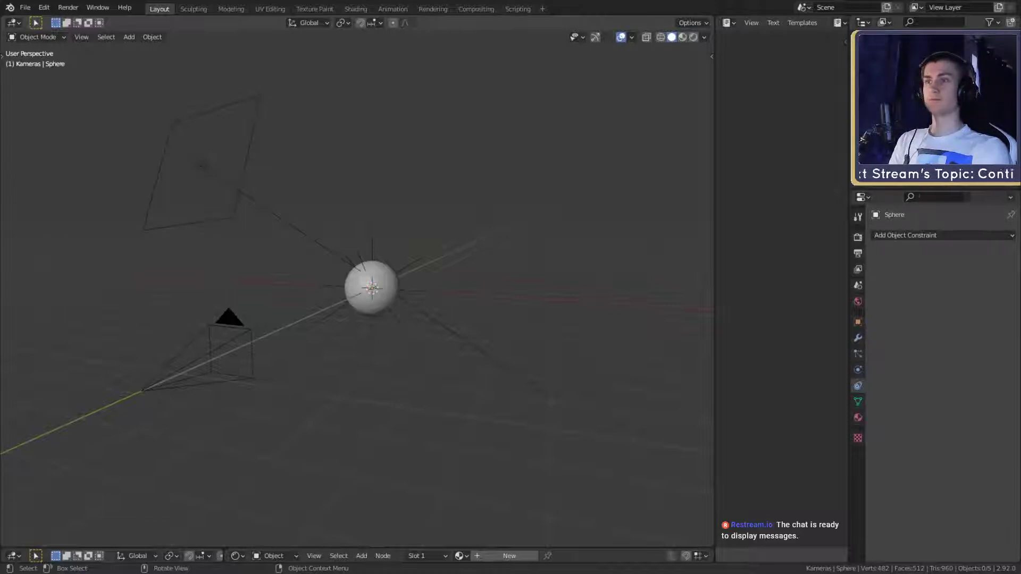
Append the character objects from Male_Human_Basemesh.blend into the scene
scroll(420, 303, "down", 2)
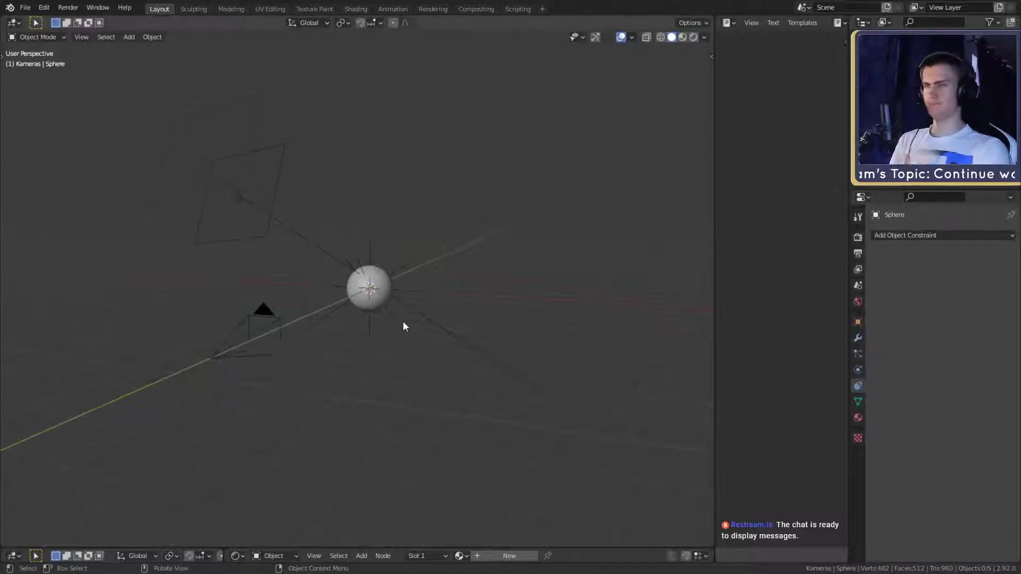
scroll(418, 325, "up", 3)
mouse_move(428, 351)
middle_mouse_down()
mouse_move(434, 336)
mouse_move(428, 344)
mouse_move(439, 350)
middle_mouse_up()
scroll(434, 336, "down", 3)
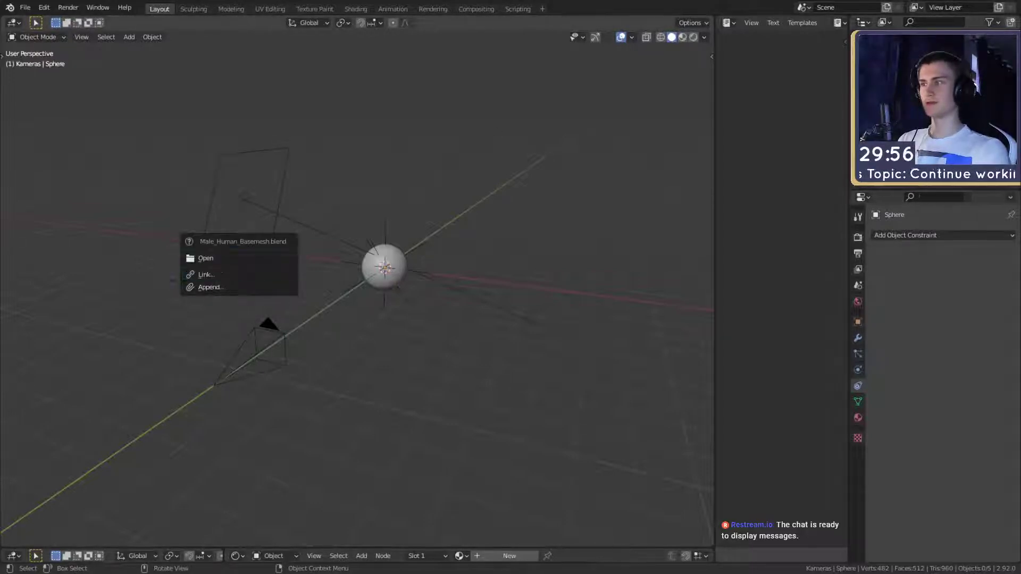
left_click(266, 287)
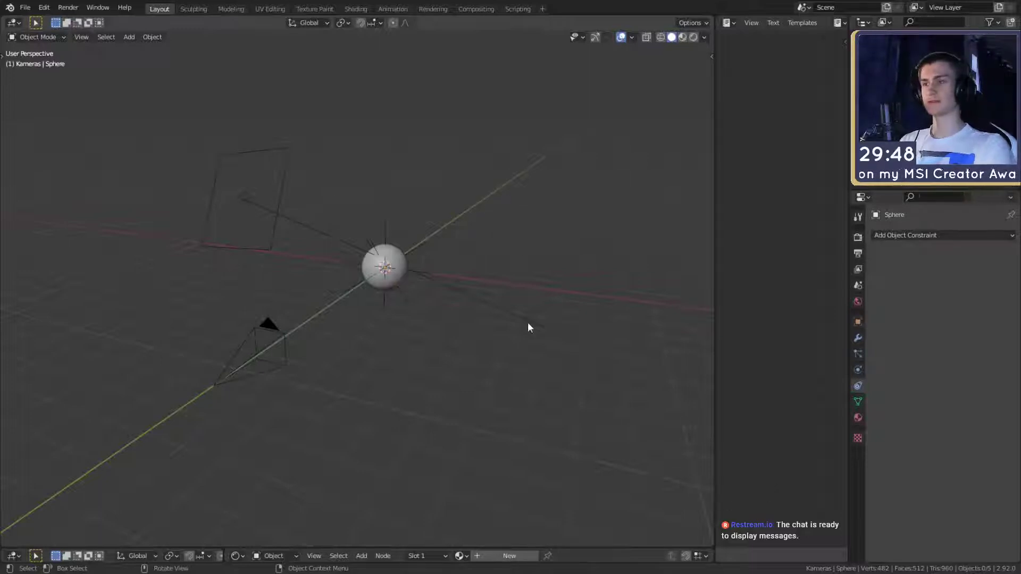
Delete the sphere that surrounds the appended character
scroll(413, 321, "up", 5)
middle_click_drag(443, 283, 499, 335)
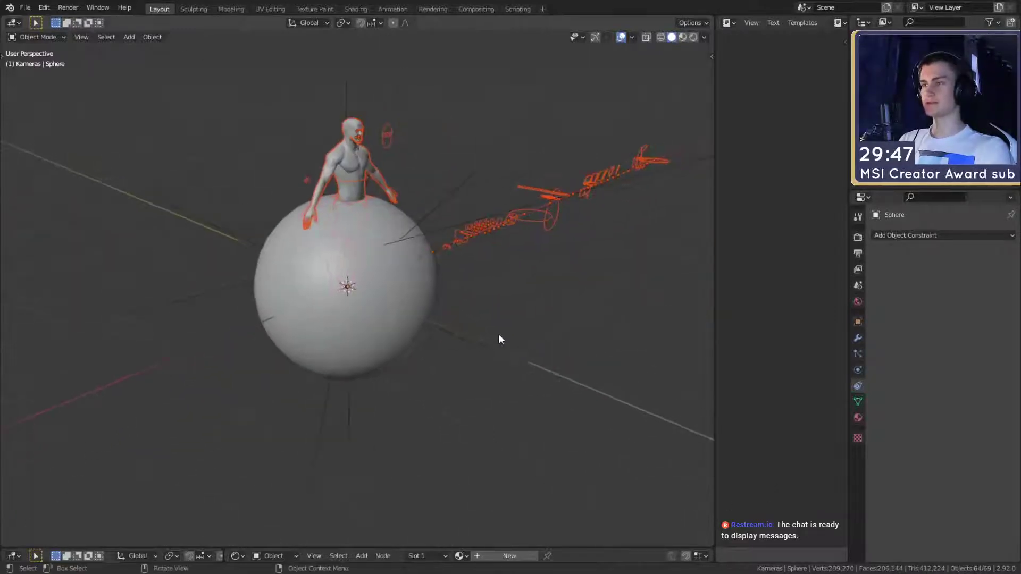
left_click(417, 323)
key("Delete")
Circle-select the row of loose rig shape objects beside the character and delete them
scroll(468, 345, "down", 3)
mouse_move(448, 337)
middle_mouse_down()
mouse_move(435, 353)
mouse_move(444, 337)
mouse_move(435, 328)
mouse_move(444, 336)
mouse_move(463, 278)
mouse_move(458, 287)
middle_mouse_up()
key("c")
mouse_move(340, 326)
left_mouse_down()
mouse_move(447, 190)
mouse_move(560, 128)
left_mouse_up()
key("Escape")
key("Delete")
Select the character's armature and frame it in the view
mouse_move(477, 298)
middle_mouse_down()
mouse_move(385, 304)
mouse_move(419, 303)
mouse_move(415, 310)
mouse_move(364, 247)
middle_mouse_up()
scroll(419, 298, "up", 6)
left_click(293, 142)
key("KP_Decimal")
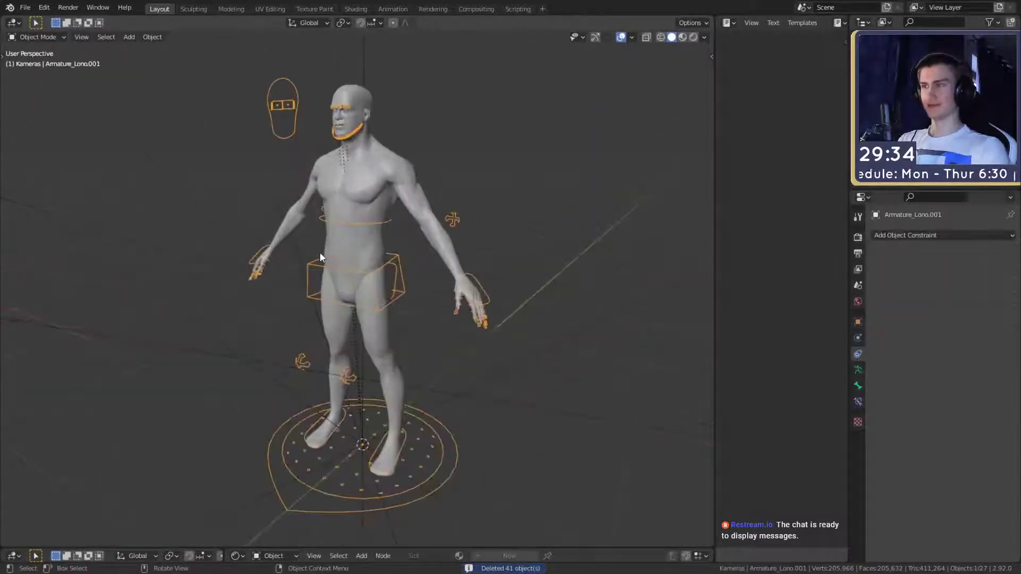
Examine the rig's control bones in Pose Mode from several angles and return to Object Mode
scroll(358, 303, "down", 5)
key("ctrl+Tab")
scroll(372, 308, "down", 3)
scroll(380, 314, "up", 5)
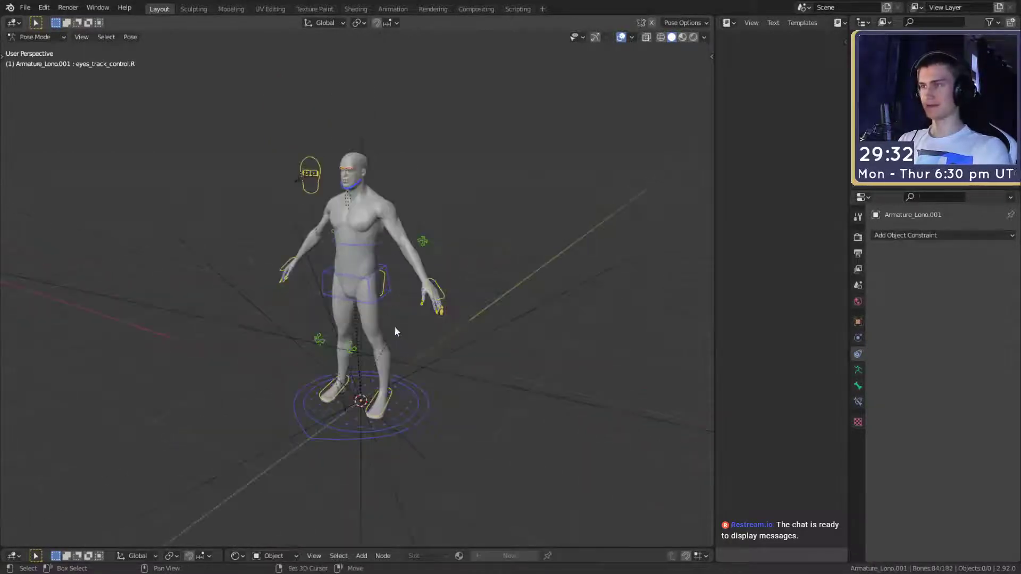
middle_click_drag(394, 327, 494, 309)
middle_click_drag(494, 310, 468, 357)
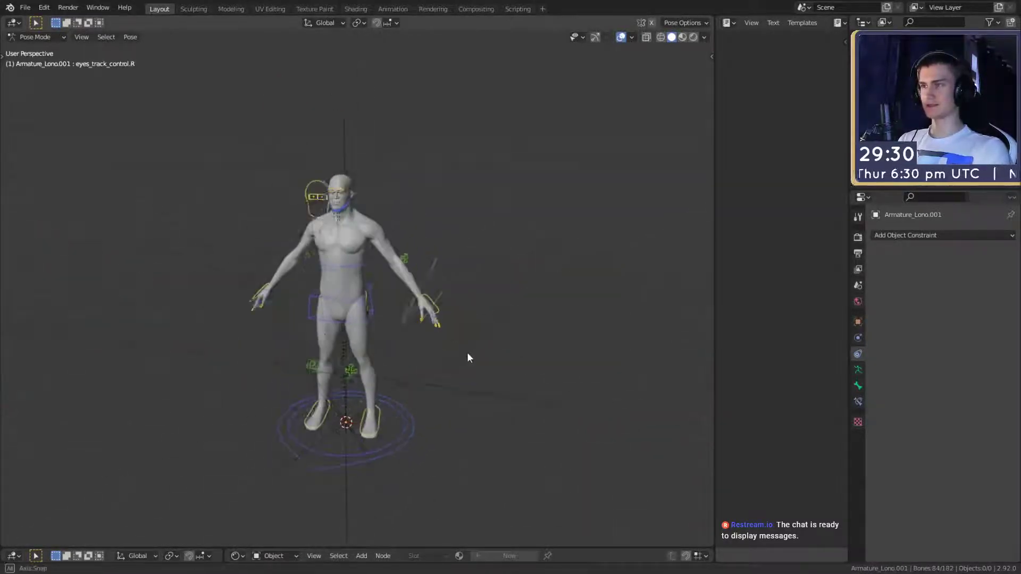
scroll(467, 354, "up", 2)
key("ctrl+Tab")
Select the character's body mesh and lower the viewport level of its Multires modifier
left_click(399, 214)
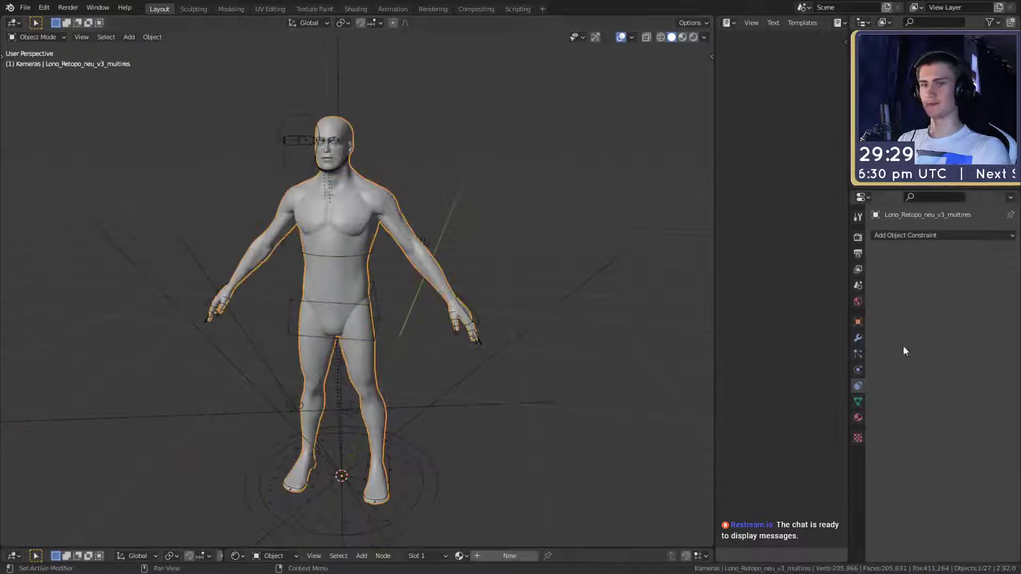
left_click(858, 337)
left_click(932, 374)
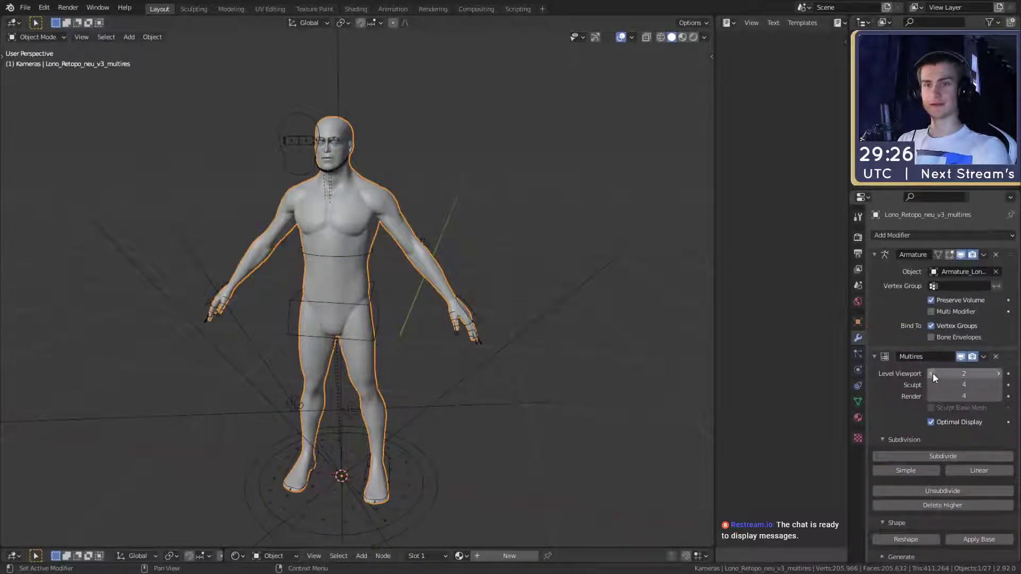
left_click(933, 373)
Select the character's armature in Object Mode
scroll(454, 351, "down", 3)
scroll(453, 351, "up", 3)
middle_click_drag(460, 312, 390, 347)
left_click(362, 291)
key("ctrl+Tab")
scroll(468, 335, "up", 1)
scroll(474, 367, "down", 3)
scroll(335, 363, "up", 3)
scroll(486, 361, "down", 2)
scroll(531, 350, "up", 2)
scroll(444, 362, "down", 2)
key("Tab")
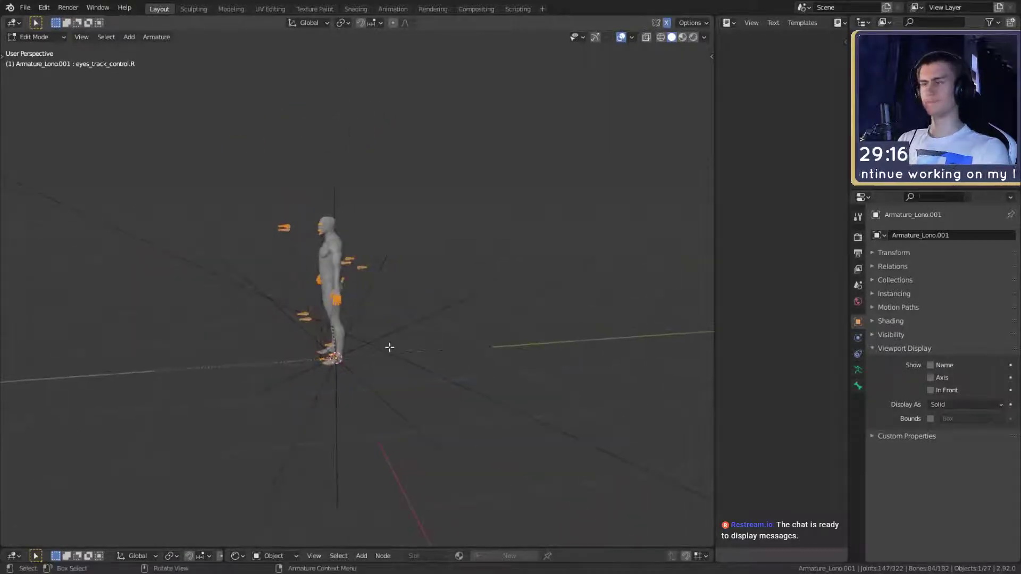
key("ctrl+Tab")
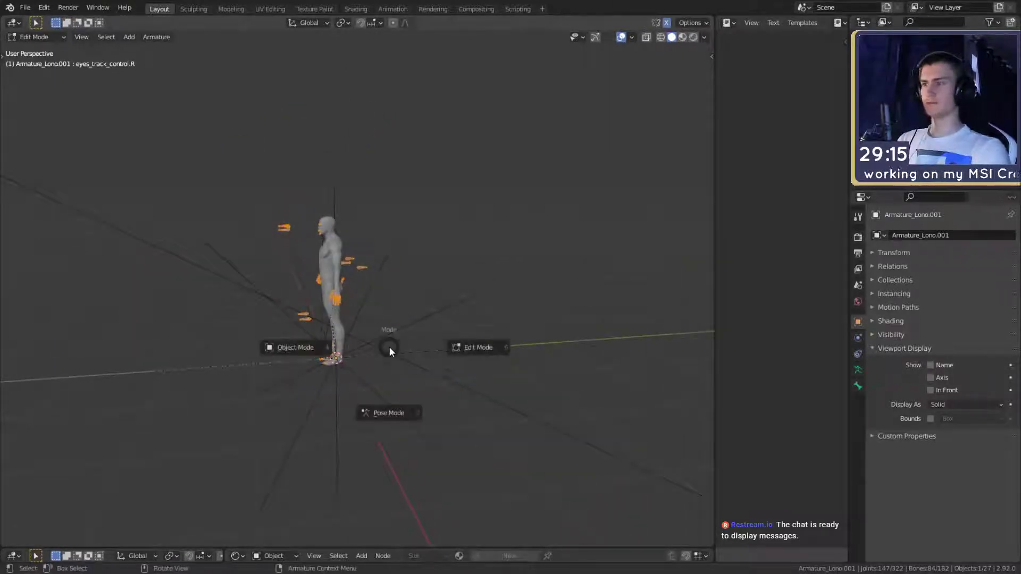
key("ctrl+Tab")
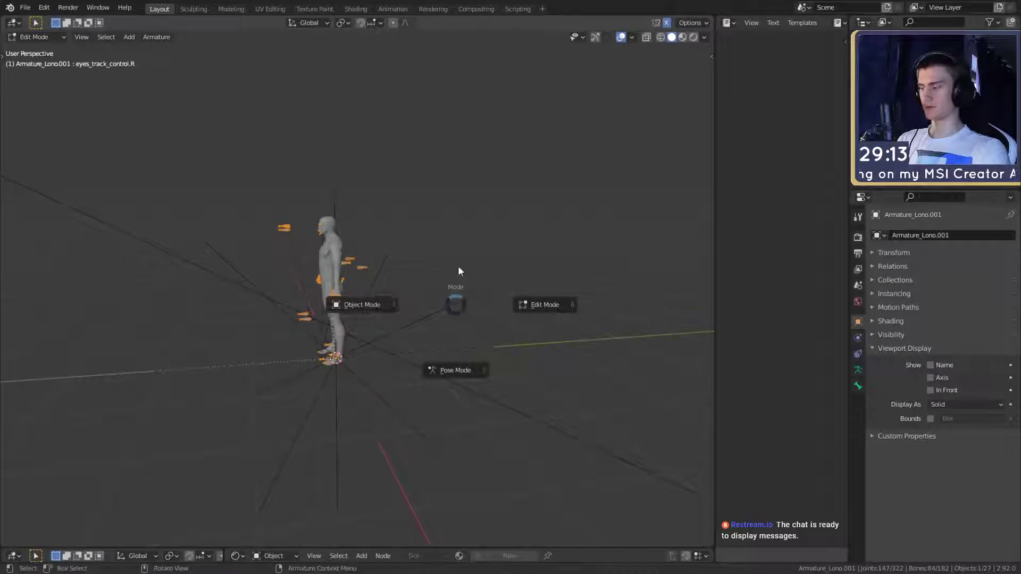
left_click(455, 290)
Rotate the armature -90° about the global X axis so the character lies on its back
middle_click_drag(454, 287, 402, 317)
key("ctrl+Tab")
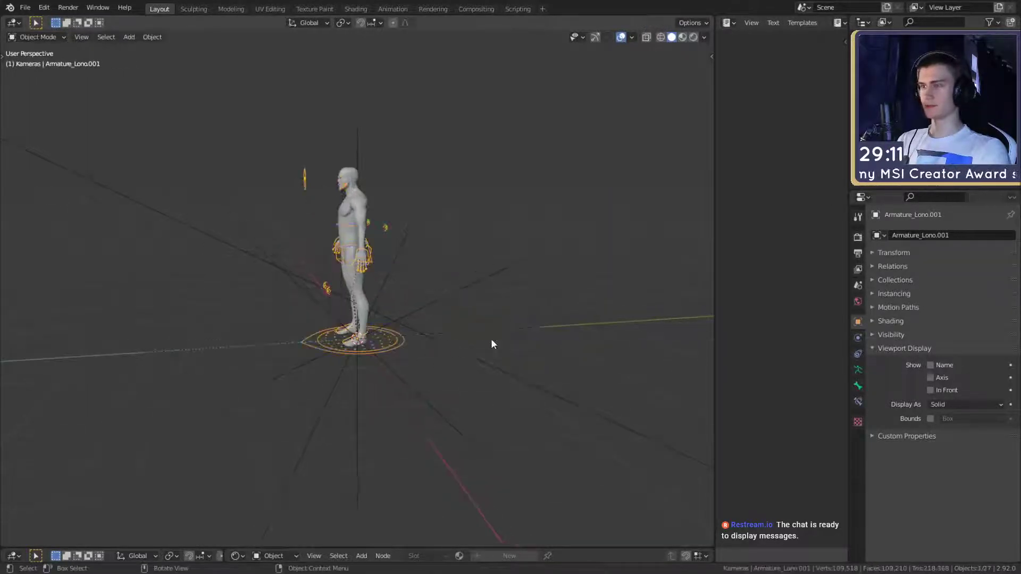
type("rx")
type("90")
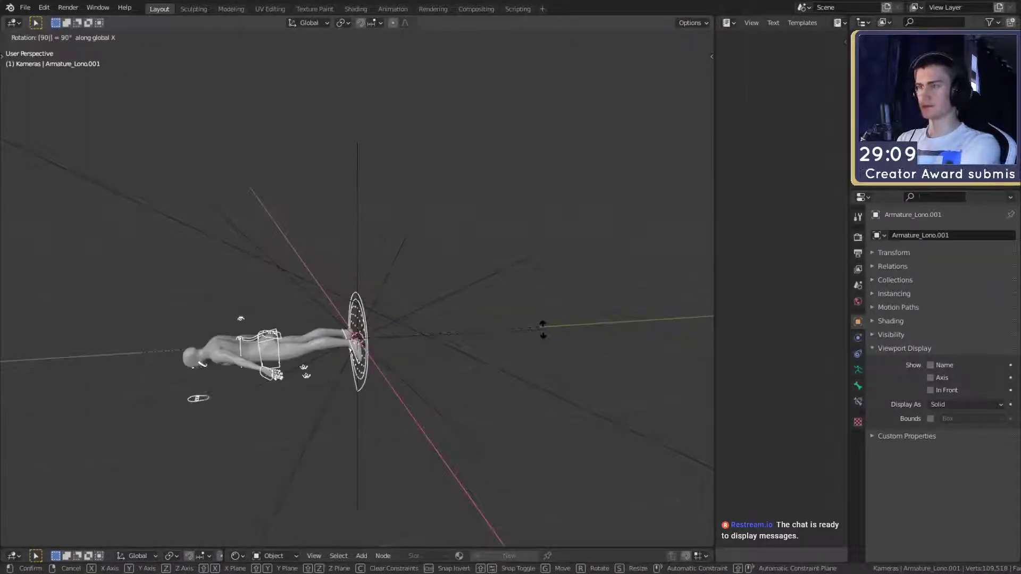
type("-")
key("Return")
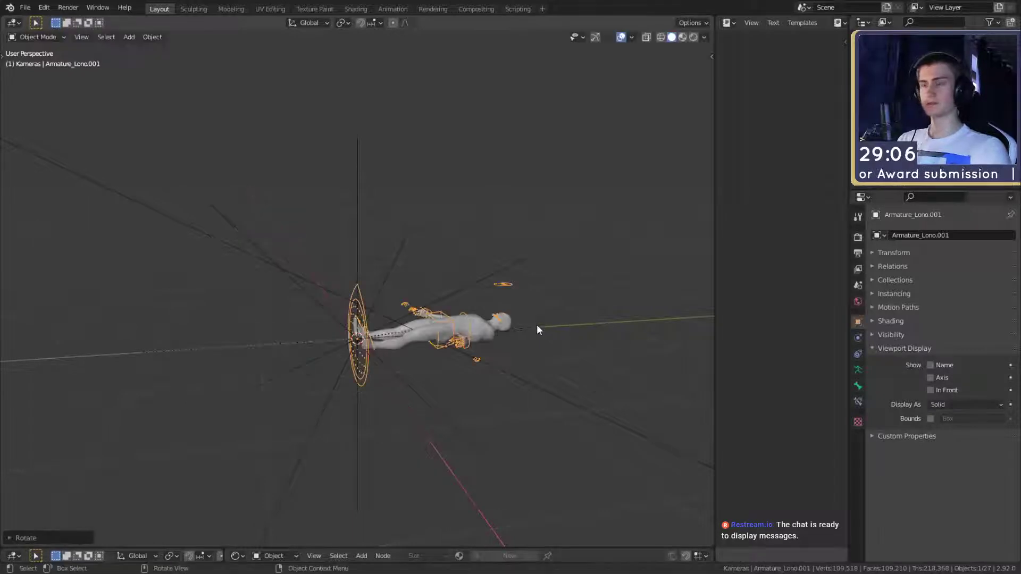
Add a plane mesh and scale it up into a large floor beneath the lying character
middle_click_drag(582, 397, 361, 356)
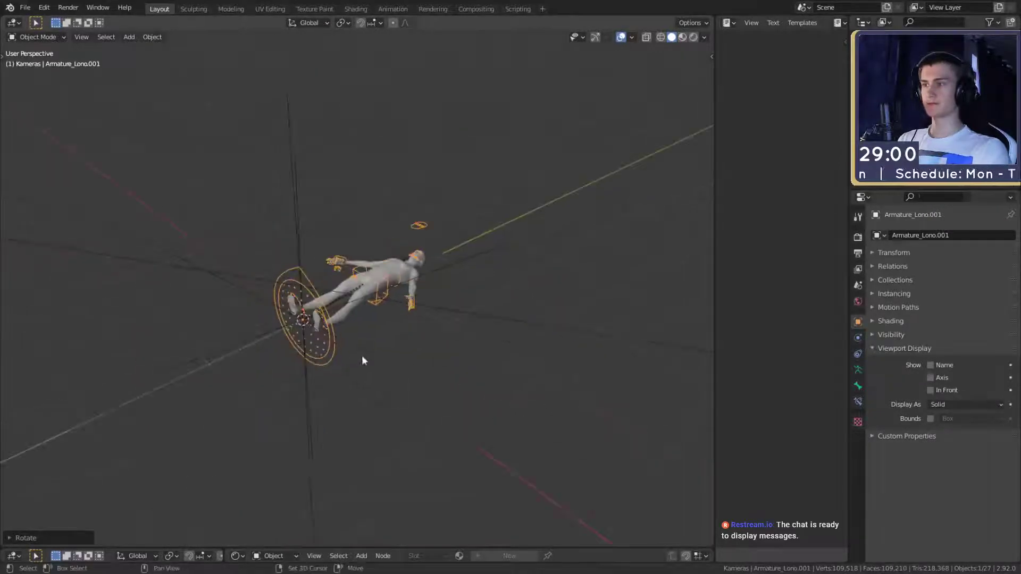
key("shift+a")
mouse_move(328, 346)
left_click(409, 341)
key("s")
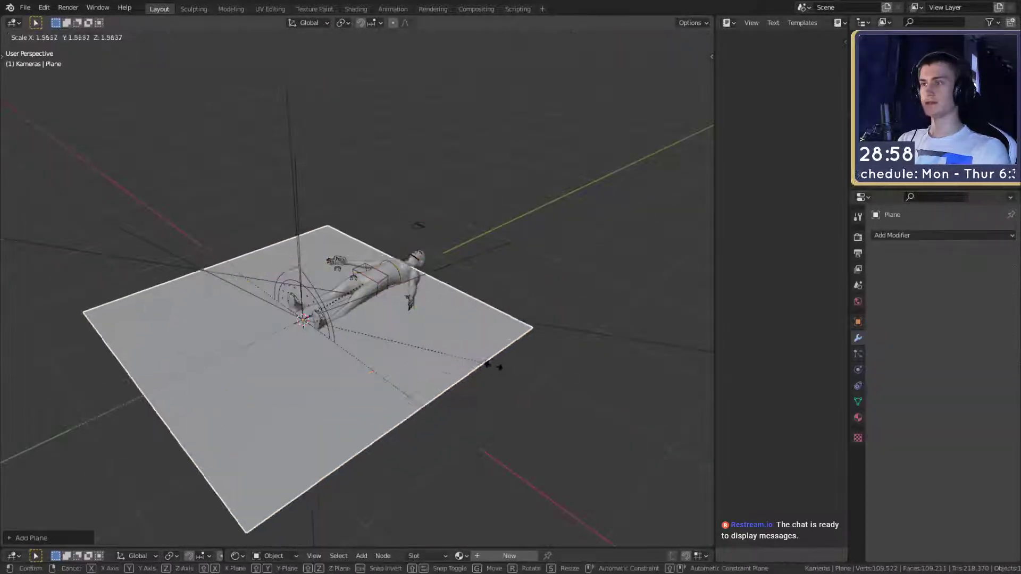
left_click(234, 358)
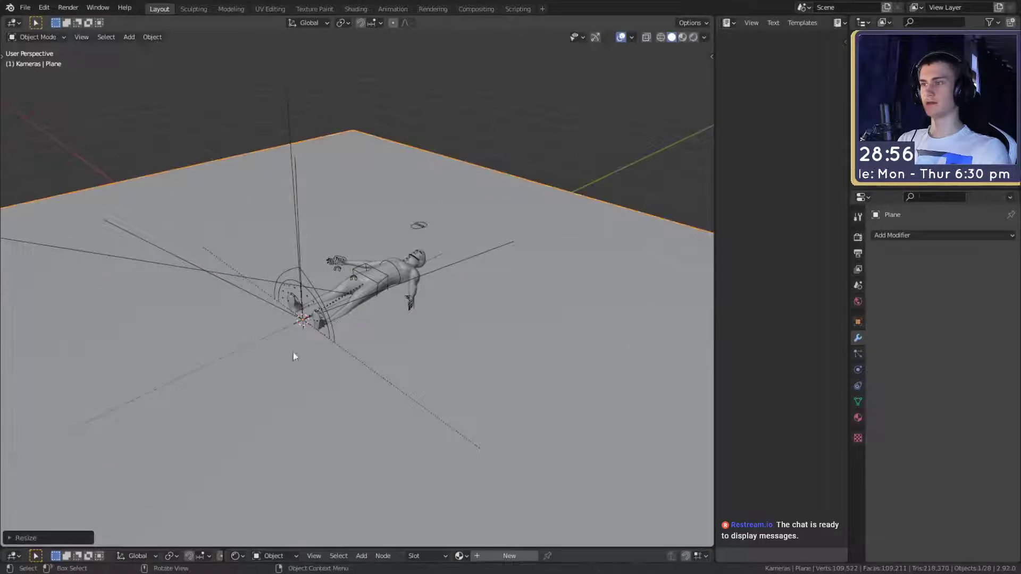
Select the armature and move it along the global Y axis so the torso sits near the plane's centre
middle_click_drag(296, 353, 369, 315)
left_click(261, 250)
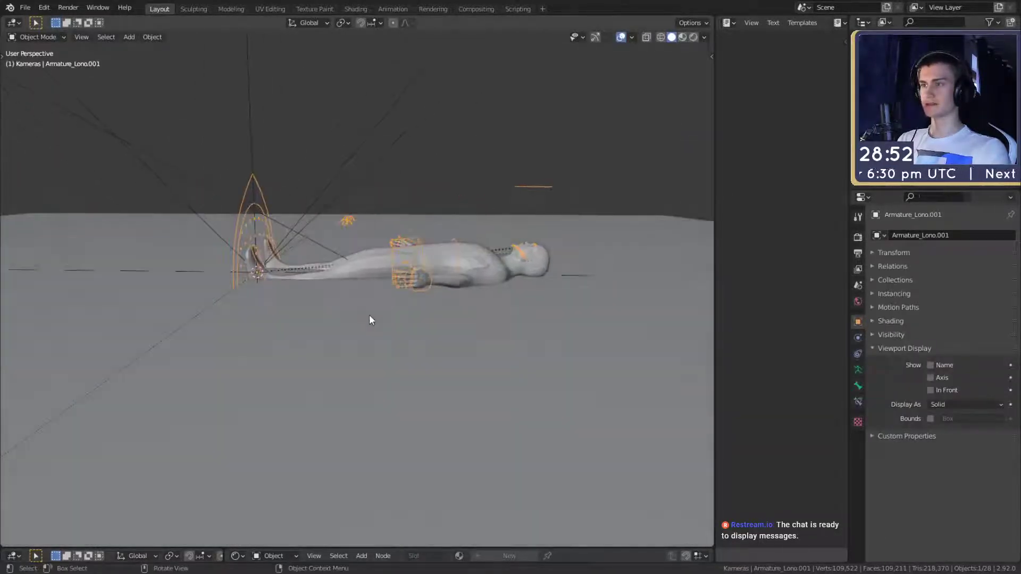
key("g")
key("x")
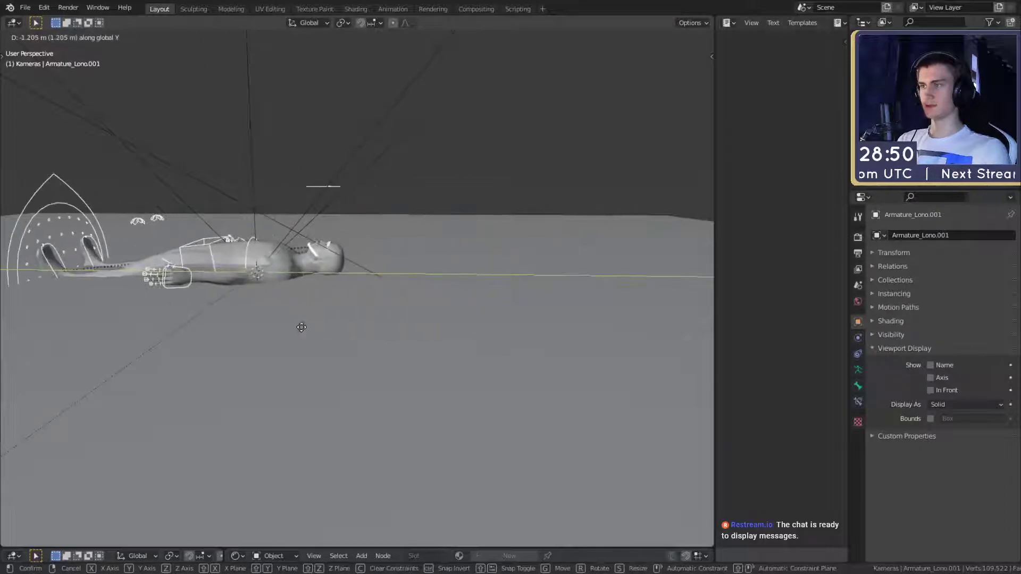
left_click(329, 319)
Rotate the lying armature 90° about the global Z axis
middle_click_drag(329, 319, 467, 349)
type("rz")
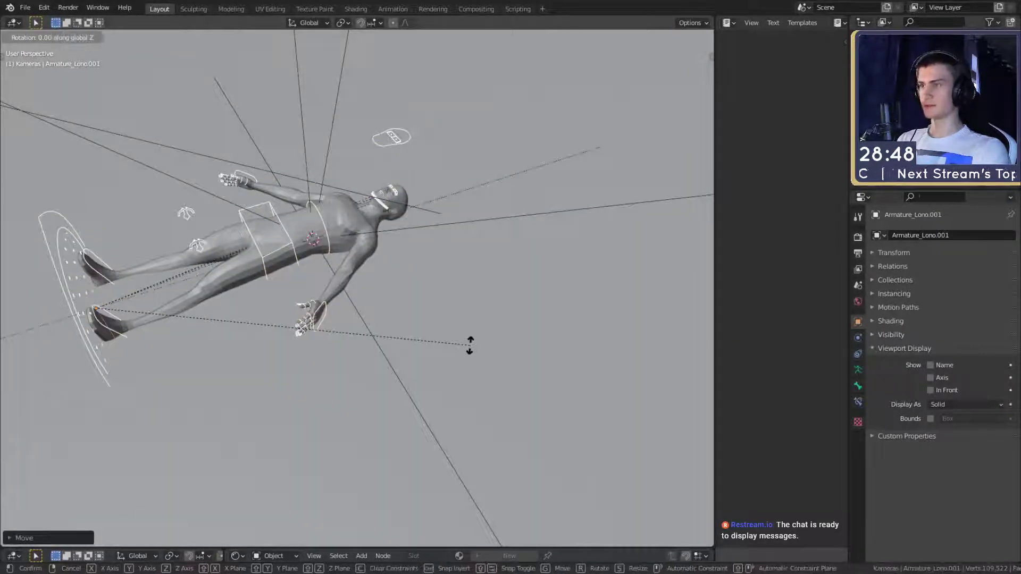
type("0")
key("BackSpace")
type("90")
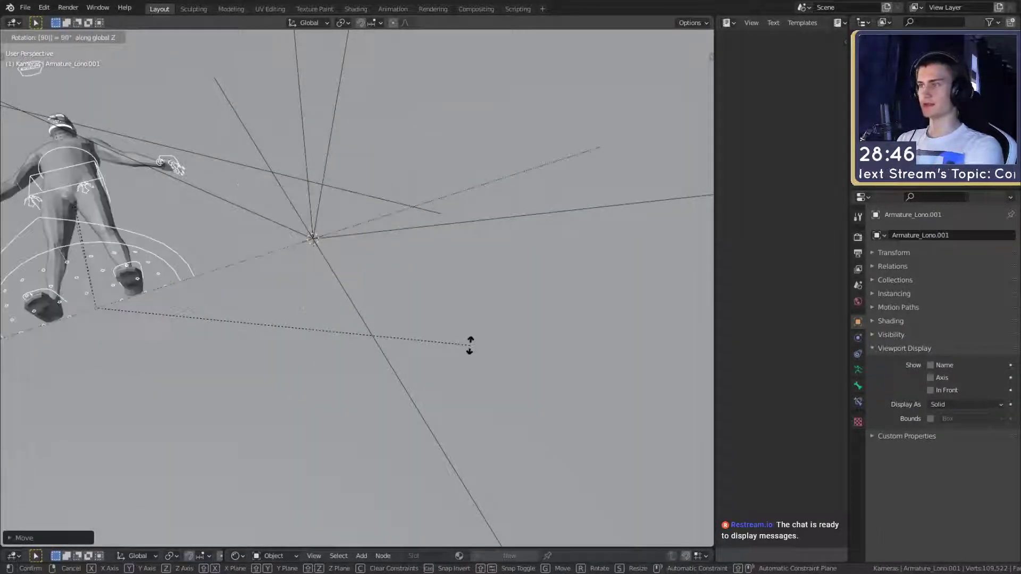
key("Return")
Turn the armature a further 180° about the global Z axis
middle_click_drag(189, 303, 246, 292)
key("g")
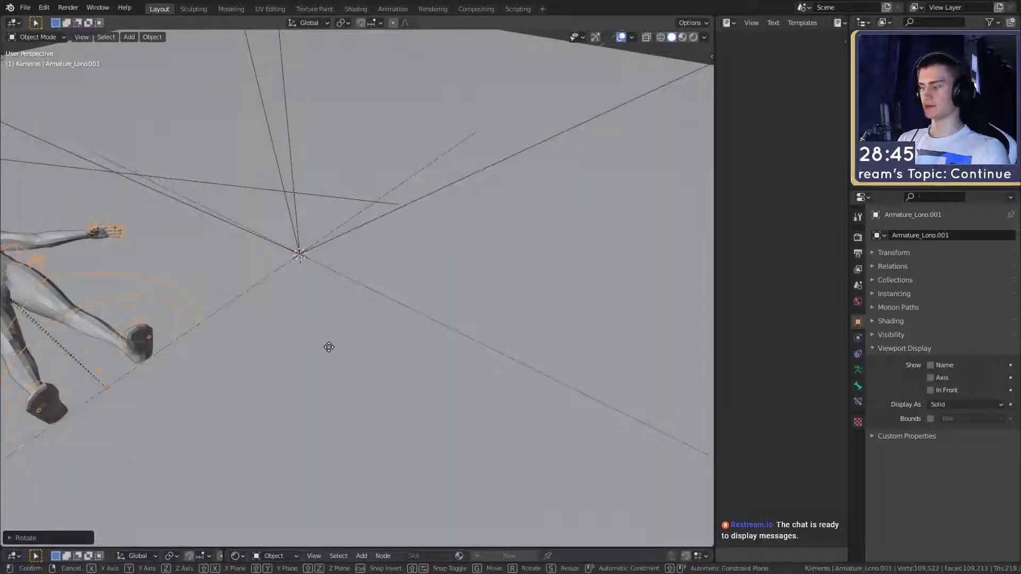
key("z")
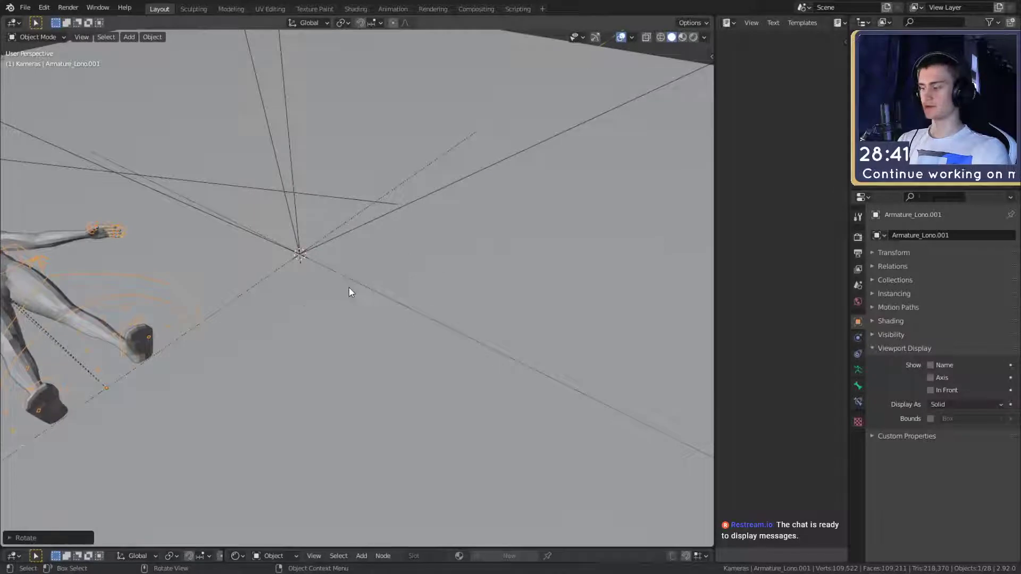
key("r")
type("z")
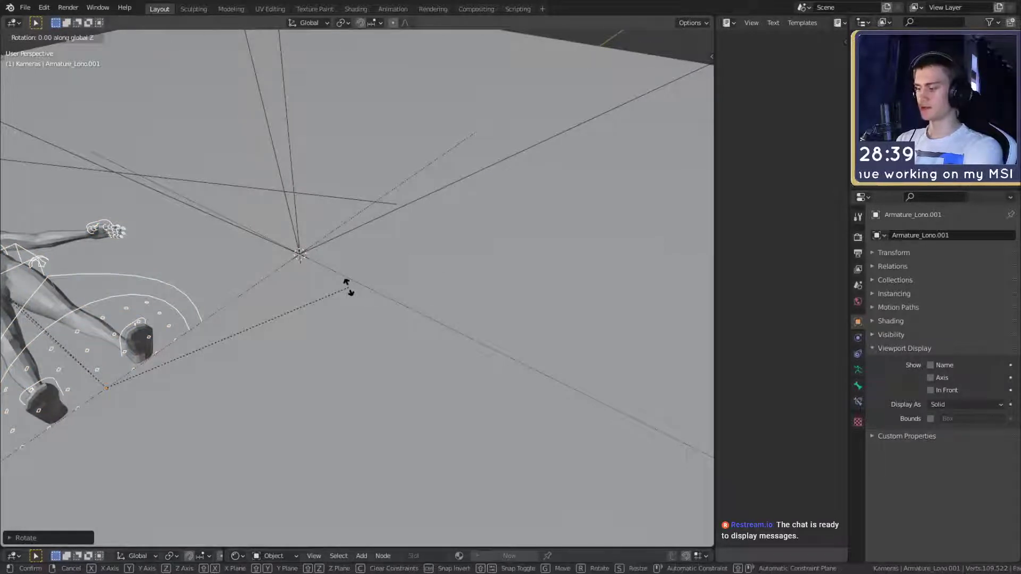
type("180")
key("Return")
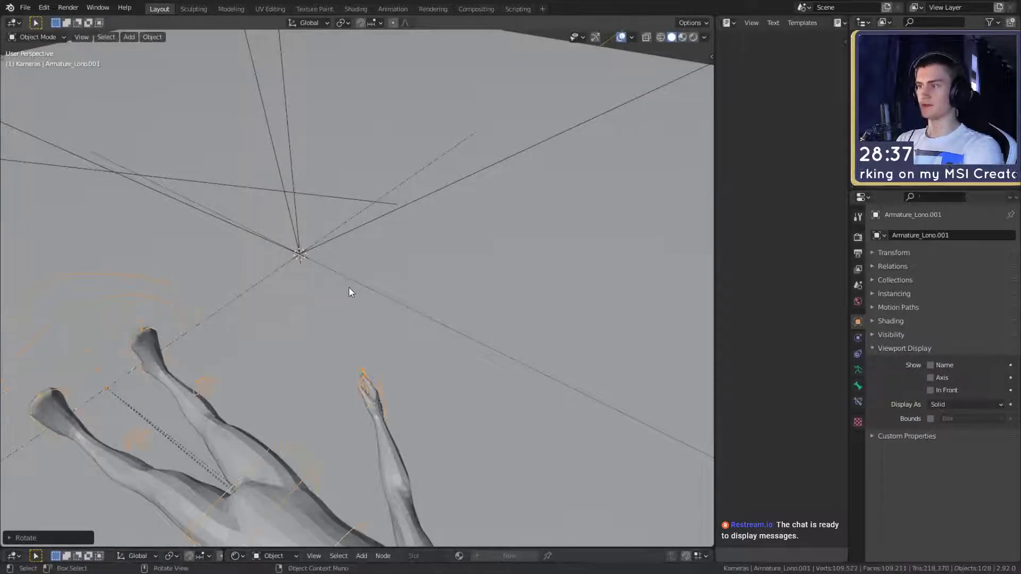
Move the armature about -0.86 m in X and 1.22 m in Y, with Z locked, back to the scene centre
key("g")
key("shift+z")
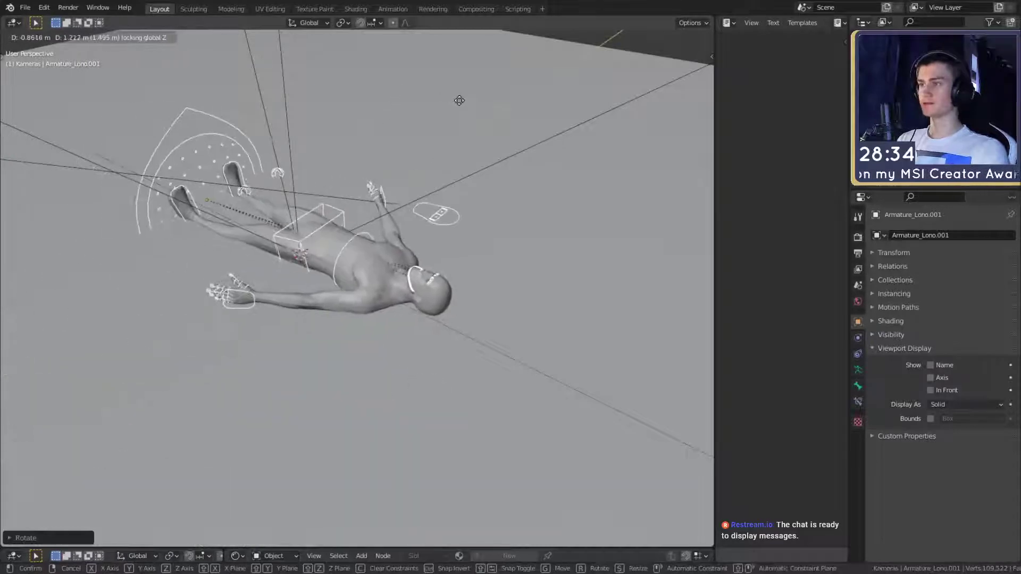
left_click(459, 102)
Raise the armature a few centimetres along the global Z axis in Object Mode to lift the body out of the plane
middle_click_drag(433, 348, 419, 275)
scroll(476, 285, "up", 5)
scroll(418, 261, "down", 3)
key("ctrl+Tab")
scroll(470, 273, "up", 2)
scroll(342, 273, "up", 2)
scroll(372, 275, "down", 3)
key("ctrl+Tab")
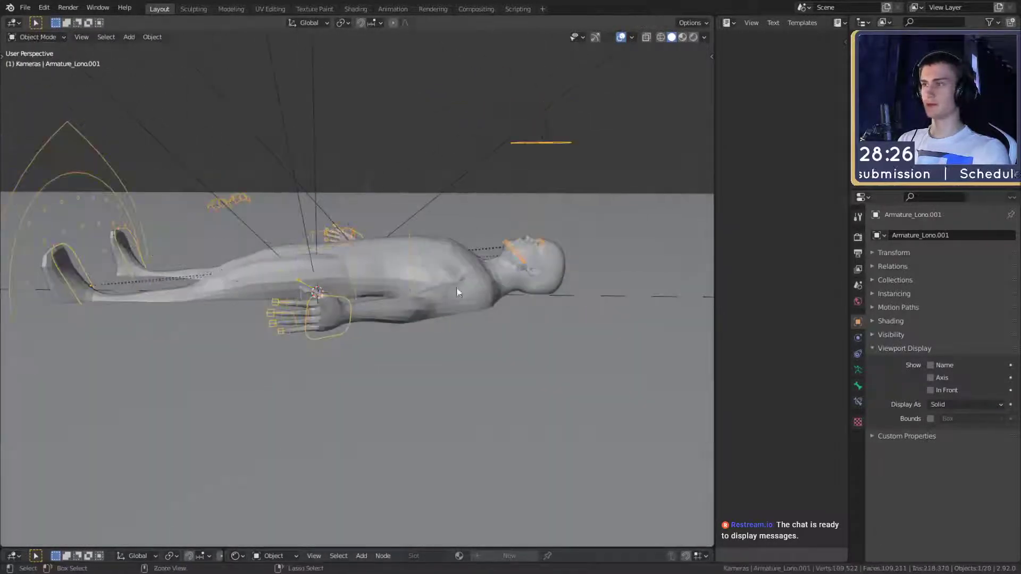
key("g")
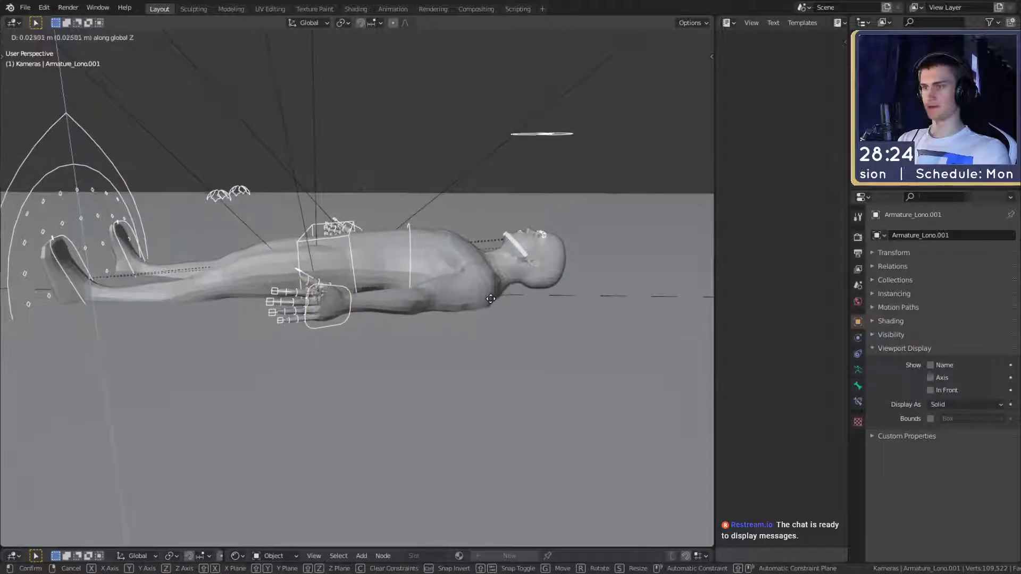
key("z")
left_click(489, 294)
Fine-tune the armature's height along the global Z axis so the body rests on the plane
mouse_move(489, 295)
middle_mouse_down()
mouse_move(443, 273)
mouse_move(461, 305)
mouse_move(481, 303)
middle_mouse_up()
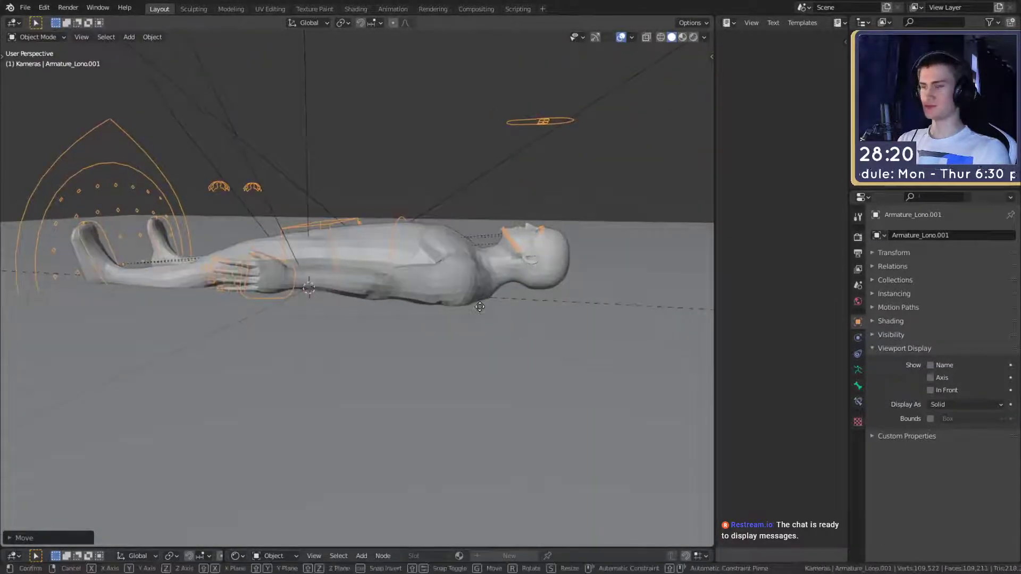
key("g")
key("z")
left_click(483, 300)
Switch the armature to Pose Mode and rotate the chest control bone about -7° around the global Y axis
key("Tab")
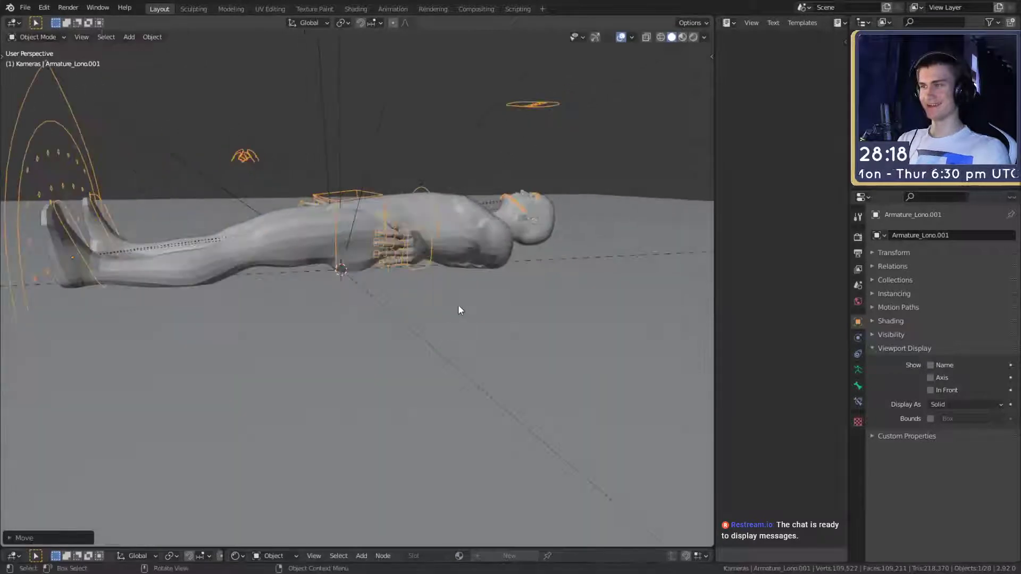
key("KP_Decimal")
key("Tab")
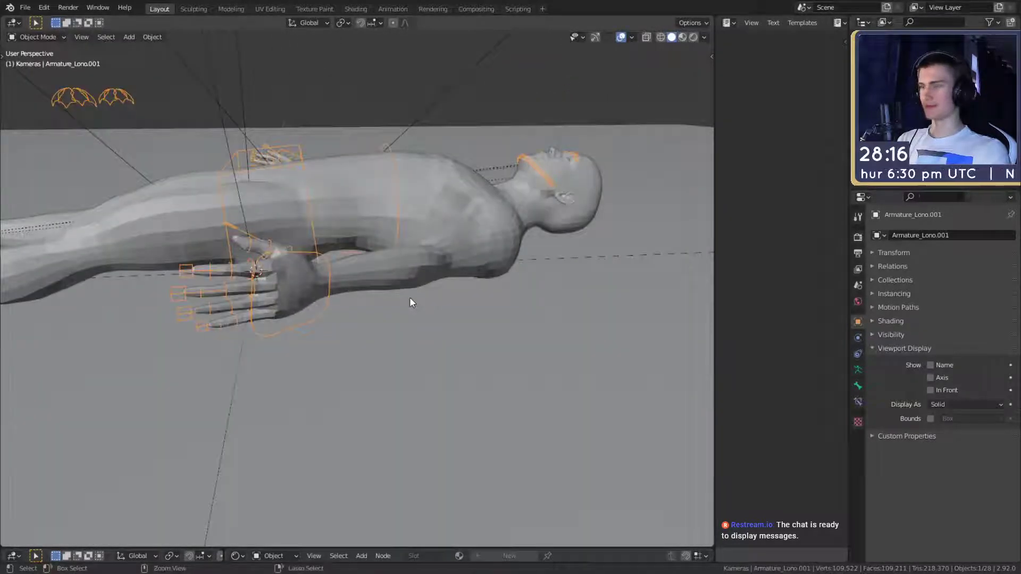
key("ctrl+Tab")
left_click(487, 250)
key("r")
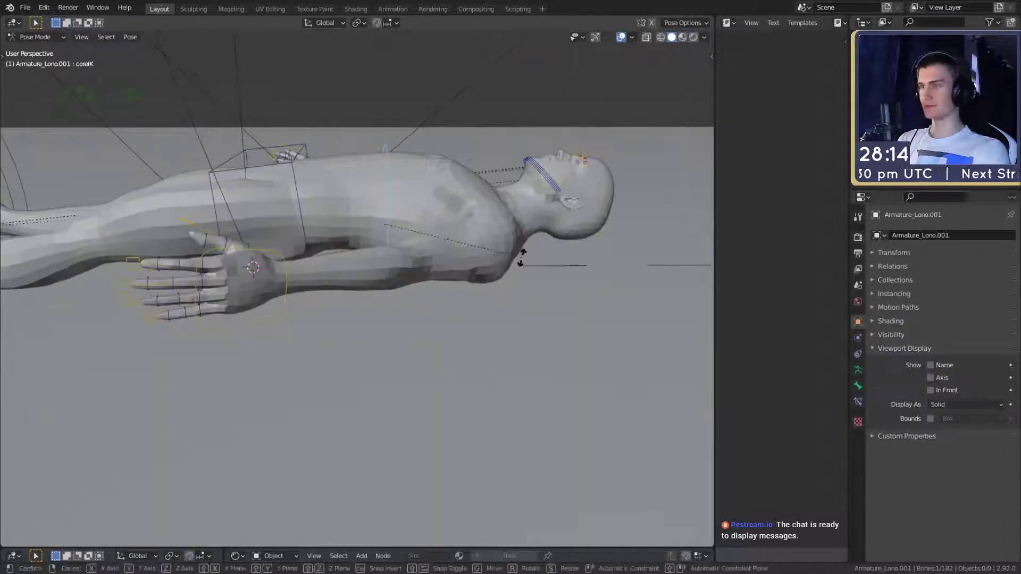
key("y")
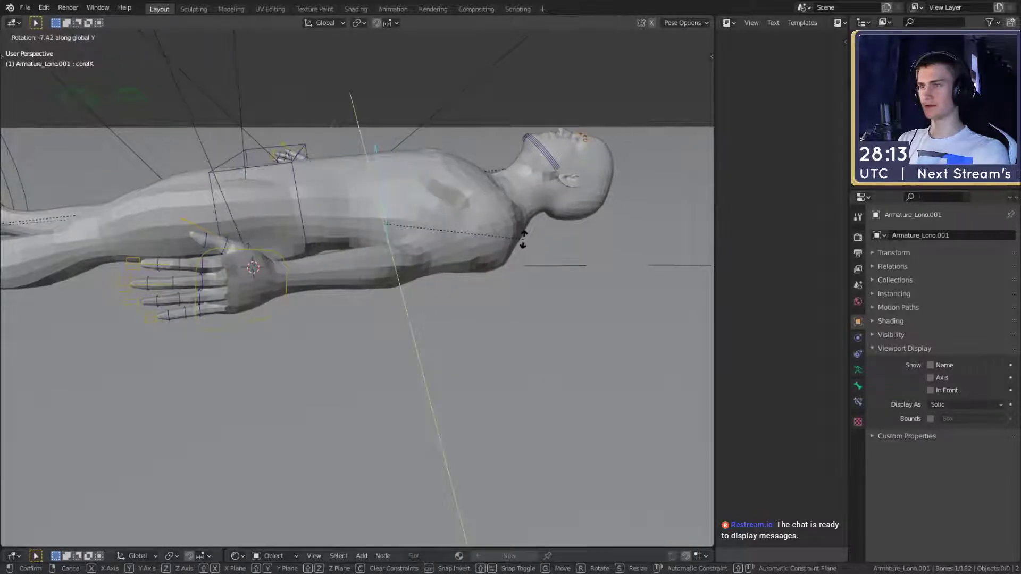
left_click(518, 242)
Rotate the chest control bone around the global X axis to tilt the upper body sideways
middle_click_drag(518, 242, 332, 162)
key("r")
key("x")
left_click(528, 223)
Rotate the spine1 bone about 4.5° around the global Y axis to adjust the bend of the lower back
left_click(332, 159)
middle_click_drag(427, 197, 444, 209)
key("r")
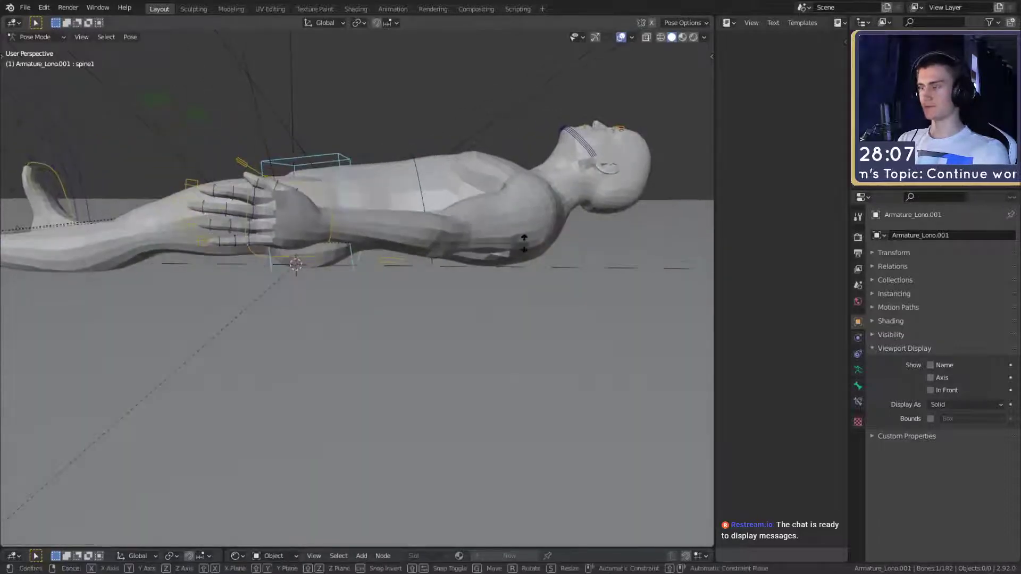
key("y")
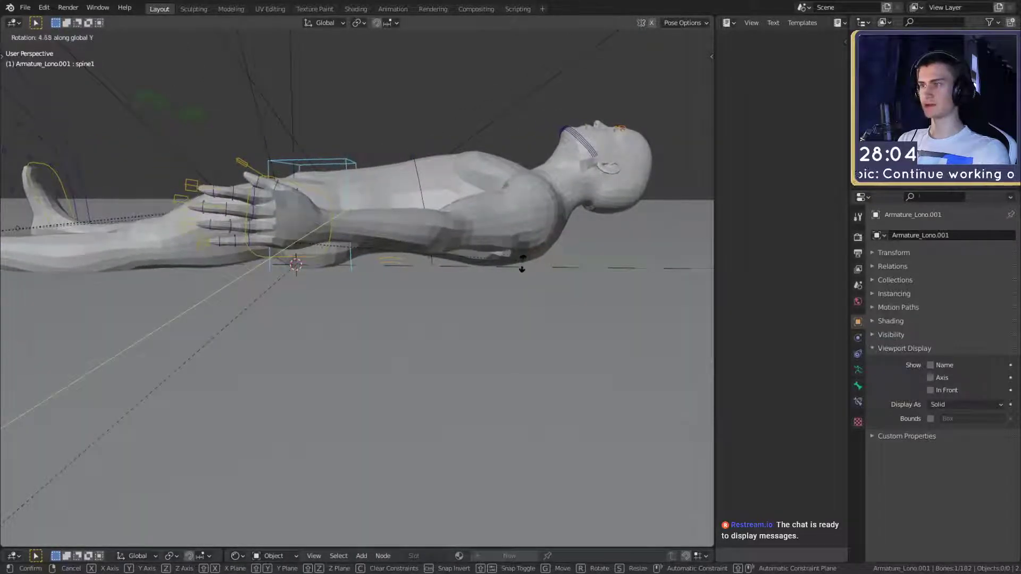
left_click(522, 261)
Rotate the coreIK chest control bone around the global Y axis to adjust the upper body
left_click(424, 186)
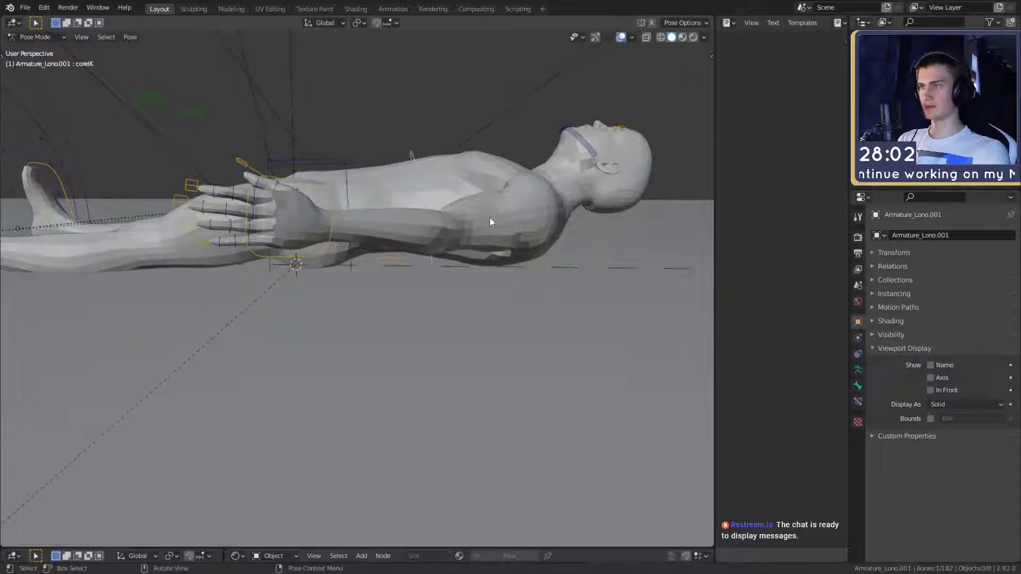
key("r")
key("y")
left_click(543, 235)
Rotate the neck_1 bone around the global Y axis to lower the head towards the floor
left_click_drag(543, 236, 501, 237, "alt+shift")
left_click(427, 206)
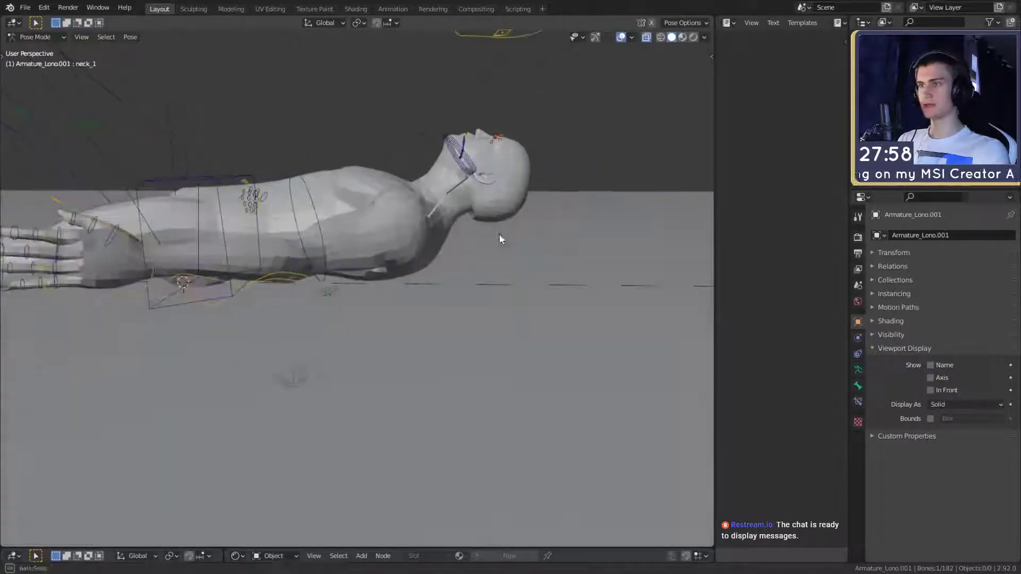
key("r")
key("x")
key("y")
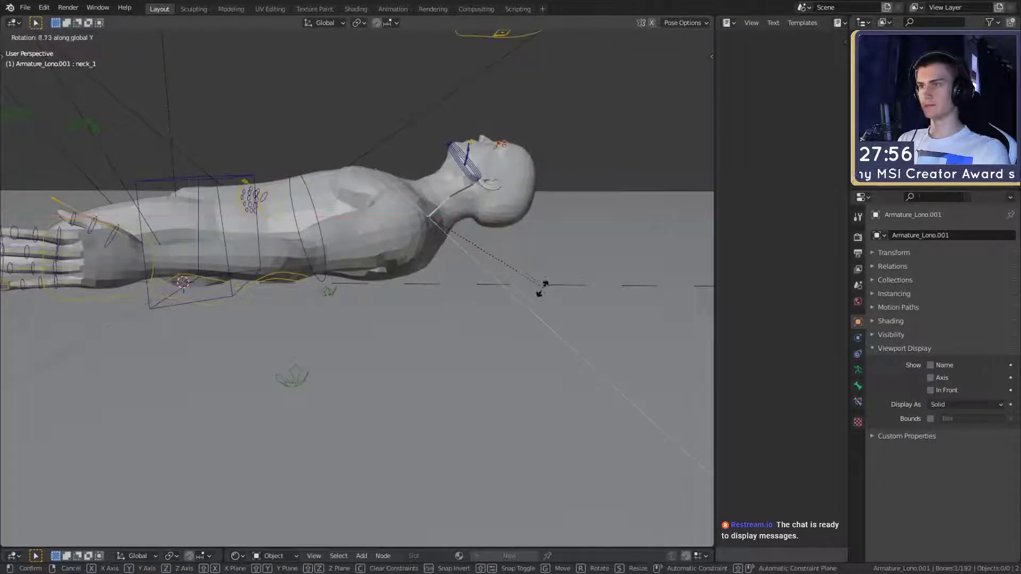
left_click(493, 226)
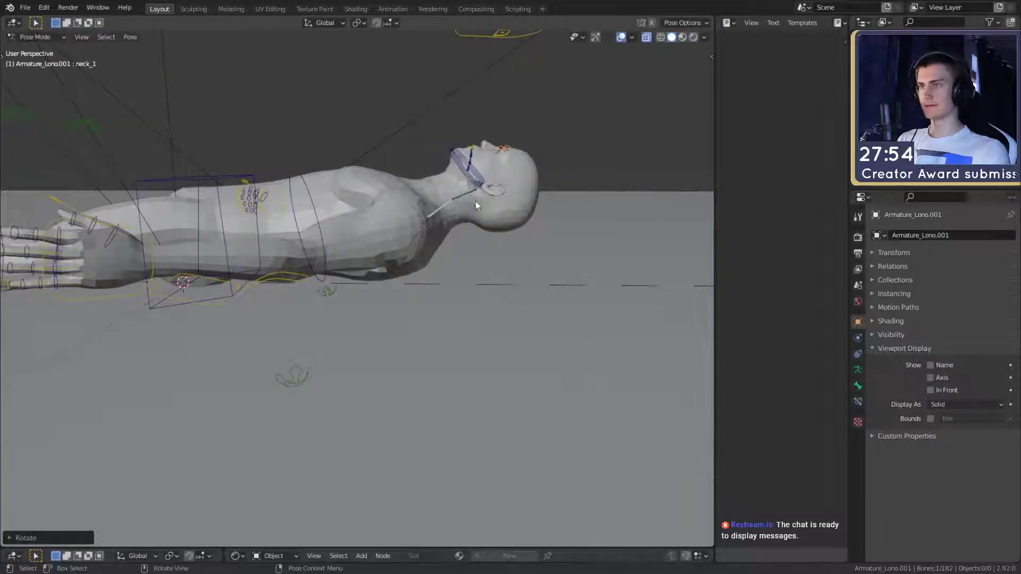
Rotate the neck_2 bone about 14° around the global Y axis to tip the head further back
left_click(477, 205)
key("r")
key("y")
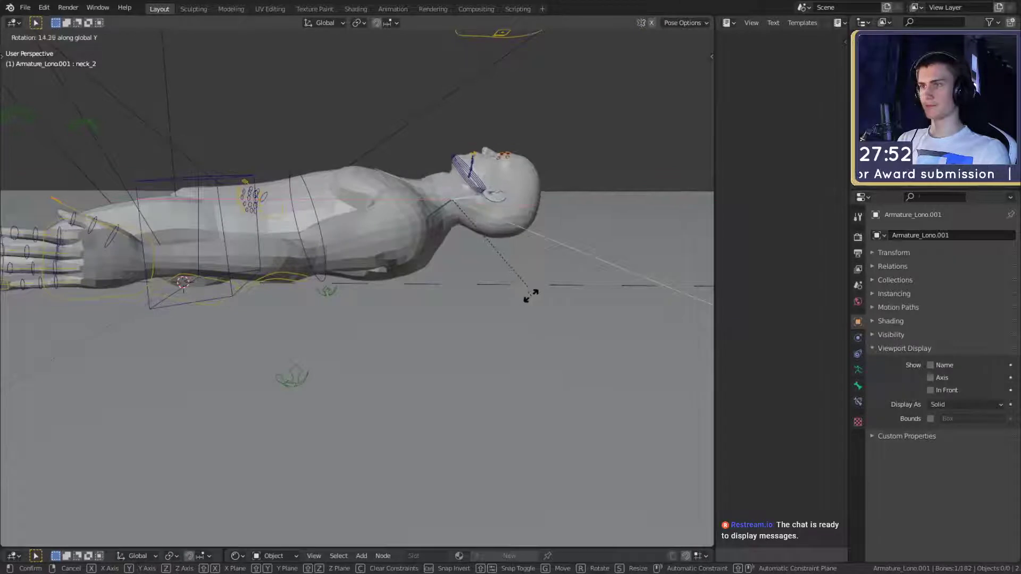
left_click(524, 302)
Move the head_track control above the face to adjust where the head points
middle_click_drag(546, 208, 509, 256, "shift")
left_click(497, 89)
key("g")
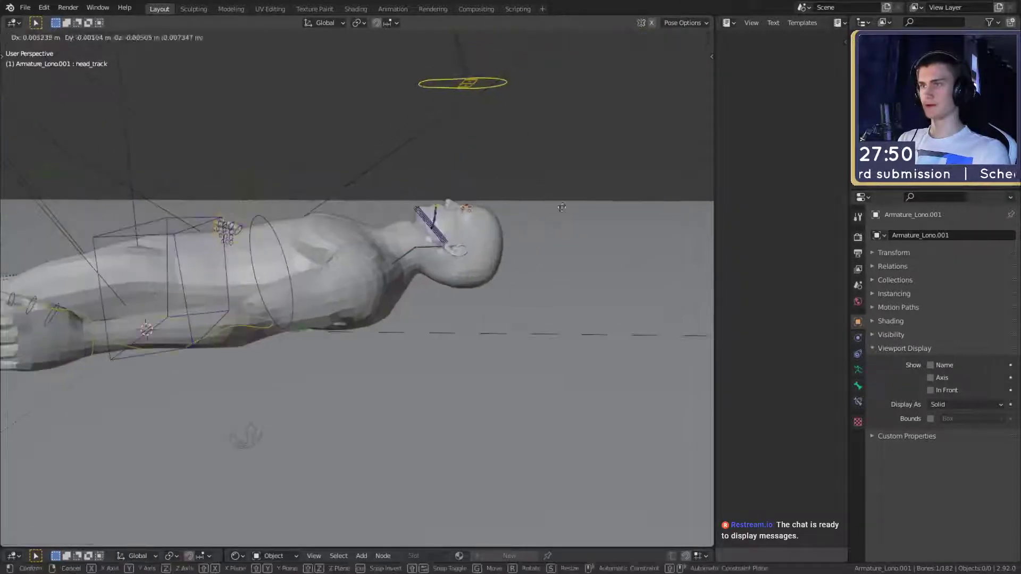
left_click(582, 234)
Rotate the coreIK chest control bone about 7° around the global Y axis to lower the shoulders
scroll(502, 293, "down", 1)
middle_click_drag(501, 292, 564, 279, "shift")
middle_click_drag(564, 279, 480, 257)
left_click(428, 227)
key("KP_Divide")
key("KP_Divide")
left_click(315, 242)
key("r")
key("x")
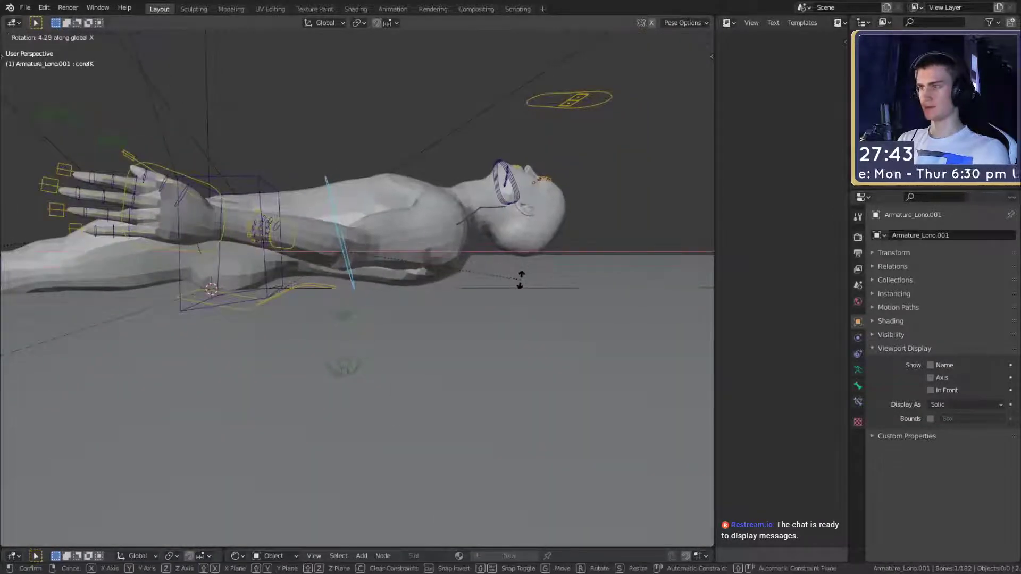
key("y")
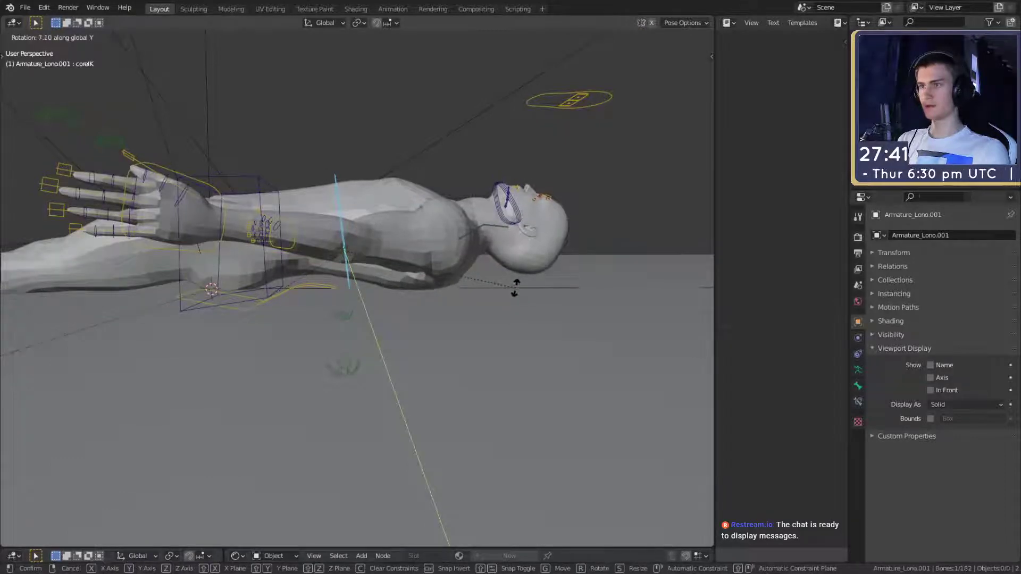
left_click(527, 287)
Rotate the neck_1 bone a few more degrees around the global Y axis to bring the head nearer the floor
middle_click_drag(530, 286, 468, 290)
left_click(471, 289)
key("r")
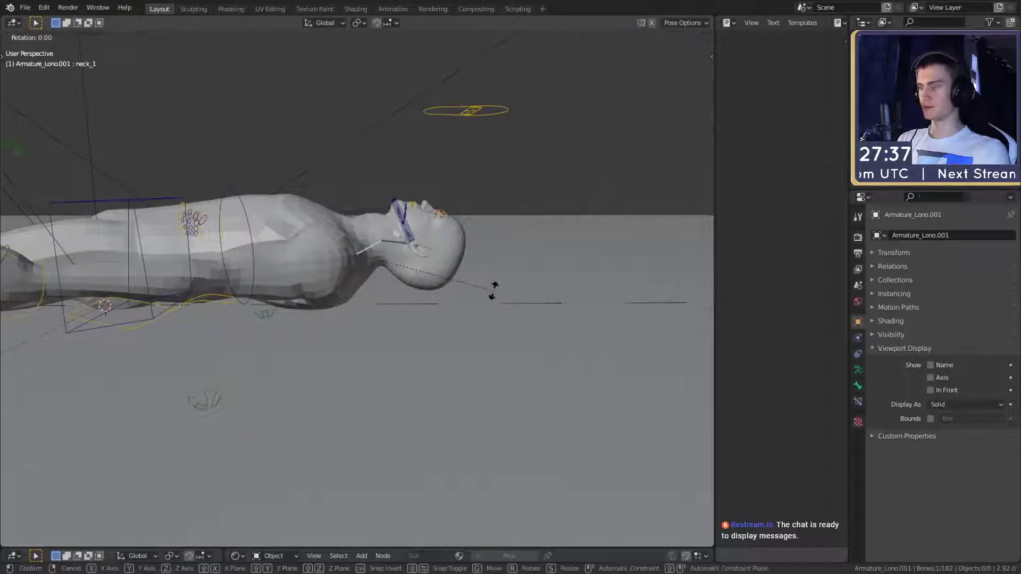
key("y")
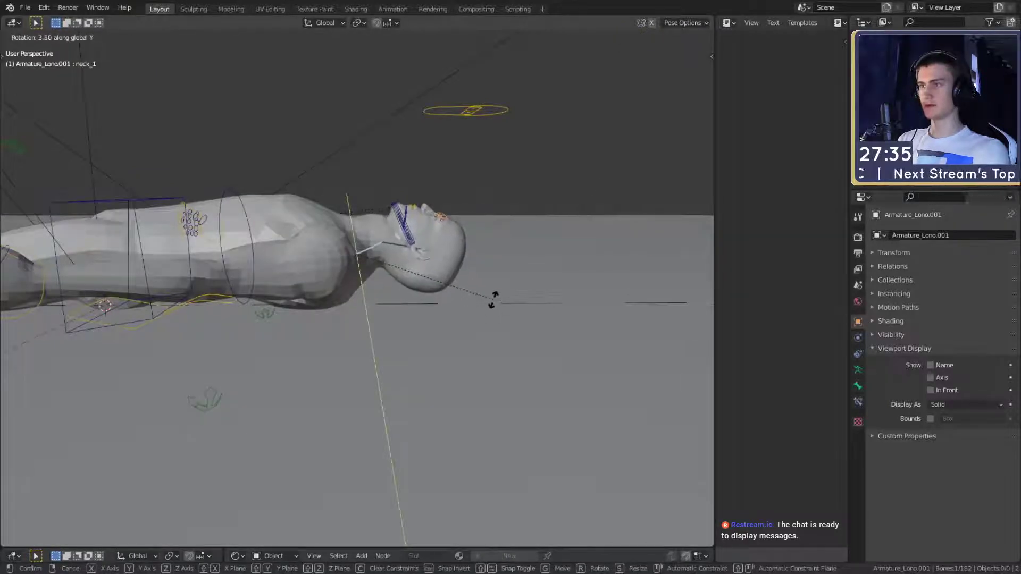
left_click(493, 306)
Reposition the head_track control above the face to turn the head slightly
middle_click_drag(493, 305, 434, 221)
left_click(458, 170)
middle_click_drag(458, 172, 357, 191)
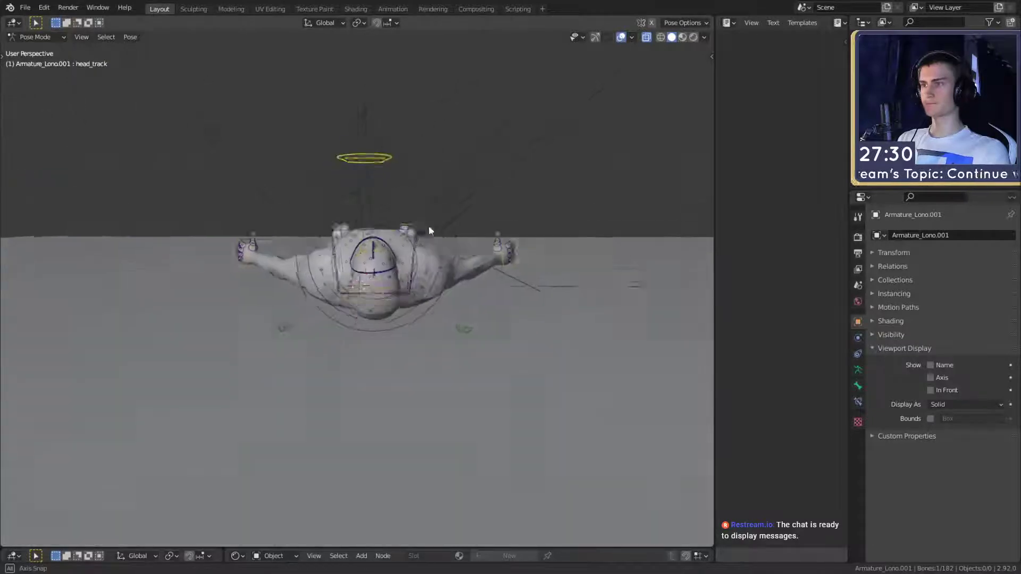
key("g")
left_click(379, 245)
Select both foot IK controls and move them about 0.03 m towards the body to bend the knees
middle_click_drag(413, 244, 292, 243)
left_click(263, 231)
left_click(268, 214, "shift")
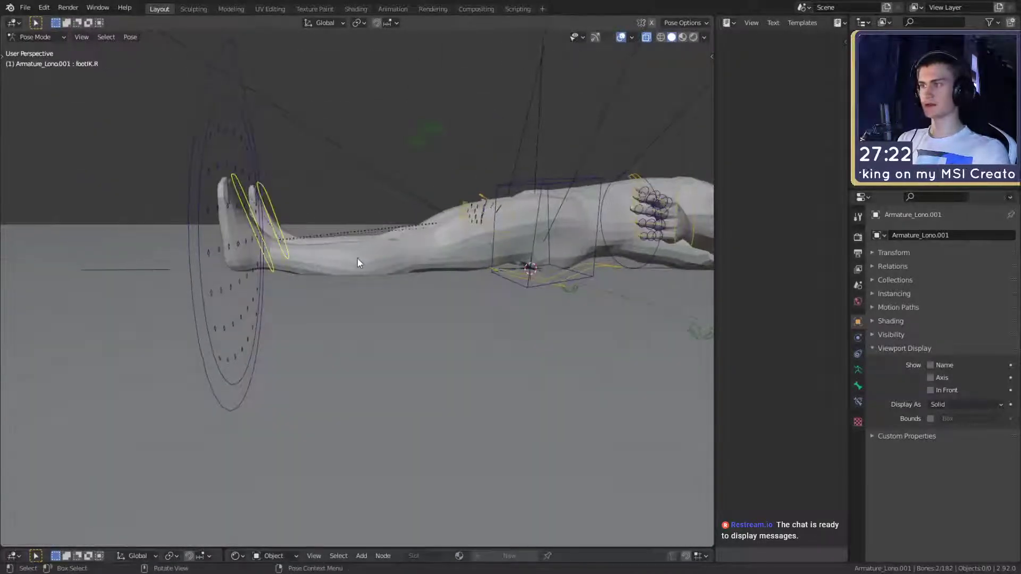
key("g")
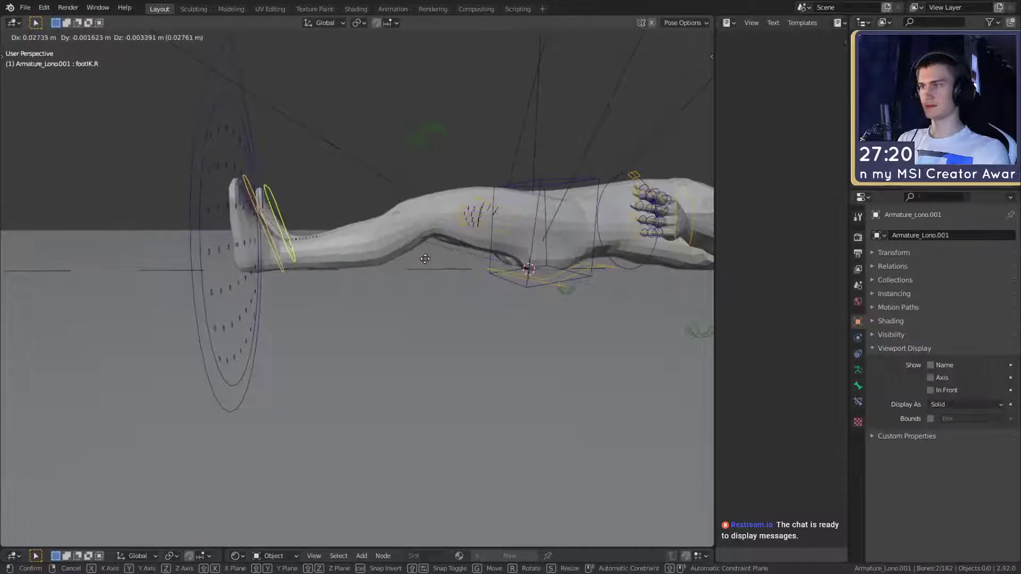
left_click(426, 259)
Rotate both foot IK controls around the global Y axis to tilt the feet
mouse_move(426, 259)
middle_mouse_down()
mouse_move(410, 201)
mouse_move(438, 260)
middle_mouse_up()
key("r")
key("y")
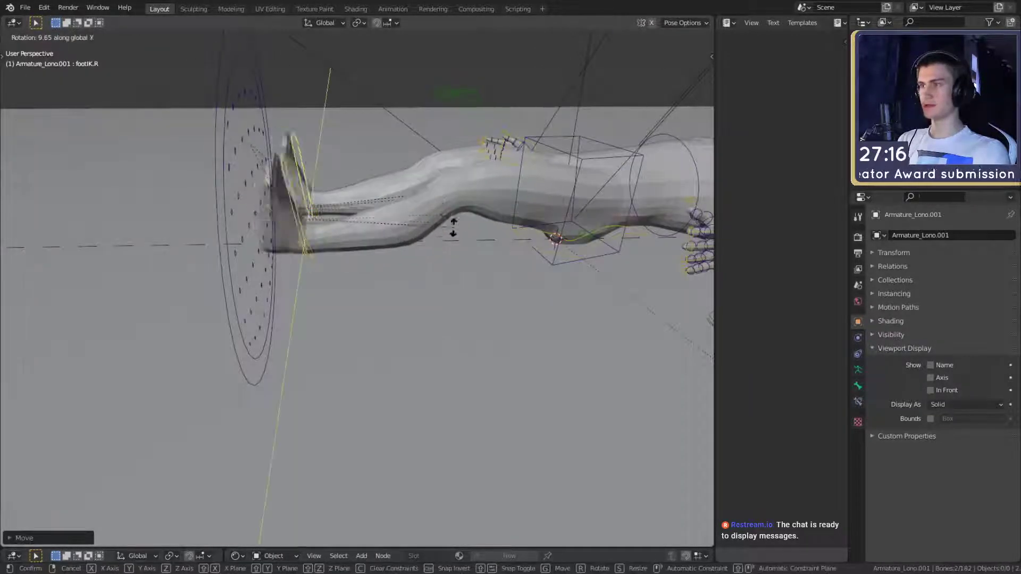
left_click(411, 180)
Rotate the footIK.L control outward so the left foot turns away from the right one
middle_click_drag(411, 179, 501, 319)
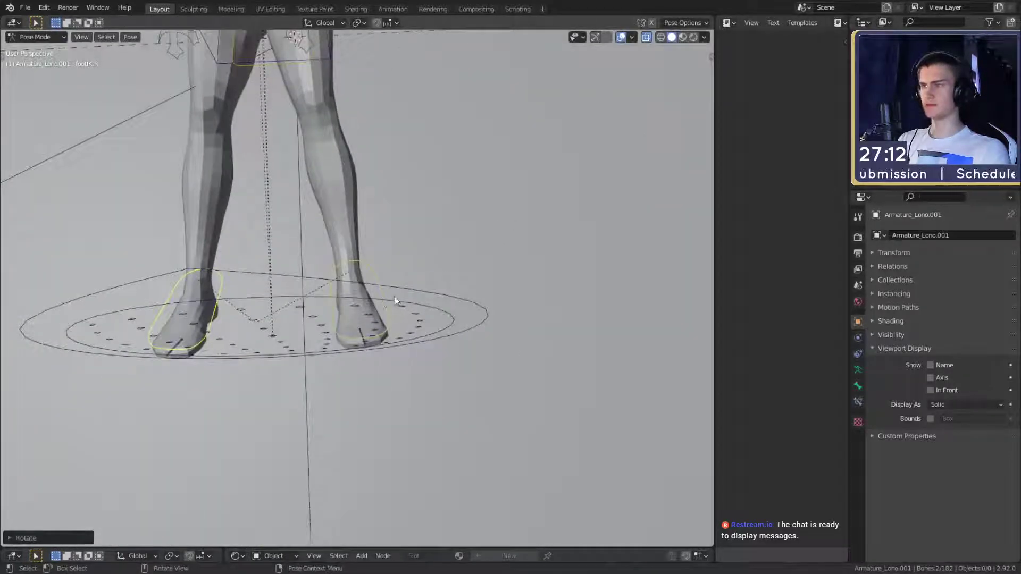
left_click(368, 288)
middle_click_drag(394, 299, 424, 280)
left_click(365, 286)
key("r")
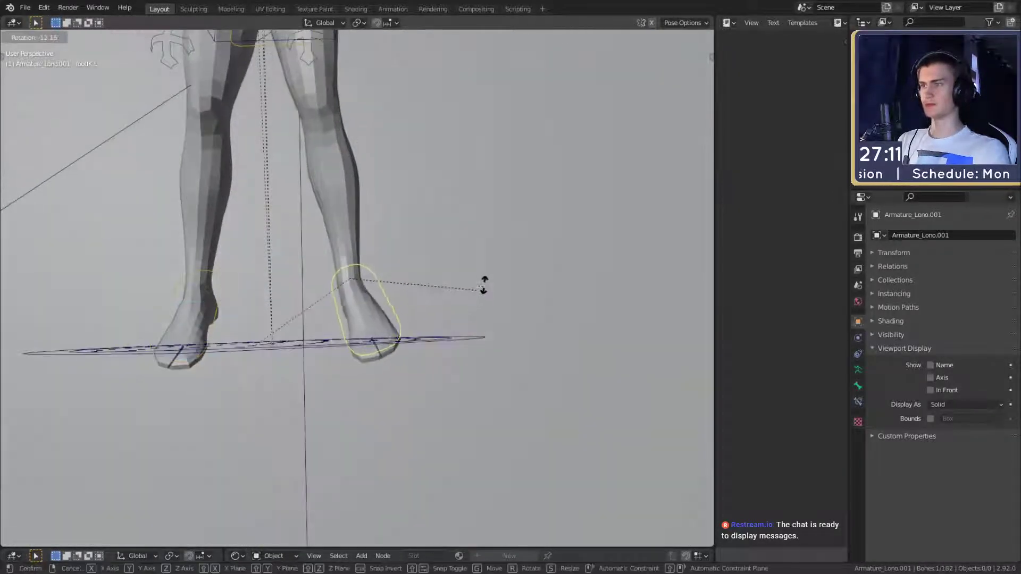
left_click(481, 257)
Rotate the footIK.R control outward by about 15°
middle_click_drag(481, 258, 623, 259, "shift")
left_click(304, 297)
key("r")
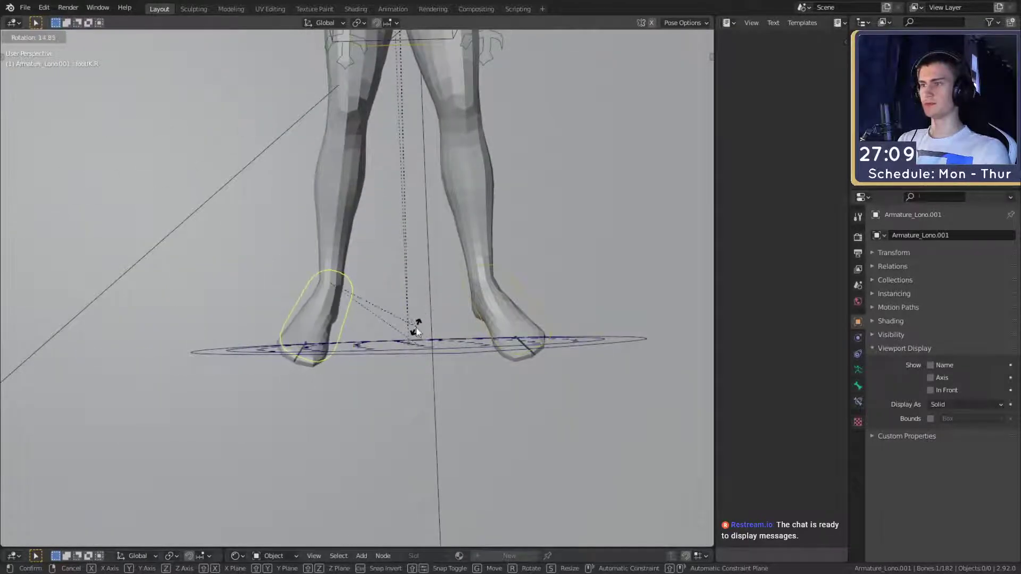
left_click(416, 326)
Rotate the footIK.L control again, seen along the length of the body, to tip the left foot sideways
middle_click_drag(416, 326, 405, 263)
left_click(322, 257)
key("r")
left_click(411, 228)
middle_click_drag(411, 228, 400, 261)
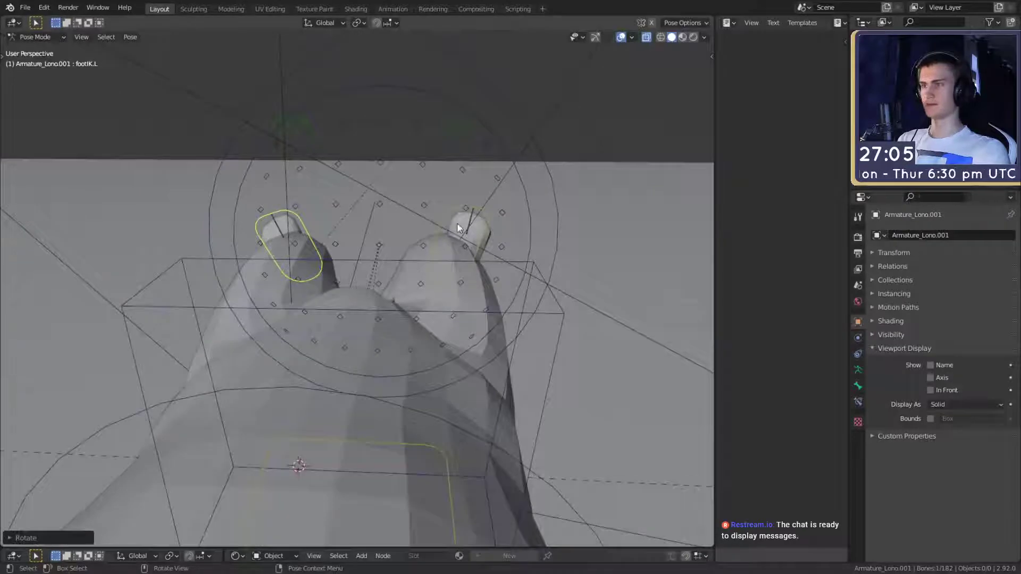
Rotate the footIK.R control to tip the right foot sideways, leaving its position as it is
left_click(462, 225)
middle_click_drag(462, 224, 540, 263)
key("r")
left_click(496, 252)
key("g")
right_click(460, 276)
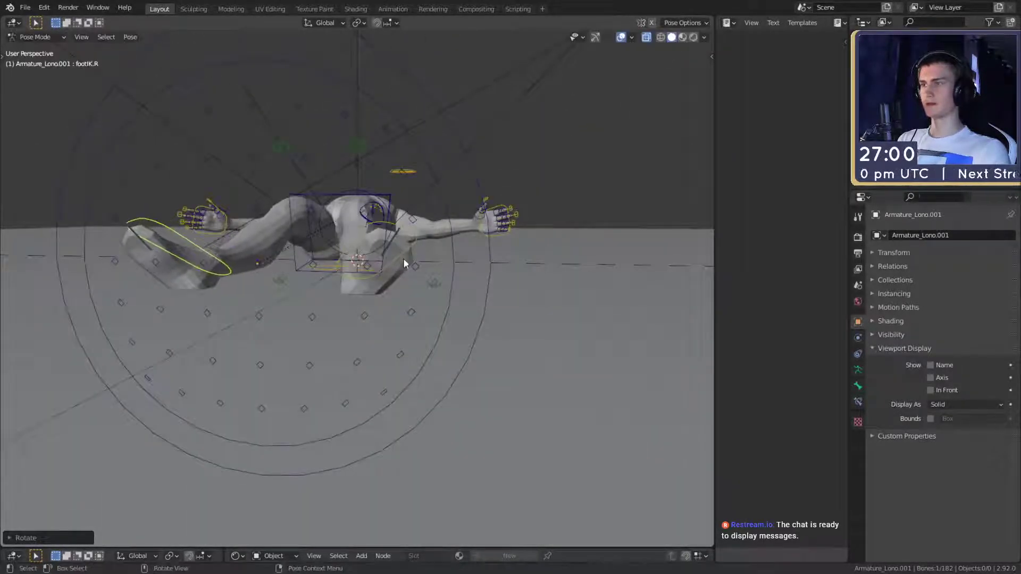
Reposition the footIK.L control, then the footIK.R control, to adjust the spacing of the feet
left_click(404, 256)
key("g")
left_click(445, 260)
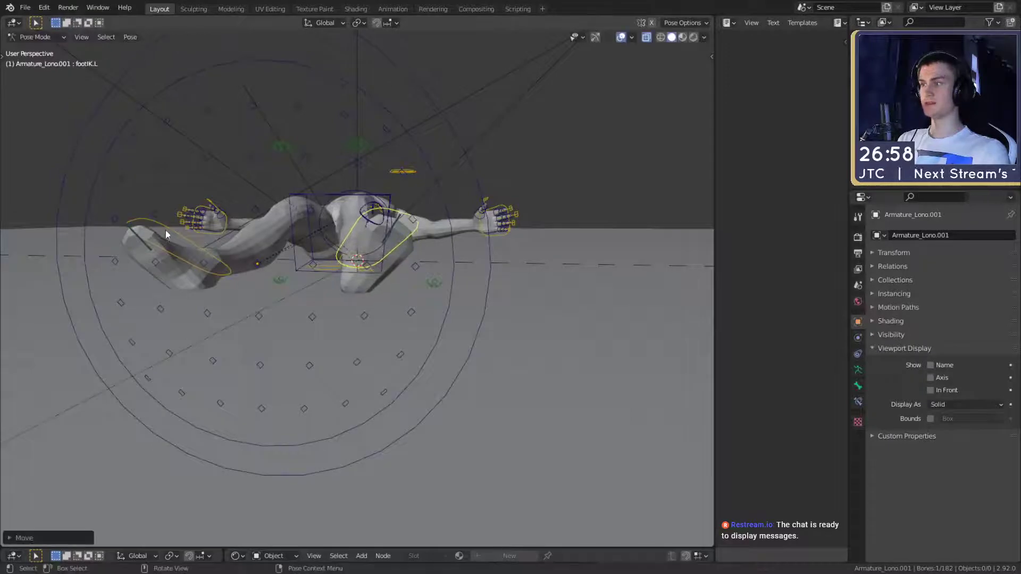
left_click(165, 230)
key("g")
left_click(304, 286)
Move the footIK.L control about 0.025 m away from the body to extend the left leg
mouse_move(304, 286)
middle_mouse_down()
mouse_move(349, 310)
mouse_move(180, 322)
mouse_move(294, 272)
middle_mouse_up()
left_click(343, 296)
key("g")
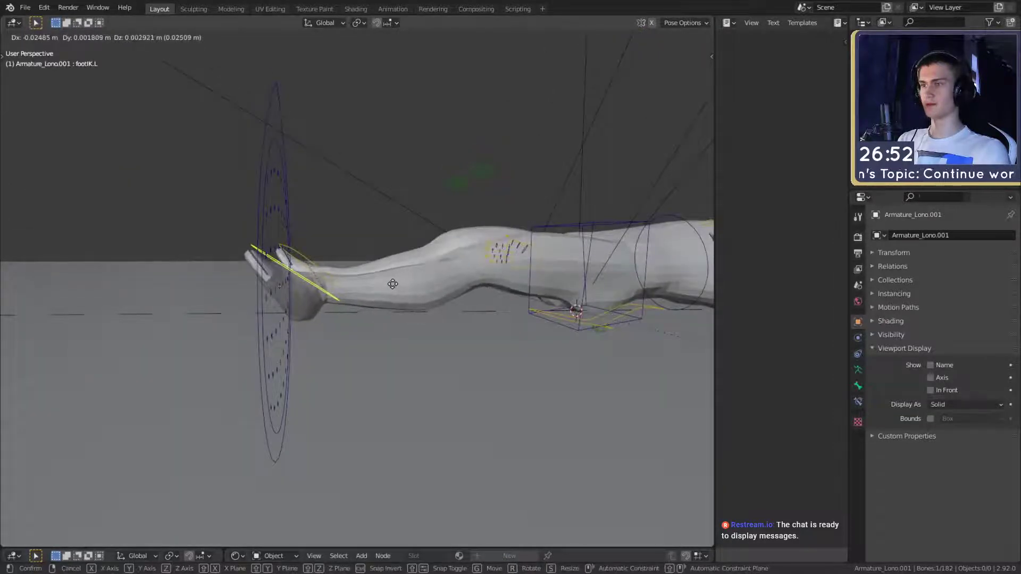
left_click(392, 283)
Move the footIK.R control towards the hips so the right knee bends upward
middle_click_drag(392, 282, 464, 253)
left_click(180, 288)
left_click(455, 296)
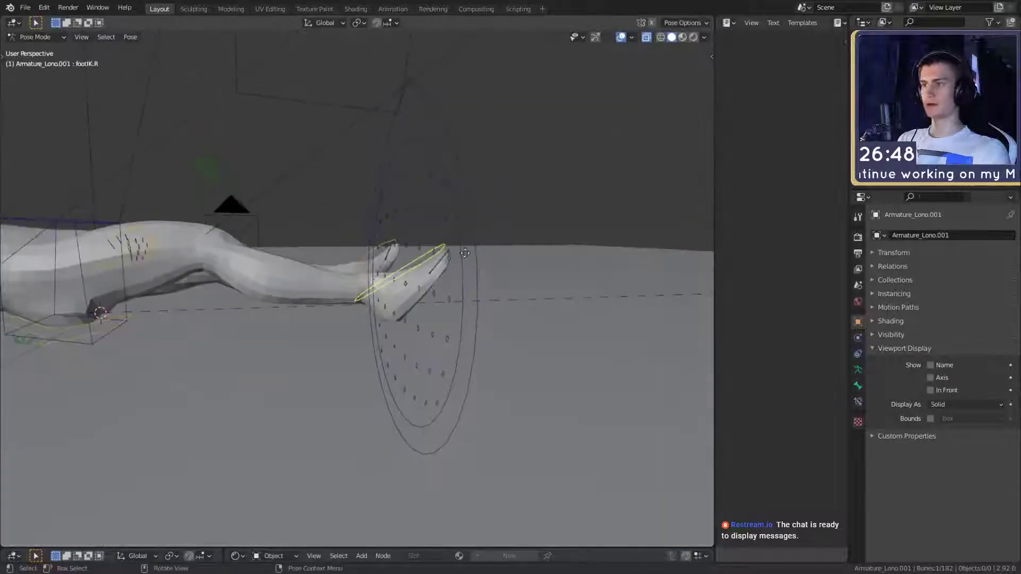
key("g")
left_click(432, 261)
key("r")
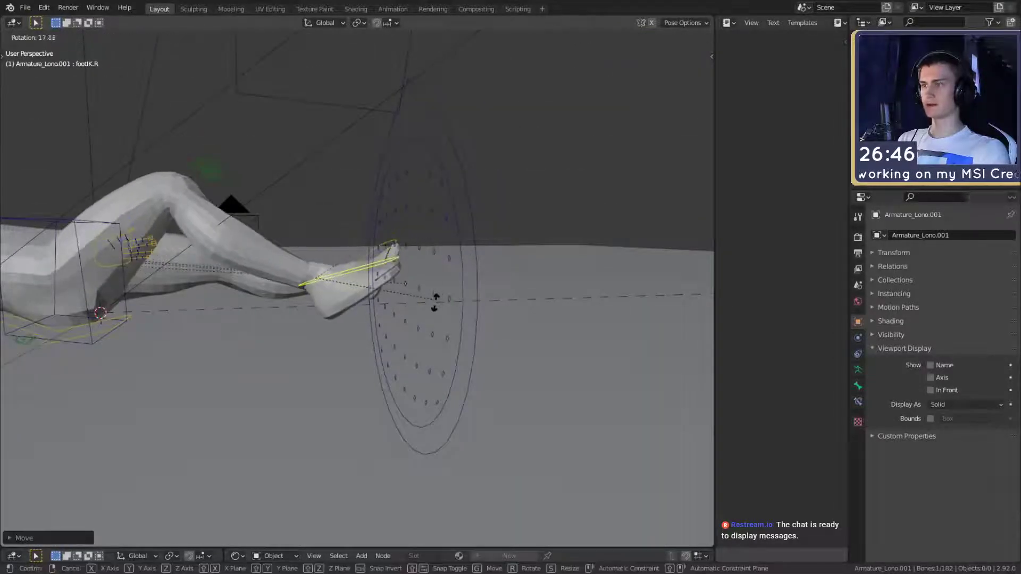
right_click(435, 302)
Move the footIK.R control about 0.05 m sideways towards the body's centre line
middle_click_drag(433, 309, 263, 305)
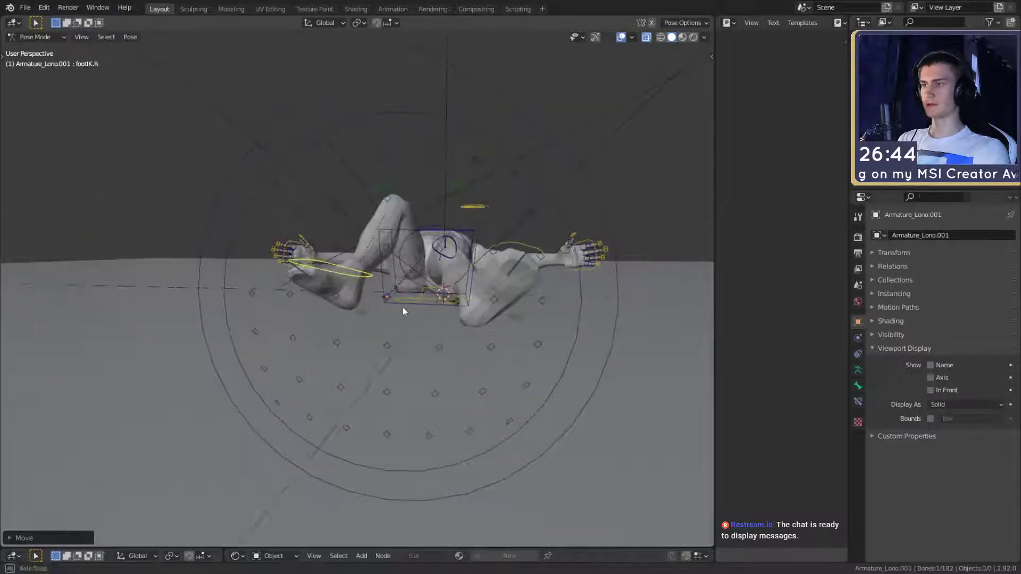
middle_click_drag(403, 308, 420, 327)
key("g")
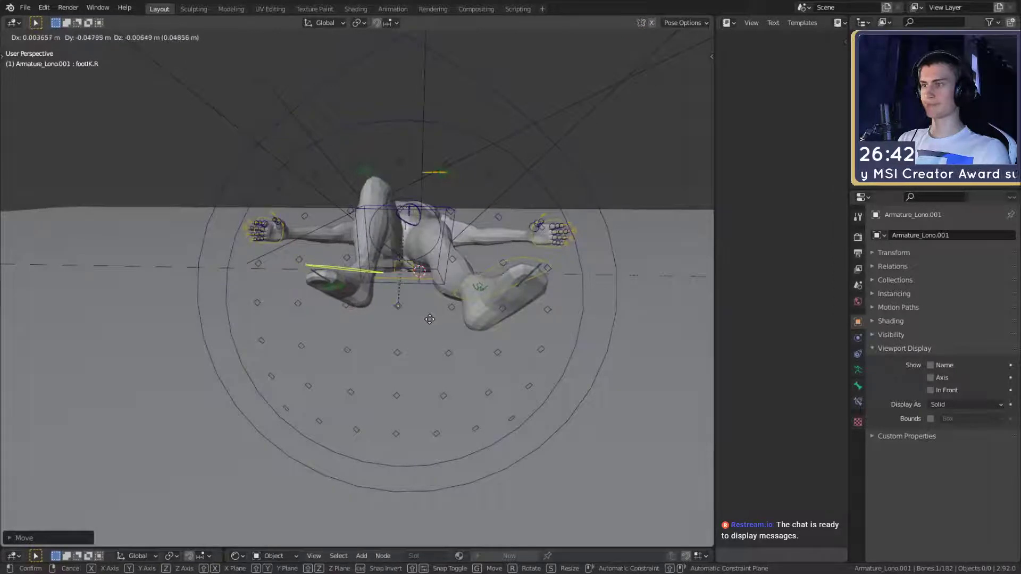
left_click(430, 319)
Move the legIK.R and legIK.L knee target controls to redirect both knees
left_click(367, 171)
key("g")
left_click(508, 226)
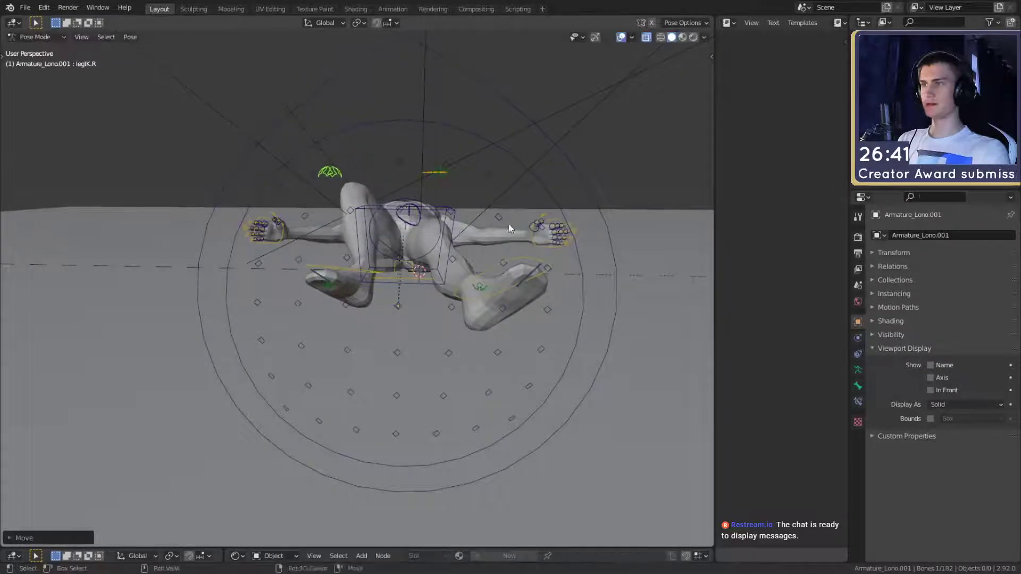
middle_click_drag(509, 229, 525, 260)
left_click(522, 199)
key("g")
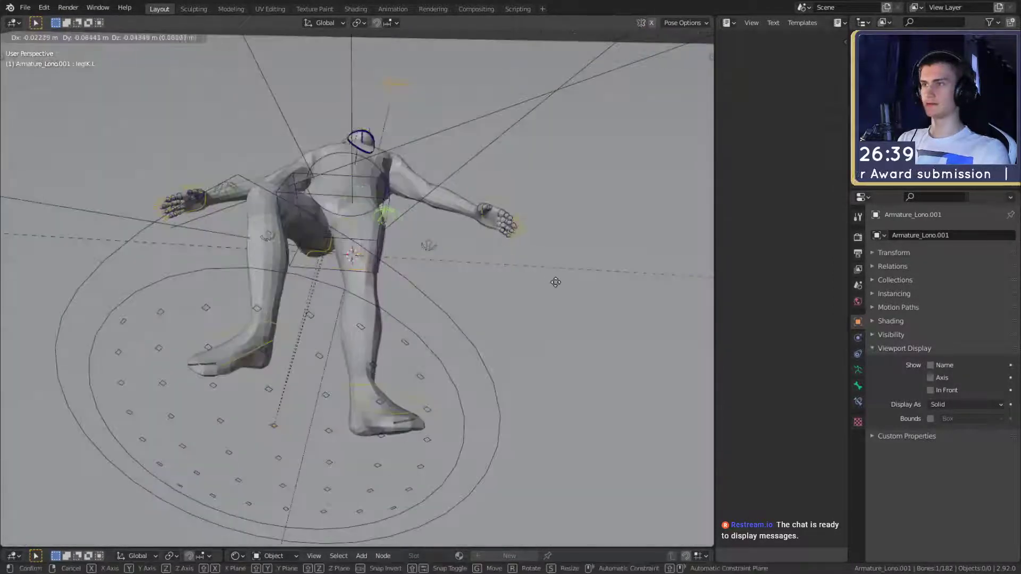
left_click(557, 312)
Move the handIK.L control to lower the left arm, and rotate the hand to match the floor
middle_click_drag(557, 311, 285, 425)
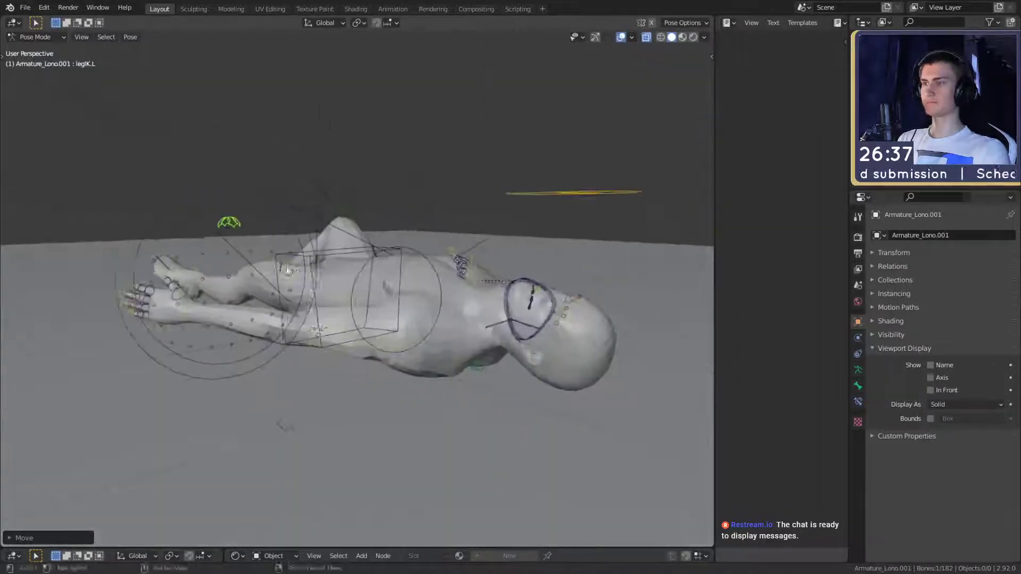
middle_click_drag(389, 287, 329, 287)
middle_click_drag(274, 353, 344, 291, "shift")
left_click(344, 291)
middle_click_drag(396, 320, 449, 285, "shift")
key("g")
left_click(552, 291)
key("r")
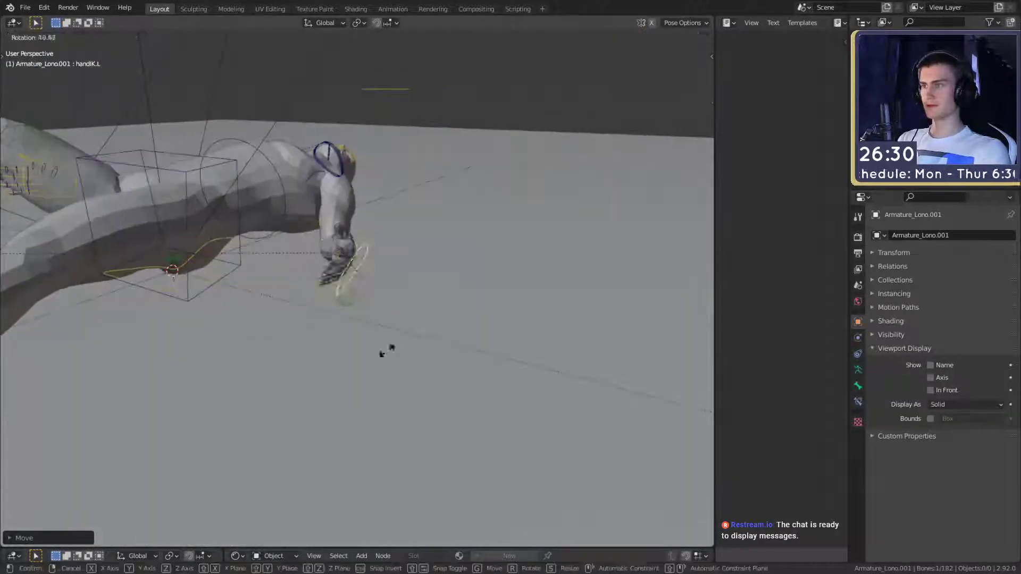
left_click(363, 338)
Move the handIK.L control, restricting the last move to the horizontal XY plane
middle_click_drag(363, 338, 353, 271)
key("g")
middle_click_drag(366, 285, 496, 378)
key("g")
key("shift+z")
left_click(528, 385)
Move the handIK.L control outward to bend the left elbow, and rotate the hand in line with the forearm
key("g")
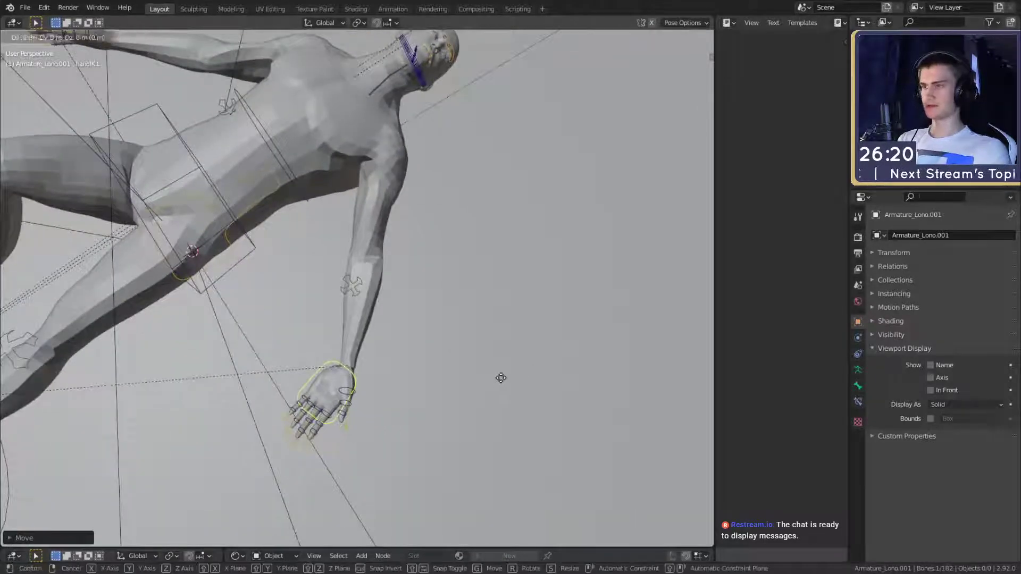
left_click(668, 294)
middle_click_drag(669, 293, 533, 319)
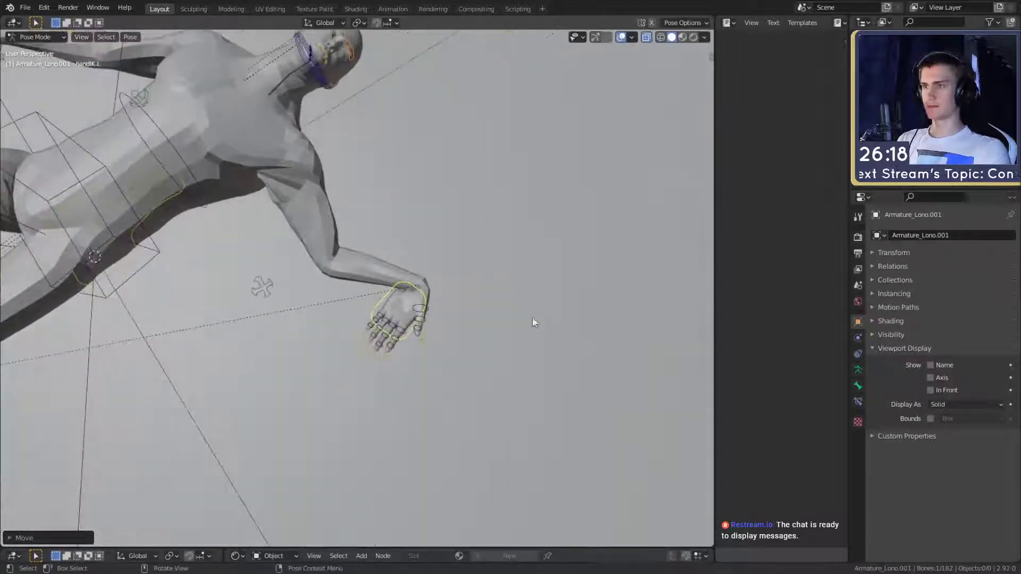
key("r")
left_click(474, 180)
middle_click_drag(474, 181, 413, 266)
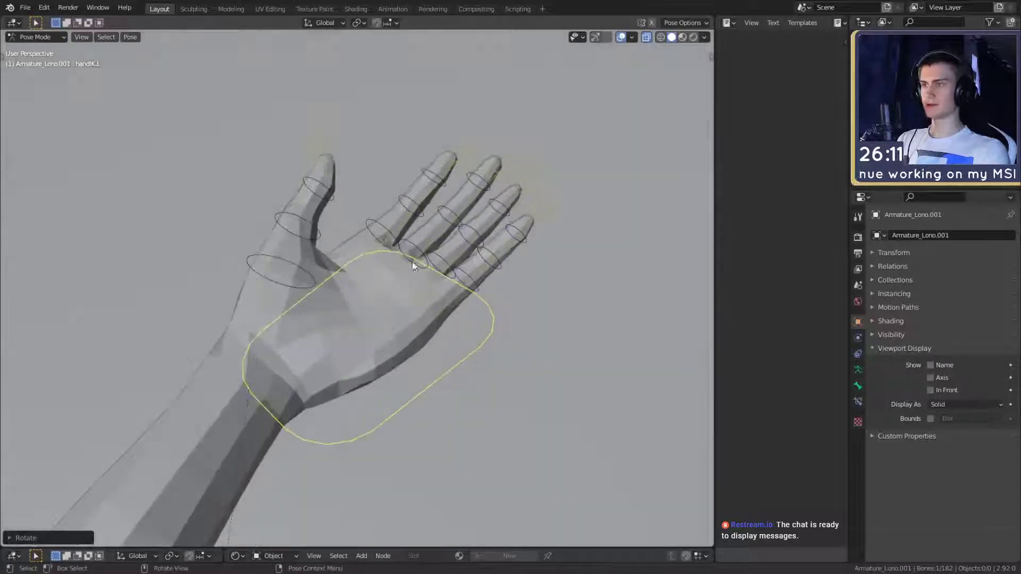
Set the pivot point to Individual Origins and rotate the left hand's twelve finger bones slightly about their local X axes
left_click(381, 232)
middle_click_drag(381, 233, 489, 288)
scroll(485, 291, "down", 8)
scroll(489, 287, "up", 8)
scroll(489, 292, "down", 3)
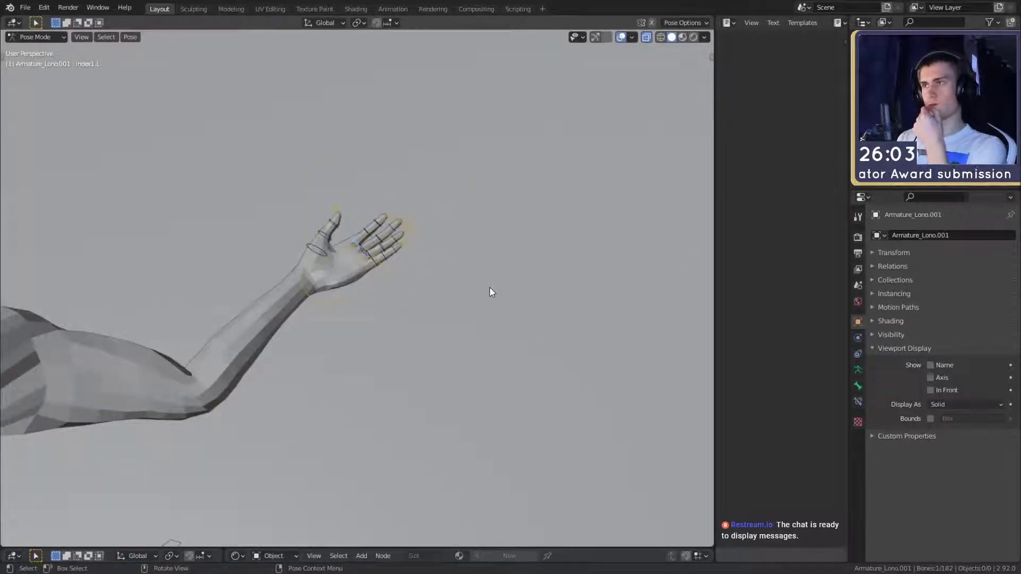
scroll(370, 355, "up", 6)
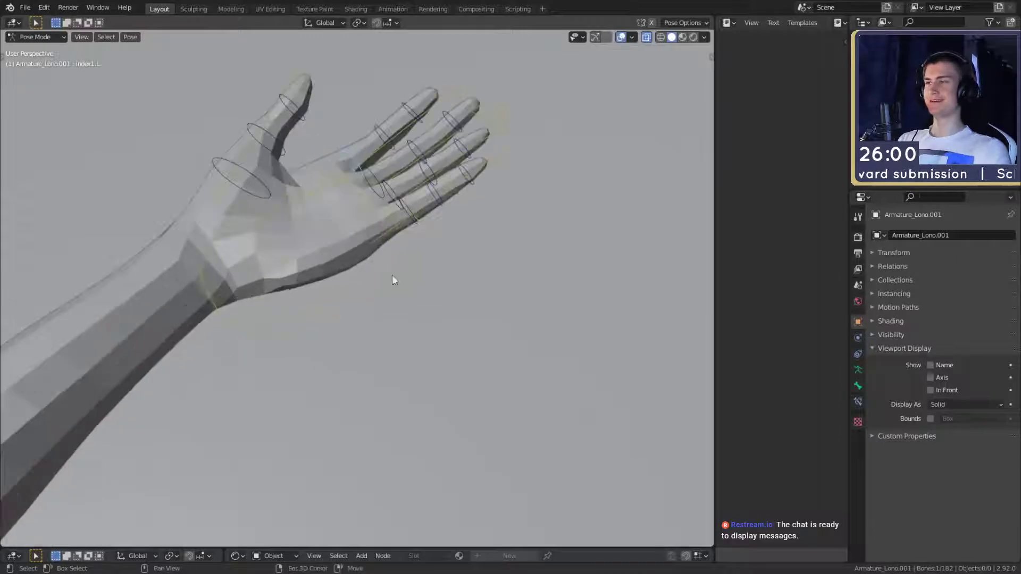
middle_click_drag(393, 277, 355, 223)
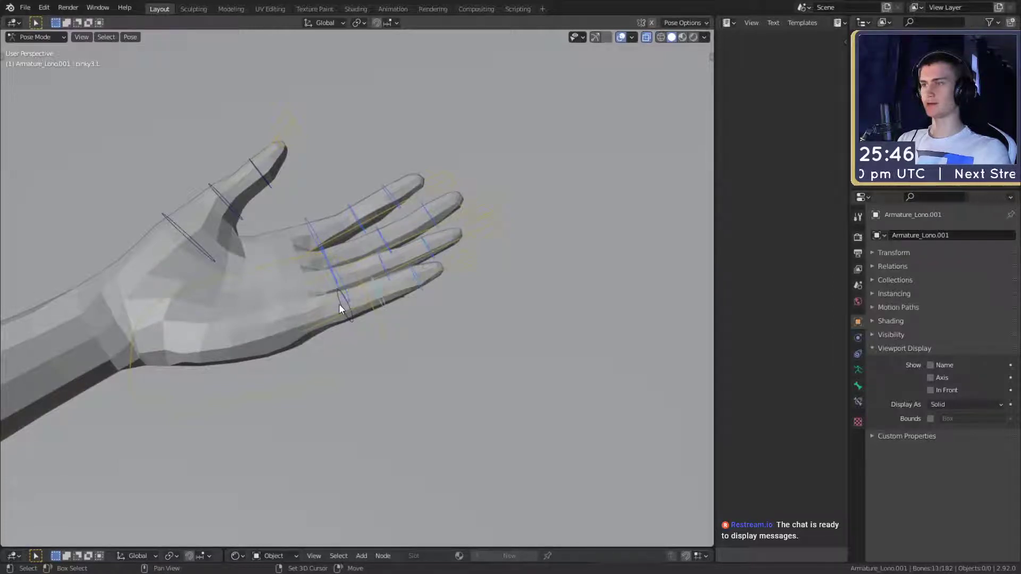
left_click(360, 23)
left_click(394, 71)
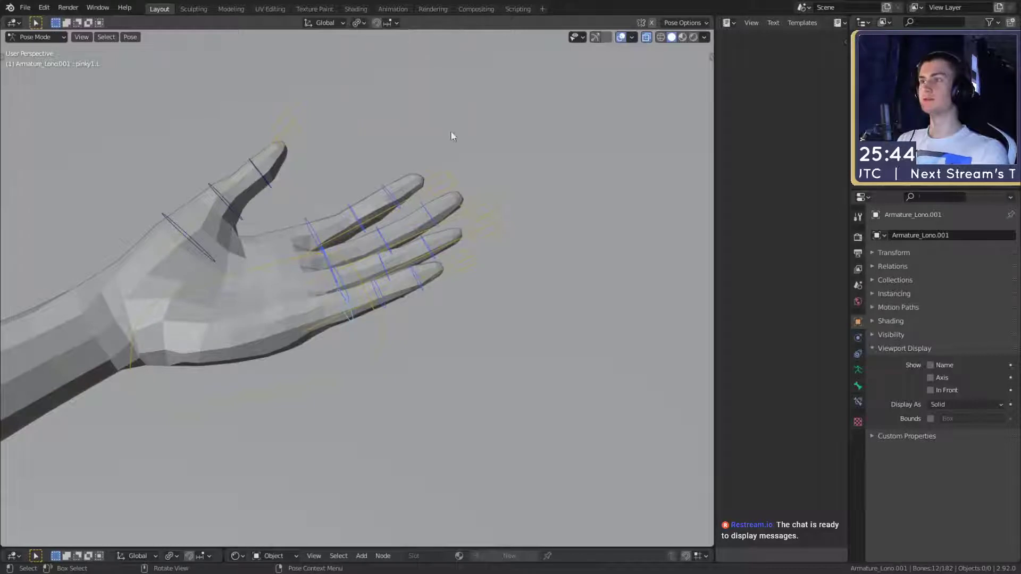
key("x")
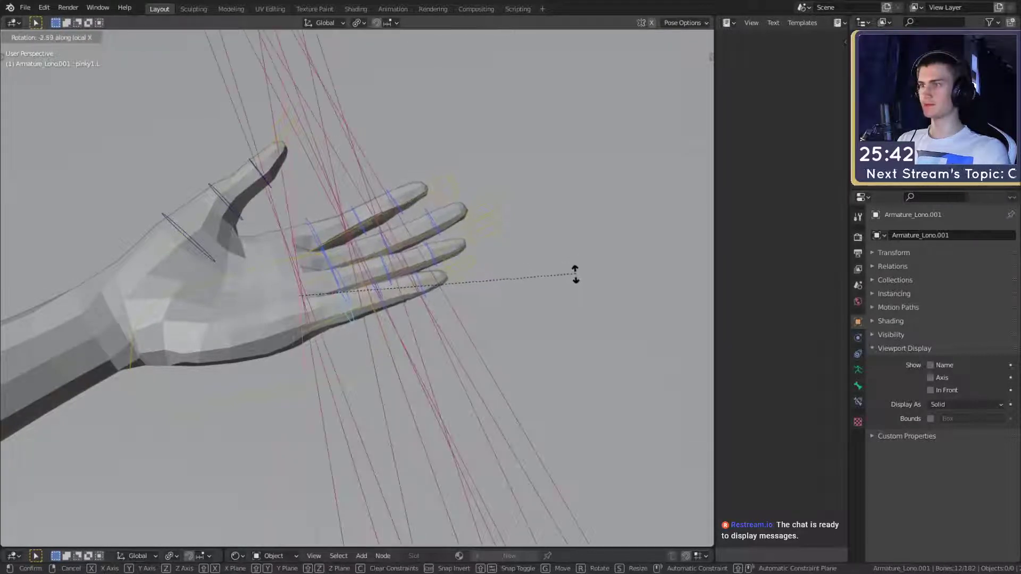
left_click(574, 273)
Rotate the middle and tip bones of the left index, middle and ring fingers about local X to curl them slightly
middle_click_drag(553, 291, 400, 202)
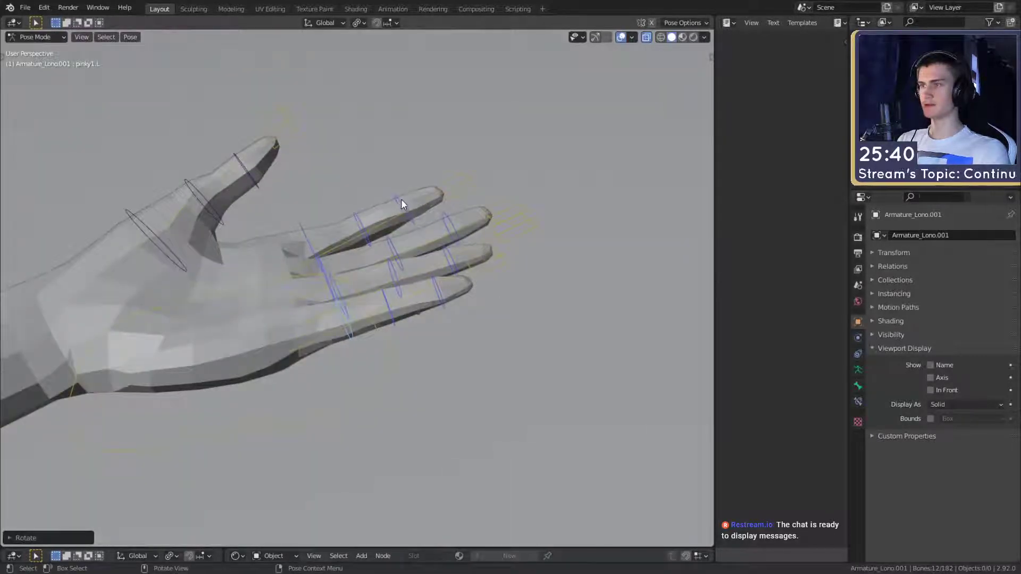
left_click(401, 198)
left_click(358, 221, "shift")
left_click(450, 224, "shift")
left_click(400, 247, "shift")
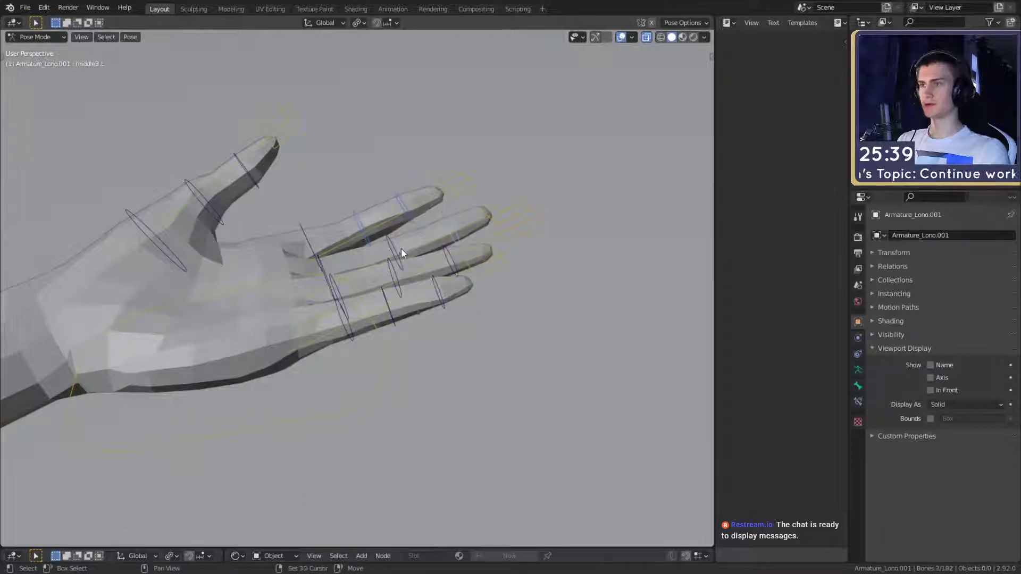
left_click(450, 251, "shift")
left_click(395, 268, "shift")
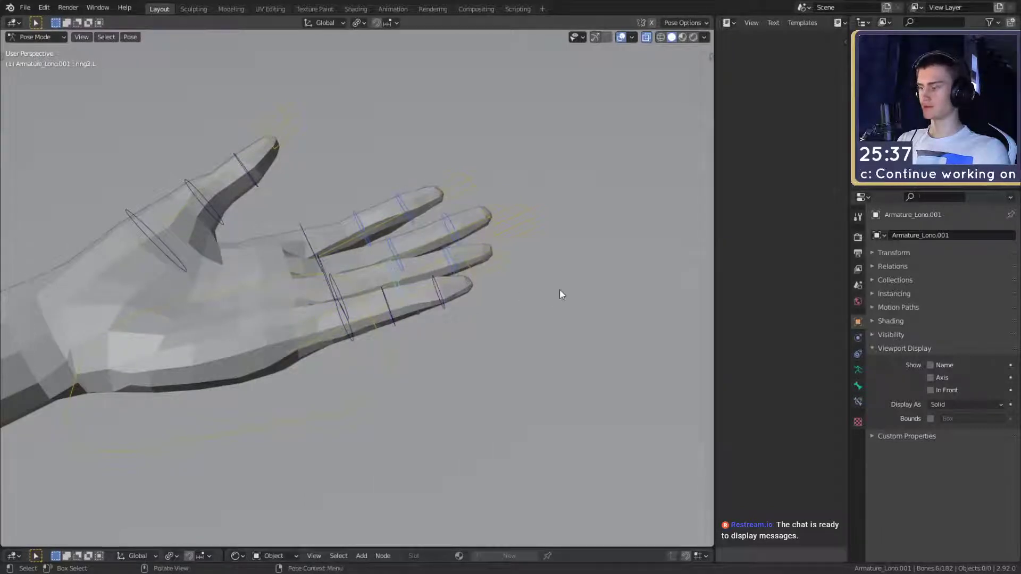
key("r")
key("x")
key("x")
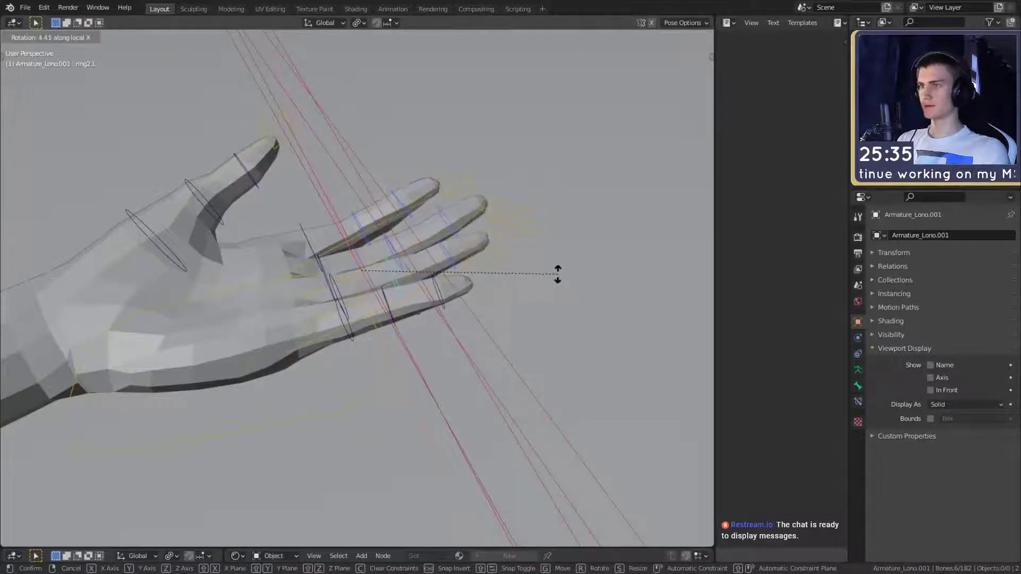
left_click(480, 278)
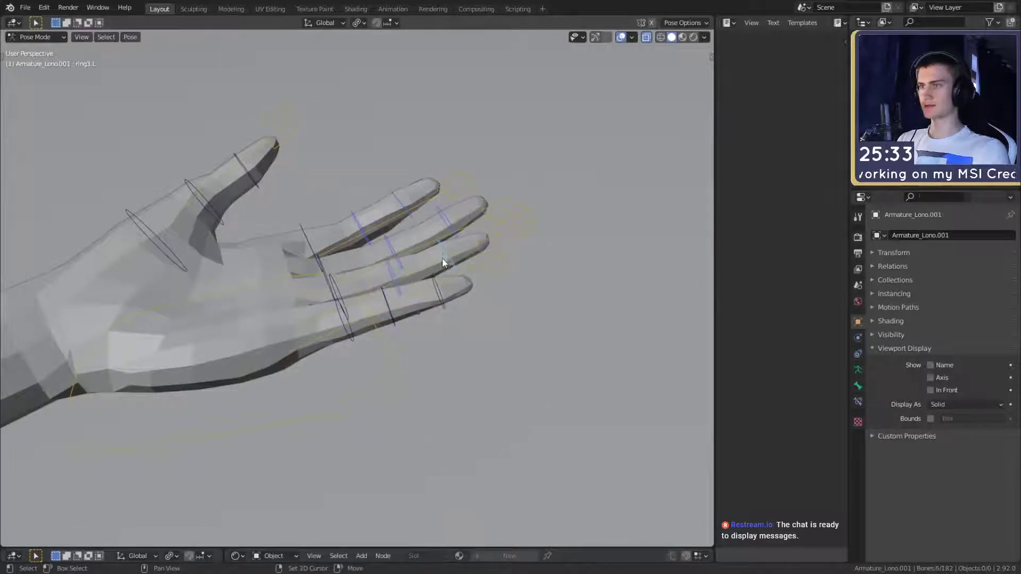
Exclude the ring finger bones and curl the left index and middle fingers further about local X
left_click(393, 271, "shift")
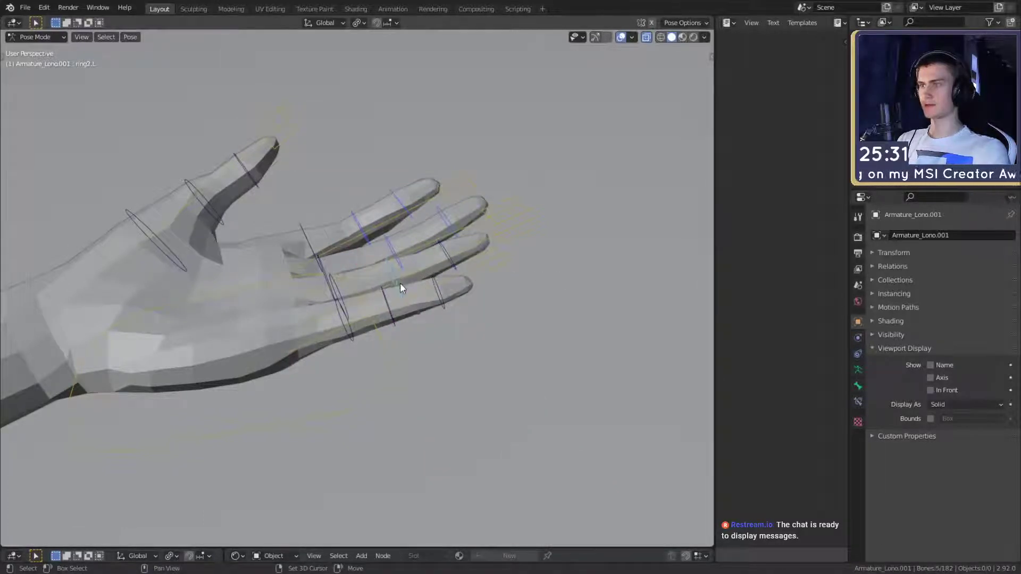
left_click(394, 249, "shift")
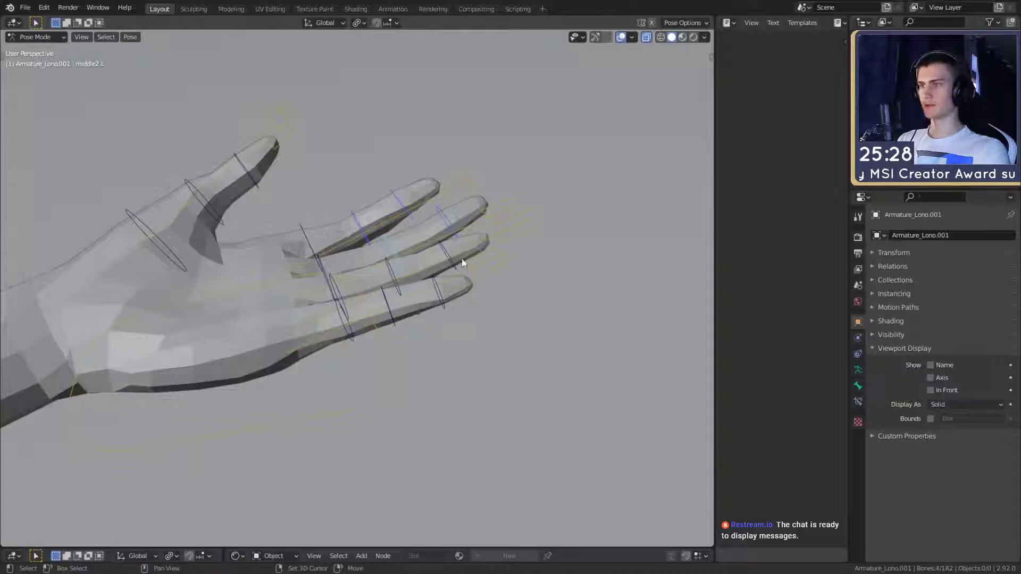
key("x")
key("x")
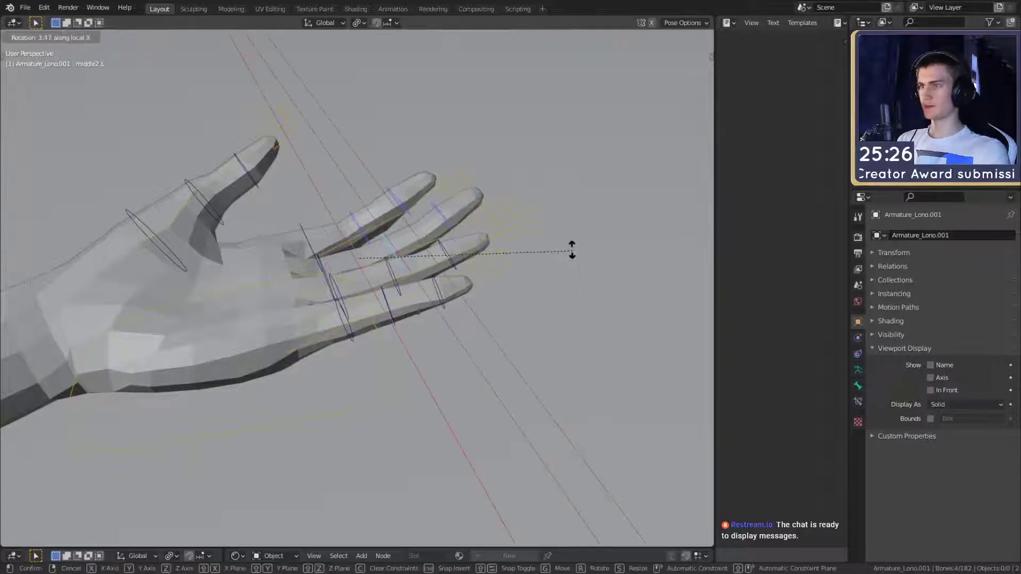
left_click(568, 243)
Rotate the thumb1.L bone about its local Y axis to turn the base of the left thumb
scroll(531, 271, "down", 4)
middle_click_drag(496, 299, 327, 305)
scroll(383, 275, "up", 1)
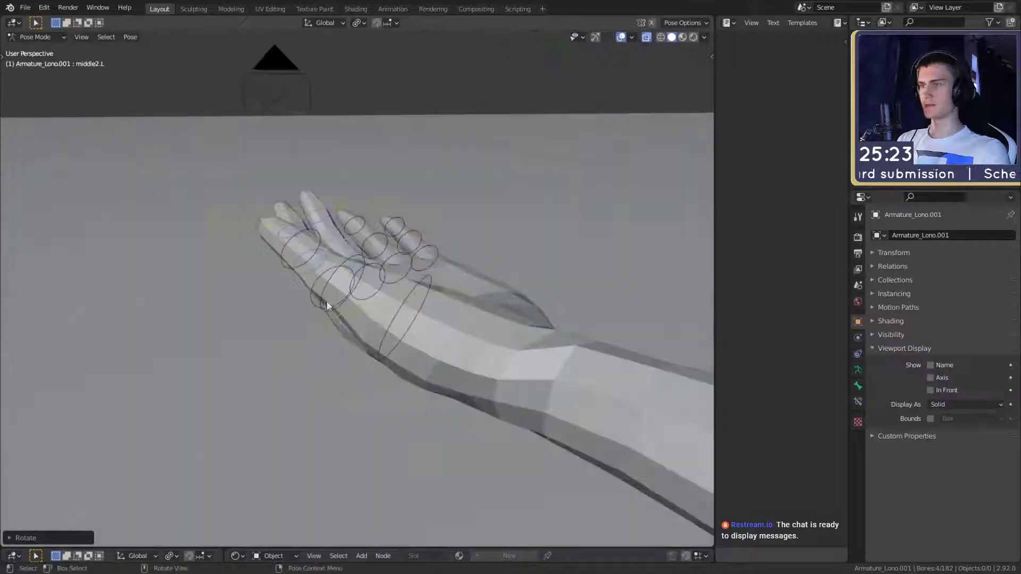
left_click(418, 316)
mouse_move(418, 319)
middle_mouse_down()
mouse_move(372, 301)
mouse_move(411, 306)
middle_mouse_up()
key("r")
key("x")
key("x")
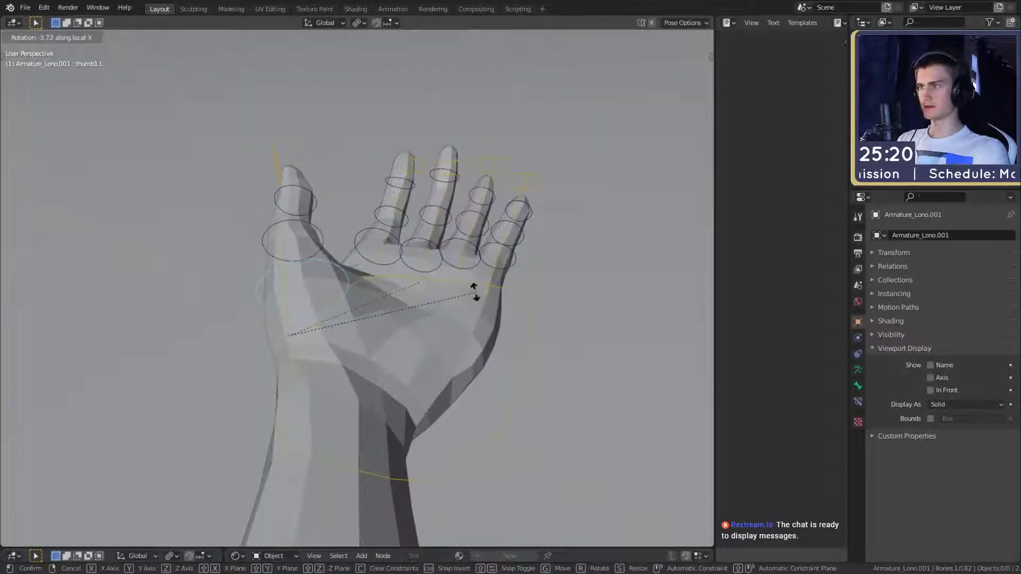
key("y")
key("y")
left_click(463, 277)
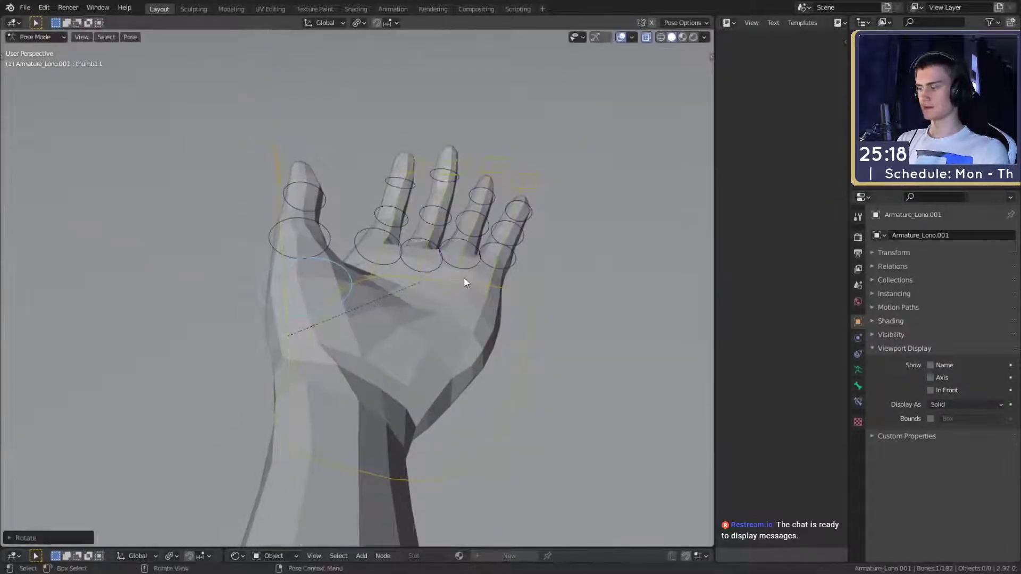
Rotate the thumb1.L bone about its local X and local Z axes to refine the left thumb
key("r")
key("x")
key("x")
left_click(455, 269)
middle_click_drag(452, 269, 189, 272)
key("z")
key("z")
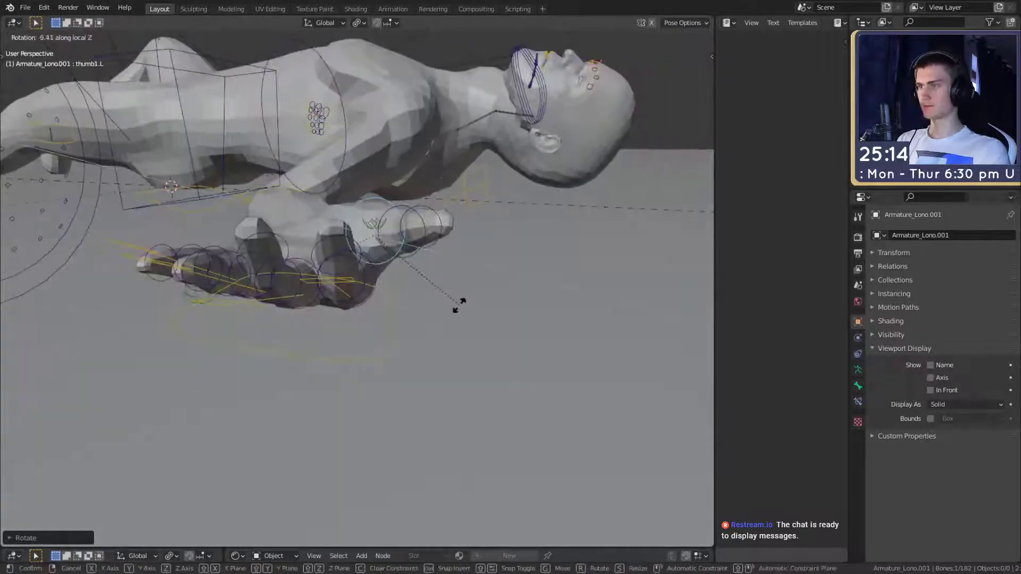
left_click(456, 306)
scroll(541, 269, "up", 8)
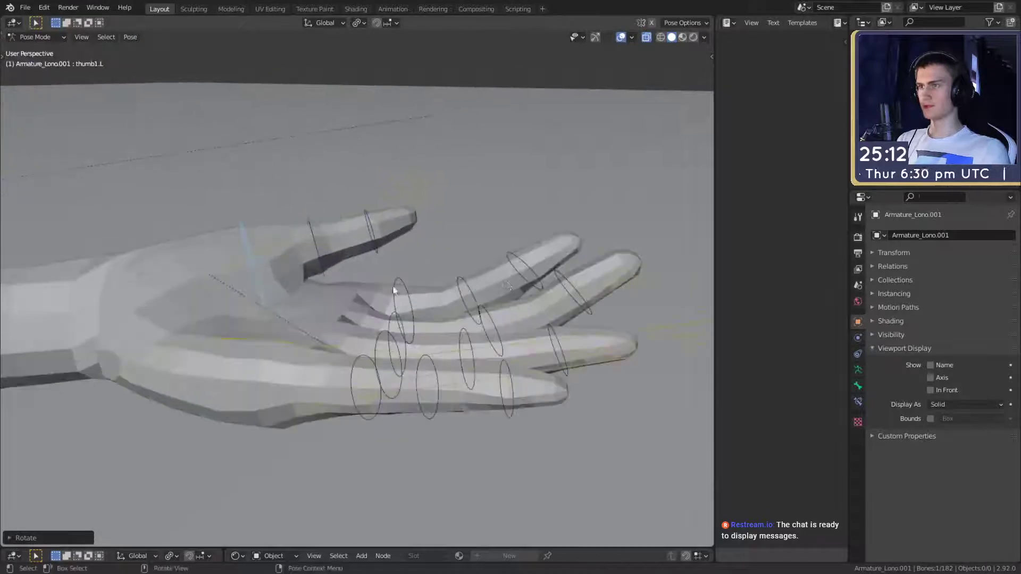
key("Tab")
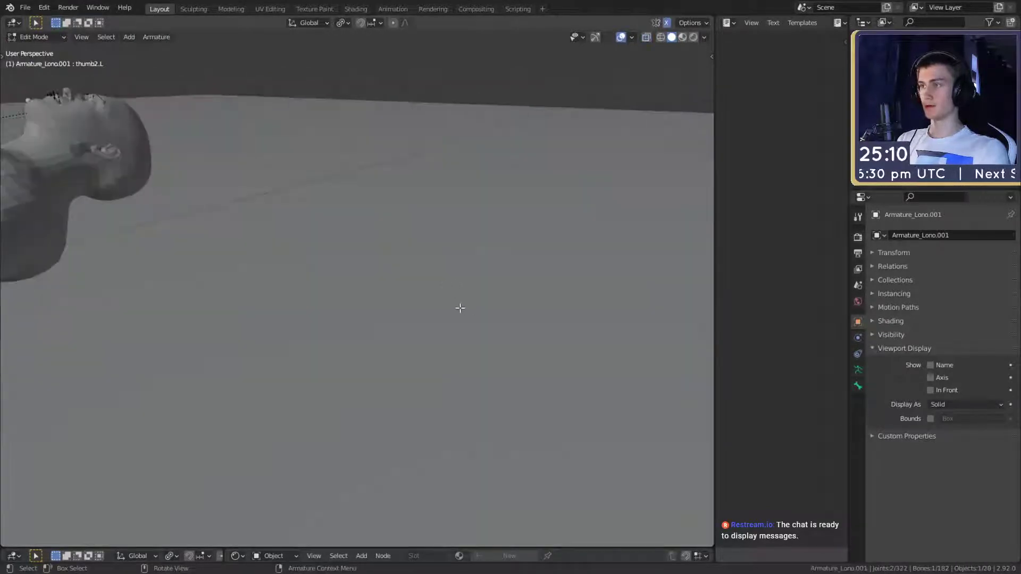
key("Tab")
scroll(460, 308, "down", 8)
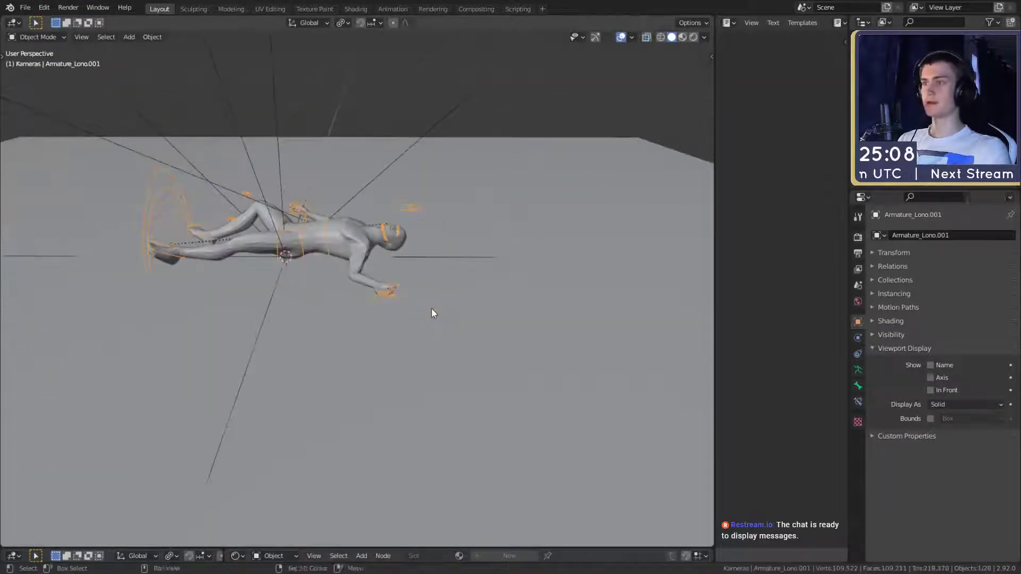
middle_click_drag(432, 308, 366, 324)
key("ctrl+Tab")
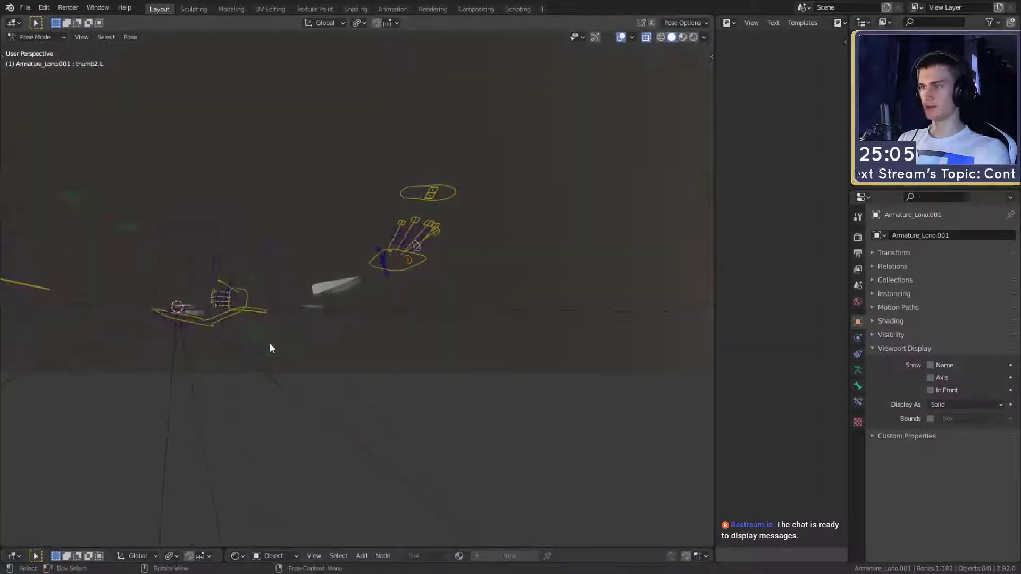
Reposition a rig control in Pose Mode, and return to Object Mode
middle_click_drag(269, 349, 394, 330)
key("g")
left_click(372, 366)
key("ctrl+Tab")
scroll(399, 301, "down", 5)
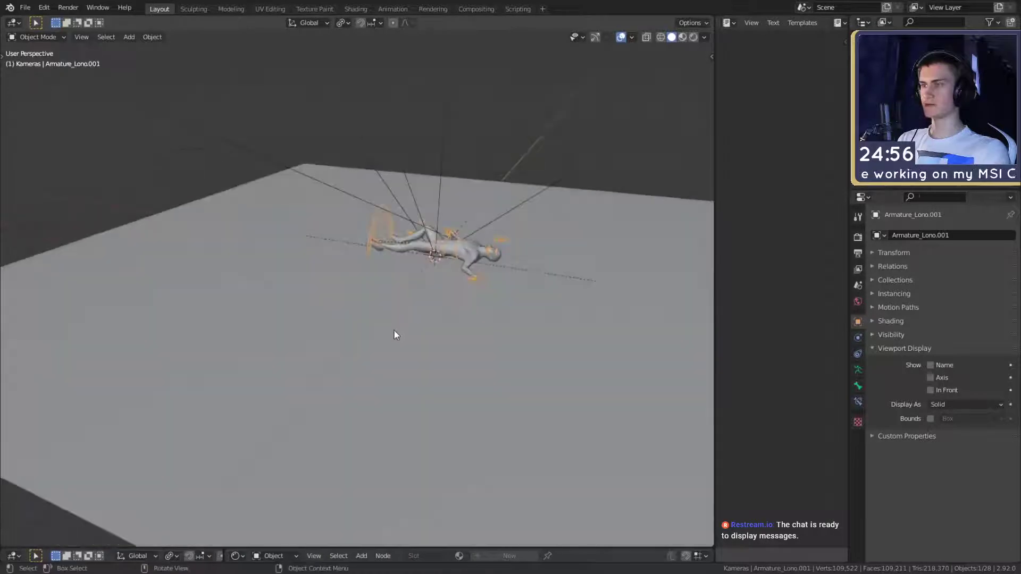
Select the scene camera, and enlarge the lower editor area and its camera preview
scroll(394, 330, "down", 4)
left_click(226, 411)
scroll(267, 387, "up", 5)
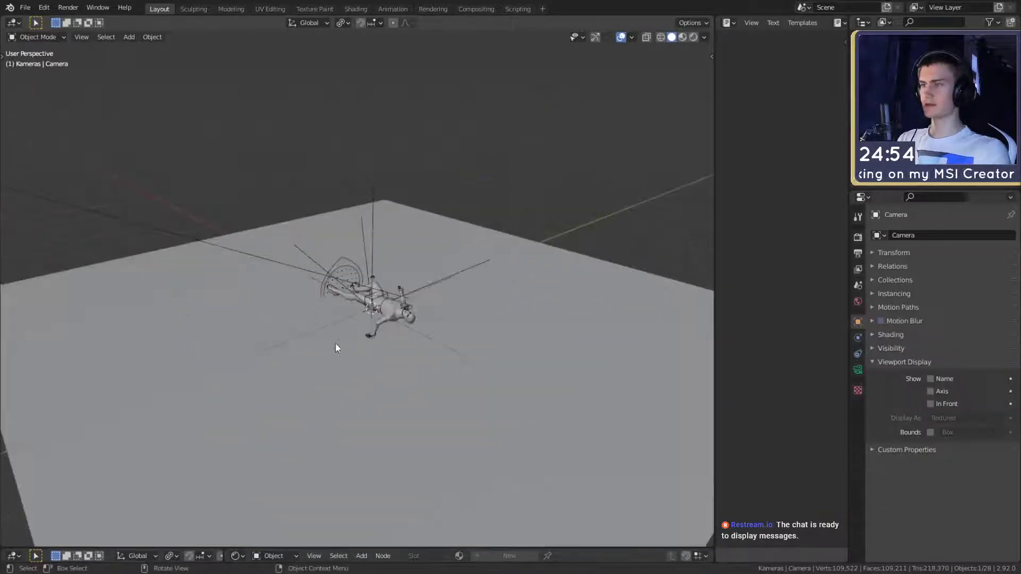
middle_click_drag(337, 349, 303, 382)
scroll(314, 399, "down", 5)
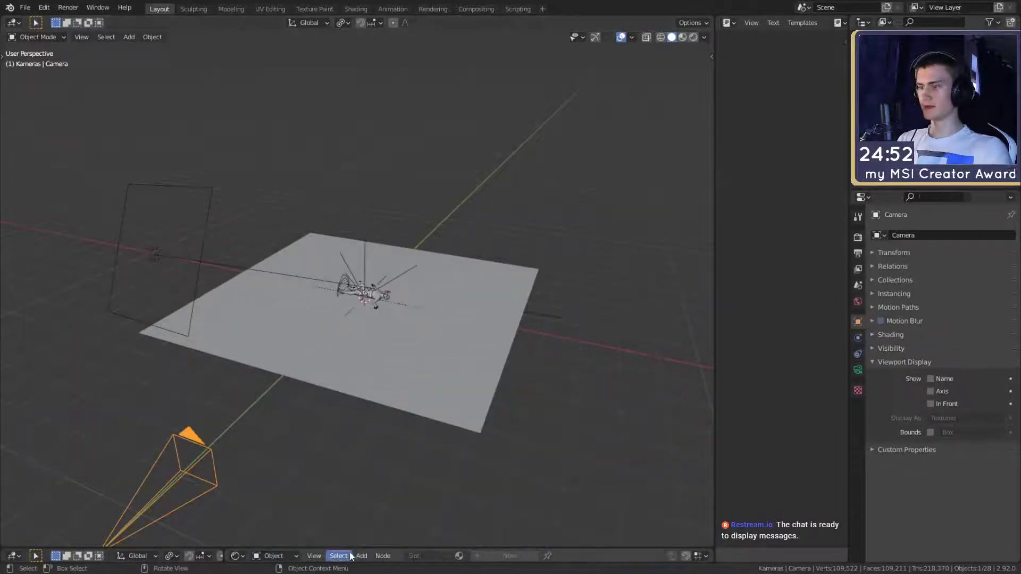
left_click_drag(355, 547, 372, 390)
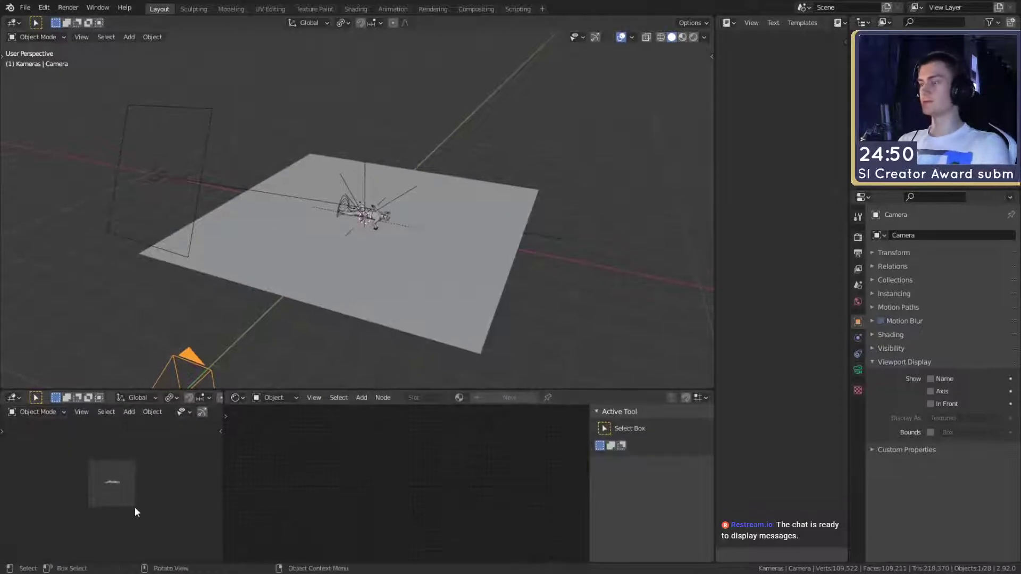
scroll(107, 475, "up", 2)
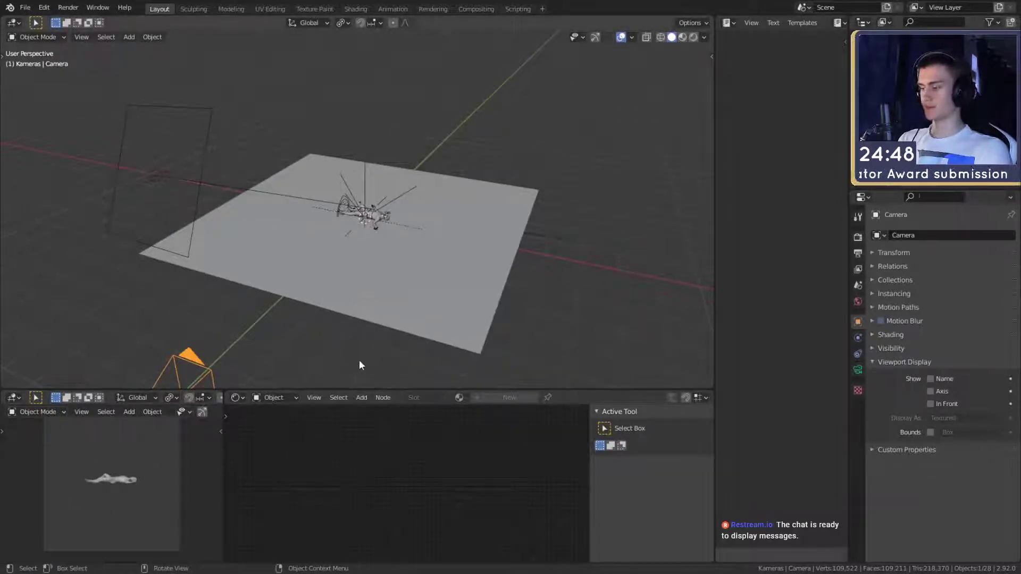
Move the camera much closer to the lying figure
middle_click_drag(338, 347, 358, 317)
key("g")
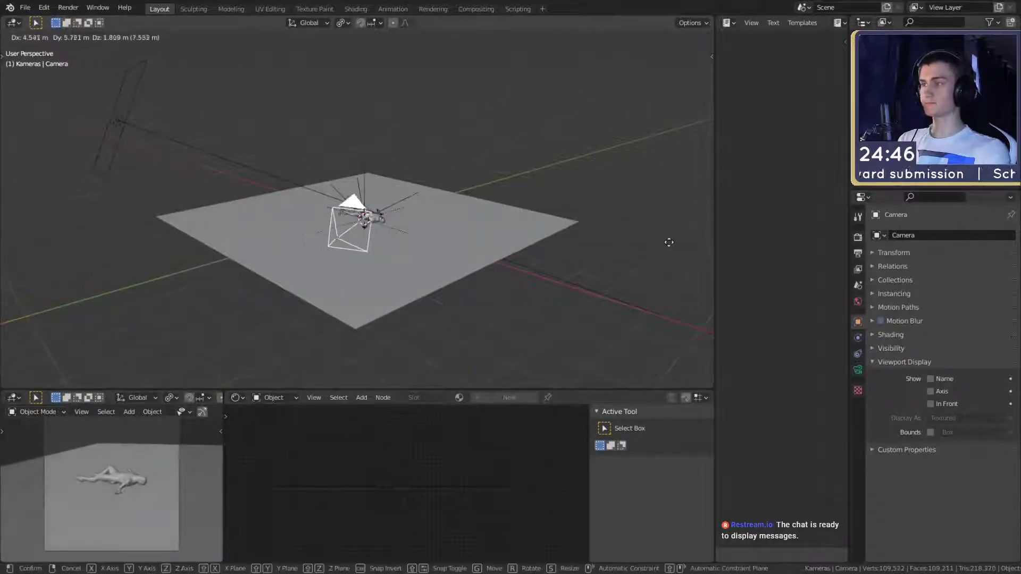
left_click(668, 242)
Move the Focus empty horizontally to shift the camera's aim toward the figure's head side
scroll(453, 283, "up", 6)
middle_click_drag(453, 283, 421, 262)
left_click(341, 187)
middle_click_drag(343, 191, 485, 292)
key("g")
key("z")
left_click(559, 292)
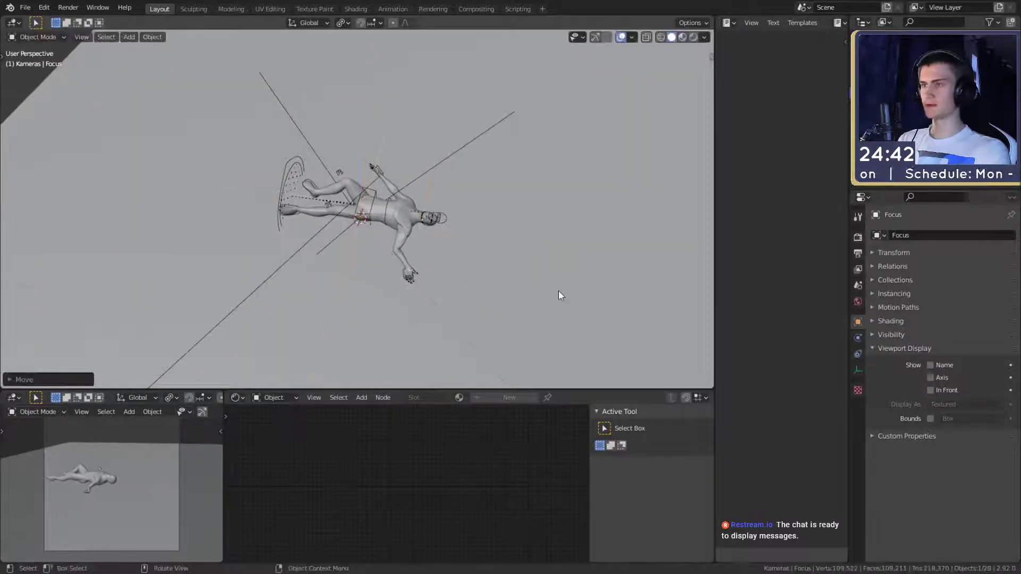
Scale the camera object down and move it closer to the figure's upper body
middle_click_drag(558, 292, 652, 244)
scroll(476, 231, "down", 5)
left_click(456, 258)
key("s")
left_click(611, 229)
key("g")
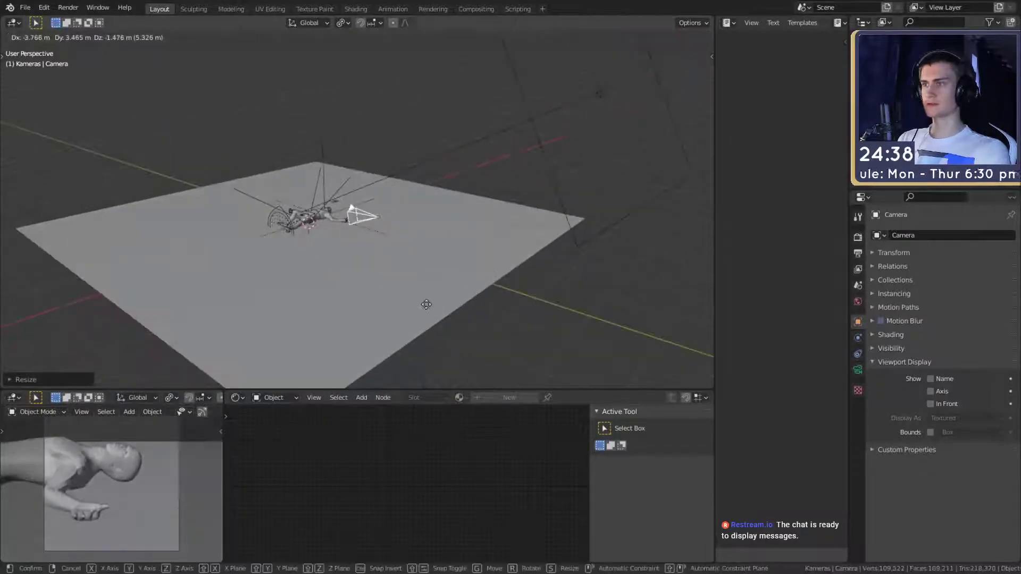
left_click(429, 302)
Scale the camera object down further and move it near the floor, facing the outstretched left hand
middle_click_drag(433, 300, 534, 285)
scroll(429, 290, "up", 8)
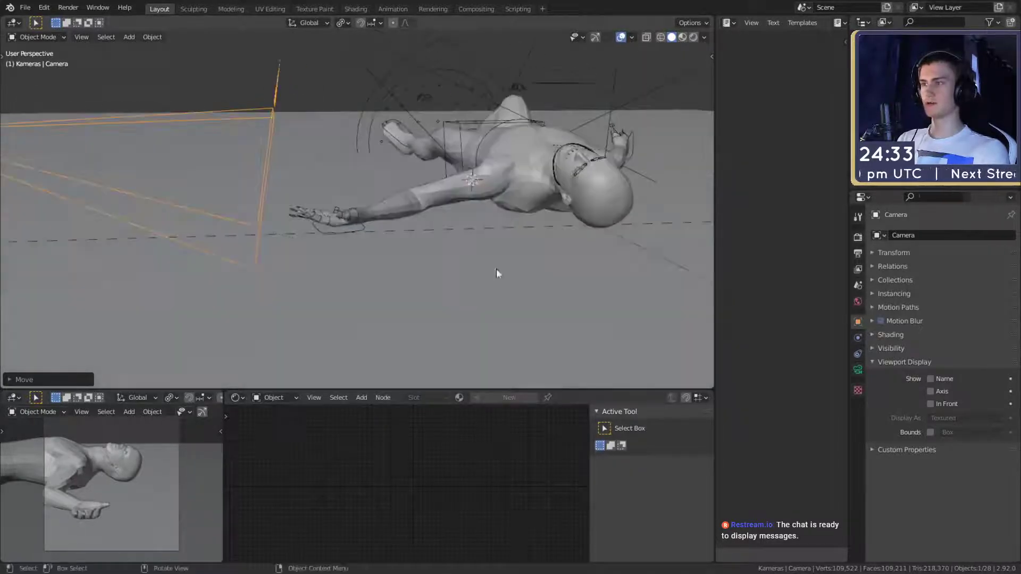
key("s")
left_click(181, 218)
key("g")
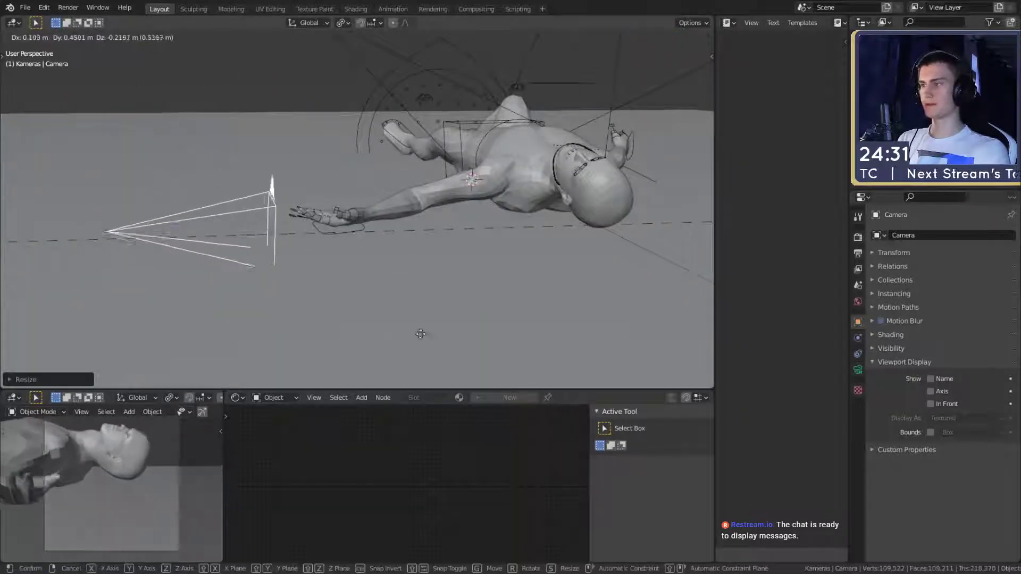
left_click(543, 311)
Set the camera's focal length to 30 mm
left_click(857, 370)
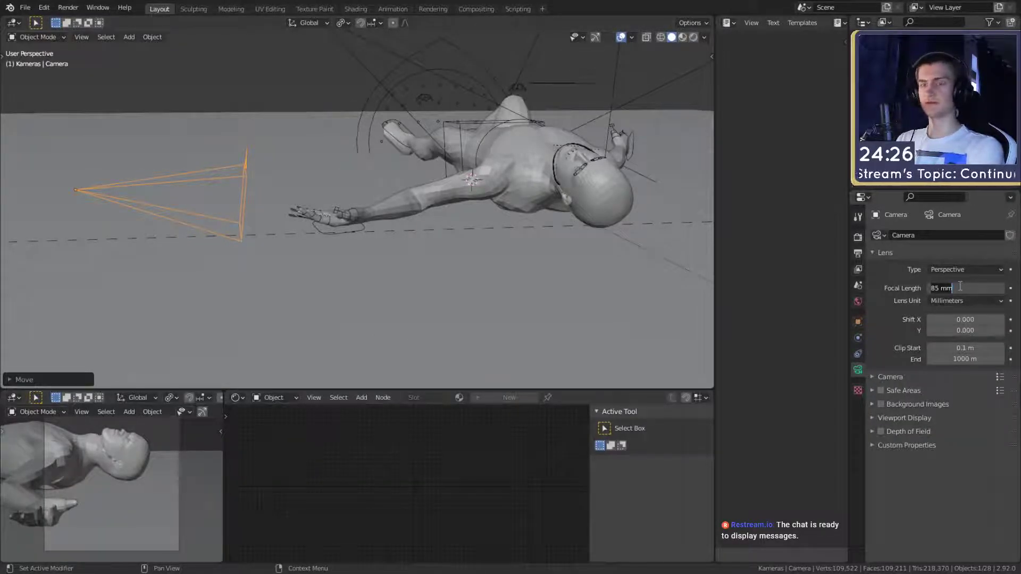
left_click(959, 286)
type("30")
key("Return")
Move the camera right up to the left hand so the hand fills the foreground of the shot
key("g")
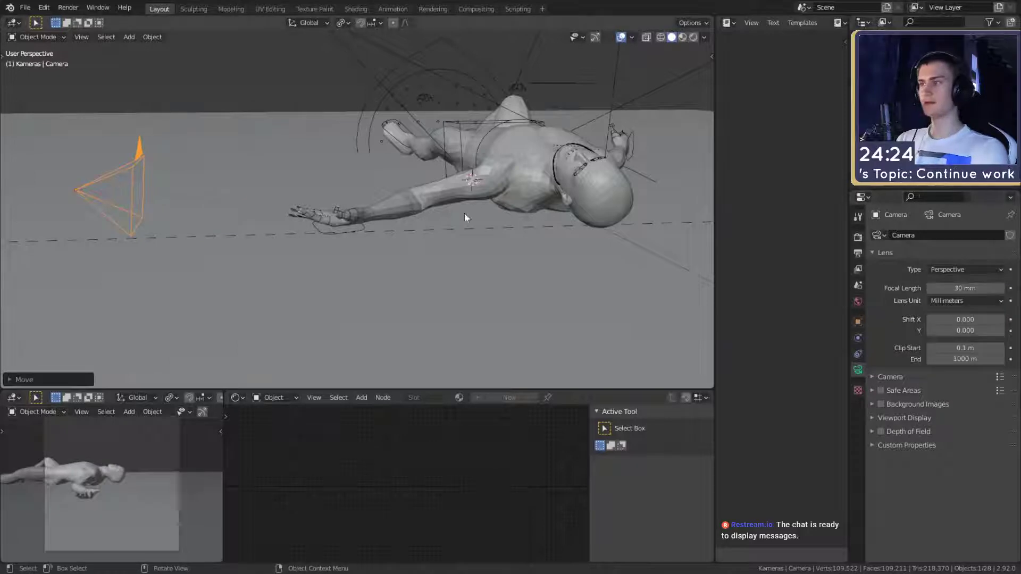
left_click(431, 237)
middle_click_drag(431, 237, 479, 251)
key("g")
left_click(304, 295)
middle_click_drag(304, 294, 446, 273)
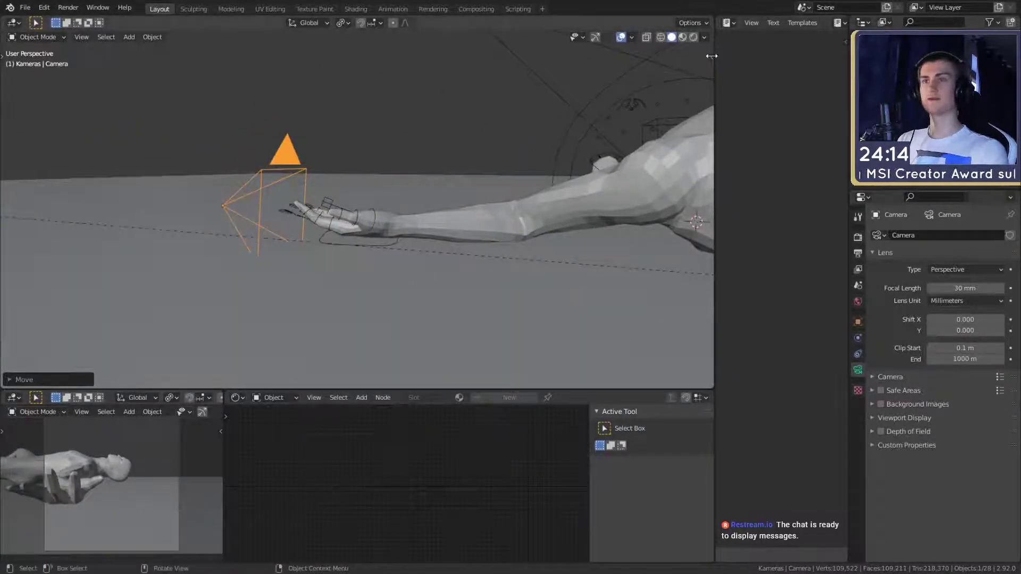
Set the 3D viewport's clipping range to start at 0.001 m and end at 10000 m
key("n")
left_click(707, 106)
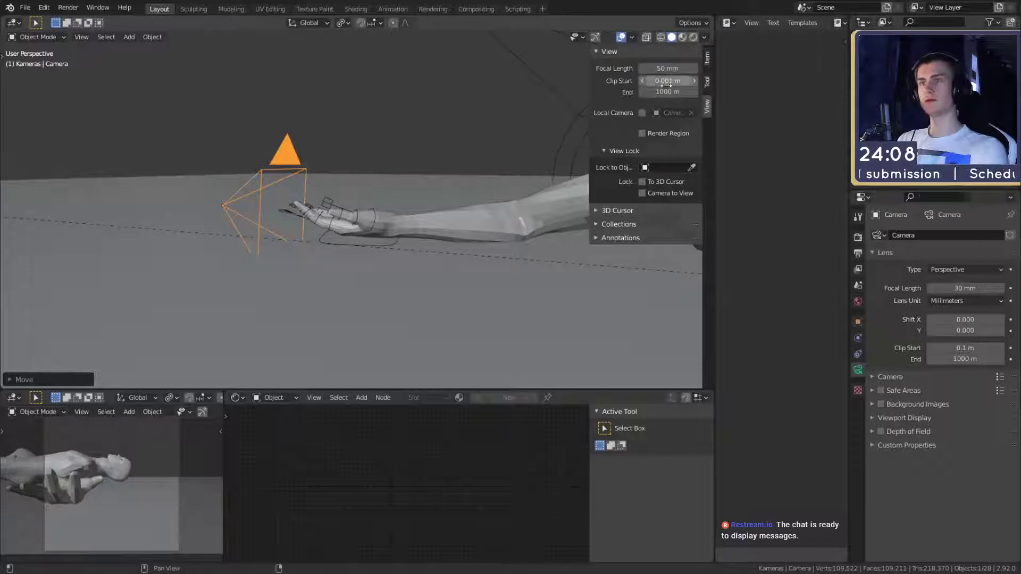
key("Tab")
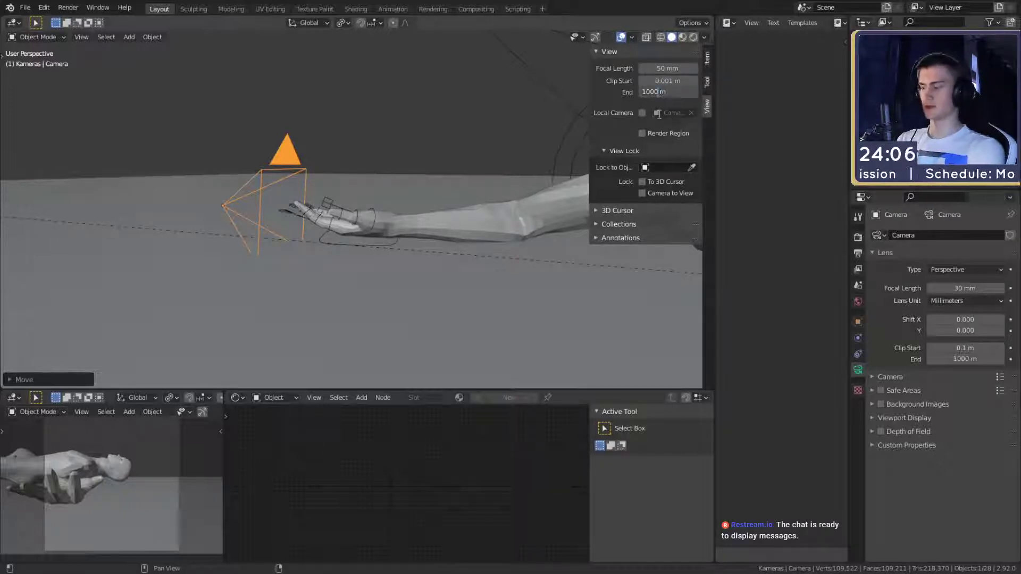
Reposition the camera close to the outstretched left hand so the open hand sits below the head in the frame
middle_click_drag(366, 136, 417, 249)
left_click(281, 149)
left_click(293, 162)
key("g")
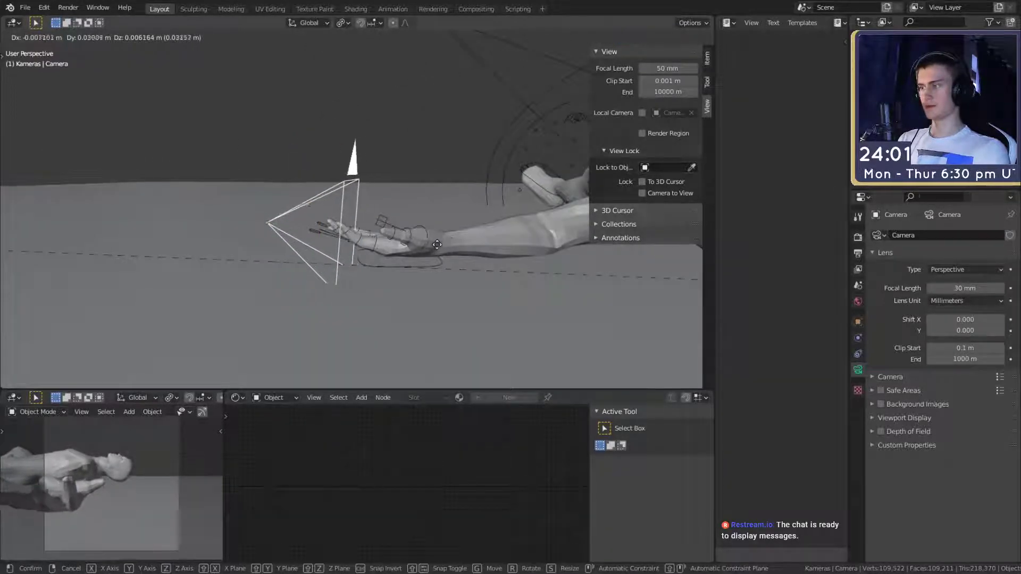
left_click(449, 258)
mouse_move(450, 257)
middle_mouse_down()
mouse_move(572, 276)
mouse_move(419, 253)
mouse_move(486, 257)
mouse_move(452, 245)
middle_mouse_up()
key("g")
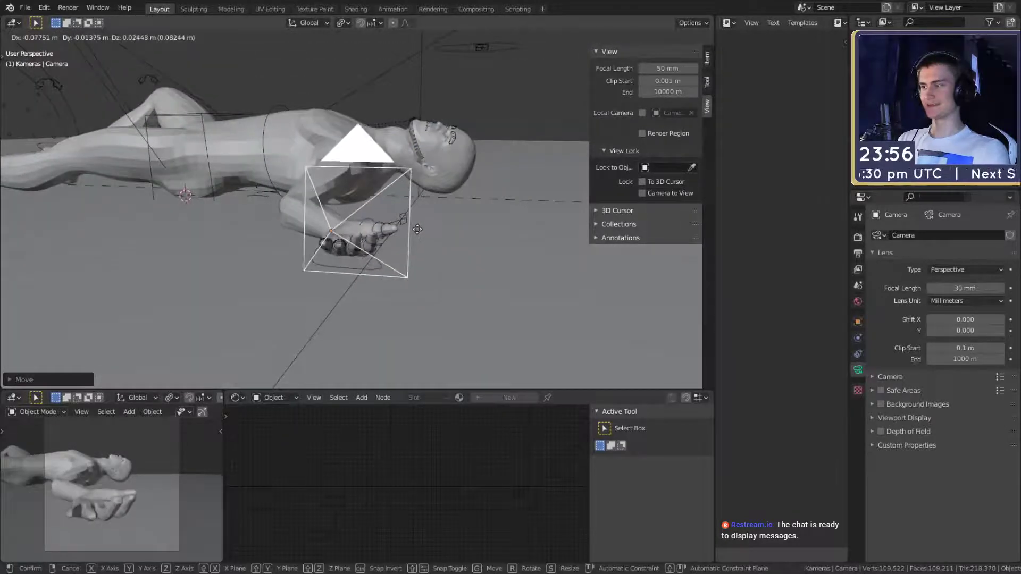
left_click(387, 229)
Shift the Focus empty in the negative global X direction to re-aim the camera shot
left_click(428, 85)
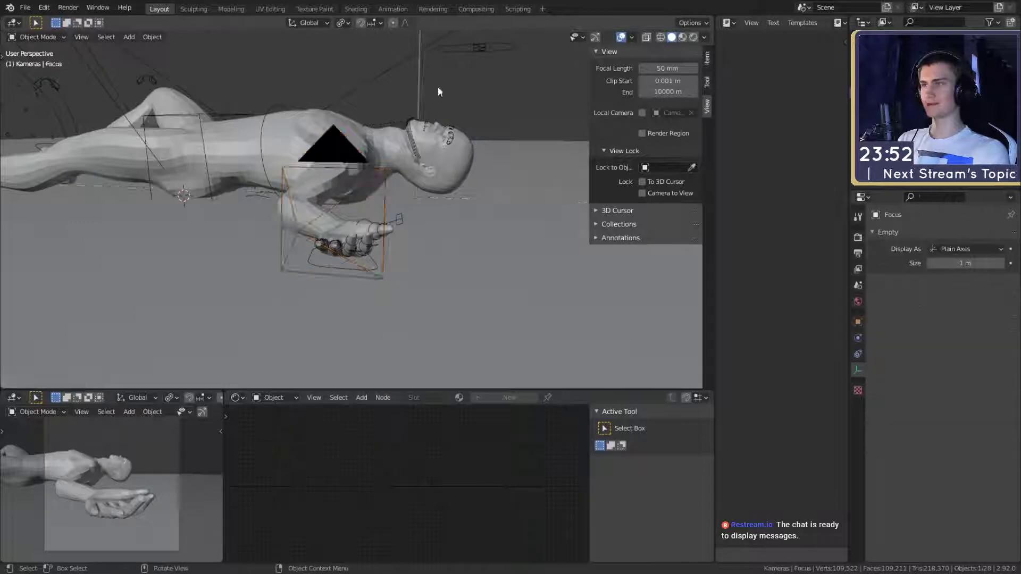
middle_click_drag(438, 87, 503, 224)
key("g")
key("x")
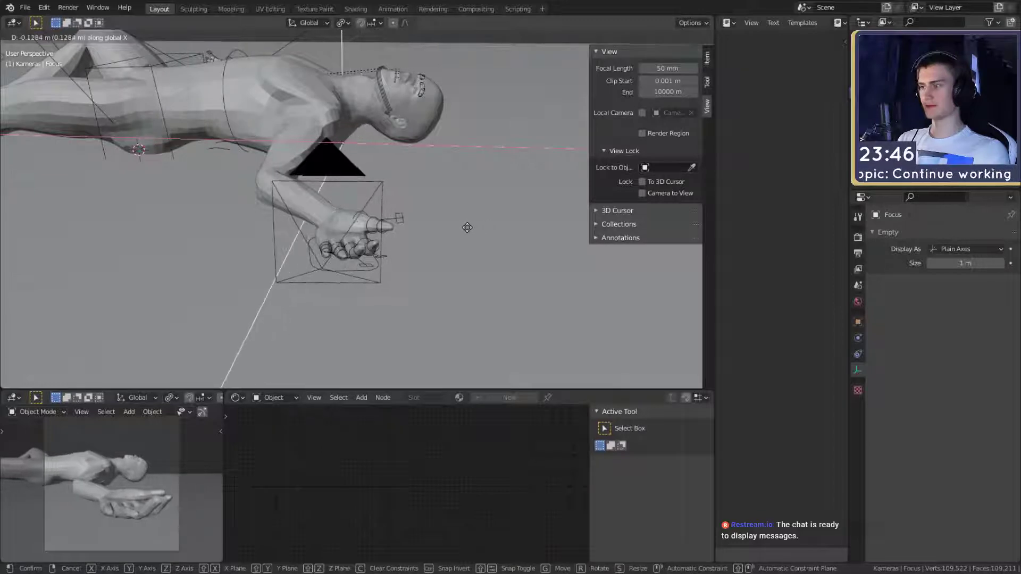
left_click(437, 251)
Put the armature in Pose Mode and move the head_track bone so the face turns toward the camera
middle_click_drag(437, 251, 319, 255)
left_click(238, 143)
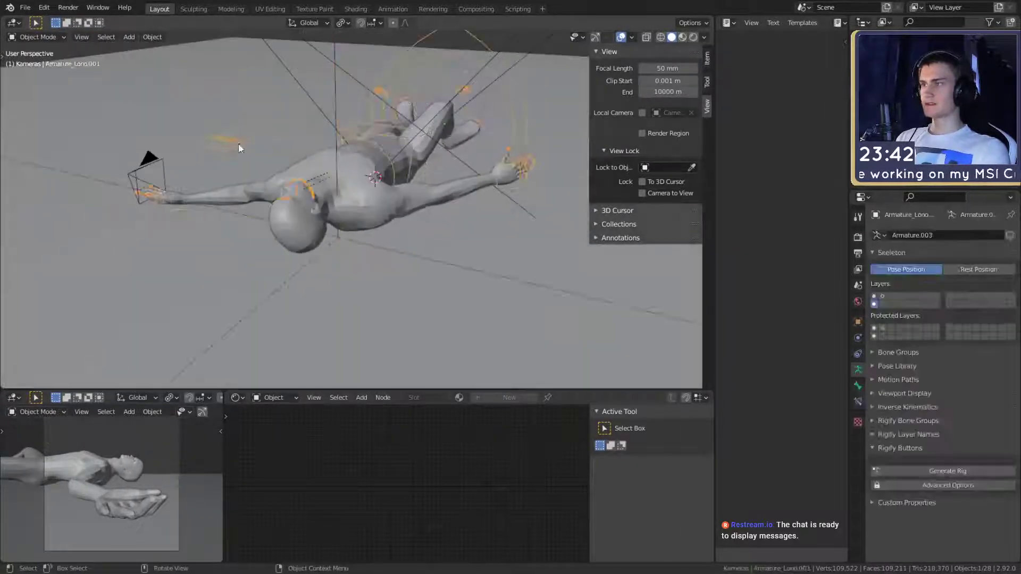
key("ctrl+Tab")
middle_click_drag(362, 204, 423, 155)
key("g")
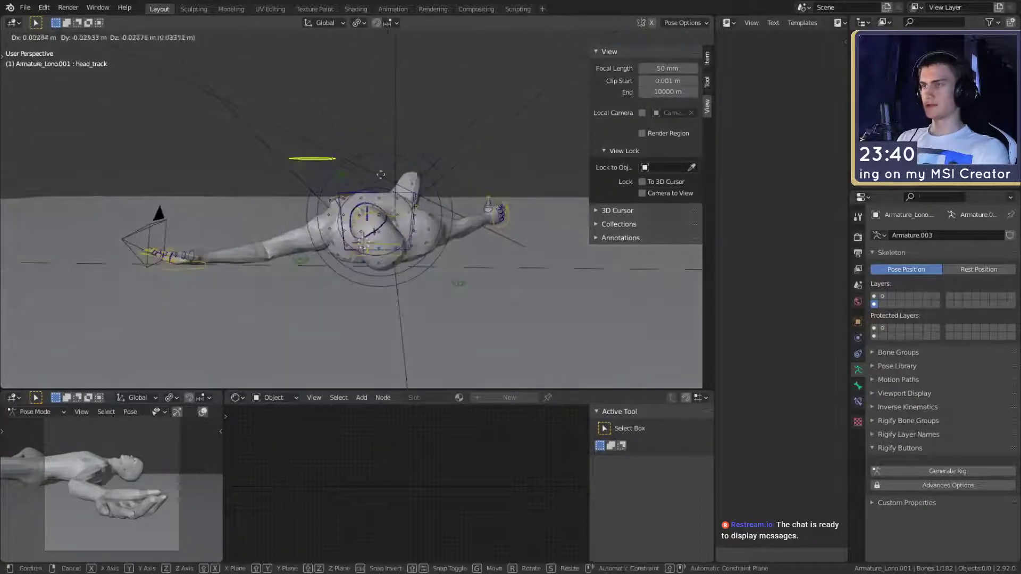
left_click(365, 195)
middle_click_drag(366, 194, 406, 183)
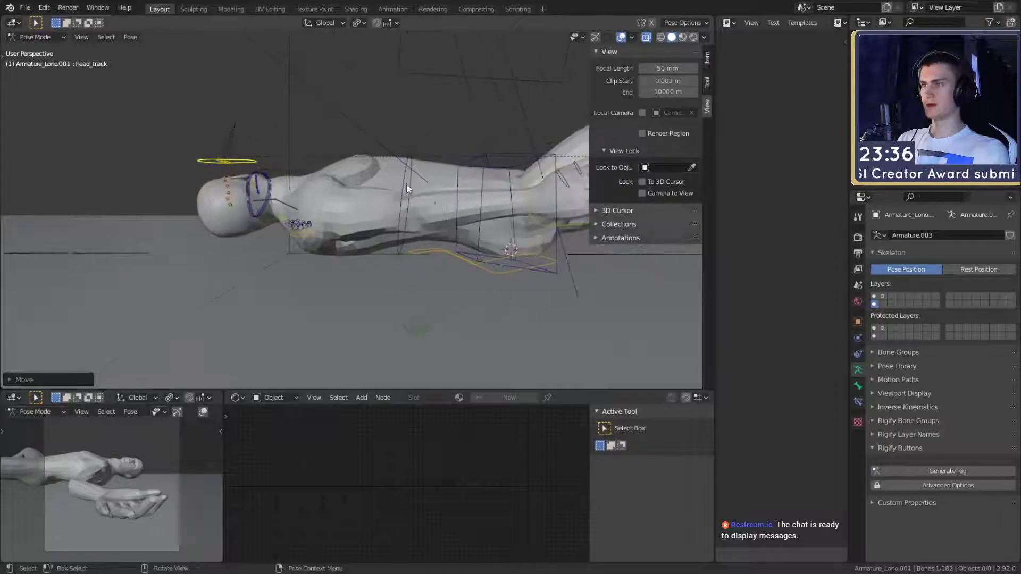
Rotate the coreIK bone slightly about its local X axis to adjust the torso
left_click(404, 184)
key("r")
key("x")
key("x")
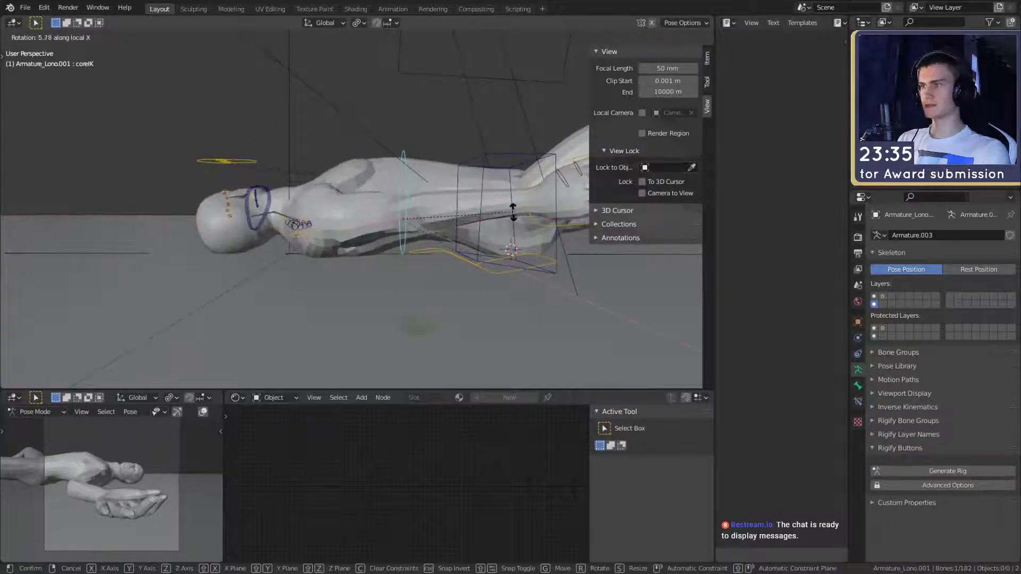
left_click(514, 217)
Rotate the neck_1 bone about its local X axis to adjust the tilt of the head
middle_click_drag(514, 217, 338, 238)
left_click(338, 238)
key("r")
key("x")
key("x")
right_click(458, 259)
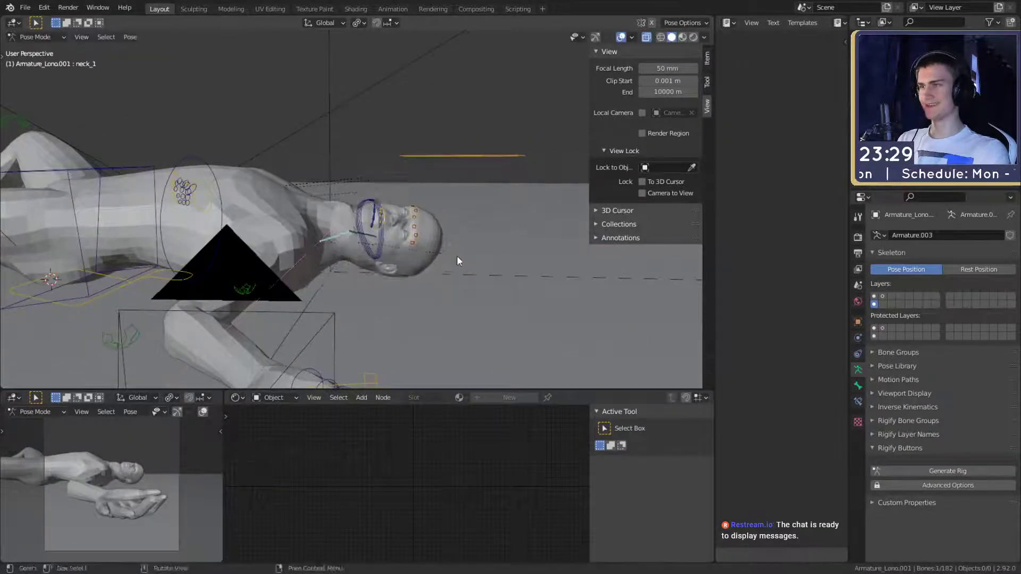
middle_click_drag(457, 261, 480, 242)
key("r")
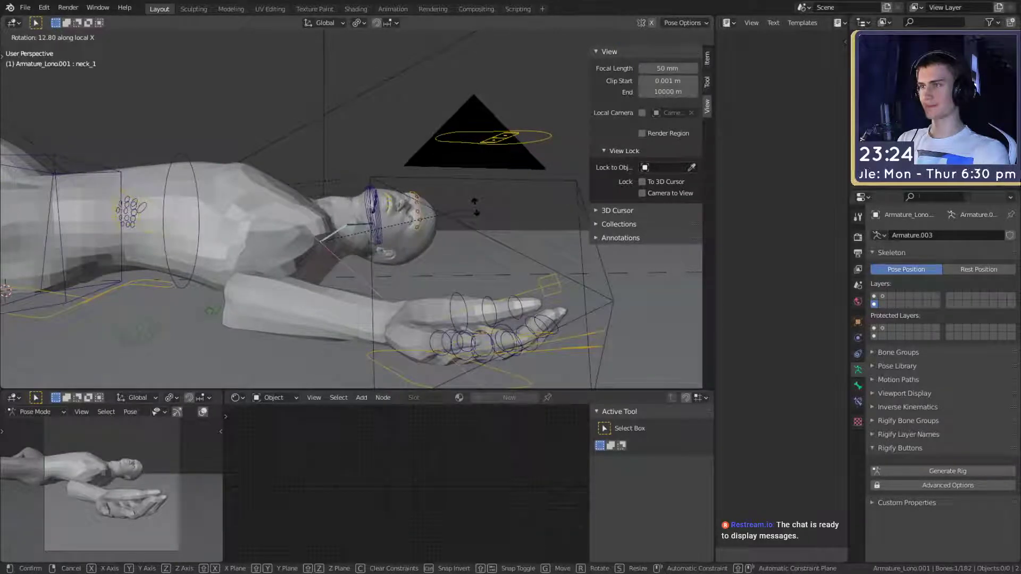
Reposition the head_track bone several times to fine-tune the direction the head faces
left_click(520, 162)
middle_click_drag(557, 159, 393, 203)
key("g")
left_click(344, 186)
key("g")
left_click(553, 213)
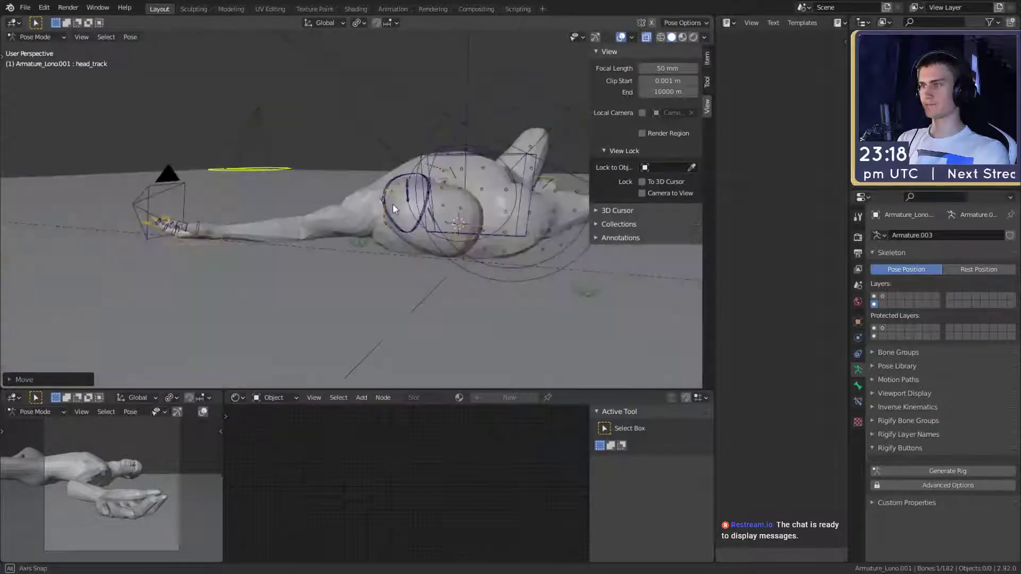
key("g")
left_click(454, 142)
middle_click_drag(454, 142, 462, 233)
key("g")
Rotate the neck_2 bone and the neck_1 bone about their local X axes to refine the neck bend
left_click(321, 191)
key("r")
key("x")
key("x")
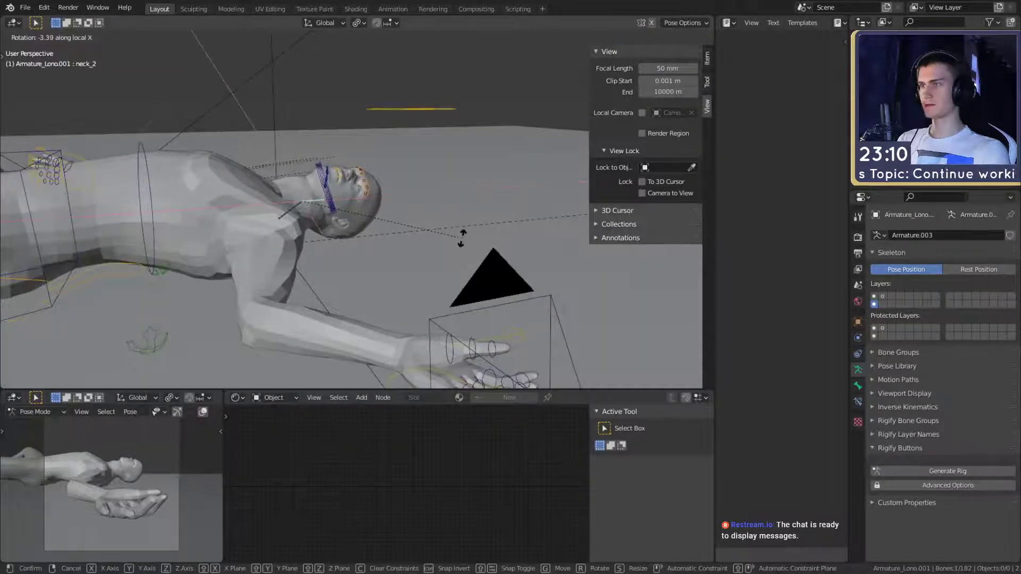
left_click(462, 237)
key("r")
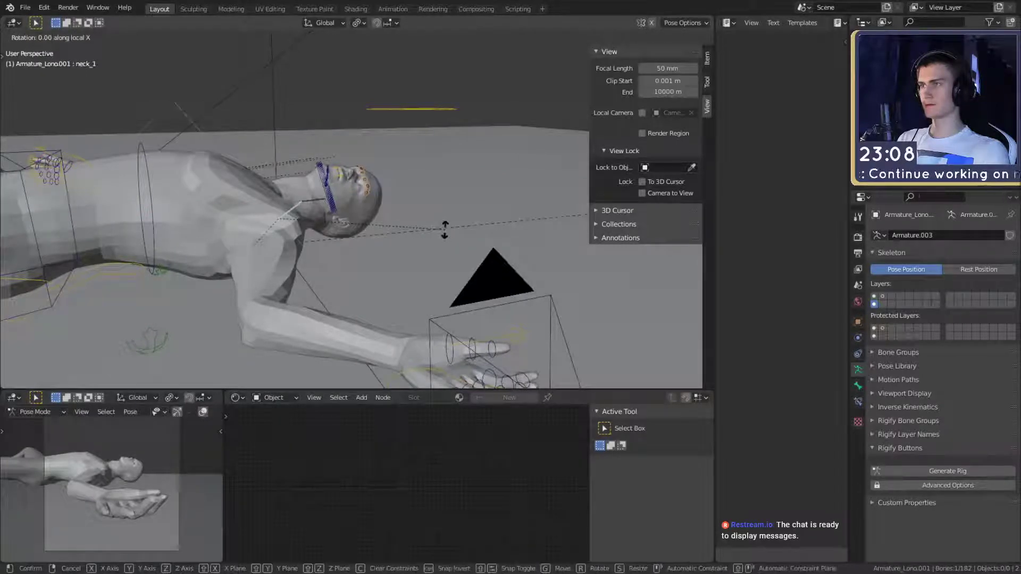
left_click(445, 237)
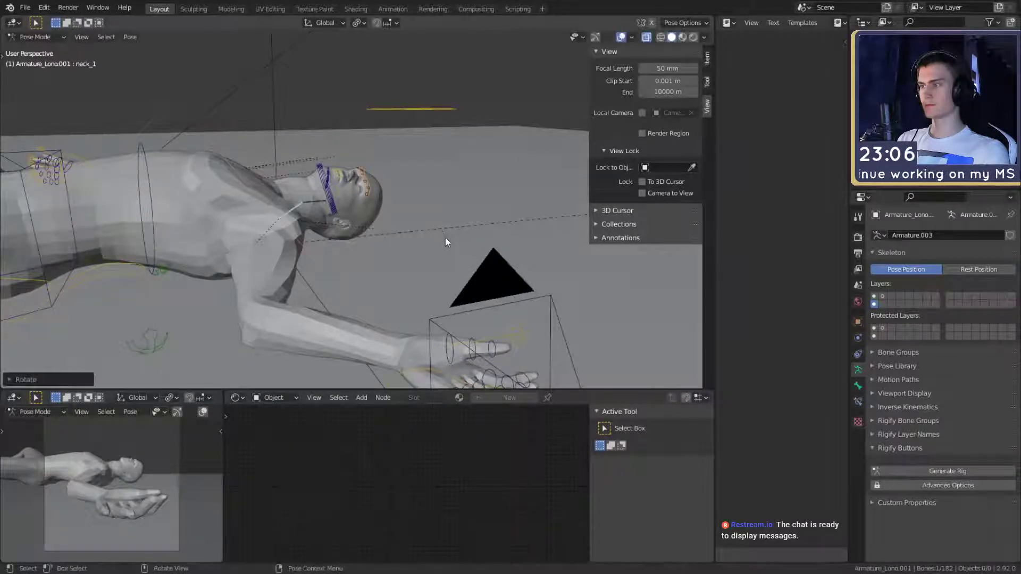
Return the armature to Object Mode, clear the selection and save the project file
scroll(349, 275, "down", 6)
key("ctrl+Tab")
scroll(409, 285, "up", 4)
left_click(427, 95)
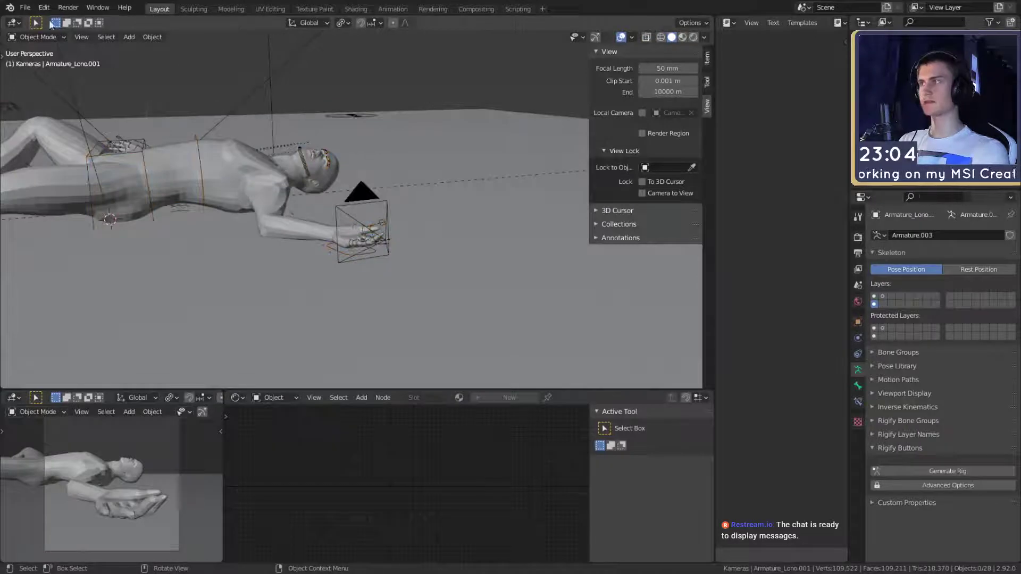
left_click(25, 8)
left_click(34, 94)
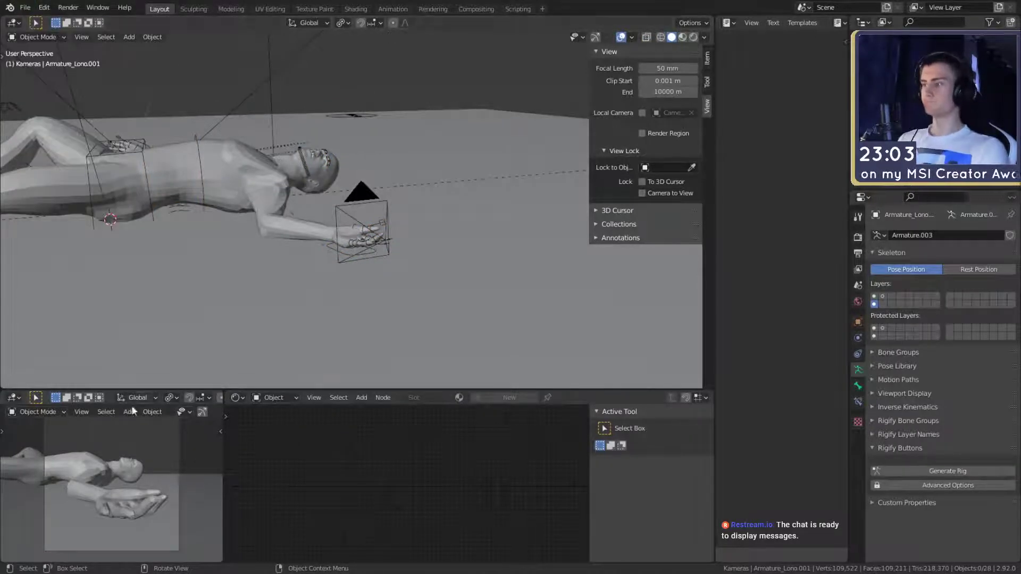
Show the camera preview in rendered shading and switch the shader editor to the World nodes
mouse_move(327, 287)
middle_mouse_down()
mouse_move(316, 266)
mouse_move(281, 261)
mouse_move(406, 230)
middle_mouse_up()
scroll(283, 260, "down", 4)
scroll(406, 230, "up", 3)
key("z")
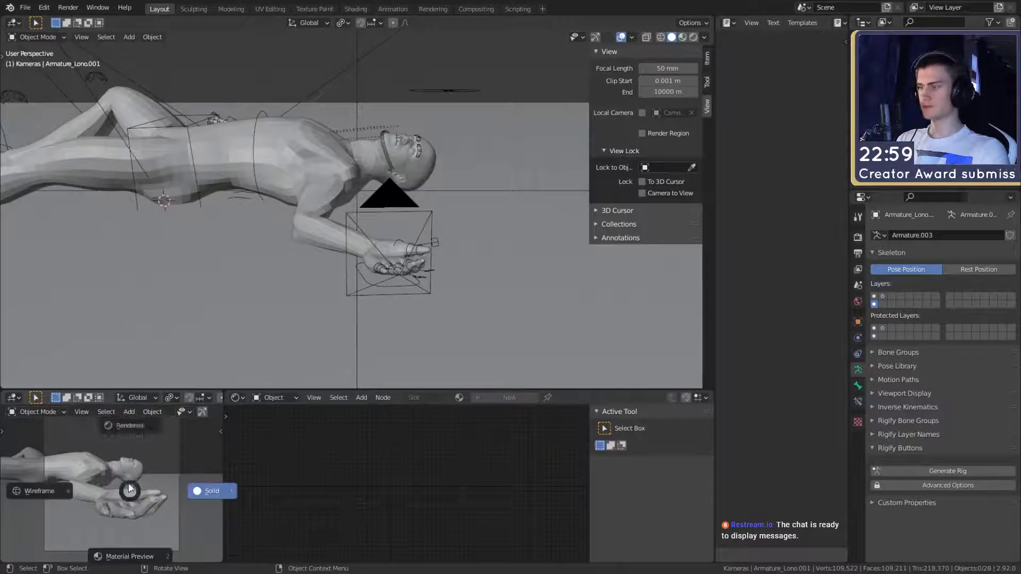
left_click(132, 430)
left_click(274, 397)
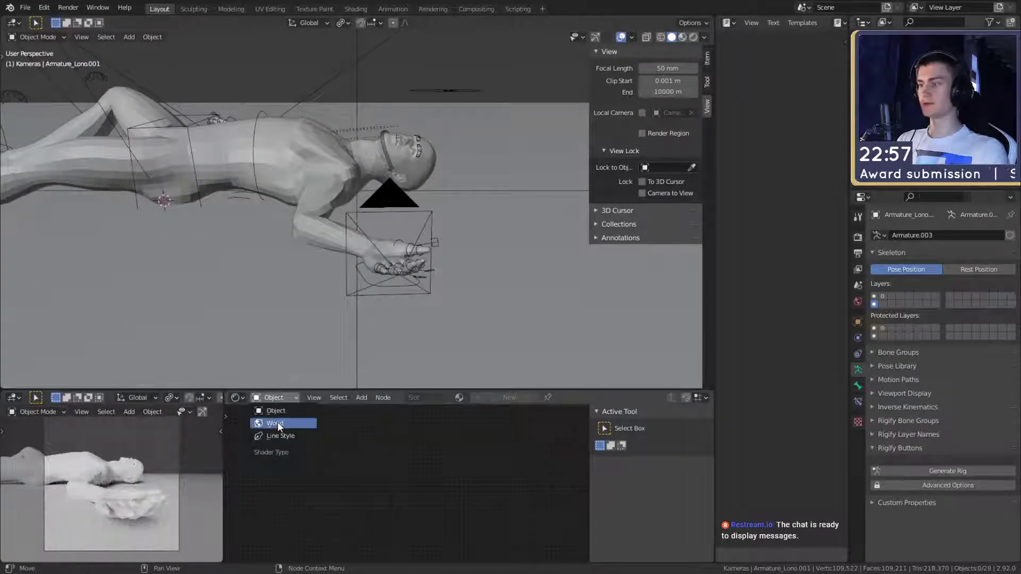
left_click(278, 423)
Set the colors of both world Background nodes to black
scroll(373, 478, "down", 2)
scroll(419, 502, "up", 4)
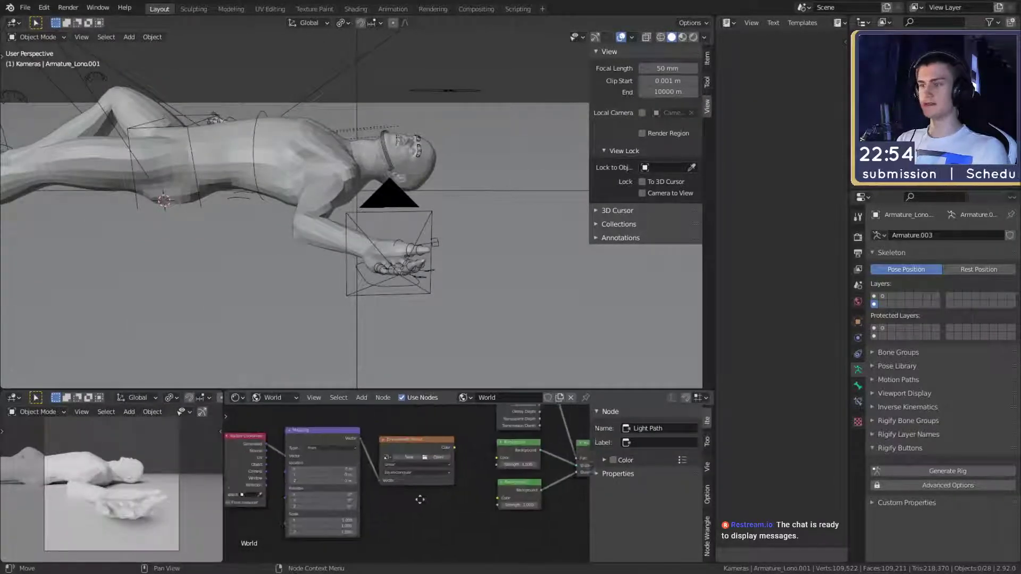
scroll(410, 505, "up", 5)
middle_click_drag(420, 500, 305, 509)
scroll(411, 504, "down", 4)
scroll(399, 458, "up", 4)
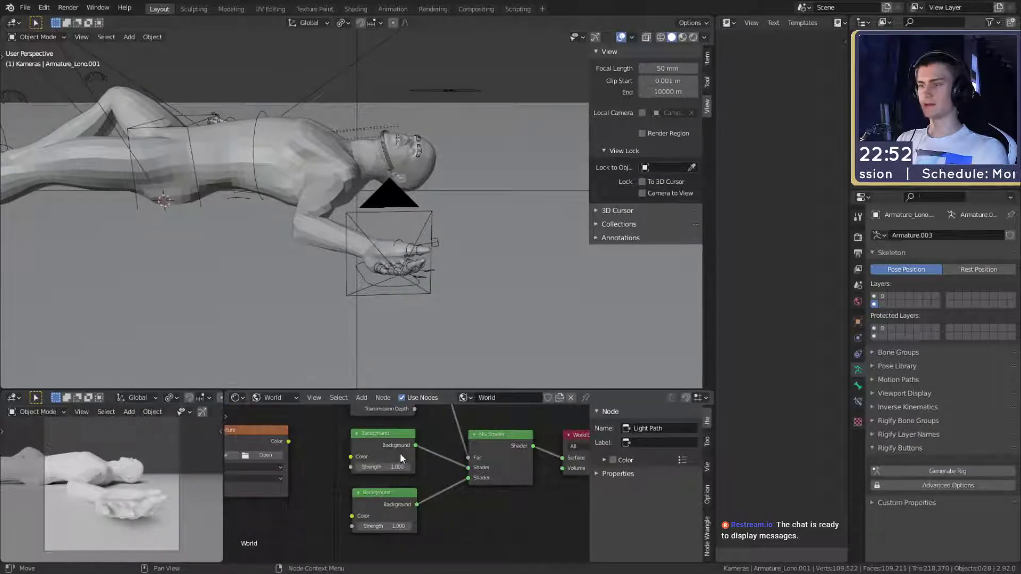
left_click(400, 455)
left_click_drag(469, 373, 499, 461)
left_click(398, 515)
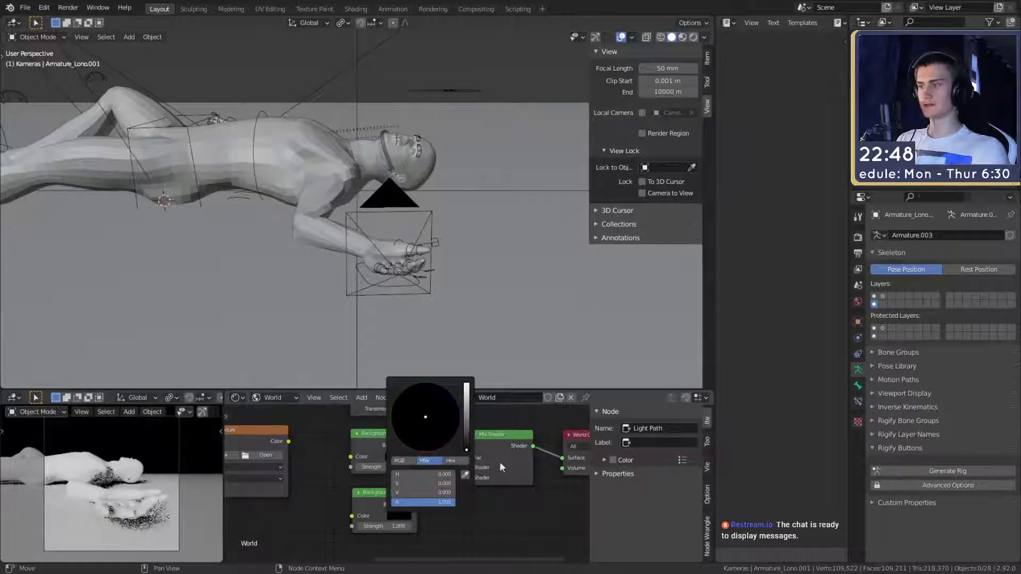
Delete the existing light object from the scene
scroll(248, 203, "down", 4)
middle_click_drag(247, 203, 356, 276)
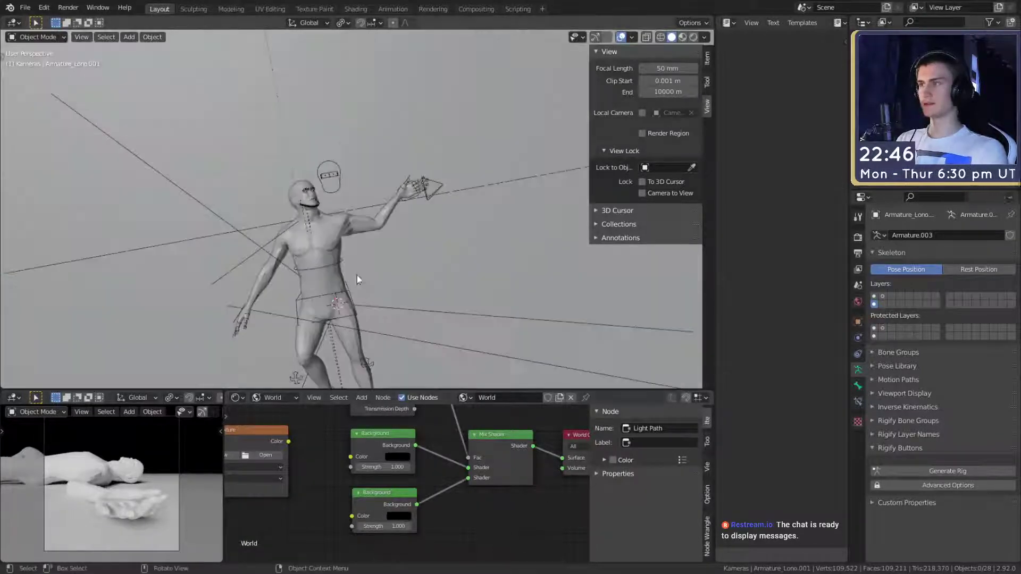
scroll(373, 266, "down", 6)
middle_click_drag(408, 239, 337, 154)
middle_click_drag(367, 255, 420, 181)
left_click_drag(311, 112, 178, 159)
key("Delete")
Add a point light and raise it well above the lying figure
middle_click_drag(330, 234, 379, 254)
scroll(492, 298, "up", 4)
scroll(431, 207, "up", 3)
scroll(525, 237, "down", 4)
key("shift+a")
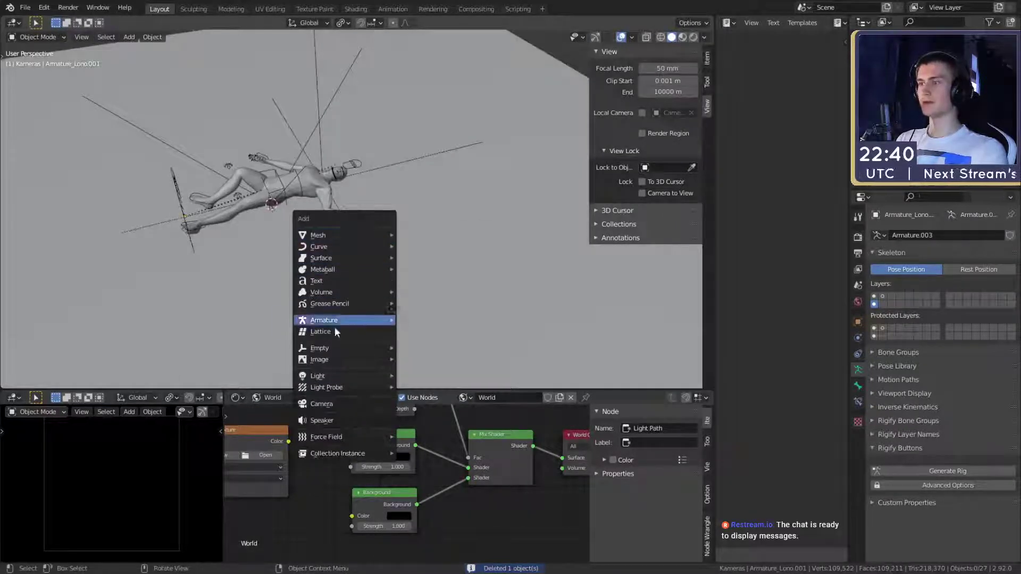
mouse_move(346, 375)
left_click(420, 375)
middle_click_drag(420, 376, 420, 309)
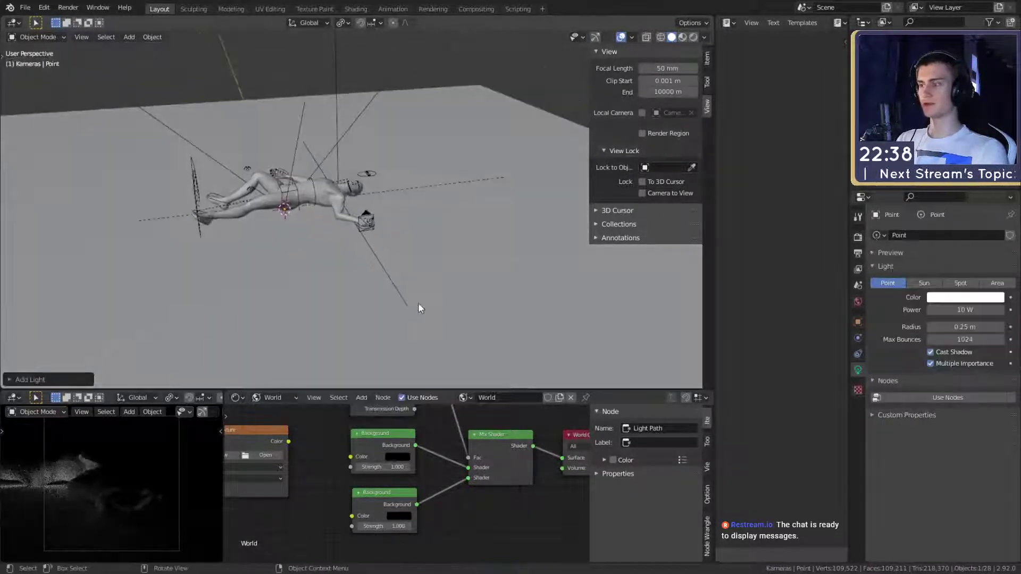
key("g")
left_click(425, 249)
Set the point light's power to 100 W, trying a stronger value in between
middle_click_drag(426, 250, 453, 259)
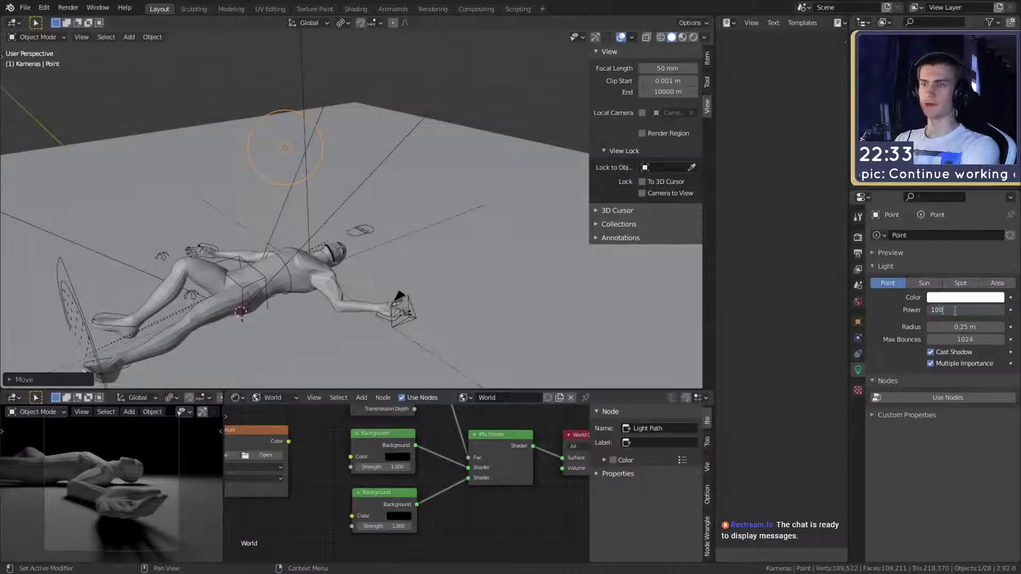
key("Return")
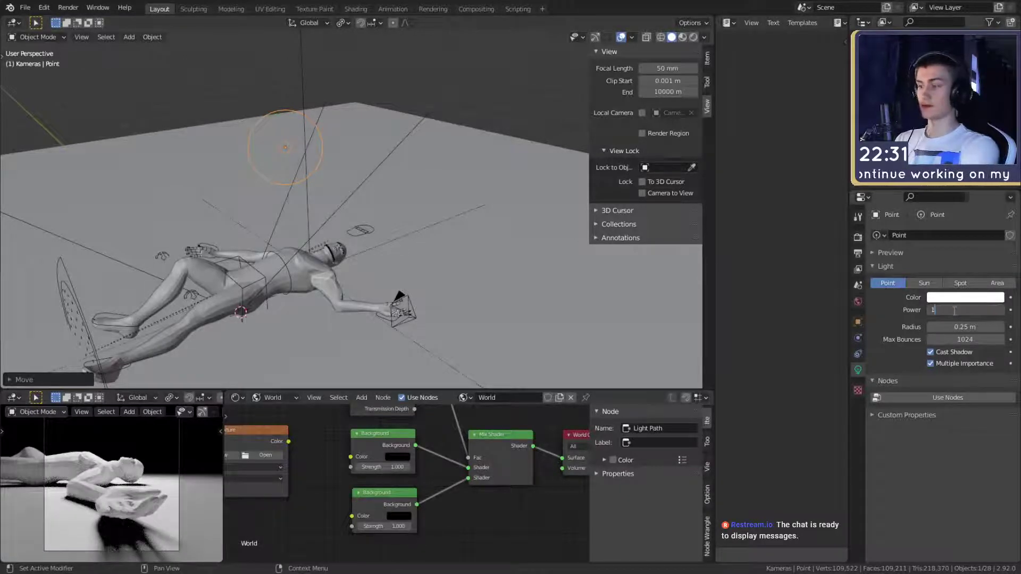
key("Return")
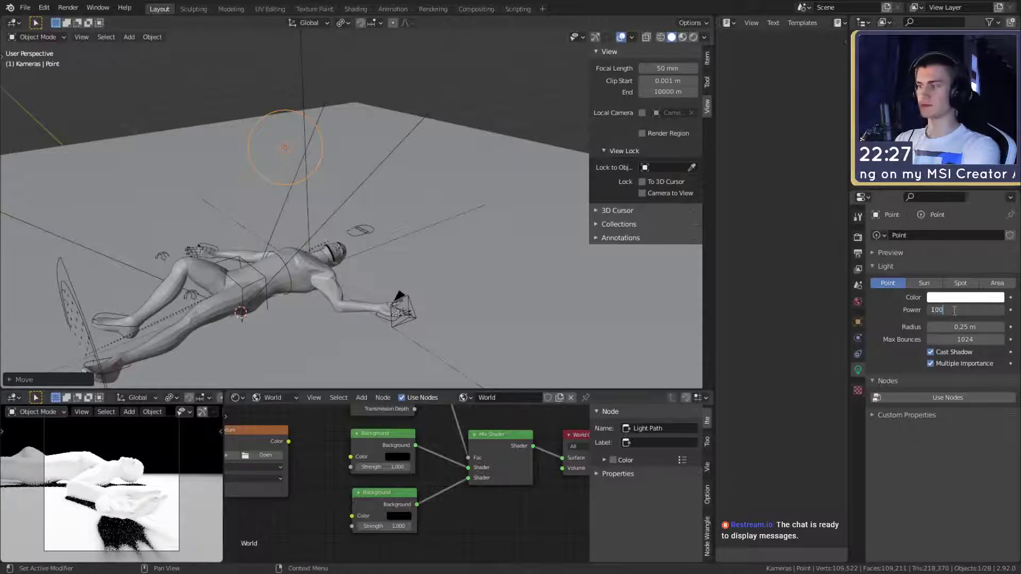
key("Return")
Set the point light's radius to 0.05 m for sharper shadows
left_click(964, 326)
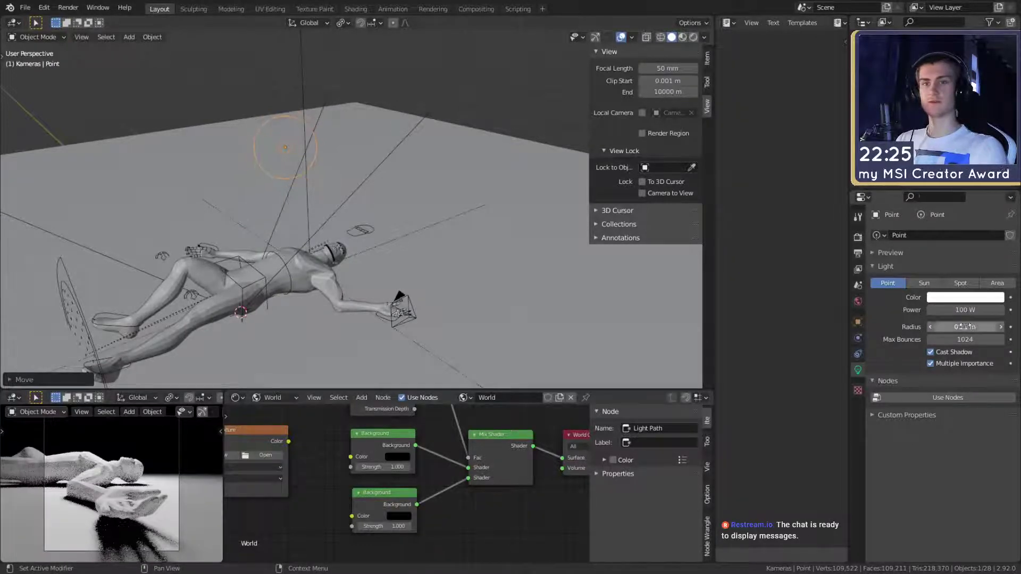
type(".01")
key("Return")
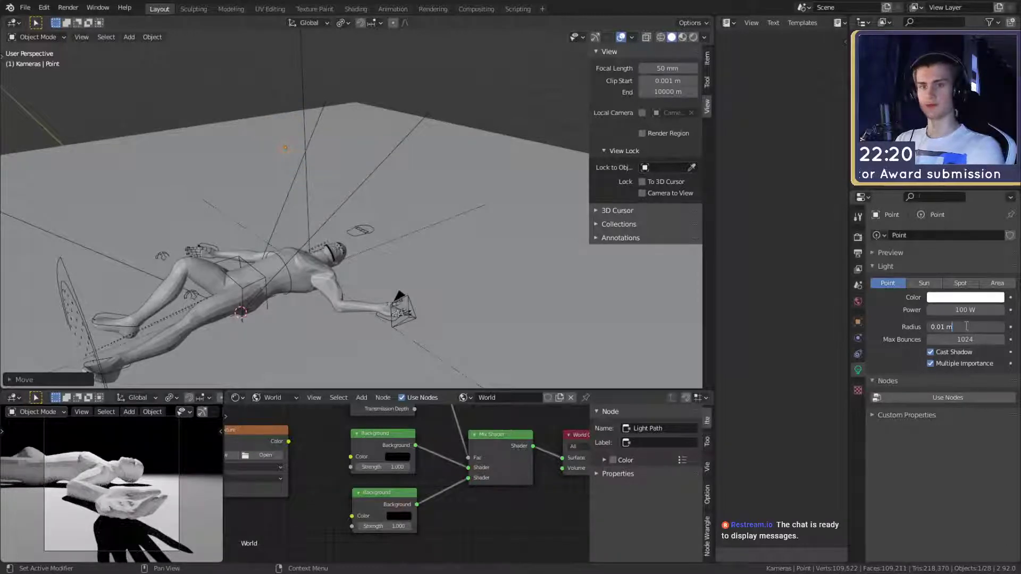
type("5")
key("Return")
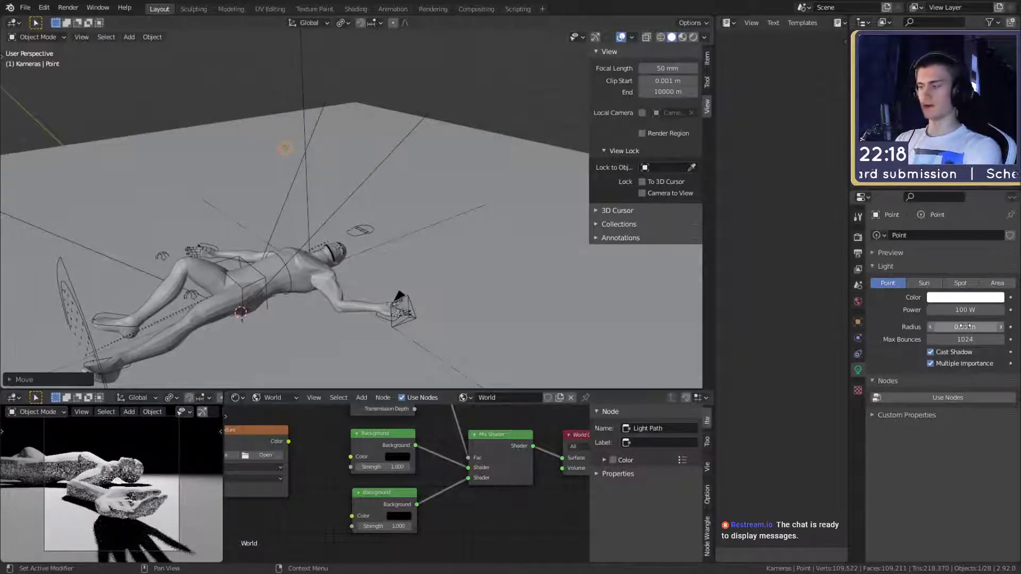
scroll(316, 231, "down", 3)
middle_click_drag(312, 190, 481, 233)
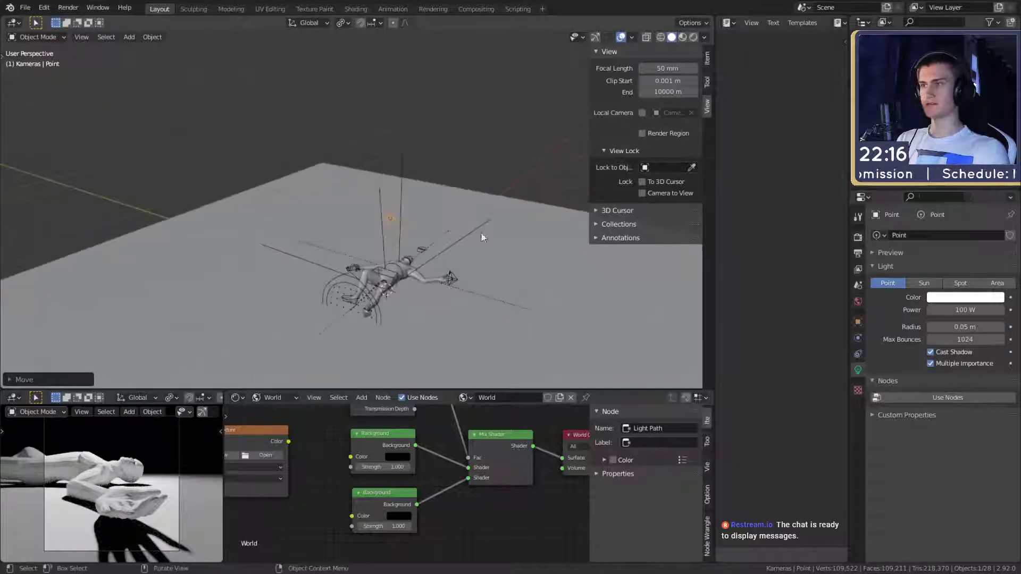
left_click(397, 218)
middle_click_drag(401, 218, 465, 170)
scroll(420, 230, "up", 4)
key("g")
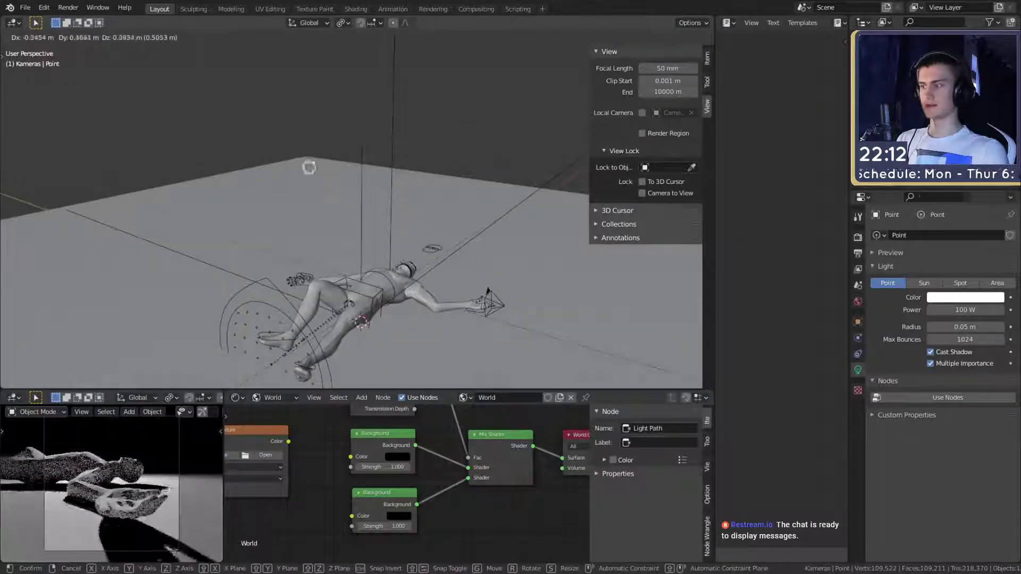
right_click(617, 198)
Move the point light out beyond the figure's outstretched hand
middle_click_drag(559, 237, 518, 282)
key("g")
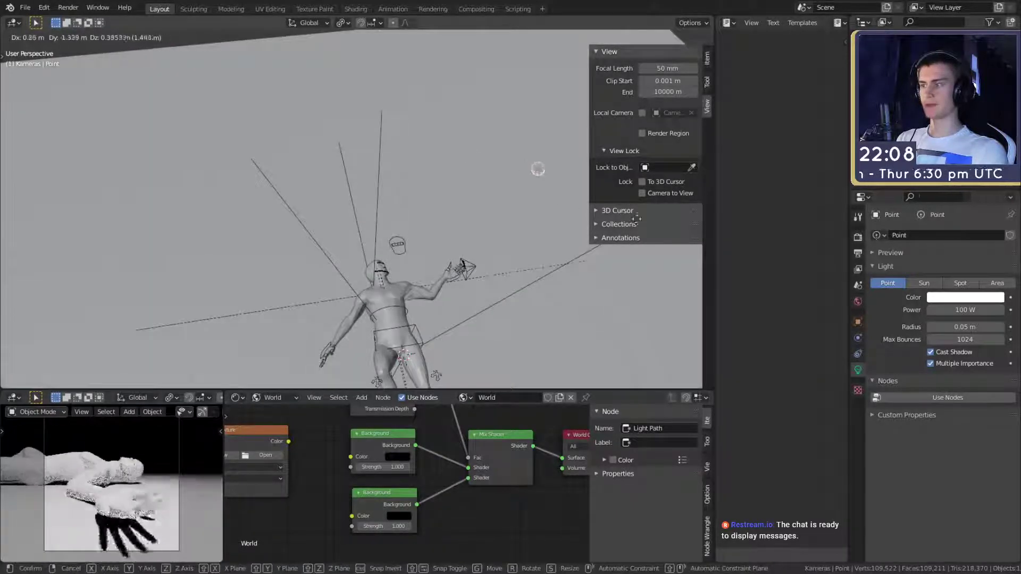
left_click(611, 283)
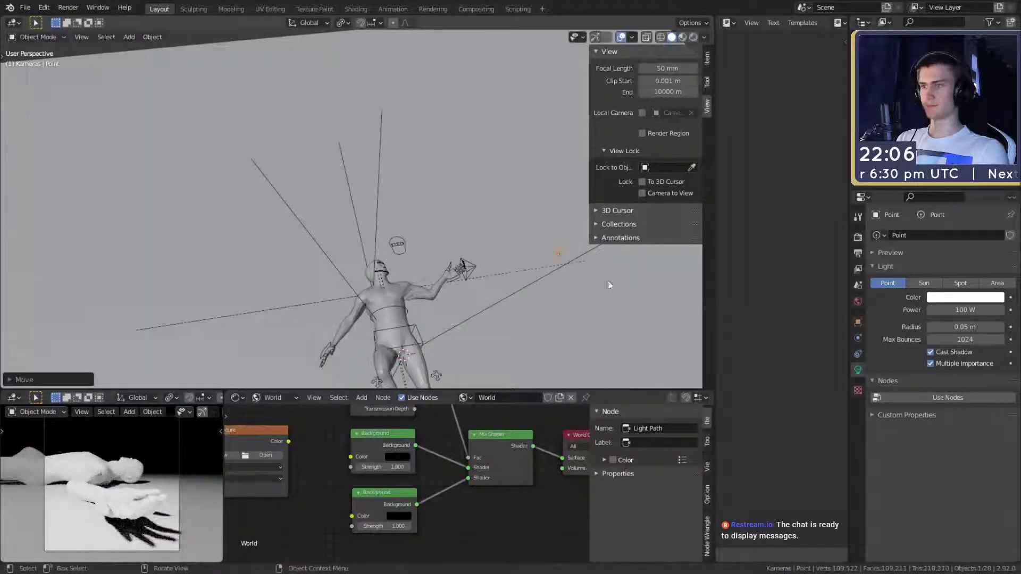
middle_click_drag(611, 283, 414, 202)
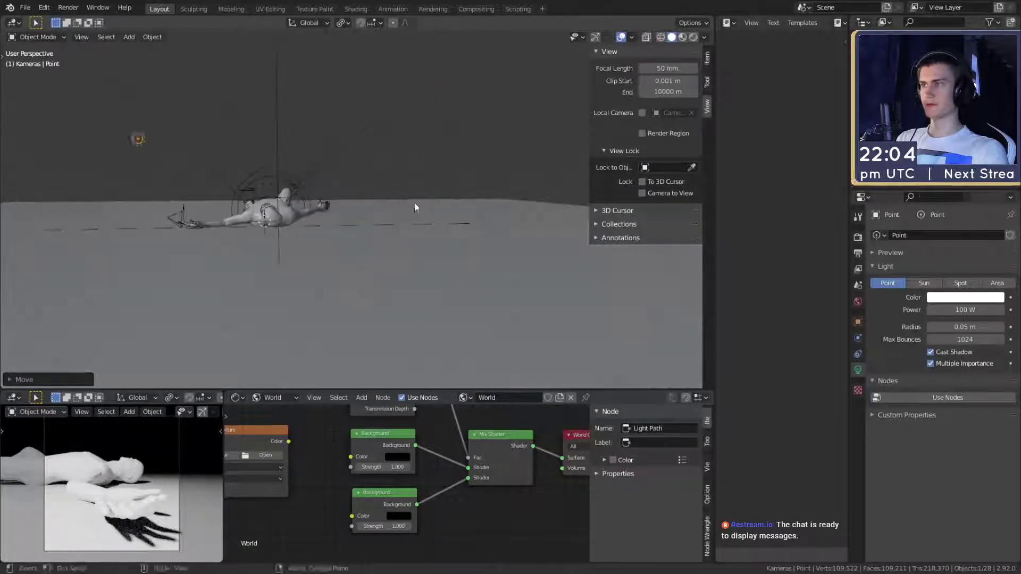
key("g")
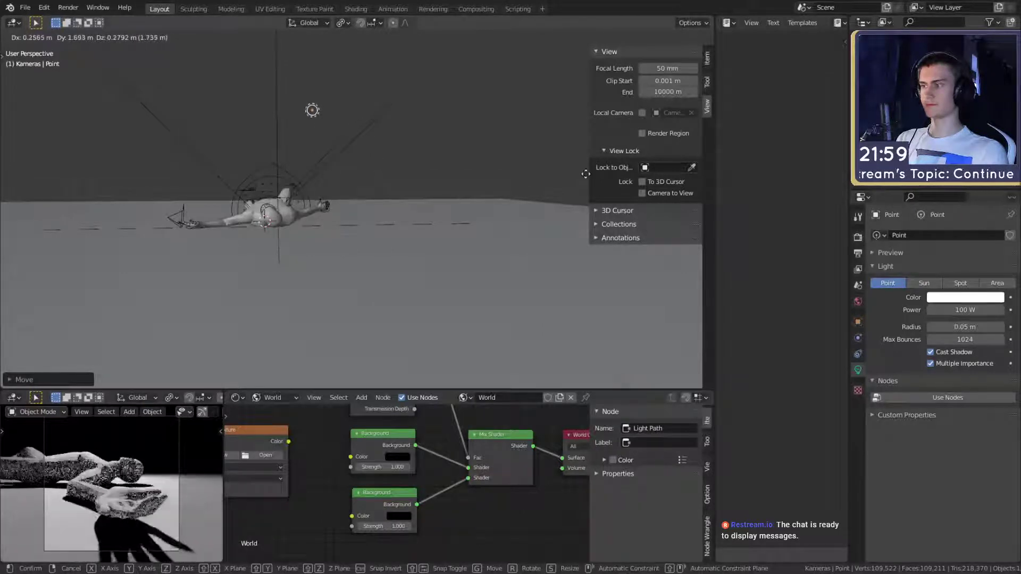
right_click(414, 281)
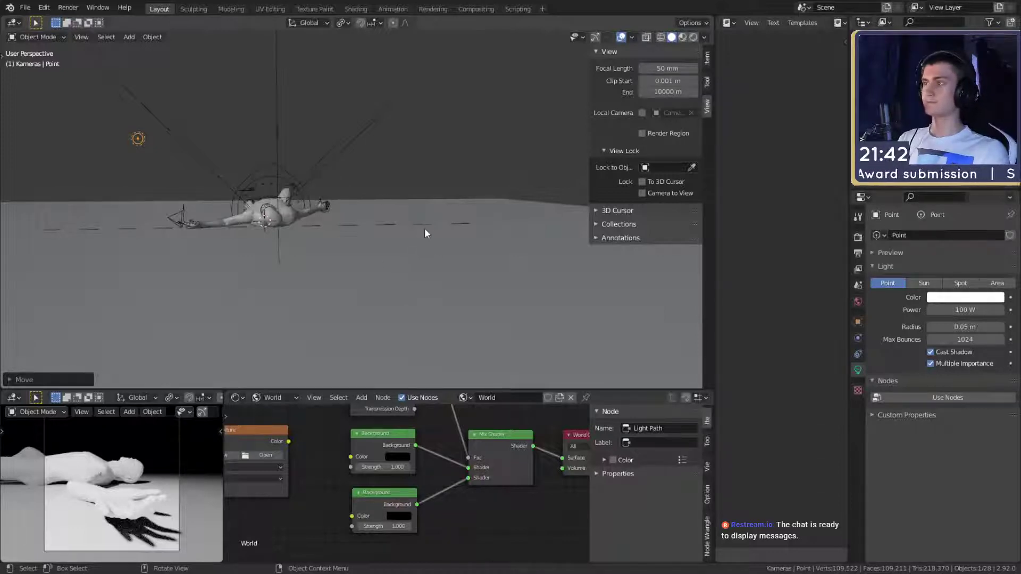
key("g")
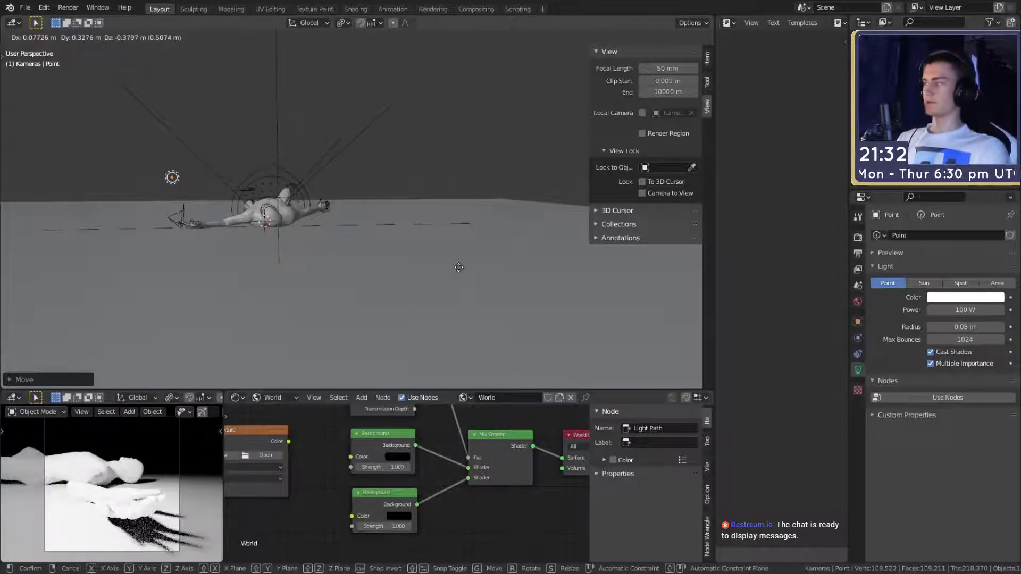
left_click(473, 270)
Move the point light across the floor to a spot beyond the figure's head
middle_click_drag(367, 263, 316, 260)
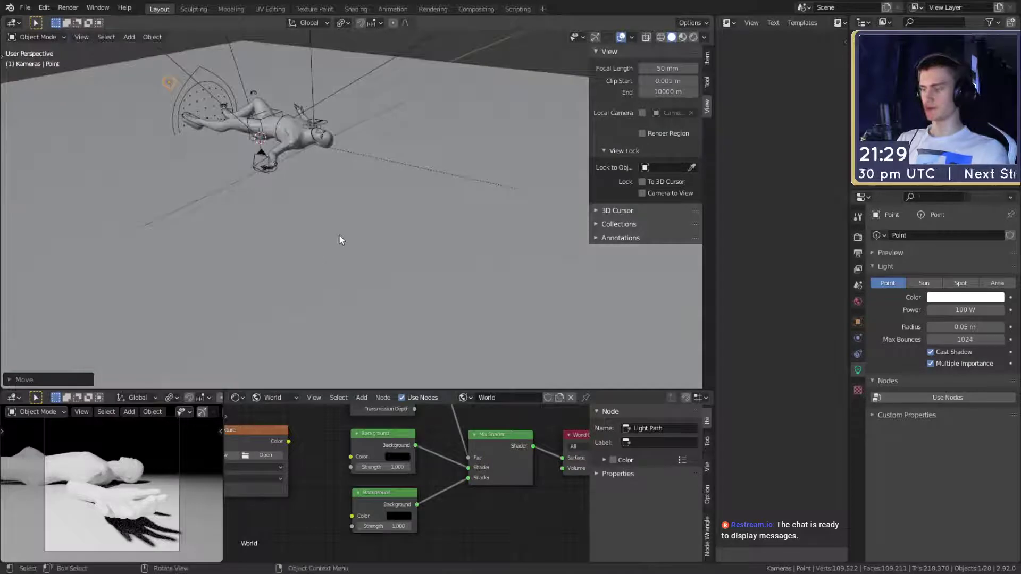
key("g")
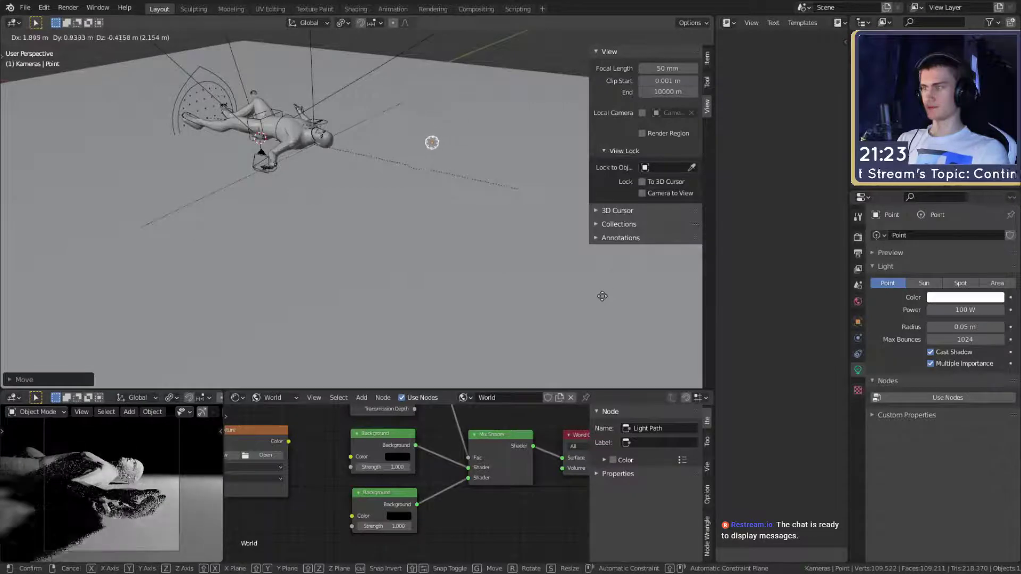
right_click(559, 290)
middle_click_drag(479, 269, 534, 281)
scroll(484, 247, "up", 3)
middle_click_drag(484, 247, 400, 241)
scroll(481, 244, "down", 3)
key("Delete")
key("shift+a")
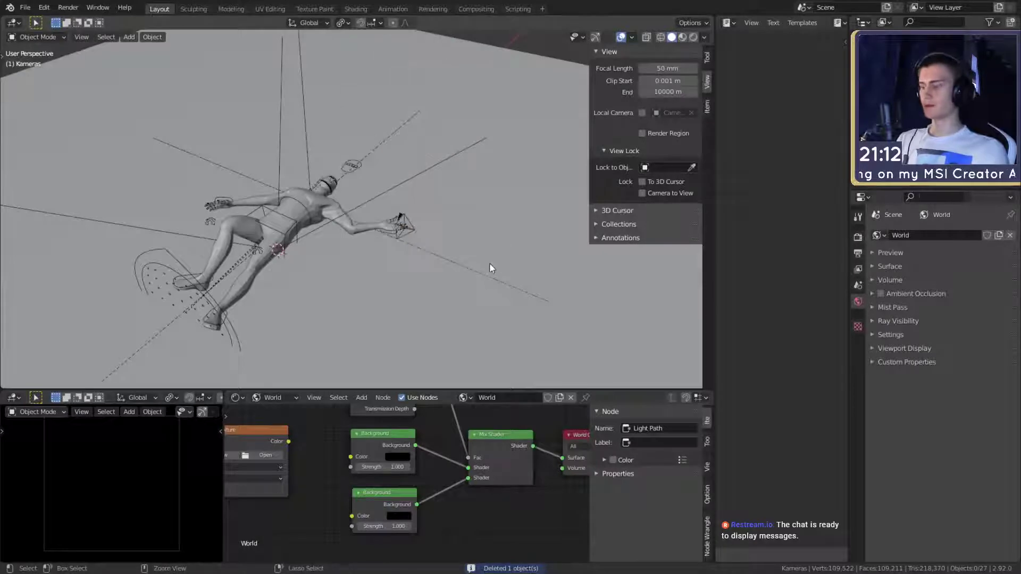
key("ctrl+z")
Shift the point light sideways, closer in line with the figure's head
scroll(483, 262, "down", 3)
middle_click_drag(477, 264, 362, 230)
key("g")
left_click(404, 220)
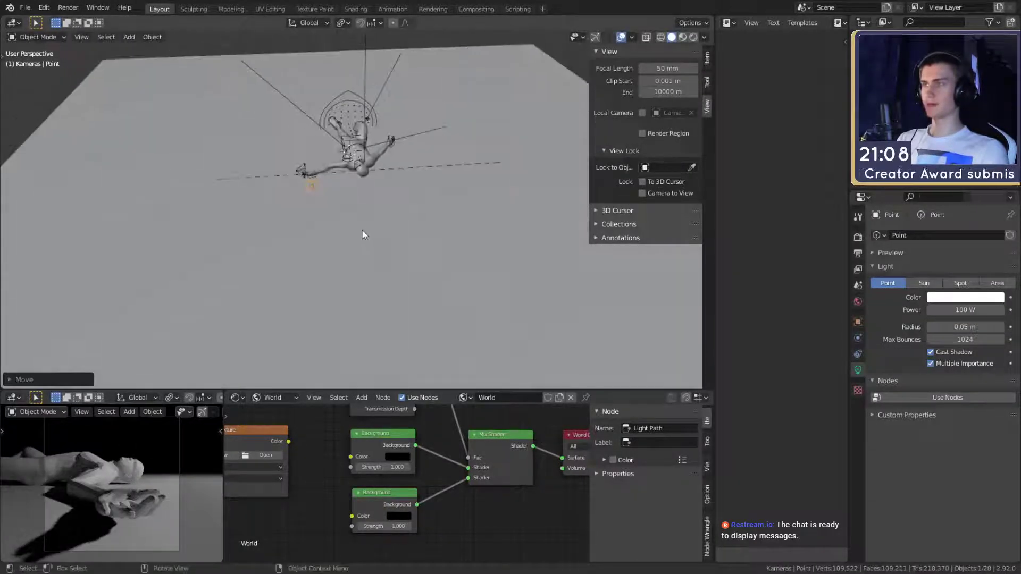
Add a plane at the figure's position and inset its face by about 0.5 m
key("shift+a")
mouse_move(321, 88)
left_click(407, 87)
middle_click_drag(478, 229, 467, 274)
scroll(522, 225, "down", 2)
key("Tab")
scroll(521, 225, "up", 3)
key("i")
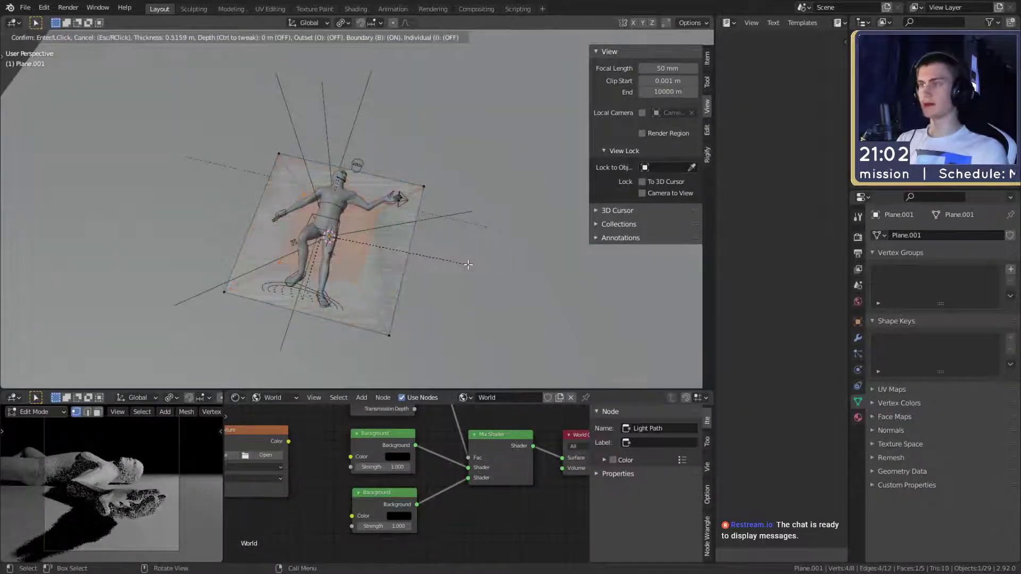
left_click(472, 268)
Stretch the plane's inset face along X and delete it, leaving a frame with a rectangular opening
key("s")
key("x")
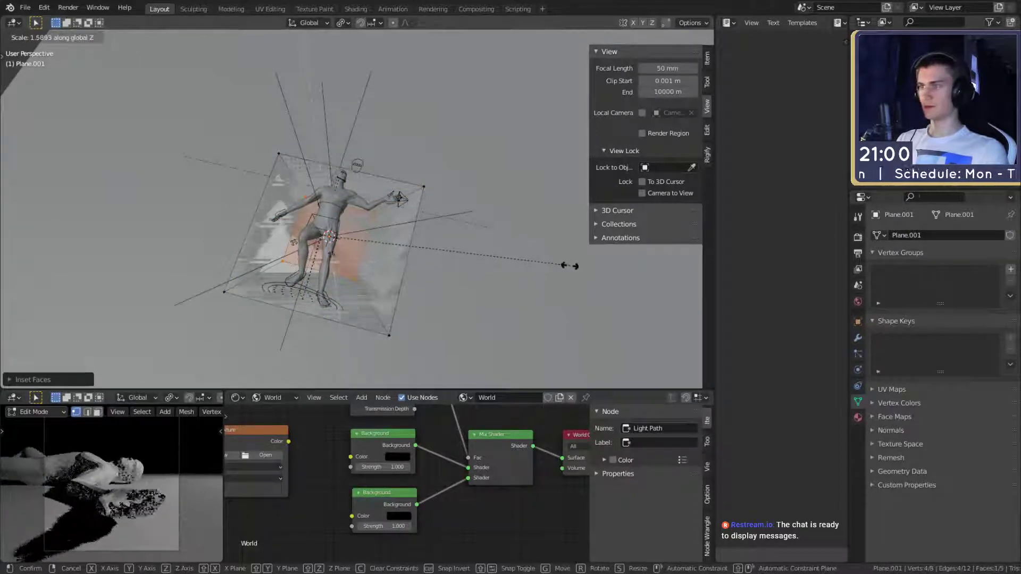
left_click(558, 266)
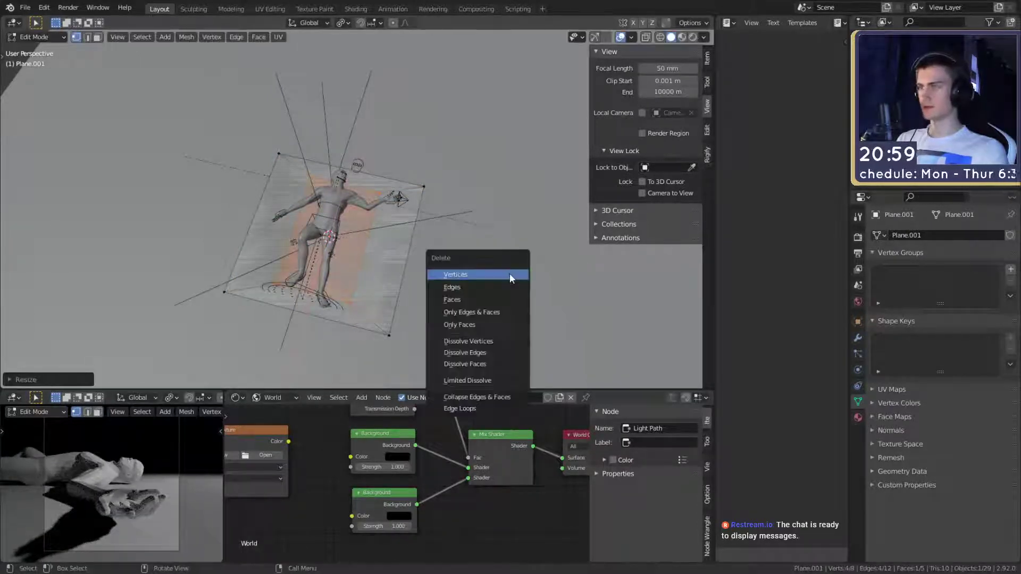
key("x")
left_click(464, 303)
key("Tab")
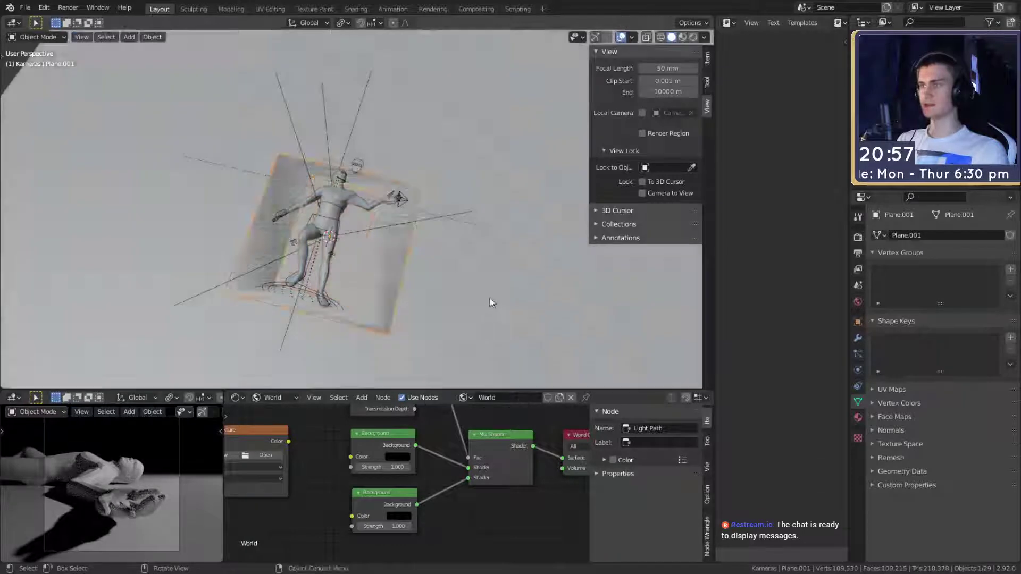
Raise the frame above the floor and rotate it 90° about Y so it stands upright across the body
middle_click_drag(490, 300, 424, 247)
key("g")
key("z")
left_click(483, 238)
type("rx")
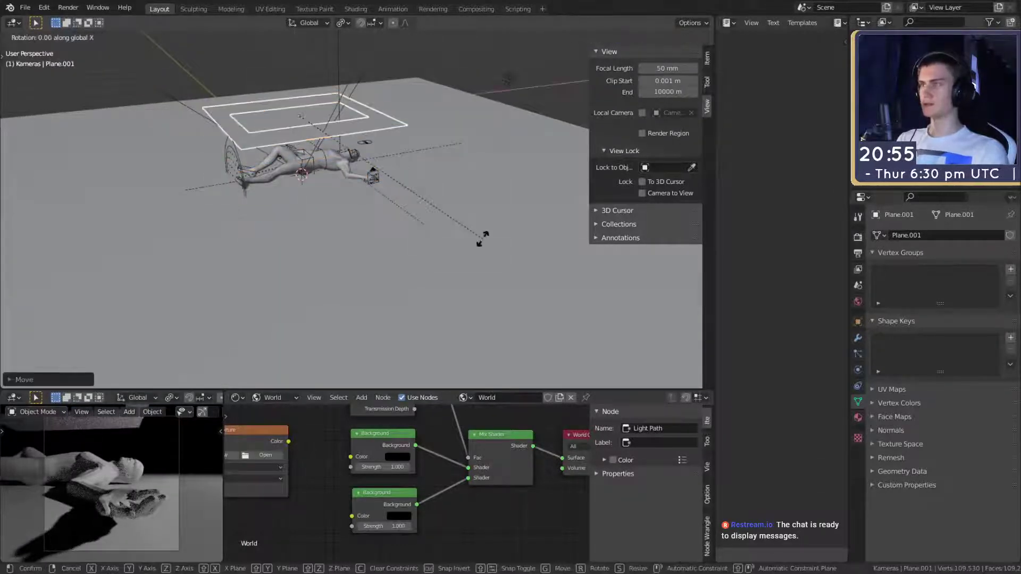
type("90")
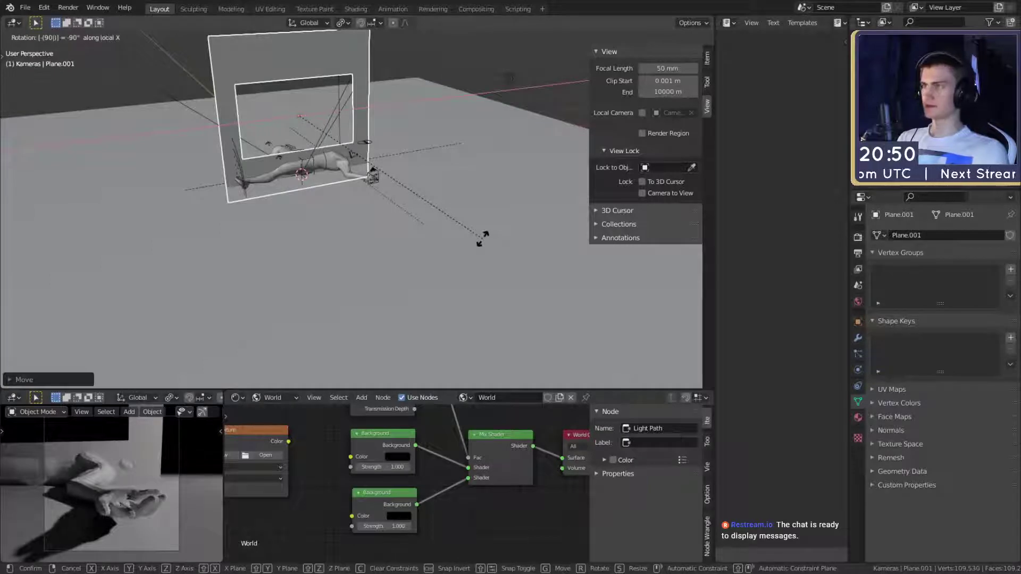
type("y")
key("Return")
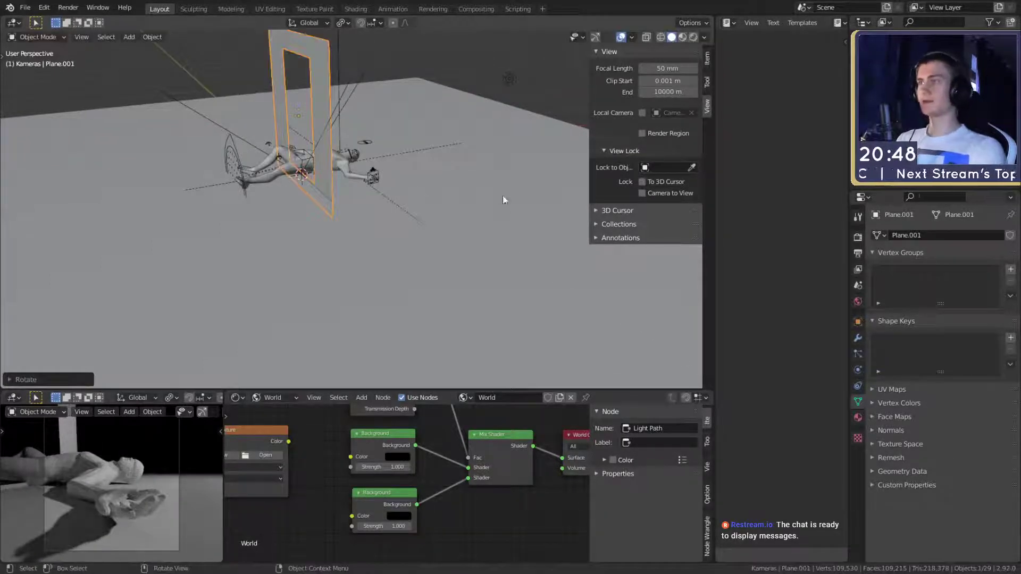
Move the upright frame past the figure's head, between the head and the point light
middle_click_drag(503, 195, 433, 249)
key("g")
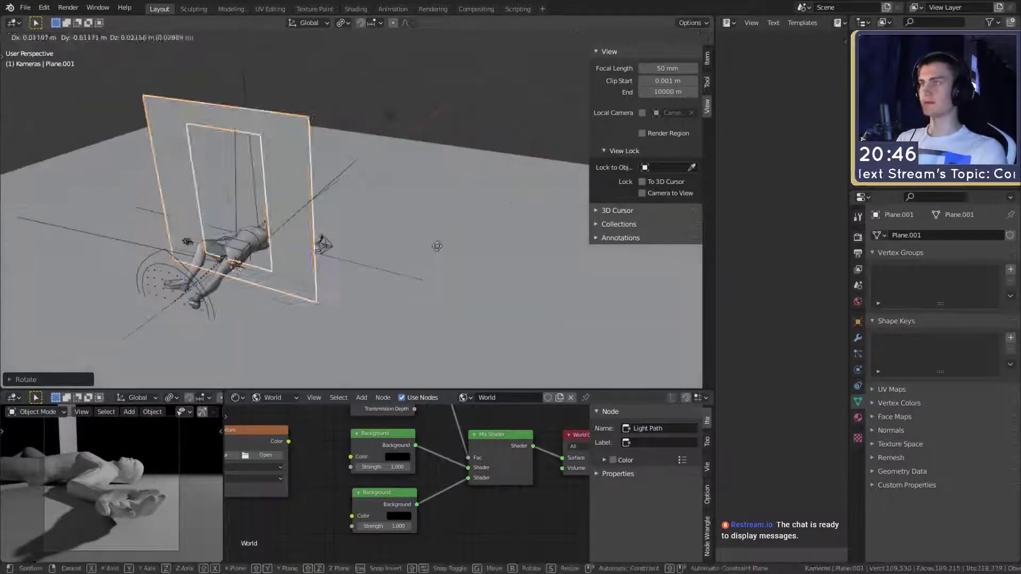
left_click(519, 215)
middle_click_drag(519, 216, 396, 205)
key("g")
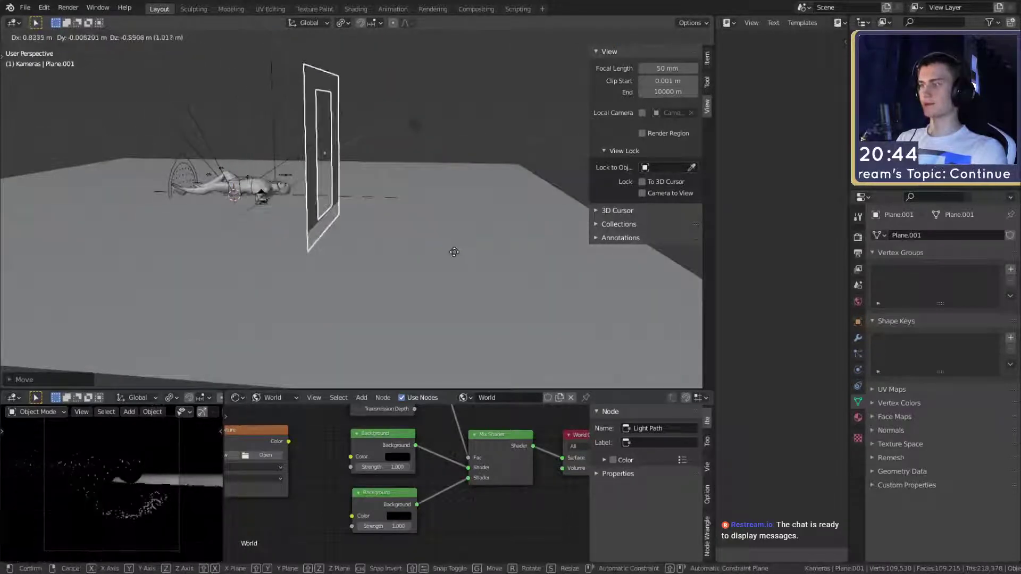
left_click(464, 258)
middle_click_drag(465, 258, 493, 276)
key("g")
left_click(393, 271)
Select the two inner vertical edges of the frame's opening and try scaling them along X
key("Tab")
scroll(507, 269, "up", 3)
key("2")
left_click(390, 212)
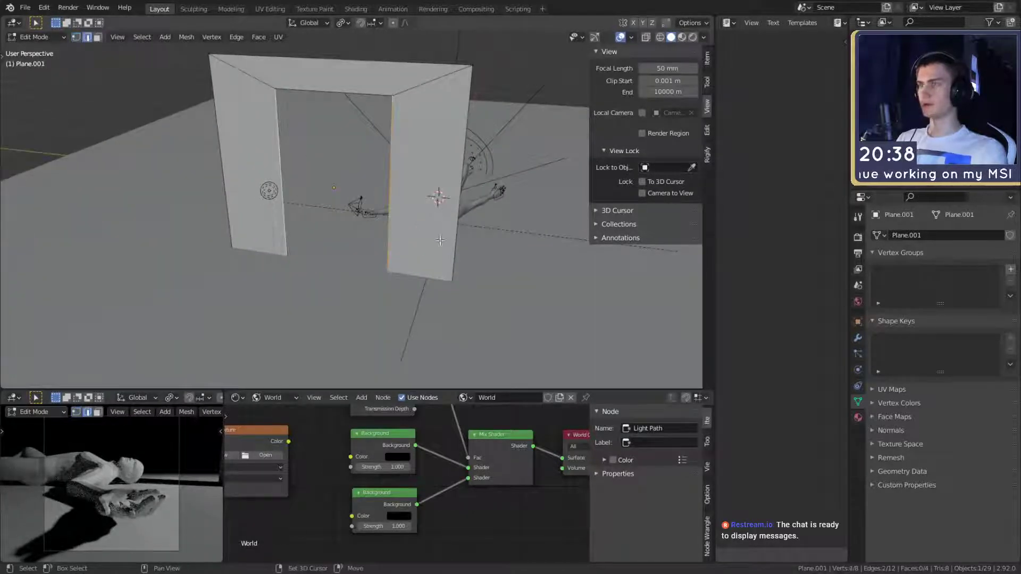
key("s")
key("x")
left_click(430, 212)
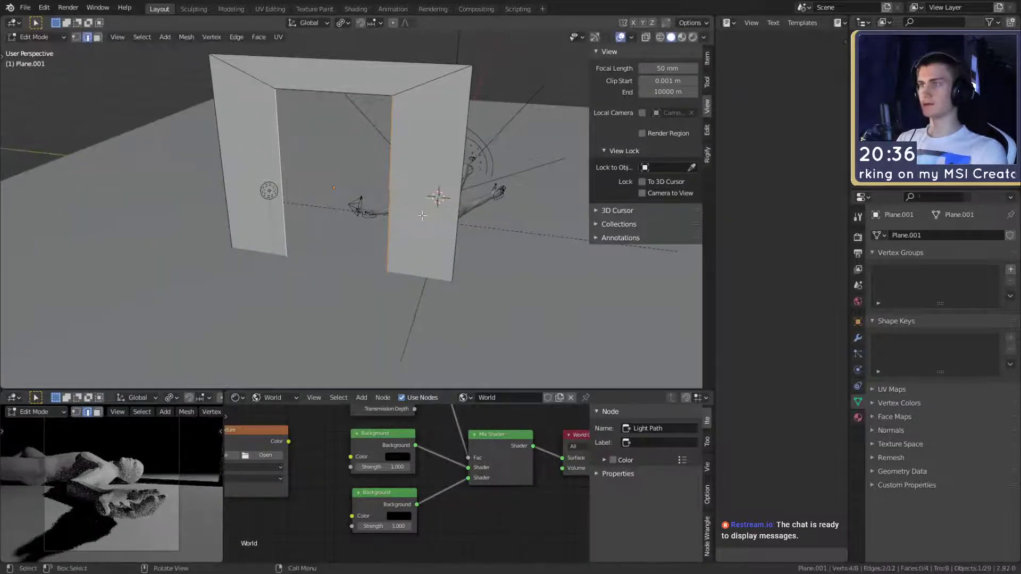
Change the pivot point and scale the two inner vertical edges along Y to about 0.08, leaving a narrow slit
middle_click_drag(431, 211, 404, 175)
left_click(342, 23)
left_click(367, 75)
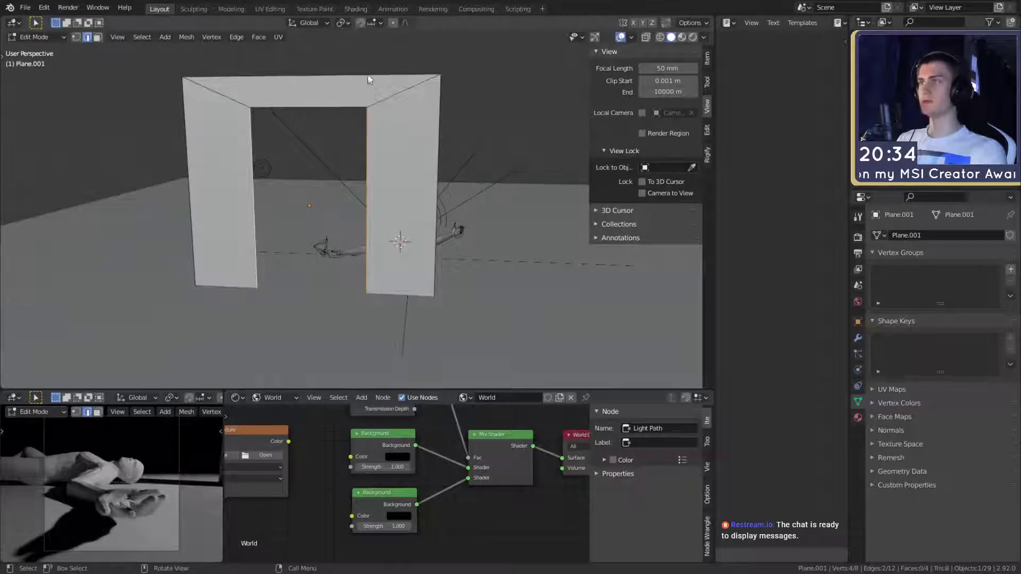
key("s")
key("y")
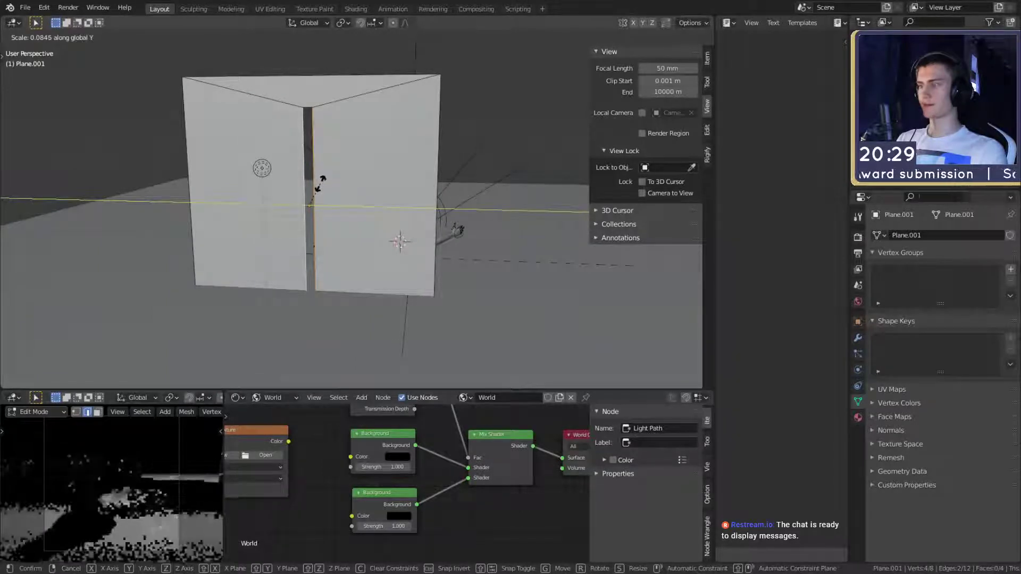
left_click(319, 183)
Move the point light lower and farther behind the slit, away from the figure
middle_click_drag(319, 183, 451, 151)
key("Tab")
left_click(434, 135)
key("g")
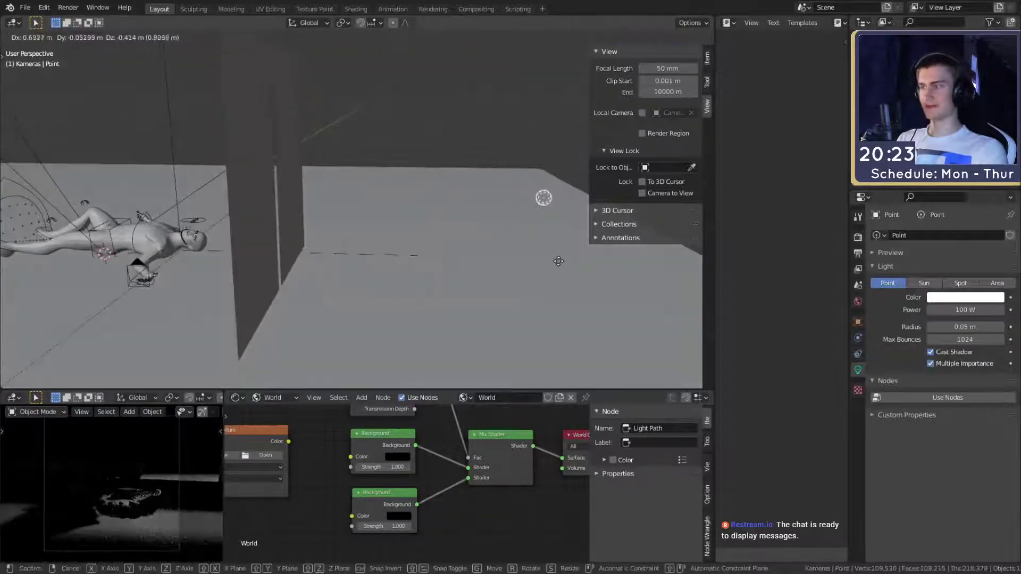
left_click(577, 260)
middle_click_drag(576, 259, 511, 246)
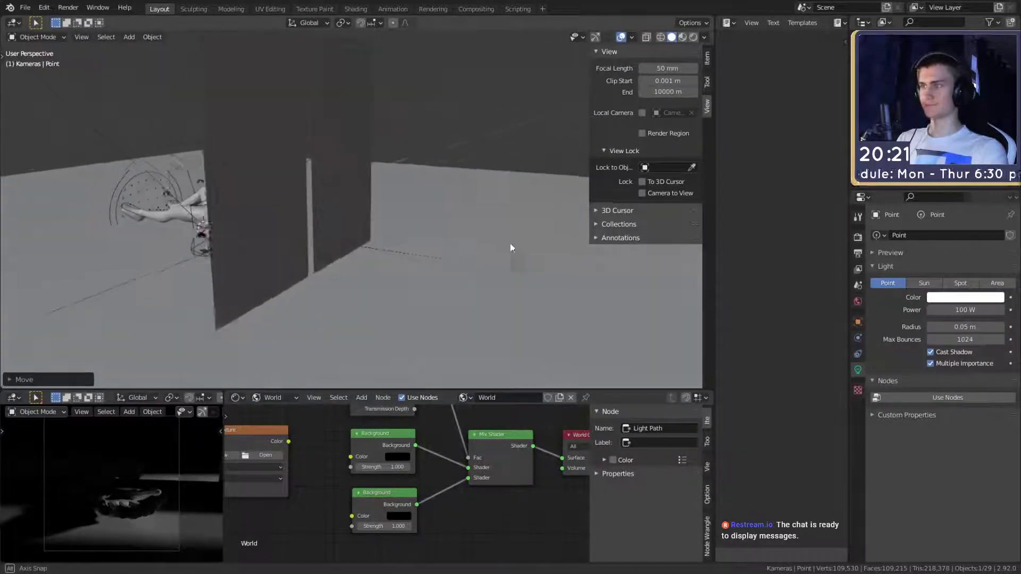
key("g")
left_click(494, 204)
Widen the slit by moving one inner vertical edge of the frame outward along Y
middle_click_drag(494, 204, 324, 215)
left_click(428, 221)
key("Tab")
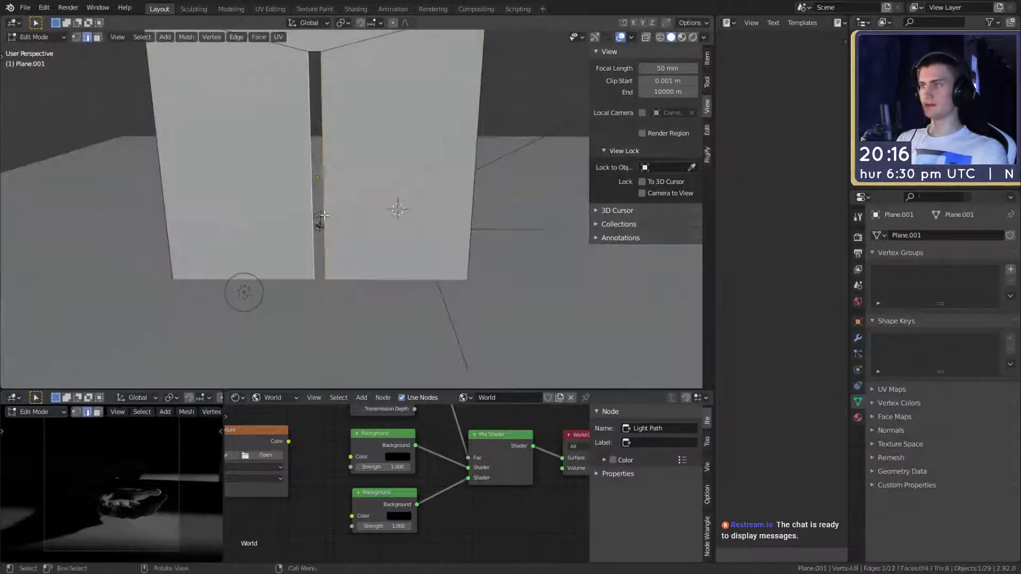
key("g")
key("y")
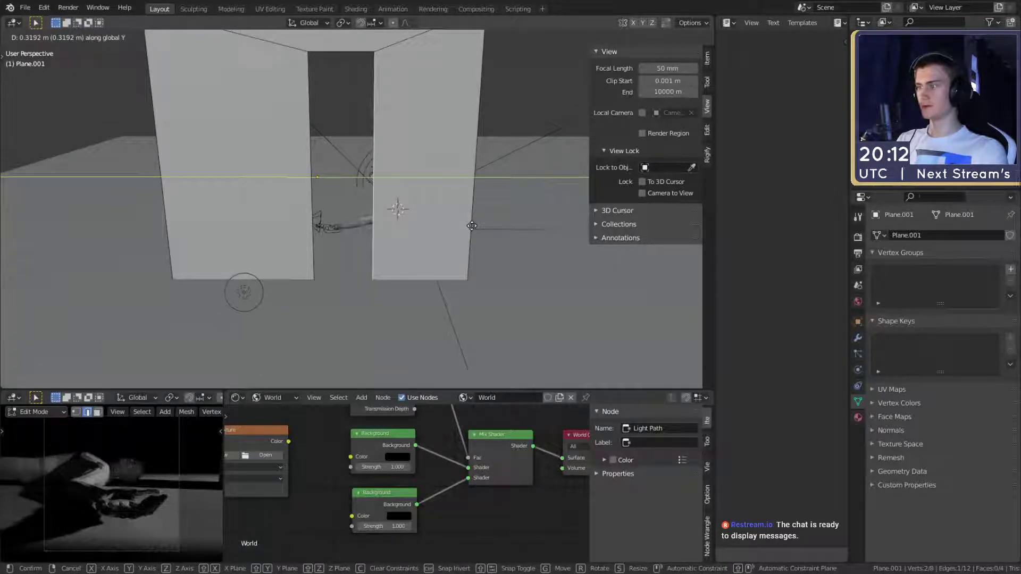
left_click(440, 225)
Move the slit's opposite vertical edge outward along Y by about 0.02 m
middle_click_drag(441, 226, 459, 206)
left_click(332, 177)
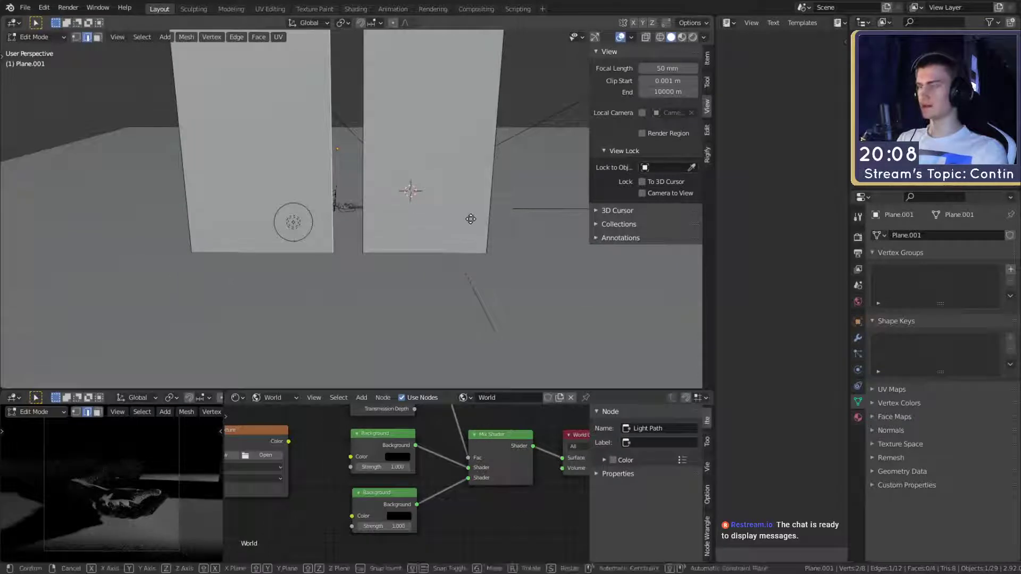
key("g")
key("y")
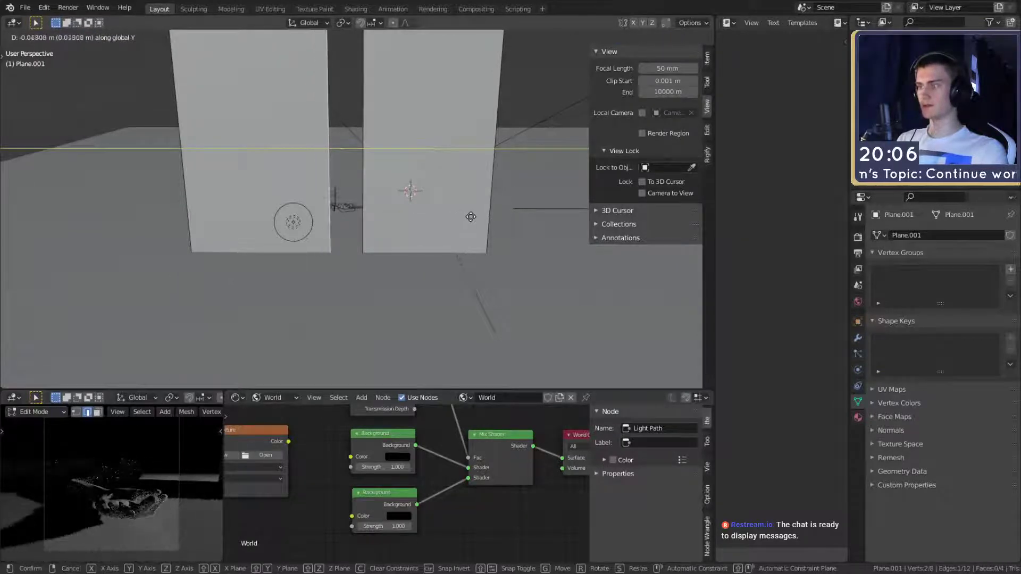
left_click(470, 216)
middle_click_drag(470, 215, 491, 210)
key("Tab")
Set the point light's radius to 0.01 m and save the file
left_click(491, 207)
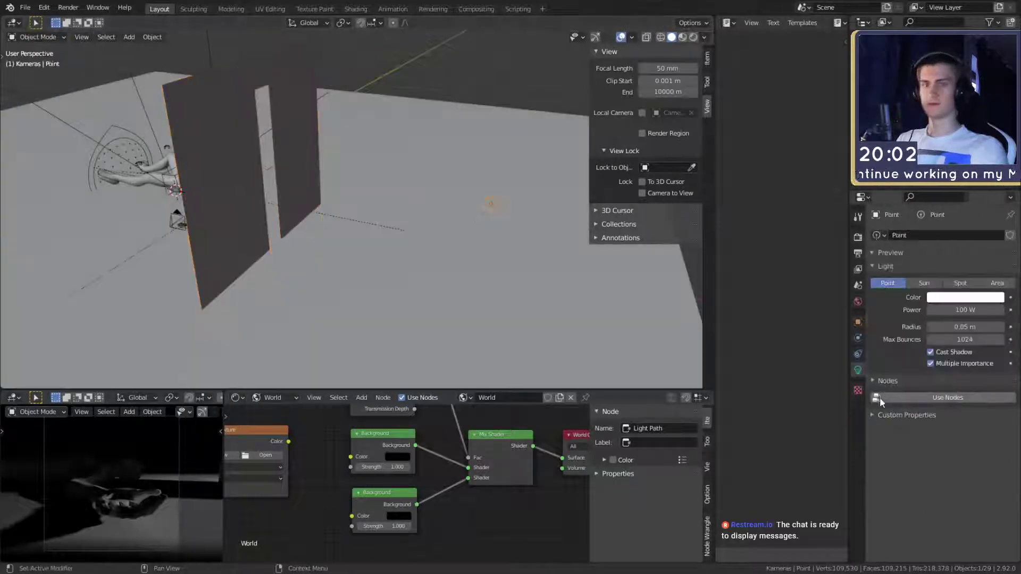
left_click_drag(964, 330, 944, 332)
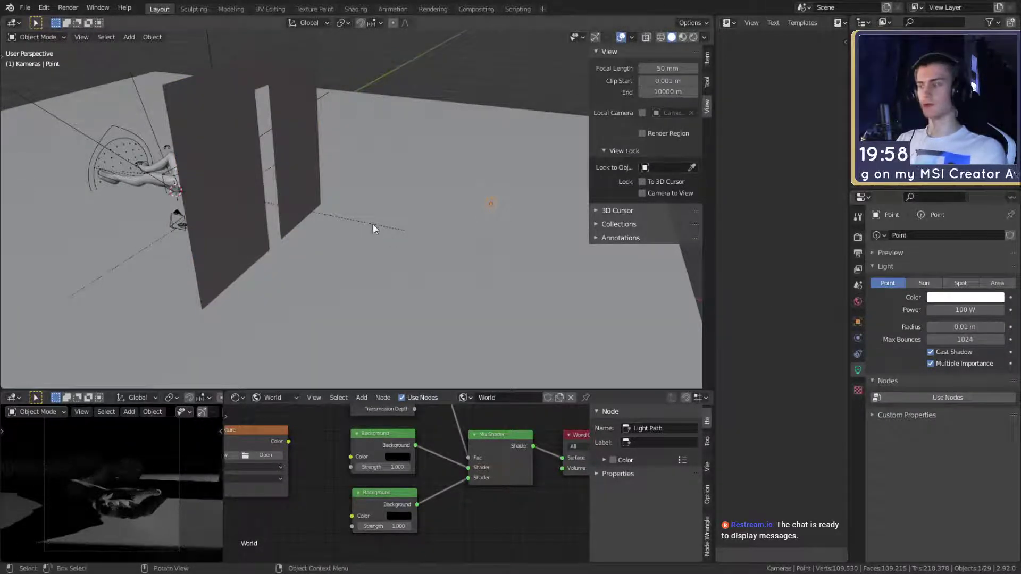
middle_click_drag(373, 225, 519, 193)
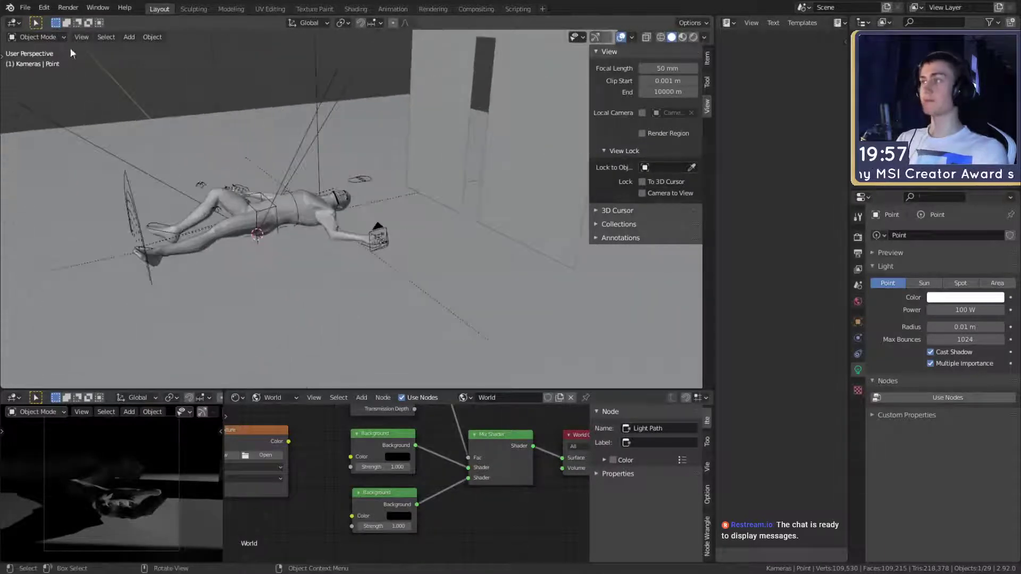
left_click(26, 7)
left_click(44, 83)
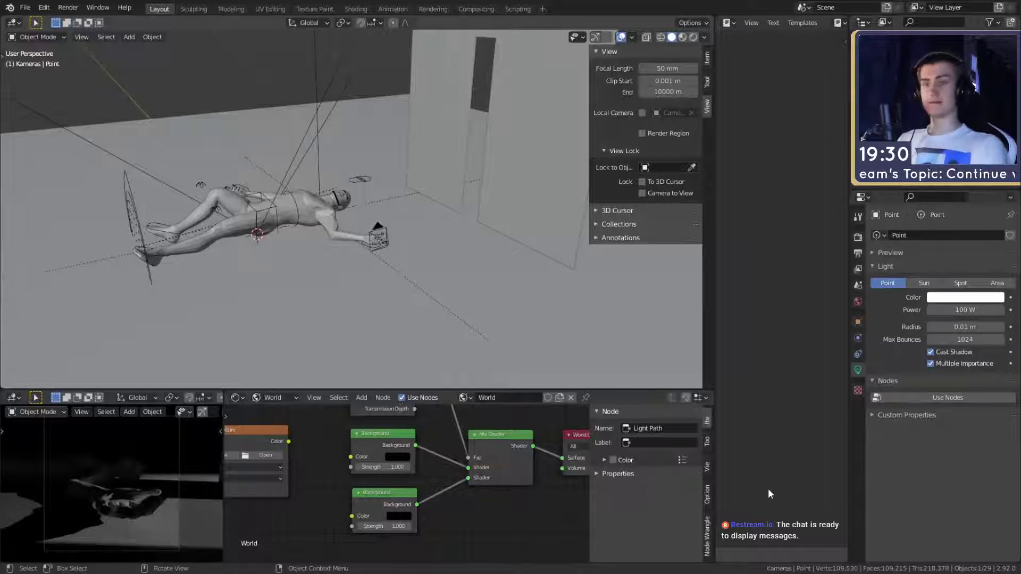
Save the file and select the figure's armature at the outstretched hand
key("ctrl+s")
scroll(452, 248, "down", 5)
mouse_move(397, 223)
middle_mouse_down()
mouse_move(356, 235)
mouse_move(315, 180)
mouse_move(368, 219)
mouse_move(511, 252)
mouse_move(317, 270)
mouse_move(418, 279)
mouse_move(359, 235)
mouse_move(390, 246)
mouse_move(242, 260)
mouse_move(428, 240)
mouse_move(452, 270)
mouse_move(442, 250)
mouse_move(452, 164)
mouse_move(454, 178)
mouse_move(417, 216)
mouse_move(193, 218)
mouse_move(369, 259)
mouse_move(266, 235)
mouse_move(388, 243)
mouse_move(317, 199)
mouse_move(497, 222)
mouse_move(416, 218)
middle_mouse_up()
scroll(315, 179, "up", 3)
left_click(454, 179)
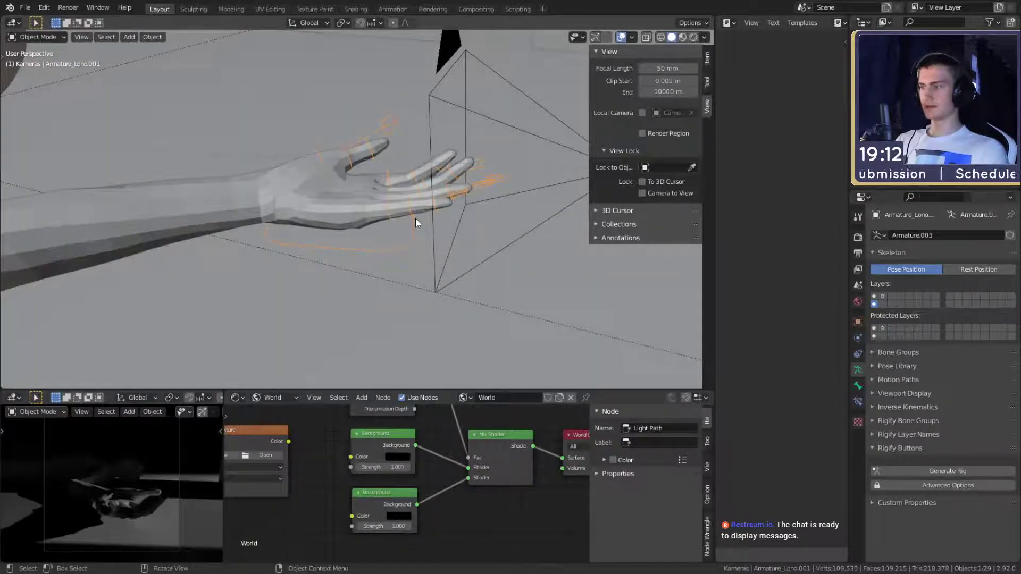
scroll(416, 218, "down", 7)
middle_click_drag(437, 216, 398, 290)
scroll(448, 242, "up", 5)
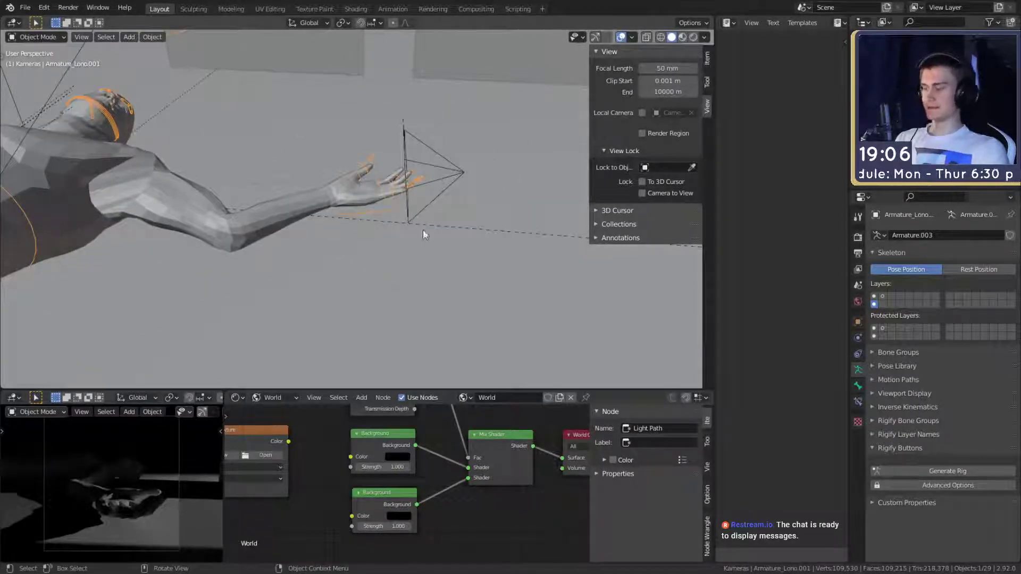
Reposition the Focus empty near the outstretched hand and lower it along Z by about 0.14 m
scroll(430, 228, "up", 2)
middle_click_drag(431, 227, 425, 43)
left_click(421, 79)
middle_click_drag(422, 80, 365, 166)
key("g")
left_click(370, 144)
left_click(327, 33)
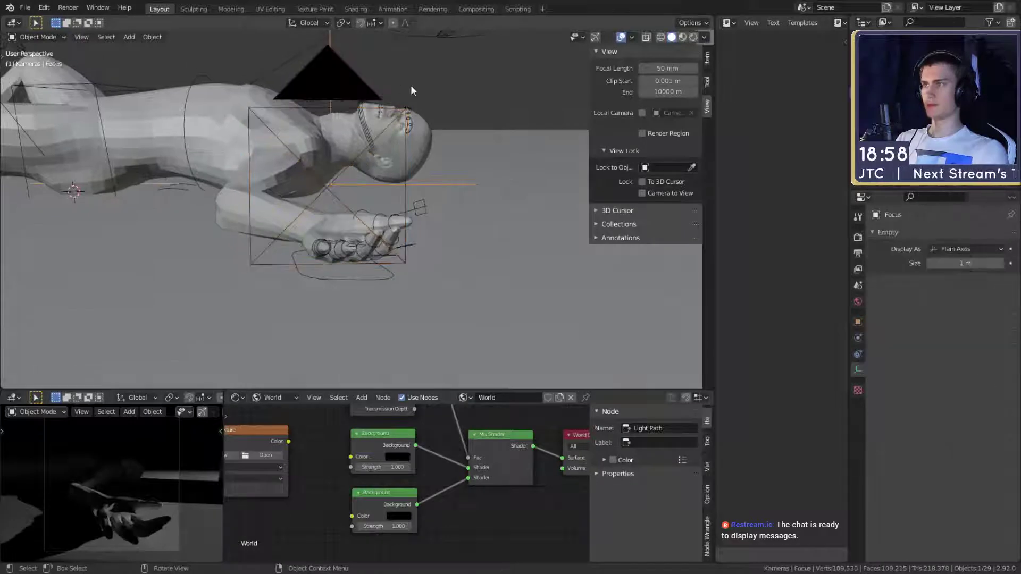
key("g")
key("z")
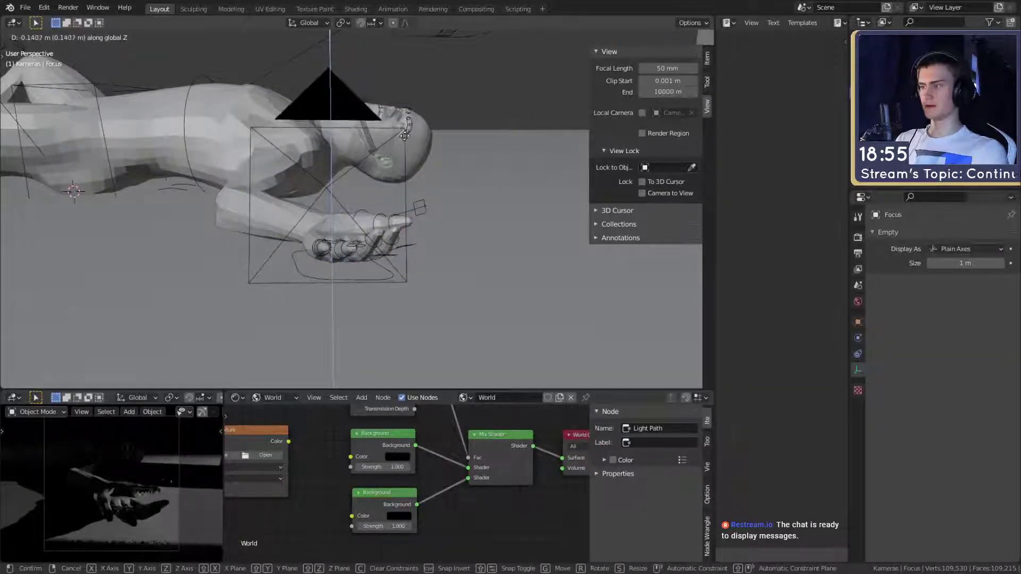
left_click(406, 134)
Extend the slit wall Plane.001 in Edit Mode by moving one outer vertical edge outward along Y
scroll(445, 190, "down", 5)
scroll(444, 189, "down", 4)
middle_click_drag(443, 190, 374, 215)
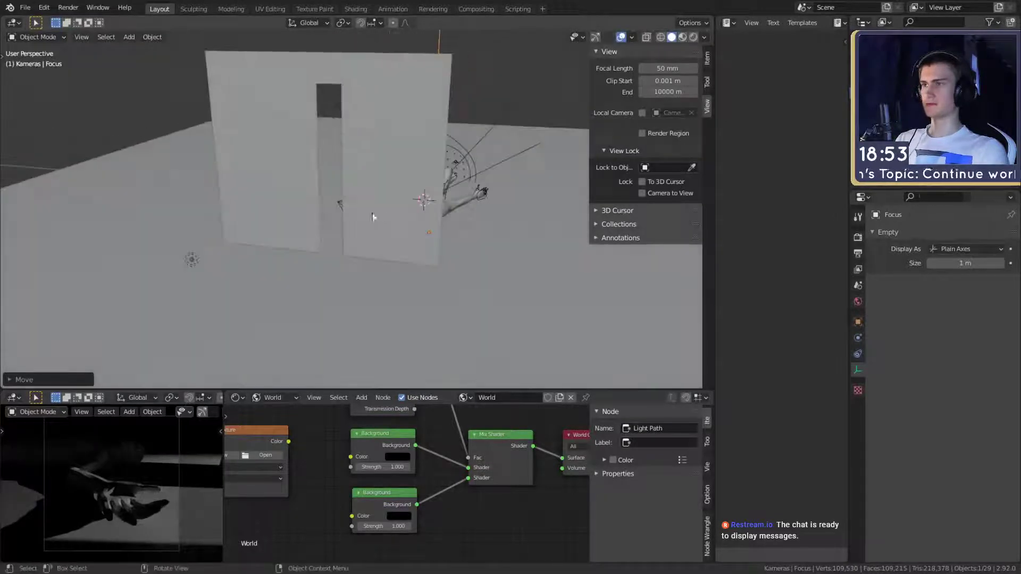
left_click(406, 224)
key("Tab")
scroll(478, 233, "down", 4)
middle_click_drag(480, 233, 420, 239)
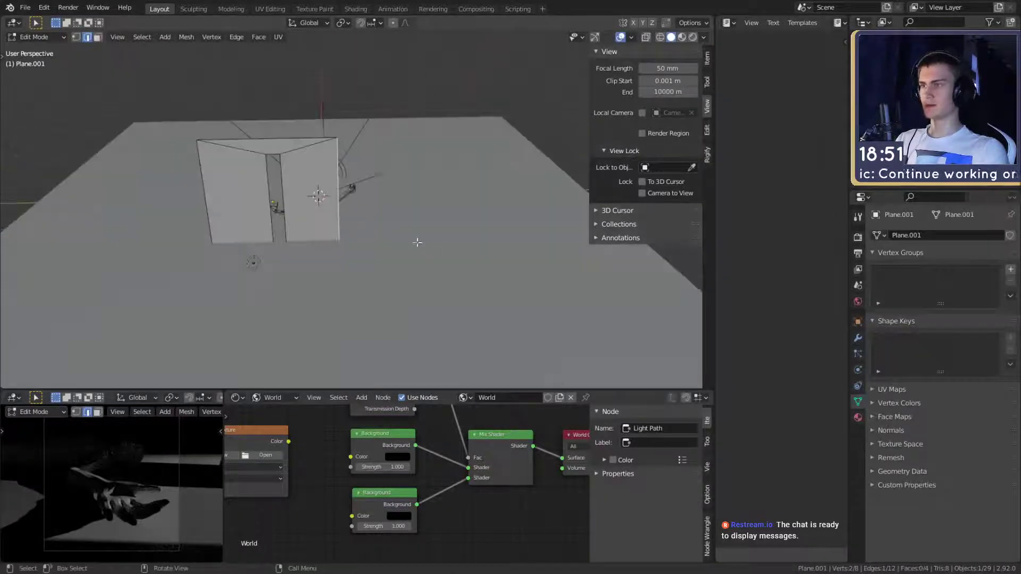
key("g")
key("x")
key("y")
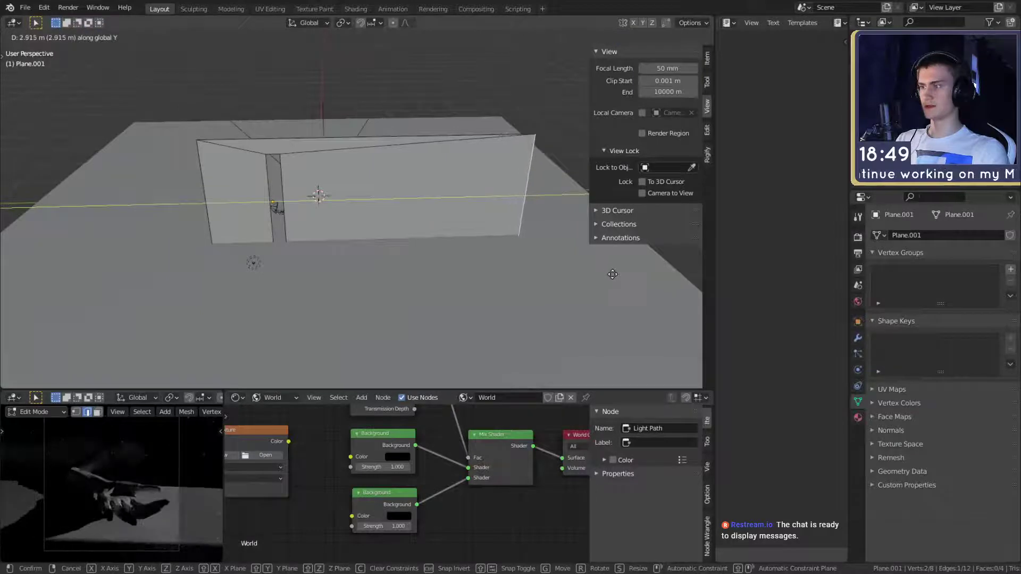
left_click(35, 271)
Extend the opposite side of the slit wall by moving its outer vertical edge outward along Y
middle_click_drag(262, 238, 340, 258, "shift")
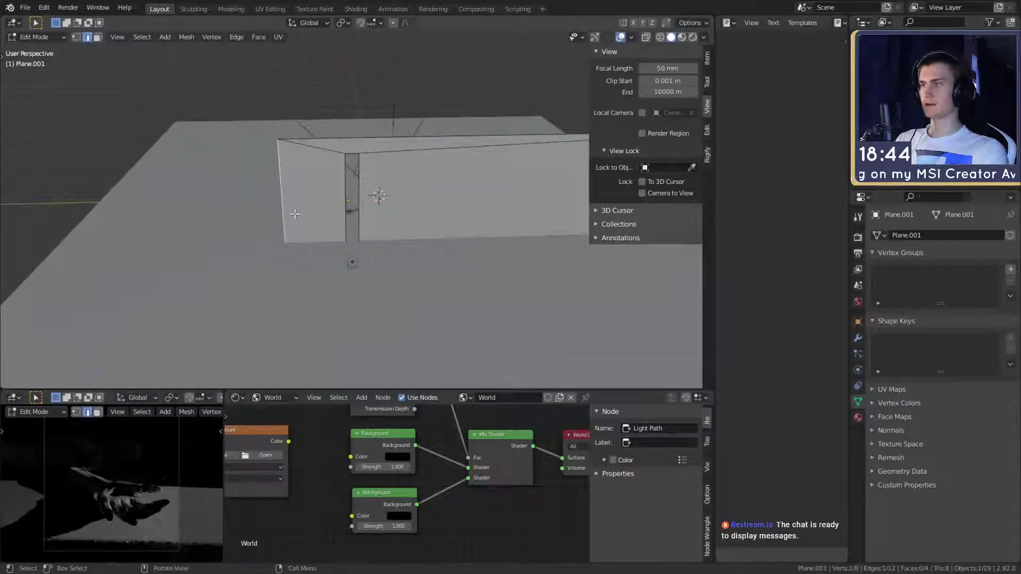
key("g")
key("x")
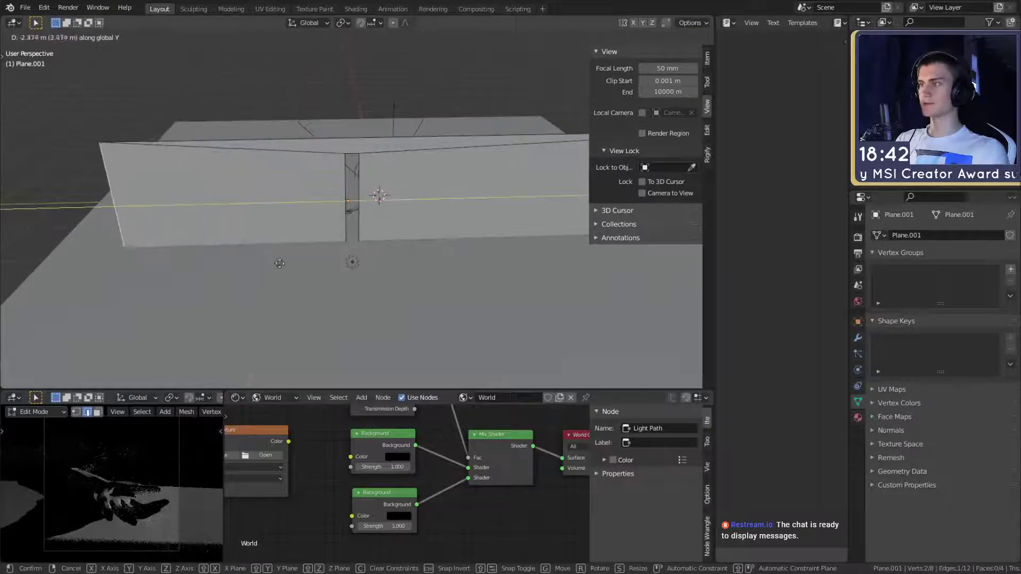
left_click(118, 274)
key("Tab")
Remove the Auge Haut.001 and Iris.001 material slots from the figure's eye object Lono_Auge_rechts
middle_click_drag(118, 275, 313, 247)
scroll(287, 244, "up", 5)
scroll(372, 234, "up", 2)
middle_click_drag(436, 218, 378, 256, "shift")
scroll(378, 268, "up", 2)
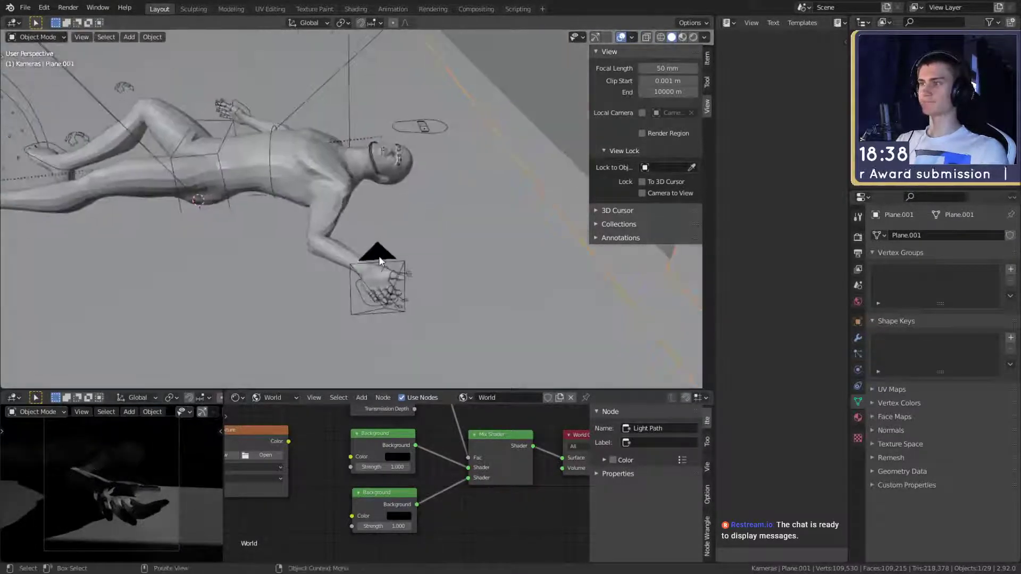
scroll(378, 257, "up", 3)
middle_click_drag(456, 193, 407, 225, "shift")
middle_click_drag(306, 239, 356, 261)
scroll(356, 262, "up", 5)
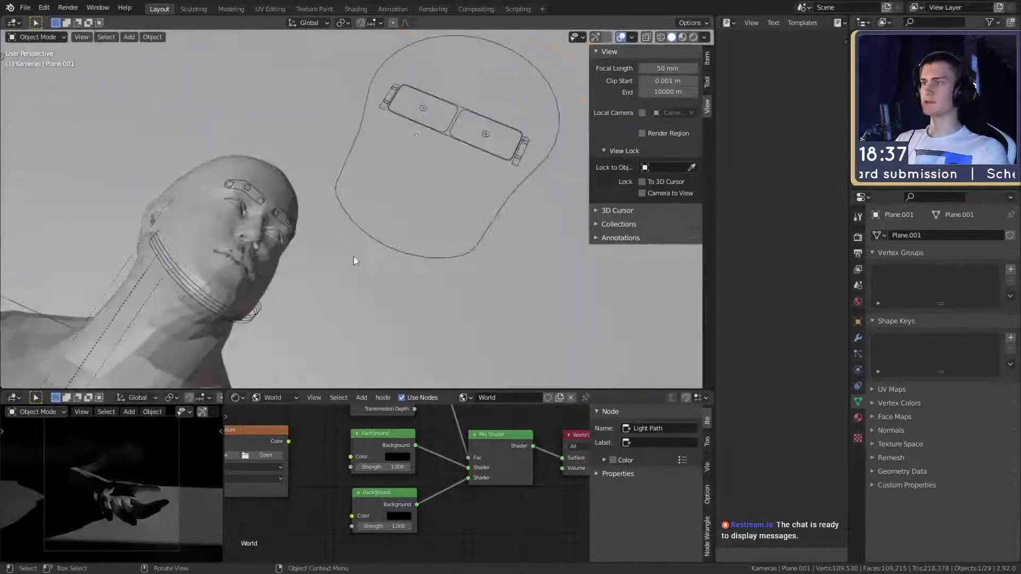
left_click(241, 206)
left_click(257, 235)
key("KP_Decimal")
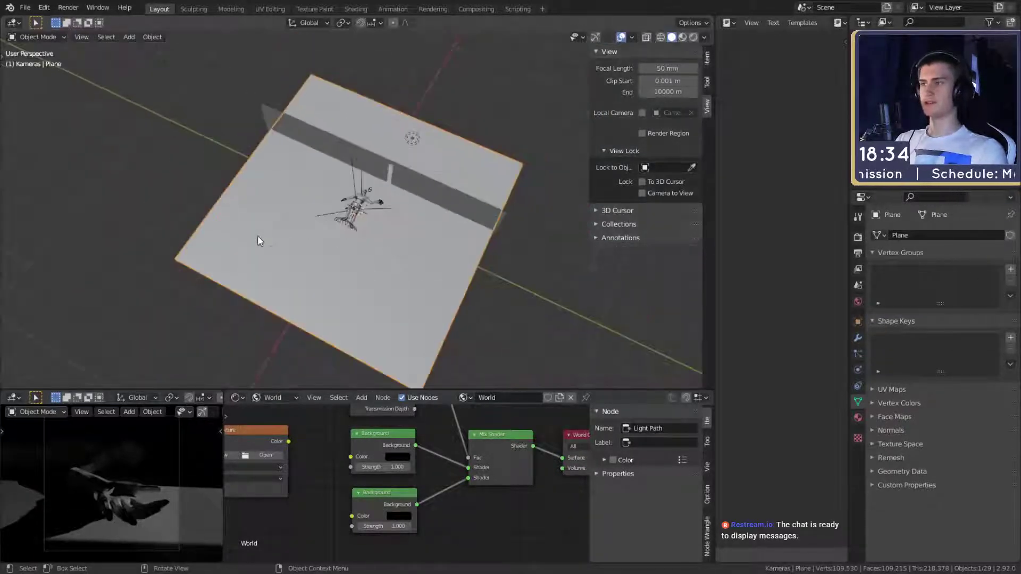
scroll(257, 235, "up", 5)
mouse_move(380, 196)
middle_mouse_down()
mouse_move(302, 250)
mouse_move(456, 177)
mouse_move(231, 230)
mouse_move(416, 301)
mouse_move(426, 240)
mouse_move(383, 190)
middle_mouse_up()
left_click(289, 248)
key("KP_Decimal")
scroll(303, 272, "up", 5)
scroll(436, 212, "up", 4)
left_click(383, 190)
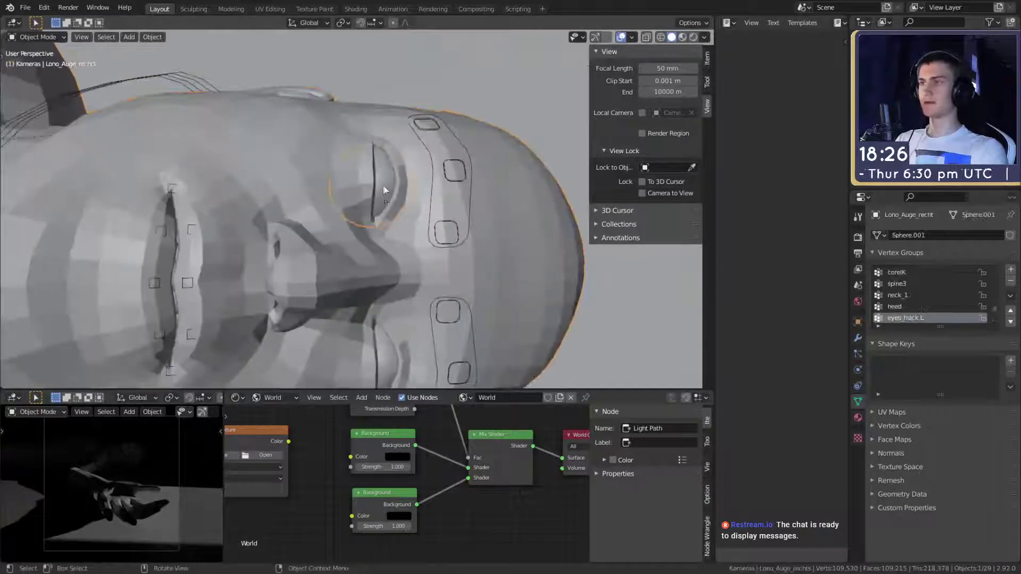
left_click(857, 418)
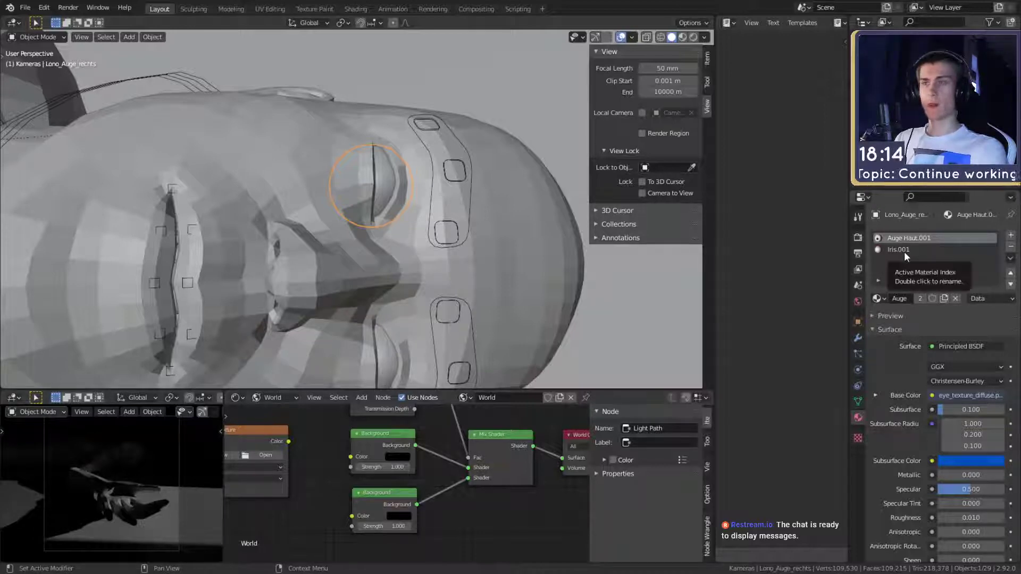
left_click(1011, 246)
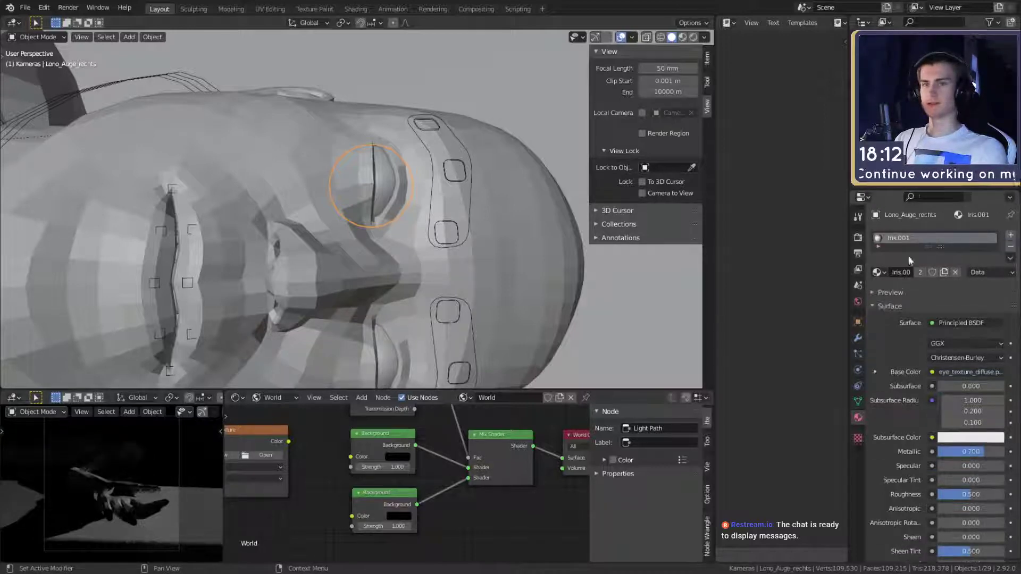
left_click(1011, 247)
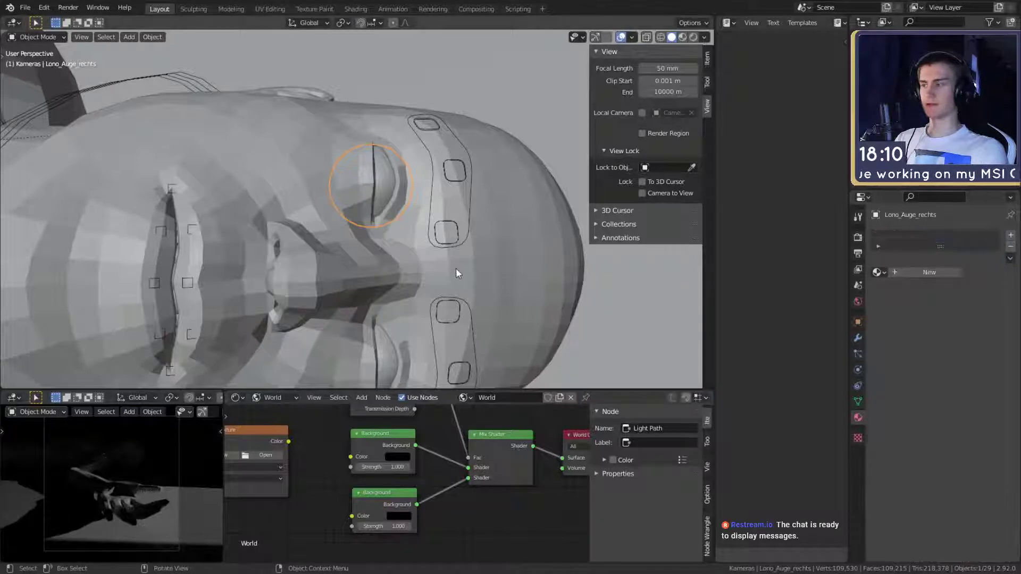
Select the slit wall together with the point light and set the transform pivot point to the 3D cursor
scroll(462, 274, "down", 13)
middle_click_drag(402, 289, 479, 235)
left_click(479, 235)
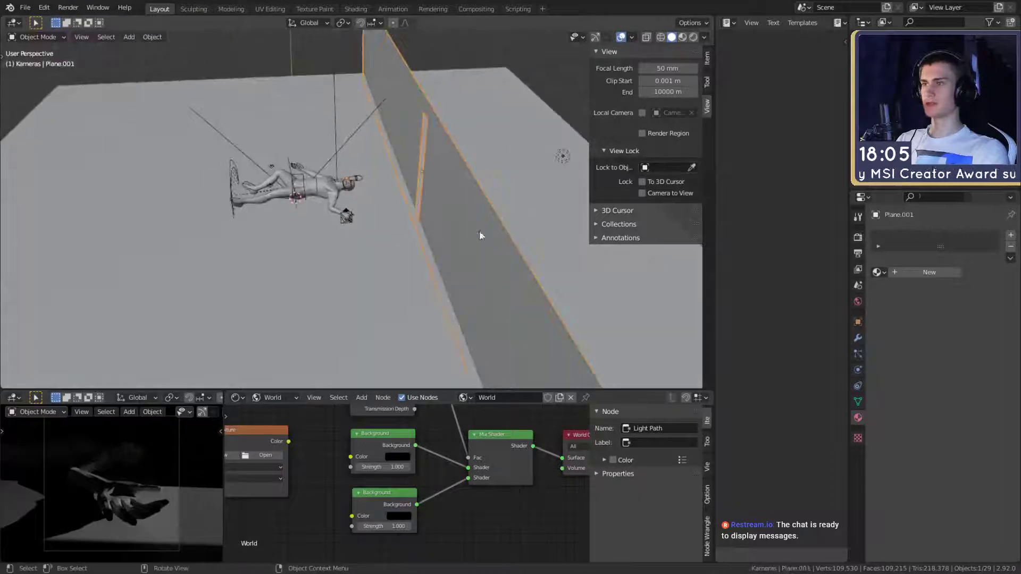
left_click(563, 157)
left_click(342, 23)
left_click(353, 48)
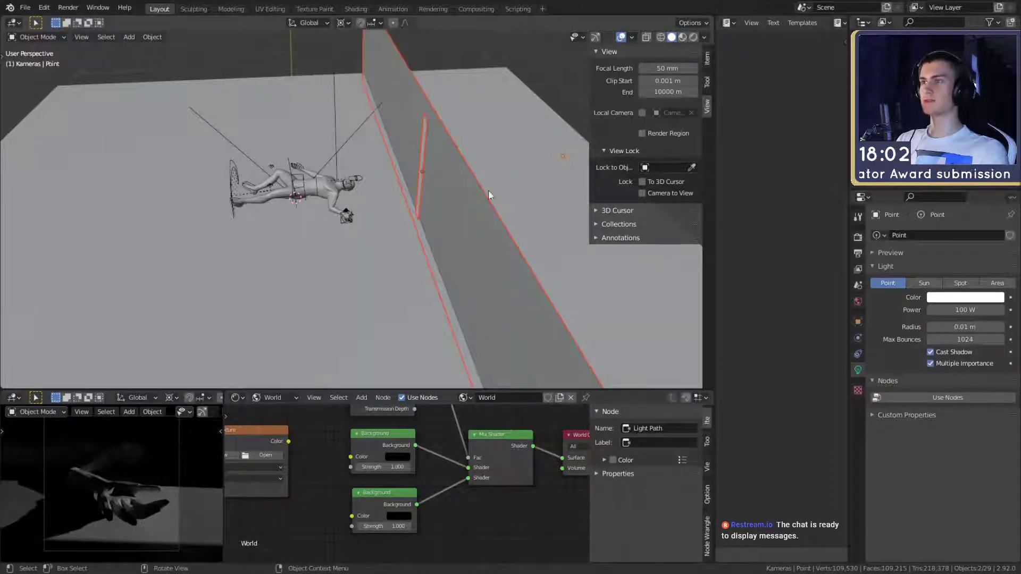
Try rotating the slit wall and point light around the figure about the global Z axis
key("r")
key("z")
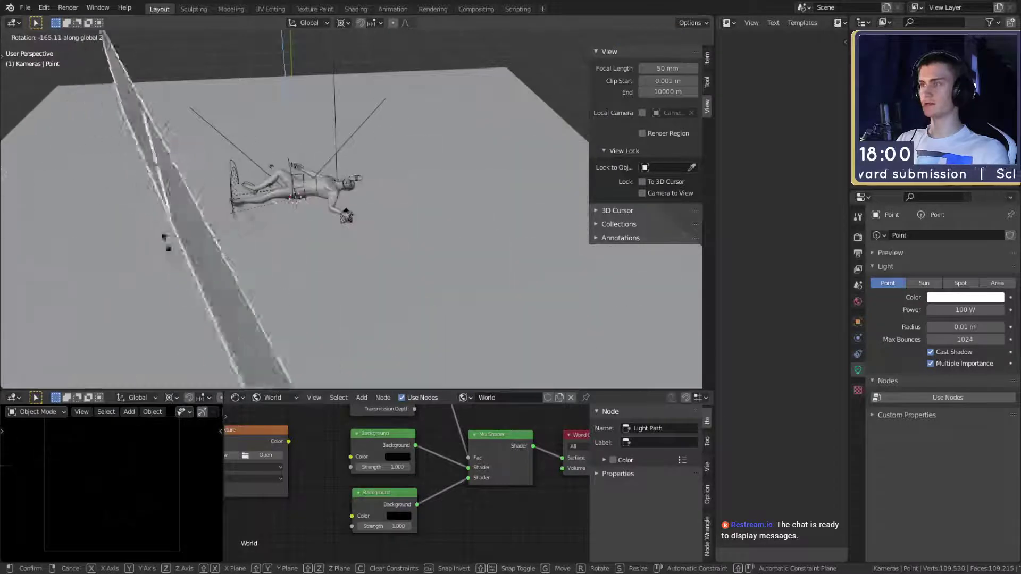
right_click(164, 197)
Examine the figure's outstretched hand and its placement relative to the camera and the slit
middle_click_drag(388, 228, 392, 215, "shift")
scroll(410, 216, "down", 2)
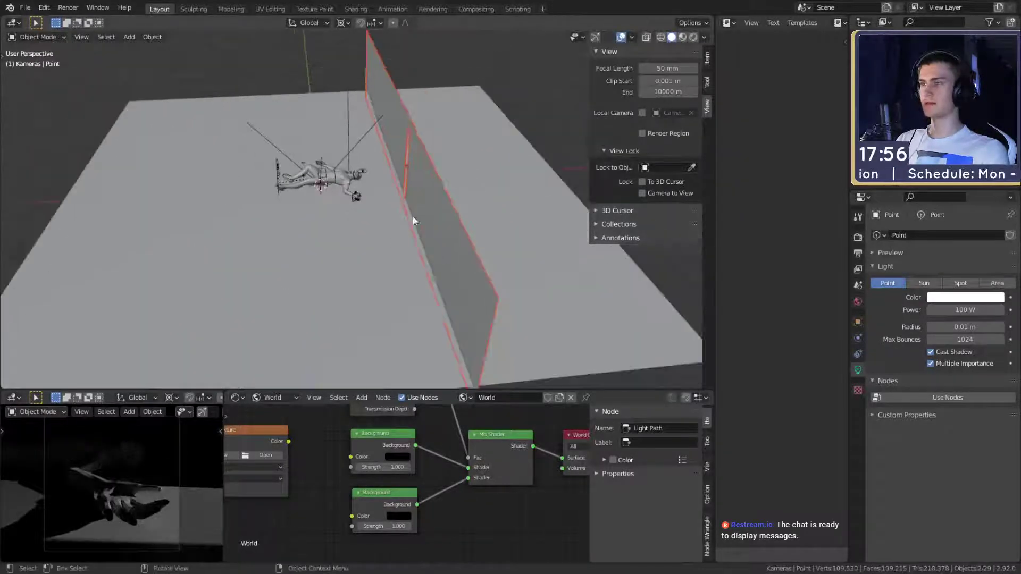
scroll(396, 248, "up", 5)
middle_click_drag(366, 255, 548, 237)
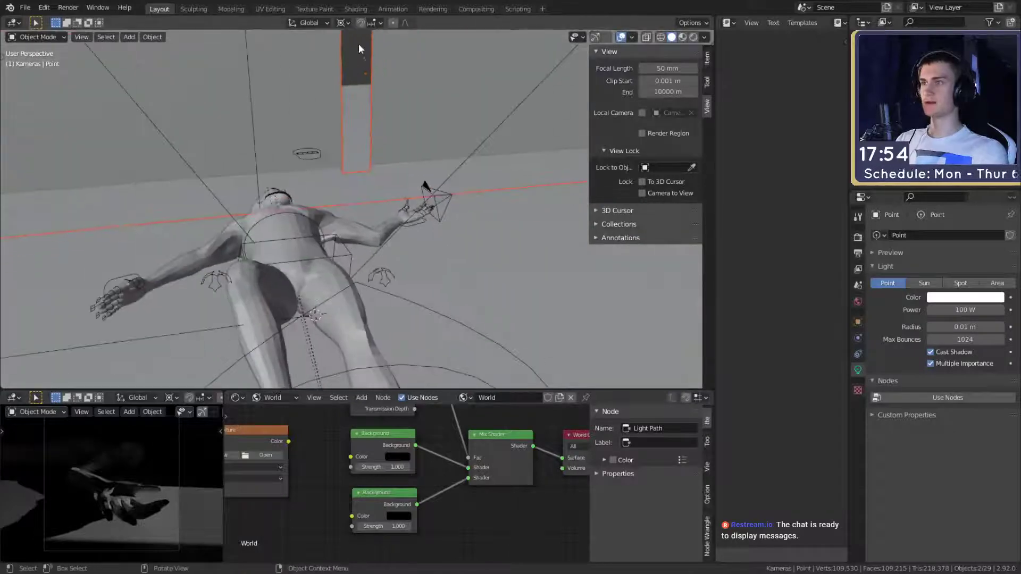
middle_click_drag(461, 265, 439, 267, "shift")
scroll(444, 228, "up", 3)
scroll(438, 240, "up", 5)
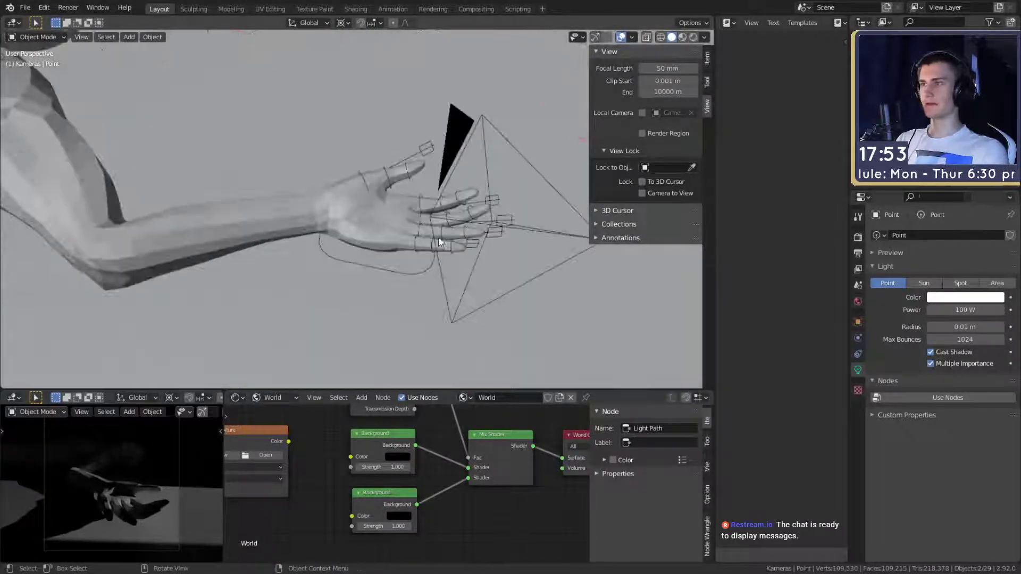
scroll(438, 239, "down", 6)
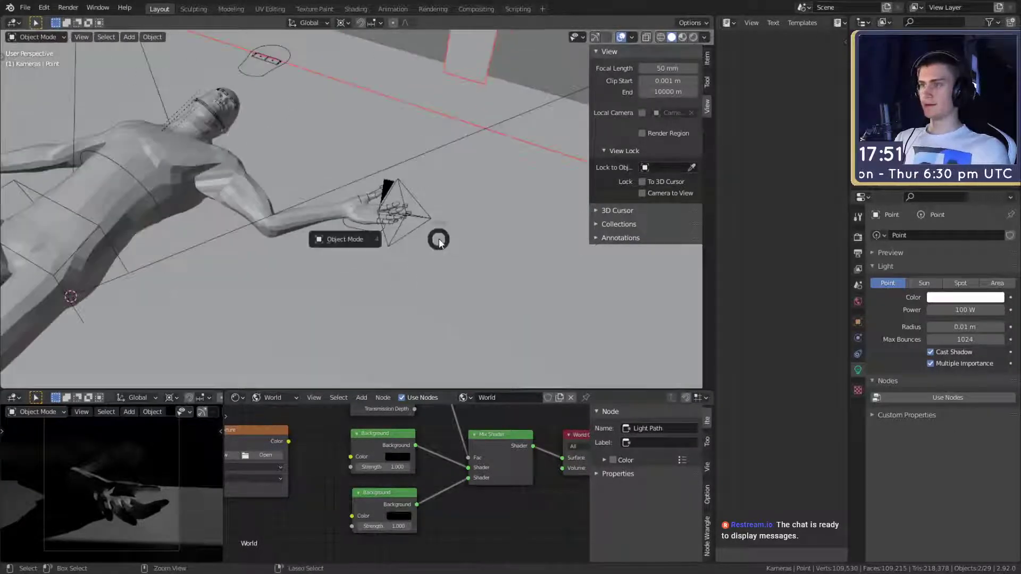
Save the file and set the render resolution scale to 50%
left_click(25, 7)
left_click(37, 97)
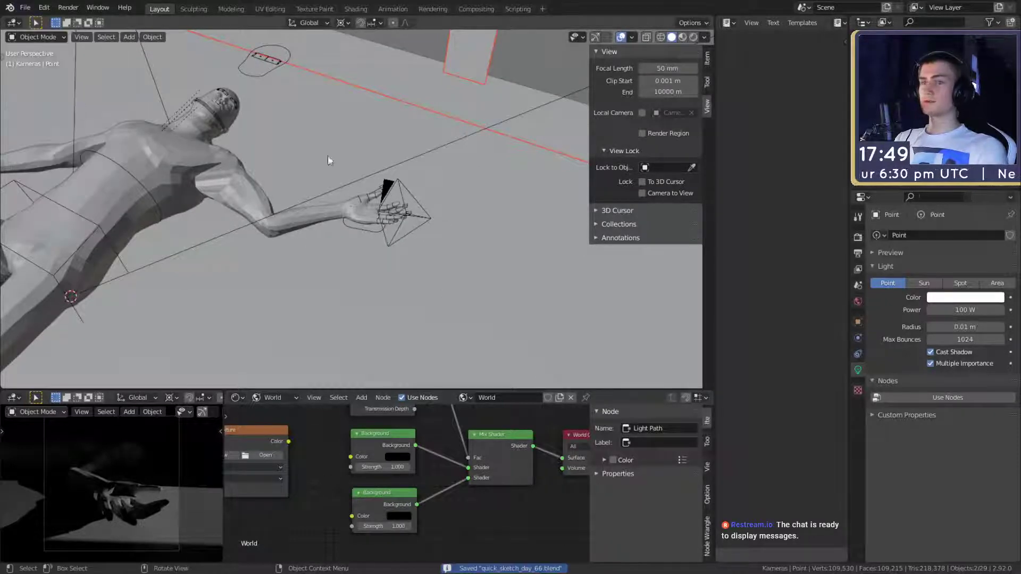
key("z")
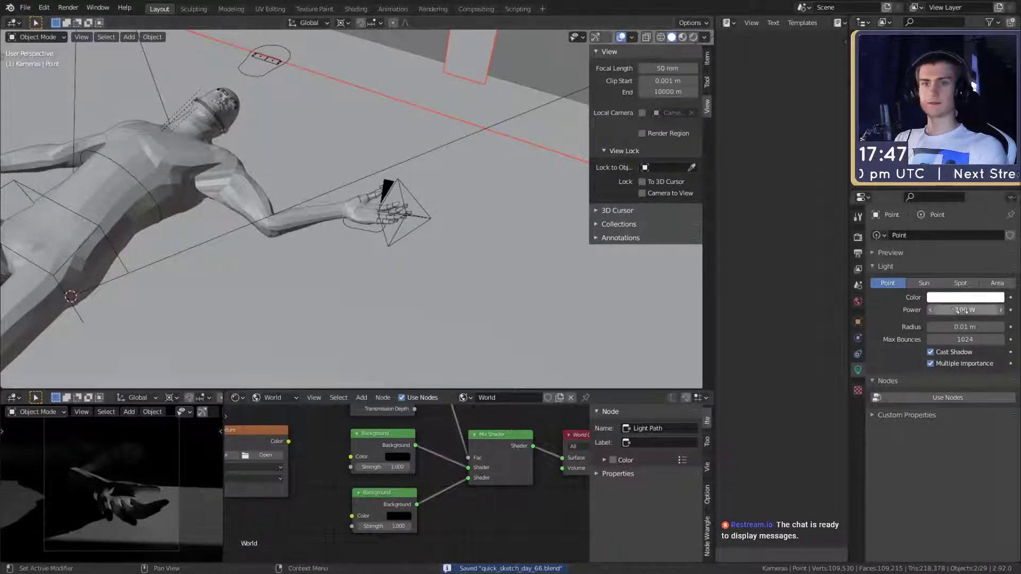
left_click(857, 253)
left_click(980, 271)
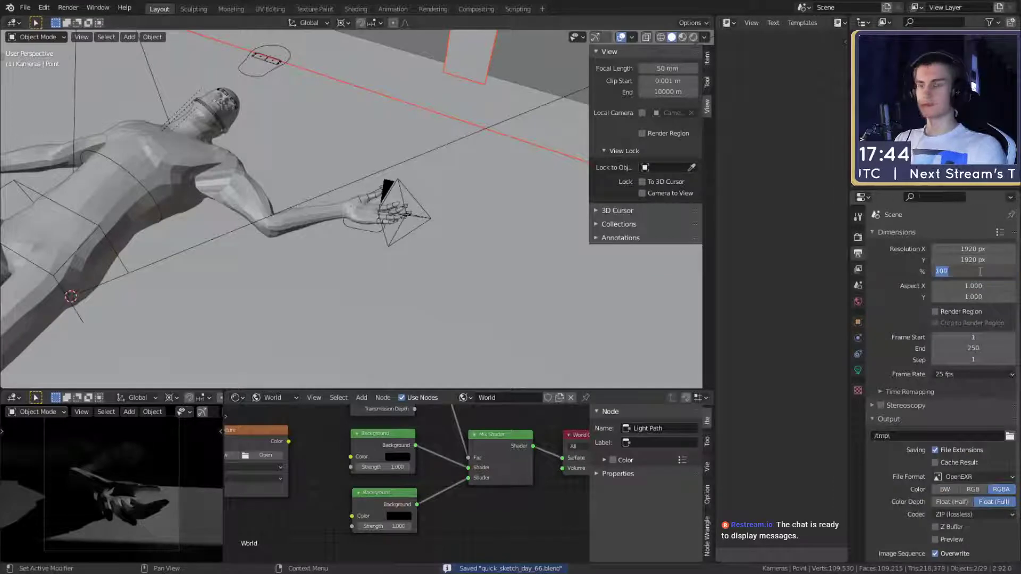
type("50")
key("Return")
Check the Cycles render settings and render the camera view as a still image
left_click(857, 238)
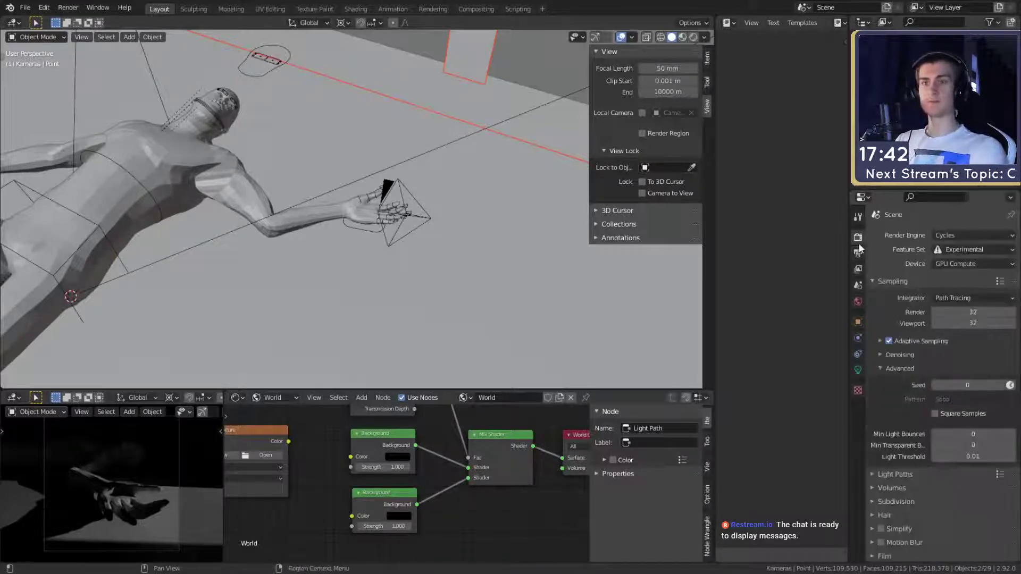
left_click(66, 8)
left_click(79, 24)
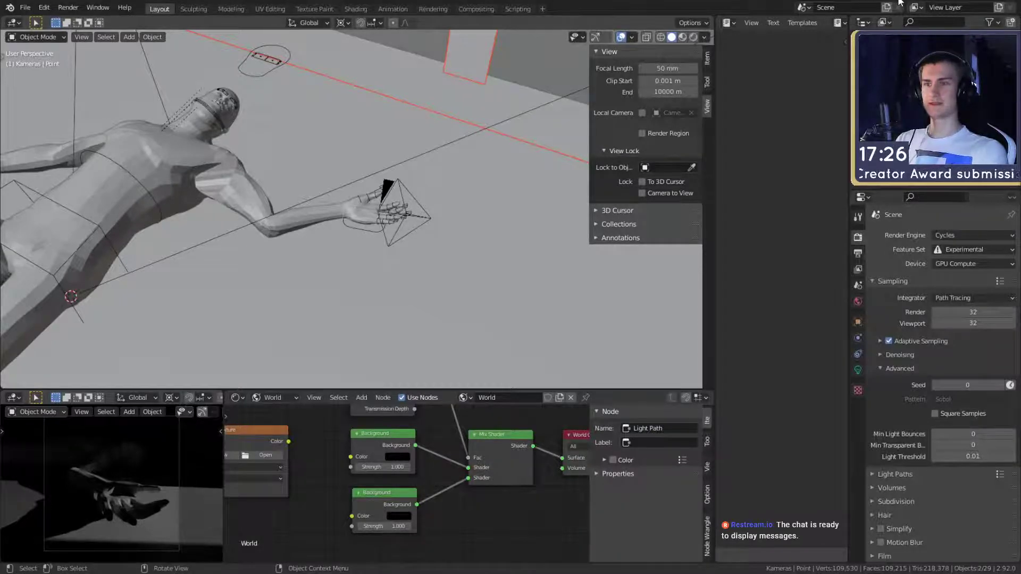
middle_click_drag(463, 253, 383, 230)
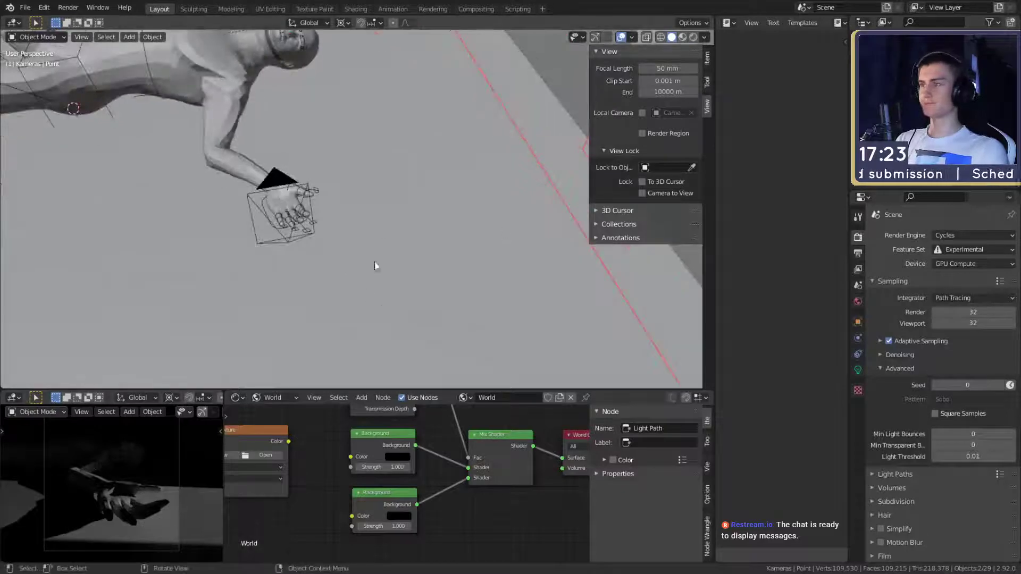
scroll(375, 265, "down", 3)
key("shift+a")
mouse_move(394, 223)
left_click(437, 224)
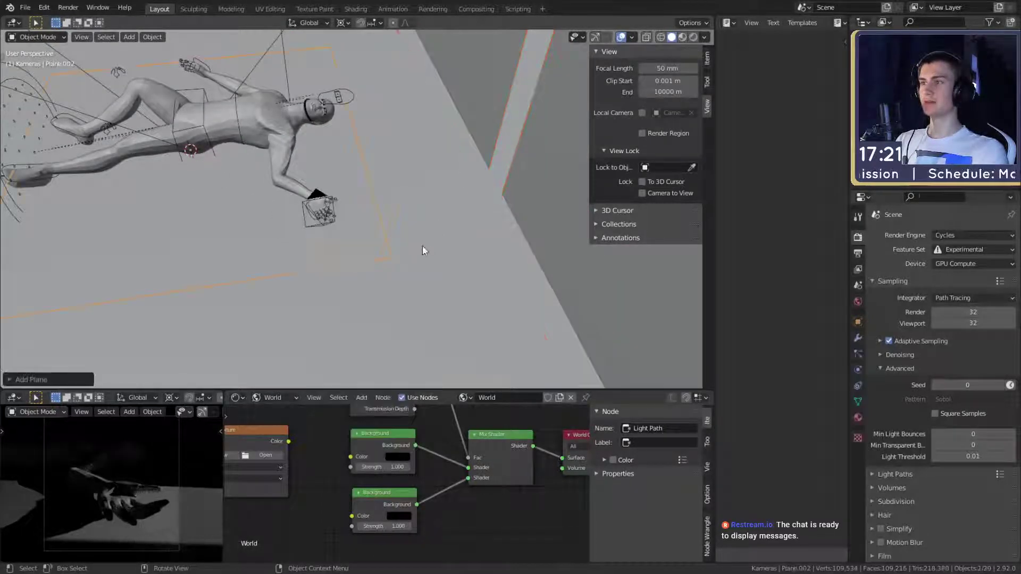
key("Delete")
Add a cube at the 3D cursor and raise its geometry 1 m along Z in Edit Mode
key("shift+a")
mouse_move(425, 240)
left_click(479, 245)
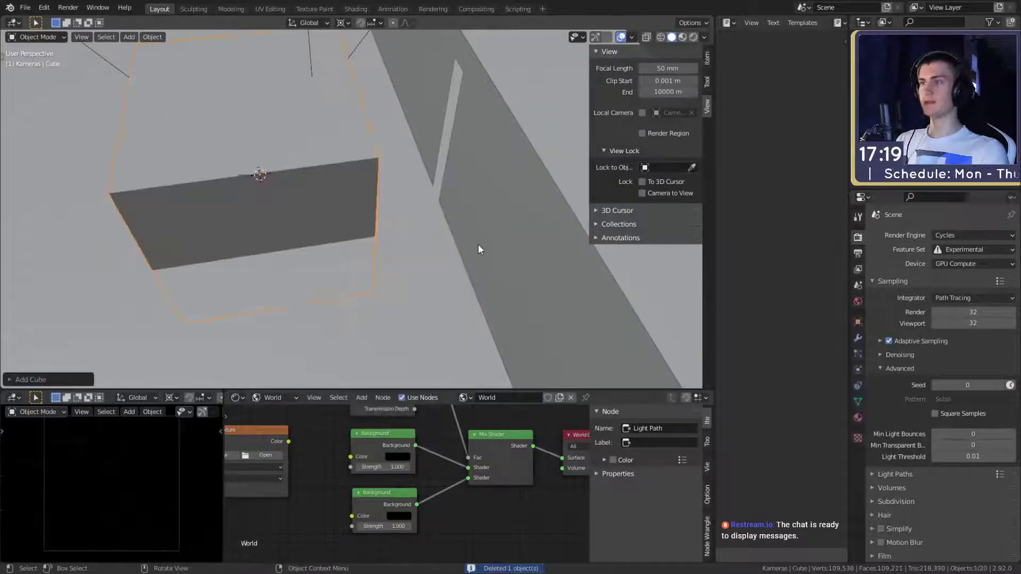
scroll(489, 218, "down", 4)
key("Tab")
type("g")
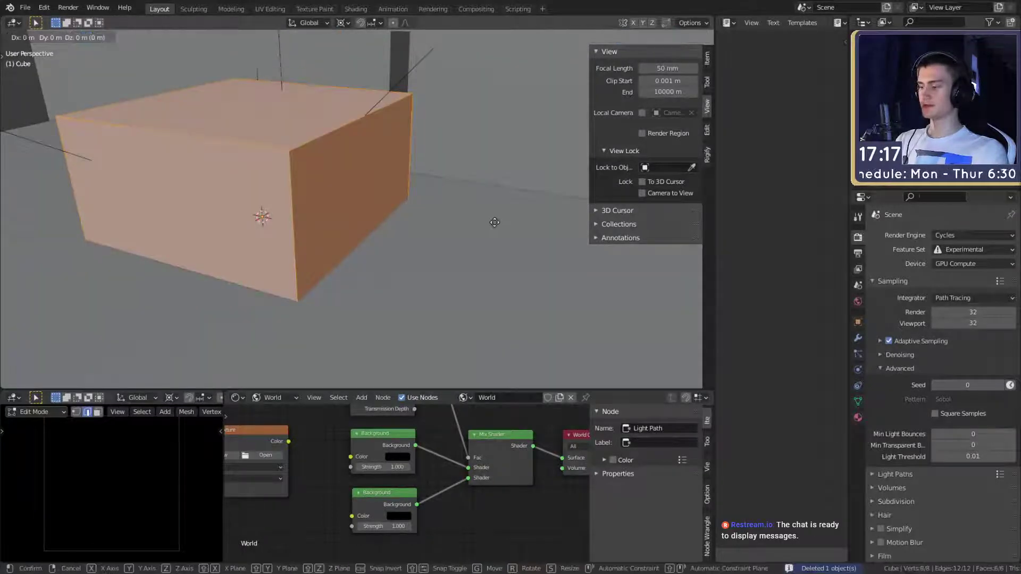
type("z1")
key("Return")
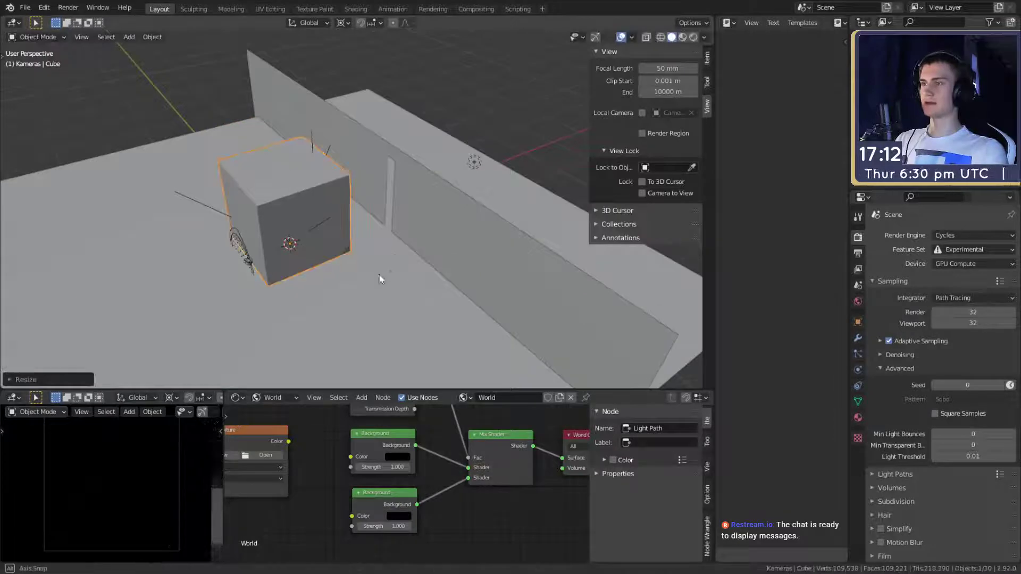
Move the cube horizontally, with Z locked, from the figure toward the slit wall
middle_click_drag(379, 279, 369, 270)
key("g")
key("shift+z")
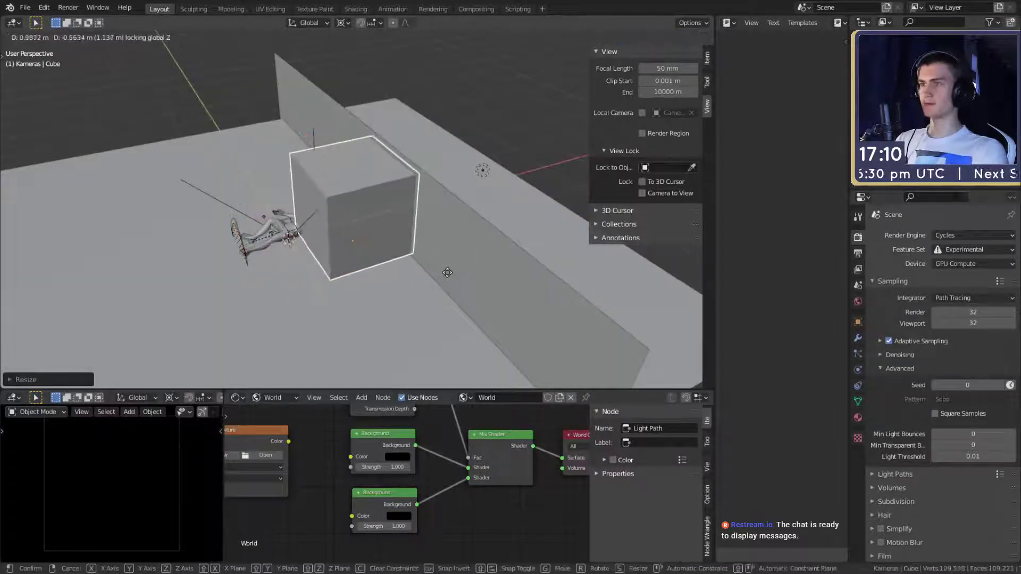
left_click(441, 269)
mouse_move(438, 266)
middle_mouse_down()
mouse_move(369, 248)
mouse_move(423, 289)
mouse_move(442, 283)
middle_mouse_up()
Lengthen the cube over the figure by moving its side face away from the slit wall along local X
key("Tab")
middle_click_drag(371, 273, 433, 223)
key("3")
left_click(379, 201)
middle_click_drag(476, 249, 400, 267)
key("g")
key("x")
key("x")
left_click(320, 304)
key("Tab")
Set the cube's viewport display to Wire so the enclosed figure can be seen
left_click(858, 322)
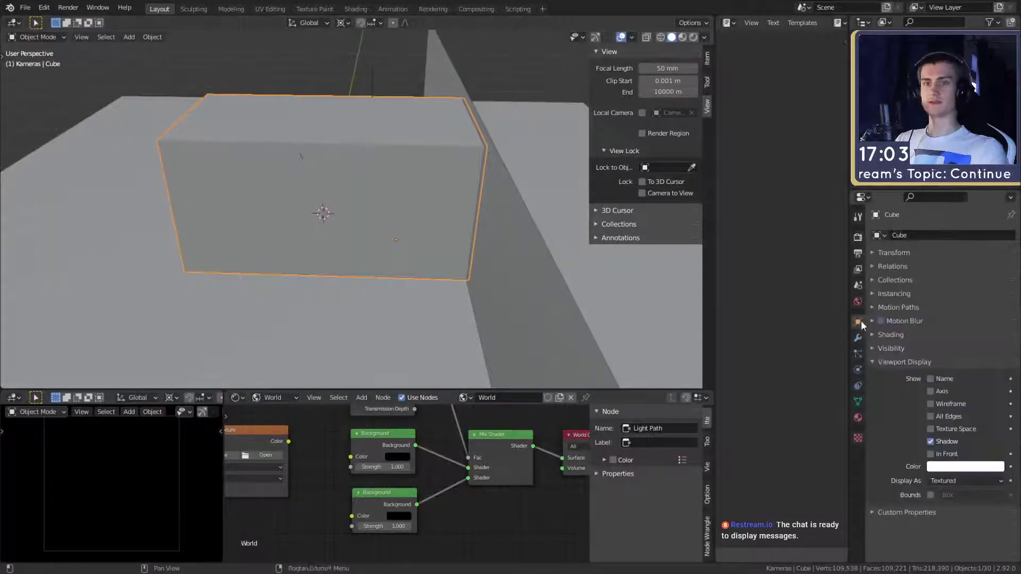
left_click(943, 481)
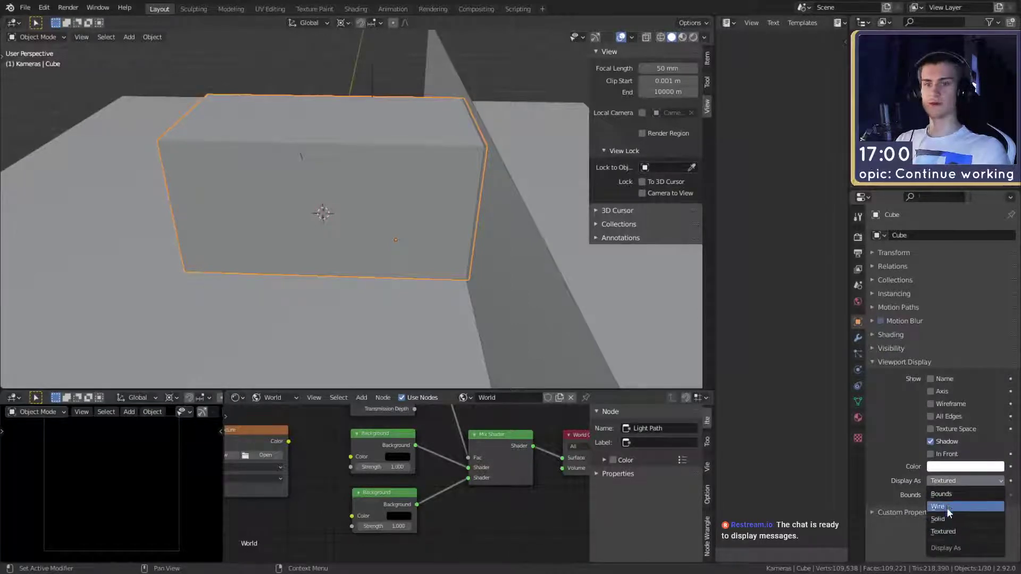
left_click(947, 507)
scroll(391, 269, "up", 3)
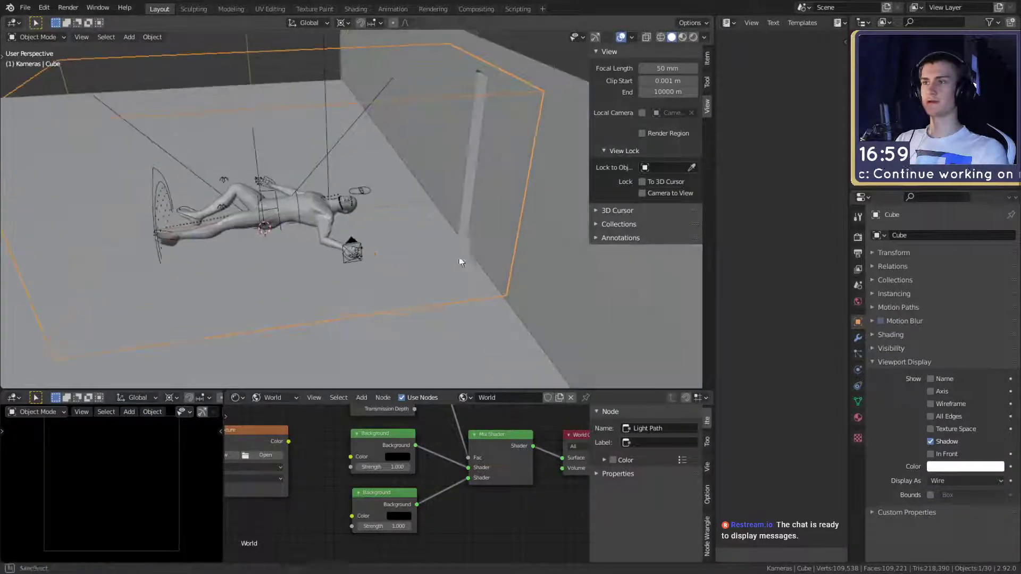
Give the cube a new material in the object shader editor and delete its Principled BSDF node
left_click(267, 403)
left_click(278, 425)
left_click(509, 398)
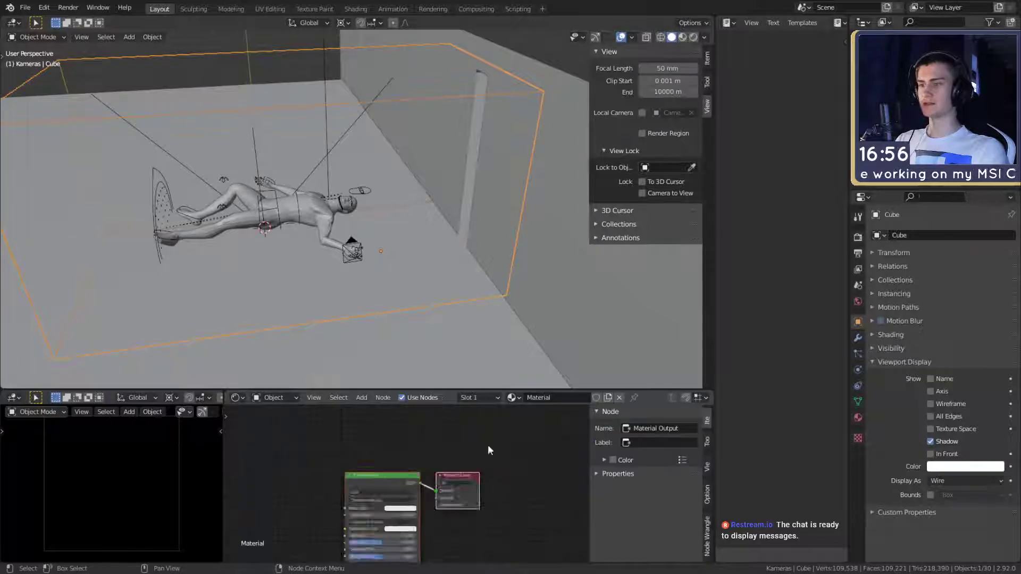
scroll(442, 439, "up", 4)
left_click(377, 478)
key("x")
scroll(375, 488, "down", 3)
middle_click_drag(374, 490, 450, 458)
Add a Principled Volume shader and connect its Volume output to the Material Output's Volume input
key("shift+a")
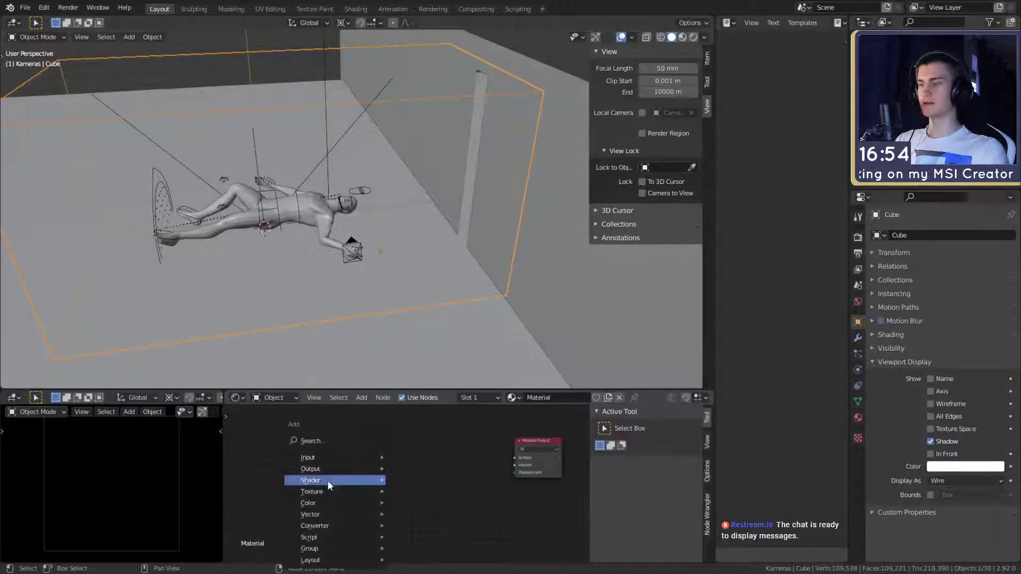
mouse_move(330, 481)
left_click(425, 379)
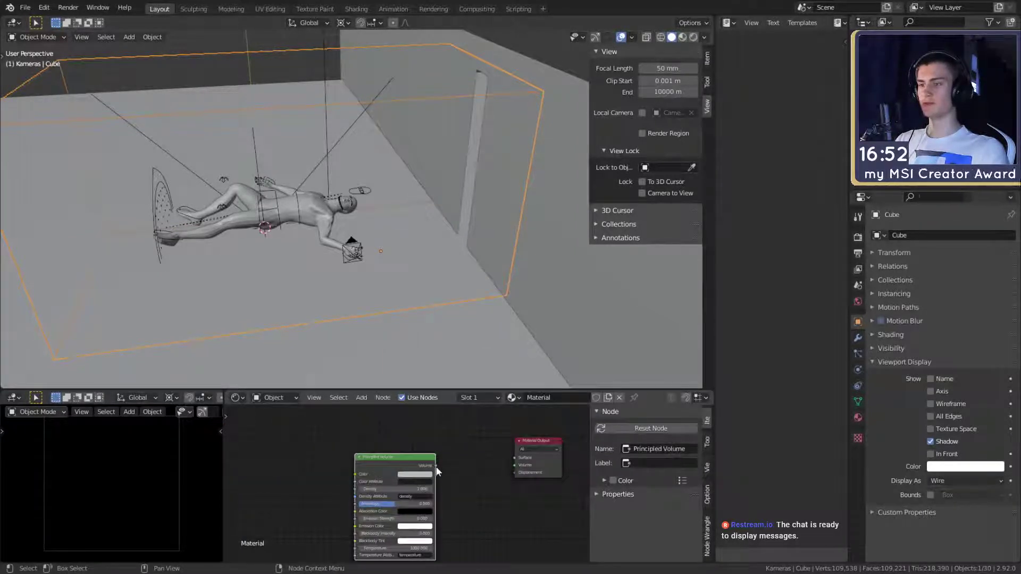
left_click_drag(436, 466, 515, 464)
scroll(488, 496, "up", 3)
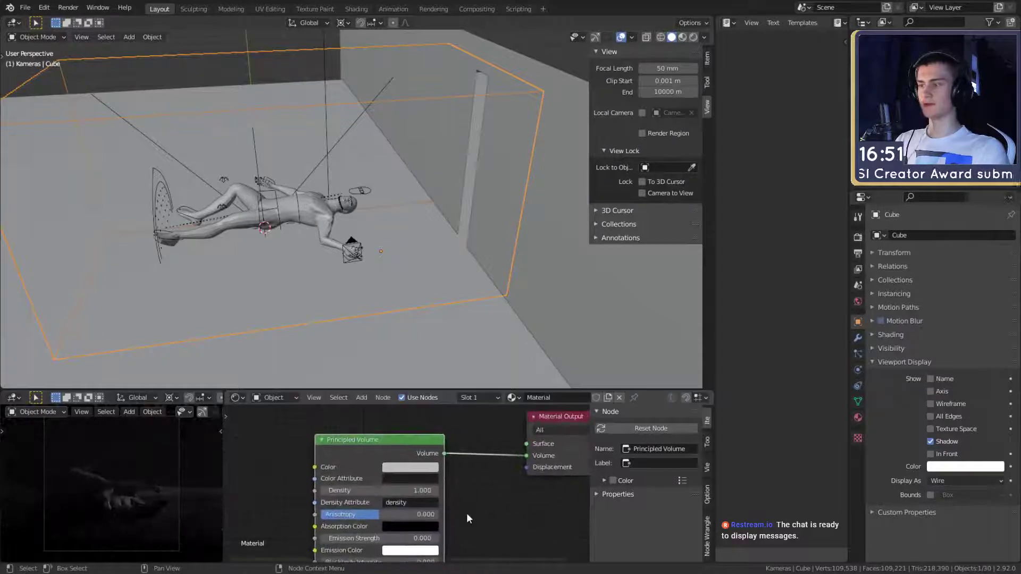
scroll(467, 512, "up", 2)
left_click(450, 445)
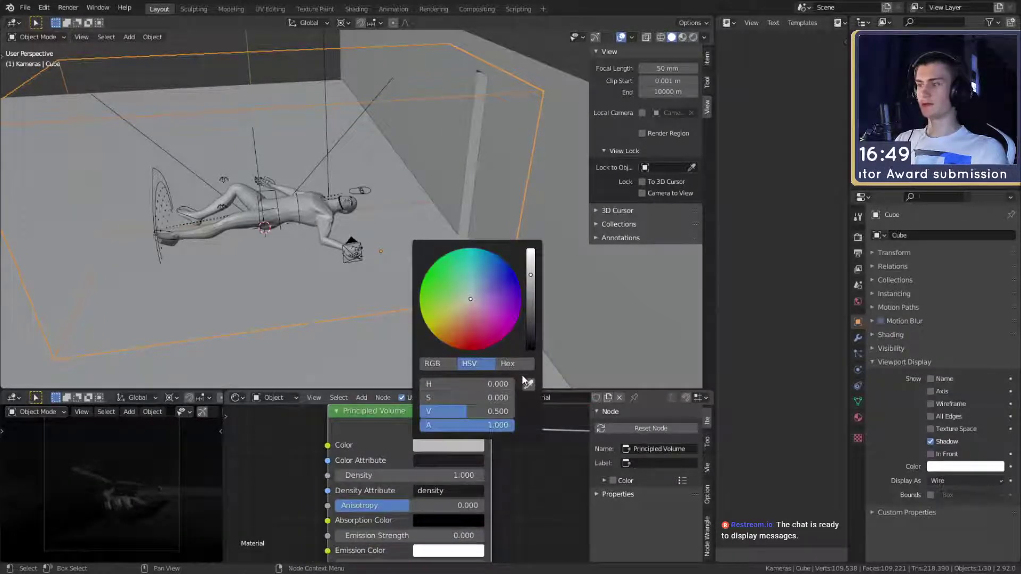
Raise the power of the point light behind the slit wall to 500 W and finally to 1000 W
middle_click_drag(429, 285, 515, 189)
left_click(514, 186)
left_click(857, 368)
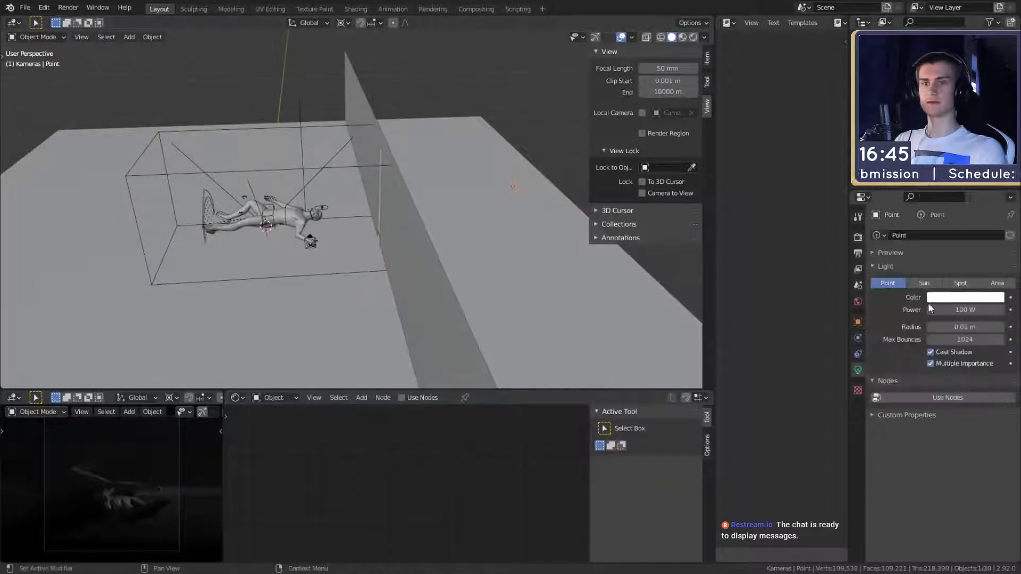
left_click(959, 311)
type("500")
key("Return")
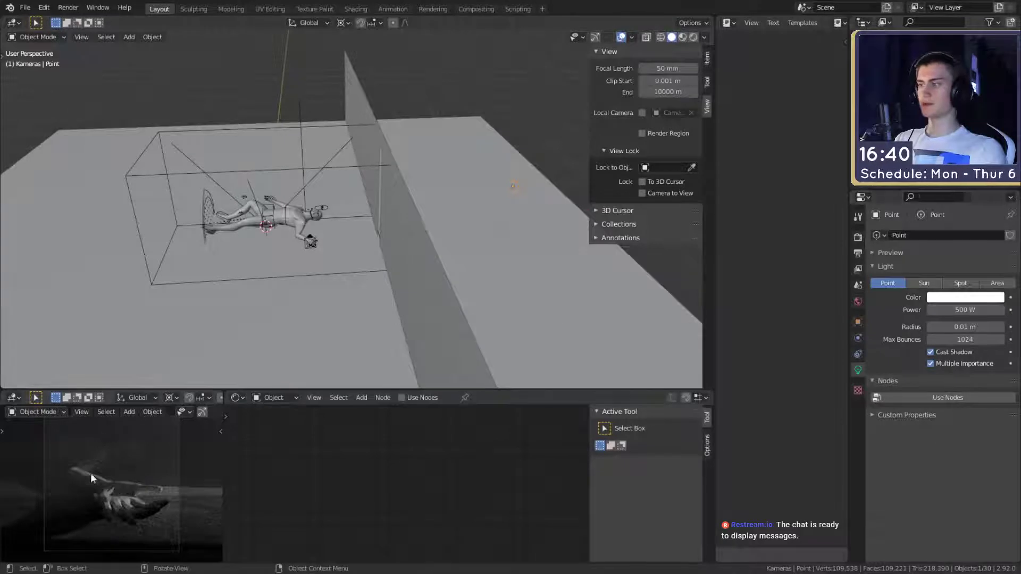
left_click(946, 310)
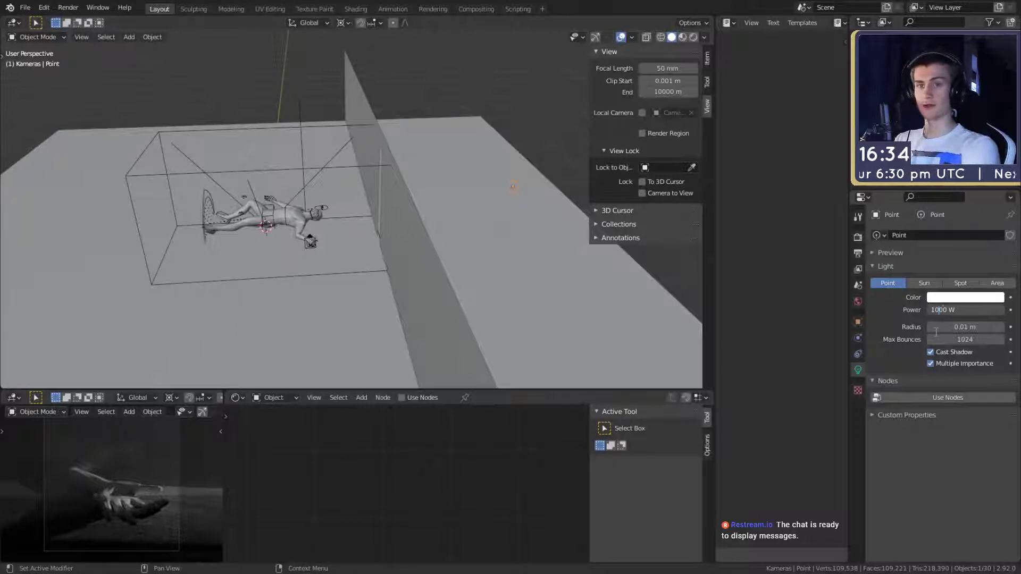
key("Return")
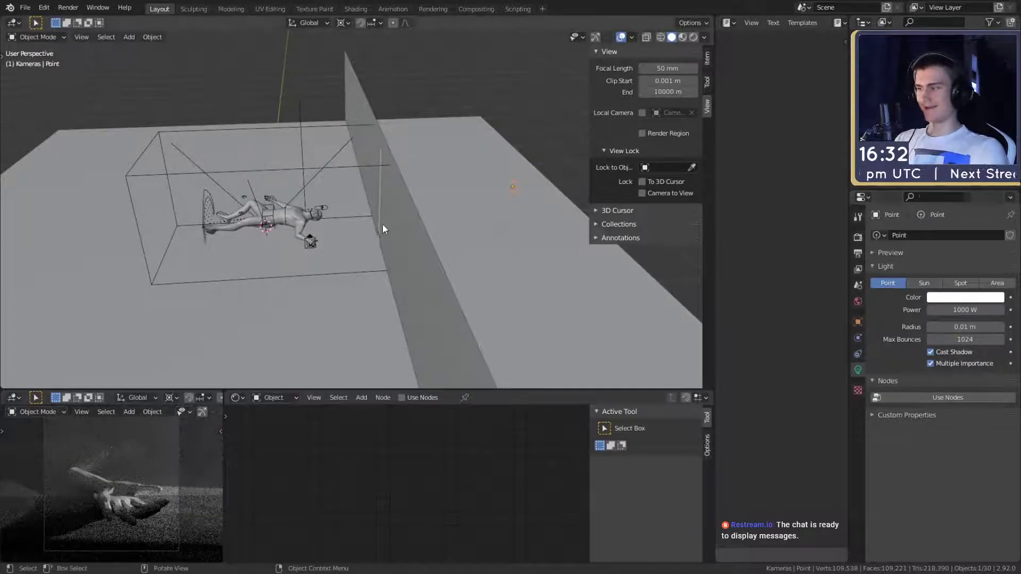
Examine the lit hand in the rendered camera preview and the extent of the volume cube around the figure
middle_click_drag(400, 251, 462, 273)
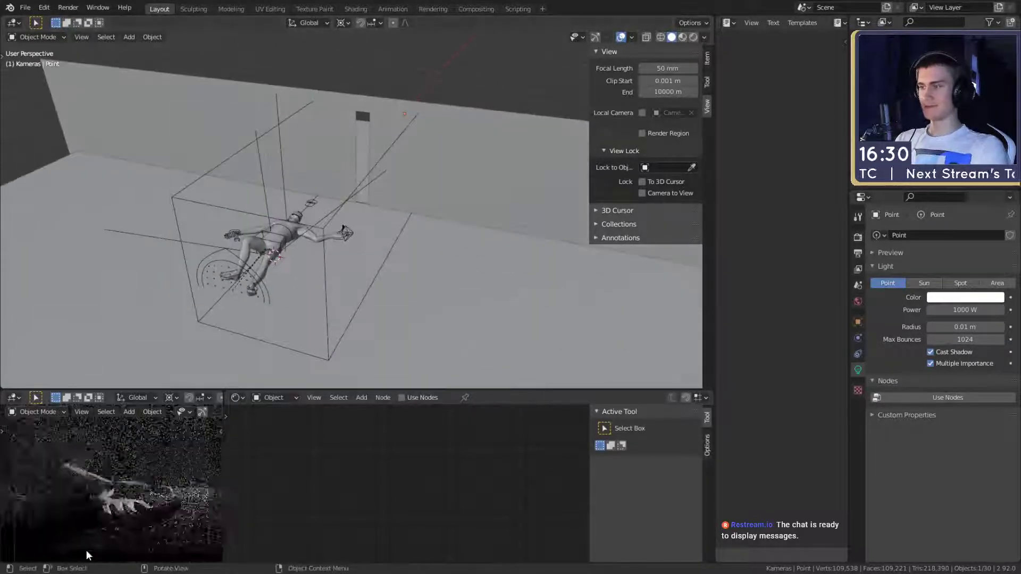
mouse_move(133, 490)
middle_mouse_down()
mouse_move(154, 496)
mouse_move(138, 482)
mouse_move(151, 493)
middle_mouse_up()
scroll(154, 497, "up", 2)
scroll(132, 494, "down", 4)
scroll(138, 482, "up", 3)
scroll(384, 274, "up", 3)
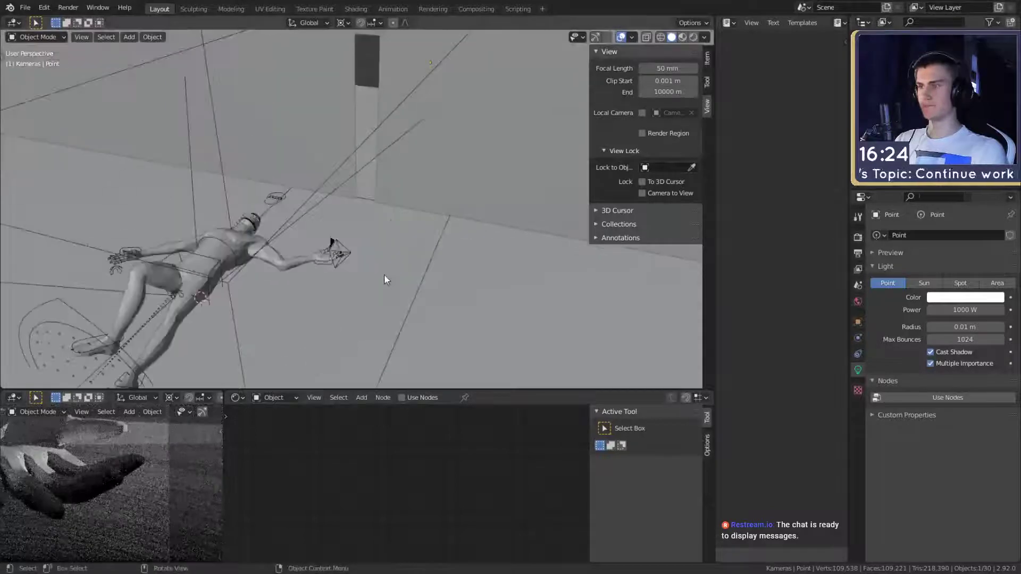
mouse_move(384, 274)
middle_mouse_down()
mouse_move(413, 244)
mouse_move(379, 258)
middle_mouse_up()
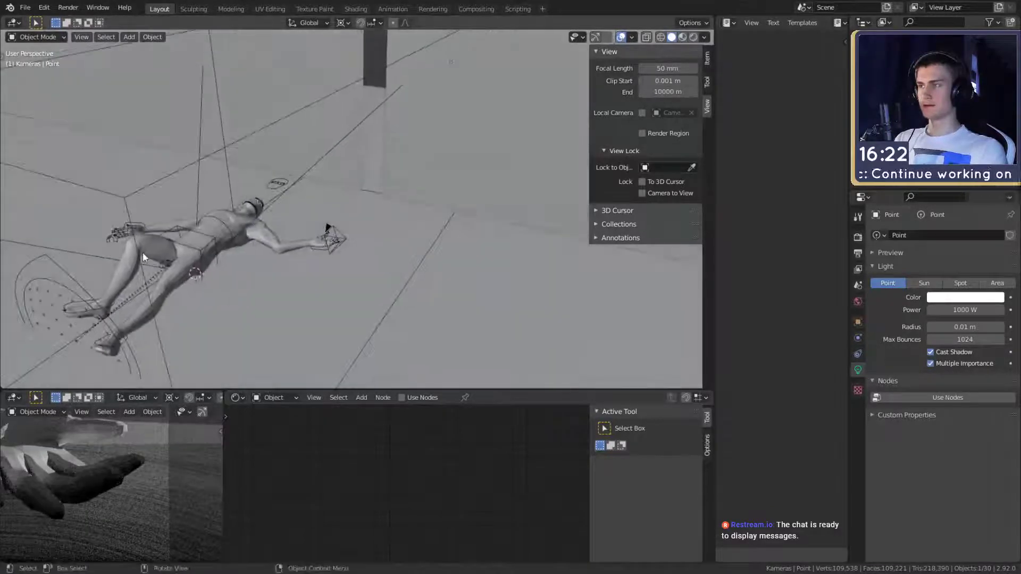
left_click(135, 242)
middle_click_drag(135, 242, 359, 259)
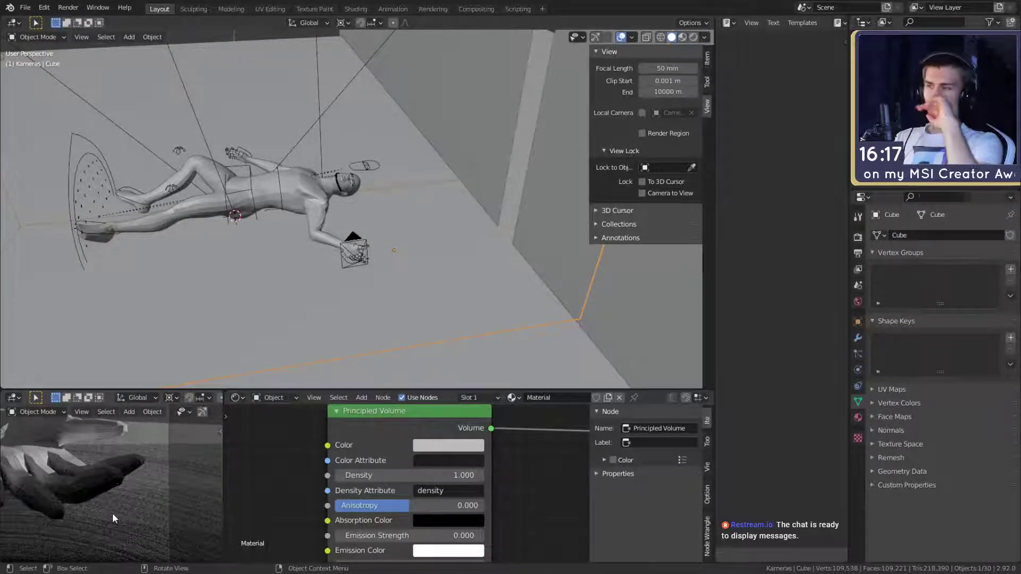
middle_click_drag(116, 522, 373, 229)
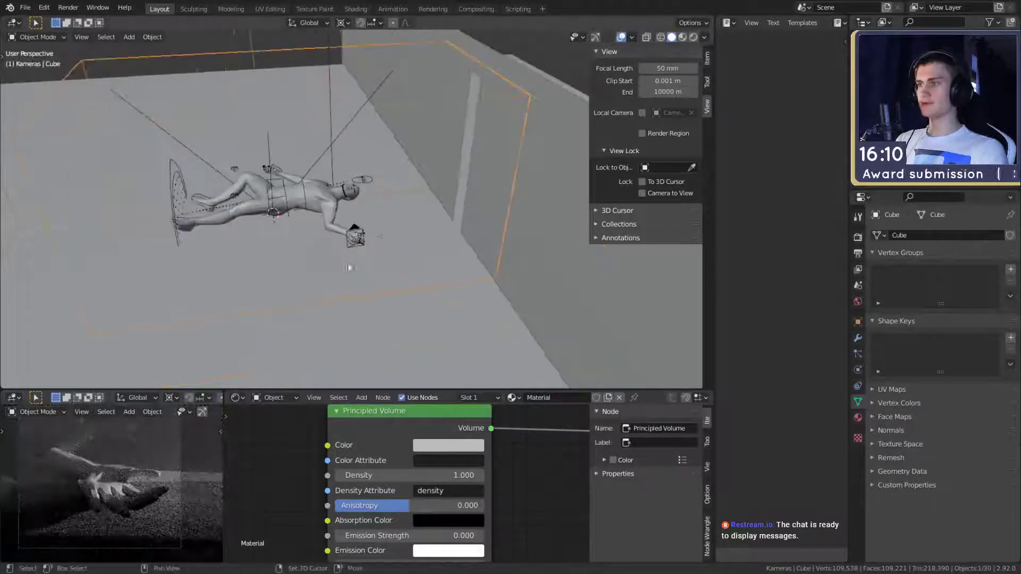
scroll(394, 219, "up", 6)
scroll(422, 247, "down", 5)
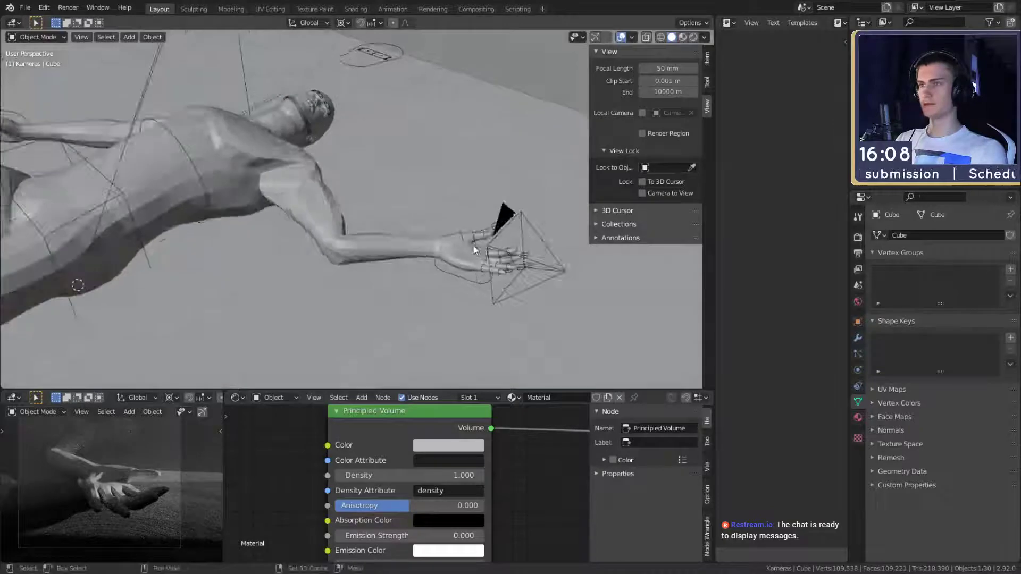
Scale down the DoF empty and move it horizontally, with Z locked, to the figure's outstretched hand near the camera
left_click(418, 208)
middle_click_drag(426, 244, 447, 234)
scroll(242, 169, "down", 4)
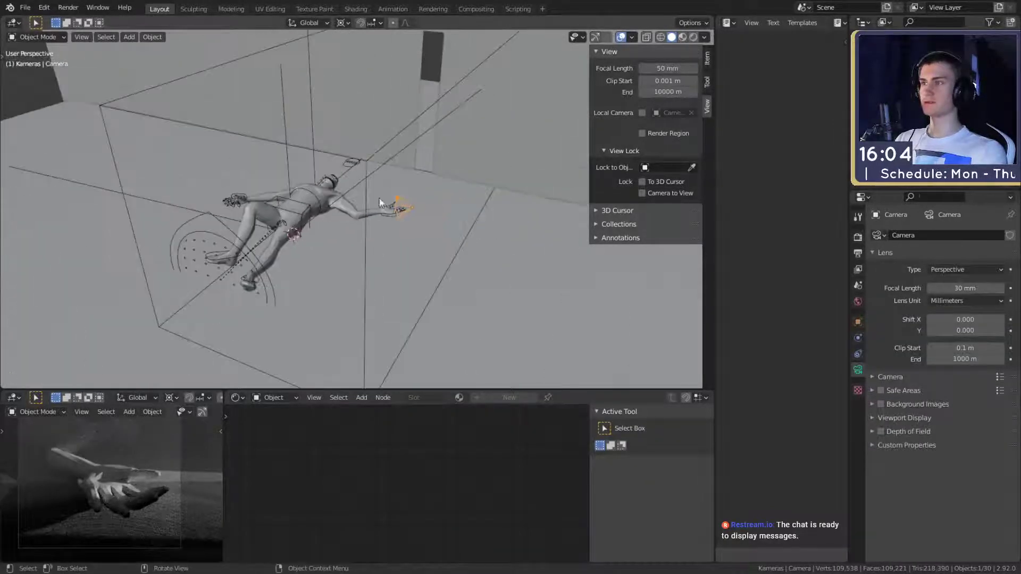
left_click(393, 161)
left_click(426, 177)
middle_click_drag(427, 178, 391, 248)
key("s")
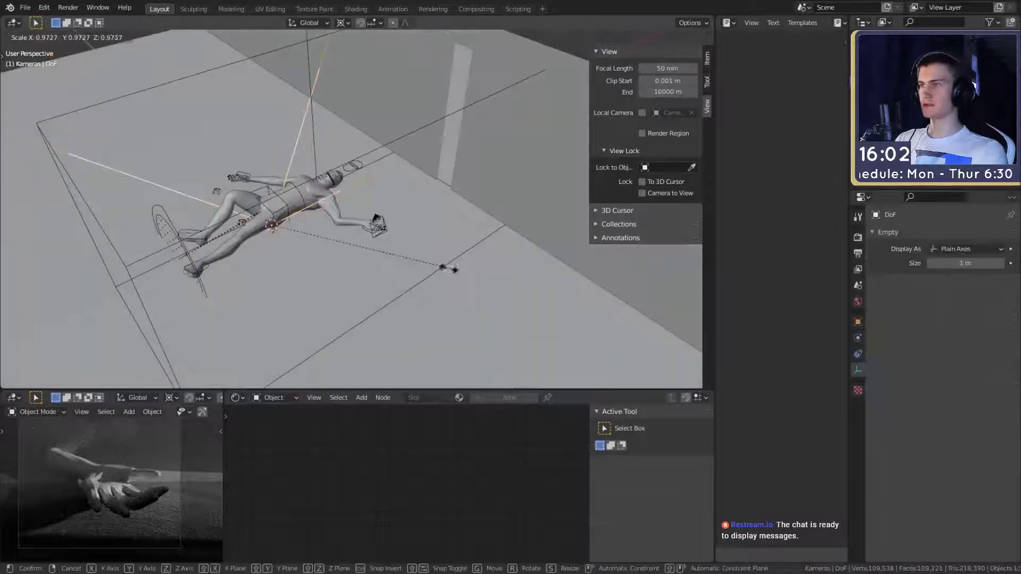
left_click(315, 245)
key("g")
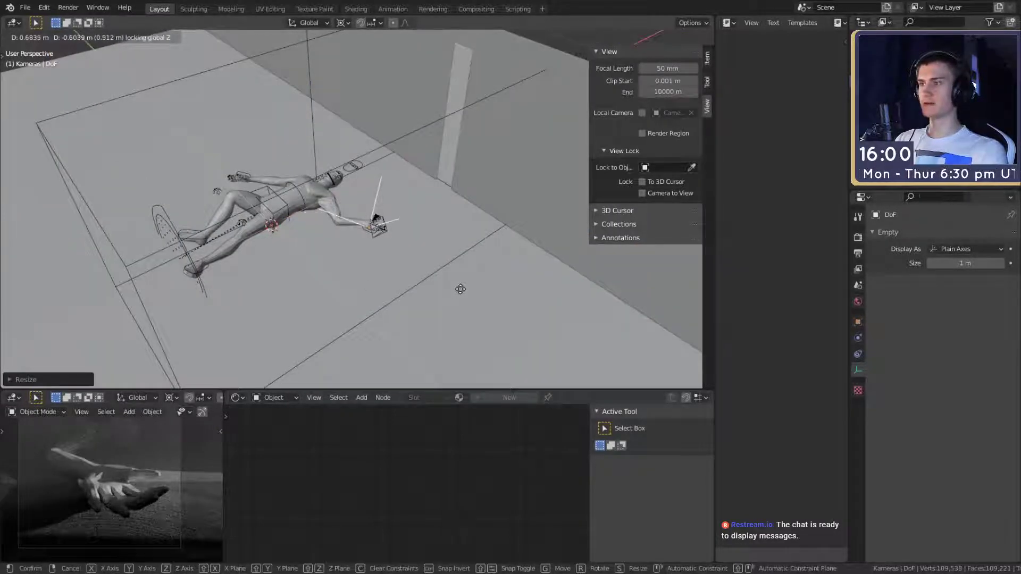
left_click(460, 289)
Fine-tune the DoF empty's horizontal position at the hand, keeping Z locked
scroll(446, 288, "up", 5)
mouse_move(446, 288)
middle_mouse_down()
mouse_move(442, 269)
mouse_move(381, 237)
mouse_move(420, 255)
mouse_move(413, 247)
mouse_move(462, 291)
middle_mouse_up()
scroll(414, 247, "up", 2)
key("g")
key("z")
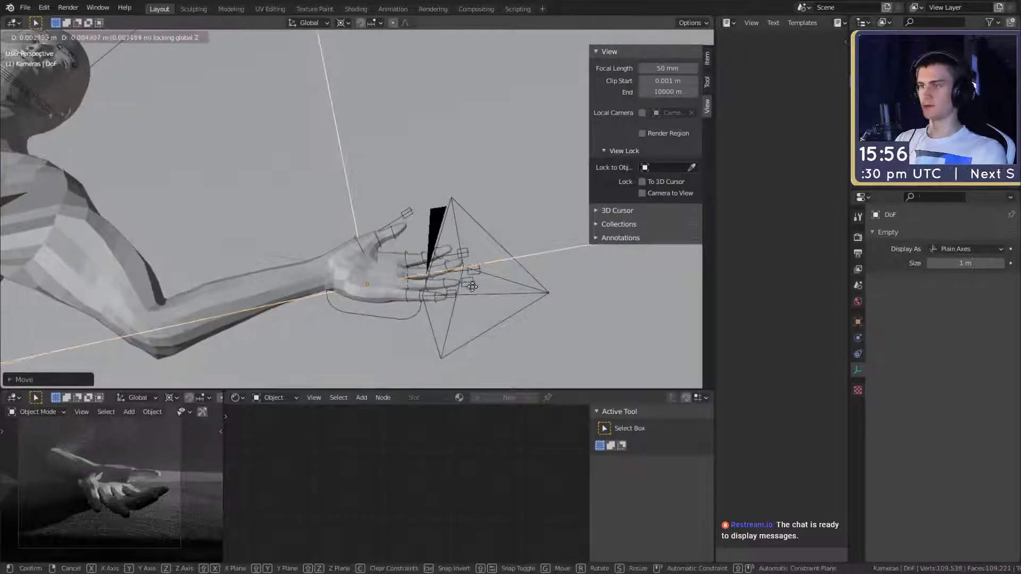
left_click(472, 287)
Switch the main viewport to rendered shading with the lit hand and slit in view
scroll(460, 292, "down", 6)
key("z")
left_click(423, 206)
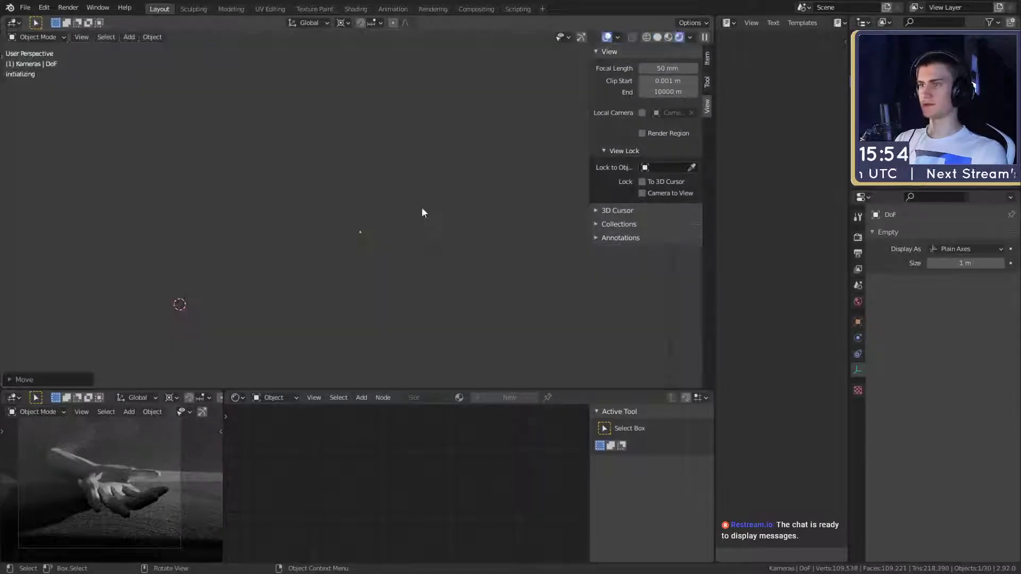
mouse_move(423, 206)
middle_mouse_down()
mouse_move(438, 276)
mouse_move(431, 246)
mouse_move(462, 240)
mouse_move(456, 226)
middle_mouse_up()
Shift the vertical edge beside the slit in the wall plane slightly along global Y in Edit Mode
left_click(444, 85)
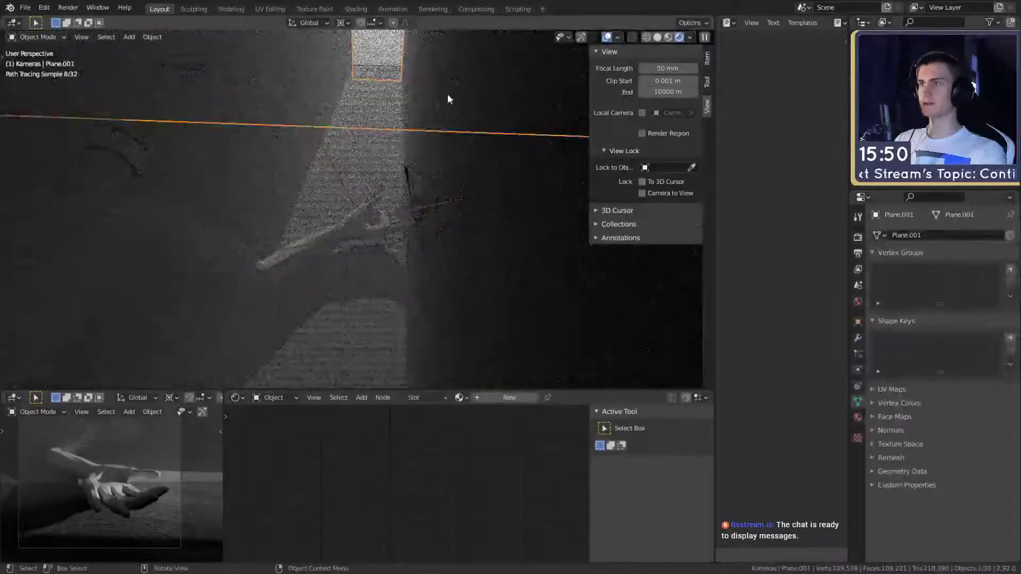
key("Tab")
left_click(464, 61)
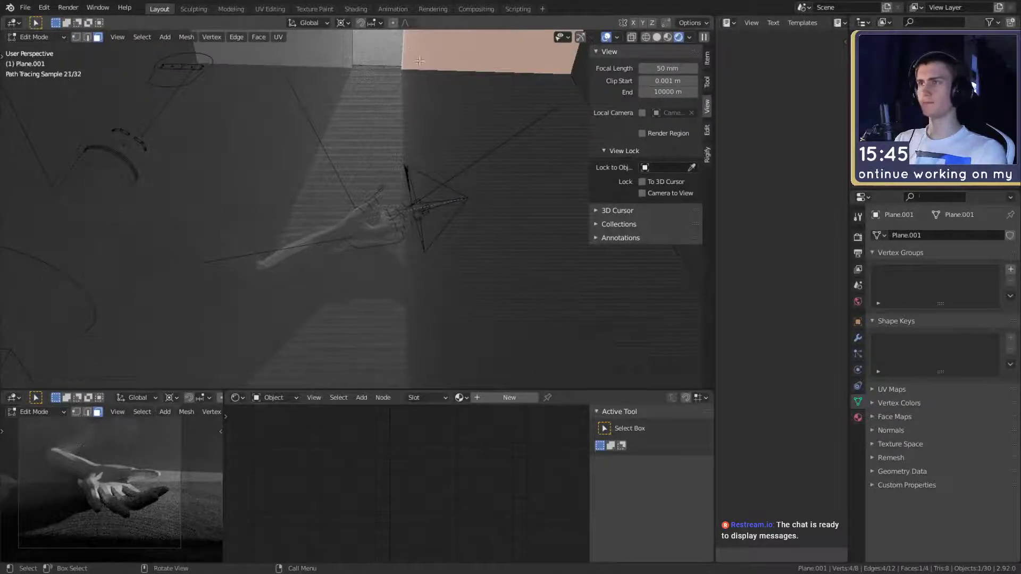
key("g")
key("x")
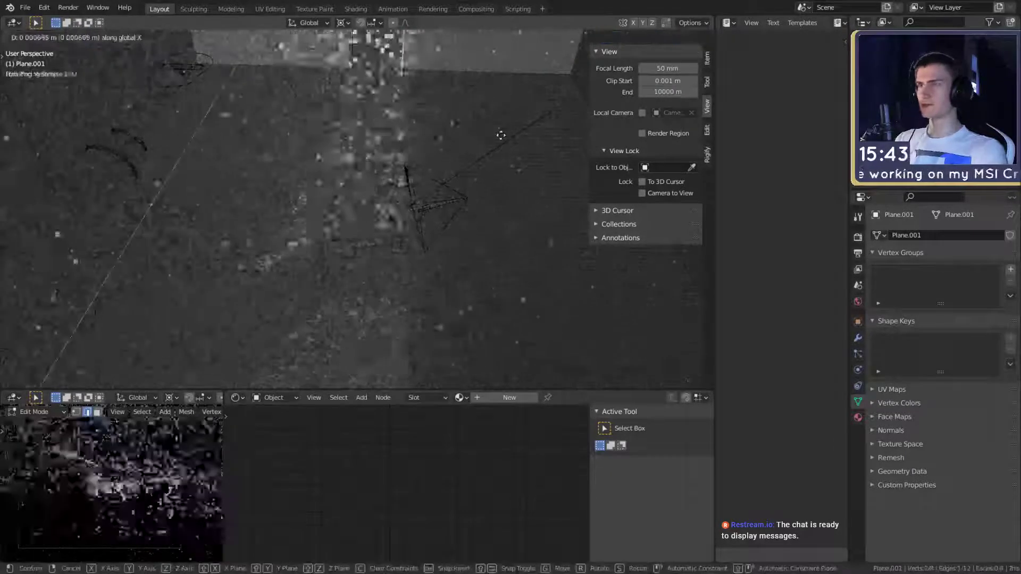
key("y")
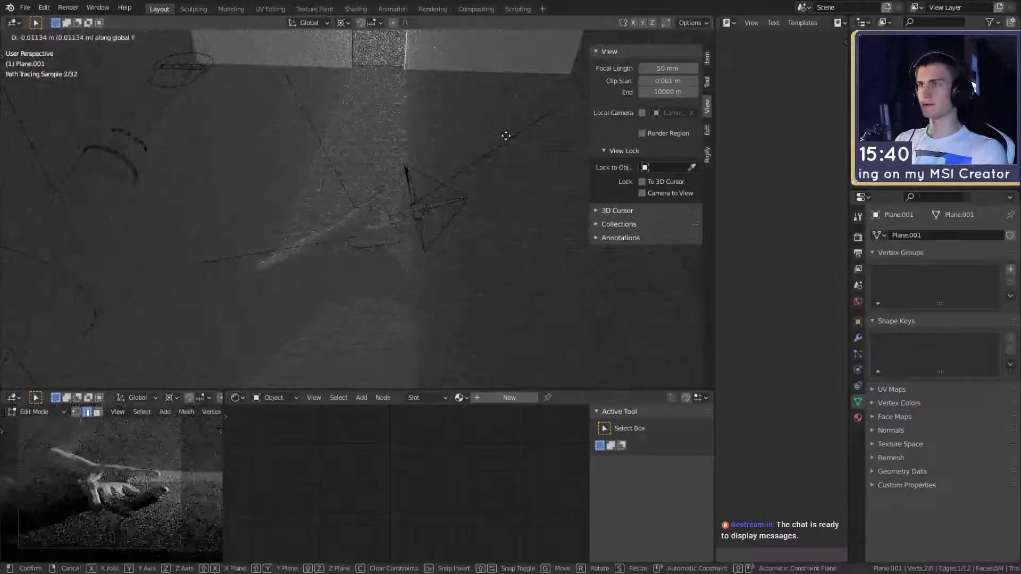
left_click(461, 187)
key("Tab")
Move the point light behind the slit wall about 0.048 m along global Y
middle_click_drag(461, 187, 437, 181)
left_click(486, 140)
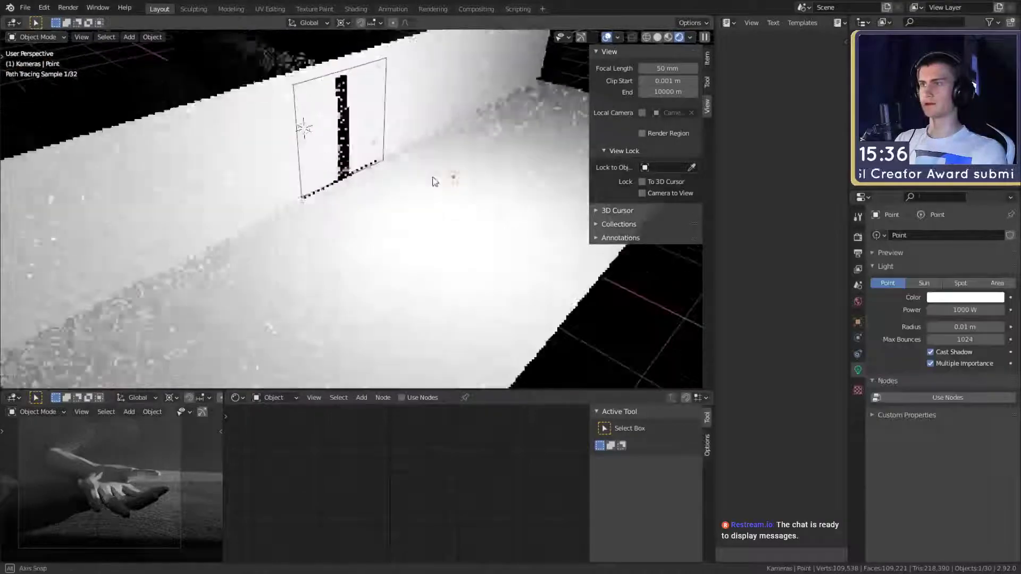
middle_click_drag(516, 182, 483, 233)
key("g")
key("x")
key("y")
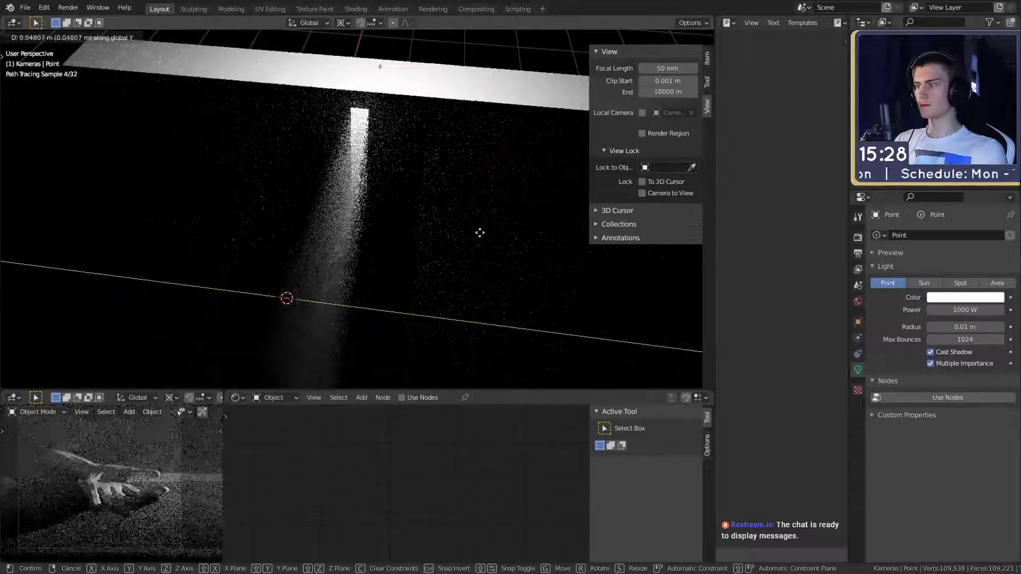
left_click(480, 232)
Adjust the point light's position along global X while checking the light on the hand
scroll(382, 280, "up", 6)
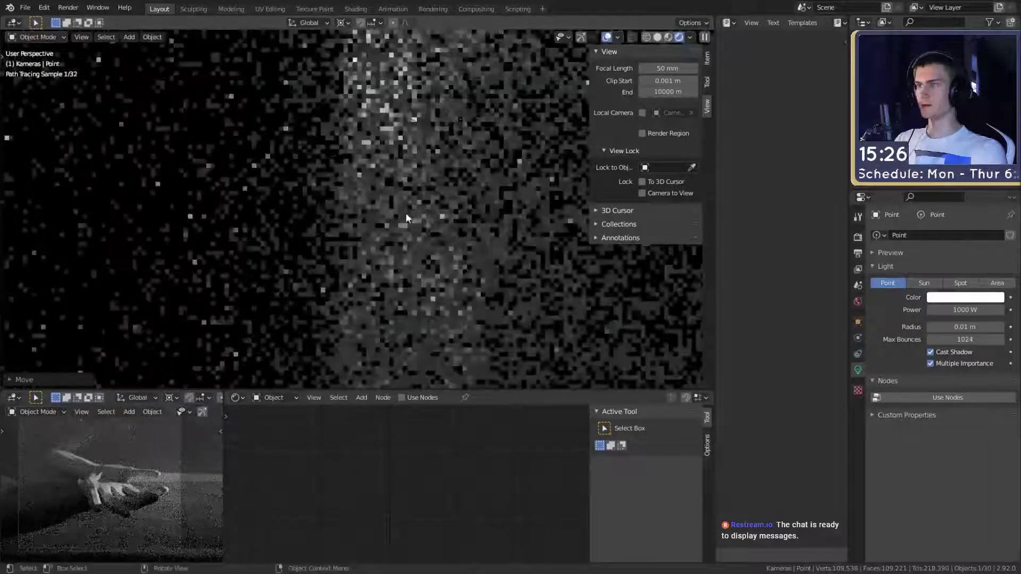
middle_click_drag(466, 195, 453, 225)
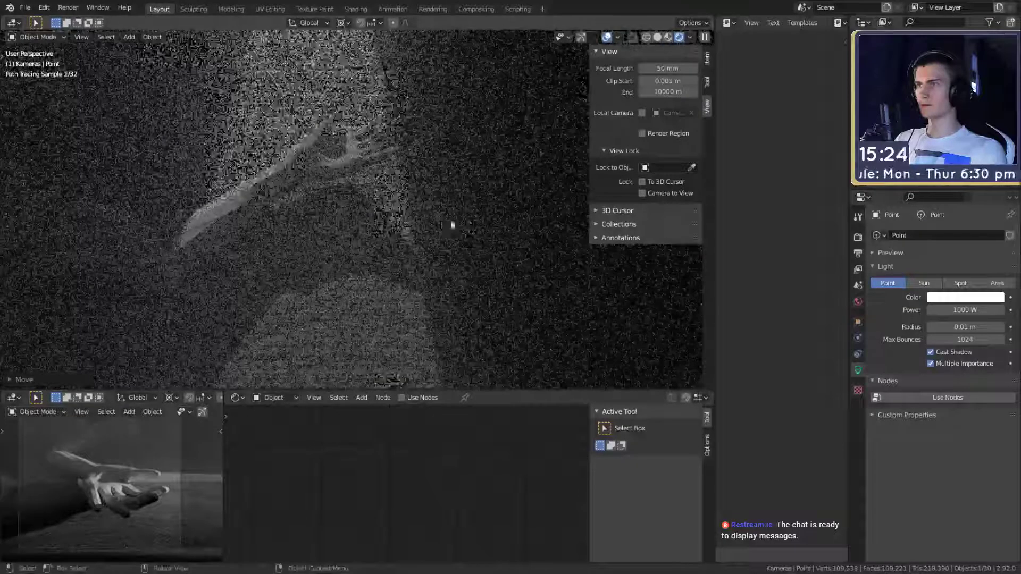
key("shift+grave")
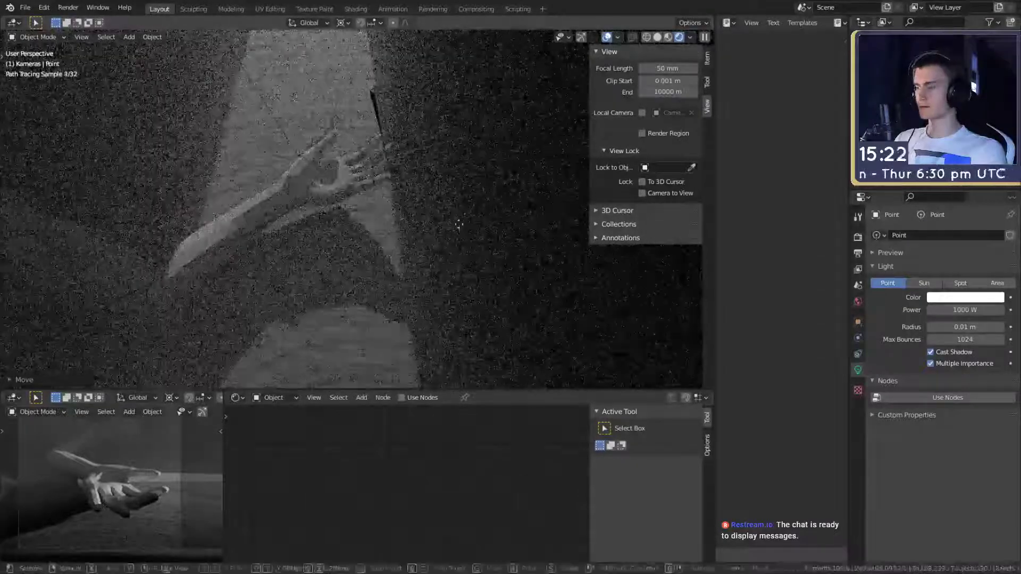
key("g")
key("x")
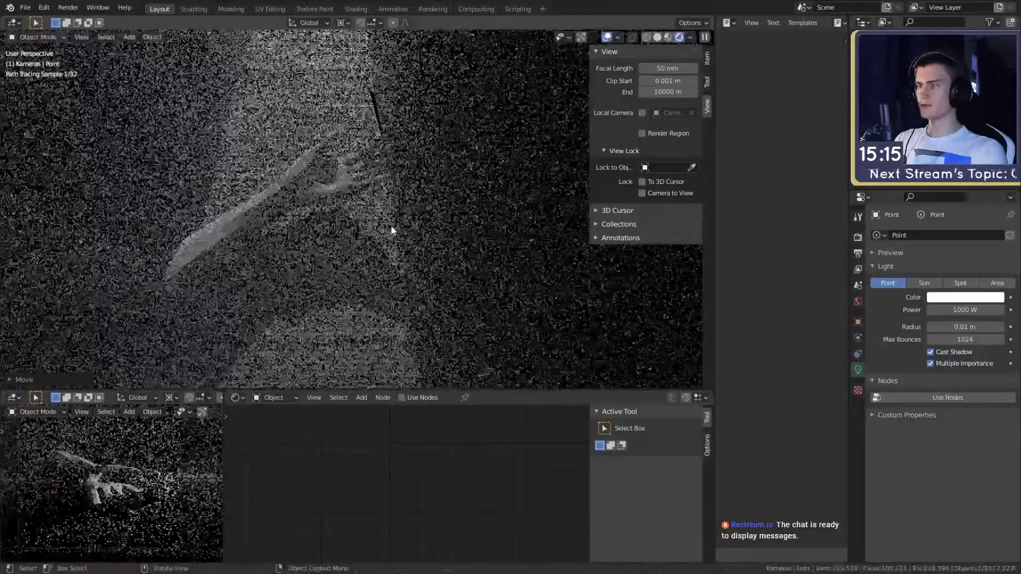
left_click(391, 226)
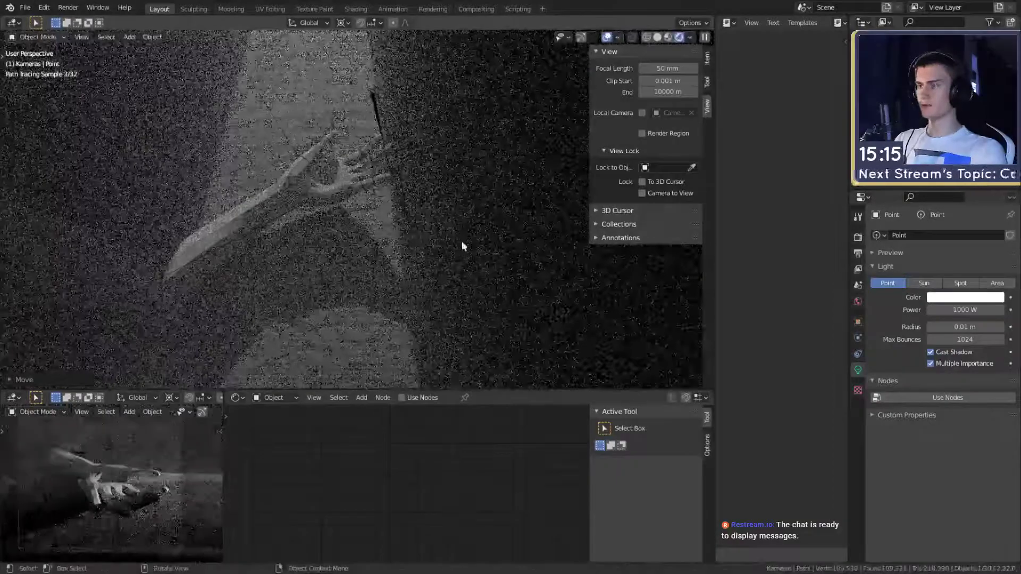
Move the point light behind the slit wall about 0.11 m along global Y and check the light on the hand
middle_click_drag(338, 228, 468, 256)
key("g")
key("y")
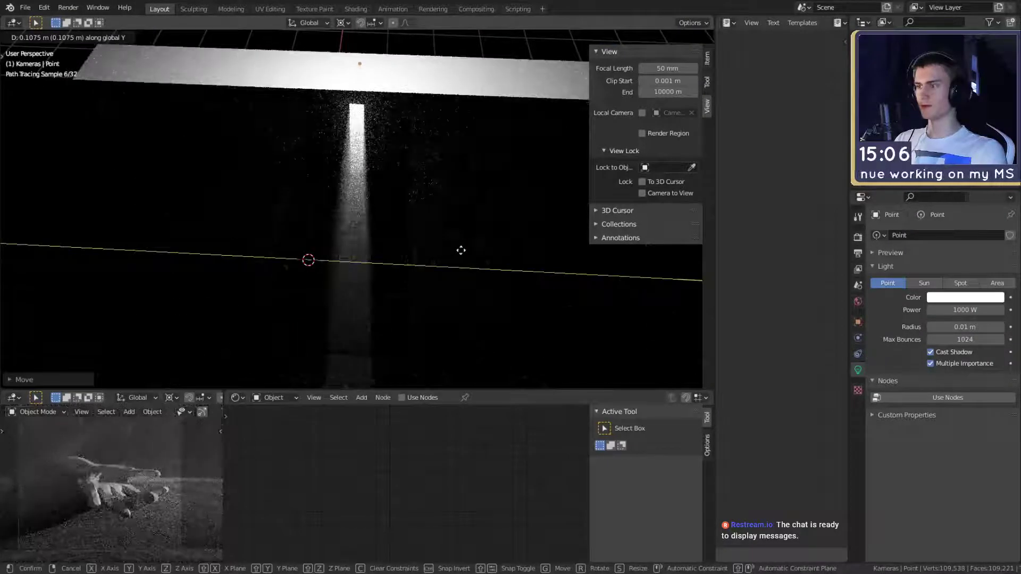
left_click(461, 250)
scroll(387, 264, "up", 6)
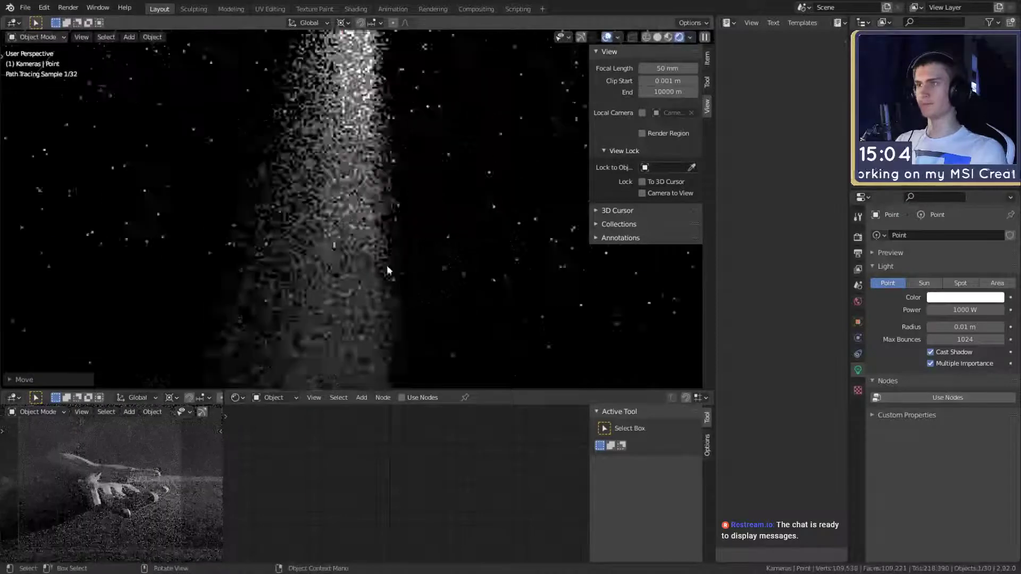
Switch the main viewport to solid shading and frame the outstretched hand with the camera in front of it
key("z")
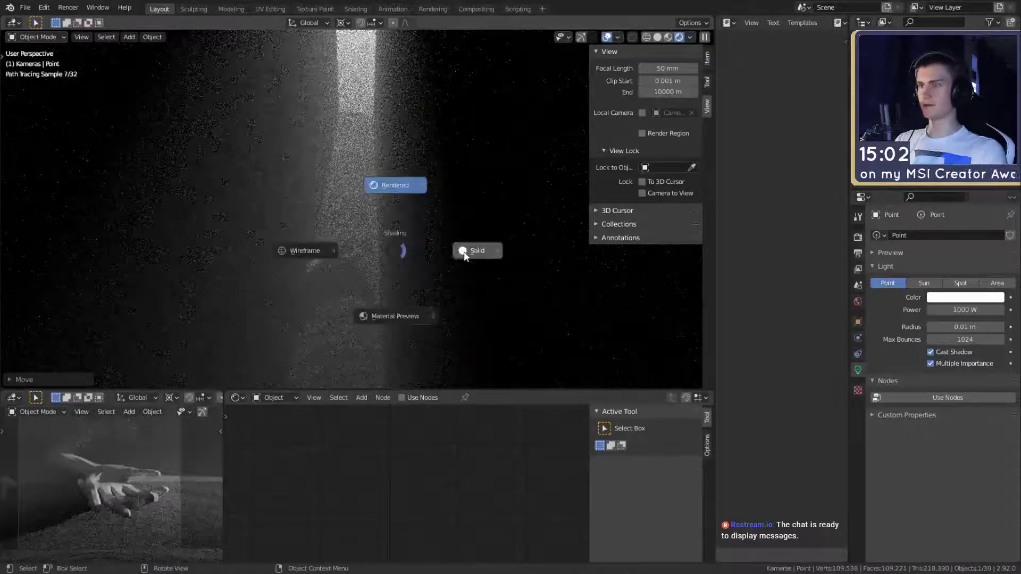
left_click(463, 256)
mouse_move(460, 263)
middle_mouse_down()
mouse_move(280, 169)
mouse_move(400, 200)
mouse_move(420, 276)
mouse_move(392, 247)
mouse_move(394, 212)
mouse_move(423, 215)
middle_mouse_up()
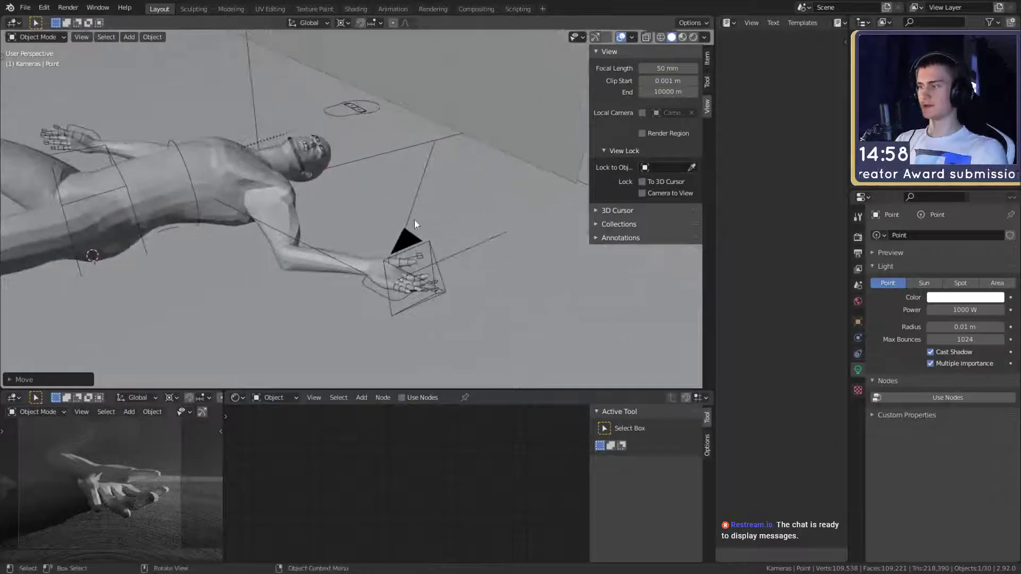
middle_click_drag(371, 247, 441, 244)
left_click(409, 178)
scroll(464, 226, "up", 4)
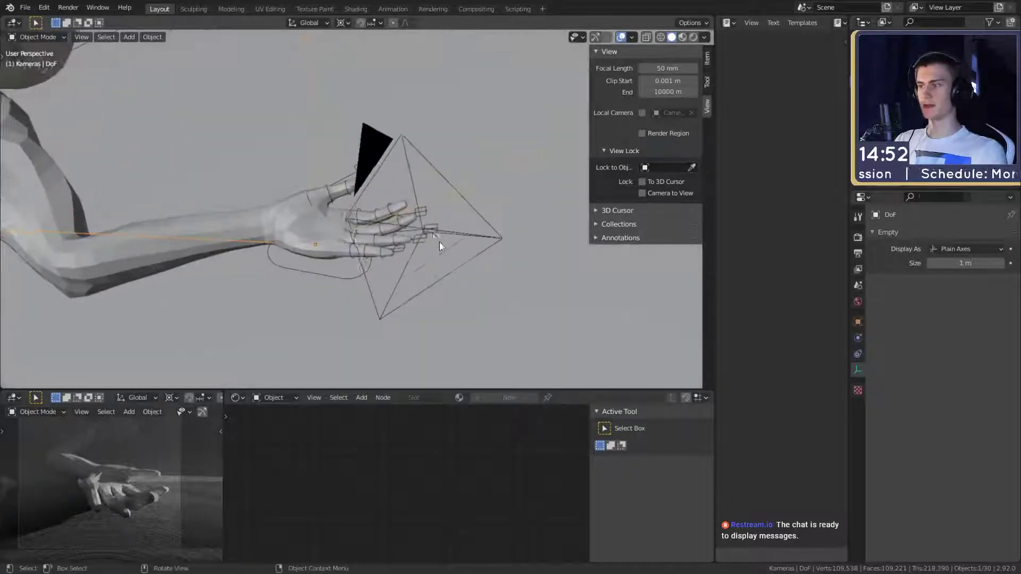
scroll(440, 242, "up", 1)
left_click(325, 258)
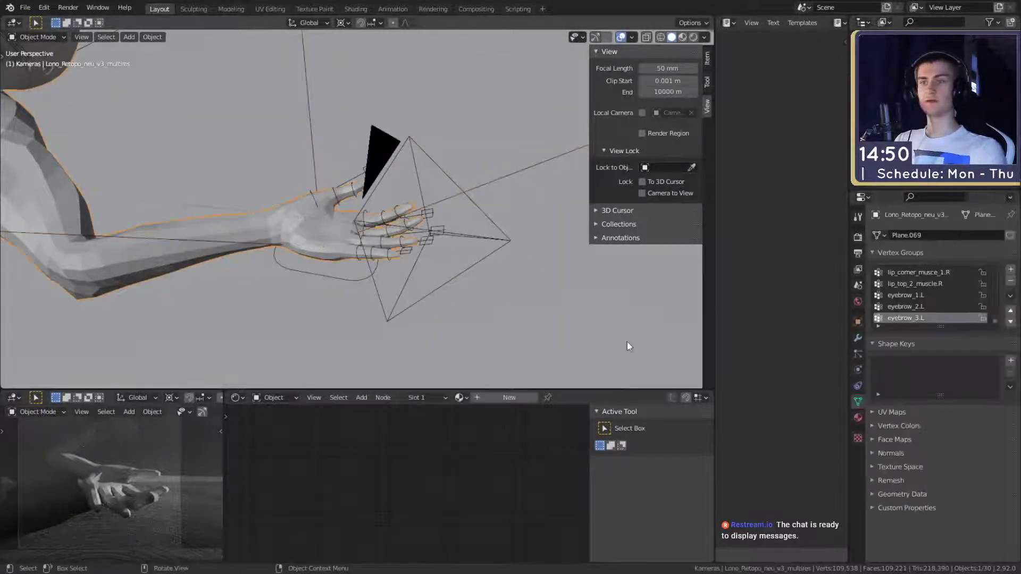
Enable Depth of Field on the camera in front of the hand
left_click(368, 150)
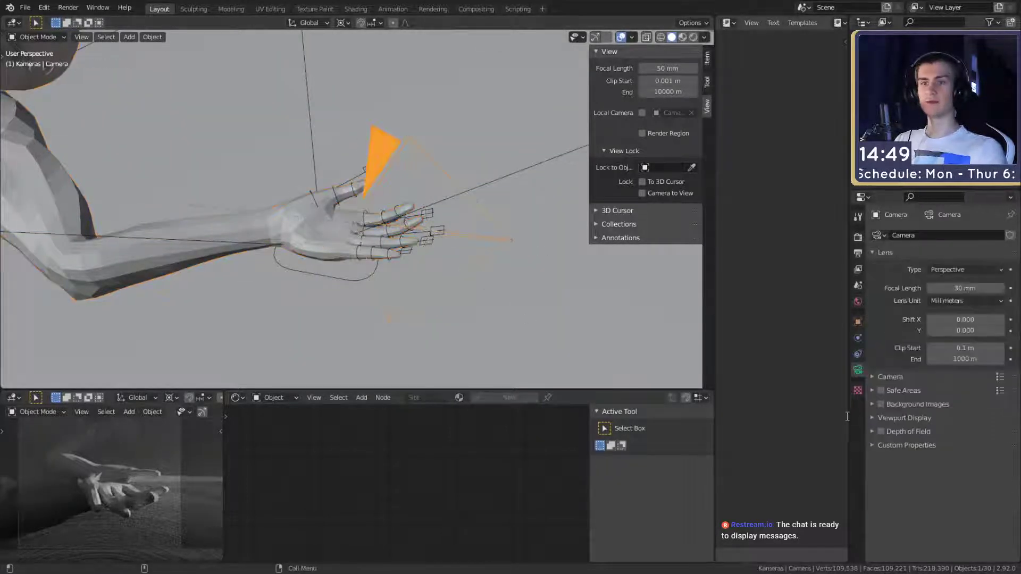
left_click(878, 431)
left_click(876, 431)
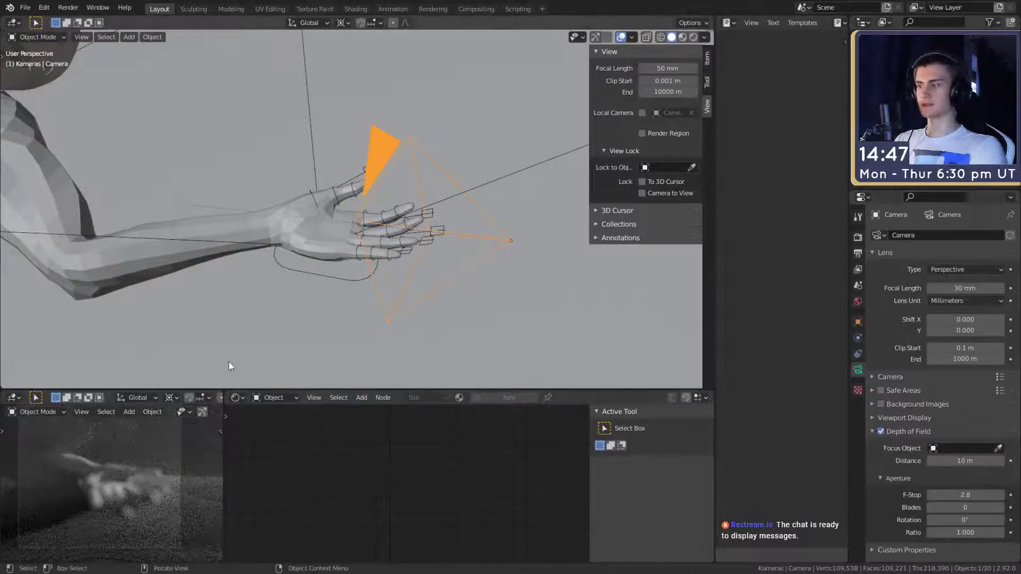
Set the camera's depth of field Focus Object to the DoF empty
scroll(343, 192, "down", 8)
left_click(358, 185)
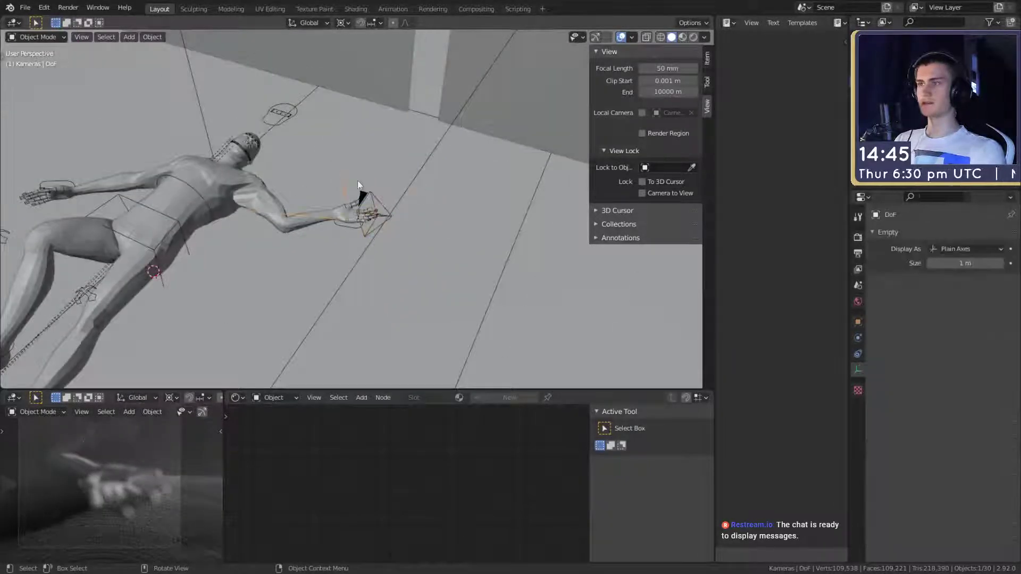
left_click(361, 200)
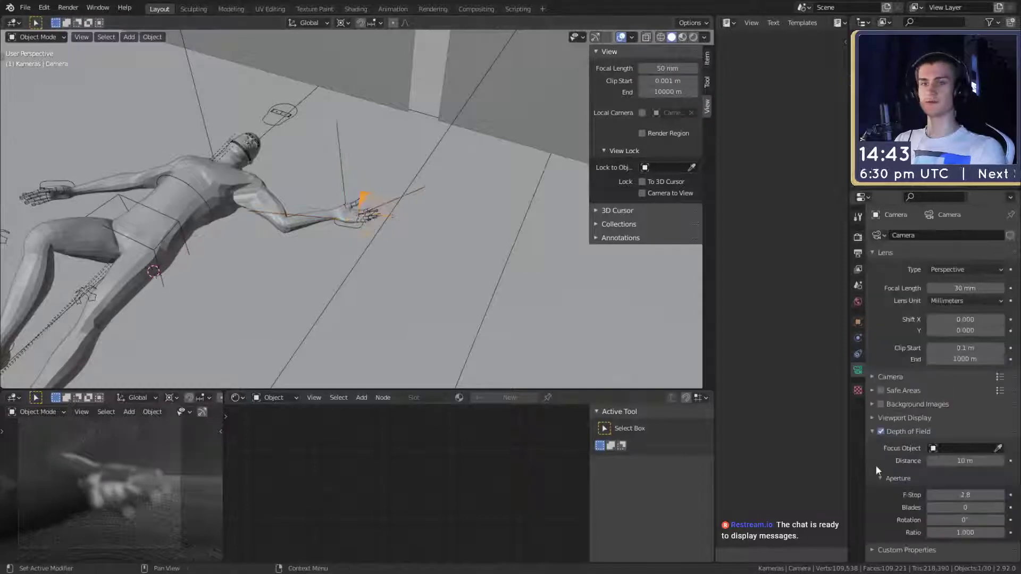
left_click(924, 448)
scroll(928, 376, "down", 5)
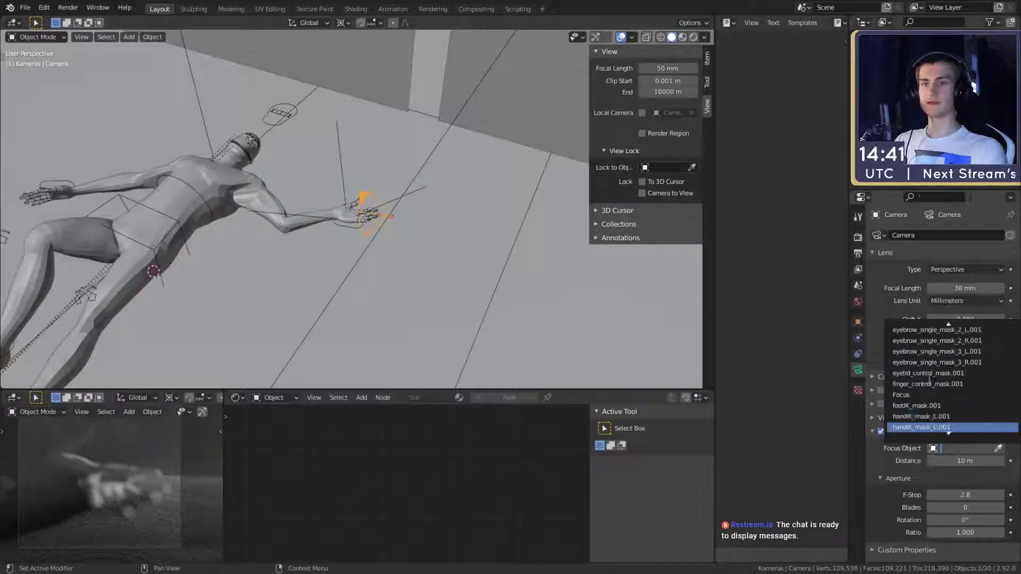
scroll(921, 388, "down", 11)
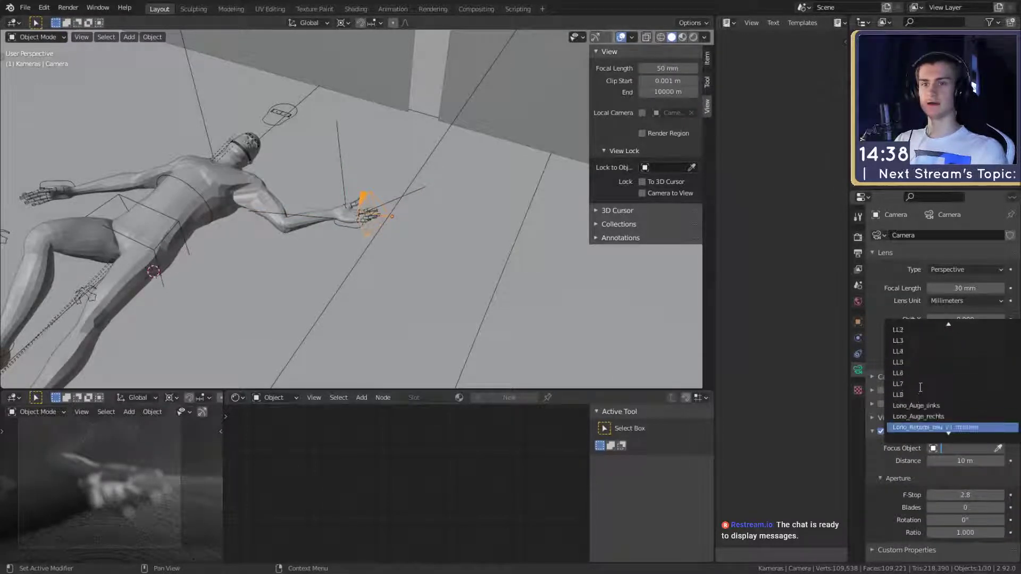
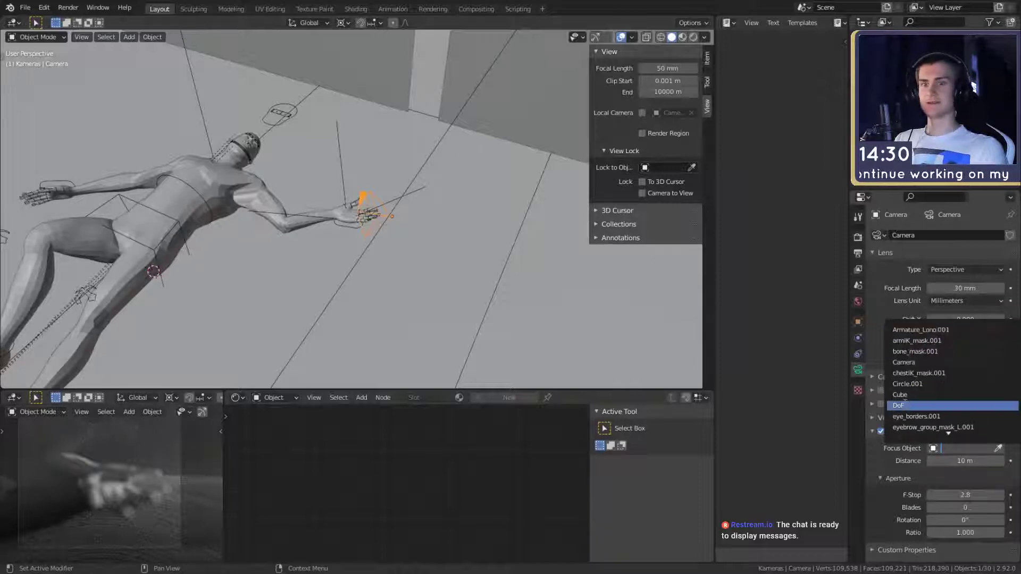
left_click(898, 404)
Nudge the DoF empty beside the palm horizontally with global Z locked
scroll(428, 245, "up", 3)
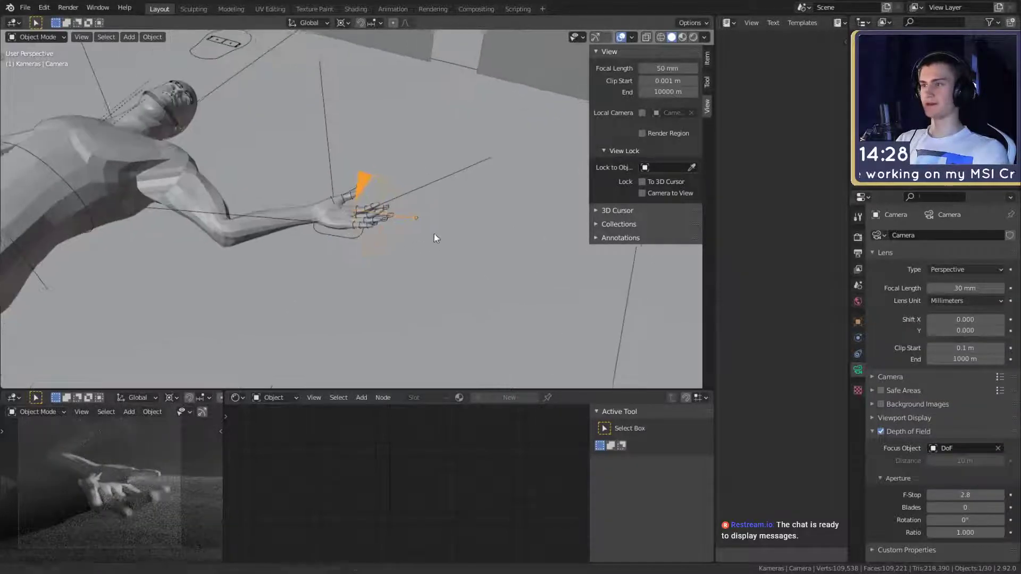
scroll(495, 233, "up", 4)
mouse_move(434, 234)
middle_mouse_down()
mouse_move(495, 232)
mouse_move(420, 232)
middle_mouse_up()
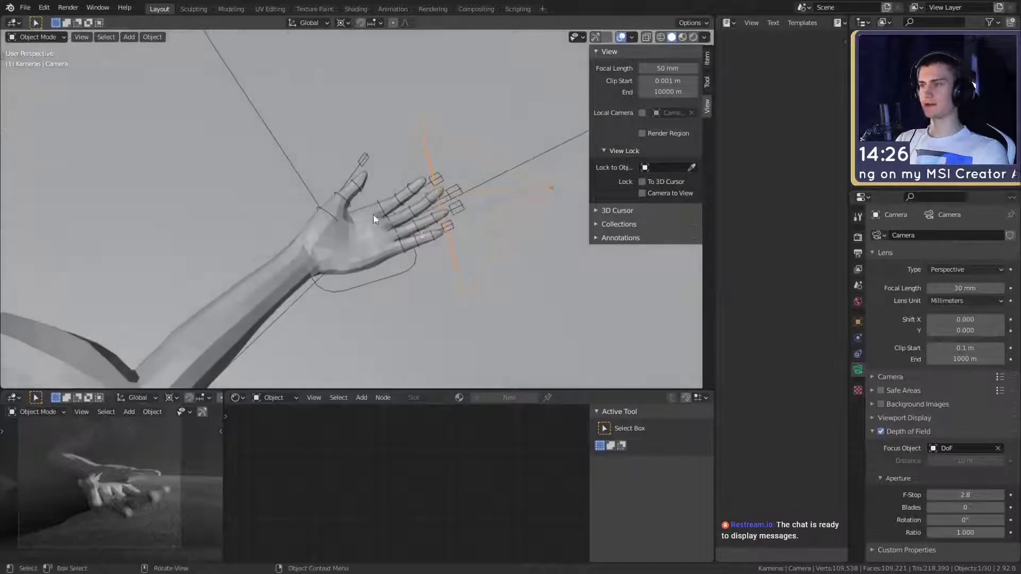
left_click(435, 234)
key("g")
key("z")
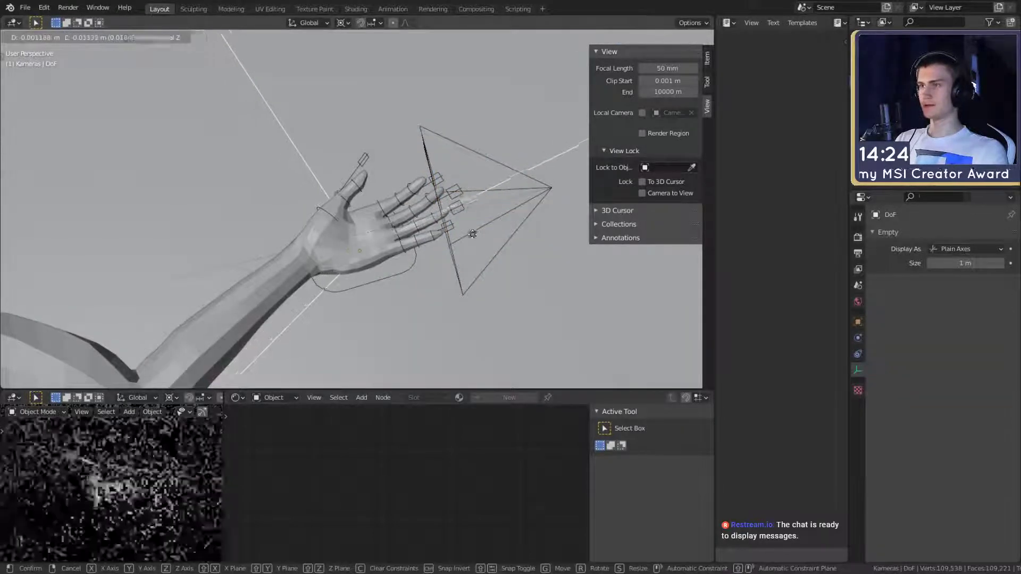
left_click(535, 220)
Try F-Stop values of 5.0 and 8.0 for the camera's depth of field
left_click(438, 176)
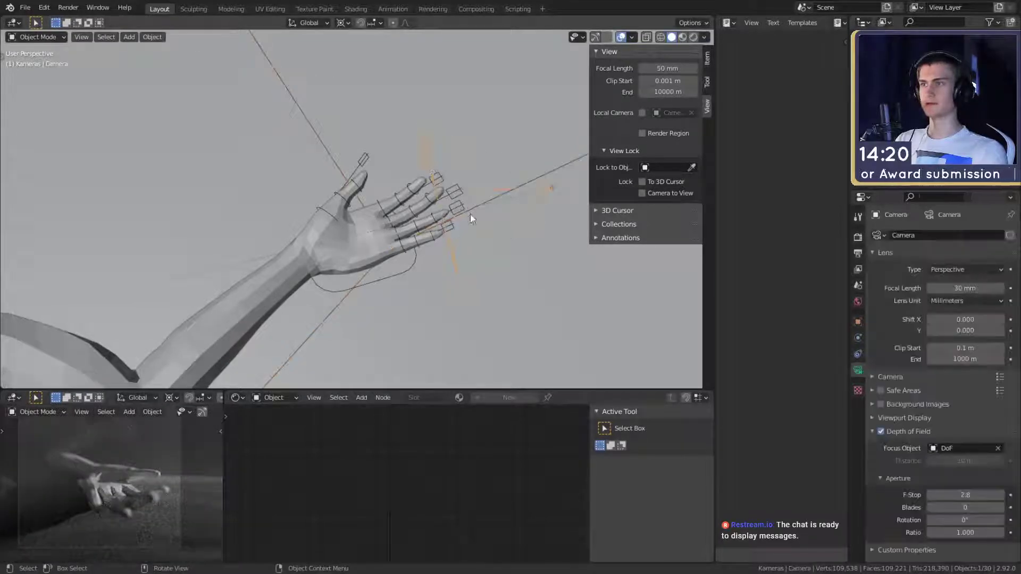
middle_click_drag(471, 215, 494, 220)
left_click(961, 490)
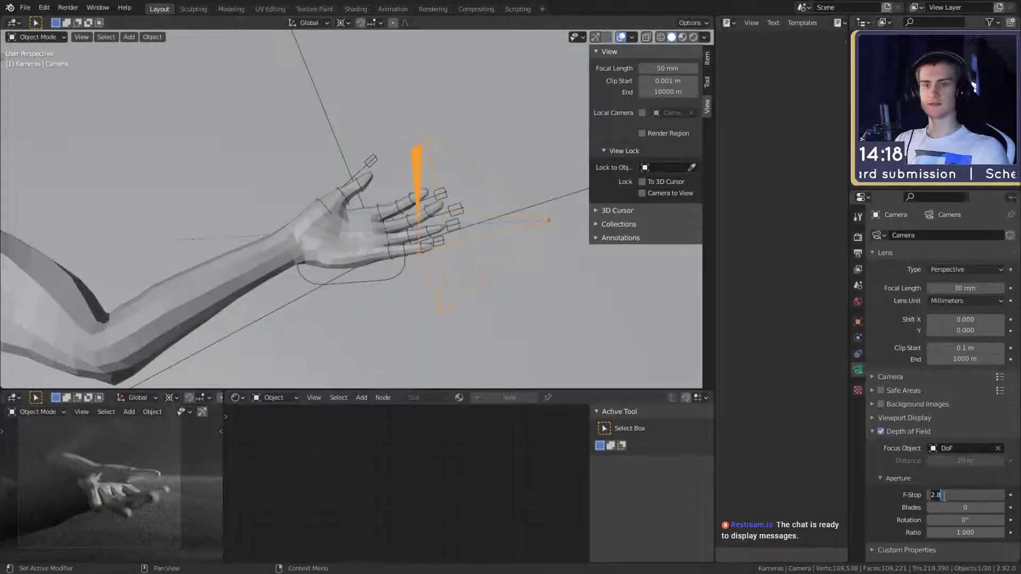
key("Return")
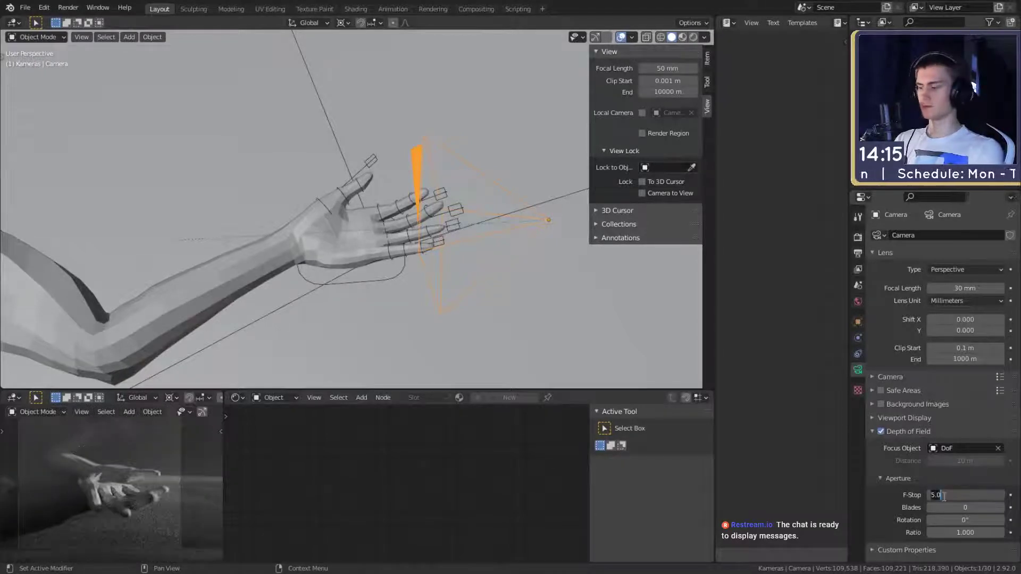
type("8")
key("Return")
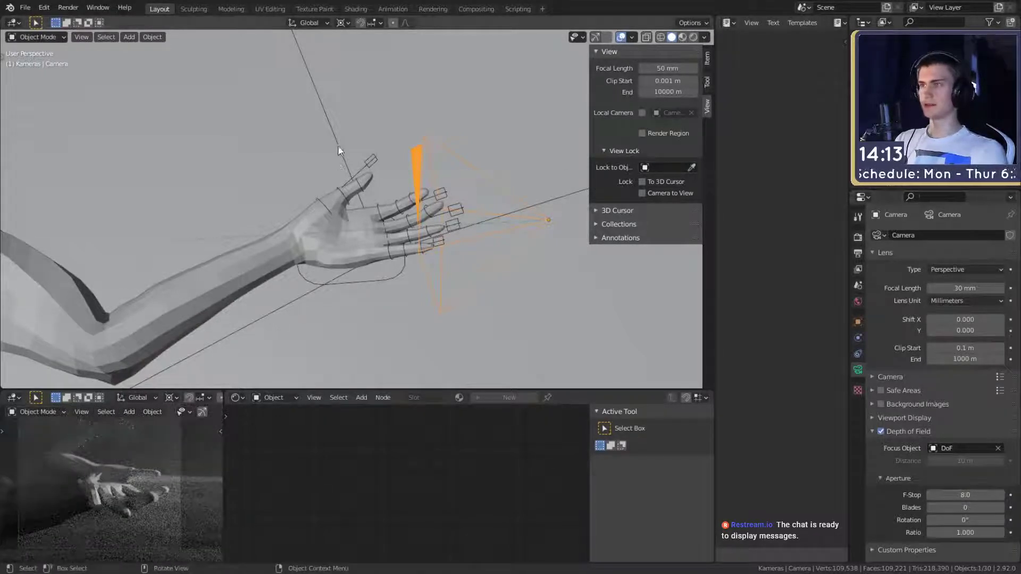
Move the DoF empty about 0.074 m toward the fingers with global Z locked
left_click(339, 151)
scroll(353, 160, "down", 6)
key("g")
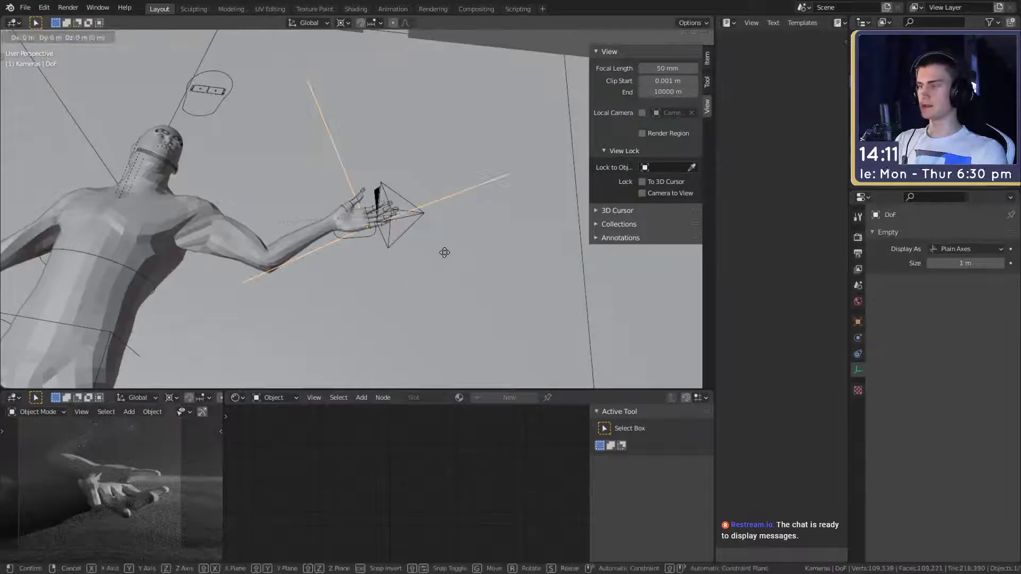
key("shift+z")
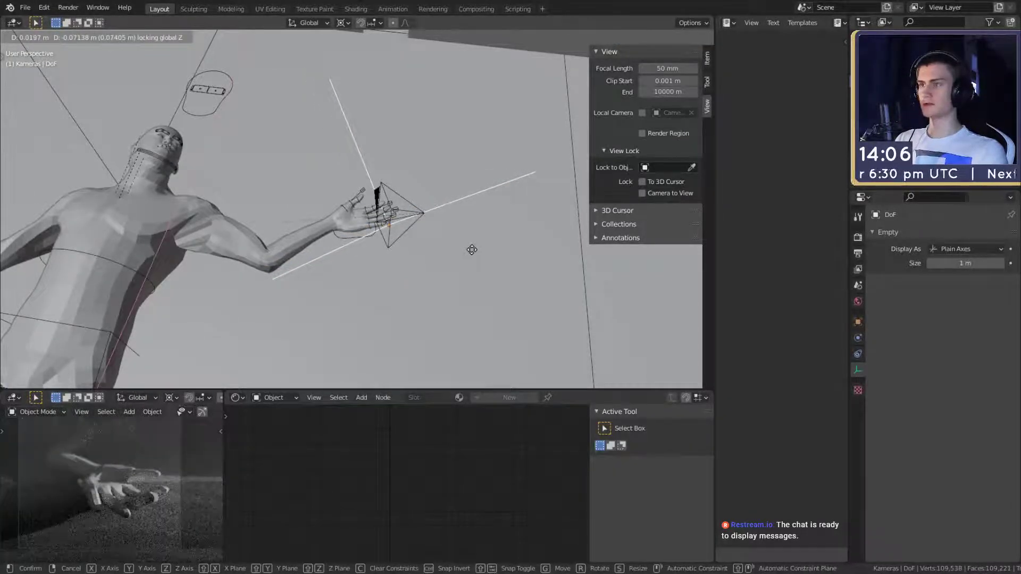
left_click(471, 249)
Reposition the DoF empty freely onto the fingertips of the outstretched hand
scroll(471, 241, "up", 3)
middle_click_drag(471, 240, 426, 238)
scroll(397, 233, "up", 4)
key("g")
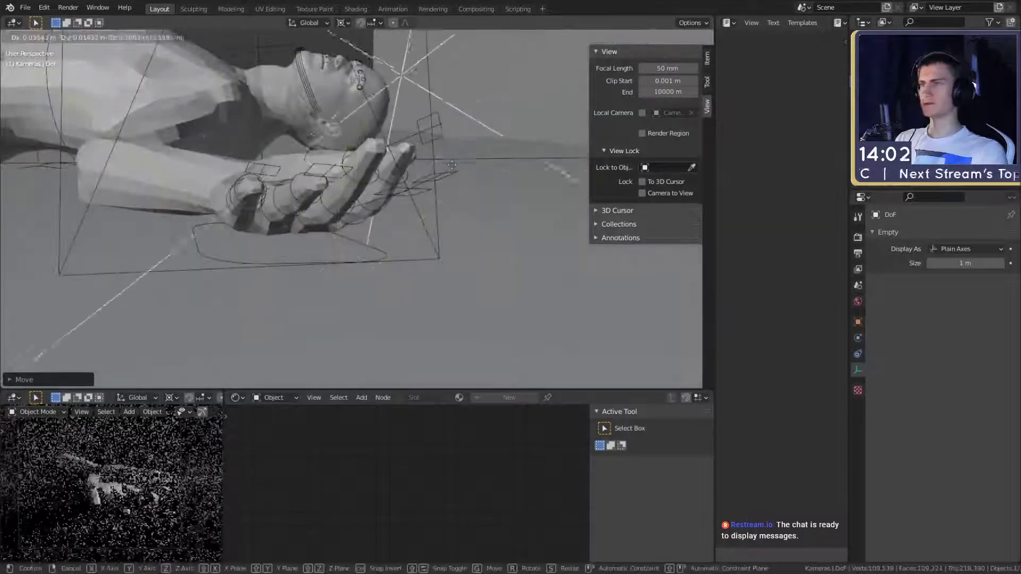
left_click(443, 185)
middle_click_drag(443, 186, 362, 169)
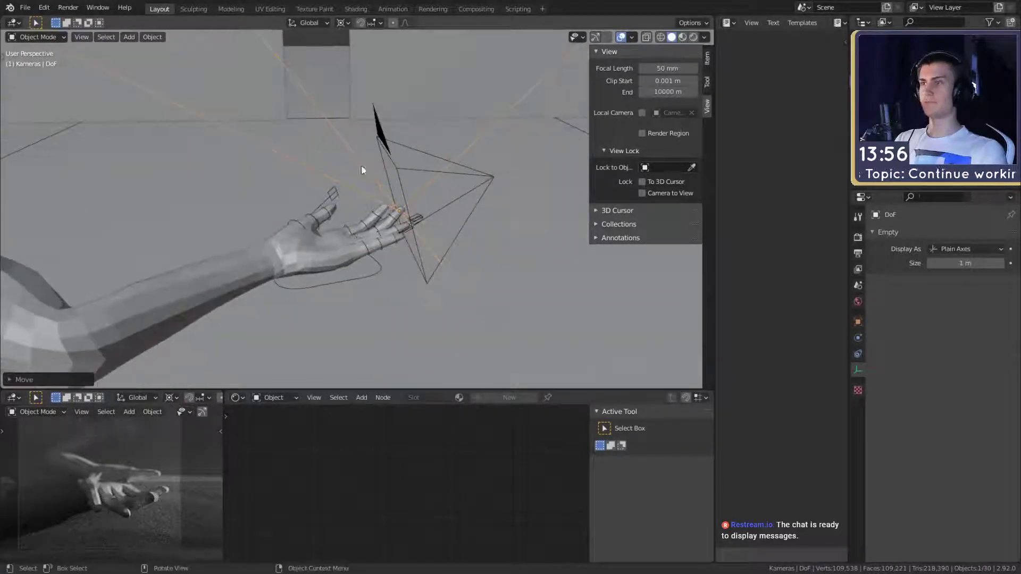
Set the camera's F-Stop to 10.0 and save the file
left_click(435, 156)
left_click(380, 136)
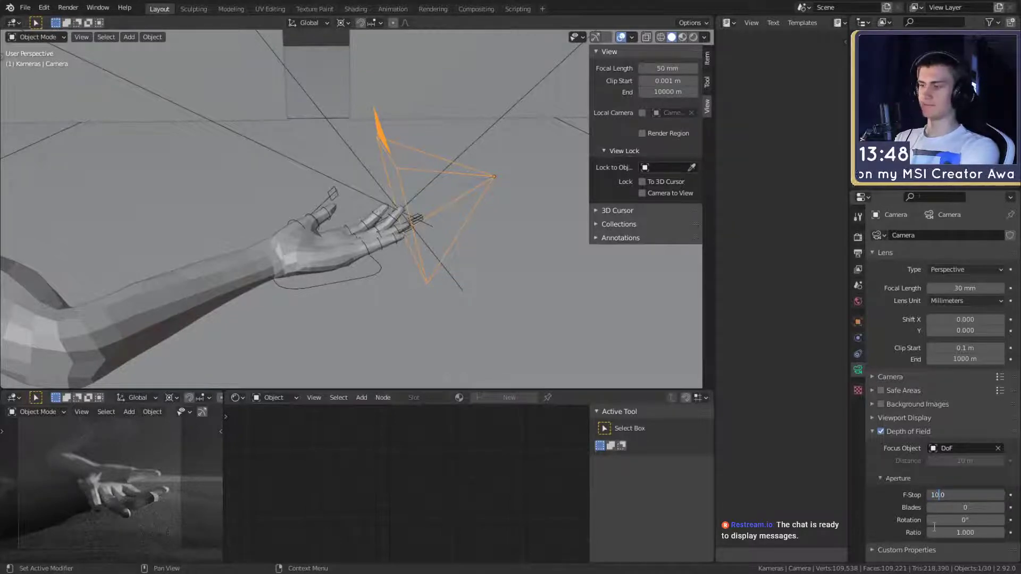
key("Return")
middle_click_drag(430, 204, 405, 244)
left_click(25, 7)
left_click(36, 82)
scroll(359, 271, "up", 4)
scroll(381, 256, "up", 5)
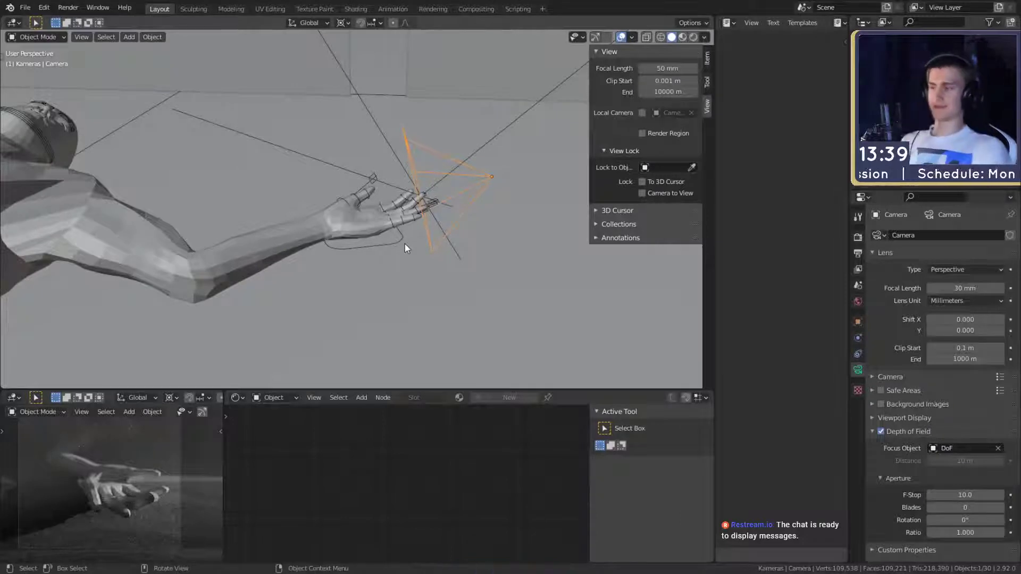
middle_click_drag(391, 254, 375, 237)
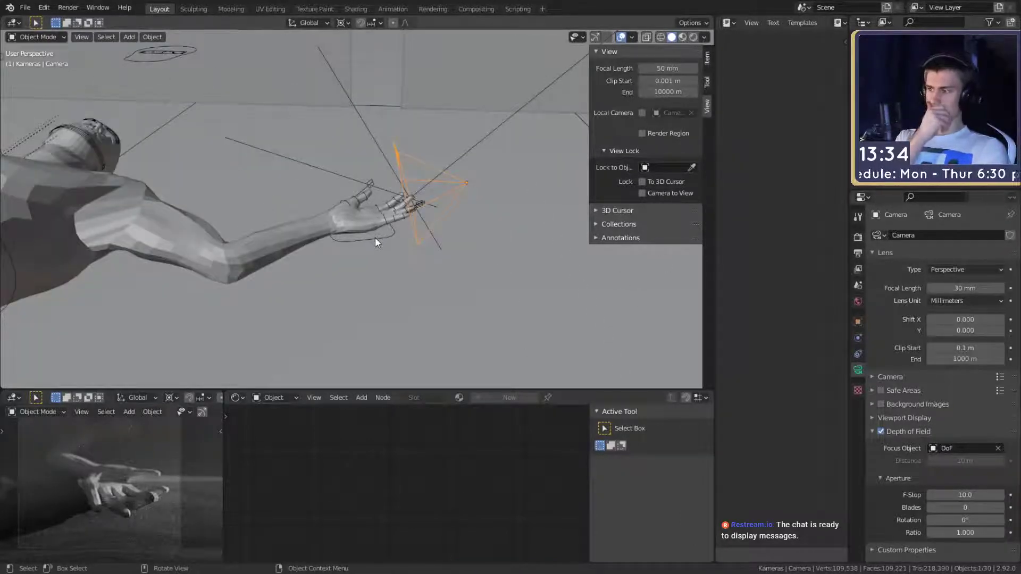
middle_click_drag(344, 218, 357, 258)
key("shift+a")
mouse_move(356, 259)
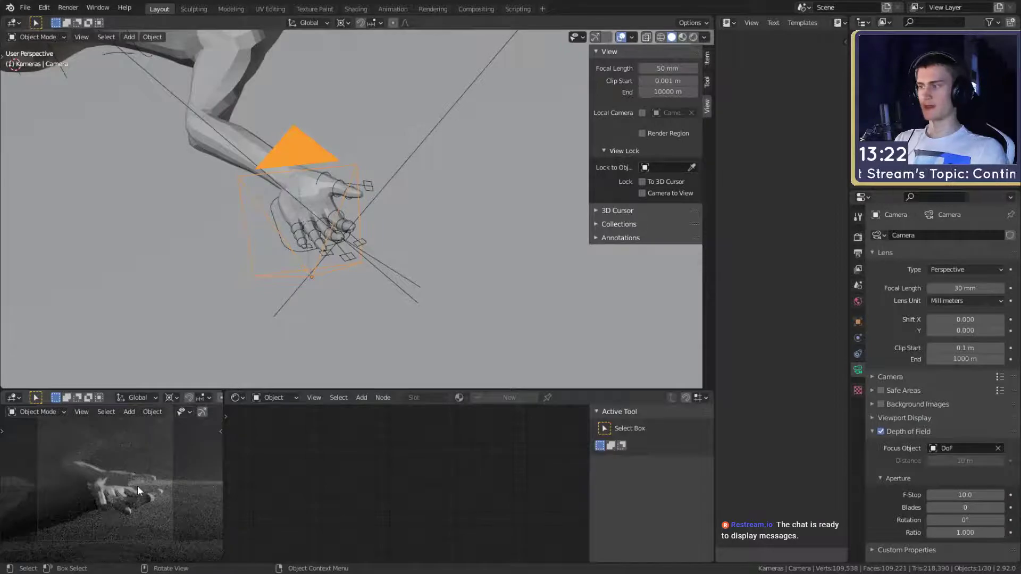
Raise the point light behind the slit wall about 1.4 m along global Z
scroll(321, 248, "up", 4)
middle_click_drag(321, 249, 391, 242)
scroll(420, 229, "down", 4)
scroll(407, 226, "down", 6)
left_click(356, 234)
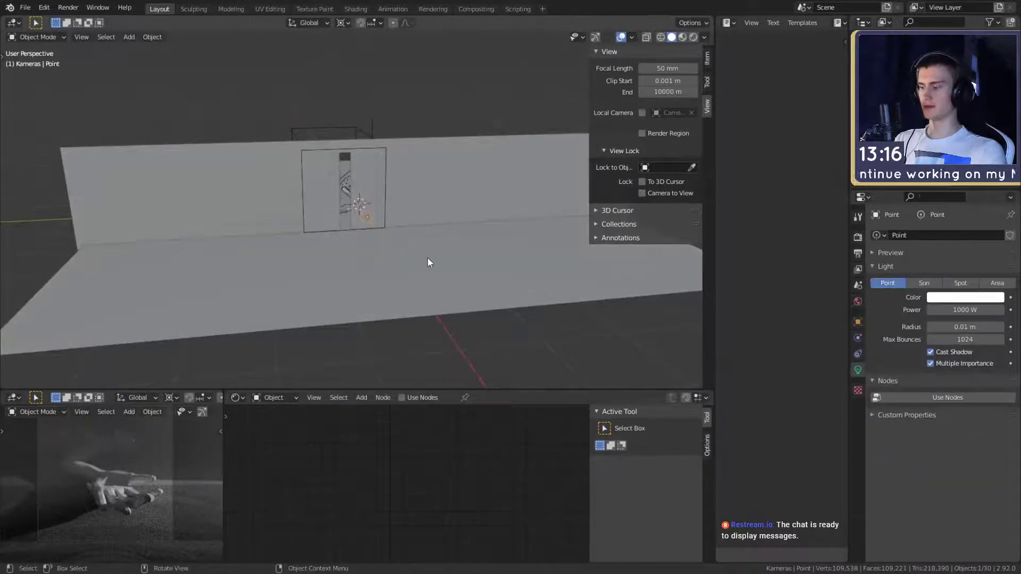
key("g")
key("z")
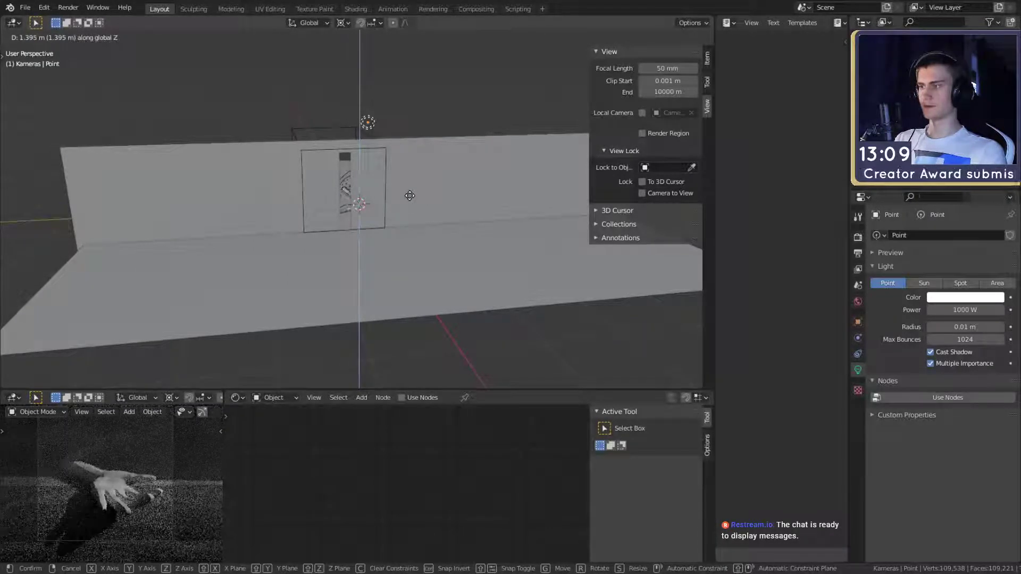
left_click(409, 190)
Raise the top edges of the slit wall Plane.001 along global Z in Edit Mode, well above the point light
left_click(375, 170)
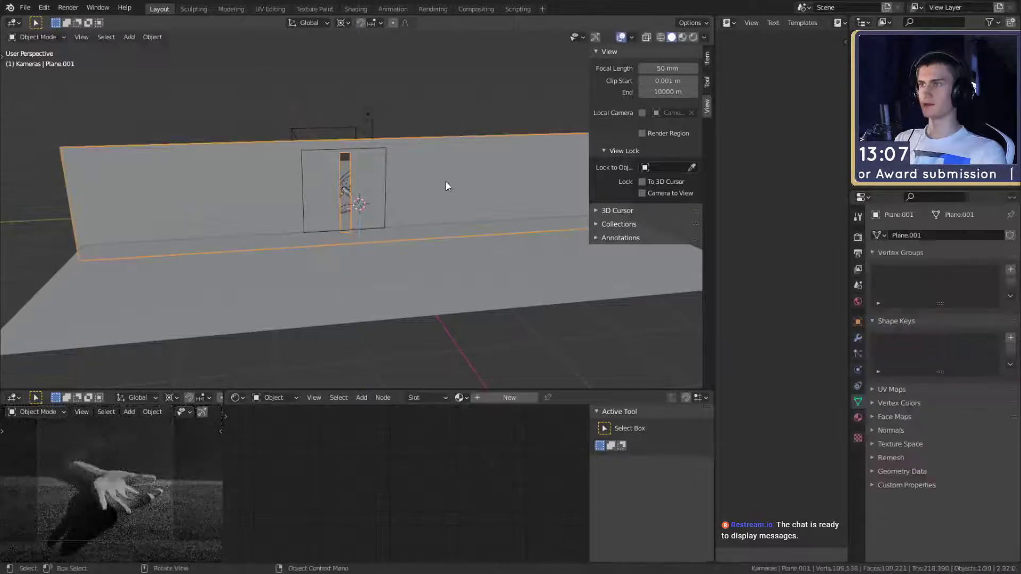
middle_click_drag(446, 181, 405, 223)
key("Tab")
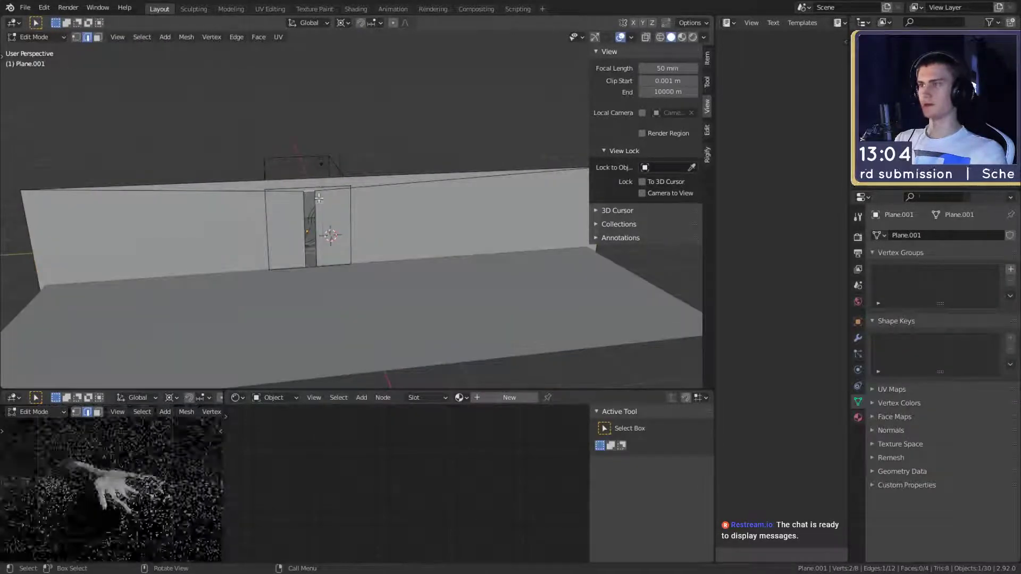
key("g")
key("z")
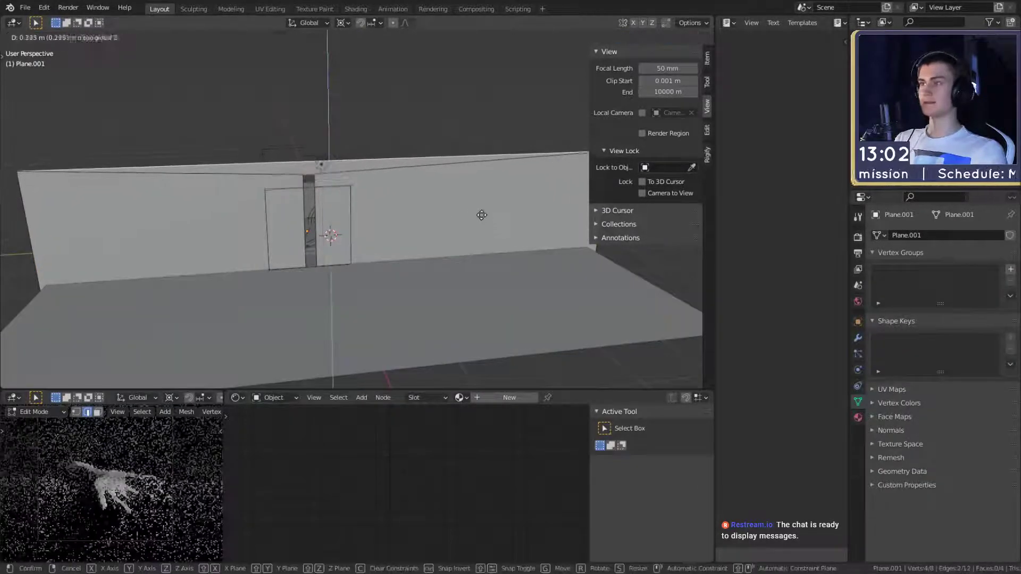
left_click(471, 121)
key("Tab")
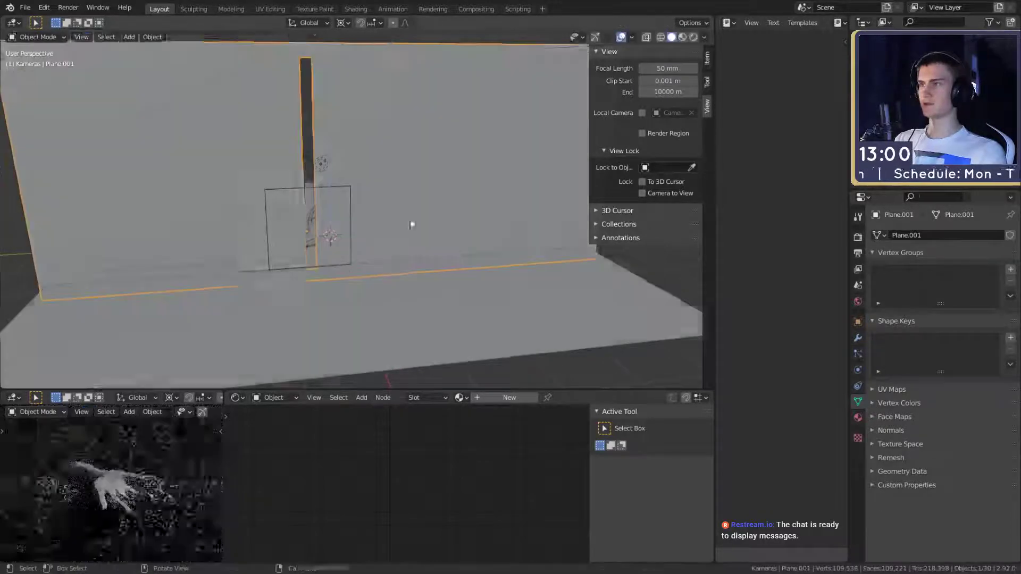
middle_click_drag(324, 223, 536, 253)
scroll(452, 266, "up", 6)
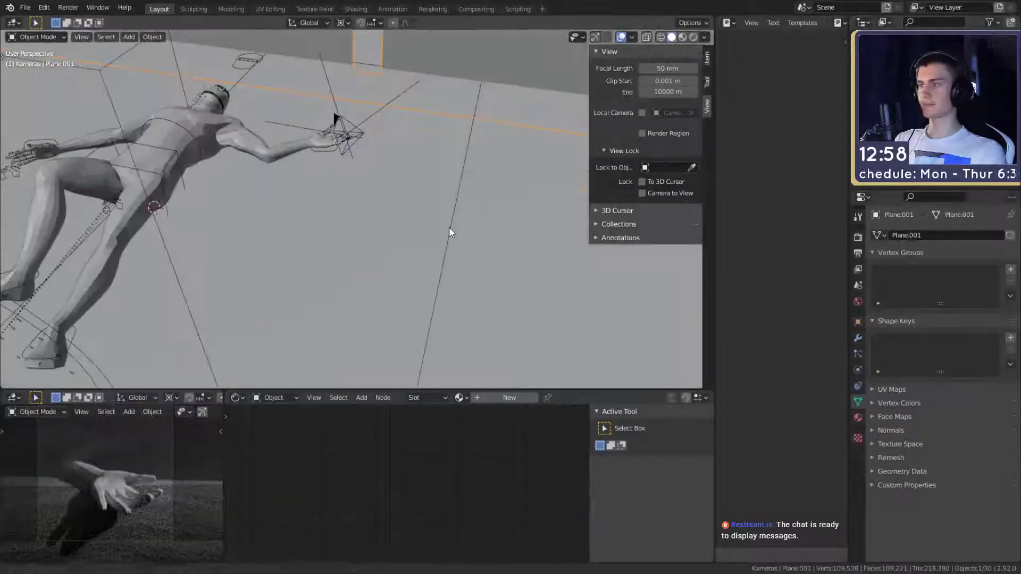
Save the file
left_click(25, 7)
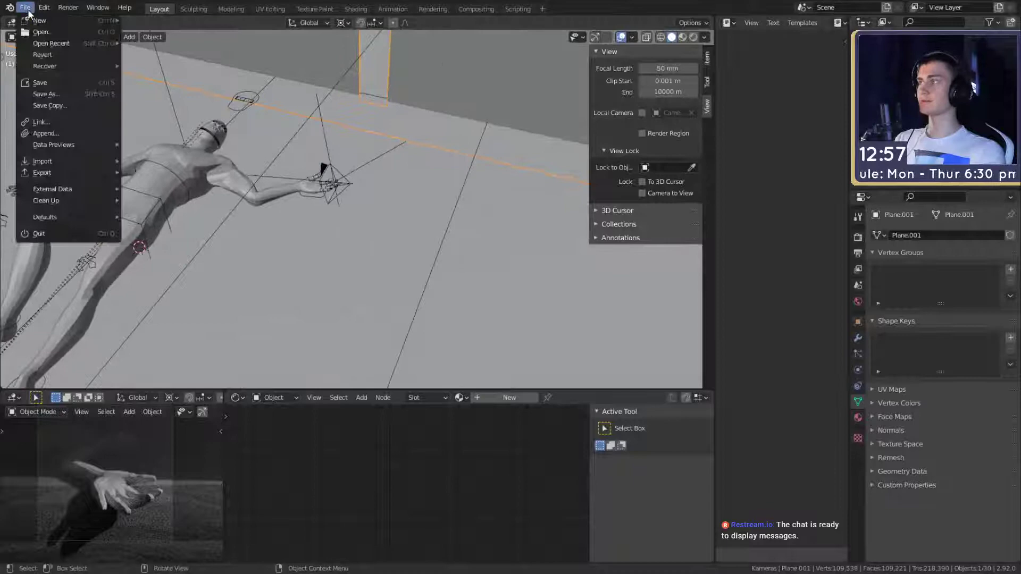
left_click(53, 84)
Set the viewport level of the male figure's Multires modifier to 2
scroll(477, 292, "up", 2)
middle_click_drag(349, 208, 439, 237, "shift")
scroll(490, 283, "up", 3)
scroll(420, 282, "down", 4)
scroll(439, 237, "up", 3)
scroll(117, 492, "up", 3)
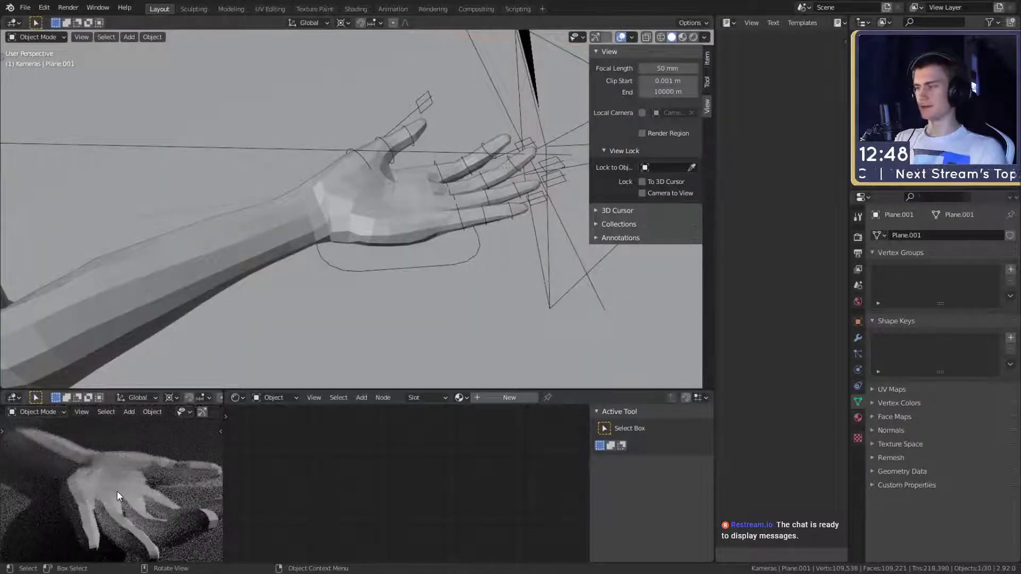
scroll(117, 491, "down", 3)
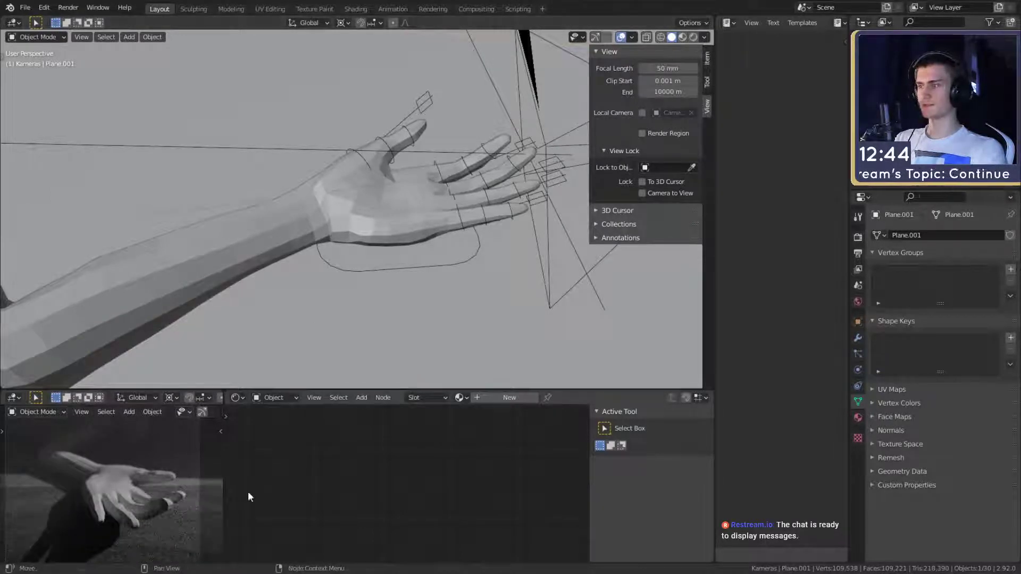
left_click(364, 242)
left_click(858, 338)
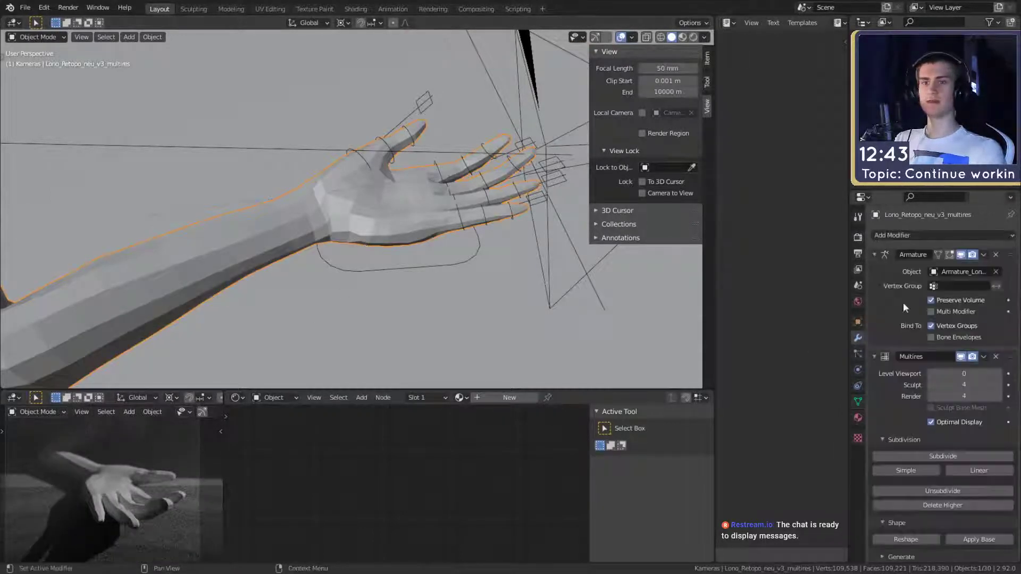
left_click(998, 375)
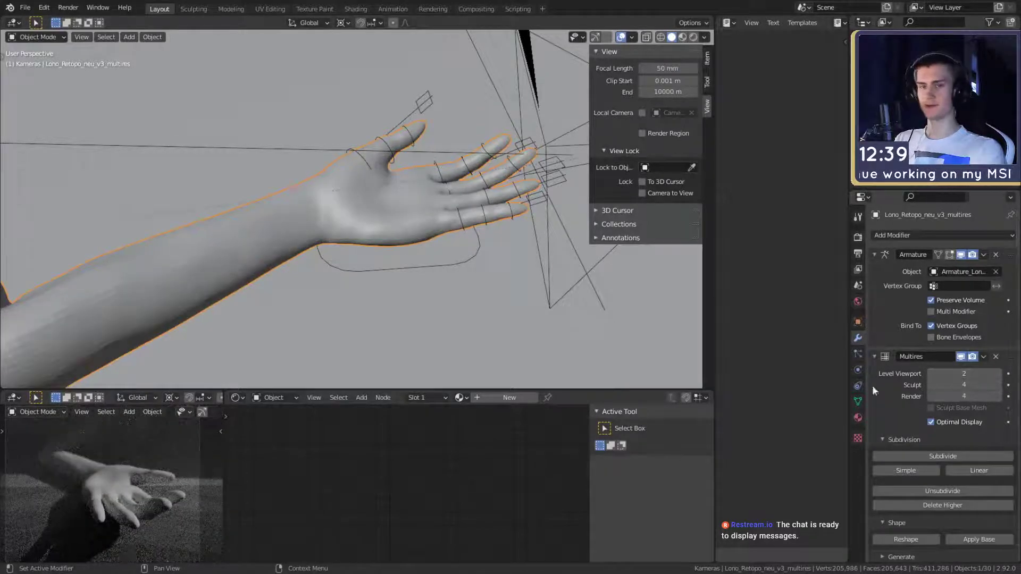
Rotate the outstretched hand's thumb tip bone about 10° around its local X axis in Pose Mode, and return to Object Mode
middle_click_drag(313, 255, 396, 282)
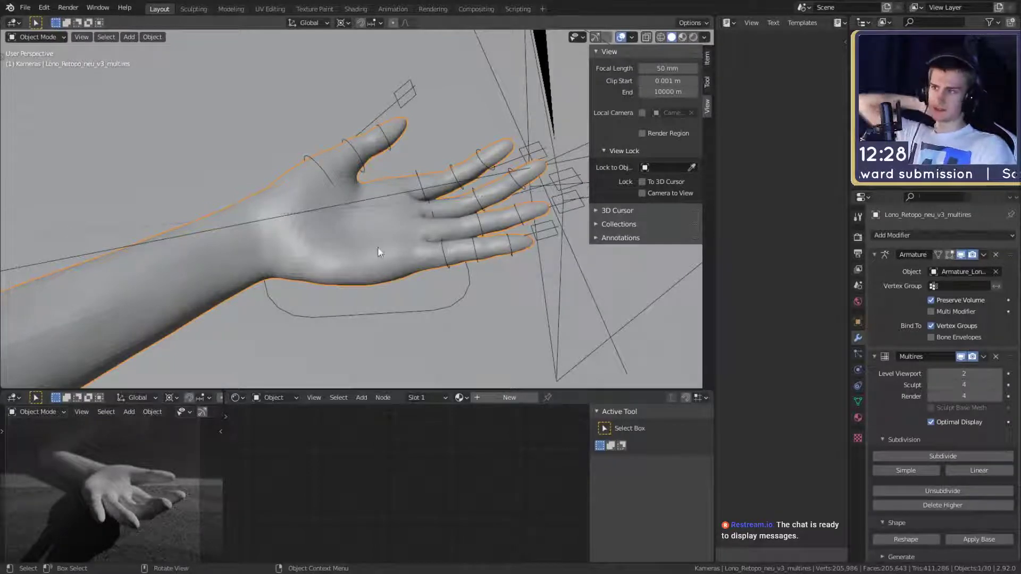
middle_click_drag(381, 212, 467, 248)
scroll(433, 221, "up", 2)
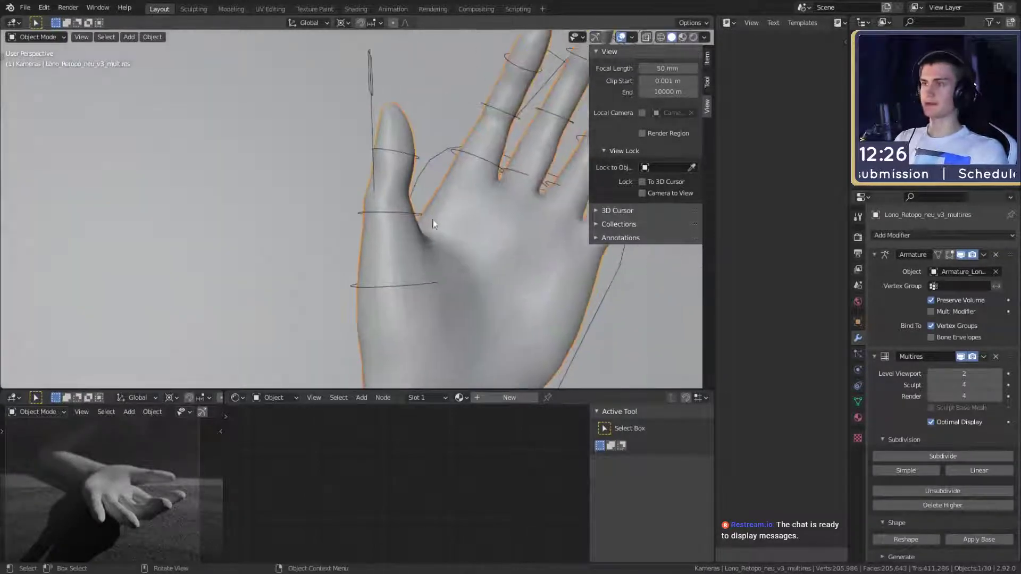
key("ctrl+Tab")
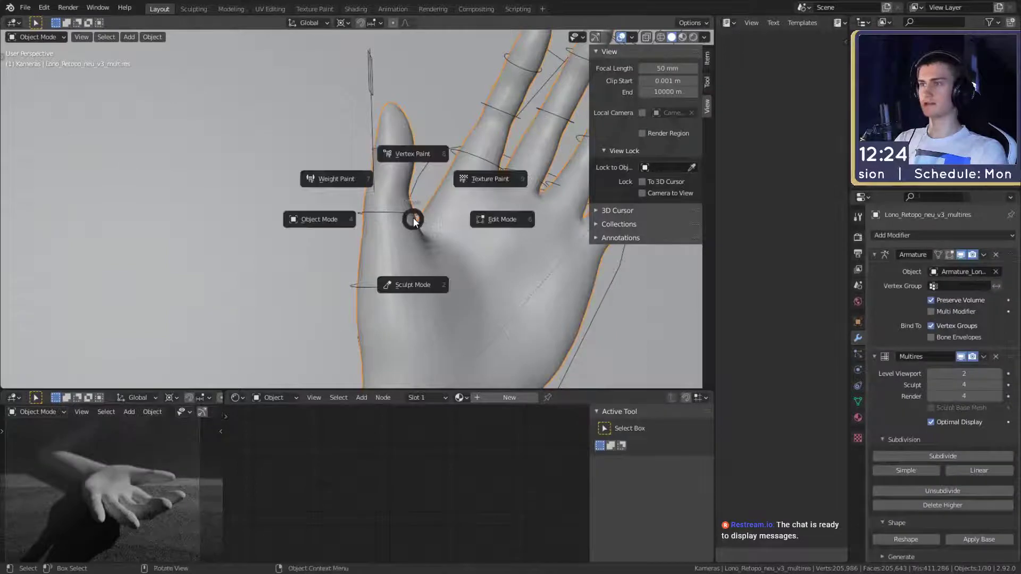
right_click(413, 219)
left_click(420, 218)
key("ctrl+Tab")
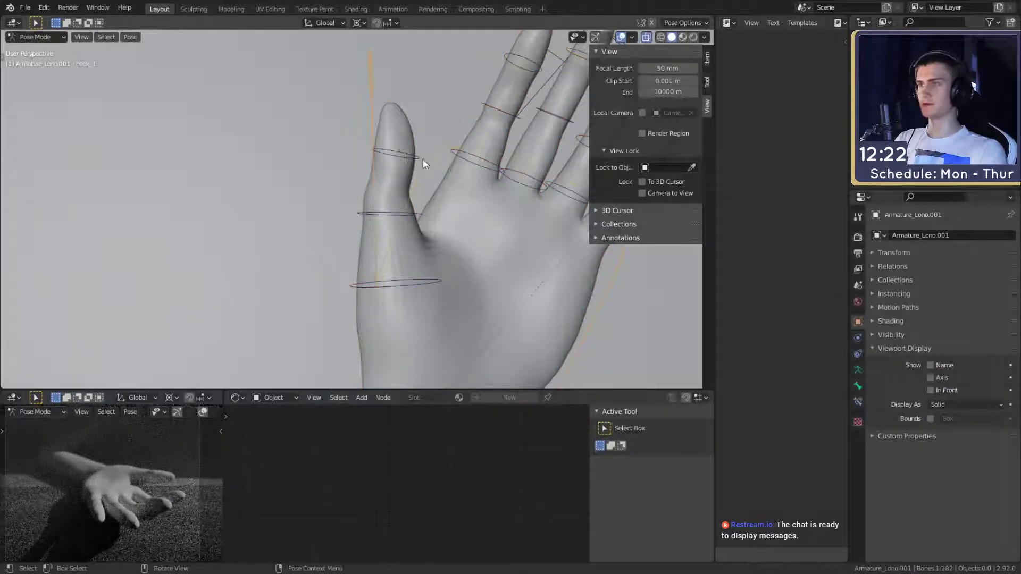
key("r")
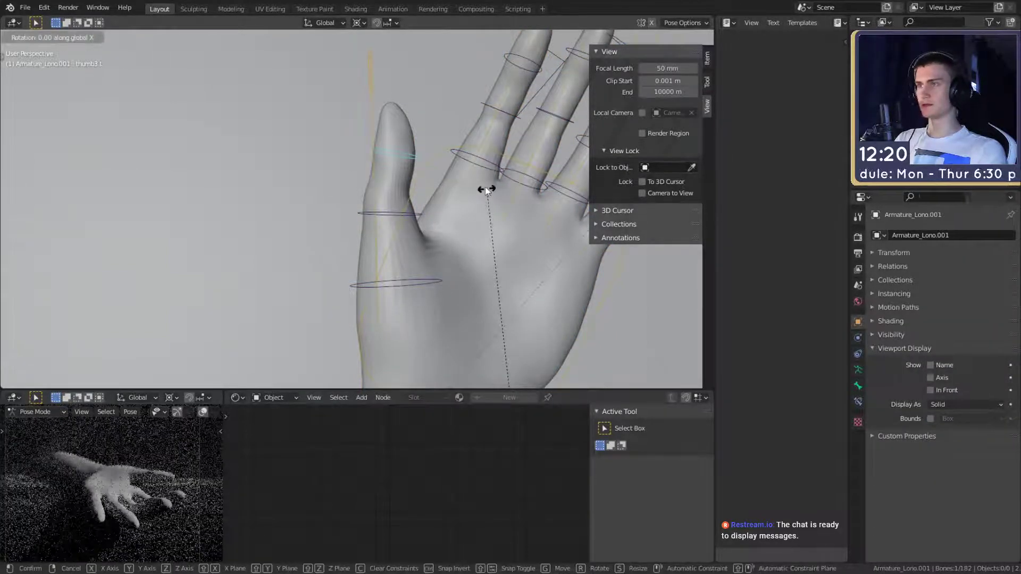
right_click(485, 187)
right_click(414, 106)
key("Escape")
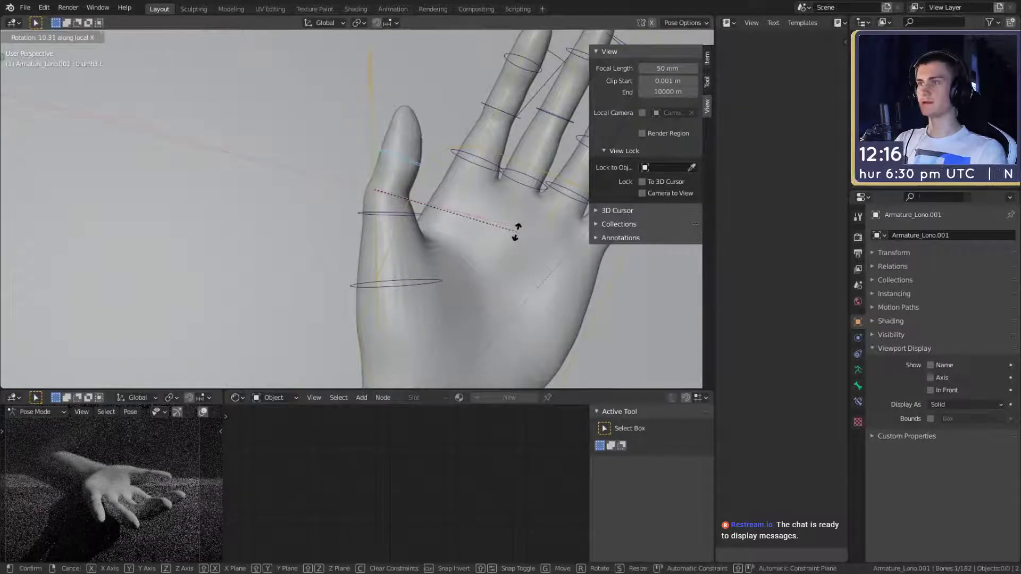
left_click(514, 237)
key("Tab")
scroll(483, 274, "down", 5)
middle_click_drag(483, 276, 390, 237)
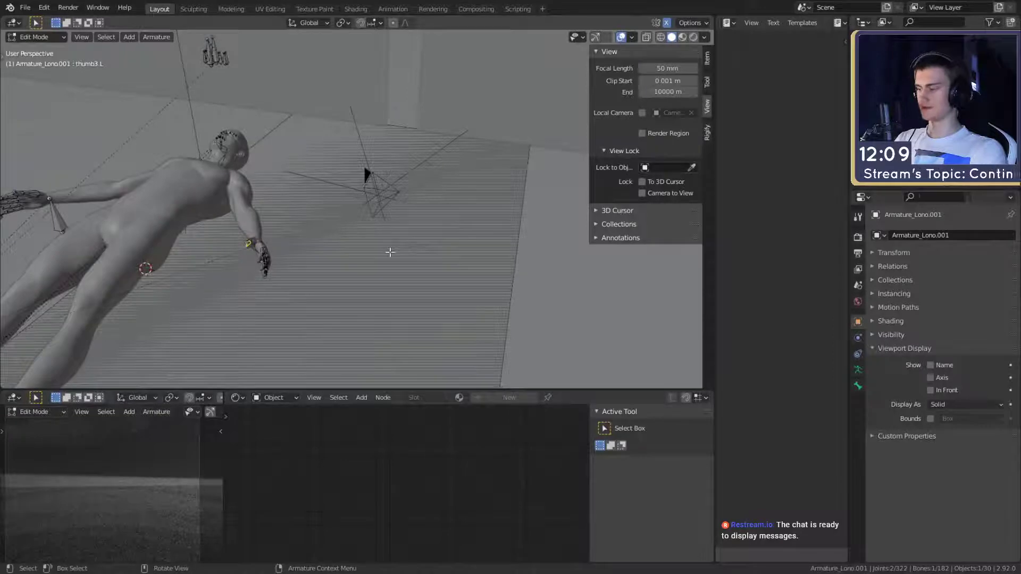
key("Tab")
key("ctrl+Tab")
Lower the bottom face of the fog cube below the floor plane in Edit Mode so the two no longer overlap
scroll(415, 258, "down", 3)
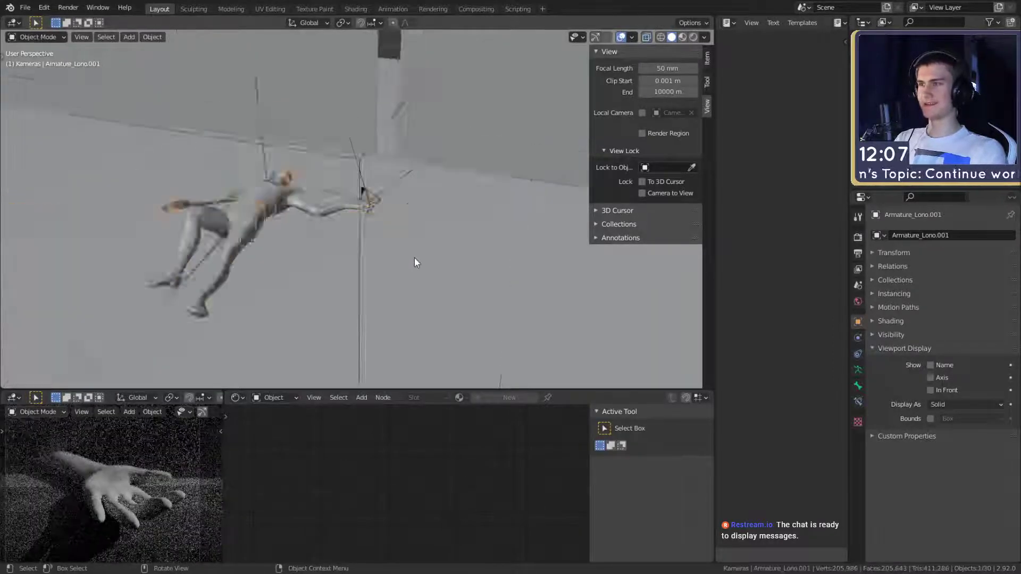
scroll(414, 258, "down", 3)
middle_click_drag(414, 258, 387, 152)
left_click(417, 289)
scroll(401, 245, "up", 3)
left_click(387, 151)
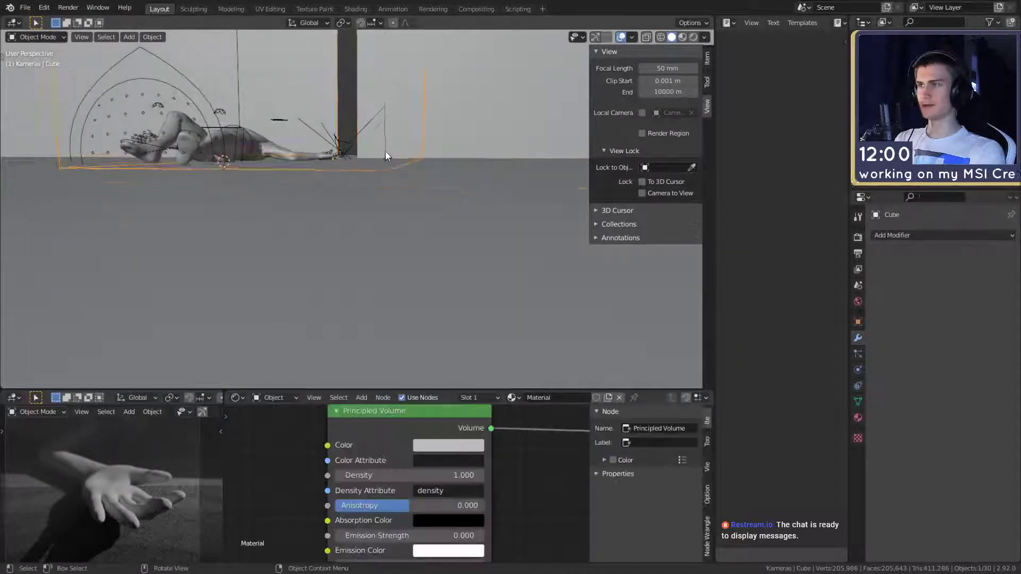
middle_click_drag(415, 221, 406, 162)
key("Tab")
key("3")
left_click(360, 167)
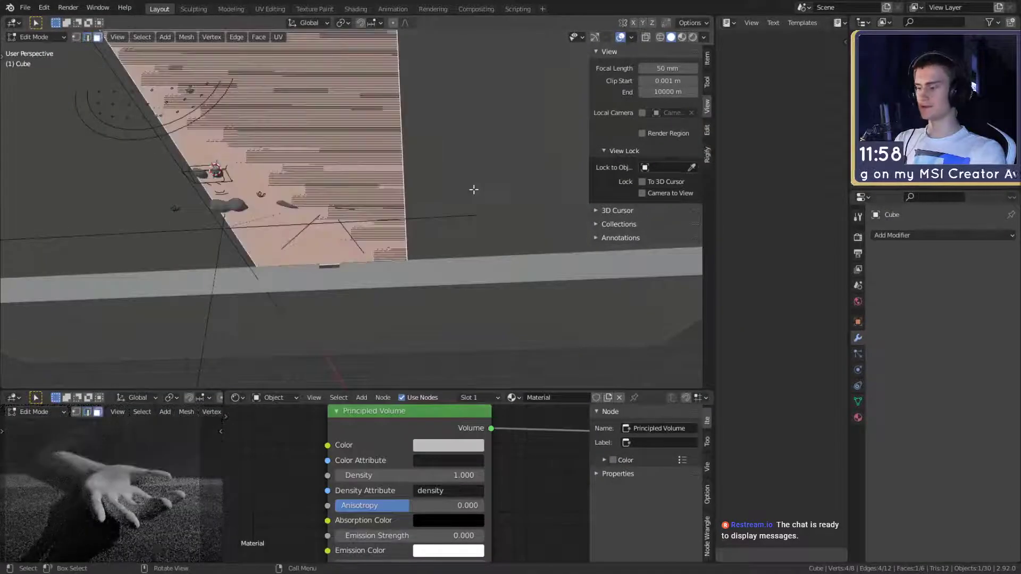
key("Tab")
middle_click_drag(474, 191, 477, 238)
key("Tab")
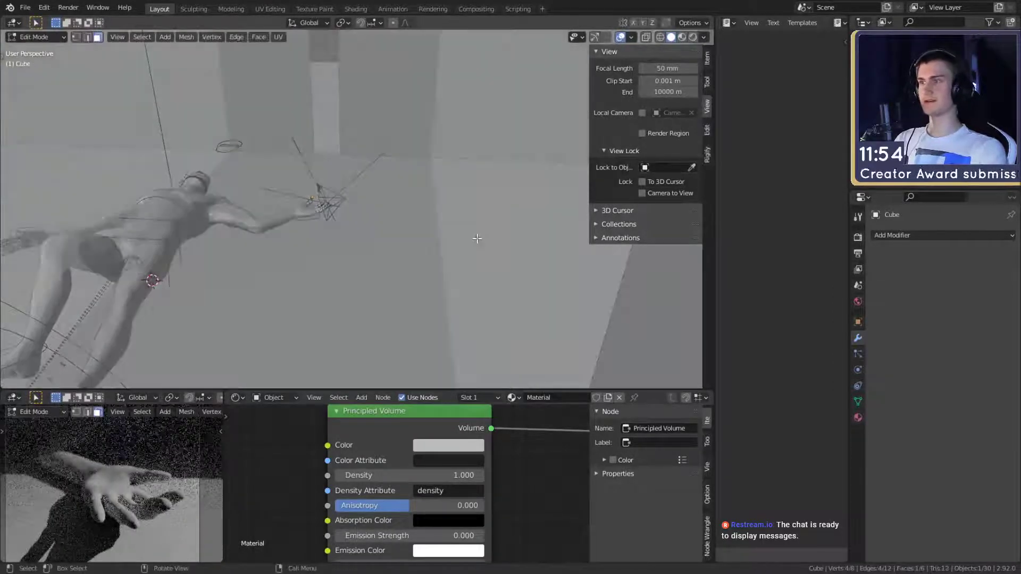
key("grave")
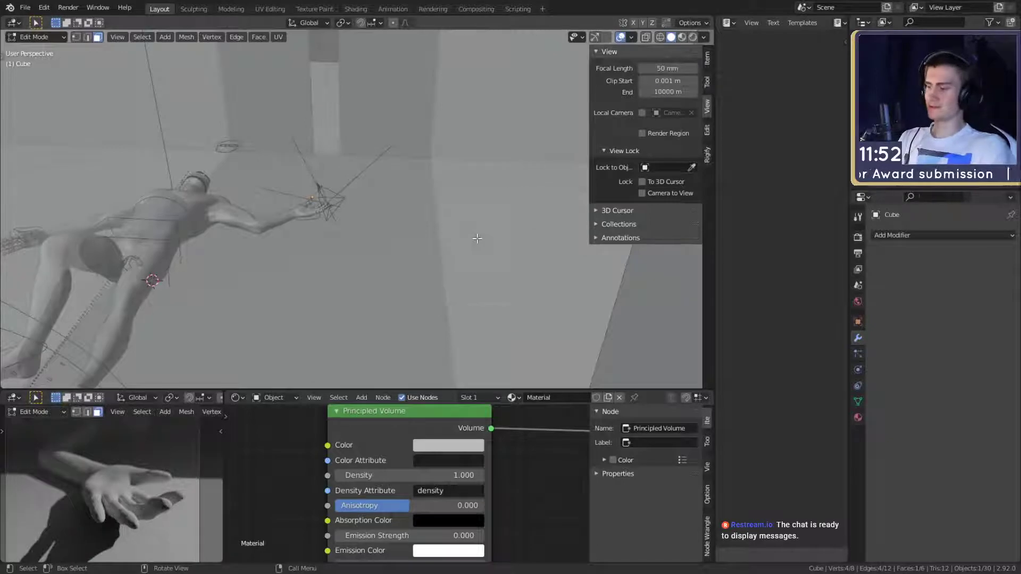
left_click(558, 242)
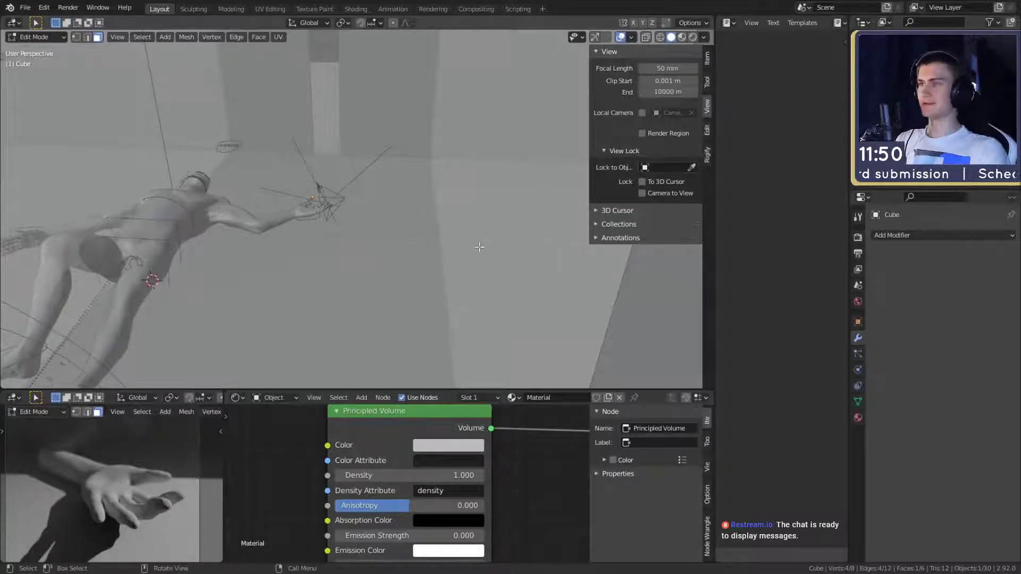
key("Tab")
Add a mesh cylinder and scale it down uniformly to roughly the width of the figure's hips
middle_click_drag(480, 247, 306, 355)
scroll(146, 506, "down", 3)
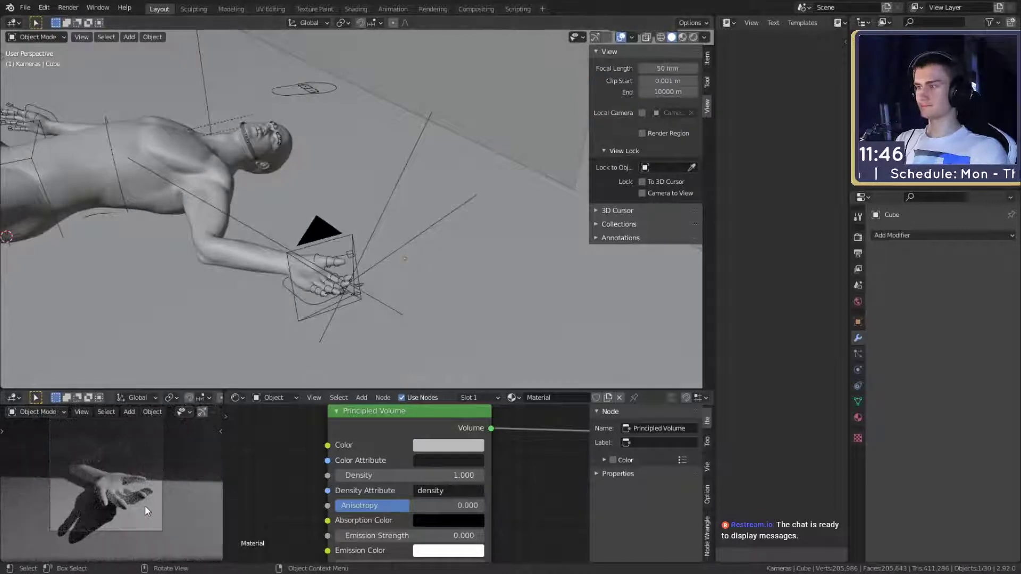
middle_click_drag(321, 198, 402, 220)
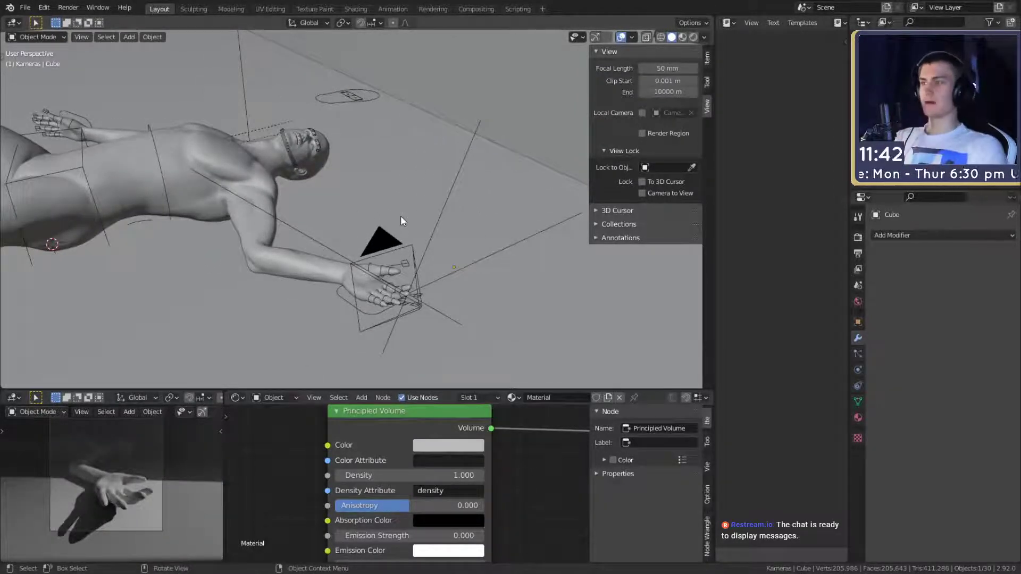
middle_click_drag(400, 215, 348, 259)
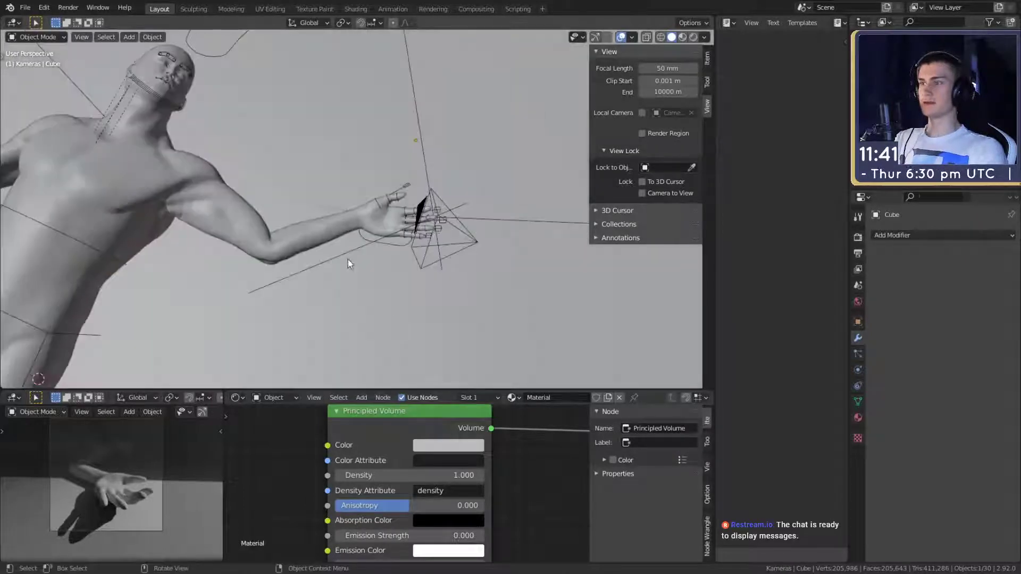
key("shift+a")
mouse_move(293, 262)
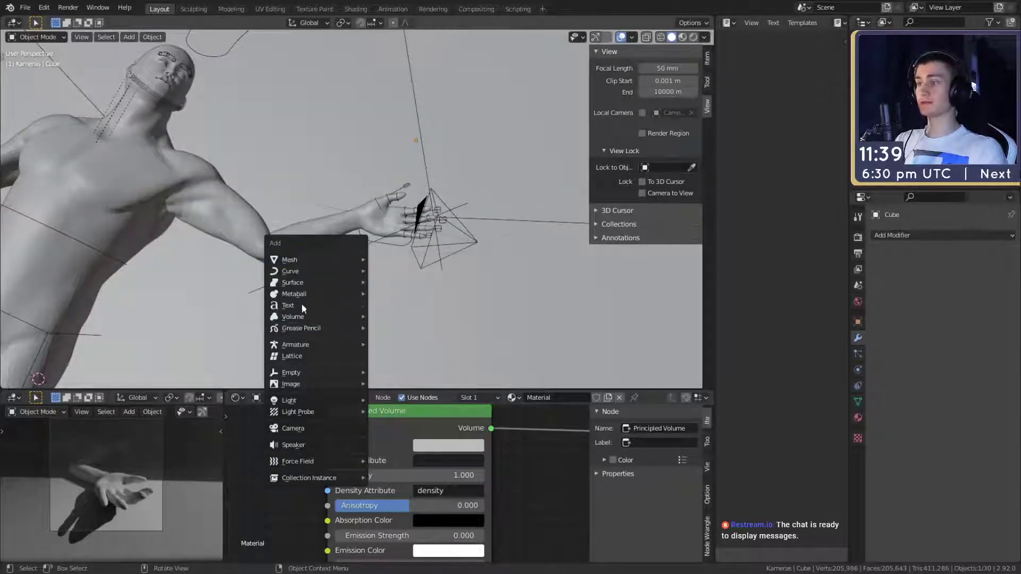
left_click(400, 318)
scroll(411, 261, "down", 12)
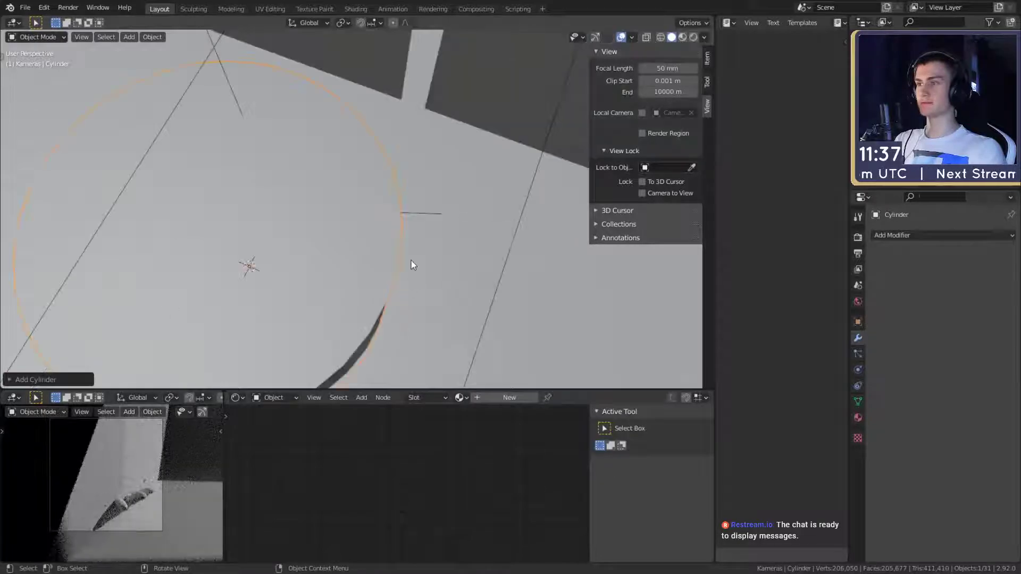
middle_click_drag(414, 273, 451, 238)
key("s")
left_click(371, 248)
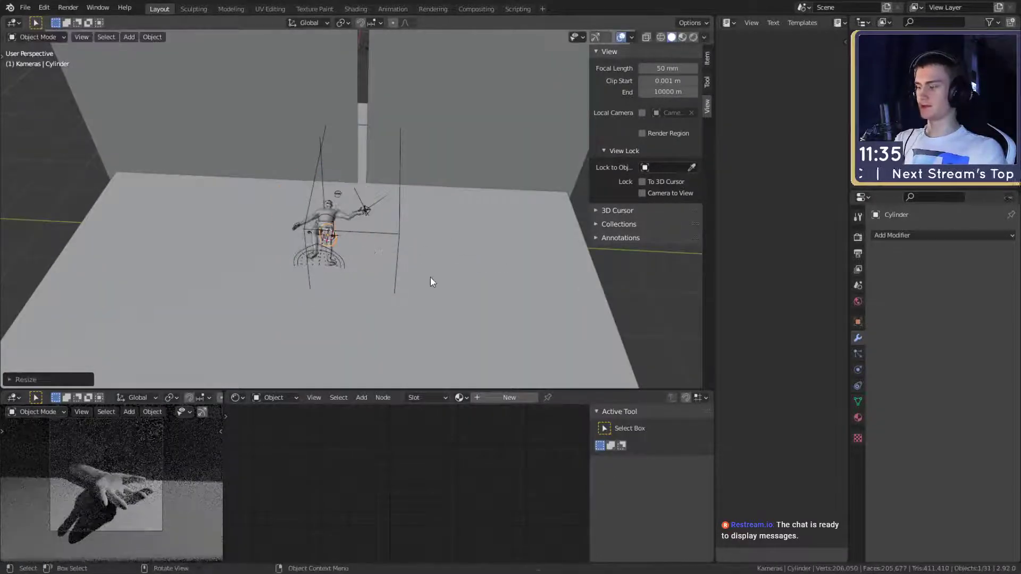
Rotate the cylinder 90° around global X and 90° around global Z
type("rx")
type("90")
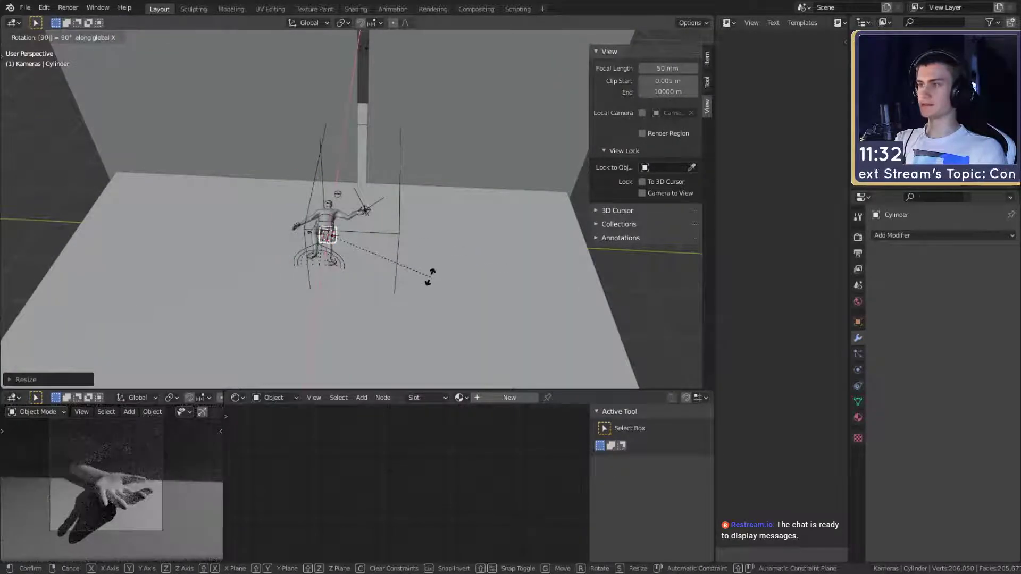
left_click(430, 278)
type("rz90")
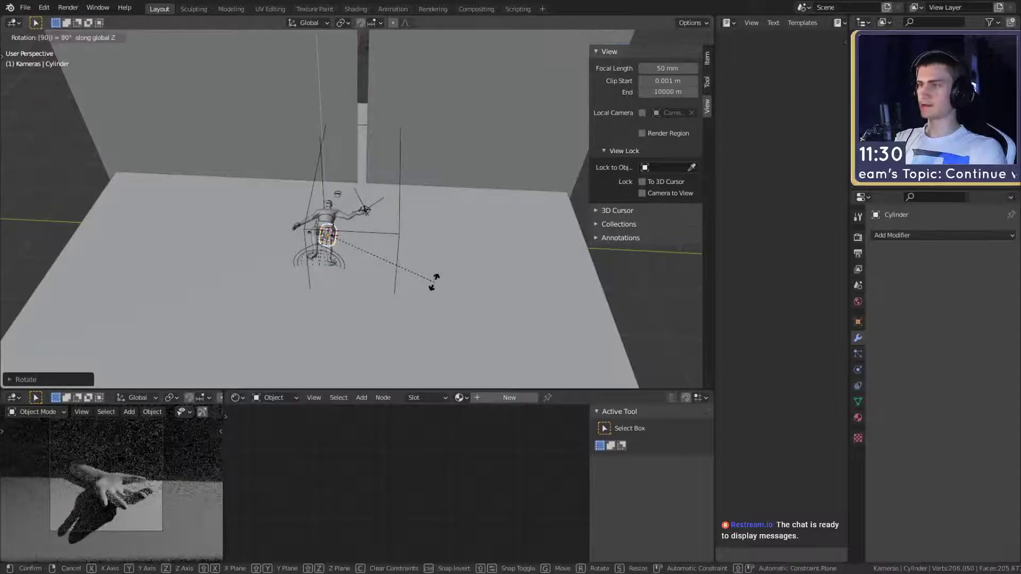
key("Return")
Move the cylinder horizontally, with global Z locked, to the floor area beyond the outstretched hand
key("g")
key("shift+z")
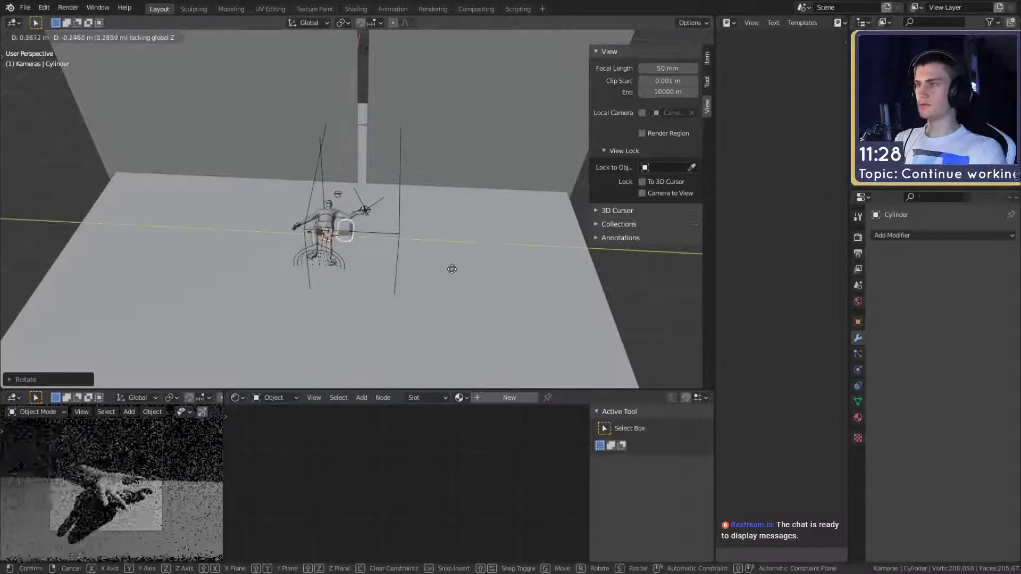
left_click(432, 260)
Scale the cylinder down with global X locked, turning it into a thin rod
scroll(433, 260, "up", 15)
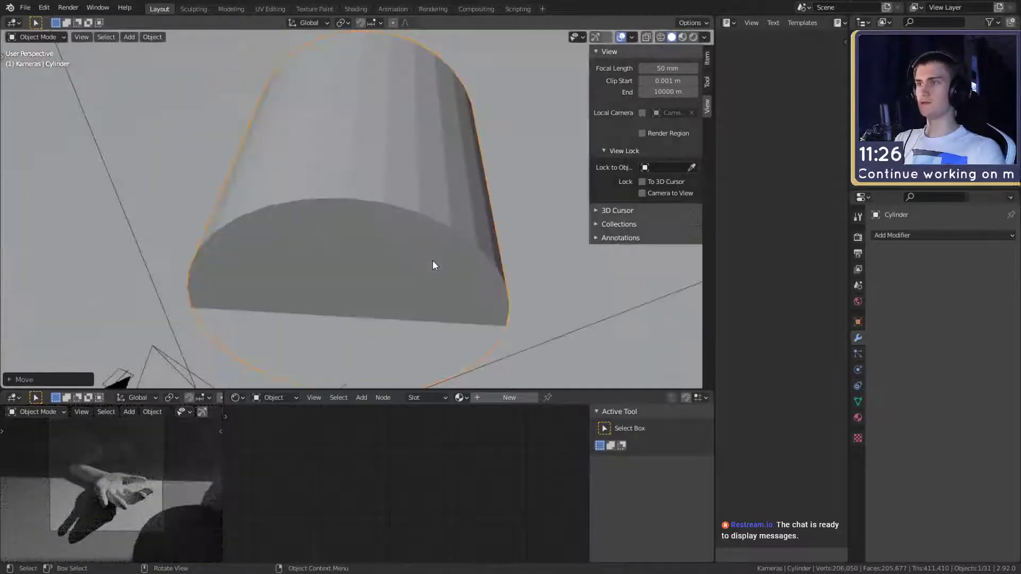
scroll(419, 254, "down", 10)
mouse_move(387, 271)
middle_mouse_down()
mouse_move(270, 210)
mouse_move(378, 271)
middle_mouse_up()
scroll(271, 210, "down", 5)
key("s")
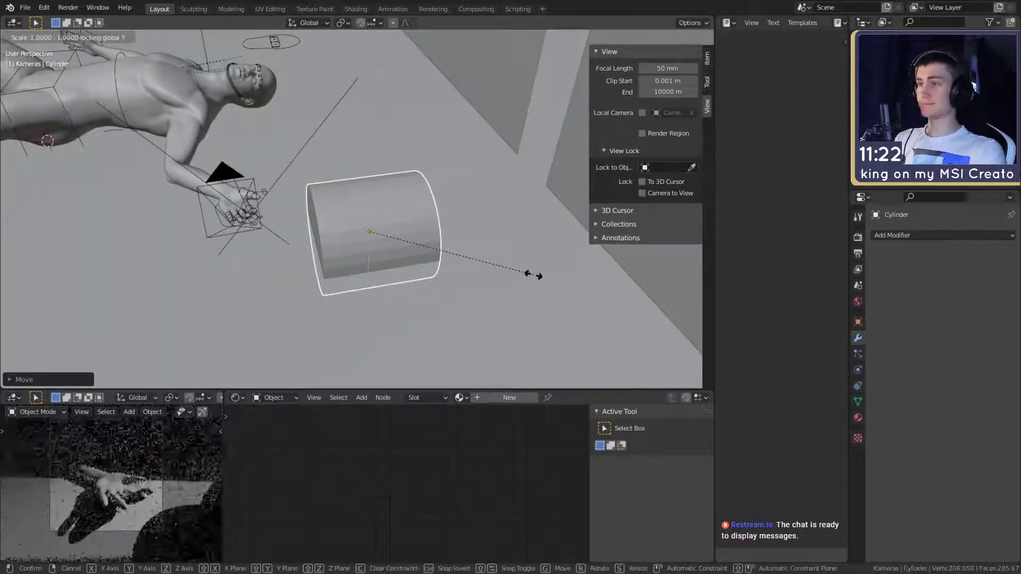
left_click(370, 236)
key("s")
key("shift+x")
left_click(450, 249)
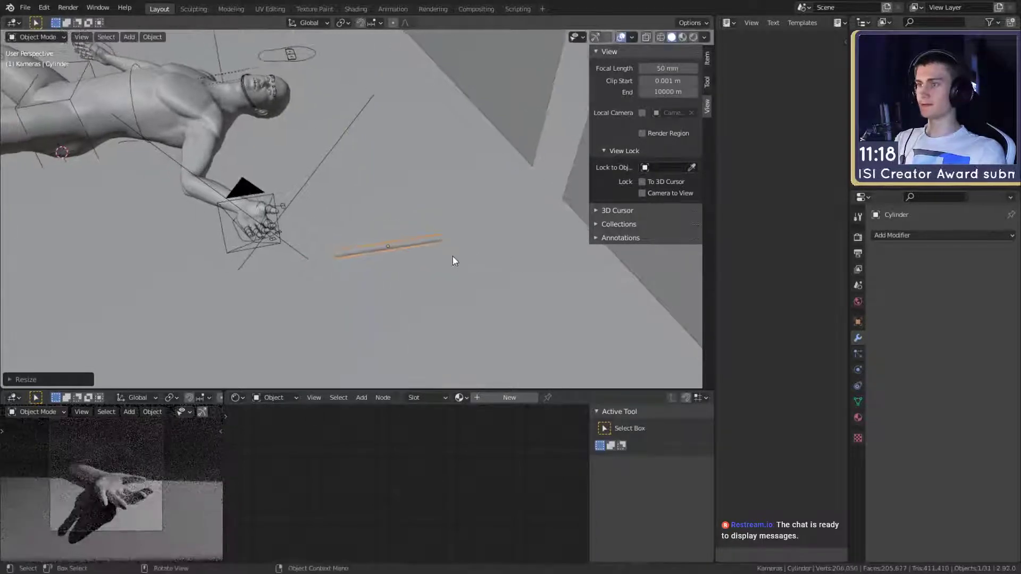
Move the thin rod freely onto the palm of the outstretched hand
middle_click_drag(452, 256, 499, 254)
key("g")
left_click(246, 237)
middle_click_drag(246, 238, 367, 250, "shift")
middle_click_drag(367, 250, 452, 215)
key("g")
left_click(414, 241)
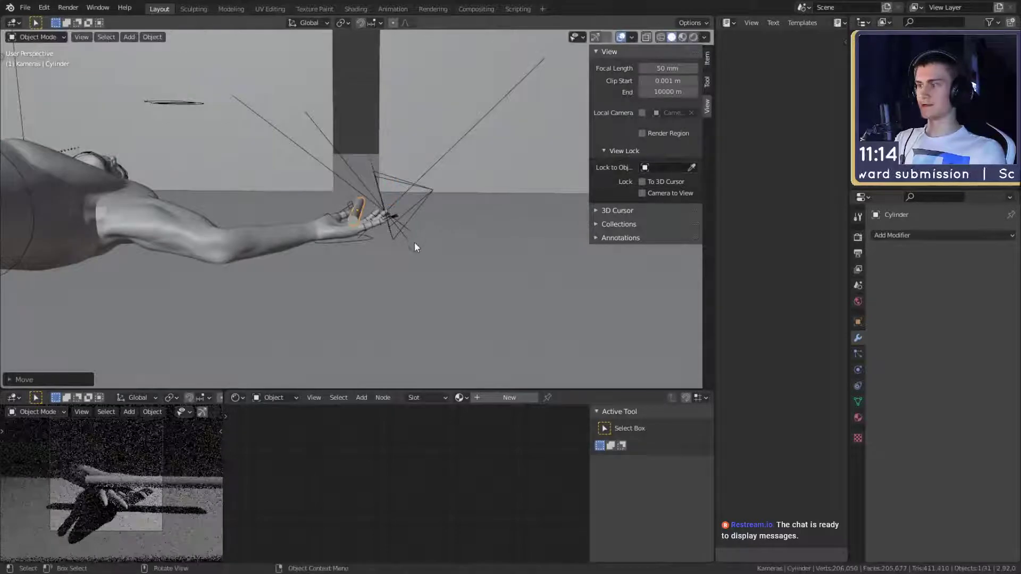
Tilt the rod across the outstretched hand and shift it so one end rests over the palm
mouse_move(414, 241)
middle_mouse_down()
mouse_move(320, 247)
mouse_move(377, 247)
mouse_move(299, 214)
mouse_move(461, 220)
mouse_move(407, 240)
middle_mouse_up()
key("r")
left_click(447, 234)
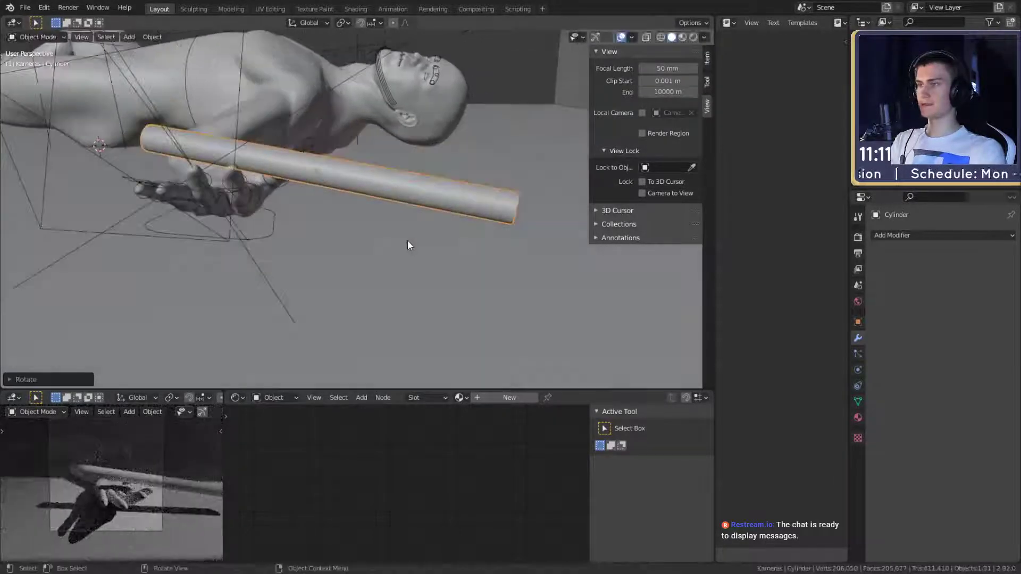
key("g")
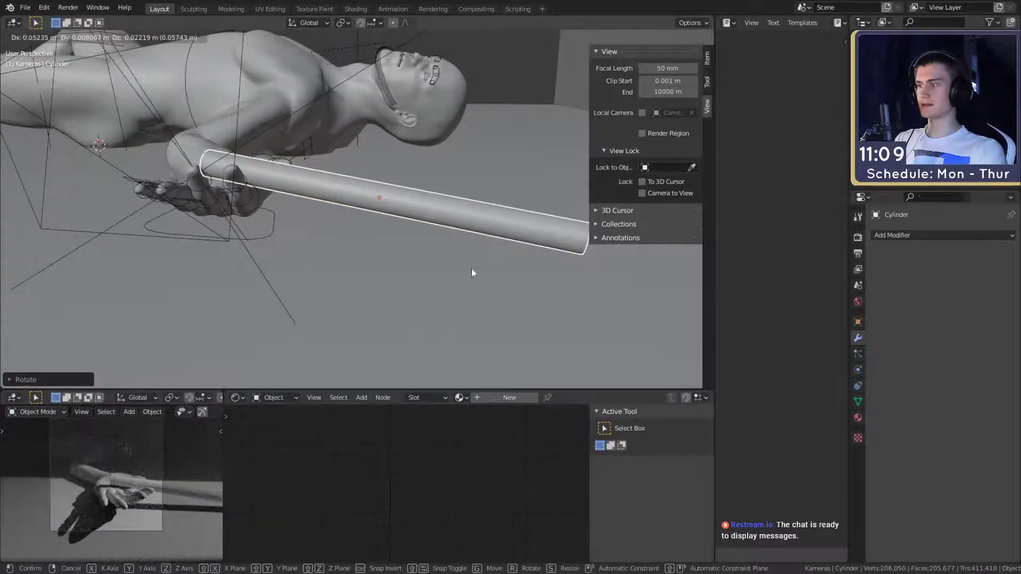
left_click(472, 271)
middle_click_drag(472, 271, 424, 246)
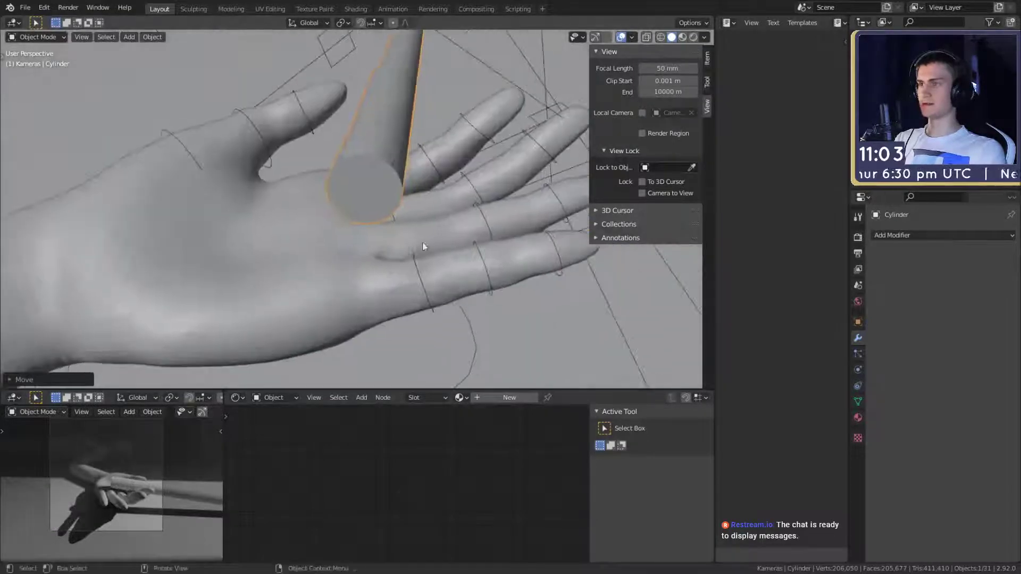
scroll(391, 216, "down", 4)
middle_click_drag(391, 216, 345, 215)
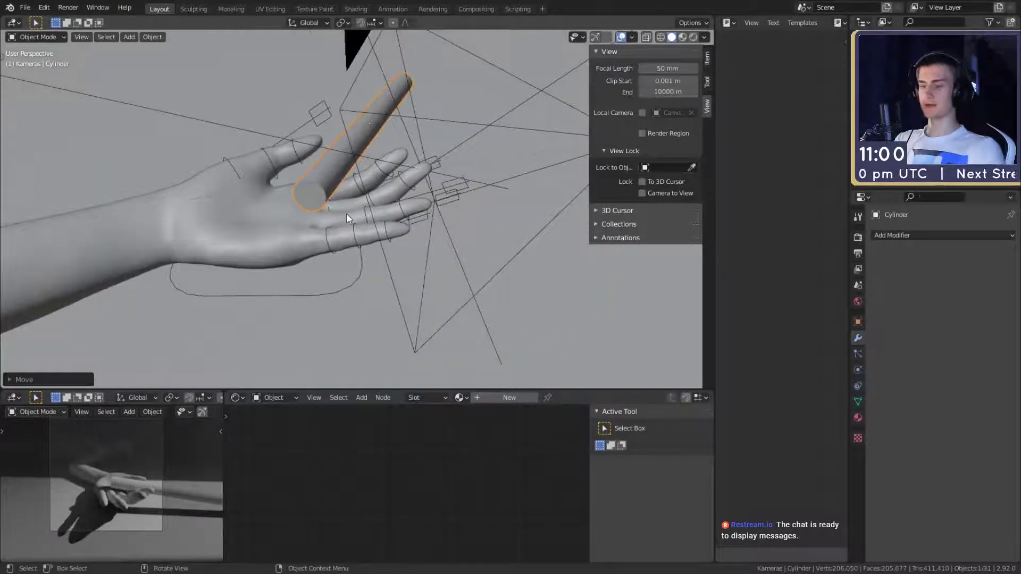
Inset the rod's end face over the palm and move the inset face outward along its local Z axis
key("KP_Decimal")
scroll(346, 213, "up", 3)
middle_click_drag(351, 292, 330, 254)
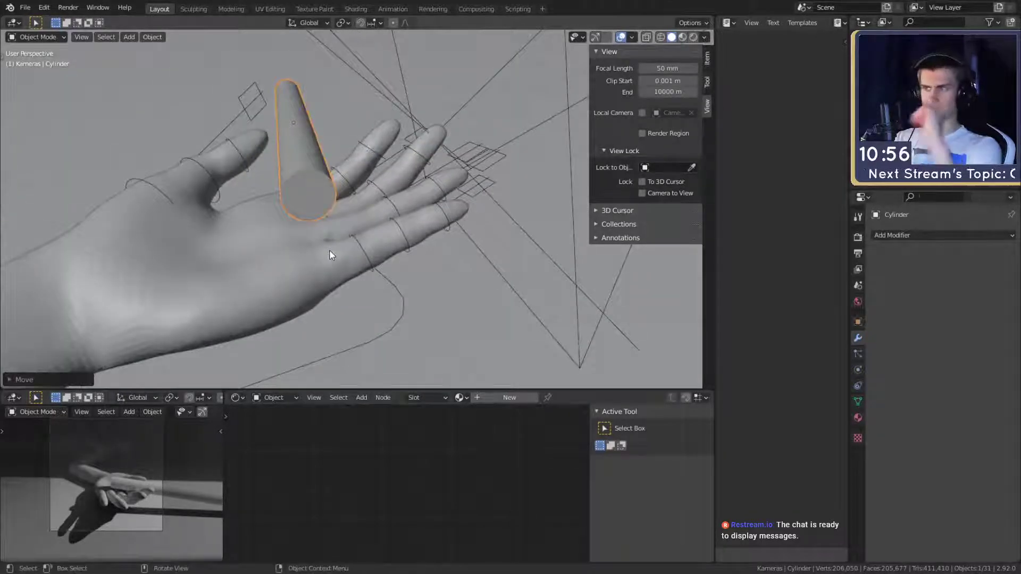
middle_click_drag(330, 206, 459, 243)
key("Tab")
left_click(406, 244)
key("i")
left_click(373, 239)
key("e")
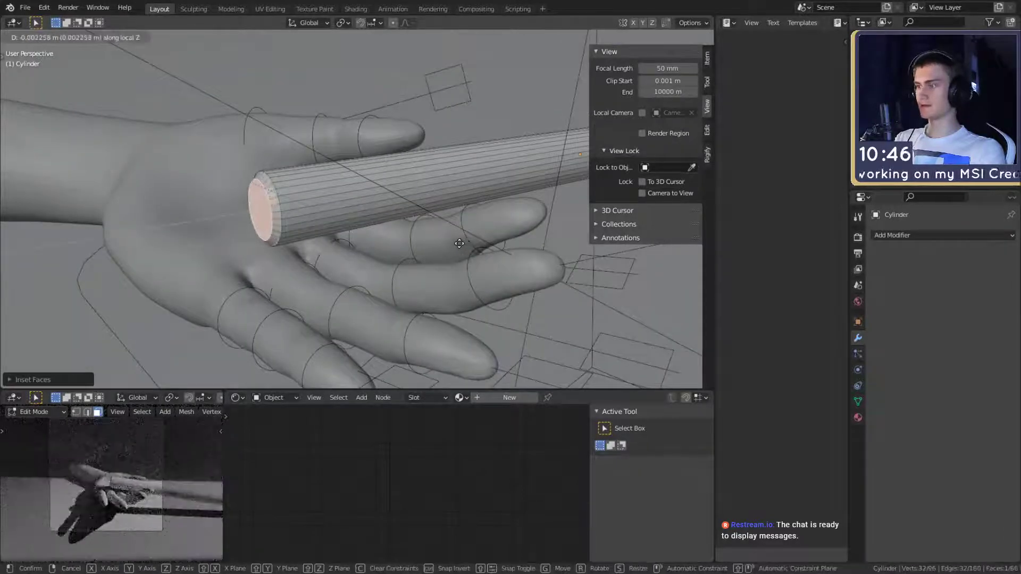
left_click(430, 245)
Bevel the edges of the rod's tapered palm-side end to round it off
middle_click_drag(430, 245, 466, 241)
key("i")
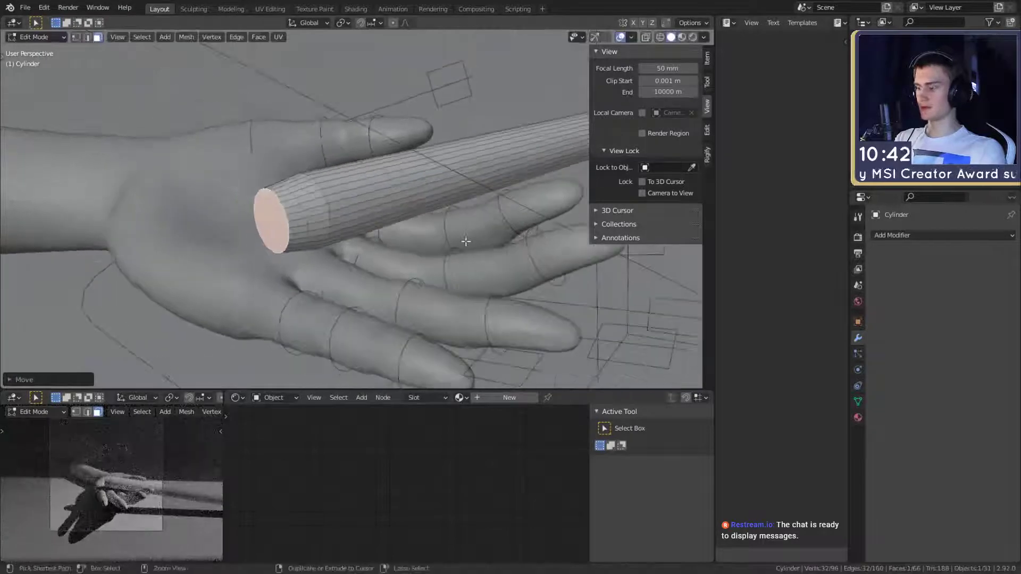
scroll(473, 243, "up", 3)
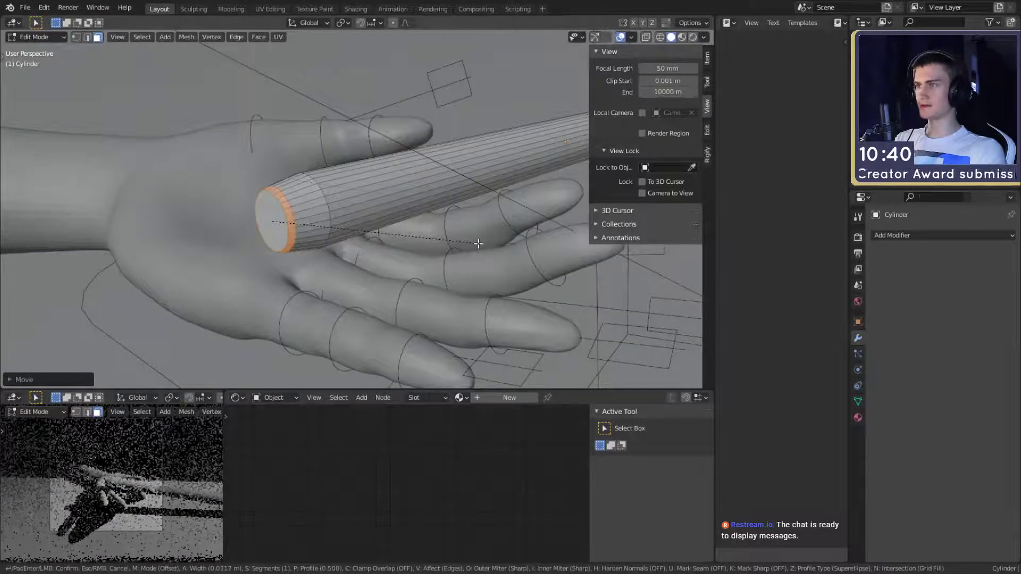
left_click(523, 245)
key("Tab")
Shade the whole rod smooth
scroll(468, 246, "down", 4)
middle_click_drag(417, 246, 331, 212)
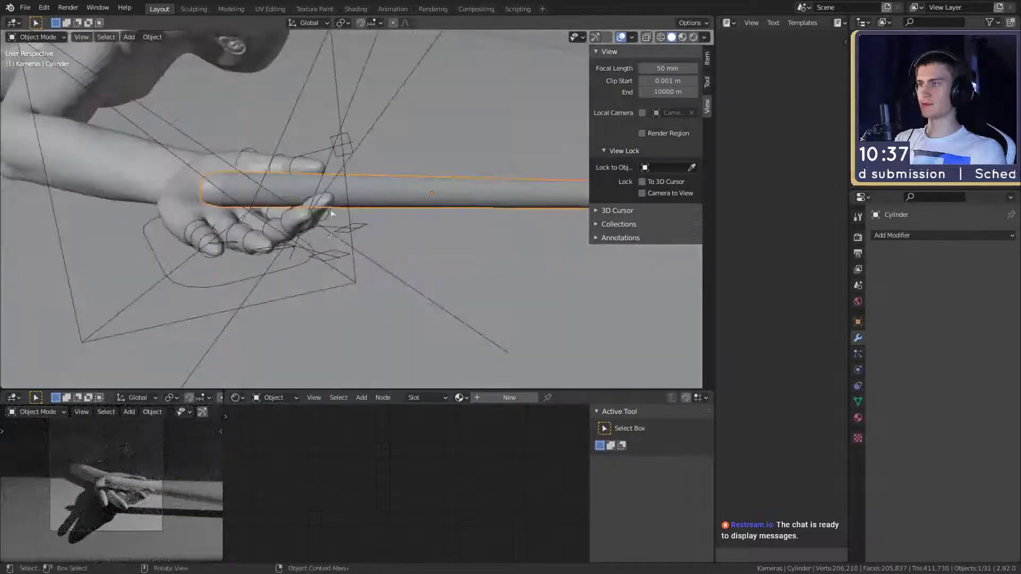
right_click(365, 197)
left_click(365, 197)
scroll(367, 225, "down", 2)
middle_click_drag(436, 246, 365, 231, "shift")
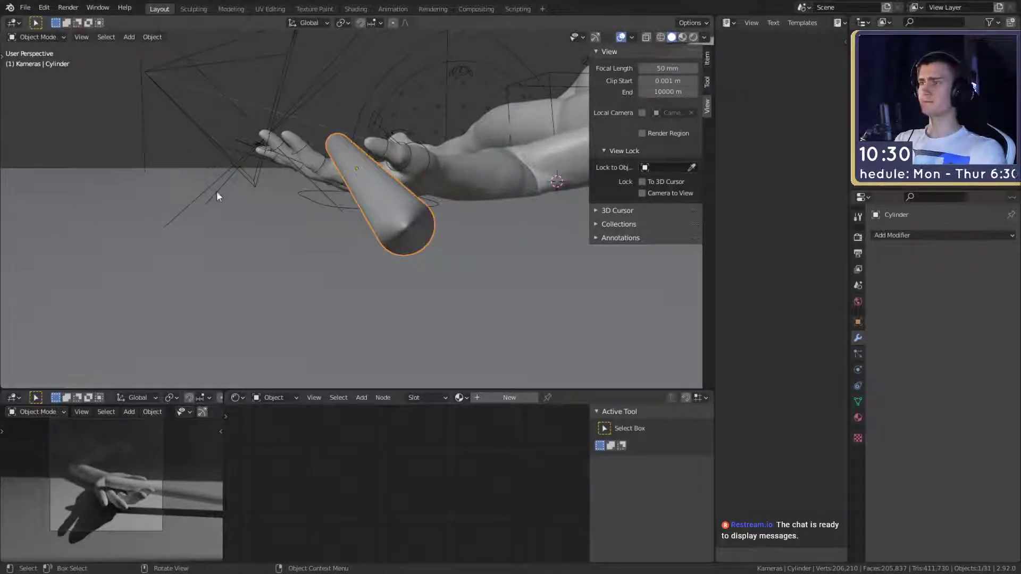
Add two closely spaced loop cuts around the rod just beyond the fingertips
middle_click_drag(215, 192, 301, 237)
scroll(298, 238, "down", 3)
scroll(394, 211, "up", 7)
middle_click_drag(151, 250, 408, 191, "shift")
scroll(394, 211, "down", 3)
key("Tab")
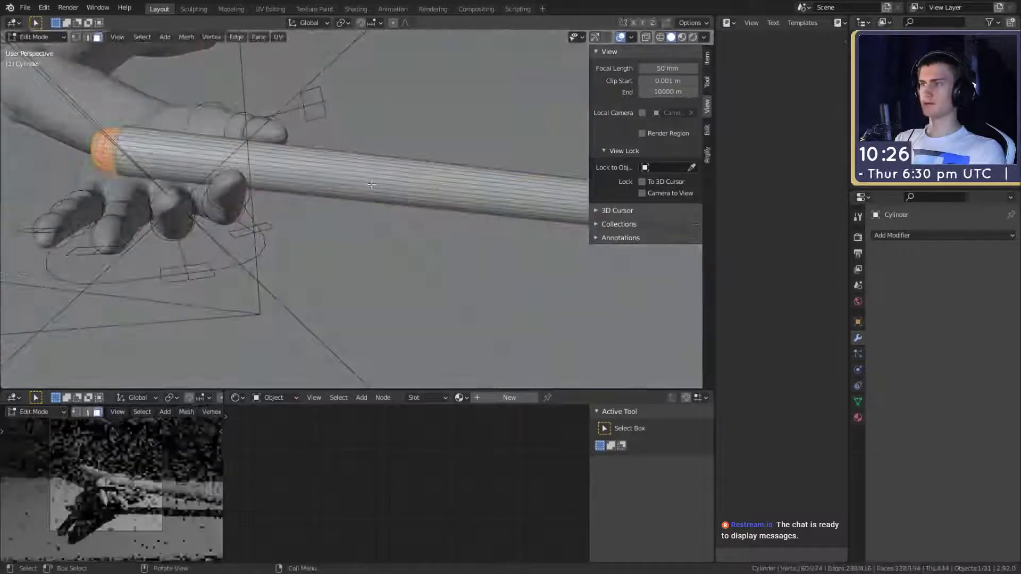
left_click(317, 165)
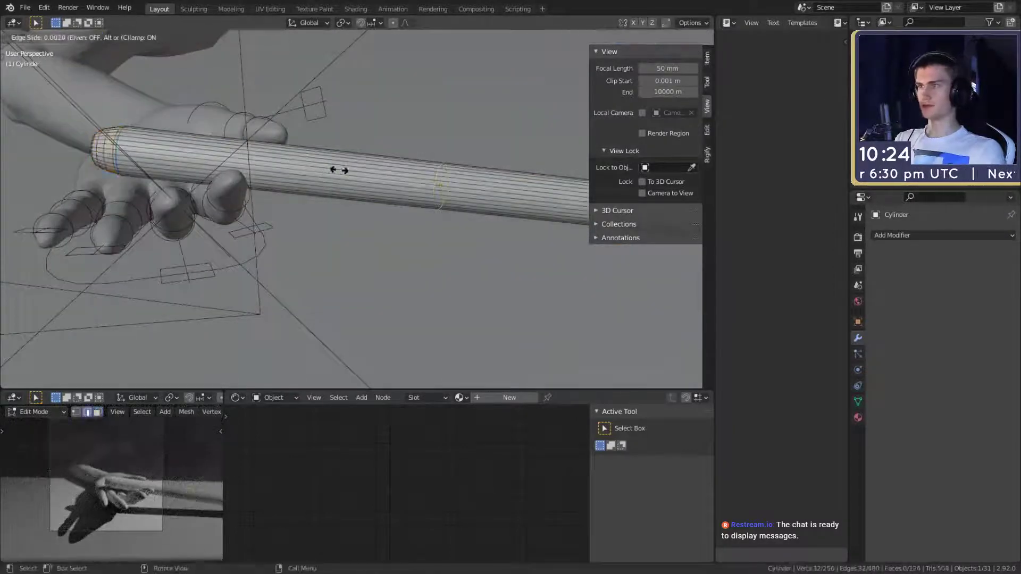
left_click(212, 168)
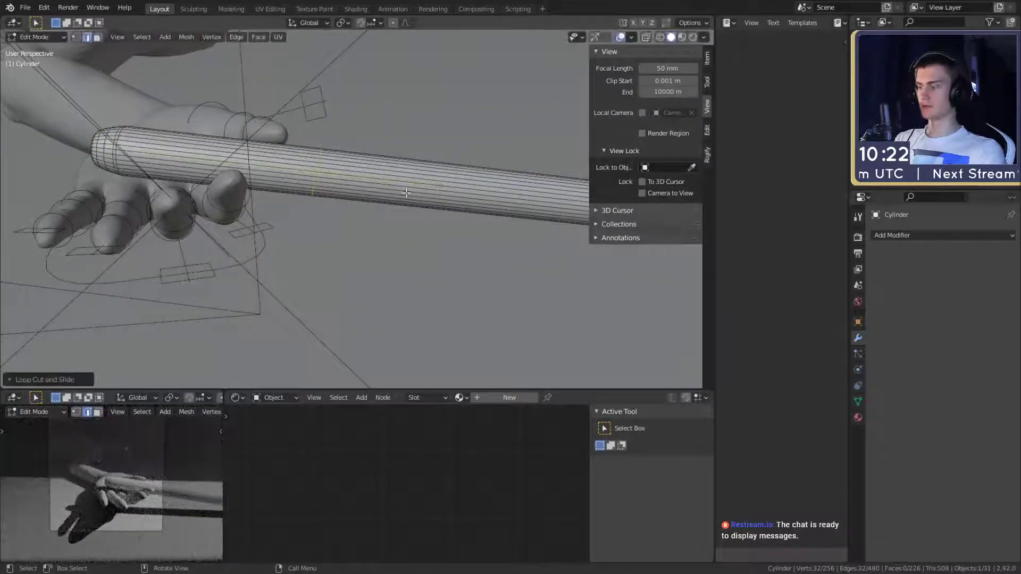
left_click(412, 185)
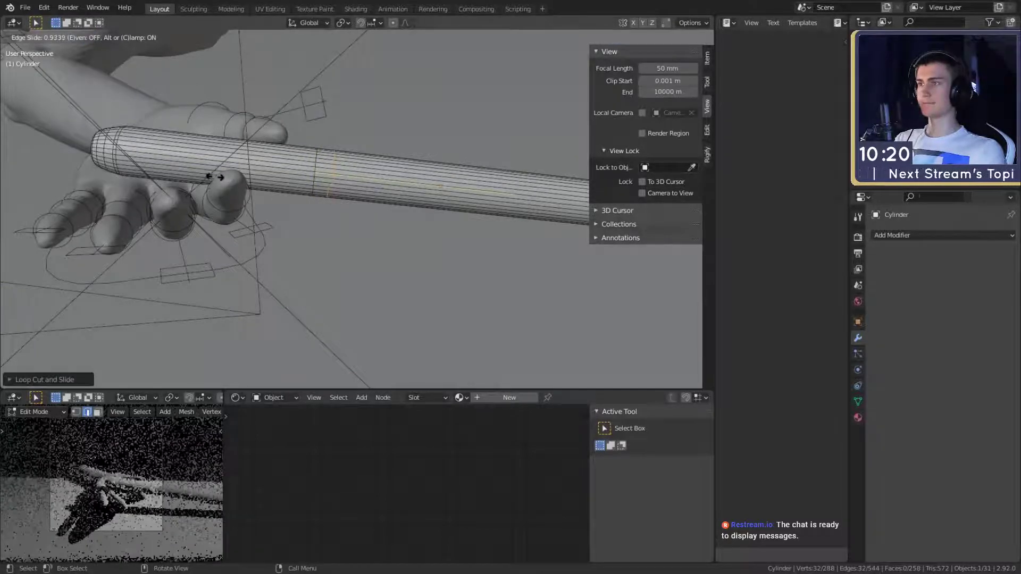
Extrude the narrow face ring between the two loops outward along its normals to form a raised collar
key("3")
left_click(322, 169, "alt")
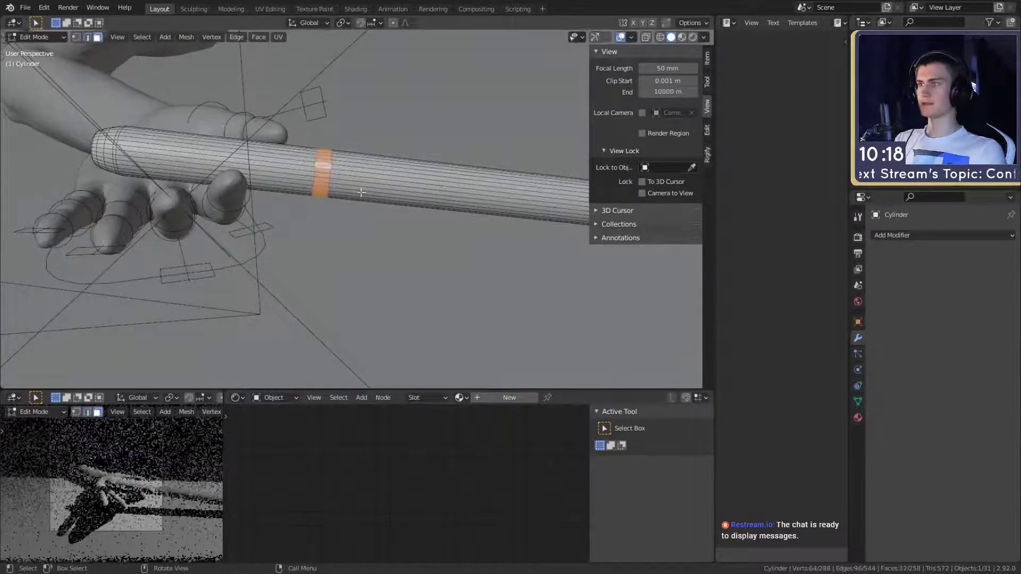
key("alt+e")
left_click(418, 230)
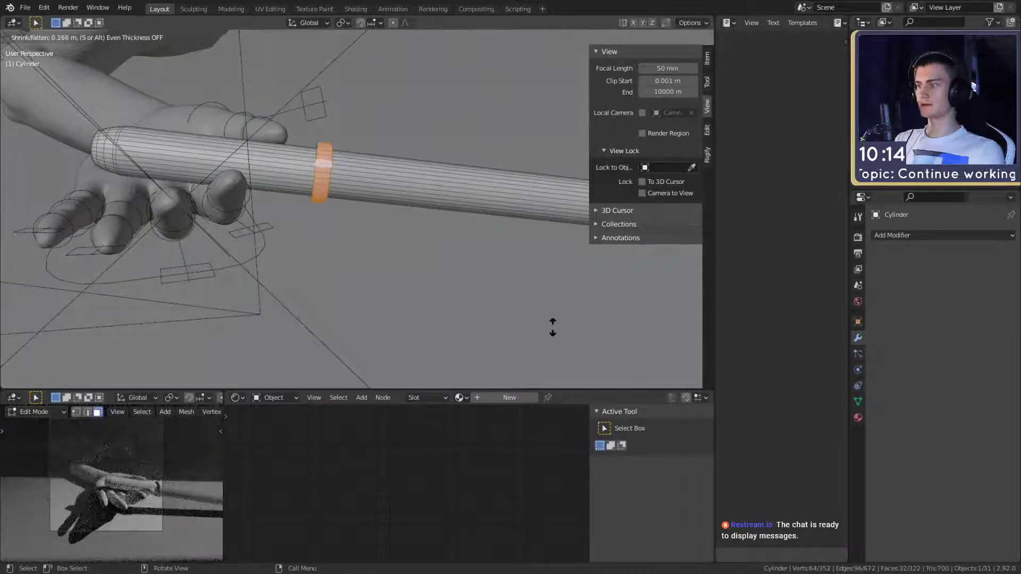
left_click(503, 231)
key("Tab")
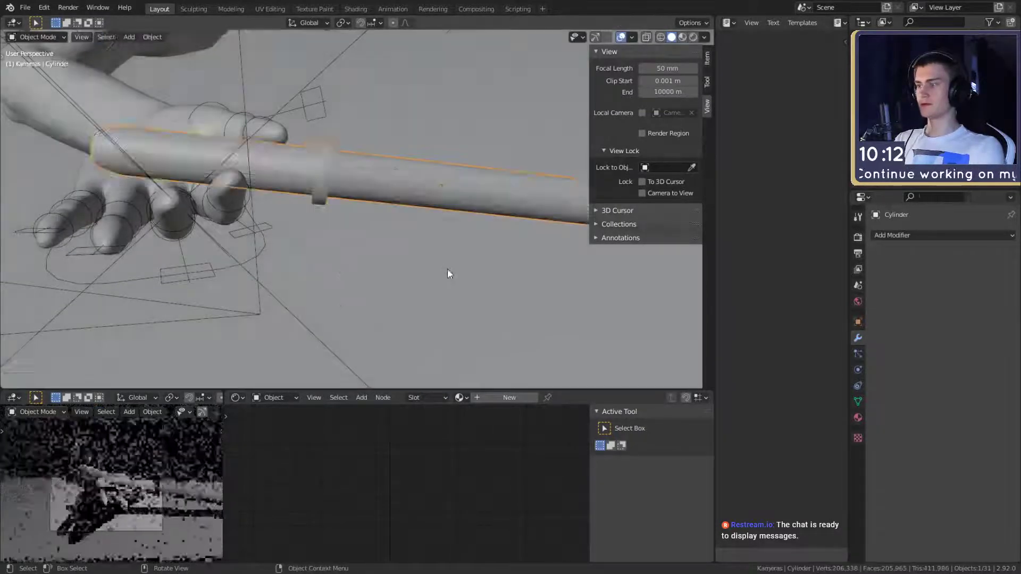
Add supporting loop cuts on the collar's palm-side face, close to its inner and outer edges
scroll(415, 282, "down", 4)
middle_click_drag(381, 294, 494, 242)
key("Tab")
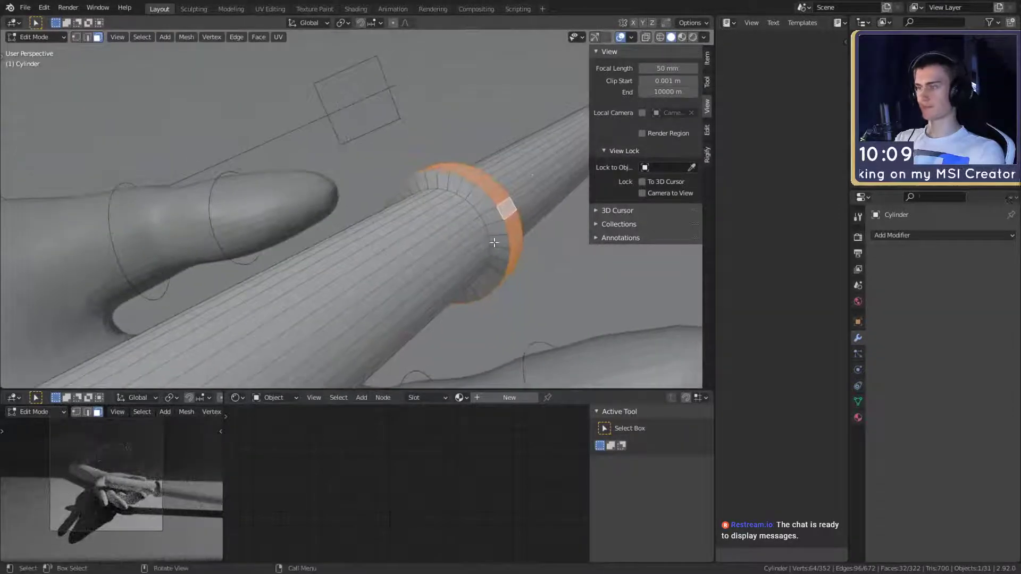
left_click(486, 207)
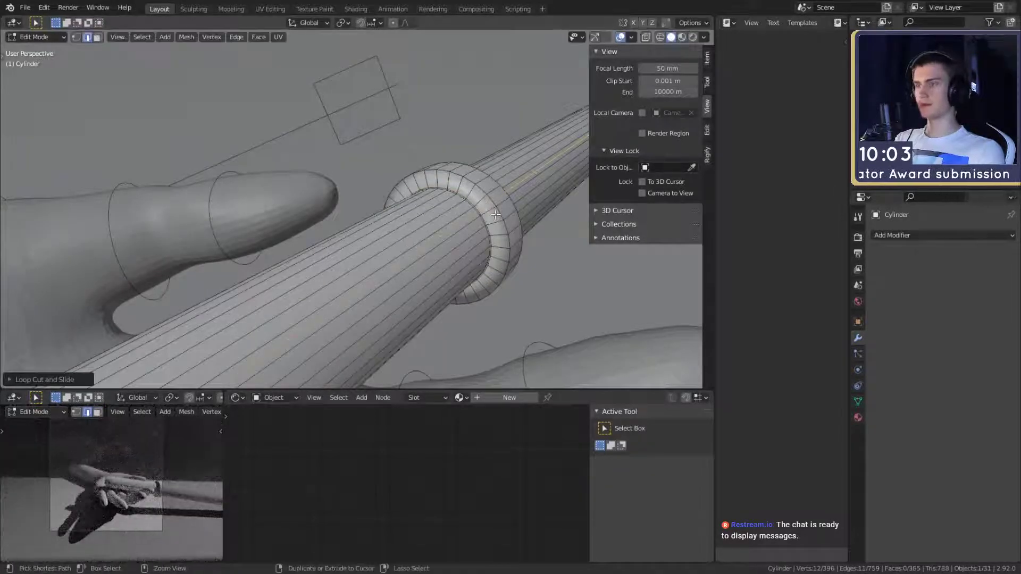
left_click(481, 200)
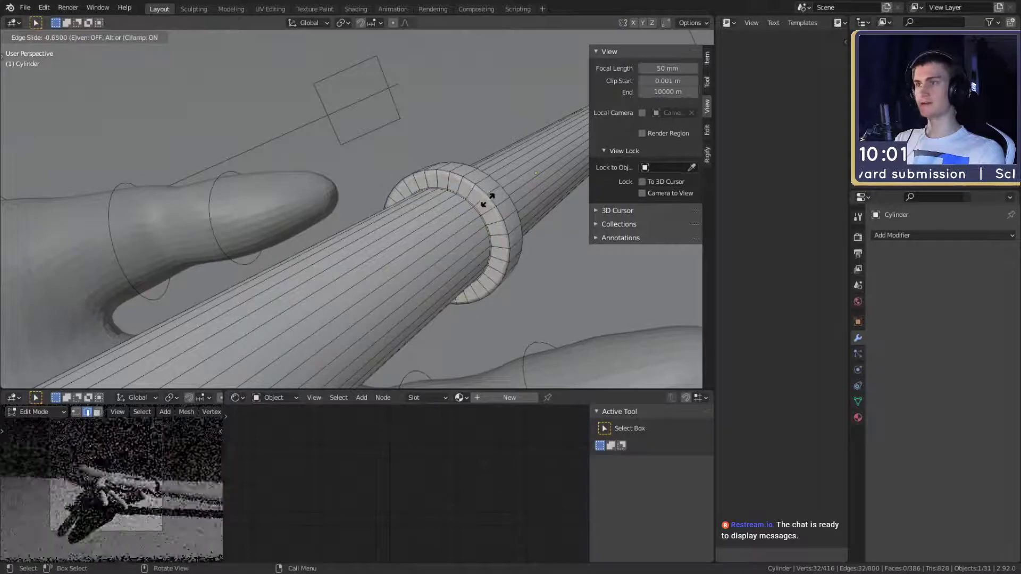
left_click(488, 200)
Add two supporting loop cuts around the collar's outer rim, one close to each edge
middle_click_drag(488, 200, 177, 259)
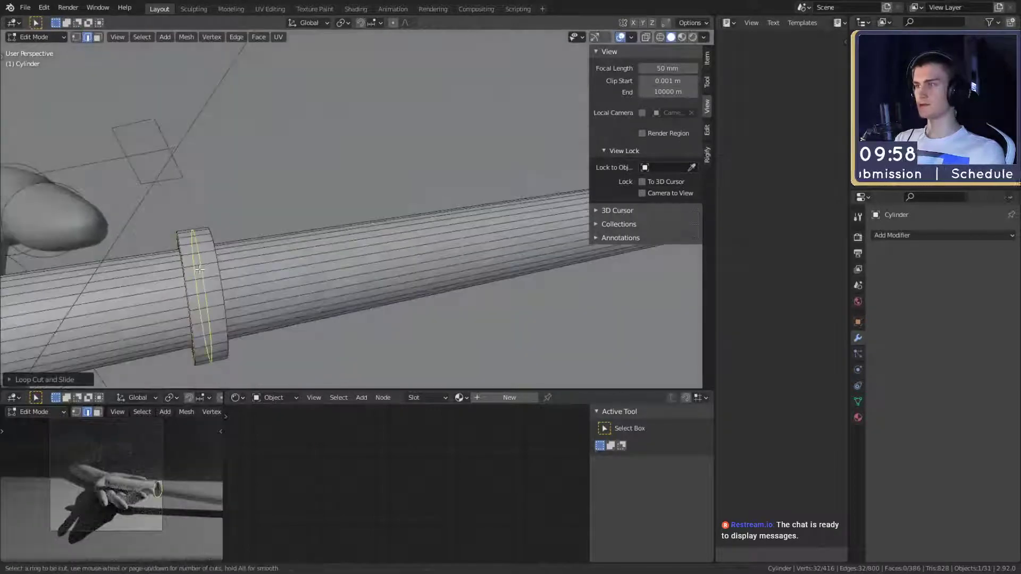
left_click(199, 270)
left_click(184, 274)
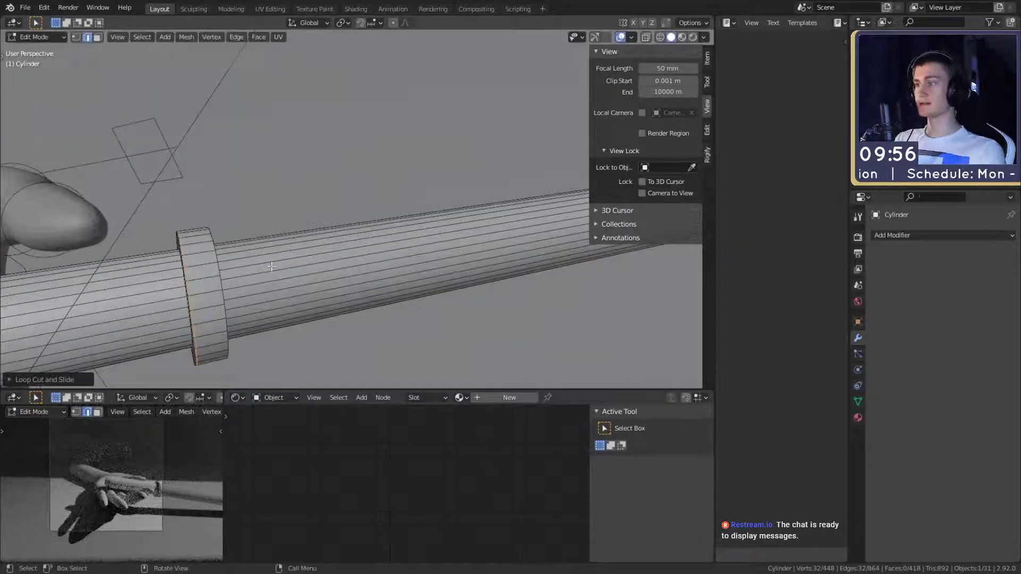
middle_click_drag(184, 274, 397, 195)
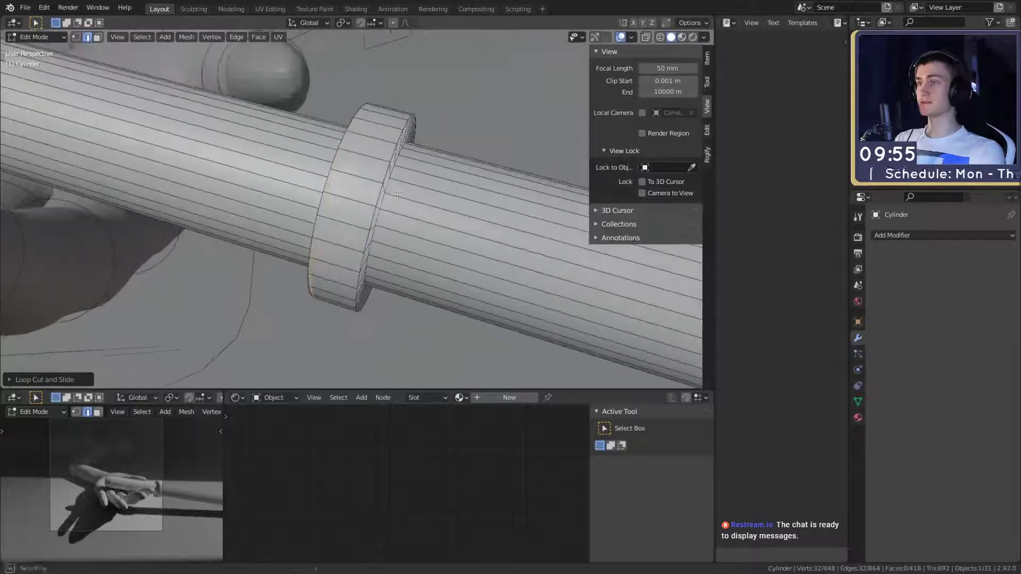
left_click(373, 146)
left_click(394, 157)
Add supporting loop cuts on the collar's far face near its edges, and undo the extra cut beyond it
middle_click_drag(394, 156, 296, 105)
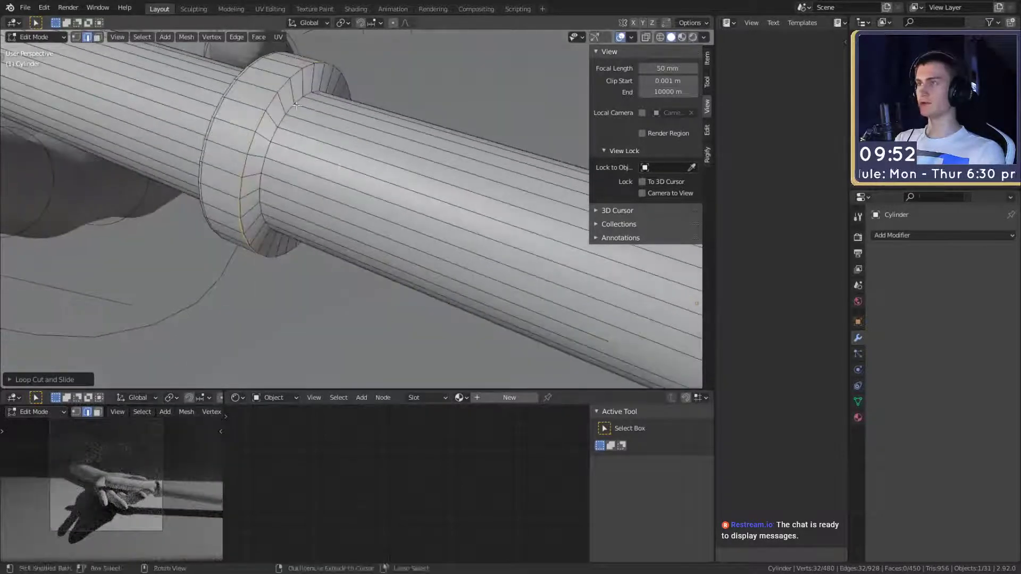
left_click(292, 83)
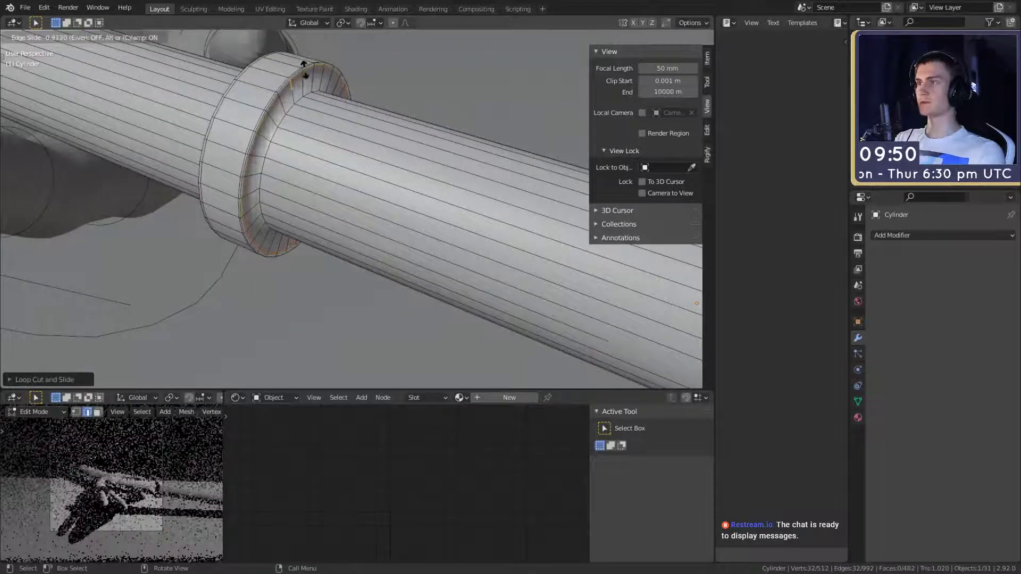
left_click(301, 85)
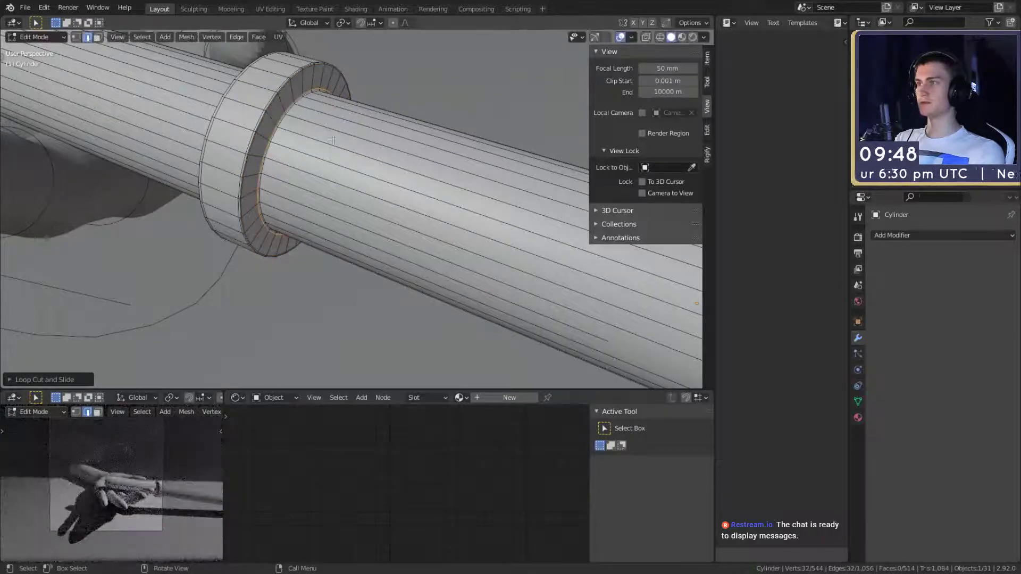
scroll(408, 226, "down", 8)
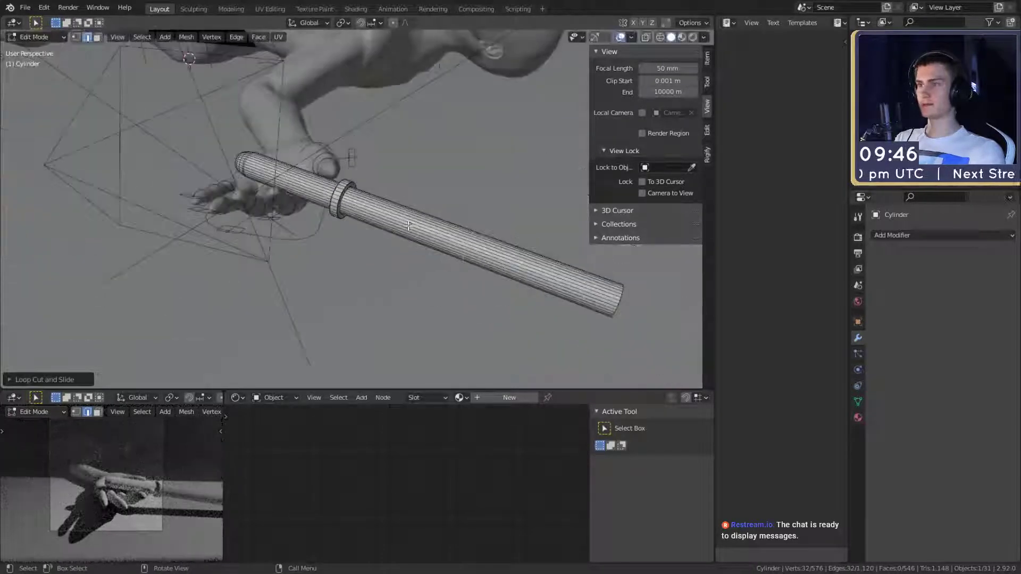
key("ctrl+z")
Add a loop cut around the rod's palm-side section and slide it close to the collar
scroll(408, 233, "up", 3)
middle_click_drag(312, 219, 183, 213)
left_click(184, 212)
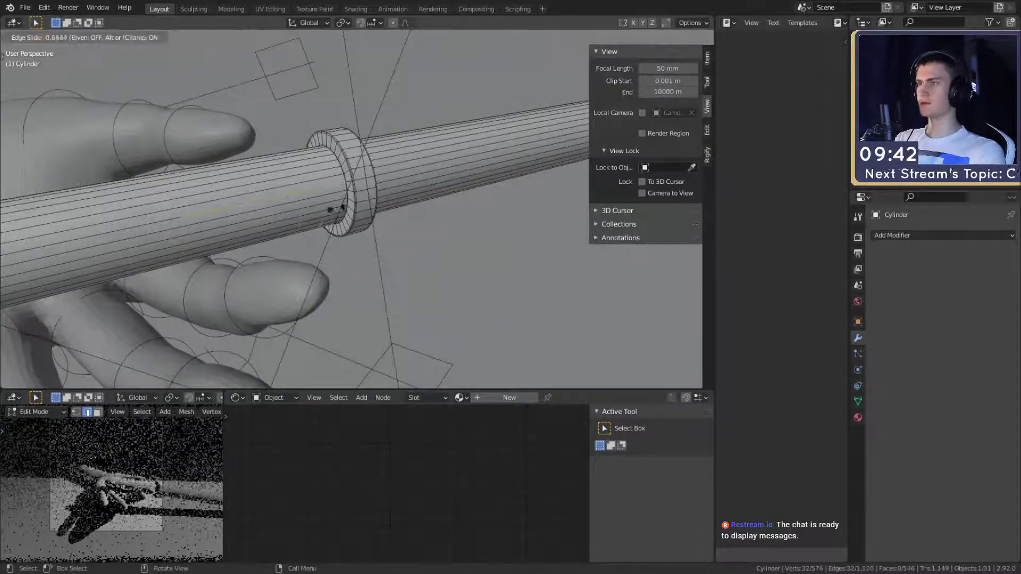
left_click(392, 209)
key("Tab")
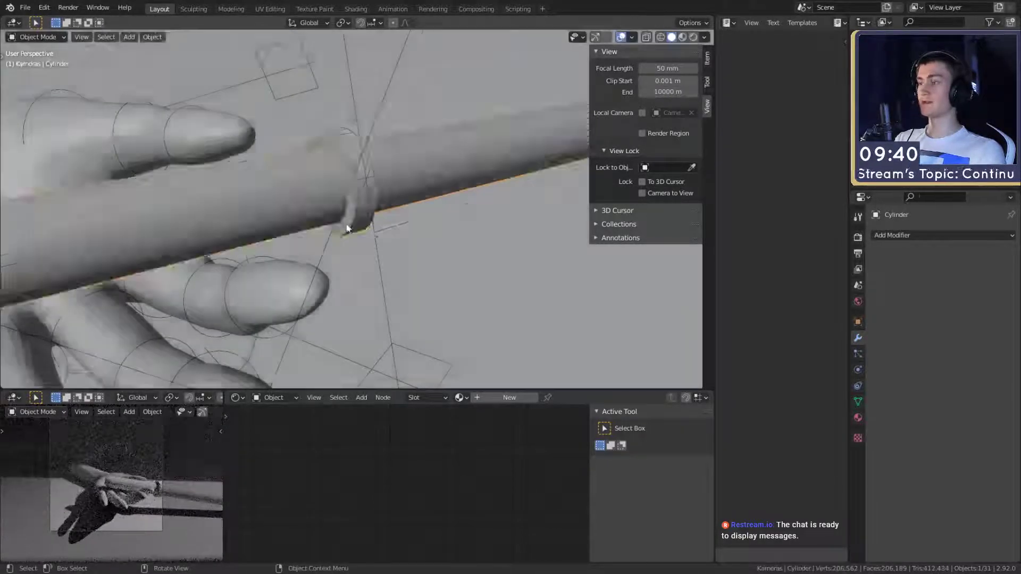
Save the quick_sketch_day_66.blend file
scroll(362, 266, "down", 8)
middle_click_drag(362, 273, 358, 262)
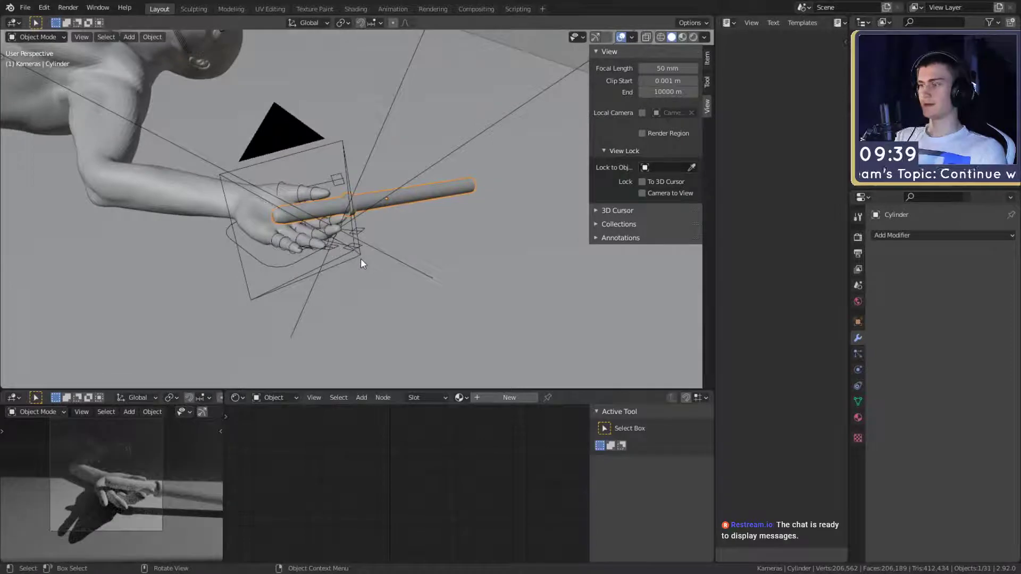
left_click(26, 9)
left_click(32, 84)
middle_click_drag(359, 246, 393, 269)
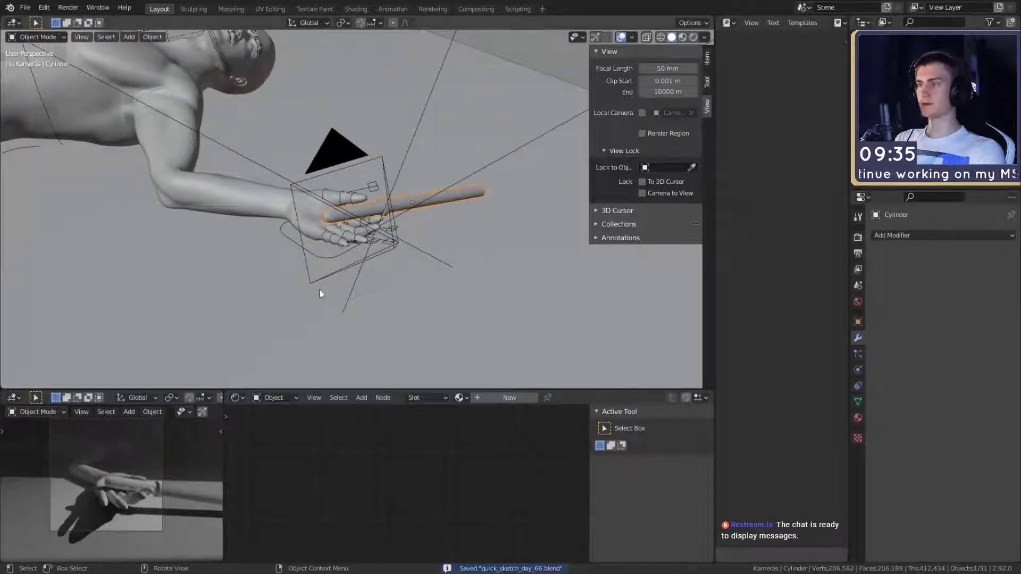
Select the floor plane beneath the figure and create a new material for it
left_click(287, 297)
scroll(298, 303, "down", 5)
middle_click_drag(309, 302, 367, 292)
scroll(366, 291, "down", 6)
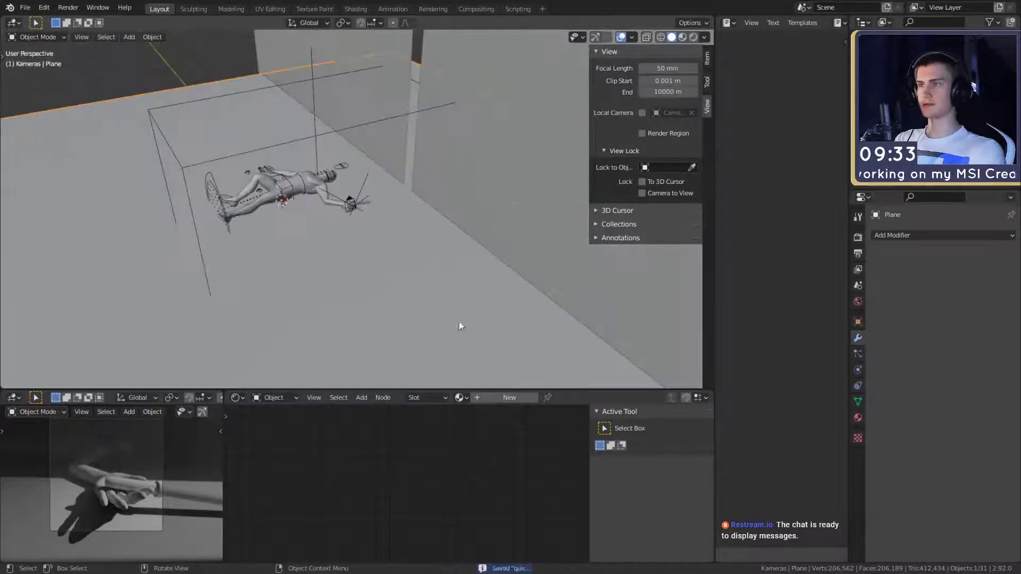
middle_click_drag(459, 325, 316, 246)
scroll(316, 246, "down", 4)
scroll(327, 291, "up", 4)
scroll(329, 295, "up", 8)
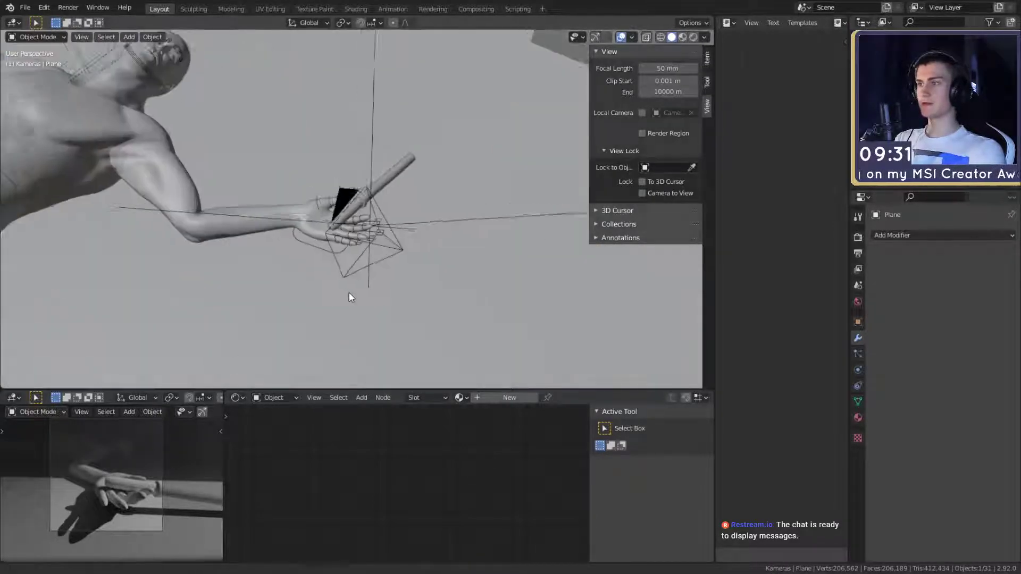
middle_click_drag(348, 296, 357, 356)
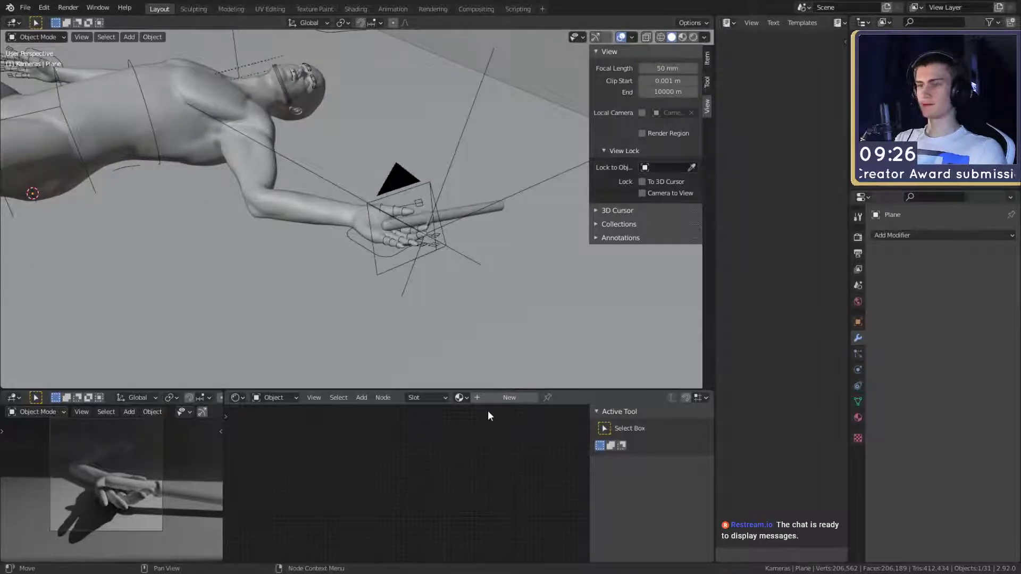
left_click(510, 397)
left_click(467, 487)
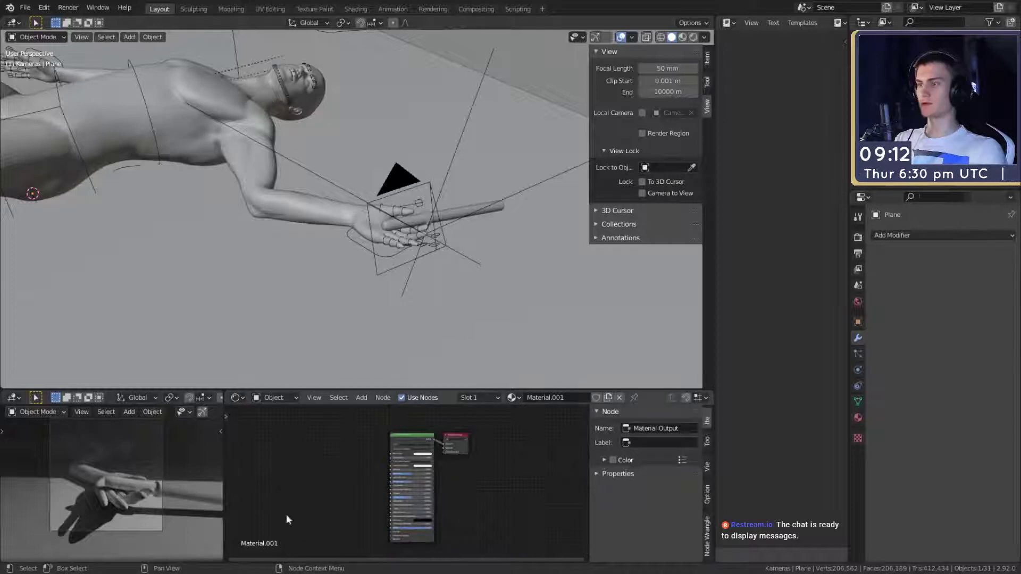
left_click(21, 10)
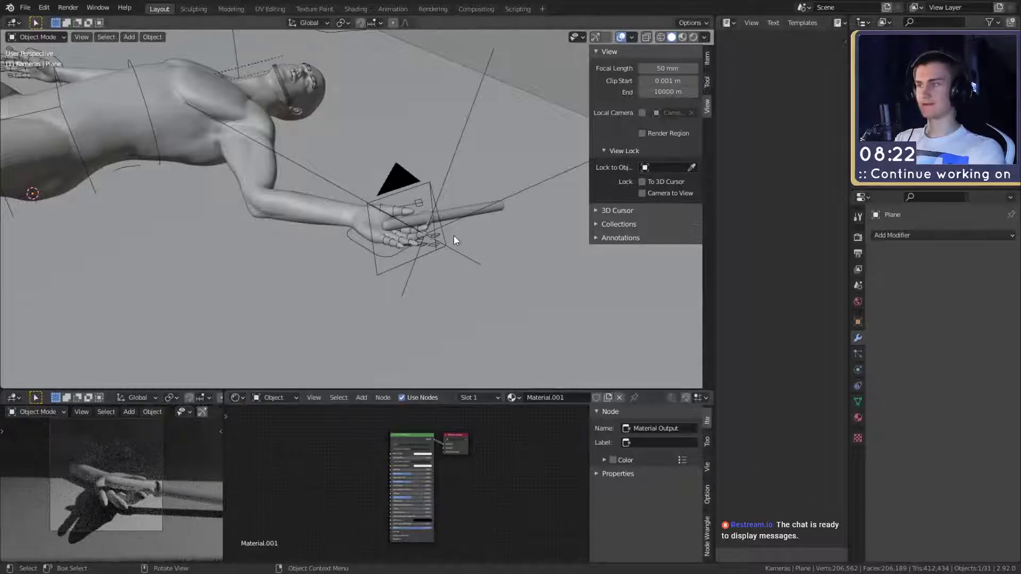
Show the scene in Material Preview shading and assign the existing Material.002 to the floor plane
scroll(460, 309, "down", 3)
key("z")
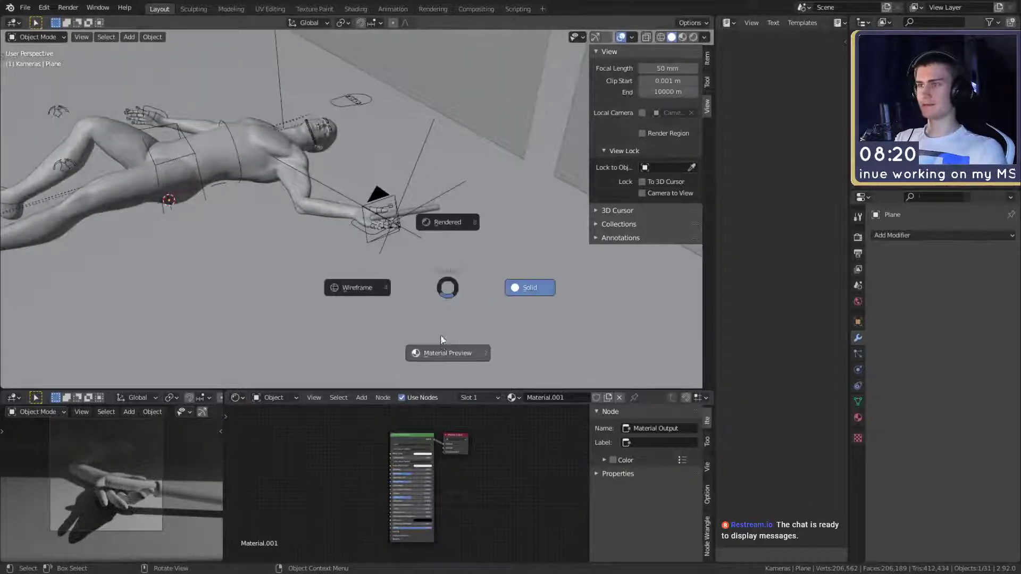
left_click(444, 340)
scroll(500, 307, "down", 6)
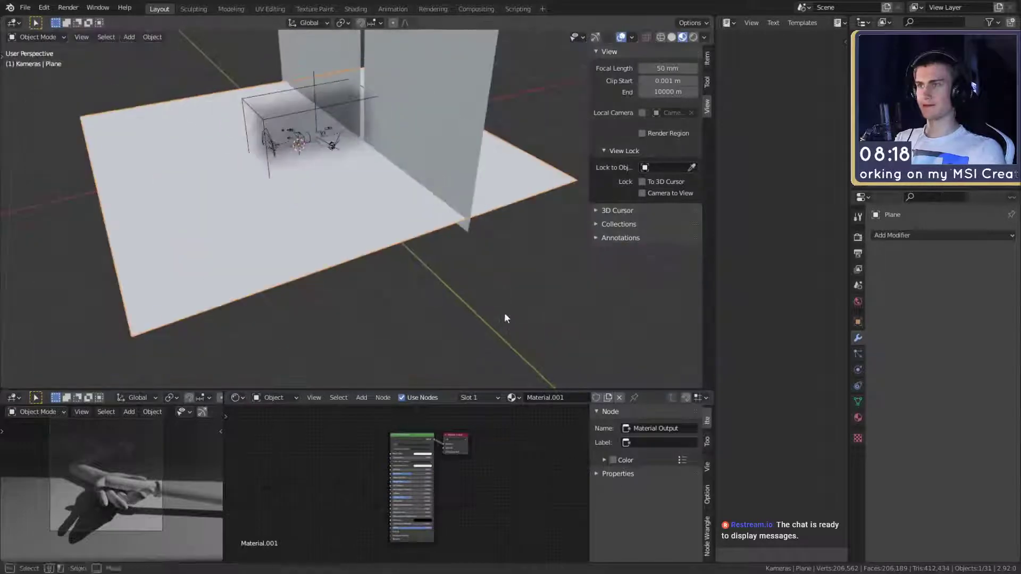
left_click(516, 398)
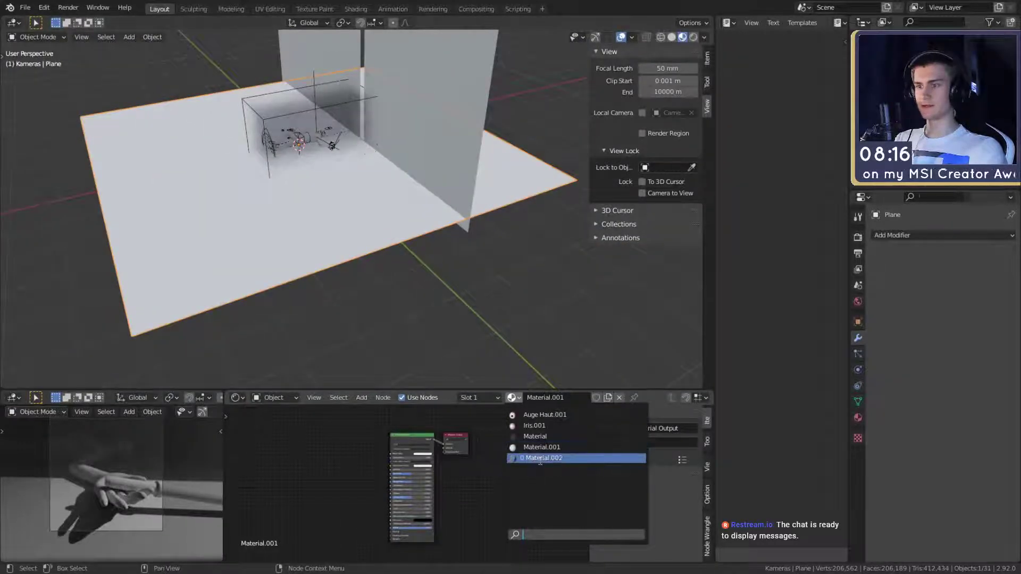
left_click(540, 458)
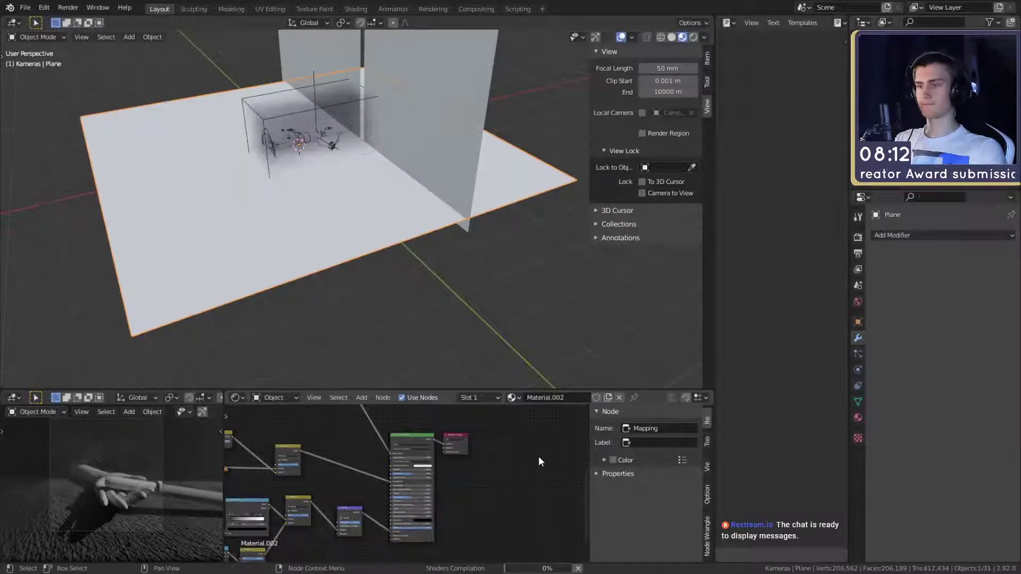
Try a uniform scale of 3.060 on X, Y and Z in the floor material's Mapping node
scroll(351, 468, "down", 4)
middle_click_drag(350, 468, 488, 466)
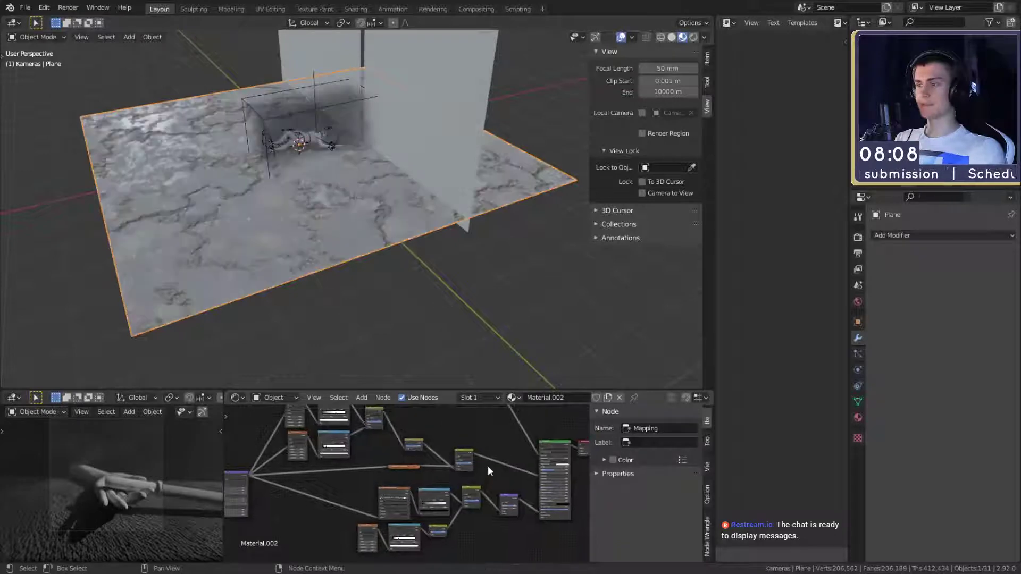
scroll(435, 238, "up", 6)
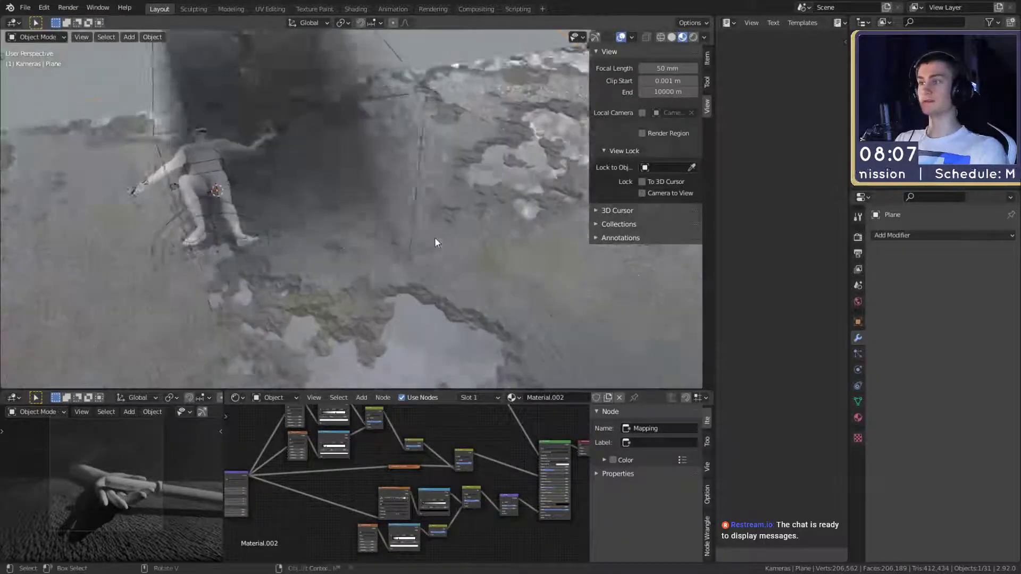
middle_click_drag(435, 238, 408, 264)
scroll(410, 260, "up", 5)
scroll(445, 472, "up", 8)
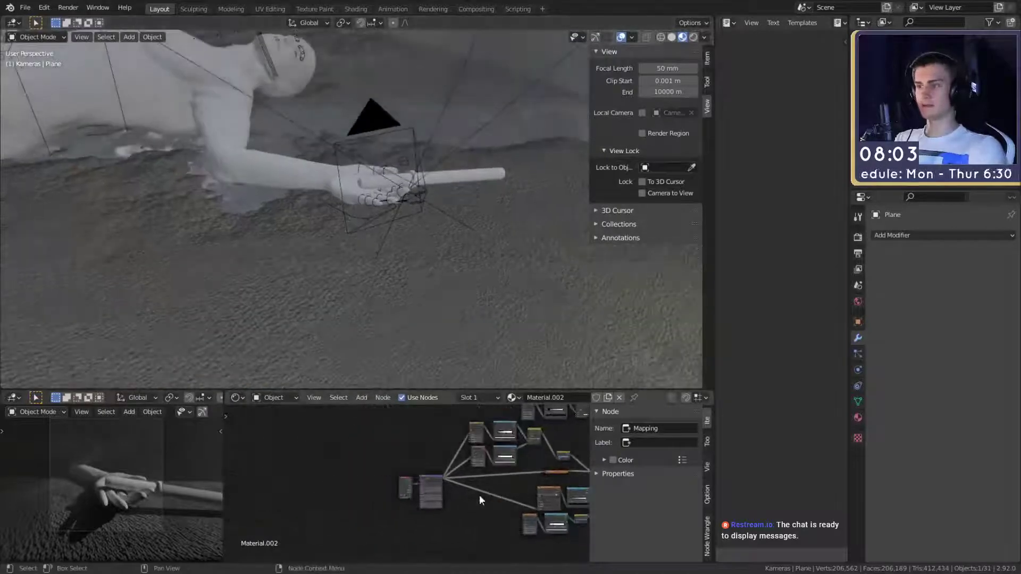
scroll(421, 489, "up", 5)
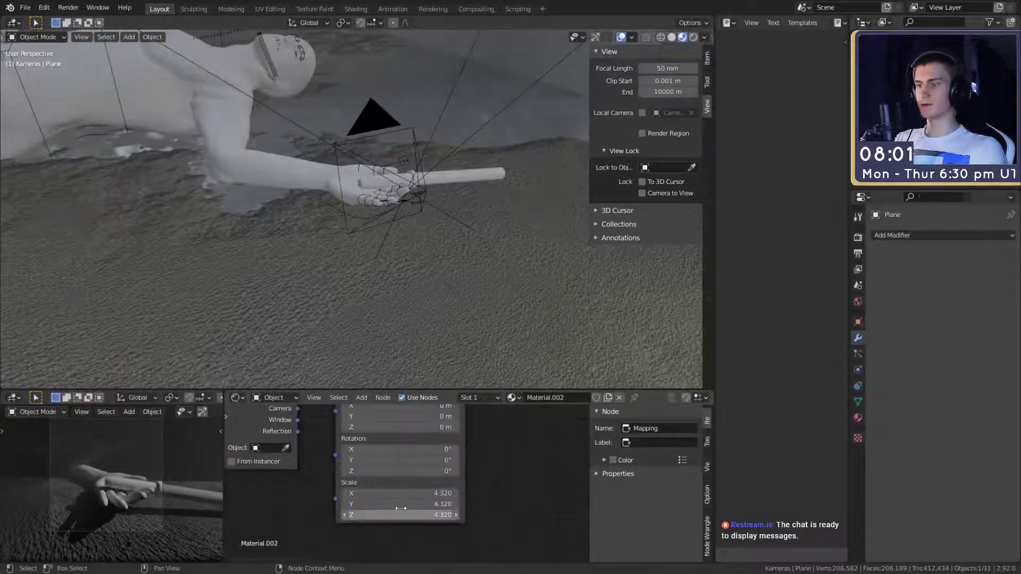
left_click_drag(421, 493, 362, 514)
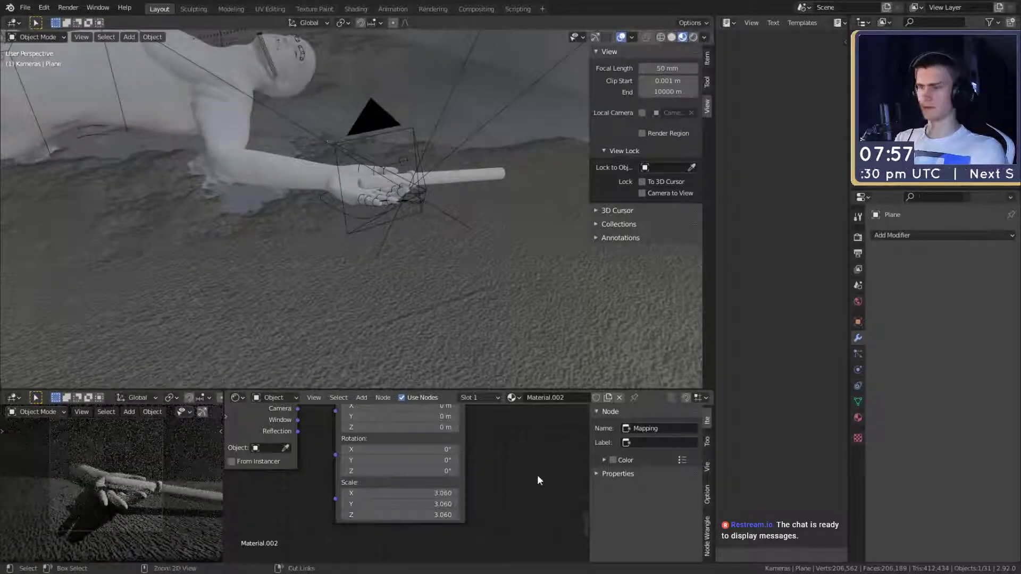
Examine the texture, color ramp and mix nodes feeding the floor material's shader
scroll(506, 471, "down", 5)
middle_click_drag(503, 471, 308, 506)
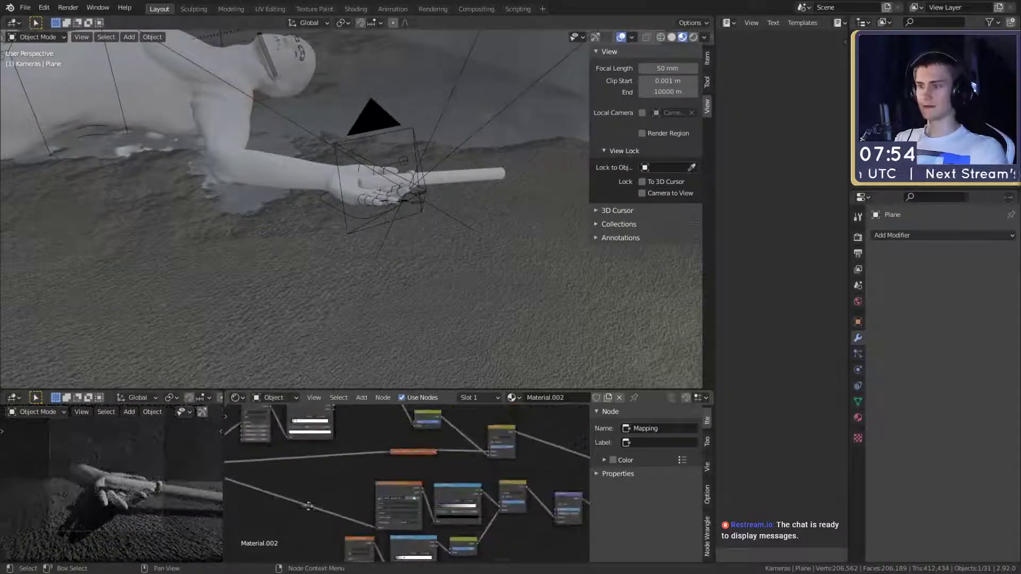
scroll(346, 478, "down", 2)
middle_click_drag(510, 458, 497, 550)
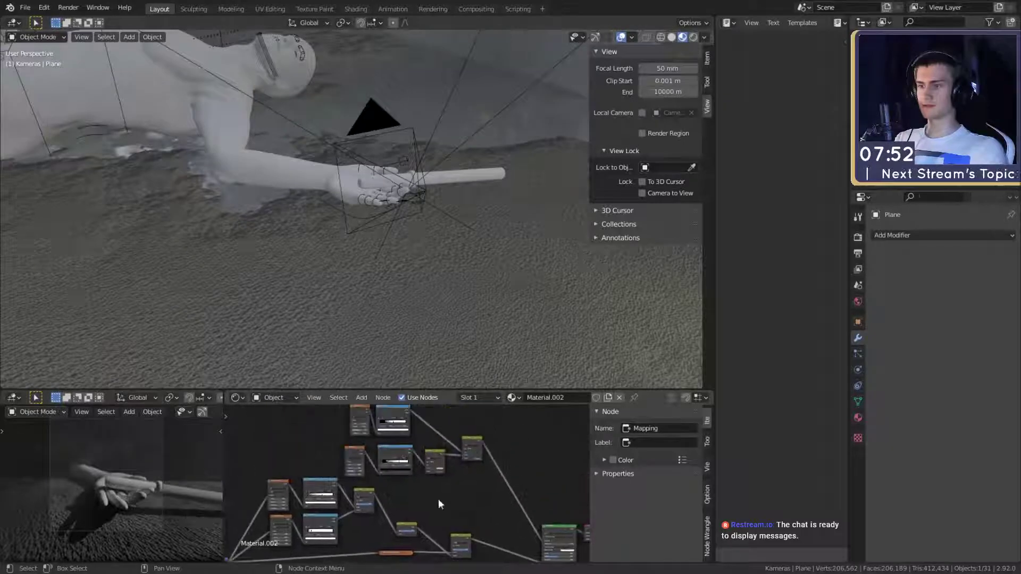
Try a scale of 13.4 on the floor material's Noise Texture with detail 6.6, and undo the change
middle_click_drag(439, 500, 459, 519)
scroll(459, 519, "up", 6)
scroll(402, 503, "up", 7)
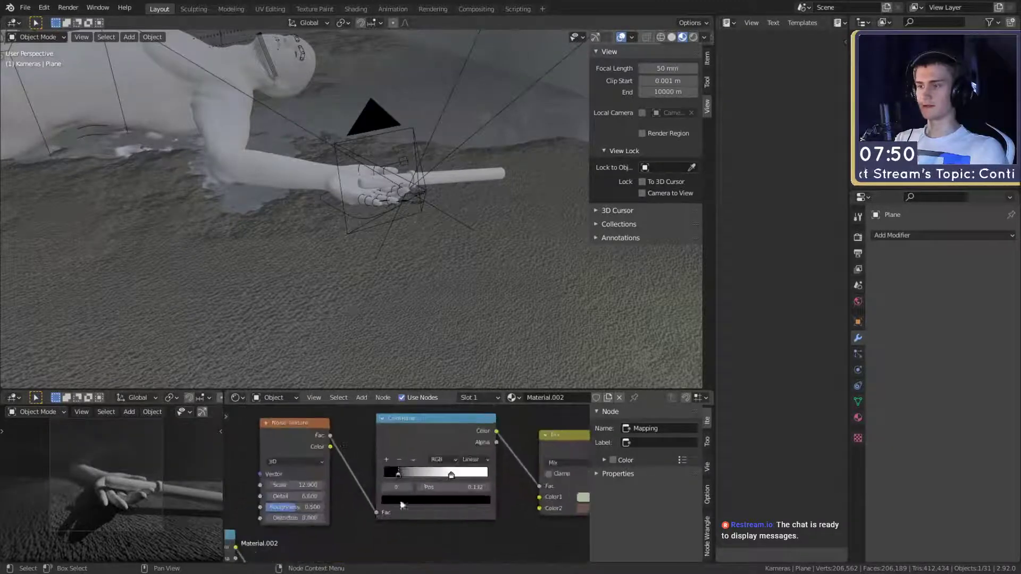
middle_click_drag(402, 503, 506, 528)
scroll(453, 483, "up", 1)
left_click_drag(404, 510, 431, 510)
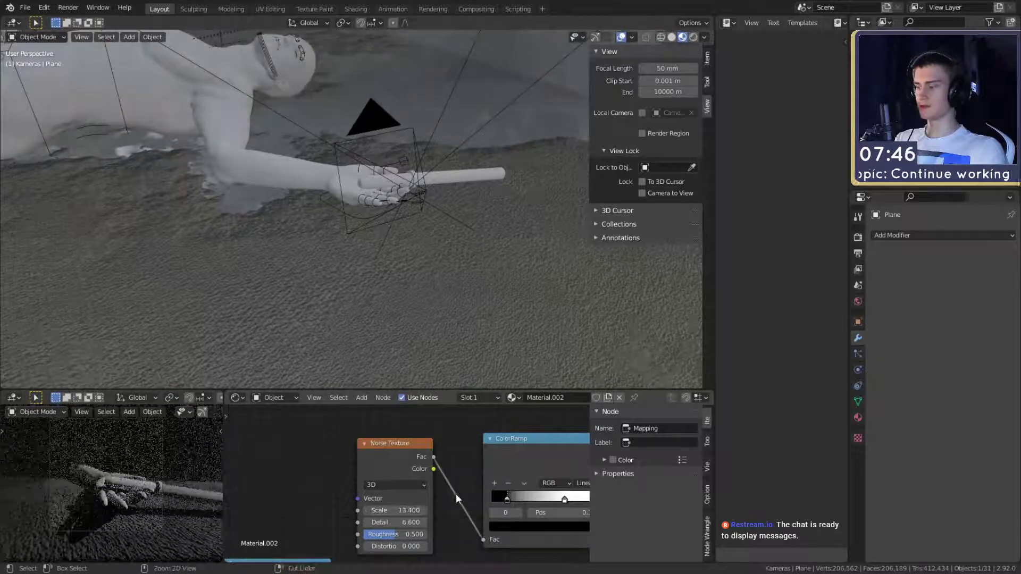
key("ctrl+z")
Try a scale of 13.8 on the Noise Texture with detail 15.7, and undo the change
middle_click_drag(470, 428, 449, 528)
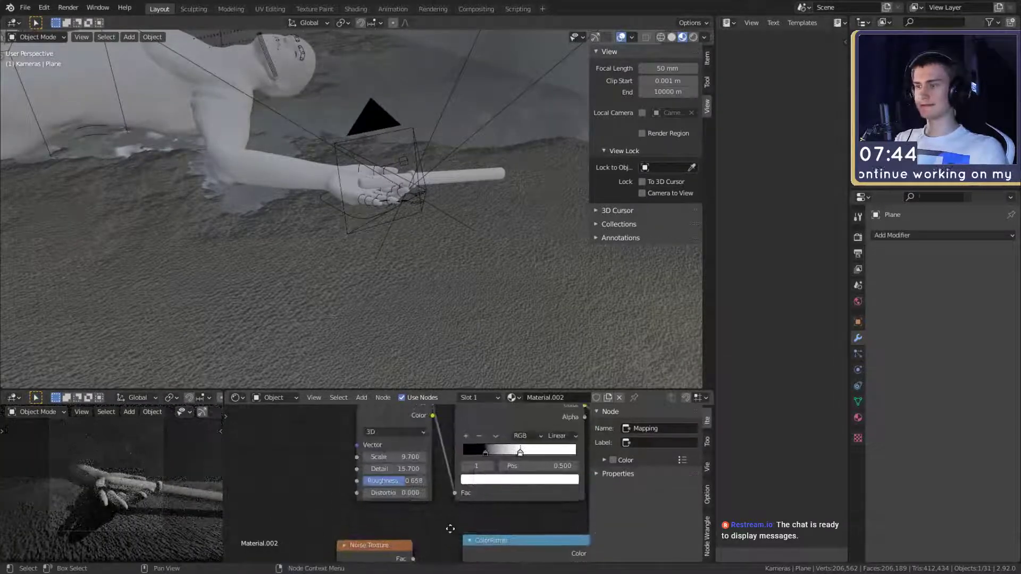
middle_click_drag(446, 463, 443, 492)
left_click_drag(393, 485, 385, 485)
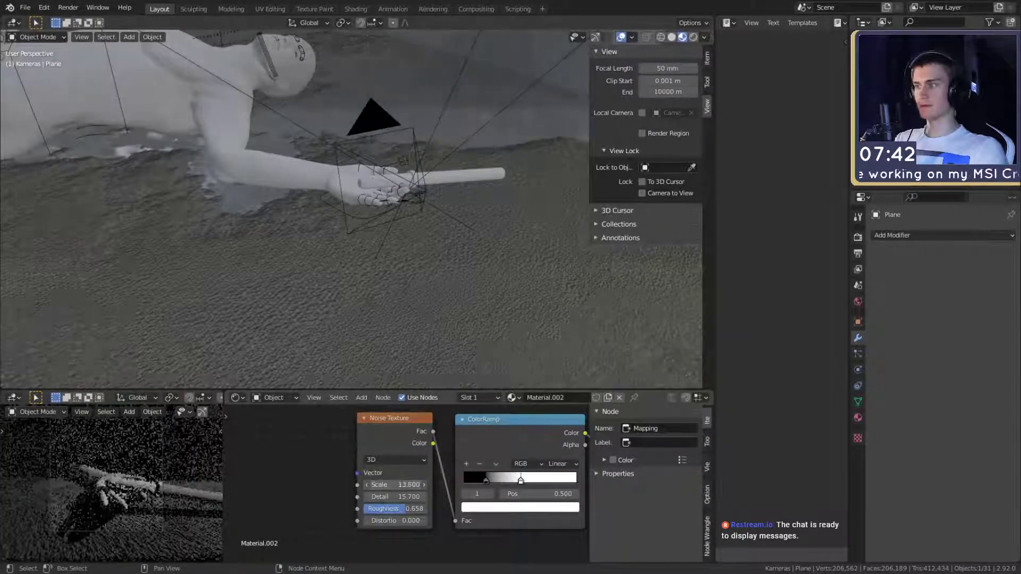
key("ctrl+z")
Greatly increase the Musgrave Texture's scale in the floor material to make the surface pattern much finer
scroll(424, 260, "down", 14)
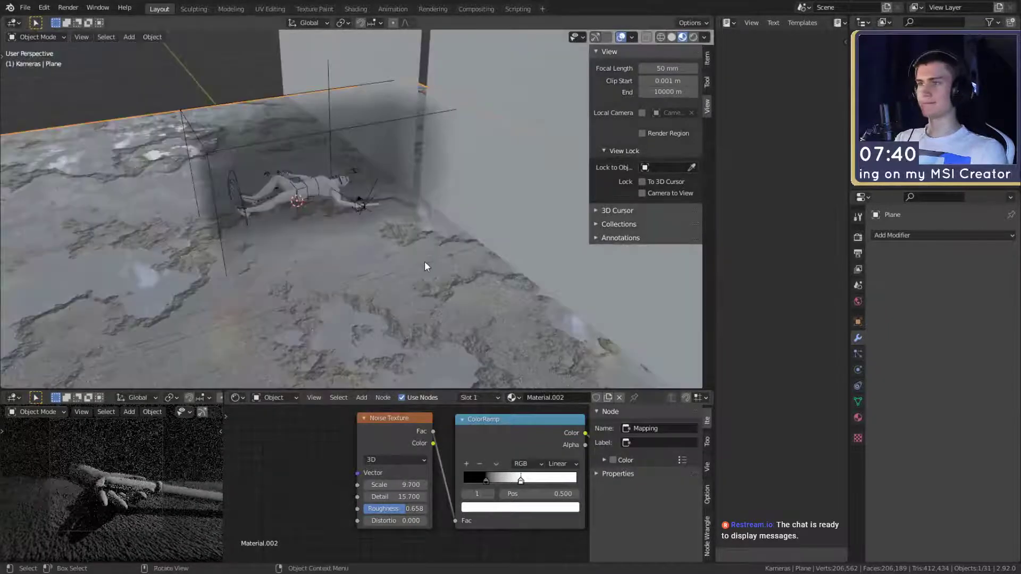
scroll(405, 270, "up", 5)
middle_click_drag(405, 270, 523, 255)
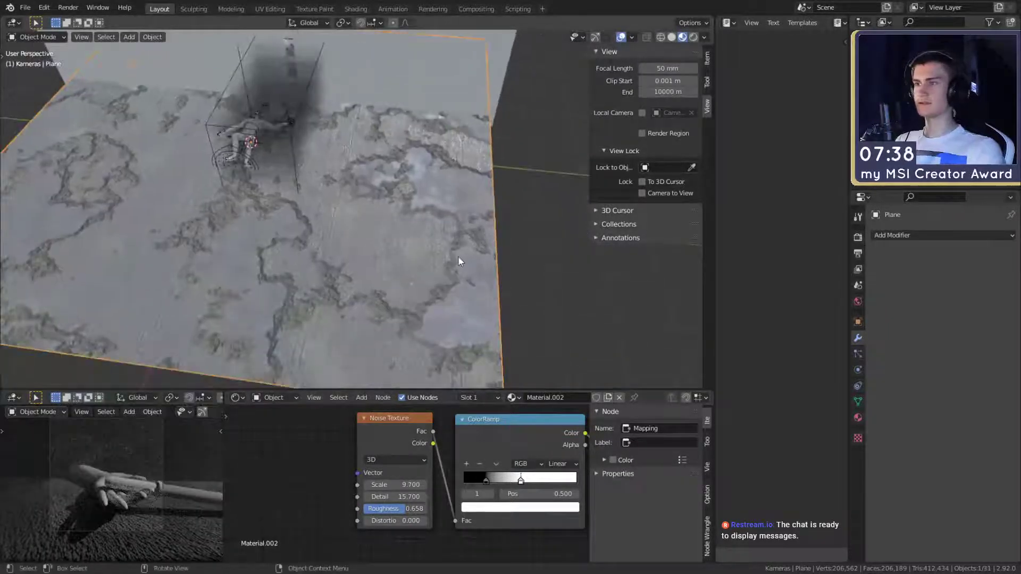
scroll(452, 541, "down", 6)
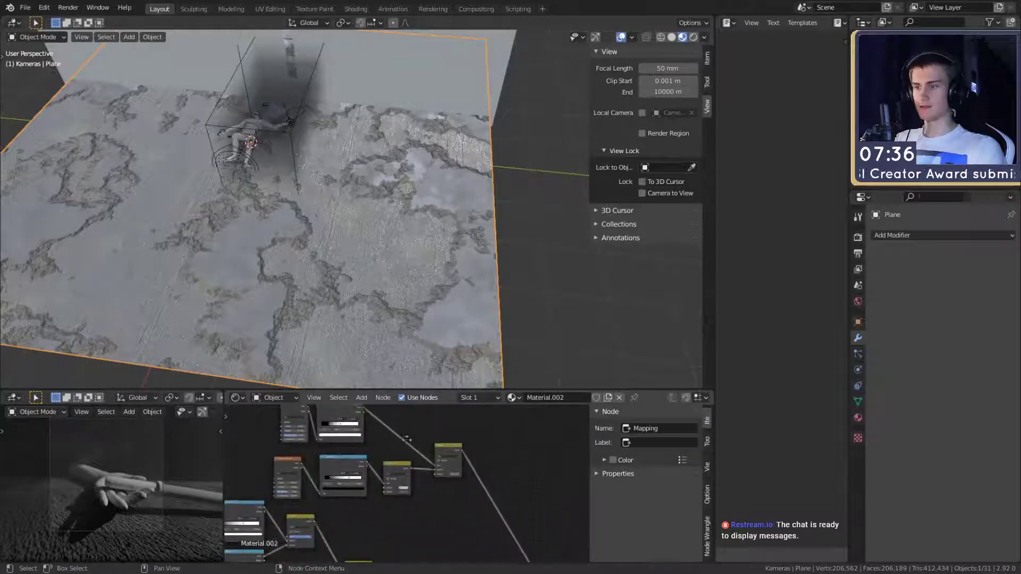
middle_click_drag(442, 509, 595, 429)
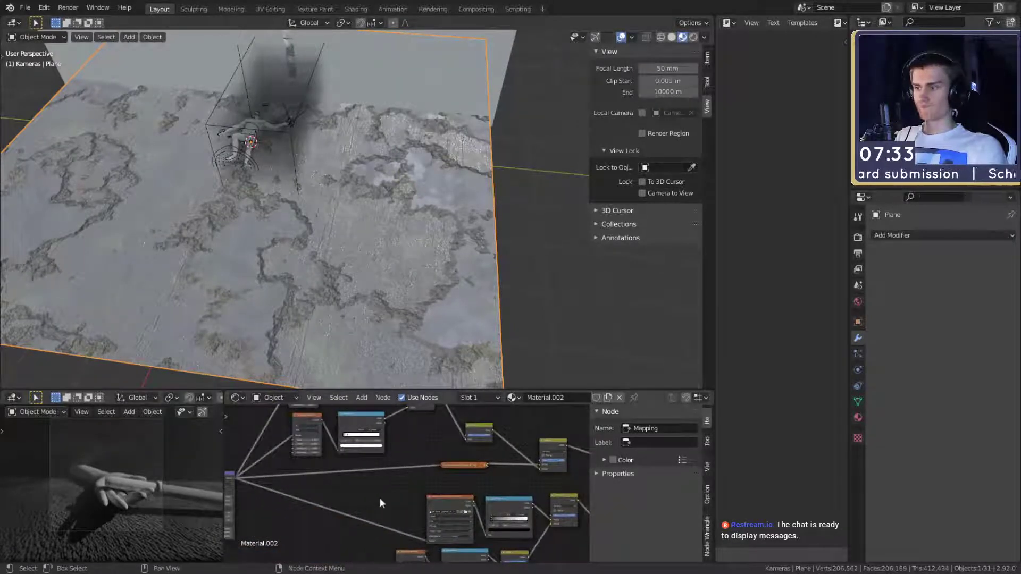
middle_click_drag(366, 503, 362, 469)
scroll(455, 518, "up", 8)
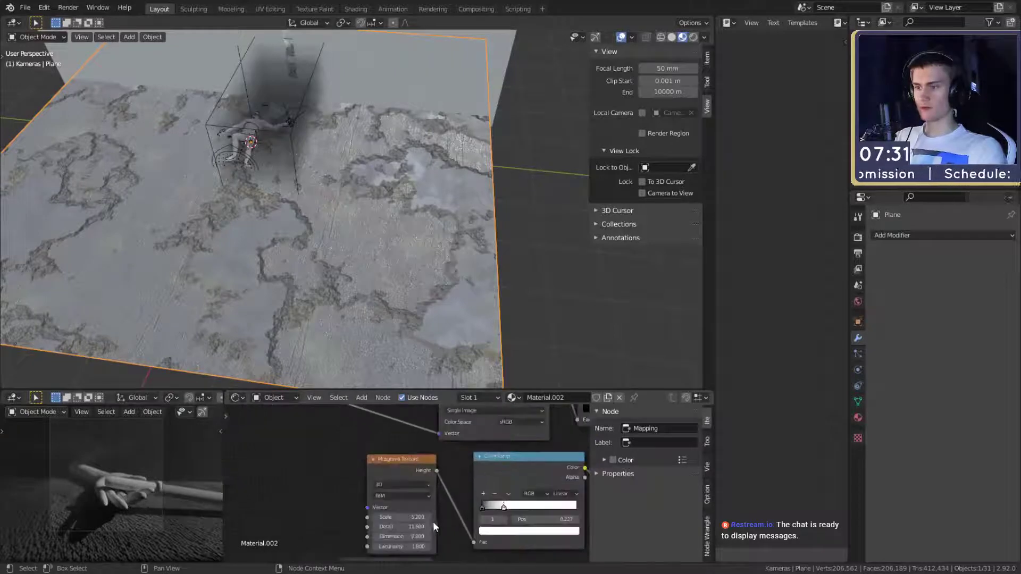
middle_click_drag(433, 527, 429, 491)
left_click_drag(409, 481, 538, 481)
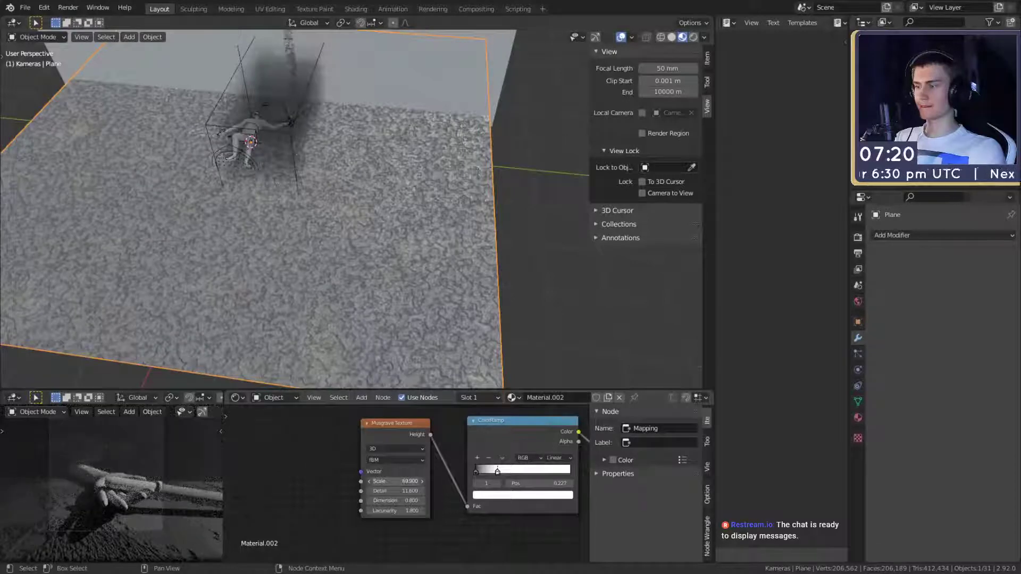
Set the strength of the floor material's Bump node to 0.4
middle_click_drag(402, 246, 402, 275)
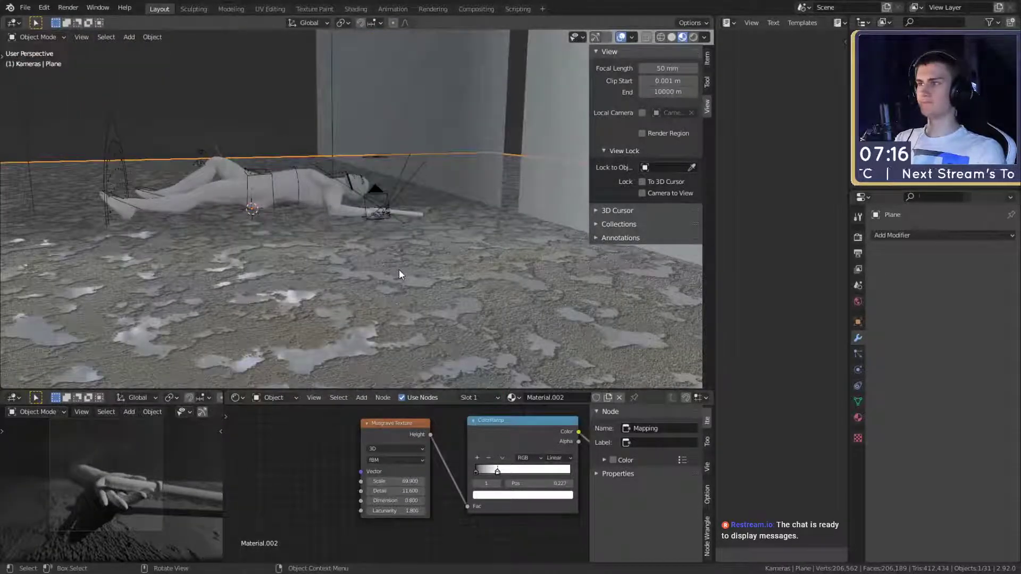
mouse_move(398, 264)
middle_mouse_down()
mouse_move(376, 280)
mouse_move(386, 277)
mouse_move(380, 247)
mouse_move(383, 256)
middle_mouse_up()
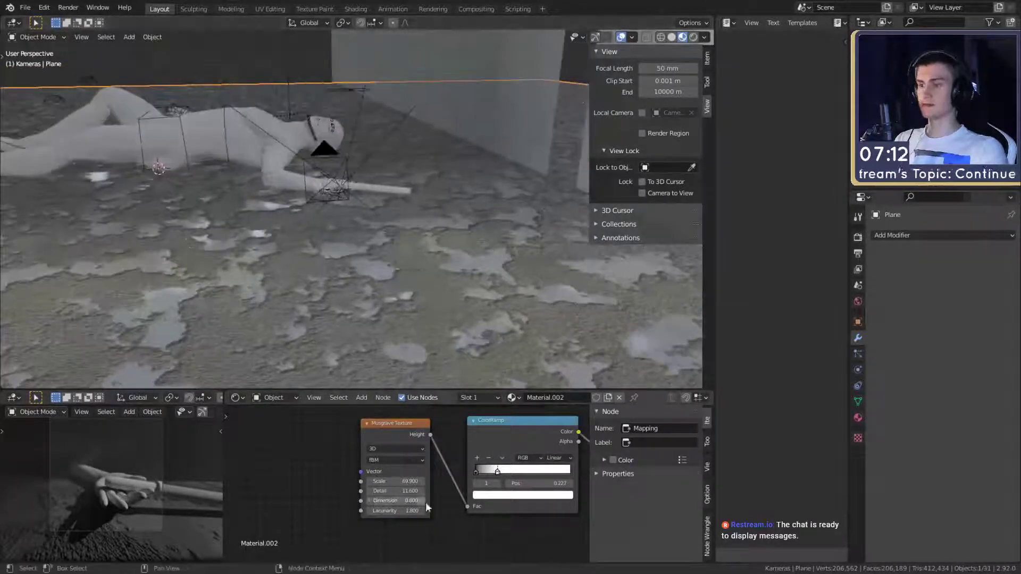
scroll(431, 505, "down", 5)
scroll(442, 510, "up", 8)
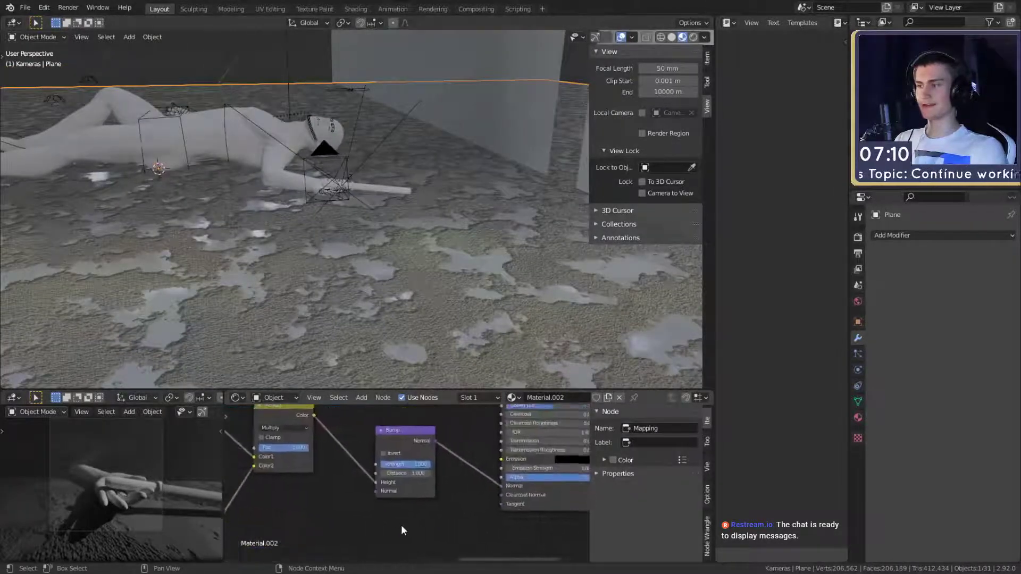
left_click(407, 471)
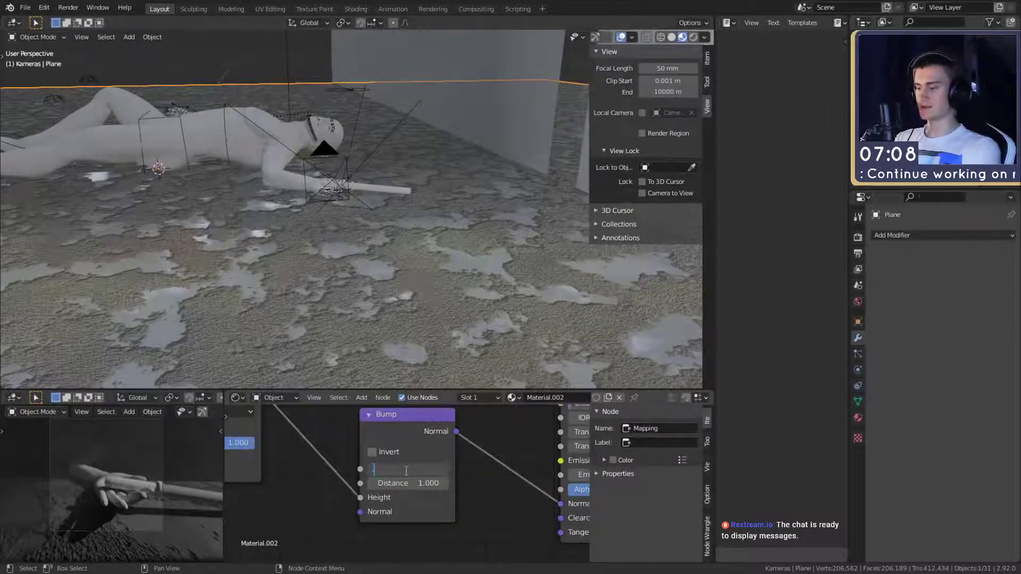
type("0.5")
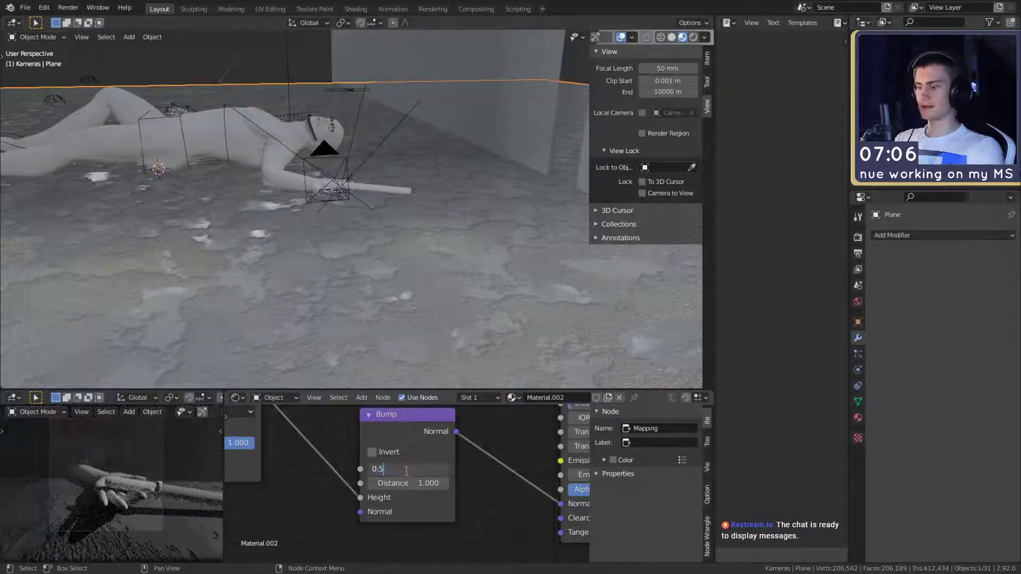
type("5")
key("Return")
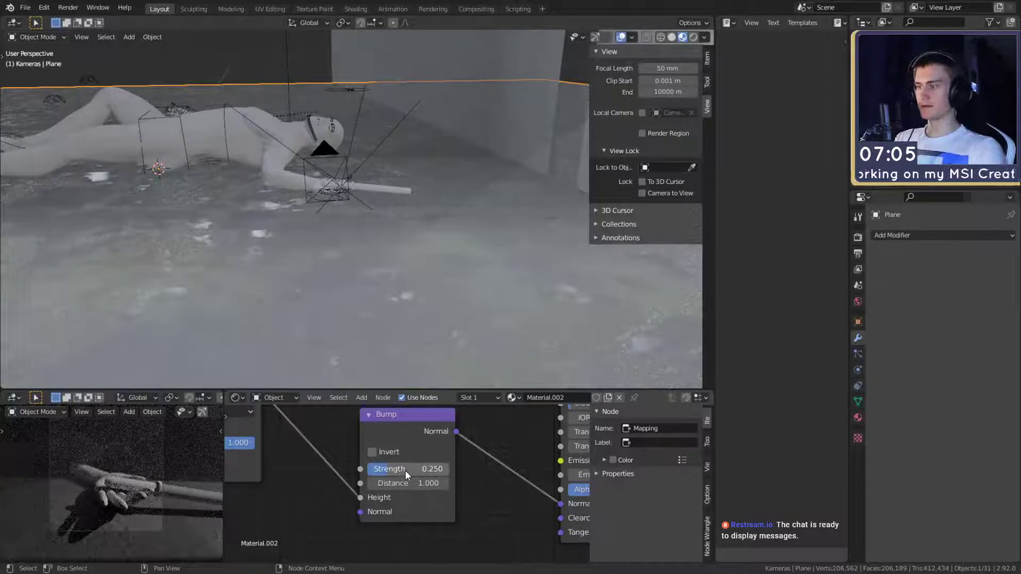
left_click(405, 470)
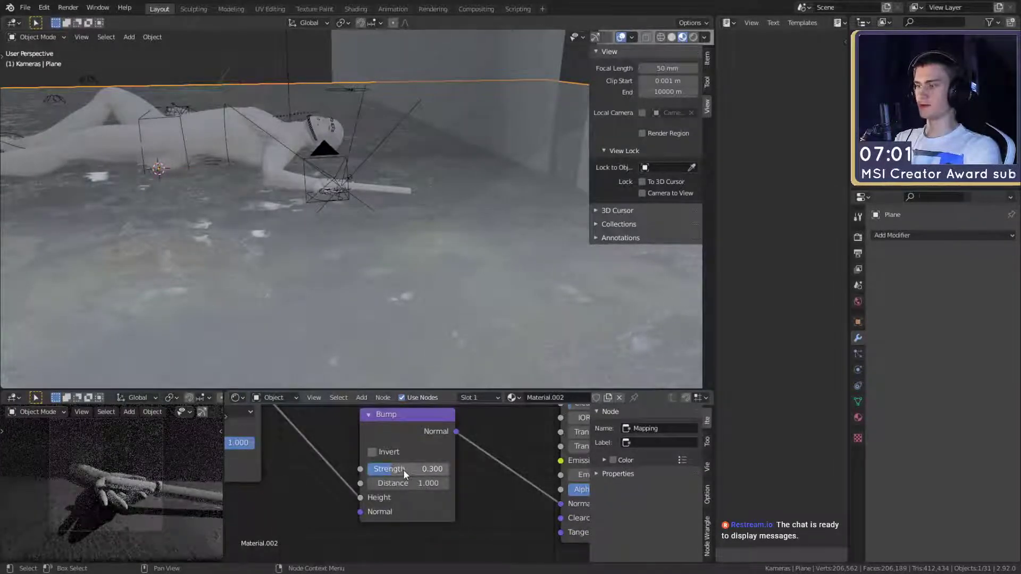
type("3")
key("Return")
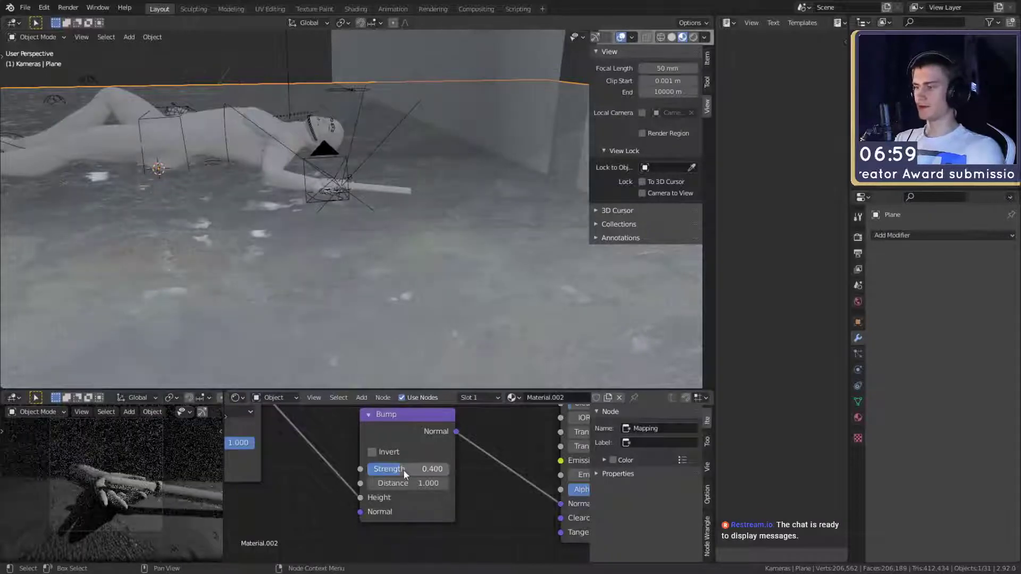
Move the Focus empty slightly upward along the global Z axis and deselect it
middle_click_drag(339, 225, 412, 275)
key("alt+a")
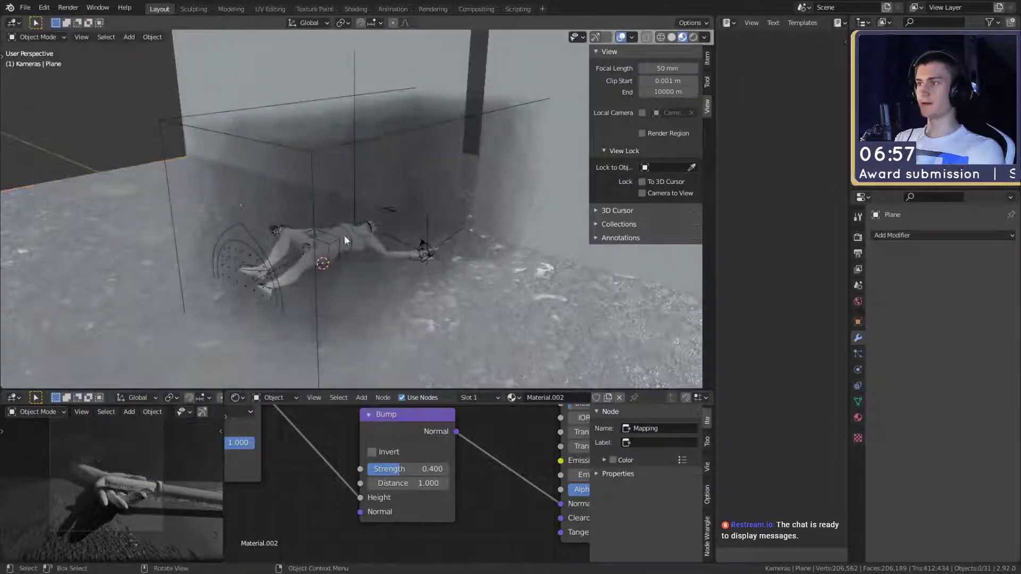
scroll(343, 235, "down", 5)
middle_click_drag(344, 235, 389, 261)
middle_click_drag(213, 173, 387, 243)
scroll(425, 232, "up", 4)
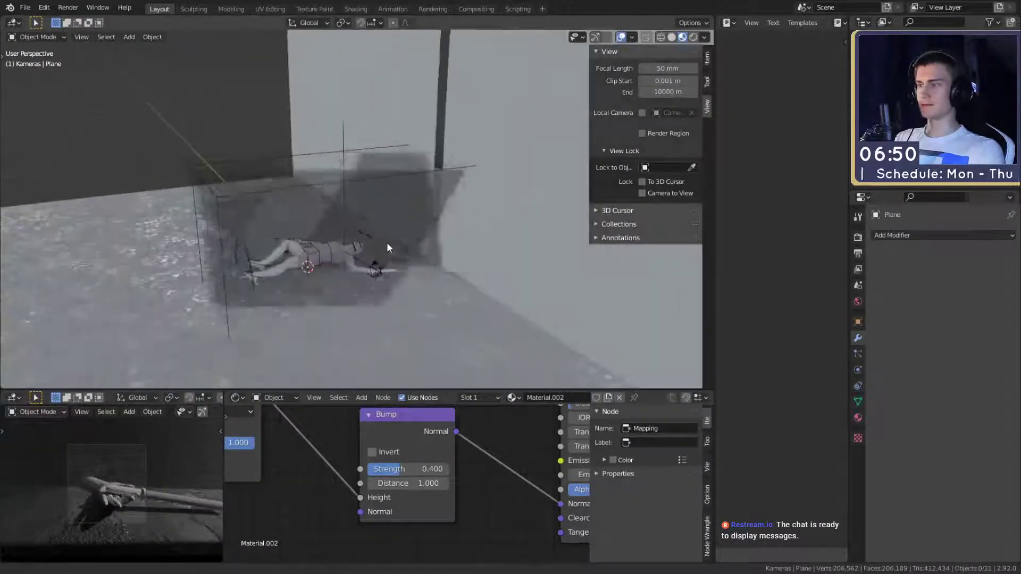
left_click(348, 154)
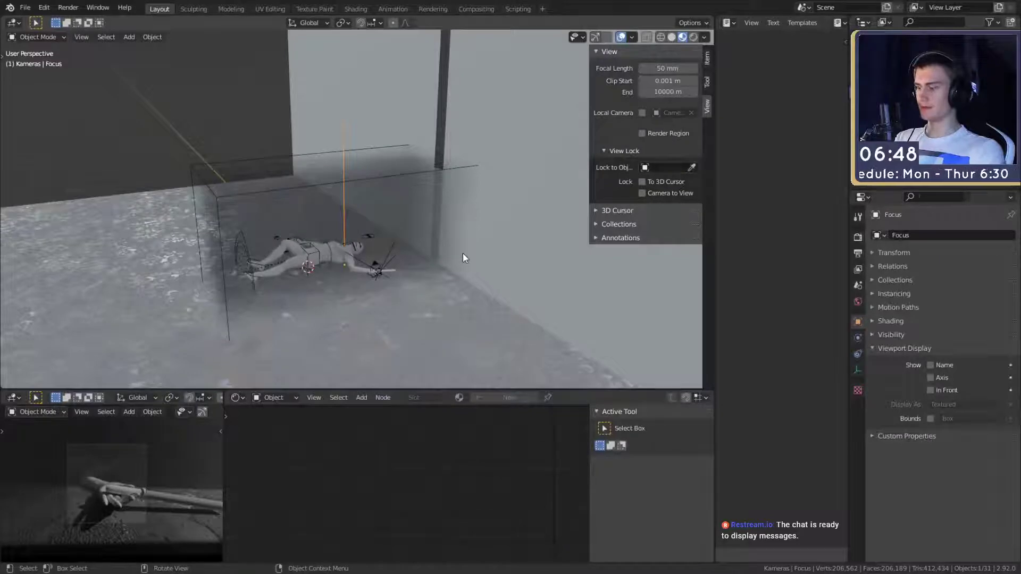
key("g")
key("z")
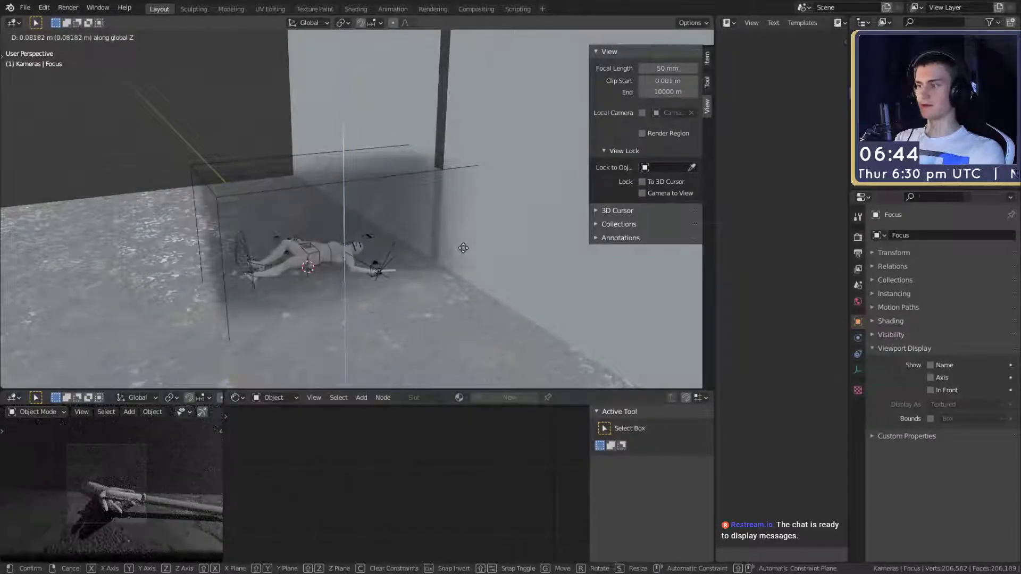
left_click(463, 248)
scroll(287, 164, "up", 3)
scroll(282, 197, "down", 5)
key("alt+a")
Add a cylinder and scale it down on X and Y only into a thin pole
mouse_move(279, 210)
middle_mouse_down()
mouse_move(381, 242)
mouse_move(441, 213)
mouse_move(520, 276)
mouse_move(398, 238)
mouse_move(362, 245)
mouse_move(270, 201)
middle_mouse_up()
scroll(441, 212, "up", 3)
key("shift+a")
mouse_move(271, 202)
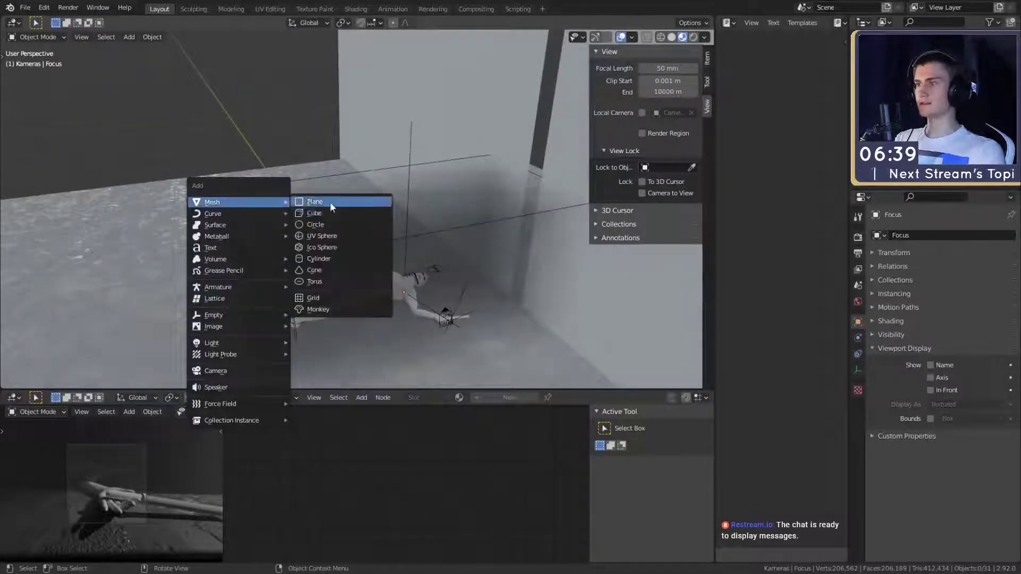
left_click(319, 259)
key("s")
key("shift+z")
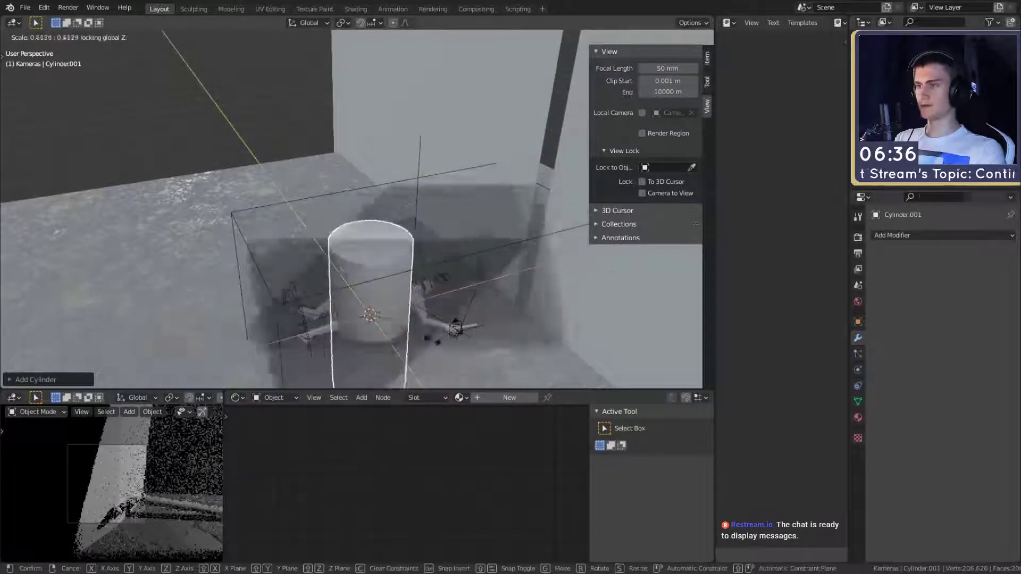
left_click(367, 311)
Move the thin cylinder horizontally across the floor to the far end of the wall
middle_click_drag(367, 311, 495, 328)
key("g")
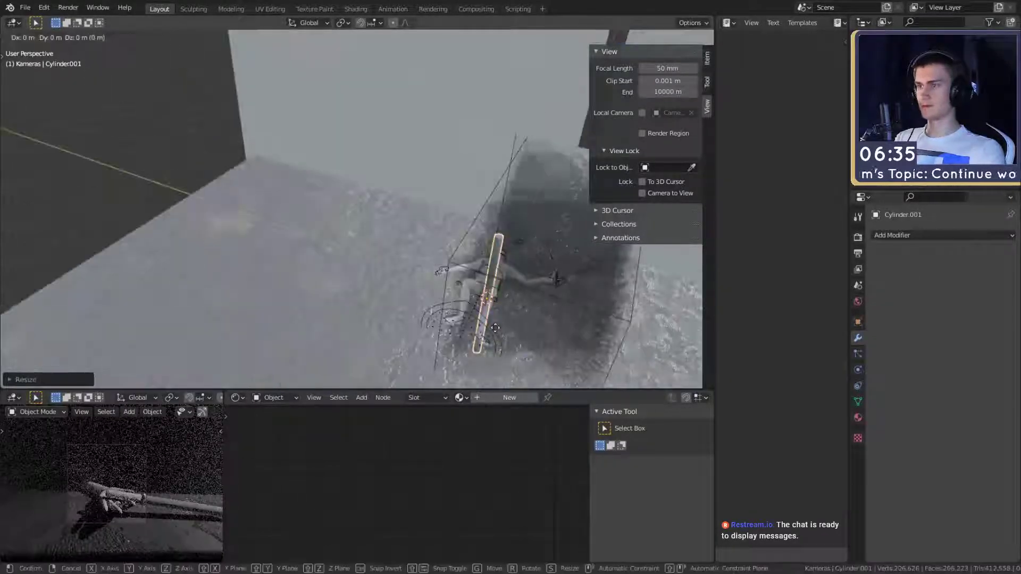
key("shift+z")
left_click(282, 215)
Shorten the cylinder along Z to less than half its height and raise it near the floor's surface
middle_click_drag(407, 301, 387, 282)
key("s")
key("z")
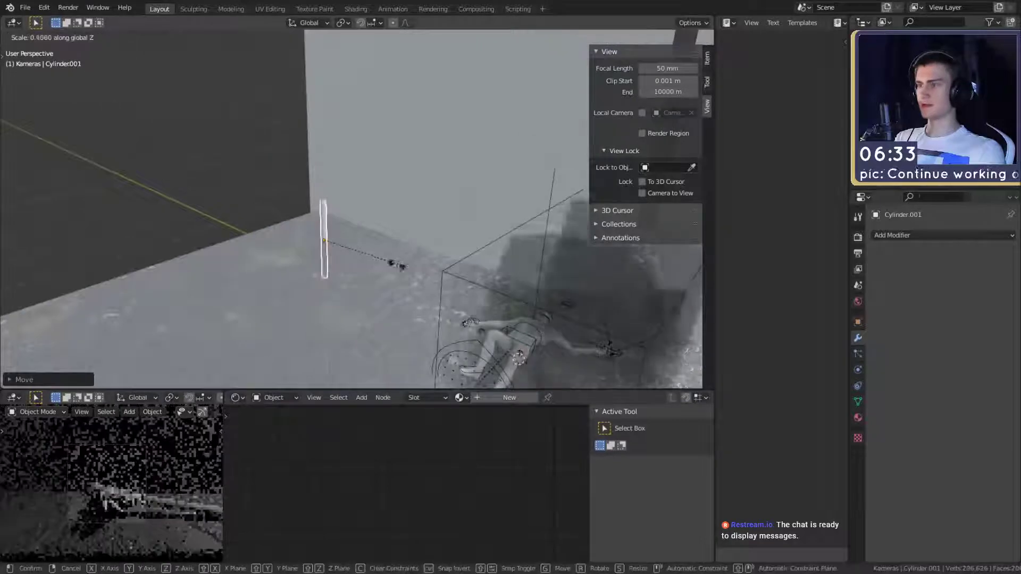
left_click(381, 259)
key("g")
key("z")
left_click(381, 239)
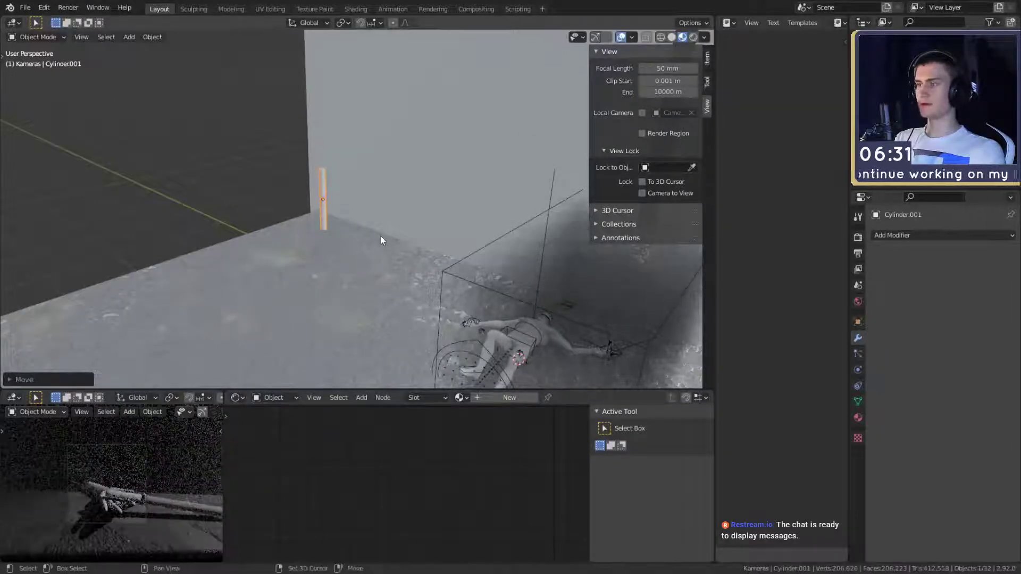
Create a new material for the cylinder and delete its Principled BSDF node
mouse_move(381, 240)
middle_mouse_down()
mouse_move(372, 257)
mouse_move(367, 231)
middle_mouse_up()
left_click(515, 398)
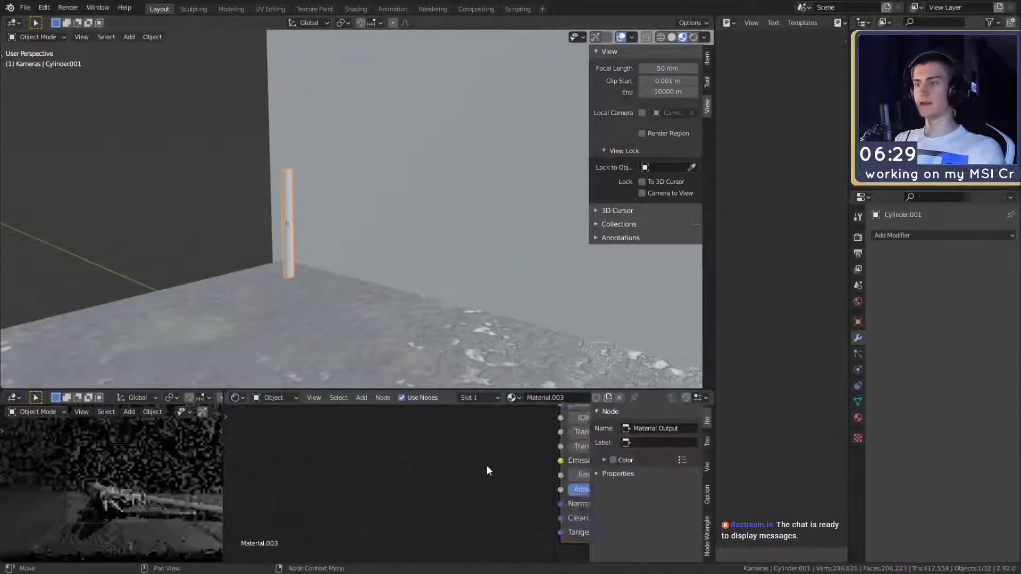
scroll(486, 468, "down", 6)
left_click(429, 423)
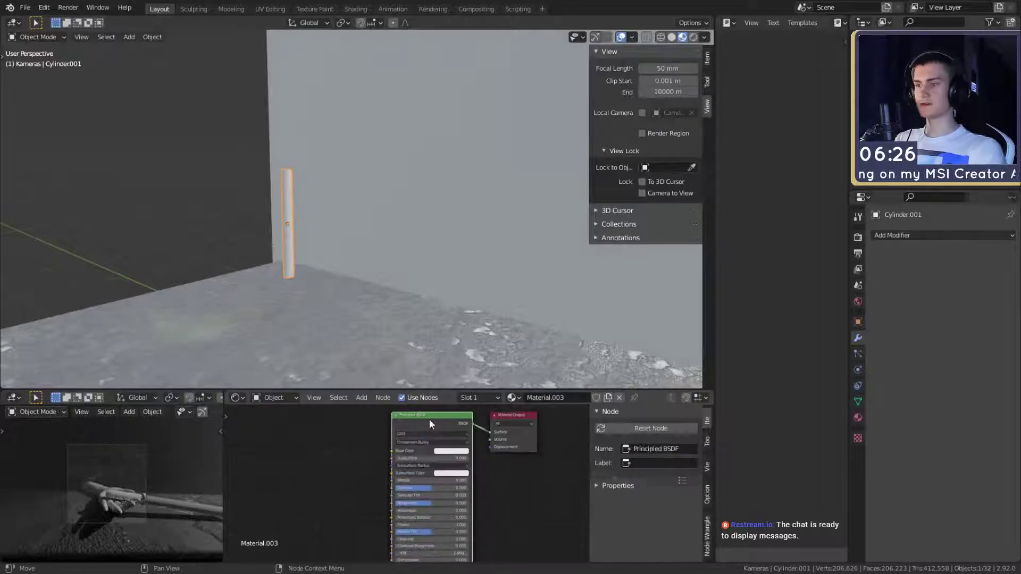
key("x")
Add an Emission shader to the cylinder's material and connect it to the Material Output's Surface input
key("shift+a")
mouse_move(361, 478)
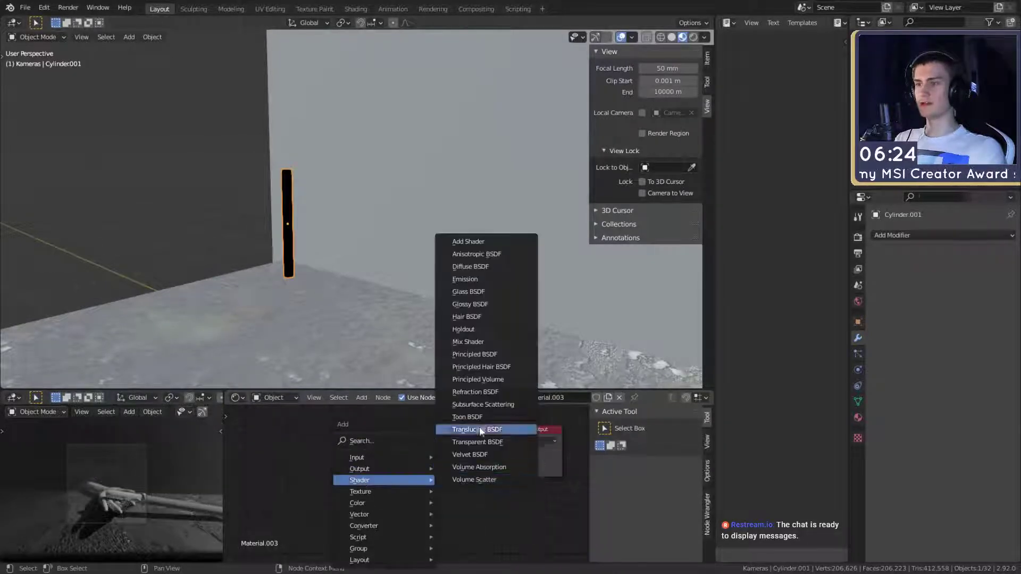
left_click(474, 292)
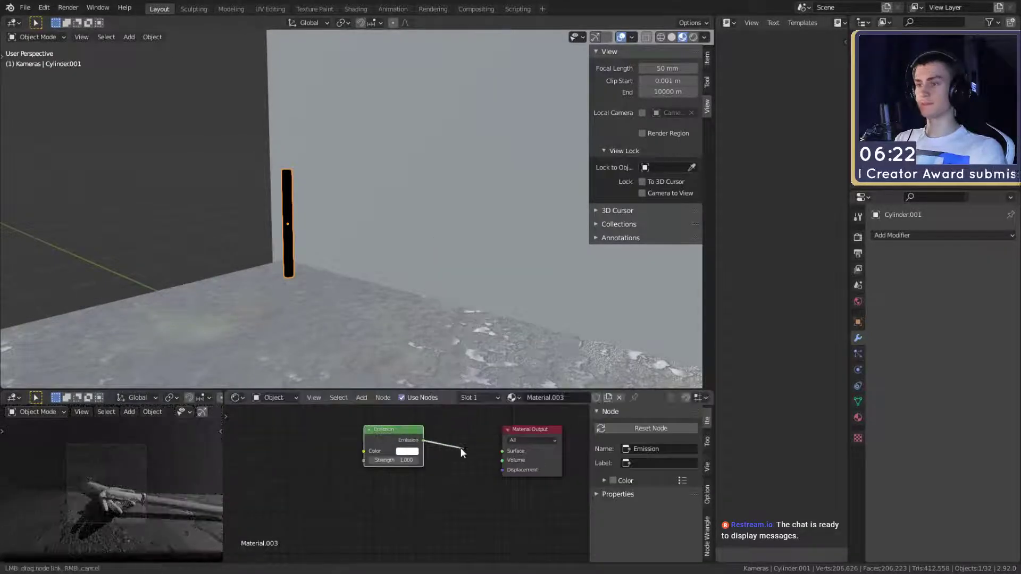
left_click_drag(500, 453, 500, 454)
left_click_drag(397, 433, 408, 440)
Make the glowing cylinder thinner by scaling it down on X and Y only
middle_click_drag(366, 280, 515, 305)
key("s")
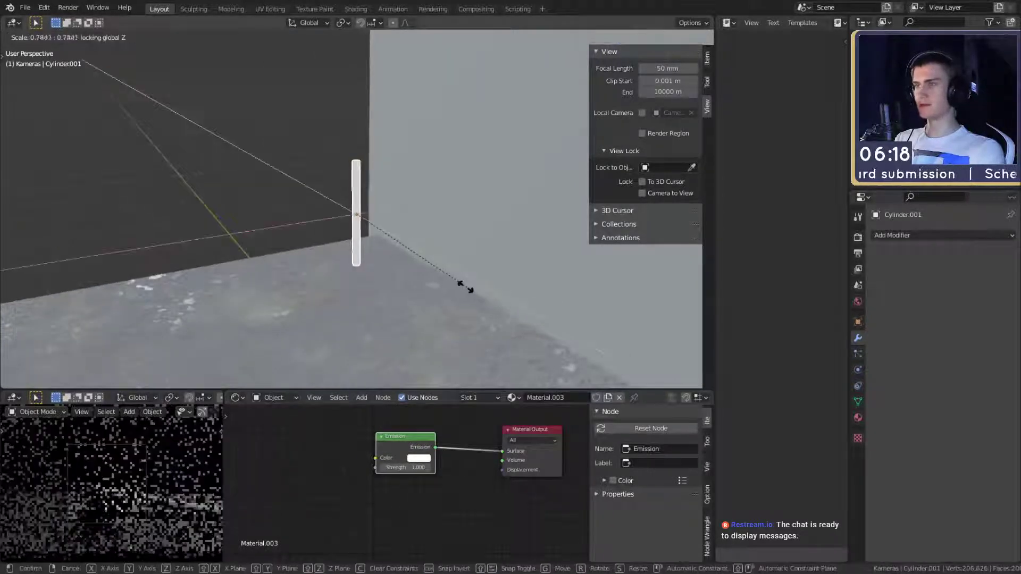
left_click(435, 276)
Lower the glowing cylinder along Z and reposition it horizontally near the wall's end
middle_click_drag(435, 272, 483, 281)
key("g")
key("z")
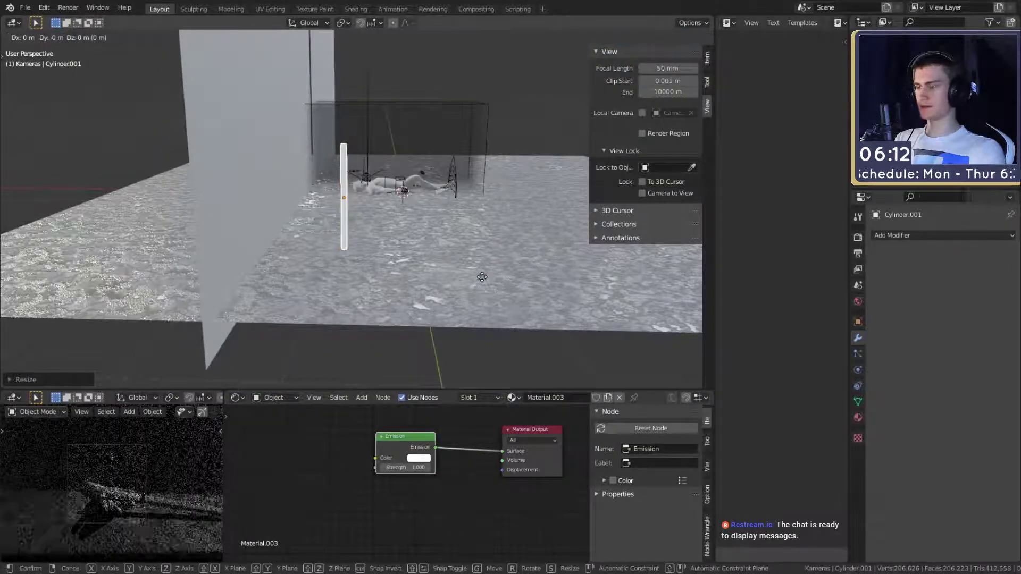
left_click(481, 302)
middle_click_drag(481, 302, 448, 289)
key("g")
key("shift+z")
left_click(398, 330)
Lengthen the glowing cylinder by scaling it on Z and raise it along Z
key("s")
key("z")
left_click(560, 289)
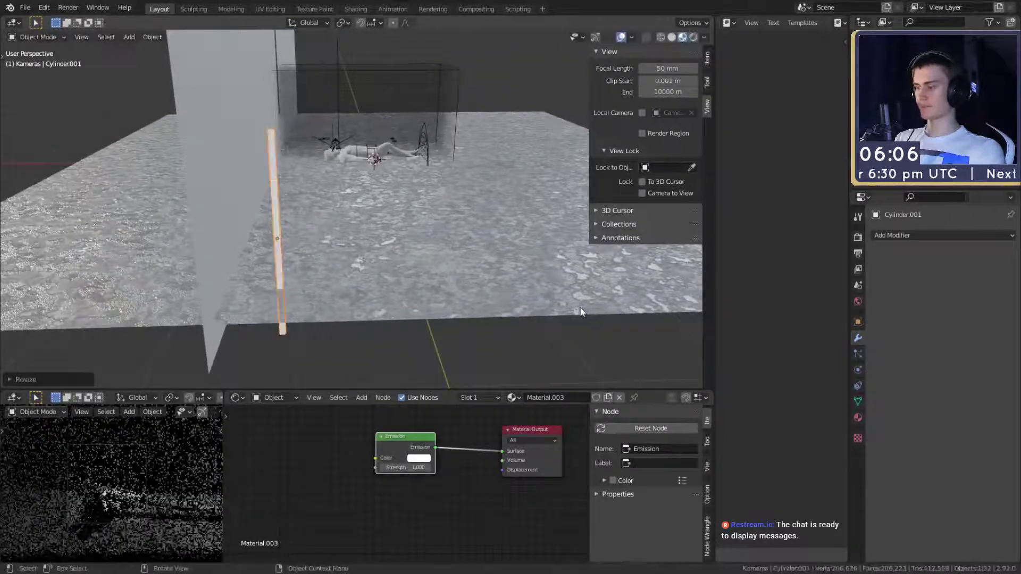
key("z")
key("g")
key("z")
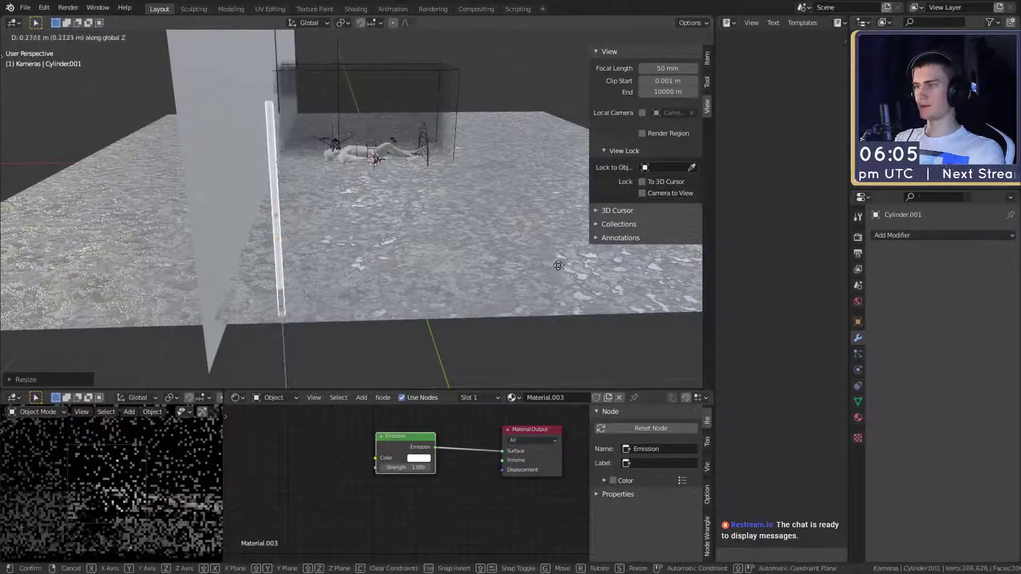
left_click(544, 254)
Stretch the glowing cylinder further on Z and reposition its height so its lower end sits near the floor
key("s")
key("z")
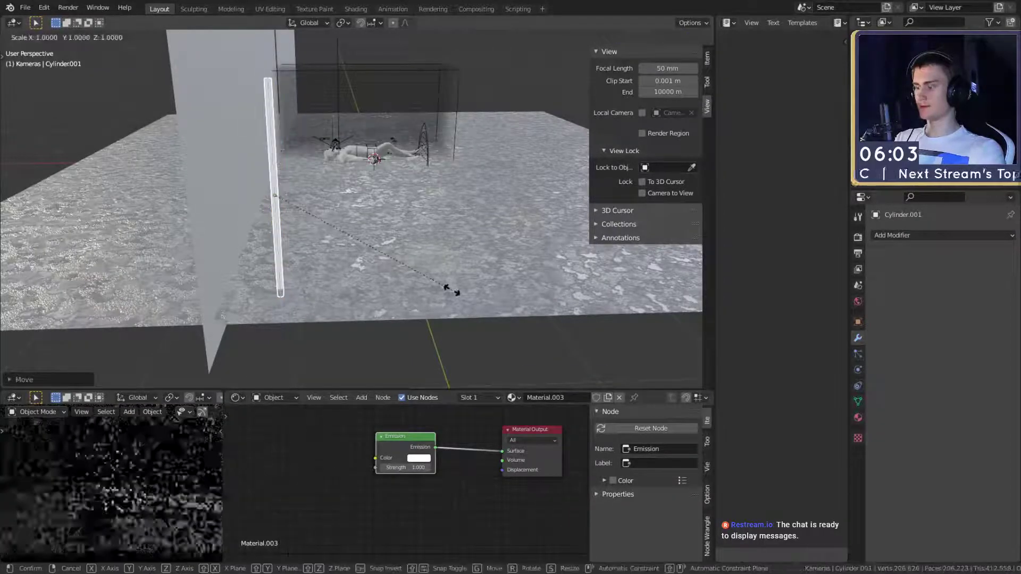
left_click(519, 296)
key("g")
key("z")
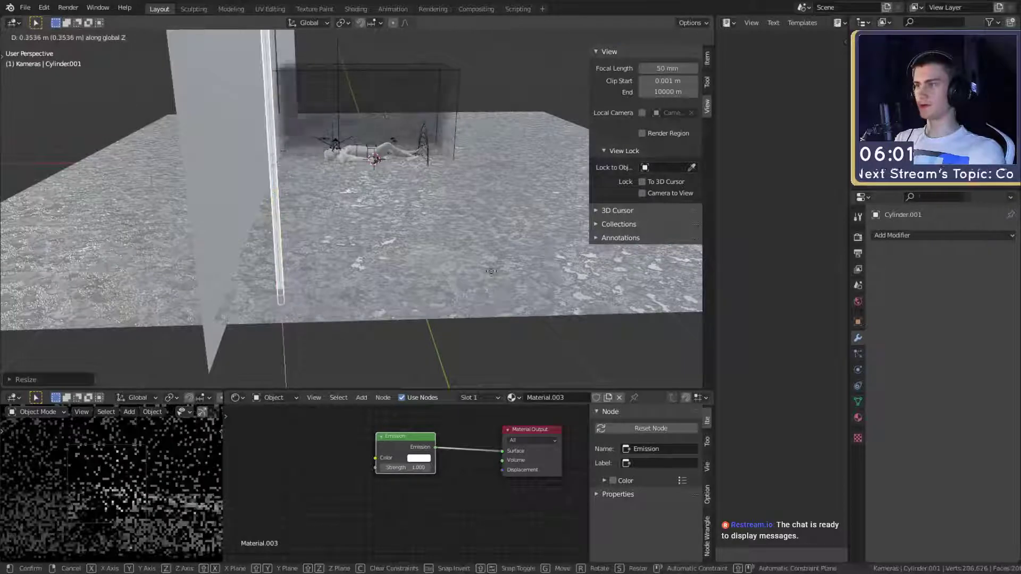
left_click(481, 295)
Add an Array modifier to the glowing cylinder with a relative offset factor of -10 on X
middle_click_drag(481, 295, 387, 311)
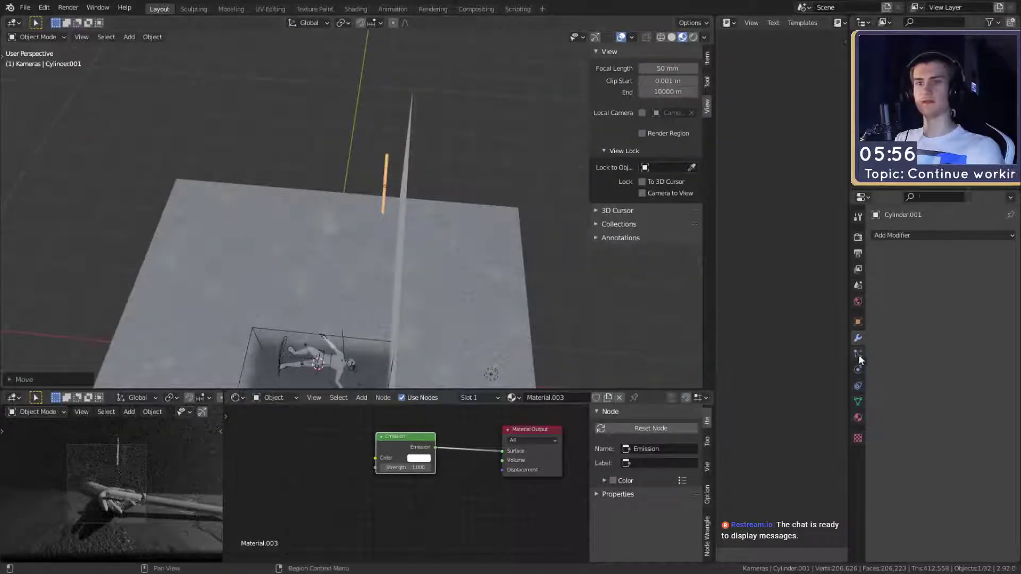
left_click(907, 236)
left_click(781, 267)
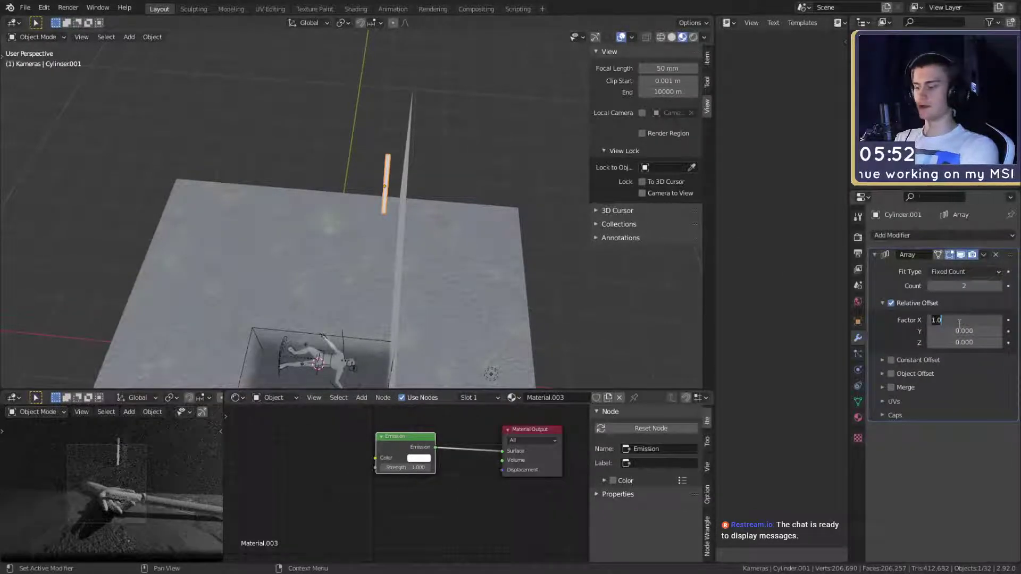
left_click(959, 323)
type("-10")
key("Return")
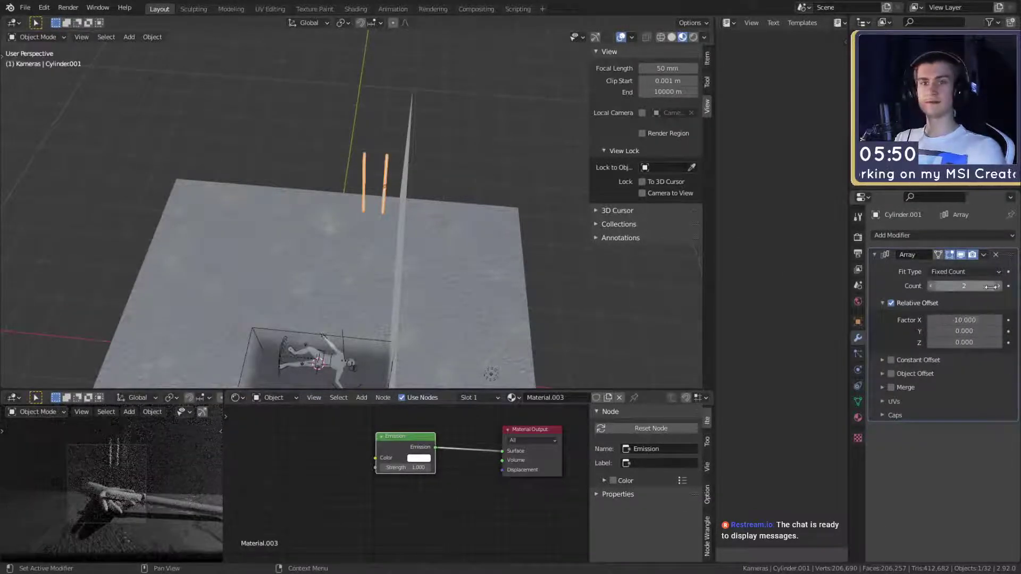
Set the cylinder's array count to 9
left_click_drag(991, 287, 1000, 286)
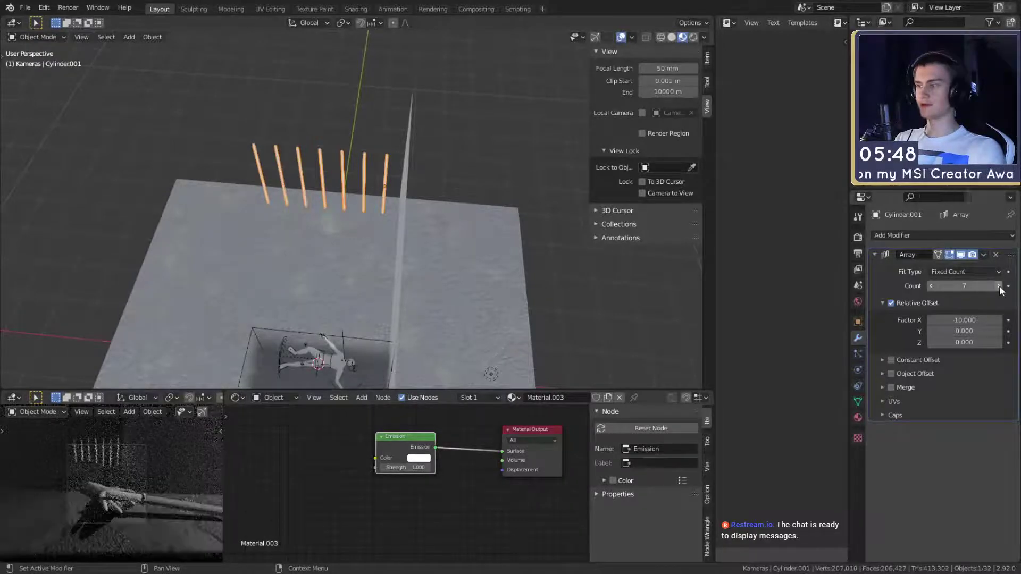
left_click(1000, 286)
left_click(1000, 286)
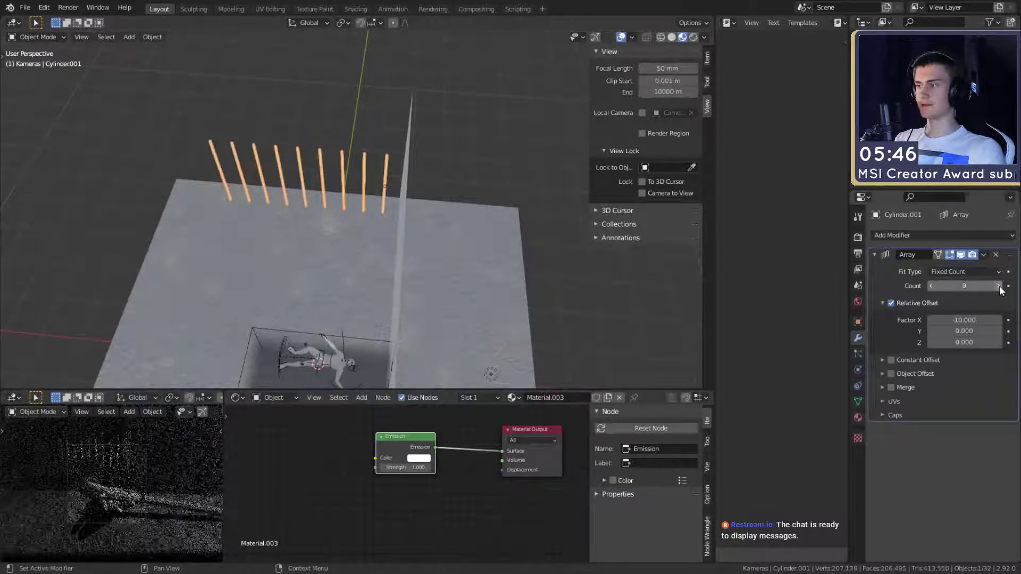
Set the power of the point light behind the wall to 2000 W
scroll(461, 171, "up", 3)
middle_click_drag(424, 283, 418, 218, "shift")
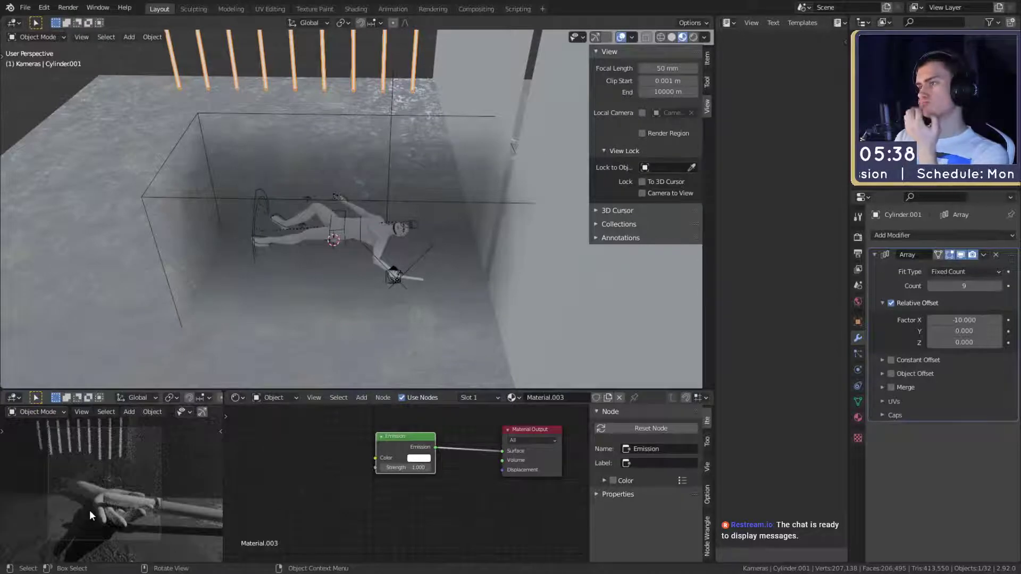
scroll(297, 255, "down", 8)
middle_click_drag(375, 205, 362, 183)
left_click(363, 185)
left_click(858, 370)
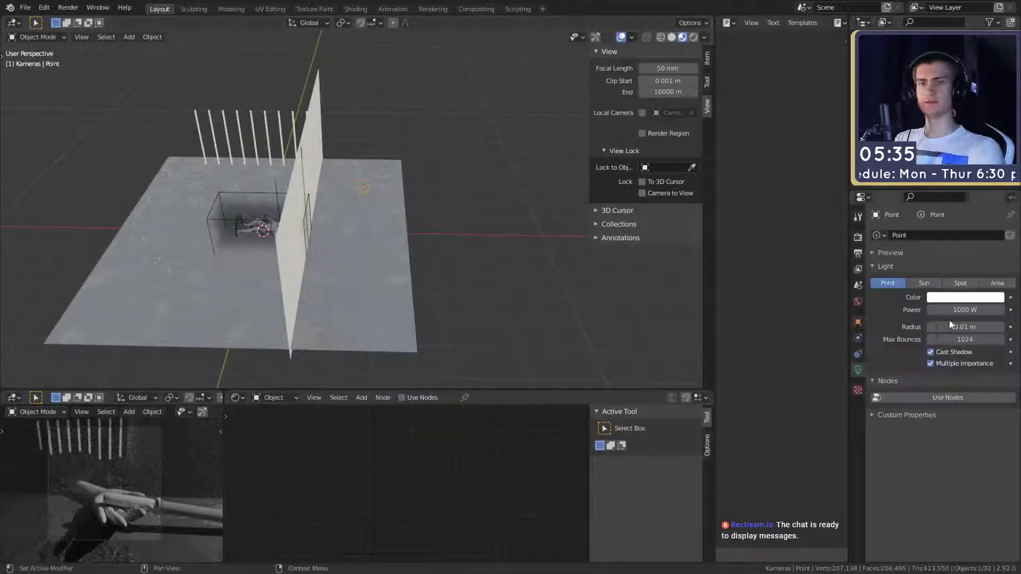
type("2000")
key("Return")
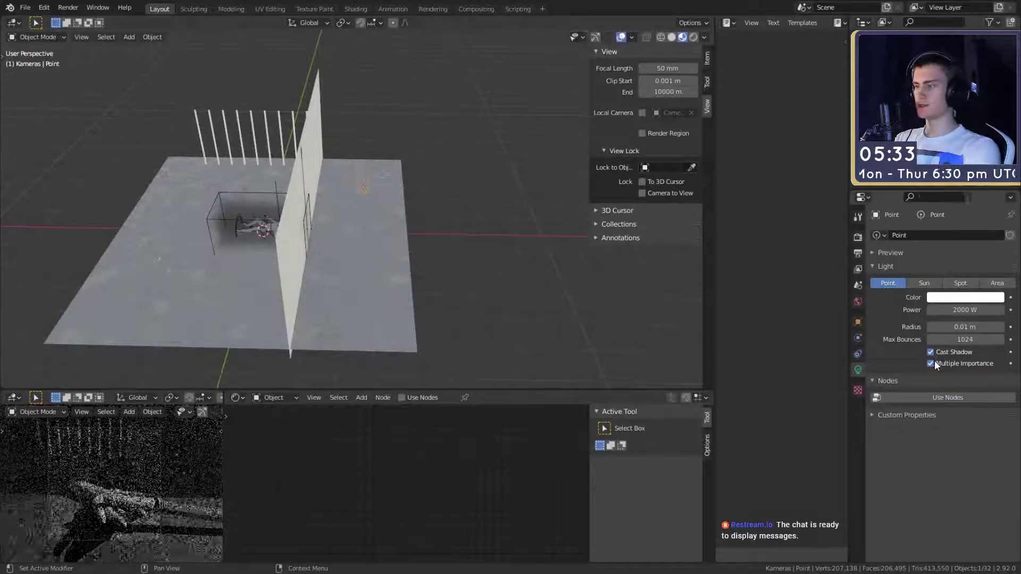
Select the row of glowing cylinders and raise it along Z above the floor
middle_click_drag(301, 256, 362, 247)
scroll(363, 246, "up", 4)
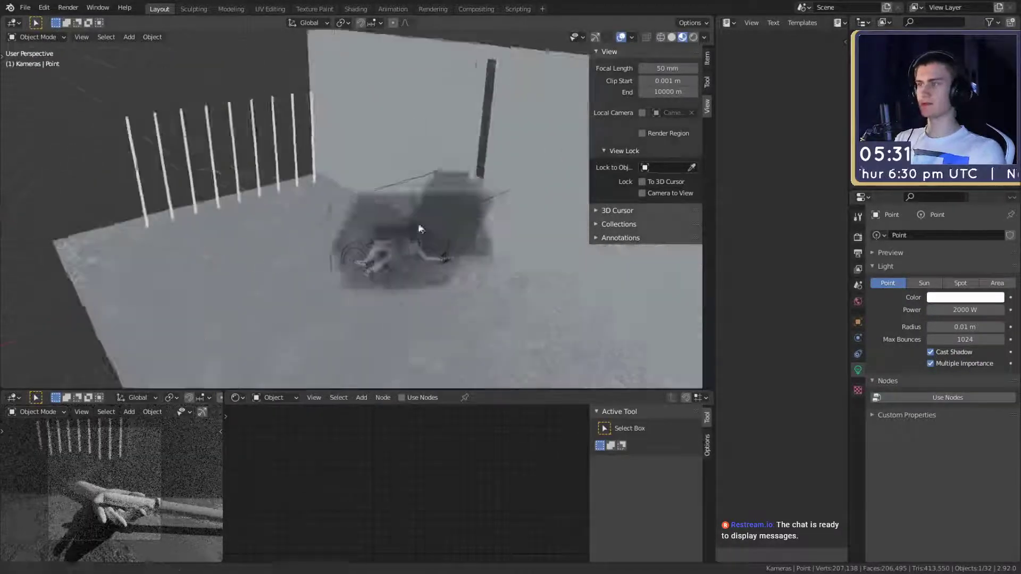
middle_click_drag(419, 226, 357, 254, "shift")
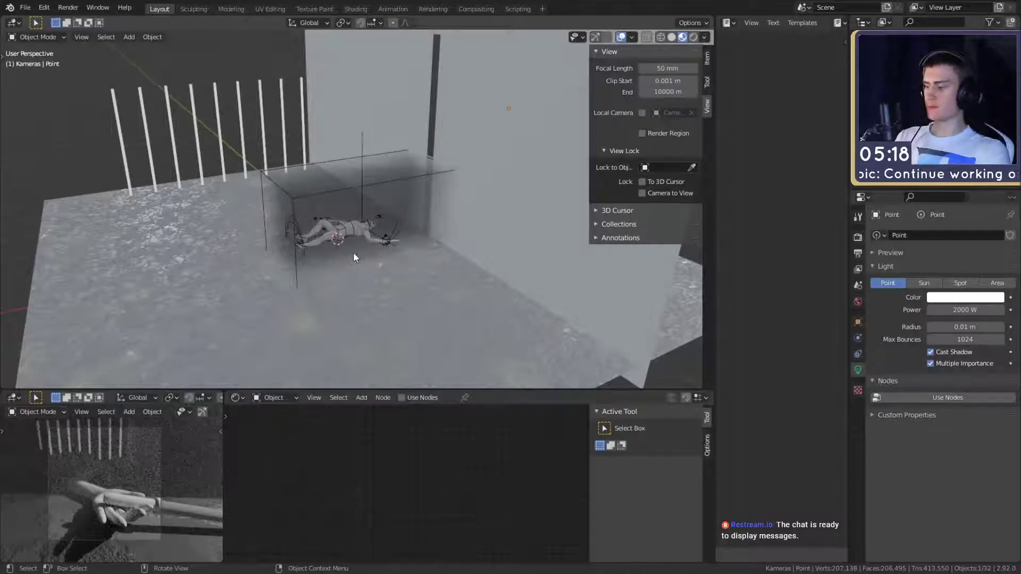
left_click(296, 112)
key("g")
key("z")
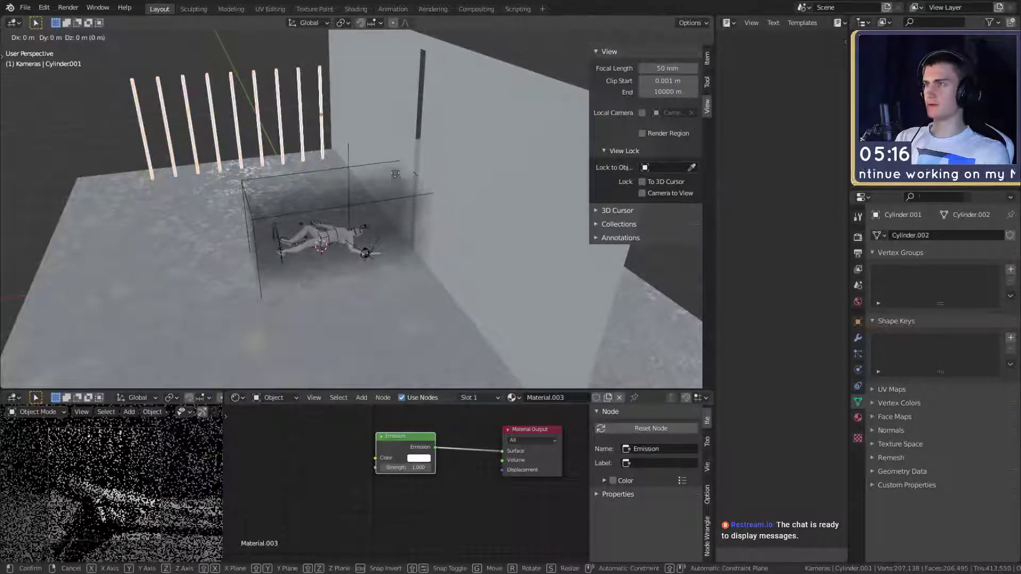
left_click(390, 99)
Rotate the row of cylinders 90° about X and move it about -1.66 m along global Y
middle_click_drag(390, 99, 485, 202)
type("rx")
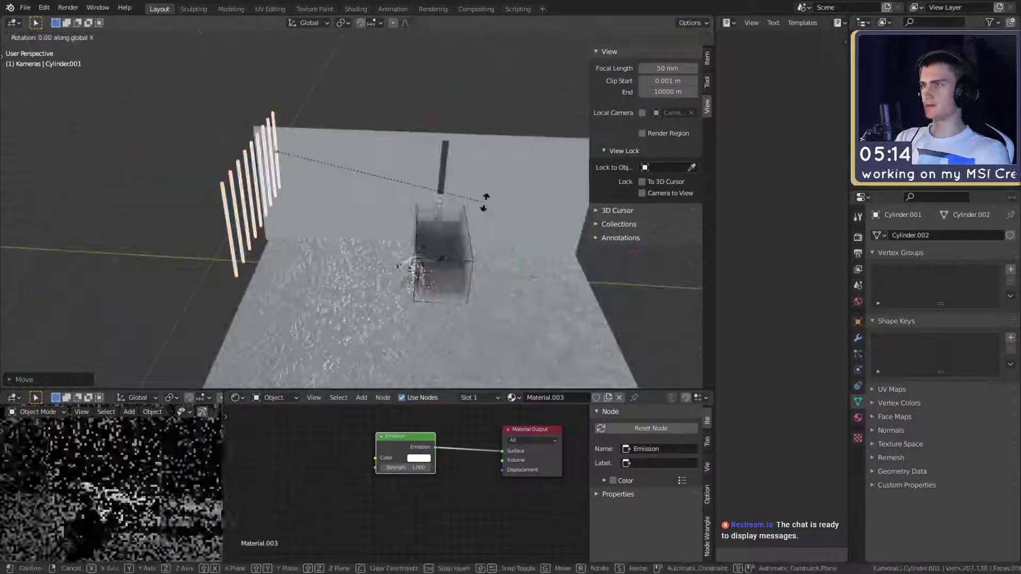
type("90")
key("Return")
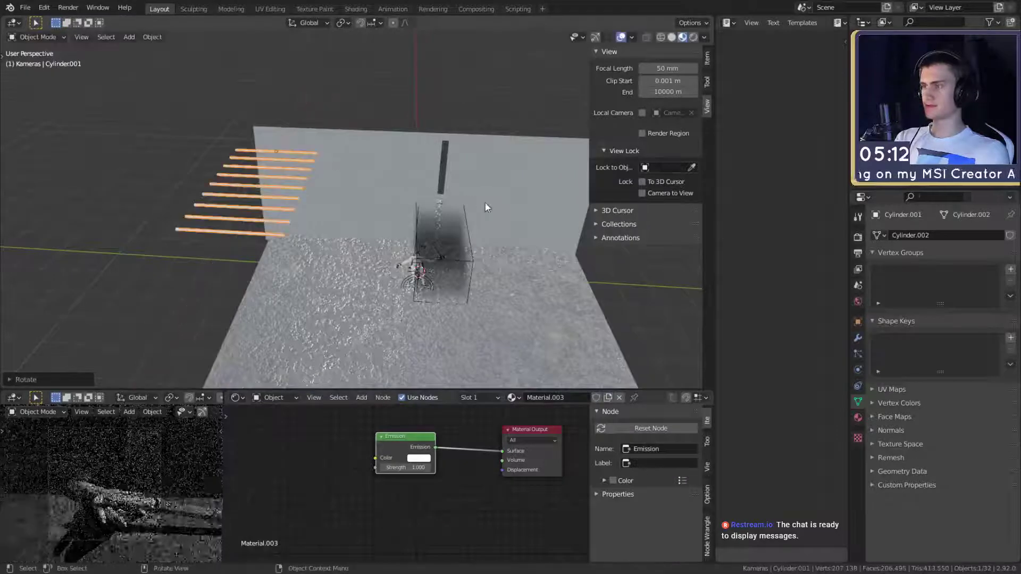
key("g")
key("x")
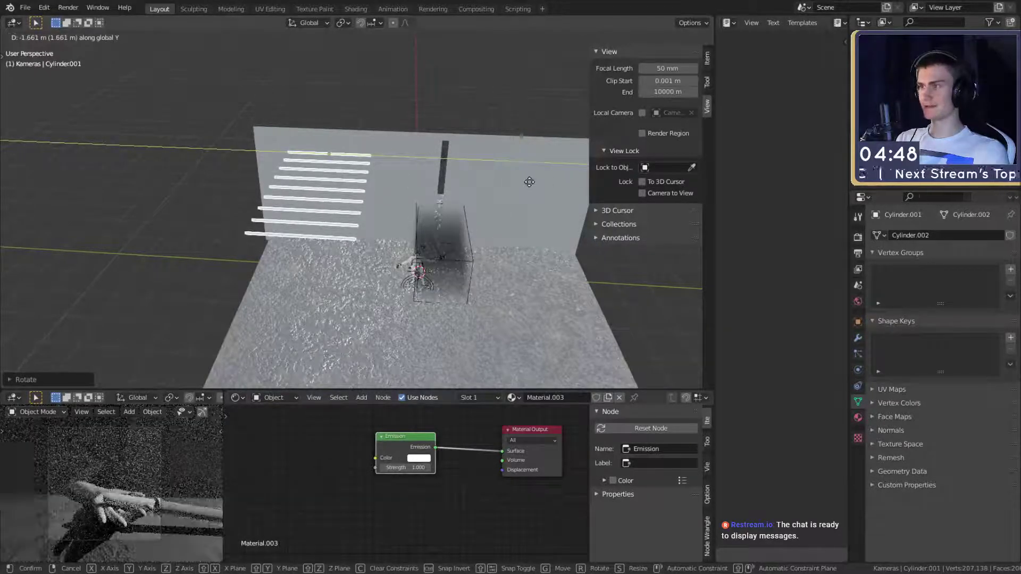
left_click(529, 182)
Delete the row of glowing cylinders and save the file
middle_click_drag(529, 182, 218, 165)
key("Delete")
scroll(374, 207, "up", 5)
scroll(352, 258, "down", 3)
left_click(25, 7)
left_click(37, 84)
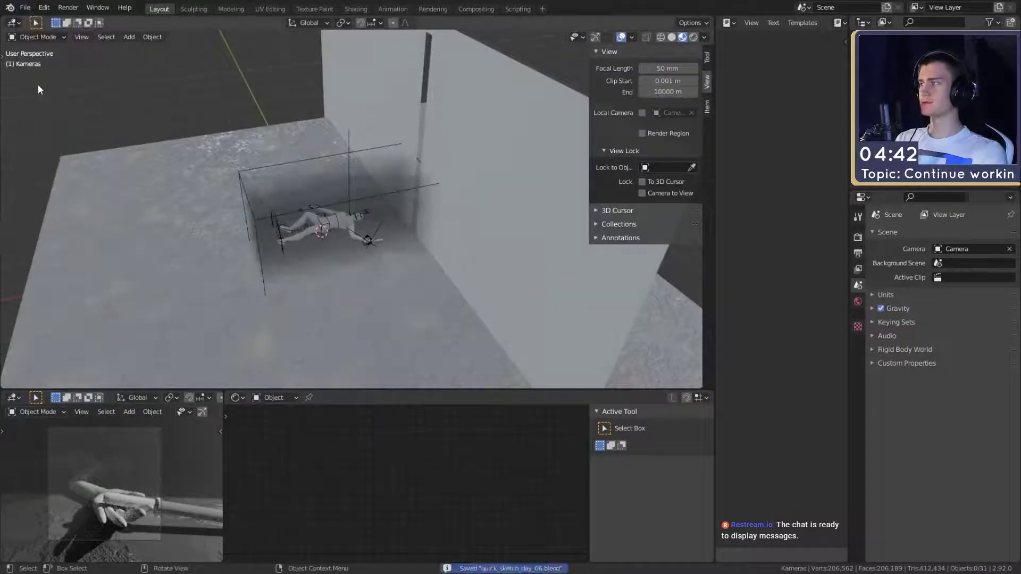
Select the figure's left eye and unlink the Iris.001 material from its second slot
scroll(263, 232, "up", 6)
middle_click_drag(262, 232, 296, 283)
left_click(270, 263)
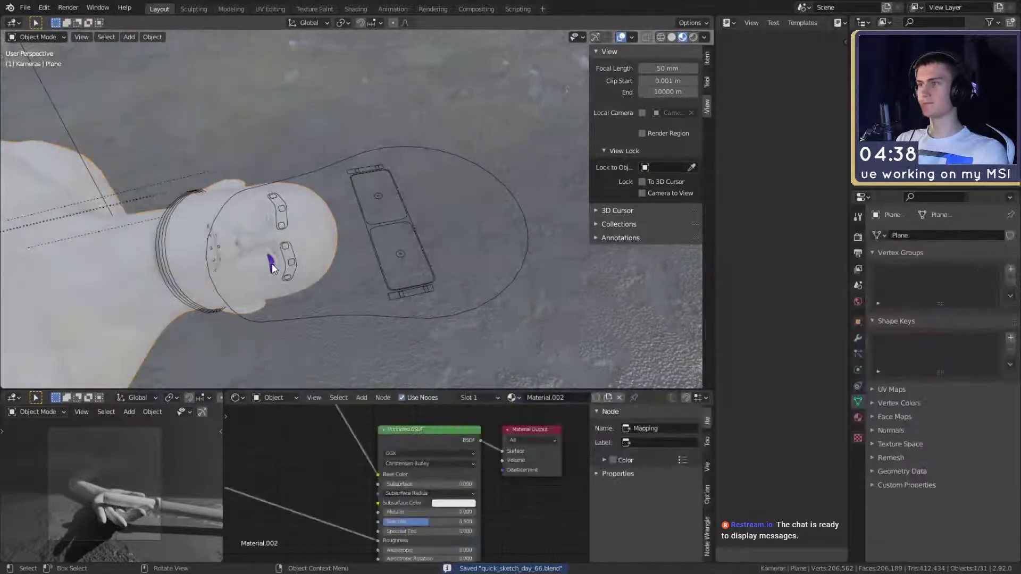
scroll(587, 471, "down", 2)
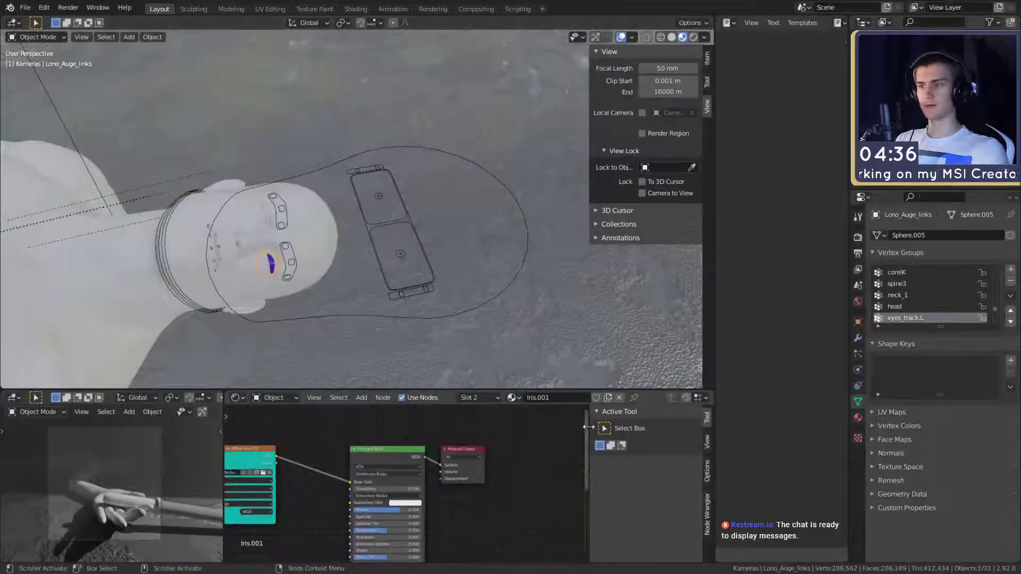
left_click(620, 398)
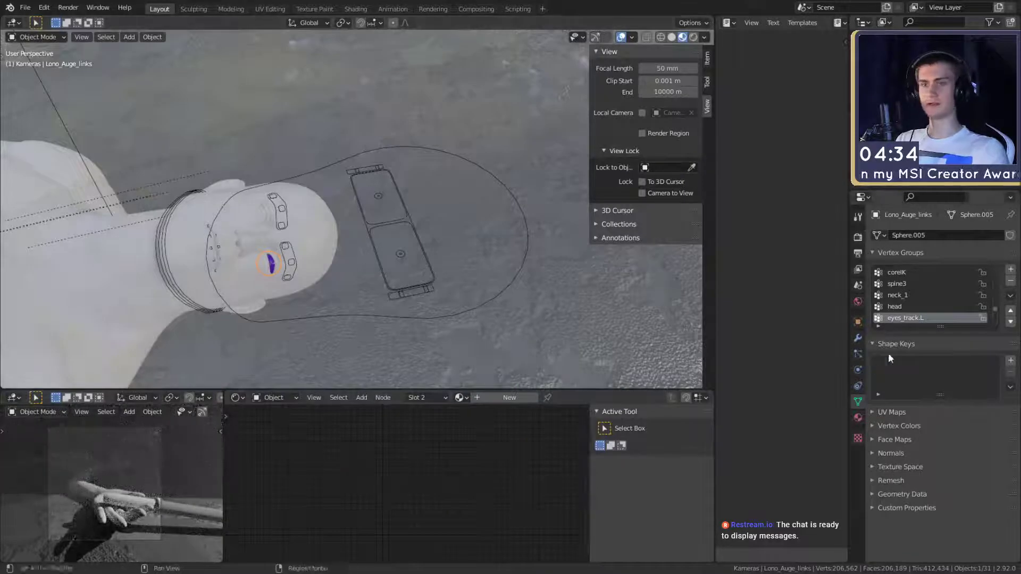
Unlink the Auge Haut.001 material from the left eye's first slot
left_click(858, 418)
left_click(909, 238)
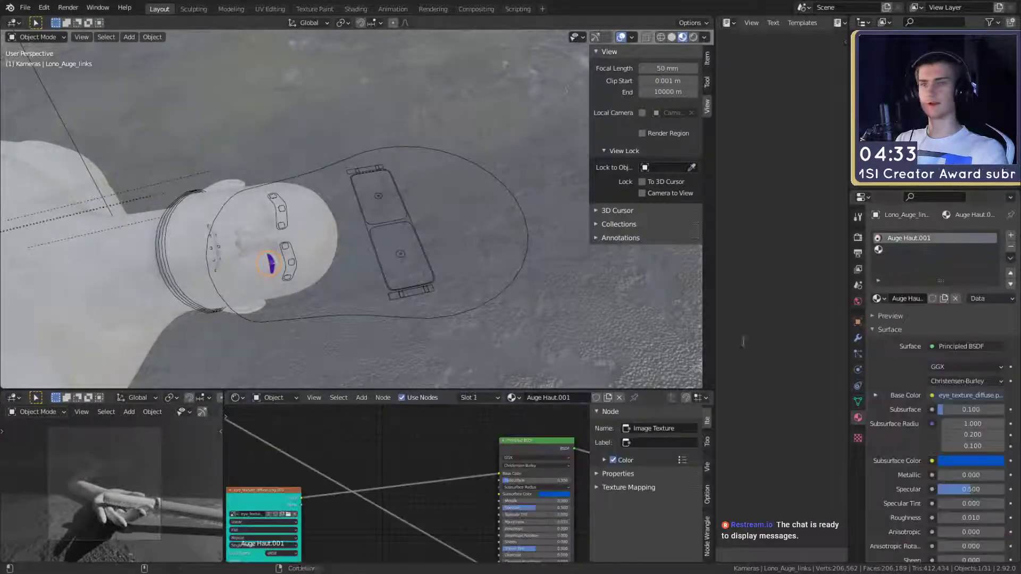
left_click(619, 398)
mouse_move(420, 256)
middle_mouse_down()
mouse_move(403, 256)
mouse_move(422, 253)
middle_mouse_up()
scroll(422, 253, "up", 3)
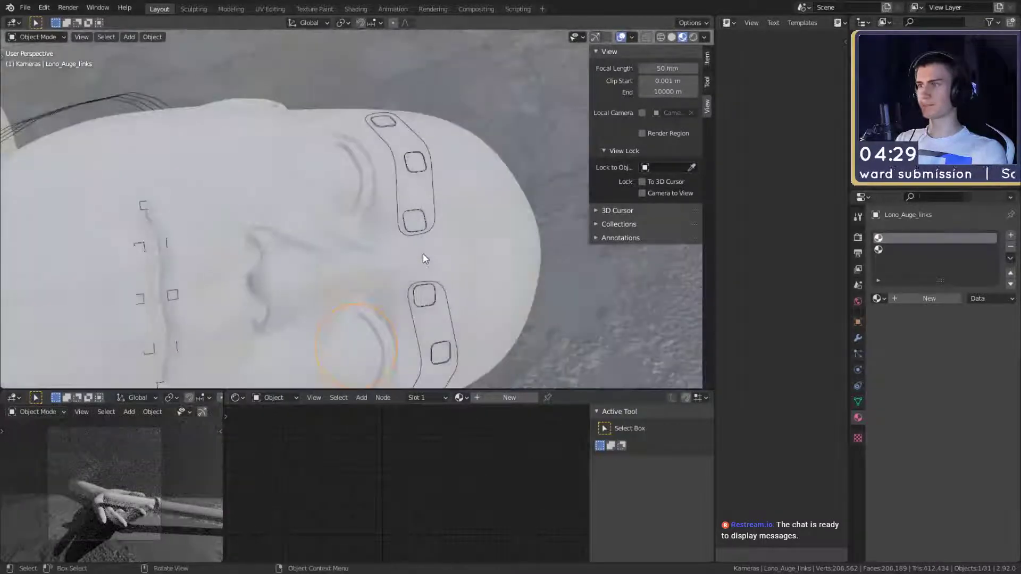
Save the file with the eye's materials removed
scroll(404, 266, "down", 8)
middle_click_drag(387, 282, 396, 207)
left_click(25, 8)
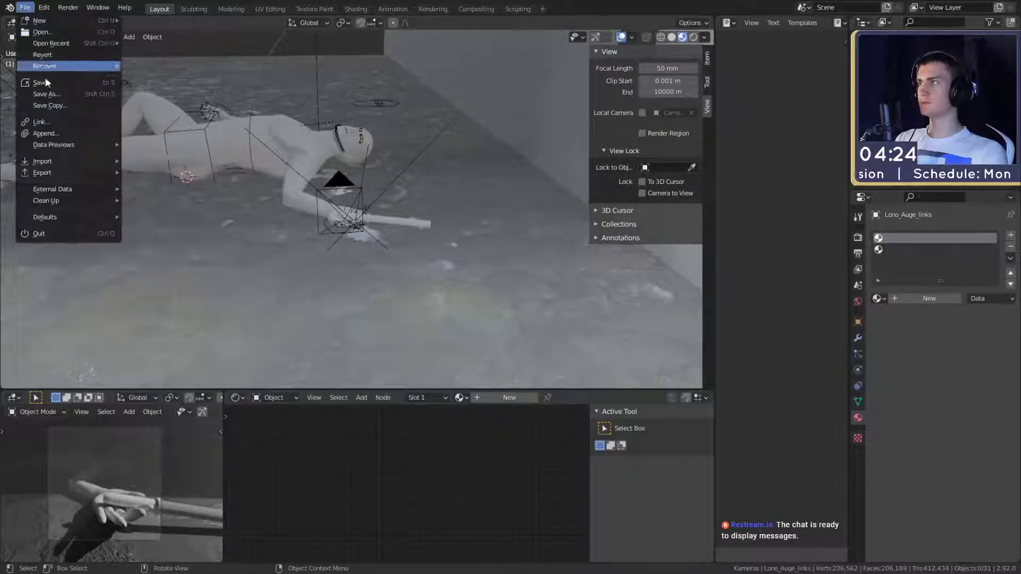
left_click(48, 83)
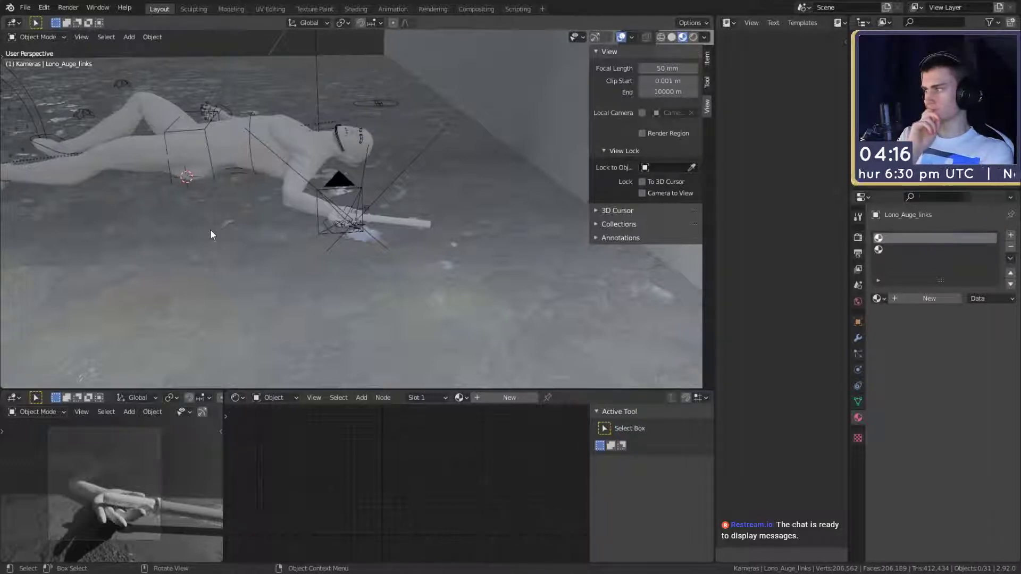
Select the lying figure's body mesh and apply its Armature modifier
middle_click_drag(249, 232, 349, 229)
scroll(348, 231, "up", 2)
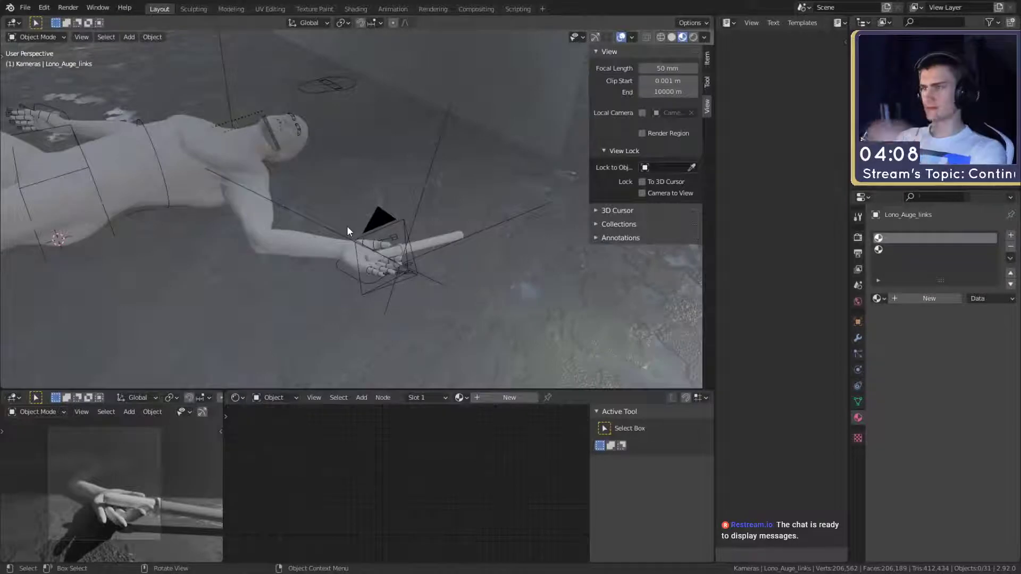
middle_click_drag(412, 269, 421, 240)
scroll(420, 240, "up", 2)
left_click(229, 131)
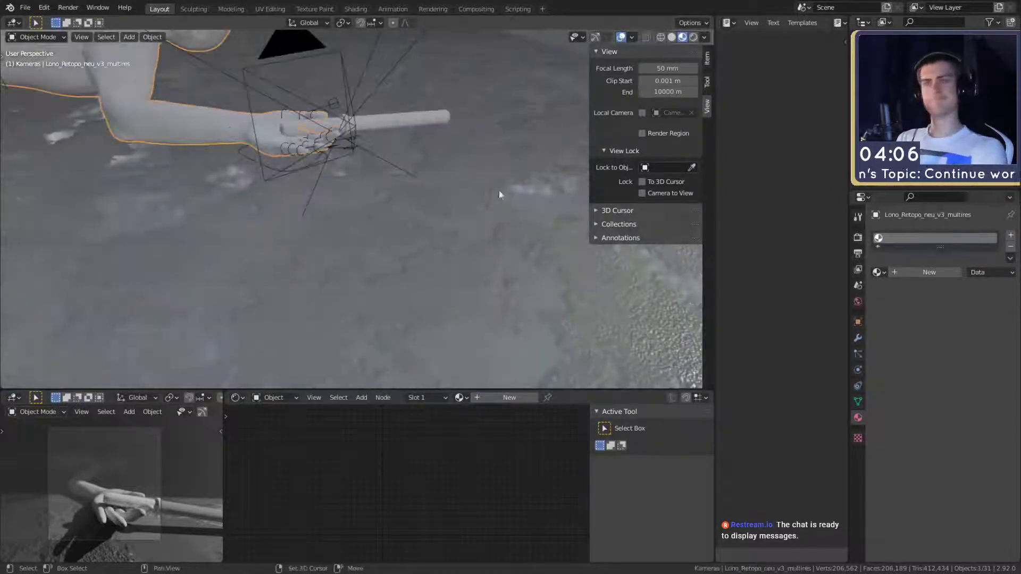
middle_click_drag(502, 191, 594, 263)
scroll(415, 277, "down", 6)
middle_click_drag(416, 276, 381, 251)
scroll(250, 203, "up", 3)
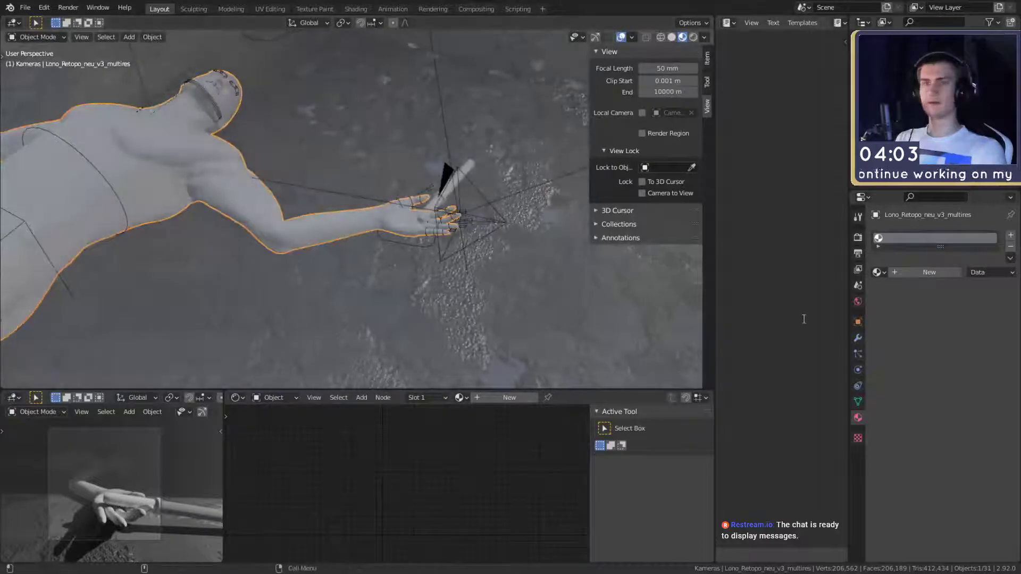
left_click(858, 338)
key("ctrl+a")
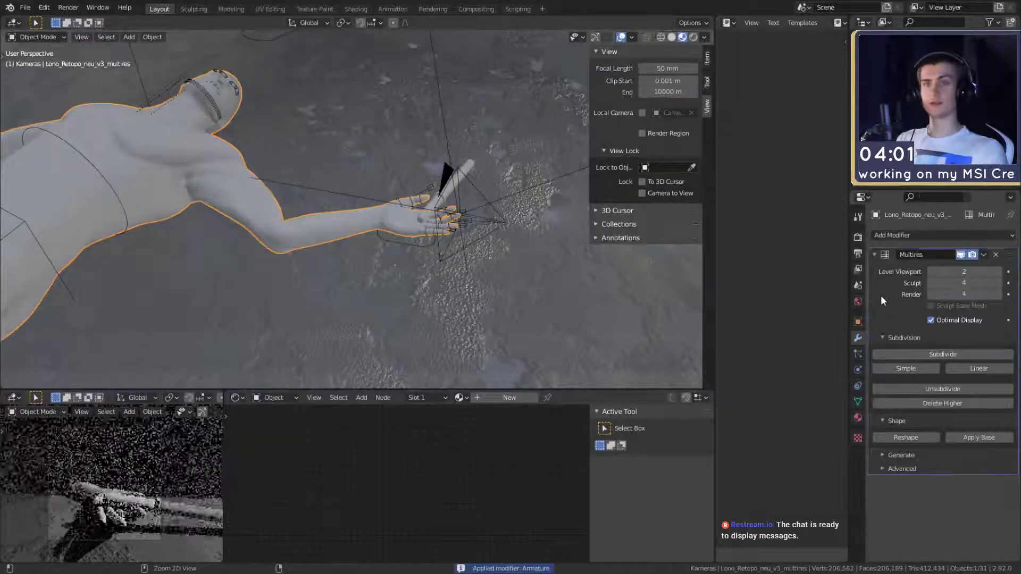
Set the body mesh's Multires viewport level to 3 and apply the modifier at that level
key("ctrl+a")
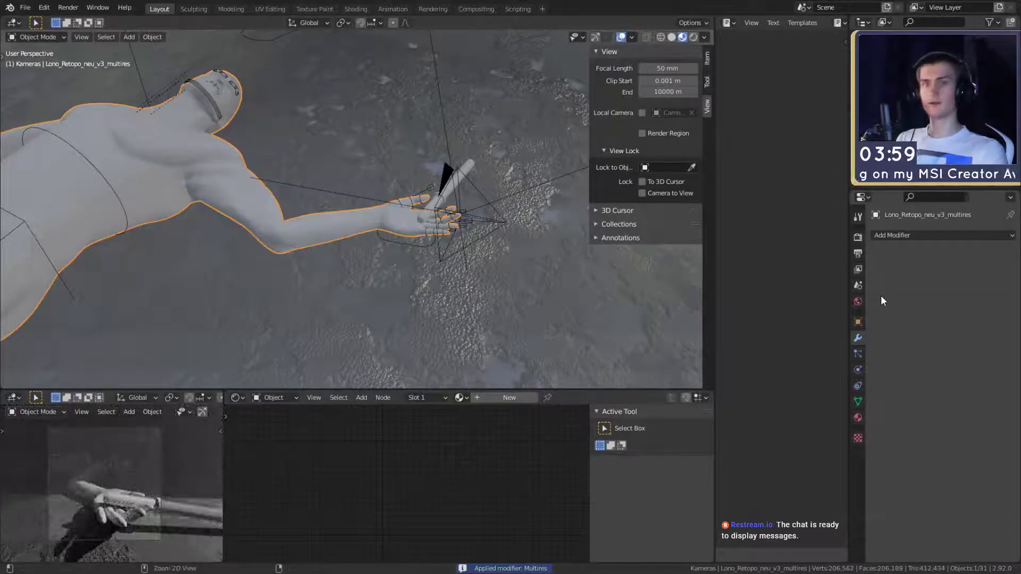
key("ctrl+z")
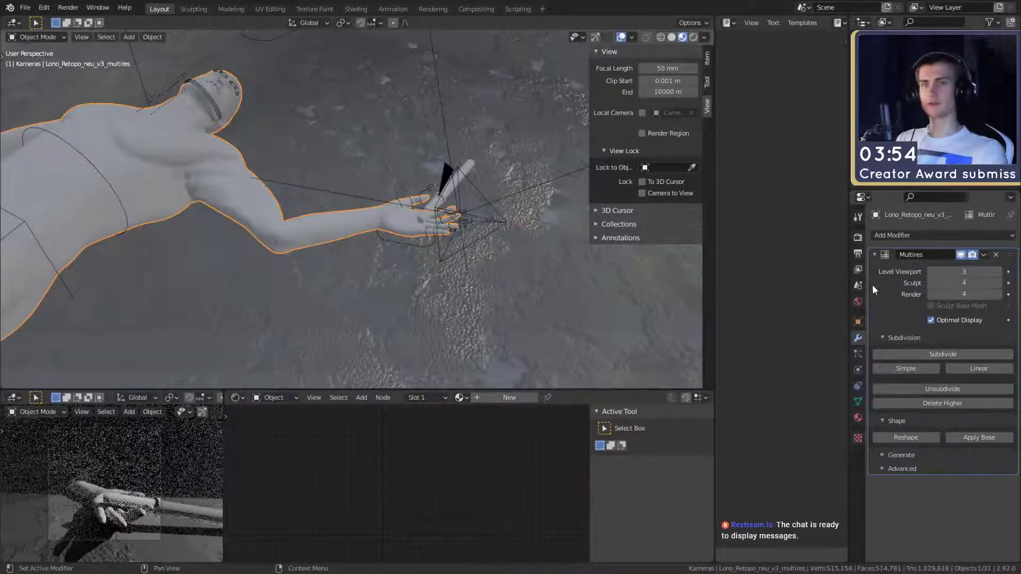
key("ctrl+a")
Clear the body mesh's parent using the Clear Parent option
scroll(420, 261, "up", 2)
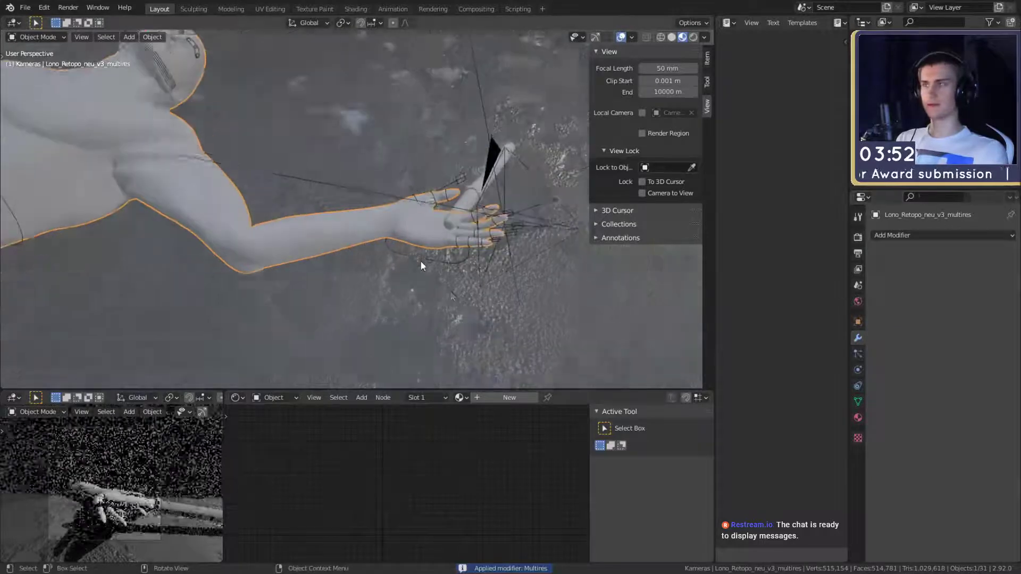
mouse_move(420, 261)
middle_mouse_down()
mouse_move(442, 267)
mouse_move(355, 217)
mouse_move(280, 212)
mouse_move(380, 250)
mouse_move(267, 221)
mouse_move(418, 256)
middle_mouse_up()
key("alt+p")
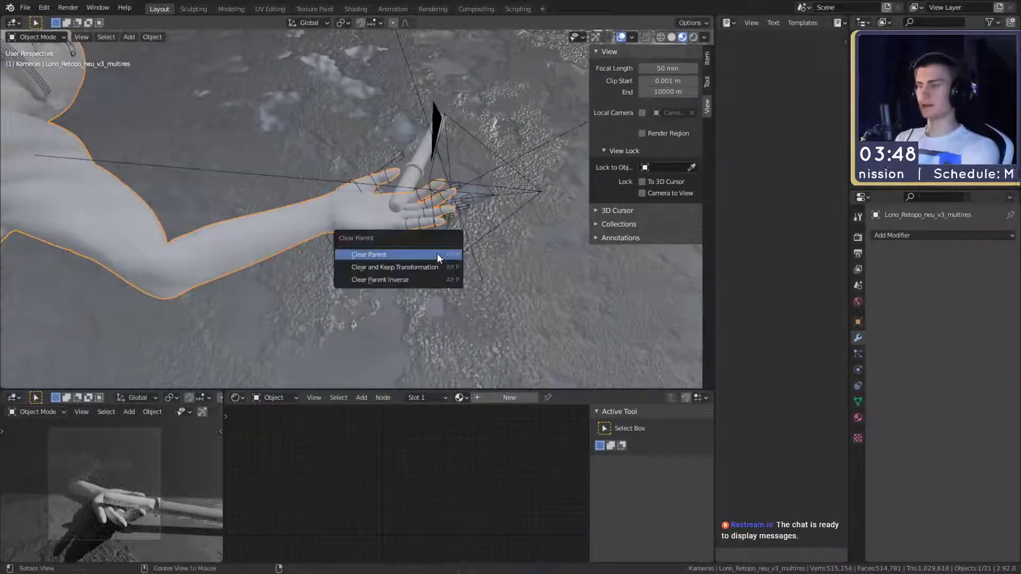
left_click(417, 260)
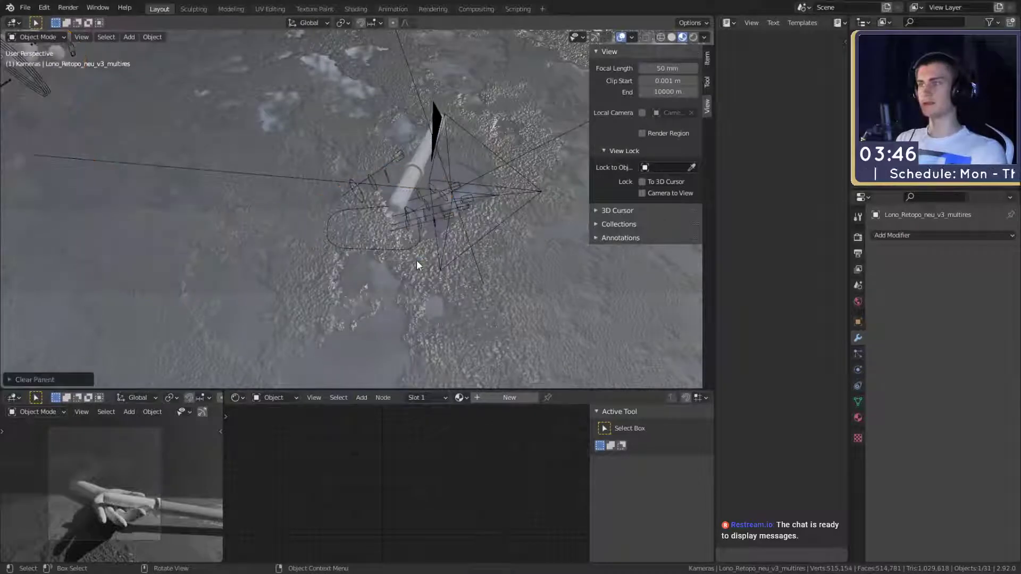
Undo the parent clearing and clear the body mesh's parent with Clear and Keep Transformation
scroll(416, 260, "down", 4)
key("ctrl+z")
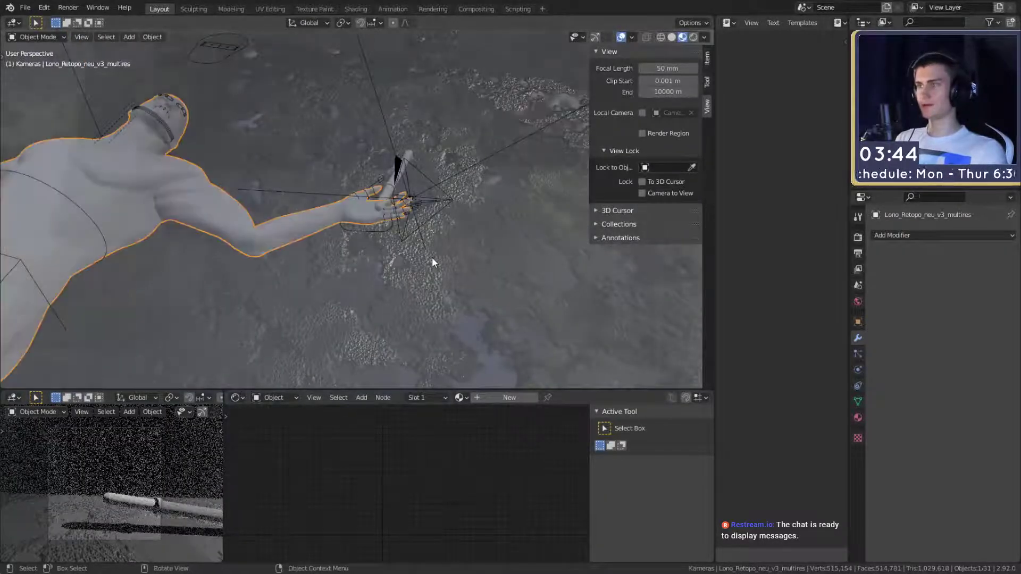
key("alt+p")
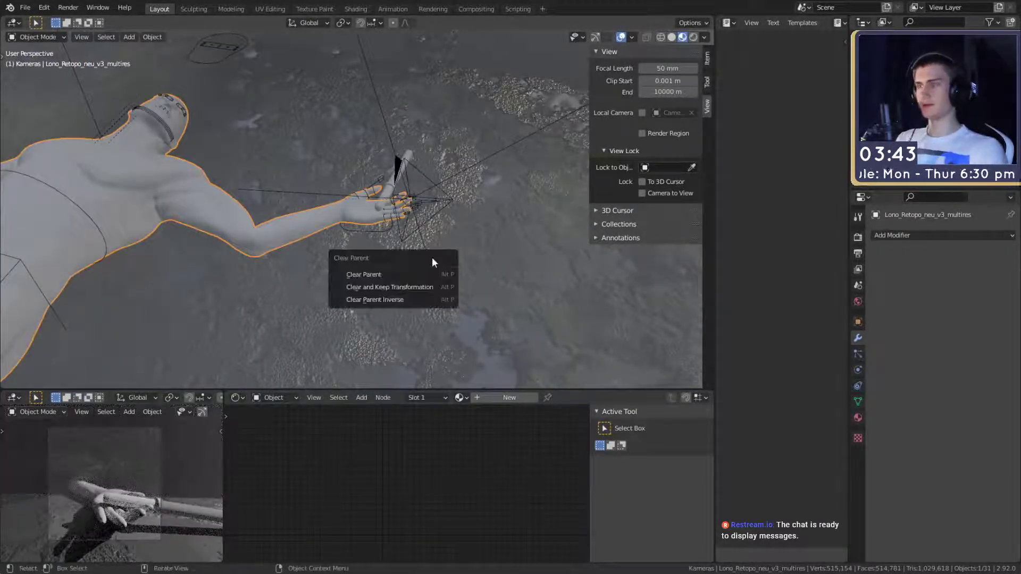
left_click(413, 287)
Add a cube at the figure's outstretched hand and scale it down to roughly the size of the hand
scroll(380, 241, "up", 5)
middle_click_drag(380, 241, 352, 238)
left_click(232, 141)
left_click(296, 210)
key("shift+a")
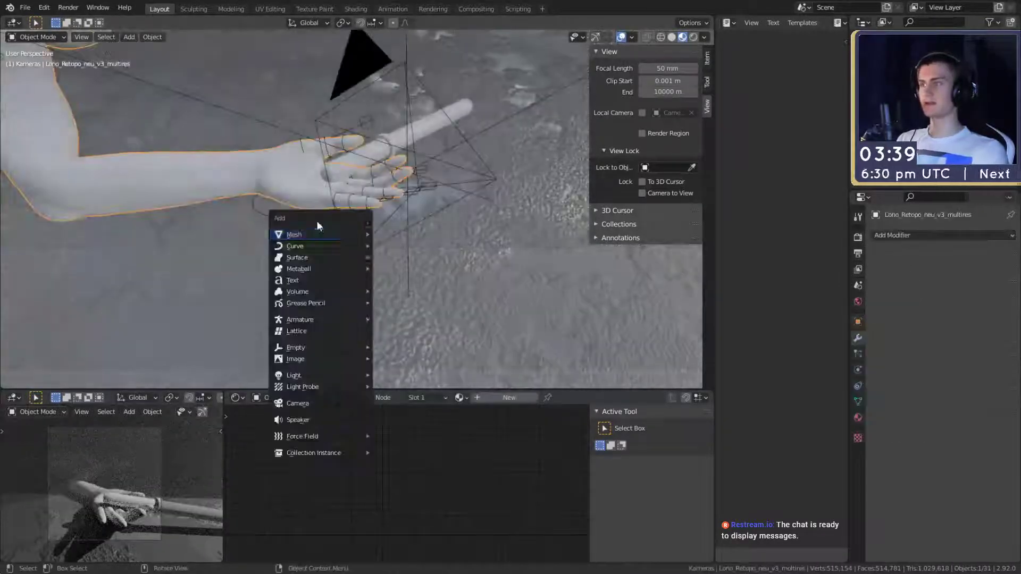
key("shift+a")
mouse_move(417, 218)
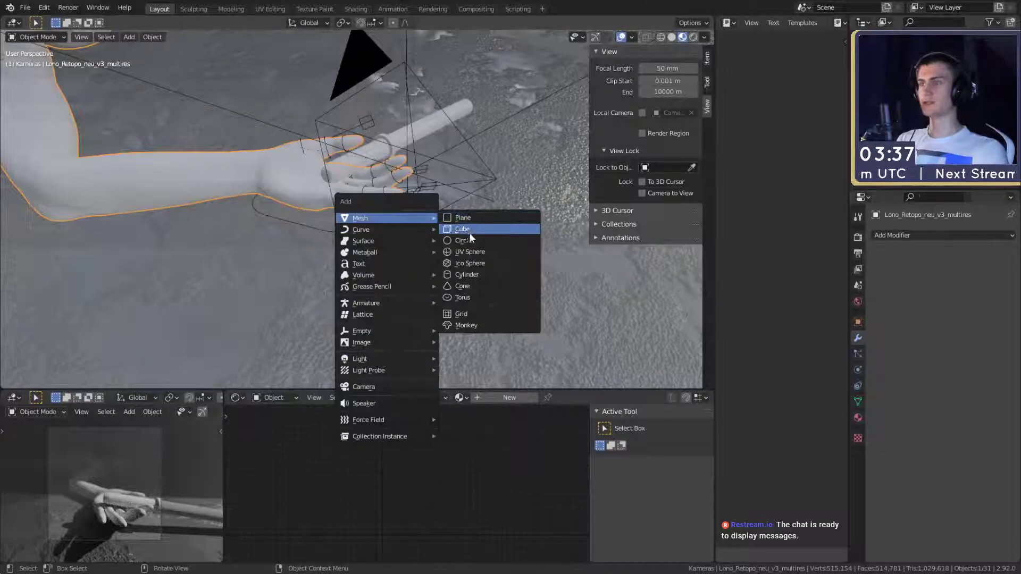
left_click(470, 233)
scroll(493, 272, "down", 9)
key("s")
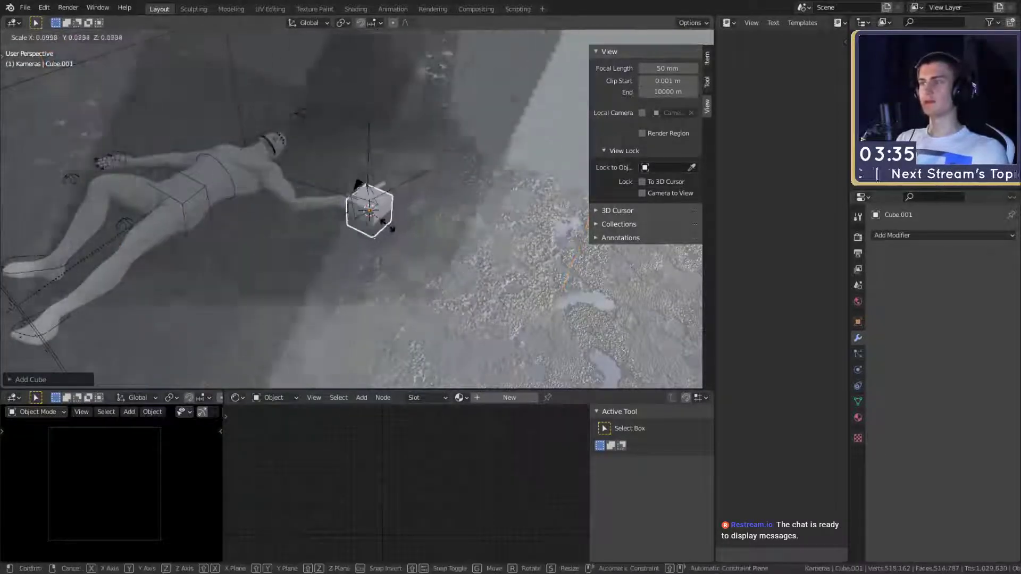
left_click(402, 264)
Shrink the cube further and move it beside the hand's little finger
scroll(402, 264, "up", 8)
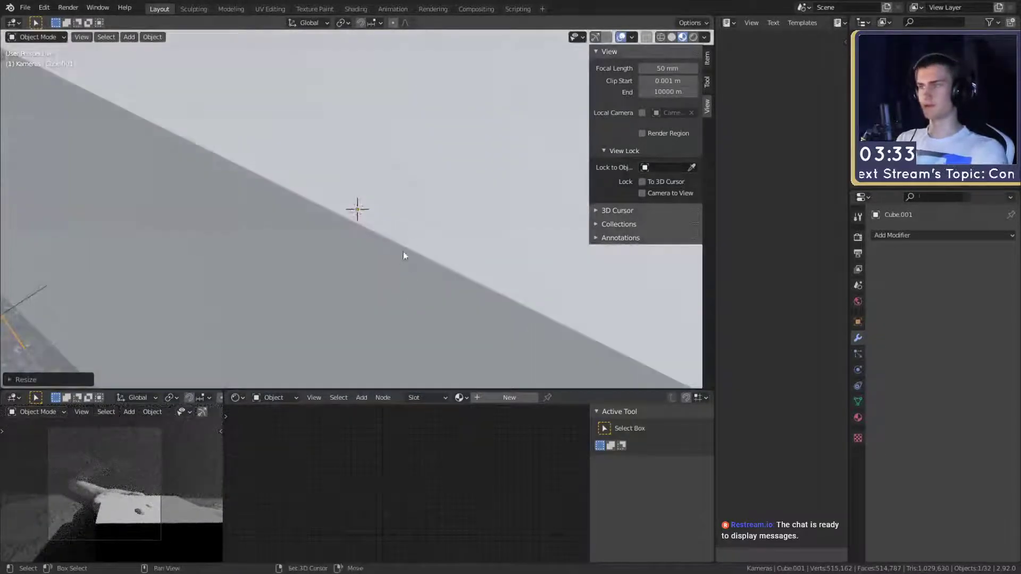
scroll(427, 231, "down", 4)
mouse_move(405, 256)
middle_mouse_down("shift")
mouse_move(427, 231)
mouse_move(454, 257)
mouse_move(448, 276)
mouse_move(402, 263)
middle_mouse_up("shift")
scroll(454, 257, "down", 2)
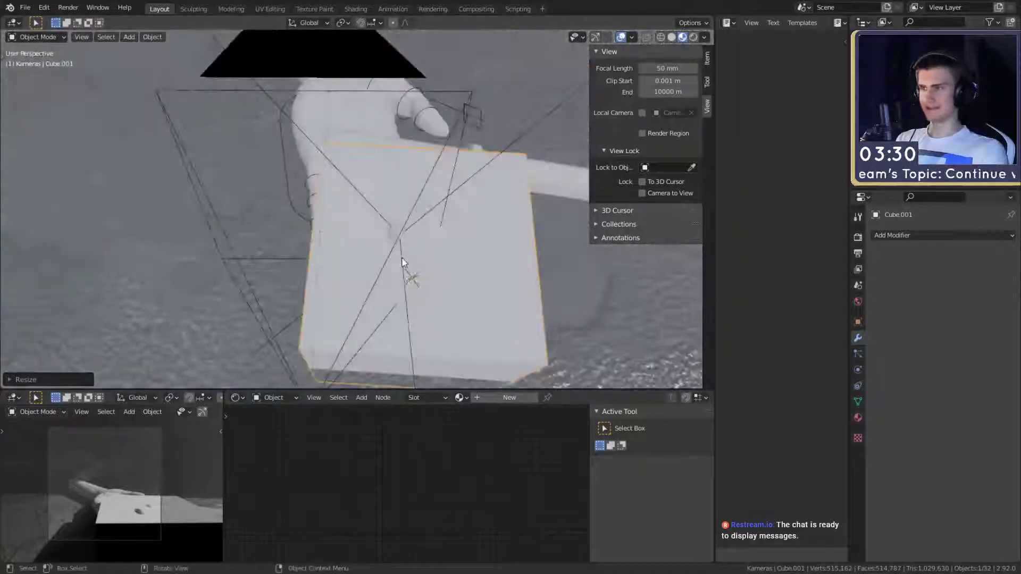
key("s")
left_click(448, 284)
middle_click_drag(449, 285, 476, 256)
key("g")
left_click(518, 266)
In Edit Mode, move the cube's end face nearest the palm about 0.025 m along global Y
key("Tab")
key("3")
left_click(439, 251)
key("g")
key("y")
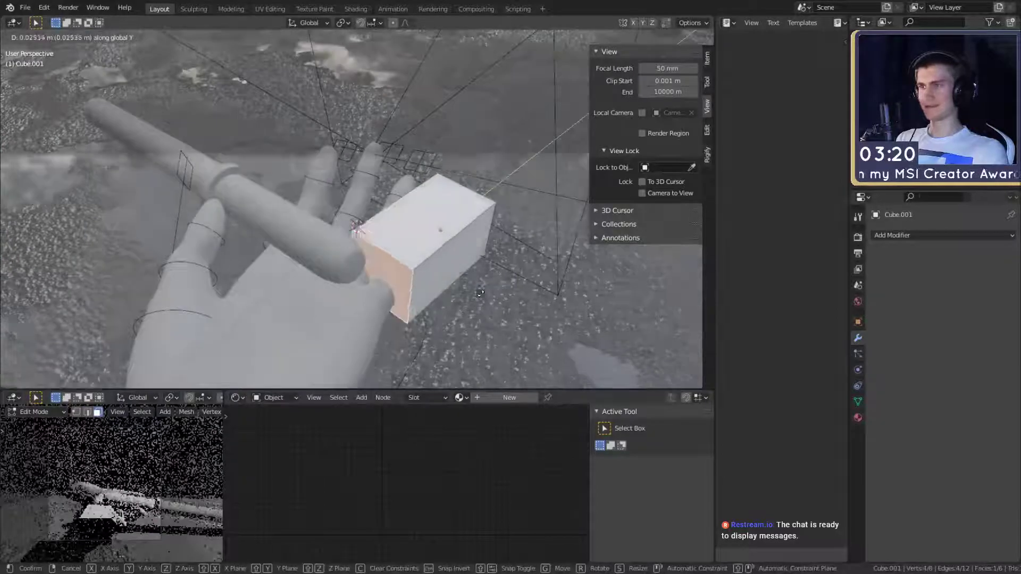
left_click(480, 293)
In Object Mode, rotate the cube about global Z towards the little finger's direction and reposition it
middle_click_drag(480, 293, 509, 304)
key("Tab")
key("r")
key("z")
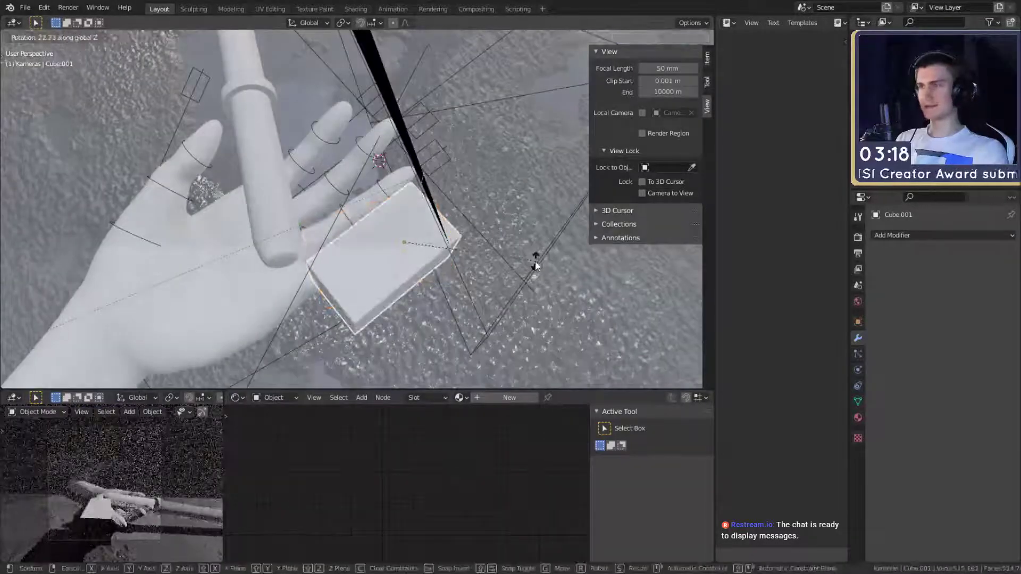
left_click(535, 266)
middle_click_drag(532, 266, 414, 297)
key("g")
left_click(494, 183)
Adjust the cube's rotation about global Z again to square its end face to the little finger
key("r")
key("z")
left_click(505, 293)
left_click(484, 288)
key("z")
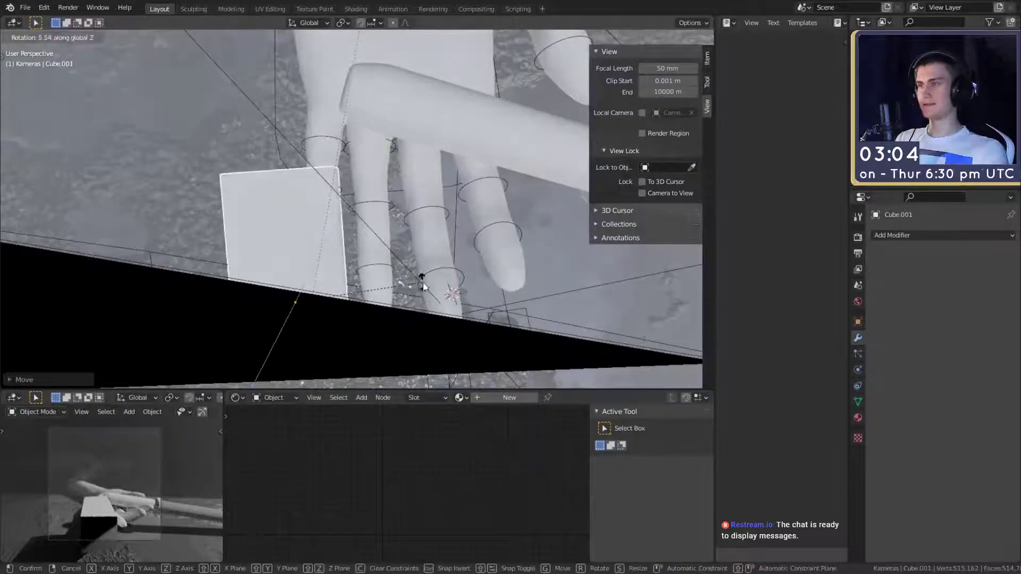
left_click(424, 283)
Move the cube so that it encloses the little finger's tip
middle_click_drag(424, 283, 417, 253)
key("g")
left_click(329, 281)
middle_click_drag(330, 281, 440, 251)
key("g")
left_click(502, 238)
middle_click_drag(503, 238, 420, 247)
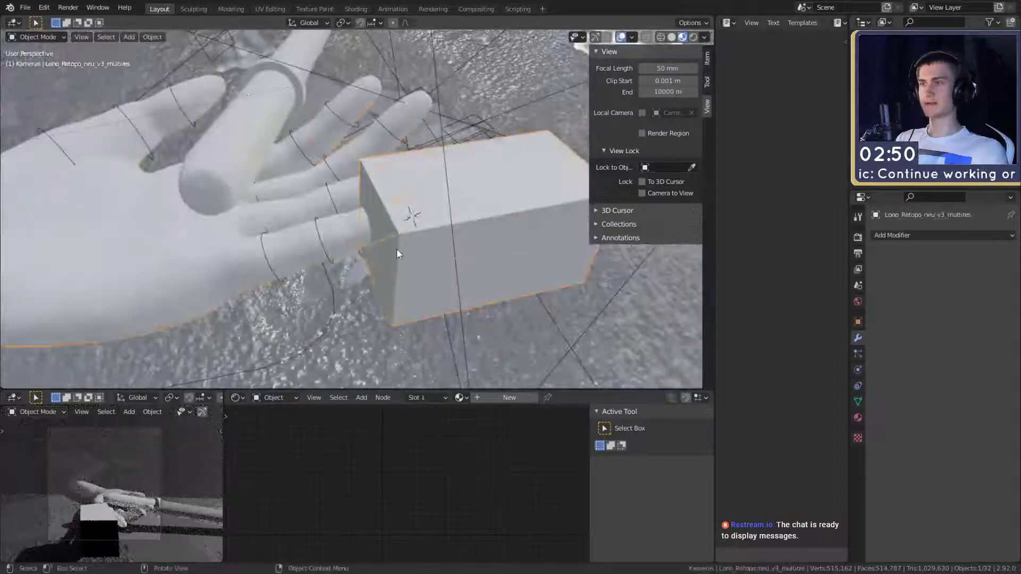
Add a Boolean modifier in Difference mode to the body mesh, with the new cube as its object
left_click(397, 250)
left_click(910, 236)
left_click(801, 294)
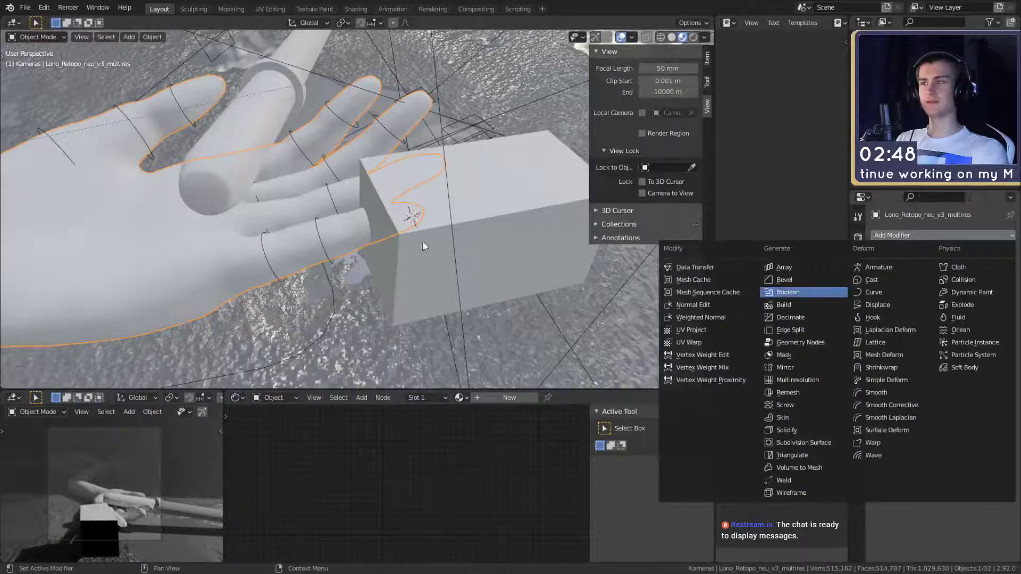
middle_click_drag(423, 243, 513, 246)
left_click(996, 300)
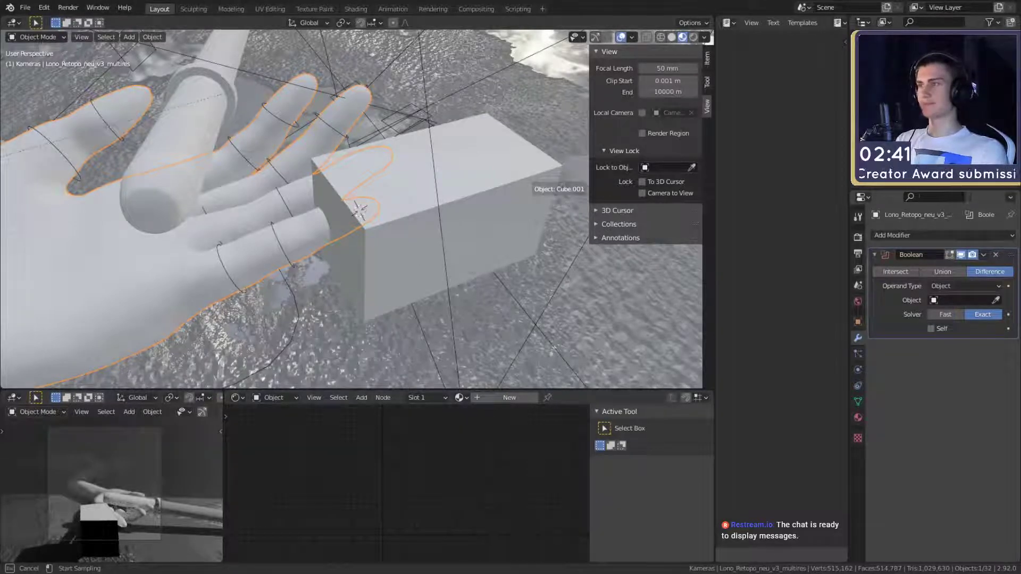
left_click(360, 209)
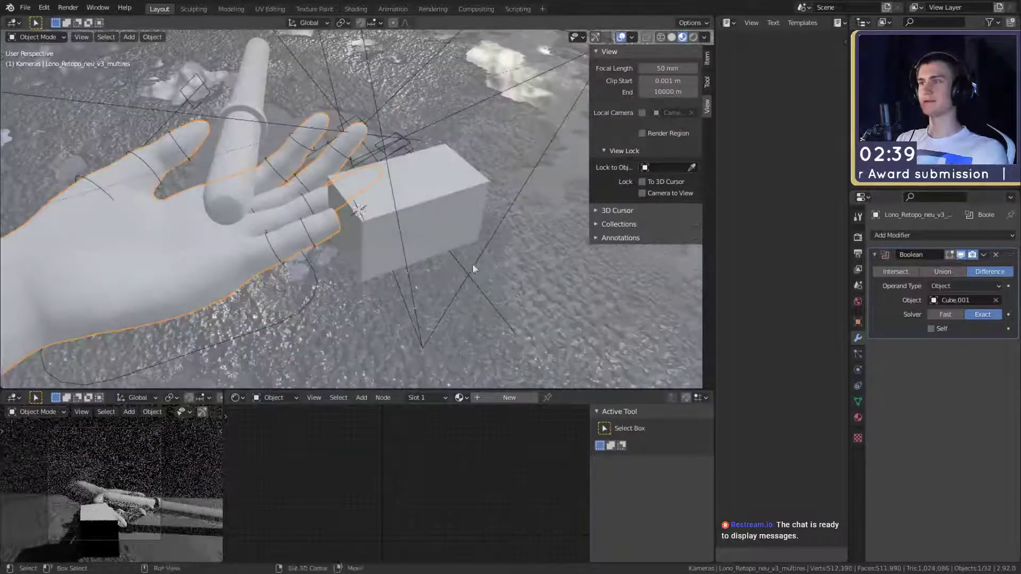
middle_click_drag(473, 263, 502, 261)
left_click(423, 227)
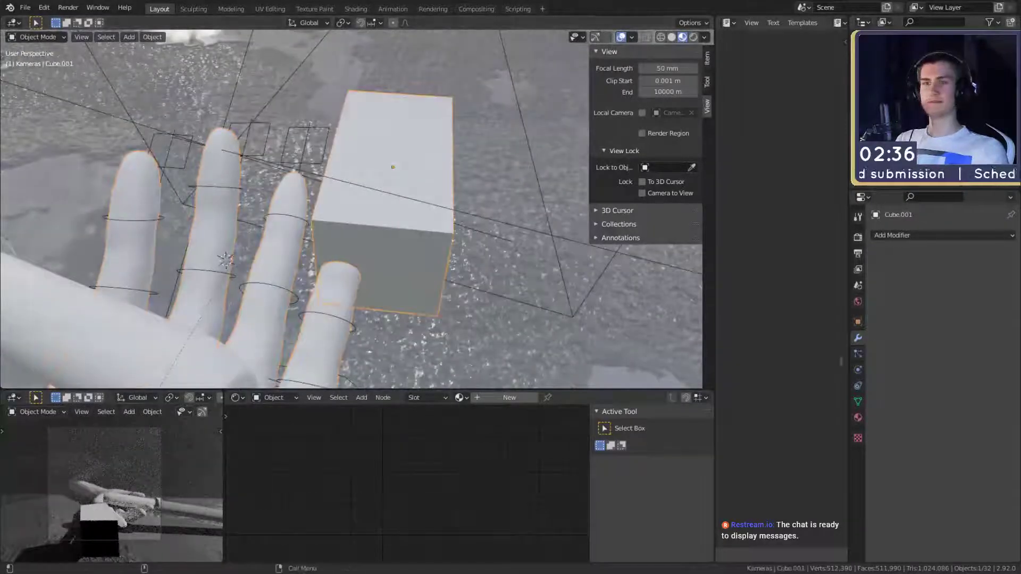
left_click(858, 237)
left_click(858, 253)
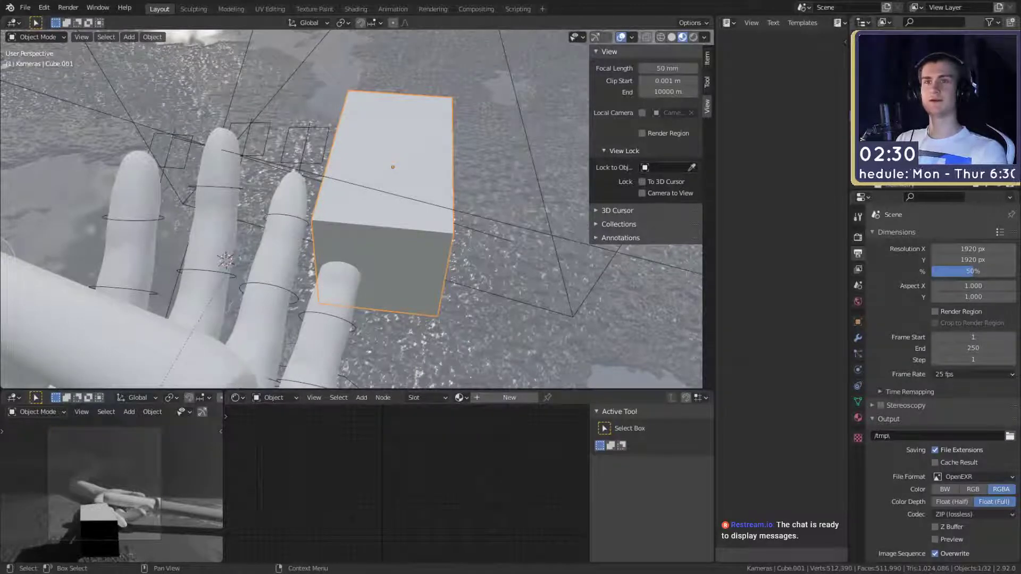
left_click(898, 128)
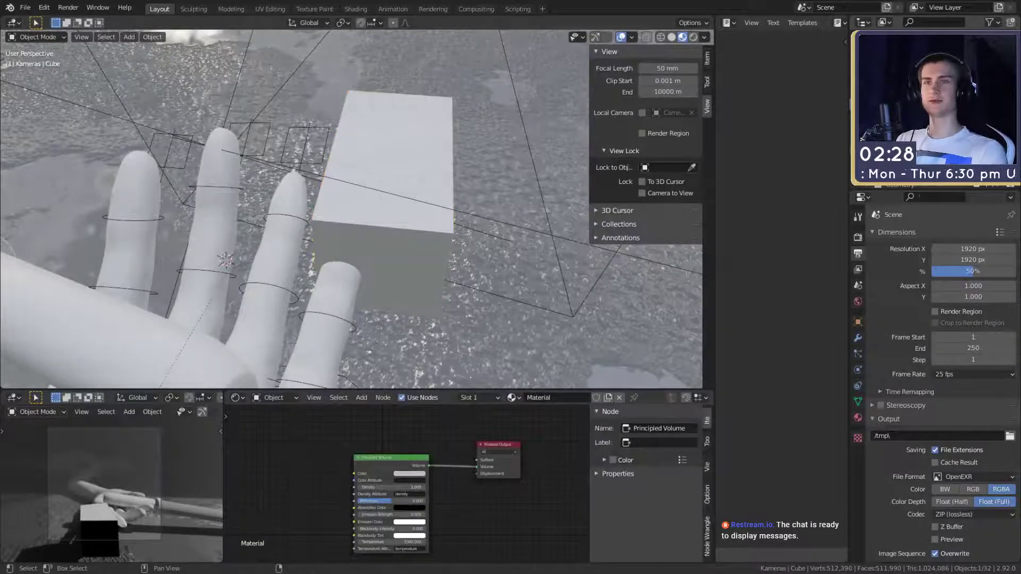
left_click(898, 165, "shift")
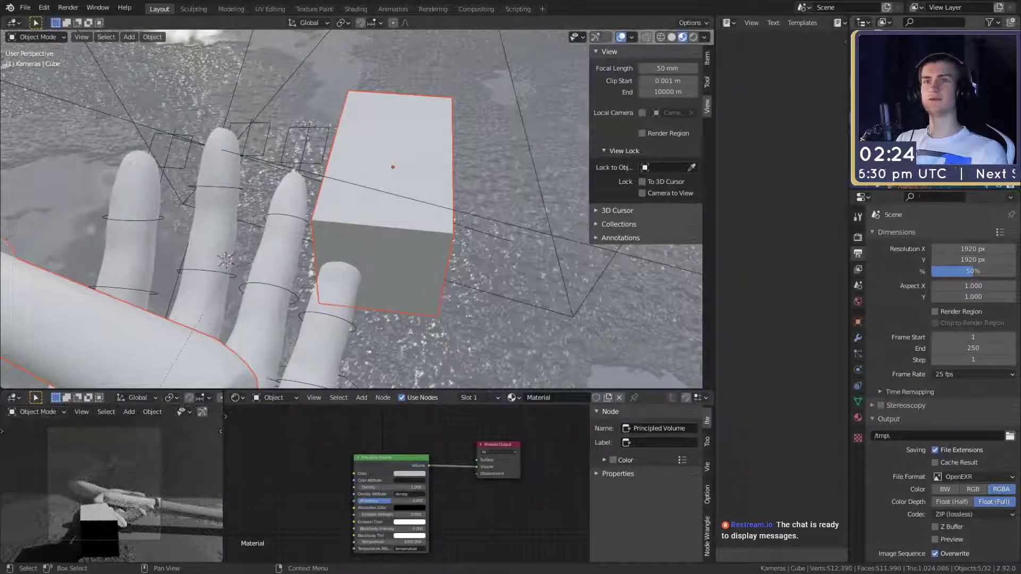
key("ctrl+z")
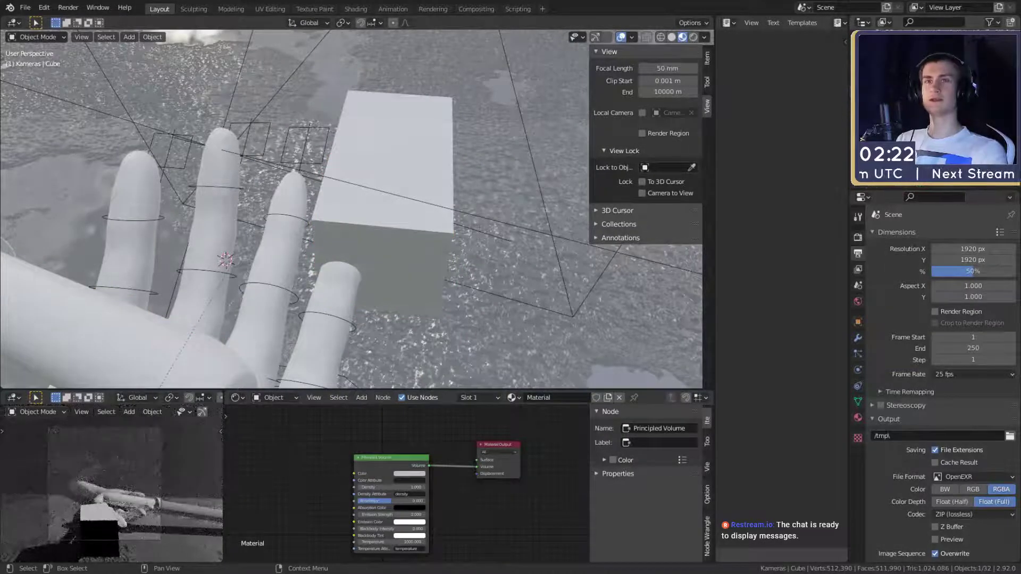
left_click(433, 222)
left_click(434, 214)
Set the cutter cube's viewport display to Wire
left_click(858, 322)
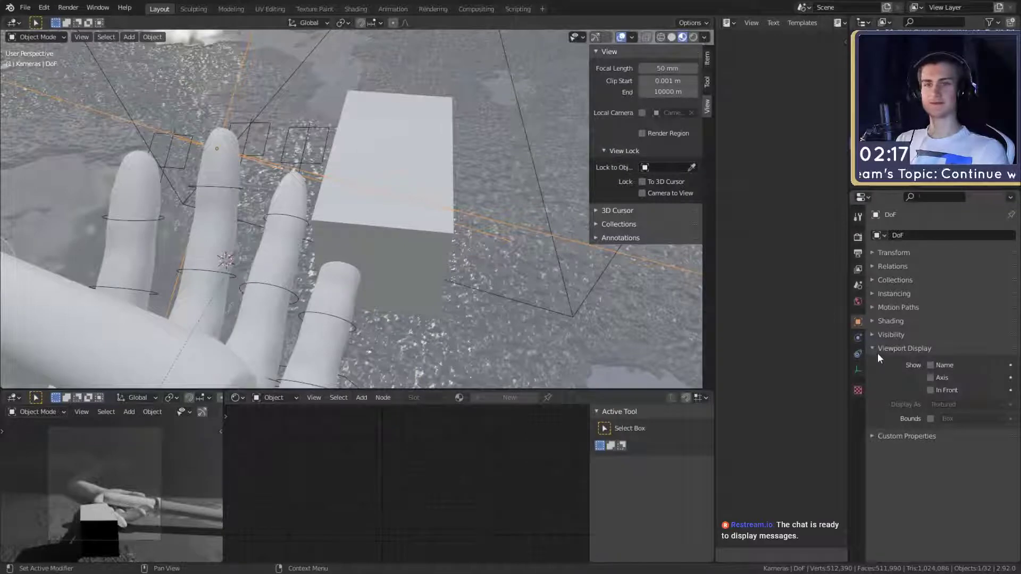
left_click(873, 335)
left_click(876, 332)
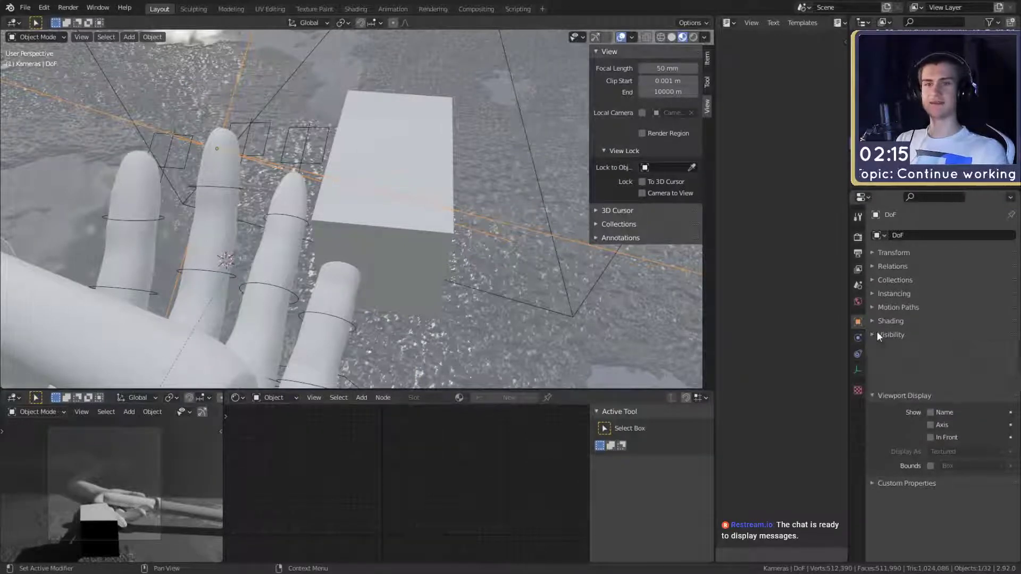
left_click(440, 260)
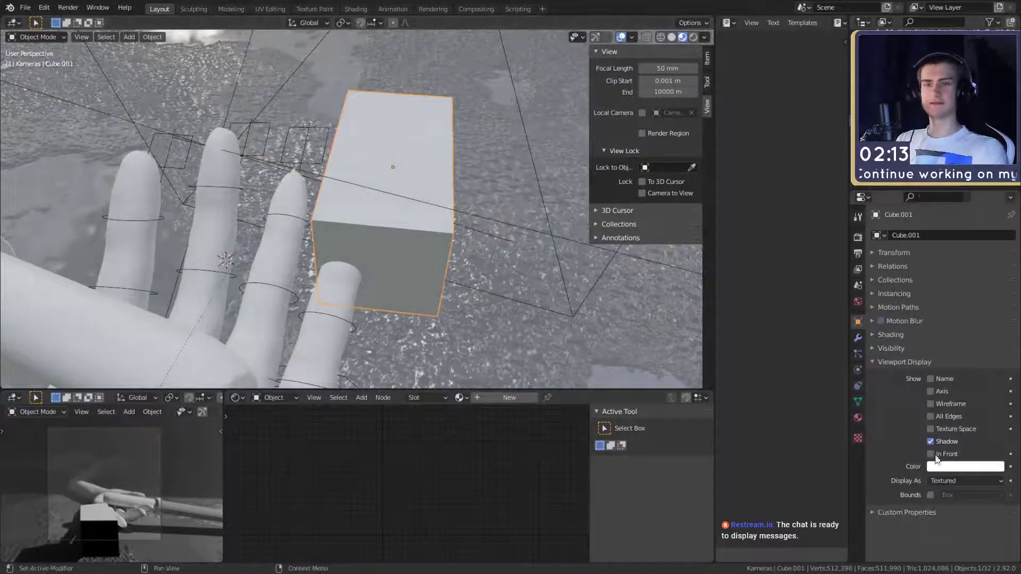
left_click(949, 480)
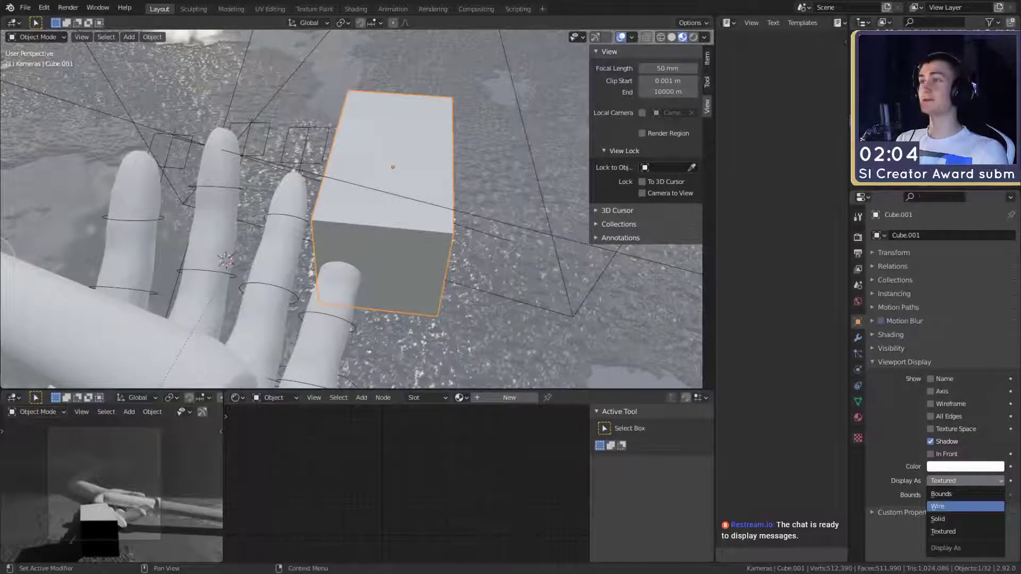
left_click(957, 506)
Save the file with the Boolean cutter in place
mouse_move(374, 271)
middle_mouse_down()
mouse_move(253, 216)
mouse_move(353, 290)
mouse_move(378, 285)
mouse_move(391, 224)
middle_mouse_up()
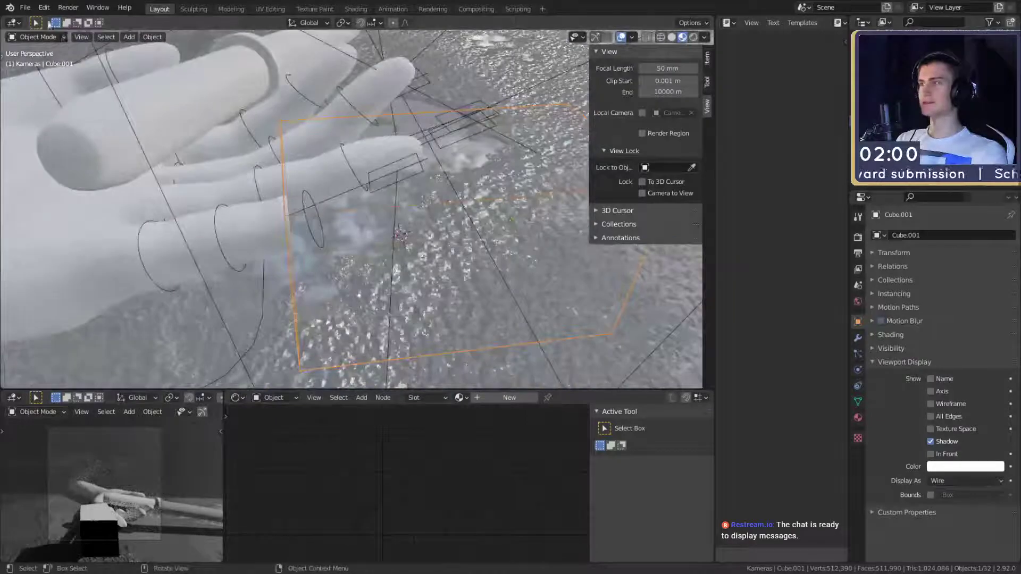
left_click(25, 8)
left_click(32, 83)
middle_click_drag(255, 223, 454, 282)
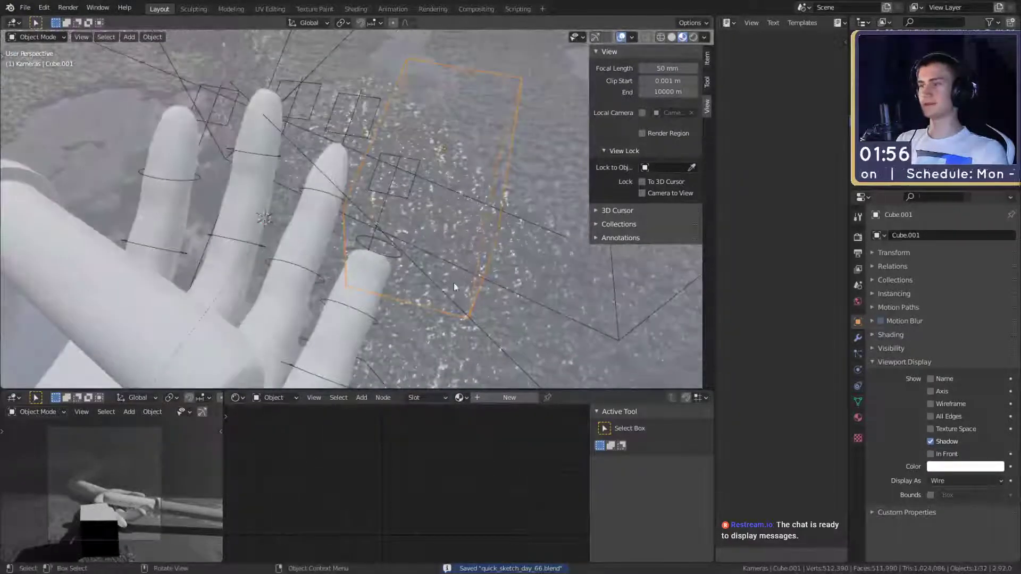
Examine the shortened little finger with the cutter cube hidden, and unhide the cube
middle_click_drag(405, 250, 421, 226)
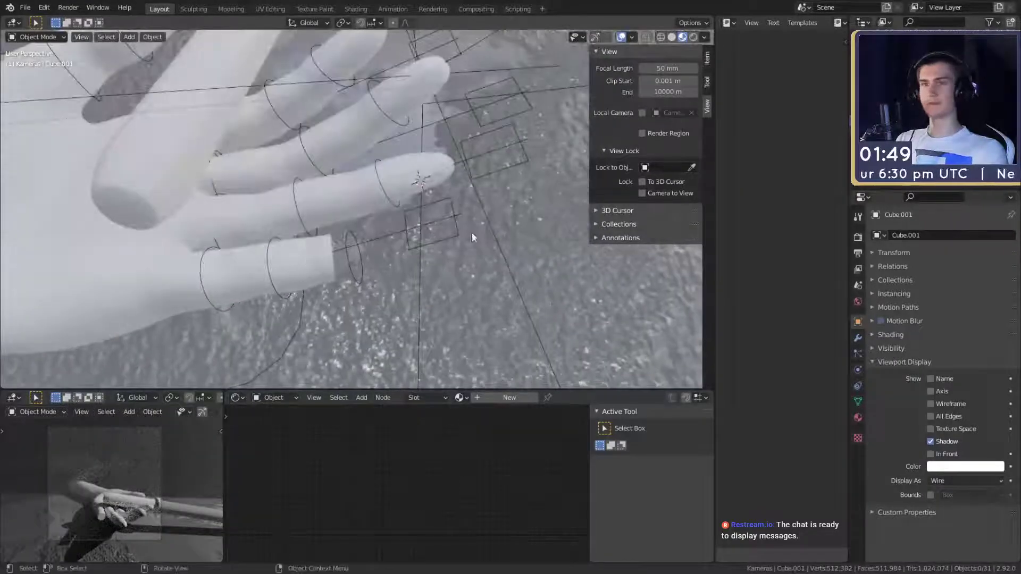
key("alt+h")
middle_click_drag(500, 253, 367, 250)
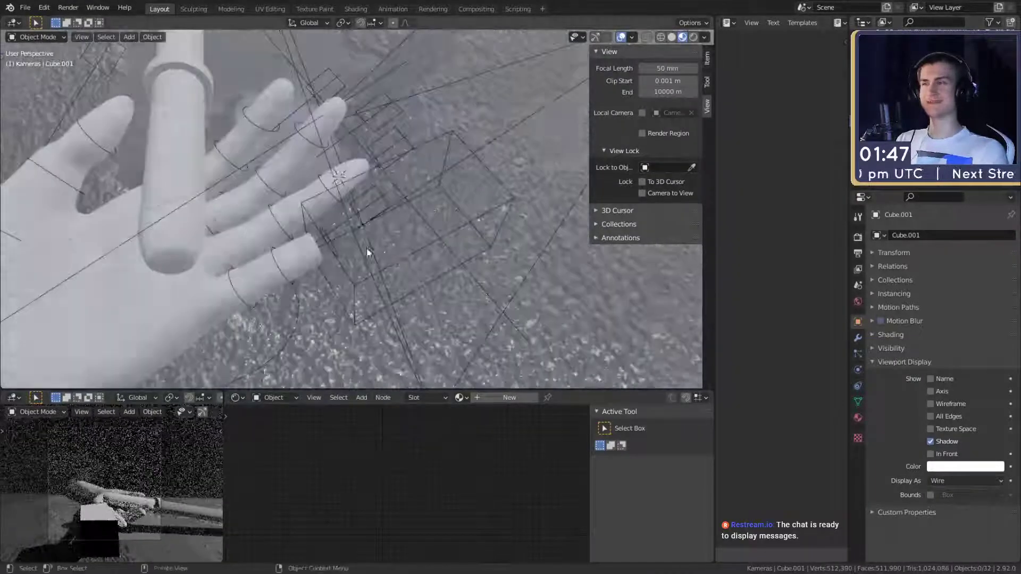
Duplicate the wireframe cutter cube and place the copy over the ring finger
left_click(450, 246)
middle_click_drag(449, 247, 522, 276)
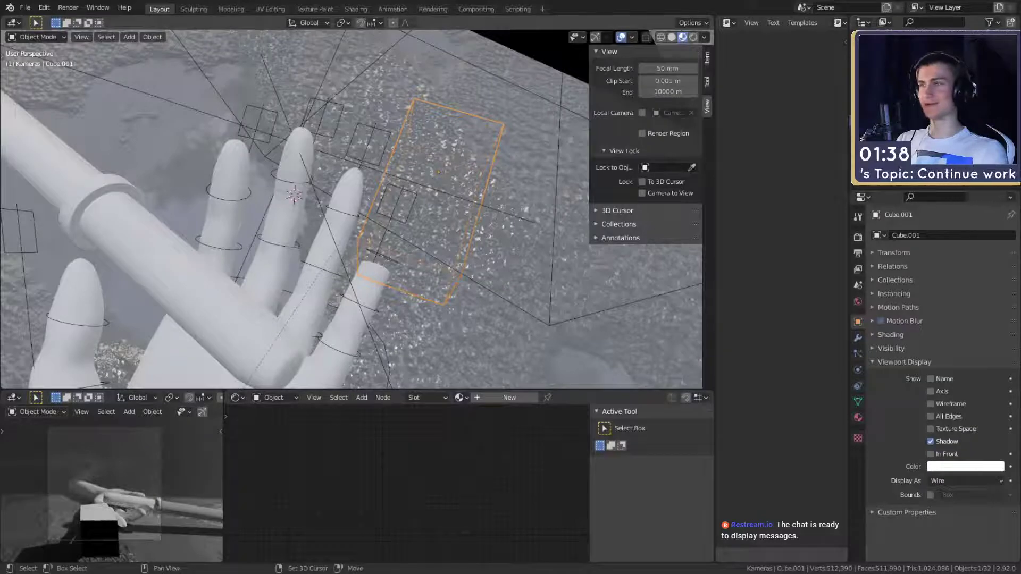
key("shift+d")
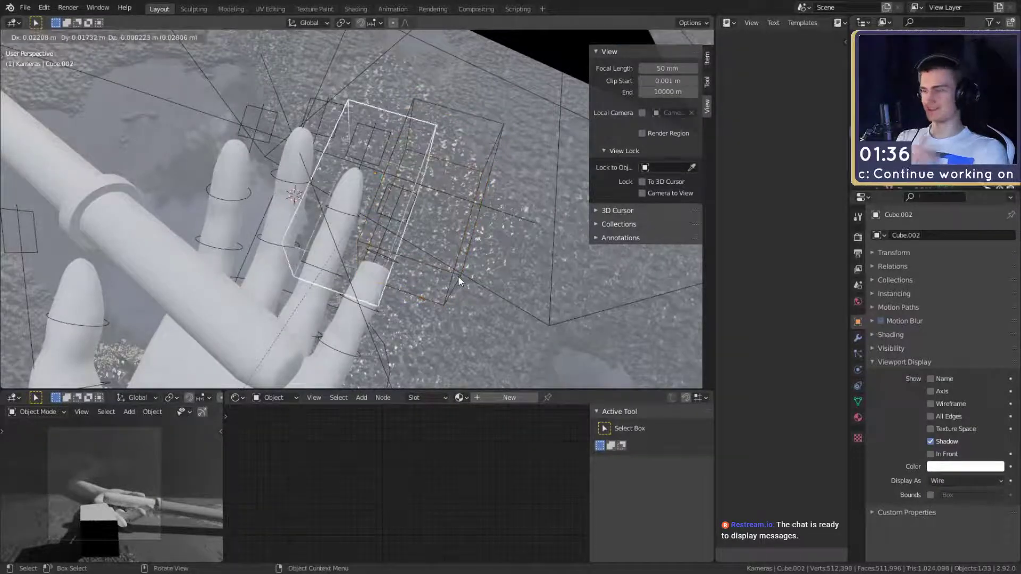
left_click(435, 277)
Scale the duplicated cutter cube down on X and Y while keeping its global Z size
middle_click_drag(435, 277, 497, 264)
key("s")
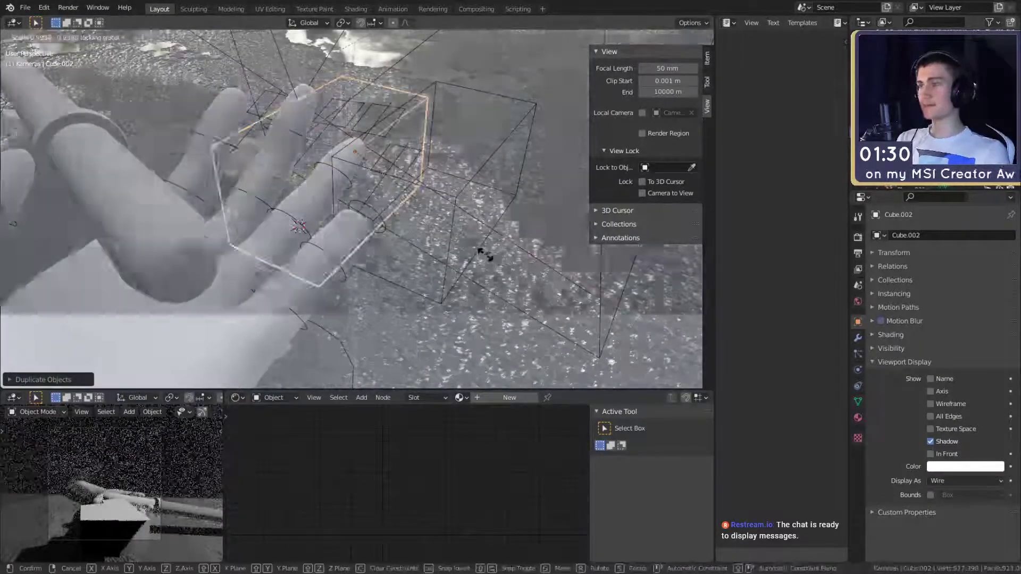
key("z")
left_click(390, 213)
Tilt the duplicated cutter to follow the ring finger and move it around the finger's upper part
middle_click_drag(388, 212, 449, 203)
key("r")
left_click(442, 160)
key("g")
left_click(442, 144)
key("g")
left_click(551, 252)
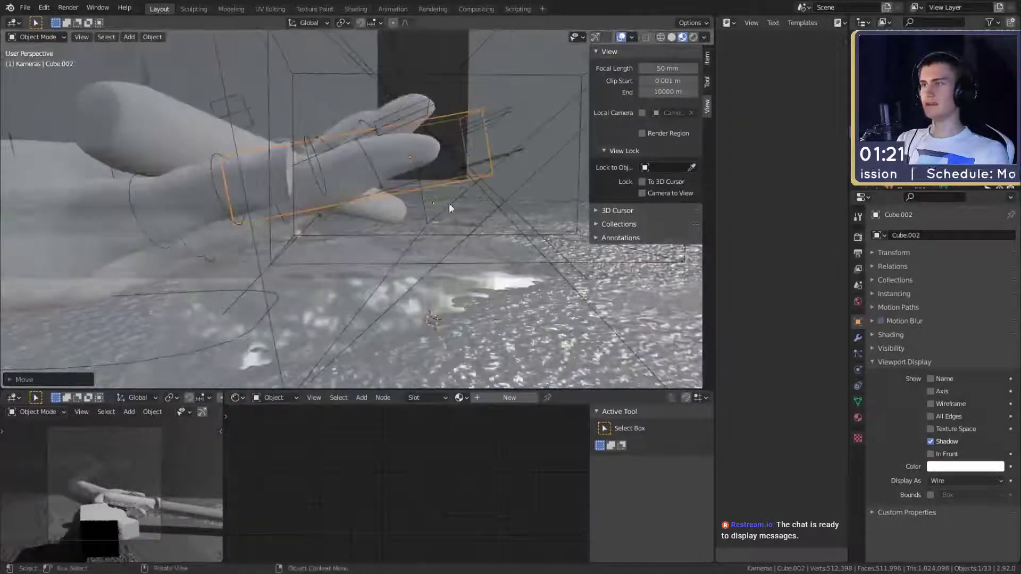
Fine-tune the duplicated cutter's tilt and enlarge it along its local Z to cover the ring finger's thickness
key("r")
left_click(460, 205)
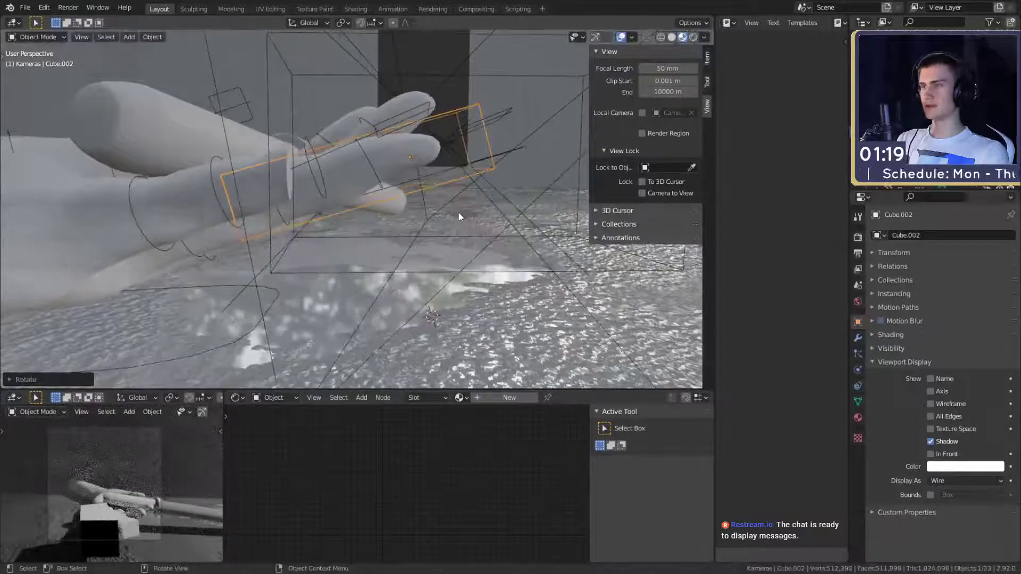
key("s")
key("z")
key("z")
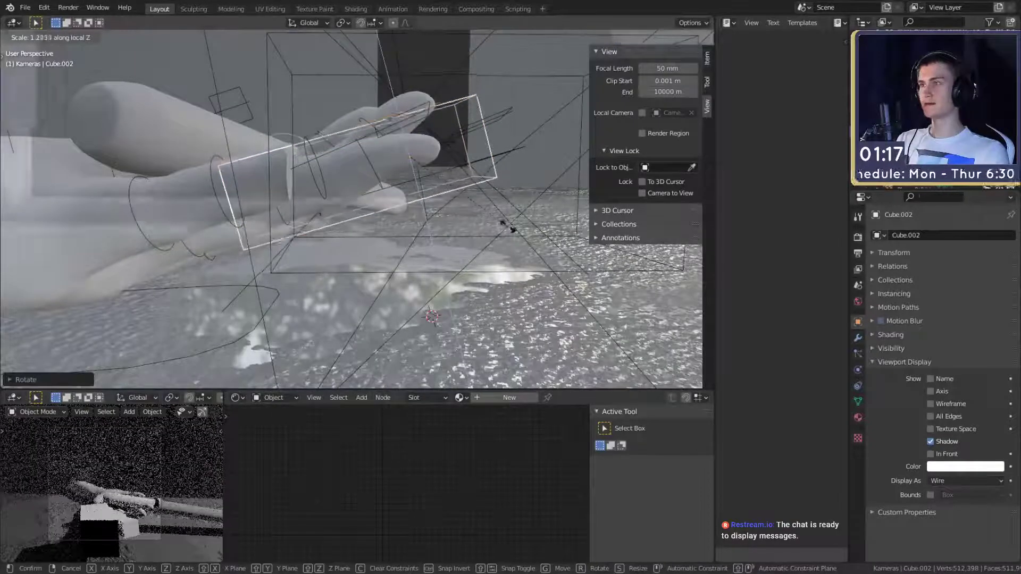
left_click(489, 223)
middle_click_drag(489, 223, 501, 286)
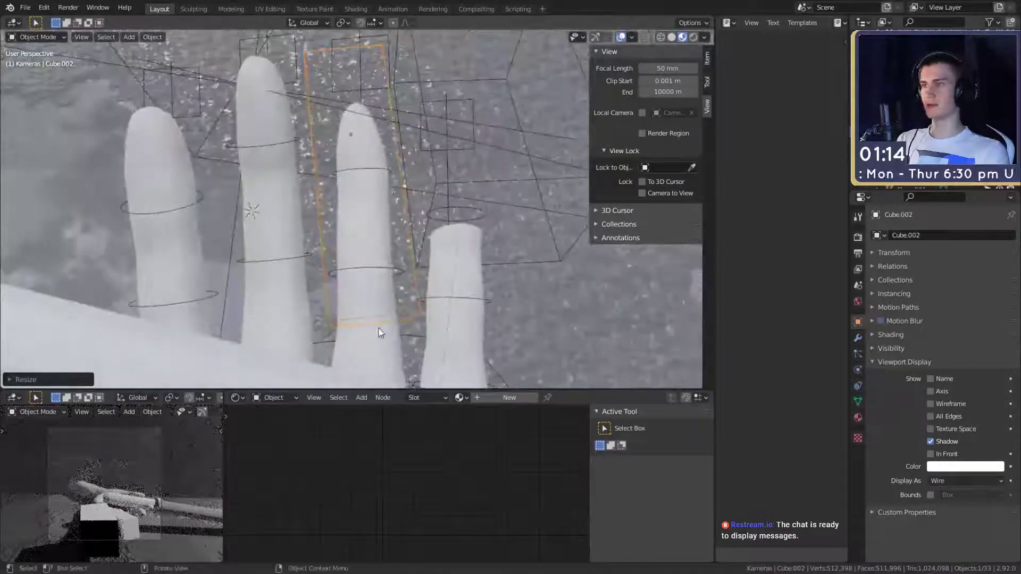
Add a second Boolean modifier to the body mesh and save the file
left_click(458, 301)
left_click(858, 338)
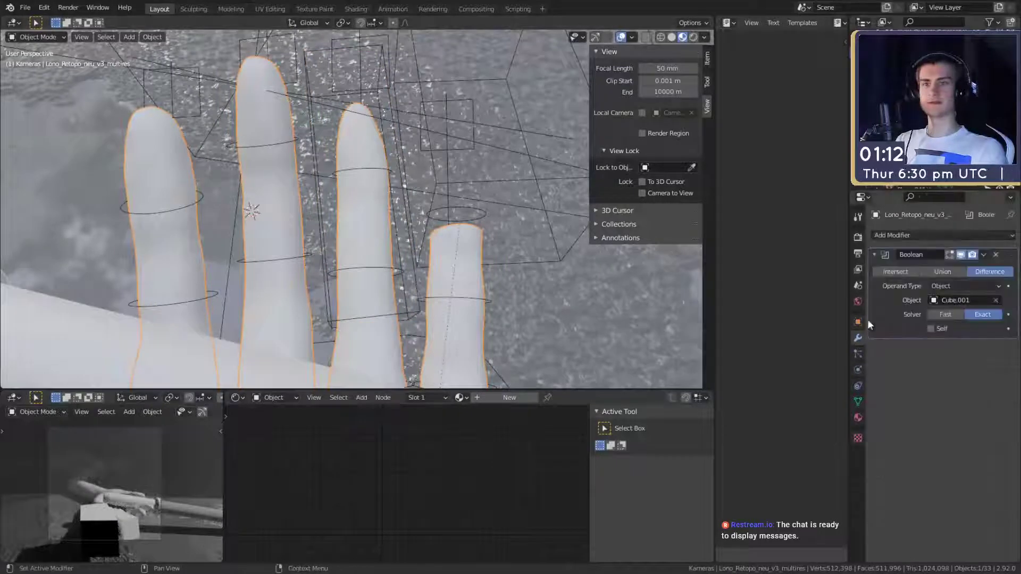
left_click(904, 235)
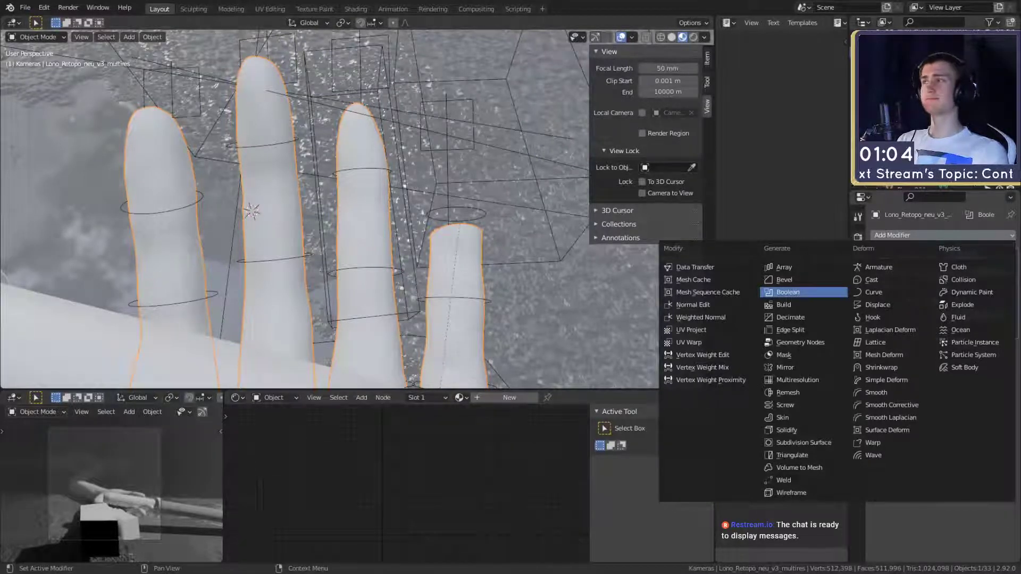
key("Return")
left_click(25, 8)
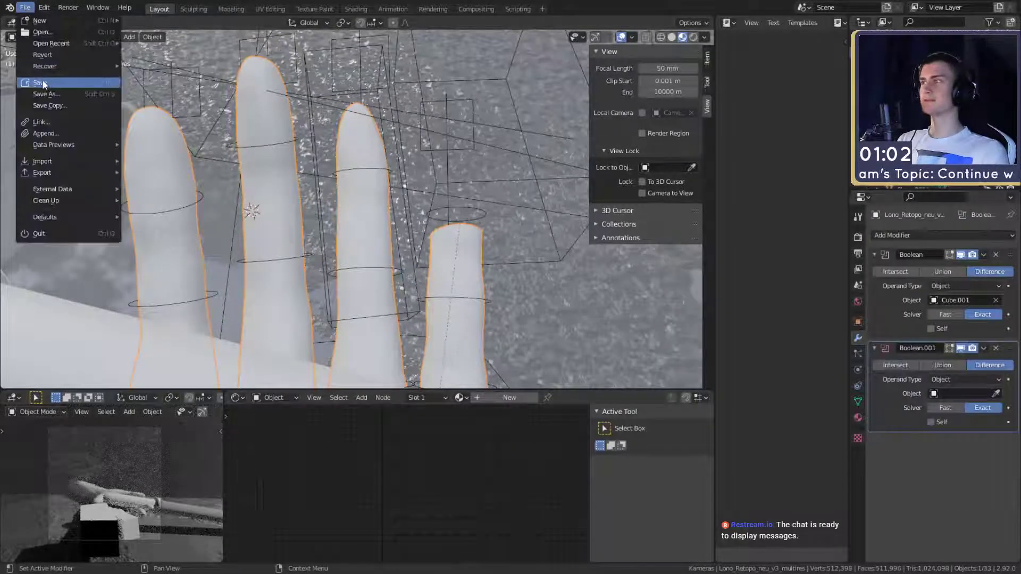
left_click(43, 80)
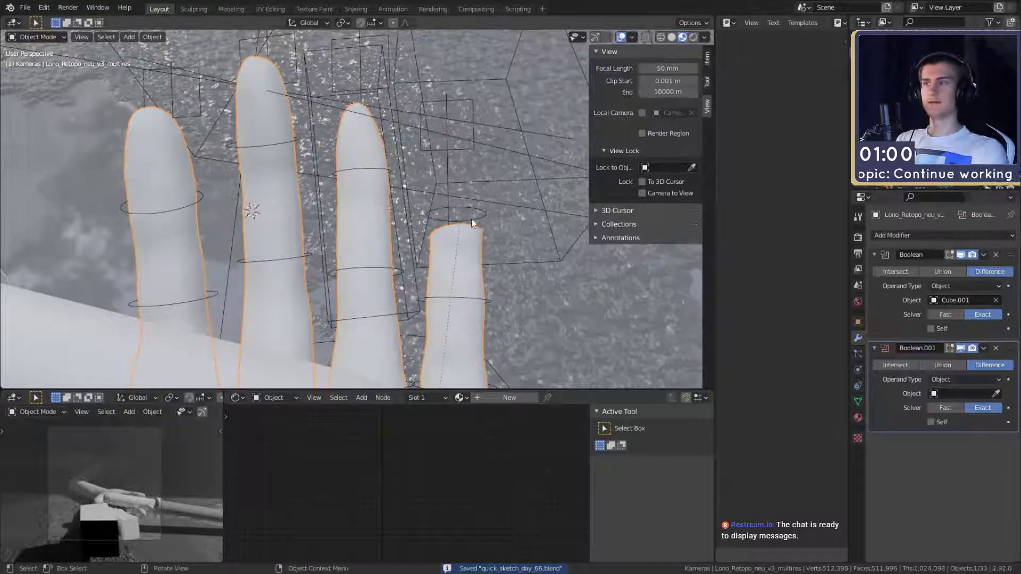
Hide the little finger's cutter cube and assign Cube.002 as the object of the body mesh's second Boolean Difference modifier
left_click(507, 182)
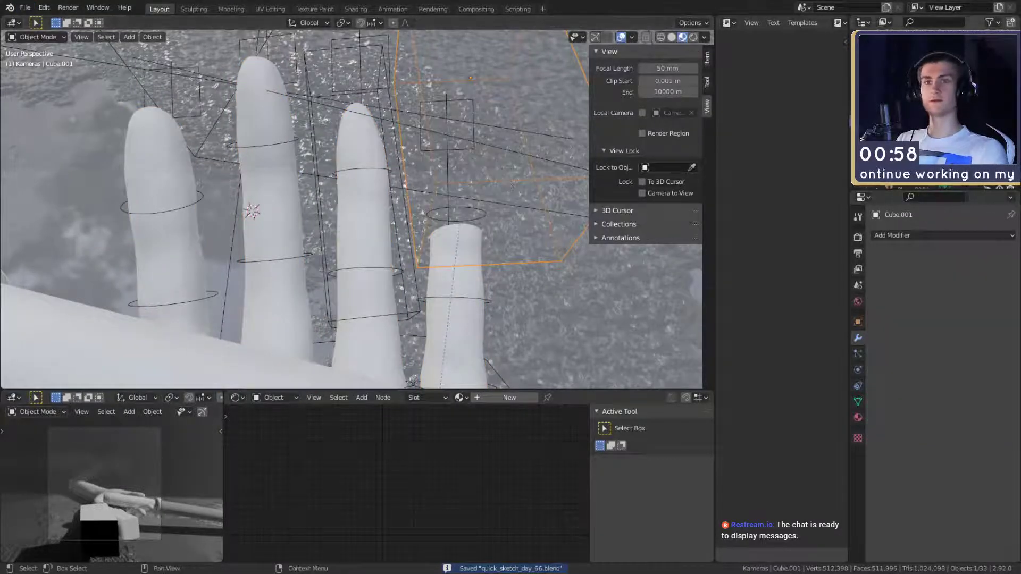
key("Delete")
left_click(400, 157)
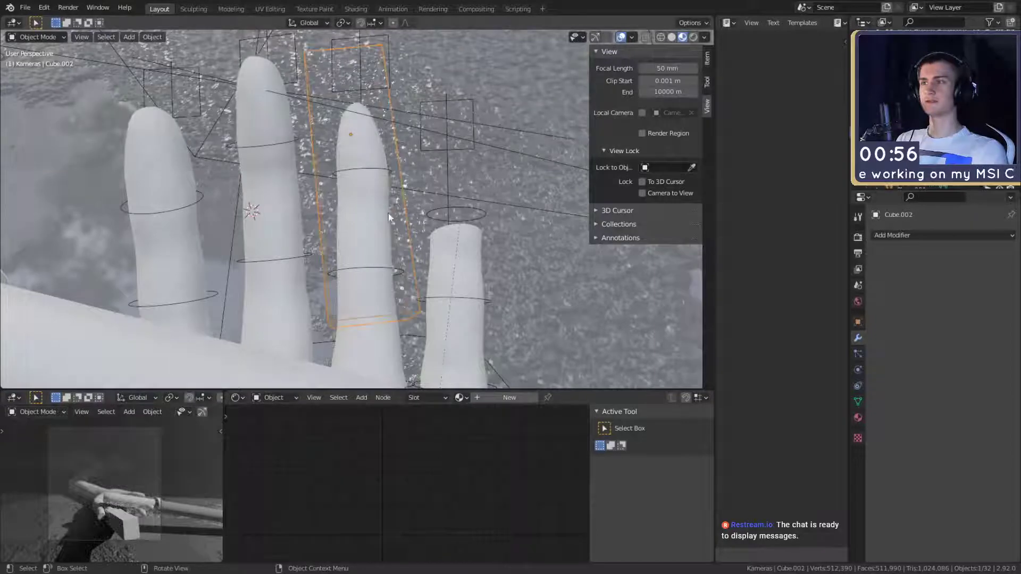
left_click(343, 239)
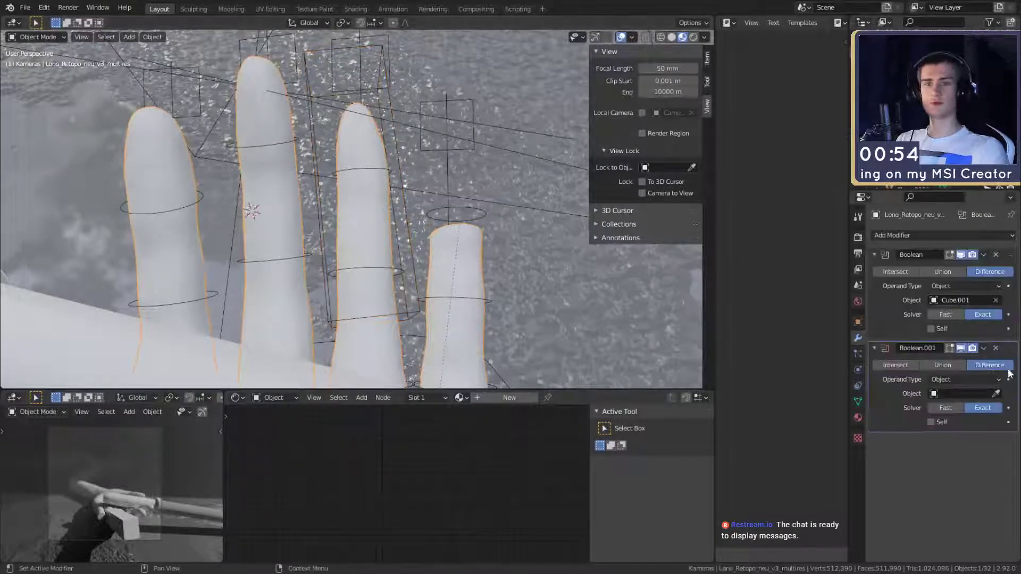
left_click(996, 394)
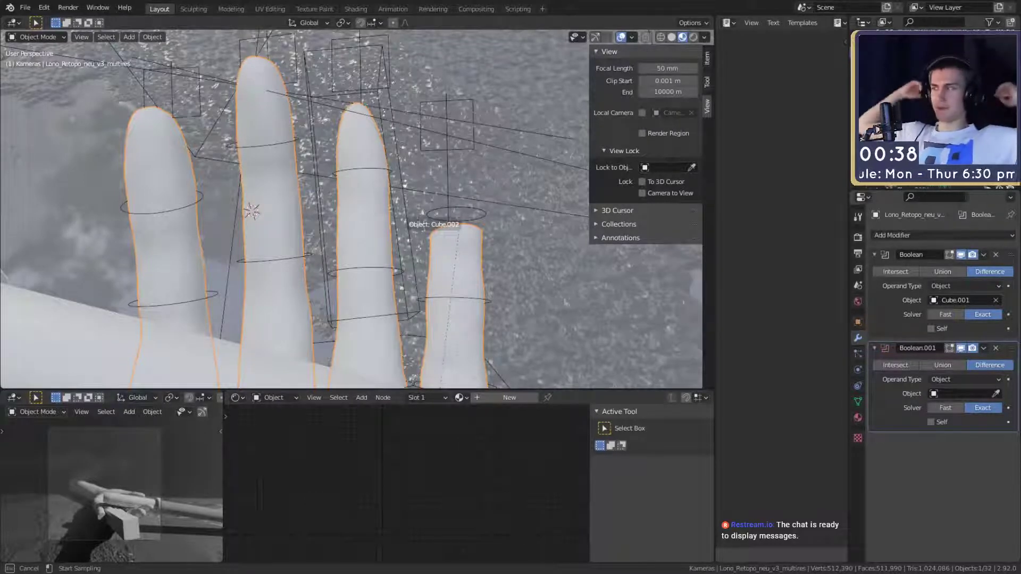
left_click(434, 230)
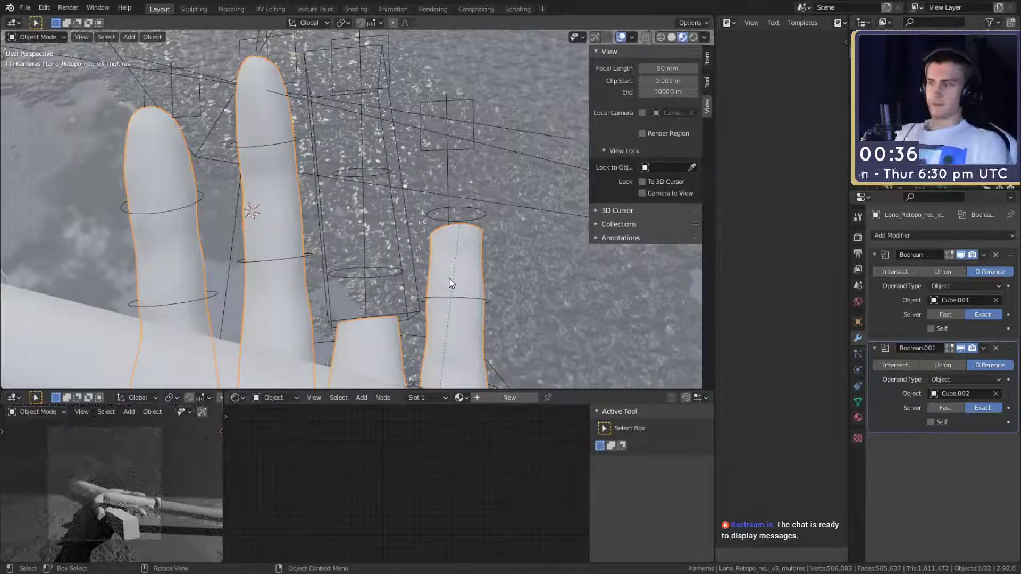
Hide the ring finger's cutter cube and disable the body mesh's first Boolean modifier for viewport and render
left_click(402, 185, "shift")
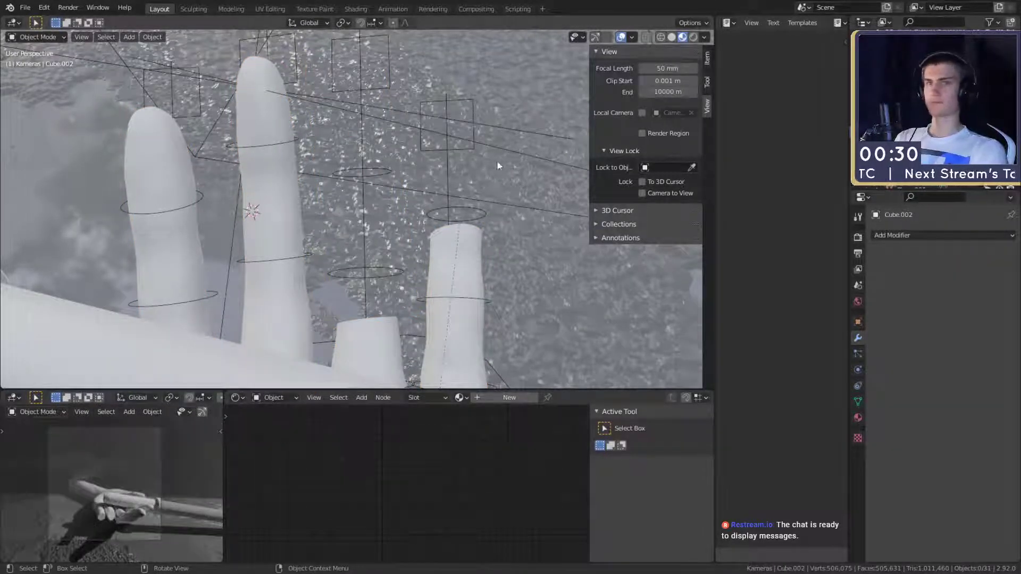
left_click(346, 341)
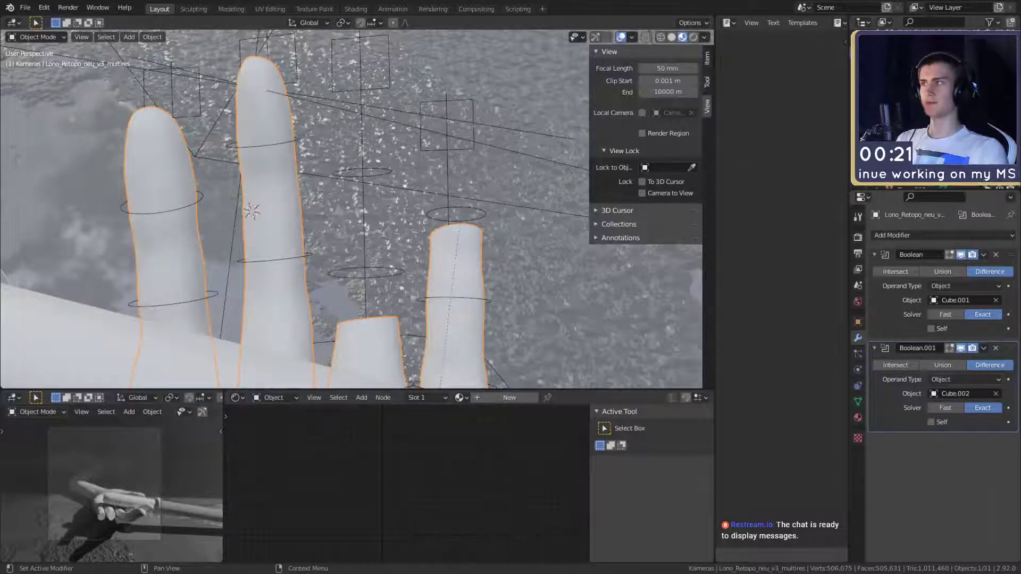
left_click(961, 255)
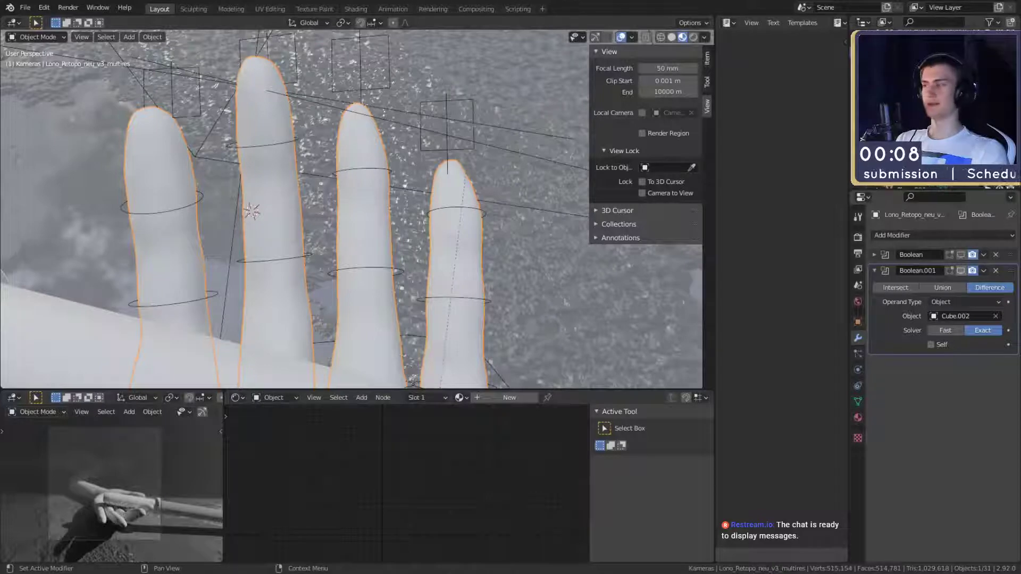
left_click(961, 270)
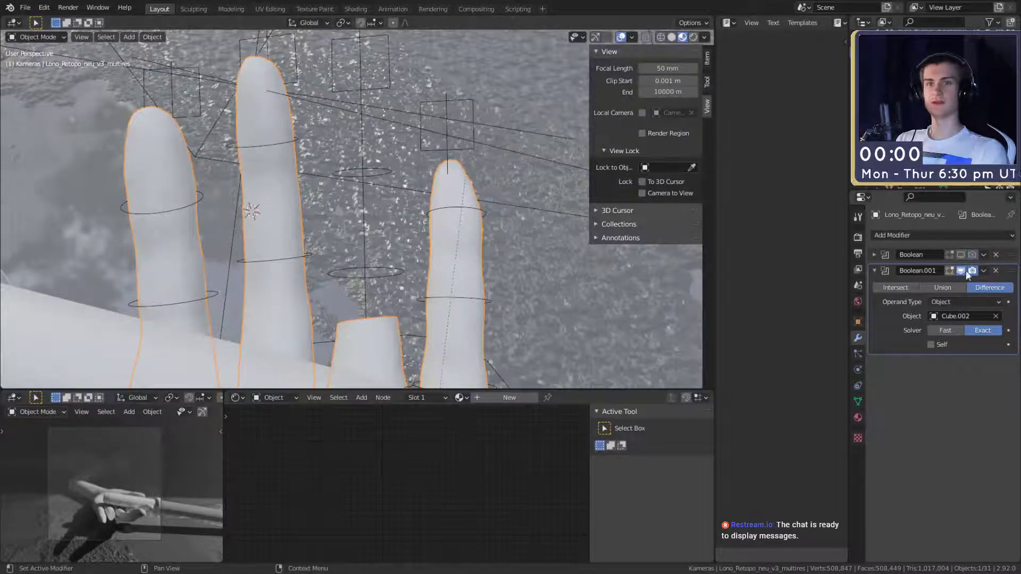
Save the scene file with the current Boolean setup
middle_click_drag(519, 243, 54, 46)
left_click(25, 8)
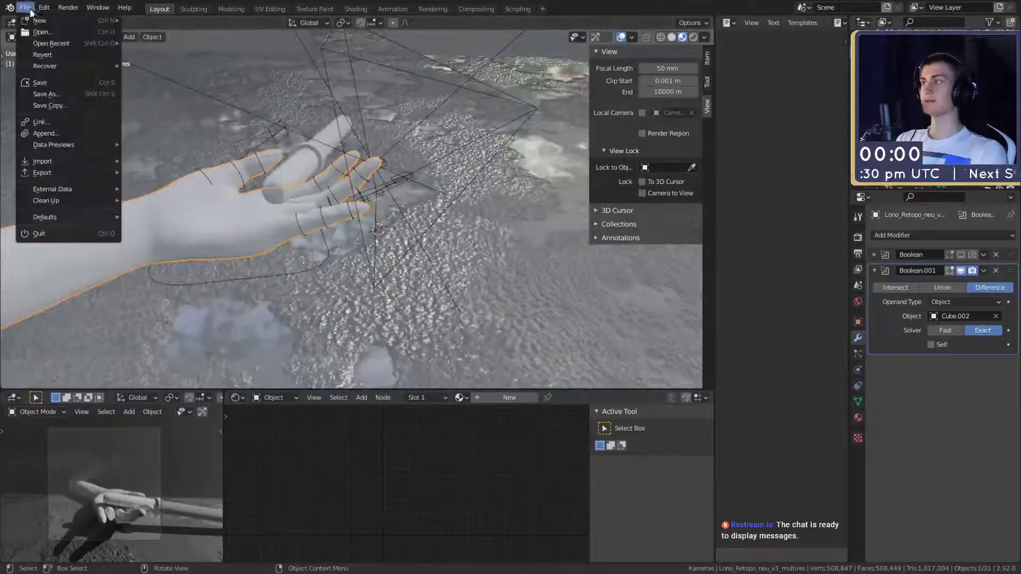
left_click(32, 84)
Replace the small camera preview with an image editor showing the Render Result, and switch the shader node area to the compositor
middle_click_drag(298, 208, 314, 179)
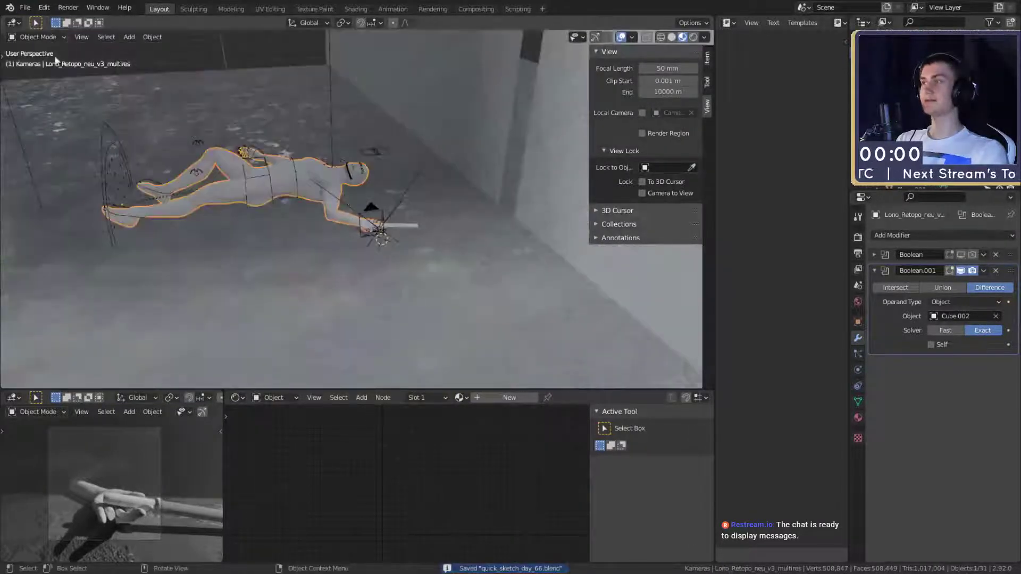
left_click(65, 7)
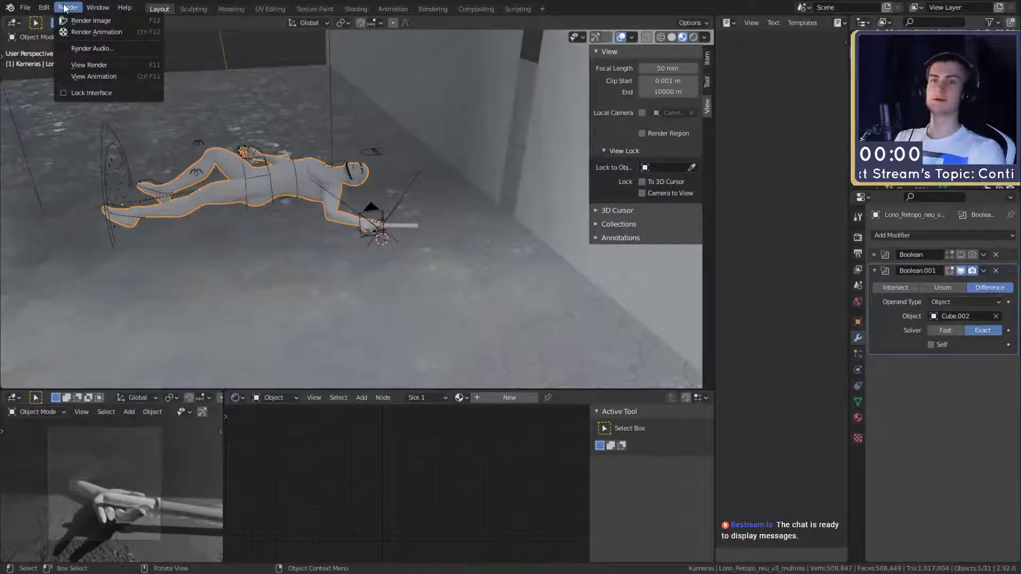
left_click(858, 253)
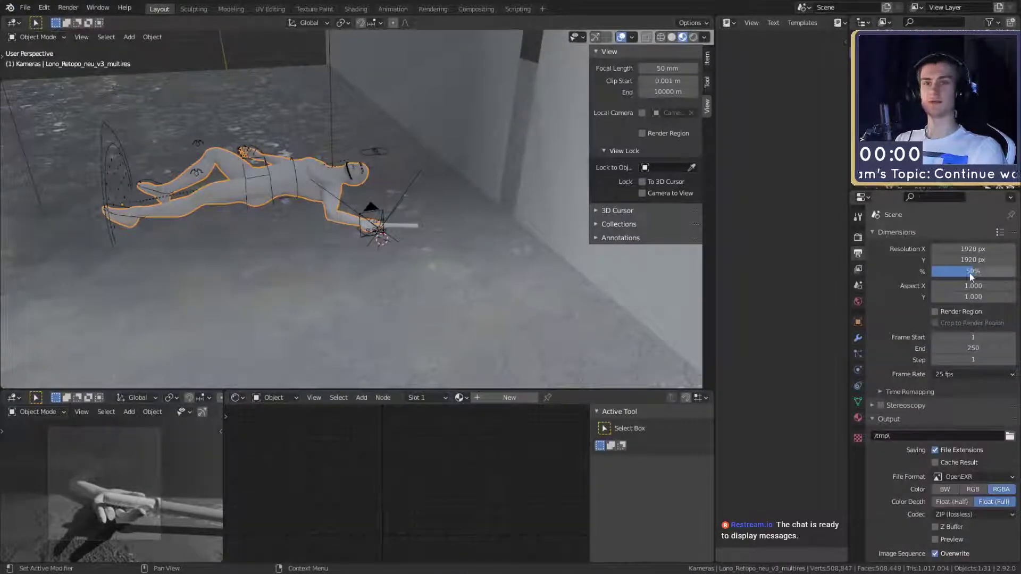
left_click(857, 237)
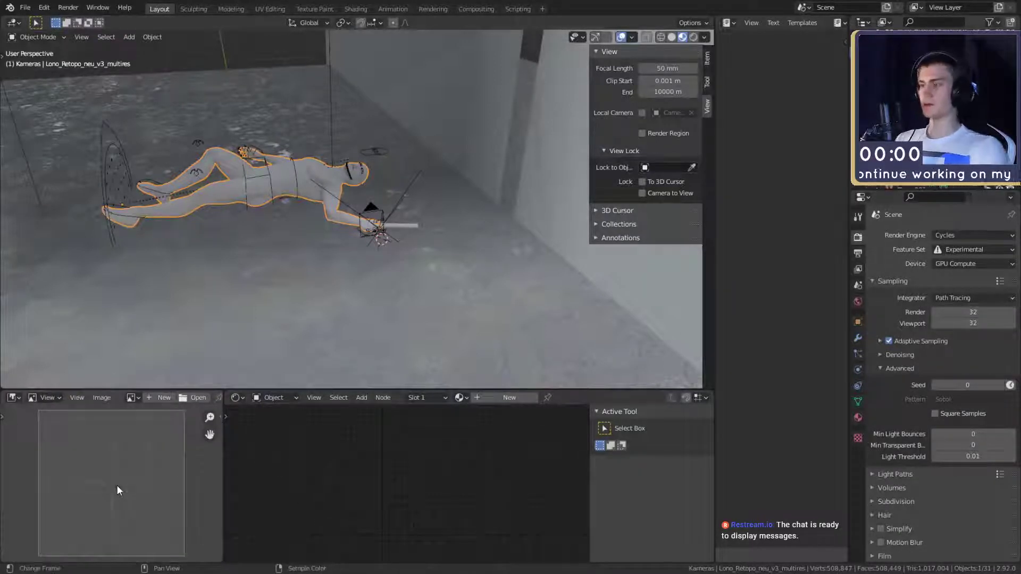
left_click(131, 397)
left_click(162, 469)
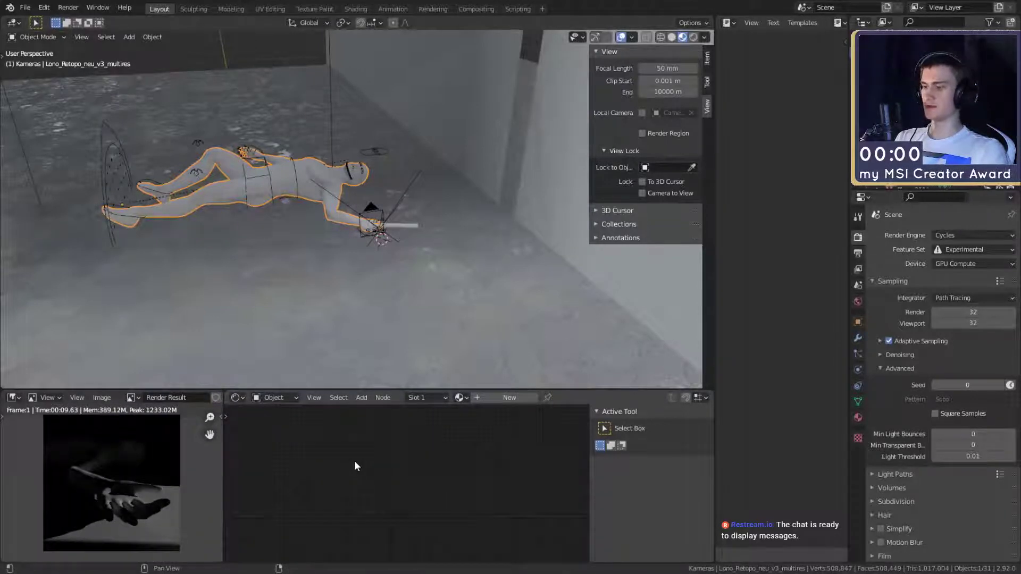
key("shift+F3")
middle_click_drag(405, 519, 383, 518)
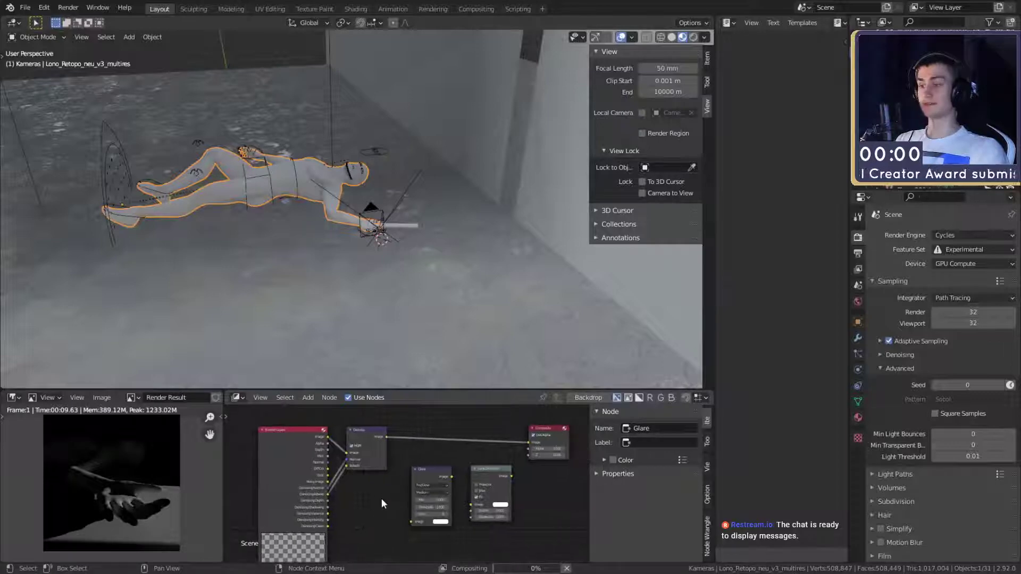
Save the file and render the image
left_click(25, 7)
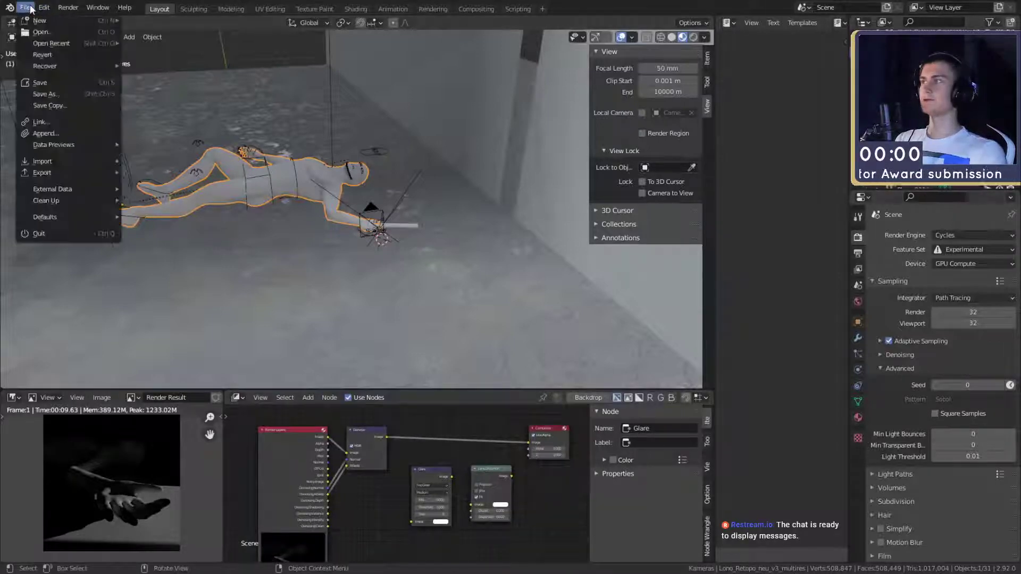
left_click(37, 85)
left_click(68, 7)
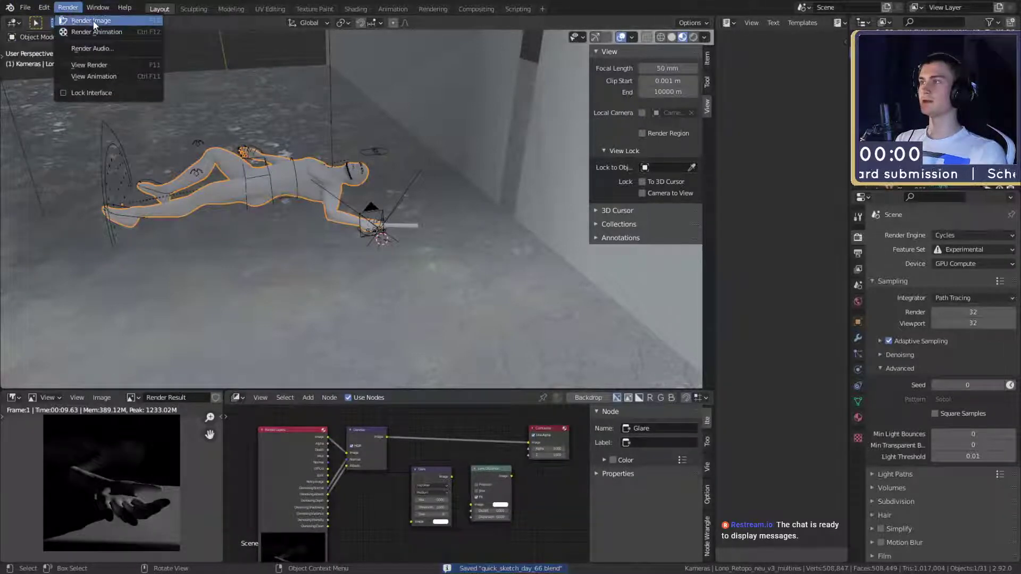
left_click(89, 20)
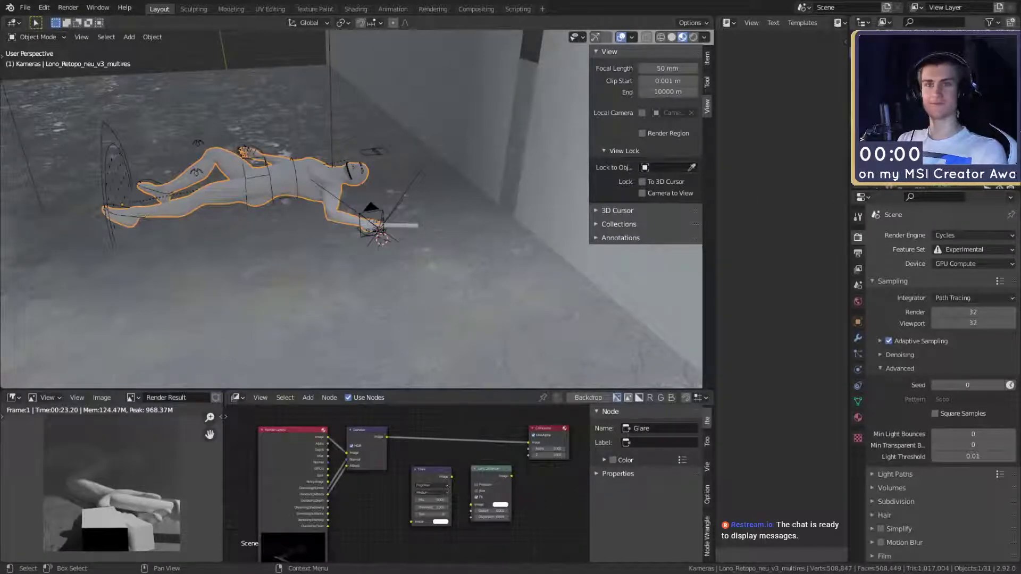
Exclude the cutter cubes from rendering and render the image again
scroll(449, 247, "up", 5)
middle_click_drag(448, 248, 518, 235)
scroll(449, 244, "up", 6)
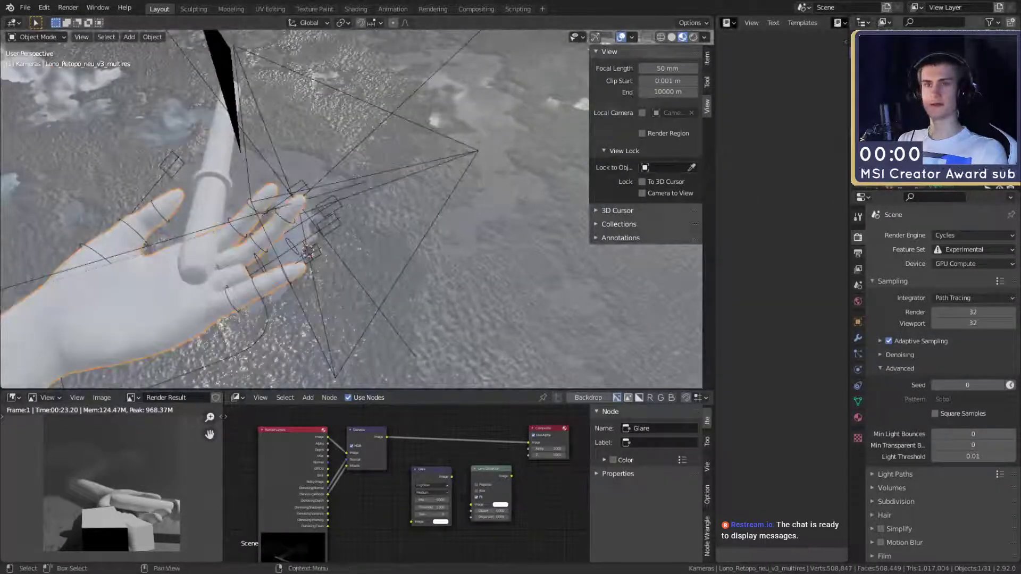
left_click(68, 7)
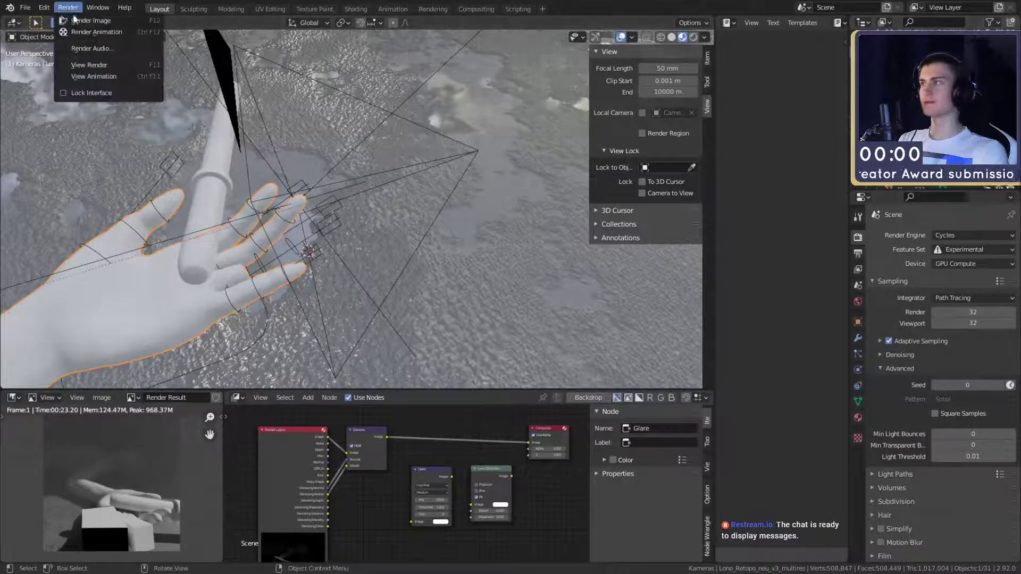
left_click(80, 20)
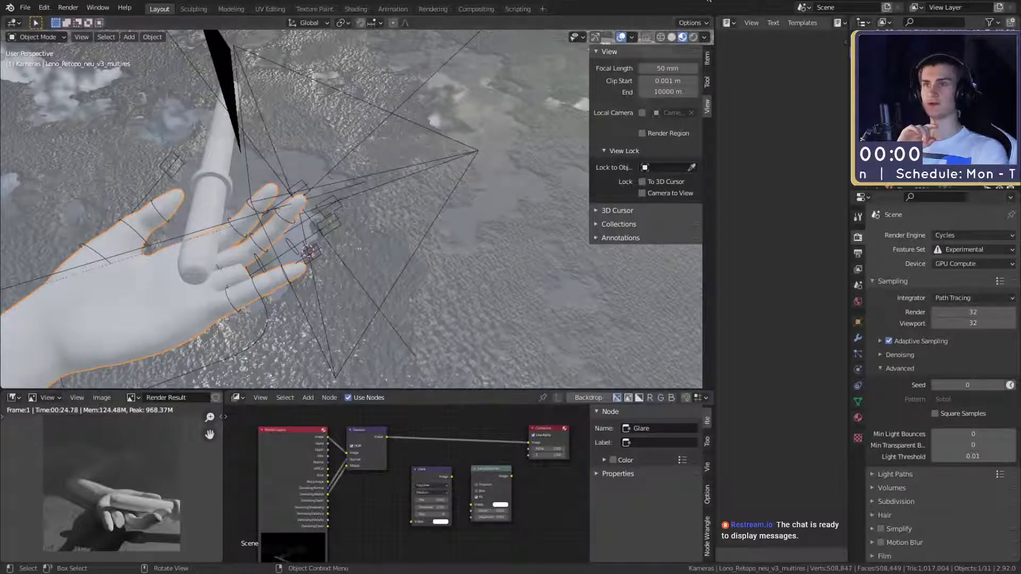
Insert the unconnected Glare node into the link between the Denoise and Composite nodes
scroll(420, 492, "up", 3)
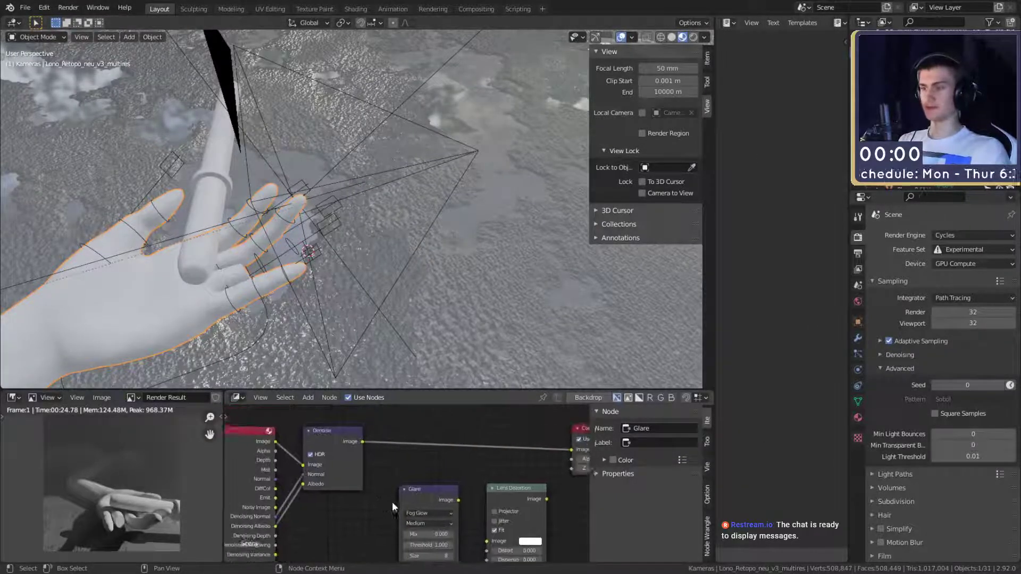
scroll(398, 470, "up", 3)
left_click_drag(433, 497, 432, 420)
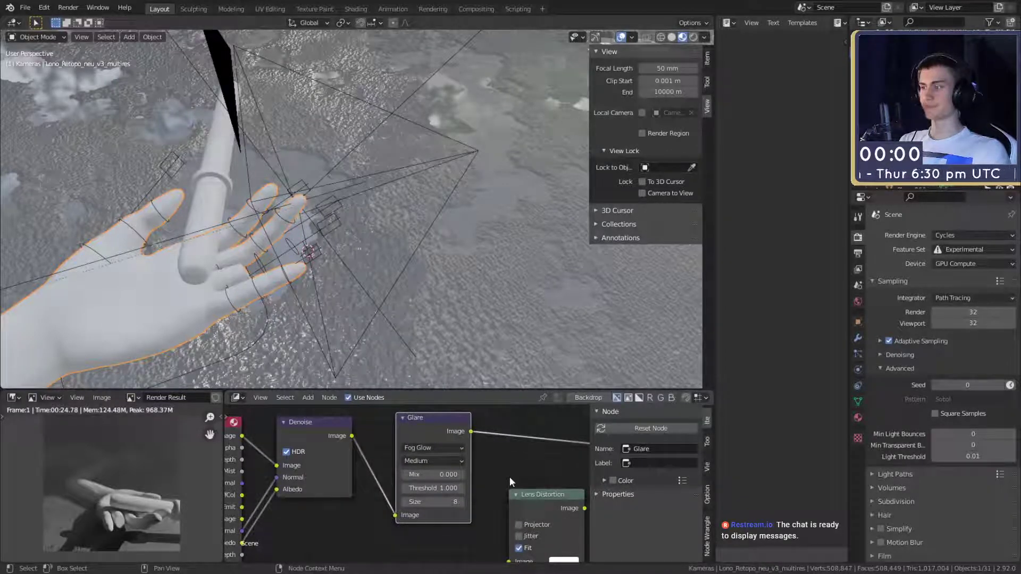
Set the Glare node's threshold to 0.1 and save the file
scroll(431, 509, "up", 2)
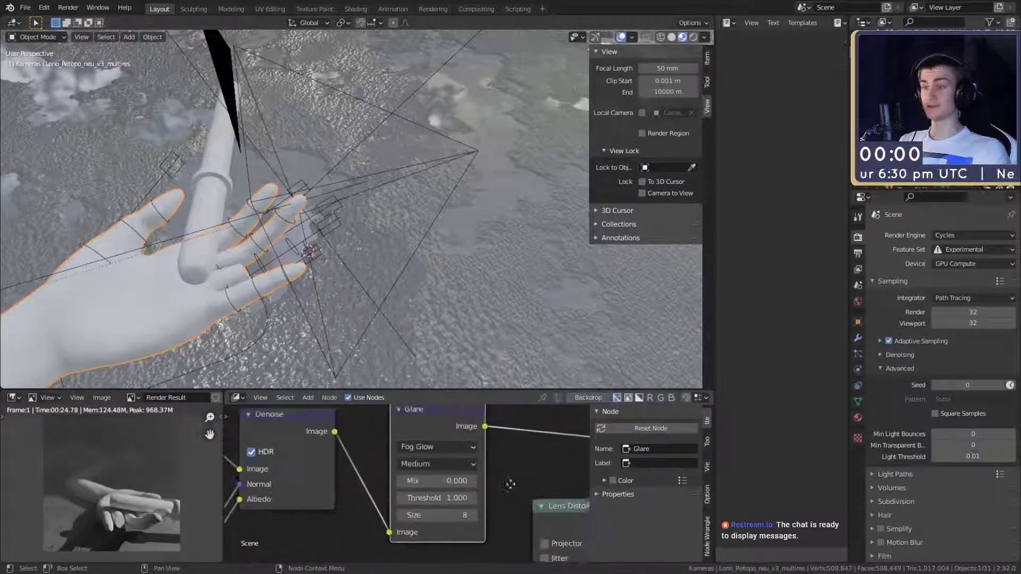
left_click(431, 509)
type("0.1")
key("Return")
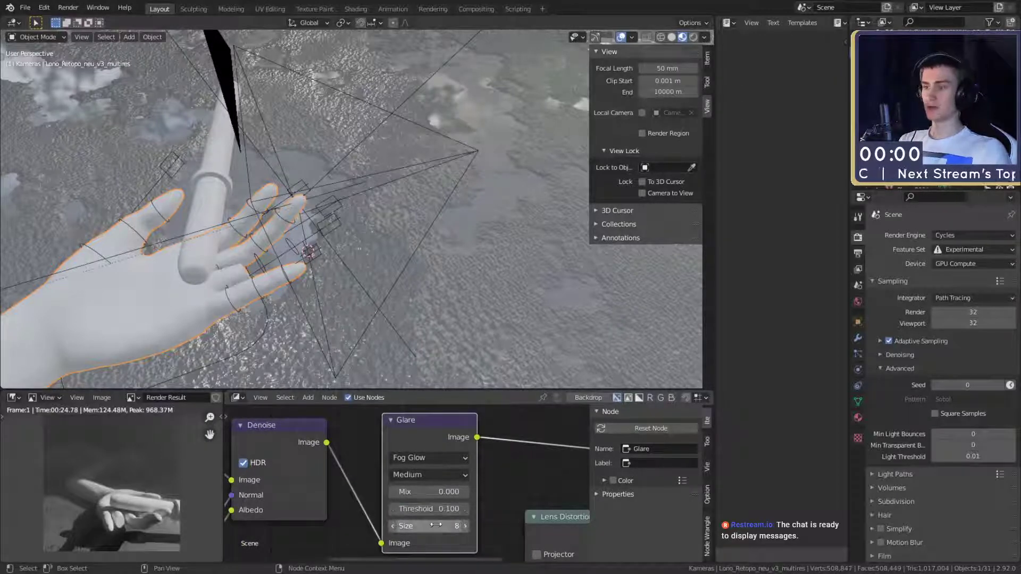
scroll(443, 465, "down", 6)
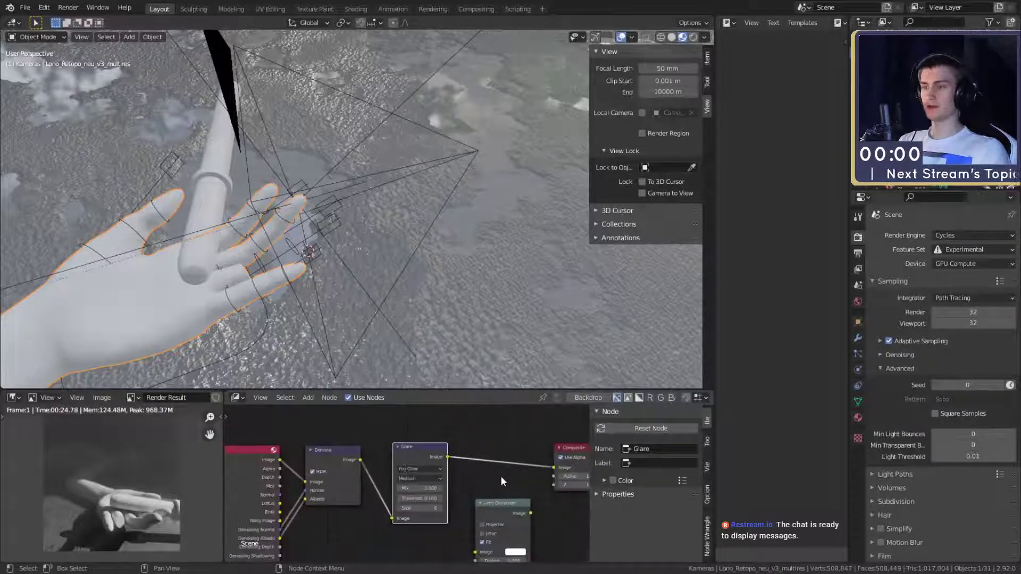
left_click(21, 15)
left_click(37, 85)
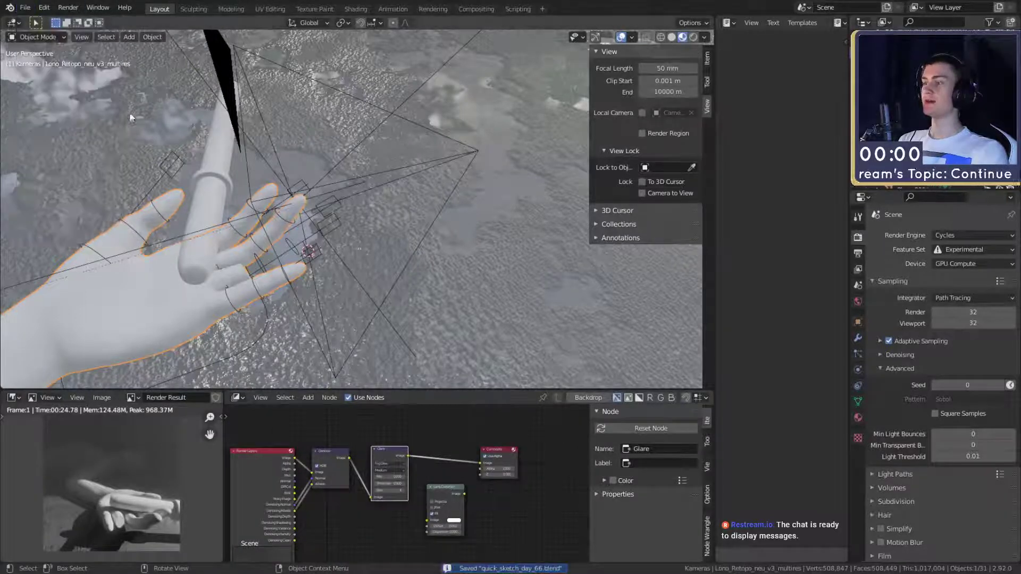
Set the Cycles render samples to 128
left_click(857, 254)
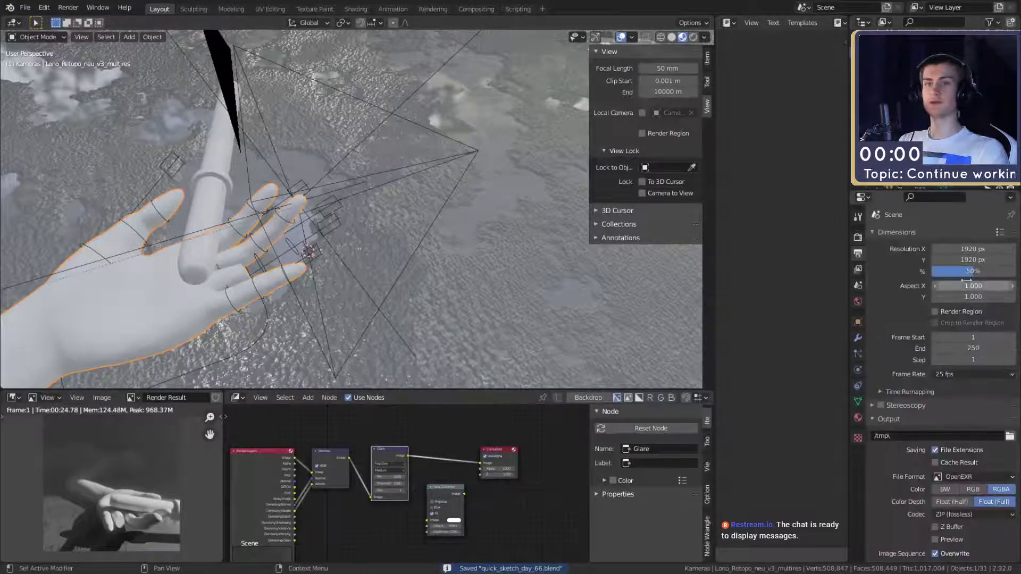
left_click(858, 237)
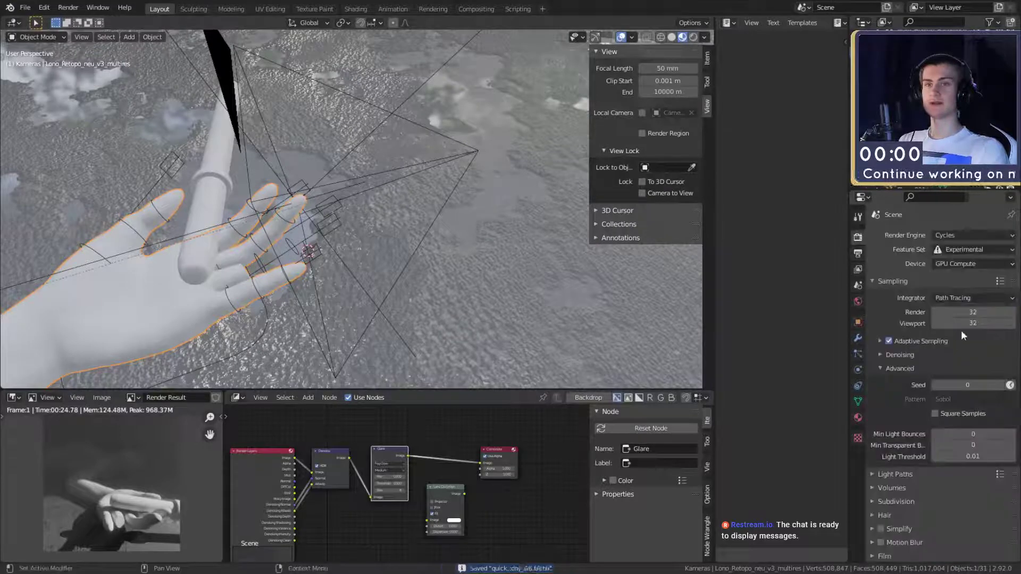
left_click(965, 312)
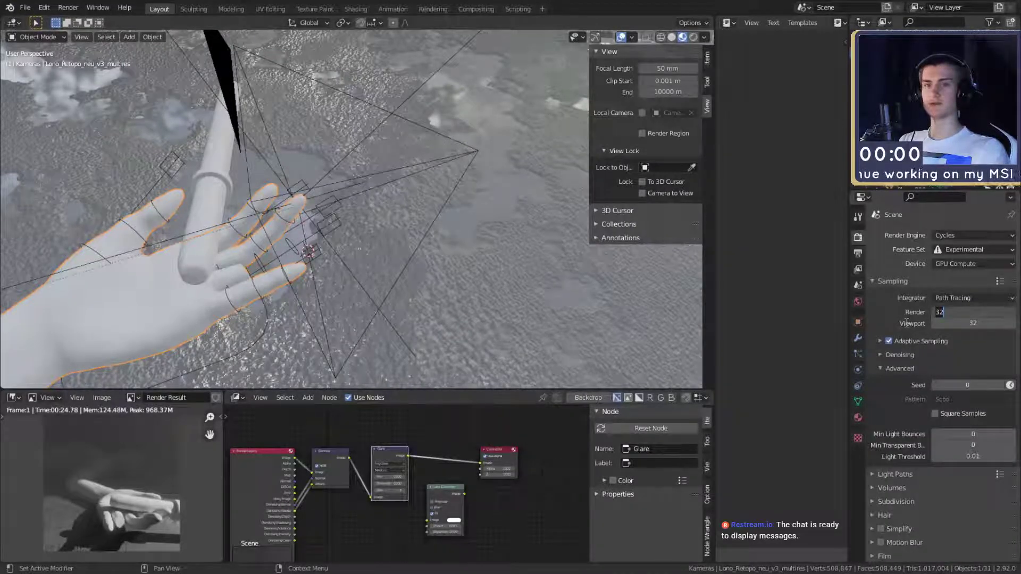
type("128")
key("Return")
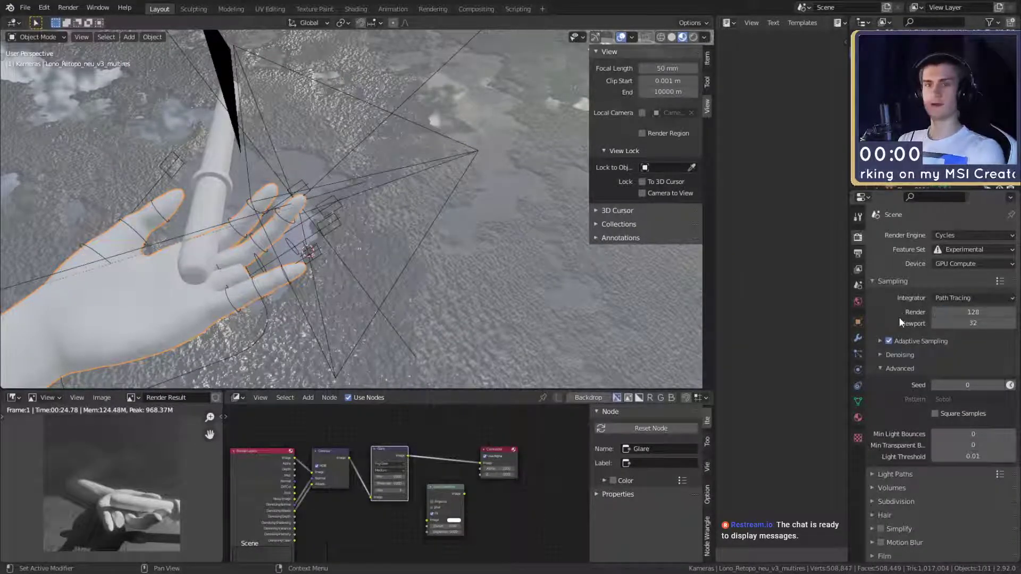
Save the Blender file and render the image
right_click(139, 308)
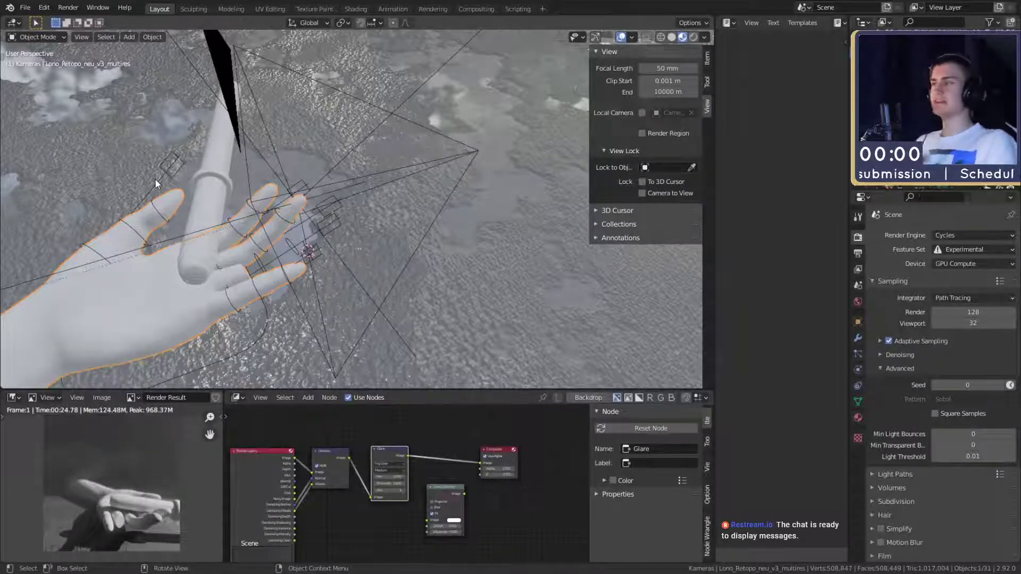
left_click(25, 7)
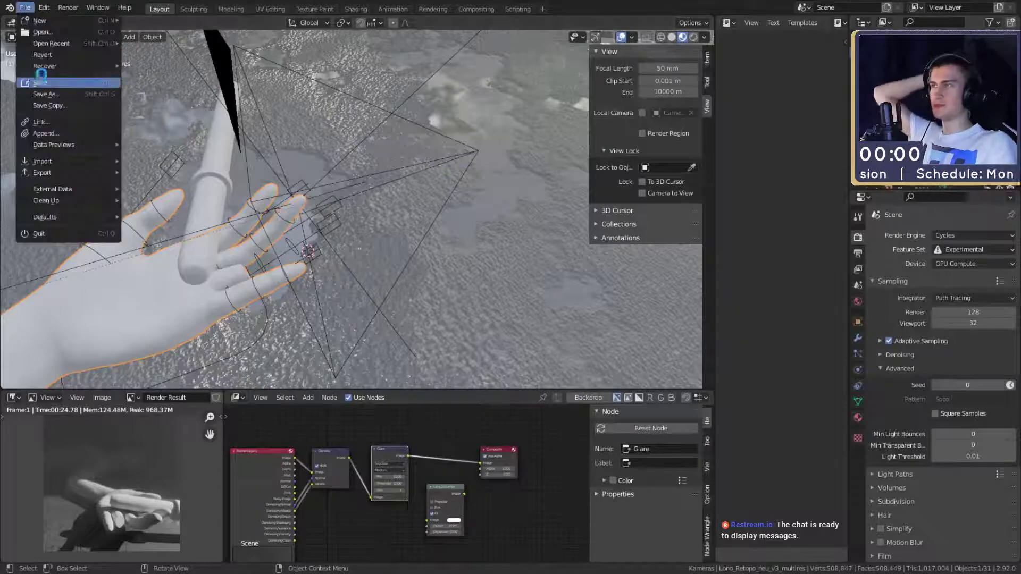
left_click(40, 81)
left_click(77, 26)
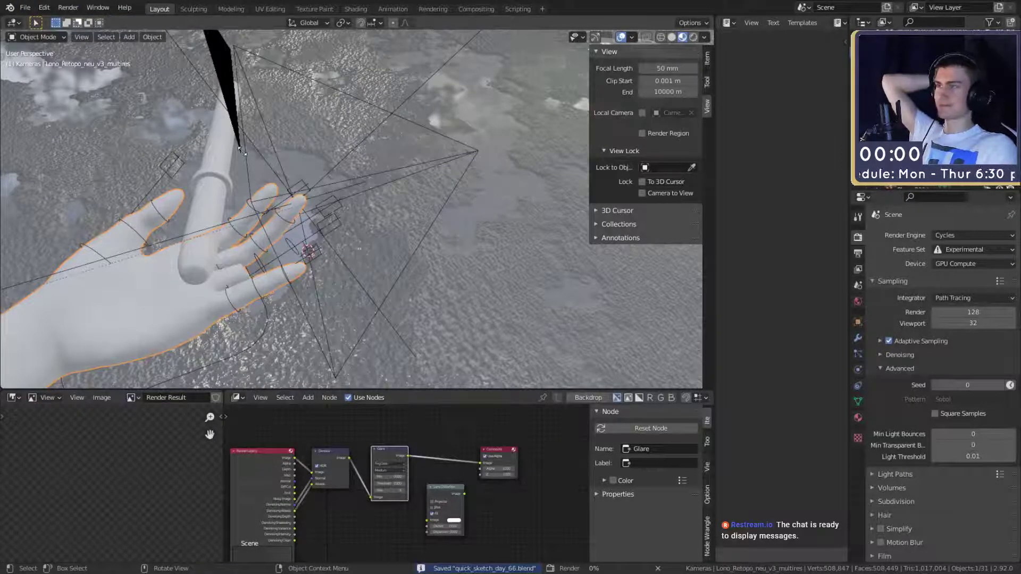
key("F12")
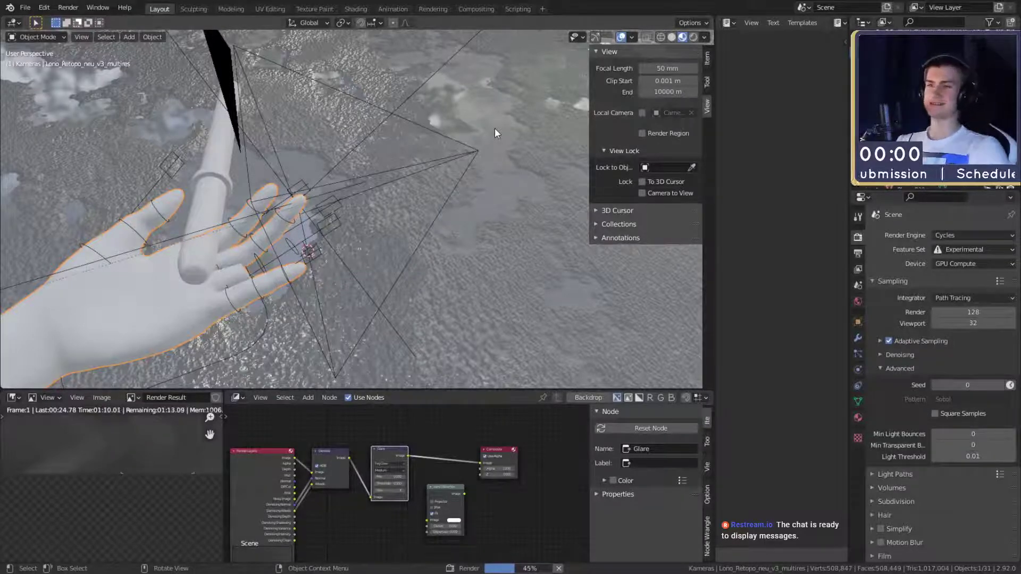
scroll(100, 466, "down", 5)
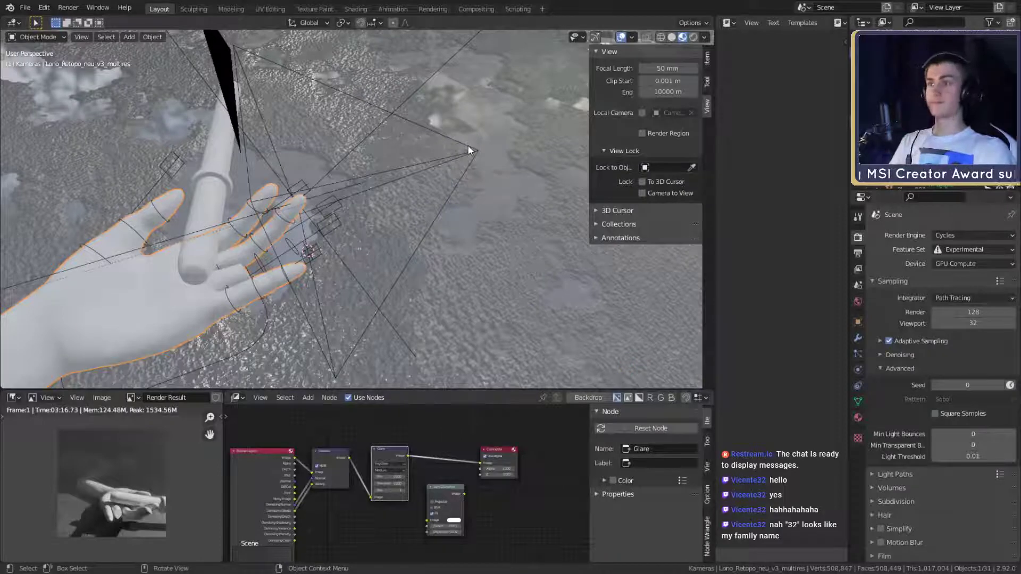
left_click(25, 7)
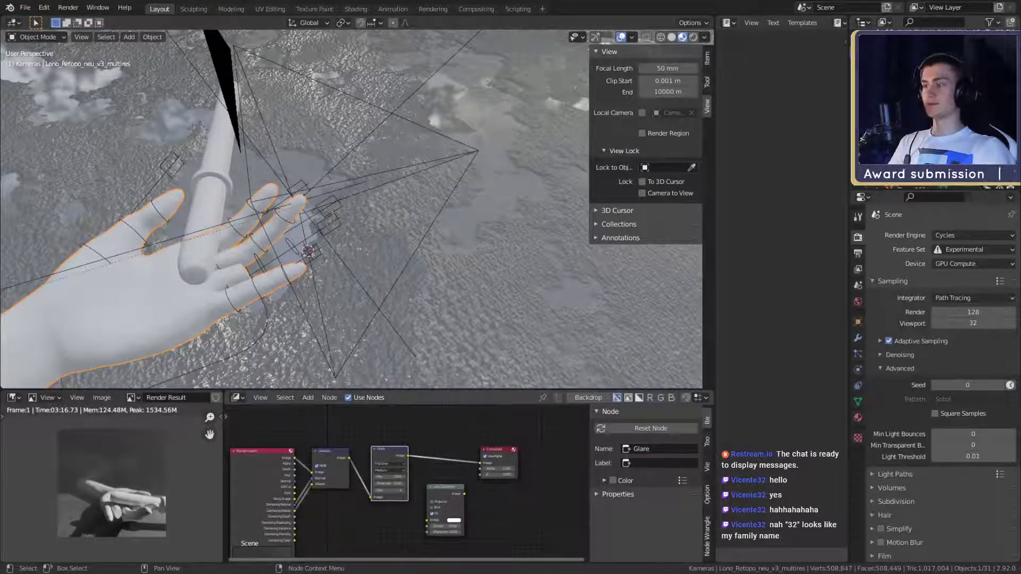
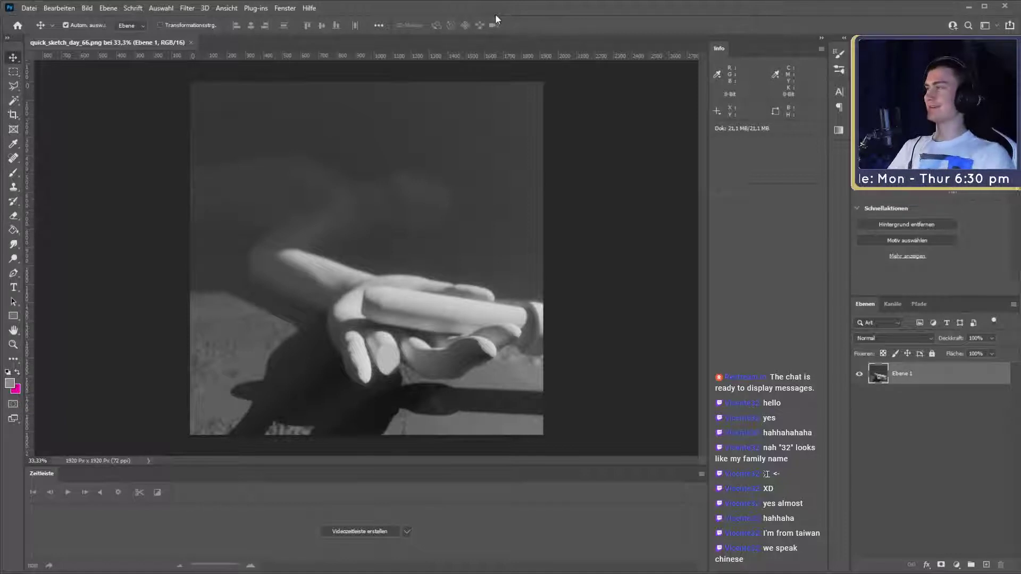
In Photoshop, add a Color Lookup adjustment layer above the Ebene 1 layer of quick_sketch_day_66.png
left_click(905, 420)
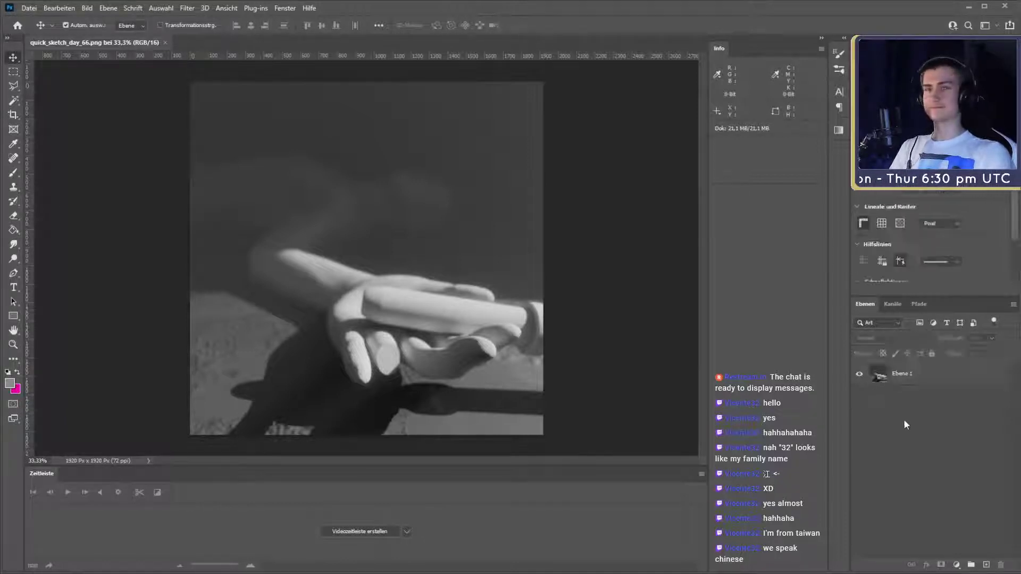
left_click(899, 375)
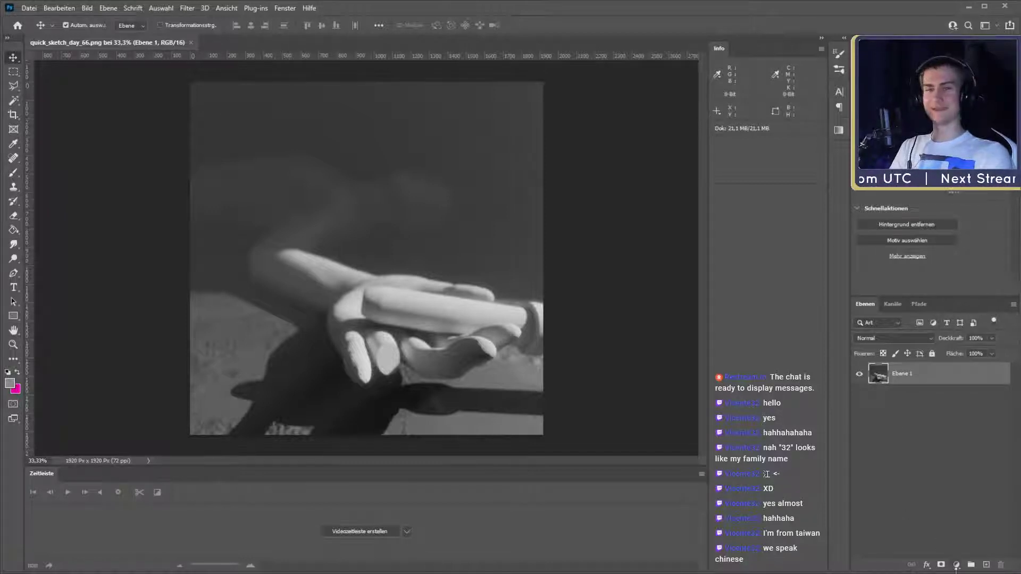
left_click(957, 565)
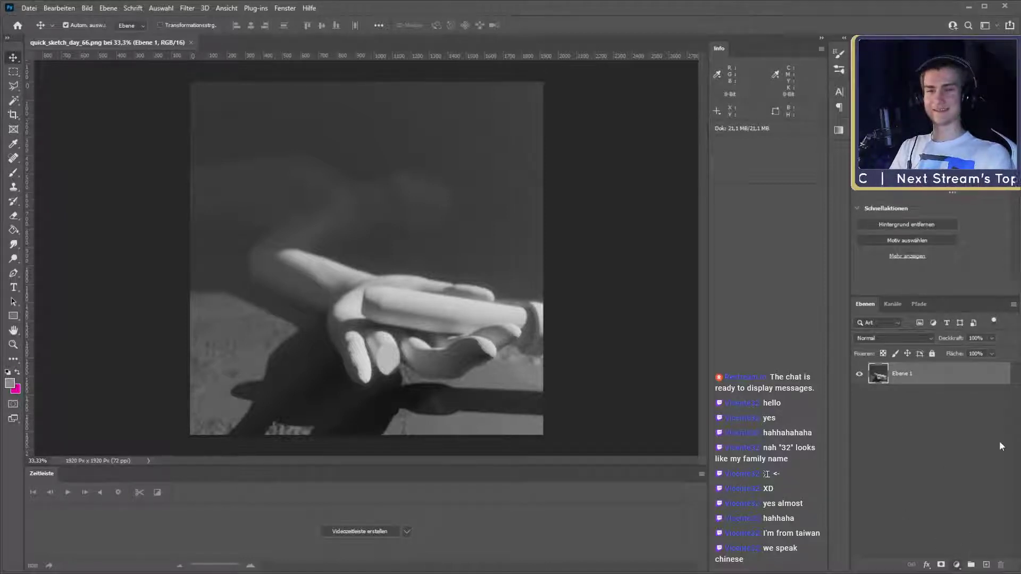
left_click(980, 512)
left_click(878, 374)
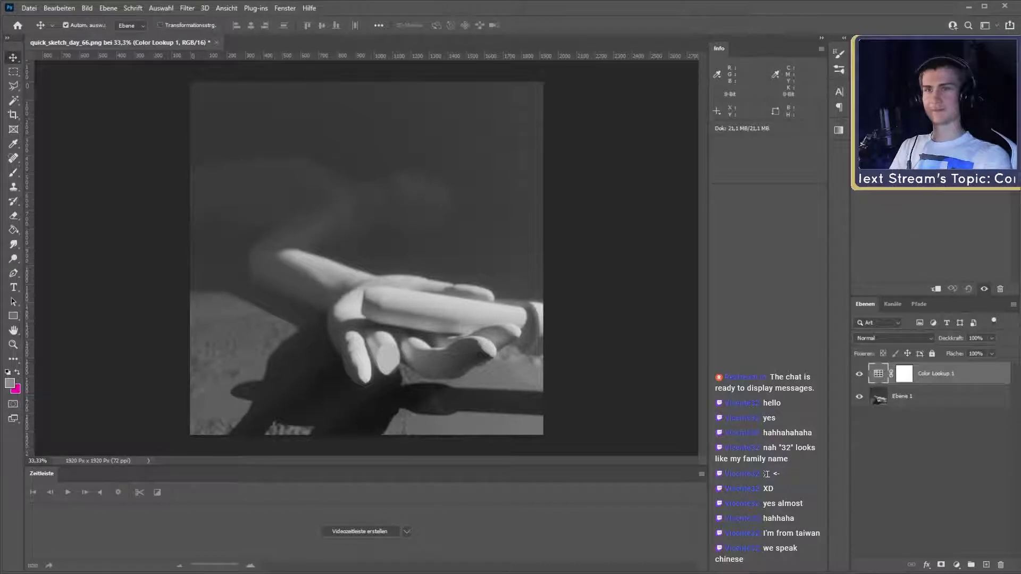
Try successive lookup presets on the Color Lookup layer and keep the high-contrast, slightly warm monochrome look
key("Down")
key("Down")
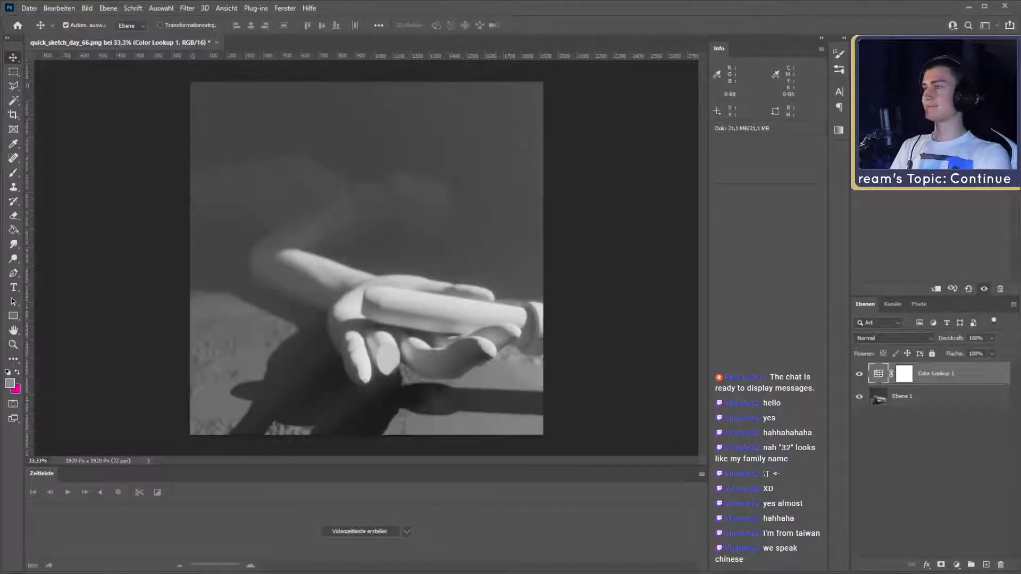
key("Down")
key("Down")
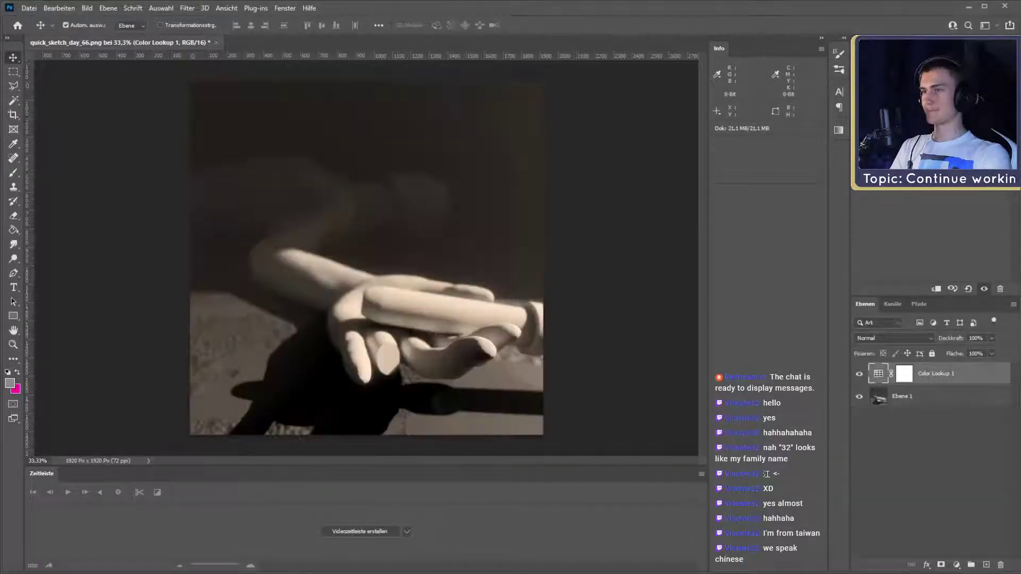
key("Down")
key("Down")
key("Down")
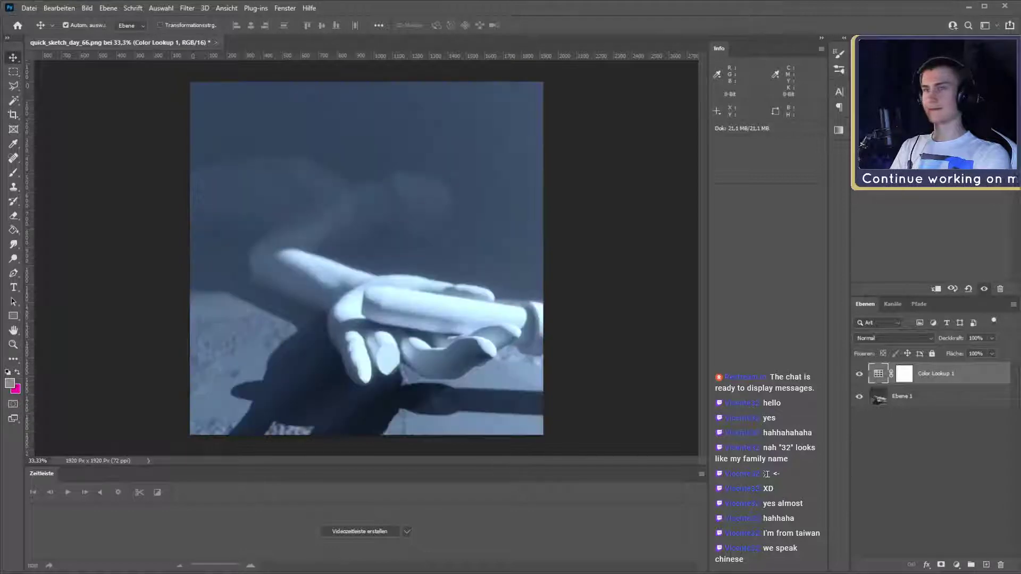
key("Down")
key("Down")
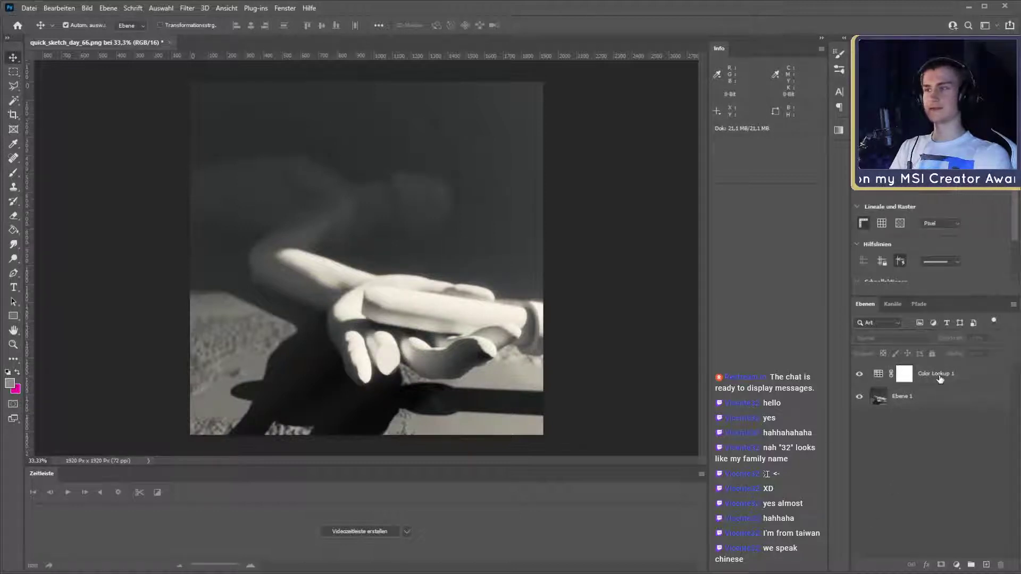
left_click(904, 374)
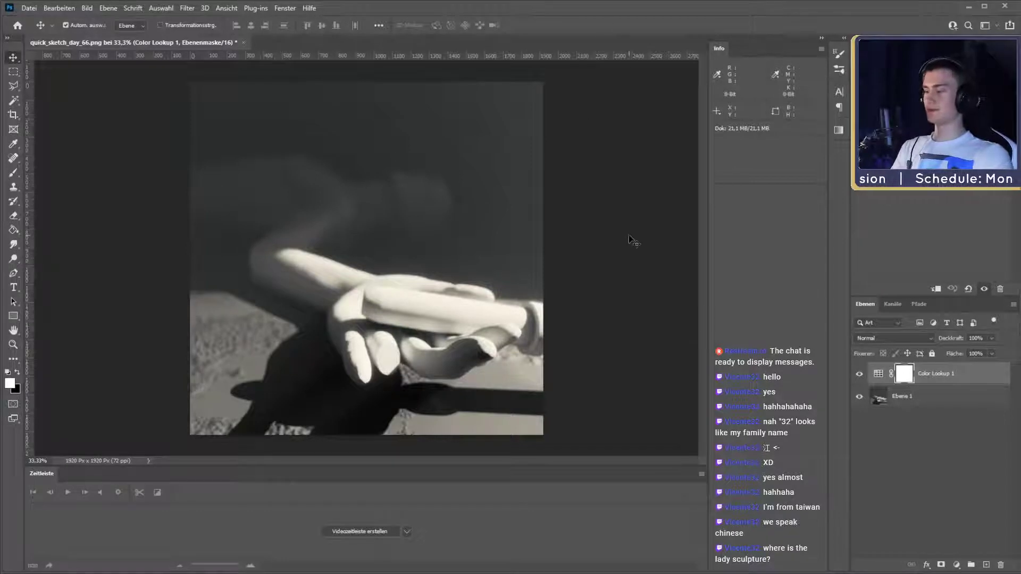
left_click(912, 440)
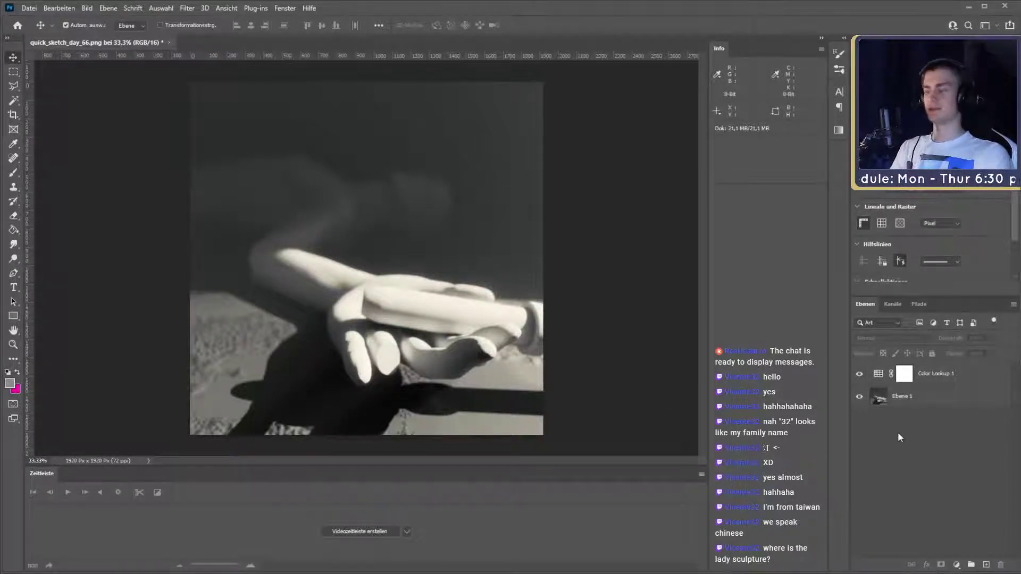
left_click(942, 380)
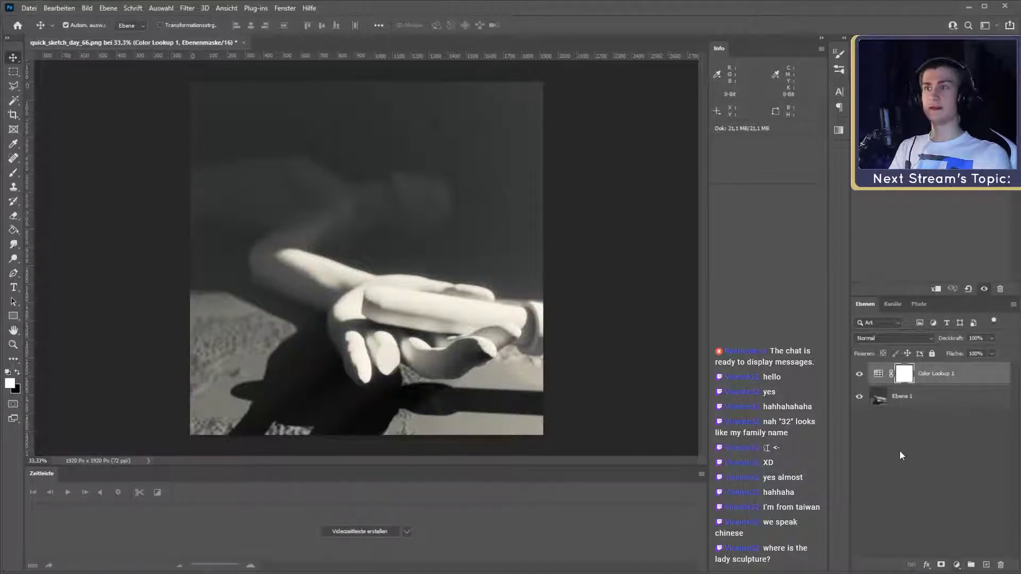
left_click(934, 474)
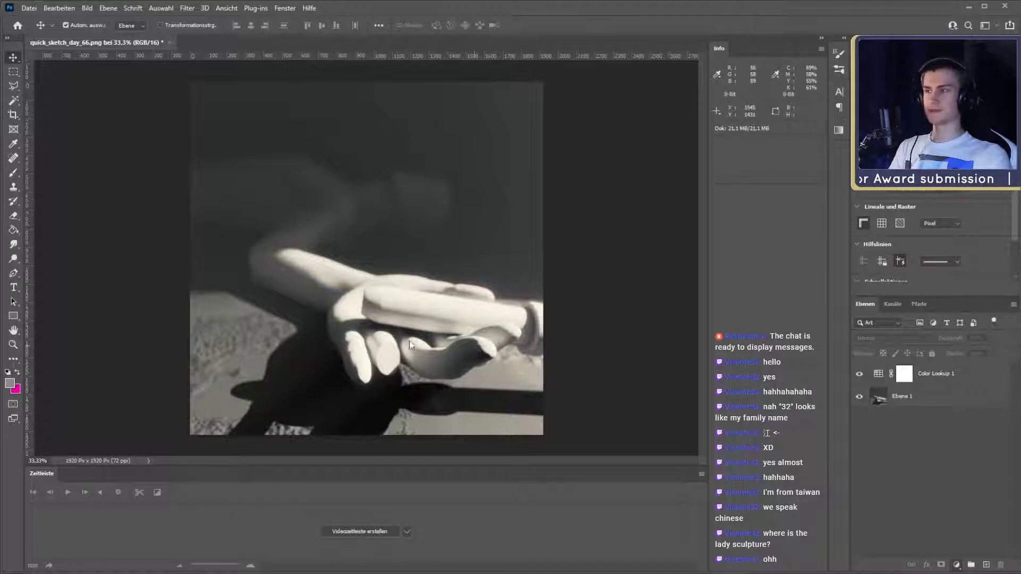
left_click(935, 378)
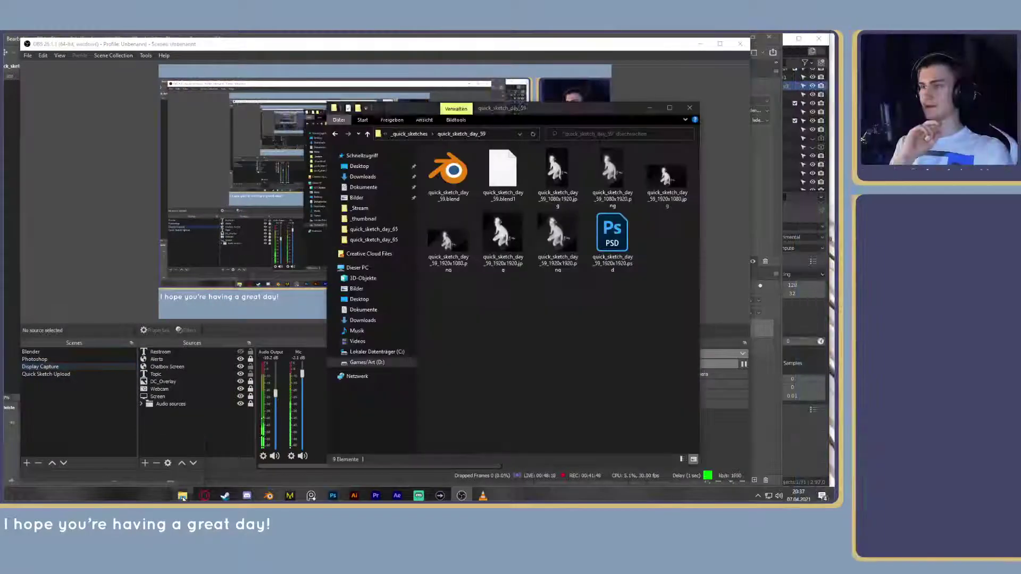
Switch to File Explorer and look through the quick_sketch_day_54 folder inside _quick_sketches
left_click_drag(560, 111, 490, 104)
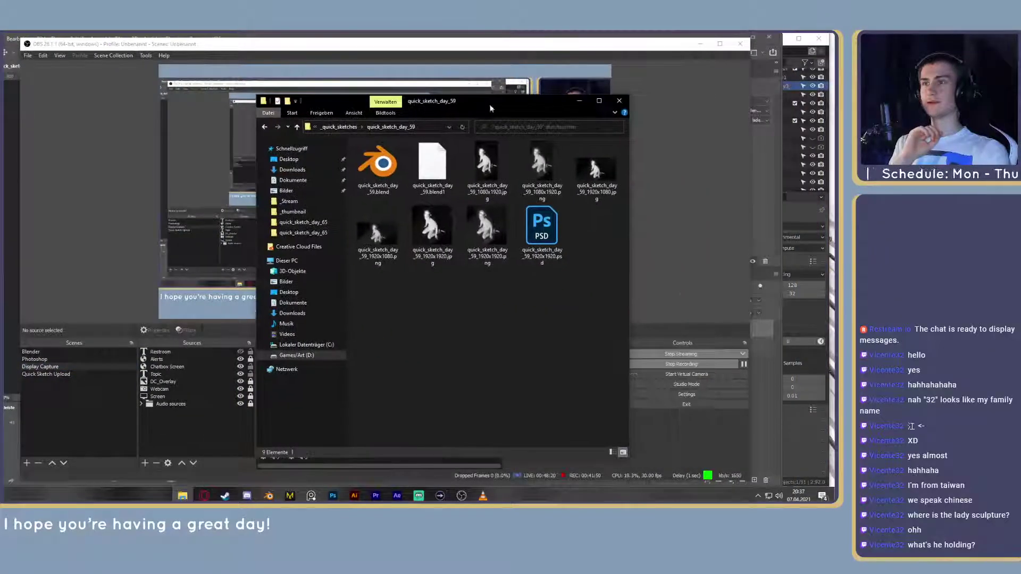
left_click(351, 127)
double_click(424, 385)
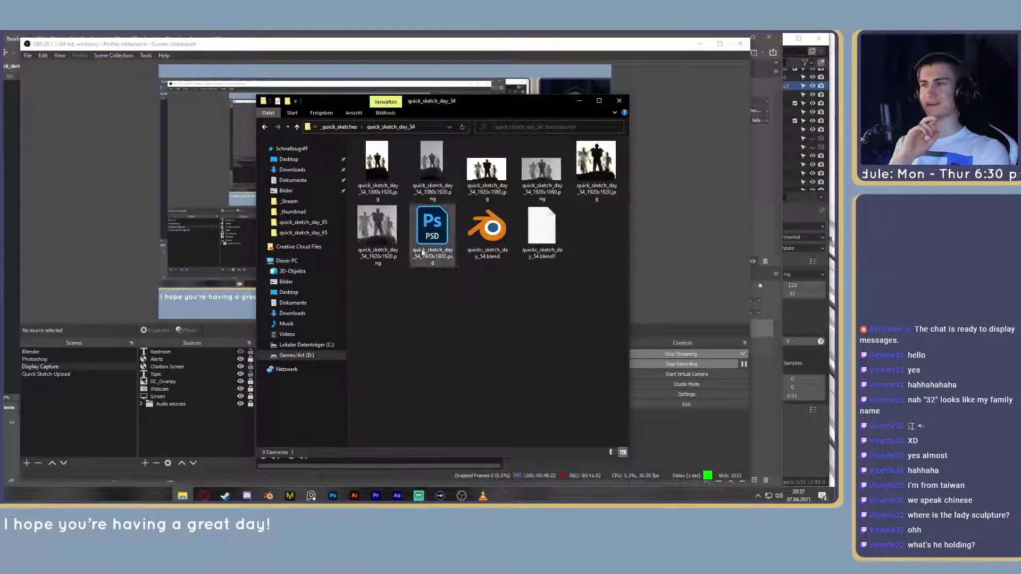
key("alt+Up")
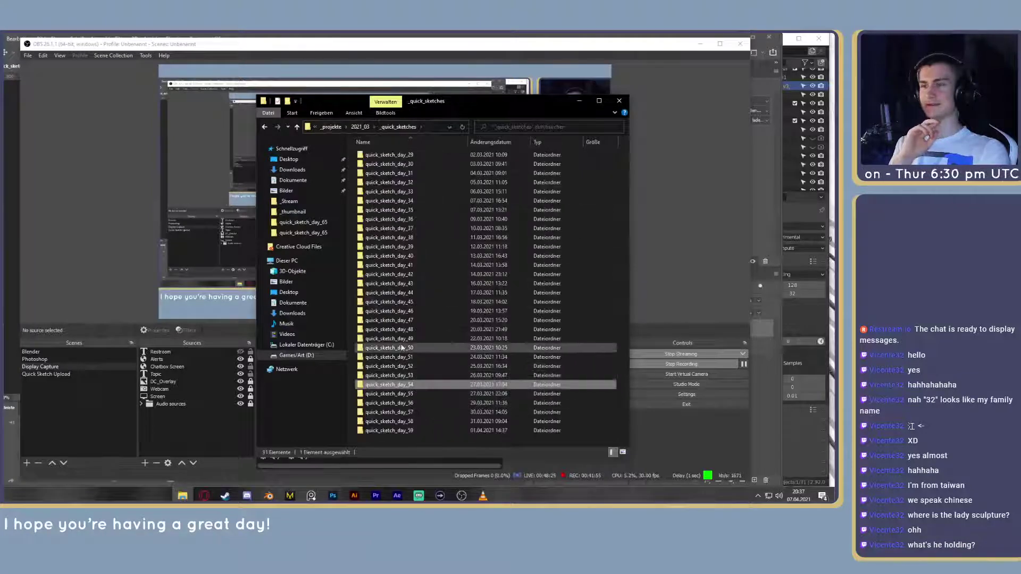
View the image quick_sketch_day_49_1920x1920.jpg from the quick_sketch_day_49 folder and close it
double_click(403, 339)
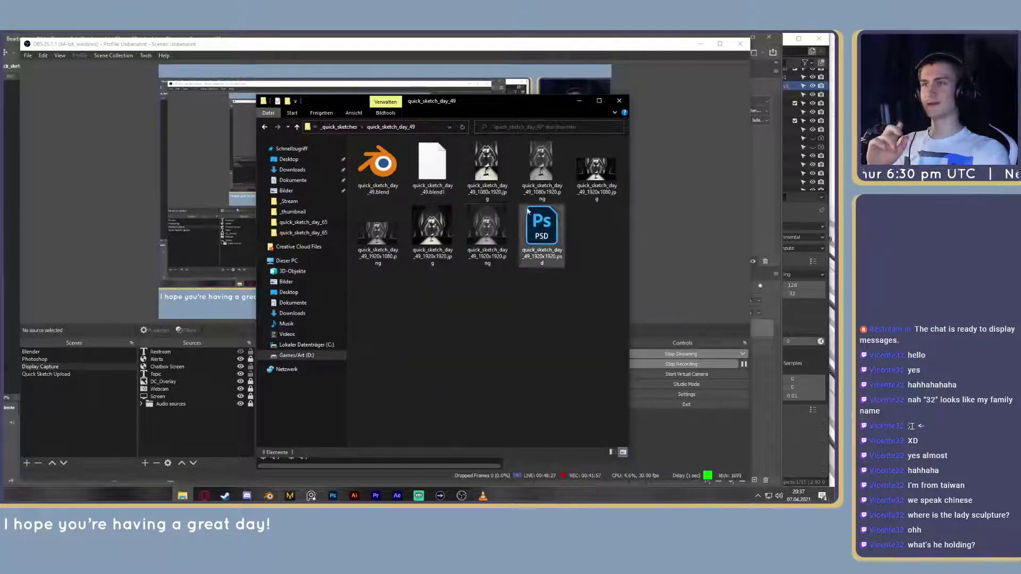
double_click(436, 245)
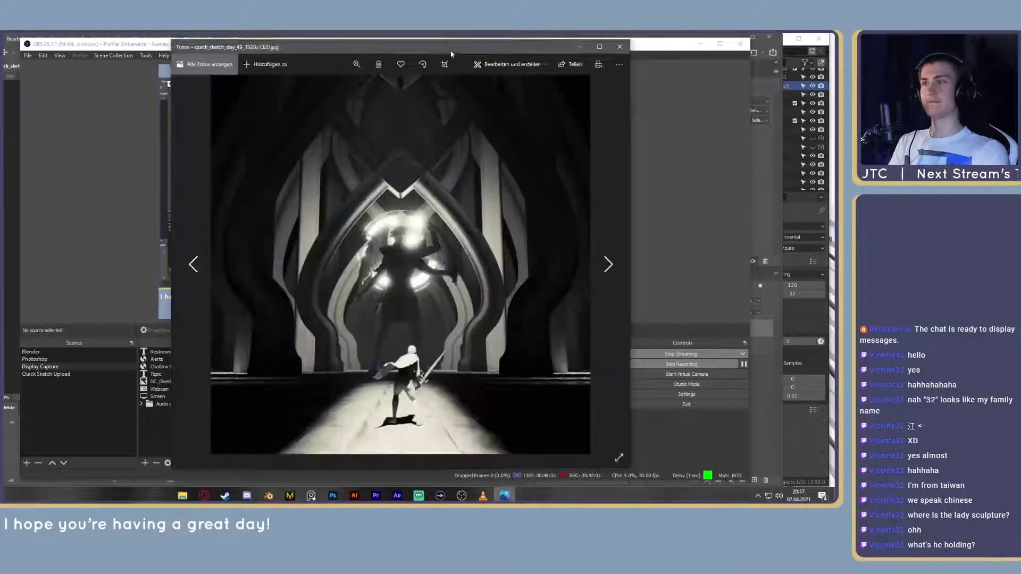
left_click_drag(451, 53, 421, 51)
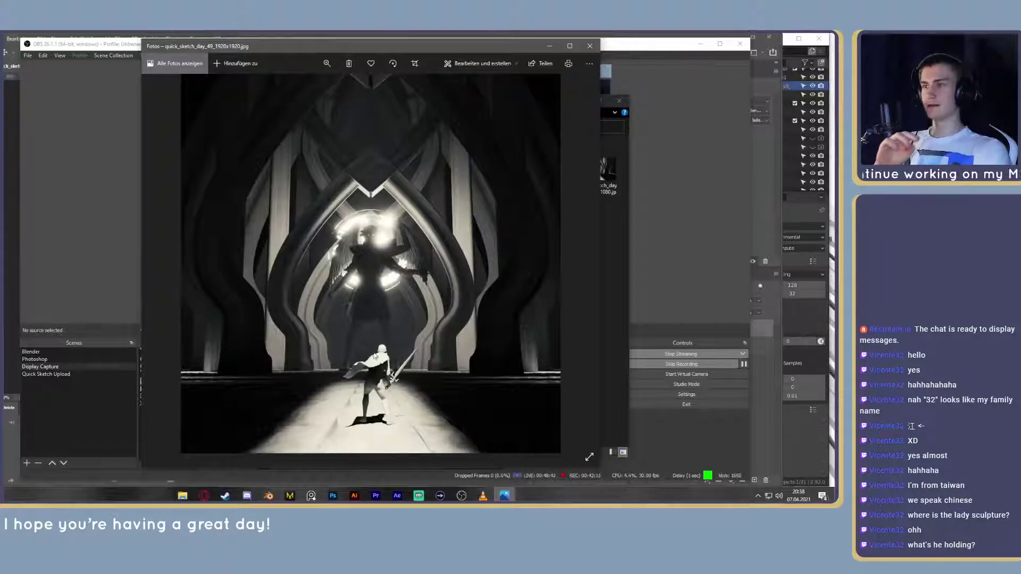
left_click_drag(433, 48, 438, 47)
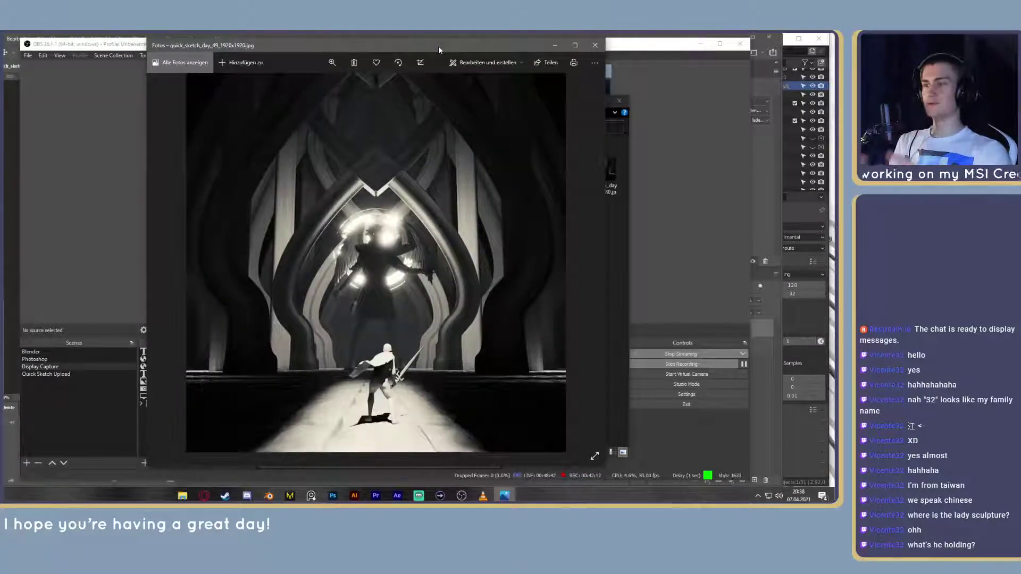
left_click(596, 45)
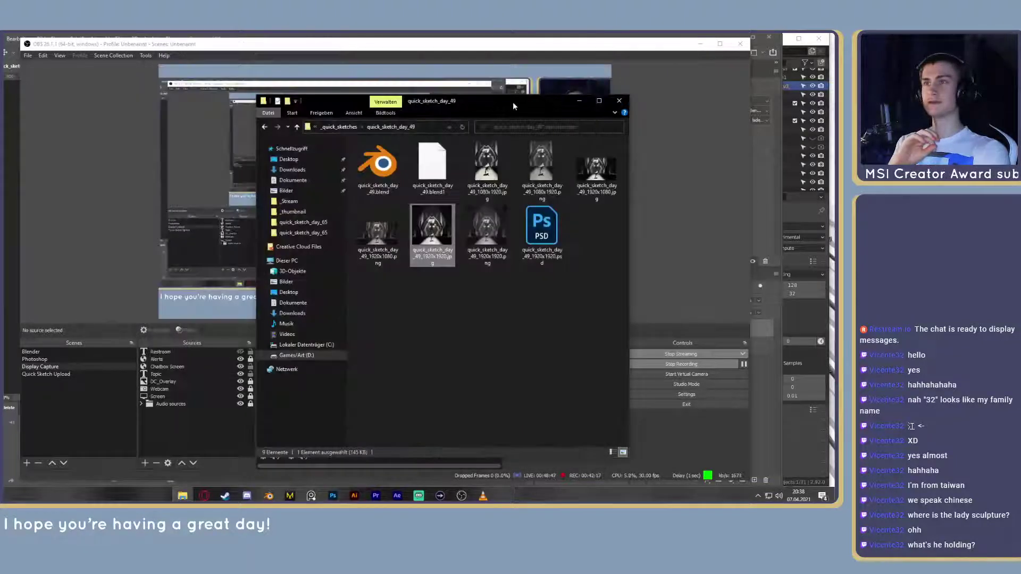
Go back to _quick_sketches and open the quick_sketch_day_50 folder to look at its images
left_click(263, 128)
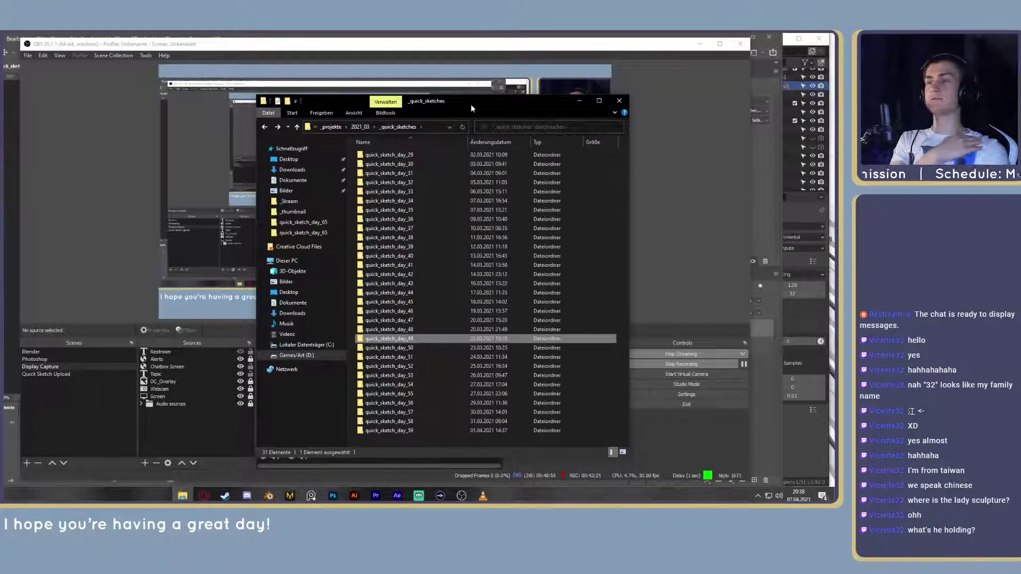
double_click(410, 348)
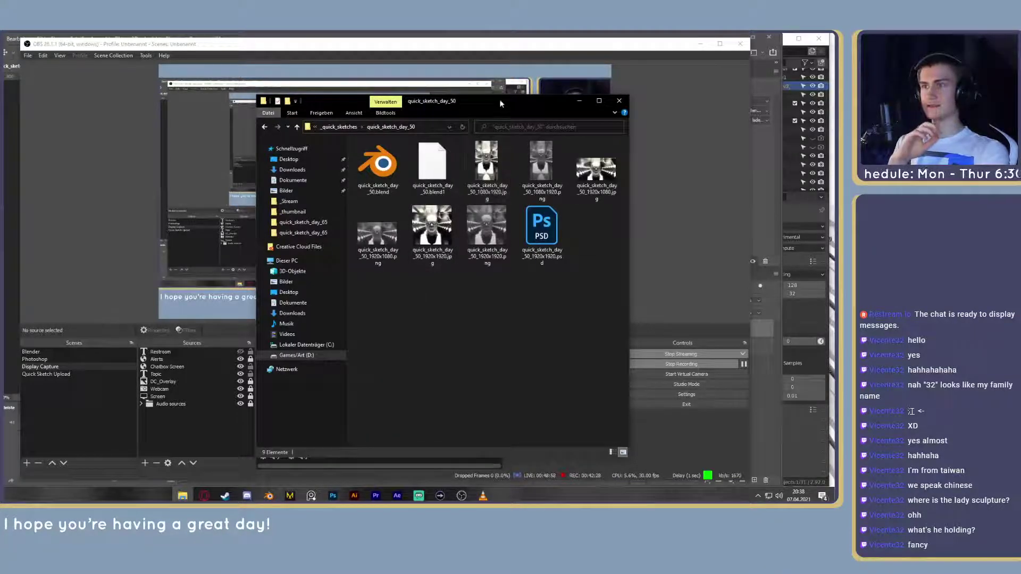
left_click_drag(501, 102, 475, 95)
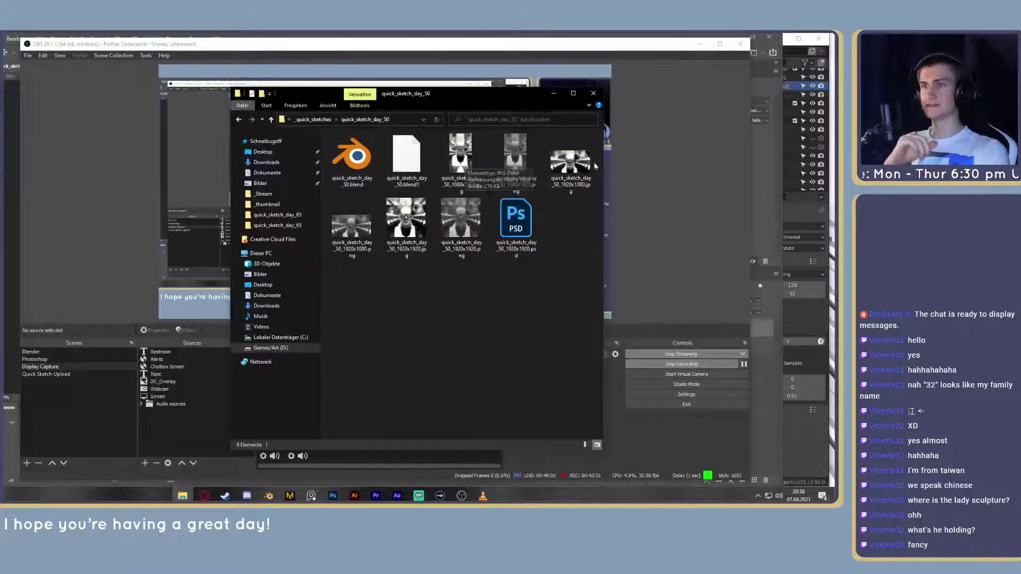
View the image quick_sketch_day_50_1920x1080.jpg twice and close it
double_click(577, 167)
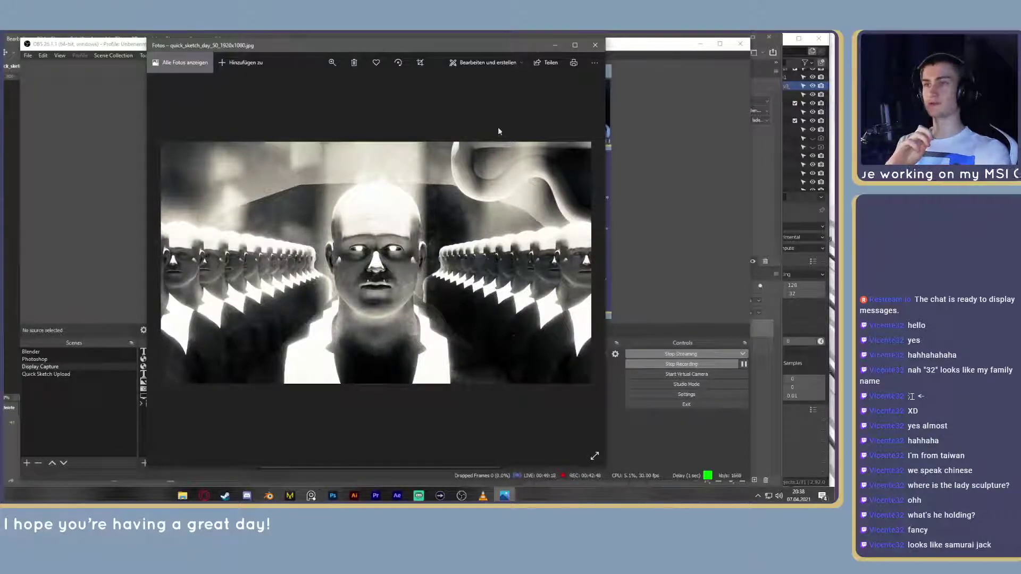
left_click(593, 46)
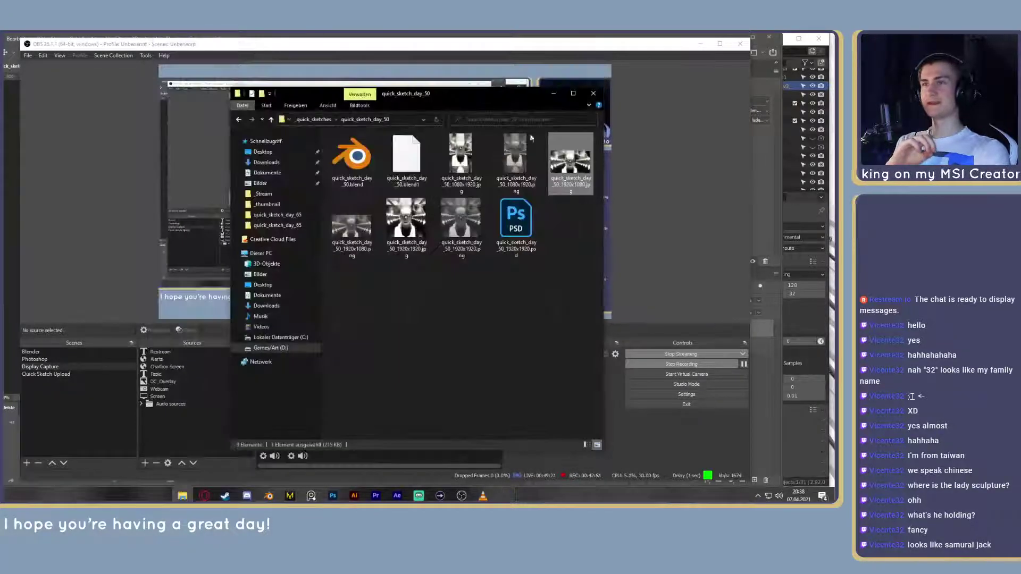
double_click(578, 160)
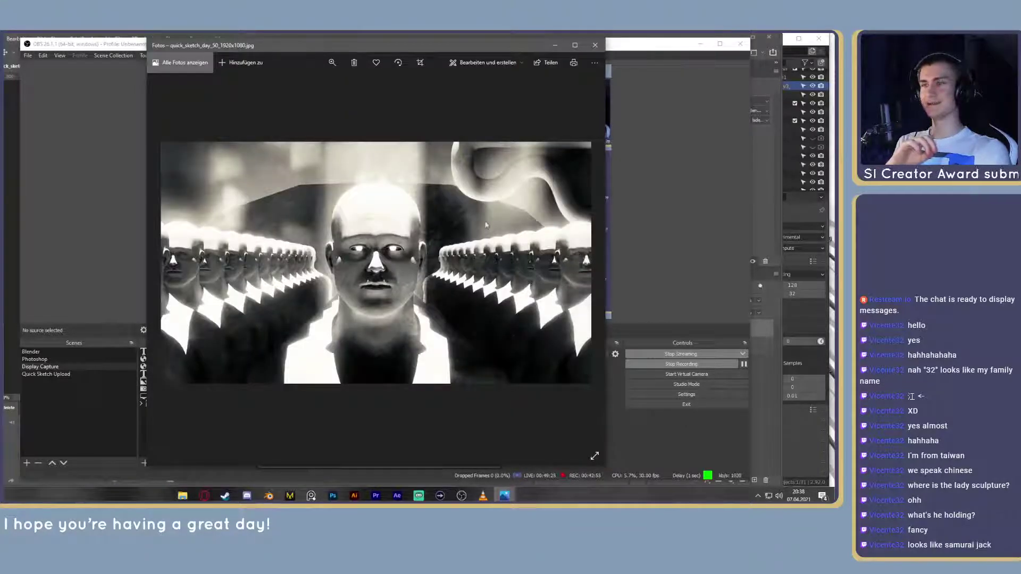
left_click(595, 48)
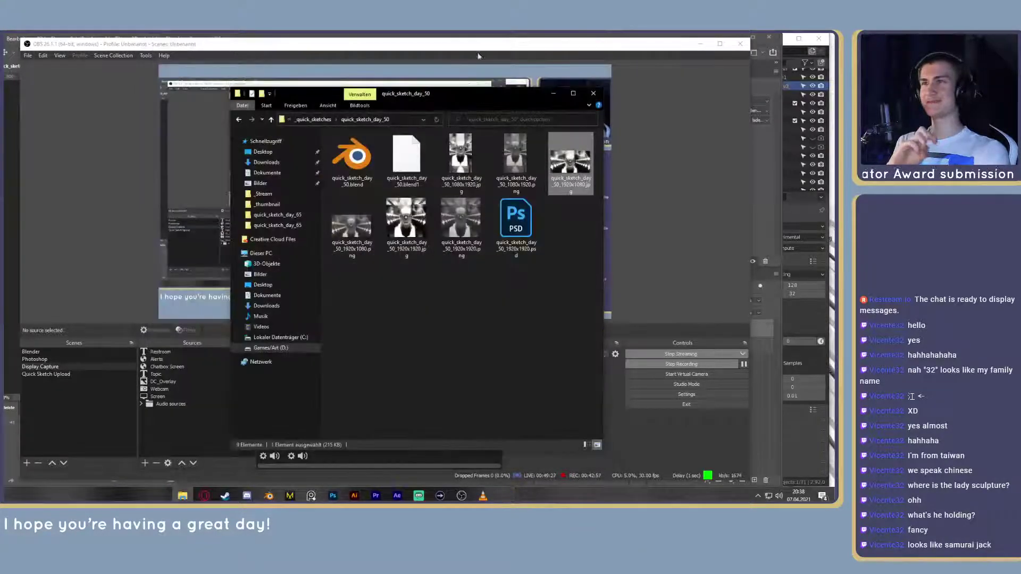
Go back to _quick_sketches, open the quick_sketch_day_51 folder, and view quick_sketch_day_51_1080x1920.jpg
left_click(240, 121)
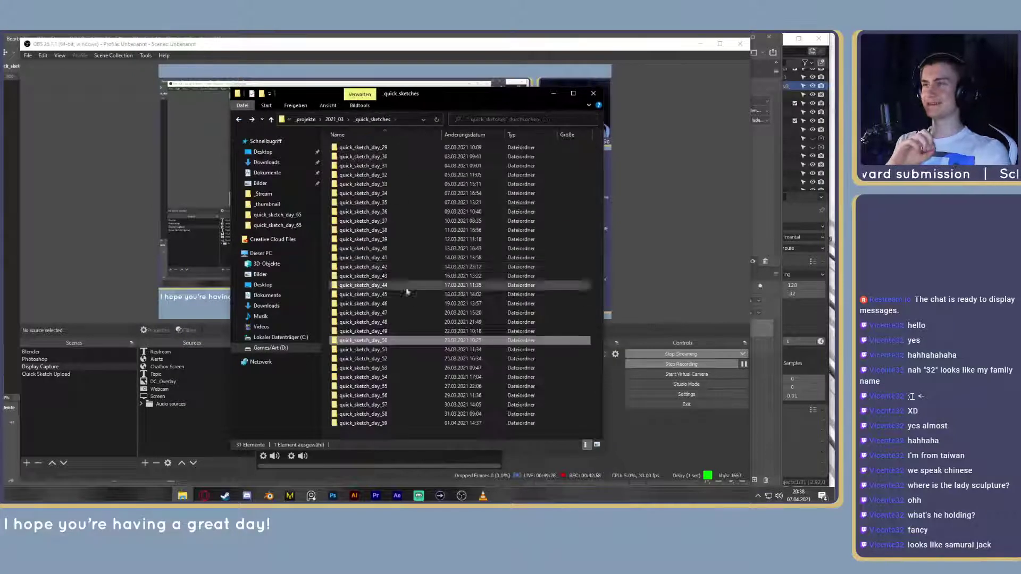
double_click(375, 349)
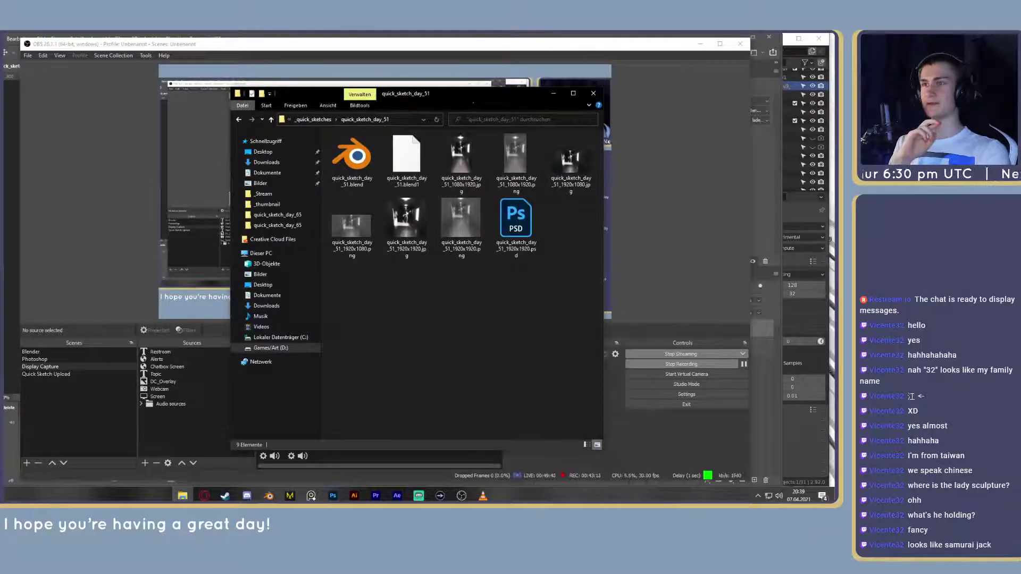
left_click_drag(473, 101, 450, 89)
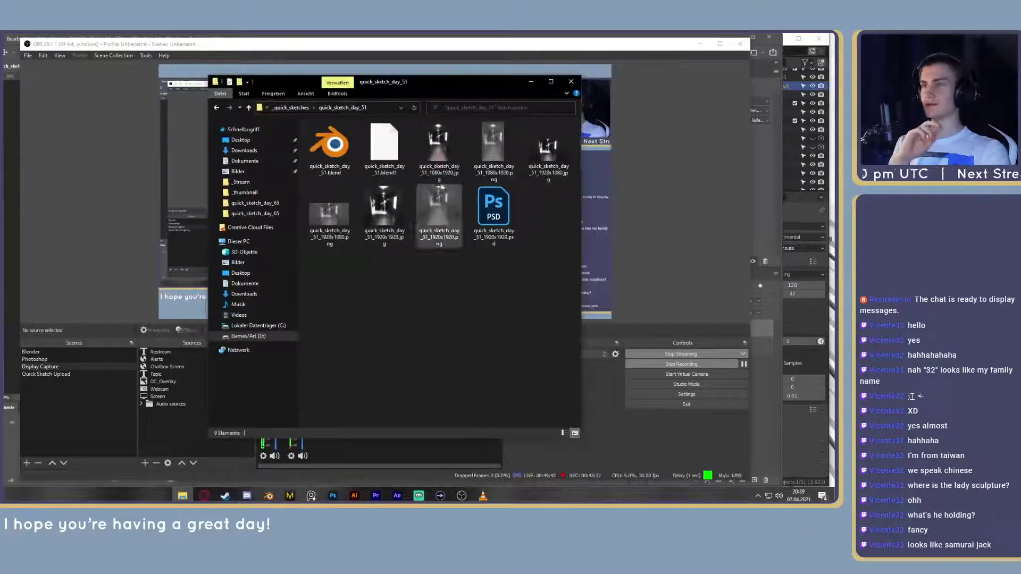
double_click(439, 152)
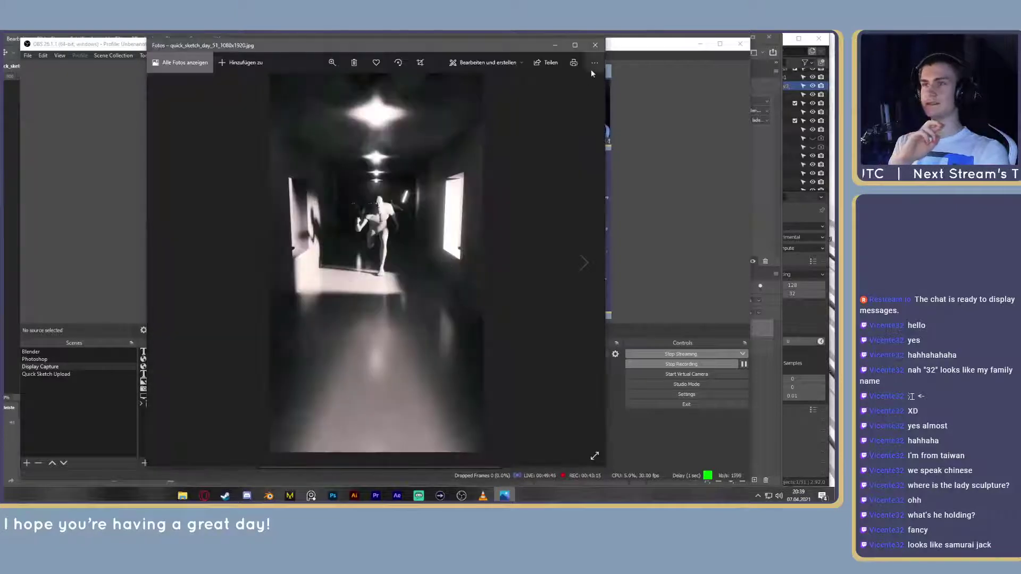
left_click(595, 46)
View quick_sketch_day_51_1920x1920.jpg, examine the running figure and glowing blade up close, and close the image
double_click(397, 227)
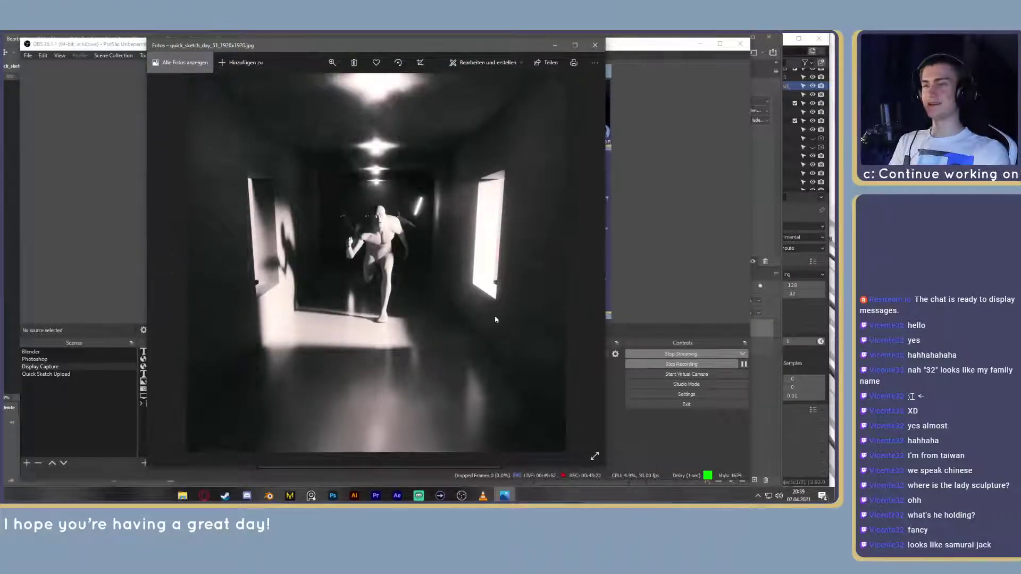
left_click(332, 62)
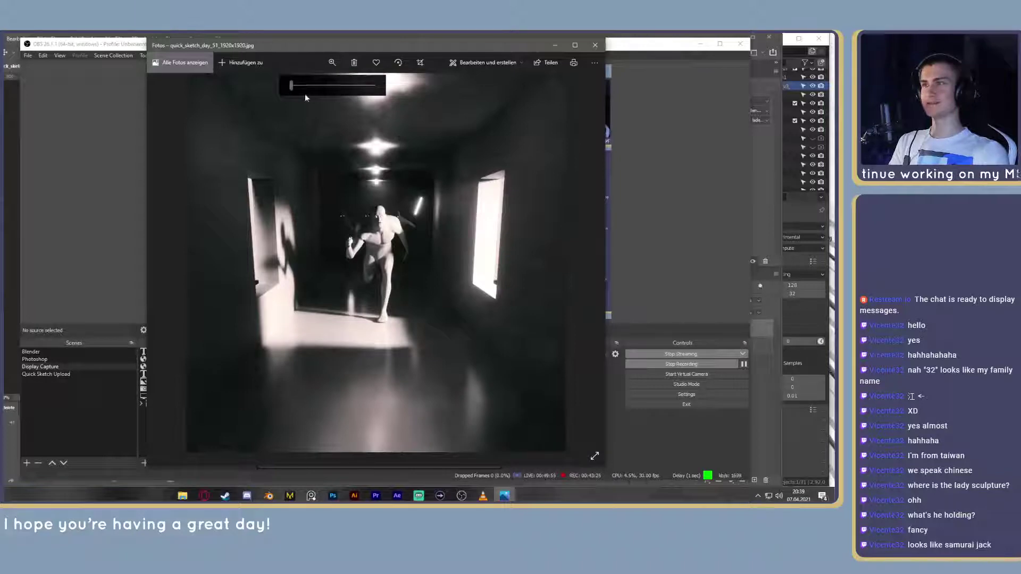
left_click_drag(301, 87, 321, 88)
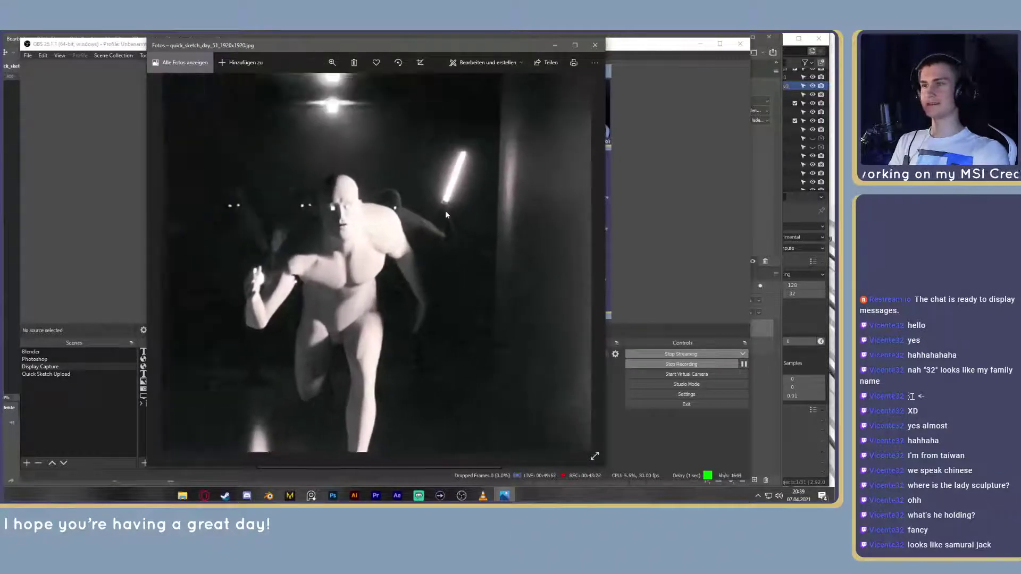
left_click_drag(440, 210, 450, 210)
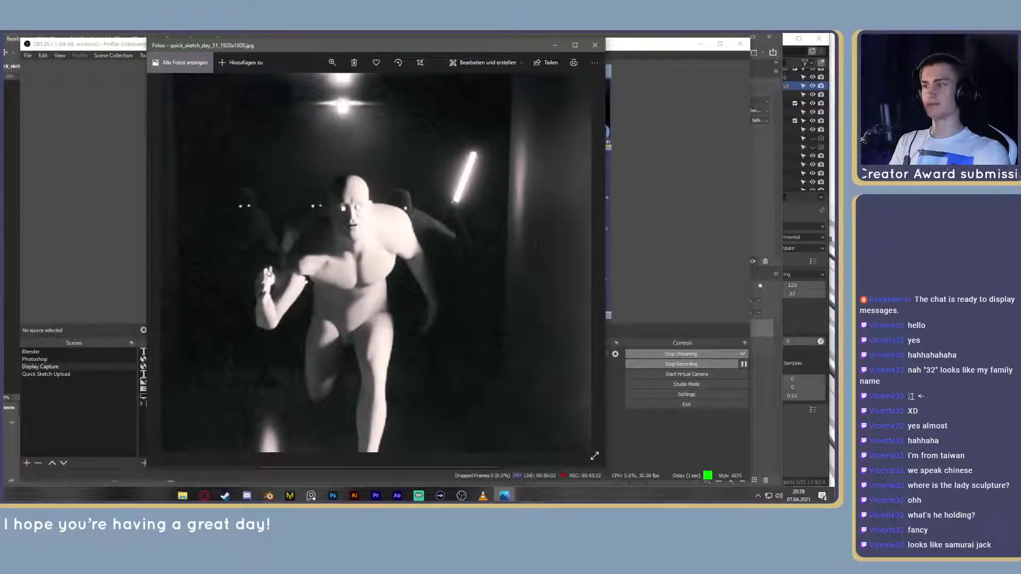
left_click_drag(336, 287, 357, 252)
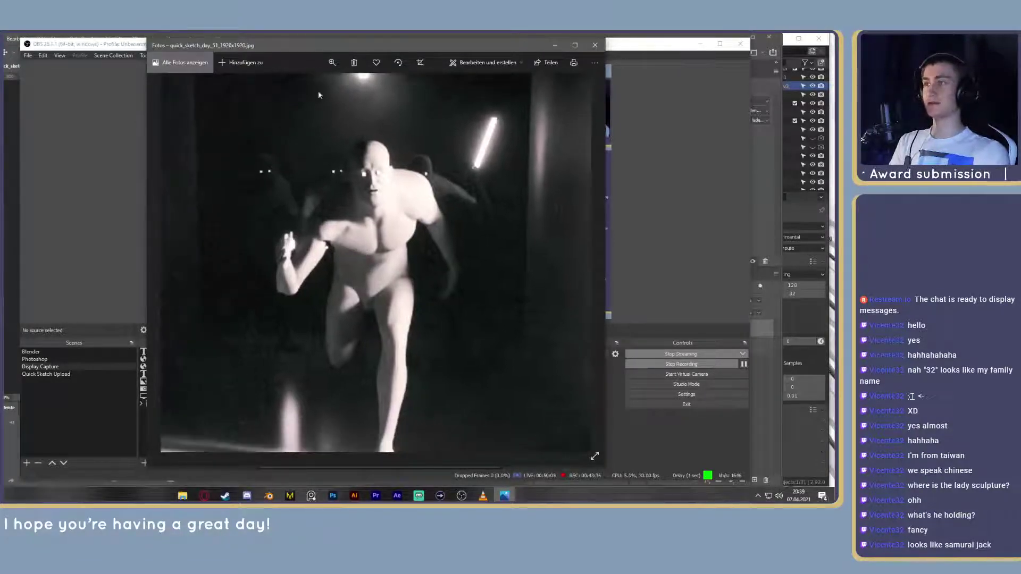
left_click(332, 63)
left_click_drag(322, 85, 298, 86)
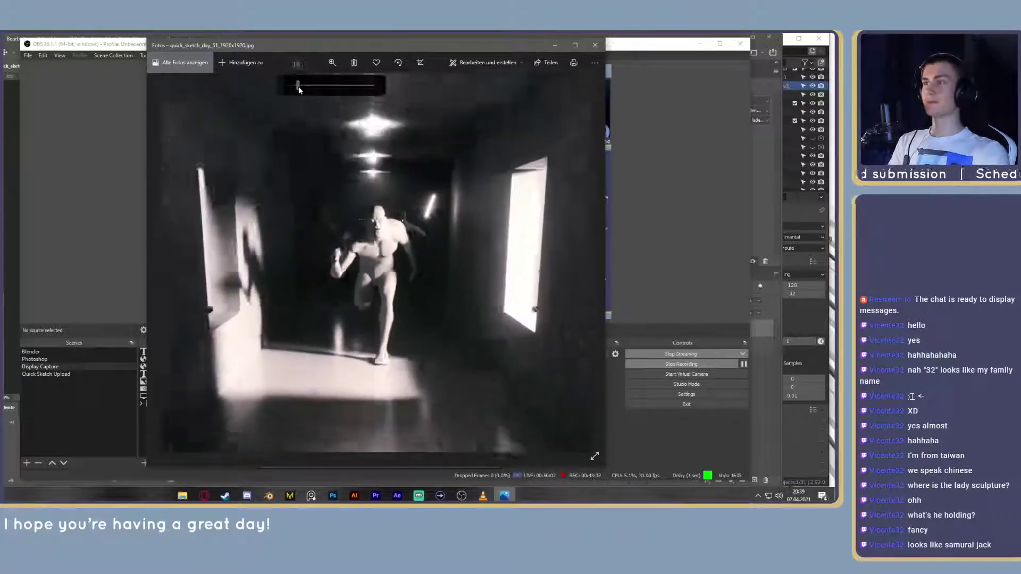
left_click(588, 51)
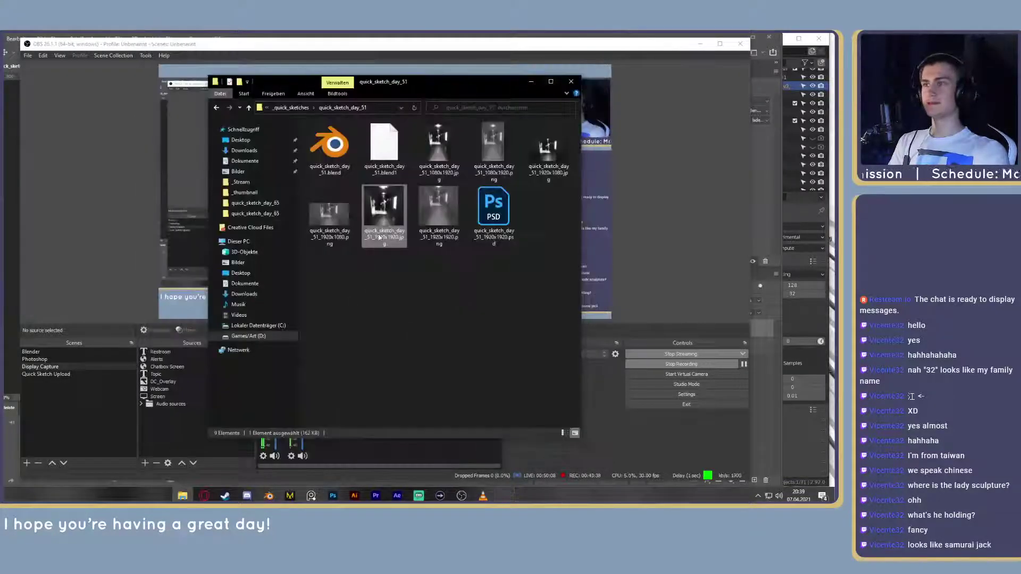
Open the quick_sketch_day_52 folder from _quick_sketches, view the image quick_sketch_day_52.png, and close it
left_click(299, 109)
double_click(340, 346)
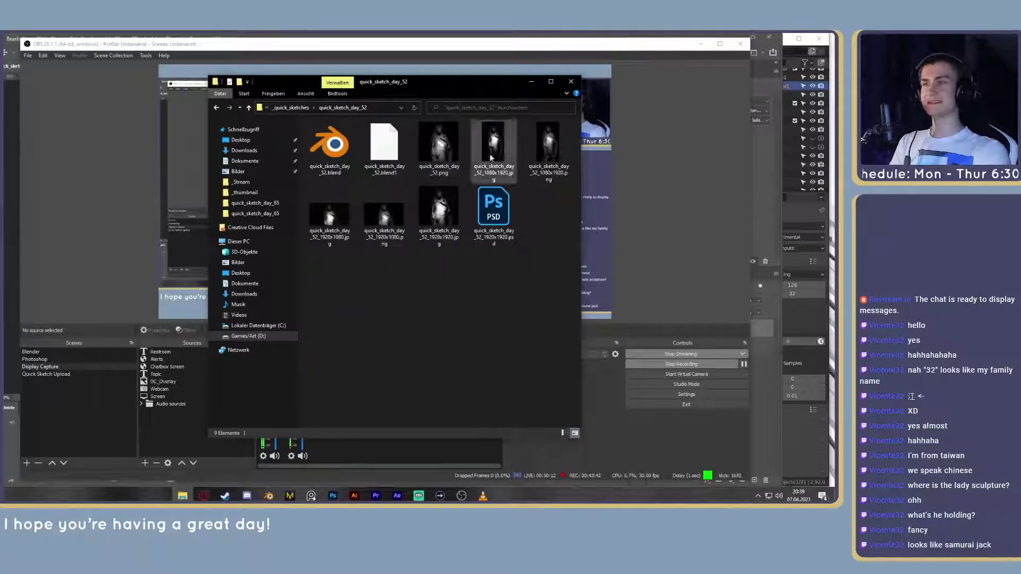
double_click(439, 147)
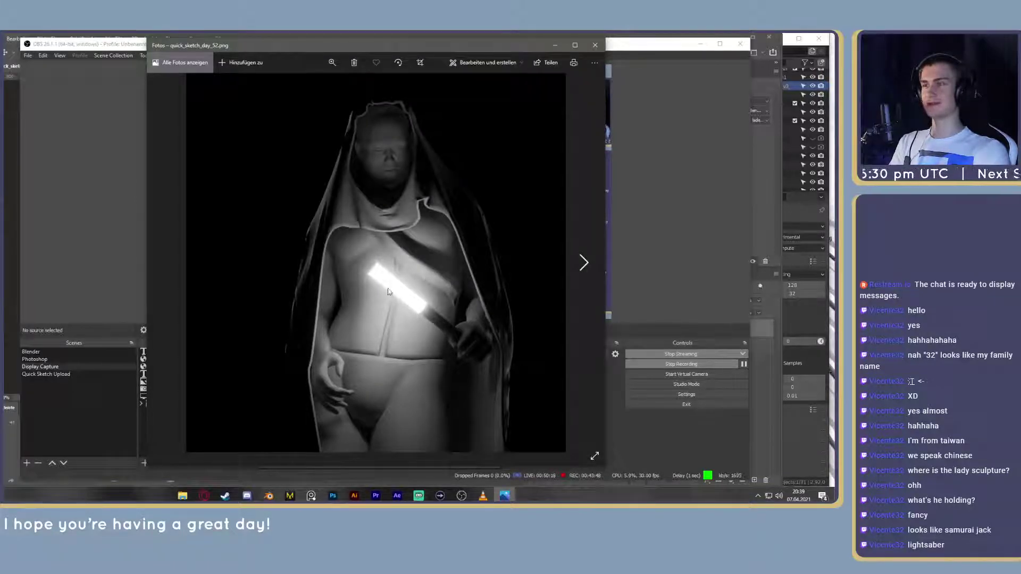
left_click(596, 46)
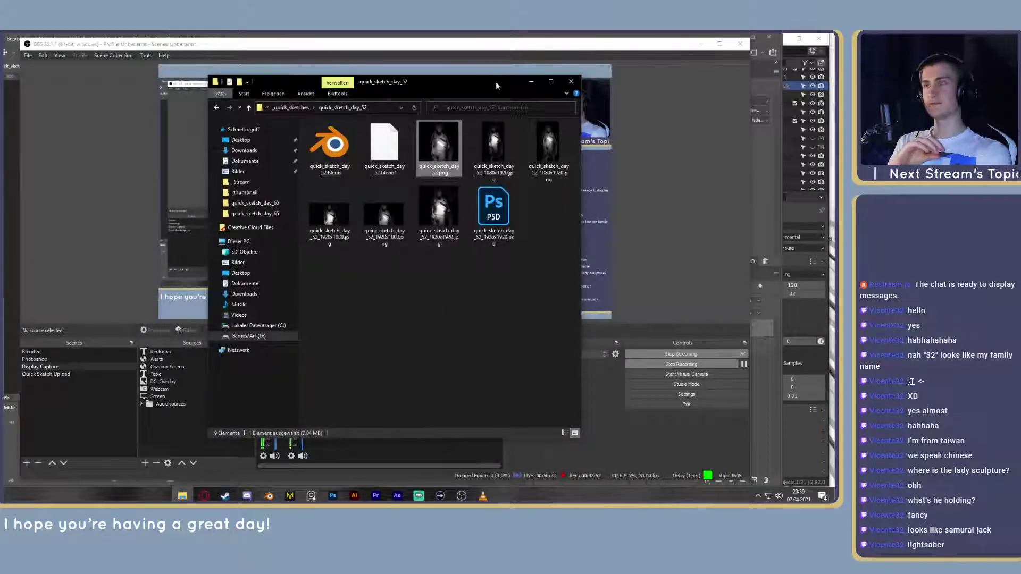
left_click_drag(494, 79, 497, 77)
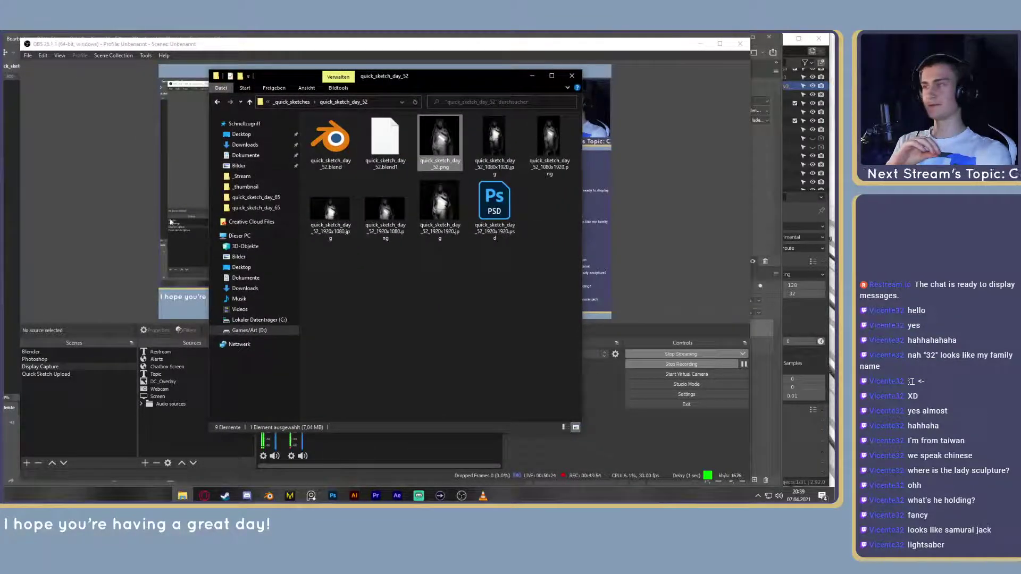
Switch back to Photoshop and check the graded quick_sketch_day_66.png image at different magnifications
left_click(34, 361)
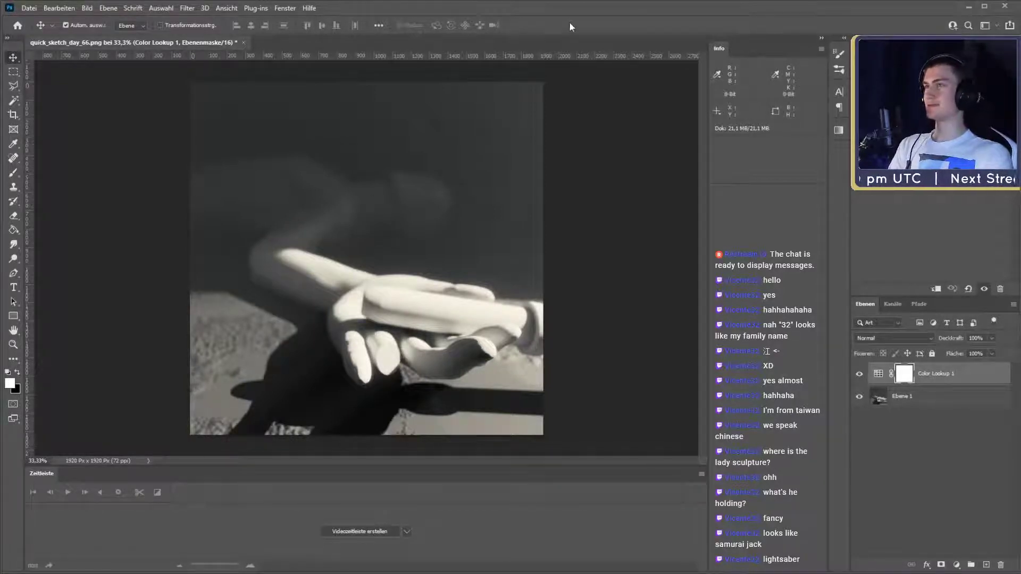
key("z")
left_click_drag(426, 232, 366, 232)
left_click(366, 233)
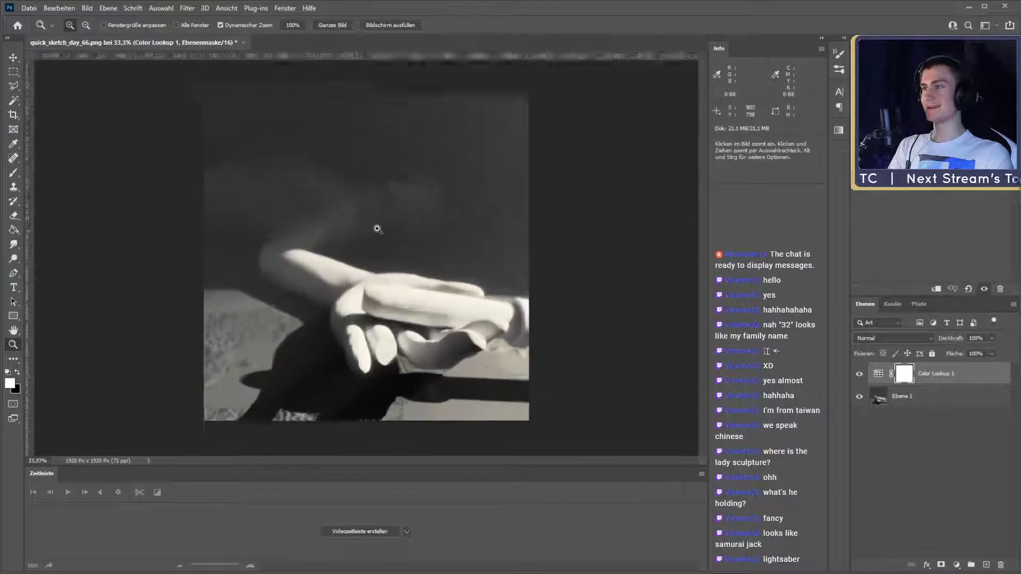
key("v")
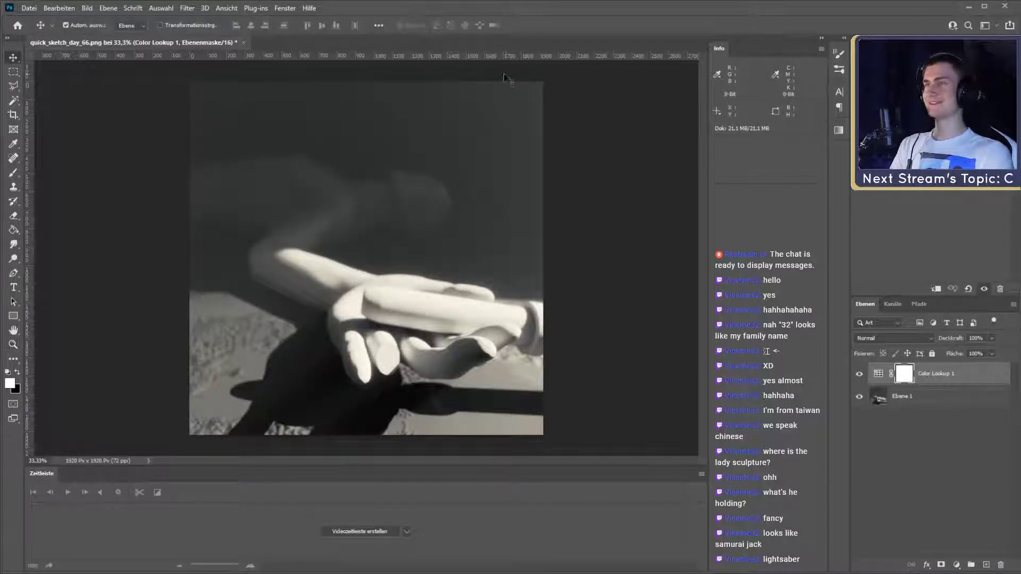
left_click(928, 396)
left_click(928, 374)
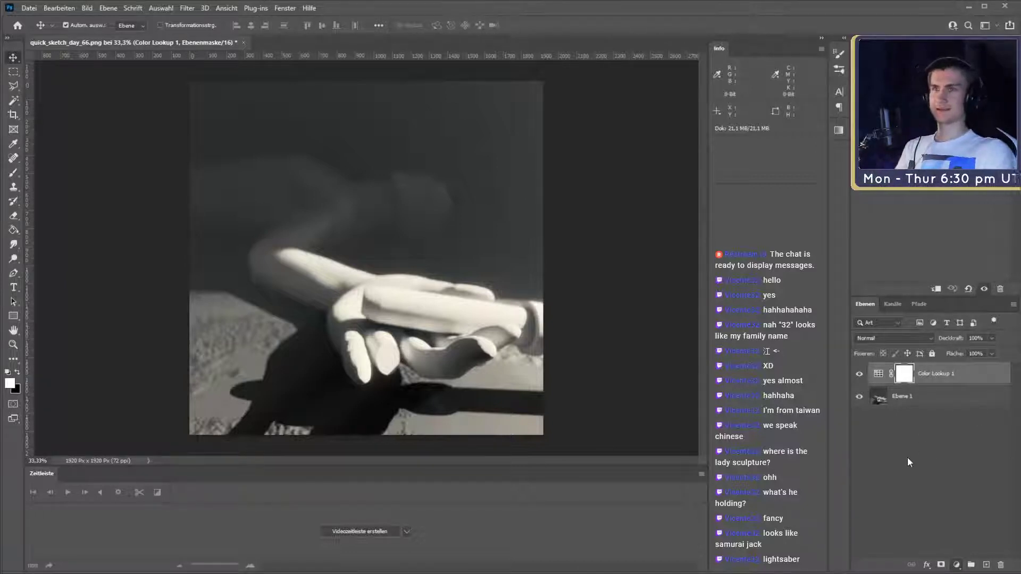
left_click(932, 396)
left_click(946, 375)
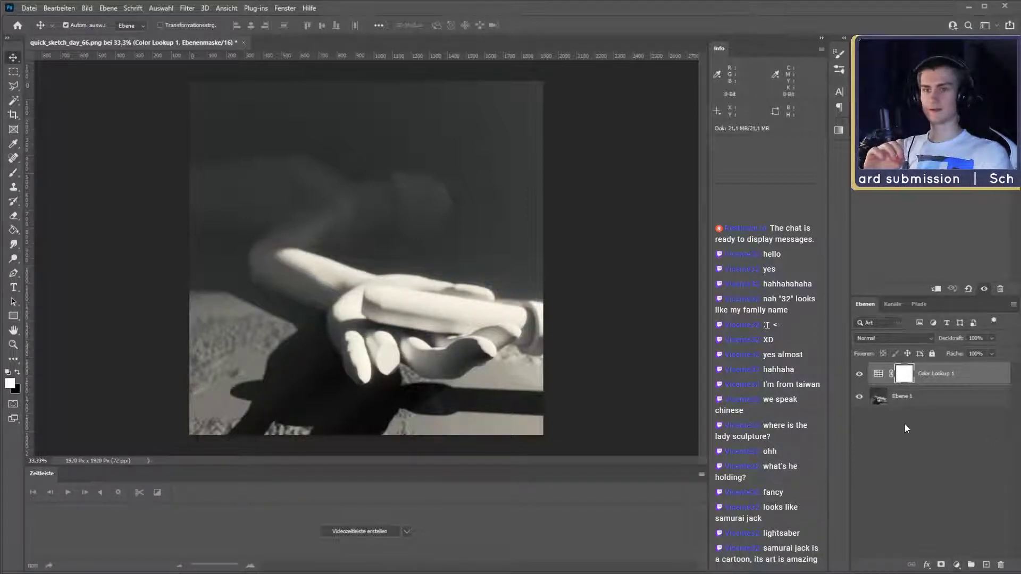
Add a Brightness/Contrast adjustment layer above Color Lookup 1 and strengthen the image's contrast with darker shadows
left_click(940, 374)
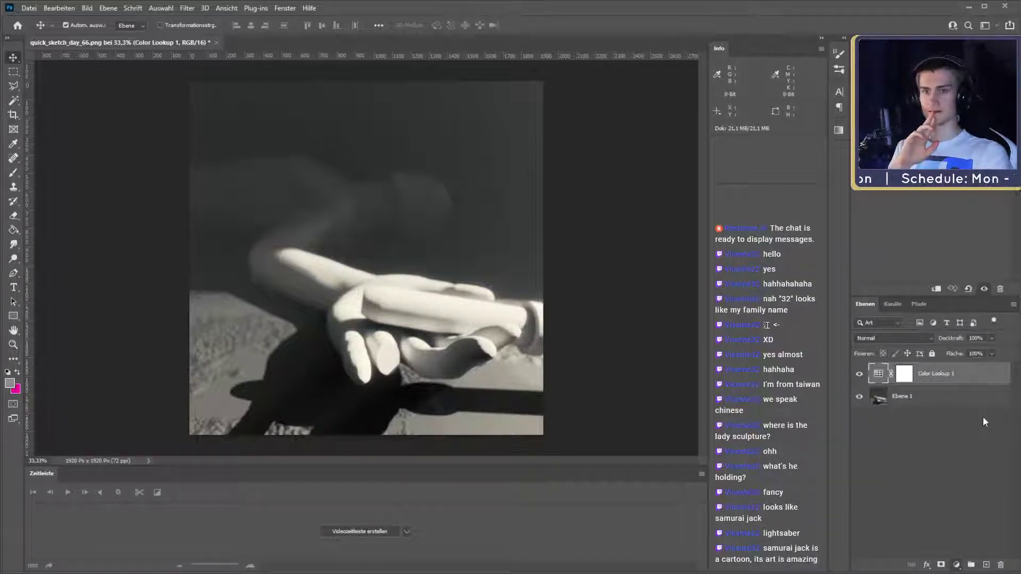
left_click(987, 404)
left_click(875, 381)
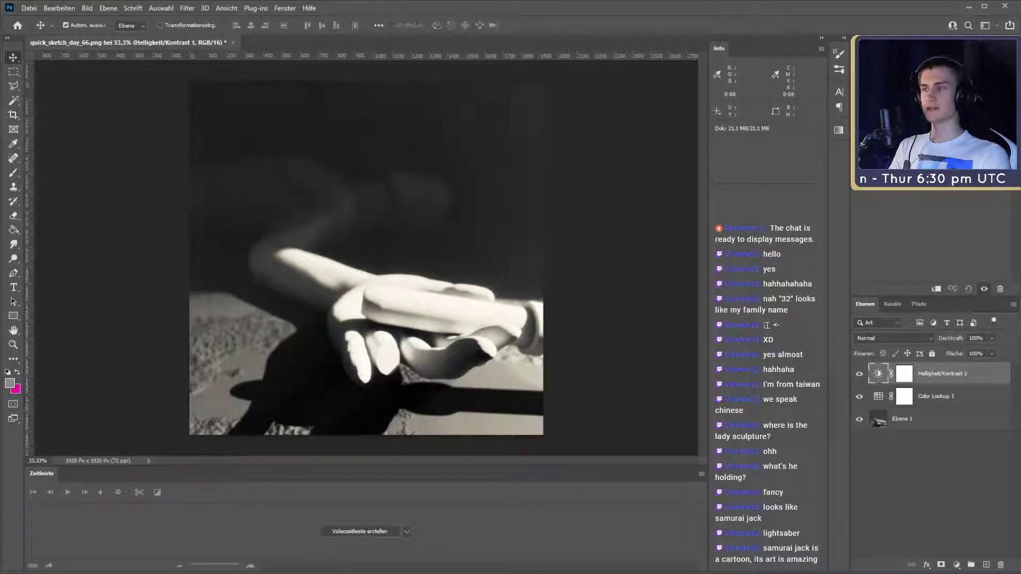
left_click(931, 500)
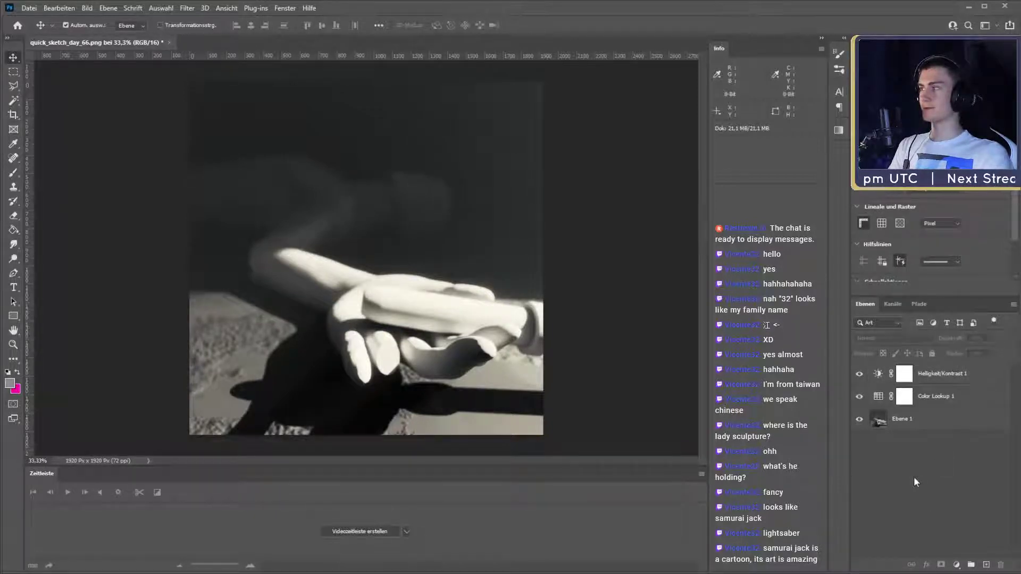
left_click(958, 386)
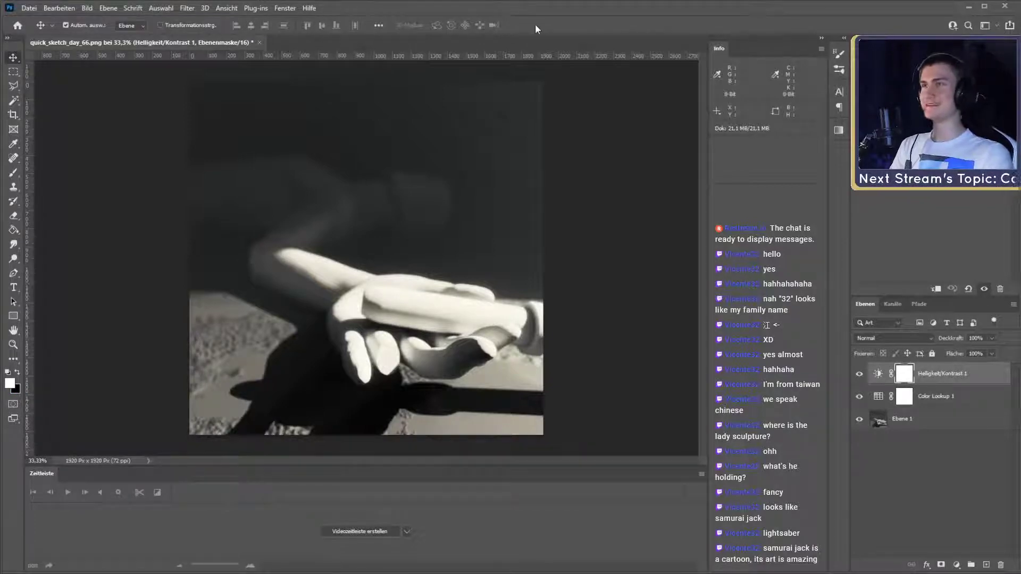
left_click(904, 478)
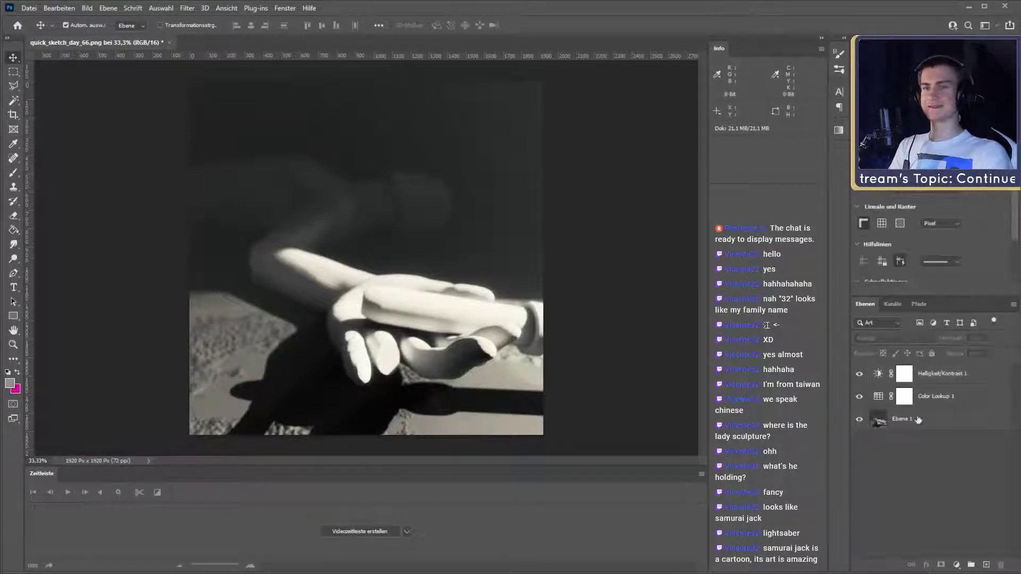
left_click(940, 374)
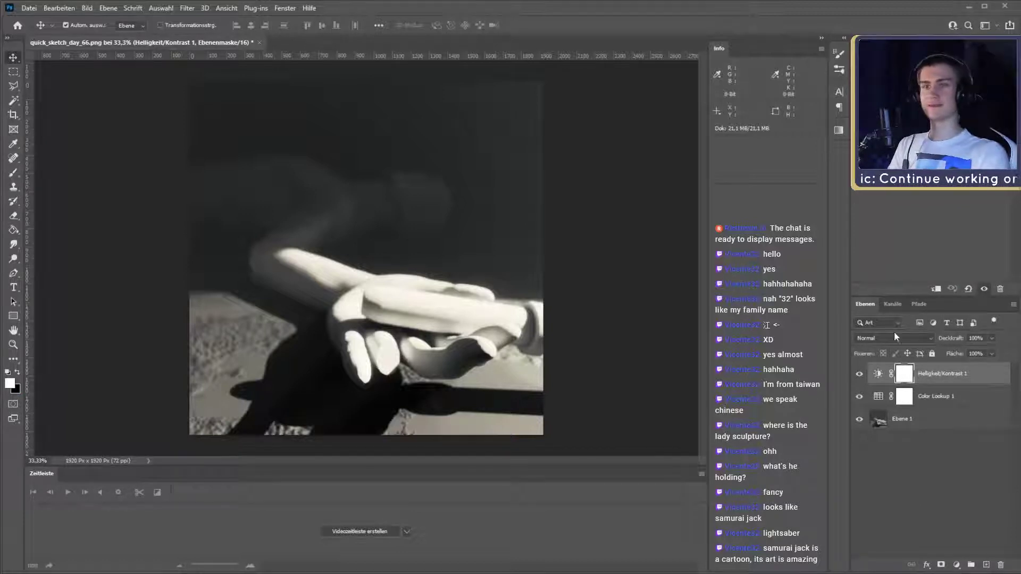
left_click(947, 447)
Add a Selective Color adjustment layer above the Brightness/Contrast layer and deepen the blacks in the background and shadows
left_click(935, 379)
left_click(956, 567)
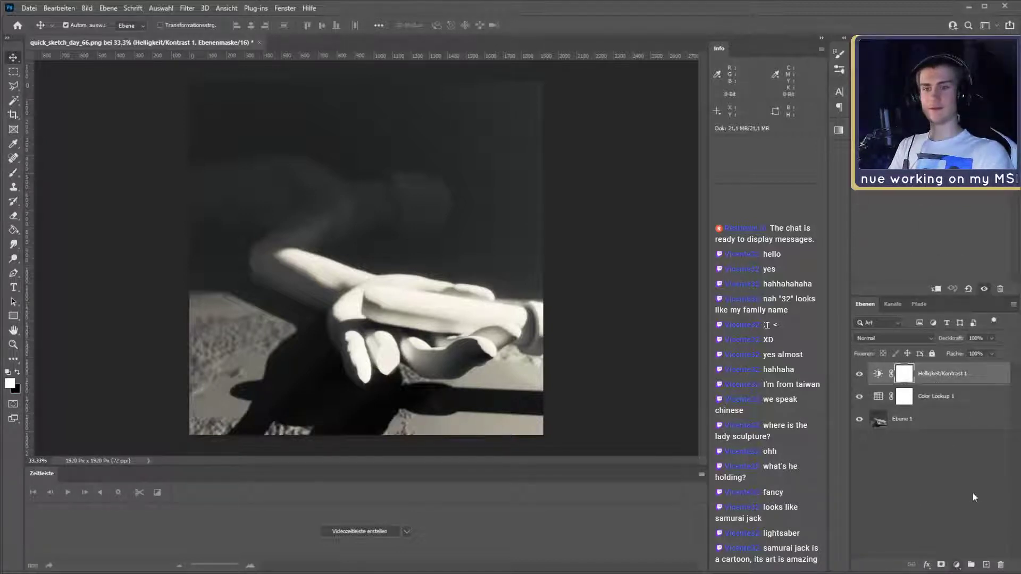
left_click(974, 555)
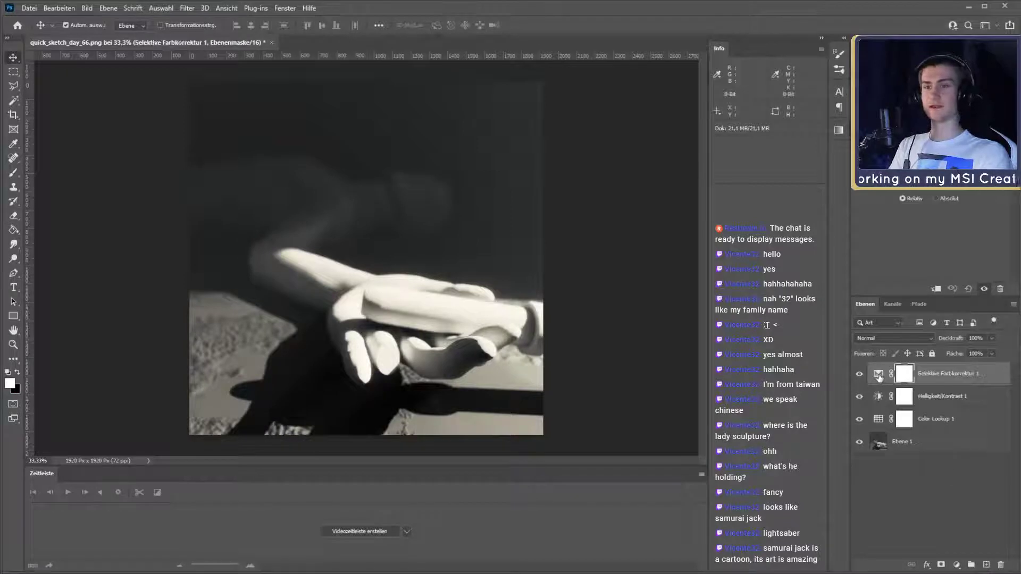
left_click(879, 374)
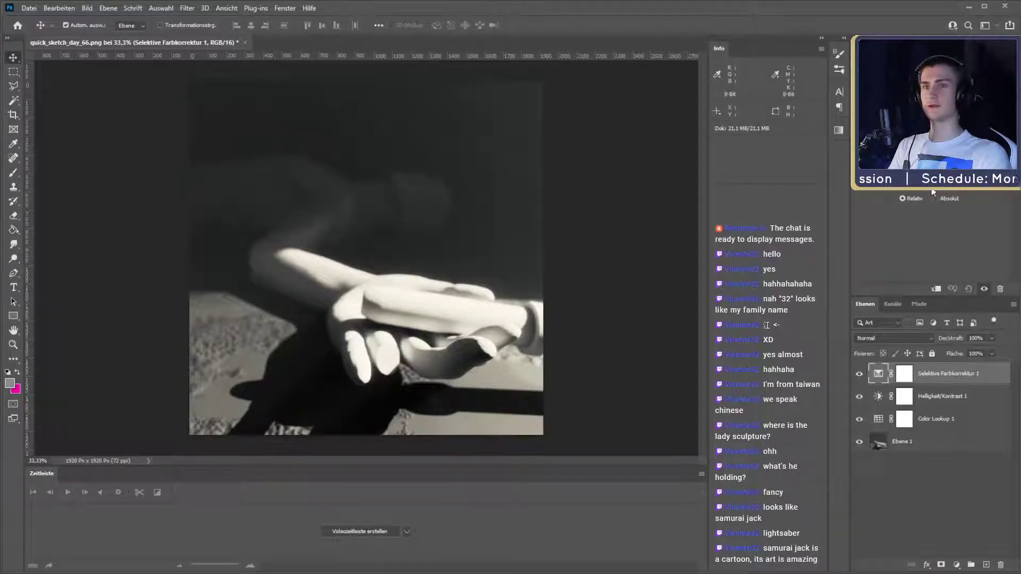
mouse_move(933, 190)
left_mouse_down()
mouse_move(978, 194)
mouse_move(932, 191)
mouse_move(960, 194)
mouse_move(934, 203)
left_mouse_up()
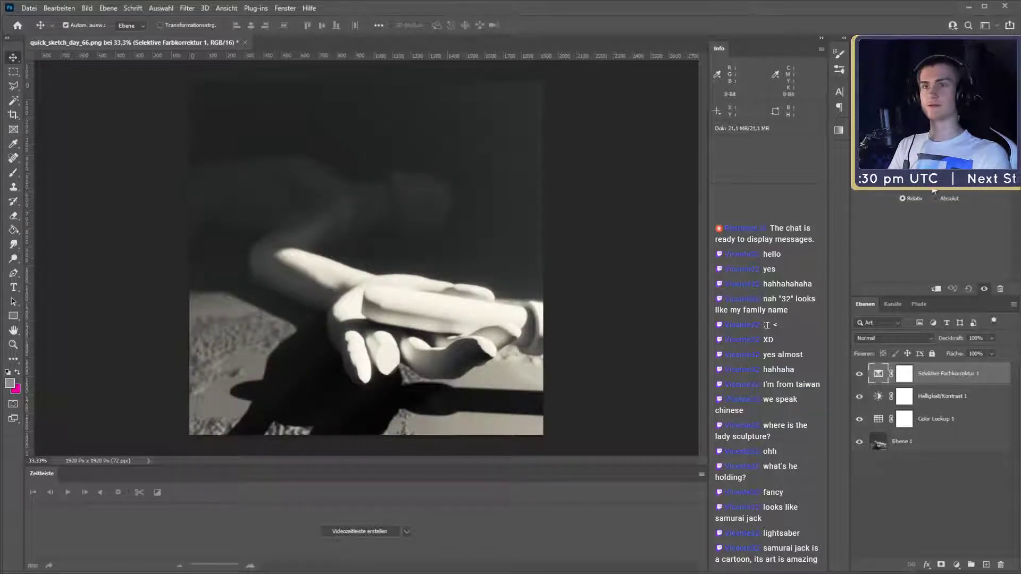
left_click_drag(937, 192, 946, 190)
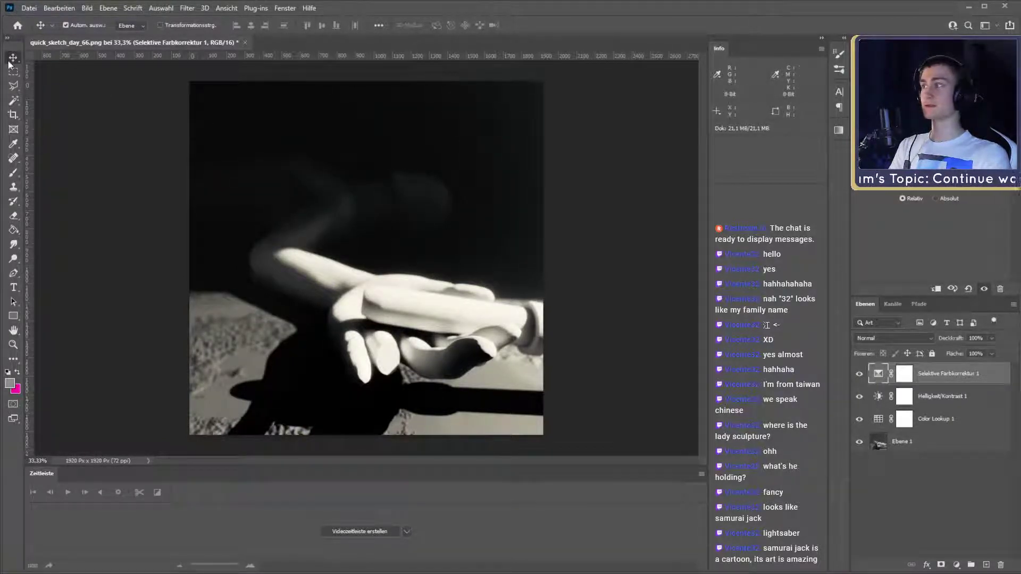
Place the smudge texture SmudgesLarge001_OVERLAY_VAR2_3K as a new layer above the Selective Color adjustment layer
left_click(927, 487)
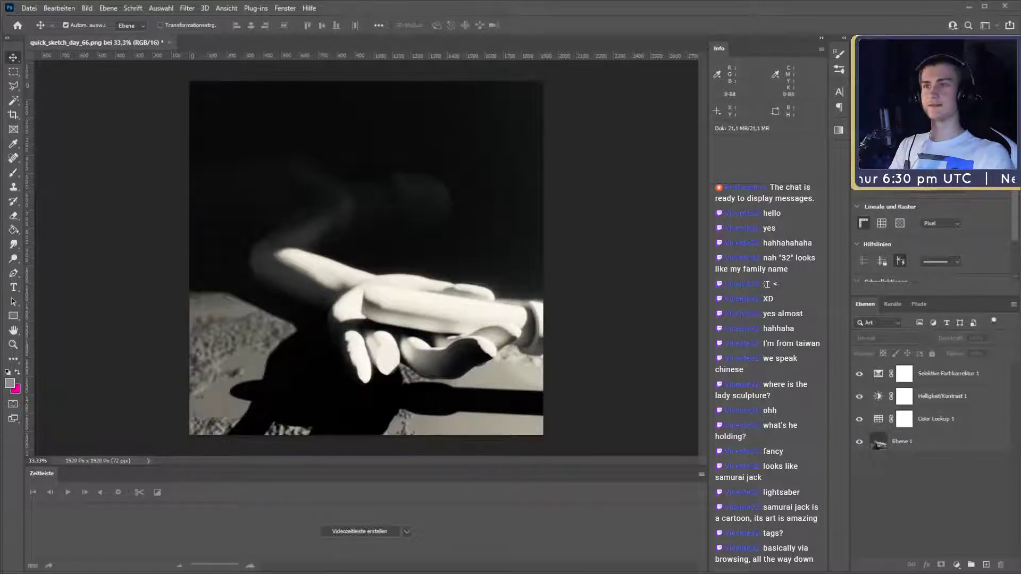
left_click_drag(0, 244, 325, 244)
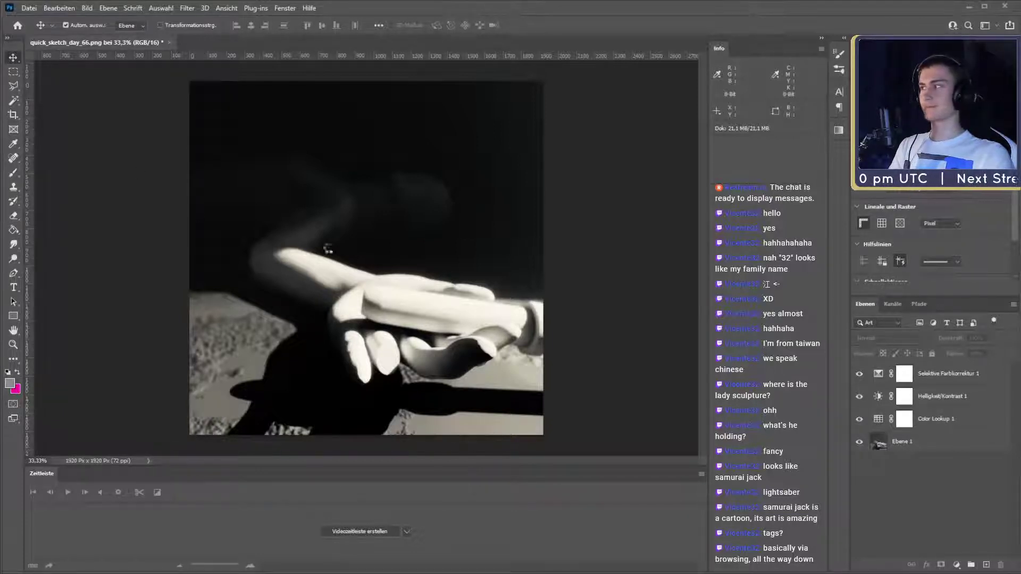
left_click(583, 26)
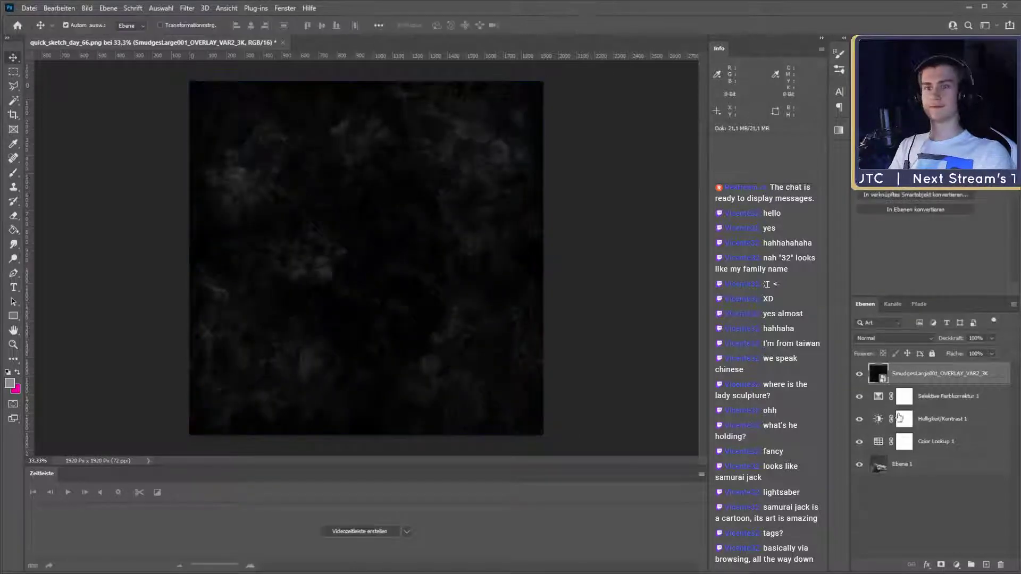
Try the Multiply blend mode on the smudges overlay layer
key("alt+shift+m")
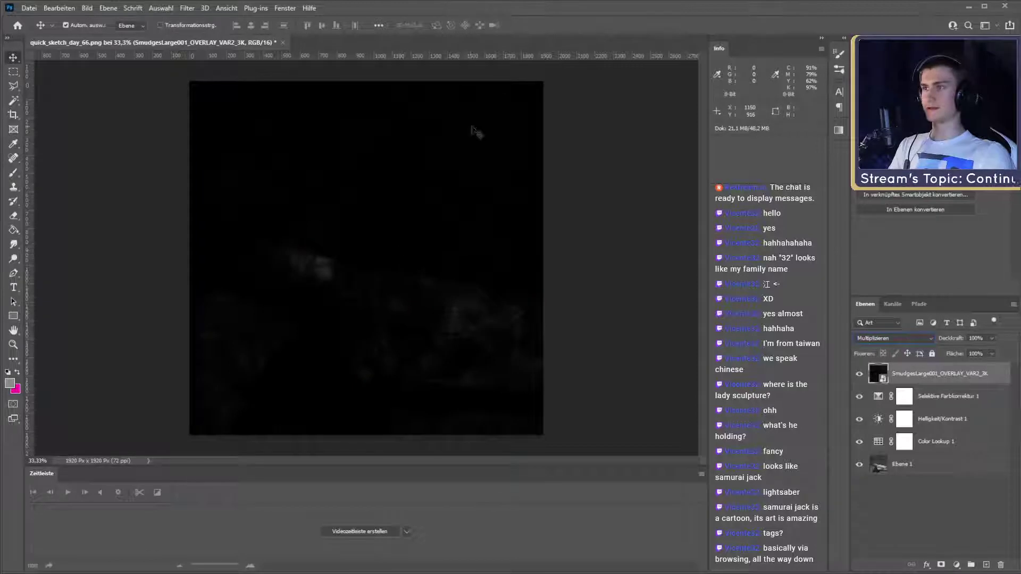
left_click(933, 470)
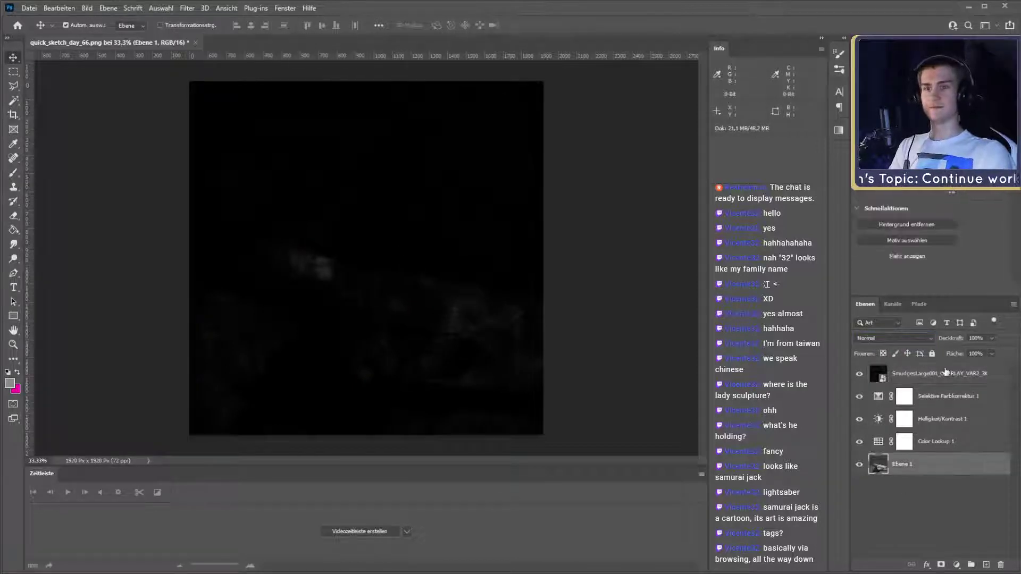
left_click(944, 374)
Scale the smudges overlay layer up around its centre to about 88.3 %, extending beyond the canvas edges
key("z")
left_click_drag(382, 243, 345, 244)
left_click(13, 57)
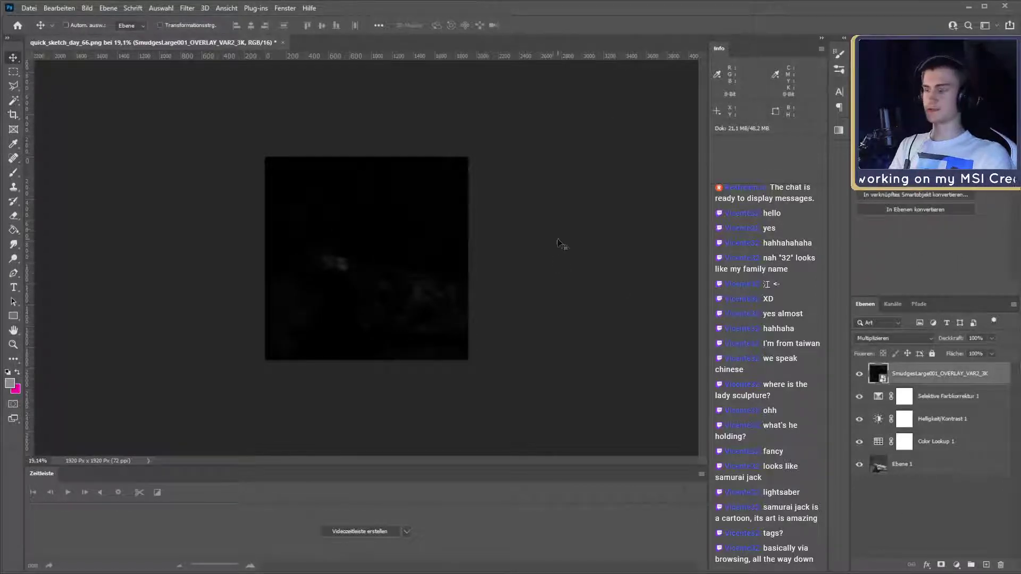
key("ctrl+t")
left_click_drag(469, 160, 525, 115, "alt")
left_click(583, 25)
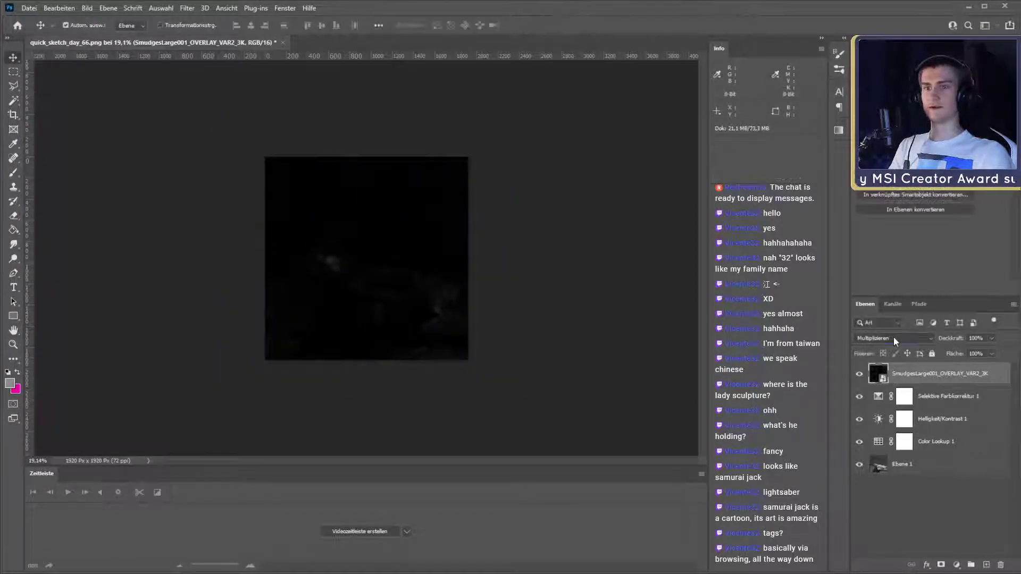
Set the smudges overlay layer's blend mode to Linear Dodge (Add)
left_click(894, 337)
left_click(889, 340)
key("Down")
key("Down")
left_click(883, 404)
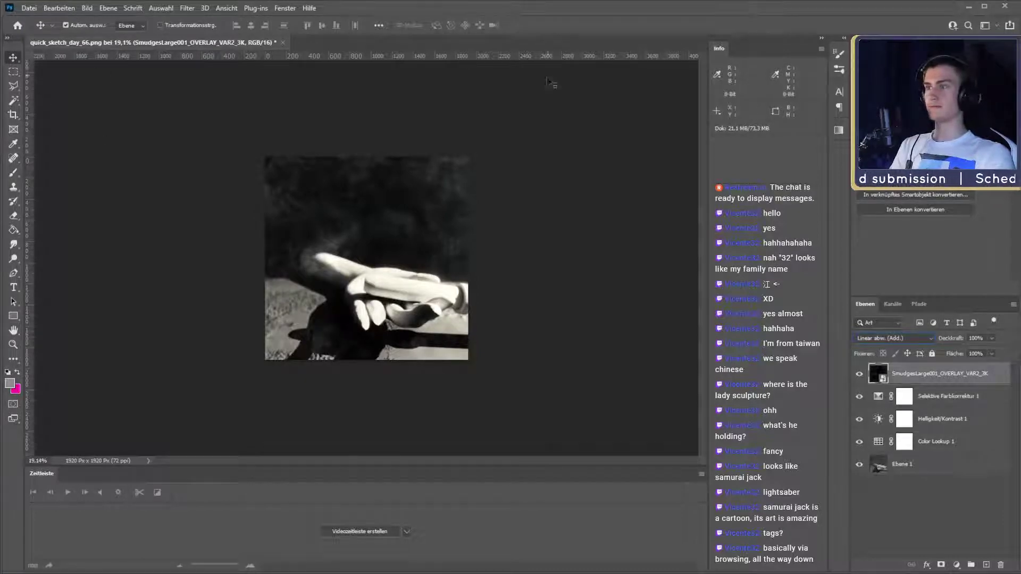
Enlarge the smudges overlay to about 237 % and reposition it so its smoky marks fall subtly over the hand image
key("z")
left_click_drag(392, 264, 359, 263)
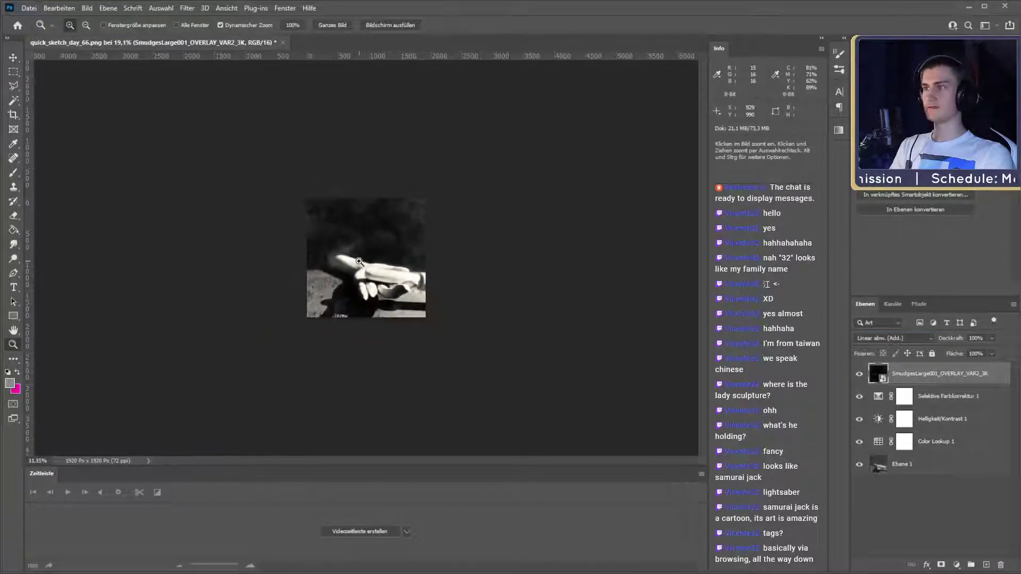
key("v")
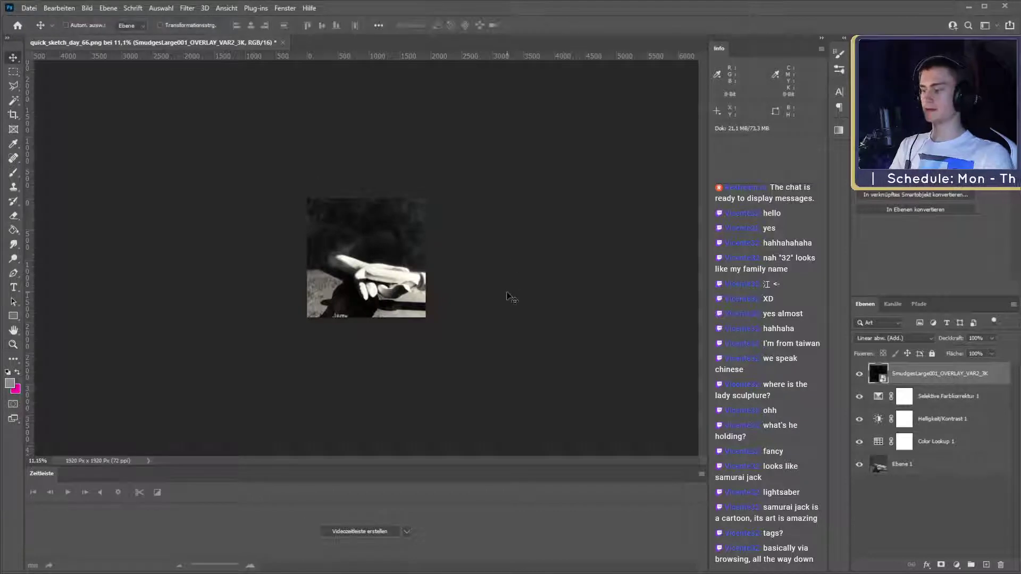
key("ctrl+t")
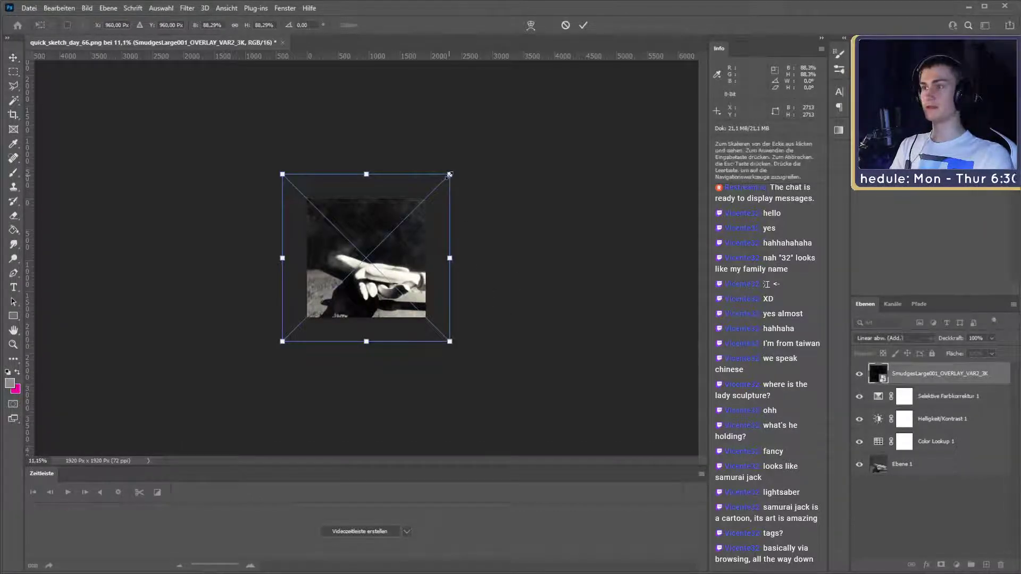
left_click_drag(451, 175, 646, 142, "alt")
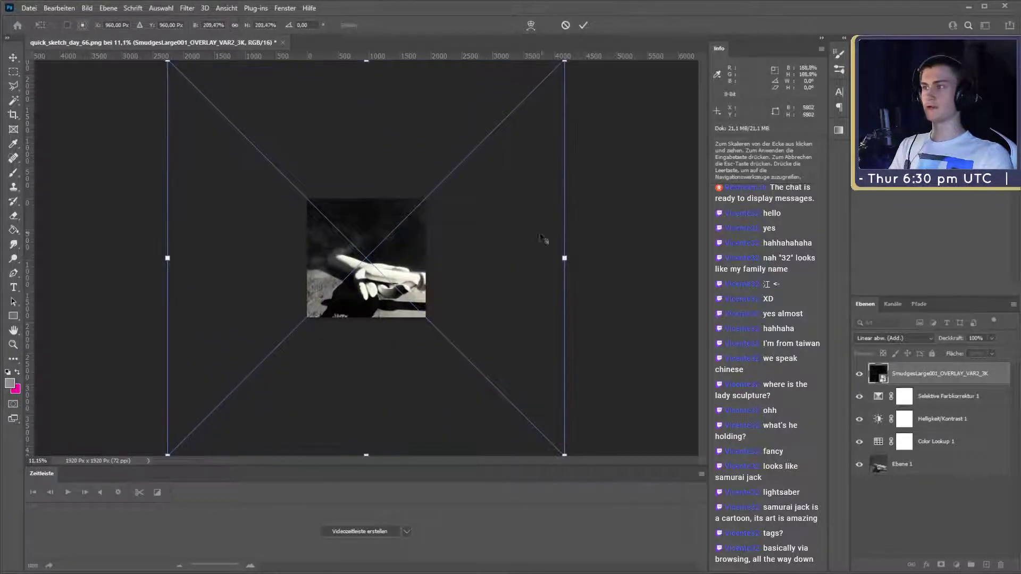
left_click_drag(544, 241, 567, 298)
left_click_drag(488, 294, 433, 236)
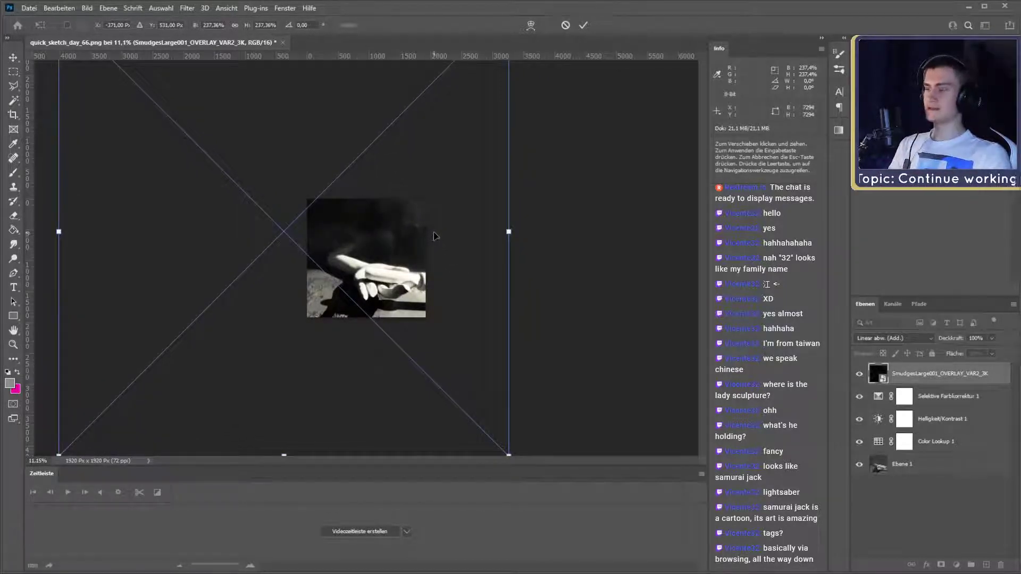
left_click_drag(437, 275, 461, 281)
left_click(584, 25)
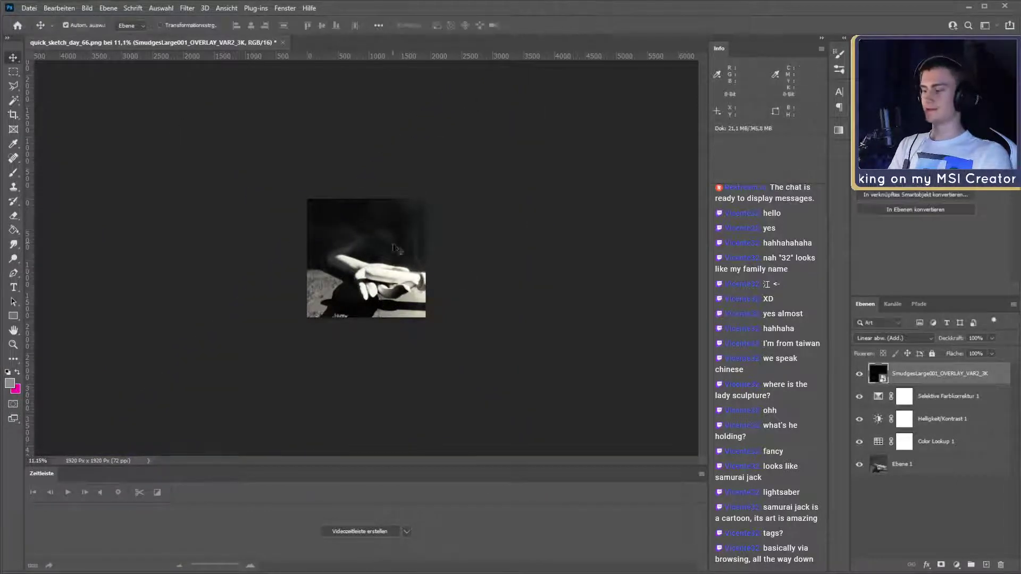
Reduce the smudges overlay layer's opacity to 50 %
key("z")
left_click_drag(392, 259, 410, 249)
key("v")
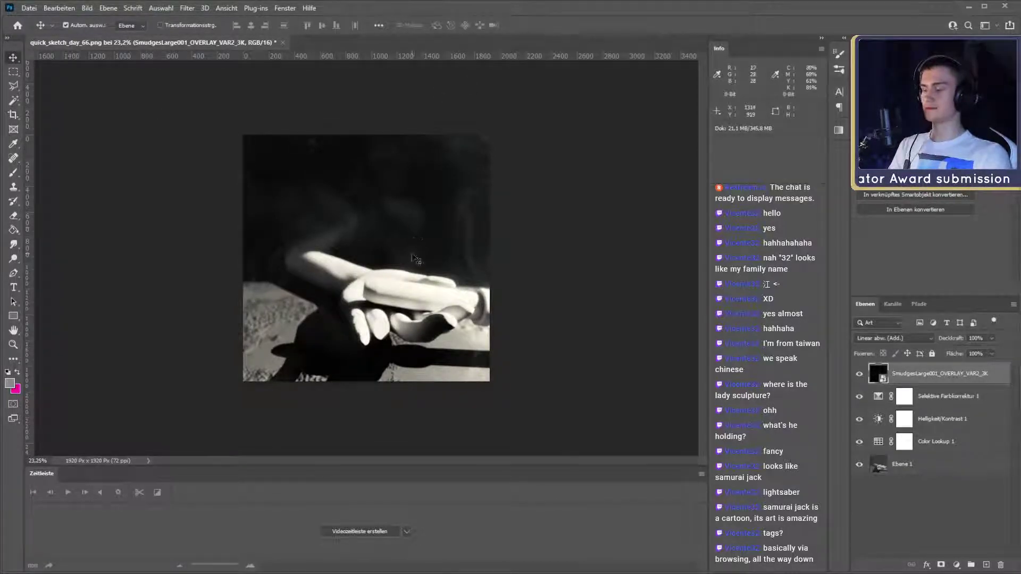
key("ctrl+minus")
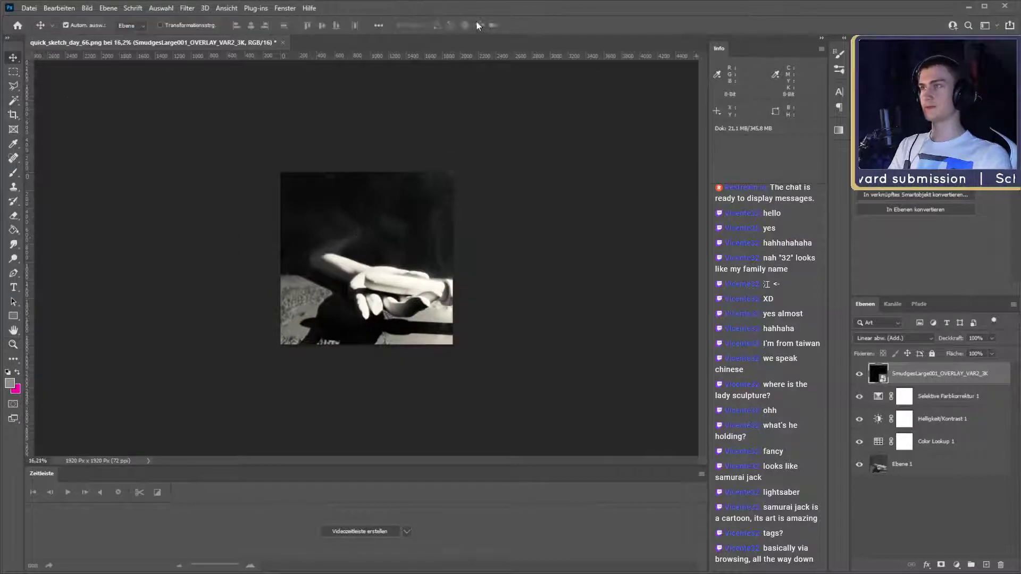
key("z")
left_click(452, 242)
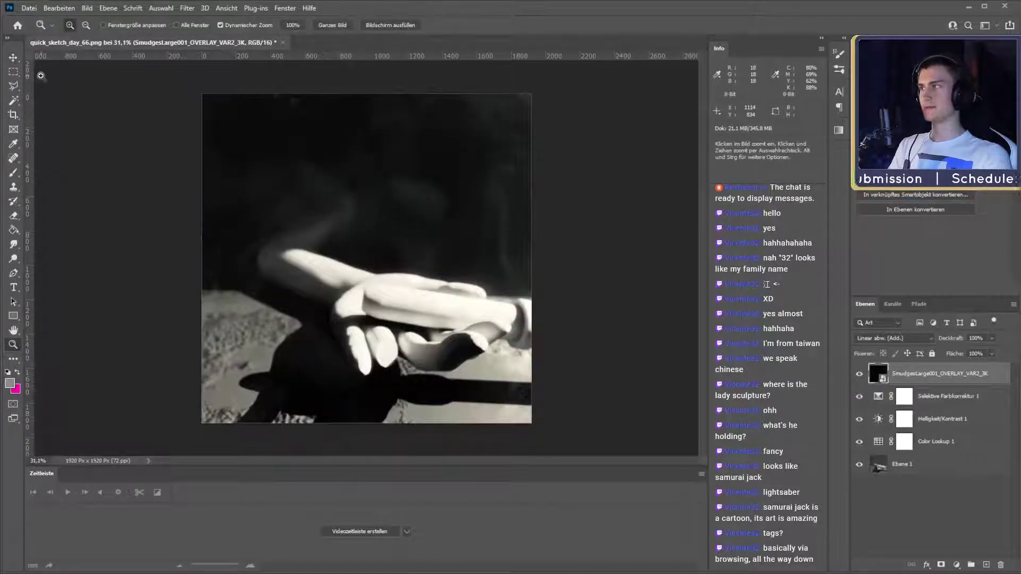
key("v")
left_click(895, 519)
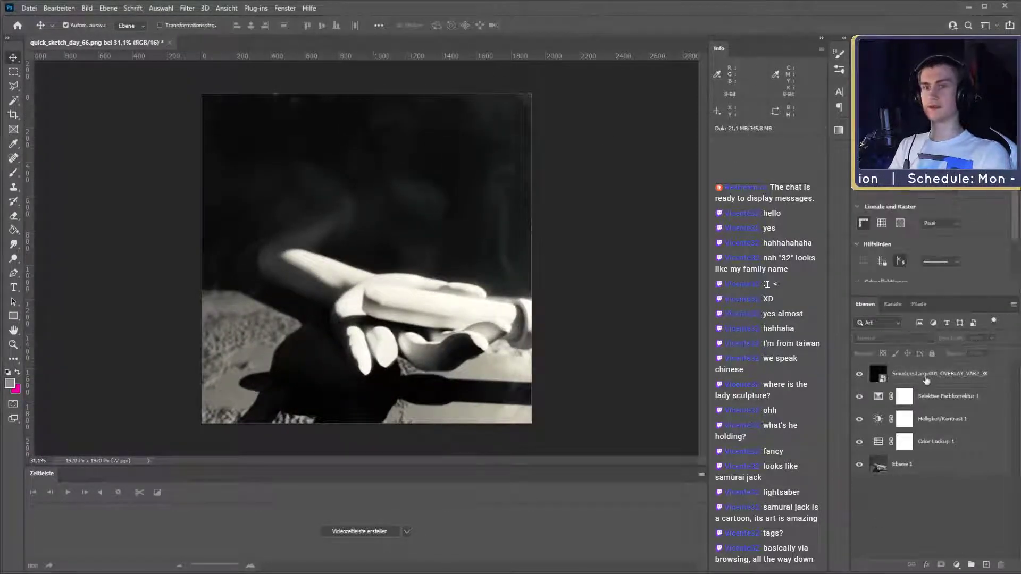
left_click(926, 378)
left_click(977, 337)
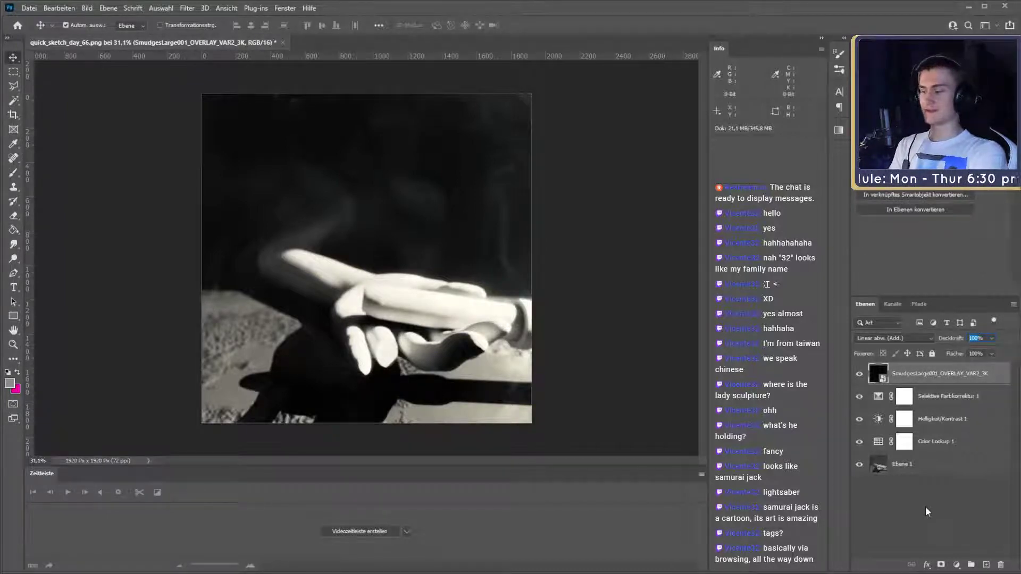
type("50")
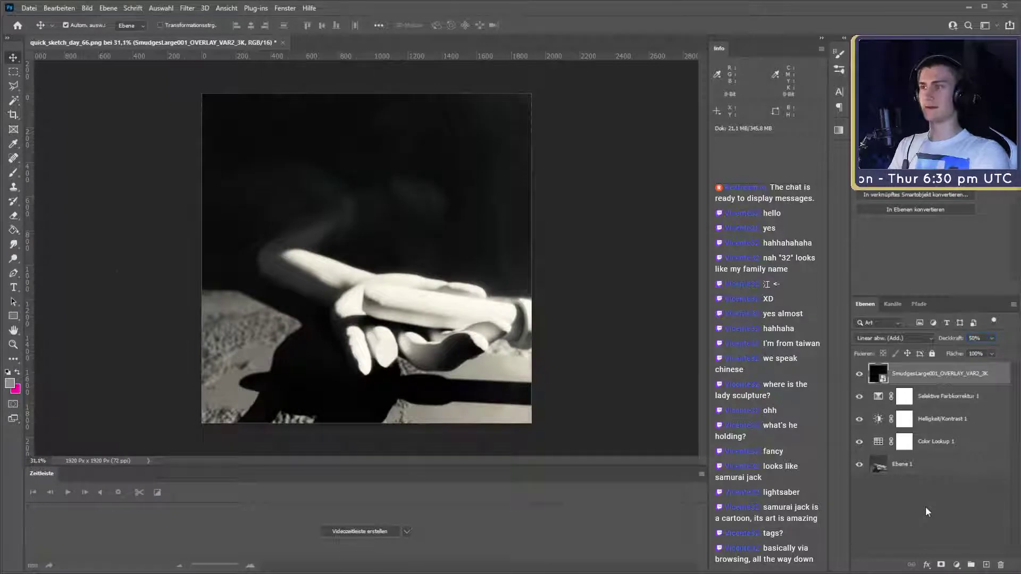
key("Return")
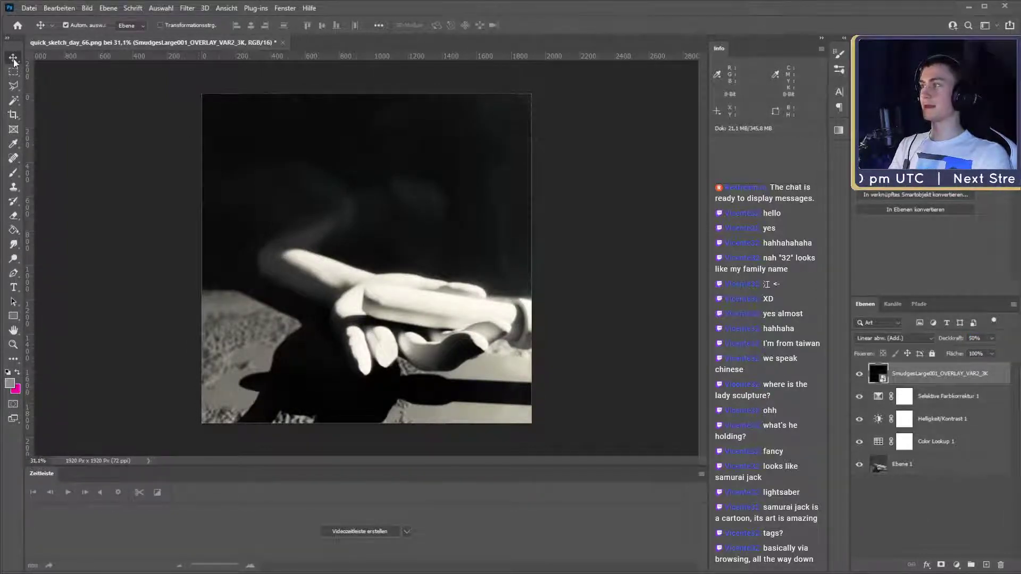
Examine the hand image with the softened smudges overlay at smaller and larger magnifications
key("z")
left_click_drag(398, 226, 371, 231)
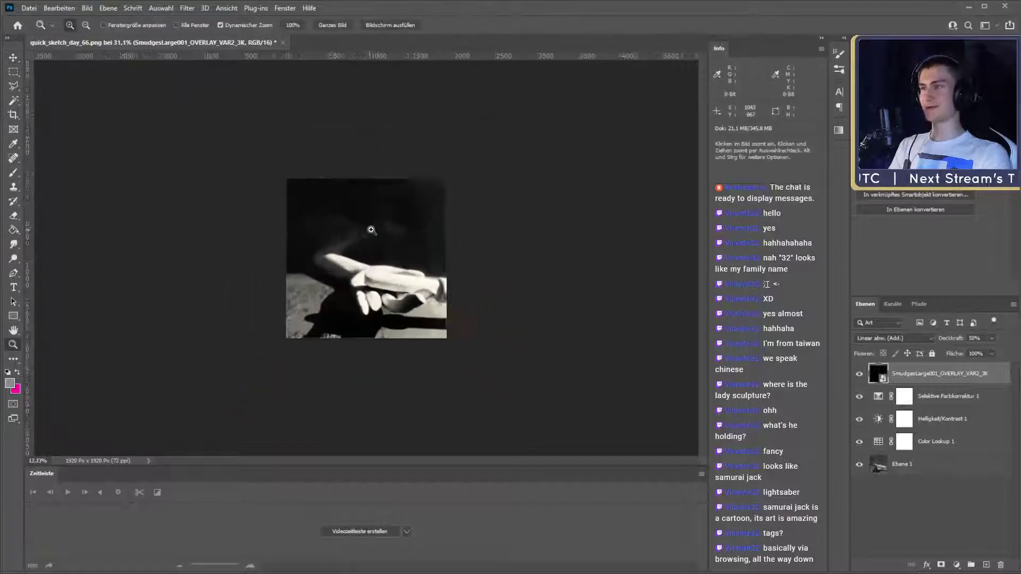
left_click(372, 230)
key("v")
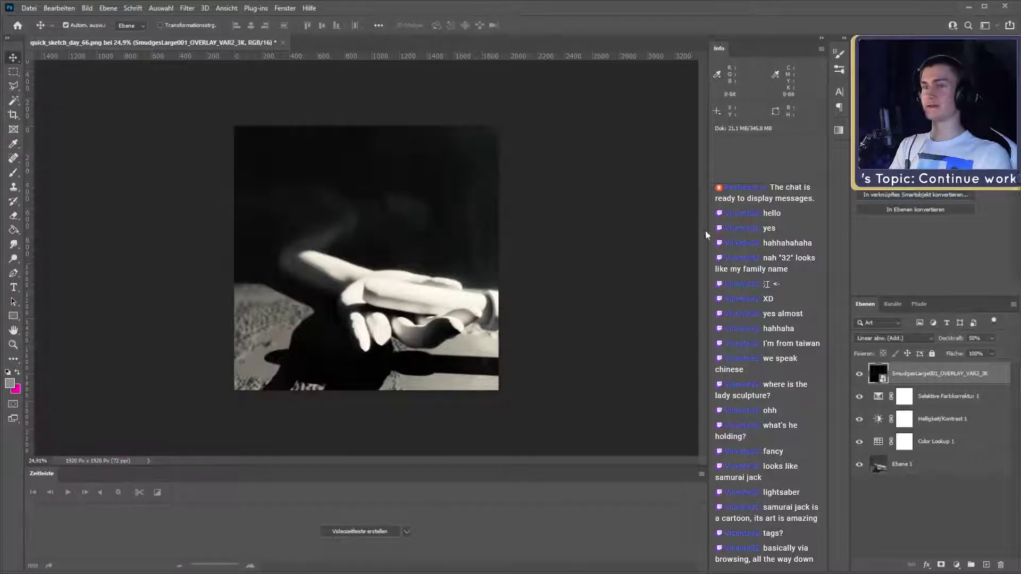
left_click(904, 480)
left_click(926, 374)
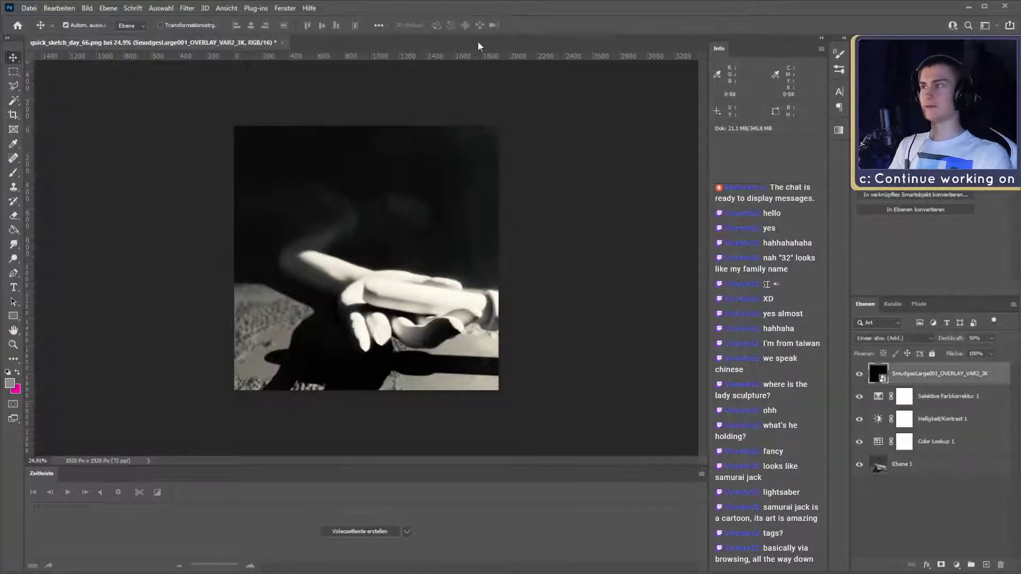
left_click(932, 396)
left_click(916, 381)
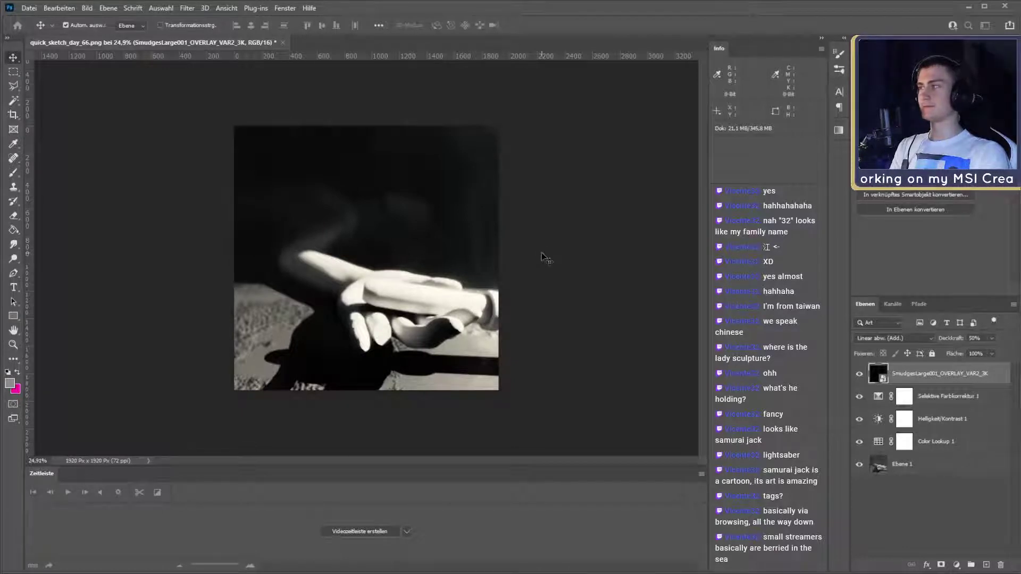
Save the layered image as quick_sketch_day_66_1920x1920.psd and close the document
left_click(942, 486)
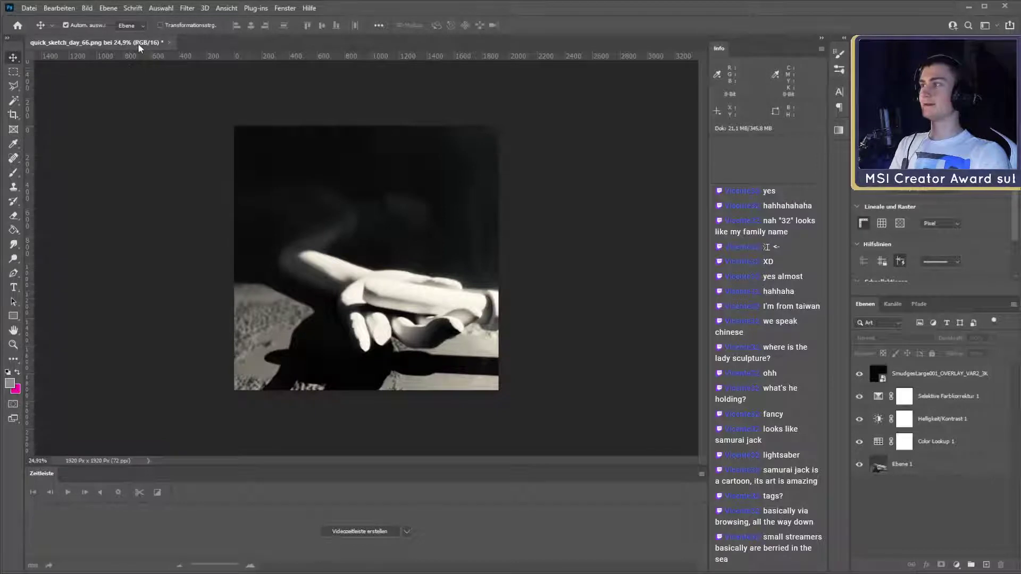
key("ctrl")
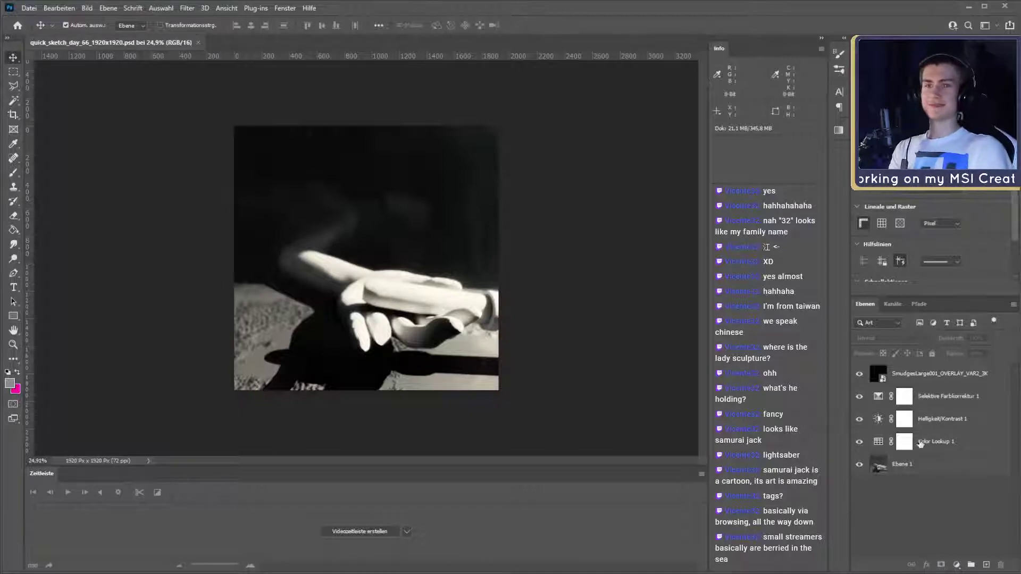
left_click(198, 44)
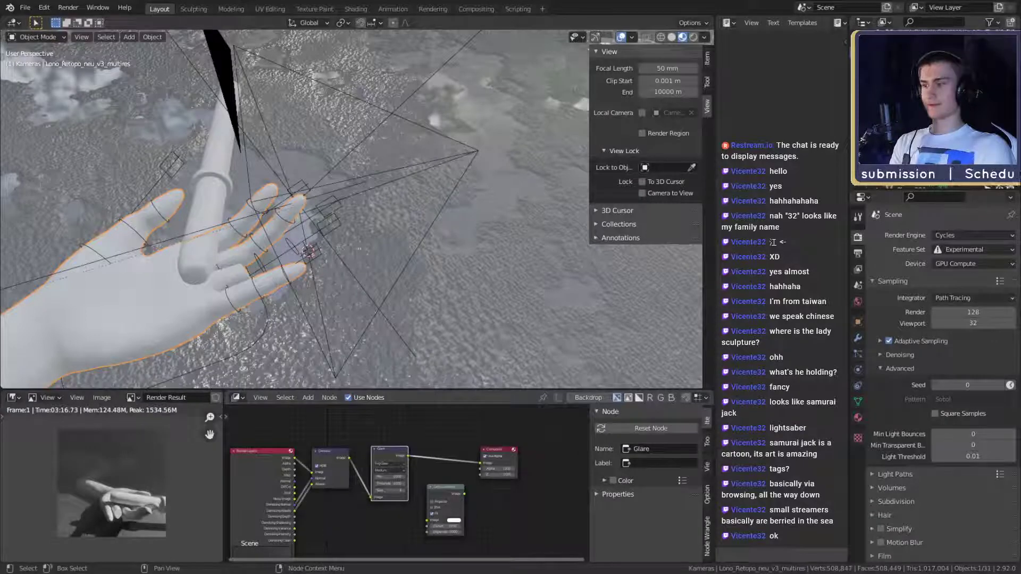
Switch to Blender, save quick_sketch_day_66.blend, and open the recent file msi_creator_award_submission_v2a.blend
left_click(25, 7)
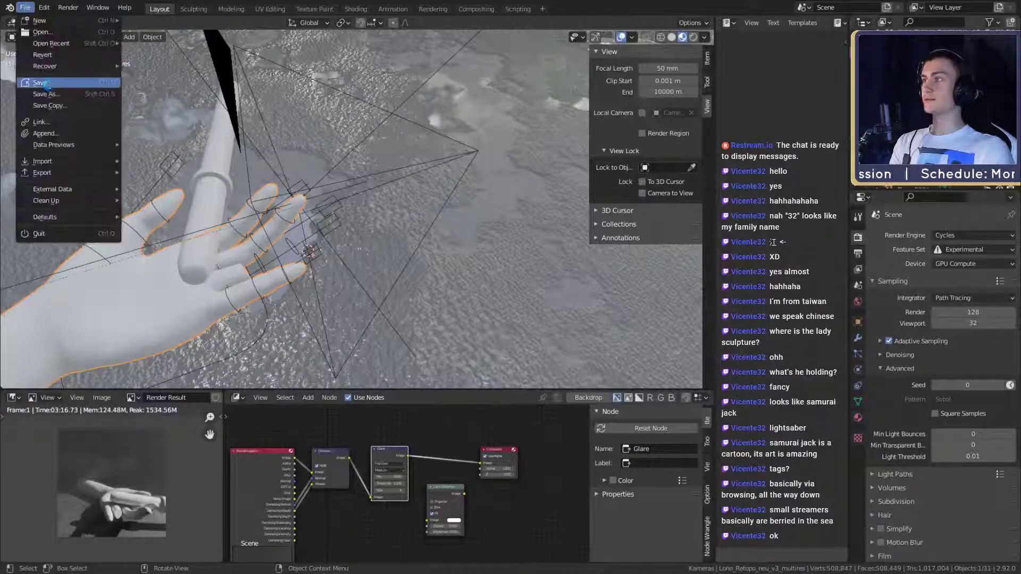
left_click(40, 82)
left_click(25, 7)
mouse_move(55, 43)
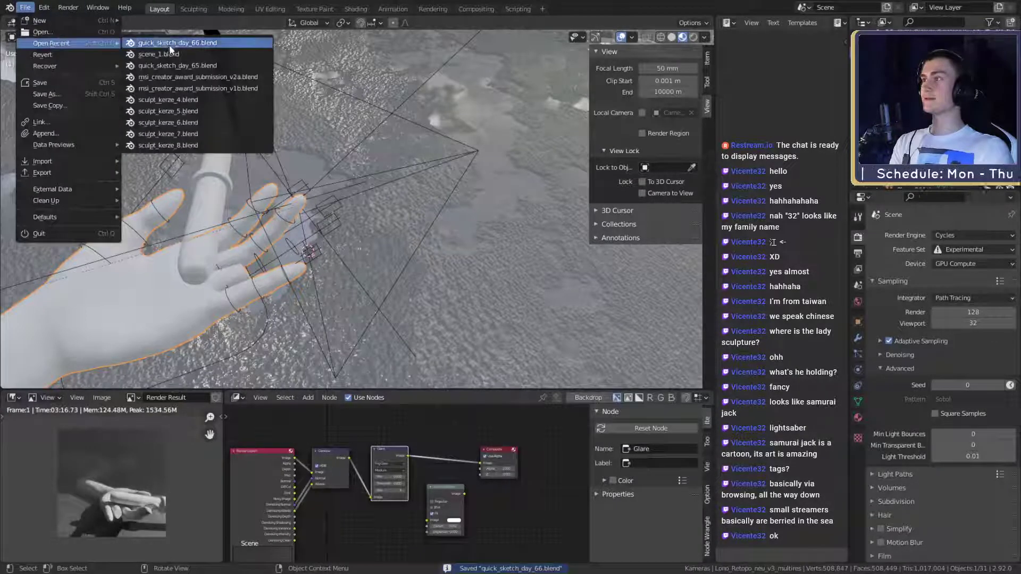
left_click(184, 77)
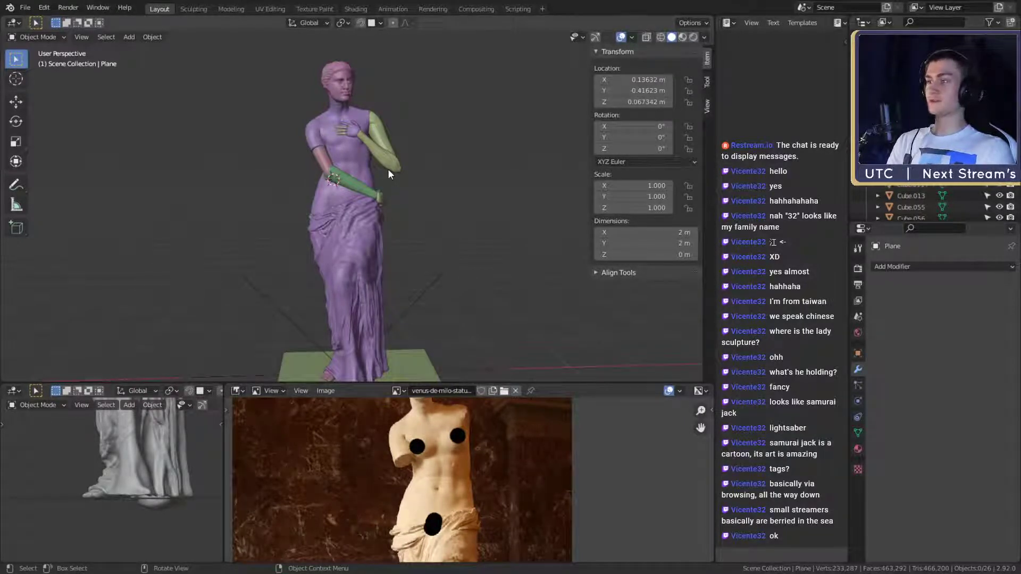
scroll(385, 204, "down", 4)
scroll(456, 279, "up", 3)
mouse_move(456, 279)
middle_mouse_down()
mouse_move(447, 277)
mouse_move(462, 276)
middle_mouse_up()
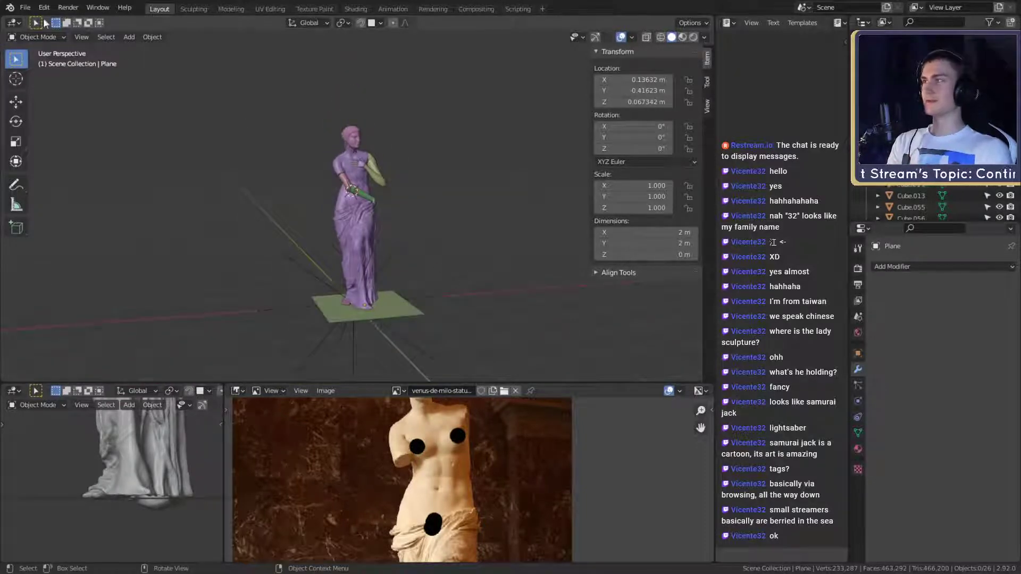
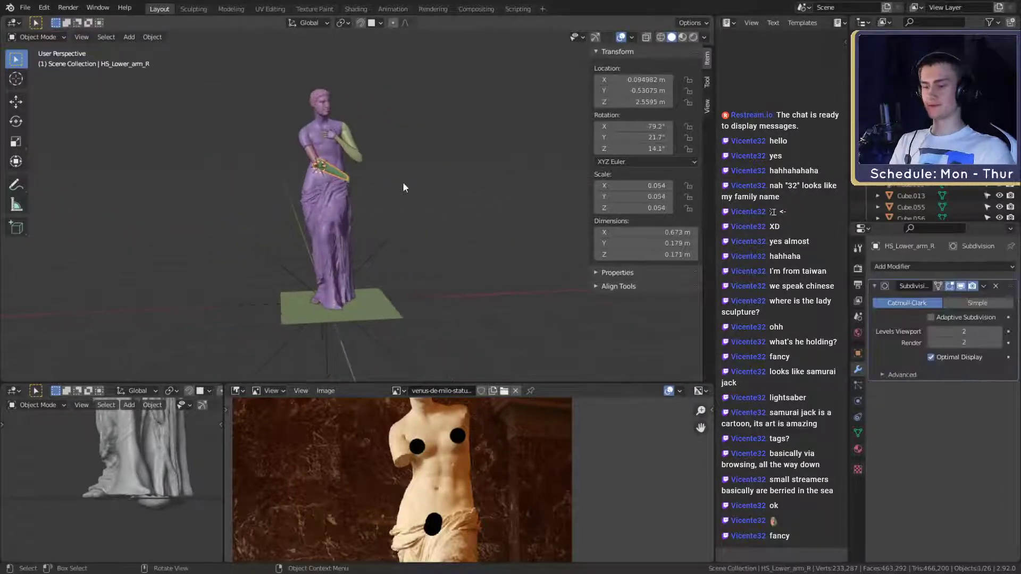
Rotate the elbow sphere between the statue's right upper and lower arm to about 46.8°, 25.8° and 9.24° on X, Y and Z
key("KP_Decimal")
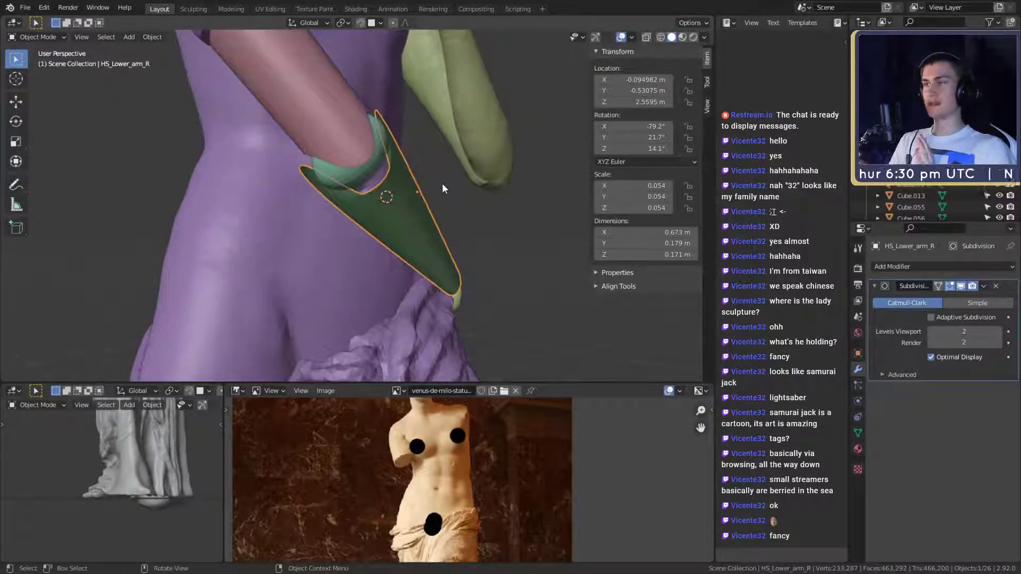
scroll(376, 118, "up", 2)
middle_click_drag(376, 119, 366, 196)
left_click(333, 186)
key("r")
left_click(484, 190)
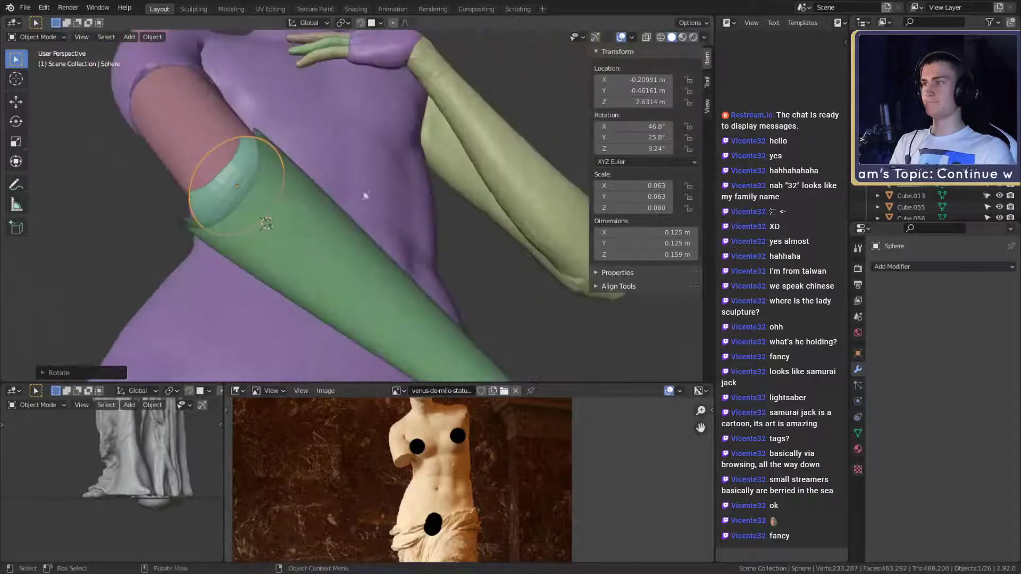
Examine how the statue's right lower arm fits around the elbow sphere and upper arm from several angles
left_click(363, 247)
scroll(369, 251, "down", 6)
middle_click_drag(369, 251, 350, 269)
scroll(391, 217, "up", 3)
middle_click_drag(391, 217, 300, 188)
scroll(383, 208, "up", 3)
middle_click_drag(414, 234, 310, 229)
scroll(368, 212, "down", 4)
middle_click_drag(444, 146, 384, 223)
scroll(404, 207, "up", 5)
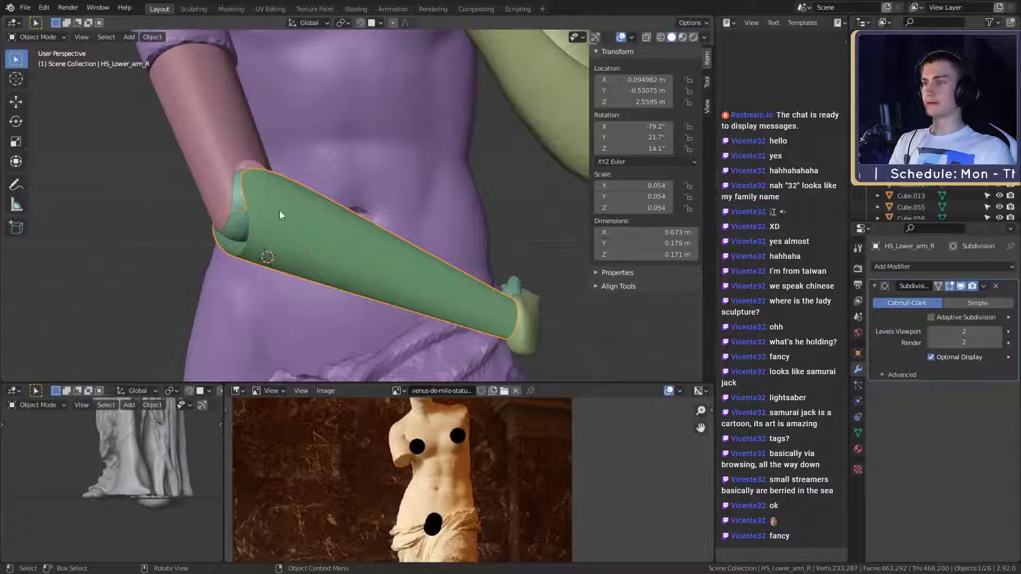
scroll(304, 236, "down", 2)
middle_click_drag(376, 237, 441, 236)
scroll(360, 183, "down", 5)
scroll(442, 250, "down", 3)
Delete the Cloth object to view the statue's legs underneath, and undo the deletion
left_click(400, 264)
scroll(227, 263, "up", 6)
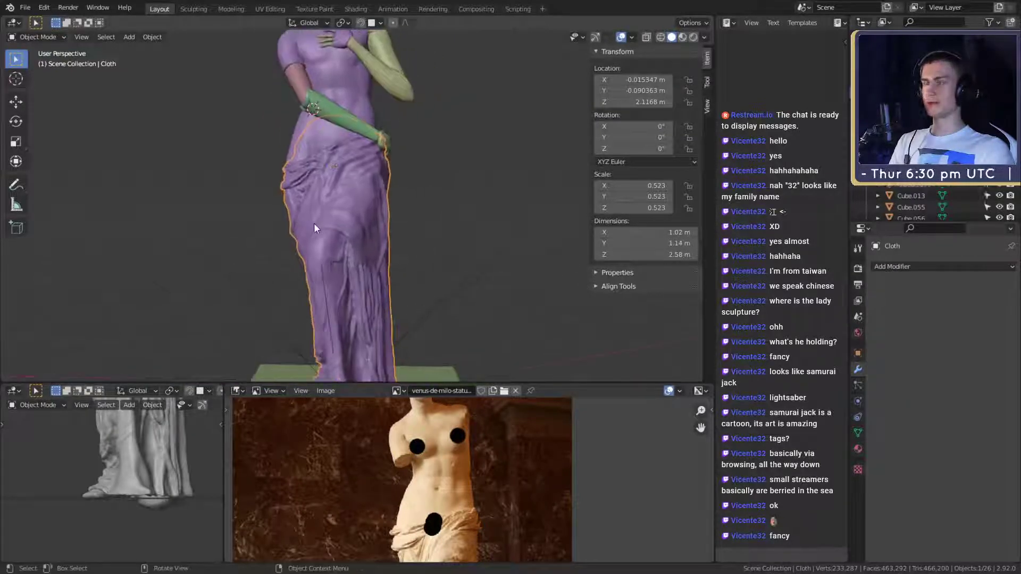
key("Delete")
scroll(392, 239, "down", 3)
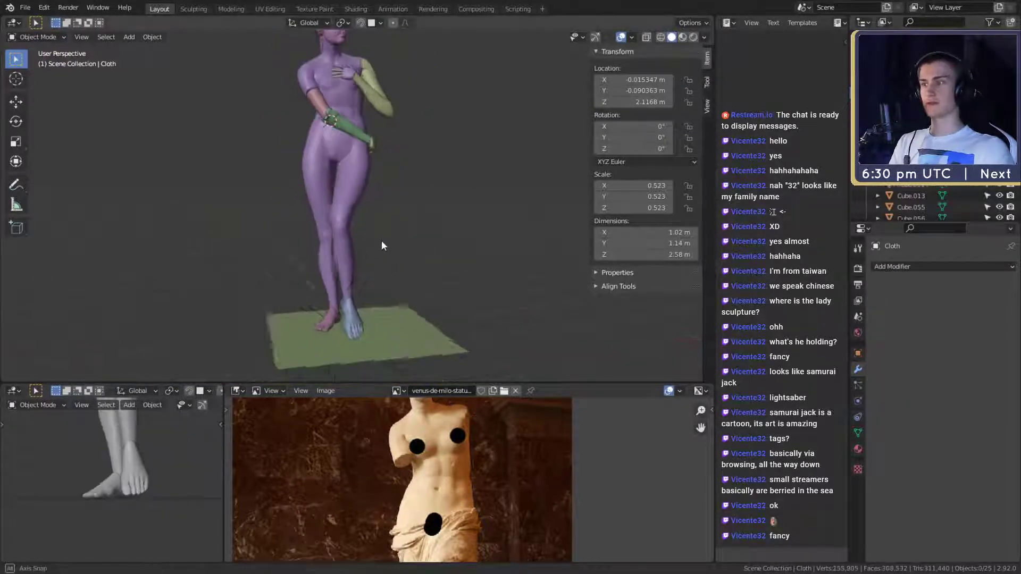
key("ctrl+z")
scroll(392, 240, "up", 6)
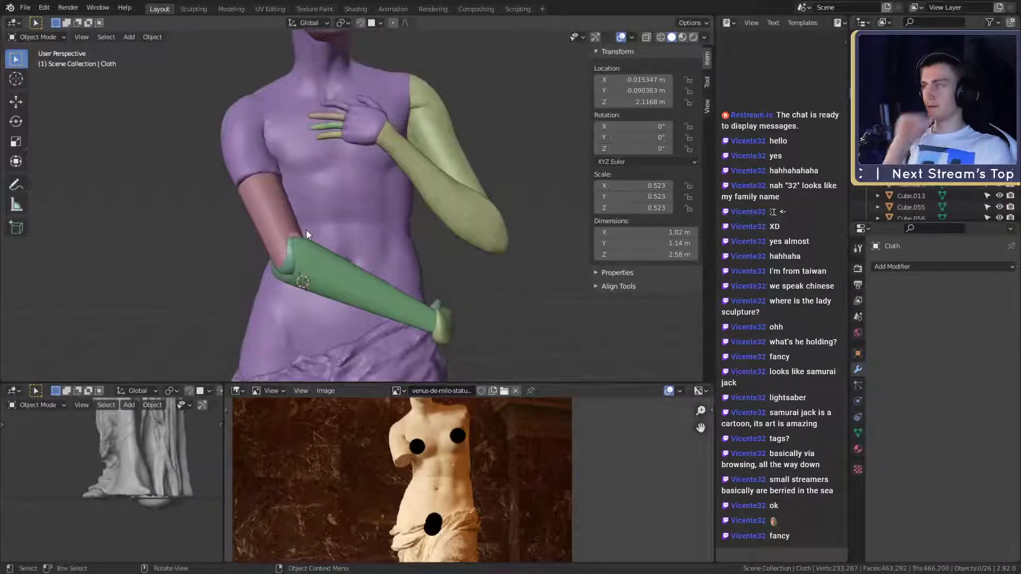
Show the reference image uyhp2dyqdjm51.jpg and examine the chrome figure's torso and arms up close and at a distance
scroll(463, 492, "down", 3)
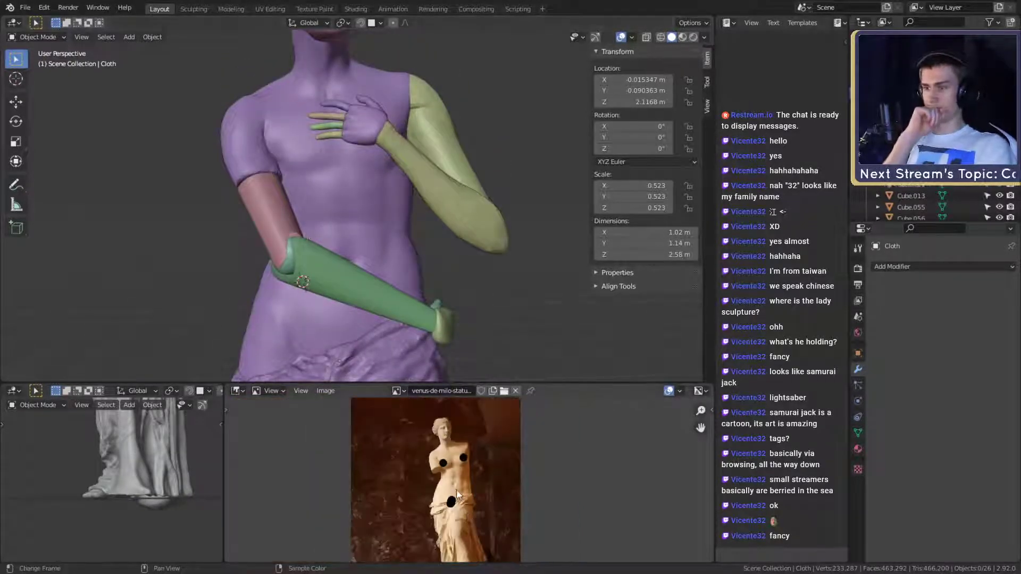
left_click(396, 391)
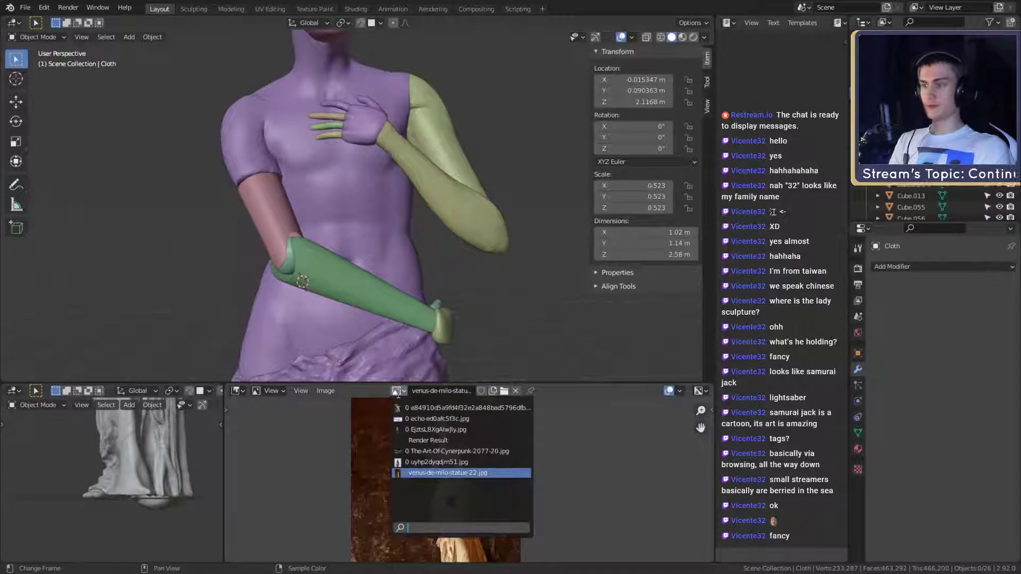
left_click(438, 463)
scroll(451, 474, "down", 2)
scroll(451, 474, "up", 5)
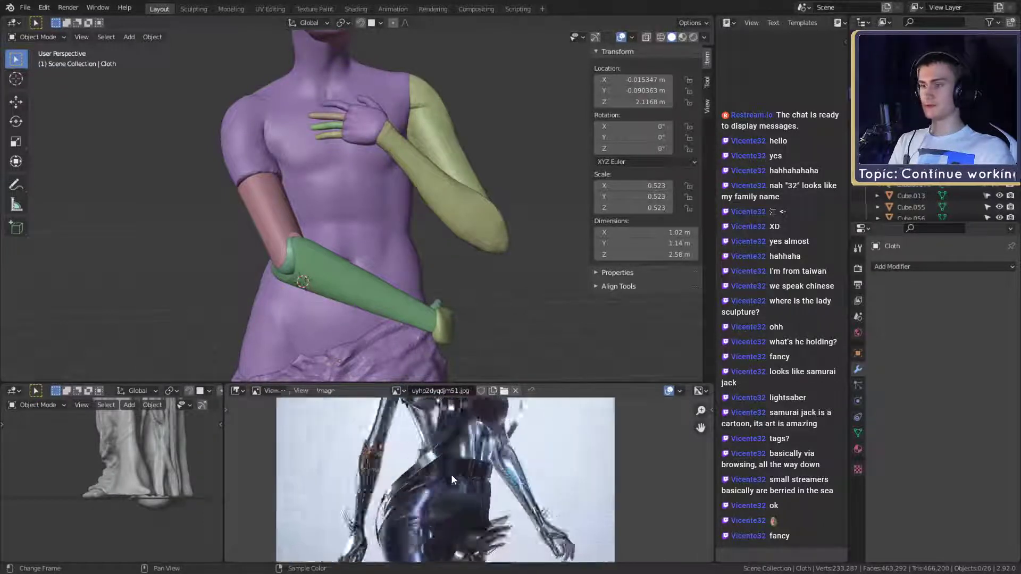
scroll(451, 474, "down", 3)
scroll(417, 448, "up", 5)
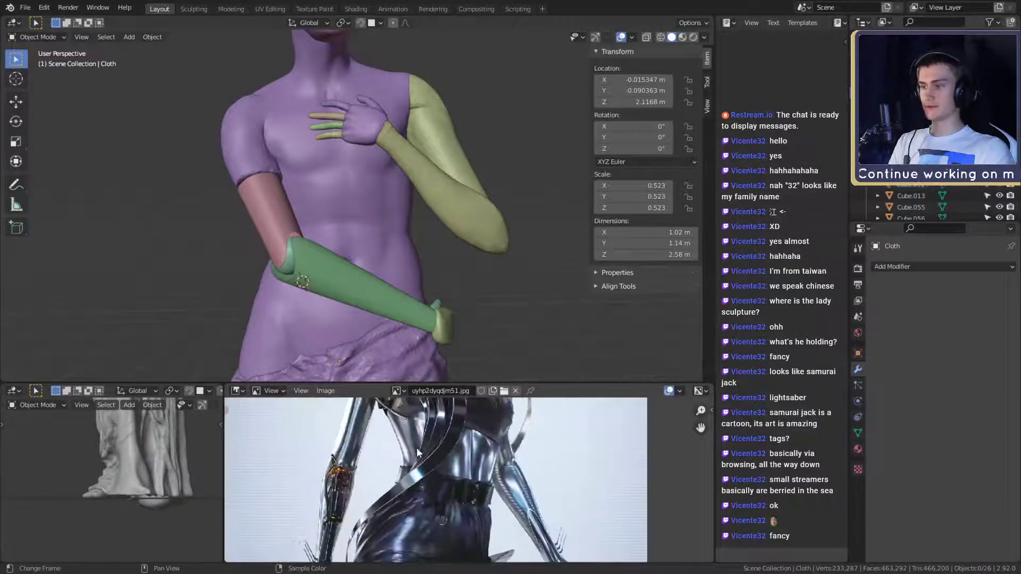
scroll(394, 461, "down", 3)
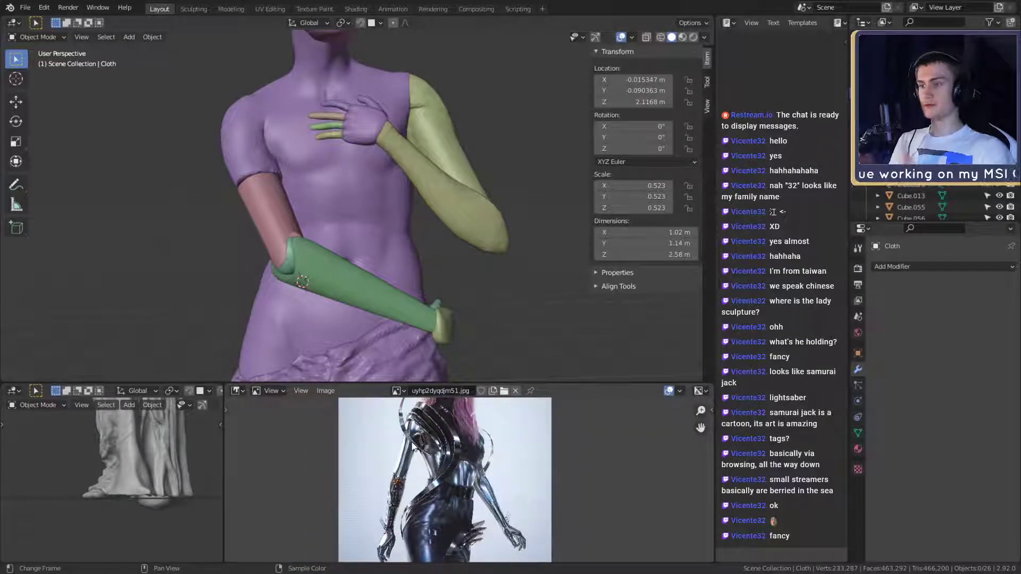
Show the Cyberpunk 2077 robotic arms reference image and examine the elbow joints and forearm plating
left_click(398, 391)
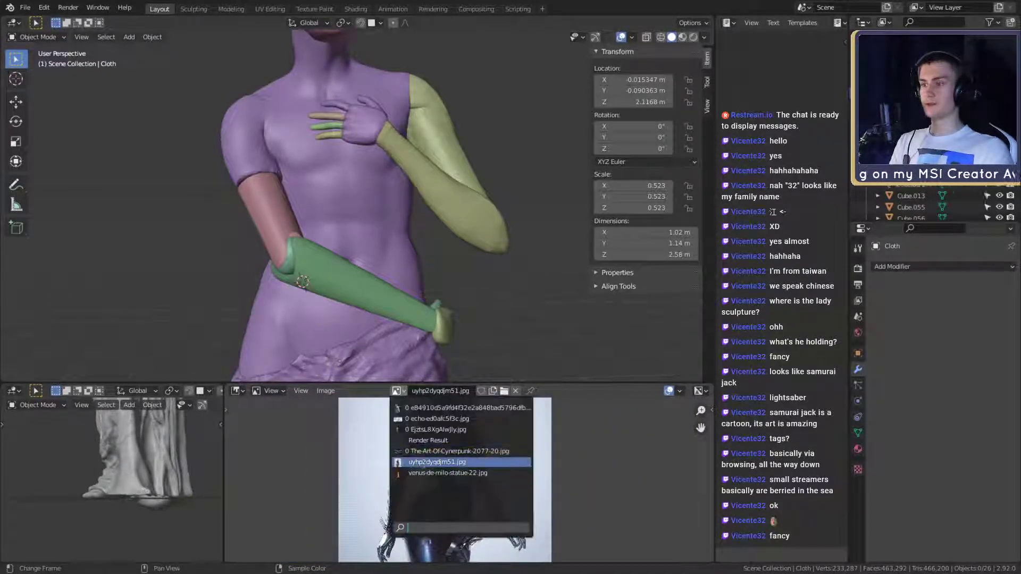
left_click(420, 451)
scroll(458, 493, "up", 2)
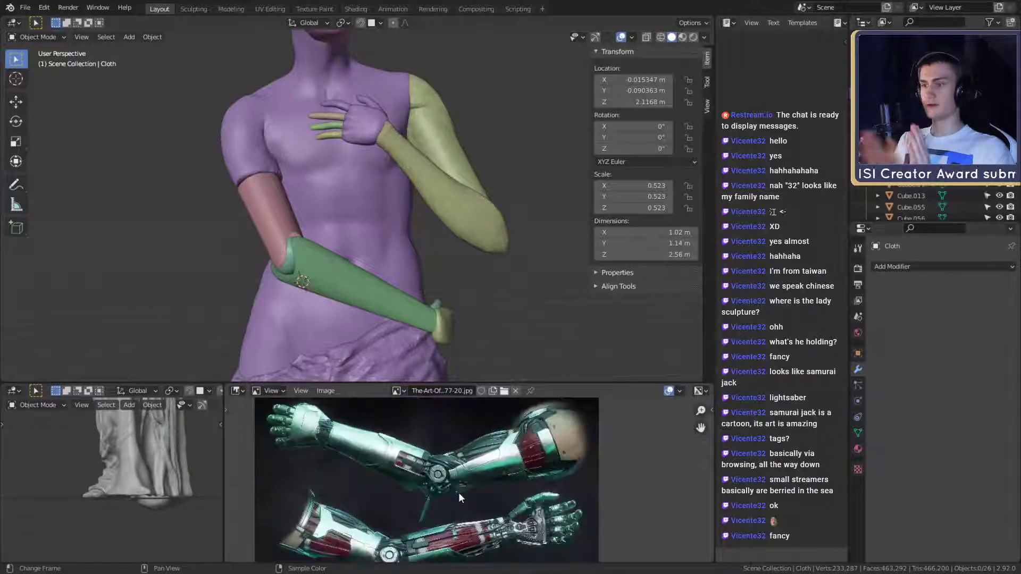
scroll(467, 479, "up", 5)
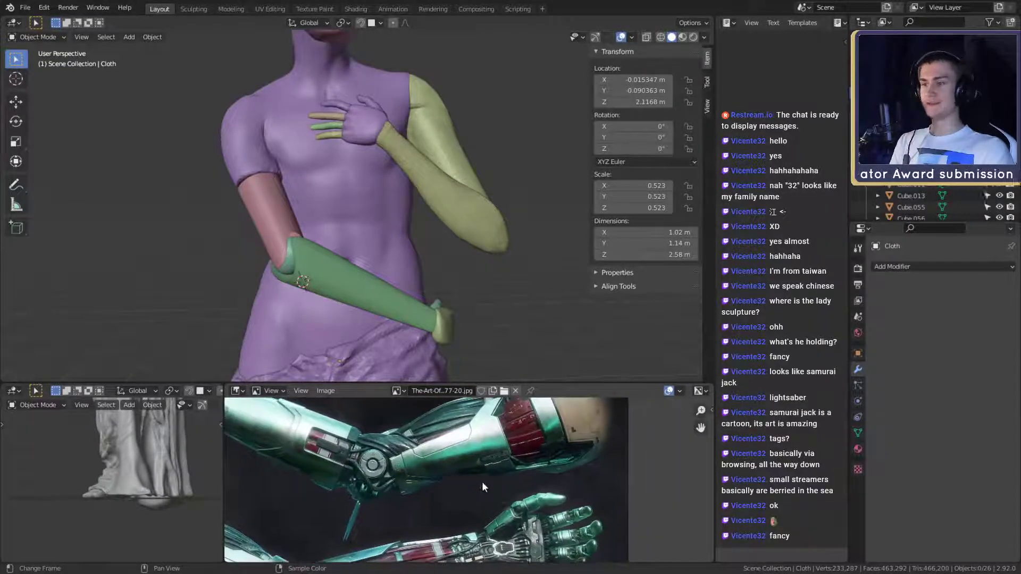
scroll(487, 484, "down", 3)
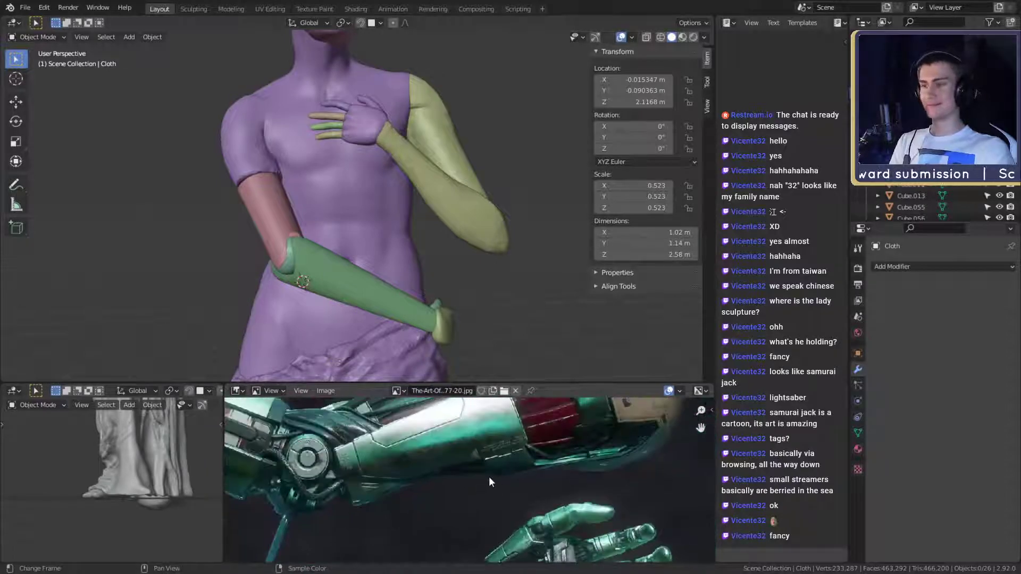
scroll(440, 479, "down", 2)
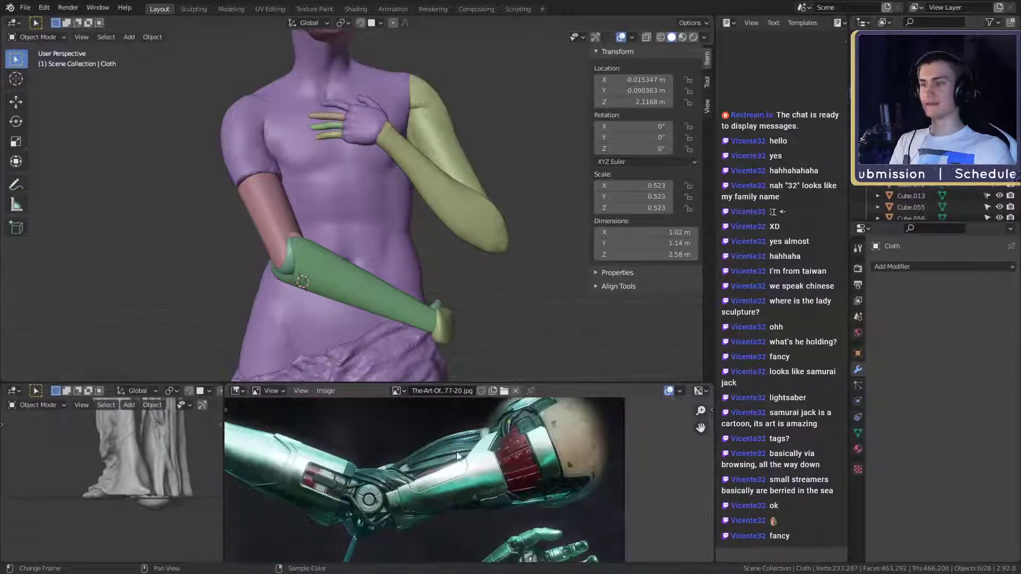
scroll(350, 492, "down", 3)
scroll(433, 482, "up", 2)
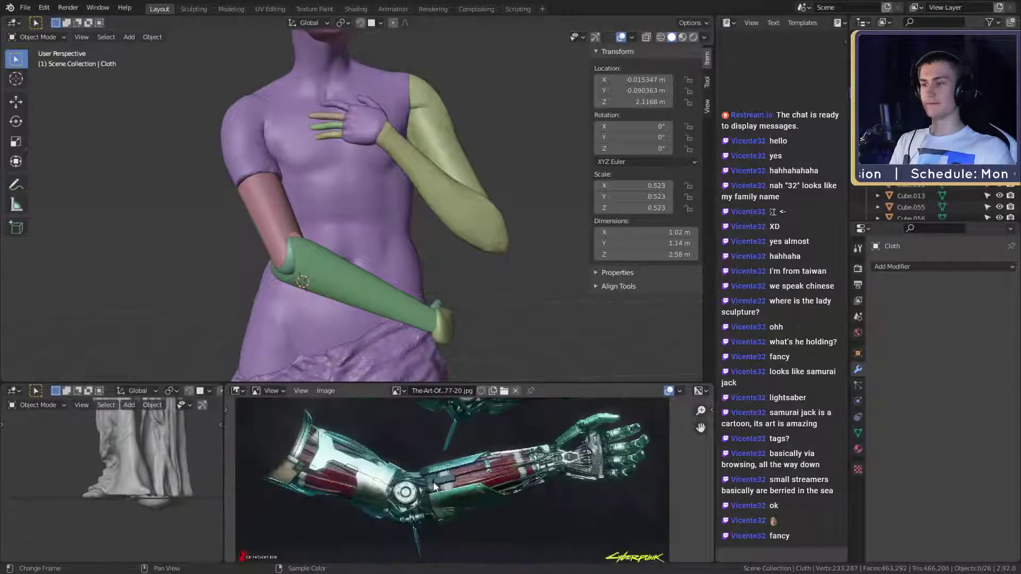
Switch the reference back to uyhp2dyqdjm51.jpg and examine the chrome figure's forearms and hands
left_click(404, 391)
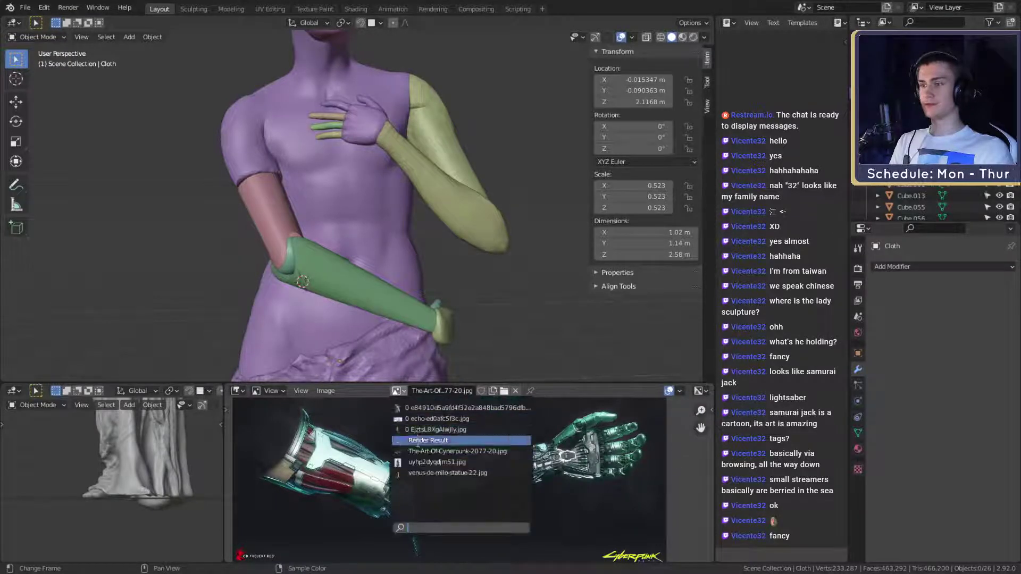
left_click(455, 454)
scroll(456, 462, "up", 2)
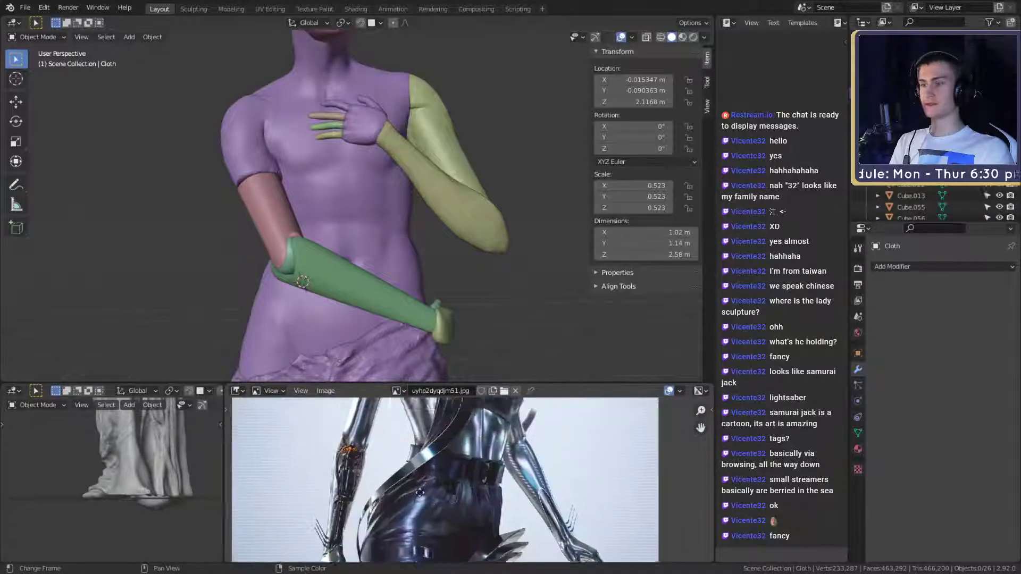
scroll(457, 463, "up", 1)
middle_click_drag(536, 525, 511, 480)
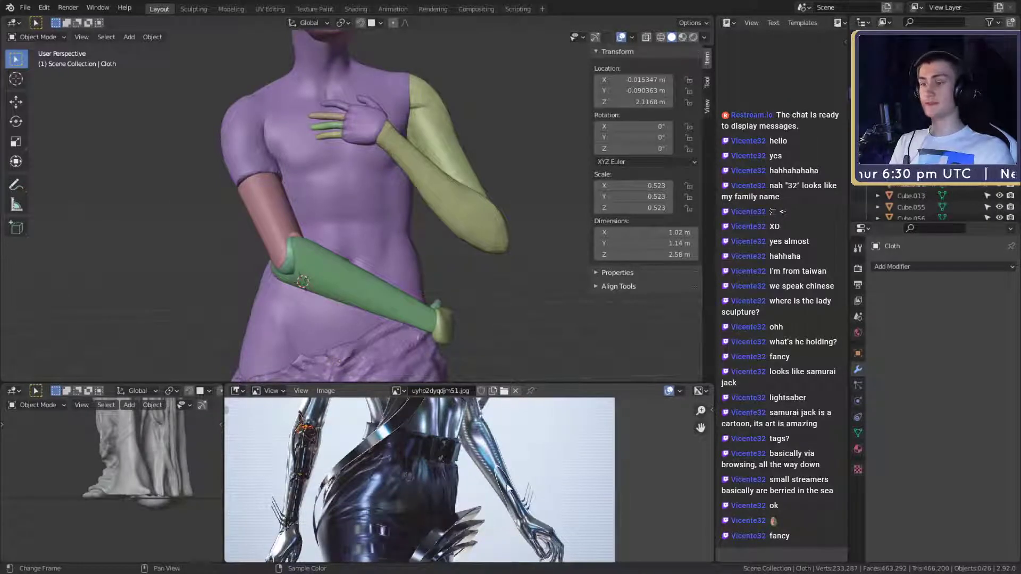
scroll(510, 478, "up", 2)
middle_click_drag(431, 481, 481, 456)
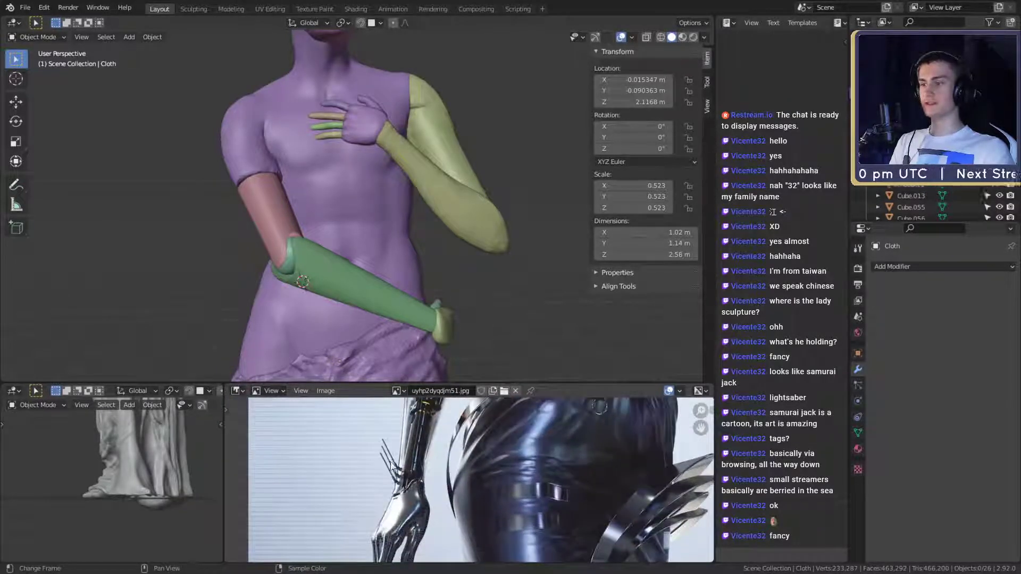
middle_click_drag(670, 446, 480, 494)
scroll(494, 486, "down", 3)
scroll(475, 482, "up", 3)
scroll(470, 488, "down", 4)
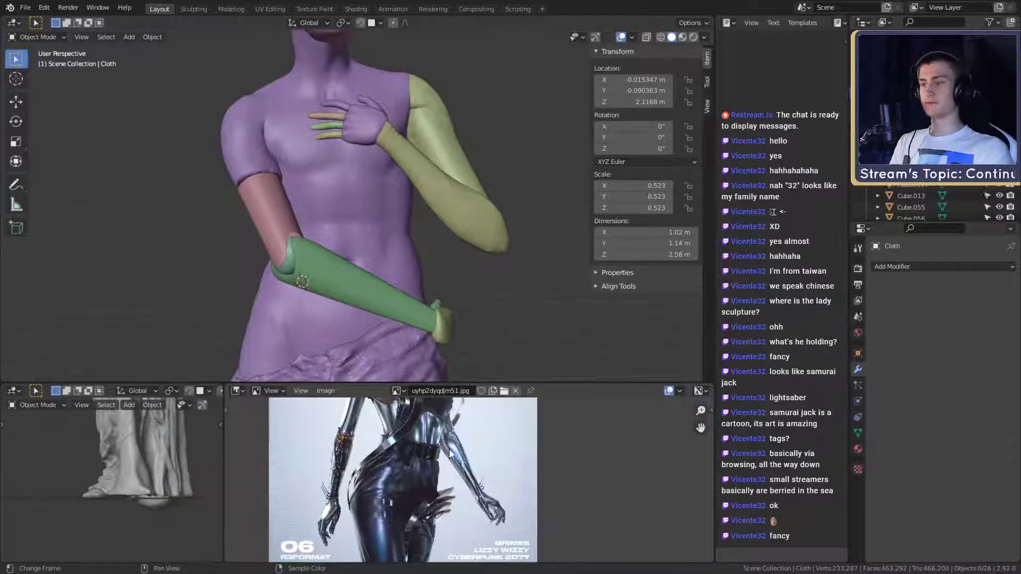
scroll(464, 458, "down", 3)
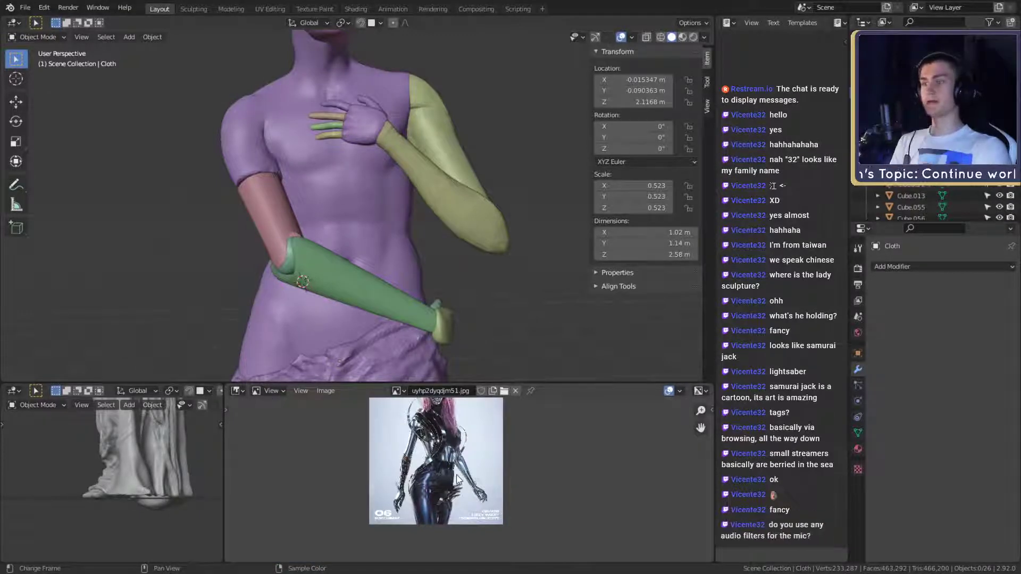
Compare the smooth chrome forearm in the reference image with the statue's arms, ending with the whole reference figure in view
scroll(463, 479, "up", 3)
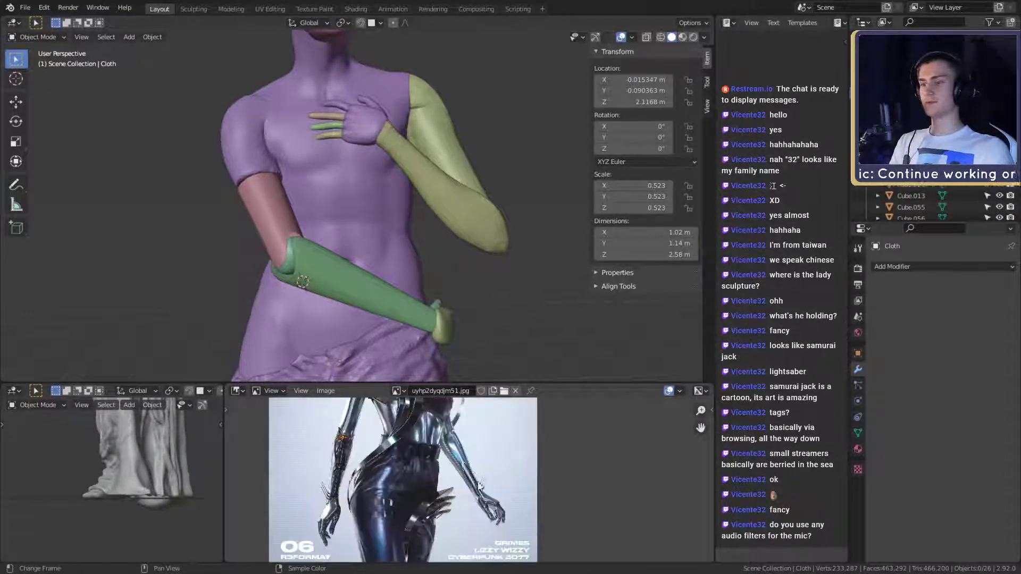
scroll(483, 494, "up", 5)
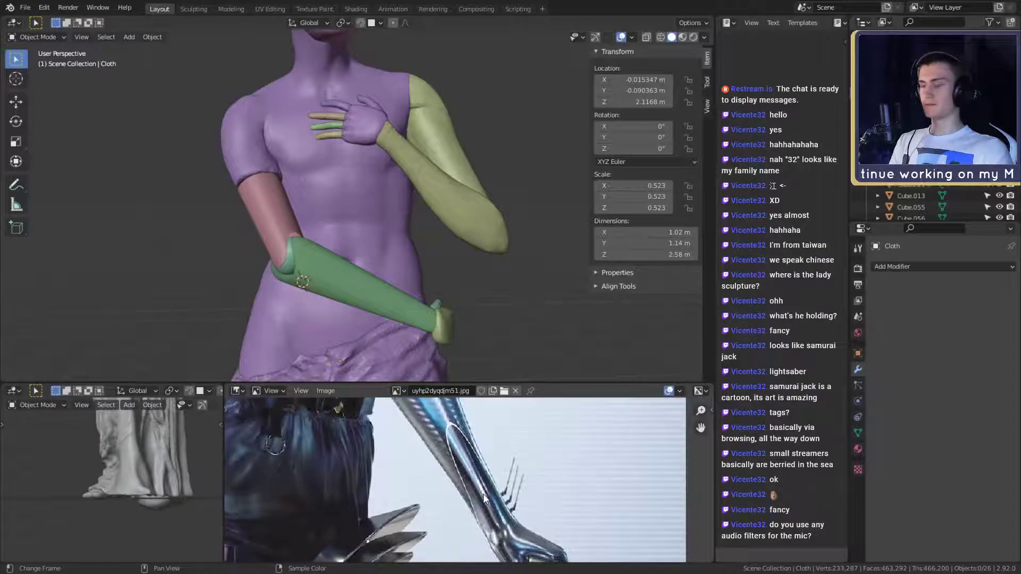
scroll(483, 494, "down", 6)
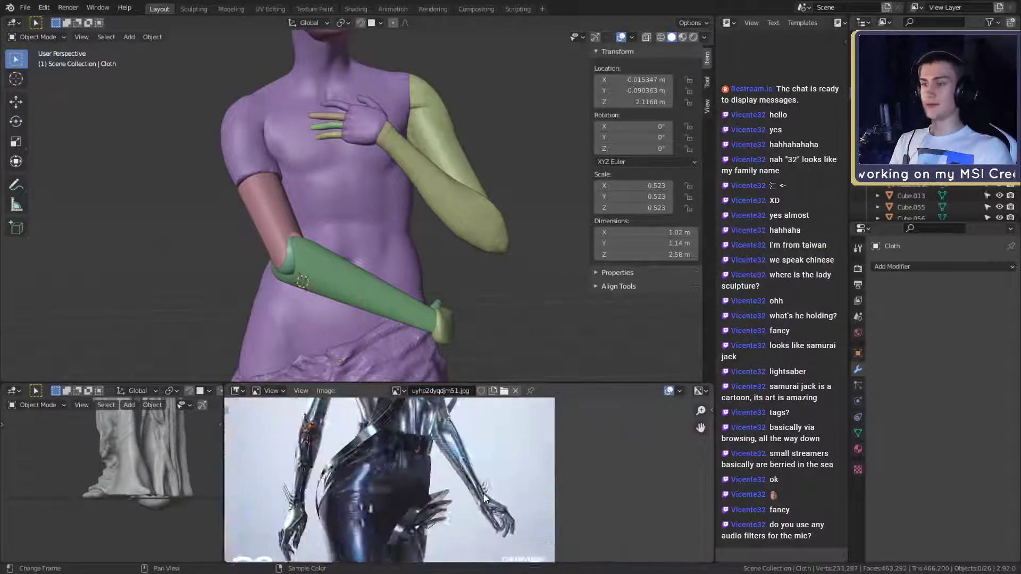
scroll(494, 491, "up", 6)
scroll(479, 478, "down", 4)
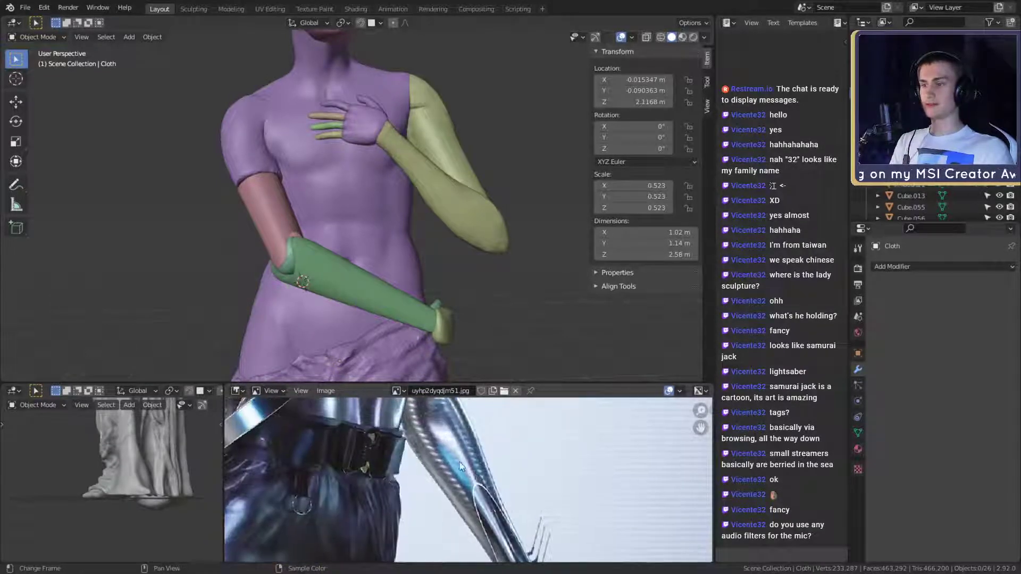
middle_click_drag(487, 232, 398, 212)
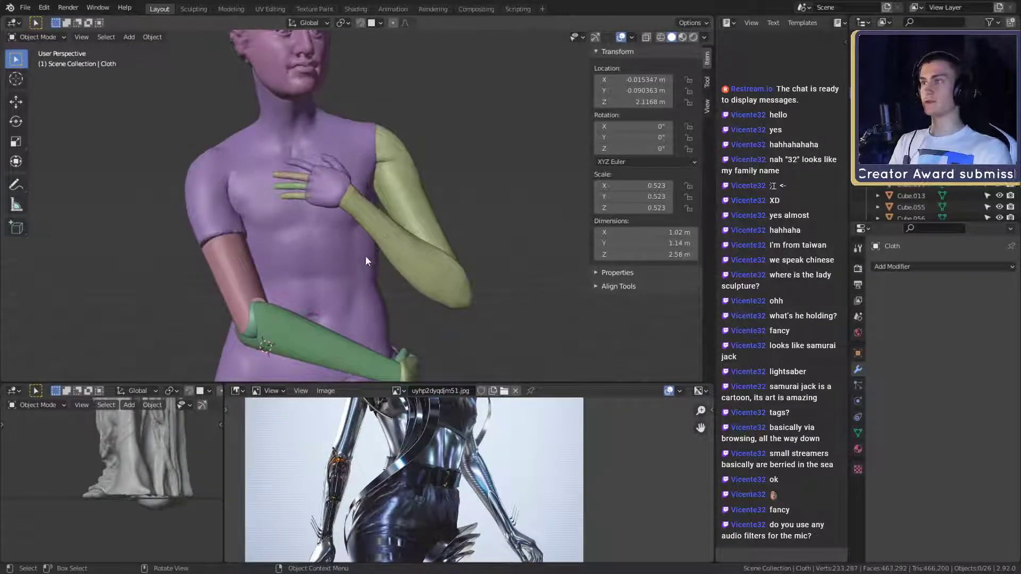
middle_click_drag(369, 253, 385, 129)
middle_click_drag(338, 229, 387, 209)
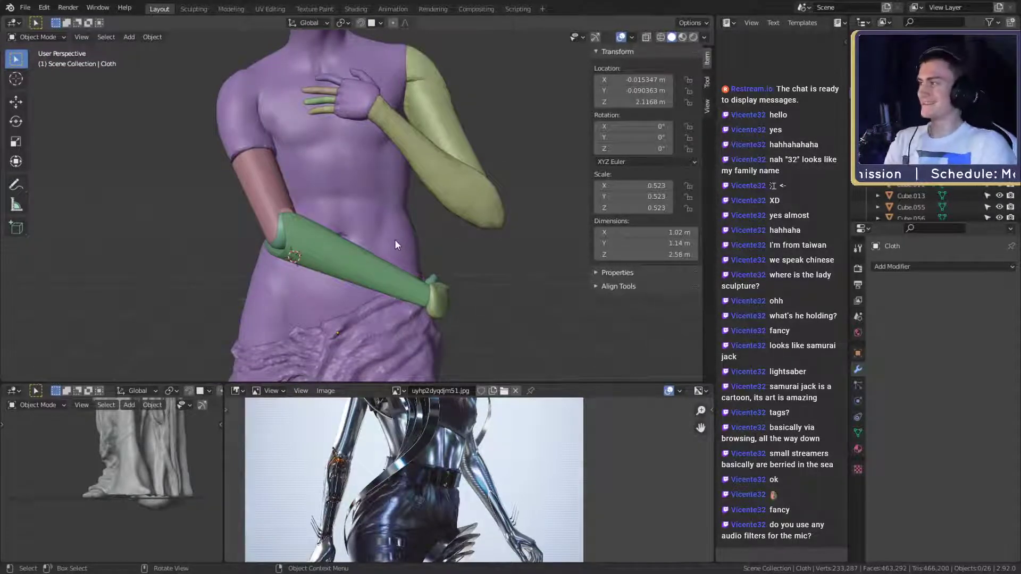
scroll(476, 493, "down", 5)
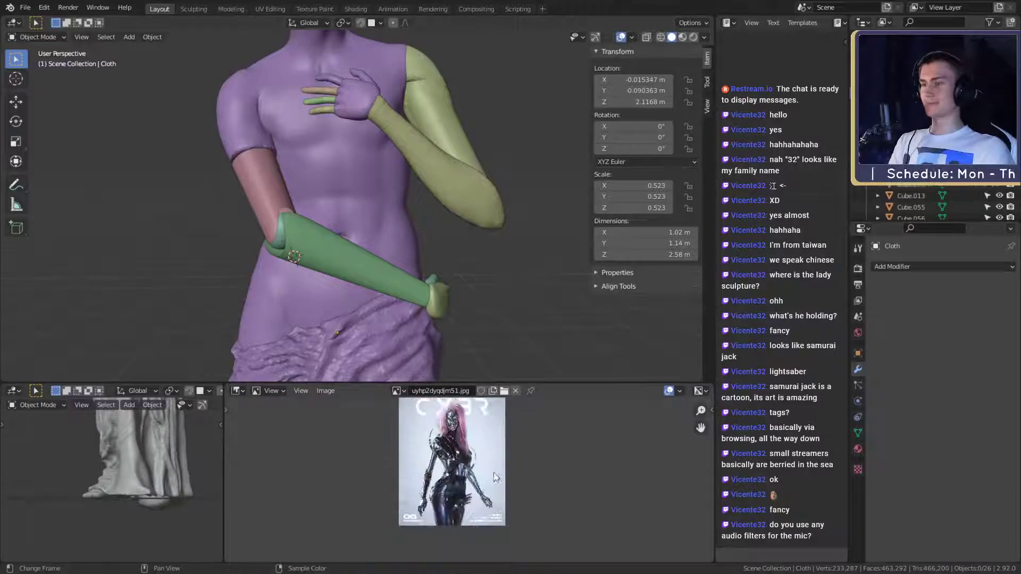
middle_click_drag(474, 490, 476, 499)
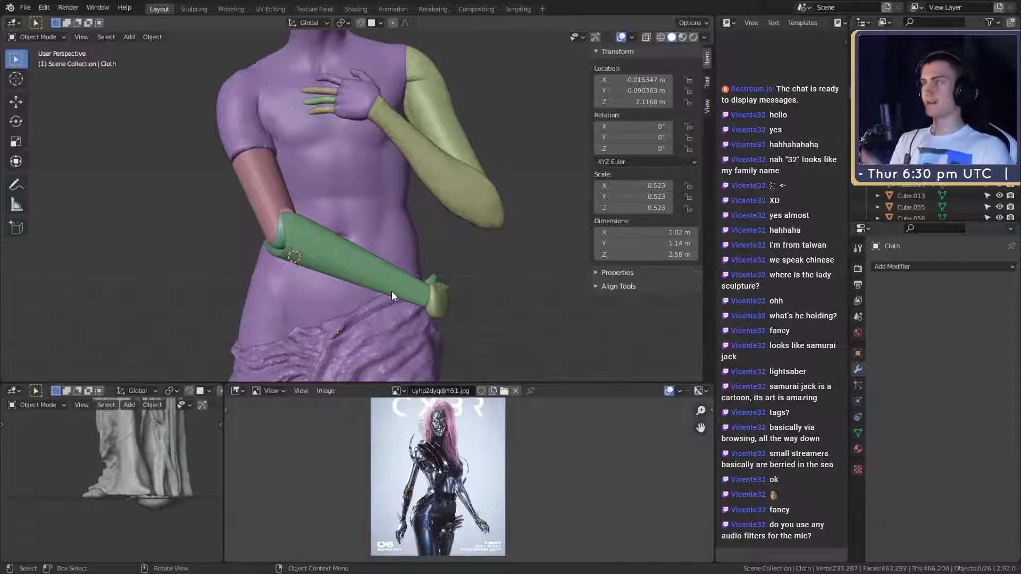
Rotate HS_Lower_arm_R around a 3D Cursor pivot placed at its wrist end to about -79.2°, 22.1° and 14.6° on X, Y and Z
middle_click_drag(375, 295, 436, 216)
left_click(433, 279)
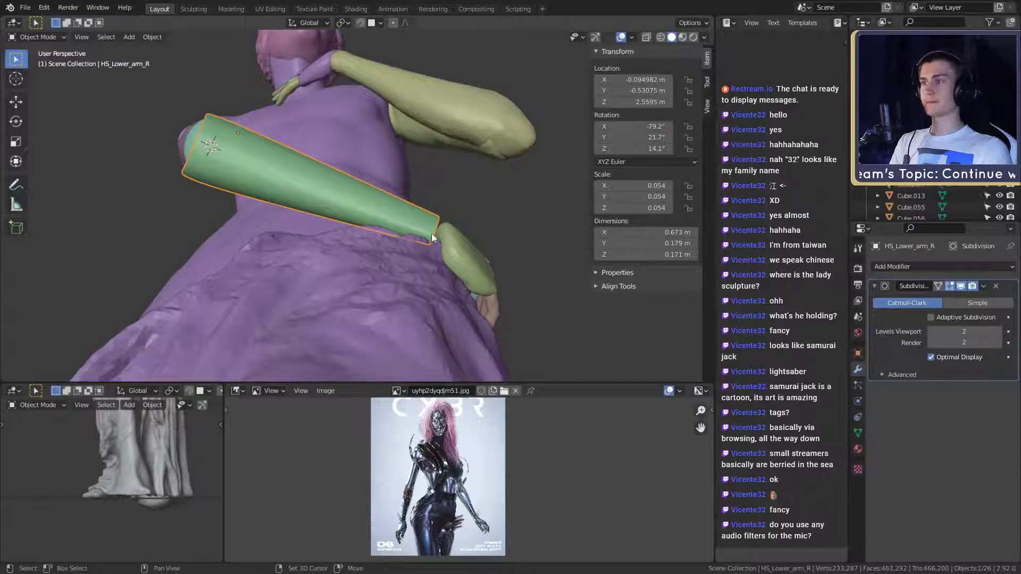
left_click(347, 21)
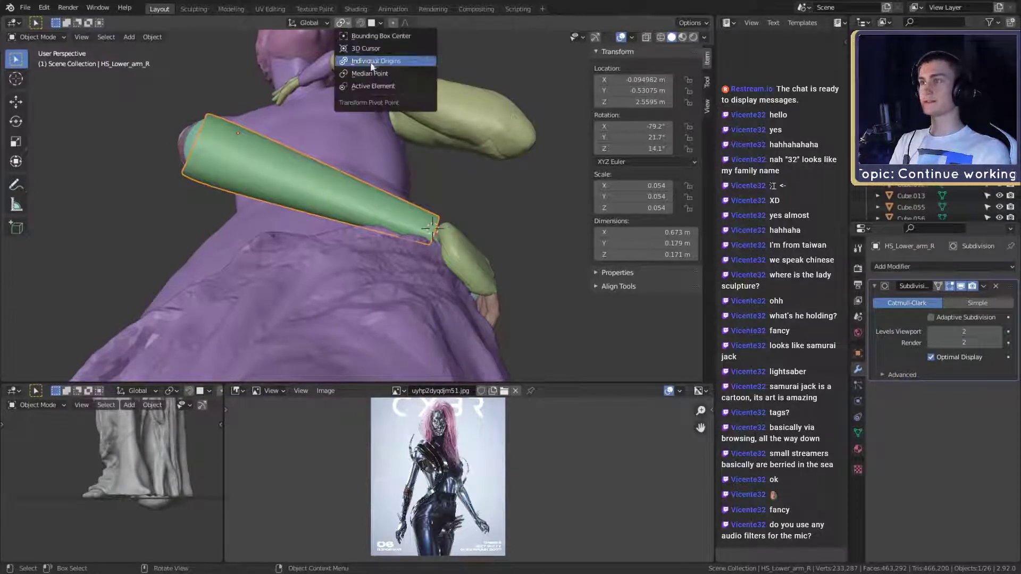
left_click(369, 51)
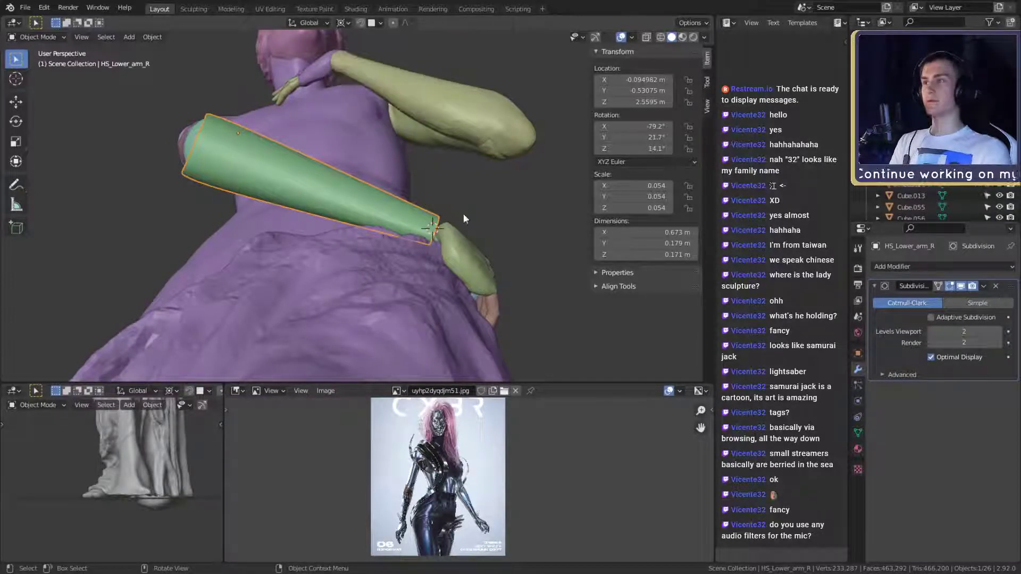
key("r")
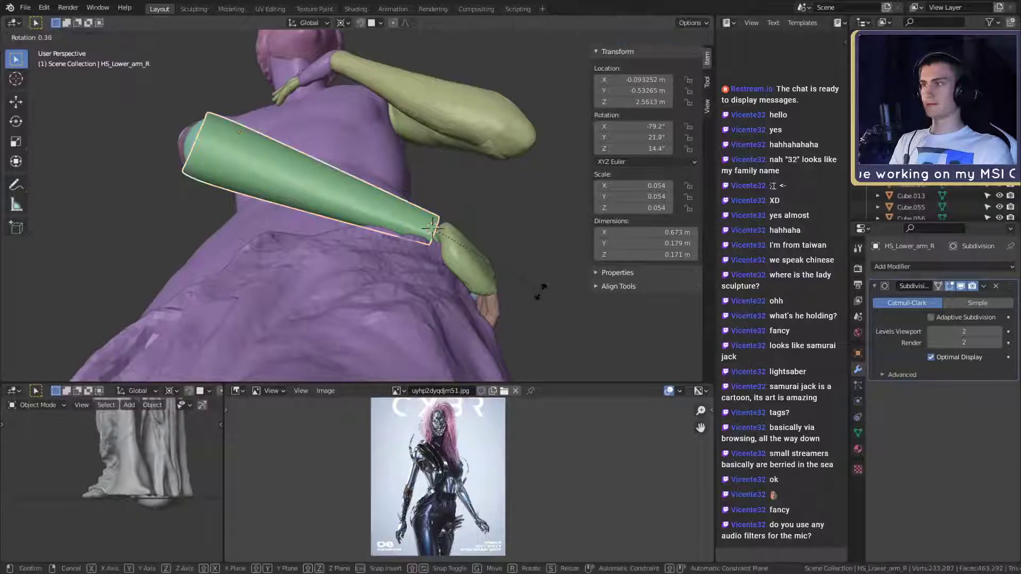
left_click(540, 292)
middle_click_drag(540, 292, 463, 265)
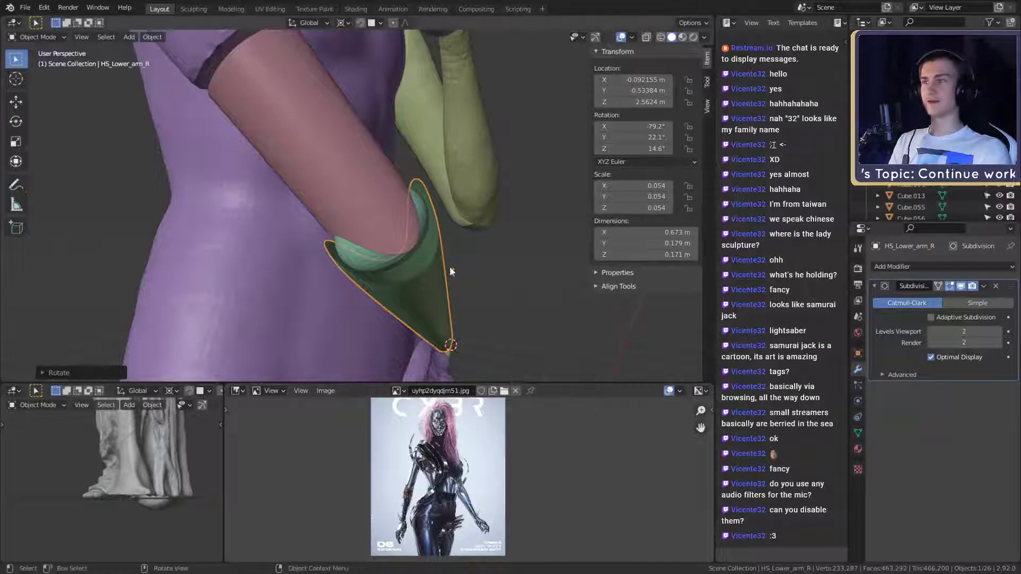
middle_click_drag(496, 277, 391, 291)
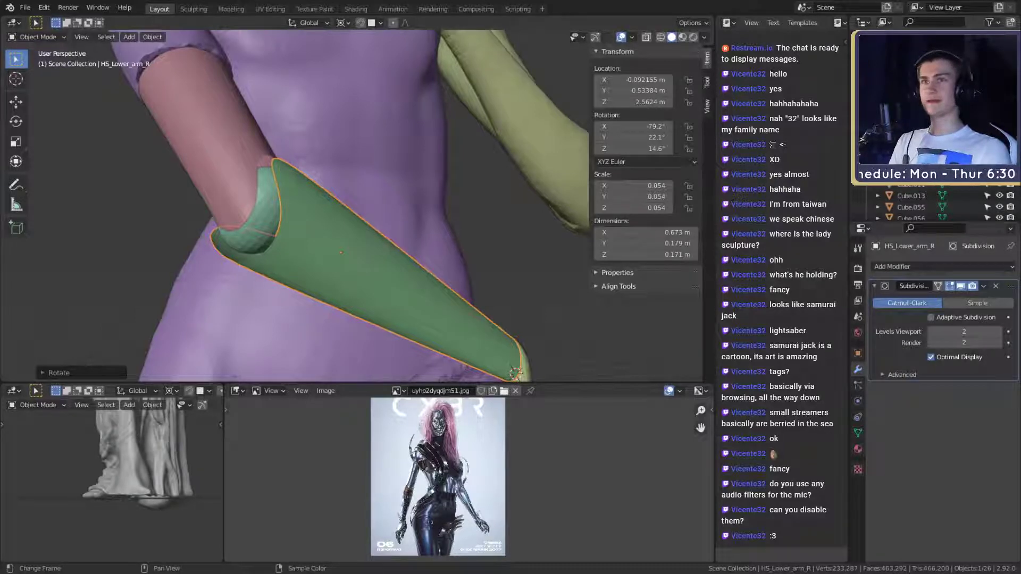
Examine from several angles how the rotated right lower arm meets the elbow sphere and the upper arm
scroll(373, 258, "down", 4)
scroll(382, 268, "up", 2)
mouse_move(382, 271)
middle_mouse_down()
mouse_move(454, 255)
mouse_move(486, 298)
mouse_move(410, 253)
mouse_move(406, 267)
mouse_move(449, 269)
mouse_move(321, 241)
mouse_move(384, 291)
mouse_move(403, 276)
mouse_move(368, 262)
mouse_move(388, 292)
mouse_move(410, 286)
mouse_move(432, 260)
mouse_move(428, 247)
mouse_move(373, 270)
middle_mouse_up()
middle_click_drag(438, 277, 408, 252)
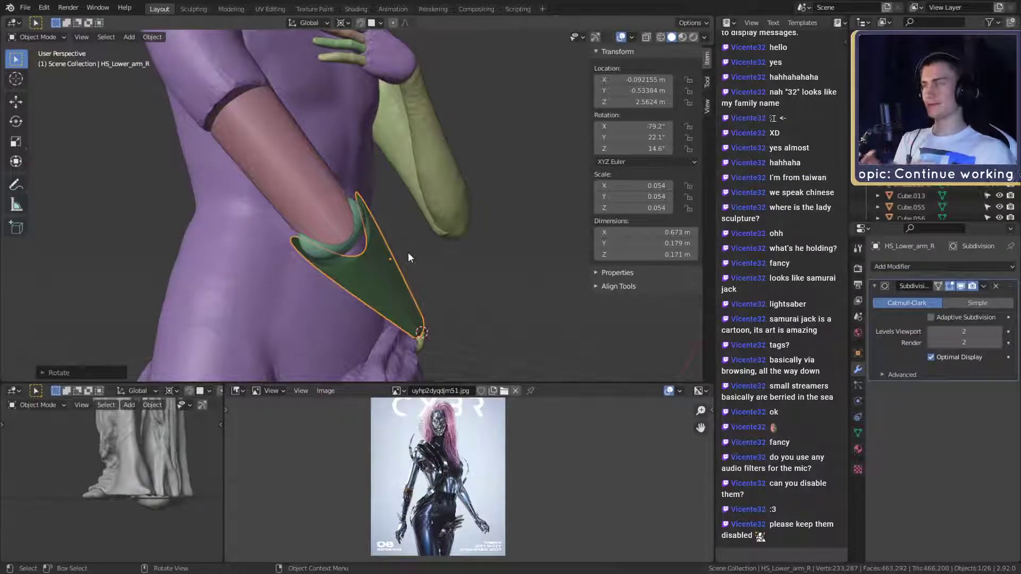
middle_click_drag(407, 258, 461, 260)
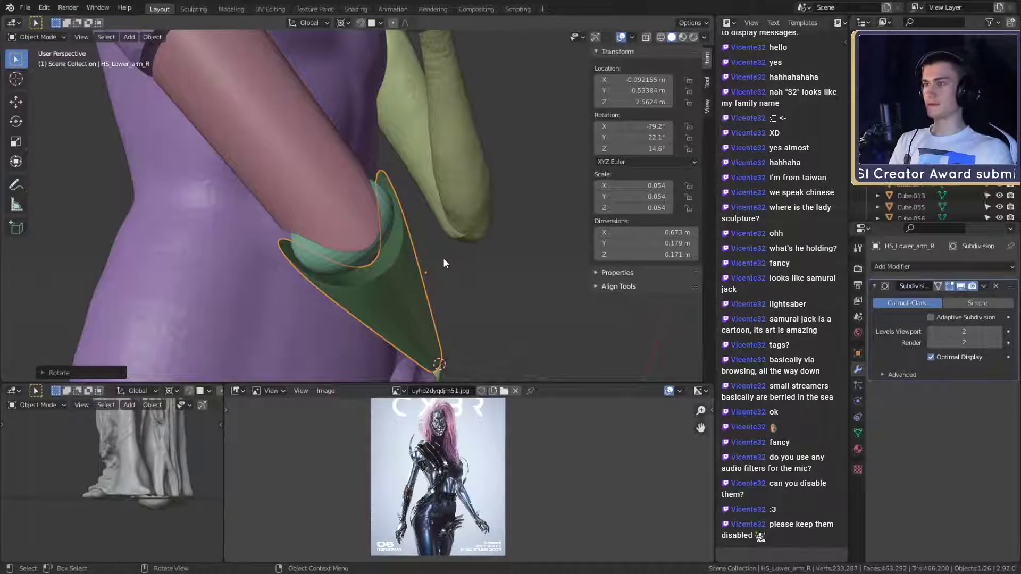
middle_click_drag(444, 259, 467, 262)
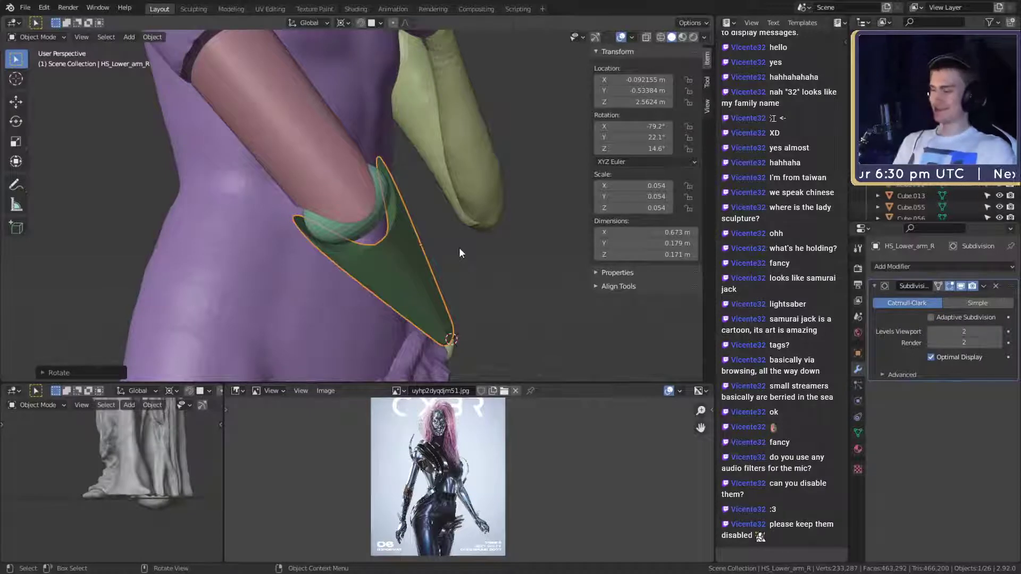
middle_click_drag(422, 185, 376, 169)
Select the edge loop at the sleeve end of HS_Upper_arm_L in Edit Mode and set the transform pivot to Median Point
left_click(340, 223)
key("Tab")
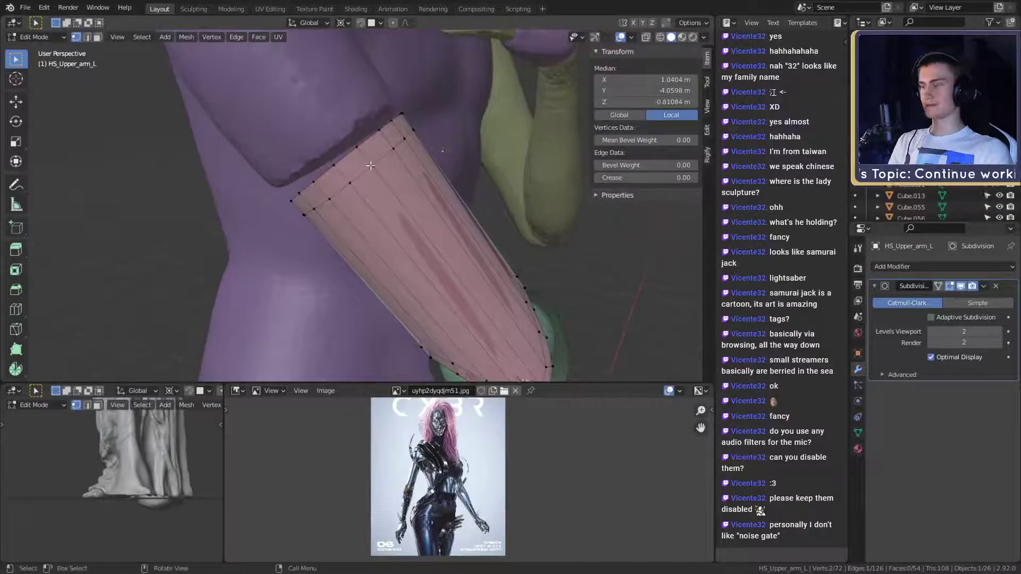
key("2")
left_click(376, 169, "alt")
middle_click_drag(462, 190, 472, 192)
key("r")
left_click(514, 192)
left_click(347, 22)
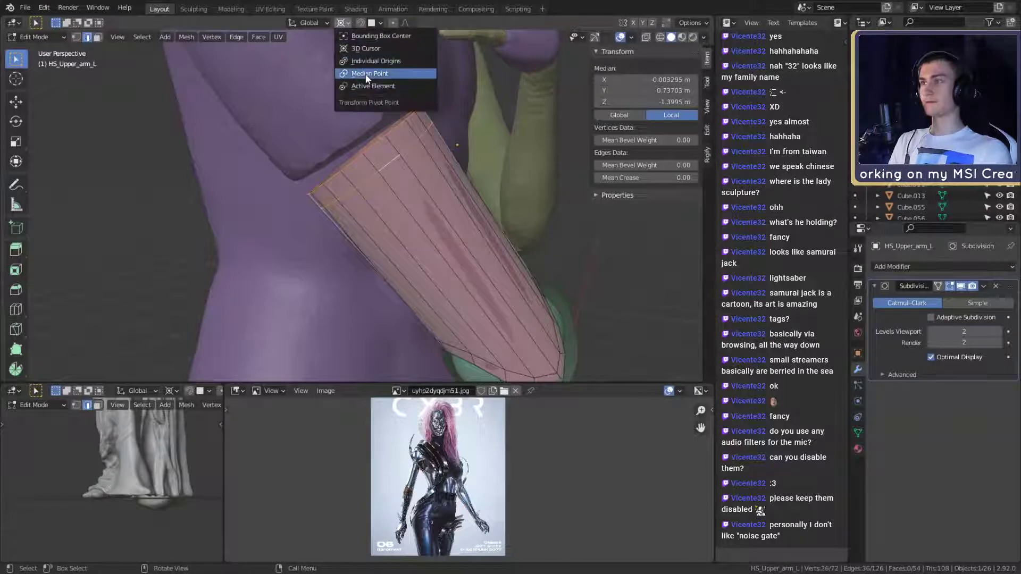
left_click(366, 72)
Rotate and move the selected loop so the upper arm's end lines up with the sleeve opening, and return to Object Mode
key("r")
left_click(527, 200)
key("g")
left_click(526, 199)
key("r")
left_click(525, 197)
key("g")
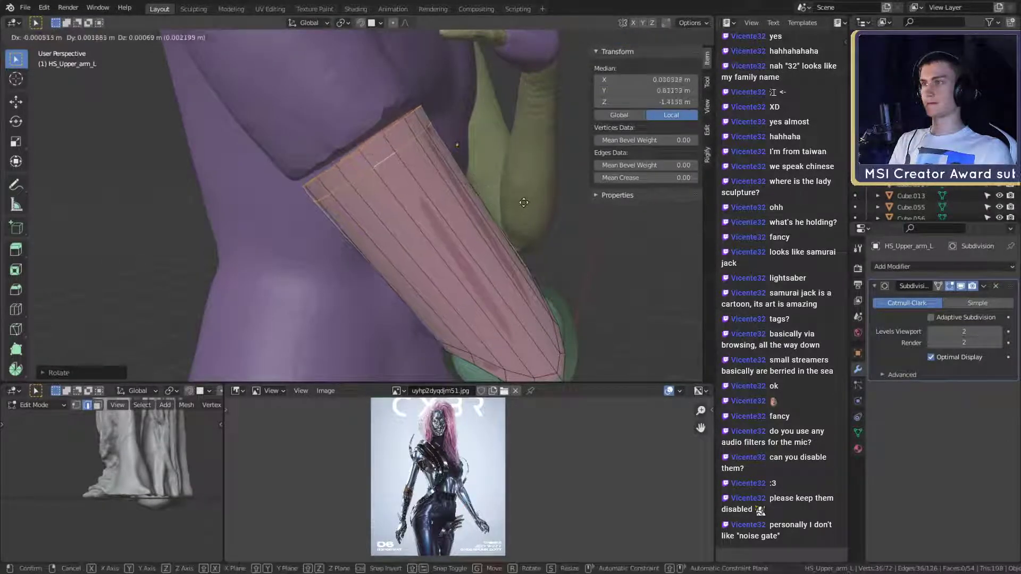
left_click(522, 201)
middle_click_drag(522, 201, 517, 210)
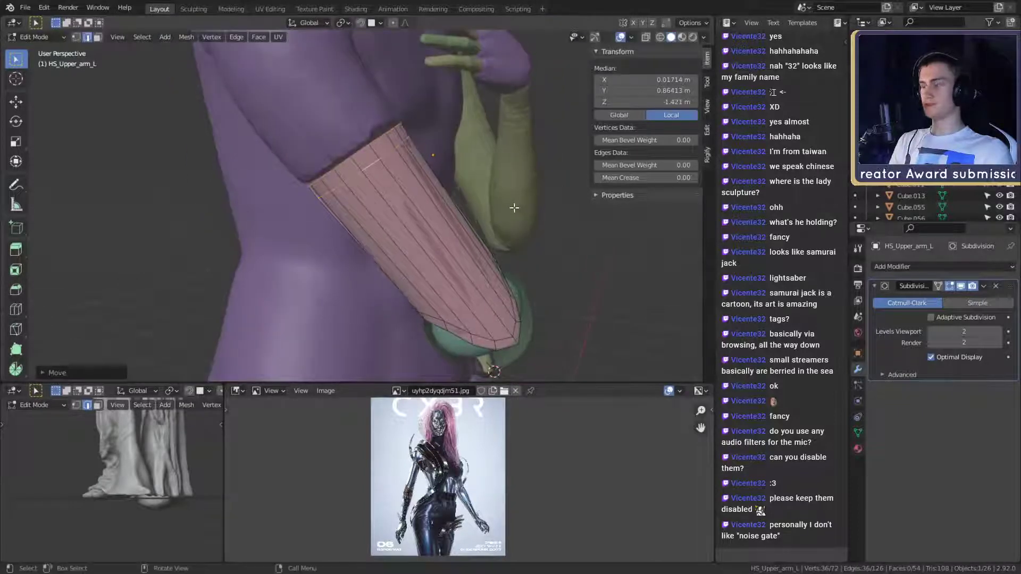
key("g")
left_click(515, 209)
middle_click_drag(515, 209, 376, 218)
key("Tab")
Select HS_Lower_arm_R and check its mesh structure in Edit Mode, returning to Object Mode
scroll(400, 194, "up", 2)
left_click(380, 212)
key("Tab")
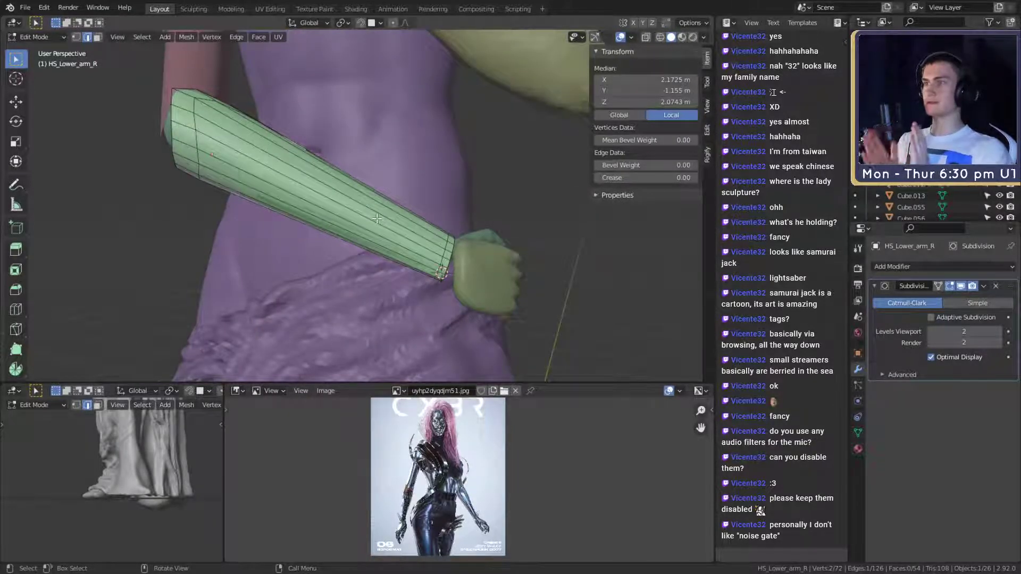
middle_click_drag(340, 181, 392, 223)
scroll(367, 172, "up", 2)
key("Tab")
scroll(396, 248, "down", 3)
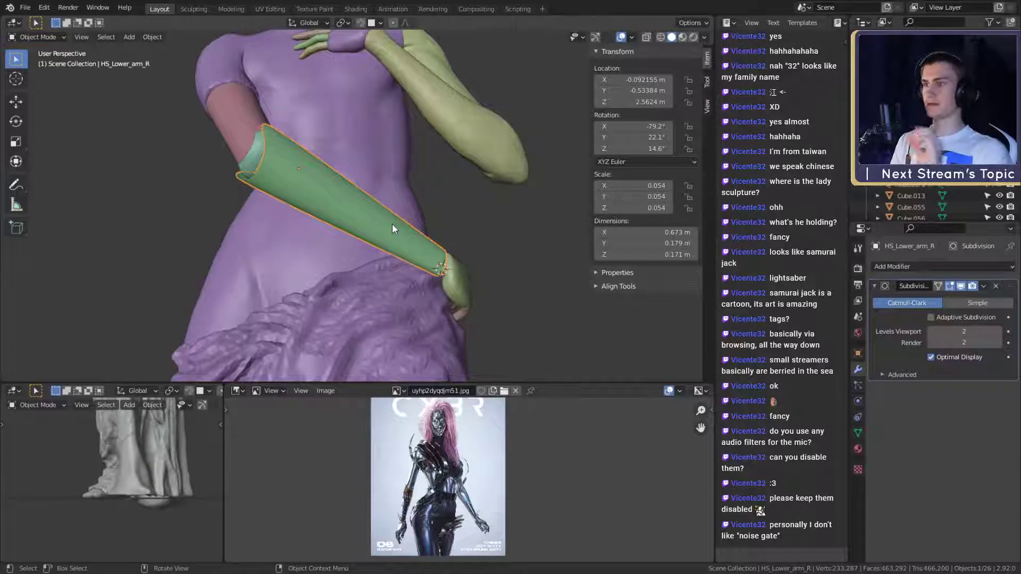
Examine the lower arm's proportions and fit between elbow and hand, both close up and against the whole torso
middle_click_drag(393, 225, 410, 189)
scroll(330, 218, "up", 4)
scroll(382, 250, "down", 3)
scroll(382, 250, "down", 3)
scroll(313, 234, "up", 3)
scroll(433, 234, "down", 3)
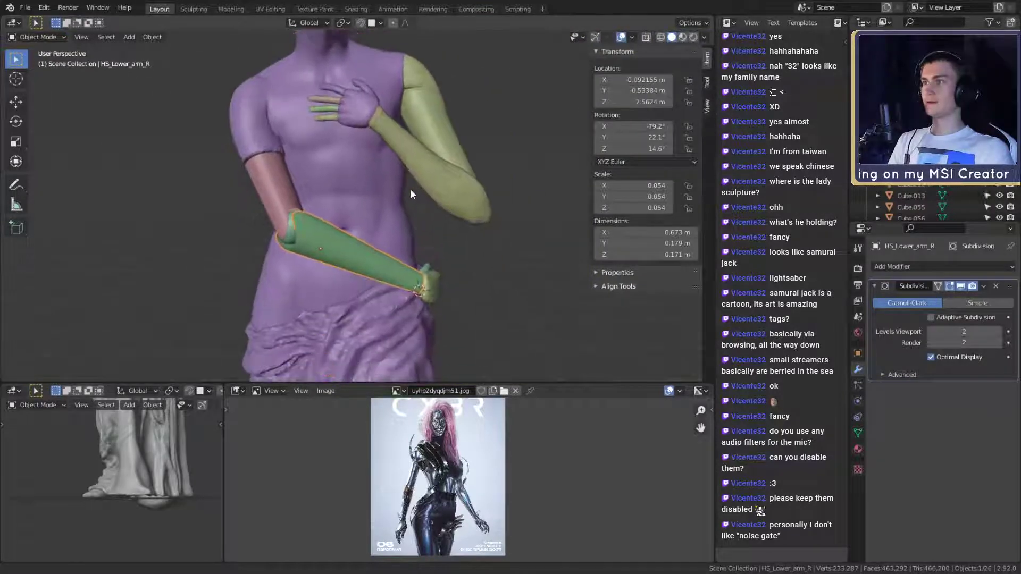
scroll(392, 234, "up", 4)
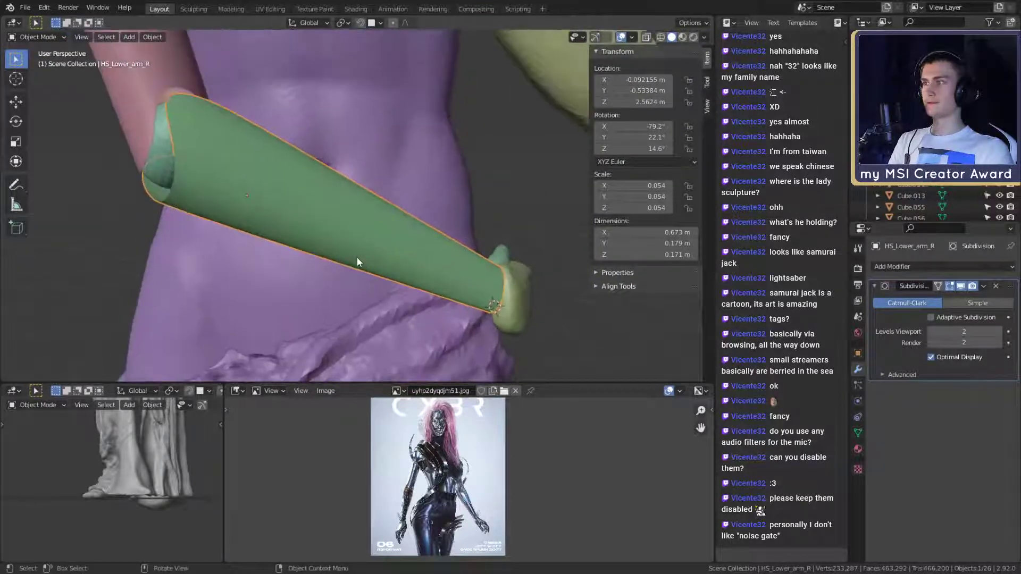
scroll(357, 258, "down", 1)
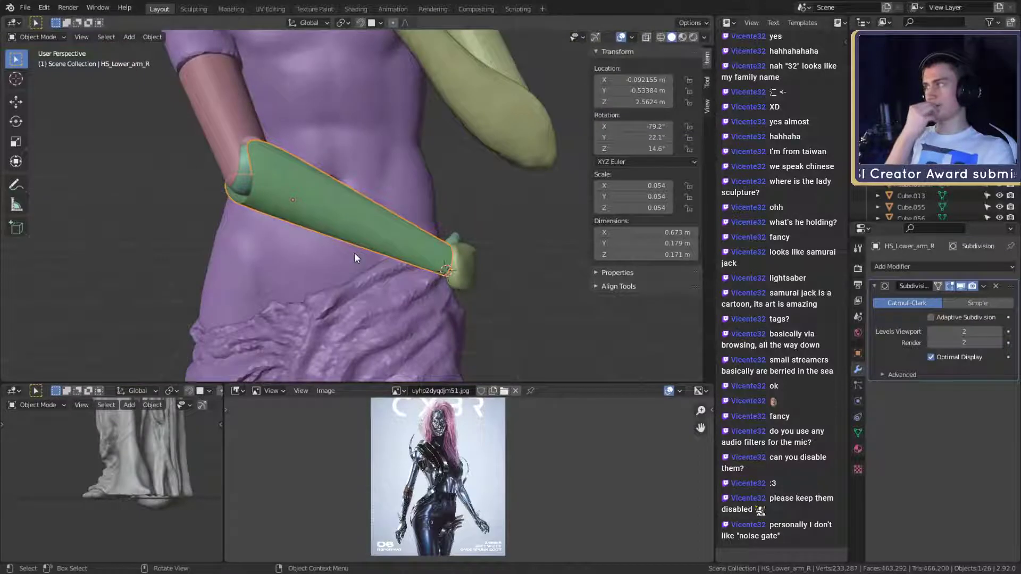
mouse_move(365, 235)
middle_mouse_down()
mouse_move(394, 244)
mouse_move(317, 282)
mouse_move(353, 271)
mouse_move(381, 277)
mouse_move(399, 212)
mouse_move(377, 321)
mouse_move(383, 220)
mouse_move(343, 198)
mouse_move(357, 186)
mouse_move(399, 222)
mouse_move(350, 175)
mouse_move(421, 219)
mouse_move(406, 174)
mouse_move(315, 198)
mouse_move(359, 210)
mouse_move(357, 241)
middle_mouse_up()
middle_click_drag(260, 174, 565, 324)
middle_click_drag(276, 232, 187, 207)
middle_click_drag(439, 298, 327, 228)
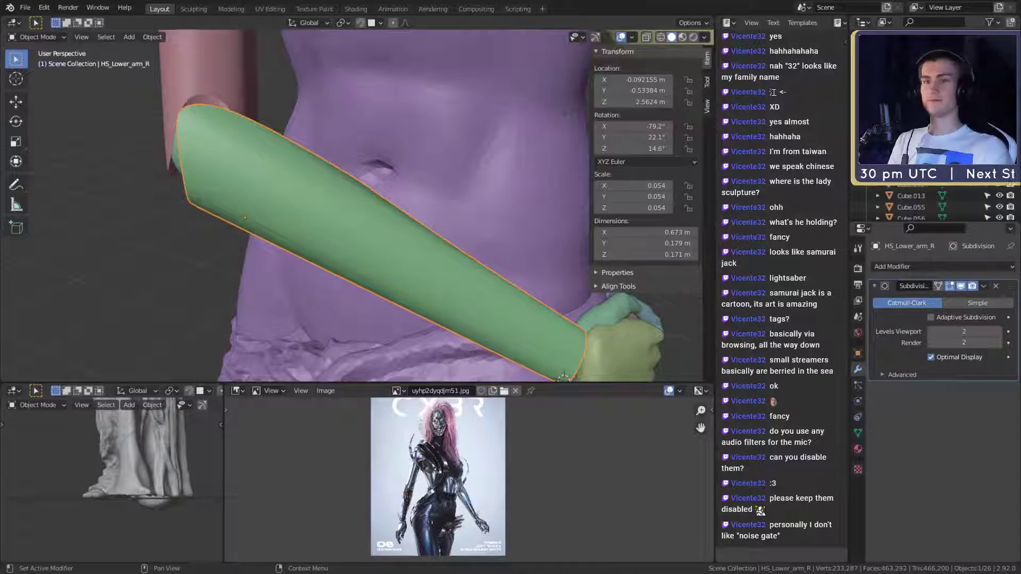
Open HS_Lower_arm_R in Edit Mode and examine its edge flow from the open elbow end to the wrist
middle_click_drag(436, 229, 406, 240)
key("Tab")
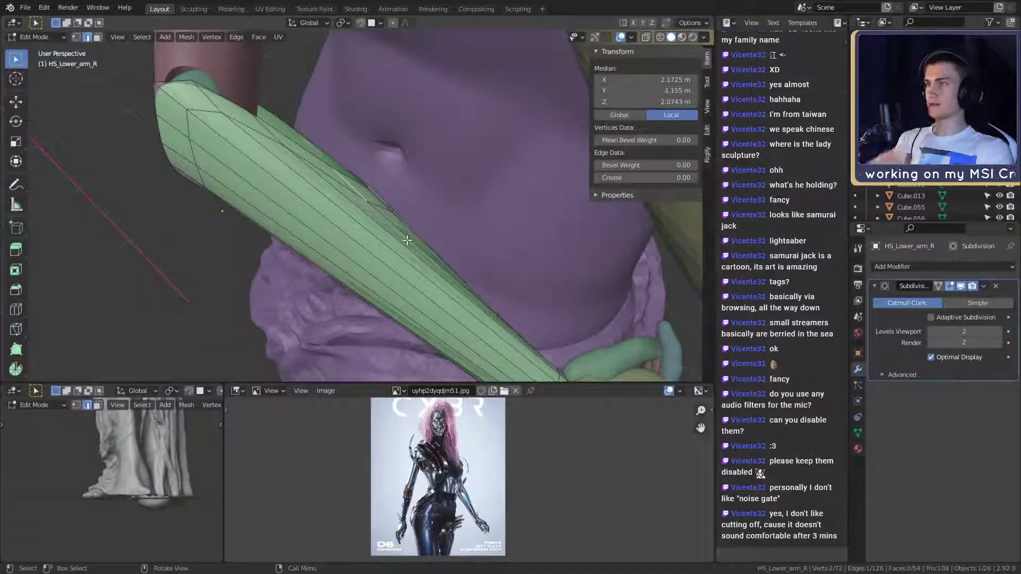
middle_click_drag(426, 242, 540, 209)
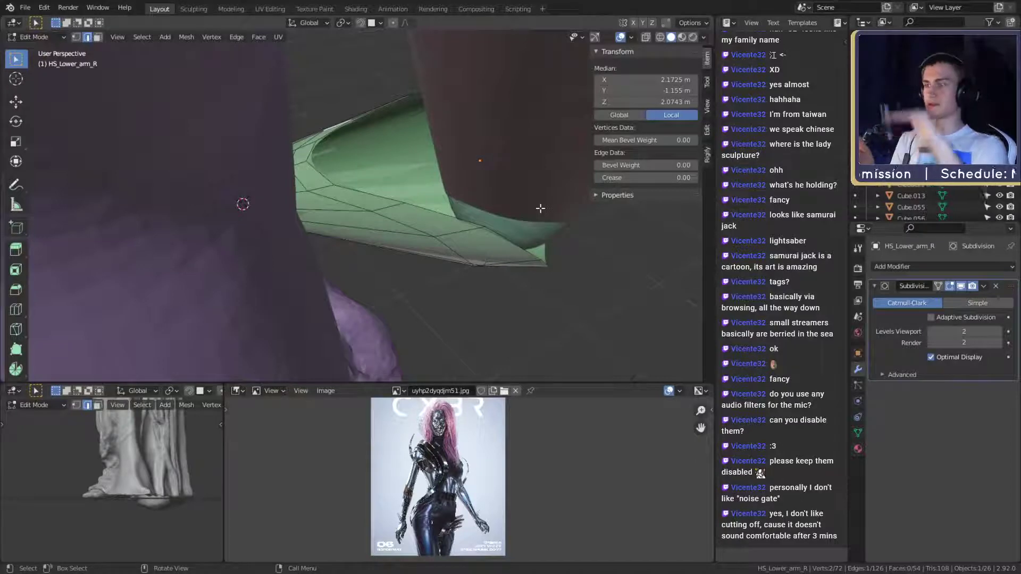
middle_click_drag(510, 182, 469, 231)
scroll(384, 219, "up", 1)
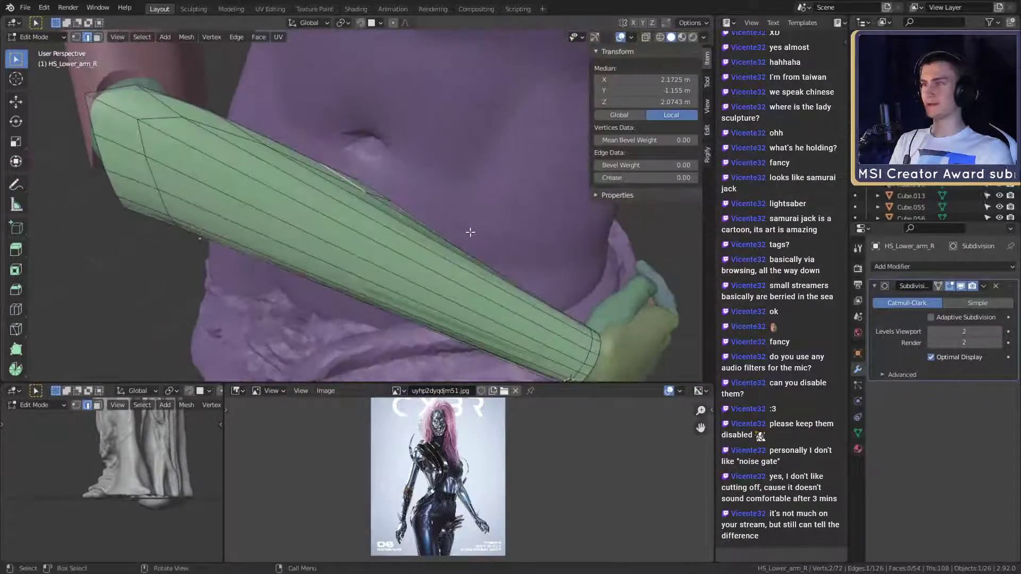
middle_click_drag(338, 253, 417, 193)
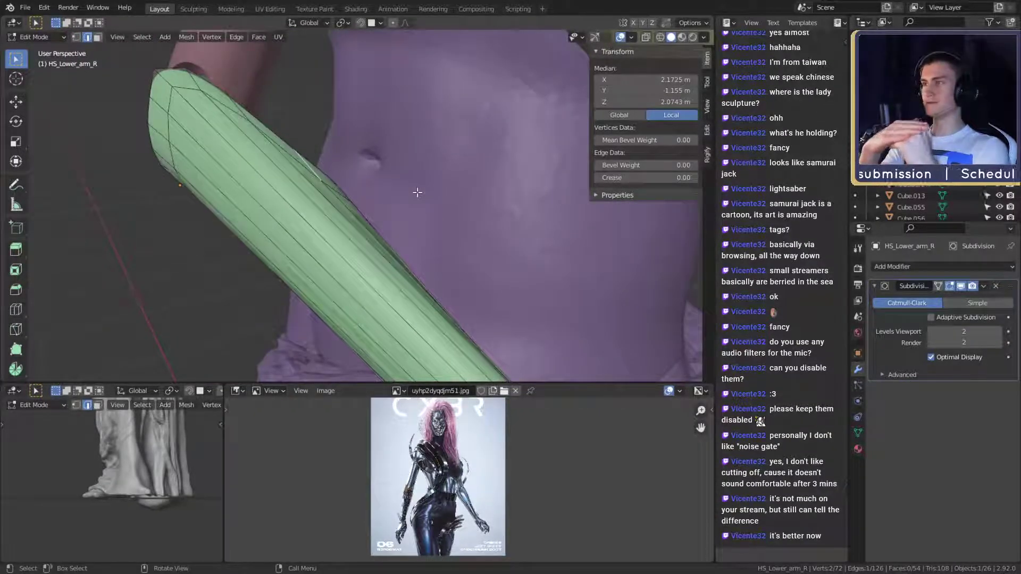
middle_click_drag(409, 186, 436, 251)
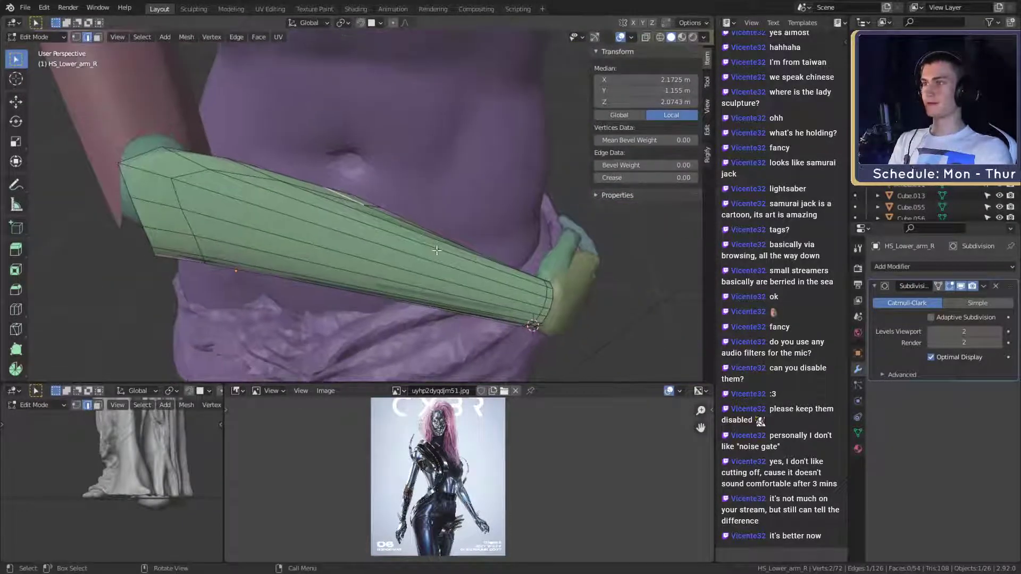
Add one loop cut around the forearm of HS_Lower_arm_R and slide it toward the elbow end
scroll(355, 275, "up", 3)
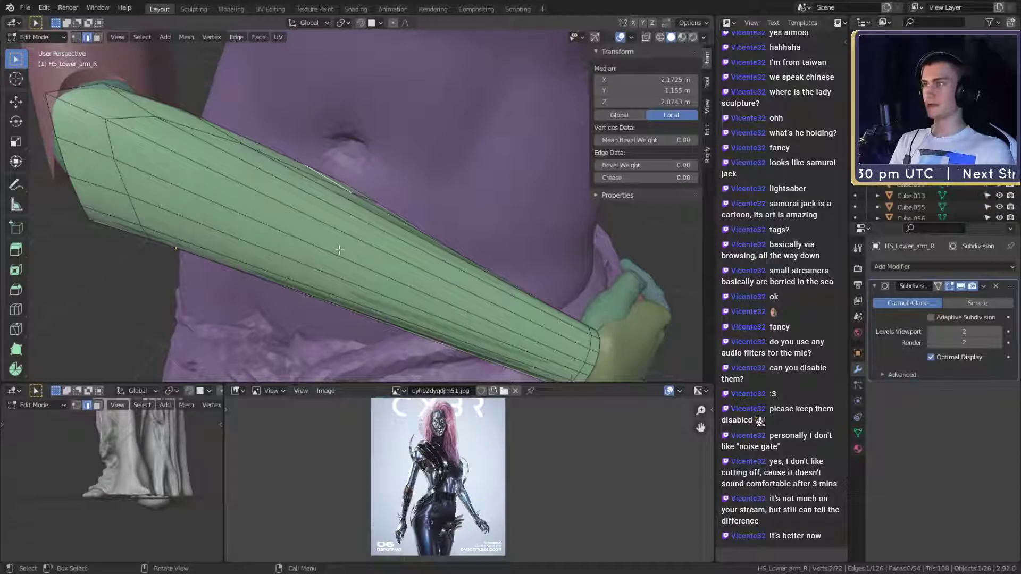
middle_click_drag(339, 250, 304, 223)
key("ctrl+r")
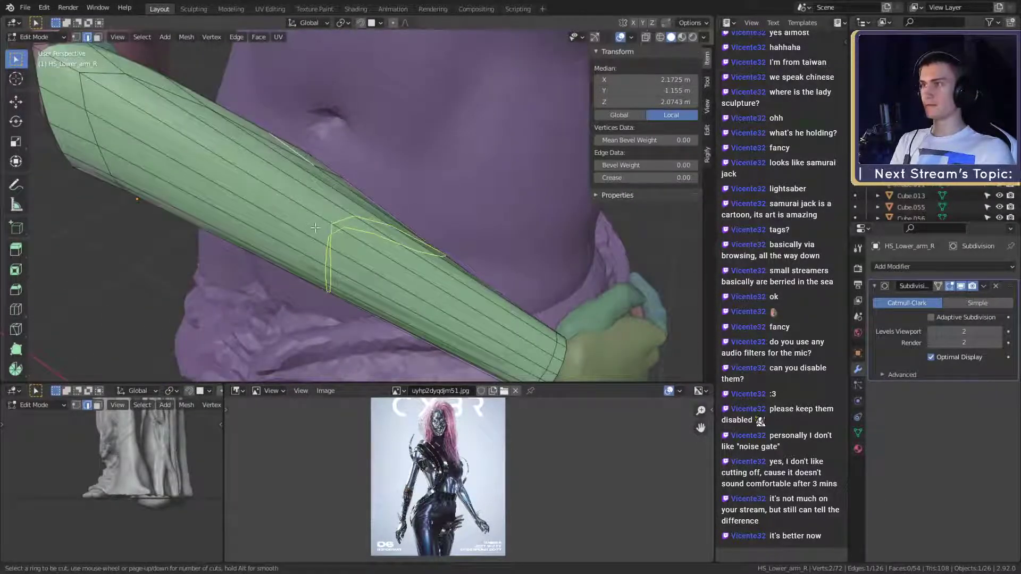
left_click(316, 228)
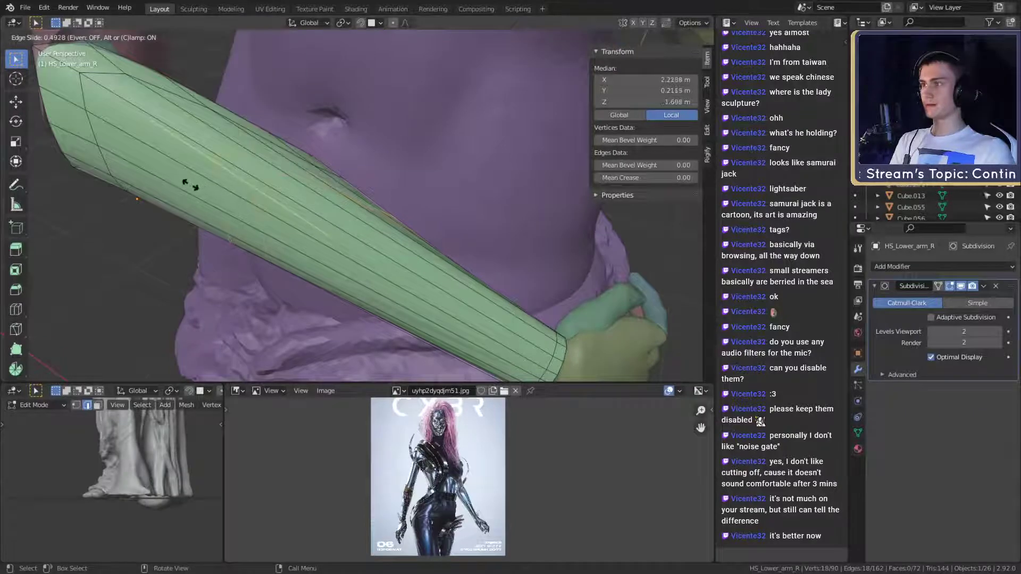
left_click(163, 179)
middle_click_drag(164, 179, 419, 148)
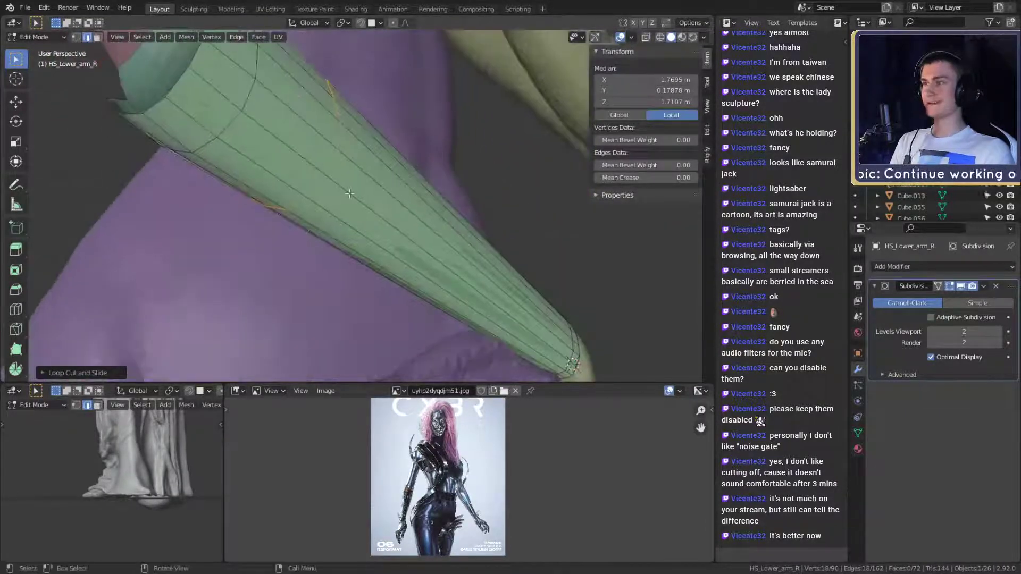
Select a single vertex of the new loop on the forearm's underside, with Median Point as the transform pivot
key("1")
left_click(326, 176)
middle_click_drag(326, 176, 443, 232)
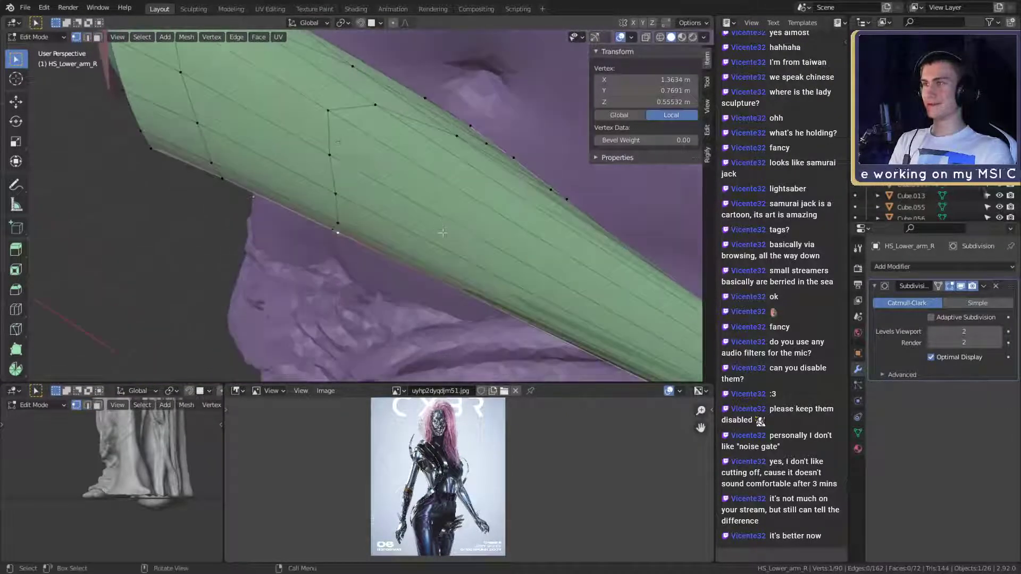
left_click(337, 23)
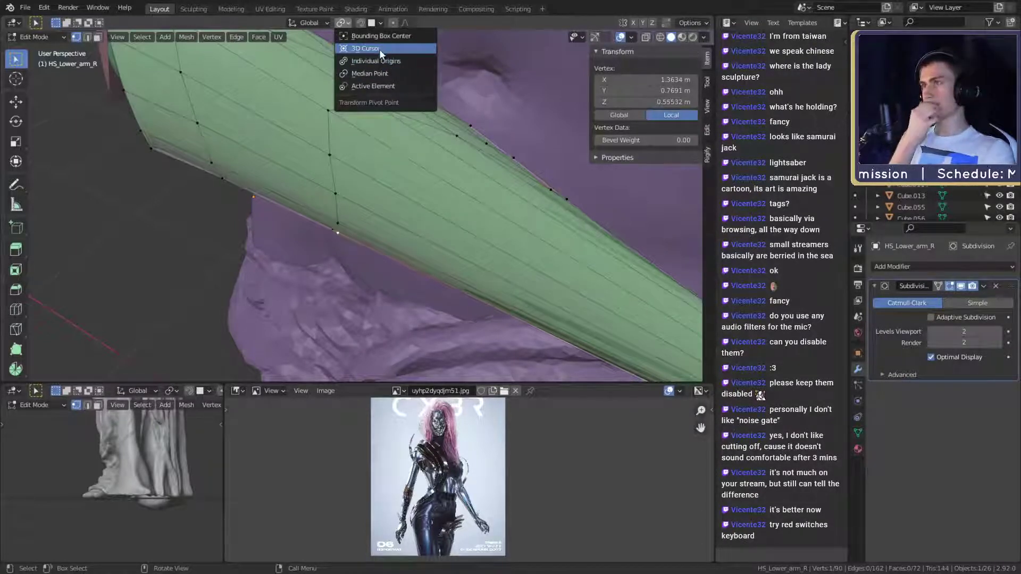
left_click(378, 74)
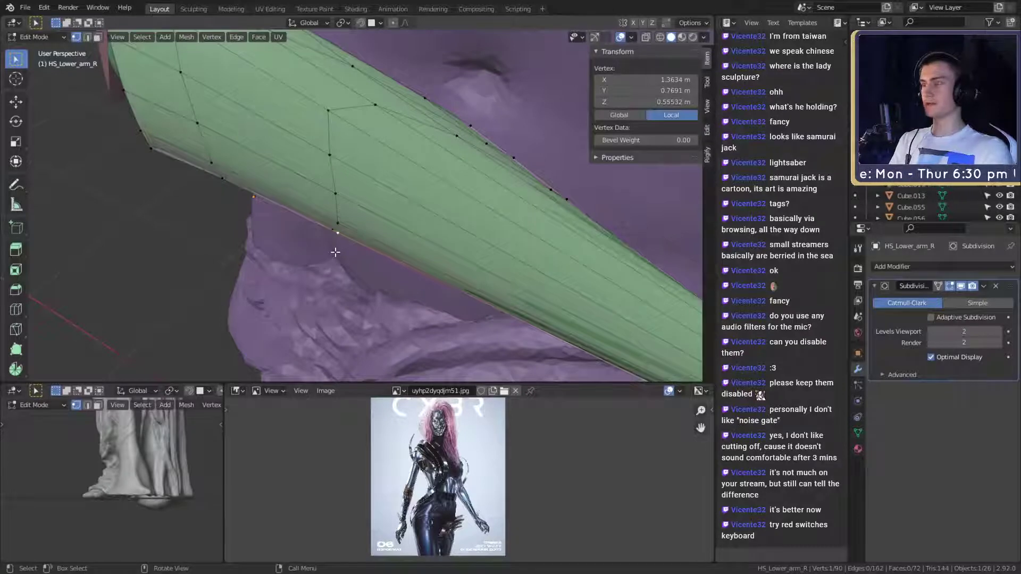
Try to move only the selected underside vertex outward from the forearm
middle_click_drag(333, 250, 408, 221)
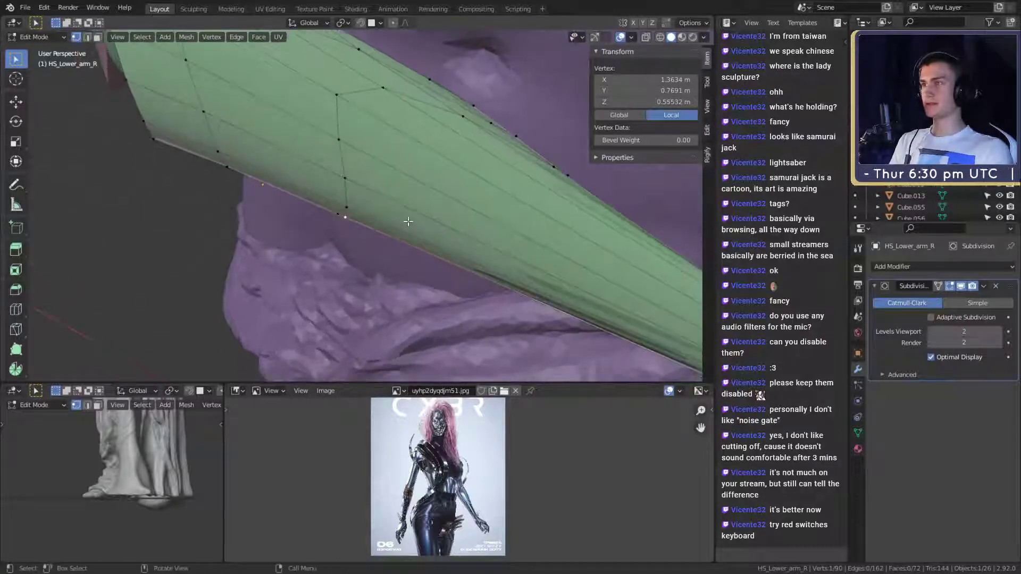
key("g")
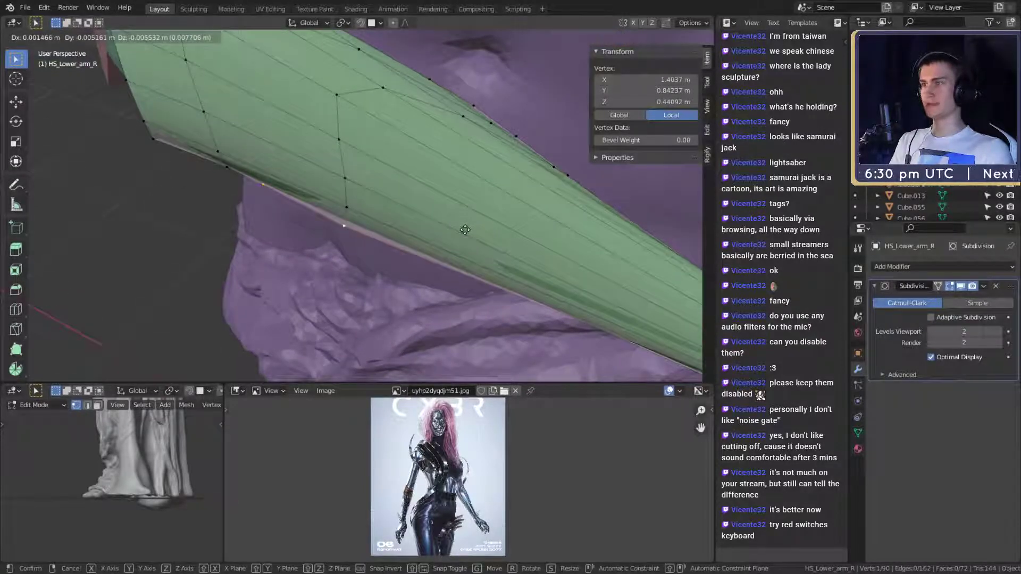
left_click(465, 229)
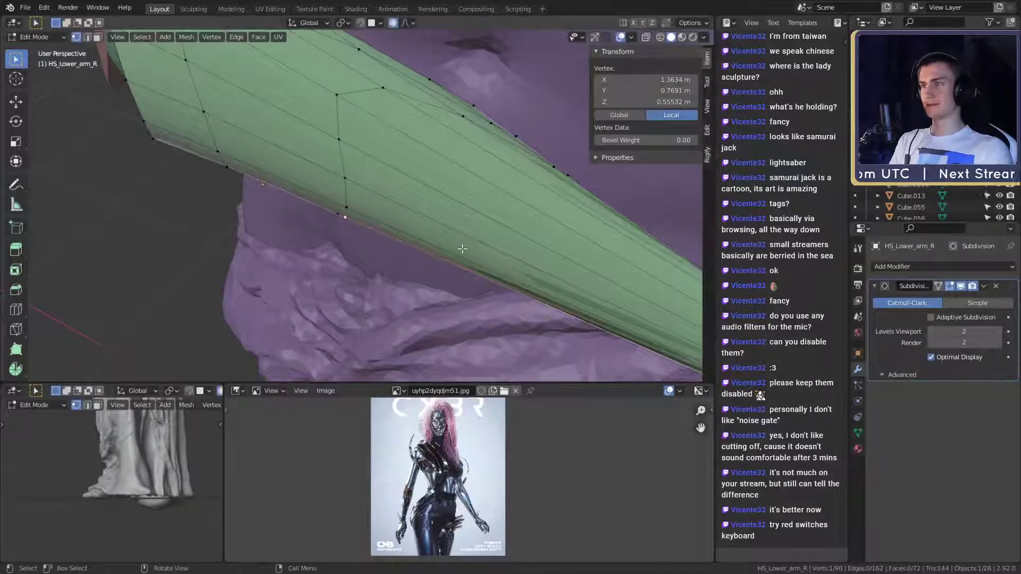
Turn on smooth proportional editing, adjust its influence size to about 0.16, and try moving the underside vertex
key("g")
scroll(458, 258, "down", 4)
scroll(449, 265, "down", 4)
scroll(440, 269, "up", 1)
left_click(440, 269)
middle_click_drag(440, 269, 461, 217)
scroll(460, 244, "down", 2)
scroll(462, 226, "up", 2)
Try to bulge the forearm's underside by pulling the selected vertex outward with smooth proportional editing
key("g")
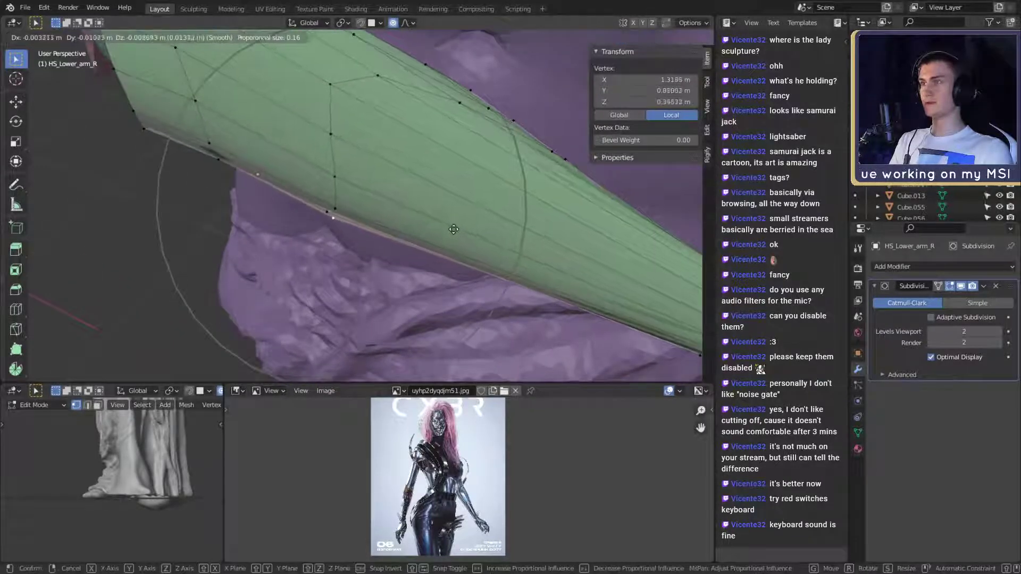
left_click(442, 245)
middle_click_drag(442, 245, 431, 224)
key("g")
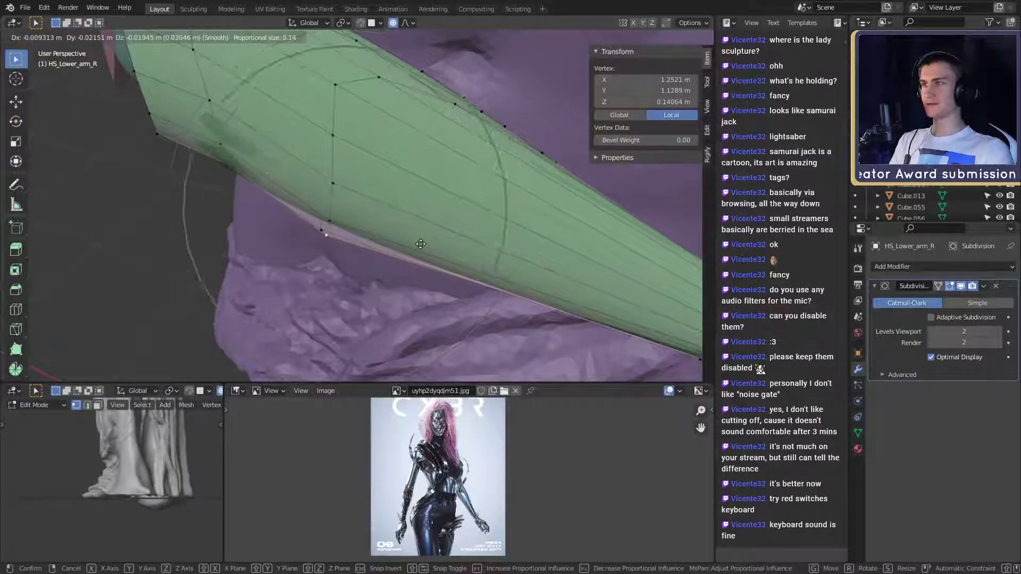
left_click(421, 243)
mouse_move(421, 243)
middle_mouse_down()
mouse_move(394, 229)
mouse_move(422, 225)
mouse_move(411, 215)
mouse_move(423, 229)
middle_mouse_up()
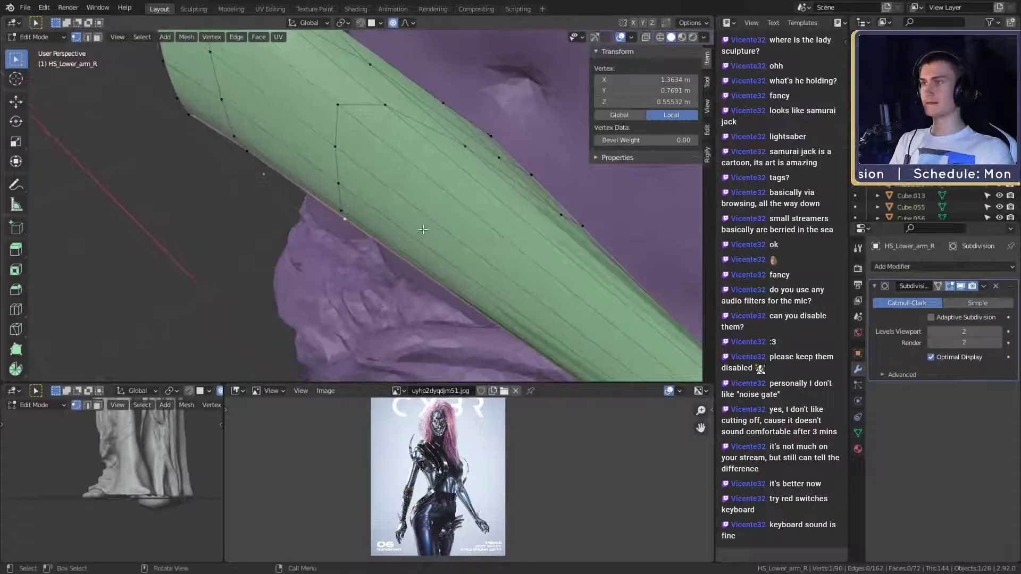
Try further proportional moves of the underside vertex from other viewing angles to widen the forearm near the elbow
middle_click_drag(345, 190, 475, 151)
key("g")
left_click(406, 232)
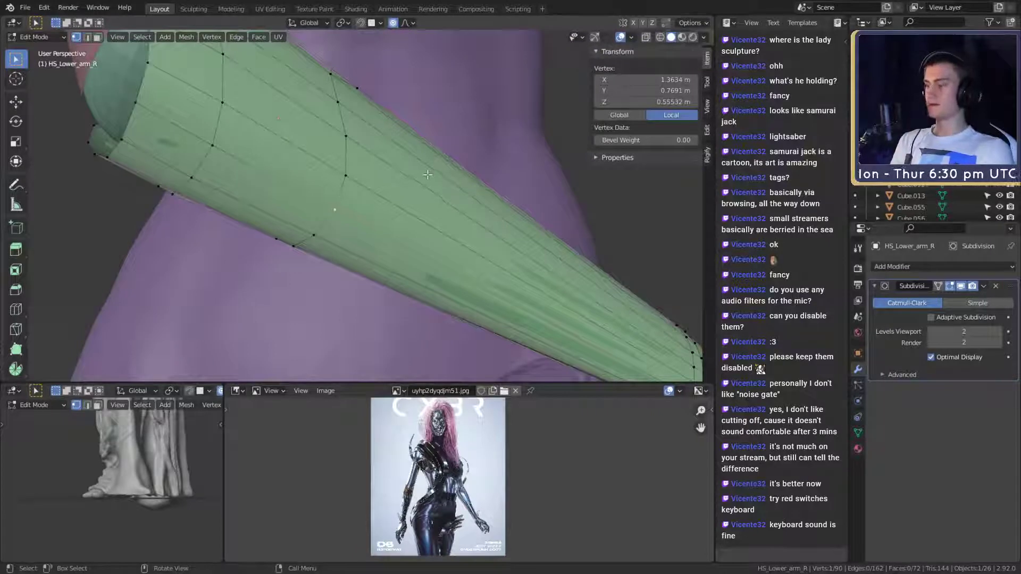
middle_click_drag(426, 176, 412, 243)
key("g")
left_click(401, 262)
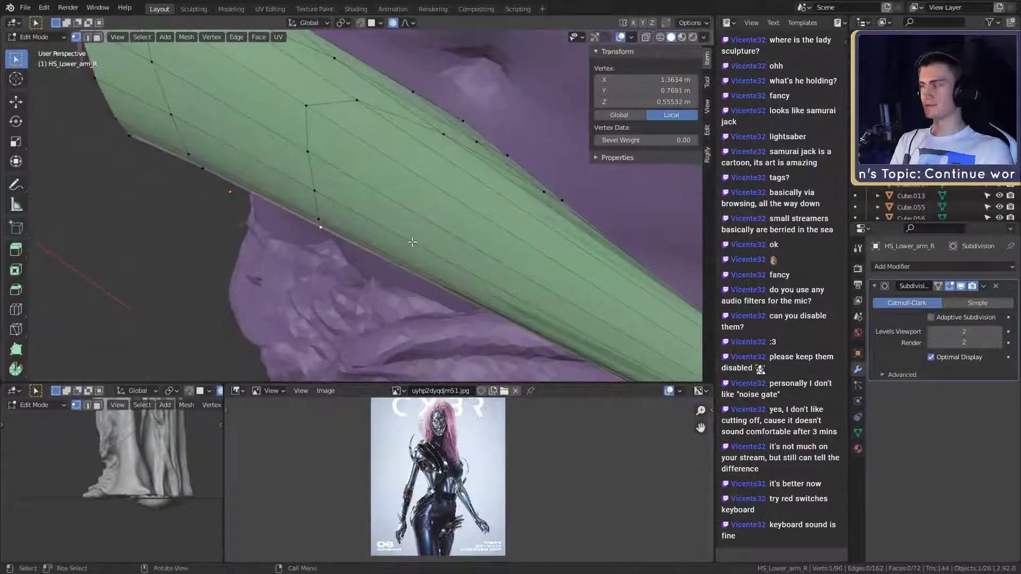
key("g")
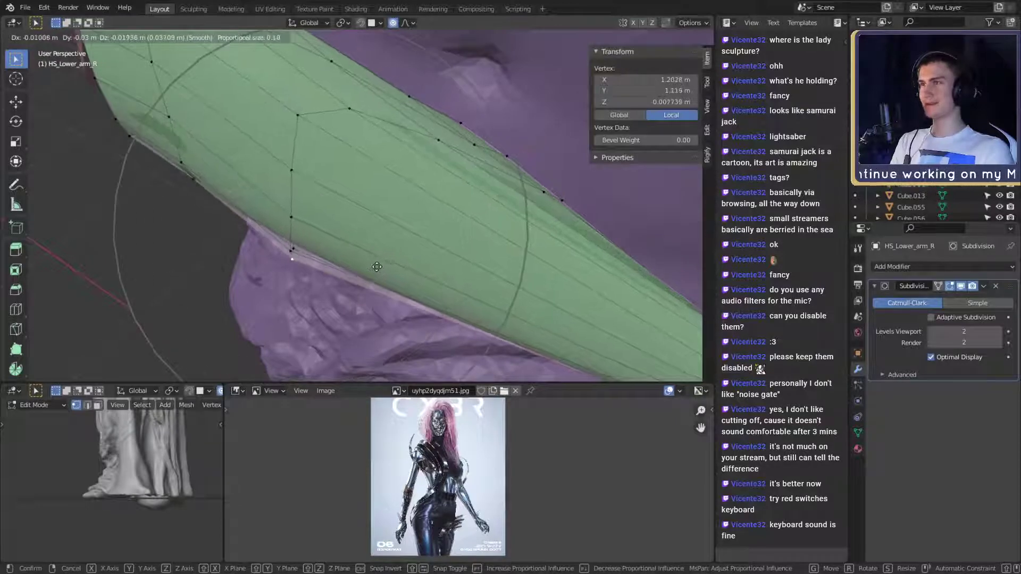
left_click(359, 242)
scroll(359, 242, "down", 5)
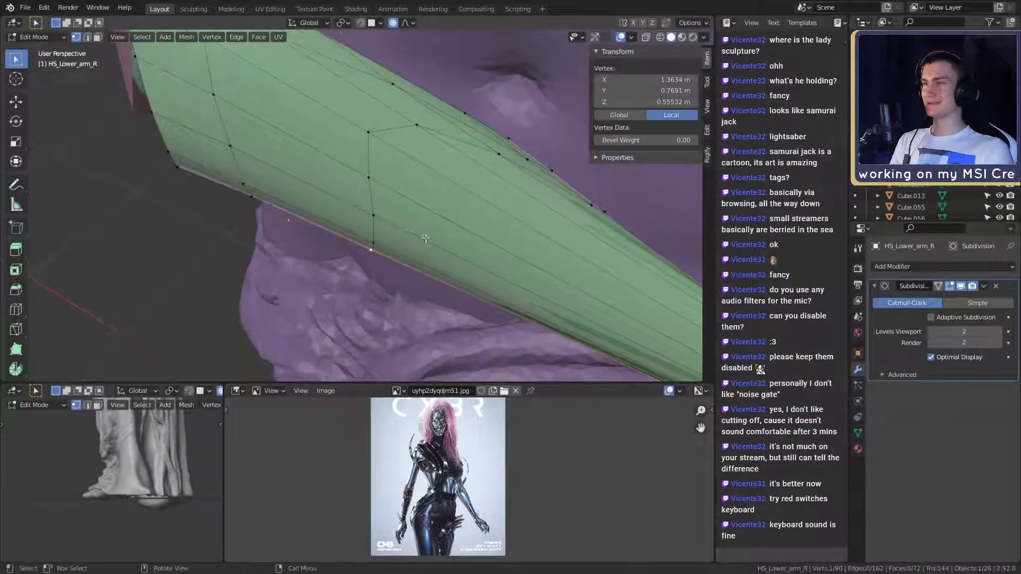
Reduce the proportional influence size to about 0.14 and try pulling the forearm's underside vertex outward
middle_click_drag(450, 228, 379, 227)
scroll(471, 207, "up", 2)
key("Tab")
key("Tab")
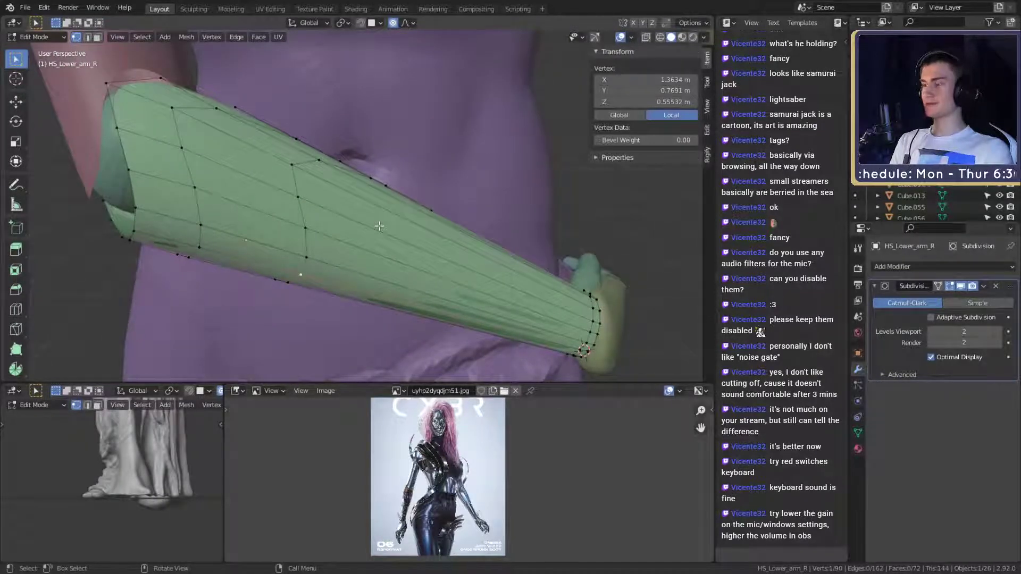
middle_click_drag(375, 231, 377, 244)
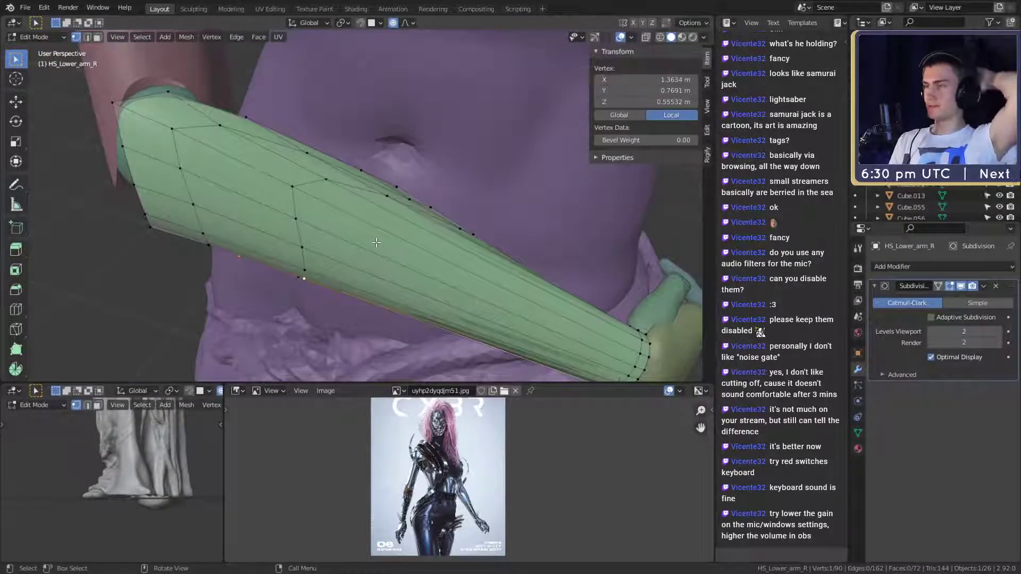
middle_click_drag(341, 240, 401, 209)
key("g")
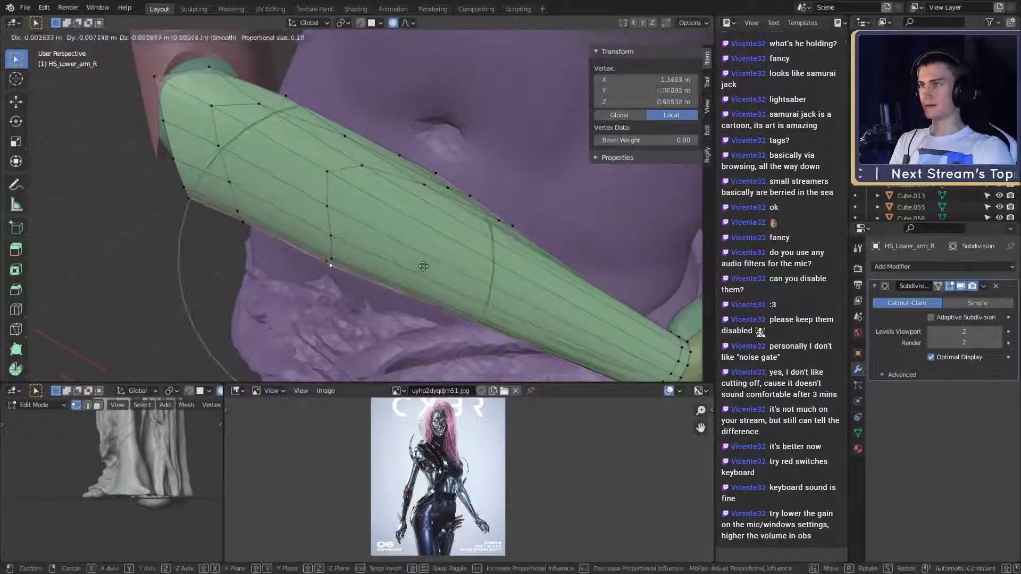
scroll(418, 281, "up", 3)
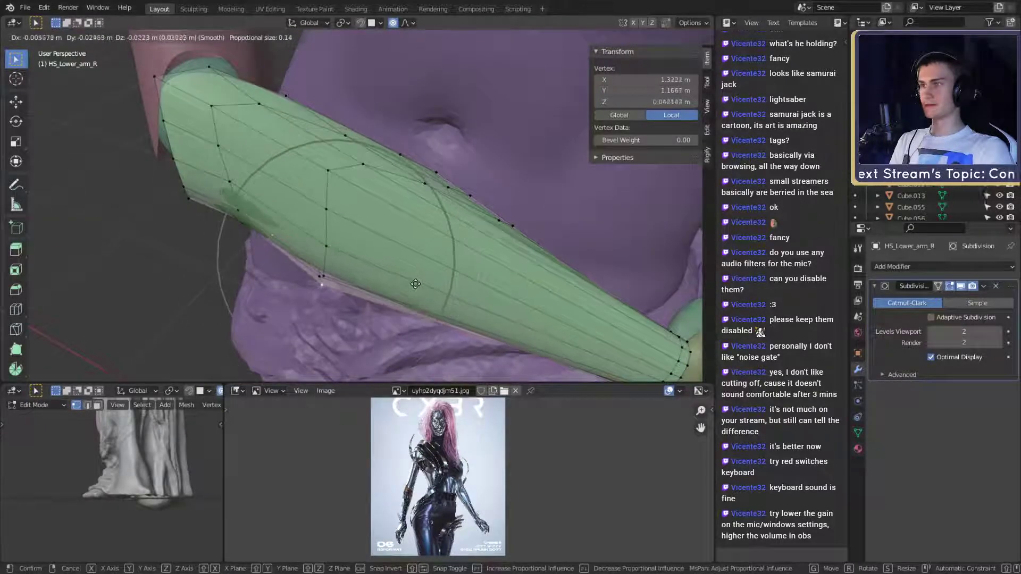
left_click(413, 286)
Pull the single underside vertex of the forearm outward with smooth proportional editing to form a muscle bulge
middle_click_drag(414, 286, 274, 211)
left_click(262, 209, "shift")
middle_click_drag(367, 219, 404, 246)
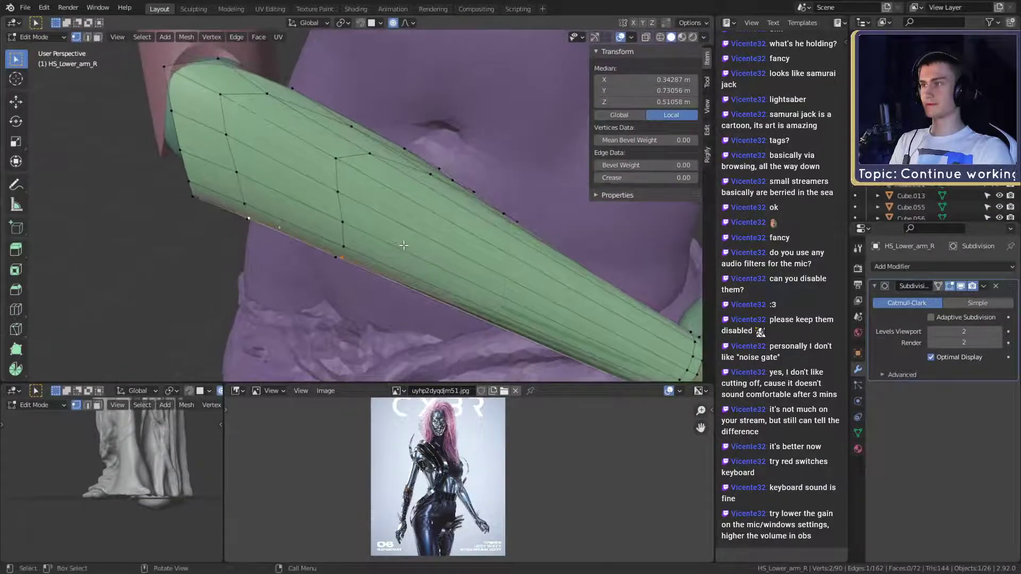
left_click(341, 258)
key("g")
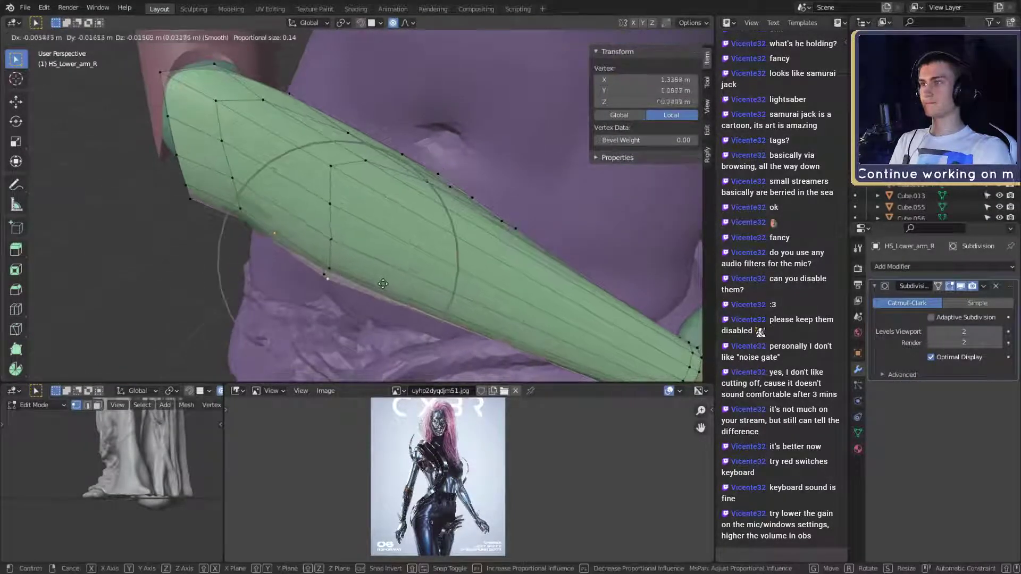
left_click(380, 291)
Move the neighbouring underside vertex toward the elbow outward, using a proportional size of about 0.06
middle_click_drag(367, 285, 319, 258)
left_click(266, 215)
middle_click_drag(282, 224, 352, 261)
key("g")
scroll(349, 266, "up", 3)
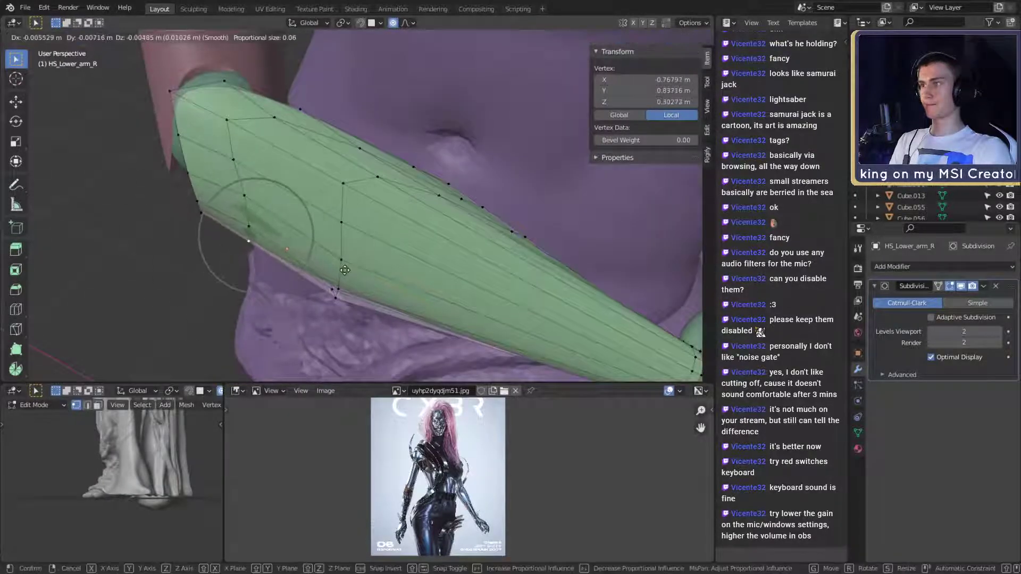
left_click(342, 274)
Move another underside vertex closer to the elbow to smooth the forearm's contour
middle_click_drag(342, 274, 429, 224)
key("Tab")
key("Tab")
scroll(383, 242, "up", 1)
left_click(247, 200)
middle_click_drag(287, 209, 330, 215, "shift")
scroll(341, 219, "up", 1)
key("g")
left_click(353, 226)
Adjust the outline vertices around the elbow end of the forearm, working from several angles
left_click(251, 170)
middle_click_drag(287, 186, 327, 191)
key("g")
left_click(324, 215)
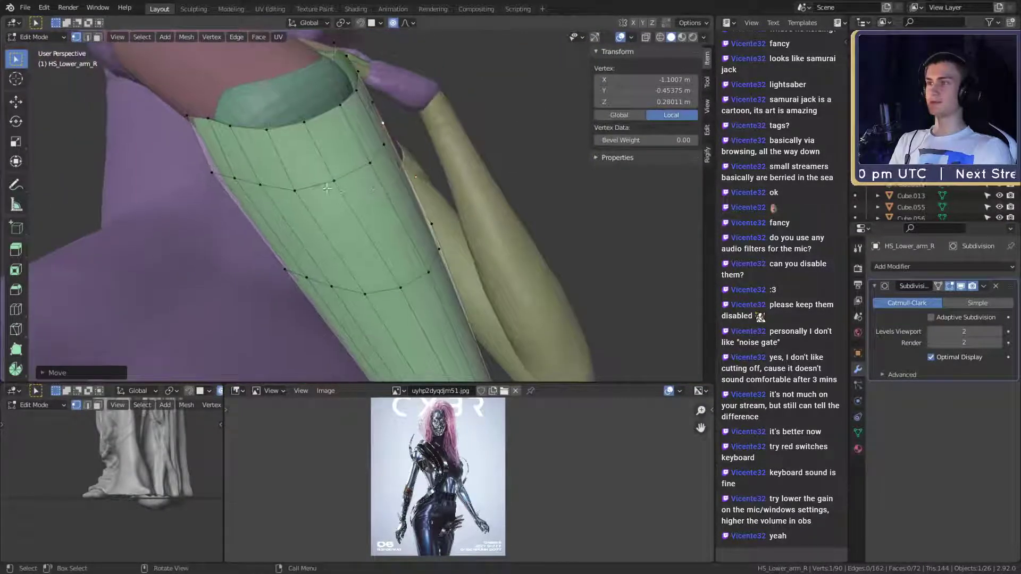
key("g")
middle_click_drag(397, 193, 365, 210)
left_click(436, 197)
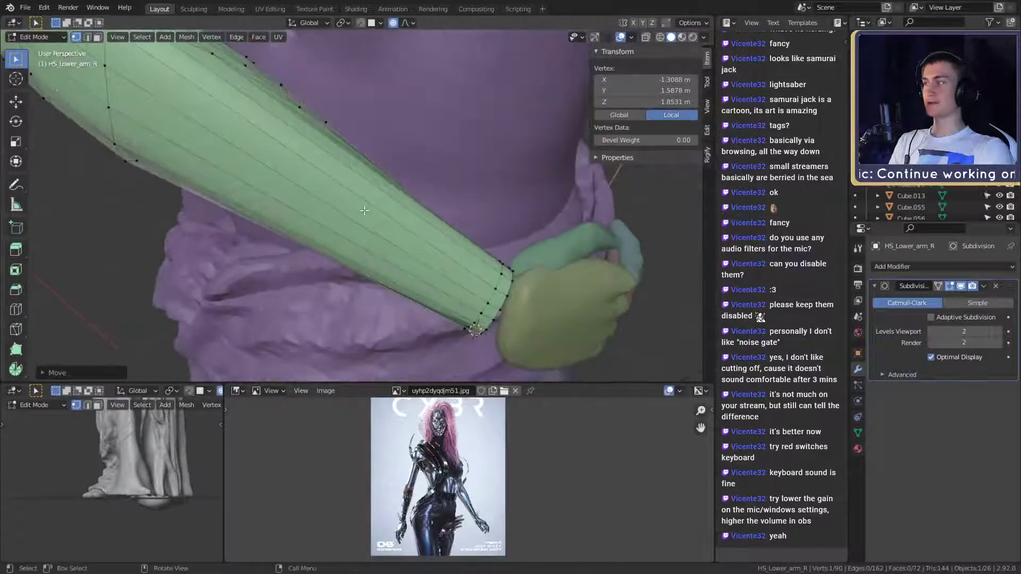
Add an edge loop around the forearm and slide it partway toward the wrist
middle_click_drag(234, 183, 345, 167)
key("Tab")
key("Tab")
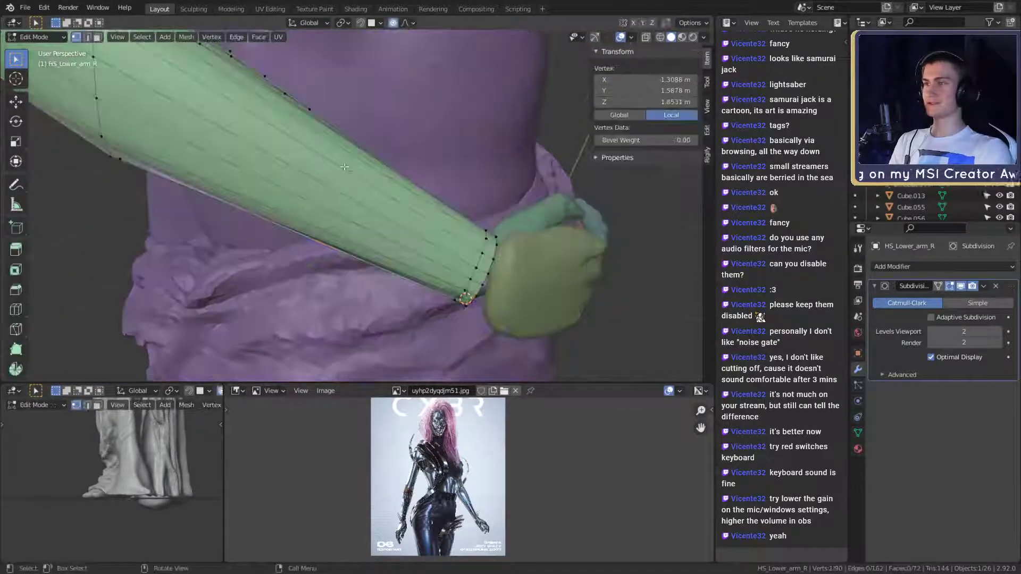
key("ctrl+r")
left_click(337, 185)
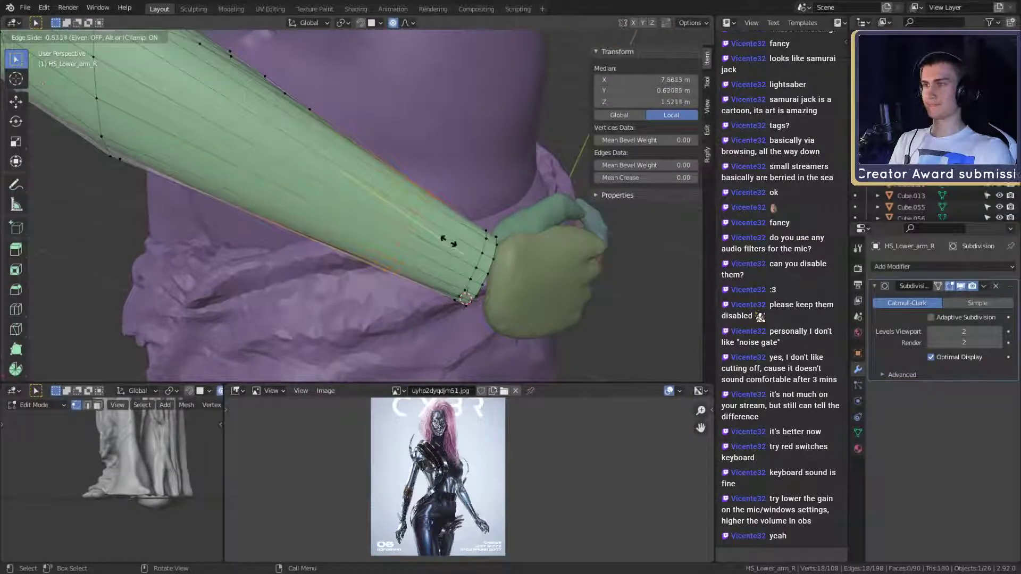
left_click(435, 237)
Try scaling the new edge loop near the wrist
middle_click_drag(435, 238, 479, 267)
left_click(384, 208)
left_click(336, 226, "alt")
key("s")
left_click(418, 221)
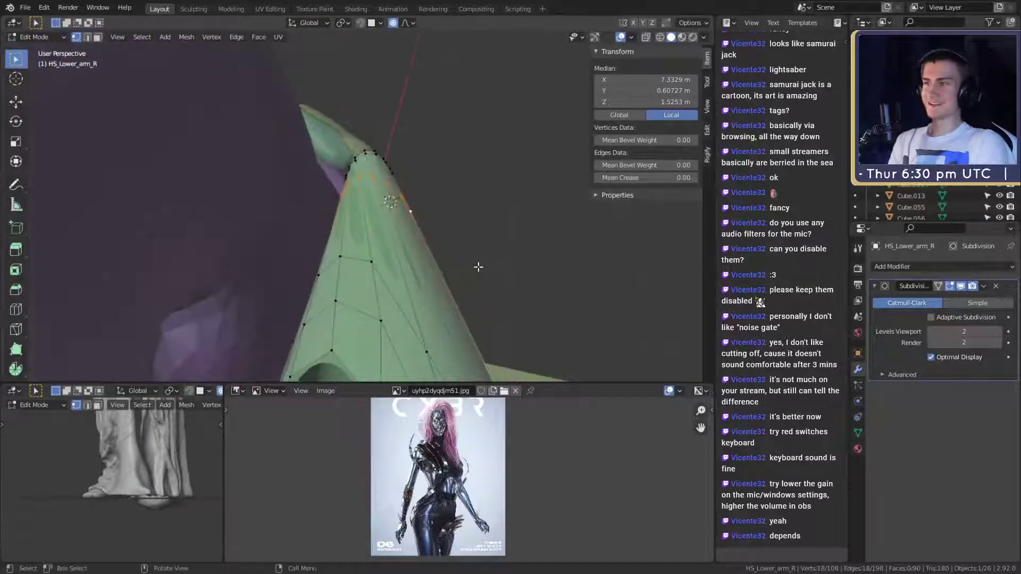
Slide individual vertices of the new loop along their edges, using X-ray display, to even out the ring
middle_click_drag(378, 236, 366, 174)
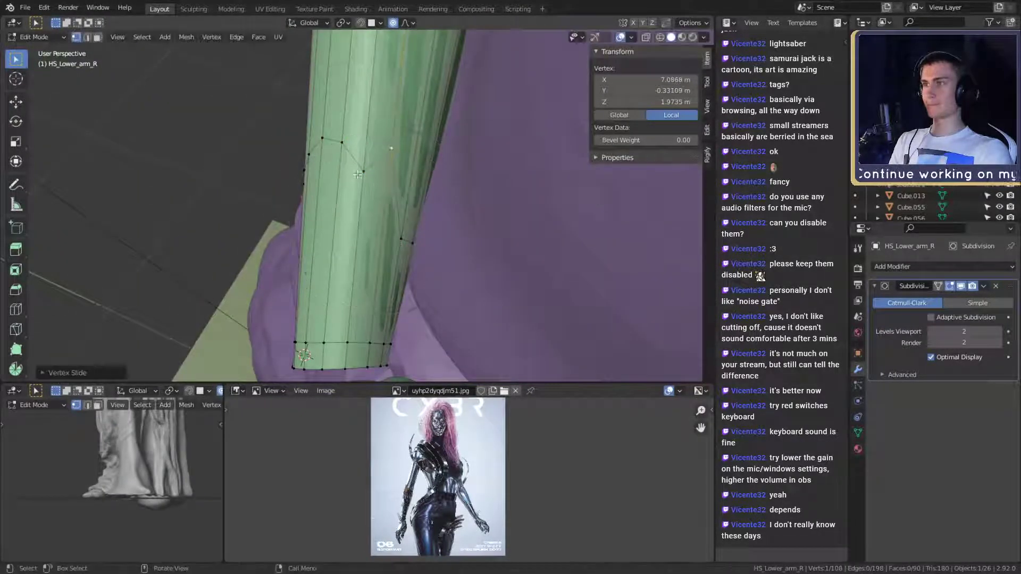
middle_click_drag(385, 170, 411, 193)
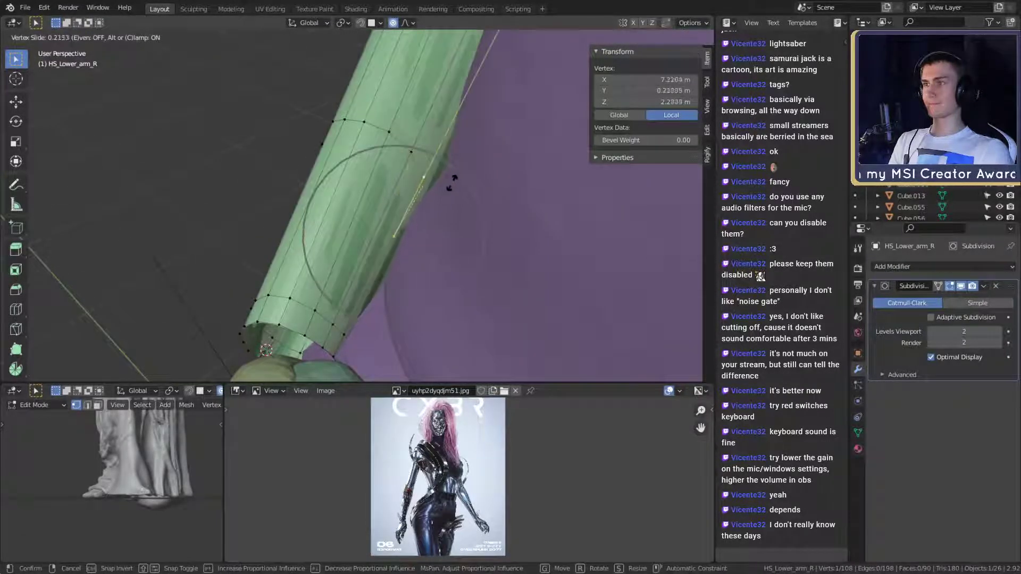
middle_click_drag(455, 202, 400, 191)
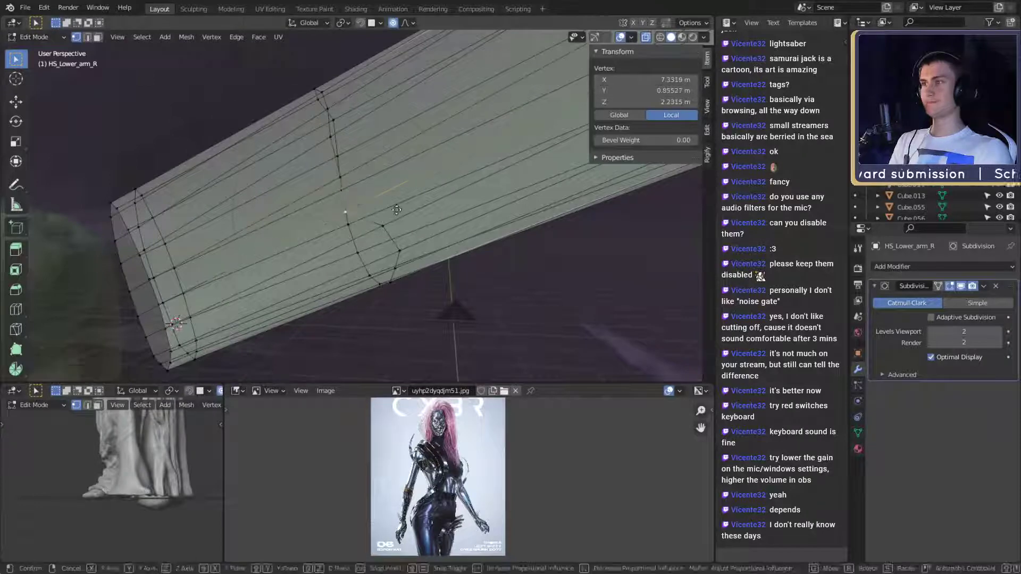
middle_click_drag(407, 154, 374, 196)
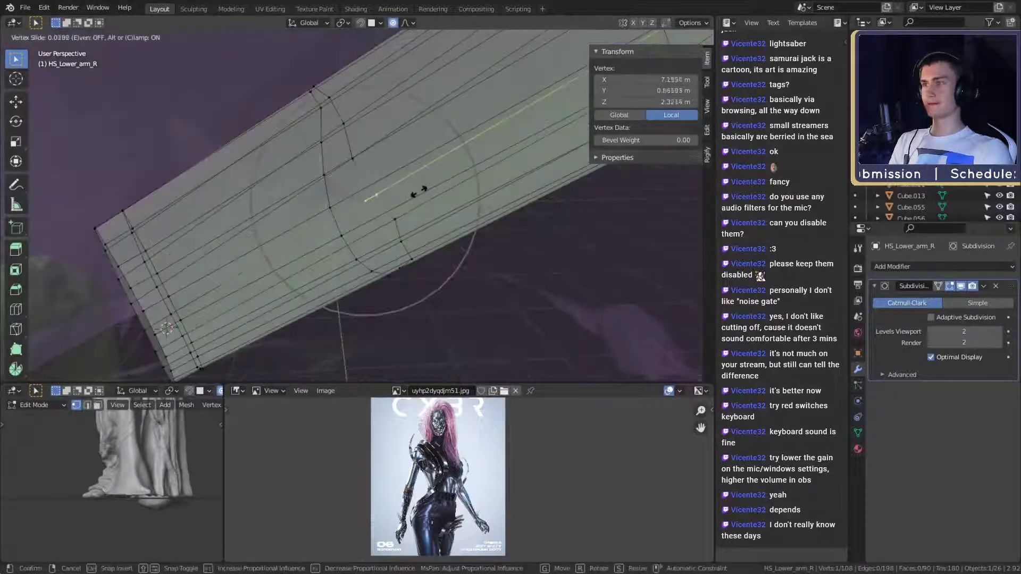
middle_click_drag(405, 149, 355, 155)
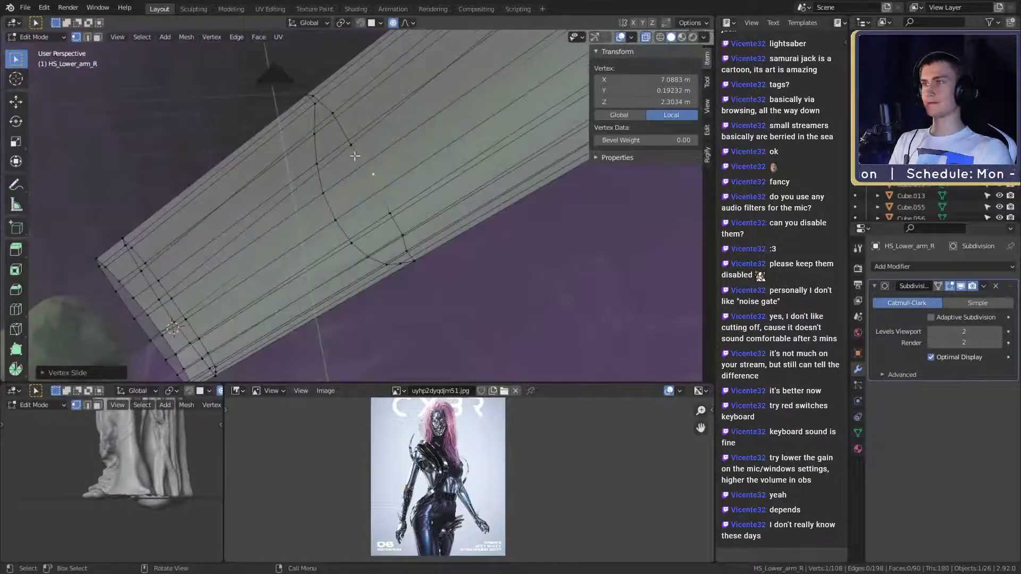
middle_click_drag(422, 214, 402, 193)
middle_click_drag(399, 230, 411, 189)
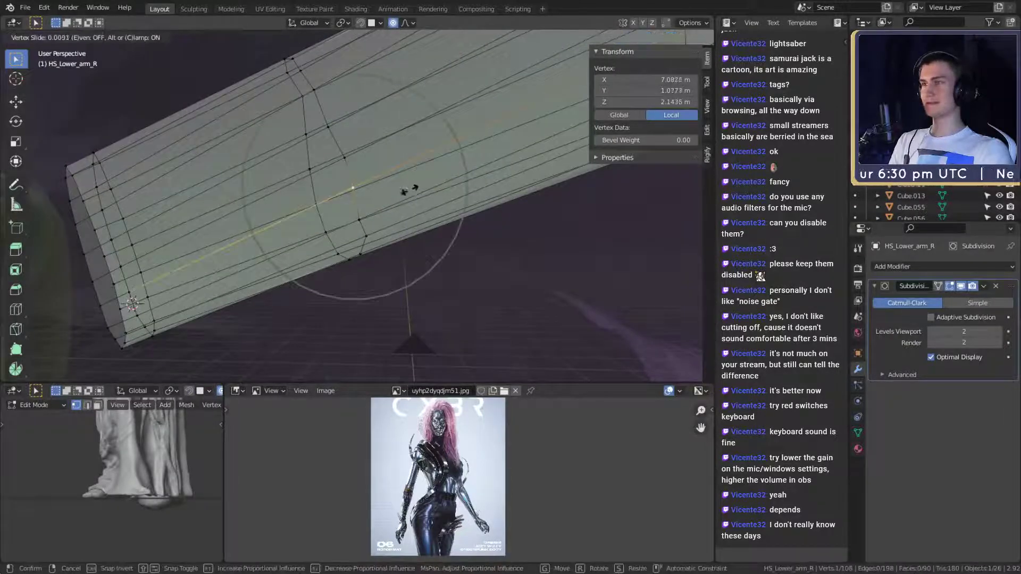
middle_click_drag(343, 153, 427, 190)
middle_click_drag(371, 139, 376, 166)
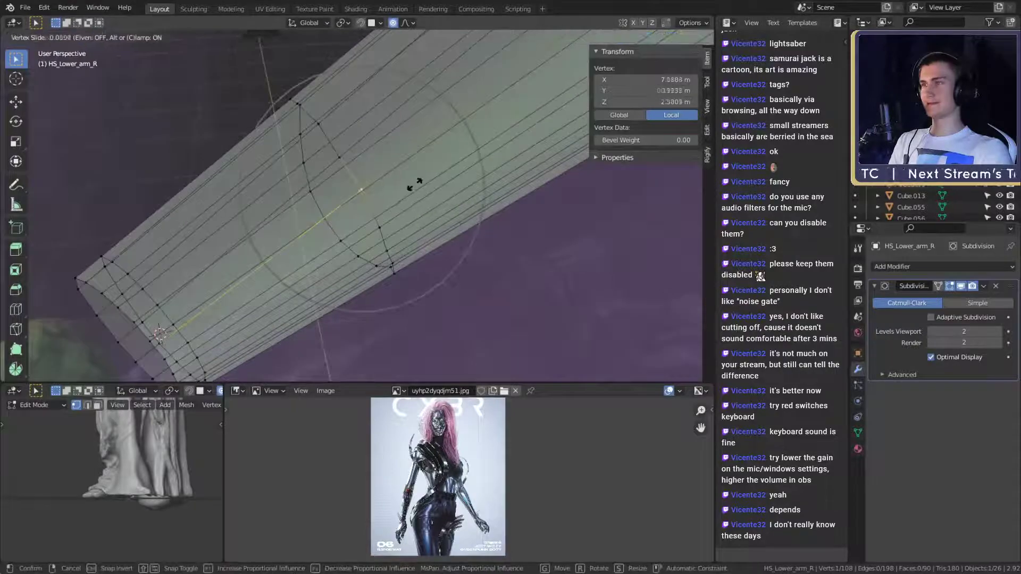
middle_click_drag(421, 208, 376, 145)
Slide the loop's remaining uneven vertices around the forearm into line and return to solid display
key("g")
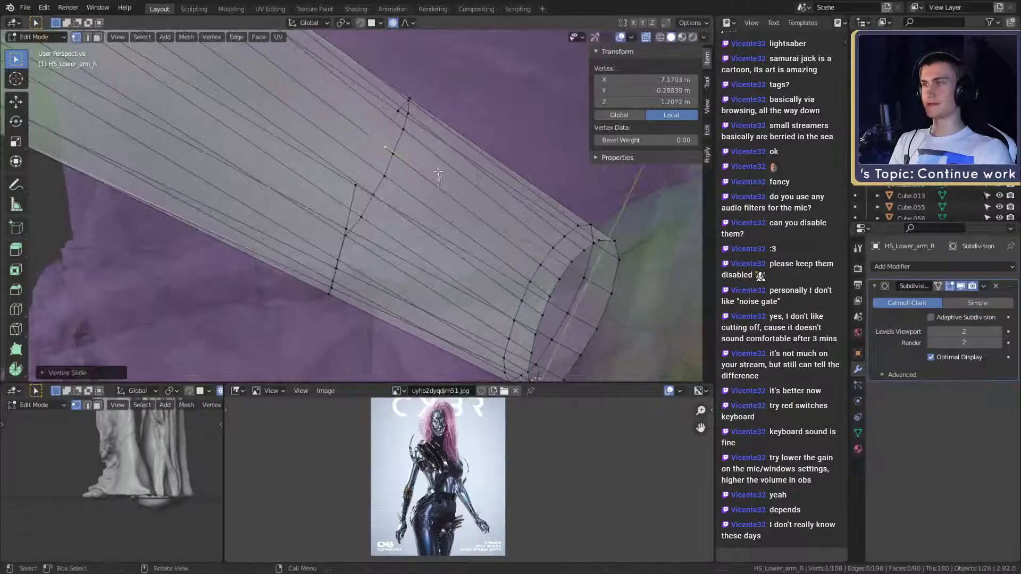
middle_click_drag(437, 176, 397, 125)
middle_click_drag(426, 175, 240, 218)
key("g")
key("g")
key("g")
left_click(384, 190)
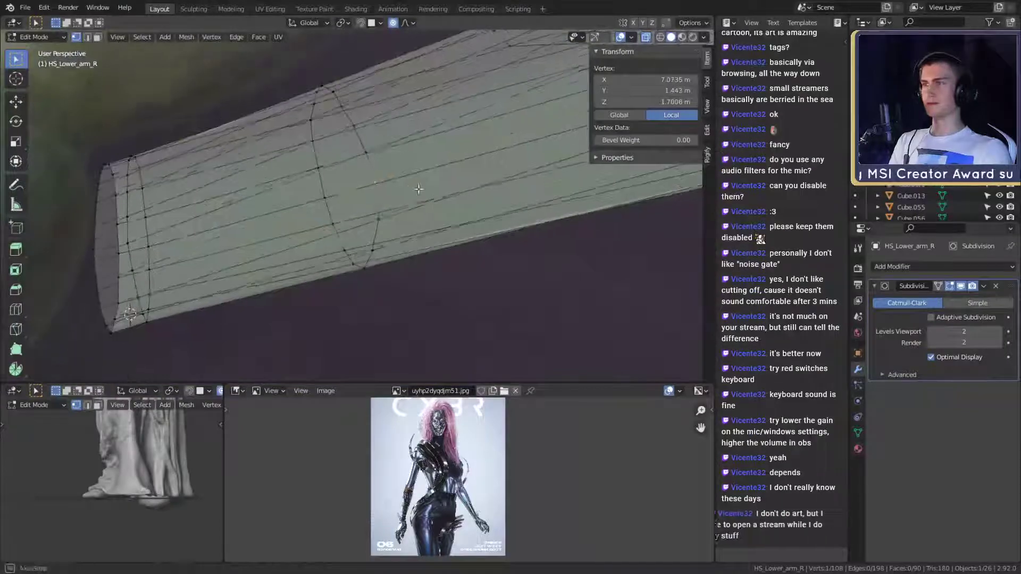
key("g")
key("g")
middle_click_drag(416, 172, 392, 188)
key("Tab")
key("Tab")
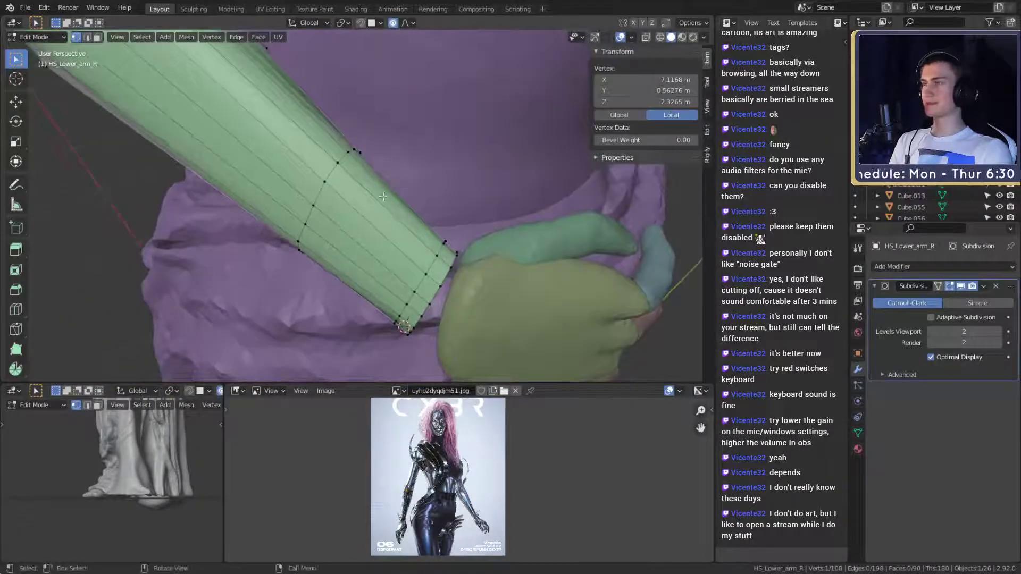
Scale the aligned edge loop to about 0.82 with proportional size 0.05, slimming the forearm near the wrist
left_click(333, 170, "alt")
middle_click_drag(333, 169, 405, 209)
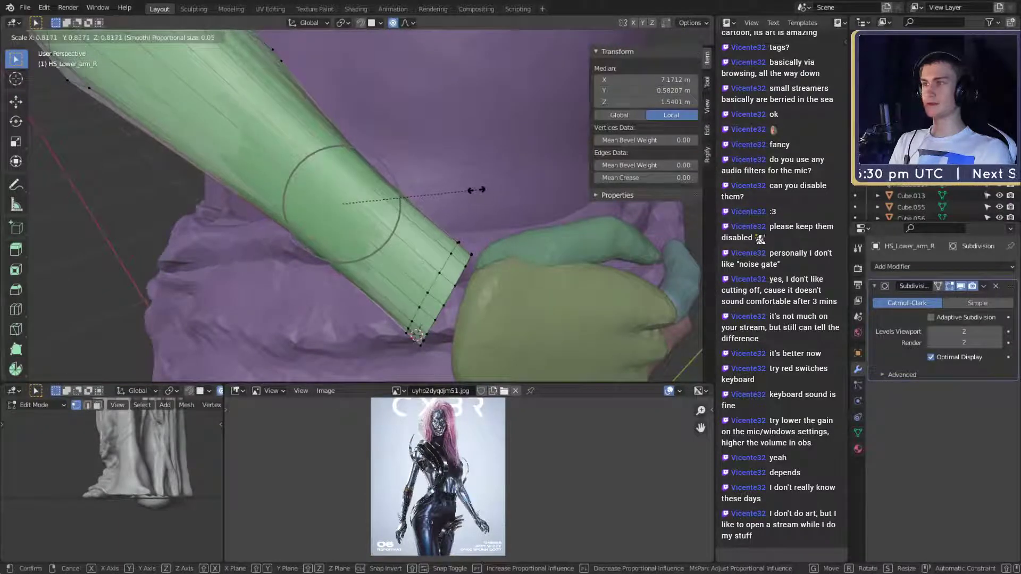
left_click(471, 188)
middle_click_drag(470, 188, 387, 188)
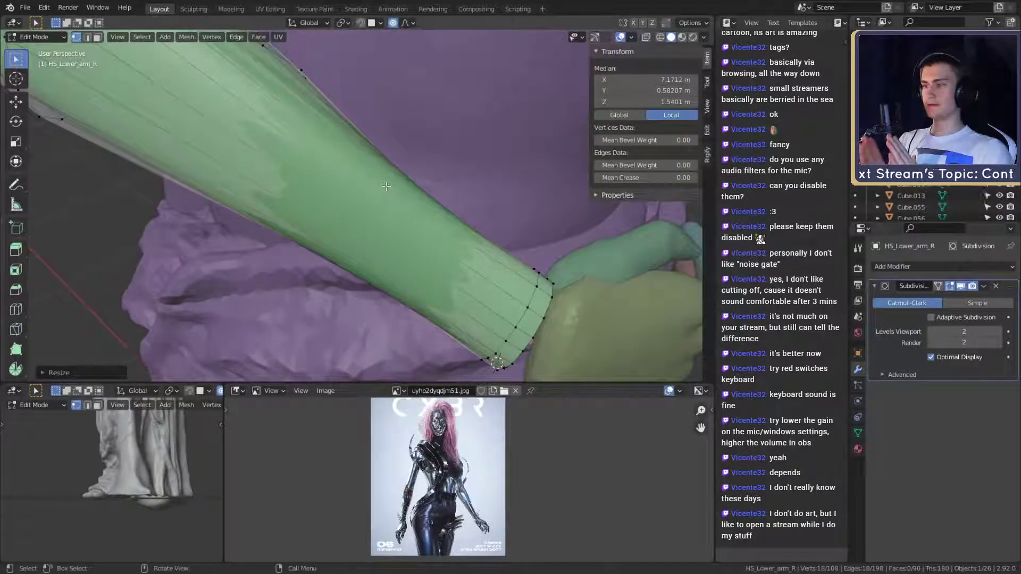
middle_click_drag(447, 233, 357, 192)
key("Tab")
key("Tab")
scroll(361, 194, "up", 3)
middle_click_drag(404, 228, 467, 224)
Leave mesh editing and examine the forearm, elbow joint and upper arm from several sides
key("Tab")
scroll(360, 196, "down", 5)
scroll(393, 208, "up", 5)
scroll(352, 193, "down", 5)
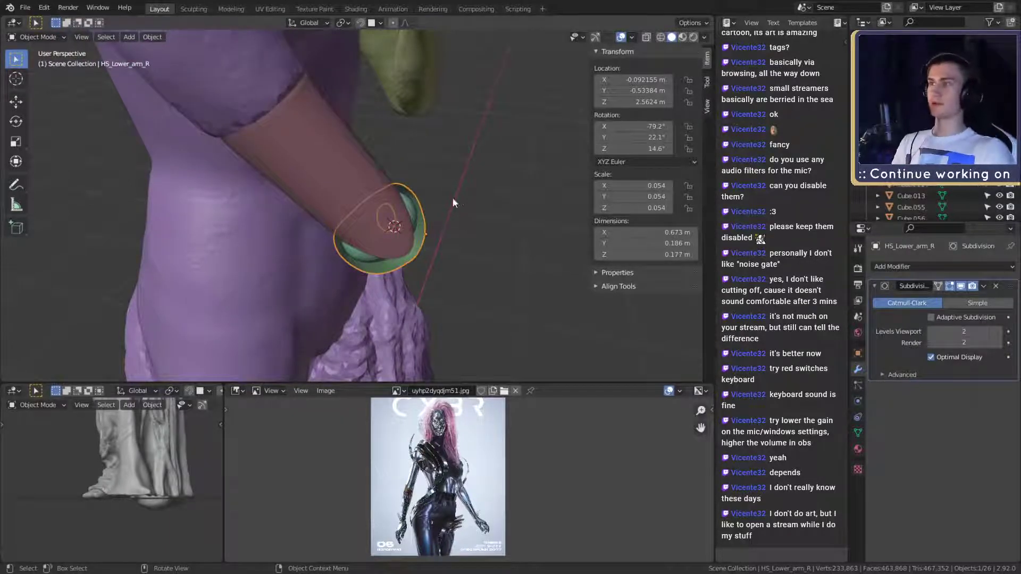
left_click(363, 186)
middle_click_drag(362, 185, 419, 298)
scroll(419, 297, "up", 5)
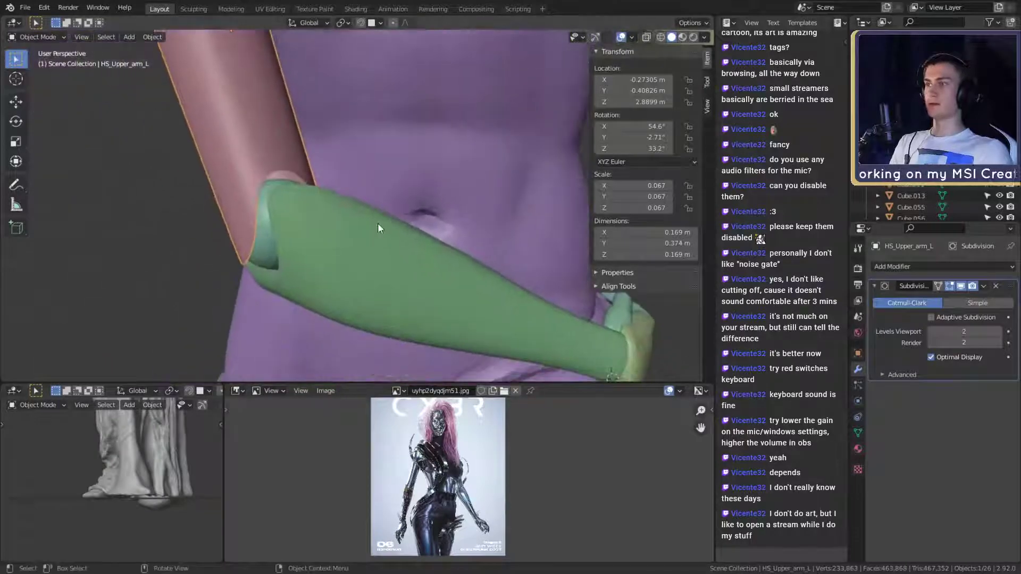
scroll(375, 230, "down", 3)
middle_click_drag(378, 230, 463, 253)
scroll(323, 208, "up", 3)
middle_click_drag(404, 197, 354, 207, "shift")
scroll(379, 212, "up", 2)
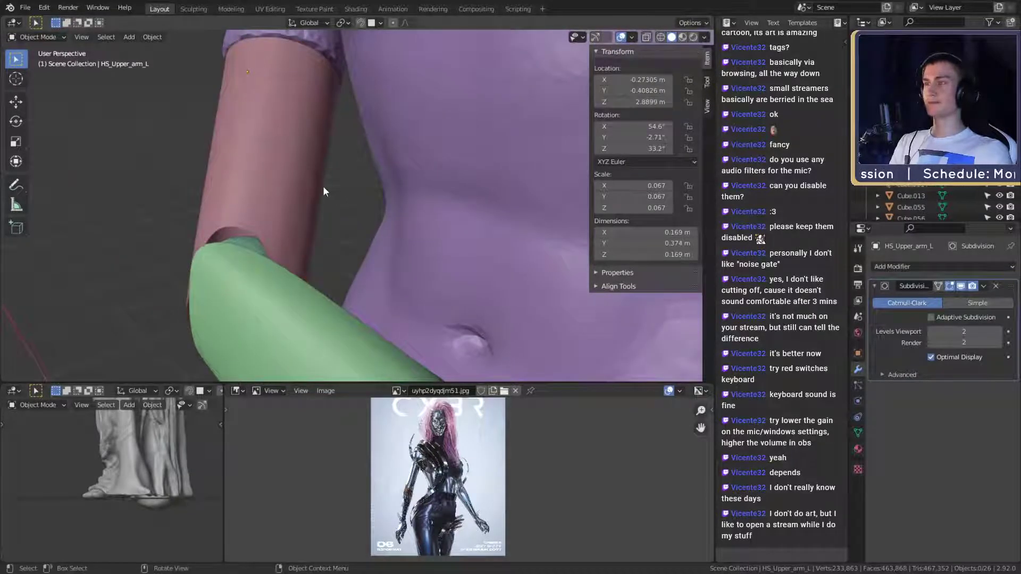
middle_click_drag(324, 186, 382, 211)
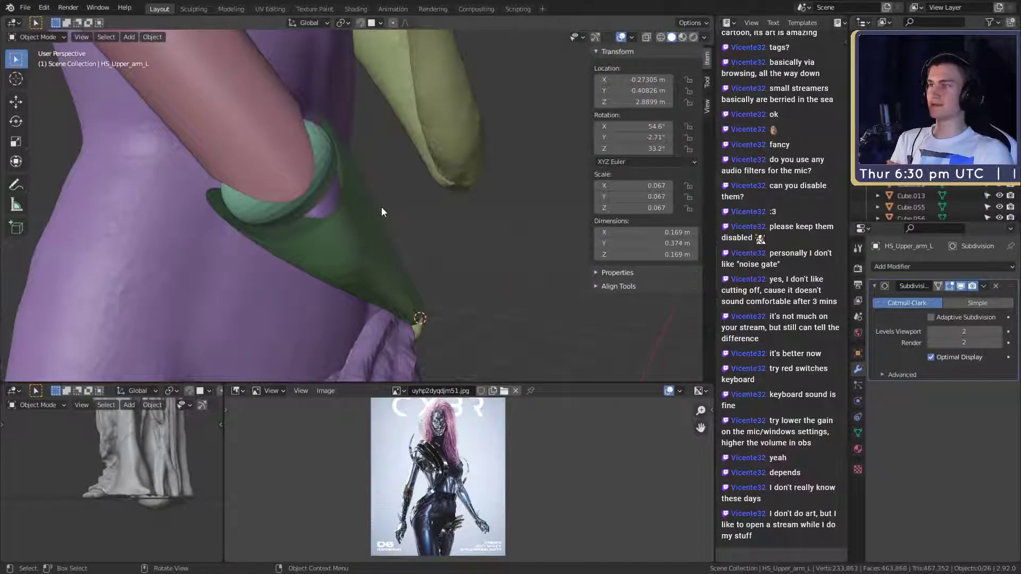
middle_click_drag(379, 209, 346, 218)
Select the arm part at the elbow and adjust its rotation
left_click(414, 211)
left_click(250, 222)
middle_click_drag(250, 223, 460, 168)
key("r")
left_click(446, 234)
scroll(420, 235, "up", 2)
key("Tab")
key("Tab")
key("Tab")
key("Tab")
Clear the purple statue body from the scene view and open the lower arm's mesh for editing
left_click(460, 168)
middle_click_drag(458, 215, 276, 200)
key("Delete")
middle_click_drag(417, 216, 373, 216)
left_click(341, 231)
scroll(340, 231, "down", 2)
scroll(351, 235, "up", 5)
key("Tab")
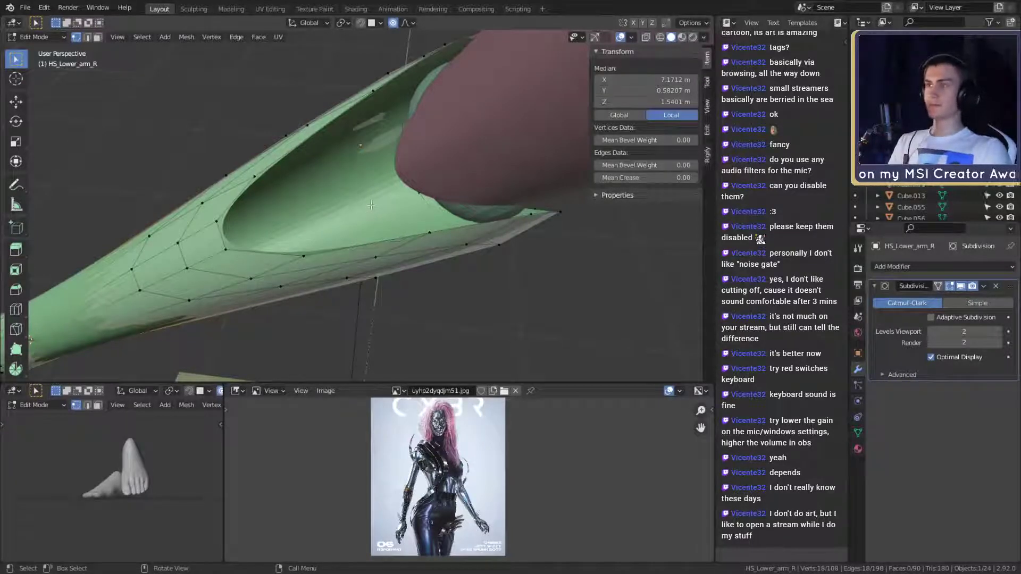
Select the chain of rim edges around the forearm's cutout at the elbow
middle_click_drag(388, 189, 472, 291)
key("alt+a")
left_click(273, 267, "alt")
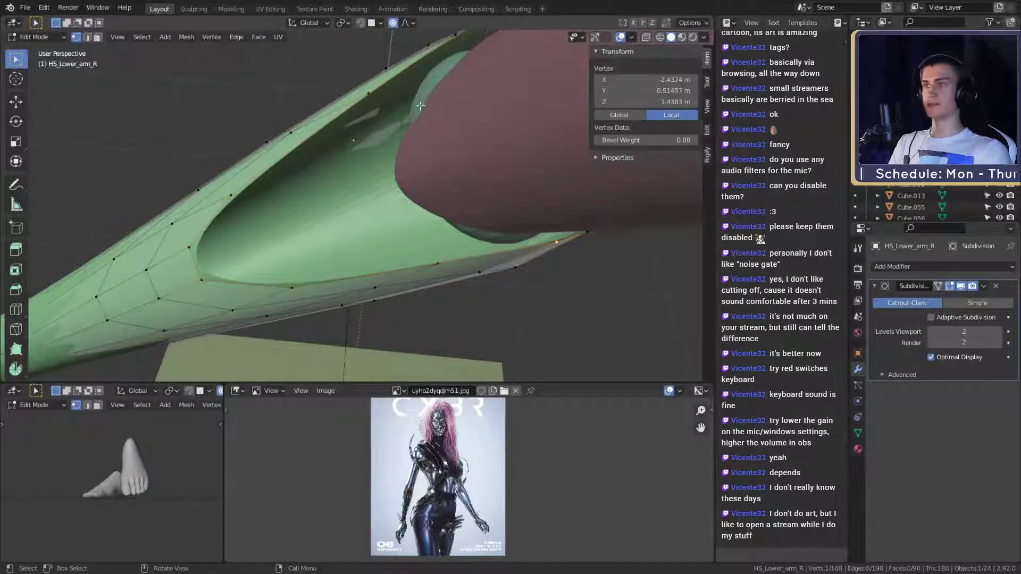
middle_click_drag(397, 131, 447, 121)
middle_click_drag(445, 191, 416, 177)
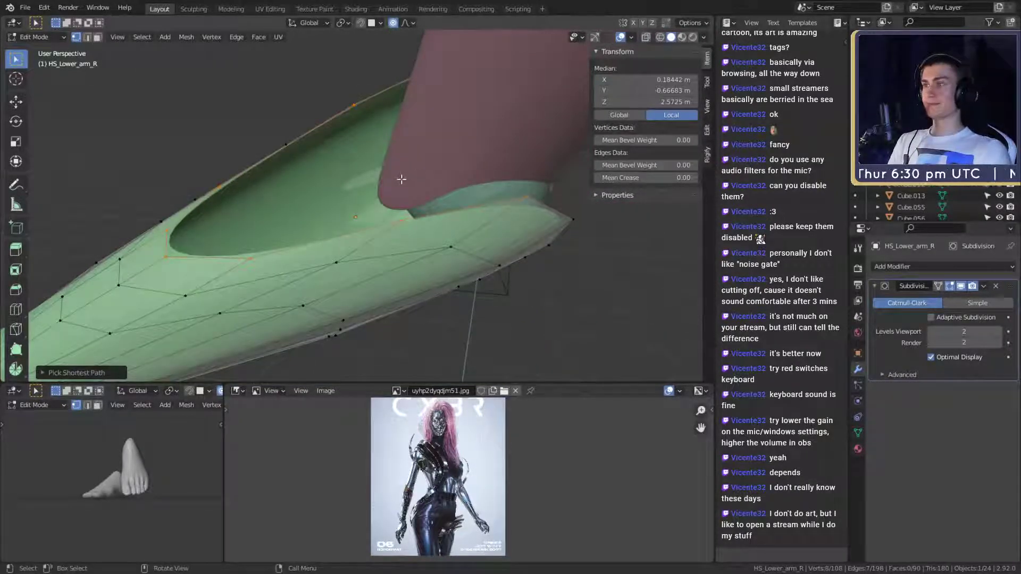
middle_click_drag(355, 204, 403, 253)
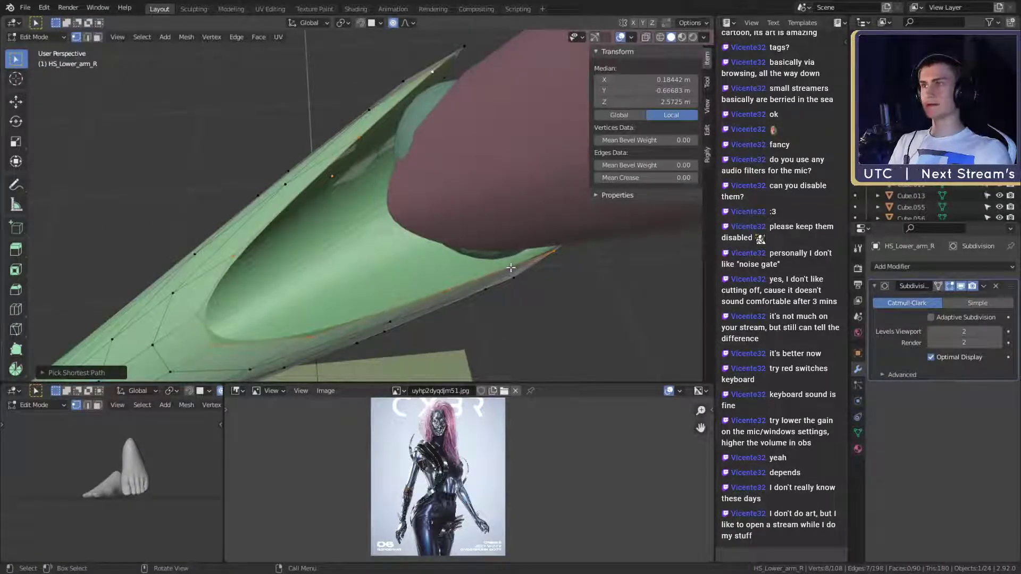
Extrude the selected rim edges of the forearm's elbow cutout in place and scale them slightly inward to form a lip
key("s")
right_click(576, 290)
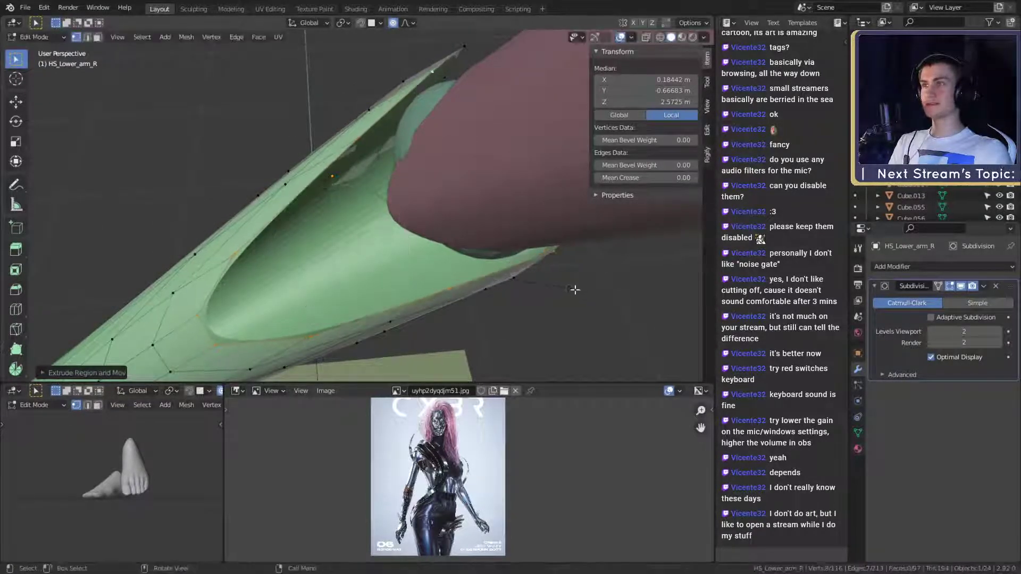
key("s")
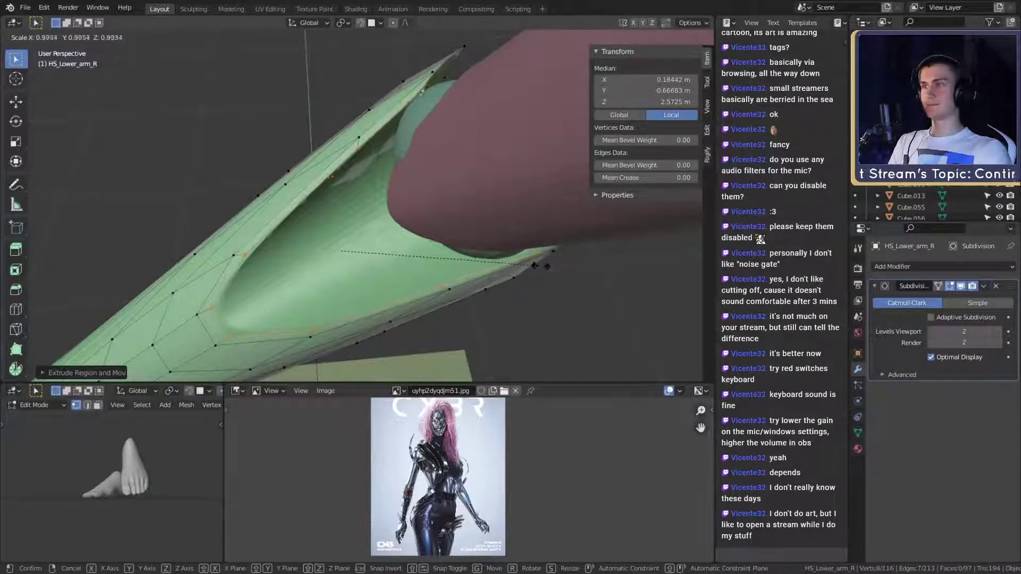
middle_click_drag(508, 255, 426, 105)
middle_click_drag(401, 227, 330, 284)
middle_click_drag(296, 227, 389, 258)
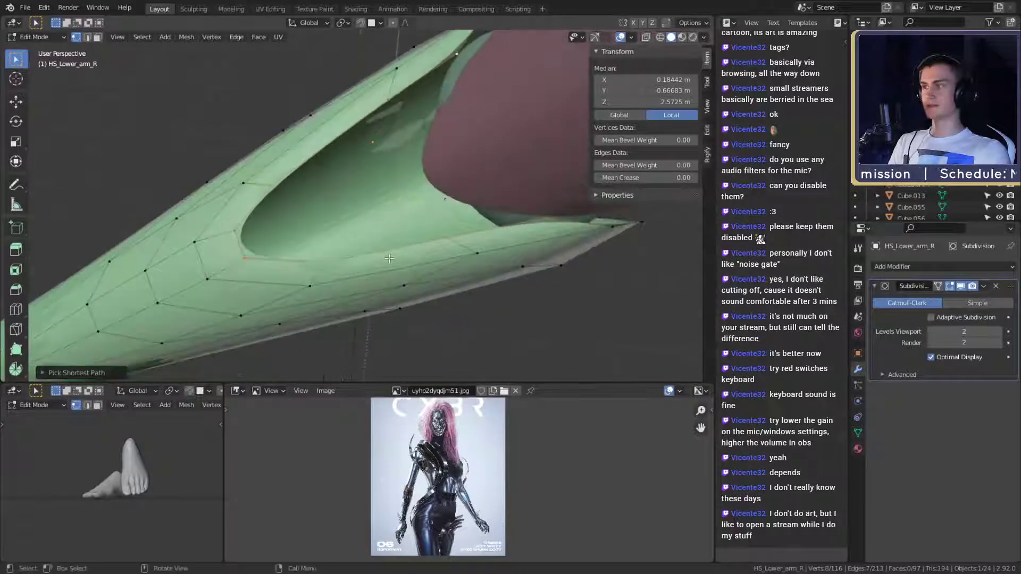
left_click(417, 247)
middle_click_drag(418, 248, 364, 190)
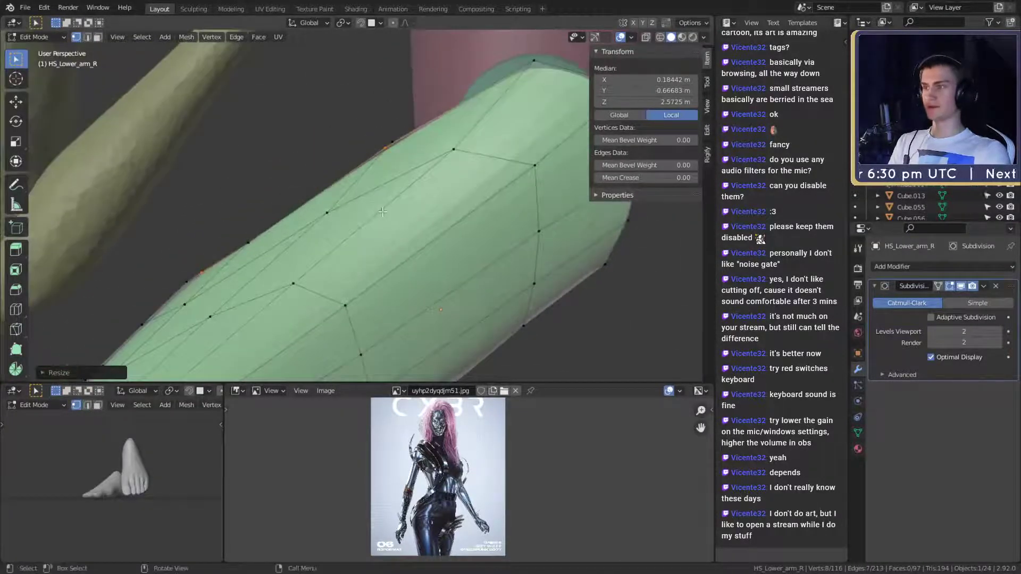
Move the extruded lip's vertices slightly so they sit inside the forearm's shell around the elbow opening
key("g")
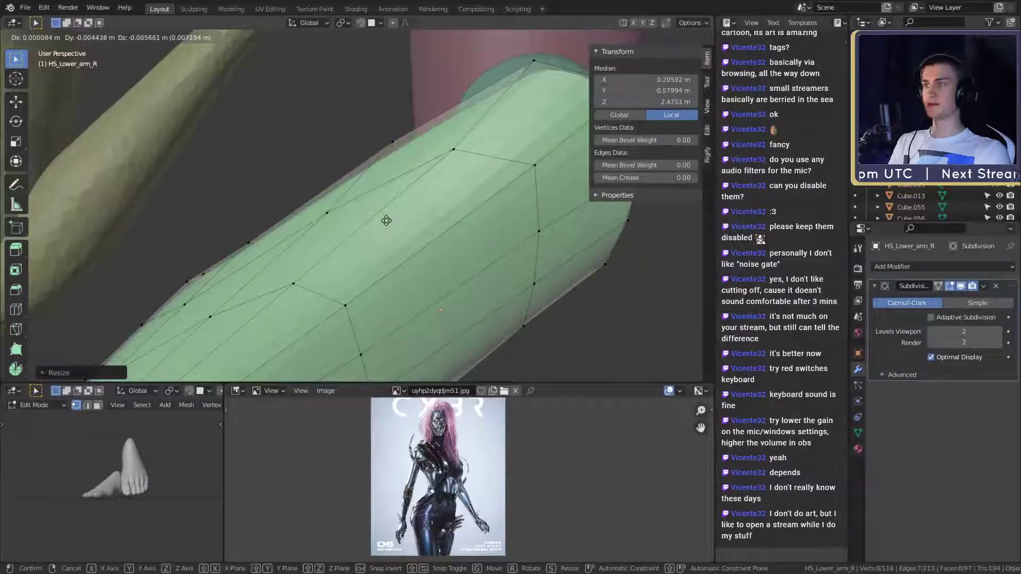
middle_click_drag(321, 234, 468, 242)
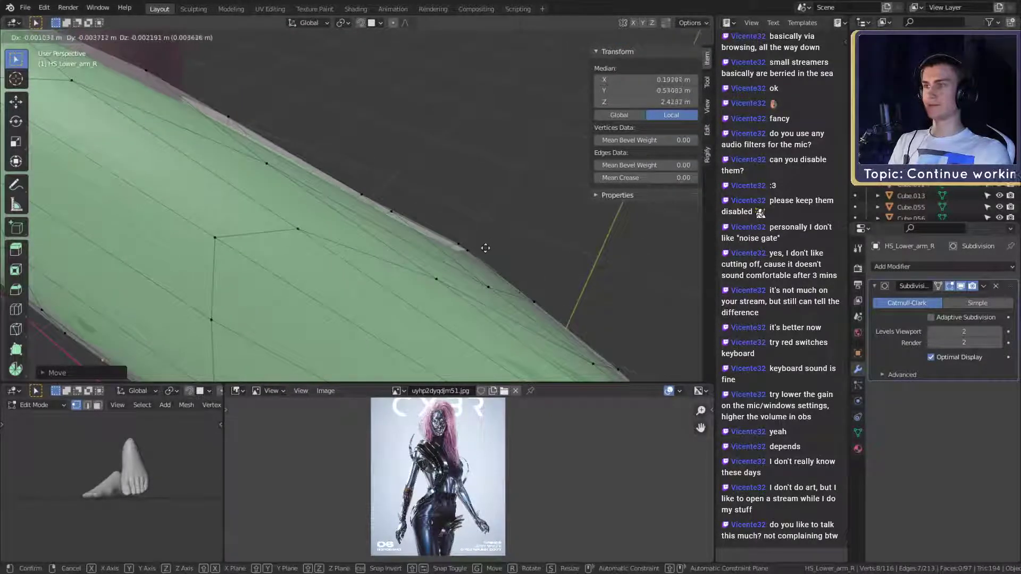
middle_click_drag(484, 250, 387, 248)
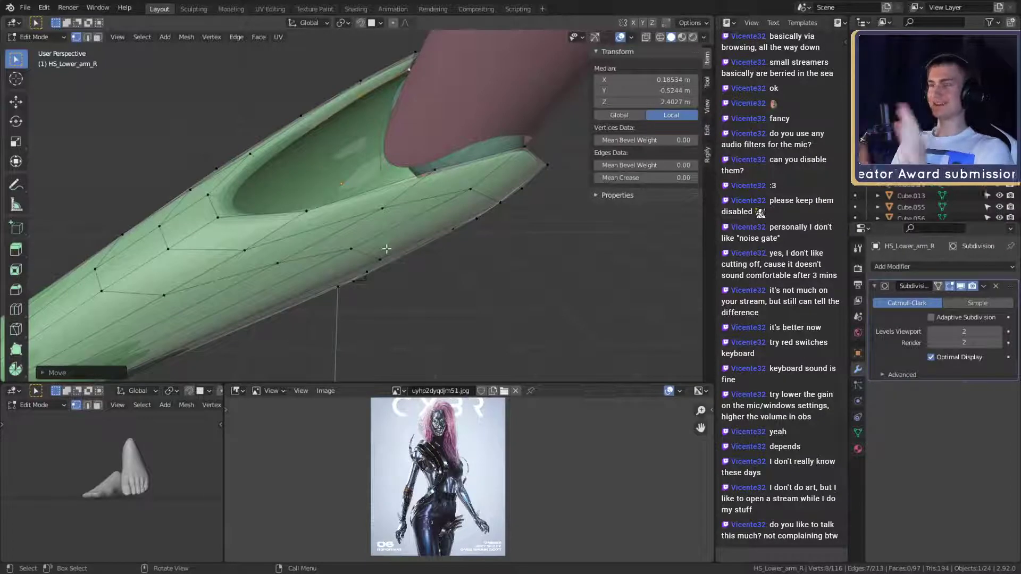
middle_click_drag(355, 241, 443, 224)
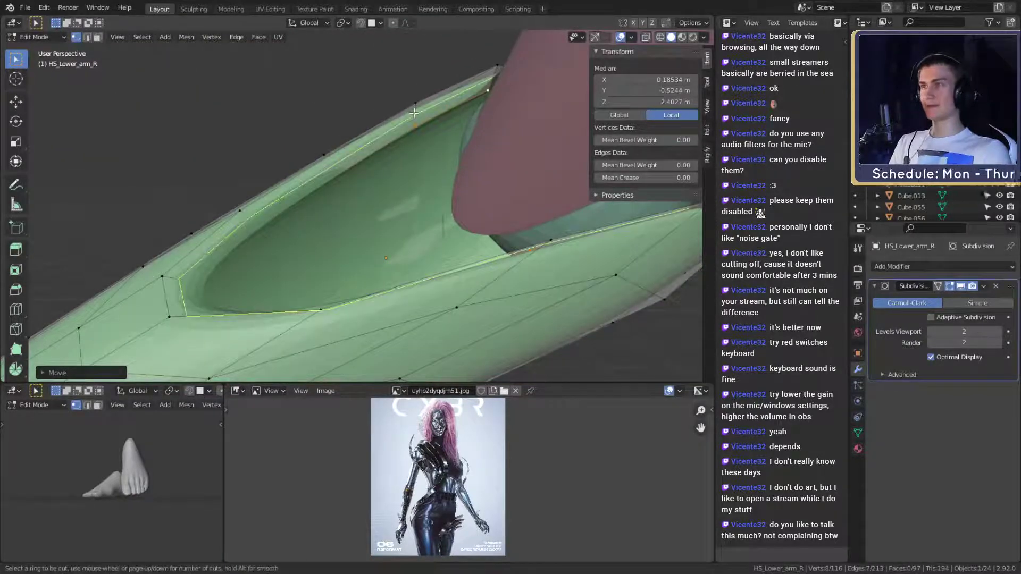
Add a loop cut along the lip around the elbow opening to sharpen the rim, and leave mesh editing
left_click(414, 113)
middle_click_drag(417, 105, 360, 258)
key("Tab")
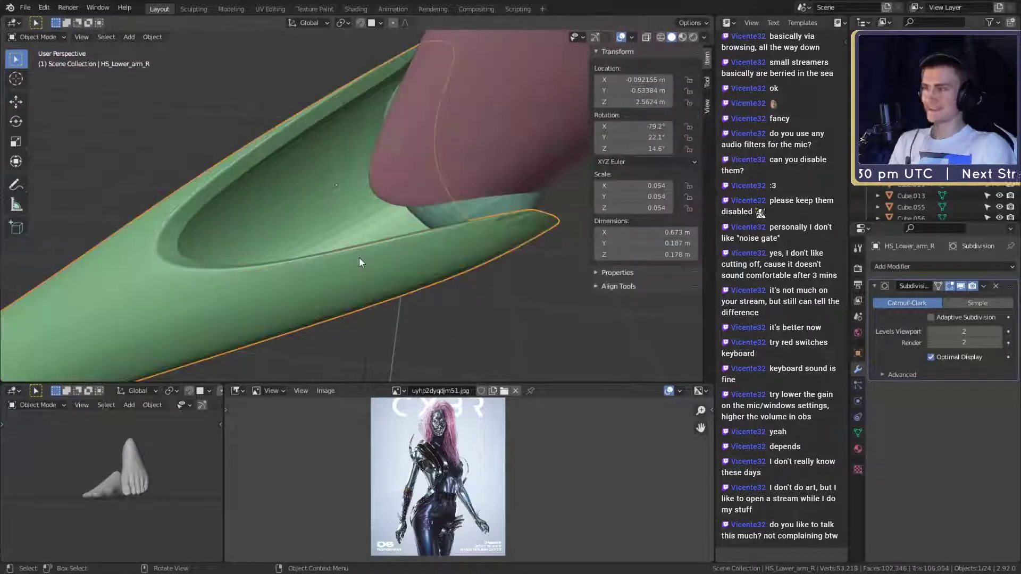
Select the sphere at the elbow joint and rotate it slightly to align with the forearm's end
middle_click_drag(303, 276, 429, 234)
left_click(306, 221)
key("r")
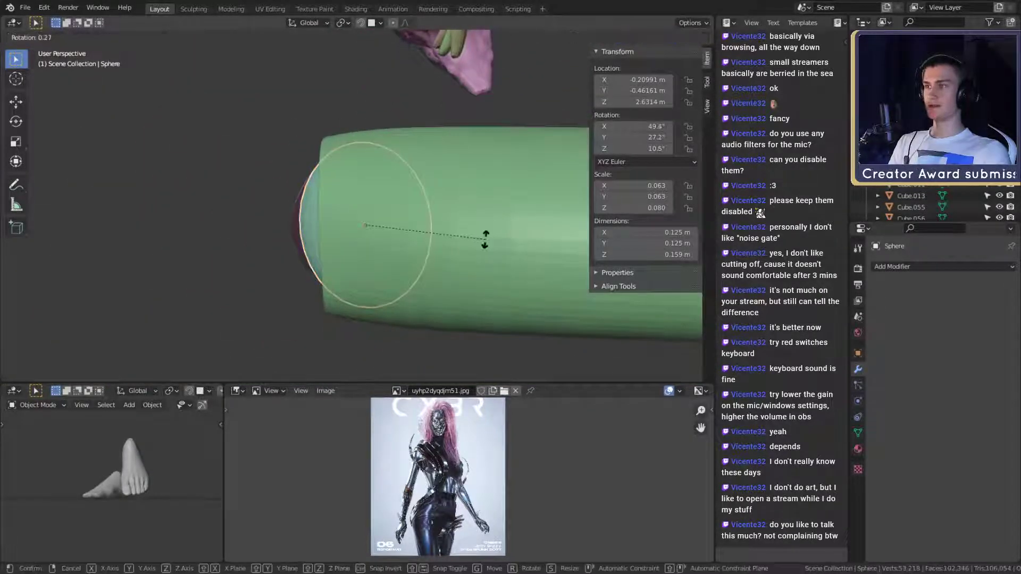
Rotate the elbow sphere to about 48°, 29.3°, 12.6° and shift it slightly at the end of the forearm
middle_click_drag(487, 240, 470, 222)
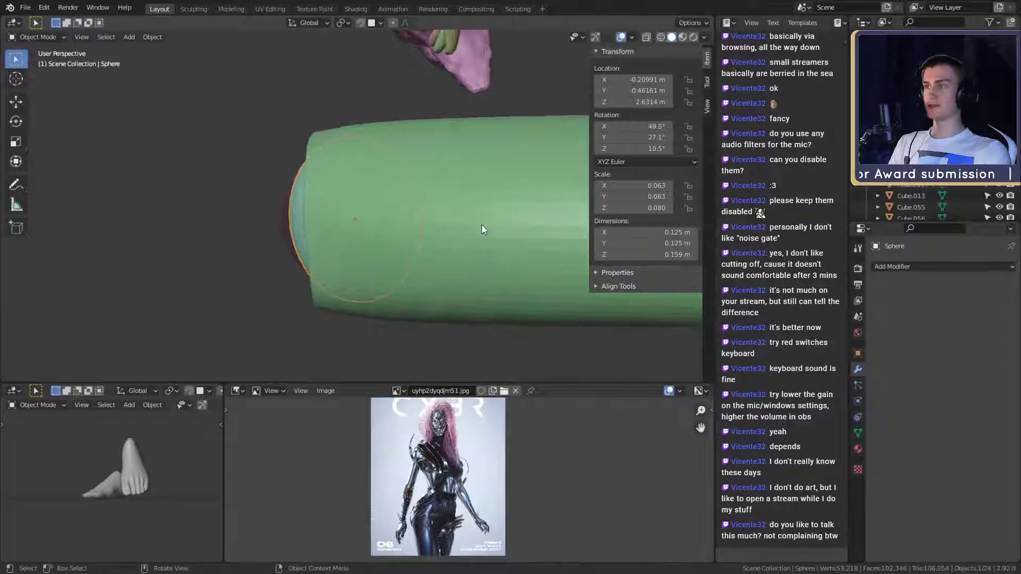
key("r")
left_click(494, 234)
key("g")
left_click(493, 234)
middle_click_drag(493, 234, 458, 184)
scroll(394, 229, "up", 3)
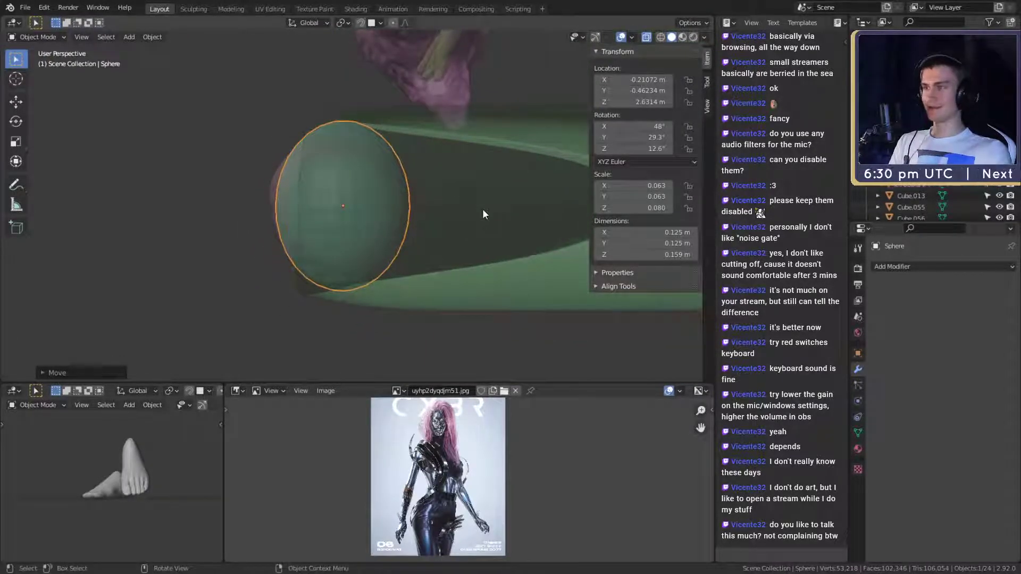
Reposition the elbow sphere, scale it down to about 0.122 × 0.122 × 0.154 m, and fine-tune its rotation
key("g")
middle_click_drag(464, 205, 492, 264)
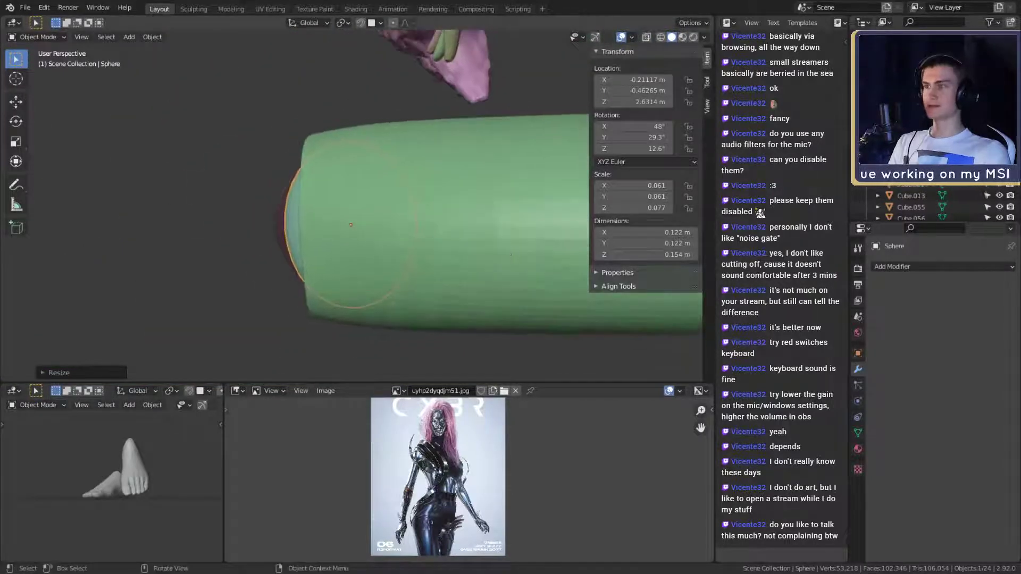
key("r")
left_click(510, 252)
Select the right lower arm and open its mesh for editing with X-ray turned off
middle_click_drag(490, 238, 310, 252)
left_click(362, 286)
middle_click_drag(363, 286, 339, 221)
key("Tab")
key("alt+z")
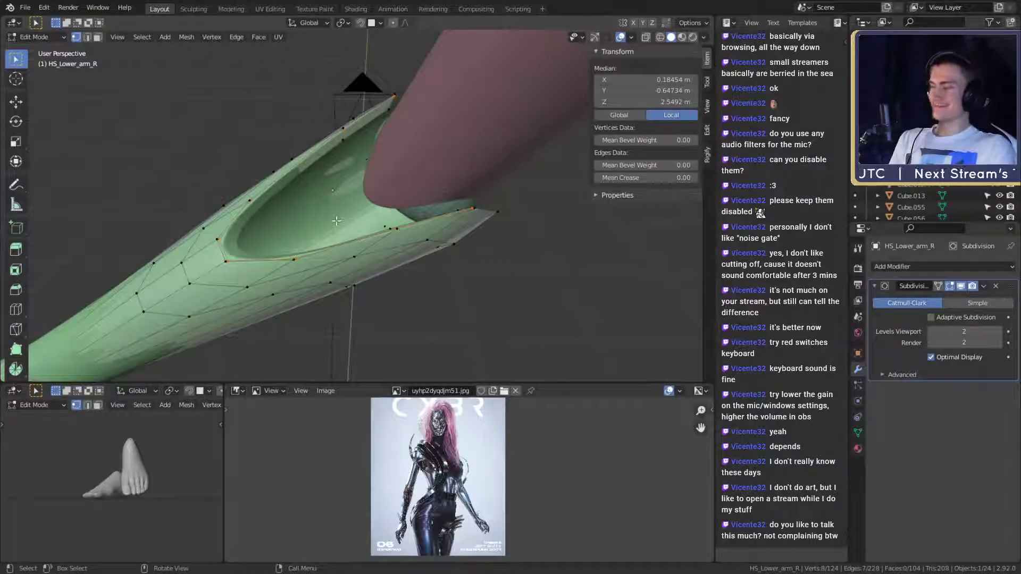
middle_click_drag(271, 199, 394, 233)
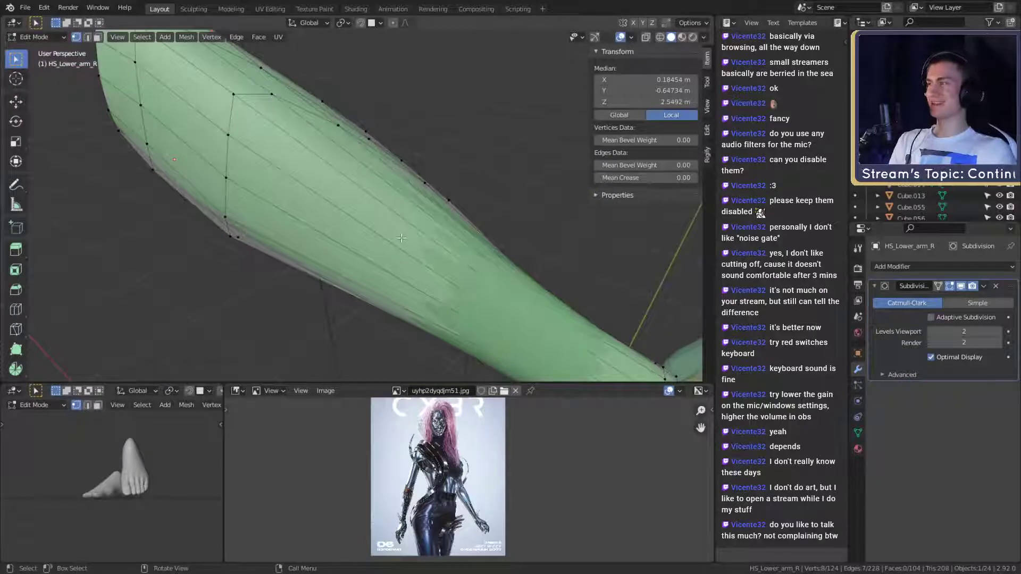
mouse_move(355, 200)
middle_mouse_down()
mouse_move(311, 154)
mouse_move(360, 218)
mouse_move(358, 250)
mouse_move(410, 231)
mouse_move(401, 244)
mouse_move(318, 225)
mouse_move(394, 240)
mouse_move(383, 193)
mouse_move(408, 227)
mouse_move(420, 213)
mouse_move(489, 245)
mouse_move(389, 239)
mouse_move(301, 206)
mouse_move(294, 184)
mouse_move(371, 198)
mouse_move(386, 221)
mouse_move(405, 204)
mouse_move(353, 213)
mouse_move(370, 210)
middle_mouse_up()
Slide vertices along their edges on the outer side of the forearm, just below the elbow opening
key("Tab")
scroll(360, 218, "down", 2)
scroll(407, 226, "down", 2)
key("Tab")
scroll(372, 228, "down", 3)
scroll(367, 223, "up", 4)
left_click(294, 184)
left_click(380, 227)
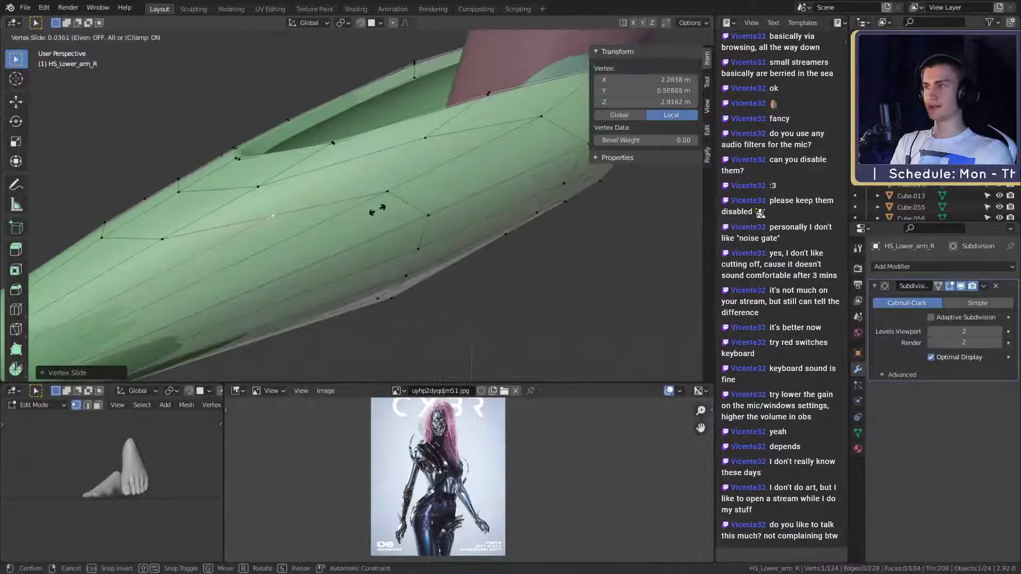
left_click(420, 229)
Examine the topology and inner surface of the lower arm's elbow opening from several angles, including in X-ray view
middle_click_drag(421, 229, 396, 194)
scroll(393, 202, "up", 1)
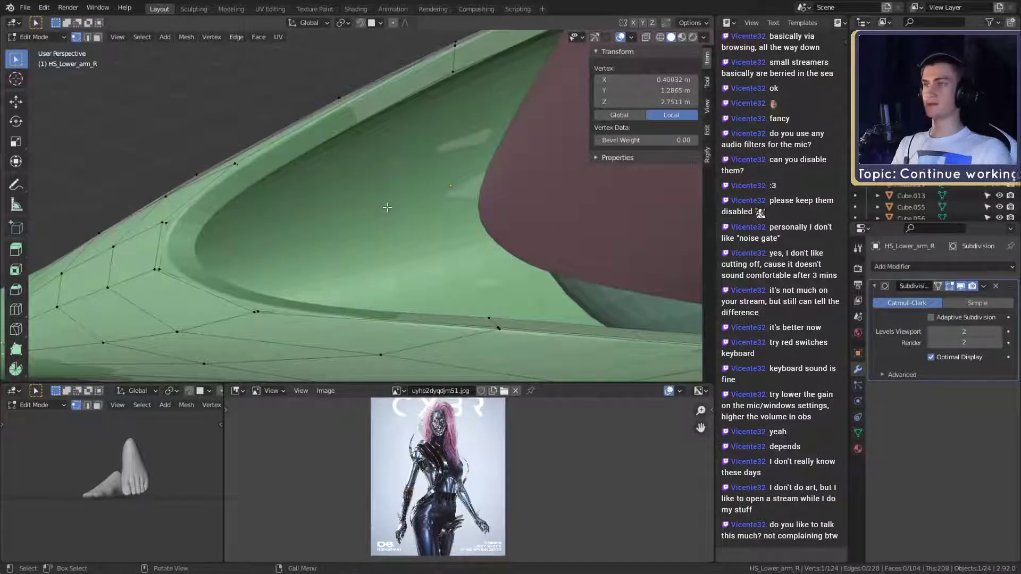
middle_click_drag(353, 222, 379, 209)
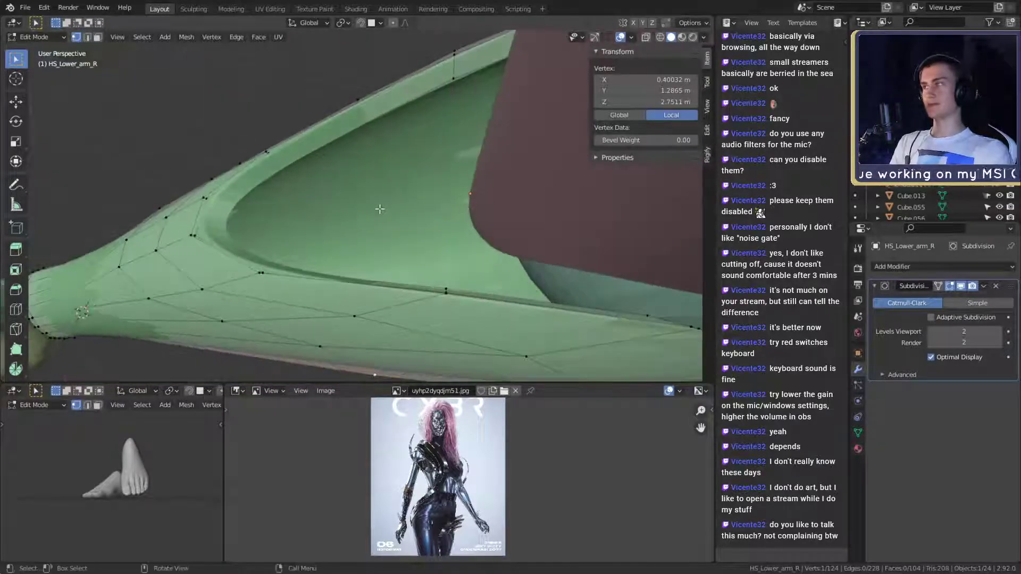
key("alt+z")
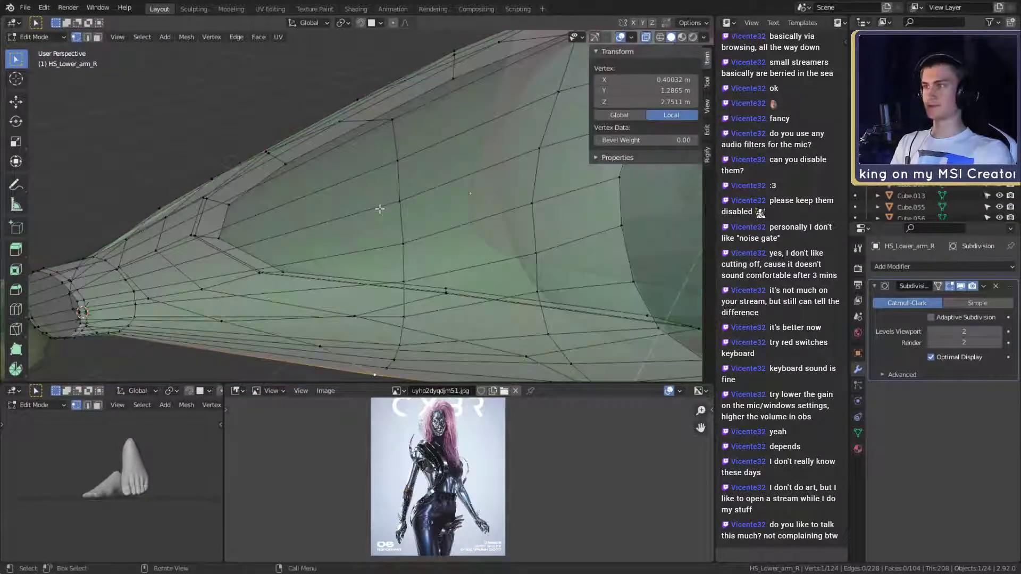
key("alt+z")
middle_click_drag(358, 229, 416, 175)
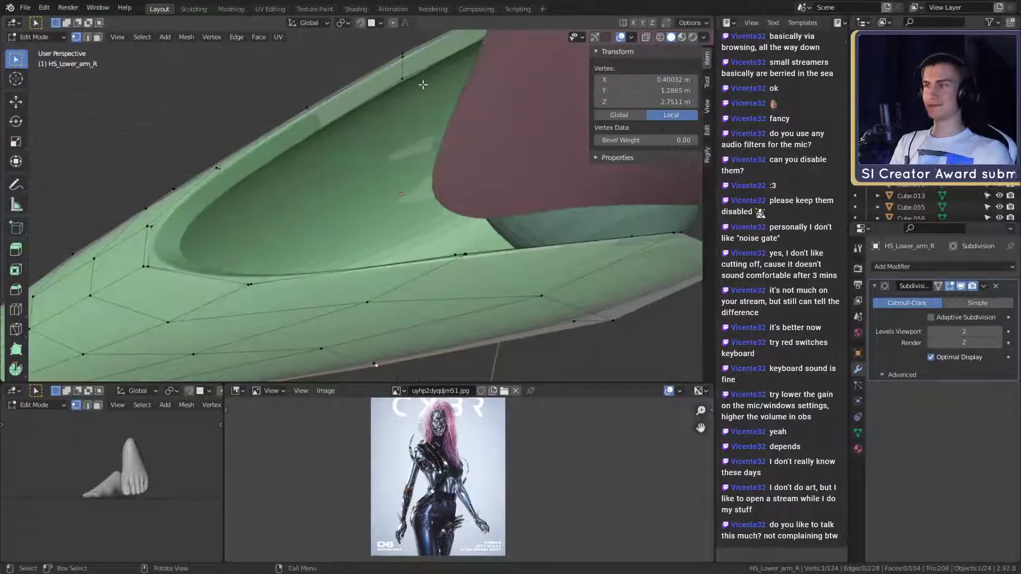
middle_click_drag(430, 214, 366, 207)
middle_click_drag(441, 204, 412, 260)
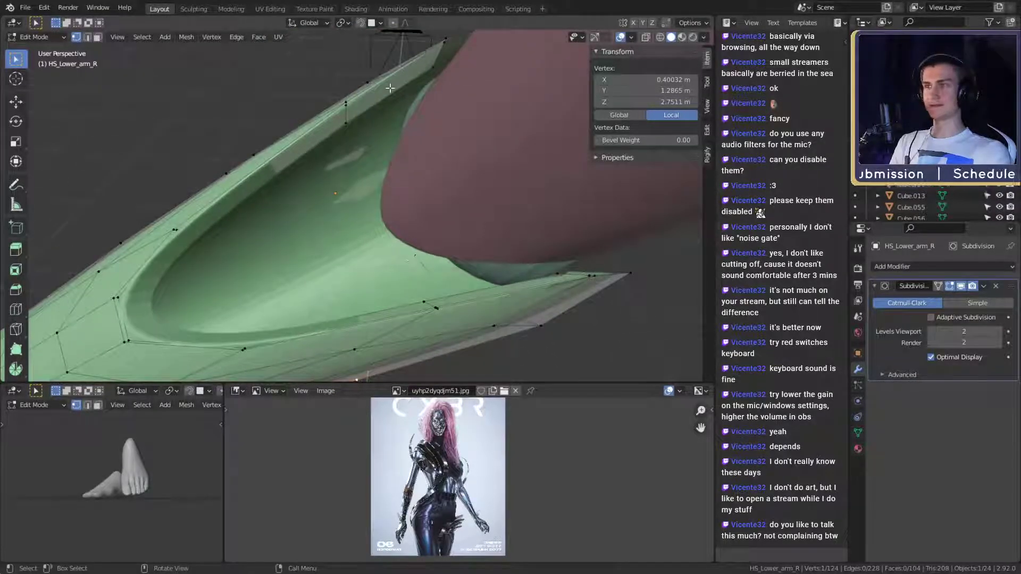
middle_click_drag(426, 176, 440, 213)
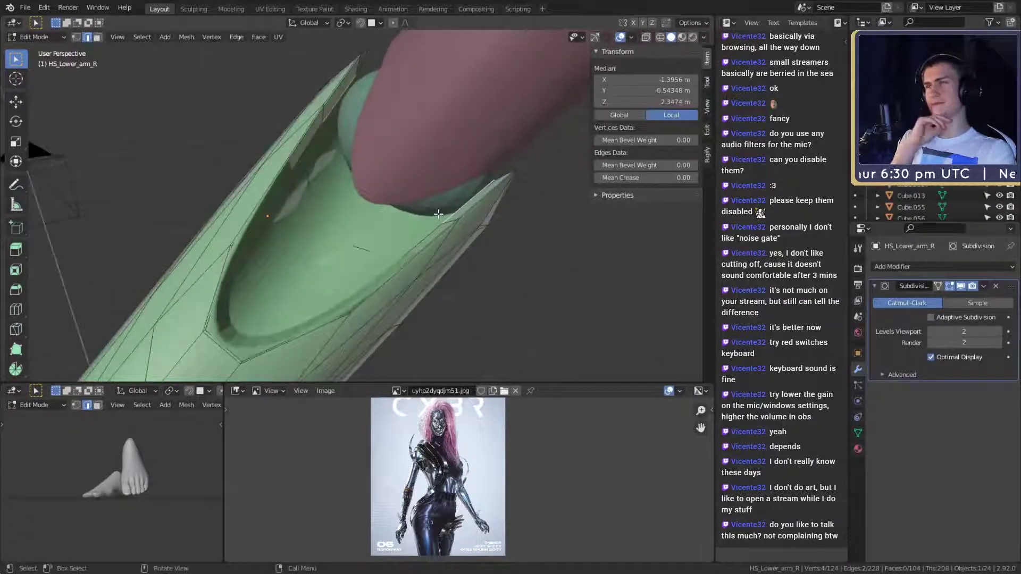
middle_click_drag(353, 229, 285, 195)
Set the transform pivot point to the 3D Cursor at the elbow and test-bend the right lower arm around it in Object Mode
scroll(273, 276, "down", 5)
key("Tab")
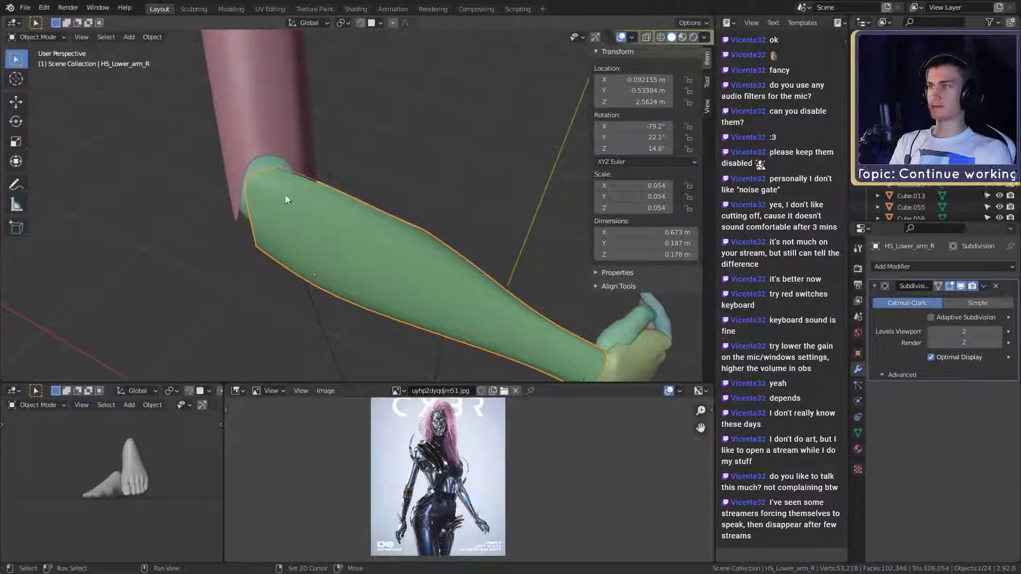
left_click(349, 23)
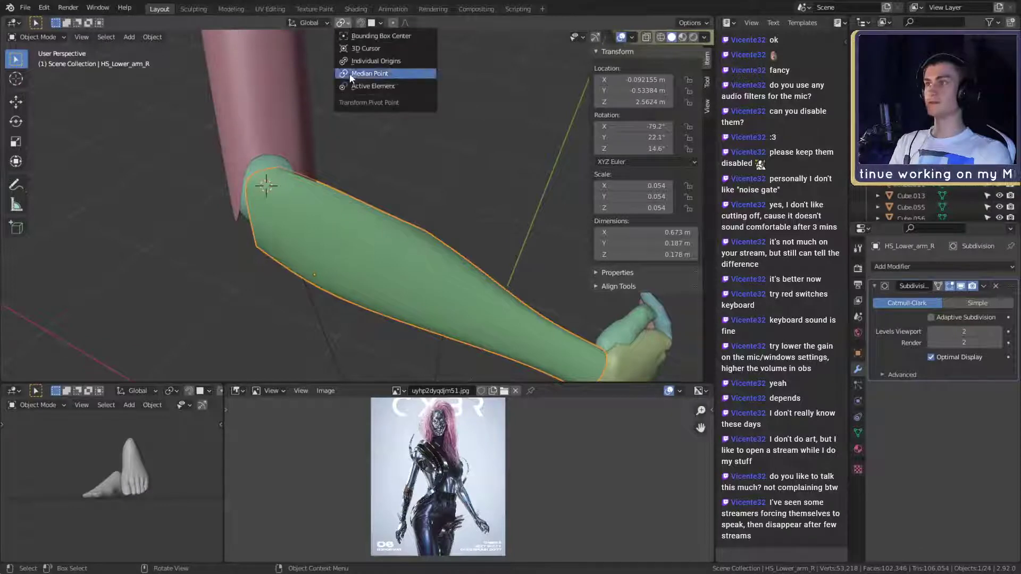
key("r")
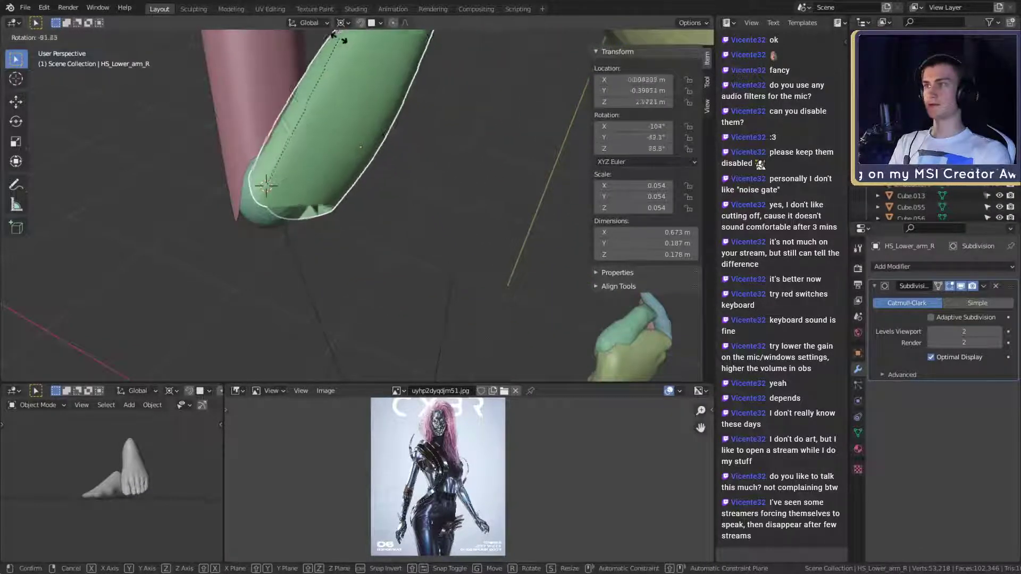
left_click(325, 37)
Try bending the right lower arm toward the upper arm around the 3D cursor from several view angles, discarding each rotation
middle_click_drag(326, 38, 416, 218)
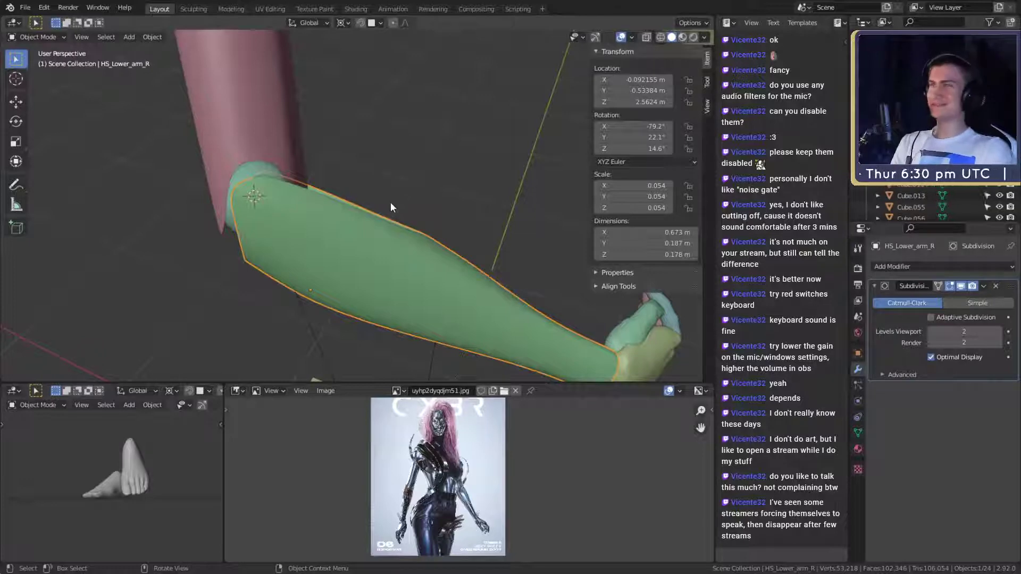
middle_click_drag(397, 203, 467, 258)
key("r")
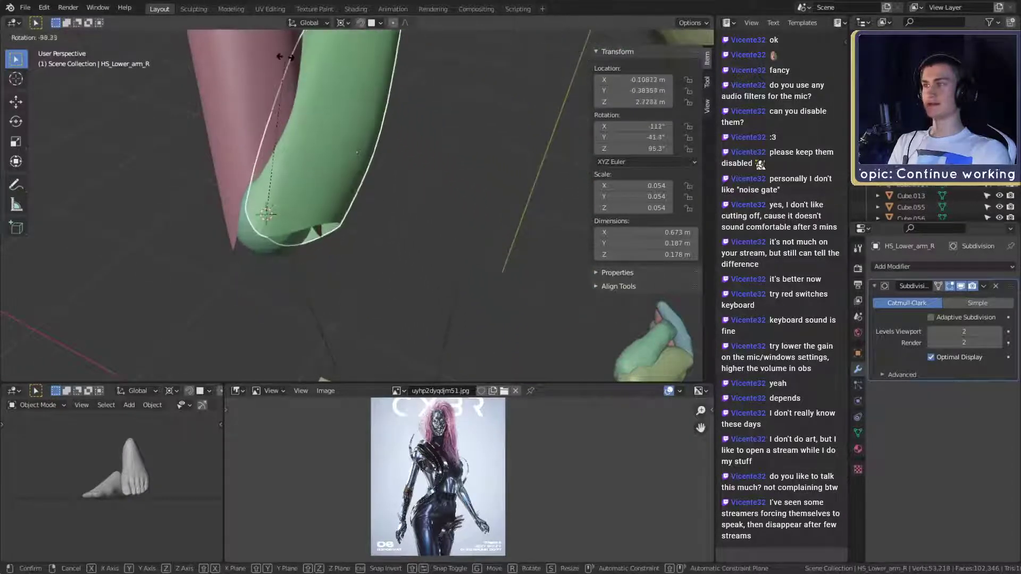
right_click(335, 89)
mouse_move(415, 196)
middle_mouse_down()
mouse_move(420, 176)
mouse_move(421, 187)
middle_mouse_up()
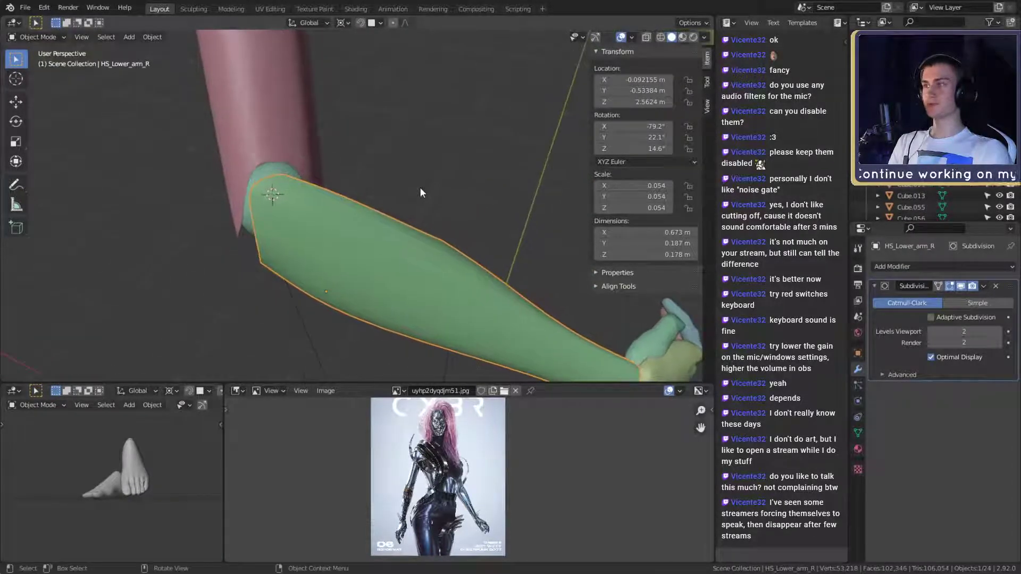
key("r")
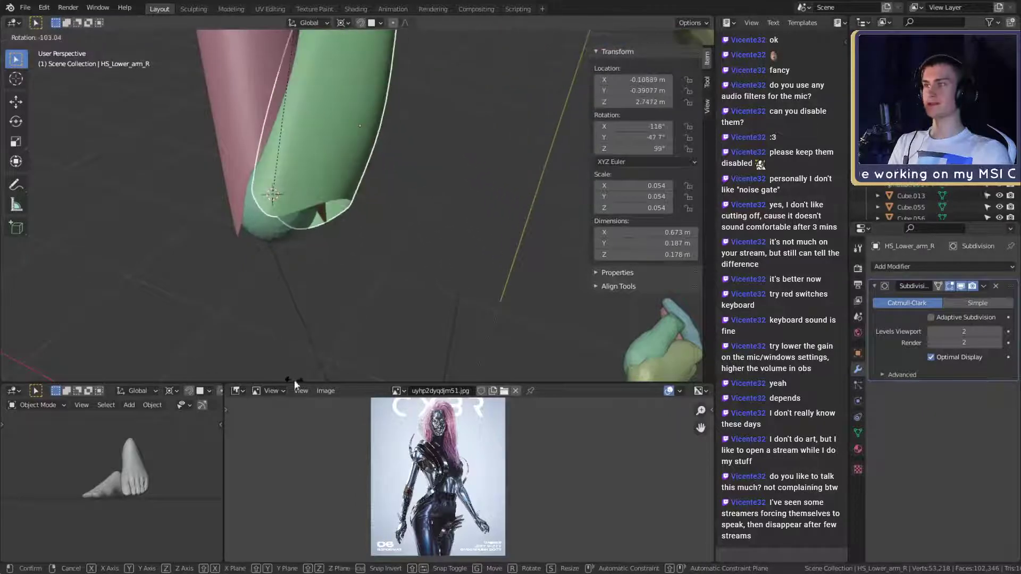
left_click(345, 353)
key("ctrl+z")
middle_click_drag(388, 262, 405, 272)
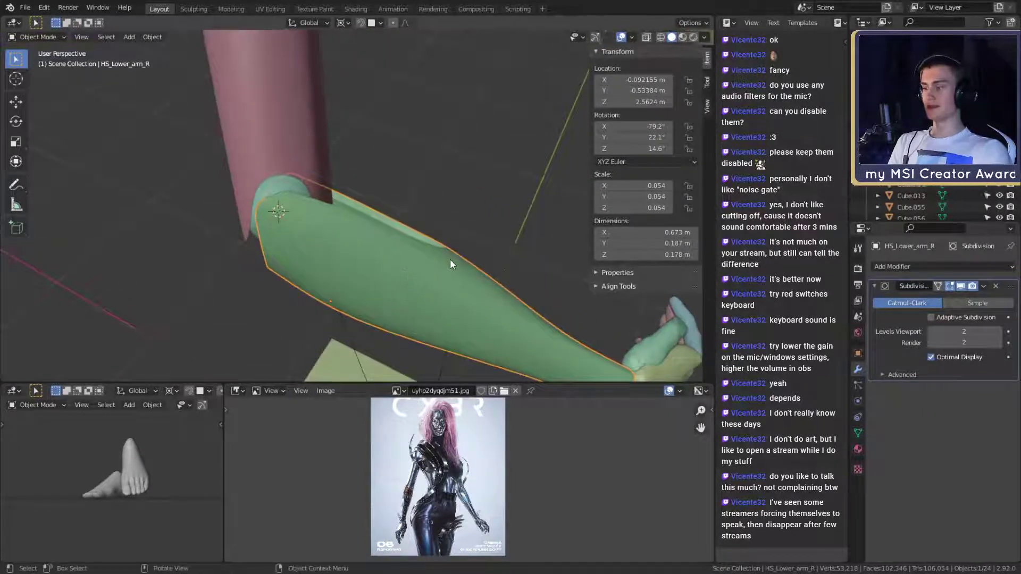
key("r")
right_click(320, 71)
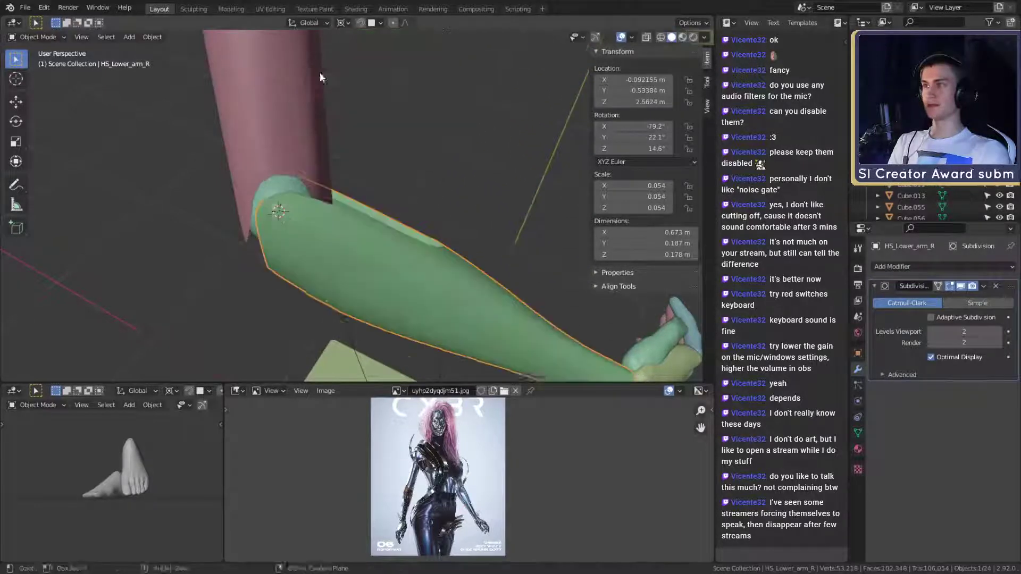
mouse_move(397, 244)
middle_mouse_down()
mouse_move(365, 247)
mouse_move(402, 259)
middle_mouse_up()
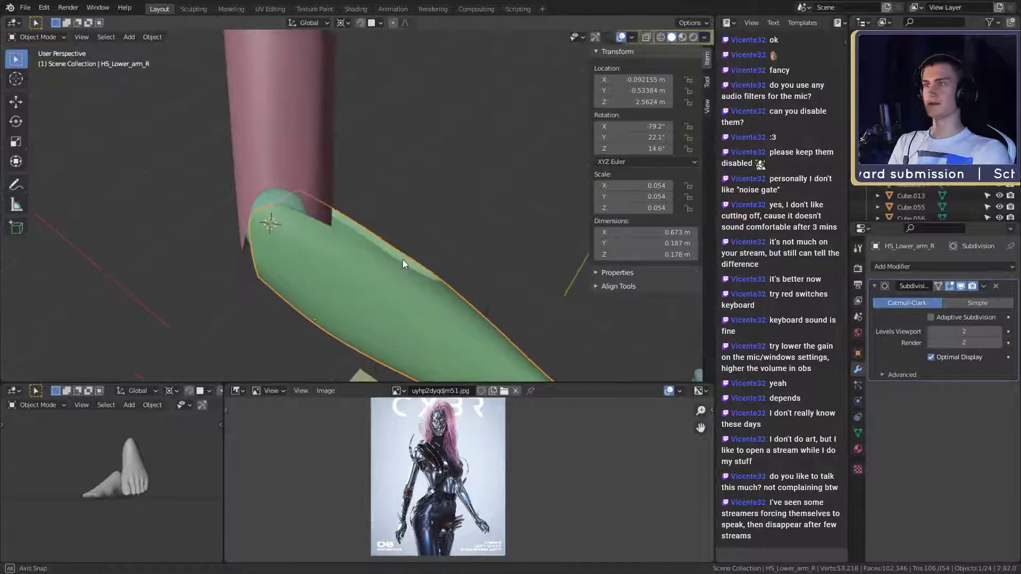
key("r")
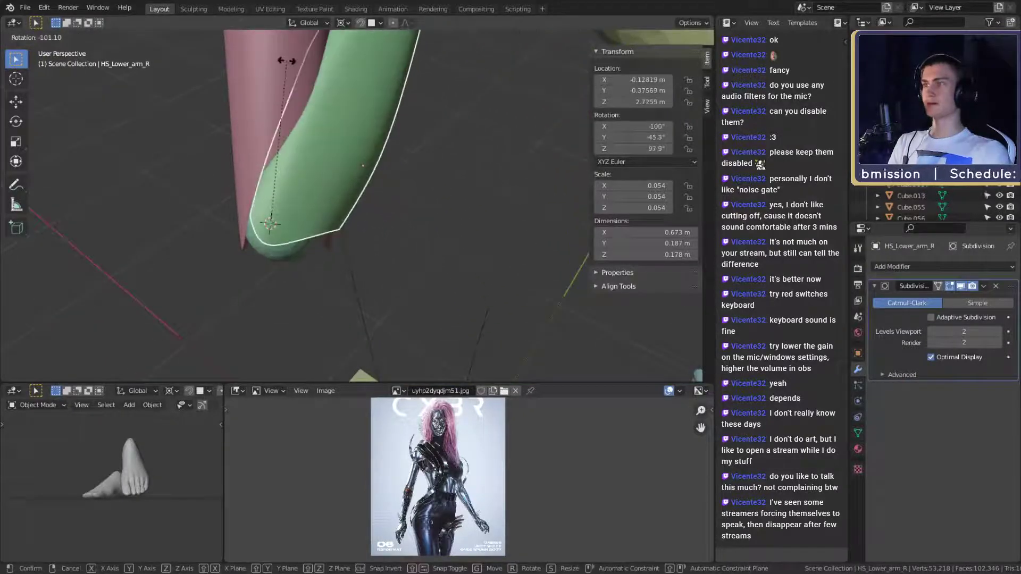
right_click(402, 171)
middle_click_drag(402, 171, 353, 250)
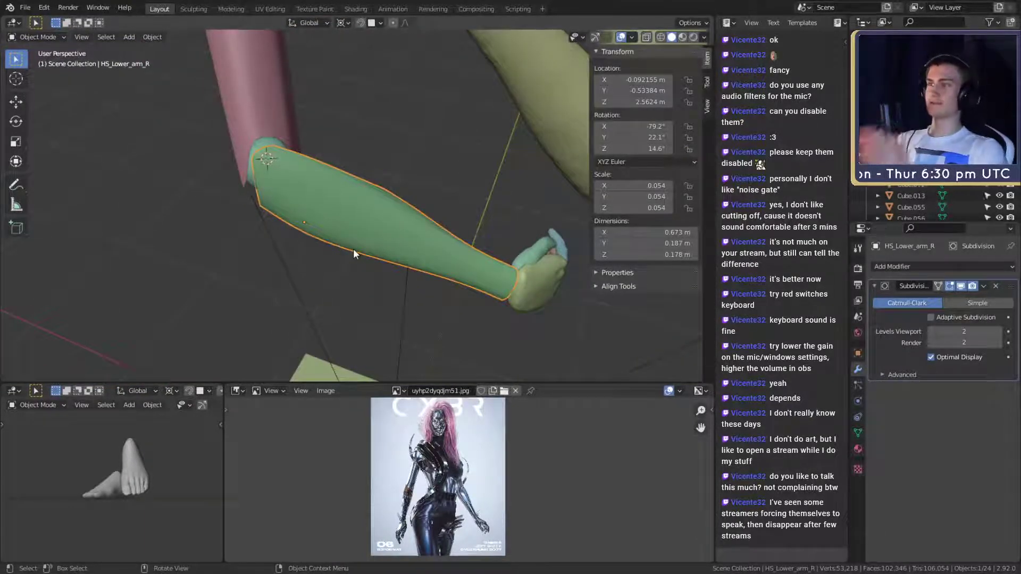
Try a loop cut along the rim of the lower arm's elbow opening
scroll(353, 246, "up", 6)
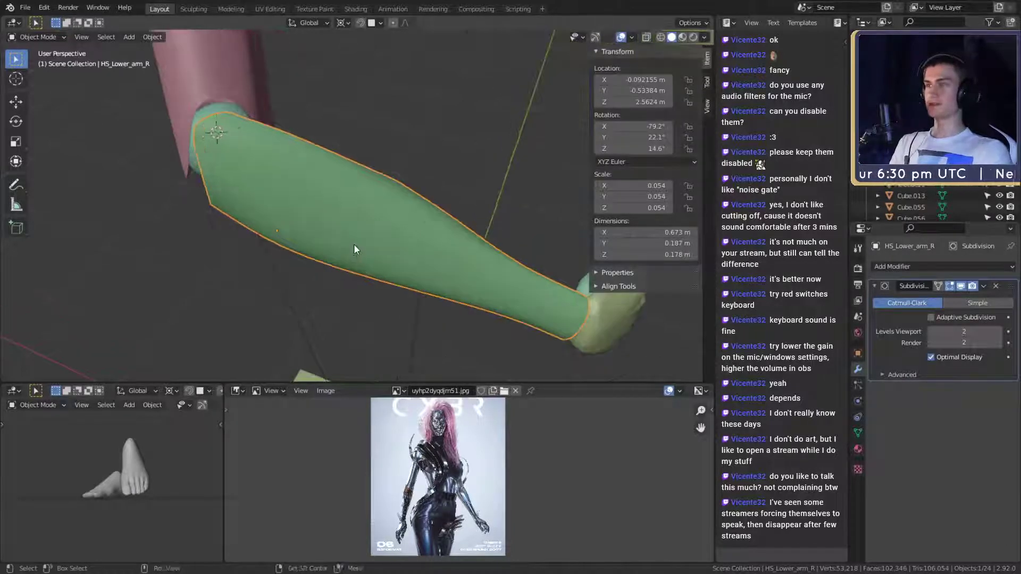
middle_click_drag(356, 212, 439, 183)
scroll(385, 209, "up", 2)
key("Tab")
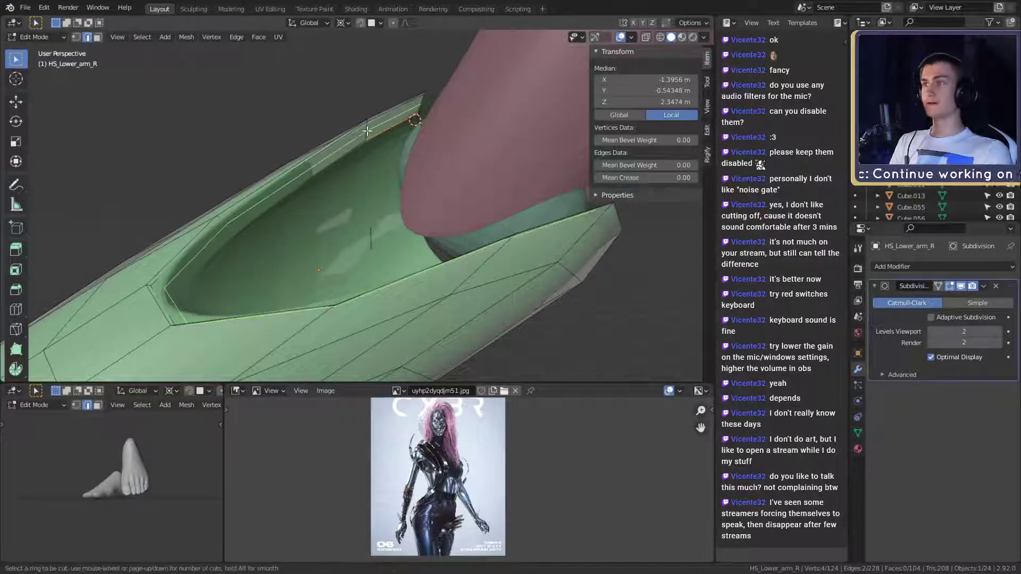
middle_click_drag(393, 183, 312, 203)
key("Tab")
Test the elbow's range of motion again by rotating the right lower arm against the upper arm, discarding each rotation
left_click(384, 213)
middle_click_drag(366, 247, 394, 249)
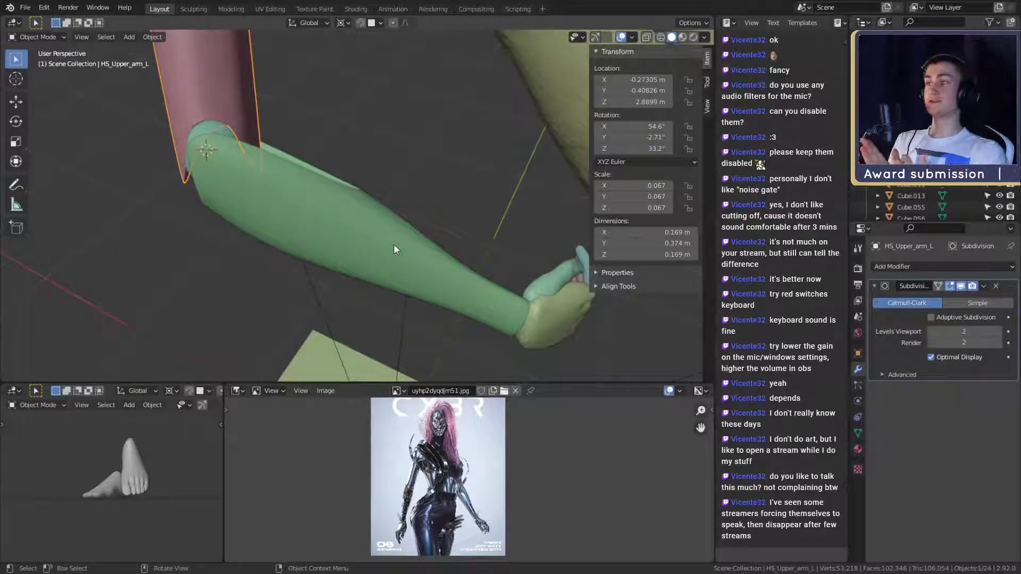
scroll(377, 208, "up", 1)
scroll(436, 235, "up", 3)
middle_click_drag(376, 224, 323, 213, "shift")
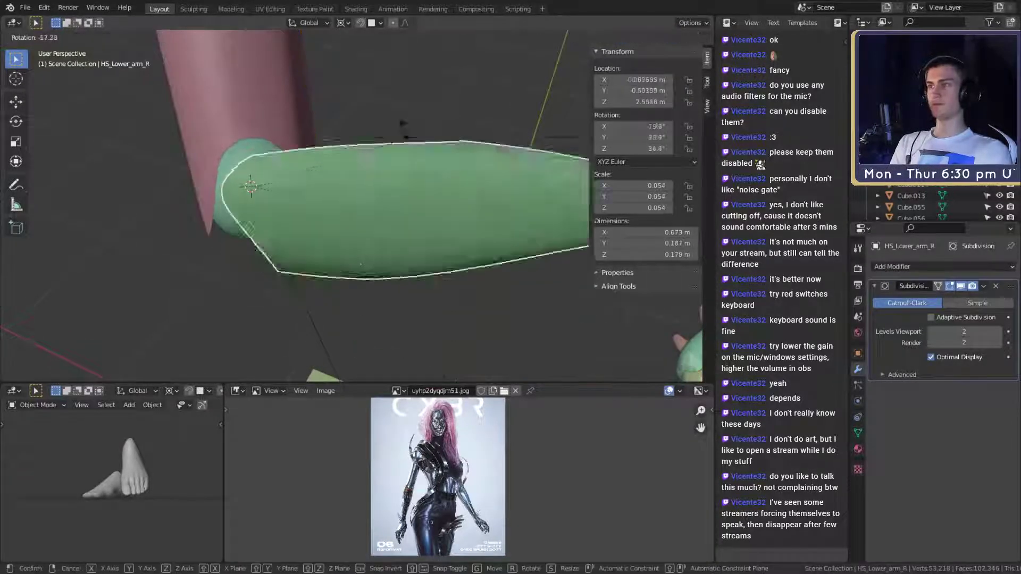
right_click(320, 109)
middle_click_drag(375, 188, 404, 213)
key("r")
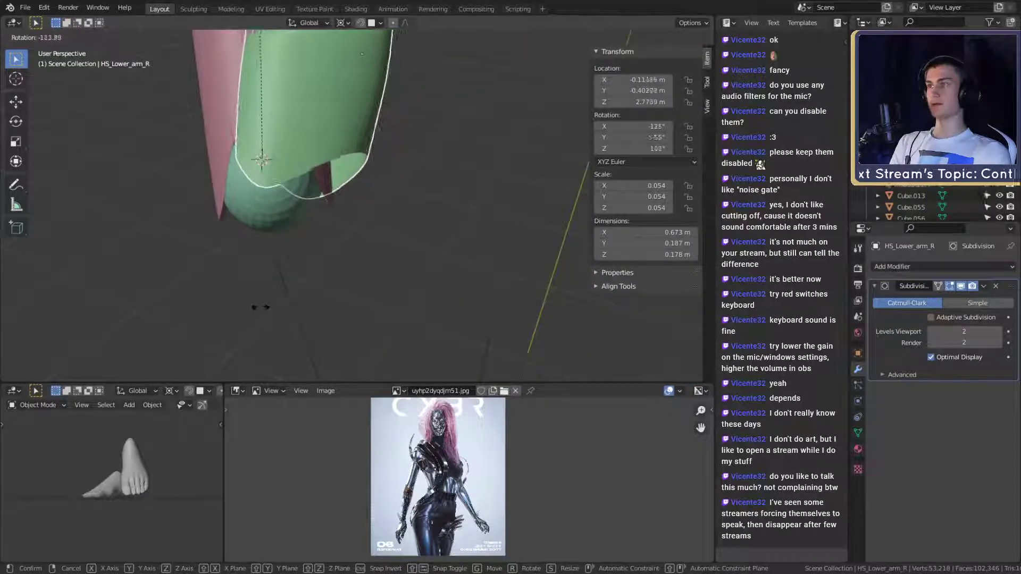
right_click(416, 306)
mouse_move(417, 306)
middle_mouse_down()
mouse_move(298, 235)
mouse_move(388, 309)
mouse_move(359, 324)
mouse_move(357, 269)
mouse_move(327, 258)
mouse_move(331, 203)
mouse_move(377, 248)
mouse_move(391, 231)
mouse_move(367, 289)
mouse_move(298, 276)
mouse_move(292, 187)
mouse_move(348, 269)
mouse_move(317, 292)
mouse_move(447, 310)
mouse_move(392, 338)
mouse_move(408, 319)
mouse_move(435, 338)
mouse_move(404, 317)
middle_mouse_up()
key("r")
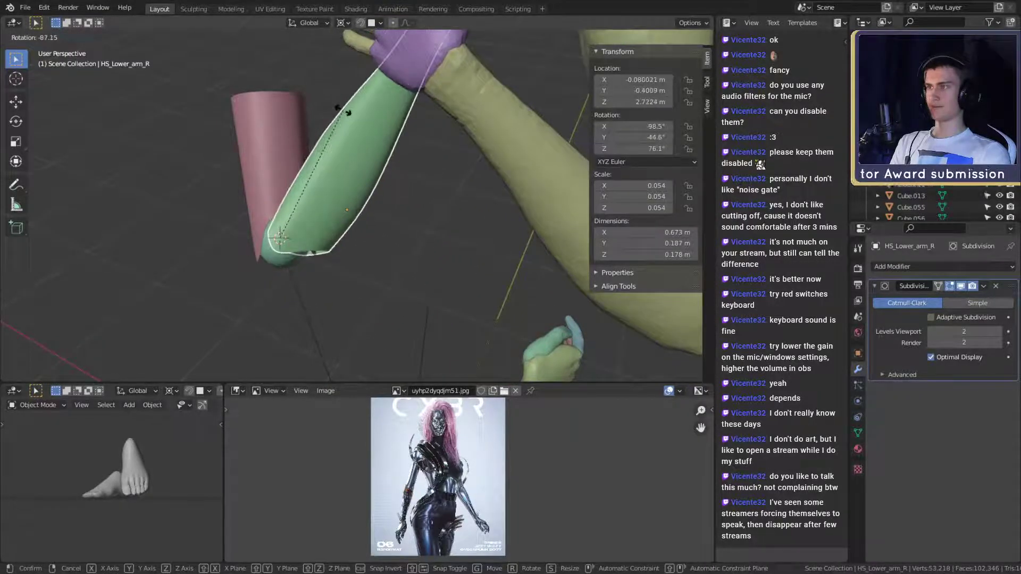
middle_click_drag(295, 207, 333, 253)
Scale the edges on both sides of the right lower arm's elbow opening by about 1.1 using Individual Origins as the pivot point
key("Tab")
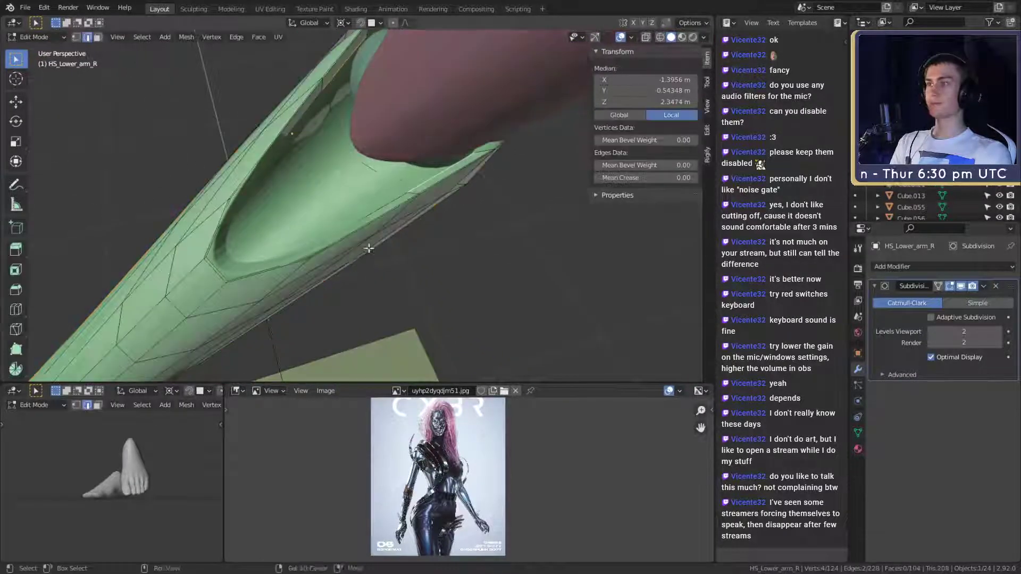
key("alt+z")
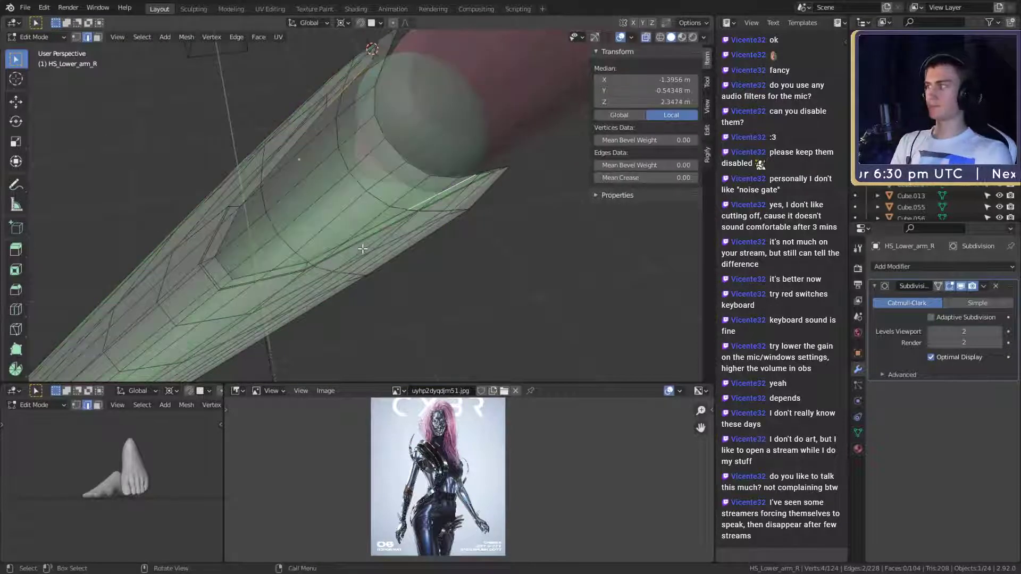
middle_click_drag(391, 248, 289, 191)
left_click(296, 163, "shift")
scroll(298, 197, "up", 2)
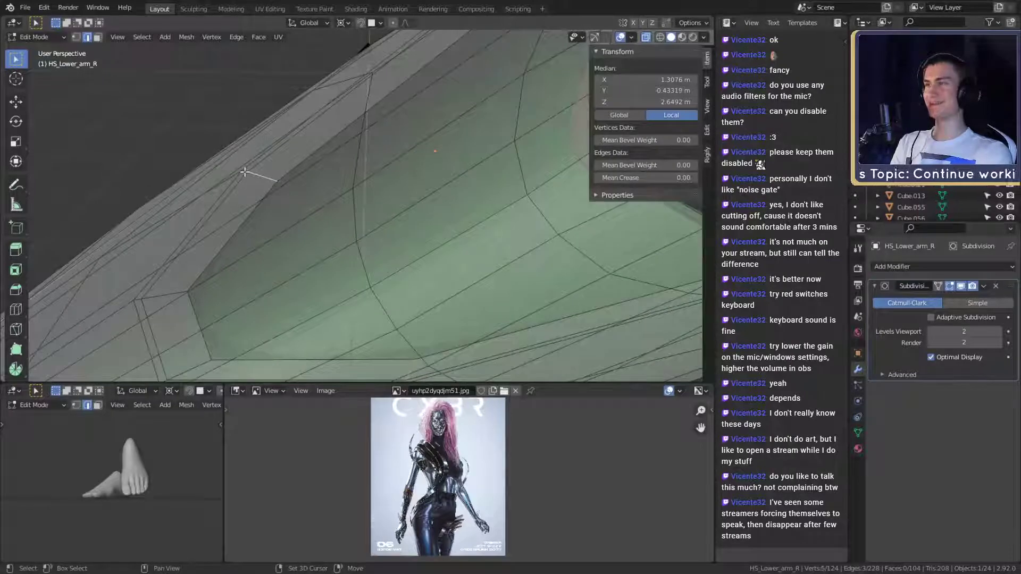
middle_click_drag(306, 243, 412, 358)
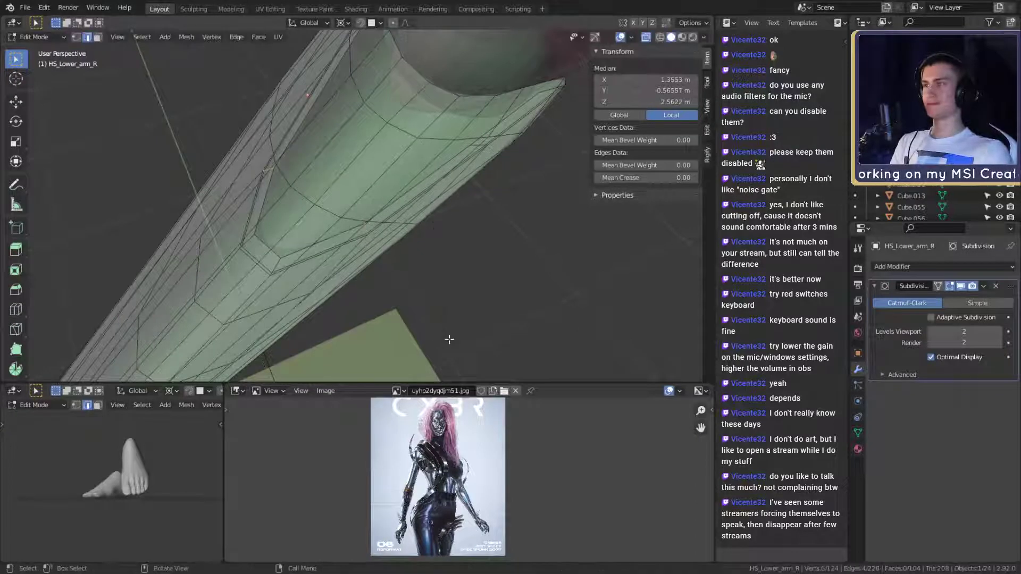
left_click(345, 24)
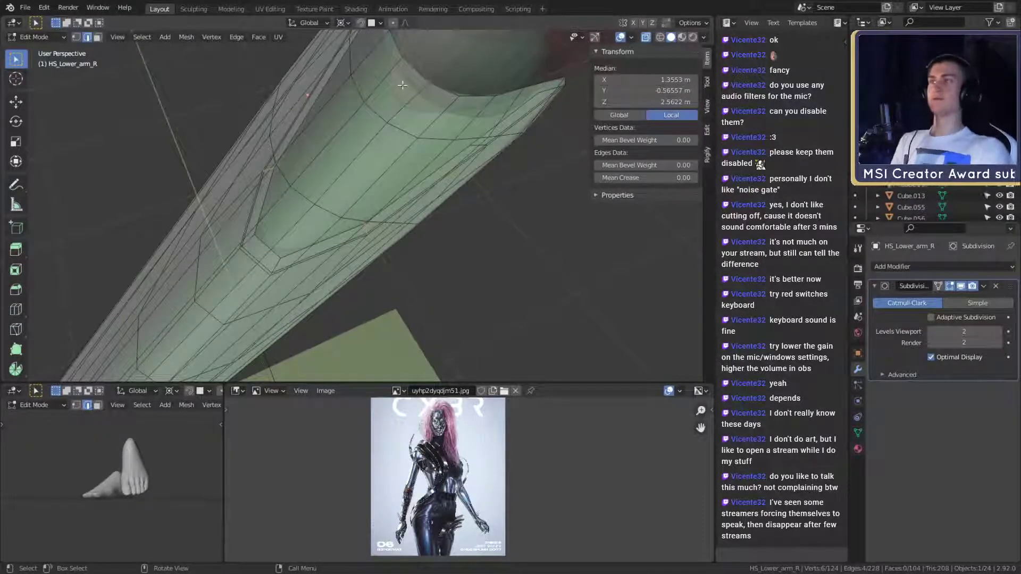
left_click(344, 23)
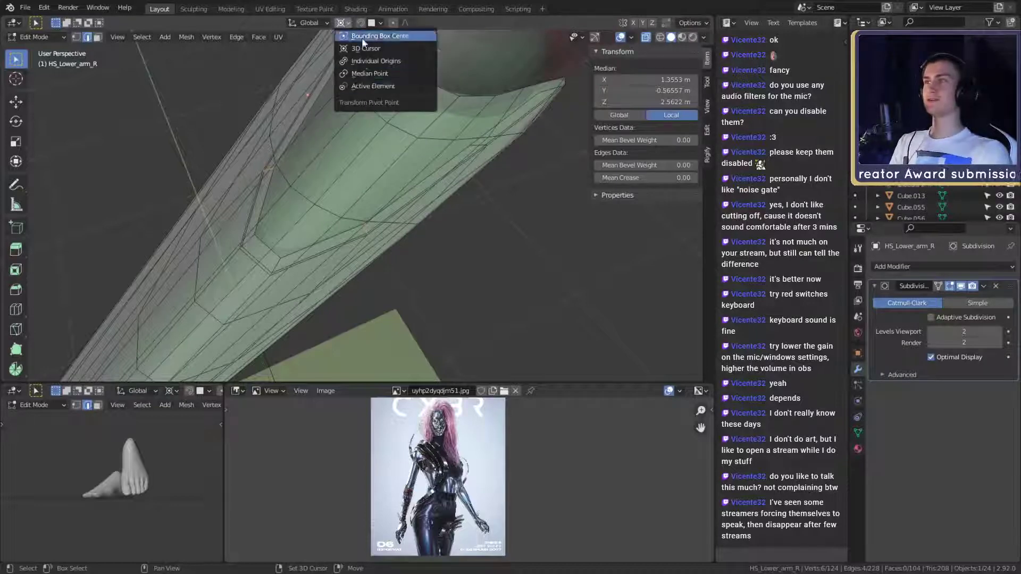
left_click(369, 61)
key("s")
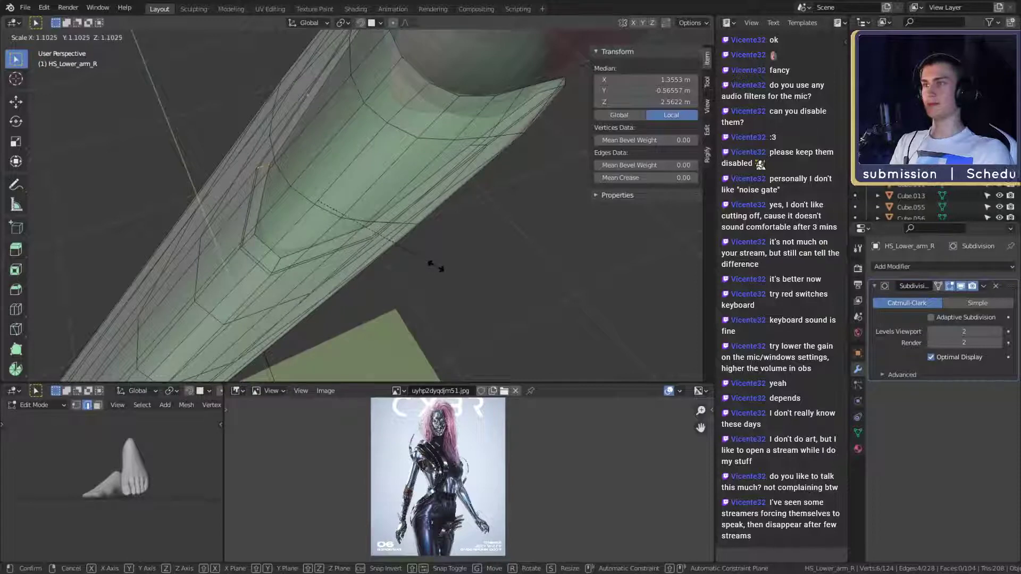
left_click(435, 267)
key("Tab")
Set the transform pivot point back to 3D Cursor and test-bend the right lower arm around the elbow in Object Mode
middle_click_drag(438, 268, 489, 285)
key("r")
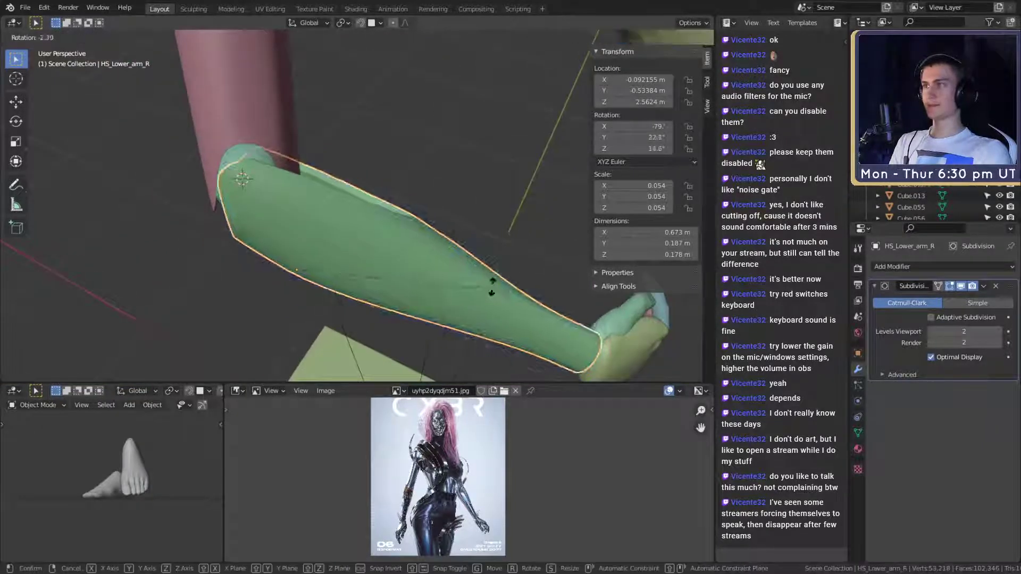
right_click(436, 168)
left_click(339, 27)
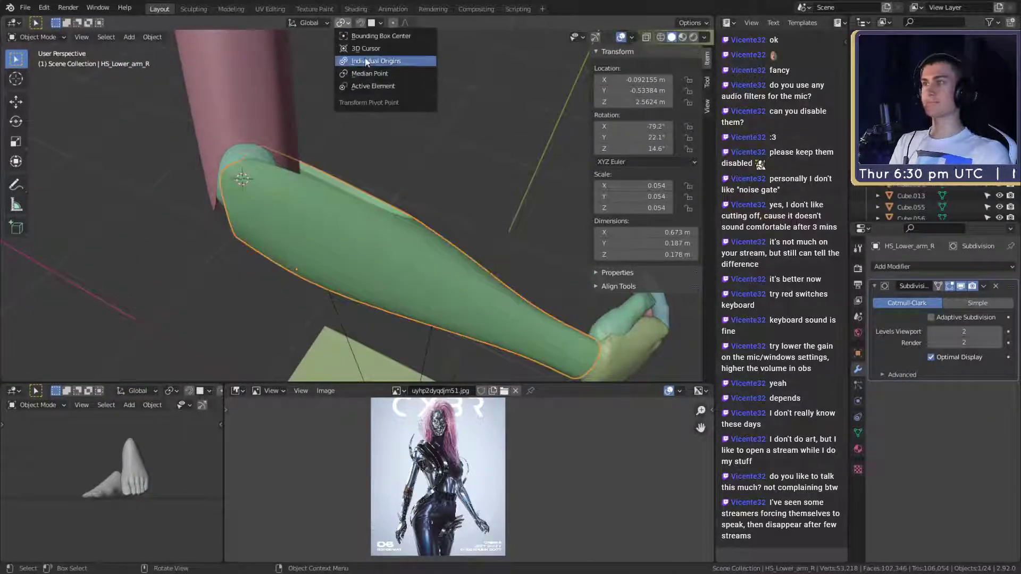
left_click(368, 46)
key("r")
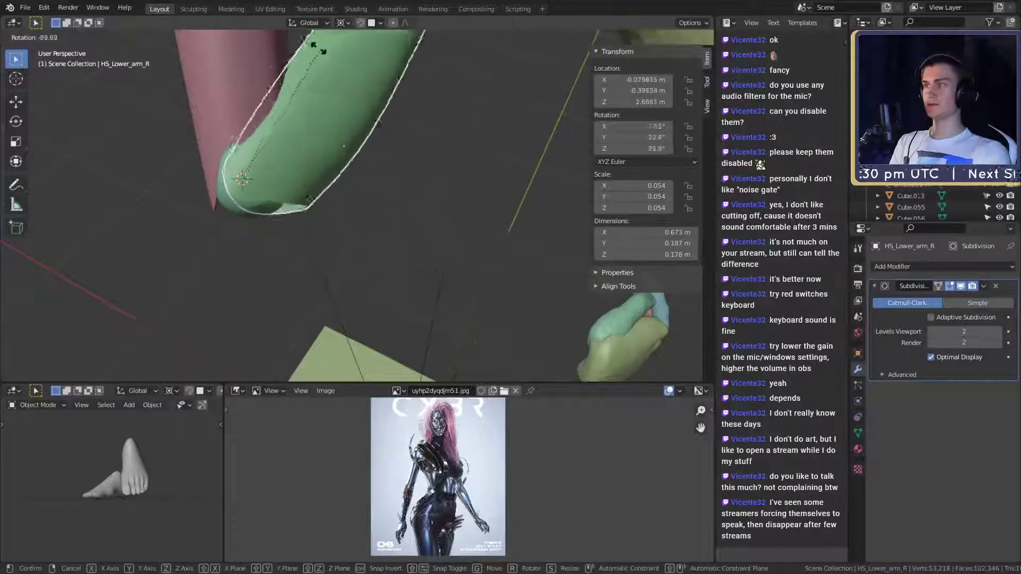
left_click(412, 256)
Test-bend the lower arm from two more view angles, discarding each rotation, and inspect the inside of its elbow opening
middle_click_drag(412, 260, 337, 211)
mouse_move(444, 247)
middle_mouse_down()
mouse_move(436, 240)
mouse_move(460, 255)
middle_mouse_up()
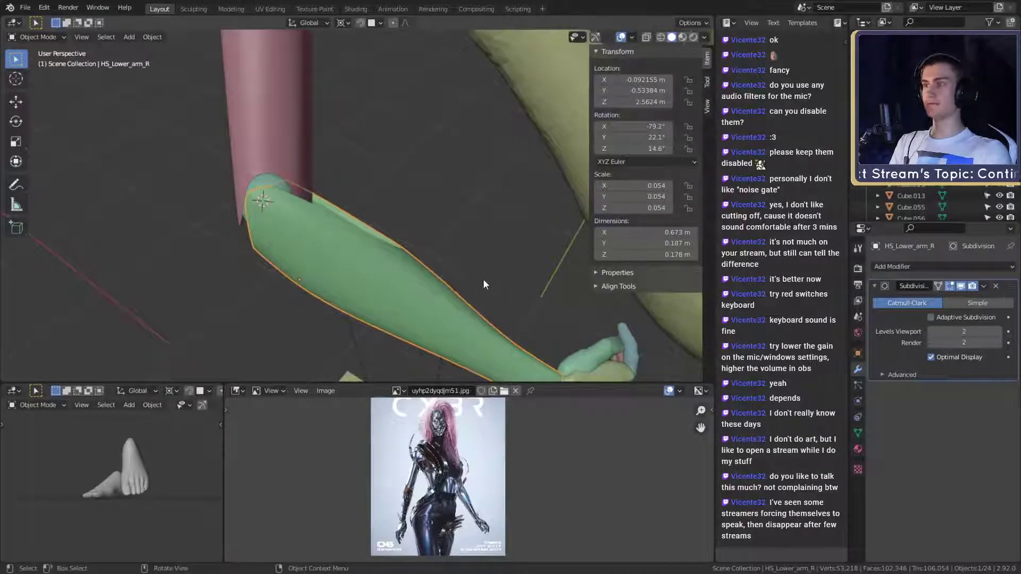
key("r")
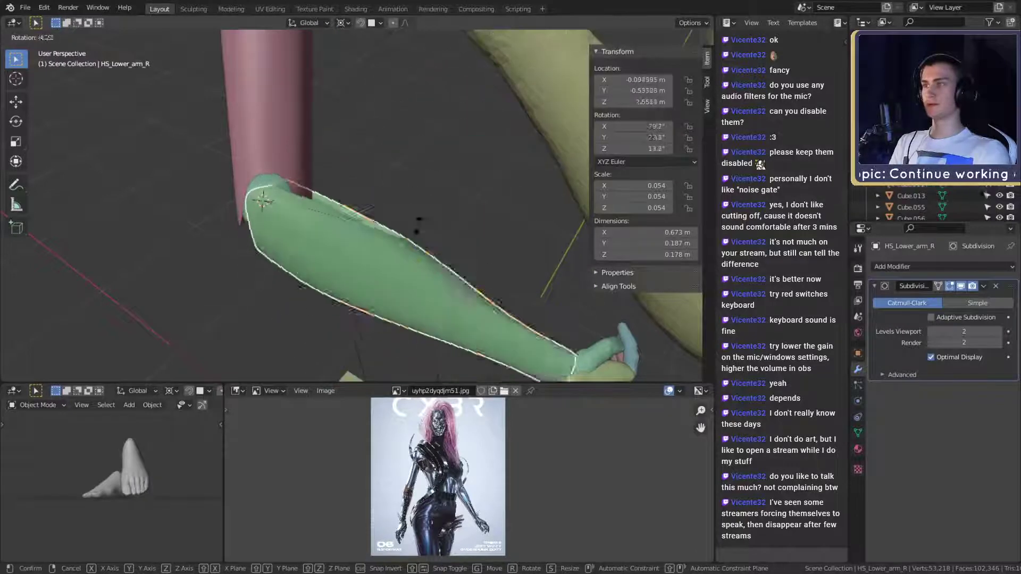
left_click(400, 266)
middle_click_drag(400, 266, 412, 232)
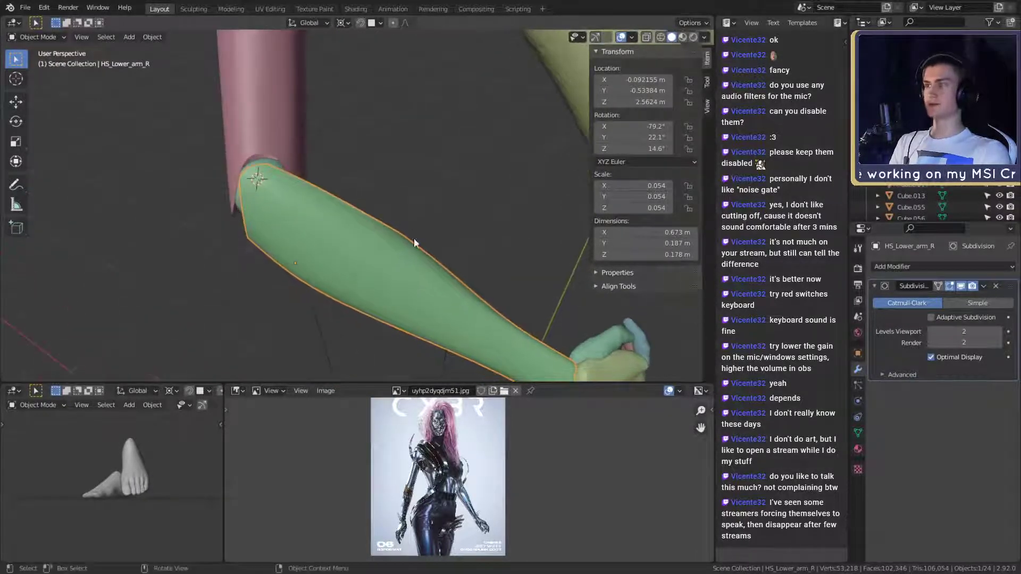
key("r")
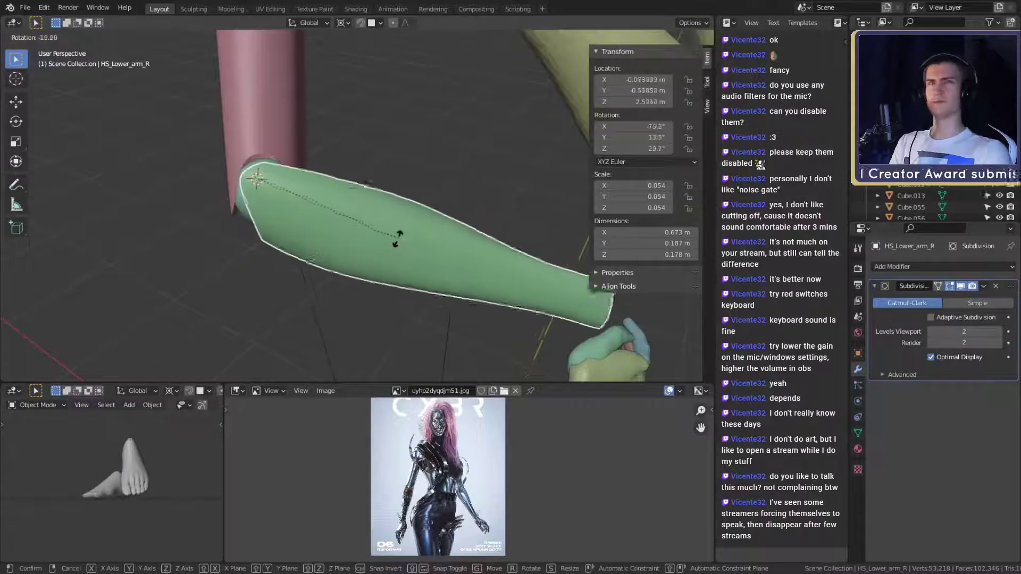
left_click(351, 269)
middle_click_drag(367, 235, 326, 245)
scroll(399, 264, "up", 6)
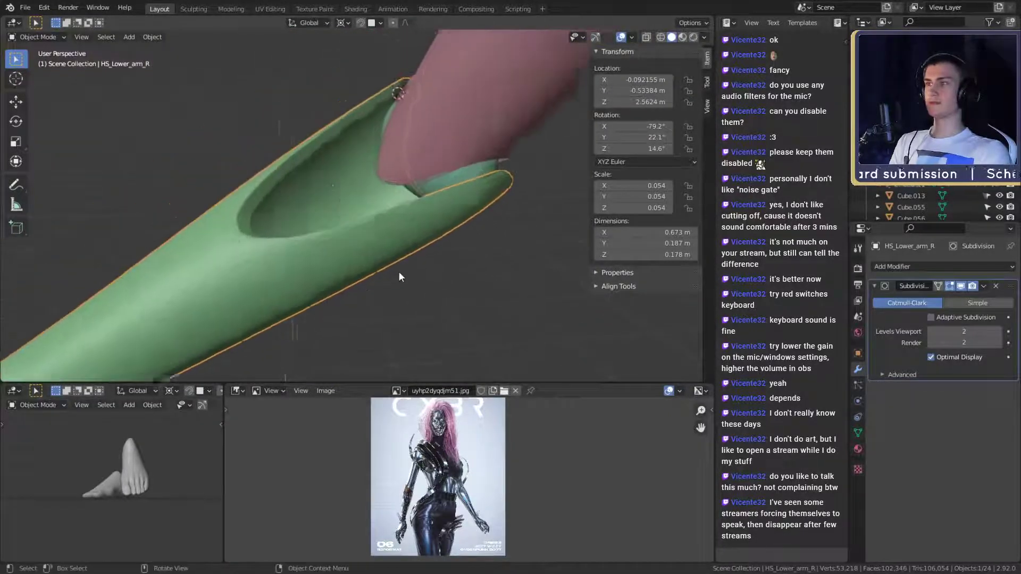
middle_click_drag(424, 276, 489, 266)
Swing the right lower arm fully up against the upper arm to check the elbow's clearance, discarding each rotation
key("r")
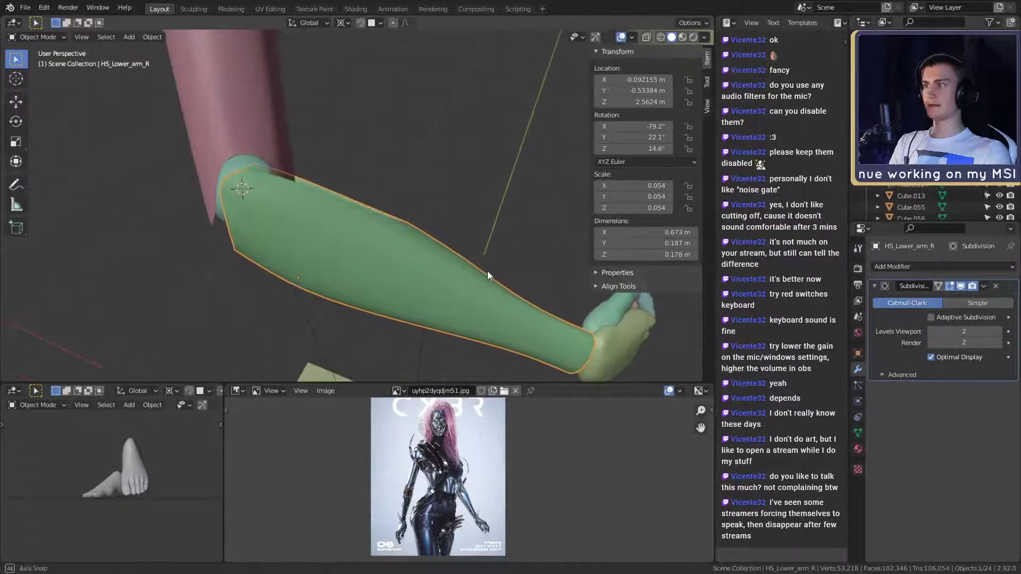
right_click(351, 118)
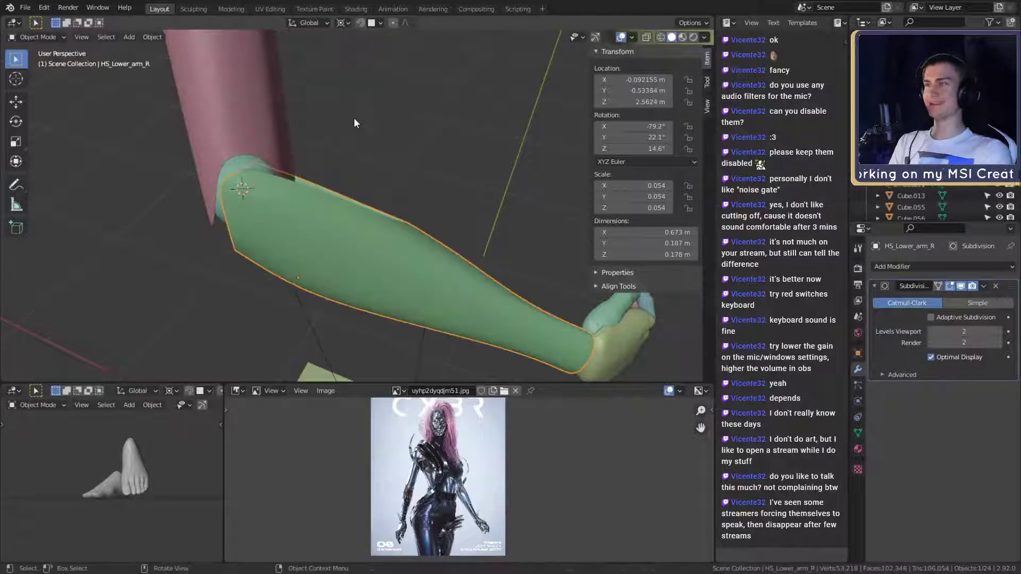
mouse_move(403, 234)
middle_mouse_down()
mouse_move(403, 218)
mouse_move(406, 242)
mouse_move(407, 225)
mouse_move(410, 234)
middle_mouse_up()
key("r")
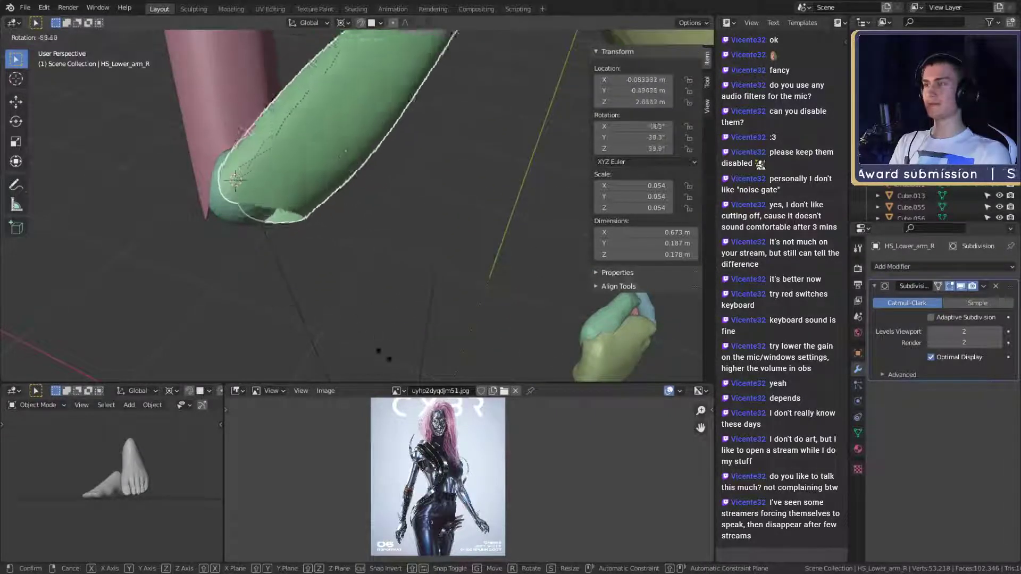
left_click(343, 281)
middle_click_drag(343, 277, 401, 264)
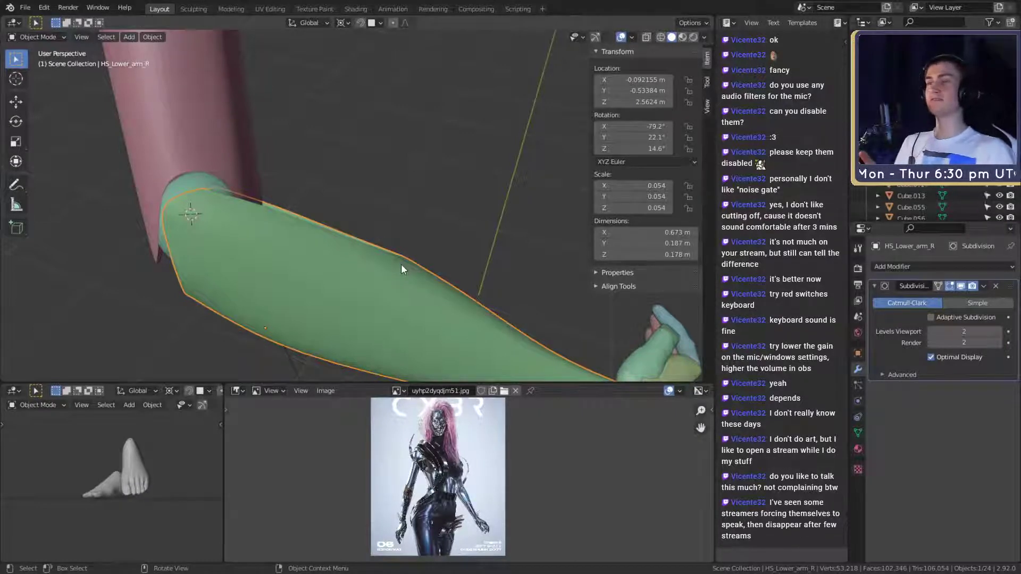
middle_click_drag(370, 263, 407, 247)
key("r")
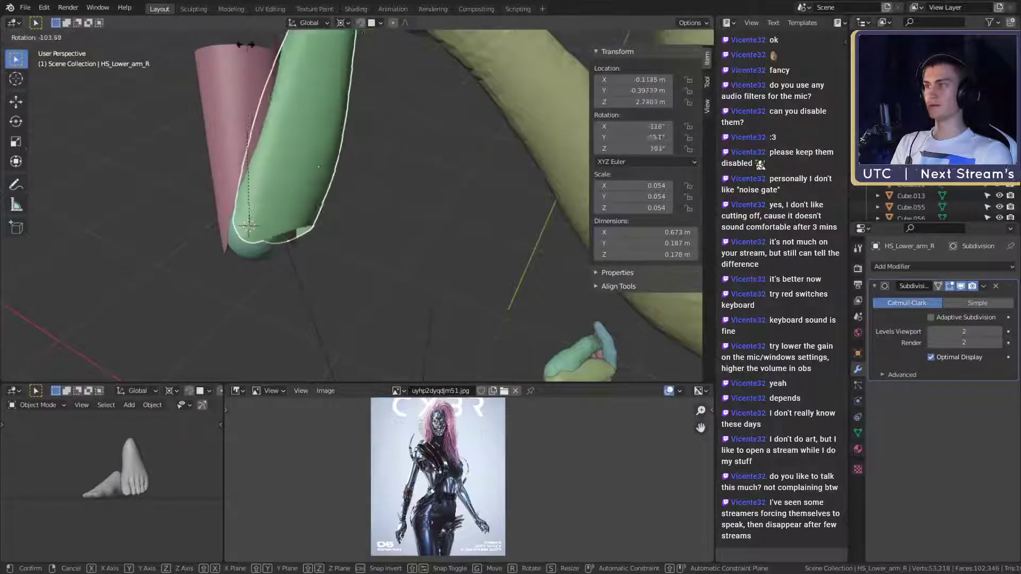
left_click(345, 228)
Try moving two edges on opposite sides of the lower arm's elbow opening in Edit Mode
middle_click_drag(358, 255, 250, 159)
scroll(250, 159, "up", 10)
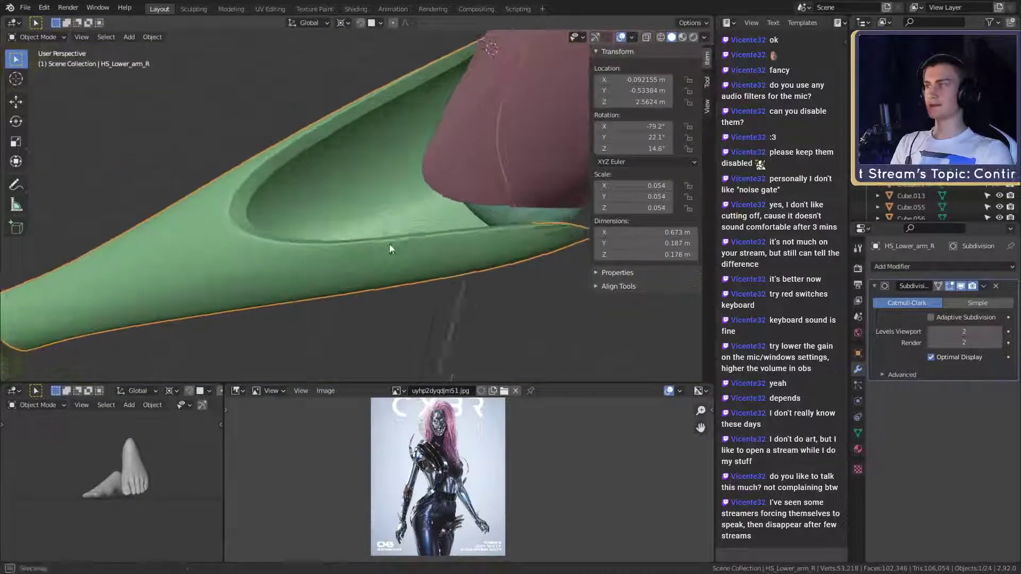
middle_click_drag(358, 232, 381, 169)
key("Tab")
scroll(386, 188, "up", 2)
middle_click_drag(350, 90, 402, 136)
left_click(461, 208)
left_click(452, 58, "shift")
middle_click_drag(452, 67, 461, 195)
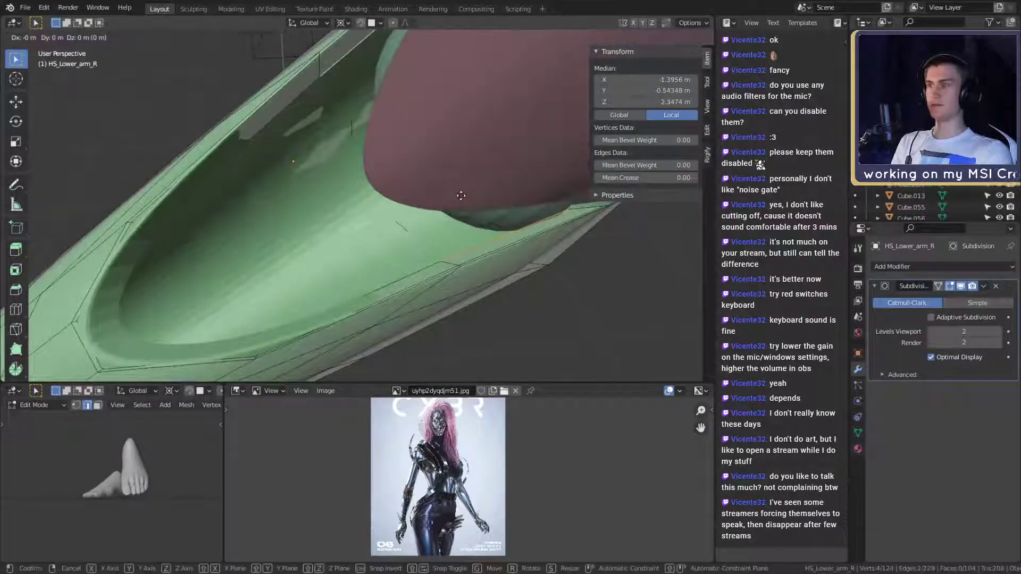
middle_click_drag(495, 232, 422, 197)
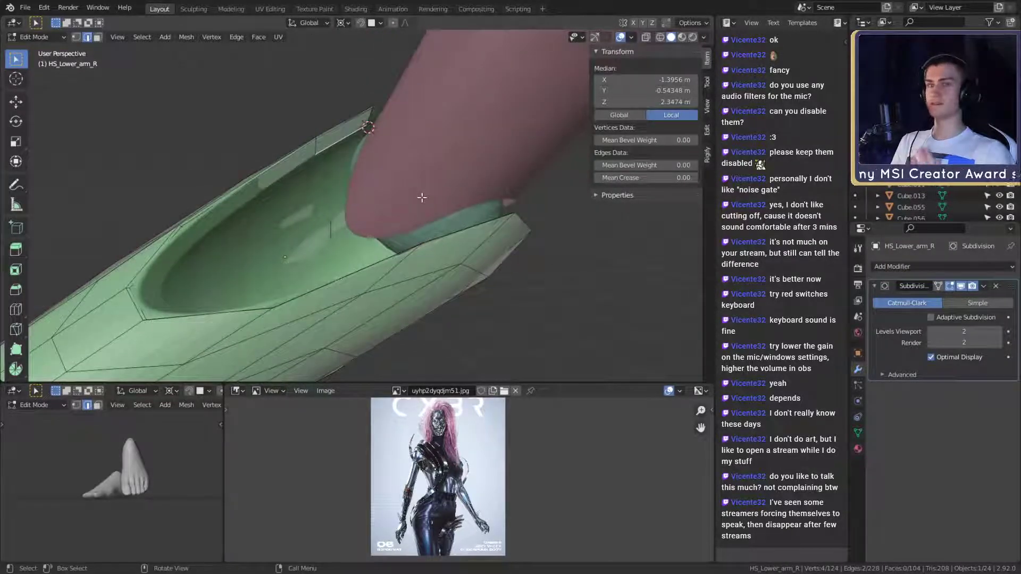
middle_click_drag(403, 250, 383, 143)
Return to Object Mode, deselect the lower arm and save the Blender file
key("Tab")
left_click(393, 237)
scroll(352, 259, "down", 5)
left_click(392, 219)
middle_click_drag(393, 219, 371, 221)
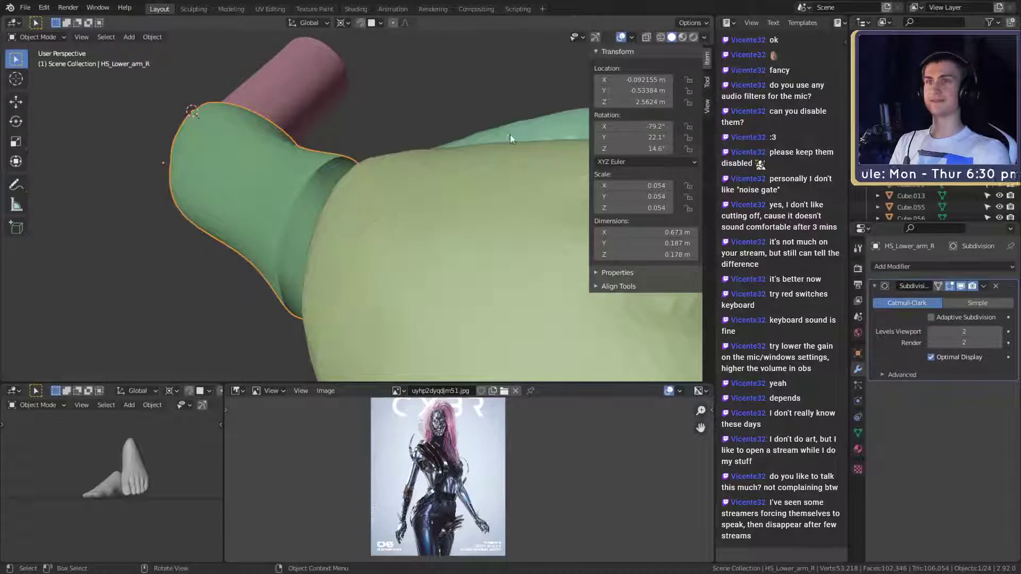
left_click(407, 233)
scroll(394, 261, "down", 4)
middle_click_drag(390, 267, 400, 243)
scroll(354, 282, "down", 2)
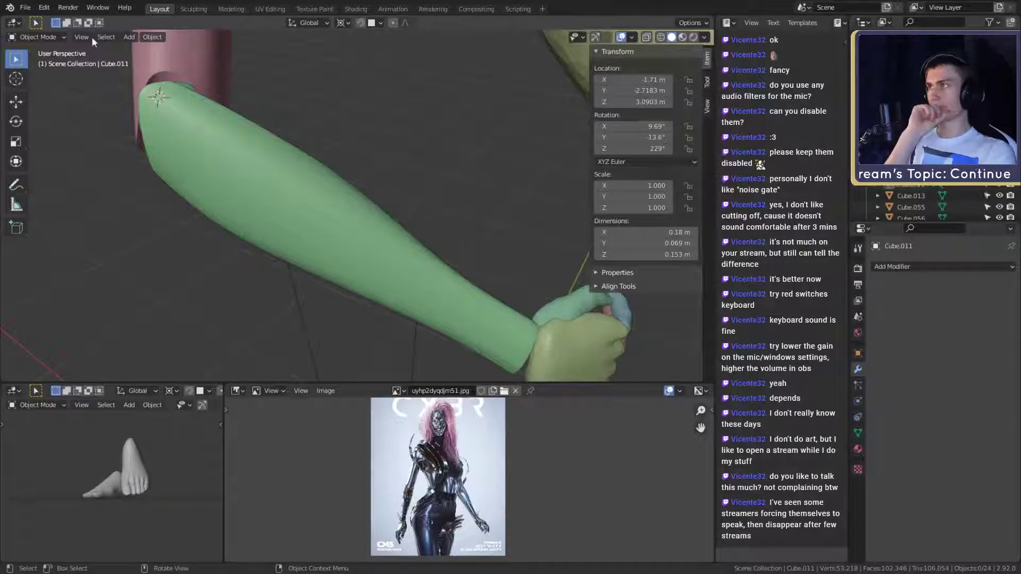
left_click(25, 8)
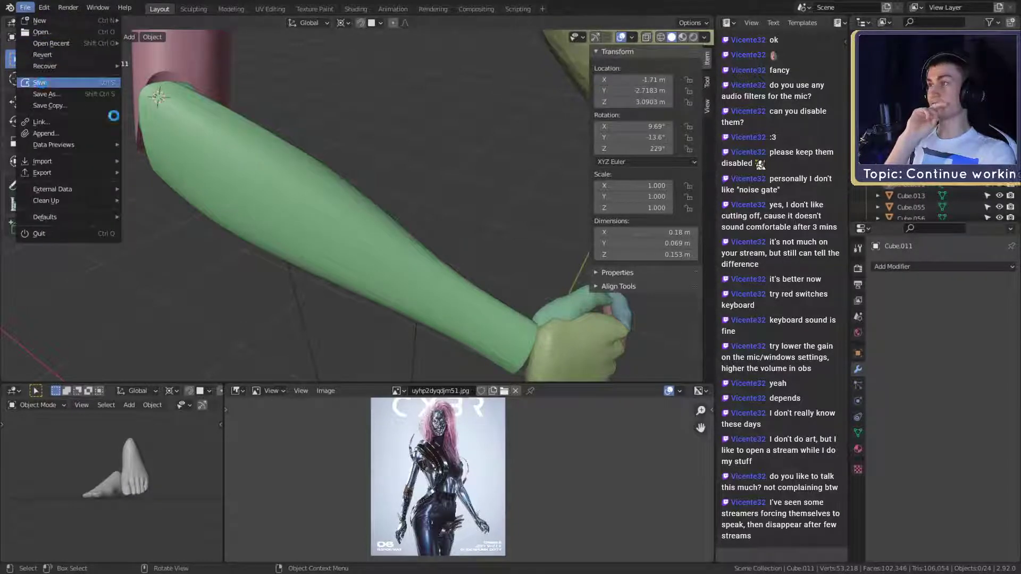
Examine how the upper arm's end and the elbow sphere sit inside the lower arm's opening from several angles
middle_click_drag(303, 238, 402, 225)
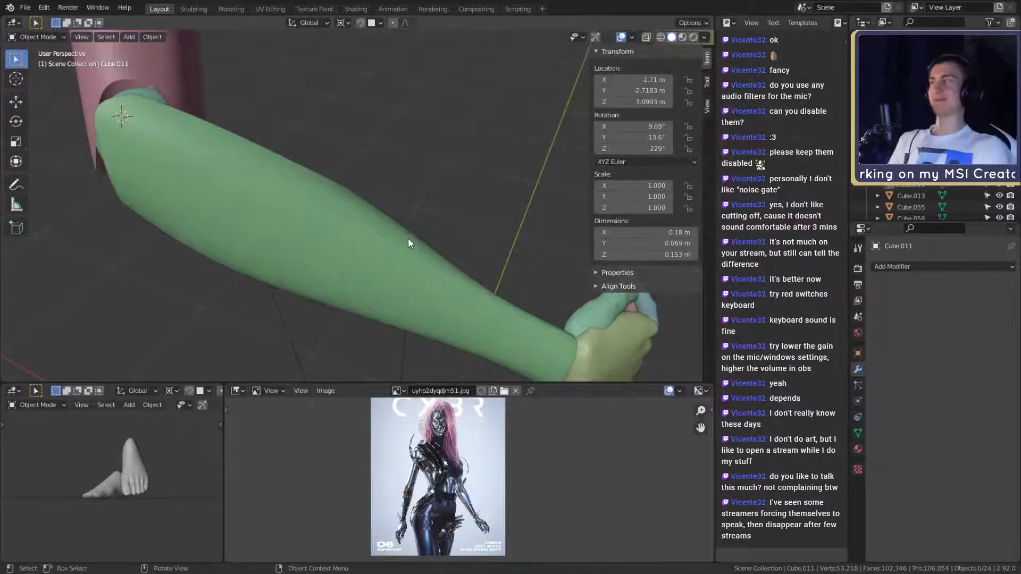
middle_click_drag(385, 199, 382, 232)
left_click(378, 177)
middle_click_drag(377, 178, 397, 259)
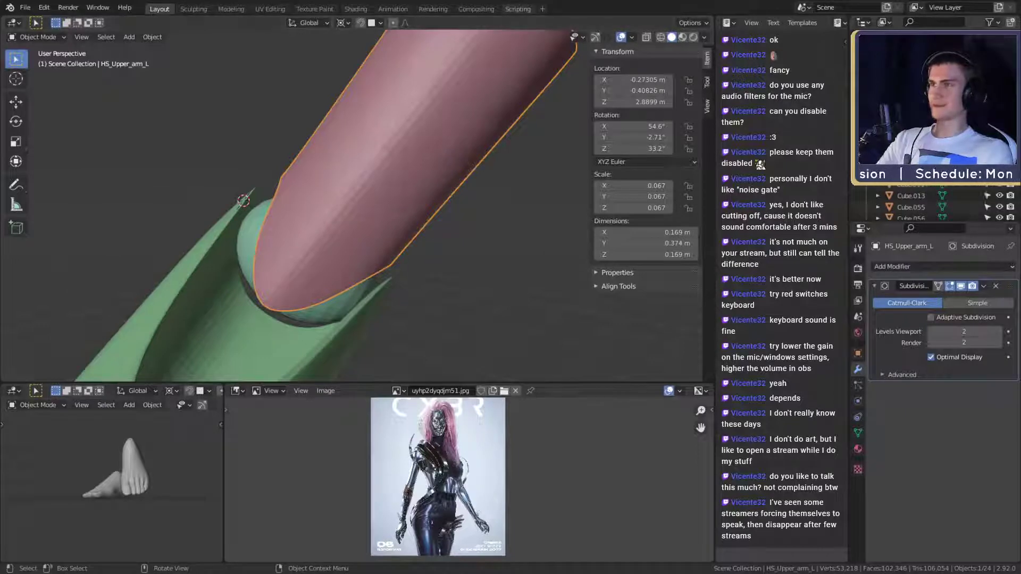
middle_click_drag(461, 172, 499, 220)
left_click(474, 288)
middle_click_drag(512, 279, 410, 312)
middle_click_drag(485, 330, 436, 316)
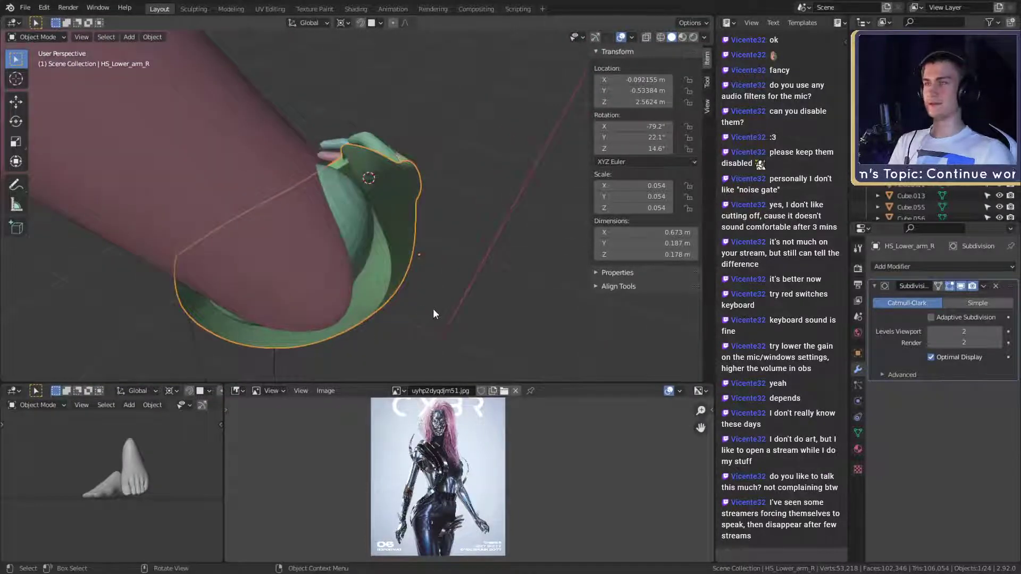
middle_click_drag(426, 288, 455, 250)
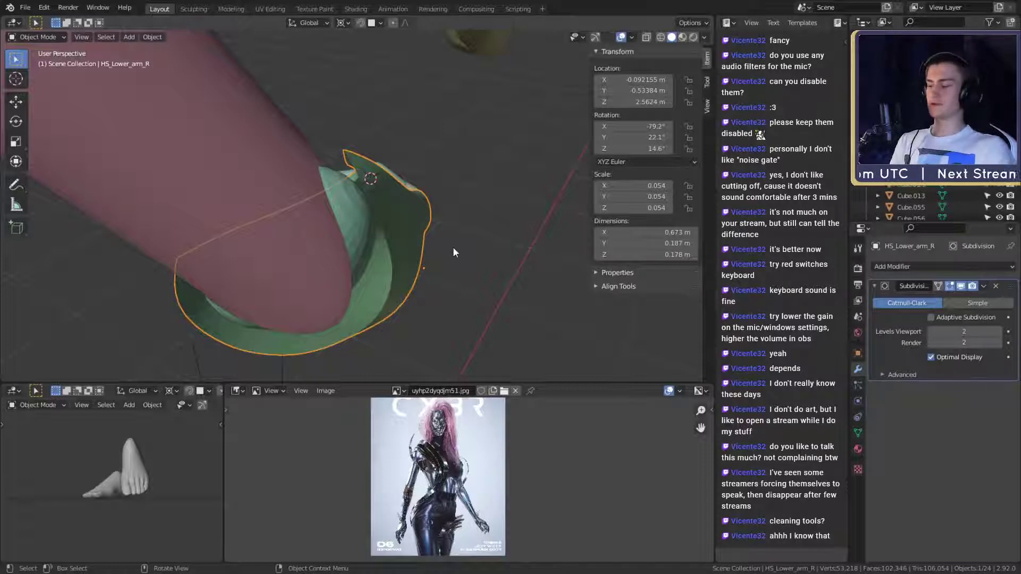
middle_click_drag(516, 279, 468, 291)
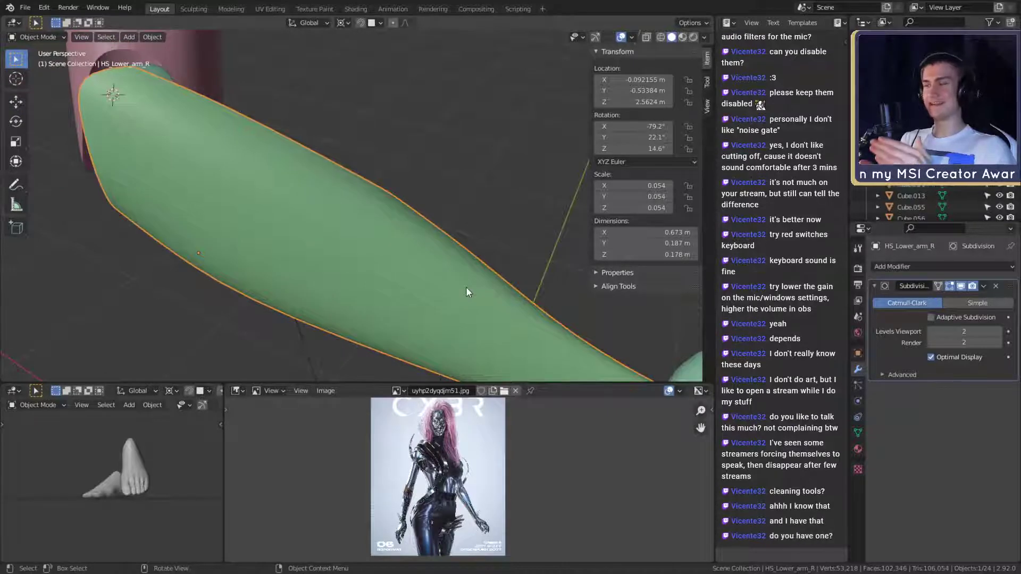
Move the selected part of the lower arm's opening rim in Edit Mode, then return to Object Mode
middle_click_drag(449, 239, 378, 289)
key("Tab")
left_click(328, 246)
key("g")
left_click(400, 194)
scroll(406, 201, "down", 3)
scroll(426, 212, "down", 3)
scroll(330, 278, "up", 3)
key("Tab")
scroll(369, 255, "up", 2)
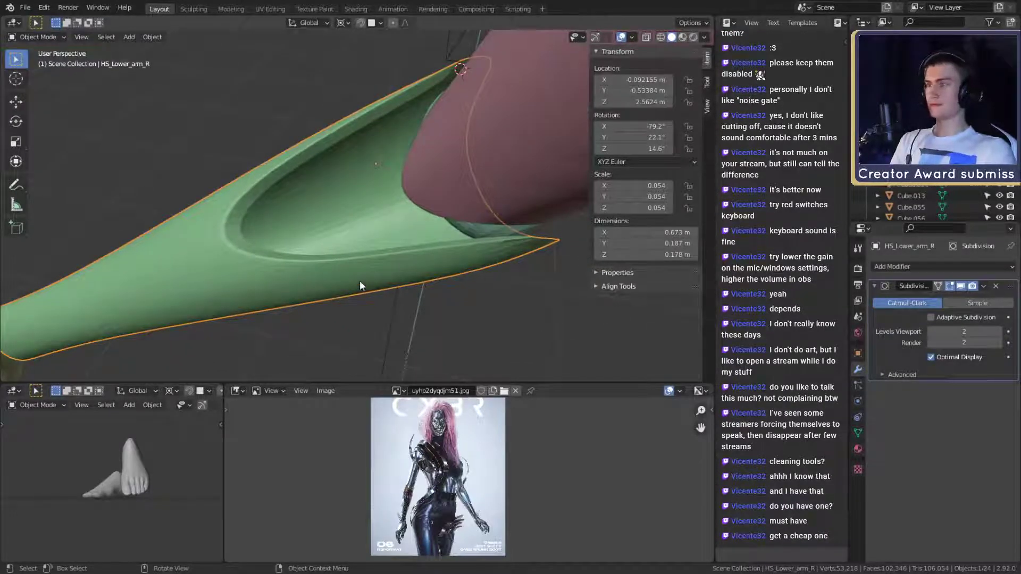
Inspect the lower arm's opening up close and the whole elbow from the outside, ending with the upper arm selected
middle_click_drag(387, 274, 289, 212)
right_click(191, 235)
left_click(190, 235)
right_click(289, 213)
left_click(289, 213)
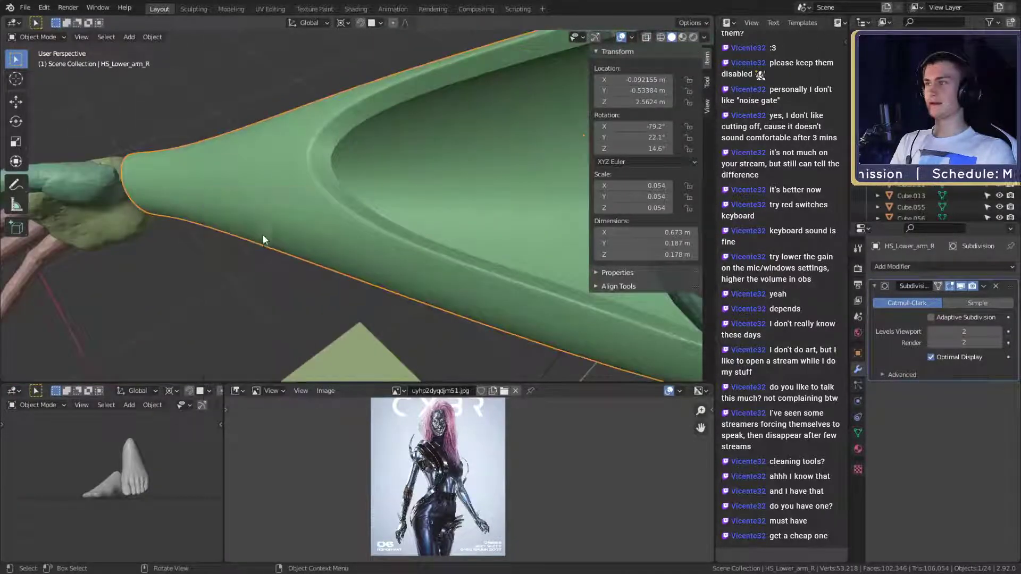
middle_click_drag(284, 275, 420, 267)
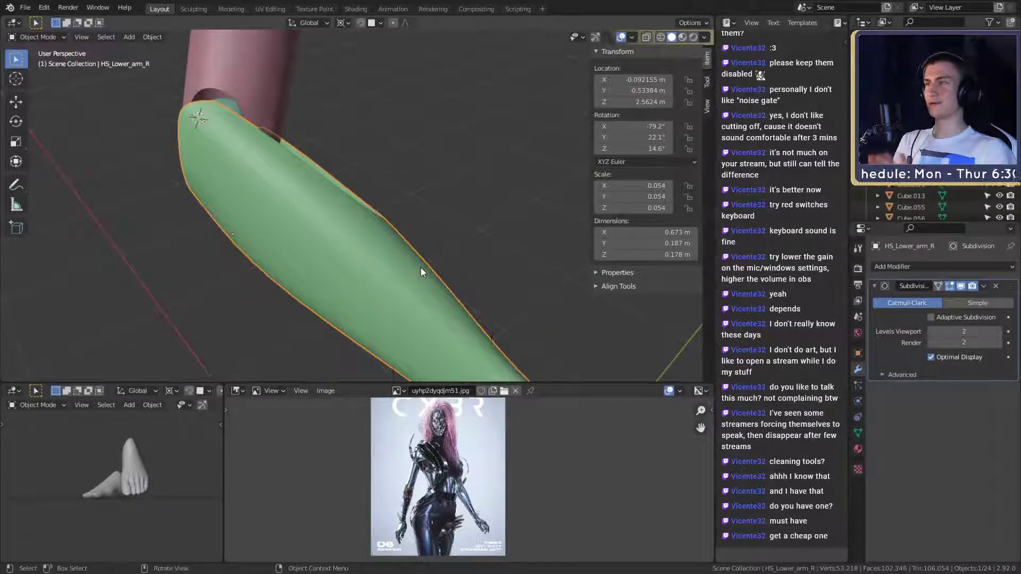
middle_click_drag(418, 262, 464, 304)
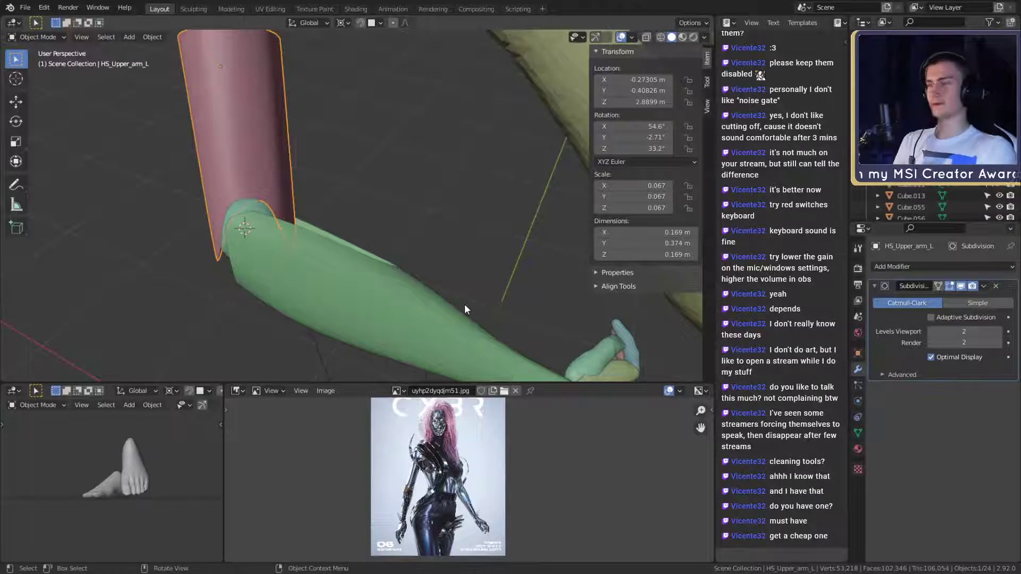
Try rotating the lower arm around the elbow to test how it bends against the upper arm
mouse_move(436, 283)
middle_mouse_down()
mouse_move(422, 253)
mouse_move(425, 278)
middle_mouse_up()
left_click(426, 271)
key("r")
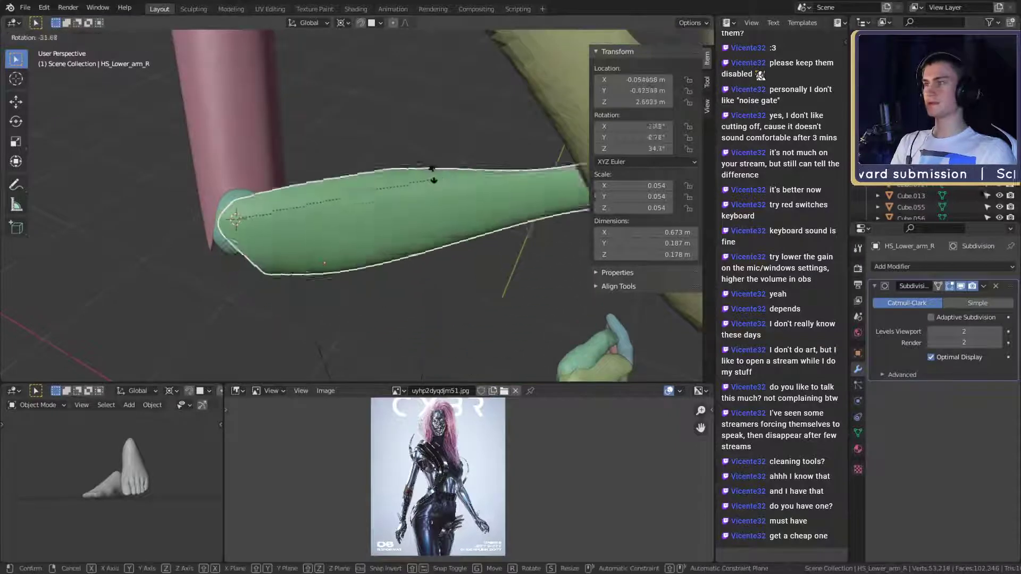
left_click(448, 312)
middle_click_drag(449, 312, 388, 270)
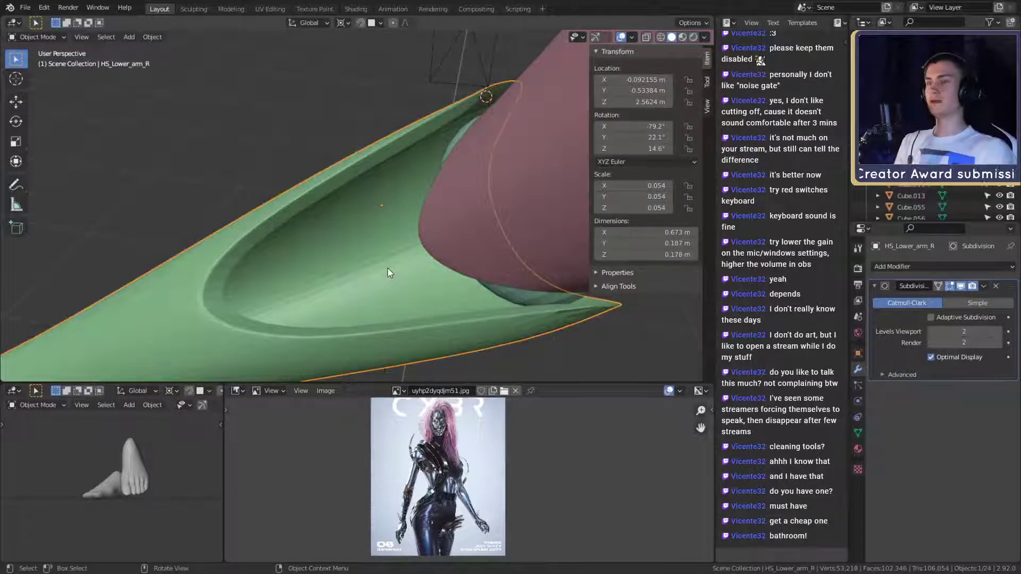
Examine the elbow joint from outside and around the lower arm's opening to judge how the upper arm fits
middle_click_drag(188, 212, 439, 287)
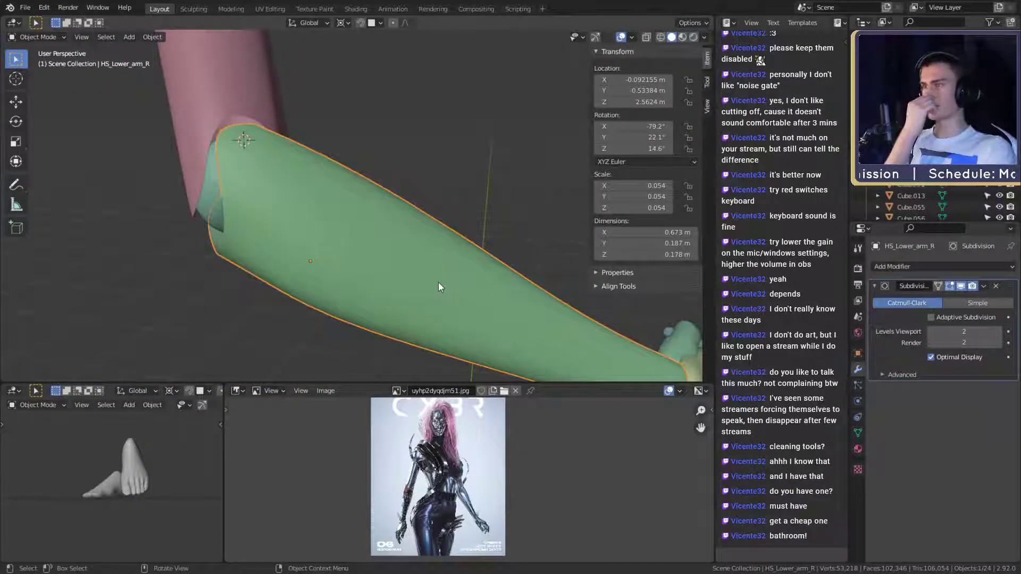
scroll(400, 257, "down", 4)
scroll(399, 259, "up", 2)
middle_click_drag(400, 258, 472, 287)
scroll(424, 239, "up", 2)
scroll(425, 241, "down", 2)
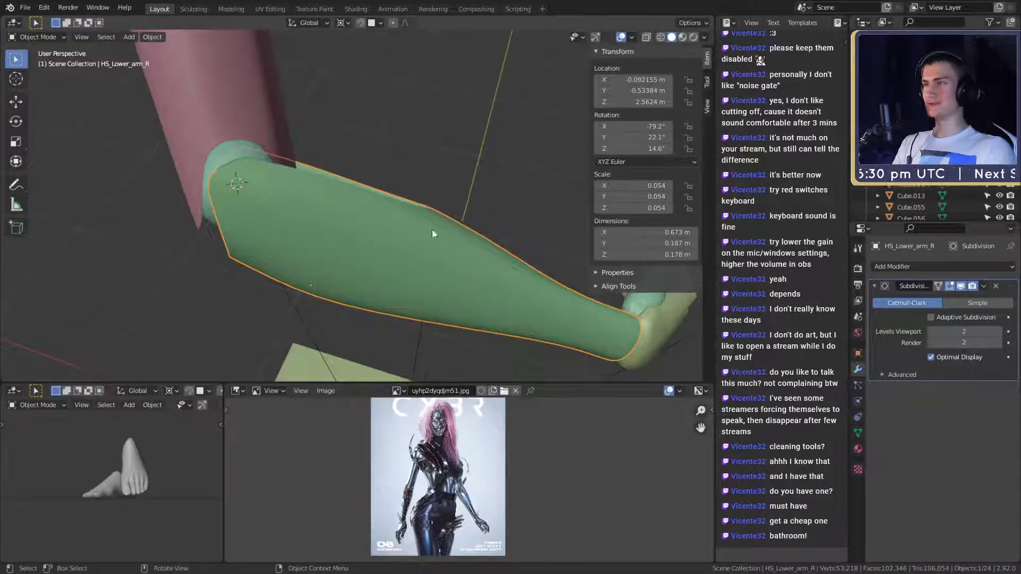
middle_click_drag(436, 218, 445, 248)
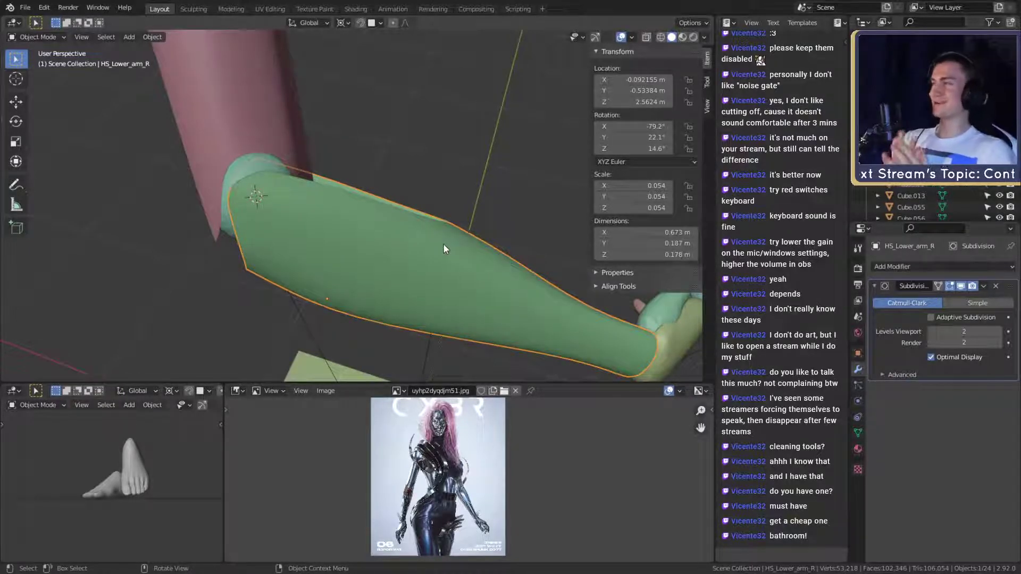
left_click(441, 148)
middle_click_drag(442, 261, 221, 262)
left_click(428, 255)
Enter Edit Mode on the upper arm and slide the vertices at its pointed end up the arm, uncovering the elbow sphere
left_click(375, 195)
middle_click_drag(311, 231, 447, 244)
middle_click_drag(370, 200, 296, 205)
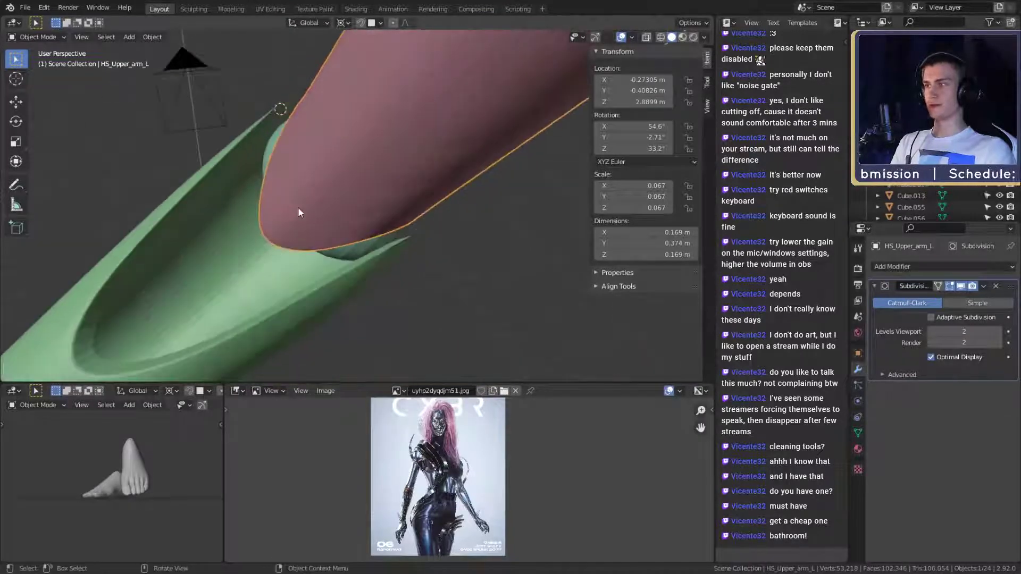
middle_click_drag(258, 286, 348, 238)
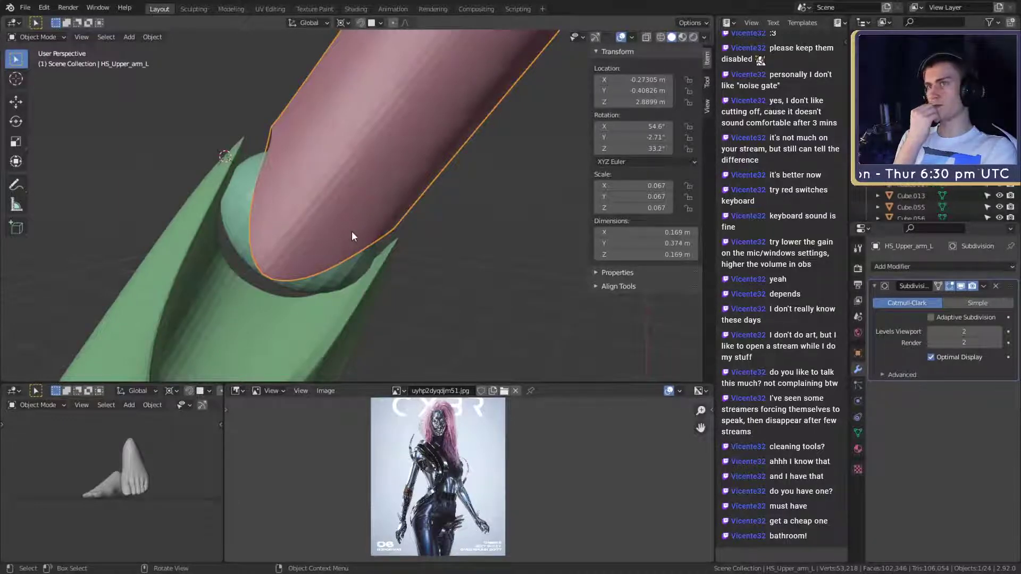
mouse_move(352, 231)
middle_mouse_down()
mouse_move(314, 239)
mouse_move(338, 254)
mouse_move(321, 257)
mouse_move(352, 247)
middle_mouse_up()
key("Tab")
left_click(281, 290)
key("1")
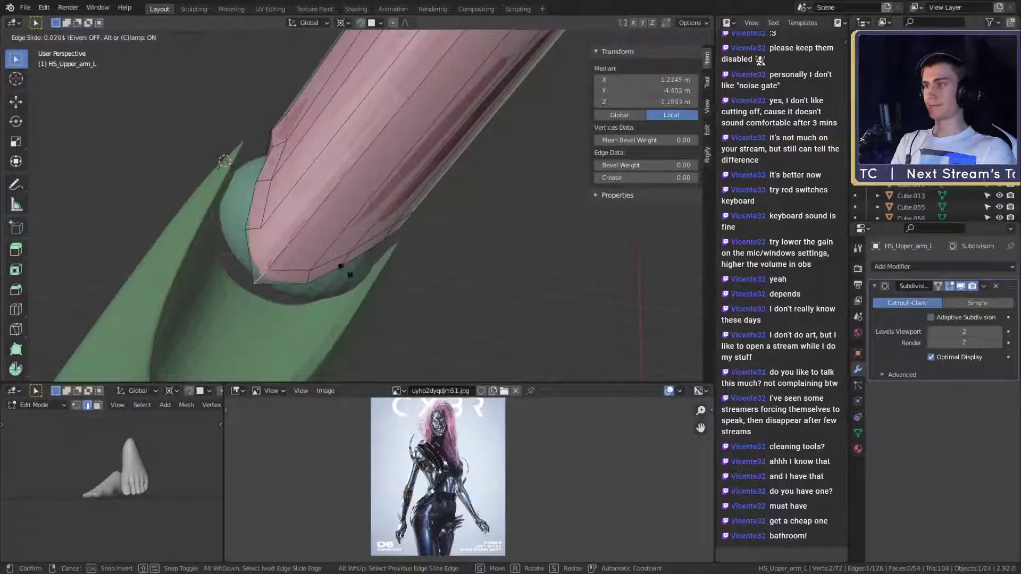
left_click(274, 282)
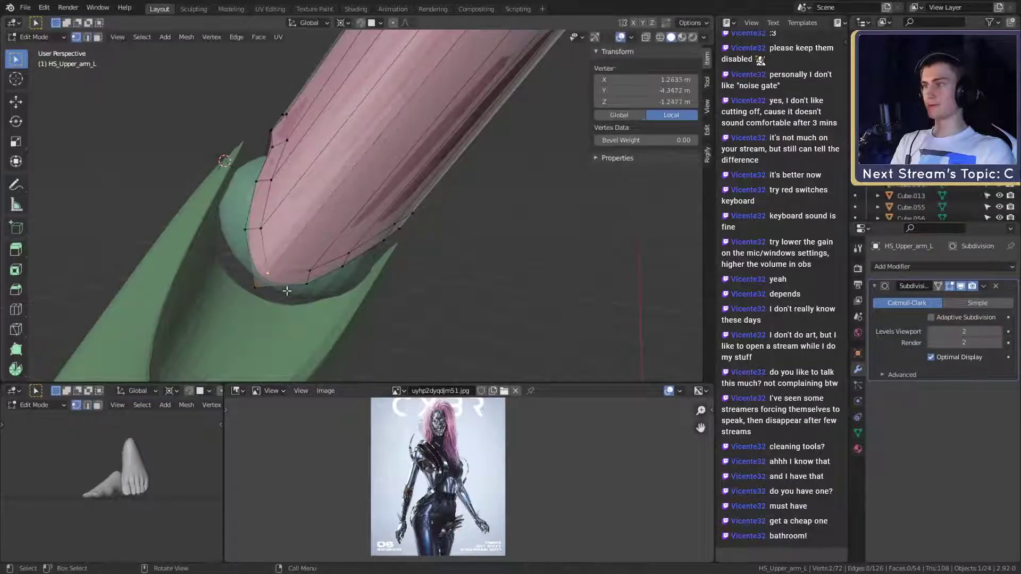
key("g")
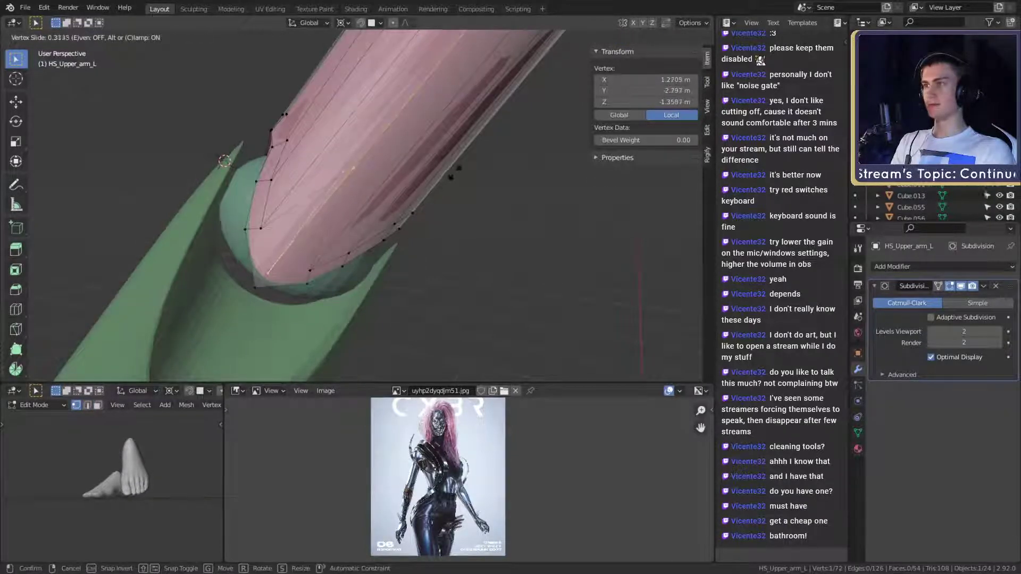
key("g")
left_click(298, 234)
Slide the inner and rim vertices on one side of the upper arm's new notch up along the arm
middle_click_drag(297, 234, 415, 226)
key("g")
key("g")
left_click(415, 235)
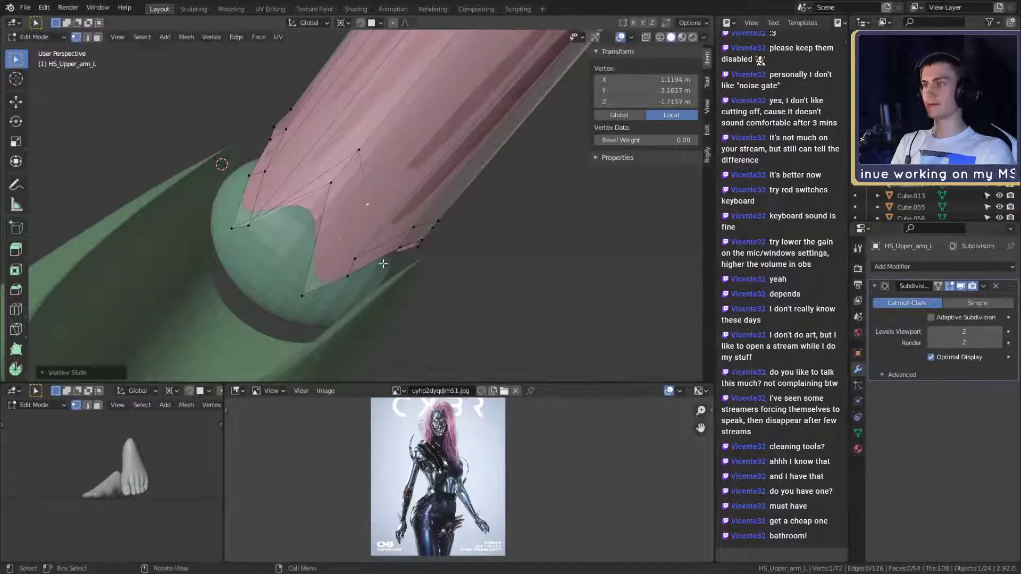
key("g")
key("g")
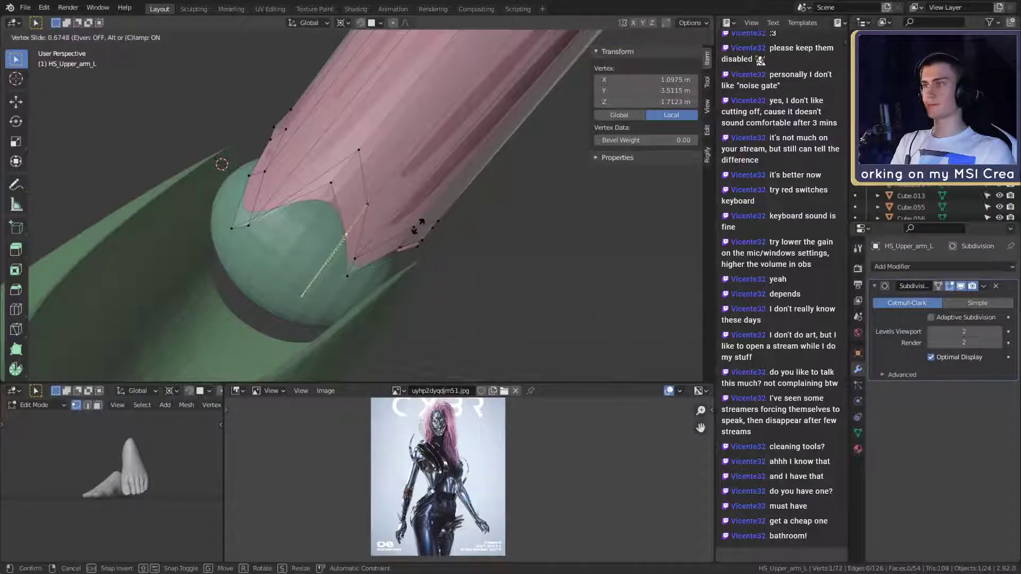
left_click(418, 225)
middle_click_drag(418, 226, 401, 212)
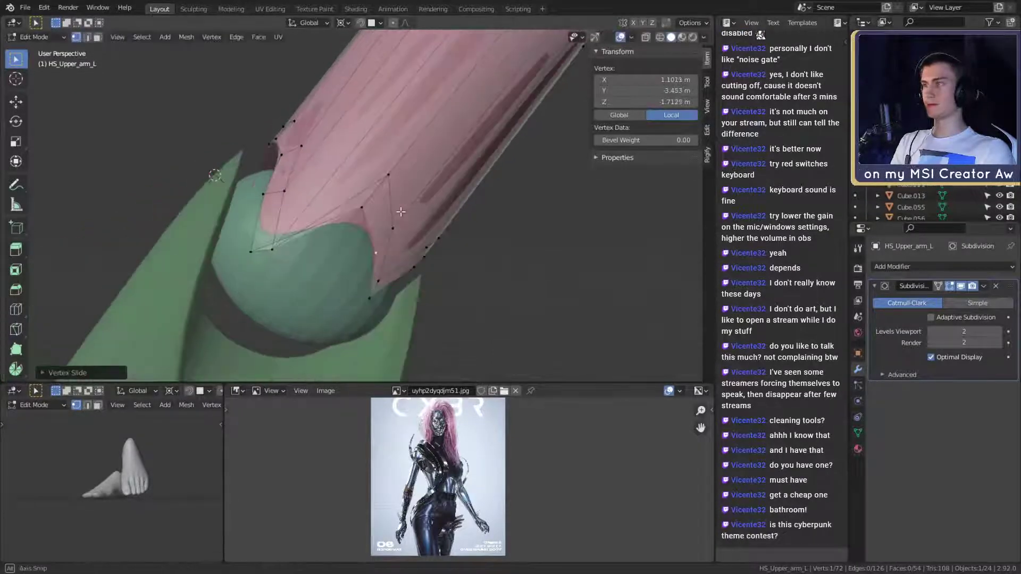
Slide the inner and rim vertices on the notch's opposite side up the arm to round off the cutout
middle_click_drag(311, 243, 342, 290)
left_click(284, 267)
key("g")
key("g")
left_click(377, 246)
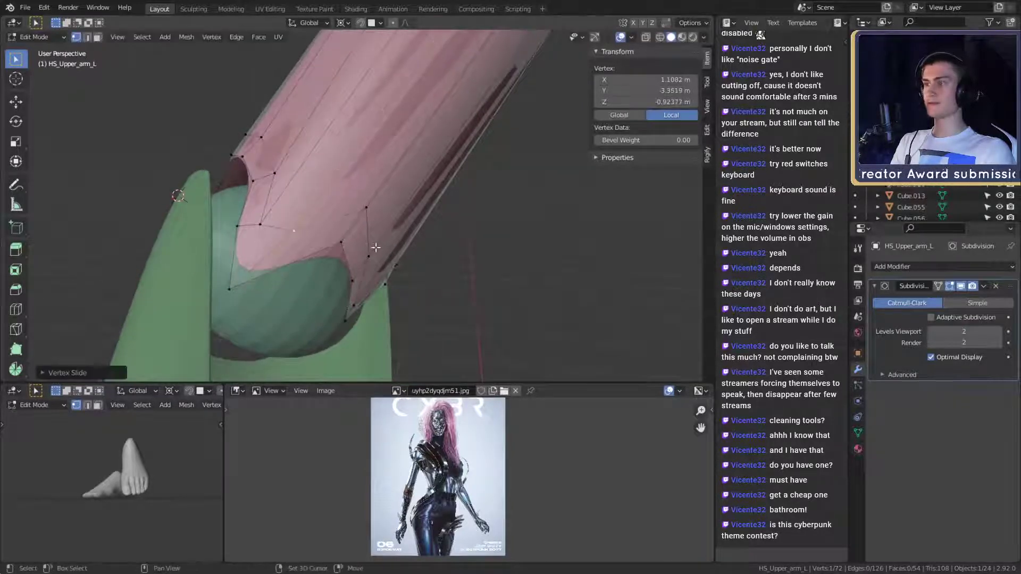
middle_click_drag(377, 245, 354, 254)
left_click(216, 289)
key("g")
key("g")
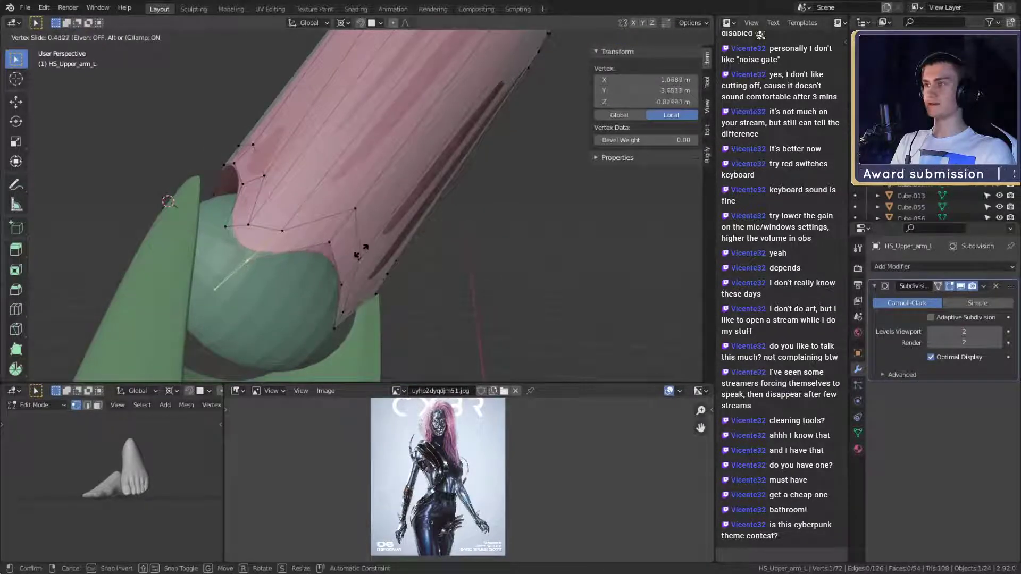
left_click(369, 244)
middle_click_drag(368, 244, 376, 220)
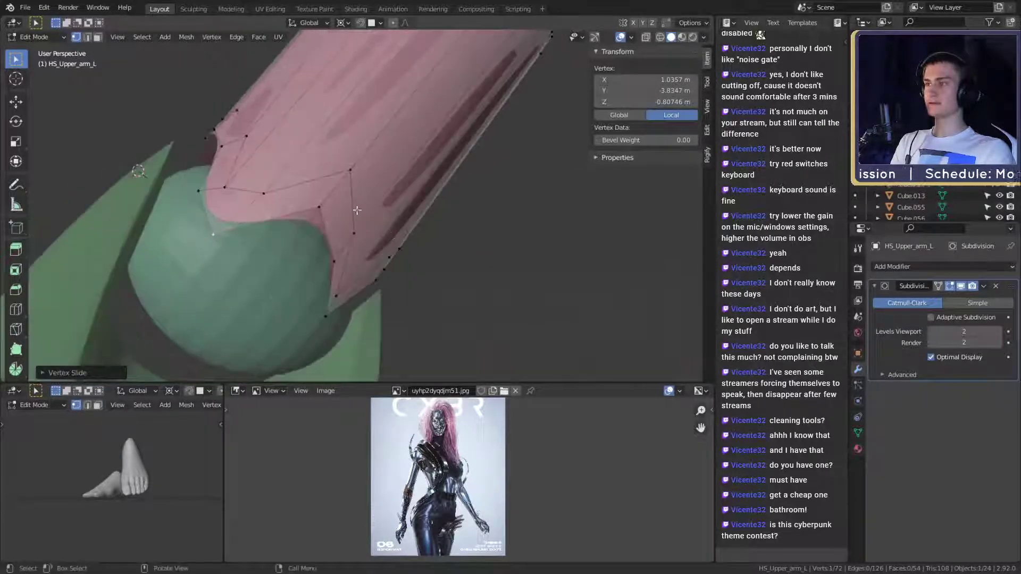
Refine the notch's edge by sliding its neighbouring inner vertices, undoing one adjustment, and return the upper arm to Object Mode
middle_click_drag(276, 198, 255, 199)
left_click(260, 201)
key("g")
key("g")
left_click(321, 216)
middle_click_drag(322, 216, 385, 197)
key("ctrl+z")
key("g")
key("g")
left_click(396, 250)
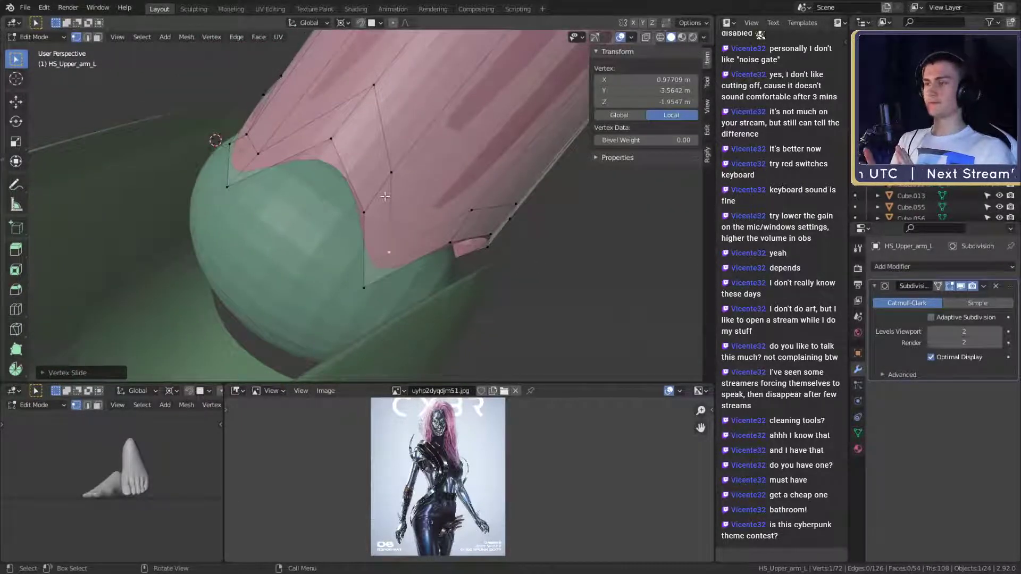
scroll(385, 196, "down", 8)
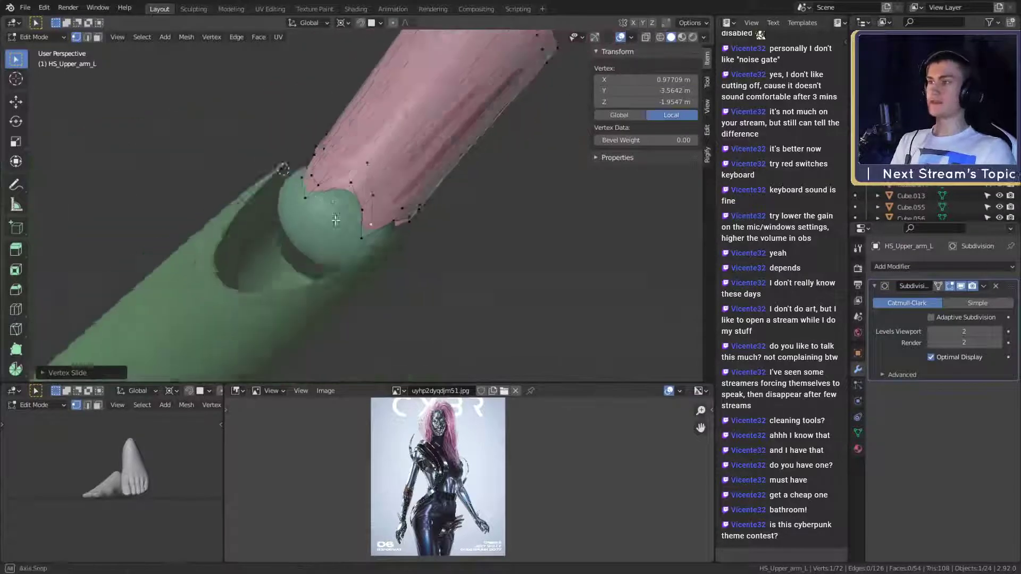
key("Tab")
scroll(469, 266, "up", 3)
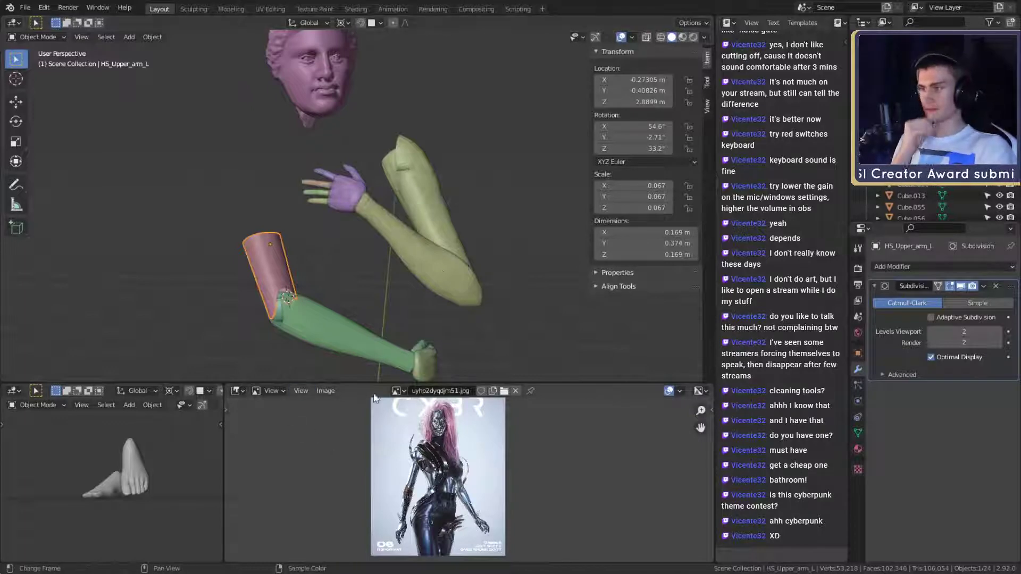
Display venus-de-milo-statue-22.jpg as the reference image and look closely at the statue's torso
left_click(396, 394)
left_click(430, 472)
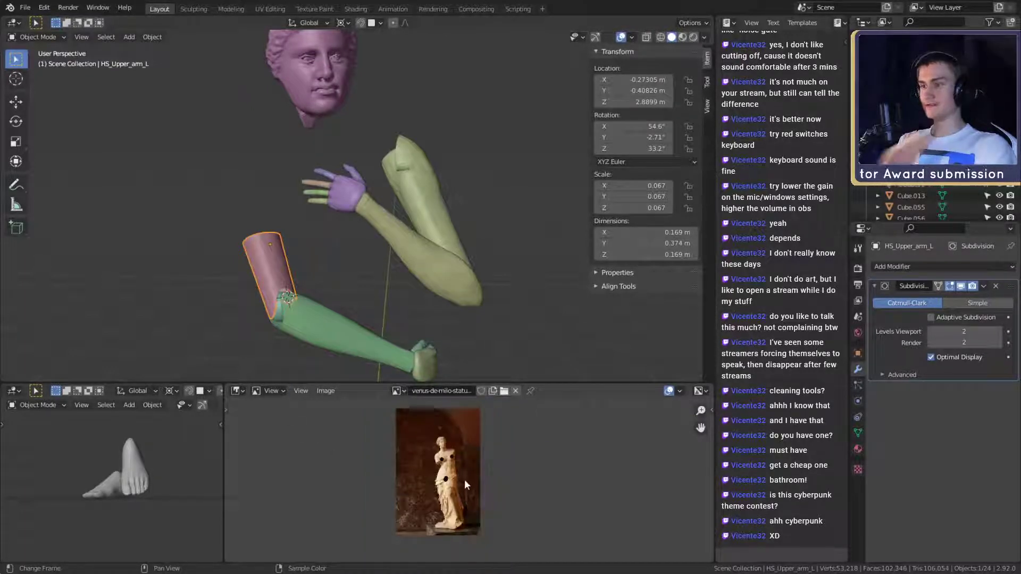
scroll(448, 460, "up", 3)
scroll(468, 453, "down", 1)
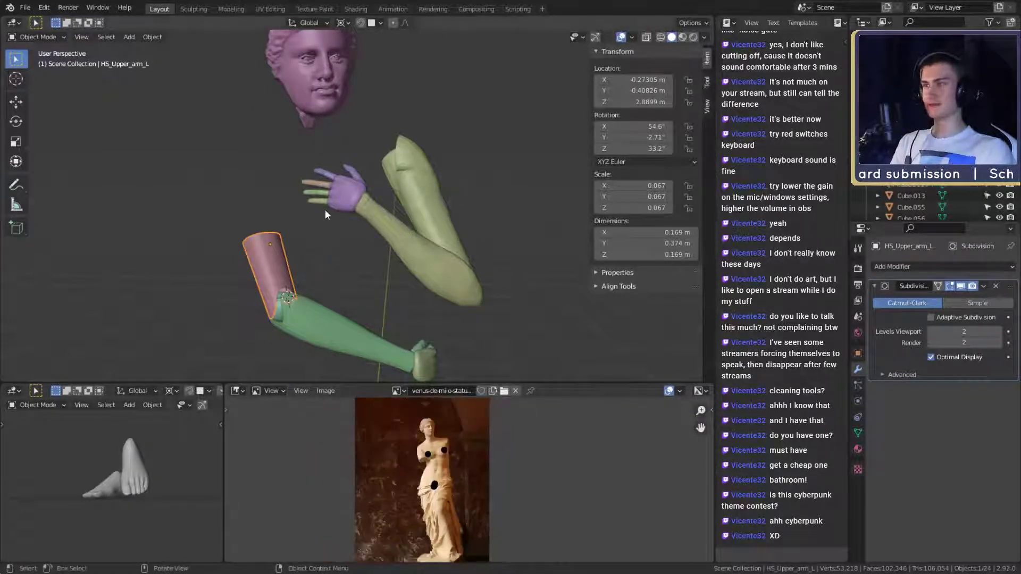
scroll(468, 471, "up", 3)
scroll(462, 466, "down", 1)
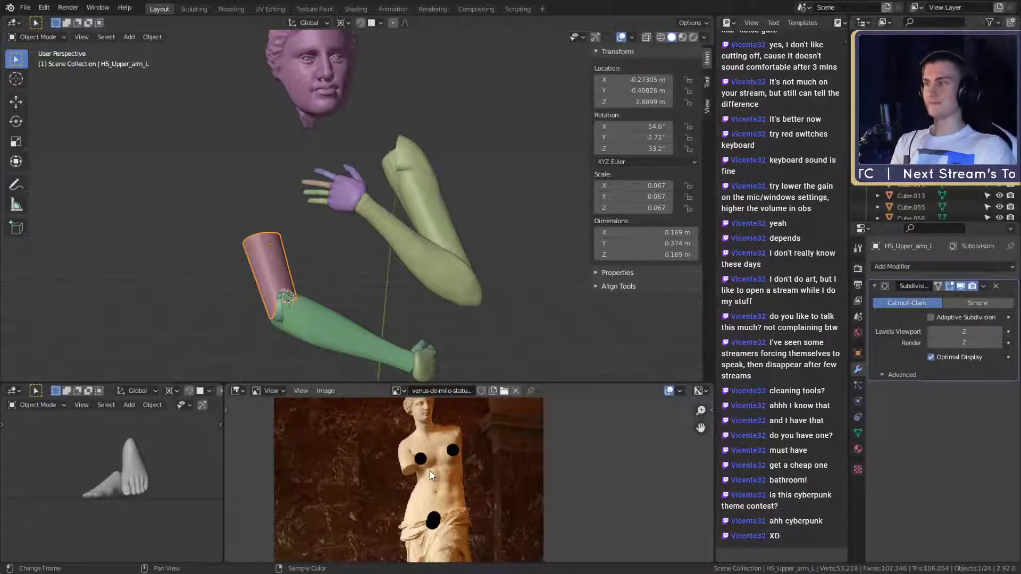
scroll(429, 468, "down", 5)
scroll(431, 469, "up", 5)
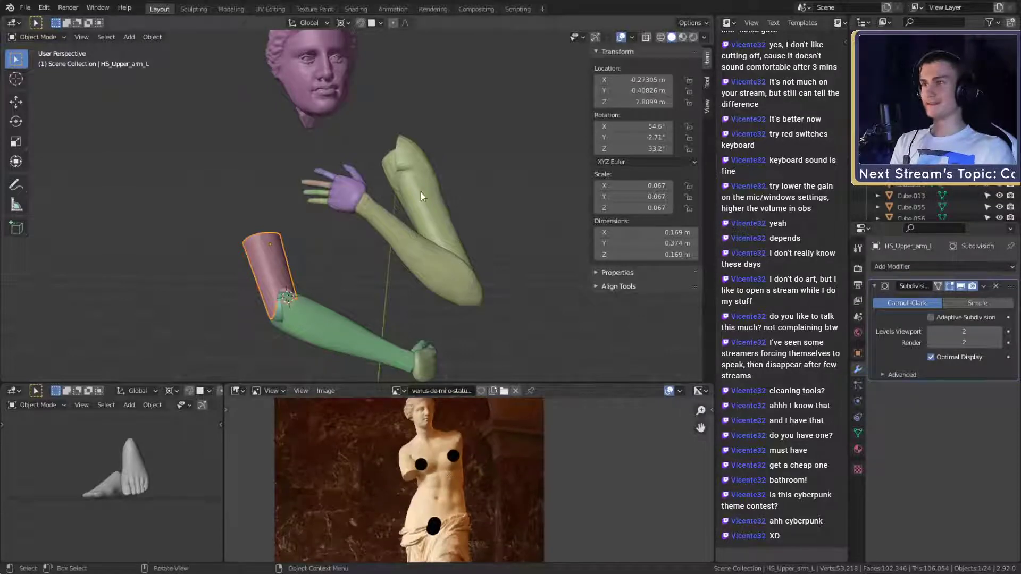
Compare the modelled head and both arms with the Venus de Milo statue's torso and arm stumps
middle_click_drag(335, 219, 404, 258)
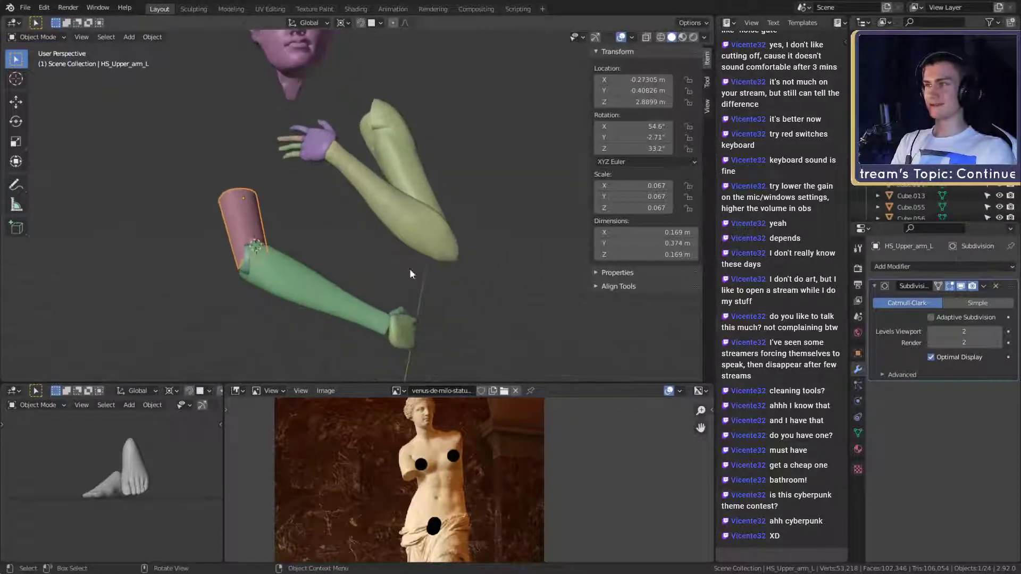
middle_click_drag(279, 263, 390, 250)
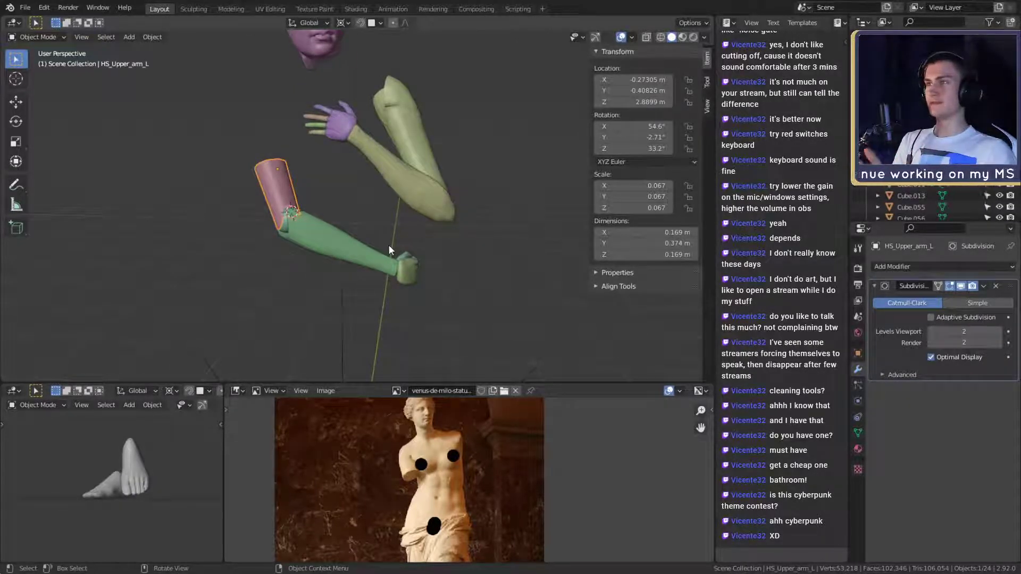
middle_click_drag(382, 237, 413, 250)
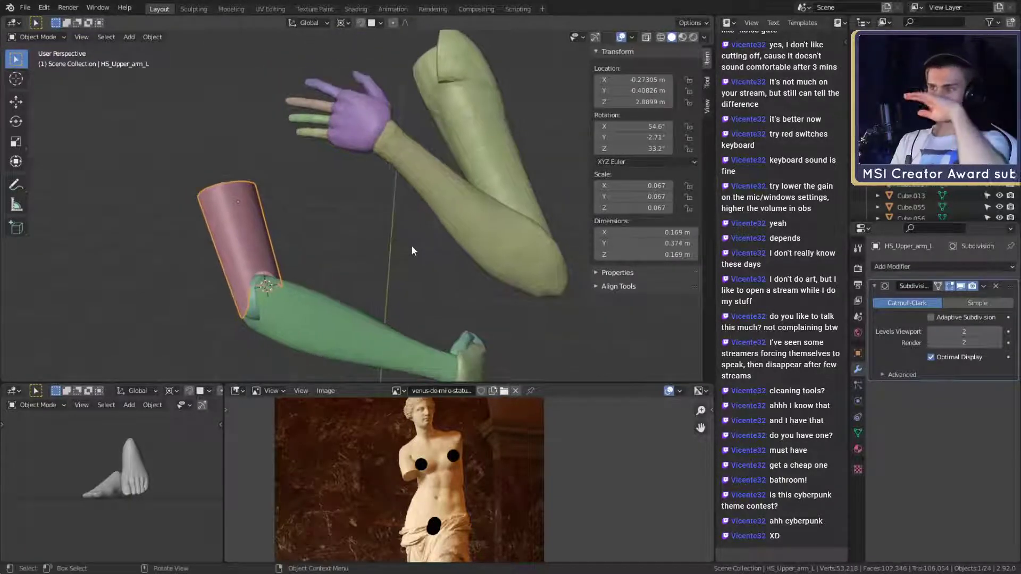
middle_click_drag(399, 224, 414, 243)
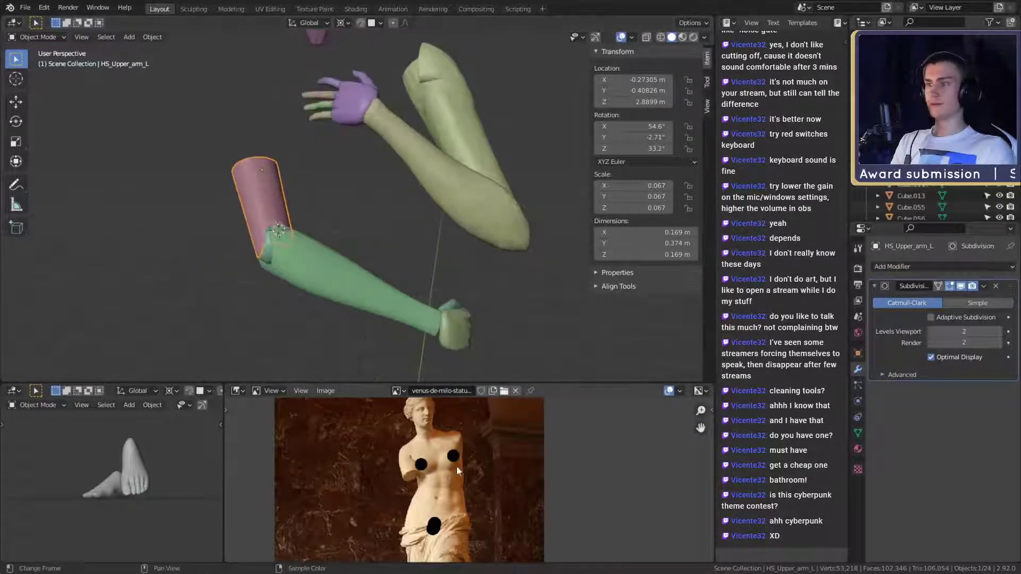
middle_click_drag(448, 463, 440, 487, "shift")
scroll(444, 481, "up", 3)
scroll(442, 490, "up", 1)
middle_click_drag(429, 426, 434, 459)
scroll(442, 489, "down", 2)
scroll(435, 459, "down", 1)
middle_click_drag(448, 509, 447, 446)
scroll(446, 457, "up", 1)
scroll(393, 201, "down", 2)
middle_click_drag(409, 181, 416, 225, "shift")
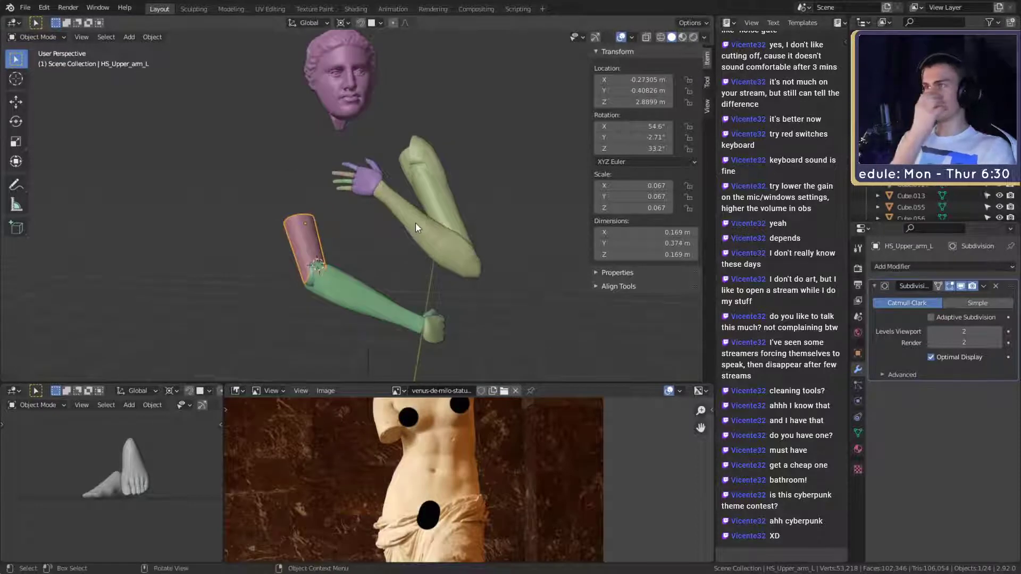
scroll(452, 455, "down", 2)
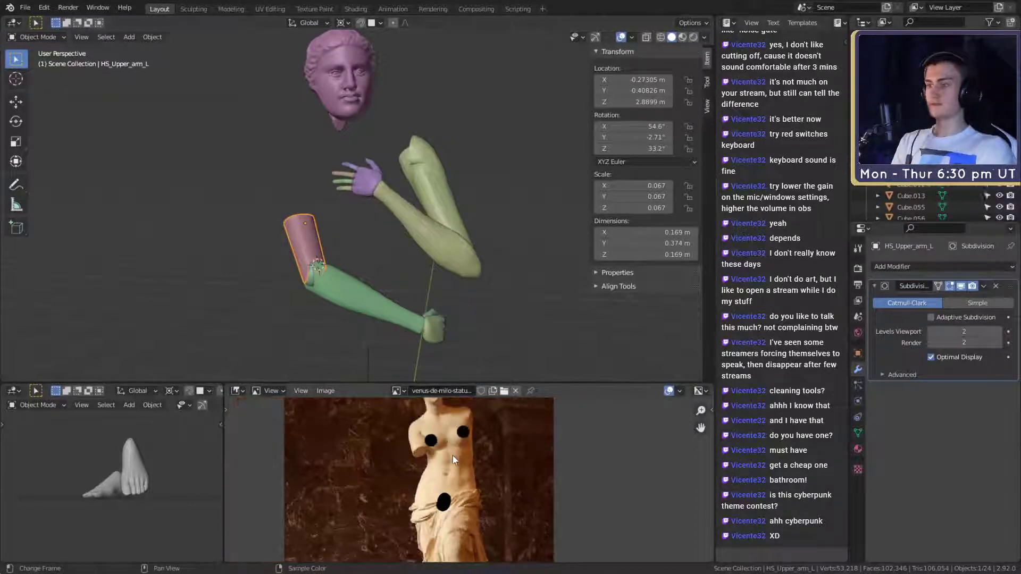
scroll(448, 439, "up", 1)
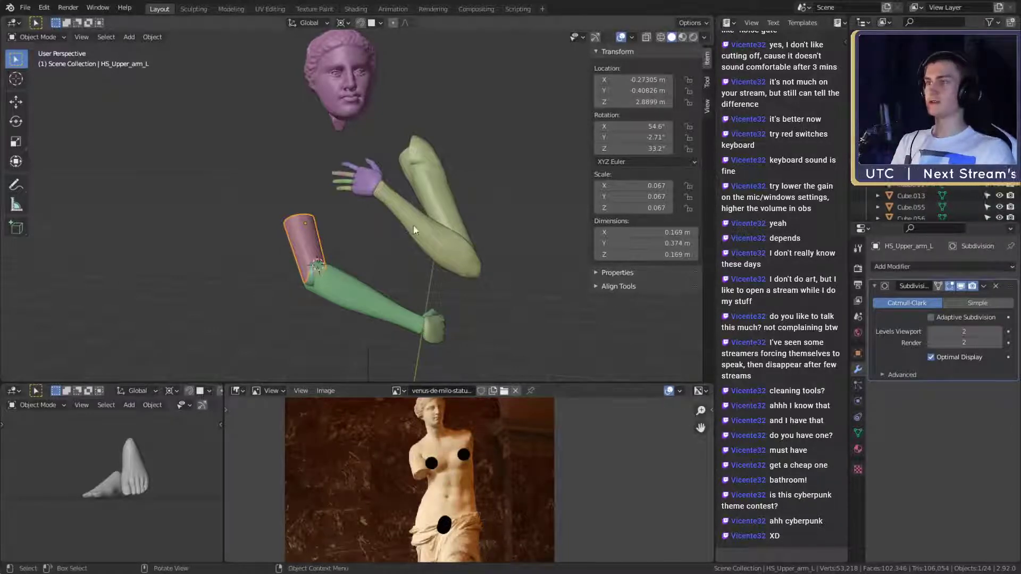
scroll(400, 209, "up", 3)
middle_click_drag(452, 187, 430, 236)
middle_click_drag(431, 194, 455, 210)
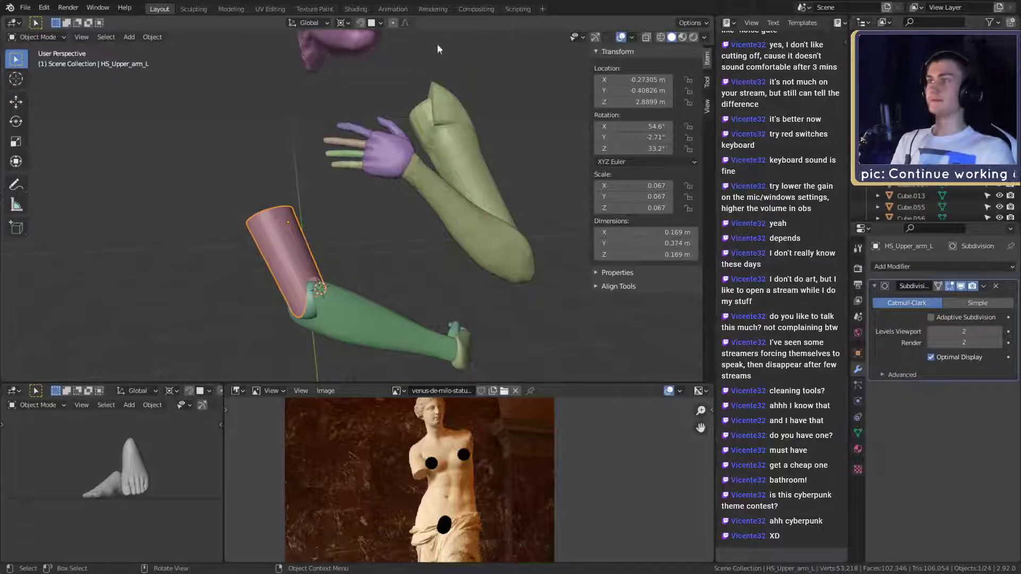
Look at the cyborg statue reference beginning with e84910d5a9fd4f32, and return the reference image to venus-de-milo-statue-22.jpg
left_click(396, 392)
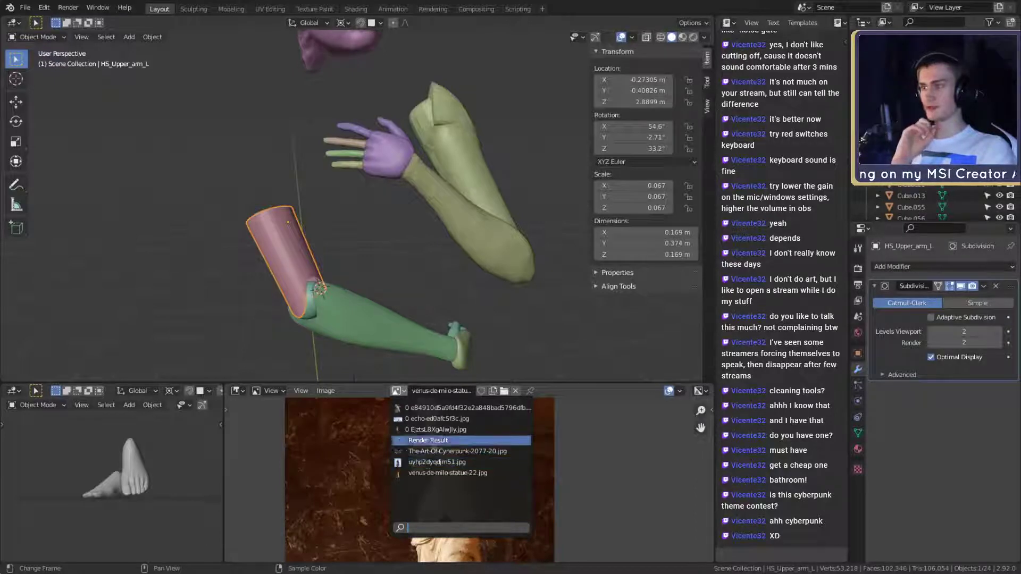
left_click(436, 409)
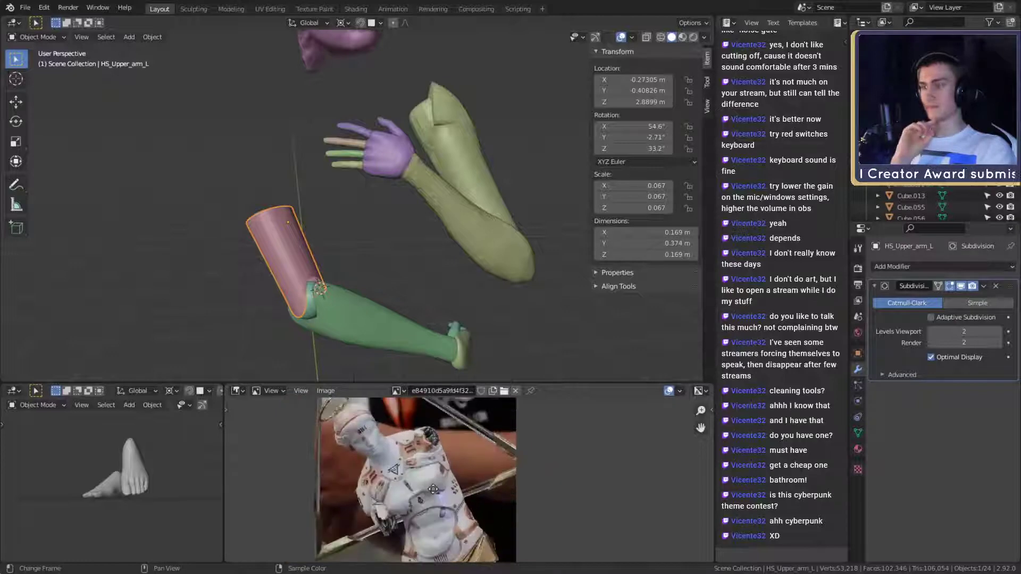
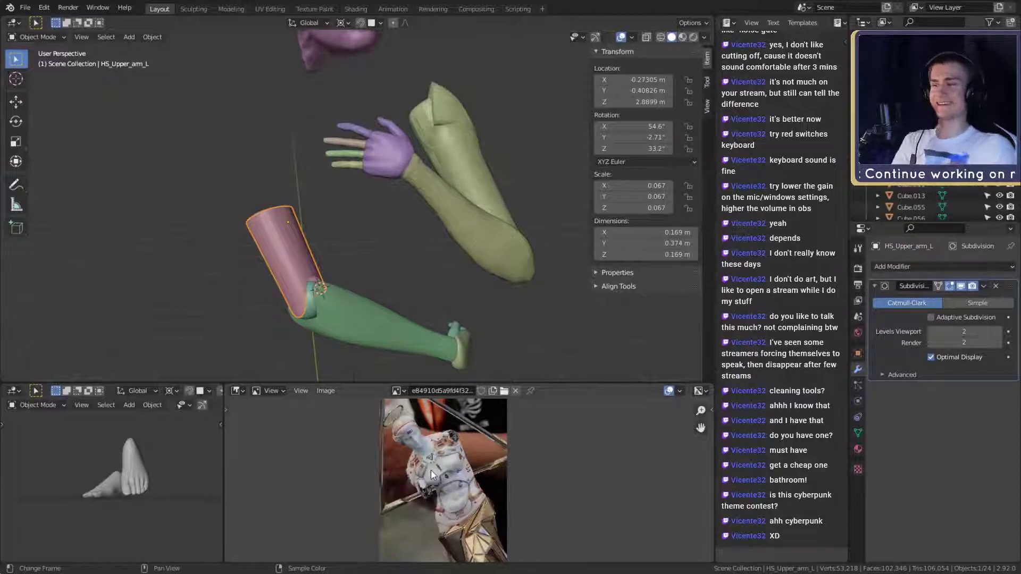
left_click(396, 392)
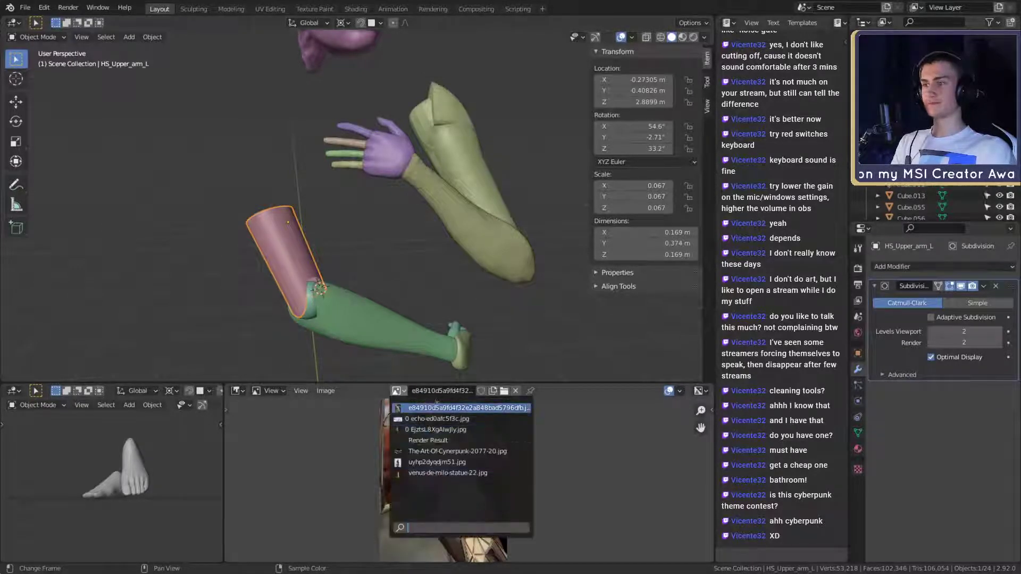
left_click(423, 472)
scroll(405, 272, "down", 2)
scroll(393, 282, "up", 3)
Select the green forearm and add a Solidify modifier to it
middle_click_drag(405, 272, 425, 143)
scroll(388, 309, "up", 2)
left_click(448, 106)
left_click(430, 236)
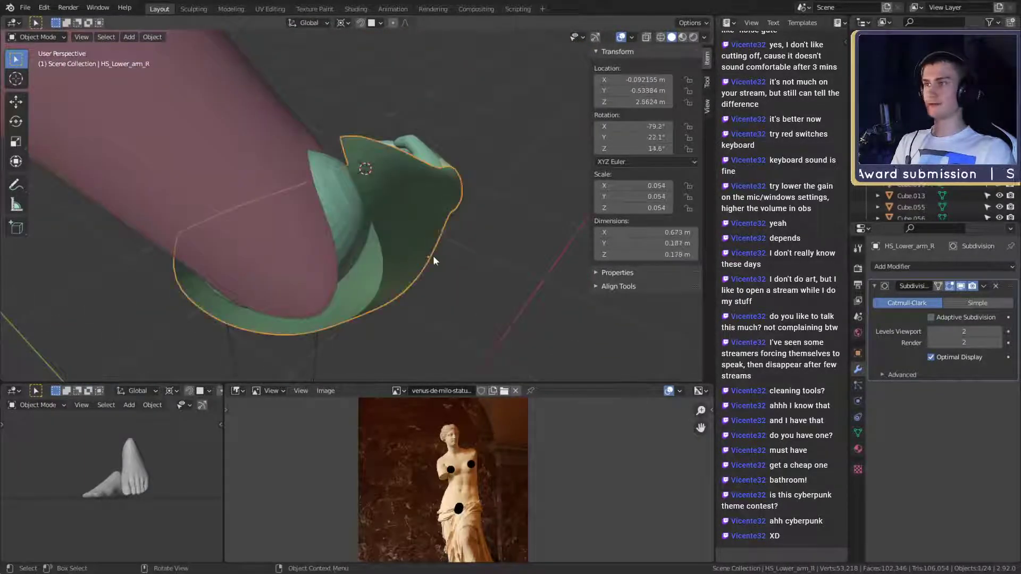
middle_click_drag(435, 254, 425, 219)
left_click(910, 269)
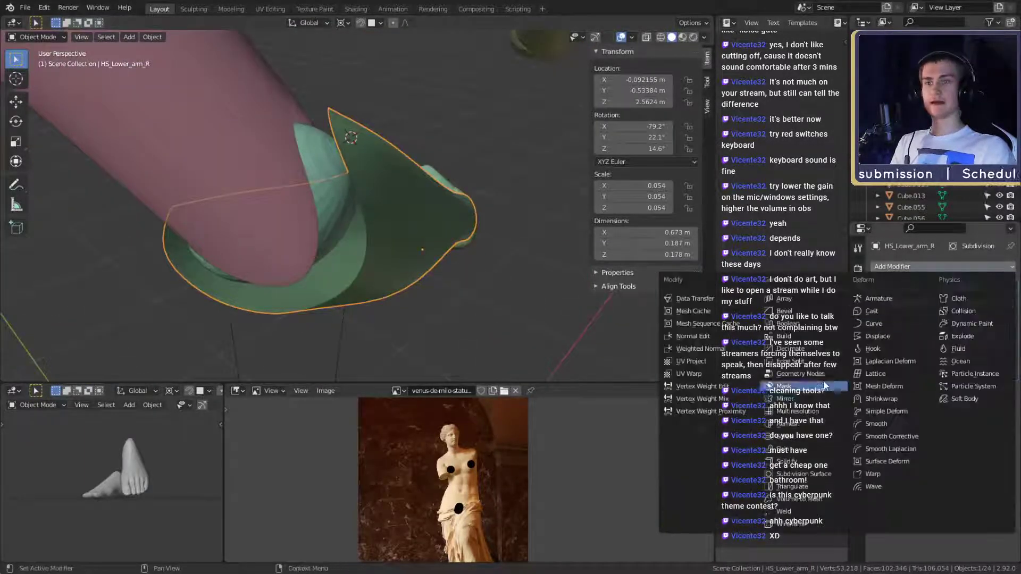
left_click(787, 462)
mouse_move(468, 276)
middle_mouse_down()
mouse_move(506, 245)
mouse_move(433, 237)
mouse_move(429, 252)
mouse_move(464, 259)
middle_mouse_up()
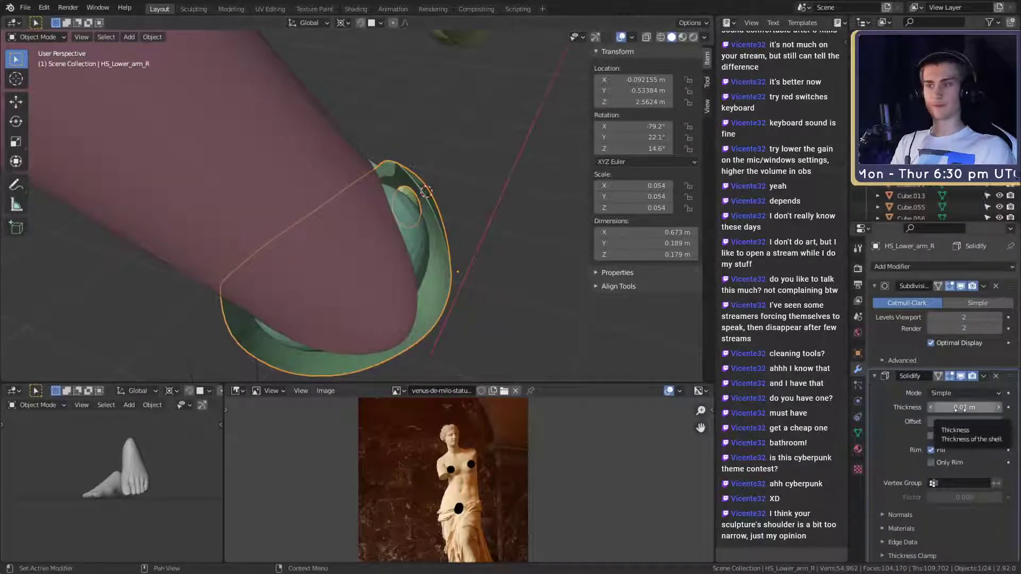
Set the forearm's Solidify thickness to 0.16 m and check the rim around the elbow
left_click_drag(965, 407, 1020, 407)
mouse_move(463, 302)
middle_mouse_down()
mouse_move(264, 303)
mouse_move(268, 251)
mouse_move(467, 276)
mouse_move(353, 257)
mouse_move(467, 289)
middle_mouse_up()
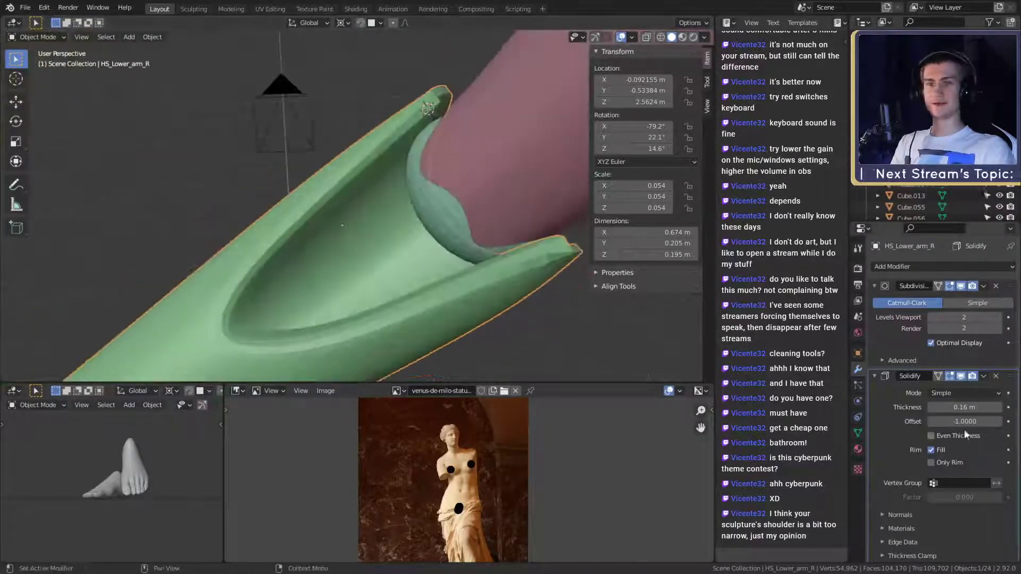
middle_click_drag(497, 223, 436, 250)
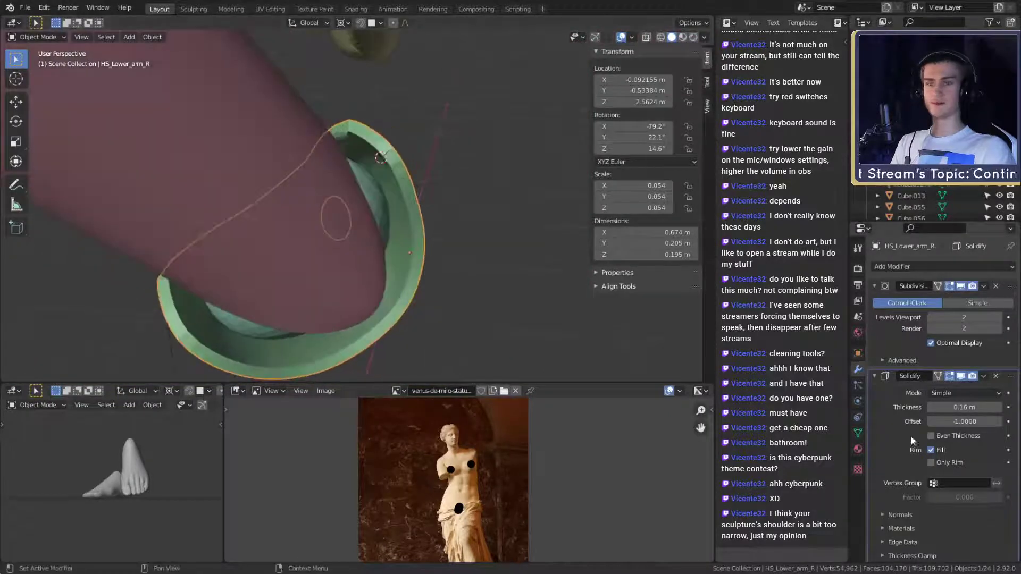
Set the forearm's Solidify offset to 1.0 and its thickness to 0.025 m
left_click_drag(963, 424, 1019, 423)
middle_click_drag(380, 156, 455, 272)
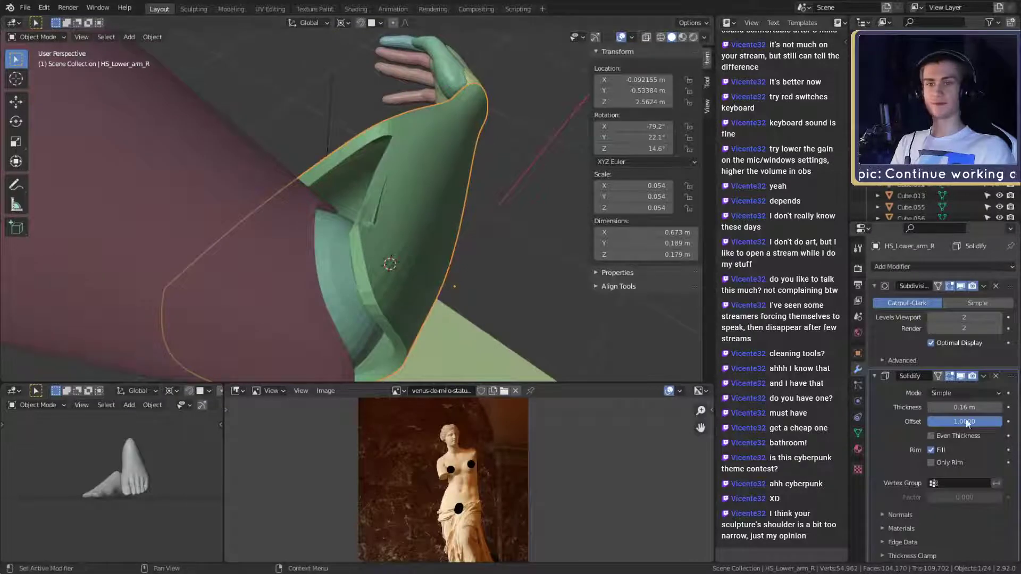
left_click_drag(964, 408, 928, 408)
middle_click_drag(554, 299, 438, 326)
Show the hidden body mesh and examine the arms together with the whole figure
scroll(339, 259, "down", 5)
middle_click_drag(339, 259, 393, 256)
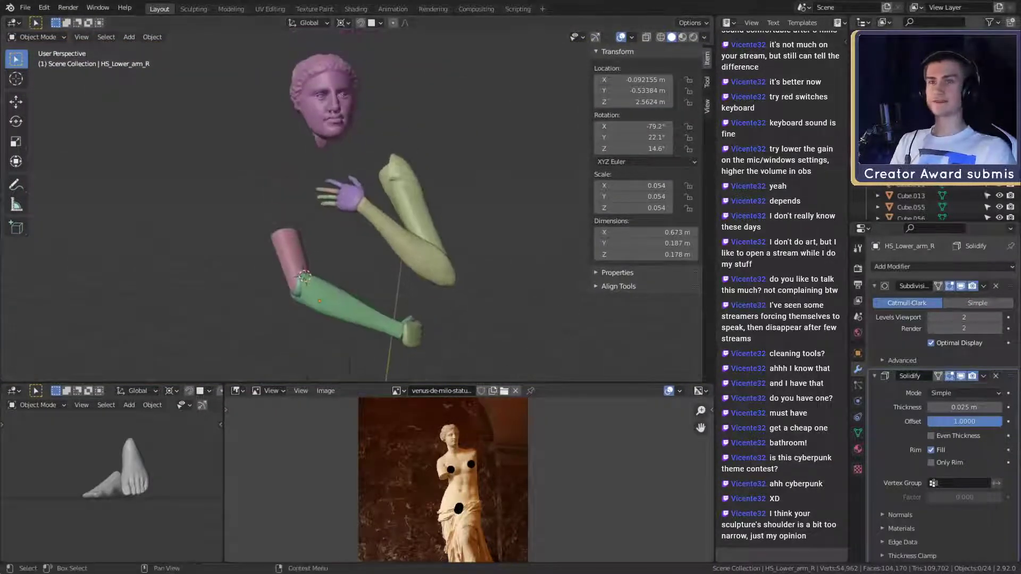
scroll(351, 200, "down", 1)
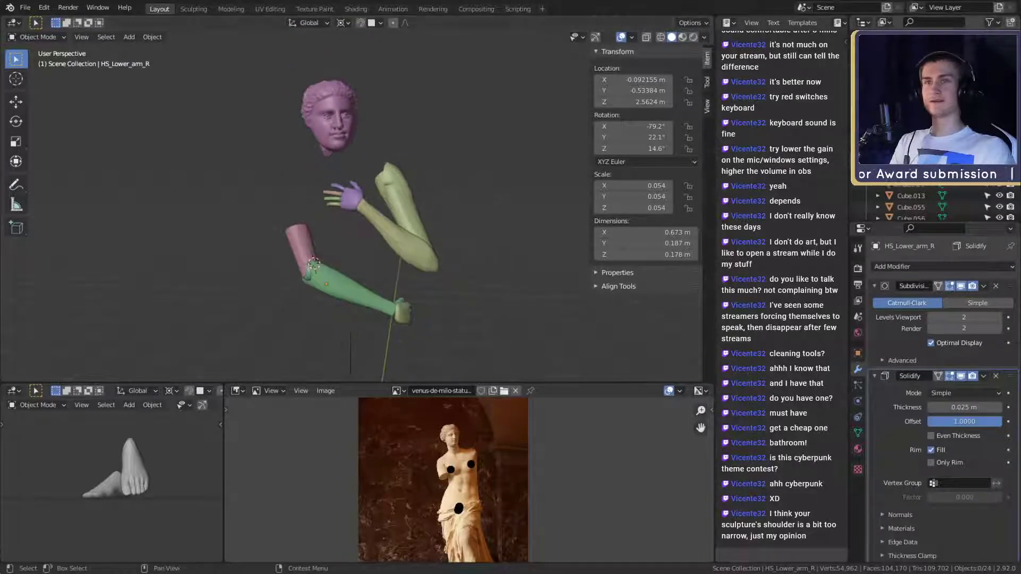
scroll(936, 207, "down", 3)
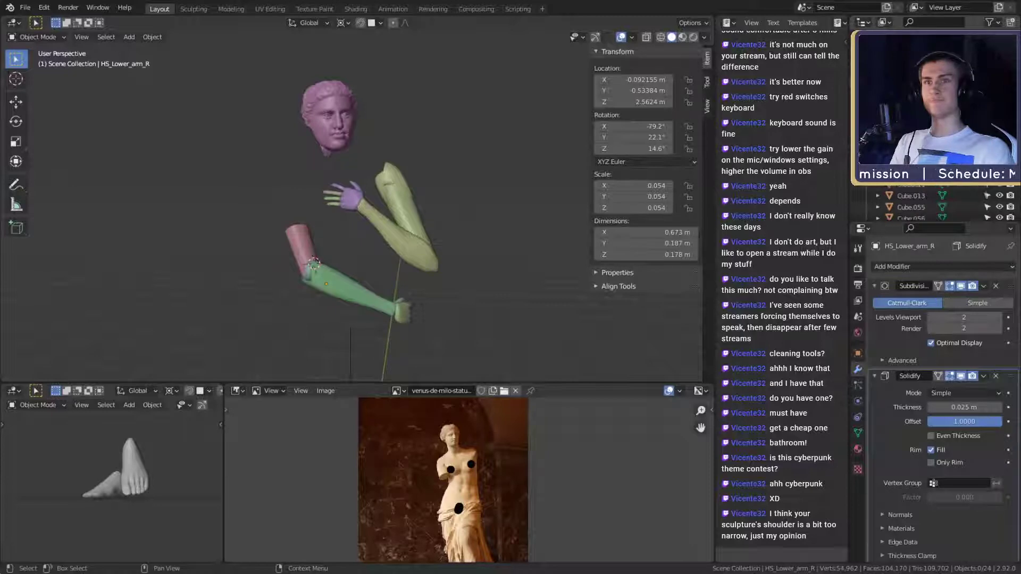
left_click(999, 140)
scroll(448, 233, "down", 1)
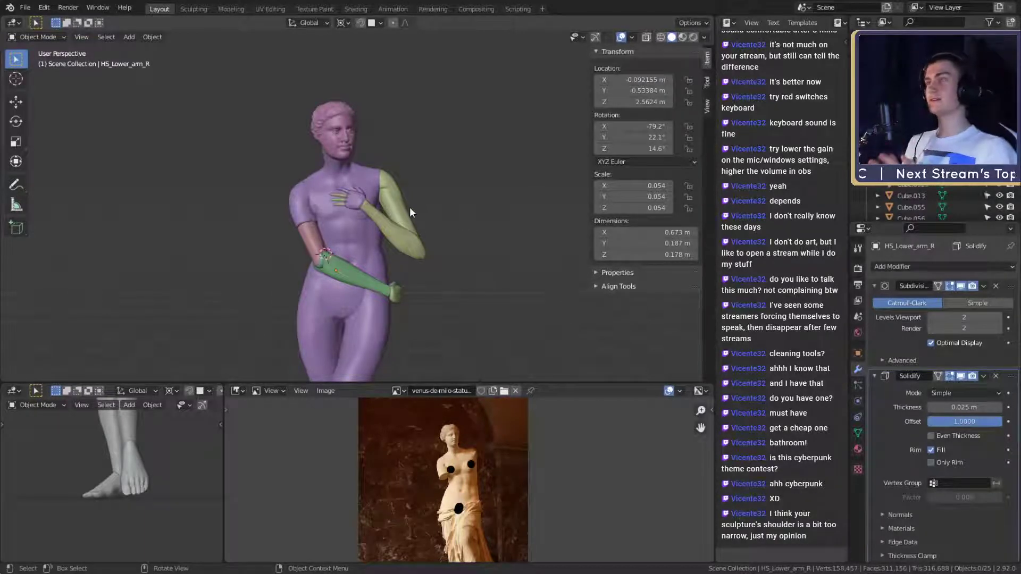
scroll(410, 218, "up", 5)
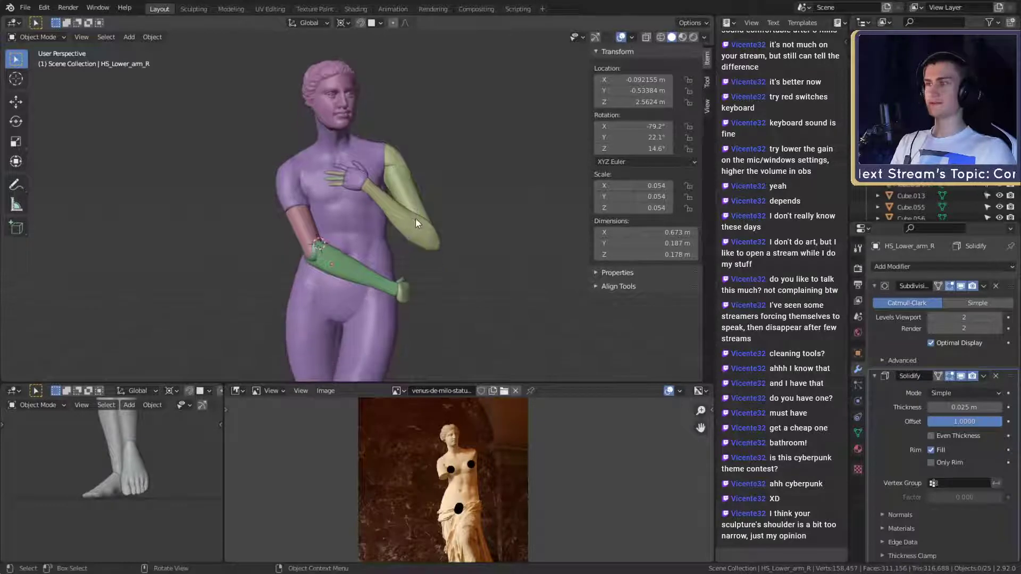
middle_click_drag(429, 235, 397, 213)
scroll(386, 263, "down", 4)
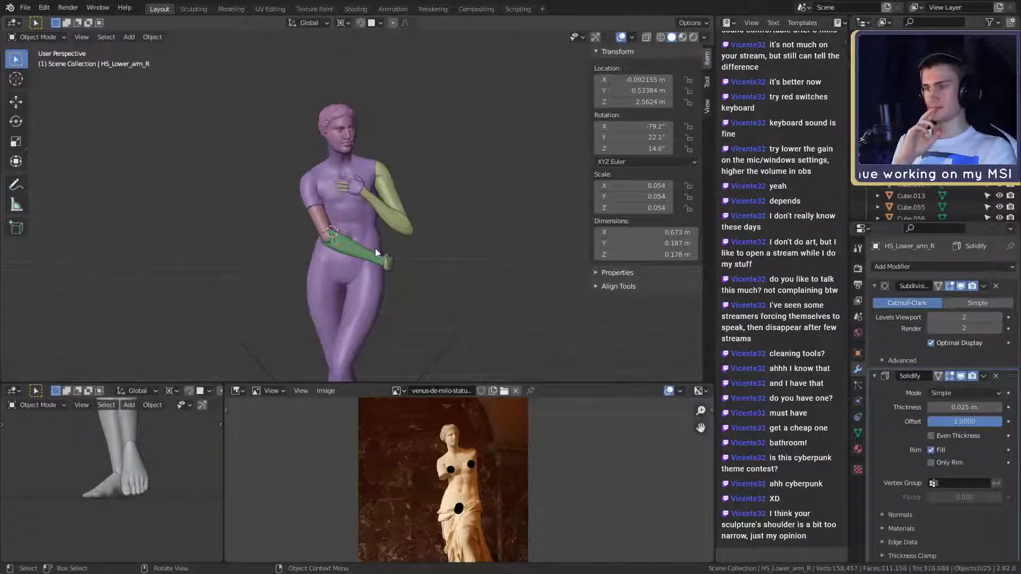
Compare the figure's shoulders, torso and arm proportions with the Venus de Milo reference
scroll(376, 248, "up", 5)
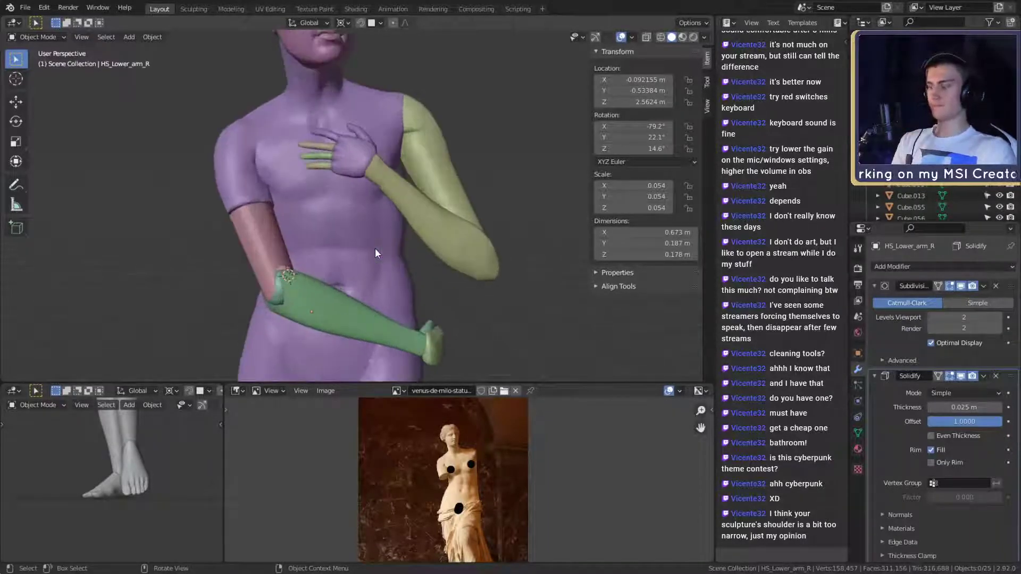
scroll(375, 249, "down", 5)
middle_click_drag(401, 273, 400, 239)
scroll(402, 239, "up", 3)
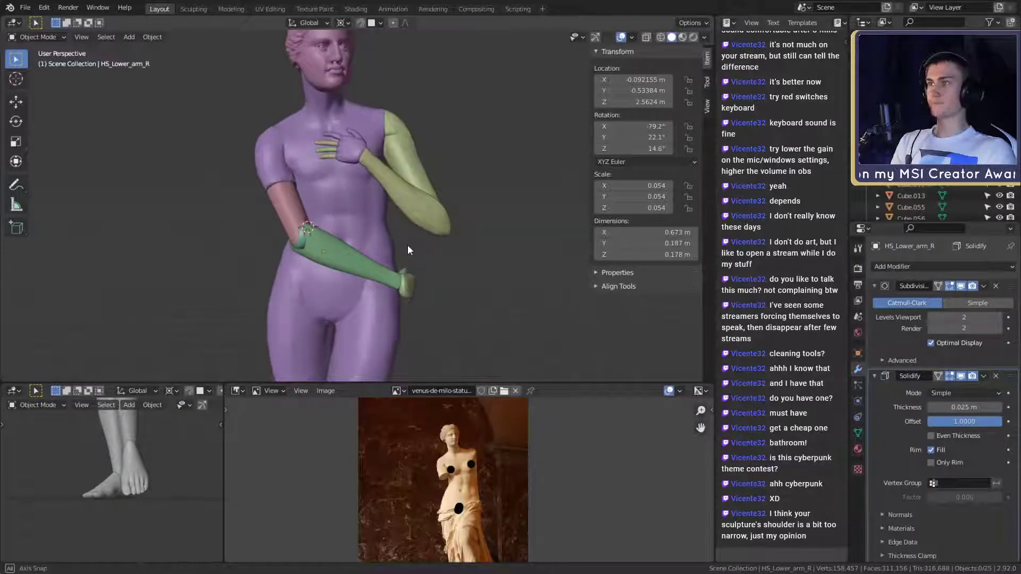
scroll(408, 245, "down", 1)
scroll(473, 471, "down", 5)
scroll(473, 471, "up", 6)
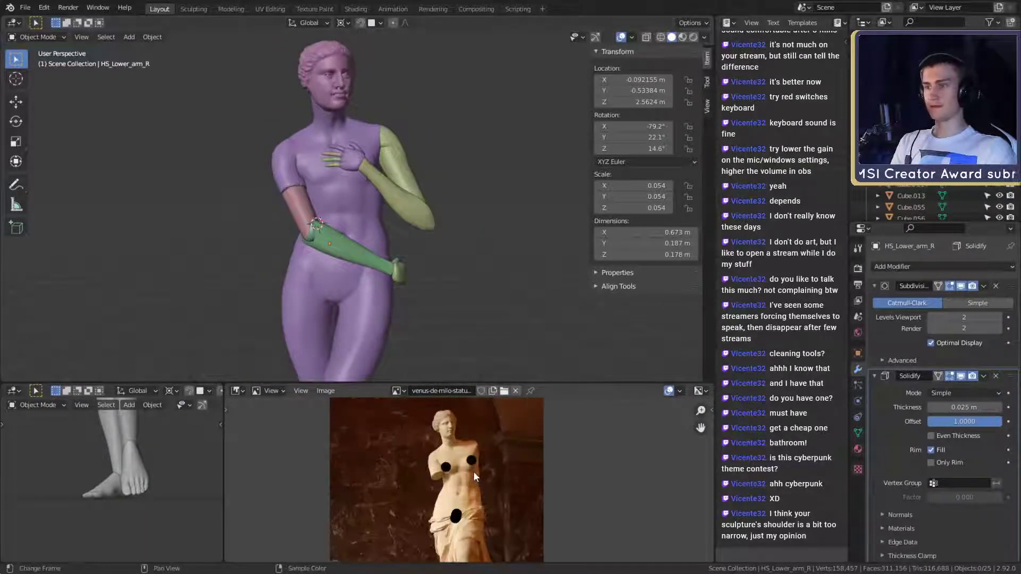
scroll(477, 464, "up", 2)
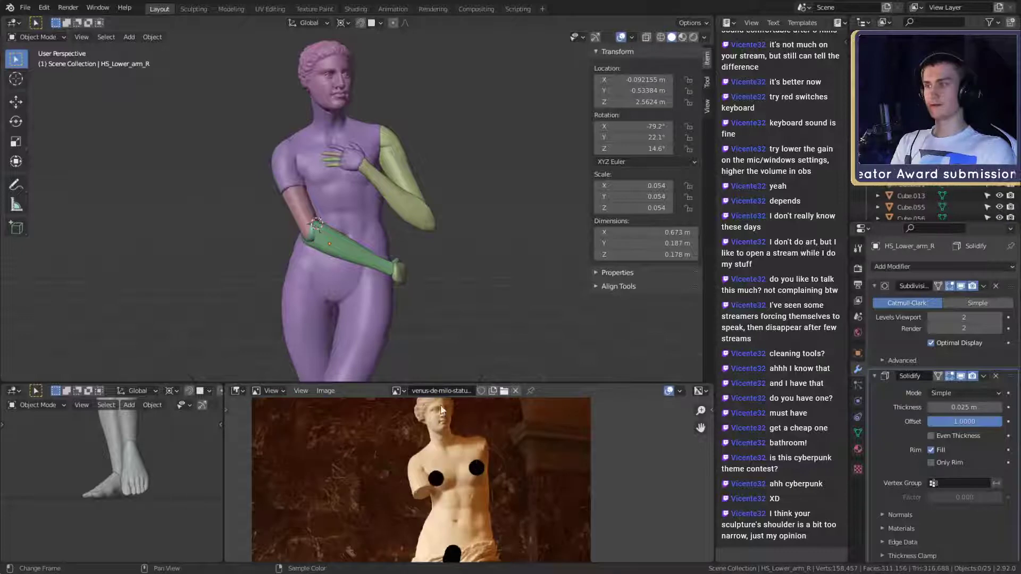
middle_click_drag(359, 238, 399, 251, "shift")
scroll(373, 218, "up", 3)
scroll(378, 239, "down", 6)
scroll(388, 241, "up", 1)
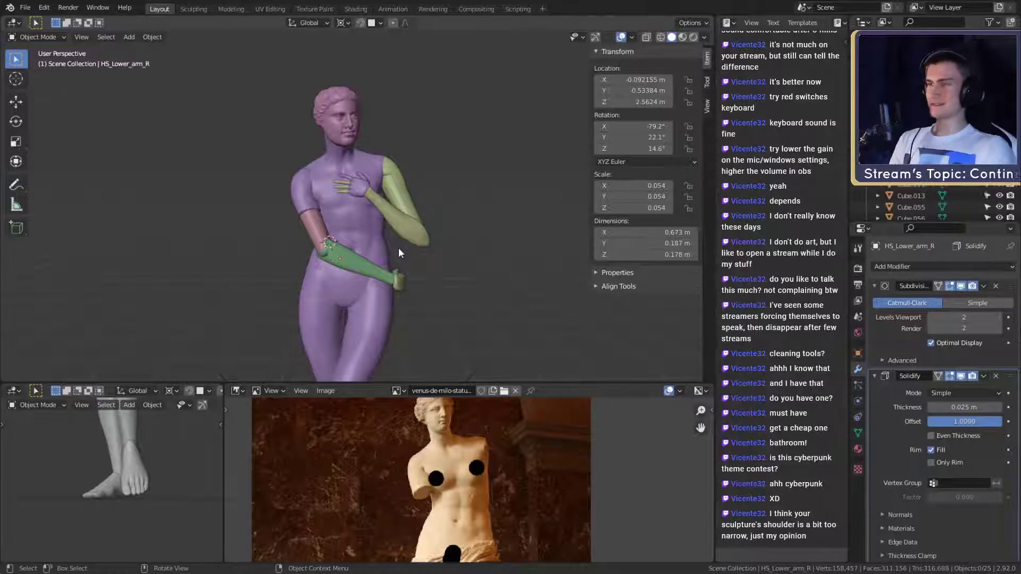
scroll(399, 248, "up", 5)
middle_click_drag(363, 222, 404, 222)
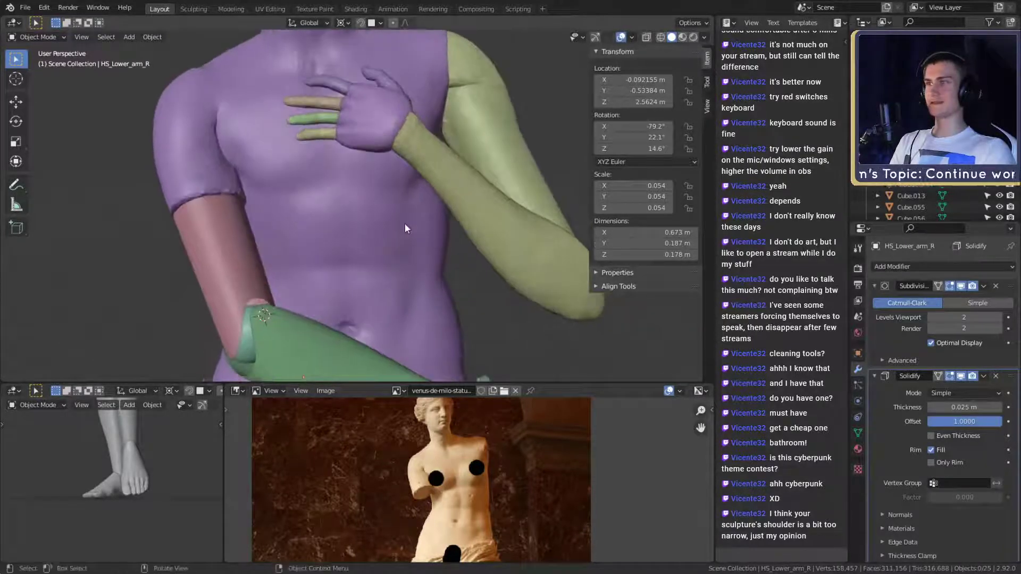
scroll(403, 222, "down", 2)
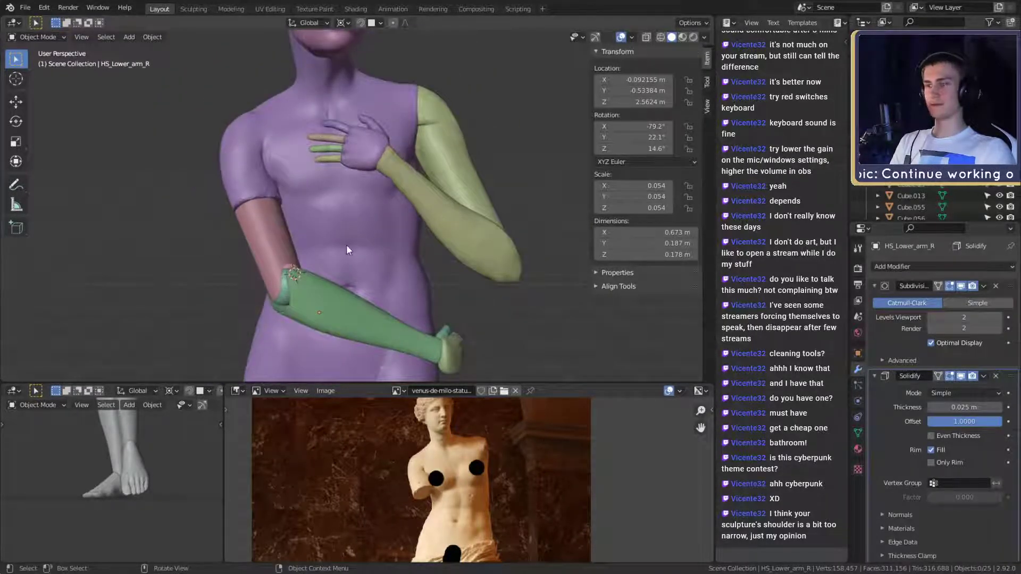
Shade the spherical elbow joint smooth
middle_click_drag(346, 249, 423, 187, "ctrl")
left_click(355, 185)
right_click(353, 182)
left_click(323, 170)
Select the body mesh and hide it so only the arms' joint area remains in view
middle_click_drag(325, 181, 425, 304)
left_click(560, 307)
scroll(376, 257, "up", 1)
scroll(376, 260, "up", 3)
middle_click_drag(376, 259, 578, 229)
scroll(360, 217, "up", 2)
left_click(577, 227)
key("h")
Move the two vertices at one pointed corner of the upper arm's notch over the elbow ball and return to Object Mode
middle_click_drag(479, 241, 420, 208)
left_click(420, 207)
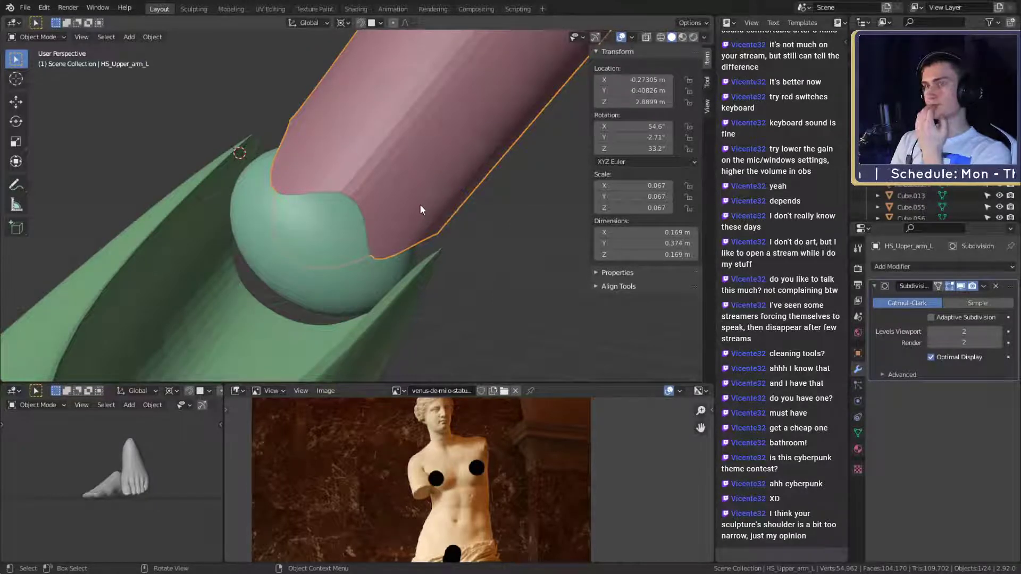
middle_click_drag(420, 209, 454, 232)
key("Tab")
left_click(376, 254)
left_click(395, 235, "shift")
key("g")
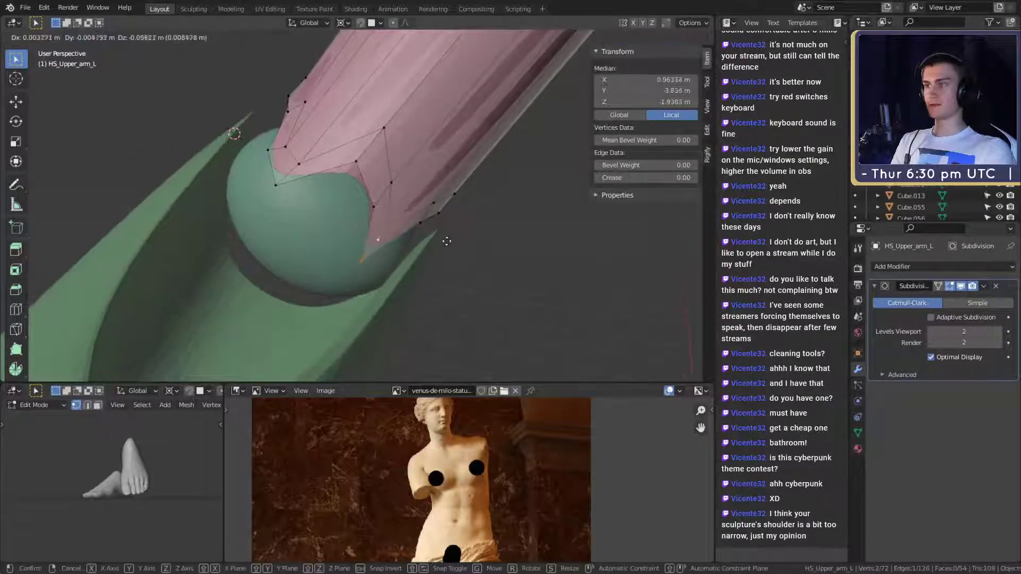
left_click(446, 245)
key("Tab")
scroll(445, 246, "down", 6)
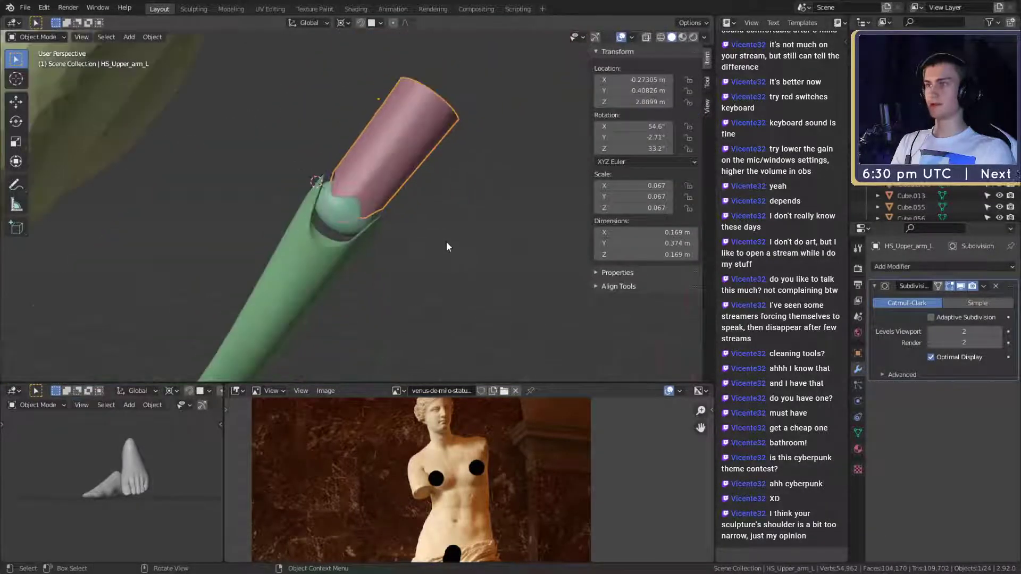
scroll(447, 239, "up", 6)
Edit the upper arm and move the two vertices at the notch's opposite corner along the elbow ball
middle_click_drag(448, 227, 357, 186)
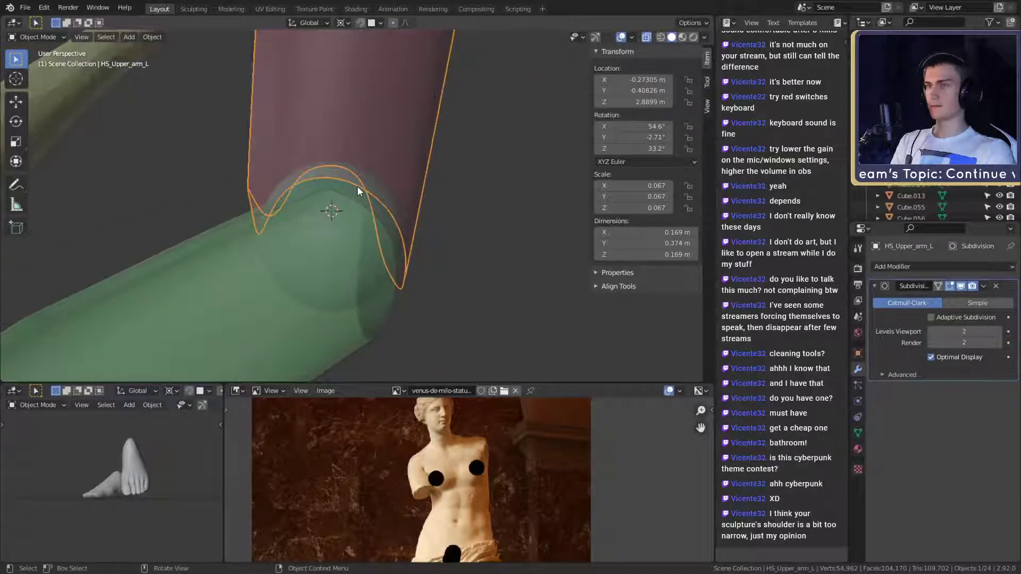
middle_click_drag(357, 186, 314, 180)
key("Tab")
left_click(314, 180)
left_click(296, 143, "shift")
middle_click_drag(367, 210, 380, 233)
left_click(304, 181)
left_click(282, 202, "shift")
key("g")
left_click(329, 219)
Rotate and reposition the same two notch vertices, and return the upper arm to Object Mode
key("r")
left_click(349, 201)
key("g")
left_click(354, 217)
key("Tab")
scroll(501, 302, "down", 4)
Undo the rotation and moves of the notch's opposite corner vertices on the upper arm
key("ctrl+z")
key("ctrl+z")
key("ctrl+z")
key("ctrl+z")
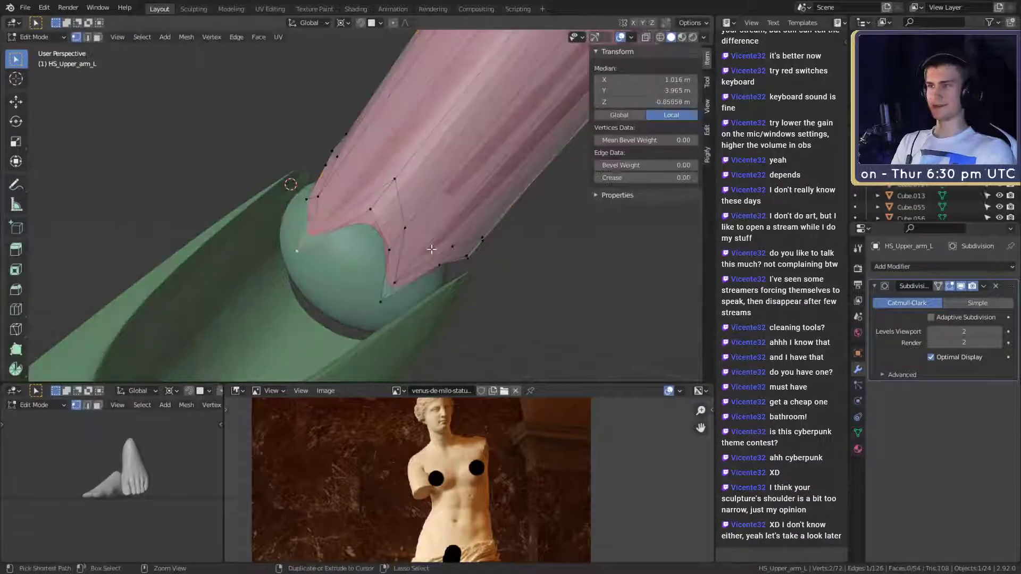
middle_click_drag(435, 264, 426, 285)
key("ctrl+z")
key("ctrl+z")
key("ctrl+z")
key("ctrl+z")
key("ctrl+z")
key("ctrl+z")
key("ctrl+z")
key("ctrl+z")
key("ctrl+z")
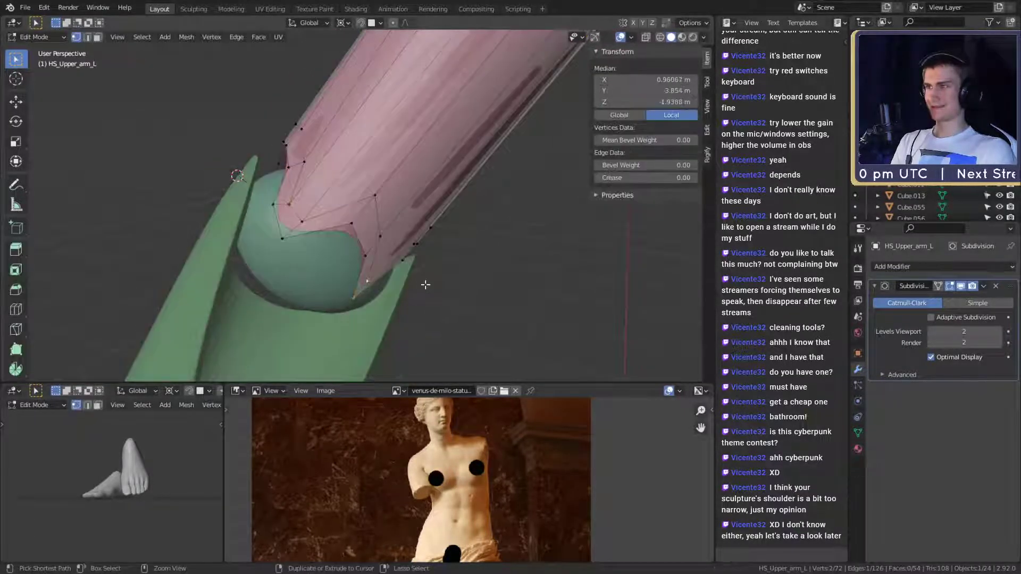
Undo the first notch corner adjustment and the hiding of the body mesh
key("ctrl+z")
key("ctrl+z")
key("ctrl+z")
key("ctrl+z")
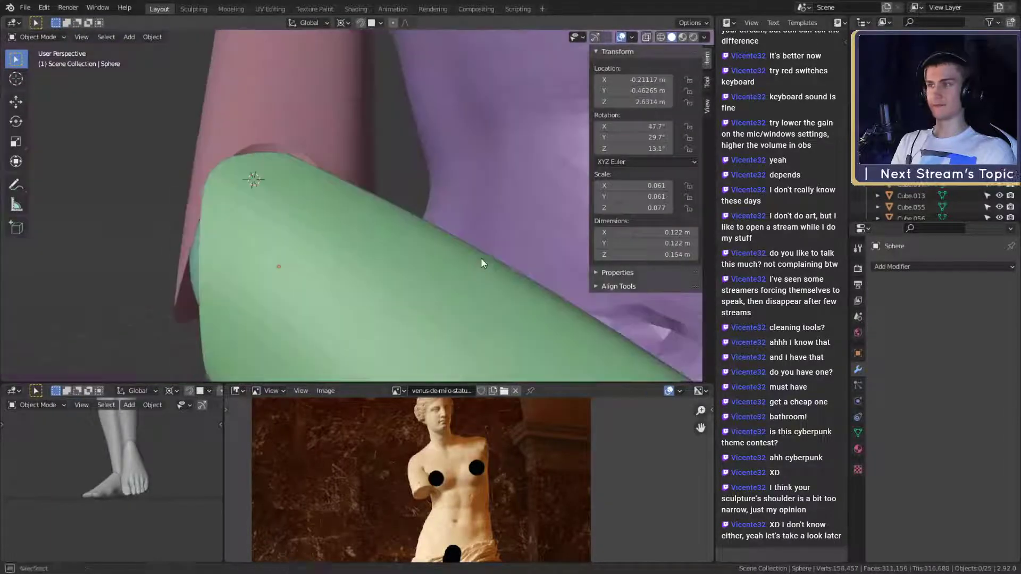
scroll(481, 257, "down", 3)
middle_click_drag(481, 257, 422, 274)
Undo the elbow sphere's smooth shading, the body's unhiding and the forearm's Solidify modifier
key("ctrl+z")
key("ctrl+z")
key("ctrl+z")
key("ctrl+z")
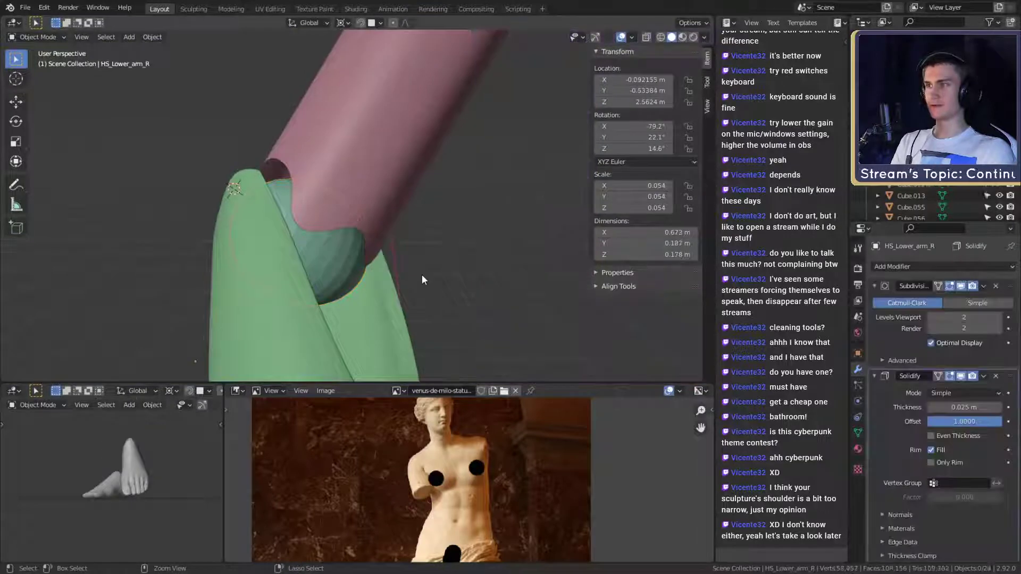
key("ctrl+z")
key("ctrl+z")
key("ctrl+z")
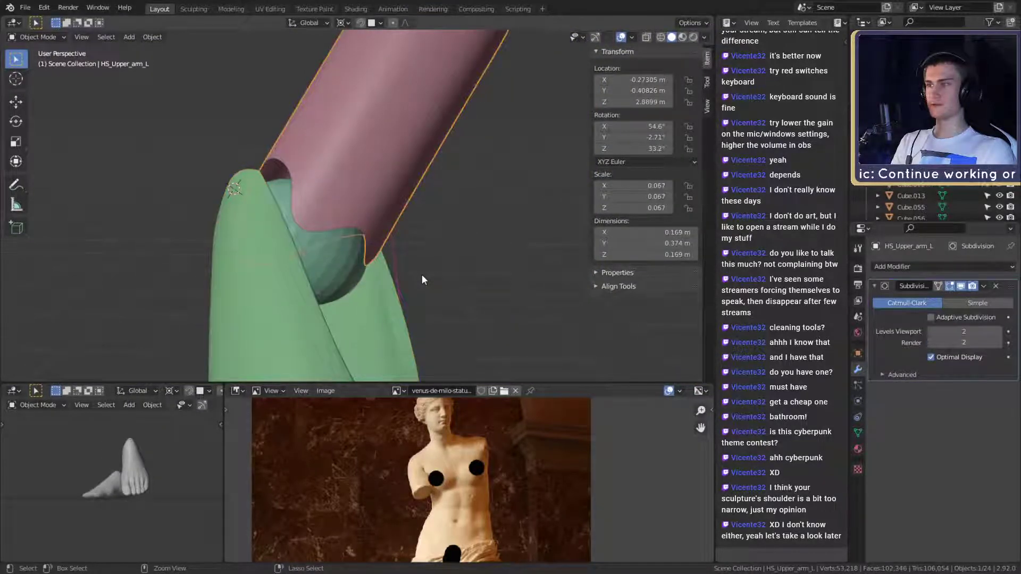
middle_click_drag(422, 274, 376, 290)
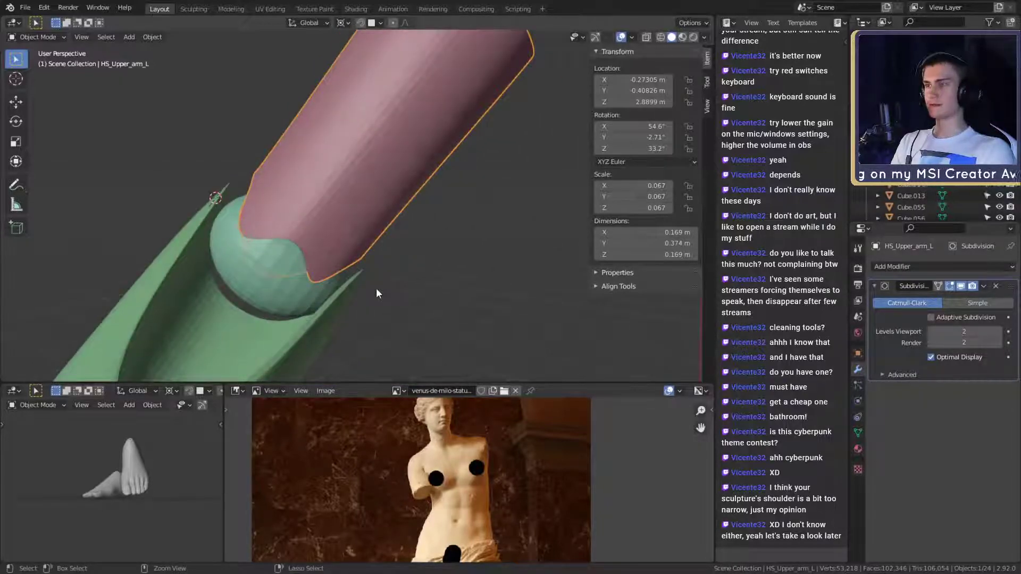
middle_click_drag(375, 288, 431, 276)
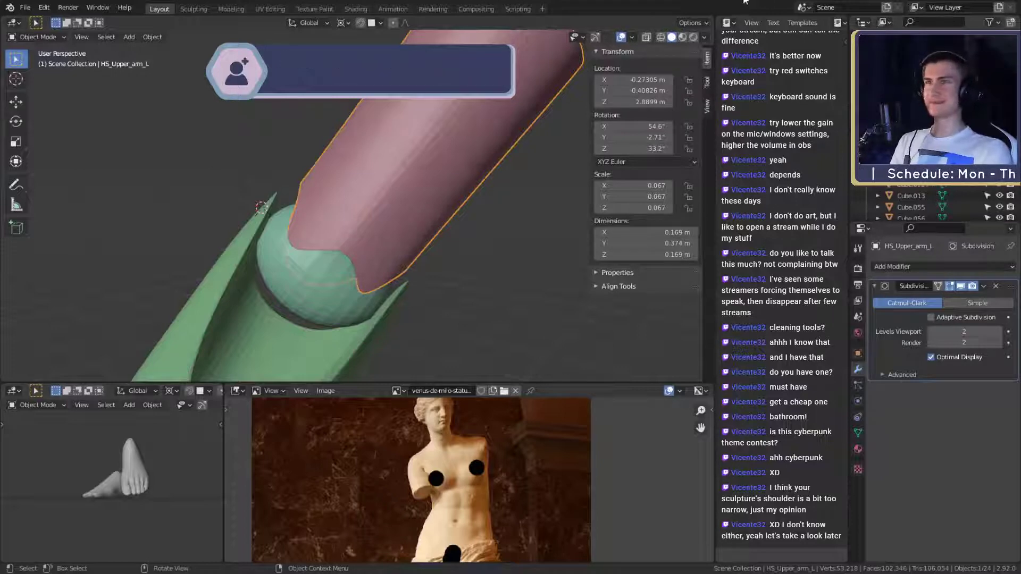
scroll(392, 206, "up", 1)
middle_click_drag(416, 256, 435, 237, "shift")
scroll(440, 247, "up", 1)
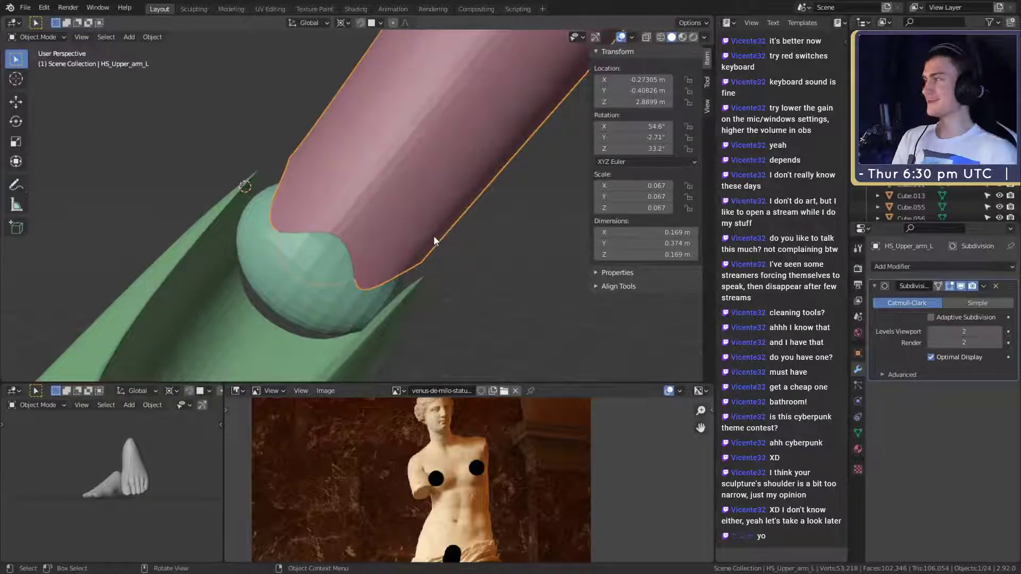
Examine how the upper arm's notched end sits over the elbow sphere and the forearm opening
middle_click_drag(392, 253, 407, 232)
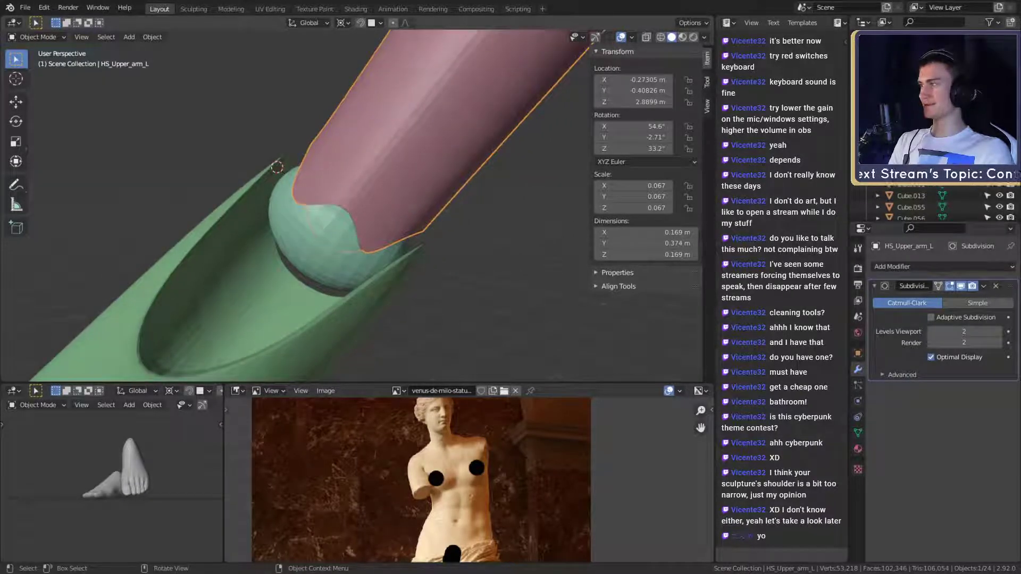
mouse_move(407, 240)
middle_mouse_down()
mouse_move(409, 250)
mouse_move(426, 245)
middle_mouse_up()
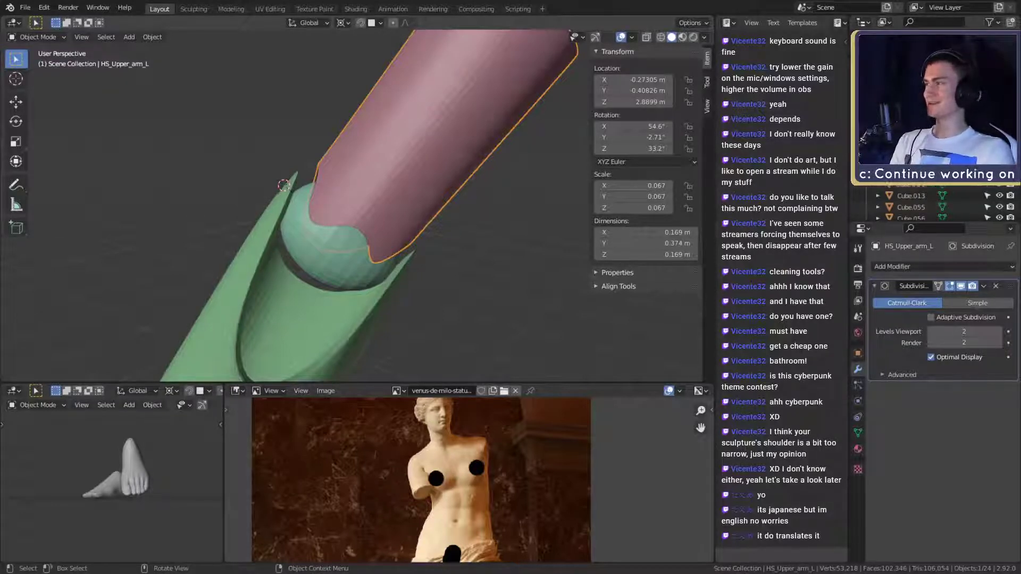
middle_click_drag(372, 277, 401, 222)
key("Tab")
key("Tab")
scroll(406, 252, "down", 4)
scroll(406, 252, "up", 2)
scroll(388, 230, "up", 1)
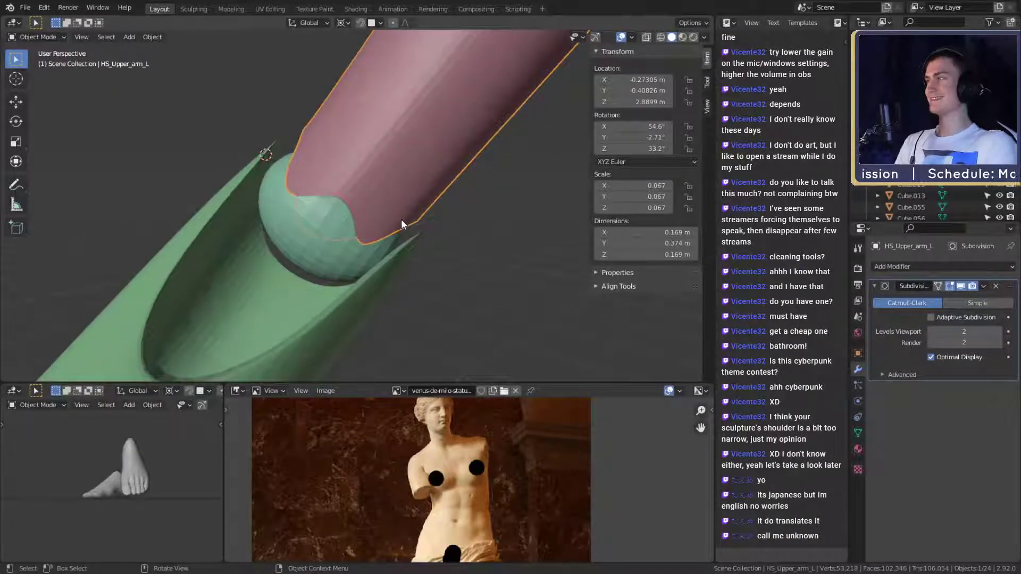
middle_click_drag(401, 219, 436, 246)
scroll(321, 258, "down", 5)
scroll(410, 293, "up", 5)
key("Tab")
scroll(458, 242, "up", 2)
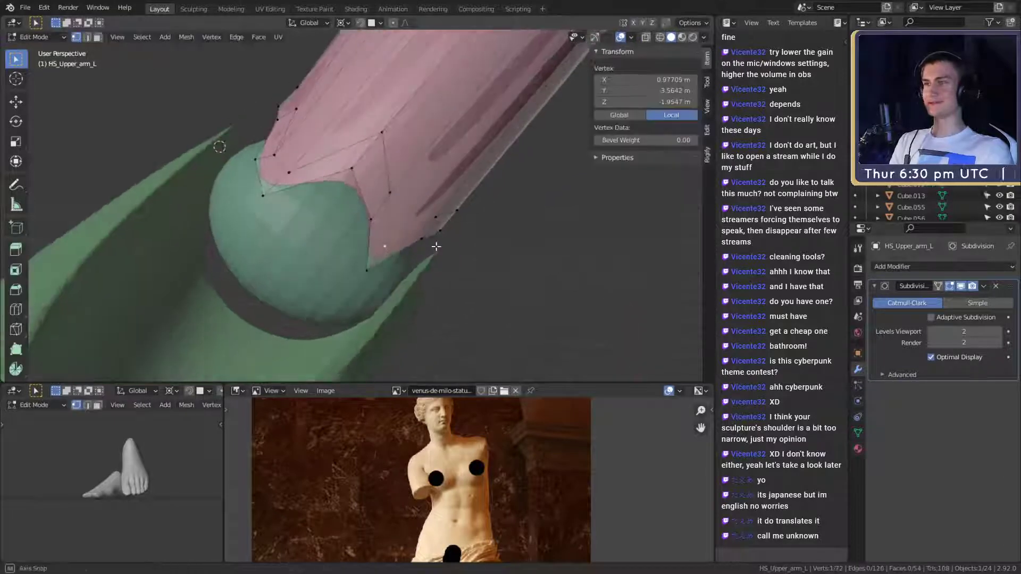
scroll(435, 248, "down", 3)
scroll(426, 197, "up", 2)
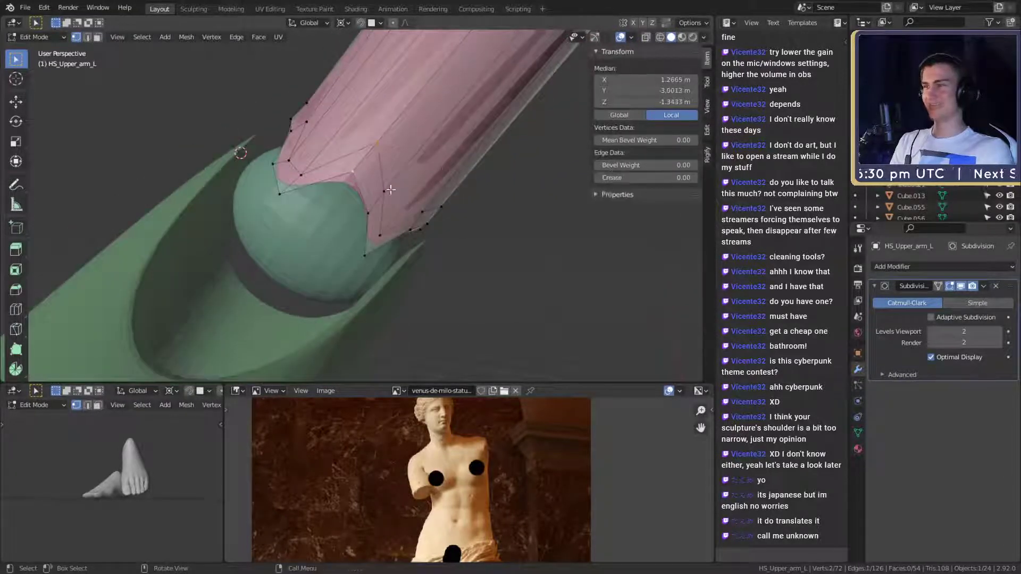
key("g")
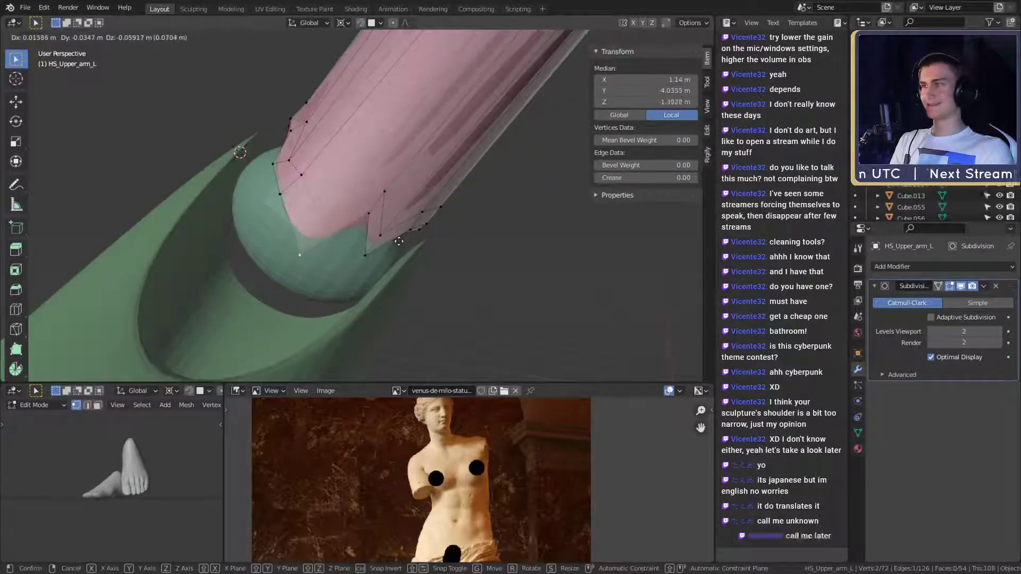
right_click(396, 243)
Change the transform pivot point and return the upper arm to Object Mode
left_click(468, 203)
left_click(341, 23)
left_click(365, 64)
left_click(343, 23)
left_click(362, 74)
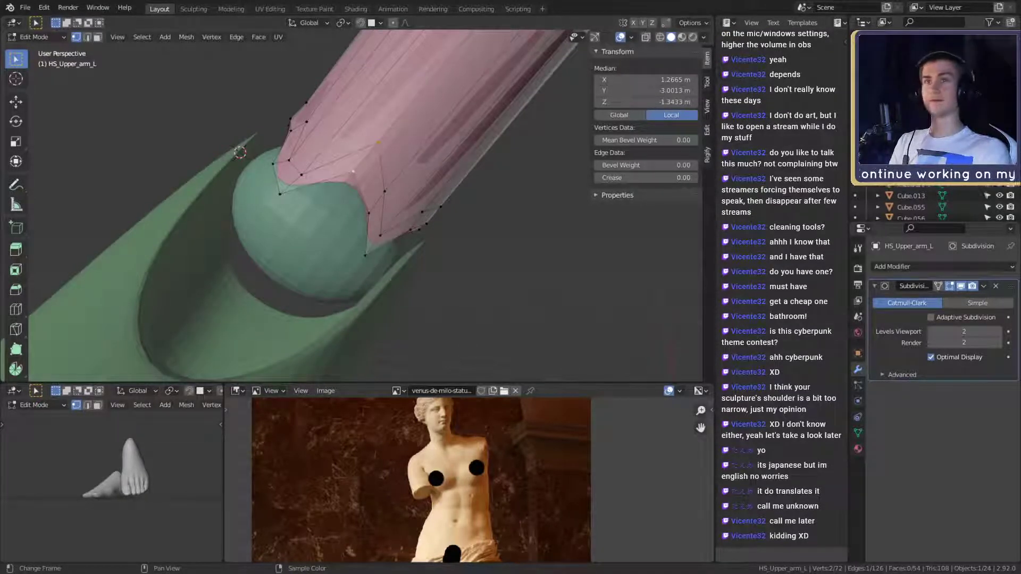
middle_click_drag(405, 231, 426, 268)
key("Tab")
scroll(424, 267, "up", 5)
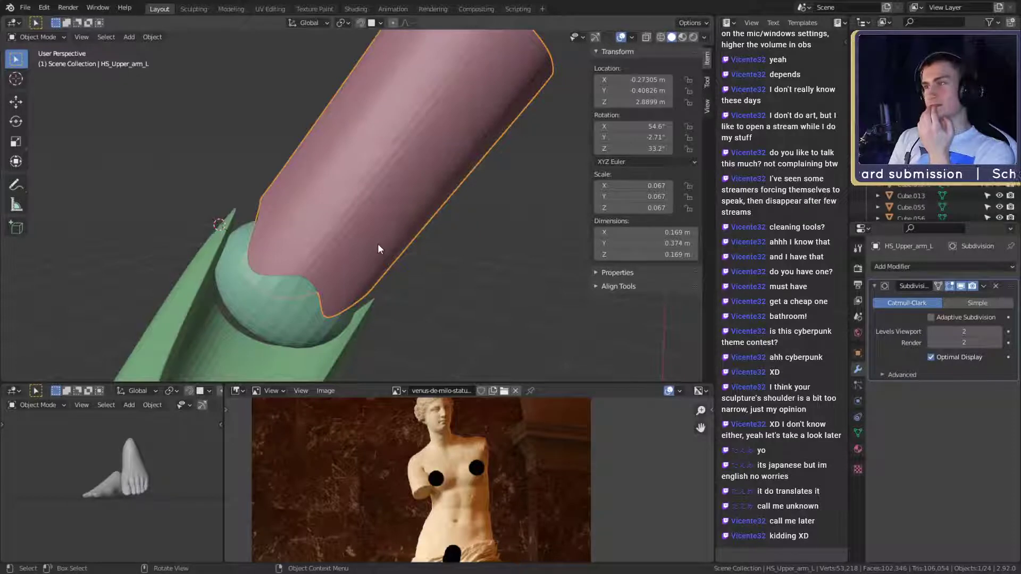
Add a mesh cylinder at the 3D cursor by the elbow and scale it down towards the upper arm's width
middle_click_drag(377, 244, 423, 241)
key("shift+a")
mouse_move(368, 201)
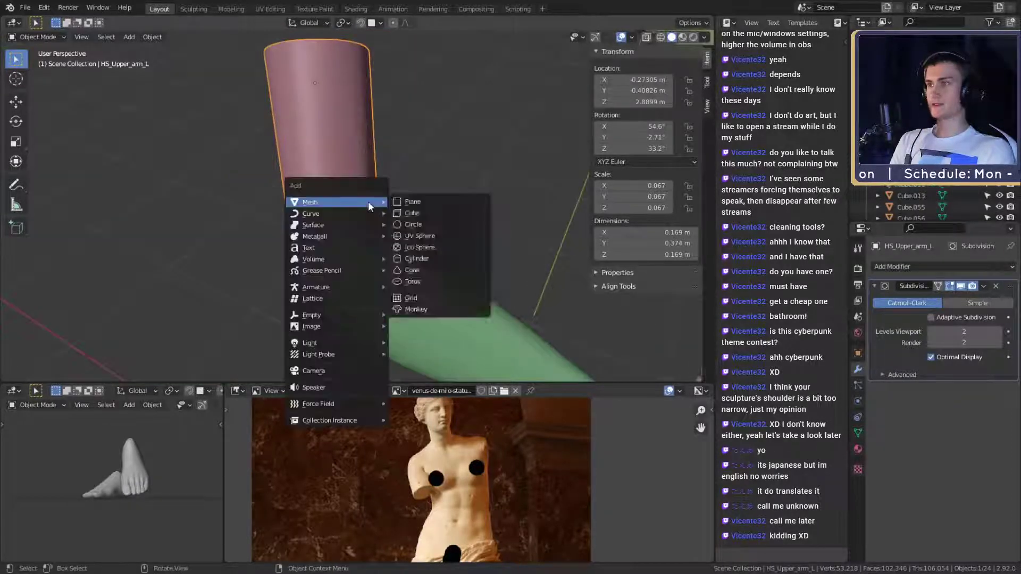
left_click(419, 258)
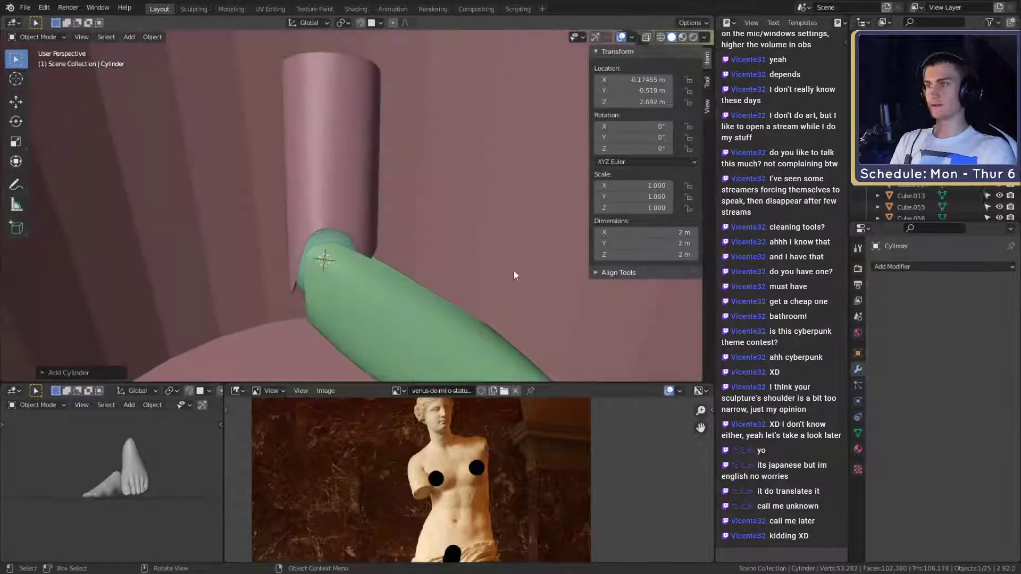
key("s")
left_click(382, 244)
Rotate and roughly position the cylinder at the elbow end of the upper arm, adjusting its size to the arm
middle_click_drag(382, 244, 436, 286)
key("s")
key("r")
key("g")
left_click(459, 235)
middle_click_drag(459, 235, 401, 242)
key("g")
left_click(480, 262)
key("g")
left_click(441, 273)
key("s")
left_click(451, 259)
Turn on X-ray display and reposition the cylinder inside the upper arm's lower end
key("Tab")
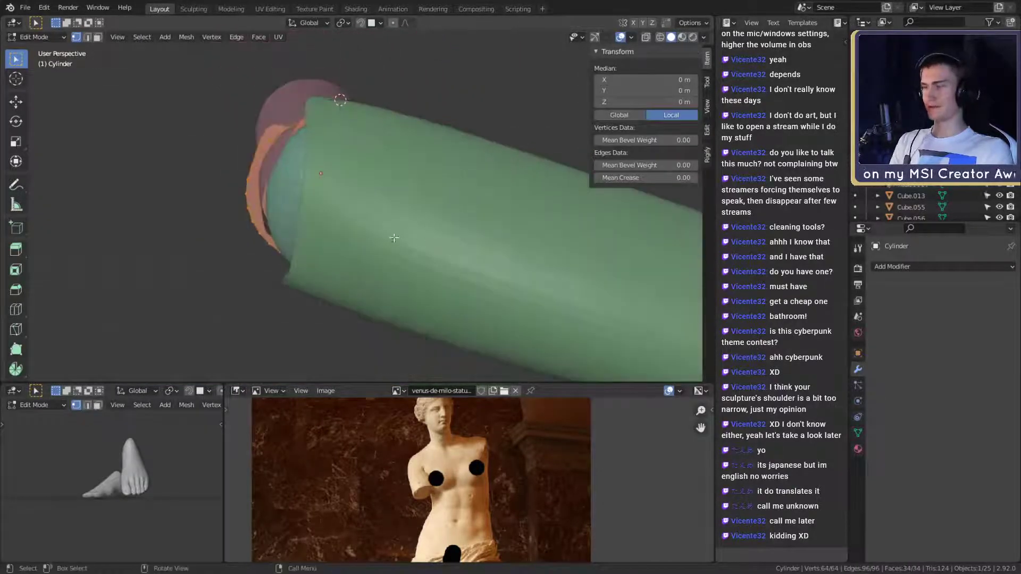
middle_click_drag(354, 182, 372, 202)
key("alt+z")
middle_click_drag(409, 250, 470, 273)
scroll(415, 262, "up", 2)
key("g")
key("g")
right_click(452, 313)
key("g")
left_click(459, 316)
key("r")
right_click(466, 282)
Align the cylinder with the upper arm's axis, rotated about -29.3°, -21.6° and 2.95°, and scale it to about 0.074
middle_click_drag(471, 273, 387, 218, "shift")
key("r")
left_click(482, 288)
key("s")
left_click(456, 242)
key("g")
left_click(456, 245)
left_click(461, 272)
Extend the cylinder's upper end face along its own axis to a local Z of about 3.131 m
middle_click_drag(457, 230, 433, 229)
left_click(322, 220)
key("g")
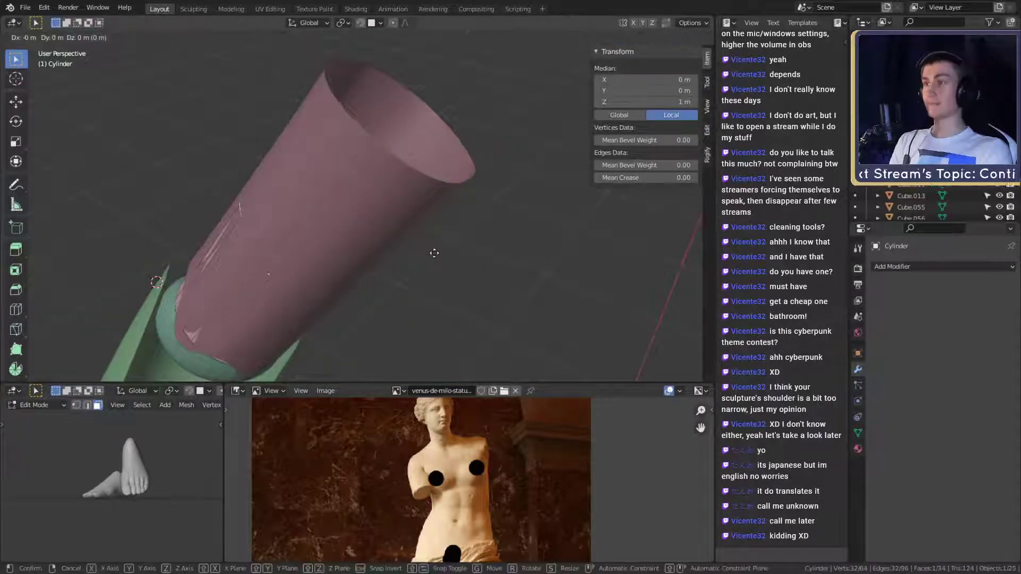
left_click(540, 159)
middle_click_drag(490, 212, 432, 251)
scroll(493, 519, "down", 4)
scroll(486, 509, "up", 3)
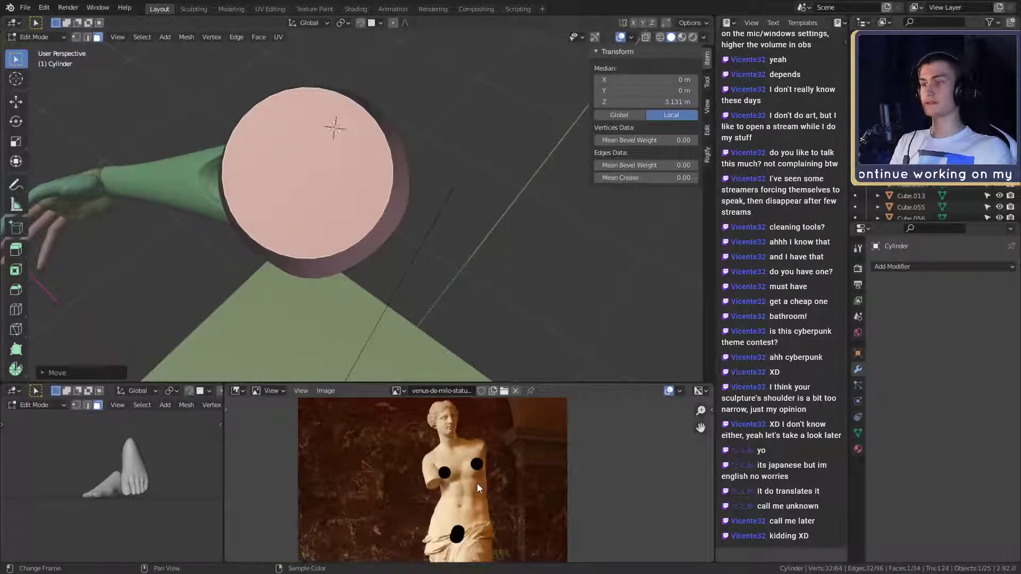
Centre the cylinder's upper end face in the upper arm's opening and enlarge it to nearly fill the opening
middle_click_drag(432, 263, 428, 269)
key("g")
key("s")
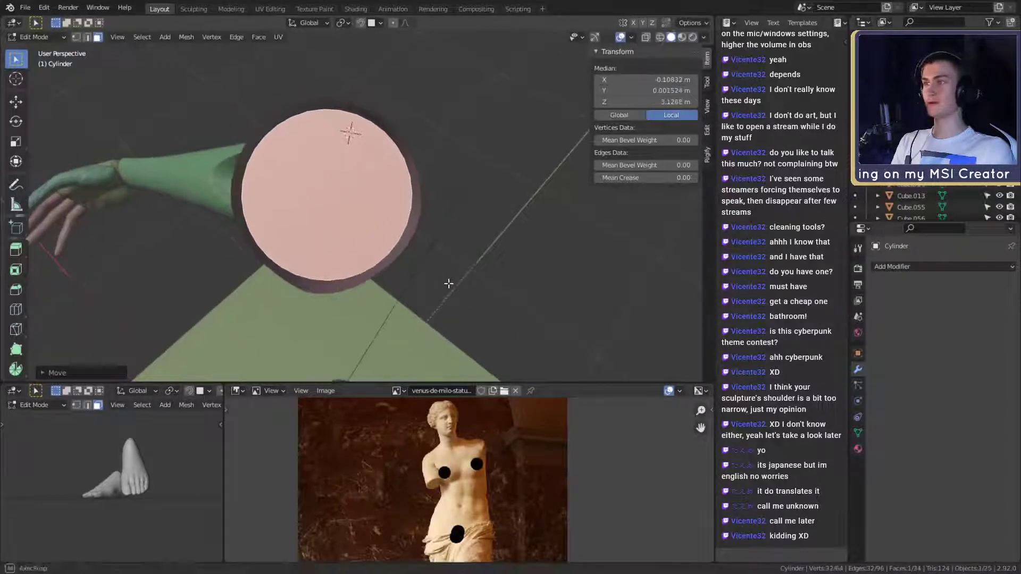
left_click(449, 293)
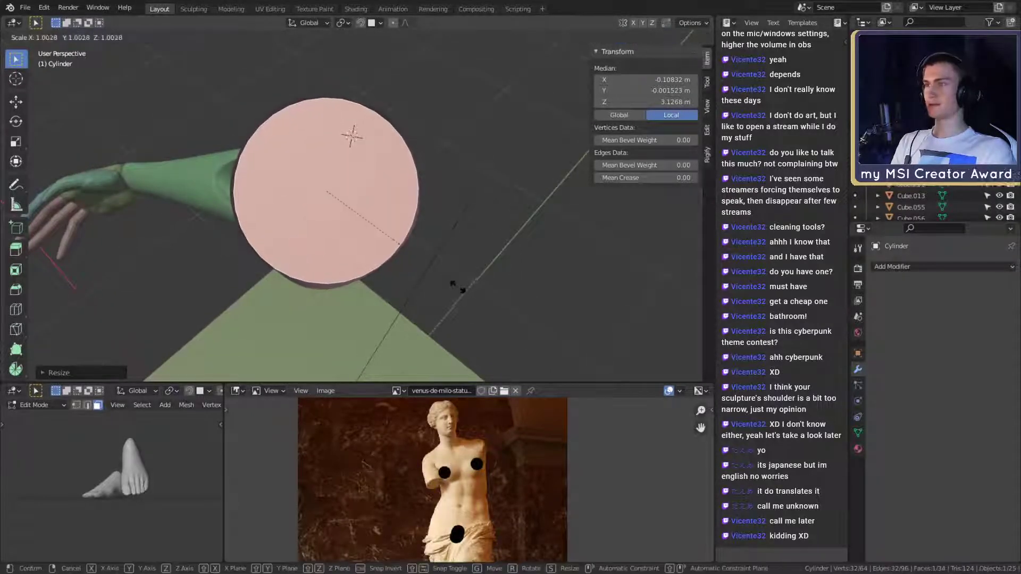
middle_click_drag(457, 287, 495, 289)
key("Tab")
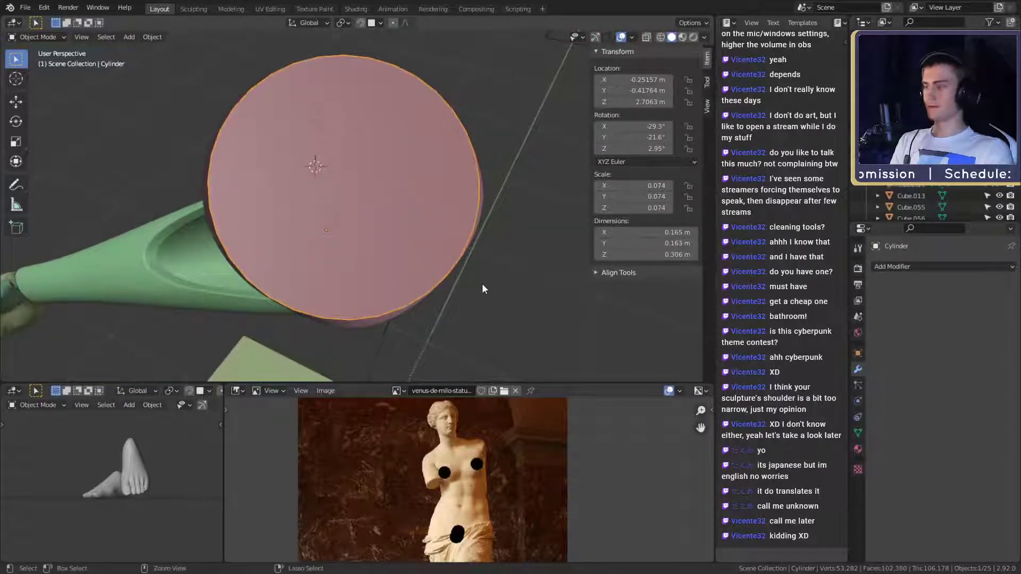
Add a level 2 Subdivision modifier to the cylinder and inset its upper end face slightly
key("ctrl+2")
key("Tab")
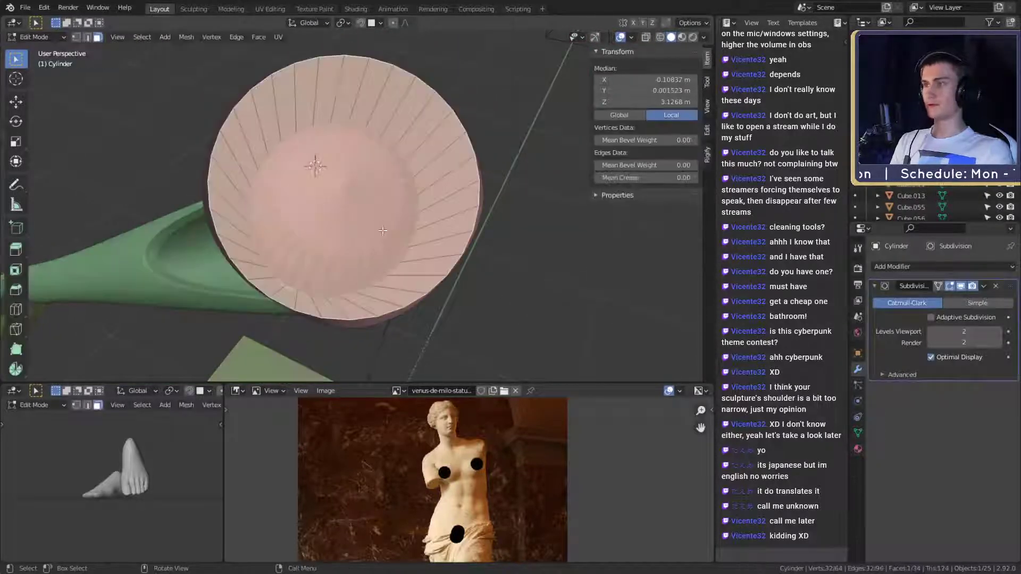
key("i")
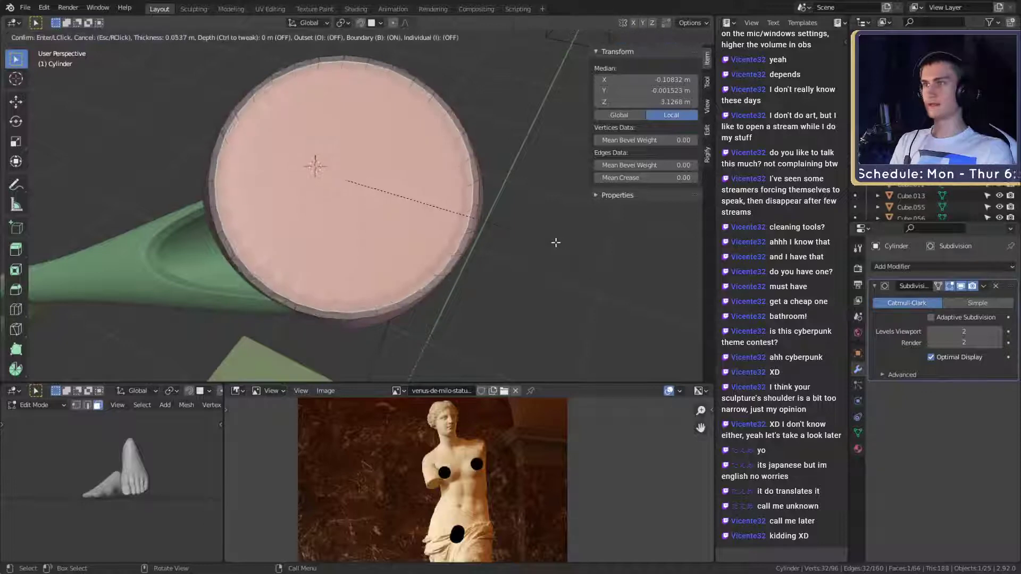
left_click(560, 242)
middle_click_drag(560, 242, 429, 255)
Inset the cylinder's lower end face near the elbow sphere
left_click(349, 221)
middle_click_drag(414, 218, 486, 241)
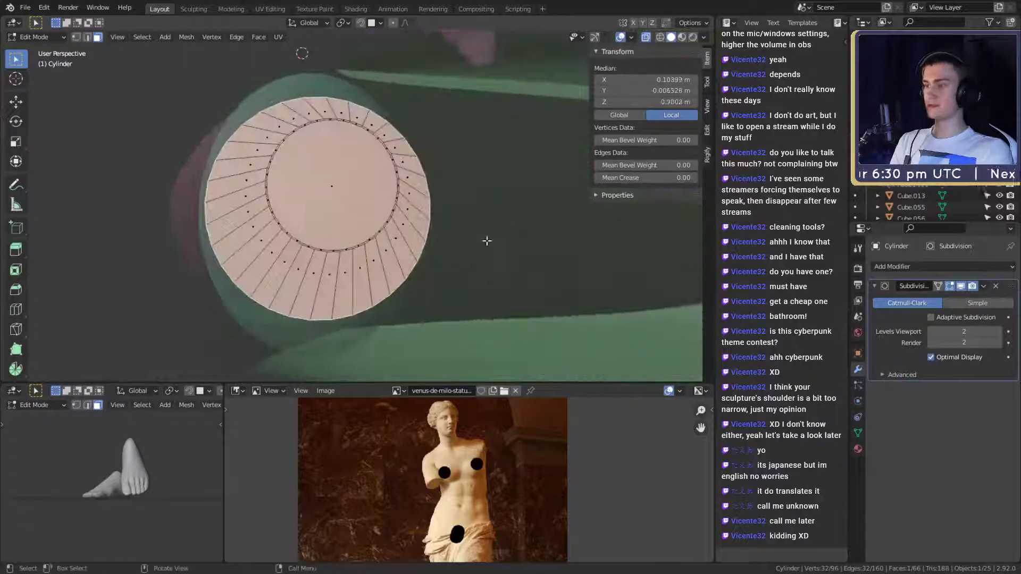
key("i")
left_click(478, 240)
key("Tab")
middle_click_drag(505, 207, 391, 296)
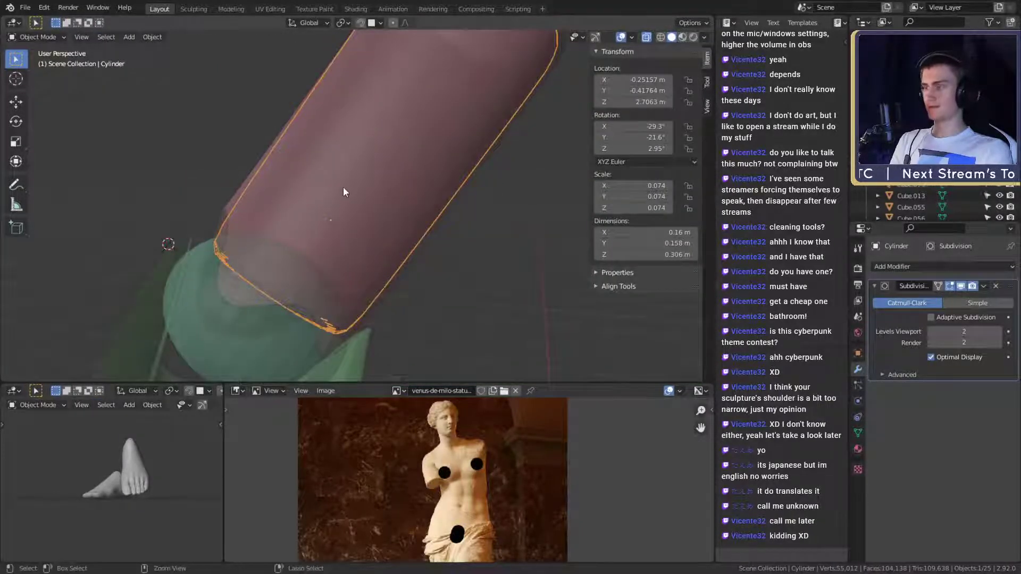
Add supporting edge loops close to the cylinder's lower and upper ends to sharpen its subdivided rims
key("Tab")
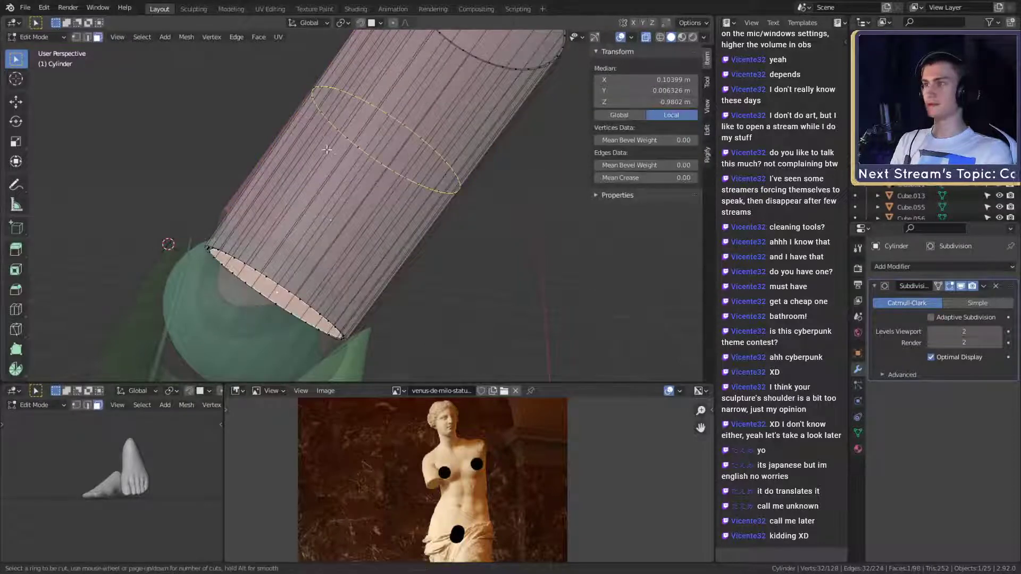
left_click(340, 137)
left_click(252, 275)
middle_click_drag(252, 276, 375, 262)
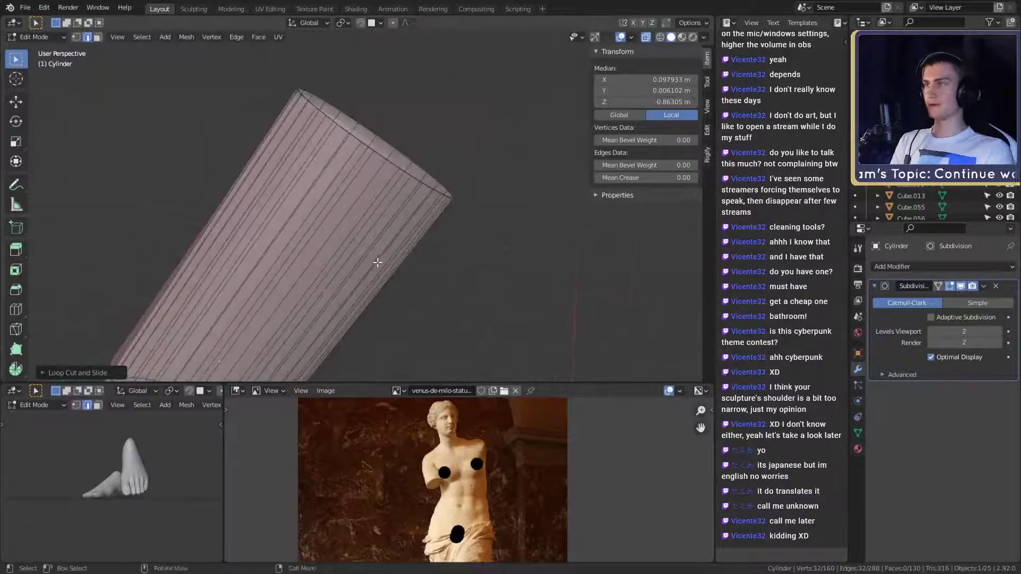
left_click(301, 199)
left_click(445, 85)
middle_click_drag(444, 85, 403, 208)
key("Tab")
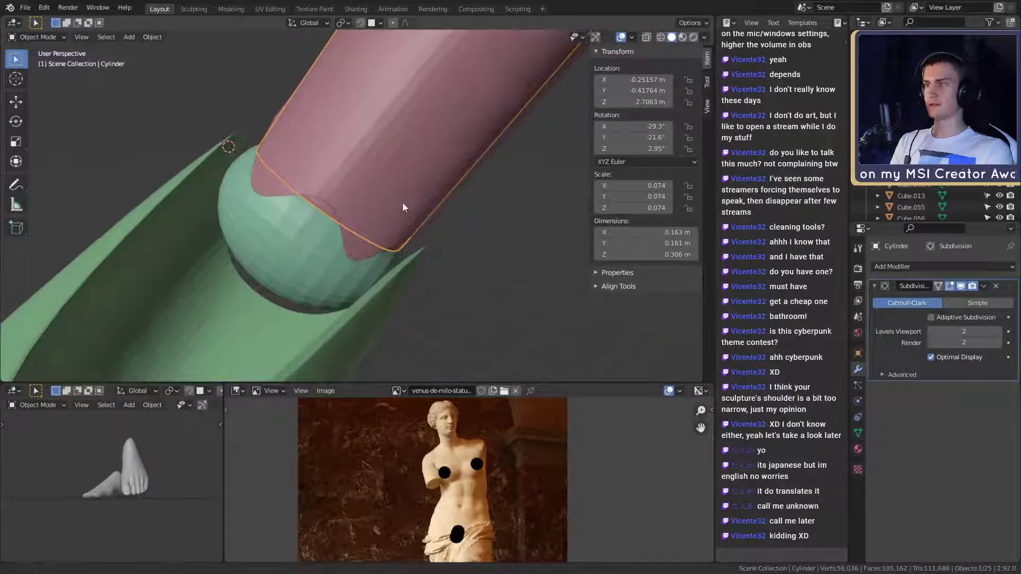
Select the cylinder's lower end faces in X-ray face mode, using loop selection and circle select
middle_click_drag(637, 164, 407, 246)
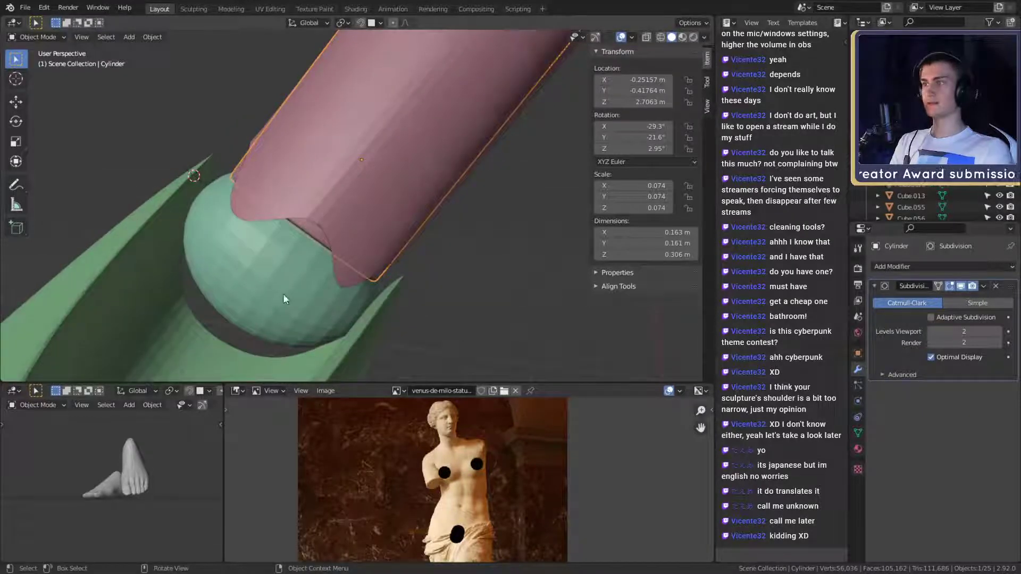
middle_click_drag(284, 183, 351, 192)
key("Tab")
key("alt+z")
key("3")
left_click(401, 203, "alt")
left_click(375, 190)
left_click(352, 122, "alt+shift")
scroll(357, 205, "down", 2)
key("c")
left_click_drag(344, 174, 307, 82)
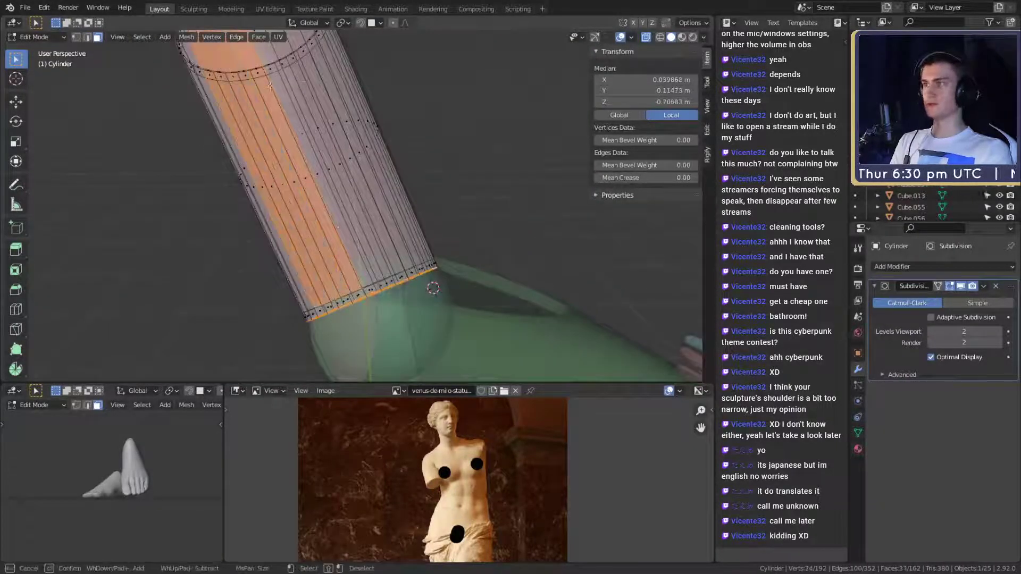
Deselect the stray side and upper faces so only the cylinder's lower end remains selected, and turn off X-ray
scroll(333, 116, "down", 3)
key("c")
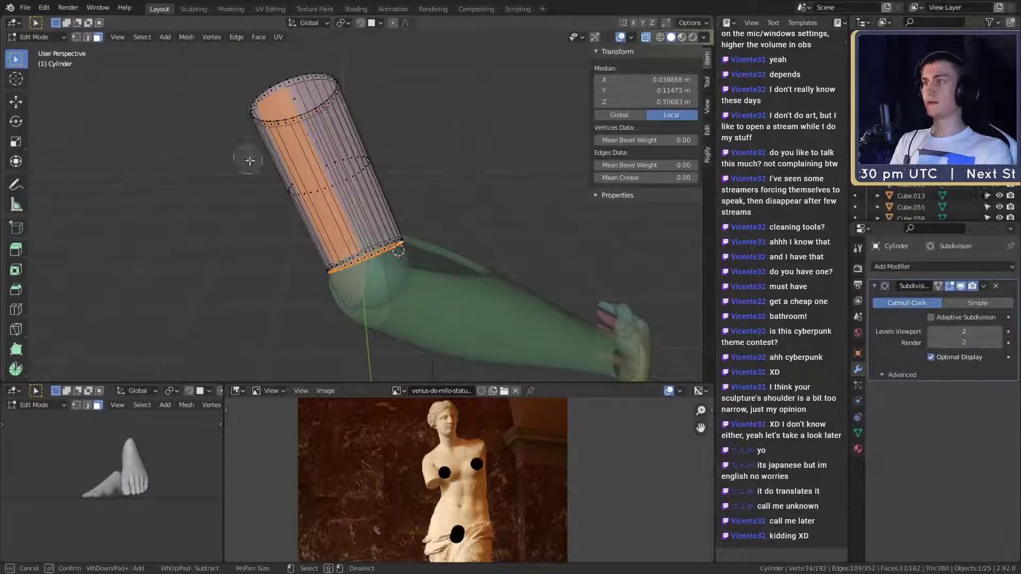
left_click_drag(248, 156, 324, 191, "shift")
key("Escape")
scroll(430, 224, "up", 5)
mouse_move(436, 229)
middle_mouse_down()
mouse_move(344, 208)
mouse_move(296, 210)
mouse_move(403, 237)
mouse_move(437, 201)
mouse_move(339, 196)
middle_mouse_up()
key("alt+z")
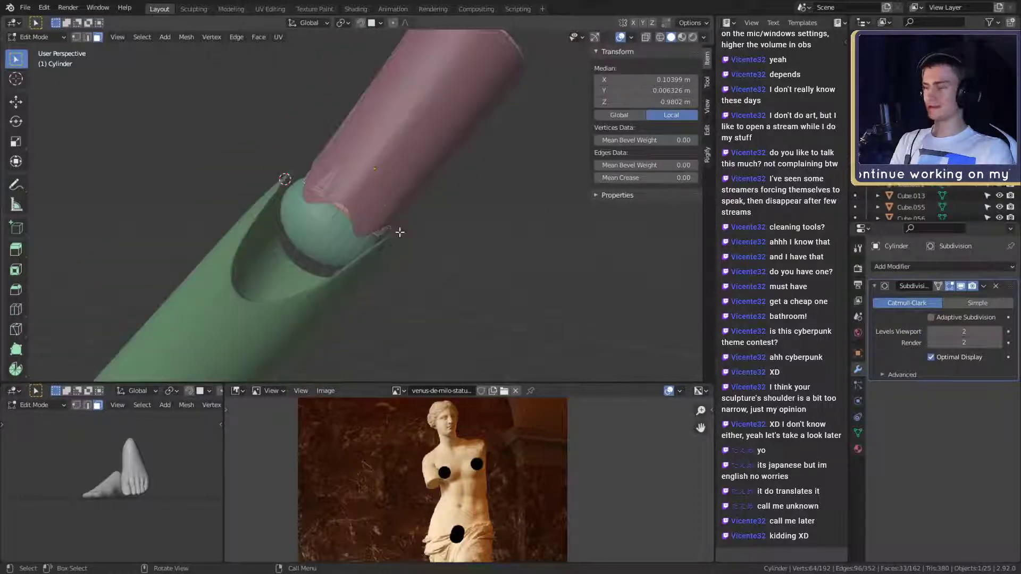
Move the cylinder's lower end faces along their local Z axis, out past the upper arm's notch into the elbow sphere
scroll(396, 230, "up", 5)
middle_click_drag(389, 218, 421, 206)
key("g")
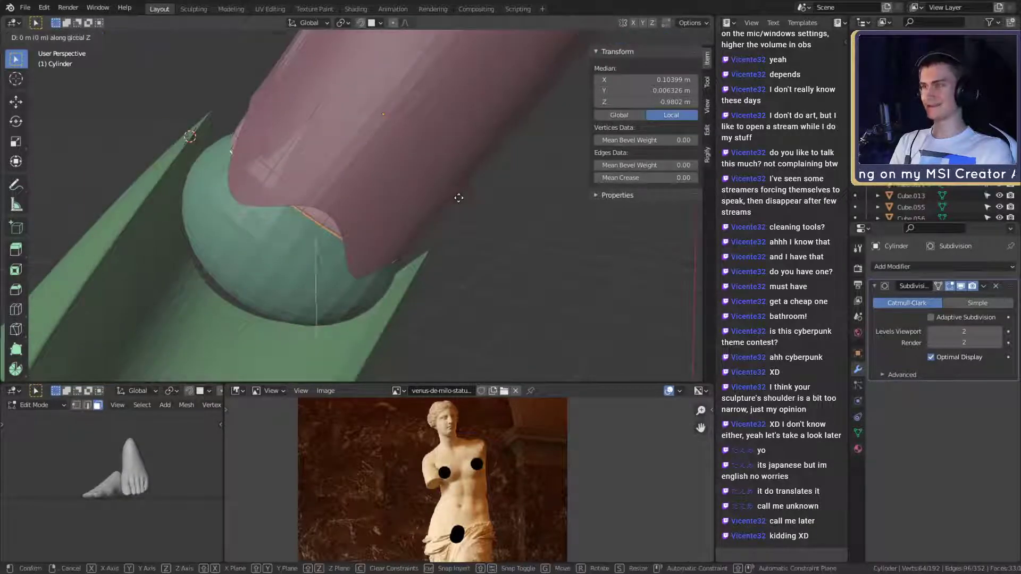
key("z")
key("z")
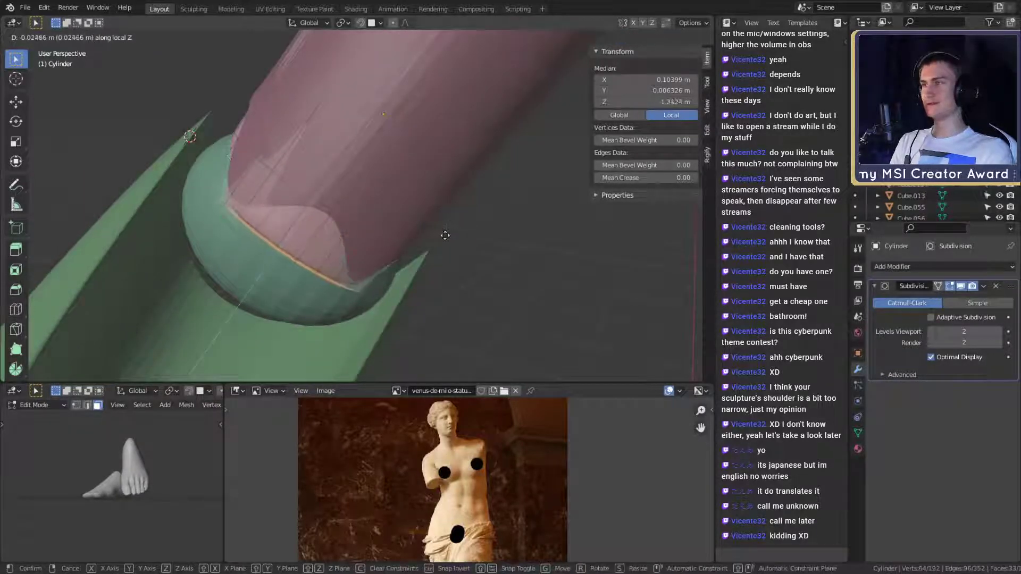
left_click(437, 241)
Check in Object Mode how the cylinder's extended end fills the upper arm's notch and meets the elbow sphere
middle_click_drag(438, 242, 312, 183)
key("Tab")
left_click(407, 195)
right_click(399, 183)
left_click(409, 194)
right_click(402, 194)
left_click(358, 183)
scroll(376, 204, "down", 3)
scroll(398, 267, "up", 2)
left_click(314, 218)
middle_click_drag(315, 218, 405, 210)
Nudge the cylinder's lower end faces to a local position of about 0.0998, 0.0031, -1.3858 m
key("Tab")
key("g")
left_click(446, 198)
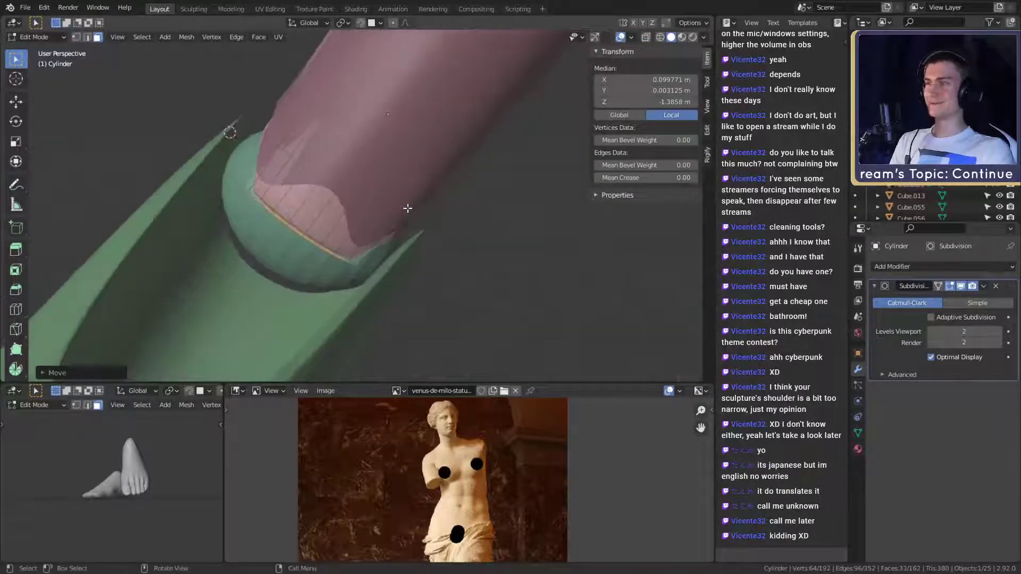
key("Tab")
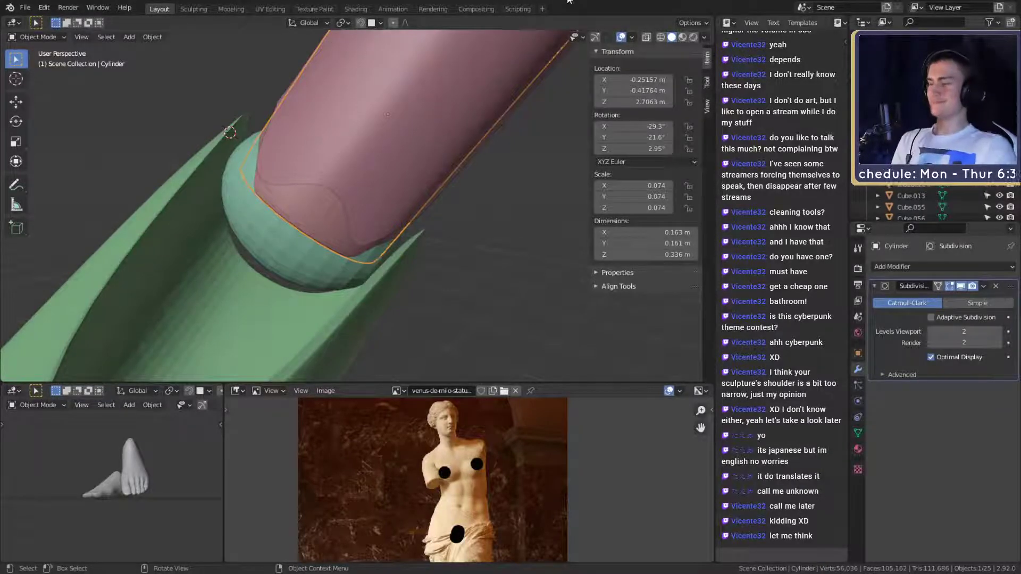
Select the cylinder's lower supporting edge loop and shift it slightly sideways, to a local X of about 0.08 m
middle_click_drag(223, 125, 434, 234)
key("Tab")
key("2")
left_click(302, 225, "alt")
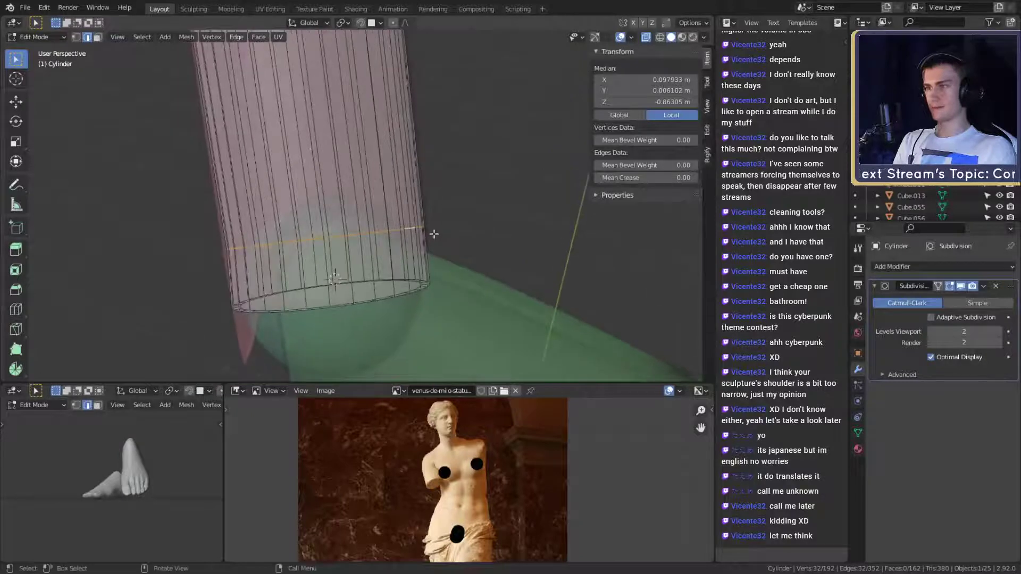
key("g")
left_click(439, 231)
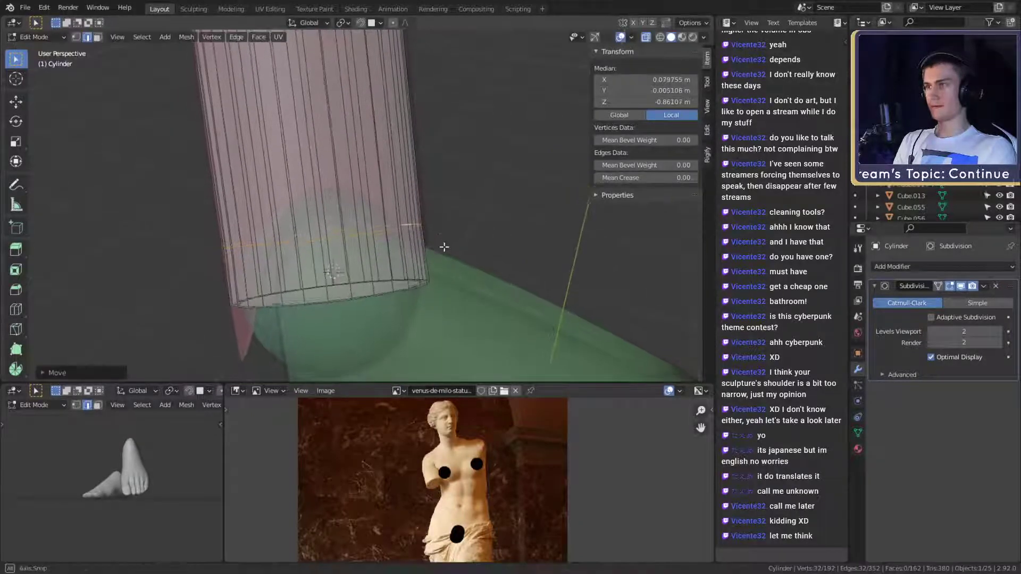
key("Tab")
Select the cylinder's lower end faces and move them further along their local Z axis, past the elbow sphere
middle_click_drag(444, 244, 389, 190)
left_click(375, 211)
left_click(375, 210)
key("Tab")
key("alt+z")
left_click(381, 212)
key("3")
left_click(376, 236)
double_click(350, 166, "shift")
scroll(352, 169, "down", 4)
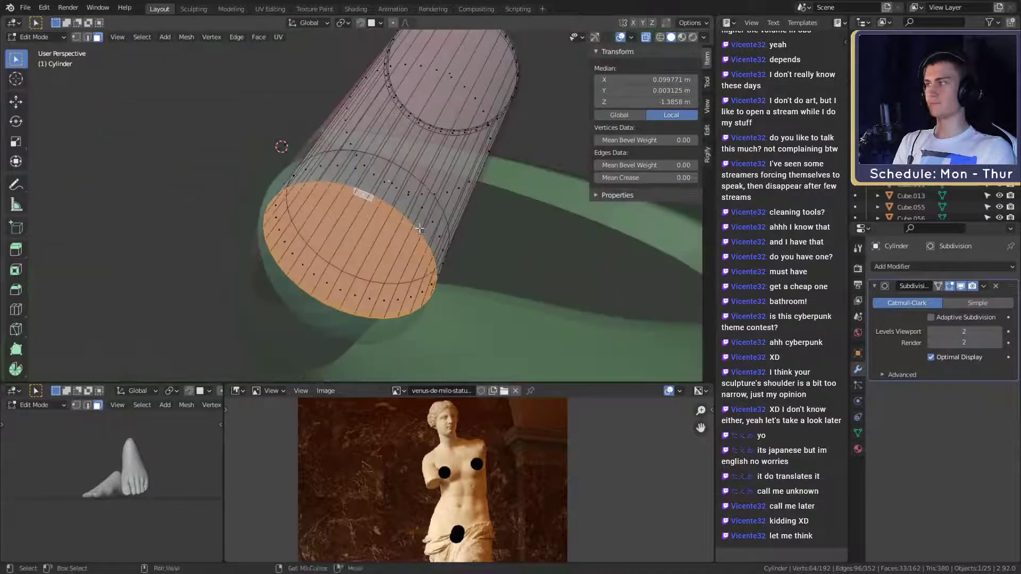
left_click_drag(353, 186, 369, 248, "alt")
key("alt+z")
scroll(397, 231, "down", 2)
middle_click_drag(397, 230, 391, 232)
scroll(351, 213, "up", 2)
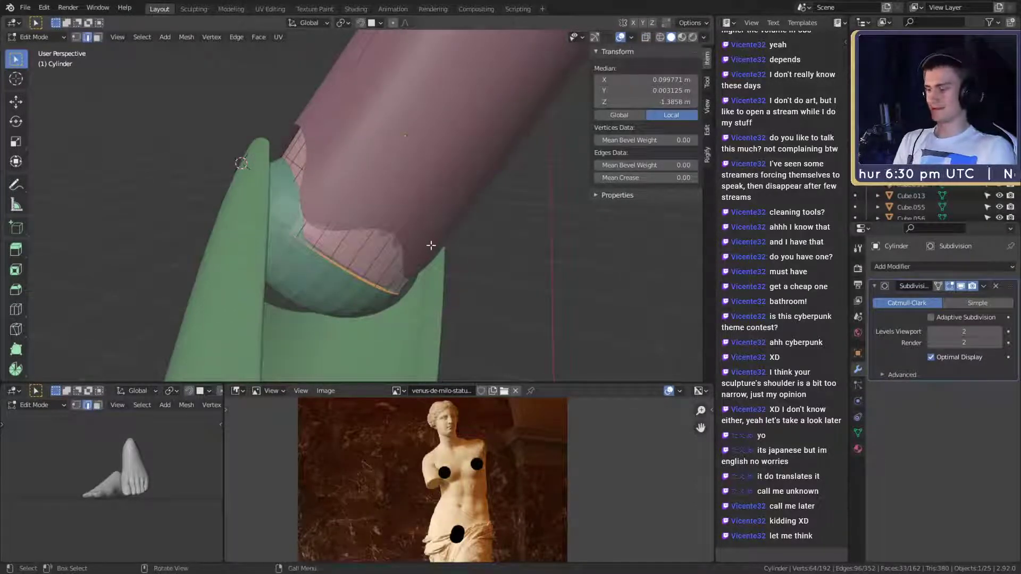
key("g")
key("z")
key("z")
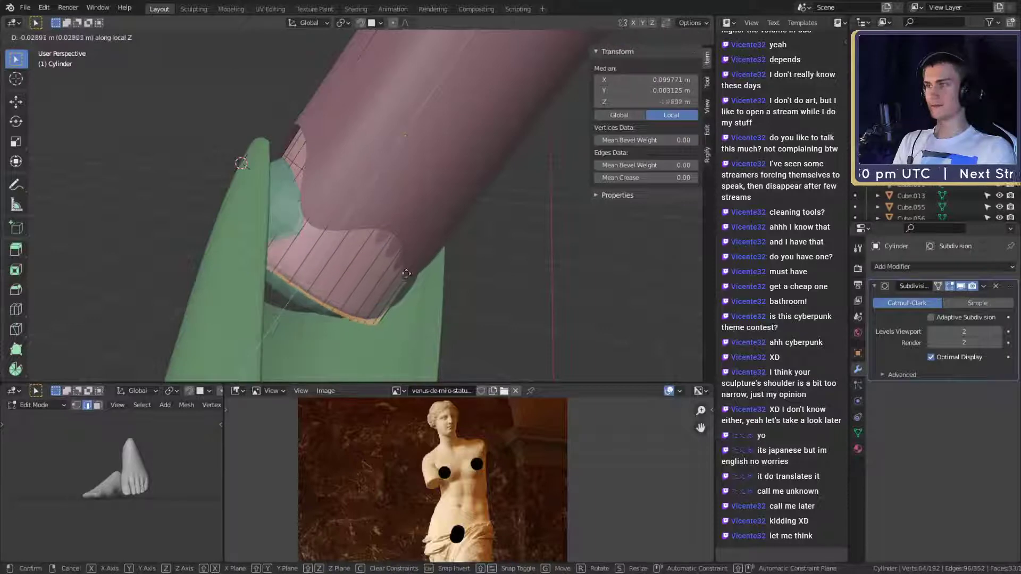
left_click(387, 294)
Select the cylinder's lower supporting edge loop and move it along local Z to about -2.0015 m, near the extended end
left_click(302, 170, "alt")
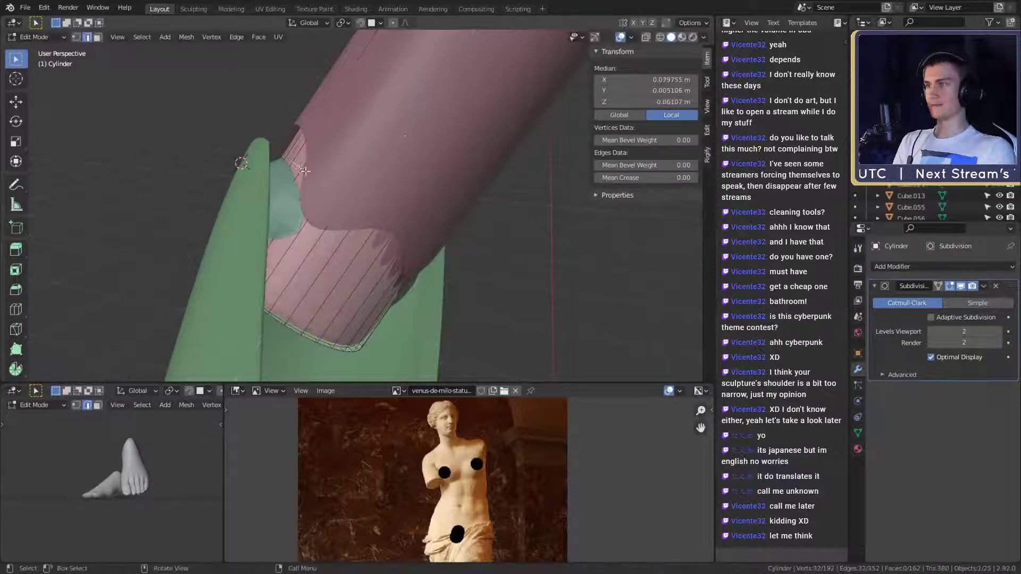
scroll(341, 186, "down", 2)
scroll(391, 219, "up", 2)
middle_click_drag(392, 222, 394, 215)
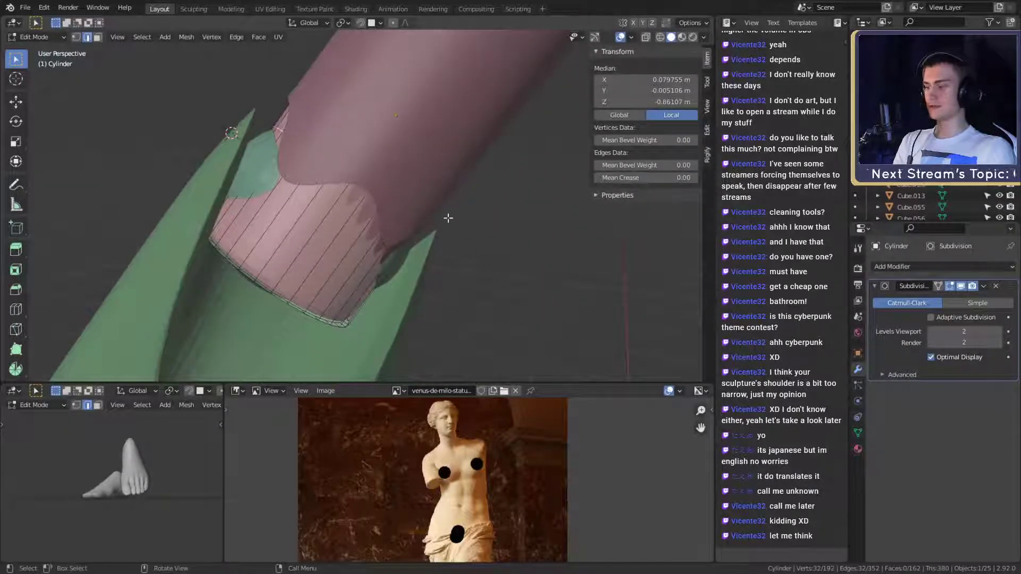
key("g")
key("z")
key("z")
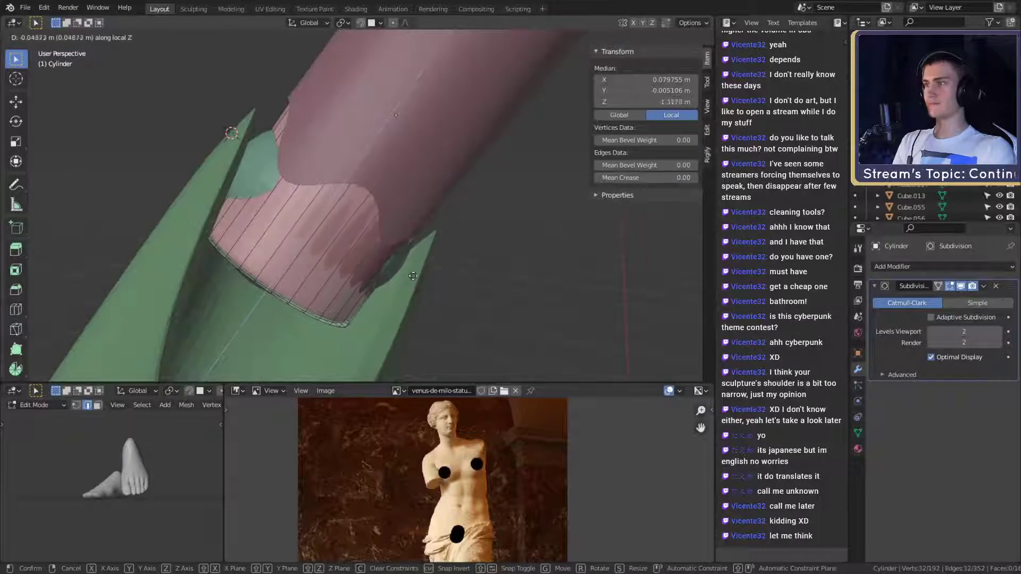
left_click(397, 311)
middle_click_drag(405, 290, 477, 279)
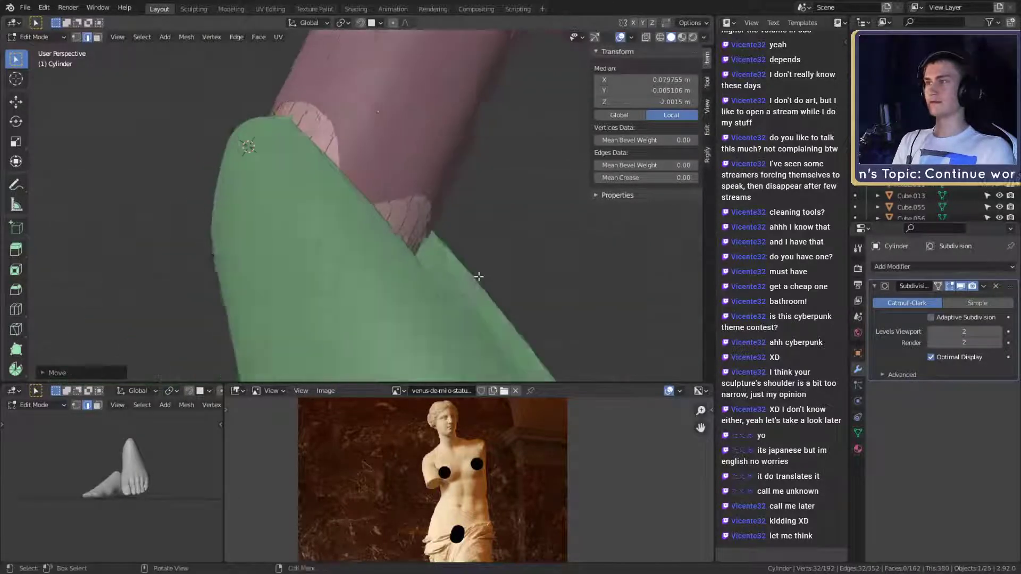
Check the extended cylinder in Object Mode and open the HS_Upper_arm_L mesh for editing
key("Tab")
scroll(471, 240, "down", 4)
middle_click_drag(470, 231, 391, 212)
key("Tab")
key("Tab")
left_click(396, 192)
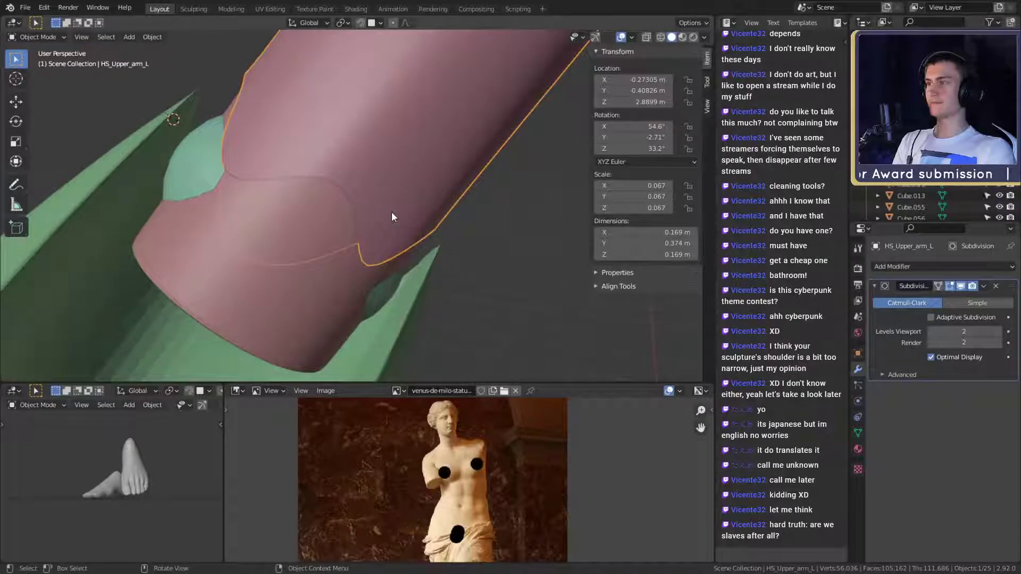
key("Tab")
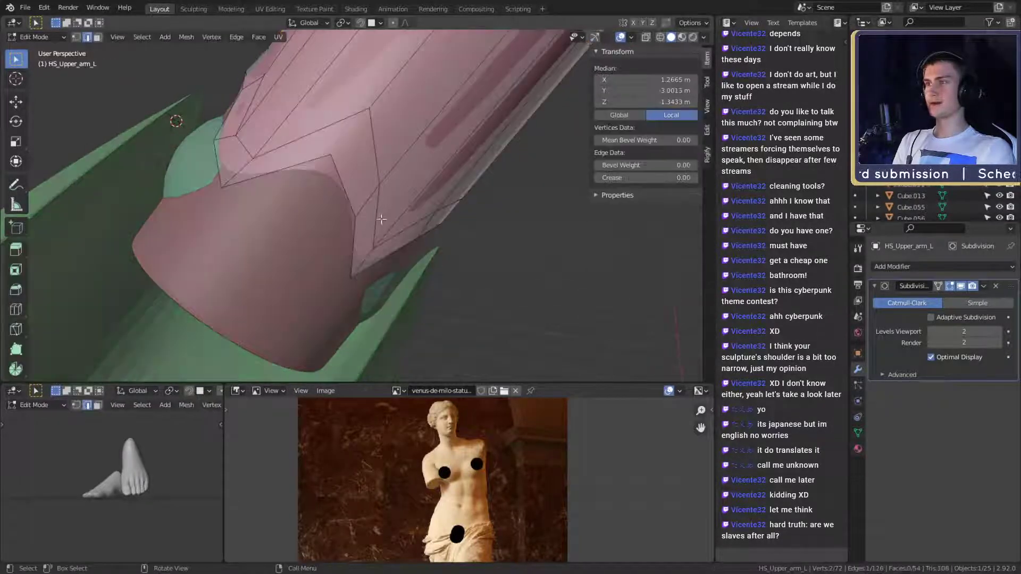
Turn on snapping and pull the vertices at the notch's upper corner down over the cylinder's surface
key("1")
left_click(337, 158)
middle_click_drag(337, 158, 344, 160)
key("g")
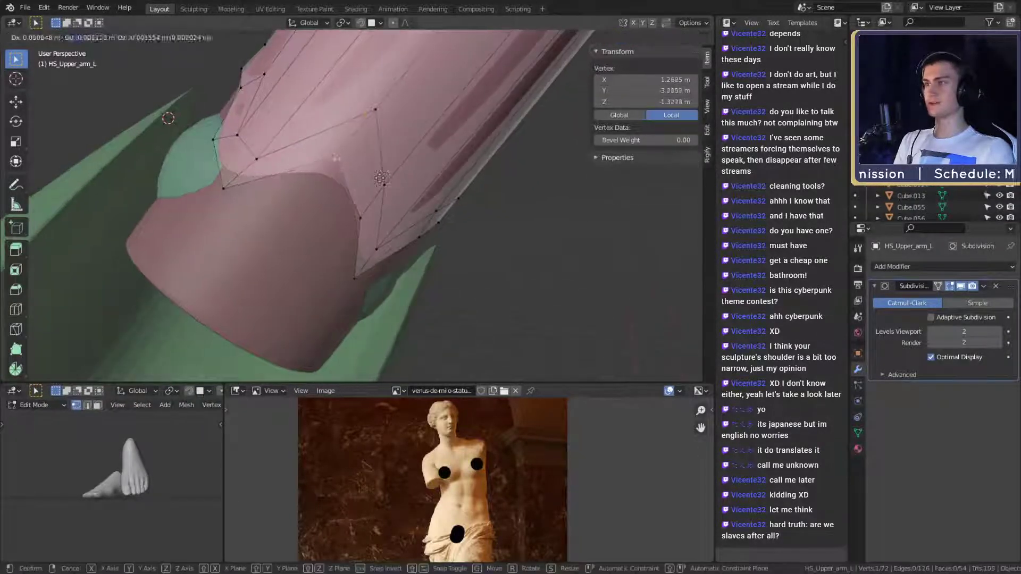
right_click(306, 278)
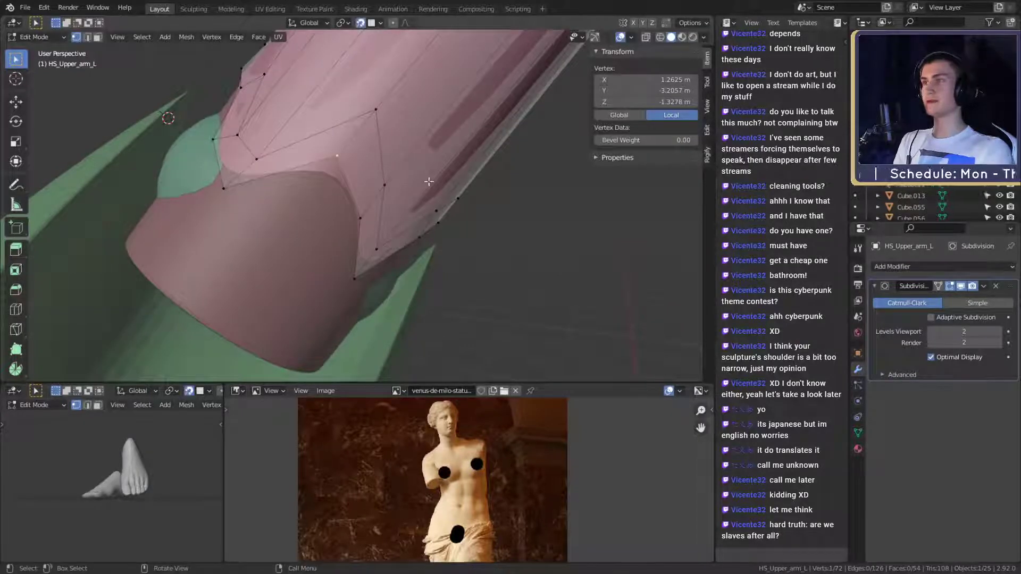
left_click(373, 24)
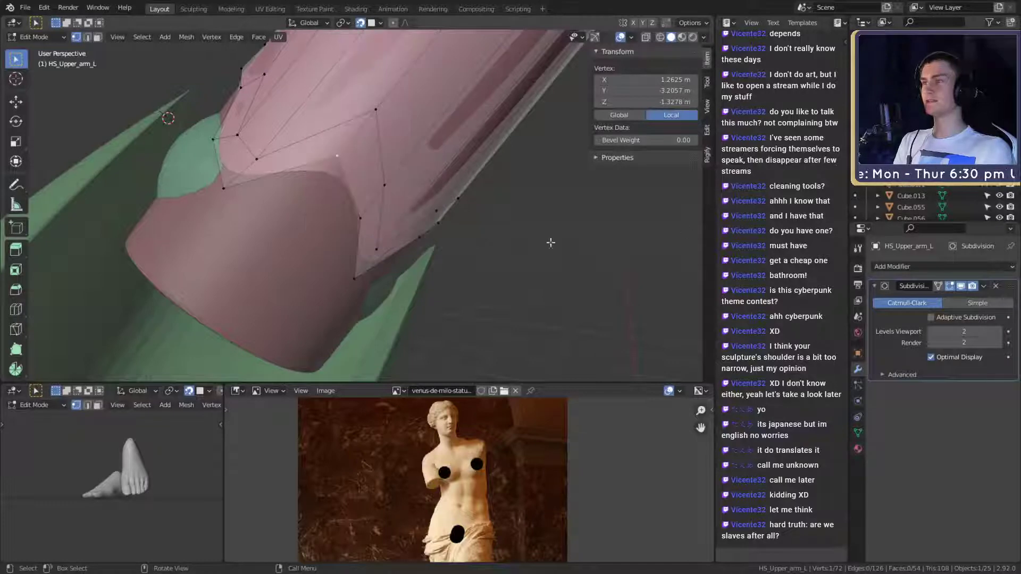
key("g")
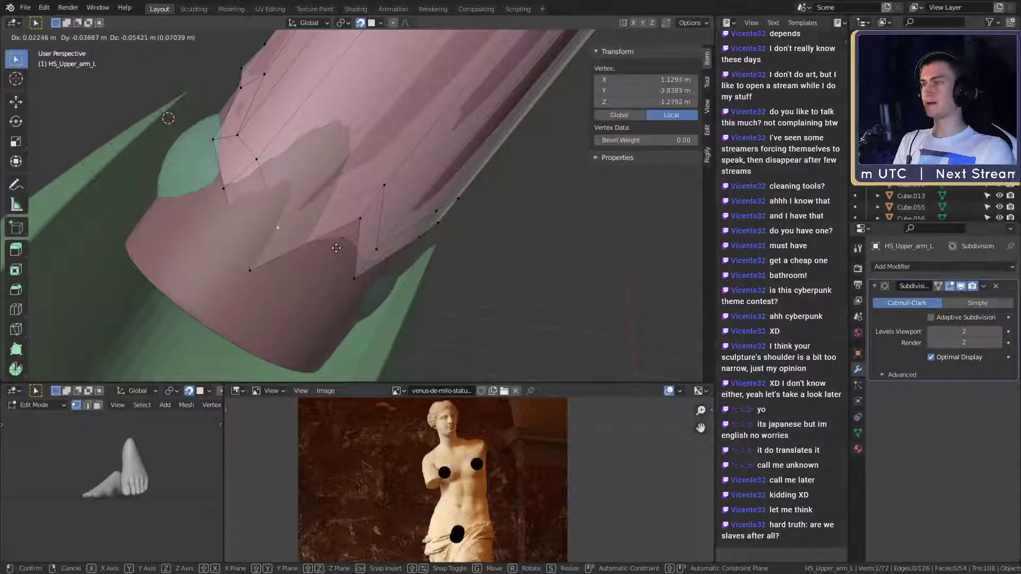
left_click(338, 245)
Move the neighbouring vertex pair on the notch's side down along the cylinder's surface
middle_click_drag(337, 246, 379, 210)
left_click(291, 195)
key("g")
left_click(379, 222)
middle_click_drag(419, 240, 378, 222)
left_click(367, 214)
left_click(384, 188, "shift")
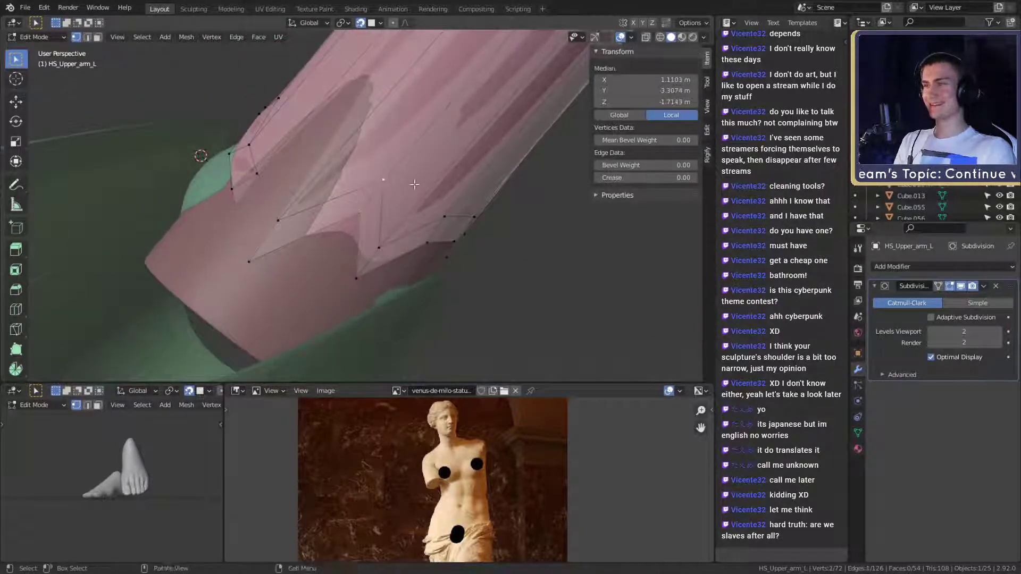
key("g")
left_click(364, 246)
middle_click_drag(364, 246, 314, 249)
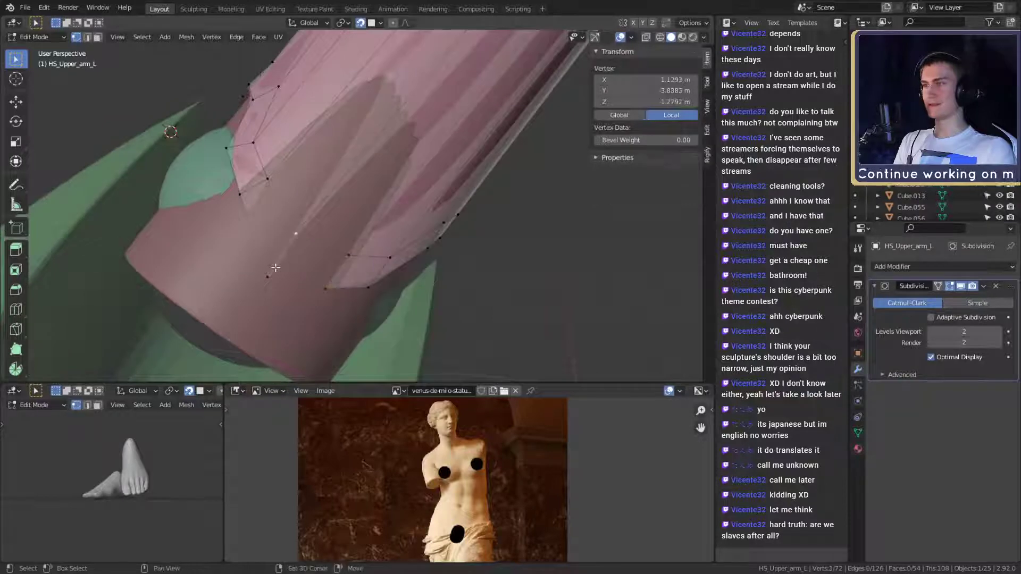
Move and rotate the lowered notch vertices to even out the arm's edge, and check it against the cylinder in Object Mode
key("g")
left_click(359, 237)
middle_click_drag(361, 237, 342, 257)
key("r")
left_click(386, 242)
key("Tab")
left_click(251, 314)
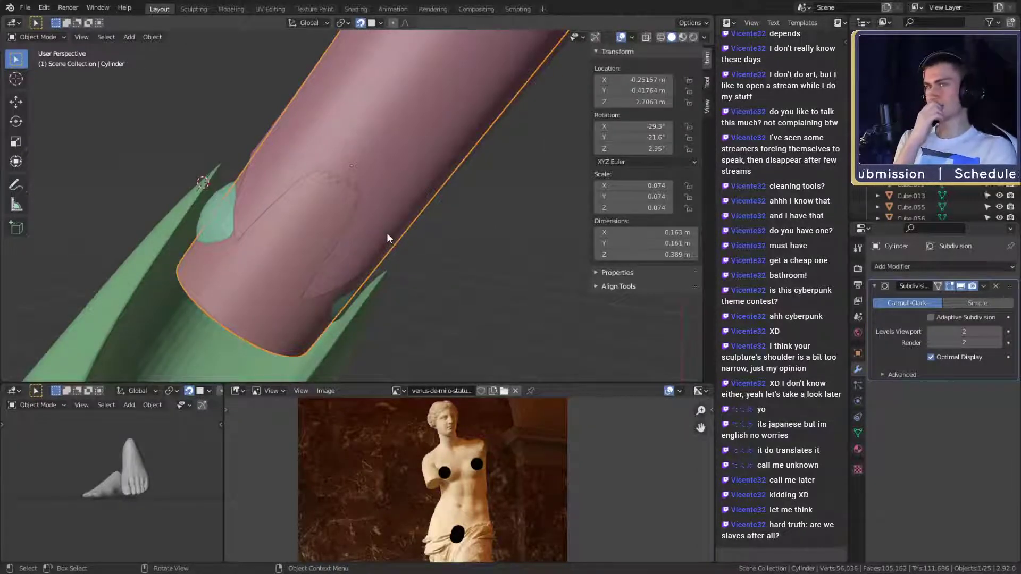
Edit the upper arm again and move the vertex pairs on the notch's other side over the cylinder's surface
middle_click_drag(377, 246, 446, 260, "shift")
left_click(455, 175)
middle_click_drag(455, 173, 413, 263)
key("Tab")
middle_click_drag(350, 274, 374, 253)
key("g")
left_click(371, 256)
left_click(358, 192, "shift")
key("g")
left_click(417, 223)
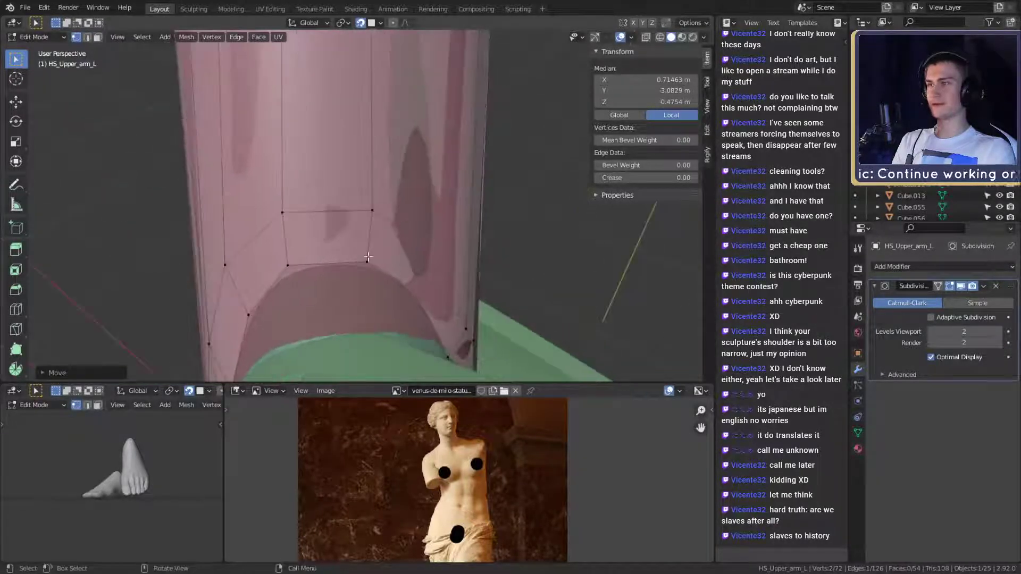
Reposition further vertex pairs around the upper arm's lower rim so they follow the cylinder's surface
right_click(439, 226)
middle_click_drag(277, 263, 354, 252, "shift")
right_click(413, 240)
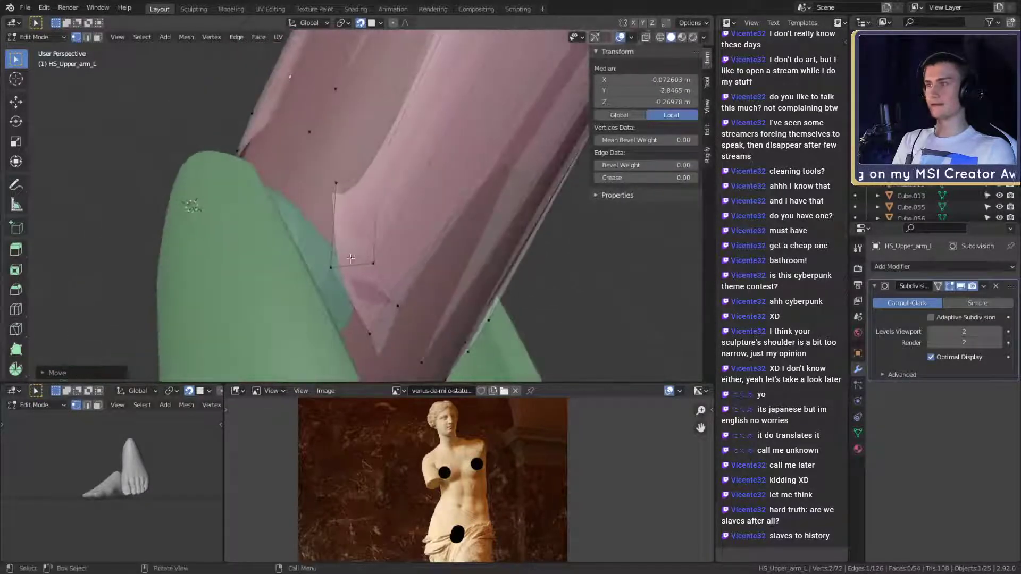
key("g")
right_click(425, 256)
middle_click_drag(425, 255, 328, 256)
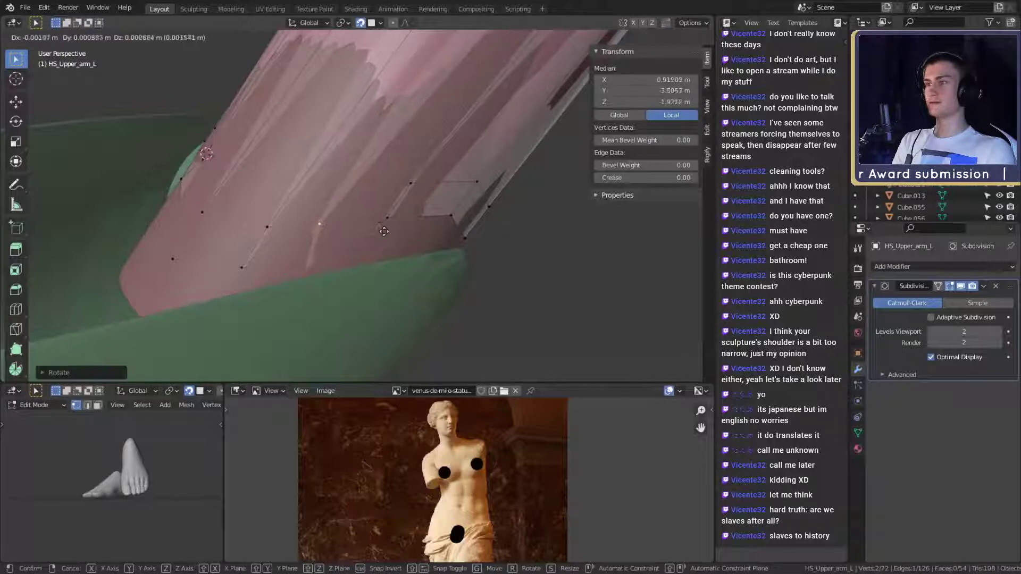
middle_click_drag(397, 225, 328, 227)
middle_click_drag(378, 164, 444, 176)
key("g")
left_click(405, 187)
Move the rim's vertex pairs beside the elbow sphere, placing the last pair at local X about 1.032 m and Y about -3.736 m
left_click(342, 182)
left_click(346, 148, "shift")
middle_click_drag(349, 155, 321, 258)
key("g")
left_click(404, 216)
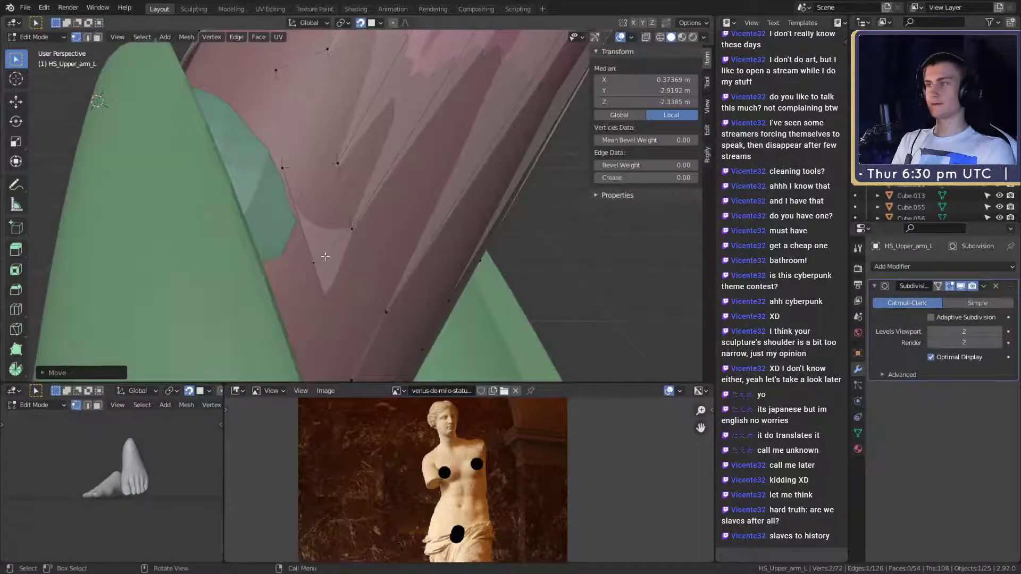
key("g")
left_click(402, 248)
middle_click_drag(401, 249, 378, 237)
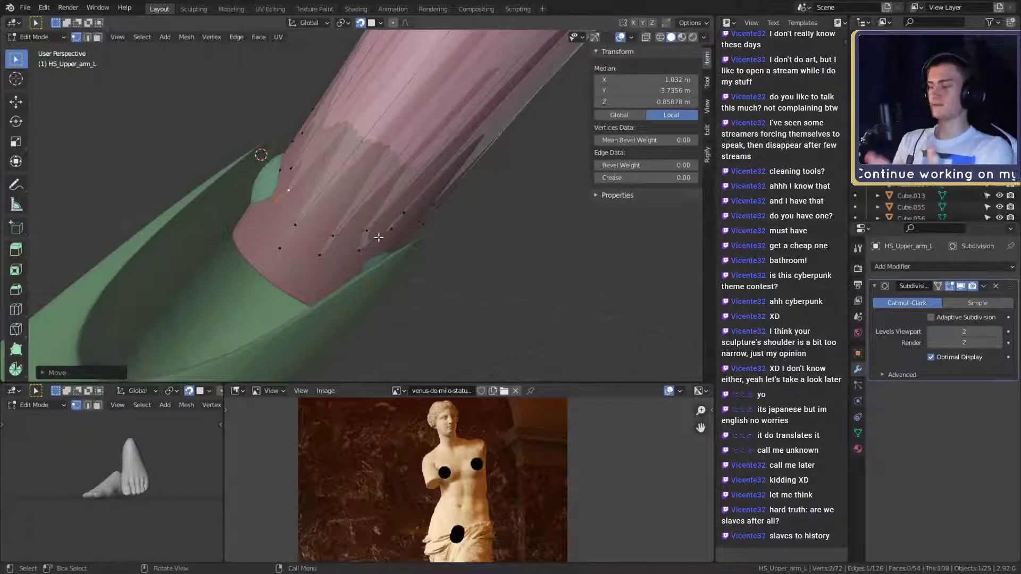
Leave mesh editing, select the inner guide cylinder and hide it
scroll(378, 237, "up", 8)
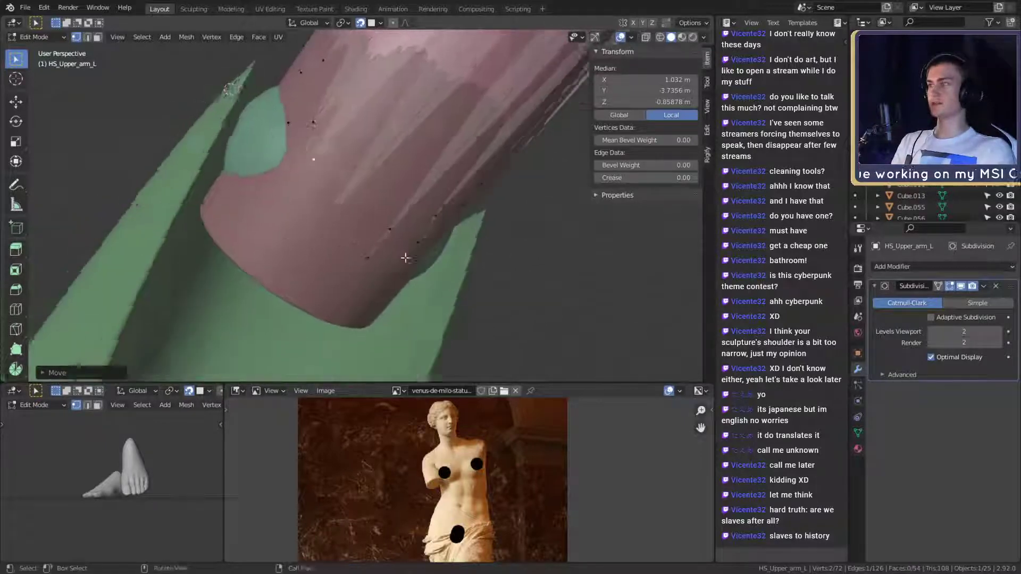
middle_click_drag(407, 267, 396, 250)
key("Tab")
left_click(355, 288)
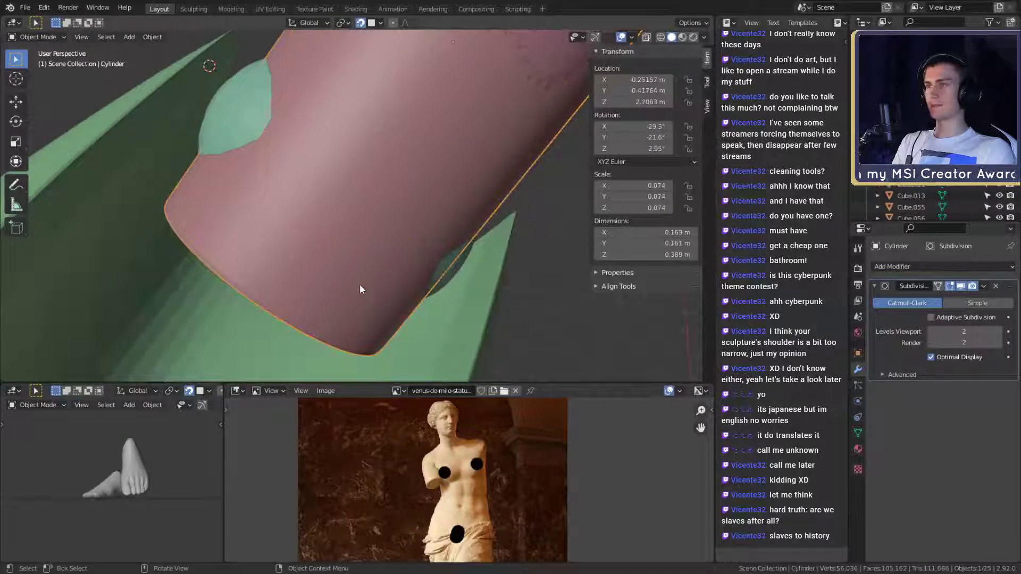
scroll(367, 282, "down", 3)
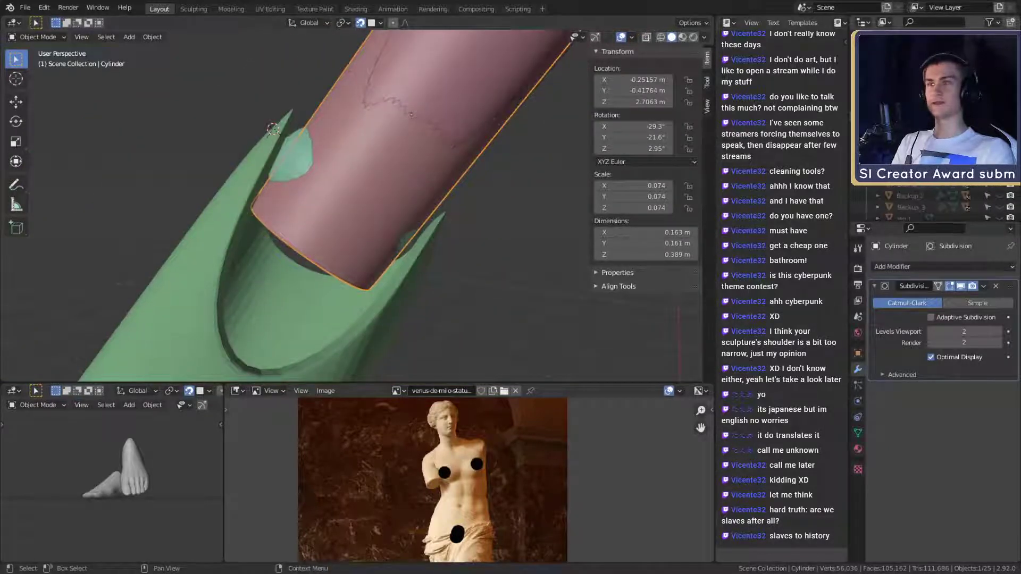
key("h")
scroll(383, 240, "up", 2)
middle_click_drag(383, 239, 429, 255)
Nudge an upper arm rim vertex beside the elbow sphere to local X about 0.848 m and Y about -3.533 m
left_click(375, 239)
key("Tab")
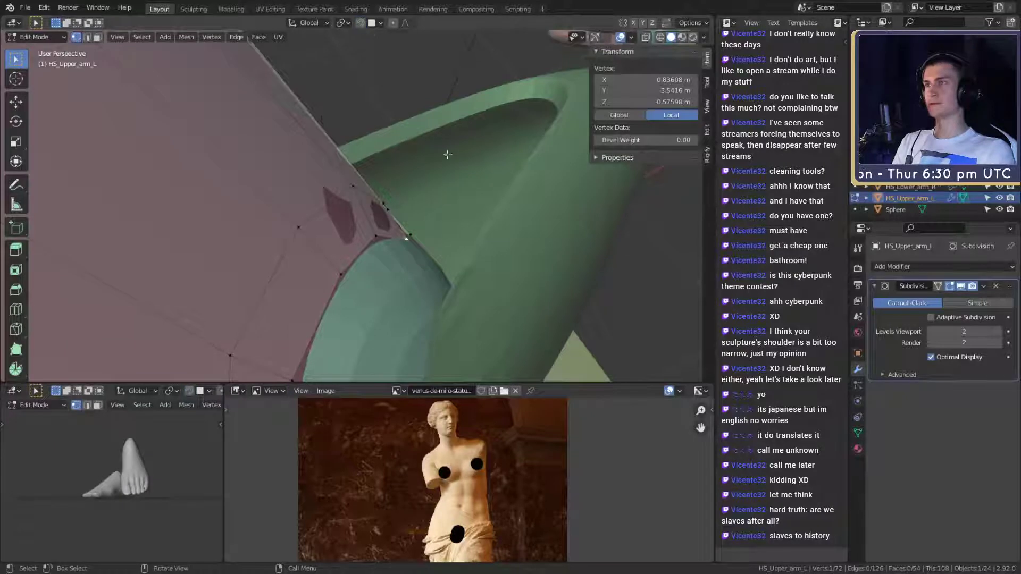
key("g")
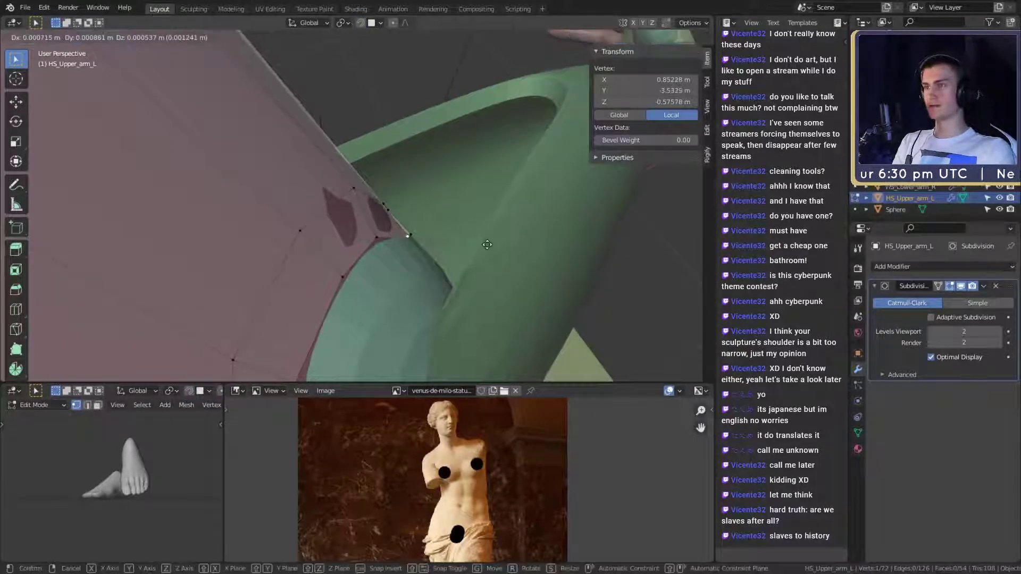
left_click(486, 246)
middle_click_drag(478, 251, 351, 206)
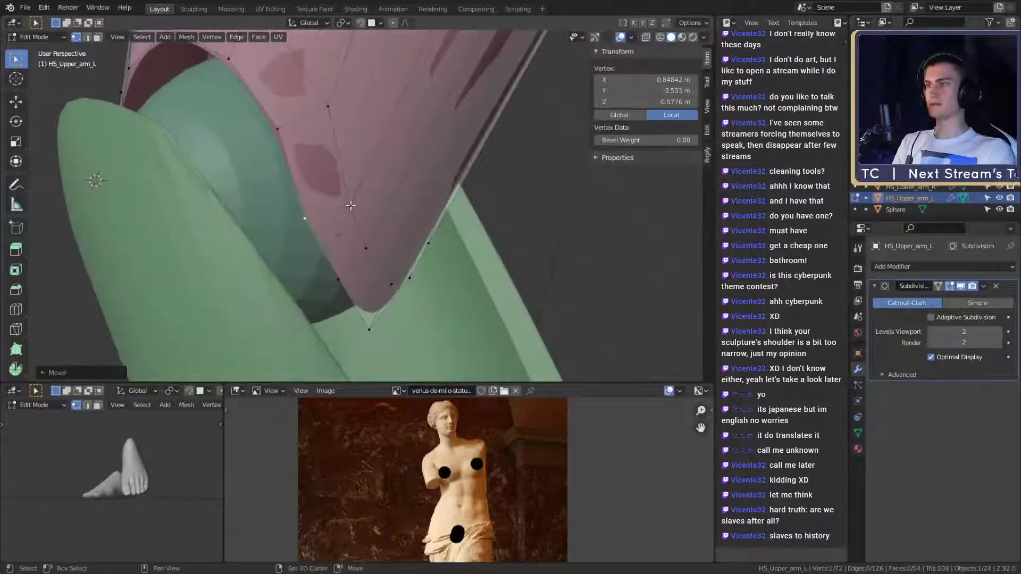
Slide the upper arm's rim vertices along their edges to smooth the curve around the elbow sphere
middle_click_drag(418, 229, 447, 227)
key("Tab")
key("Tab")
key("g")
key("g")
left_click(377, 213)
left_click(394, 208)
left_click(426, 196)
Examine from several angles how the upper arm's rounded lower end covers the elbow sphere
scroll(439, 207, "down", 6)
key("Tab")
middle_click_drag(379, 161, 324, 247, "shift")
key("Tab")
left_click(456, 224)
scroll(443, 230, "down", 5)
key("Tab")
scroll(413, 309, "up", 4)
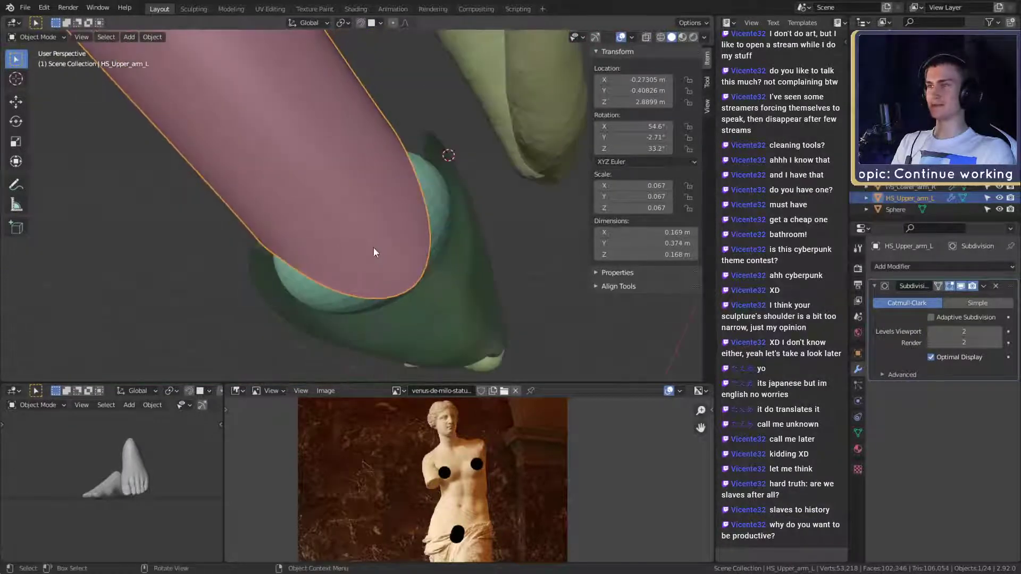
middle_click_drag(373, 252, 382, 212)
scroll(454, 222, "up", 3)
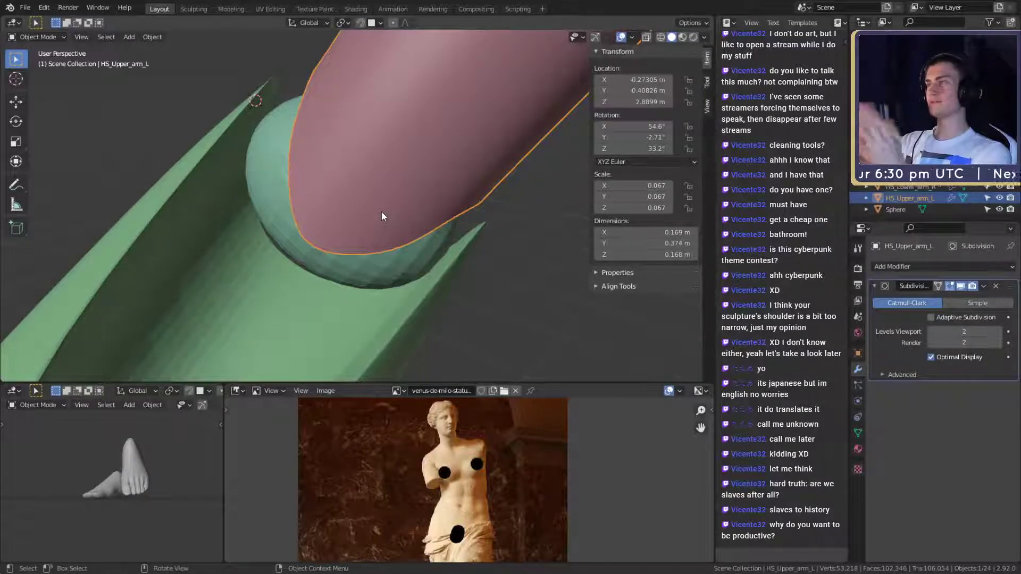
middle_click_drag(382, 212, 406, 199)
scroll(388, 256, "down", 5)
scroll(389, 257, "up", 3)
middle_click_drag(388, 256, 202, 243)
scroll(395, 222, "up", 2)
middle_click_drag(396, 206, 341, 217)
Slide the inner vertex at the upper arm's lower corner along its edge, to local X about 1.117 m and Y about -3.872 m
key("Tab")
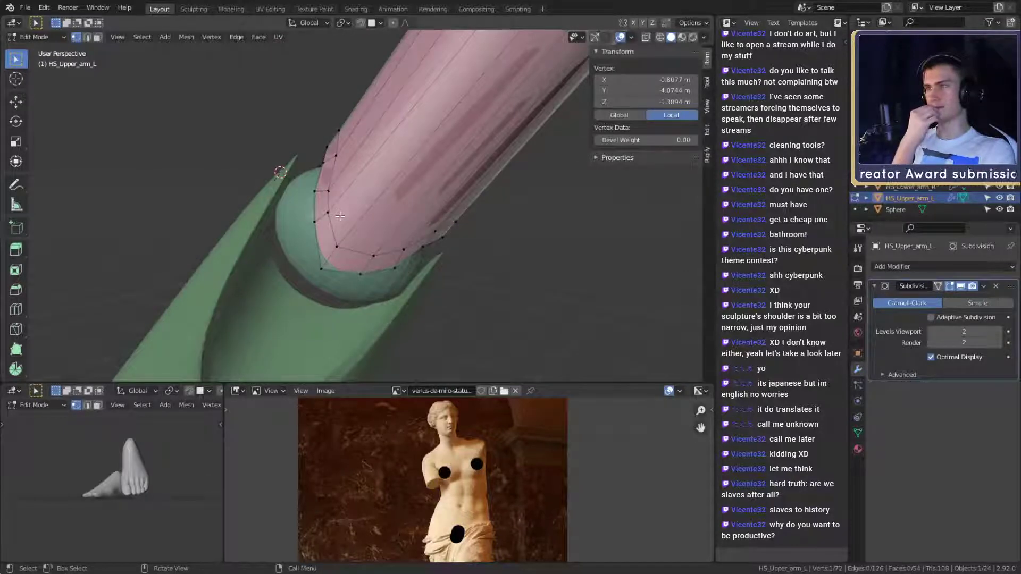
middle_click_drag(426, 236, 345, 231)
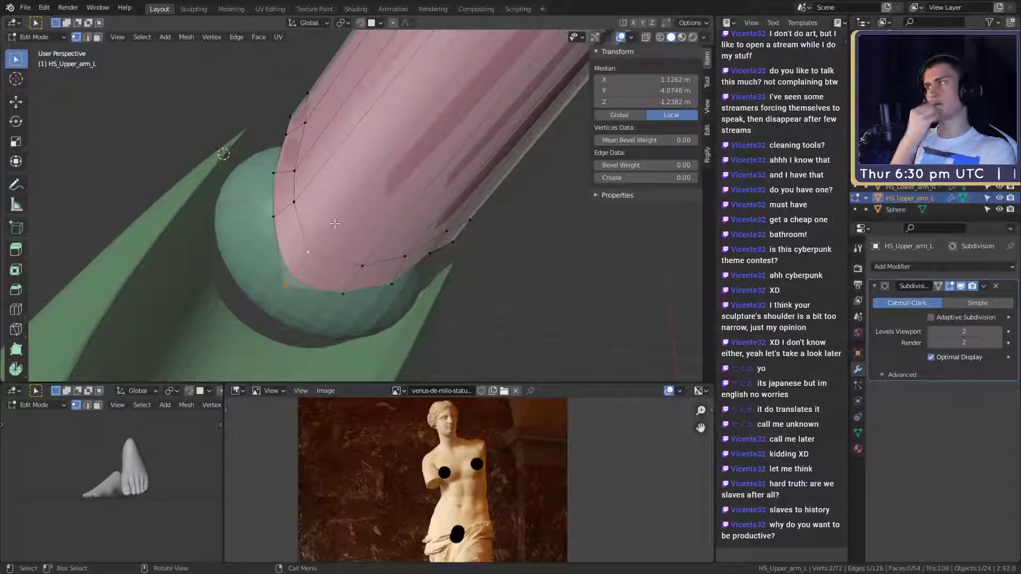
middle_click_drag(341, 231, 378, 248)
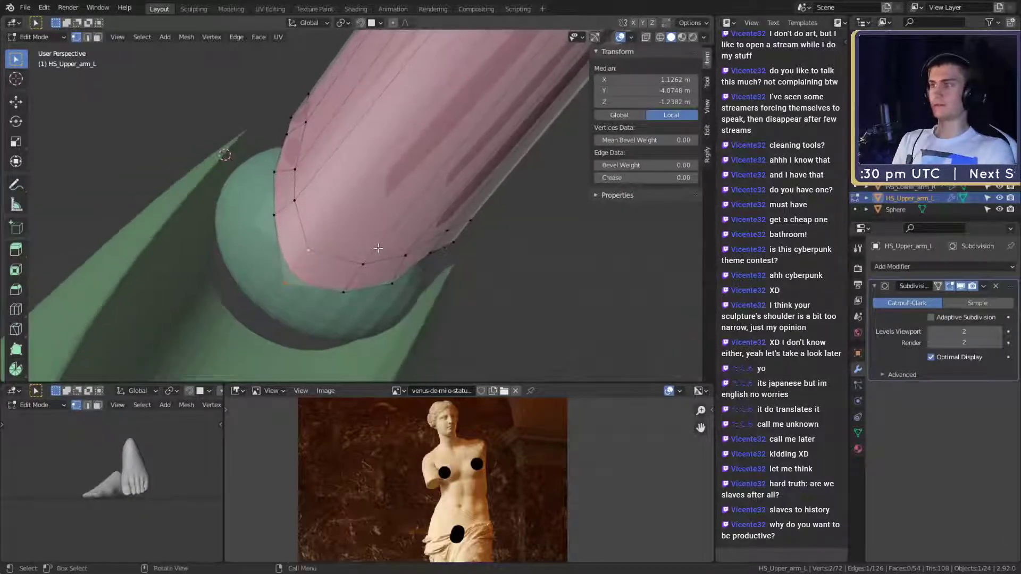
left_click(454, 163)
middle_click_drag(454, 162, 303, 245)
key("g")
key("g")
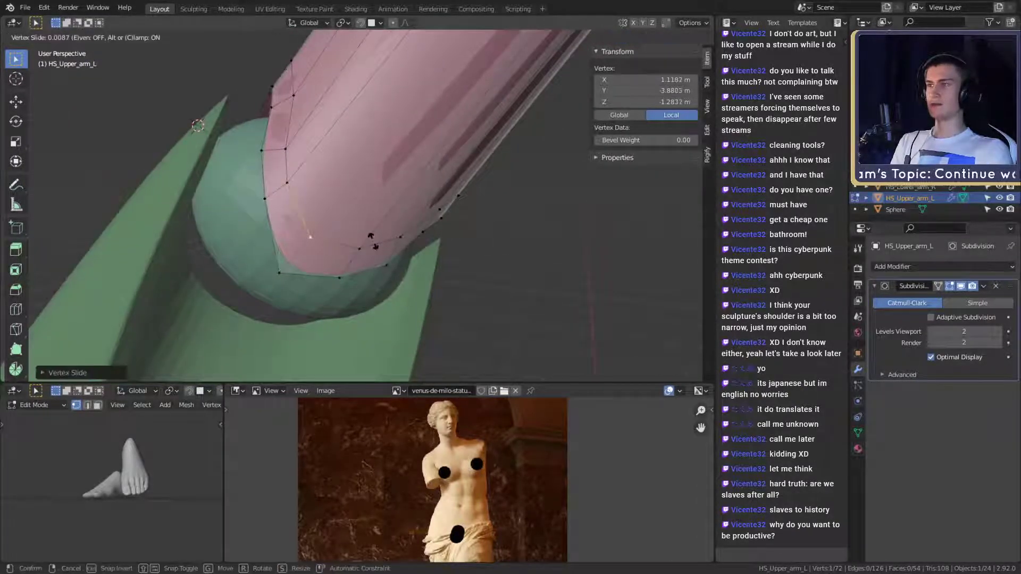
left_click(299, 249, "shift")
middle_click_drag(300, 249, 359, 239)
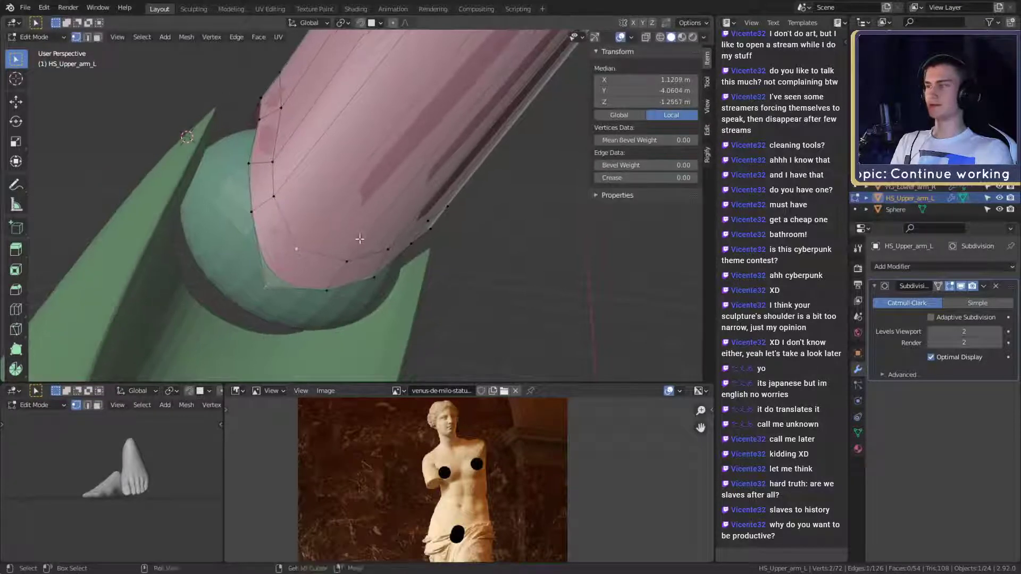
left_click(282, 261)
middle_click_drag(282, 261, 342, 231)
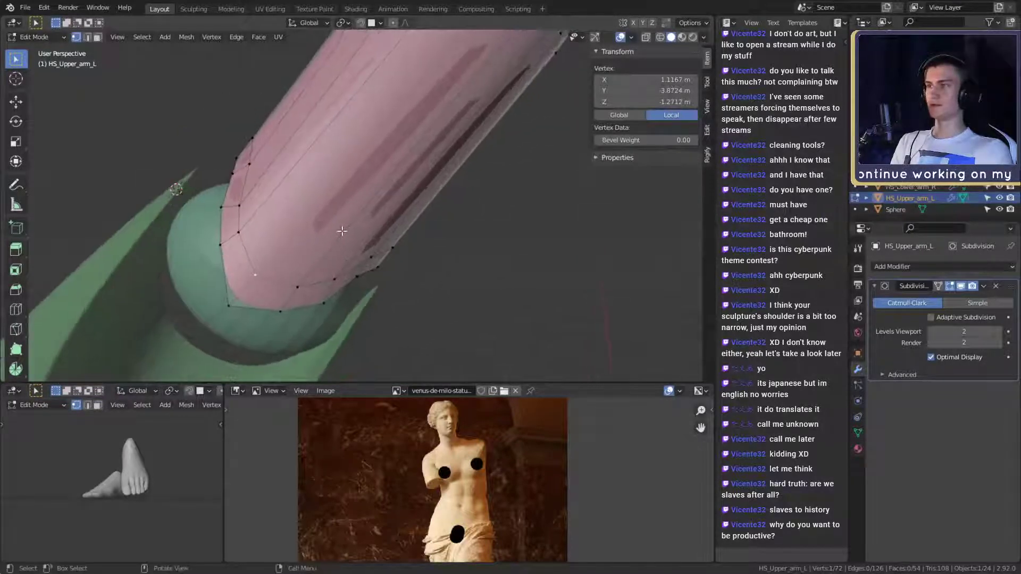
Slide the next inner-row vertex above the upper arm's outer rim along its edge and nudge it into line with its neighbours
left_click(404, 178)
middle_click_drag(404, 178, 327, 269)
key("shift+v")
left_click(421, 190)
key("g")
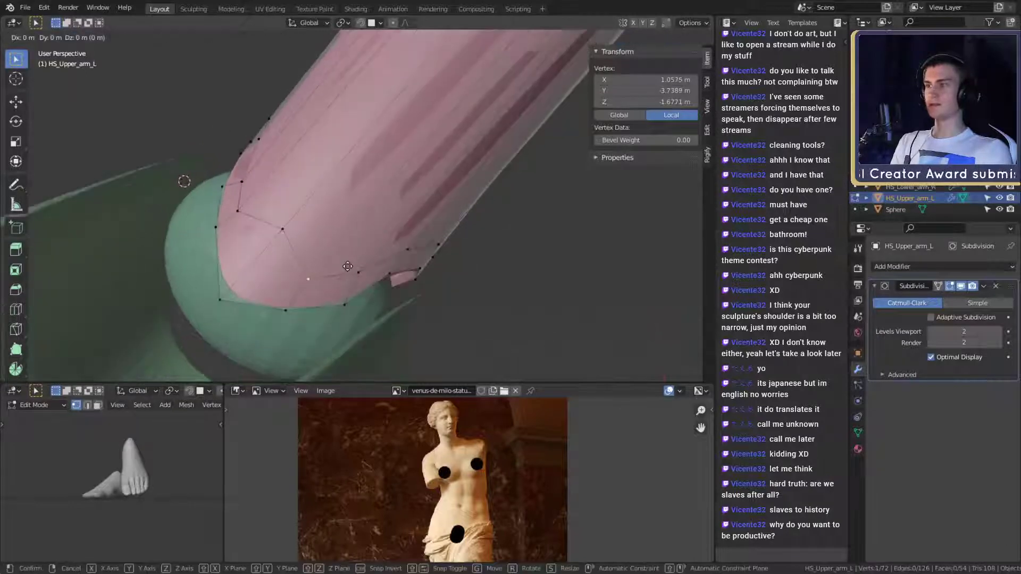
left_click(366, 234)
Slide another vertex of the upper arm's inner row along its edge to even its spacing from the rim
middle_click_drag(366, 234, 386, 278)
mouse_move(373, 238)
middle_mouse_down()
mouse_move(321, 237)
mouse_move(266, 211)
mouse_move(236, 216)
mouse_move(292, 239)
mouse_move(391, 253)
mouse_move(372, 244)
middle_mouse_up()
key("g")
key("g")
left_click(268, 234)
Slide the inner vertex beside the elbow notch along its edge, to local X about 0.873 m and Y about -3.233 m
key("g")
key("g")
key("g")
key("g")
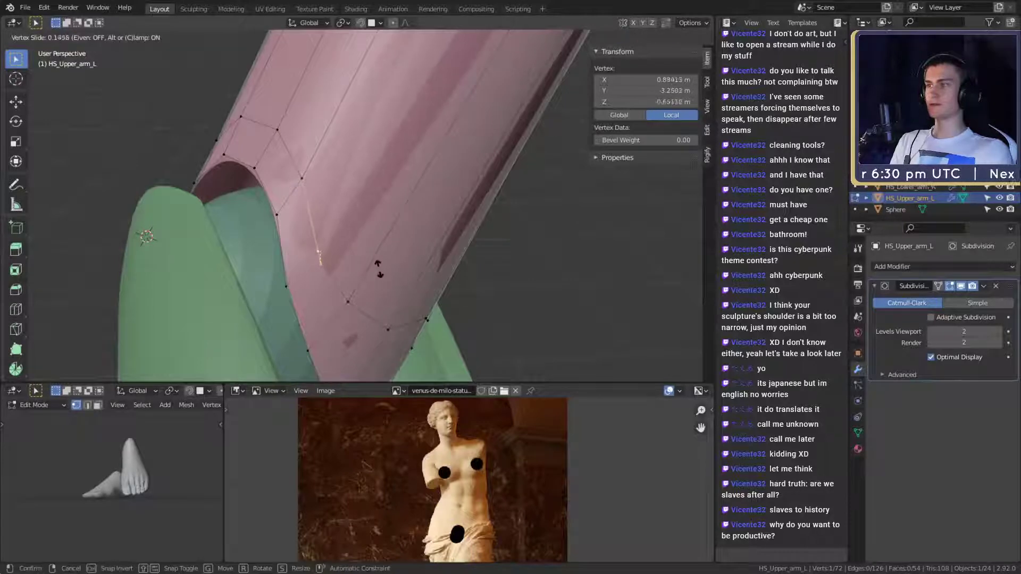
key("g")
key("g")
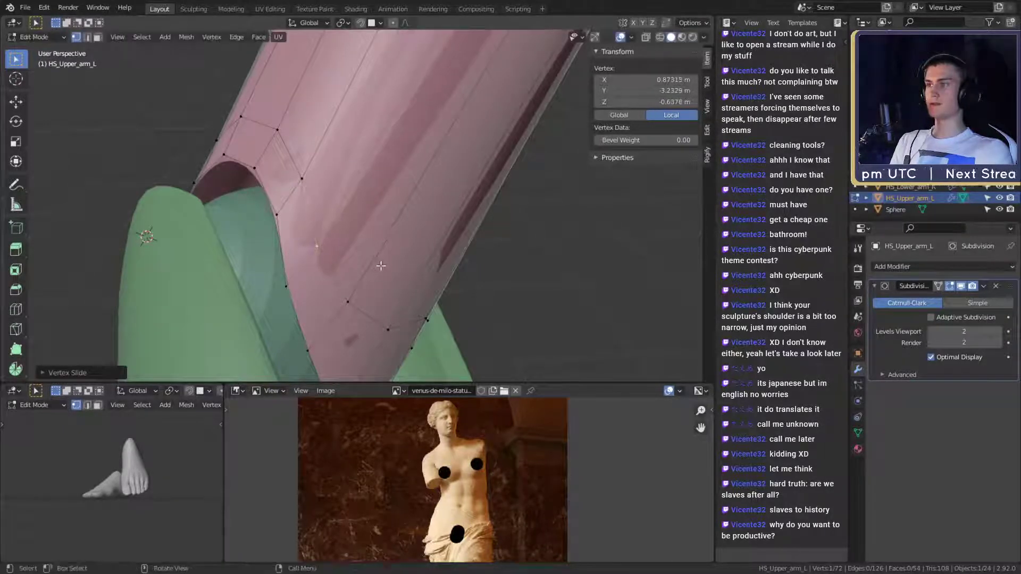
Slide the inner vertex and adjacent rim vertex beside the opposite notch along their edges, to local X about 0.883 m and 0.678 m
middle_click_drag(388, 266, 319, 237)
key("g")
key("g")
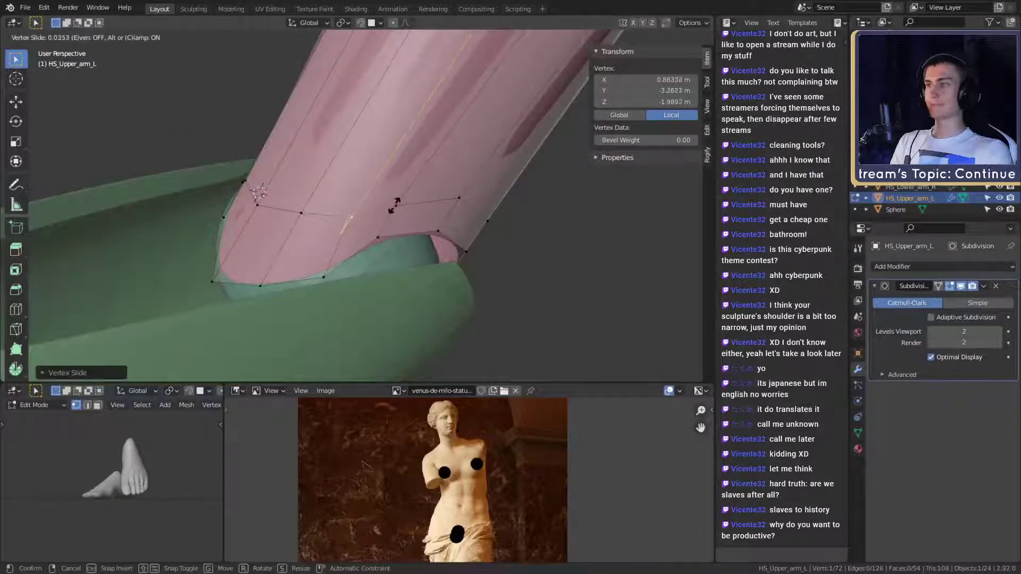
middle_click_drag(402, 212, 355, 261)
left_click(394, 218)
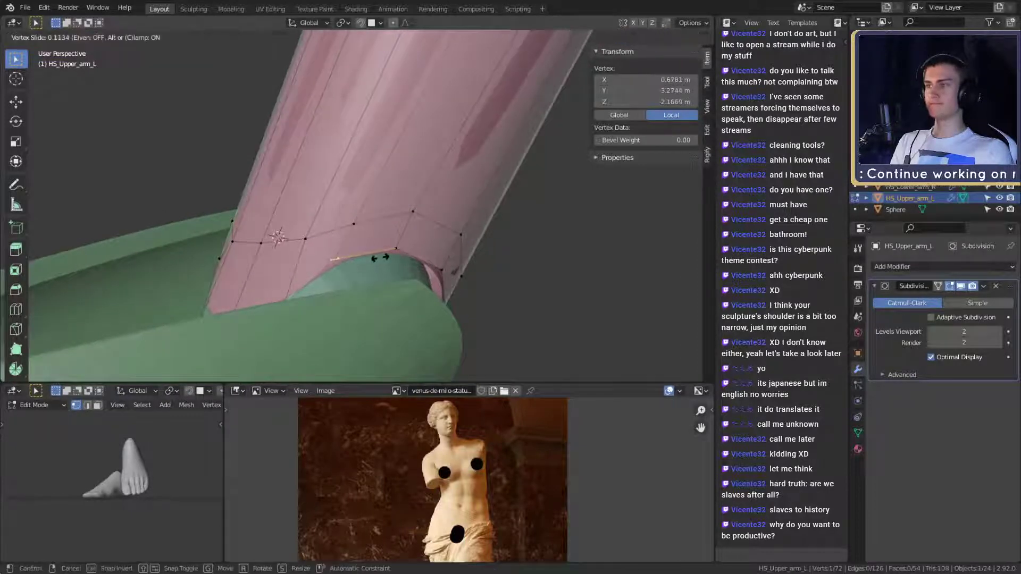
Move the rim vertices at the upper arm's lower corner to shape the curve over the elbow sphere
middle_click_drag(371, 274, 312, 281)
left_click(245, 285)
key("g")
middle_click_drag(342, 225, 300, 292)
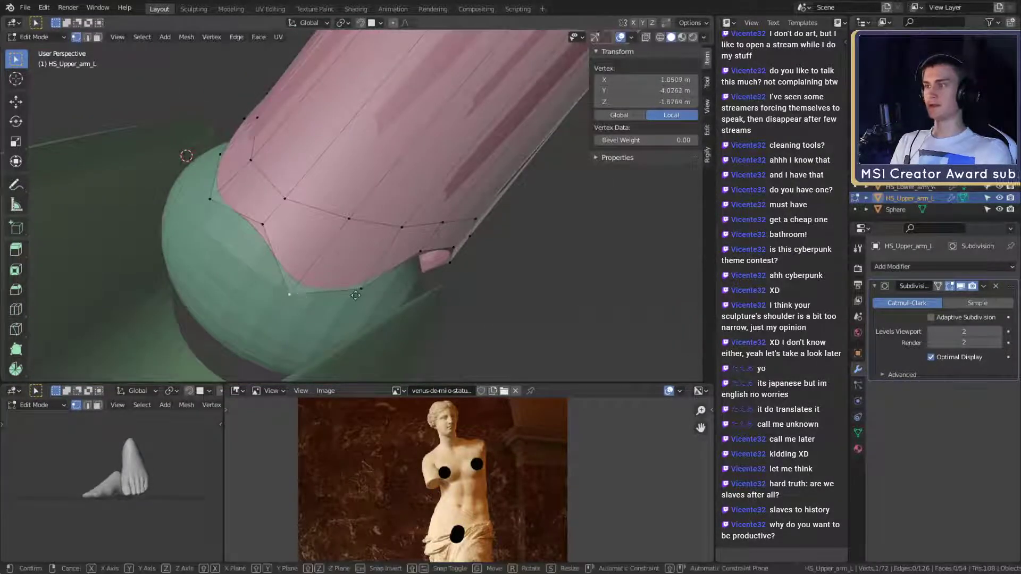
key("g")
middle_click_drag(403, 245, 356, 271)
key("g")
Nudge the remaining vertices along the upper arm's outer rim so the lower edge follows the sphere smoothly
middle_click_drag(374, 226, 426, 285)
key("g")
left_click(363, 240)
left_click(350, 293)
left_click(386, 268)
key("g")
middle_click_drag(338, 269, 359, 284)
left_click(304, 280)
Examine the smoothed upper arm and its hollow interior in Object Mode, and browse the modifiers available for it
scroll(366, 249, "up", 2)
key("Tab")
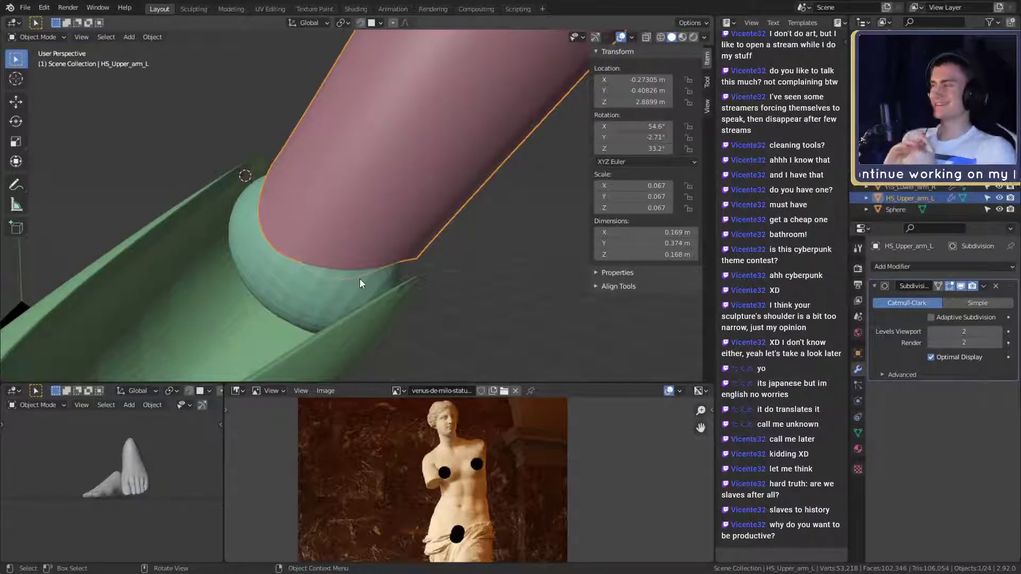
middle_click_drag(360, 277, 362, 257)
middle_click_drag(435, 292, 434, 269)
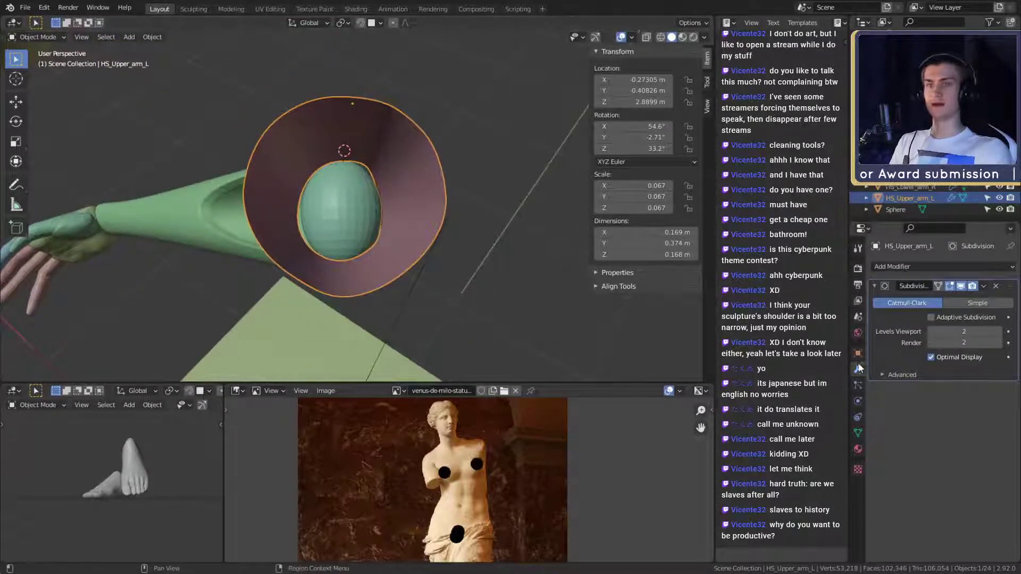
left_click(906, 267)
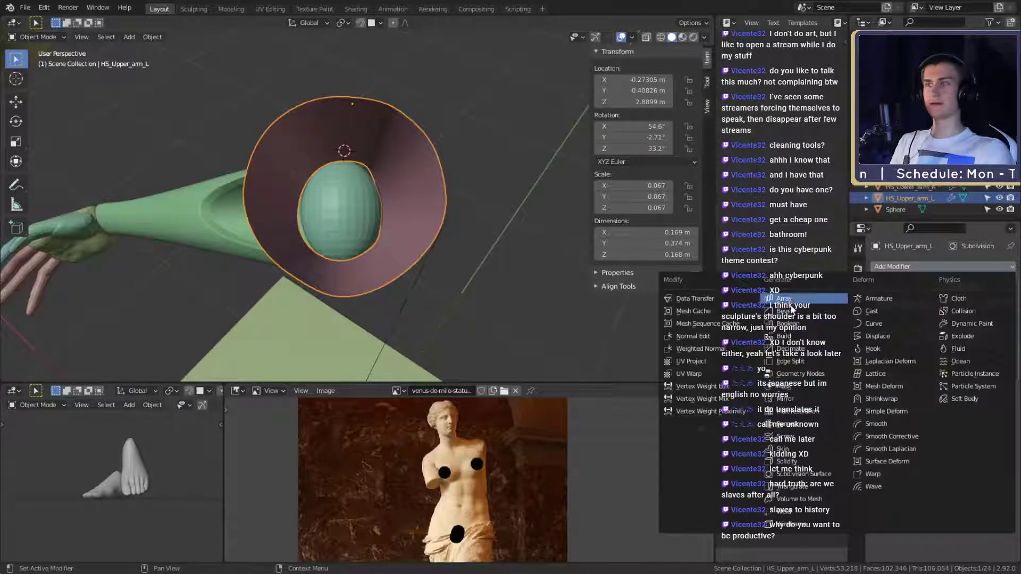
middle_click_drag(499, 234, 347, 216)
Slide the vertices beside the upper arm's elbow notch along their edges to smooth the notch's side
key("Tab")
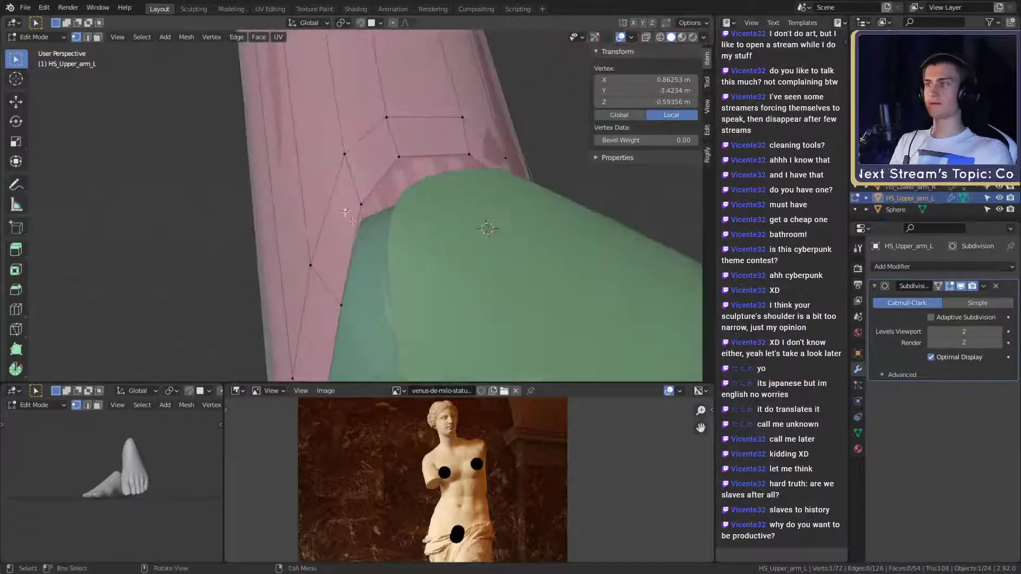
key("g")
key("g")
middle_click_drag(404, 234, 382, 213)
left_click(395, 241)
left_click(413, 237)
left_click(458, 234)
Slide one more notch vertex along its edge and check the rim at the upper arm's upper end
middle_click_drag(348, 140, 401, 270)
key("g")
key("g")
scroll(395, 187, "down", 3)
middle_click_drag(400, 202, 406, 292, "shift")
left_click(368, 134)
middle_click_drag(367, 134, 441, 182)
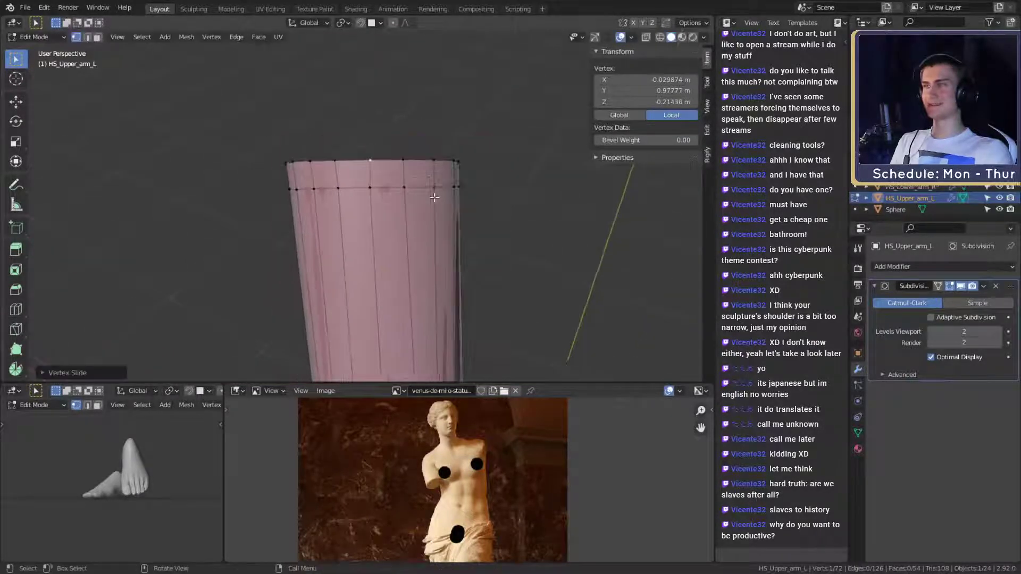
Slide the rim vertices on the upper arm's other side along their edges to fit the curve around the sphere
middle_click_drag(403, 270, 466, 219)
left_click(482, 259)
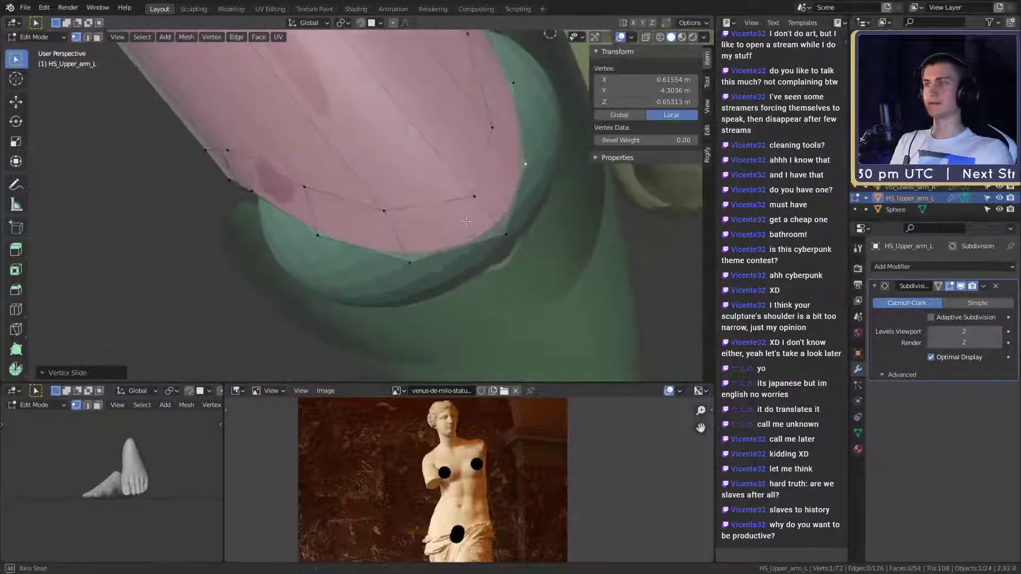
middle_click_drag(417, 271, 471, 234)
key("shift+v")
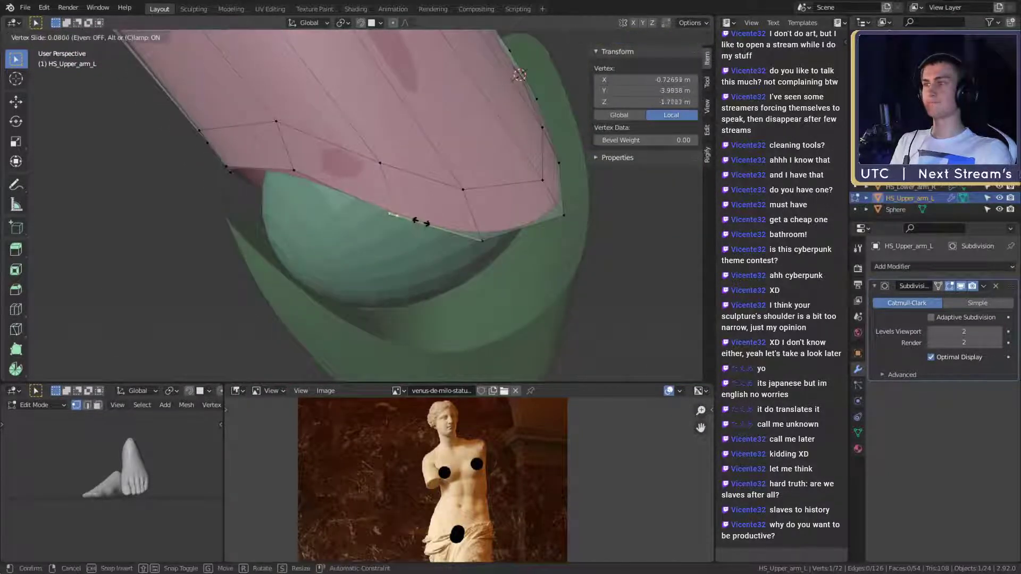
key("shift+v")
middle_click_drag(390, 166, 396, 196)
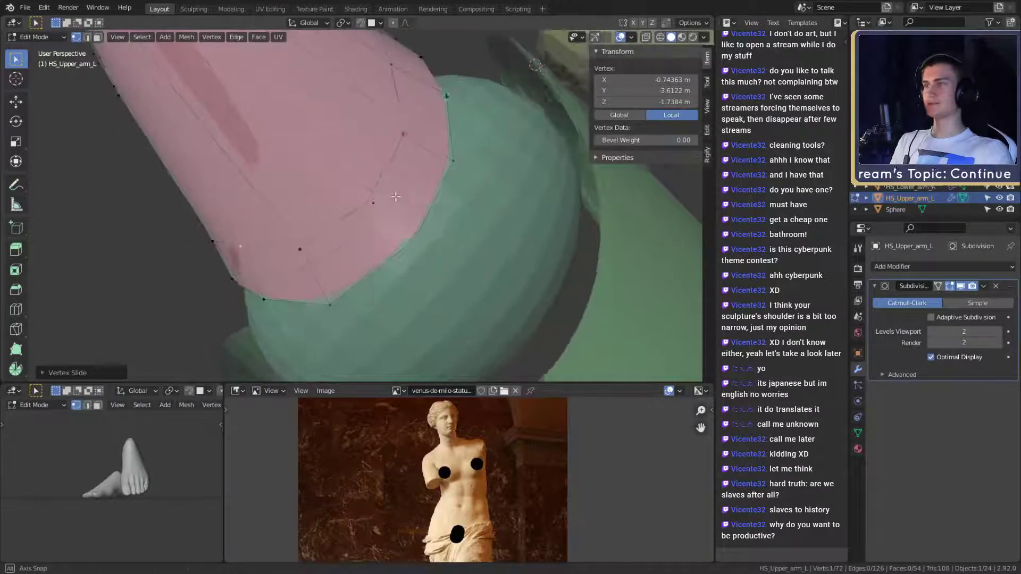
left_click(435, 229)
Move the short edge joining the outer rim to the inner row beside the lower corner to smooth the curve
middle_click_drag(435, 228, 388, 218)
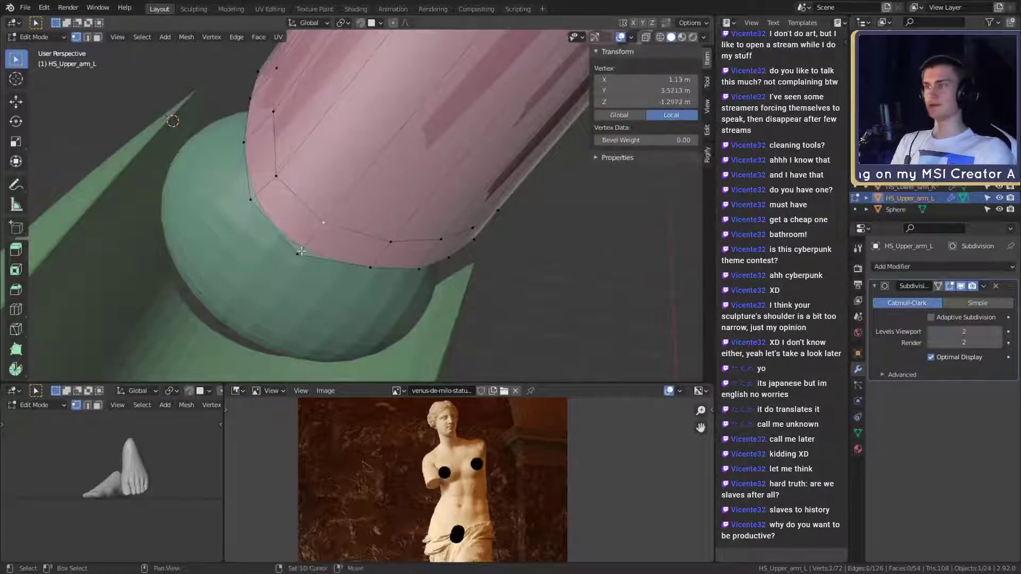
middle_click_drag(316, 217, 263, 226)
left_click(297, 203, "shift")
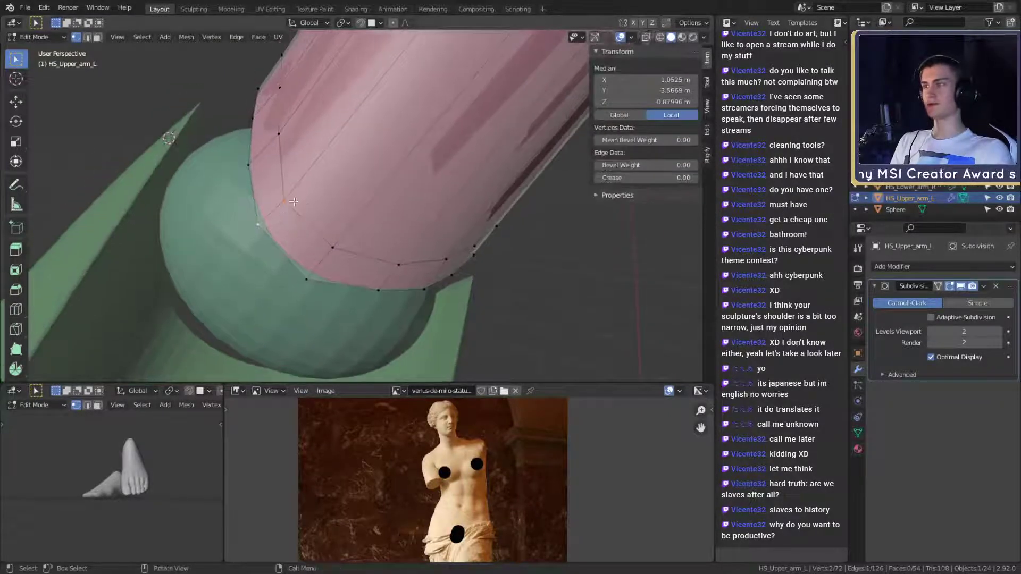
key("g")
Return the upper arm to Object Mode and add a Solidify modifier to it
scroll(317, 219, "down", 4)
middle_click_drag(326, 215, 486, 229)
key("Tab")
left_click(442, 203)
left_click(914, 266)
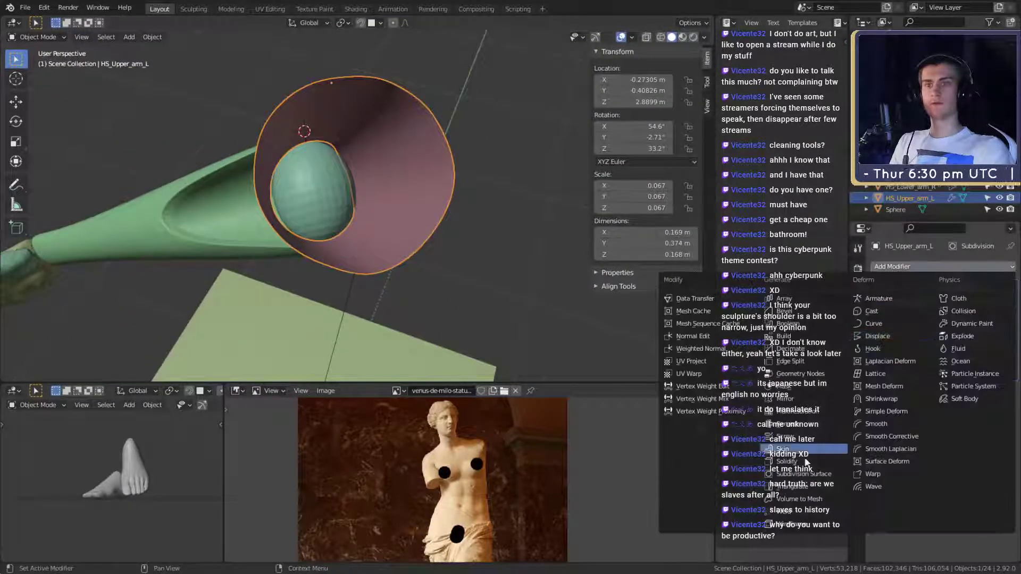
left_click(788, 461)
Set the Solidify thickness to 0.08 m and check the thickened rim around the elbow
middle_click_drag(504, 215, 480, 228)
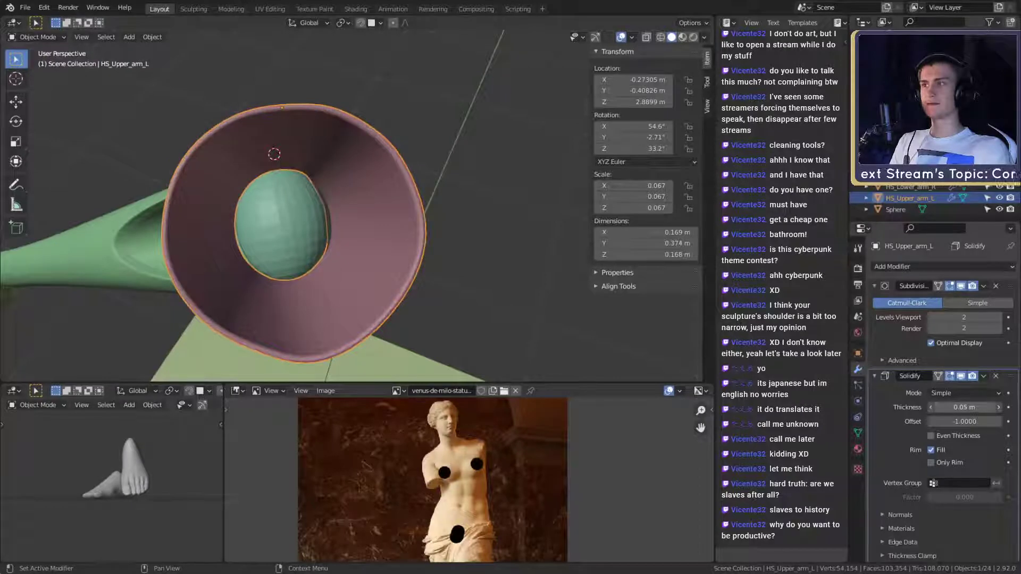
middle_click_drag(510, 250, 375, 266)
middle_click_drag(460, 195, 372, 237)
middle_click_drag(339, 233, 396, 238)
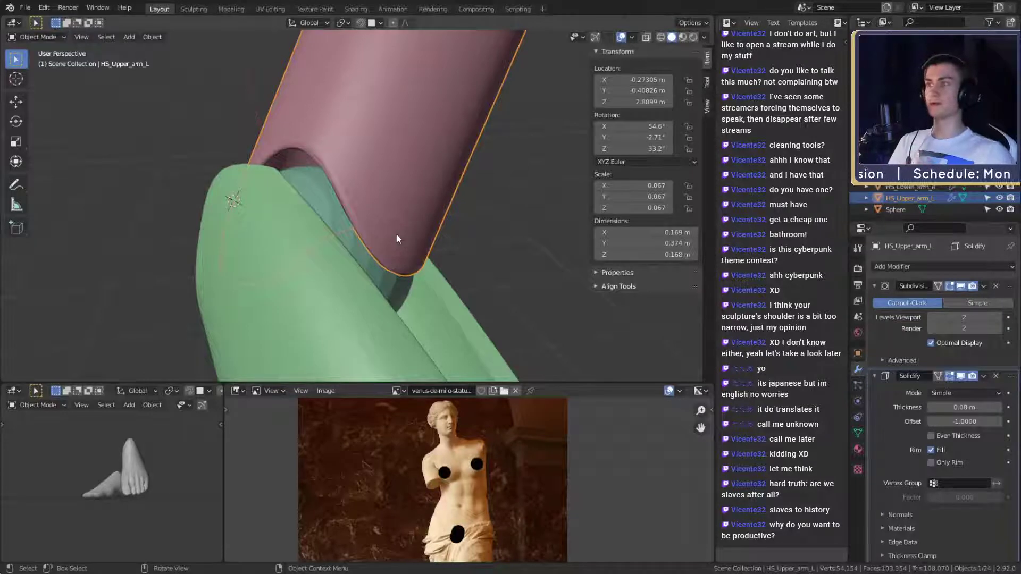
mouse_move(396, 238)
middle_mouse_down()
mouse_move(496, 235)
mouse_move(390, 272)
mouse_move(380, 239)
mouse_move(331, 263)
mouse_move(383, 208)
mouse_move(389, 220)
middle_mouse_up()
Move the rim vertex at the upper arm's lower tip to local X about -0.645 m and Y about -4.472 m
key("Tab")
scroll(389, 221, "up", 1)
left_click(283, 258)
middle_click_drag(284, 258, 388, 245)
left_click(377, 254)
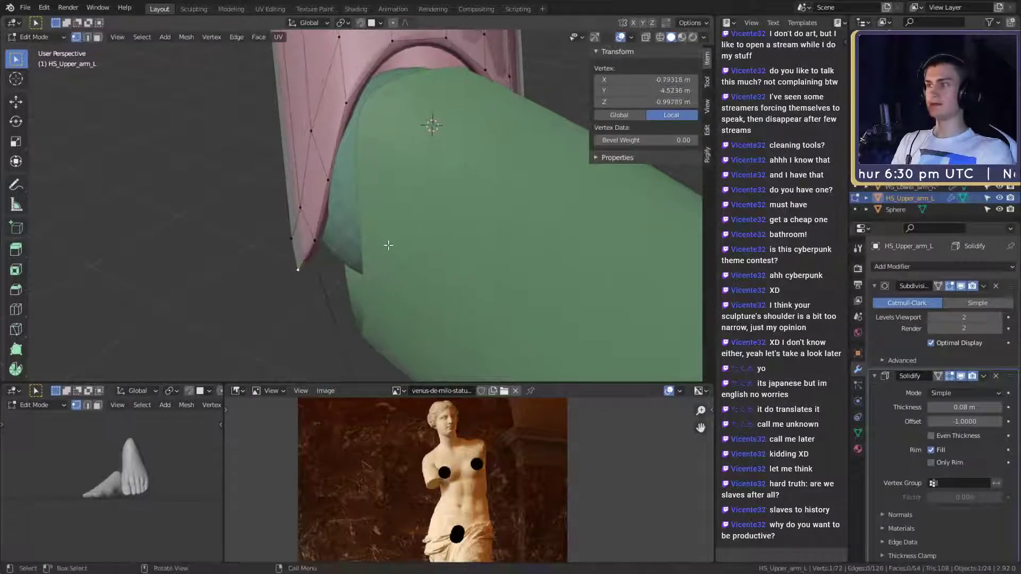
key("g")
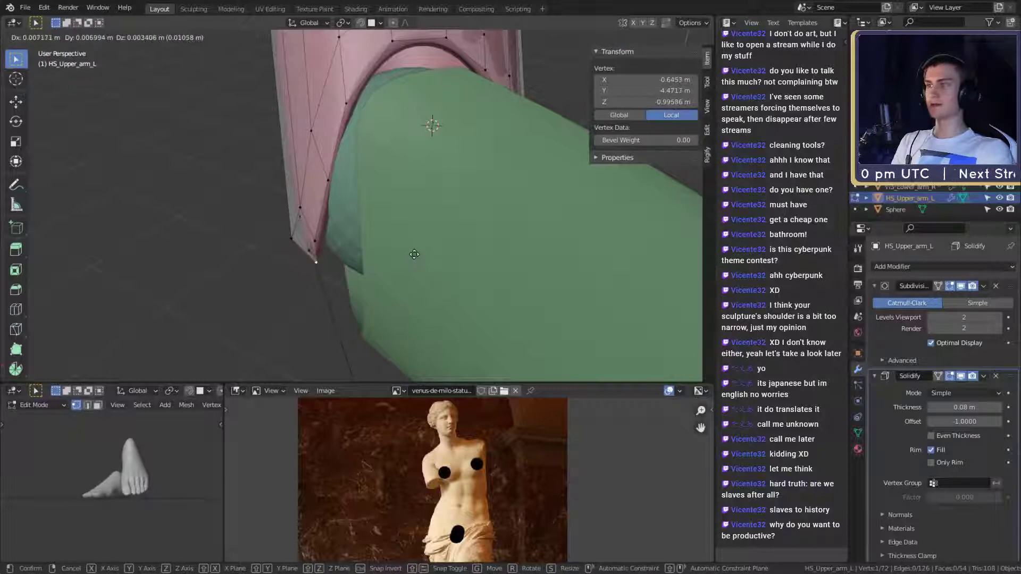
left_click(415, 254)
Nudge the vertex just above the lower tip and check the tip's shape in Object Mode
middle_click_drag(383, 249, 381, 250)
key("g")
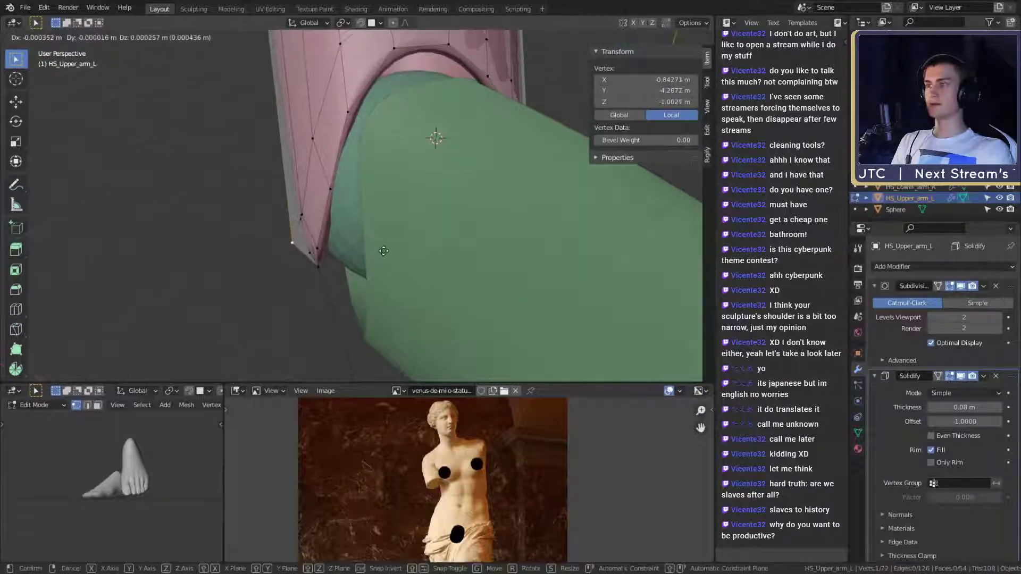
left_click(377, 250)
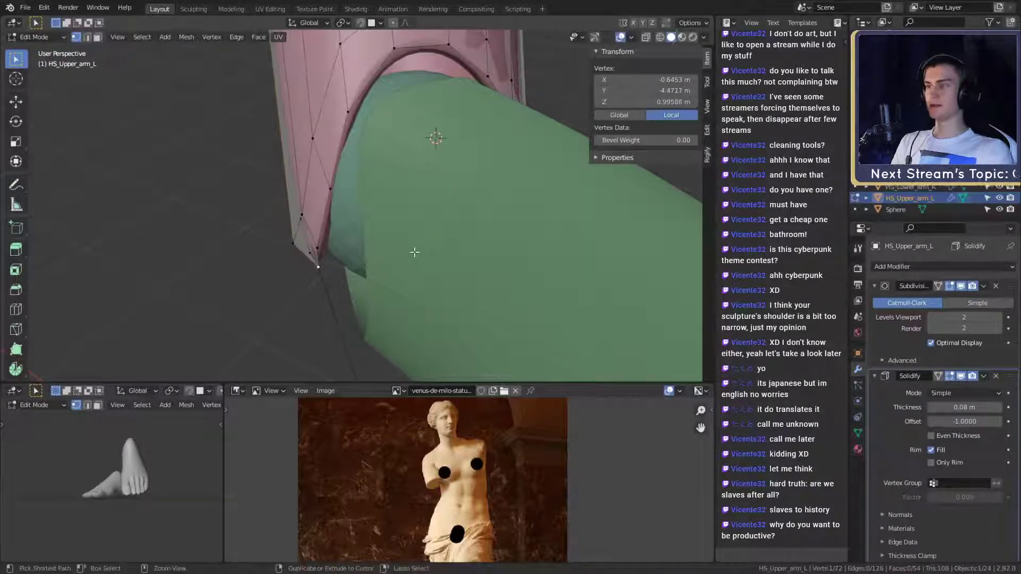
middle_click_drag(414, 252, 416, 208, "ctrl")
key("Tab")
key("Tab")
Slide the edge beside the notch and a vertex at the notch's top along their edges to round the opening
left_click(420, 219)
left_click(362, 159, "shift")
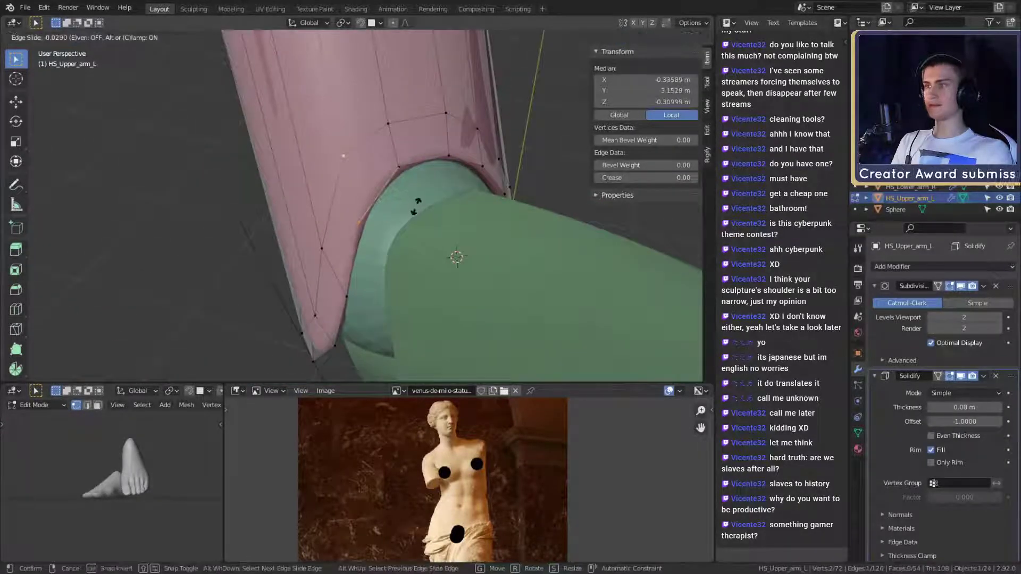
left_click(388, 192, "shift")
key("shift+v")
middle_click_drag(433, 194, 402, 208)
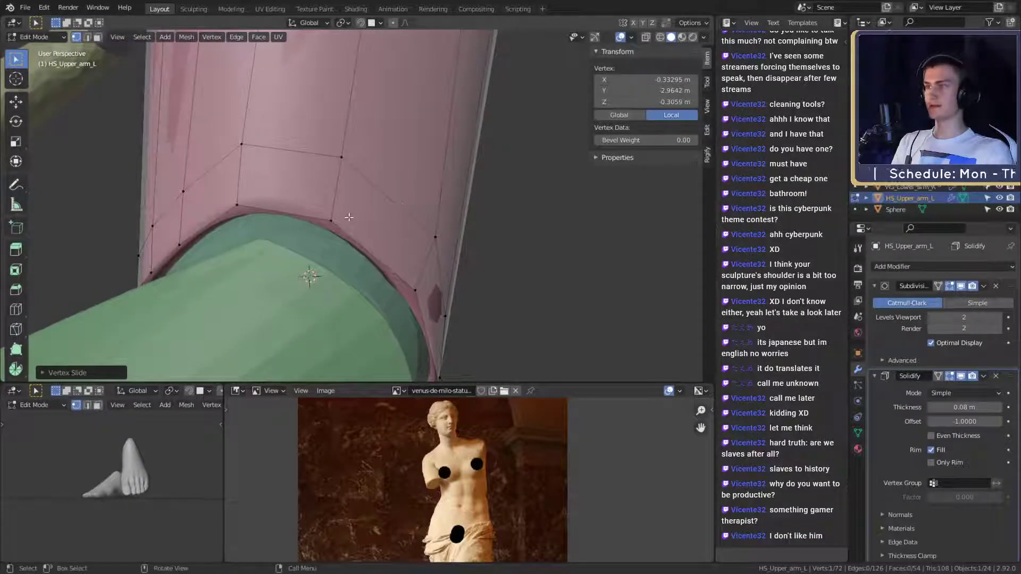
Move the short edges at the top of the opposite notch to even out its curve over the elbow
middle_click_drag(397, 207, 430, 223)
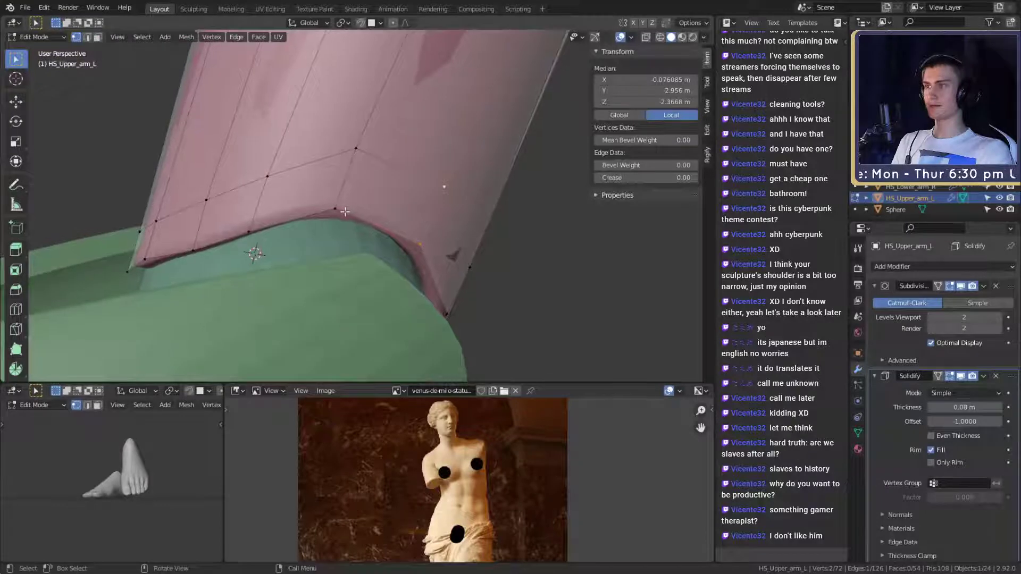
left_click(353, 176, "shift")
middle_click_drag(352, 176, 396, 170)
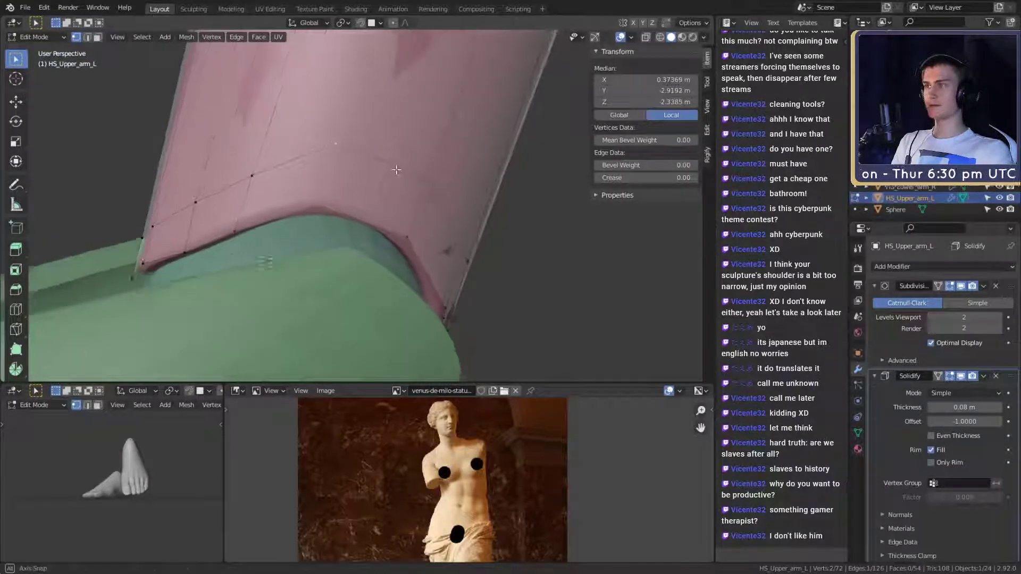
left_click(424, 169)
key("g")
middle_click_drag(424, 178, 430, 202)
Move the face at the top of the opposite notch, made of both short edges, to refine the opening's height
key("Tab")
scroll(512, 272, "down", 2)
key("Tab")
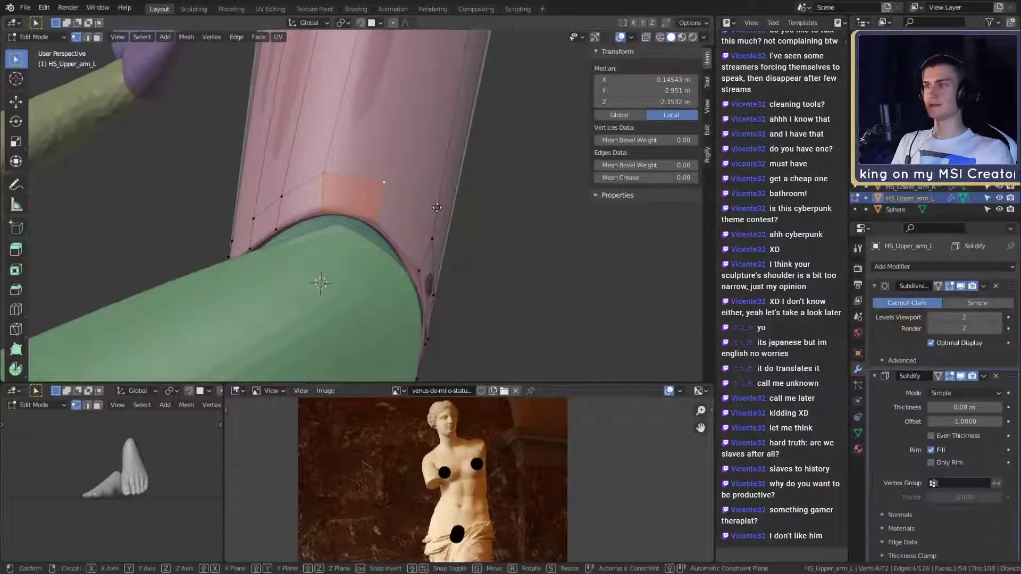
left_click(436, 214)
Move the face at the top of the first notch to match the sphere's curve, and check it in Object Mode
mouse_move(436, 214)
middle_mouse_down()
mouse_move(223, 273)
mouse_move(362, 238)
mouse_move(335, 244)
mouse_move(335, 213)
mouse_move(372, 223)
mouse_move(416, 215)
middle_mouse_up()
left_click(313, 228, "shift")
scroll(416, 215, "up", 1)
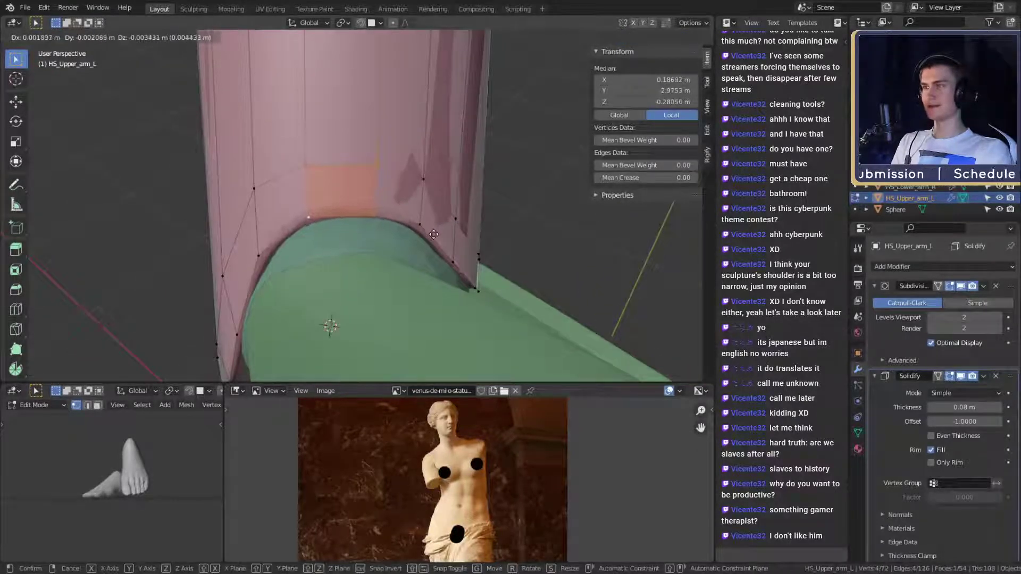
left_click(435, 234)
middle_click_drag(435, 233, 296, 208)
key("g")
left_click(430, 204)
key("Tab")
key("Tab")
Resize and move the short edge on the upper arm's outer rim near local X 1.06 m and Y -3.51 m
left_click(301, 214, "shift")
left_click(354, 225)
mouse_move(385, 234)
middle_mouse_down()
mouse_move(359, 242)
mouse_move(380, 221)
middle_mouse_up()
left_click(324, 248)
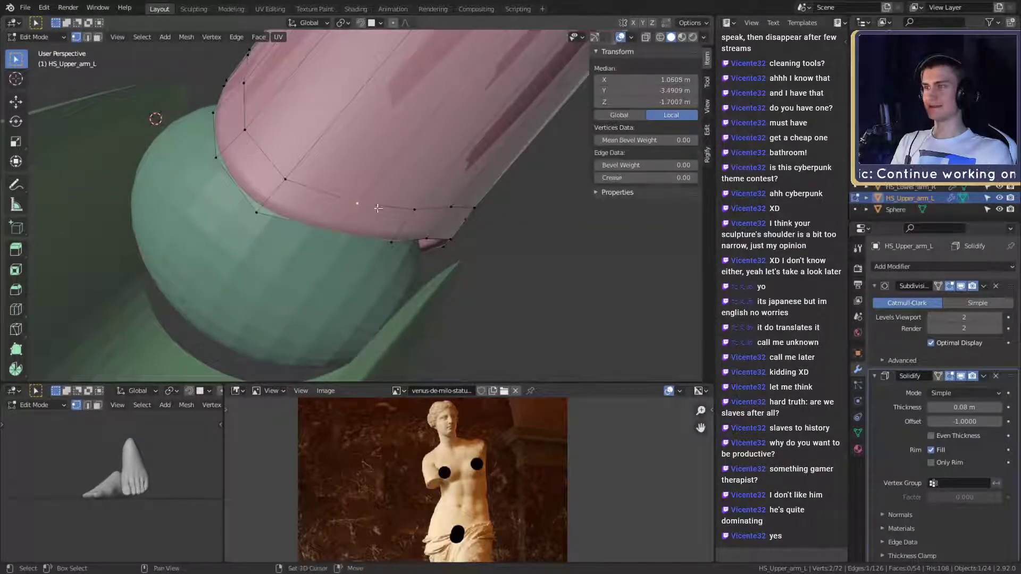
left_click(423, 211)
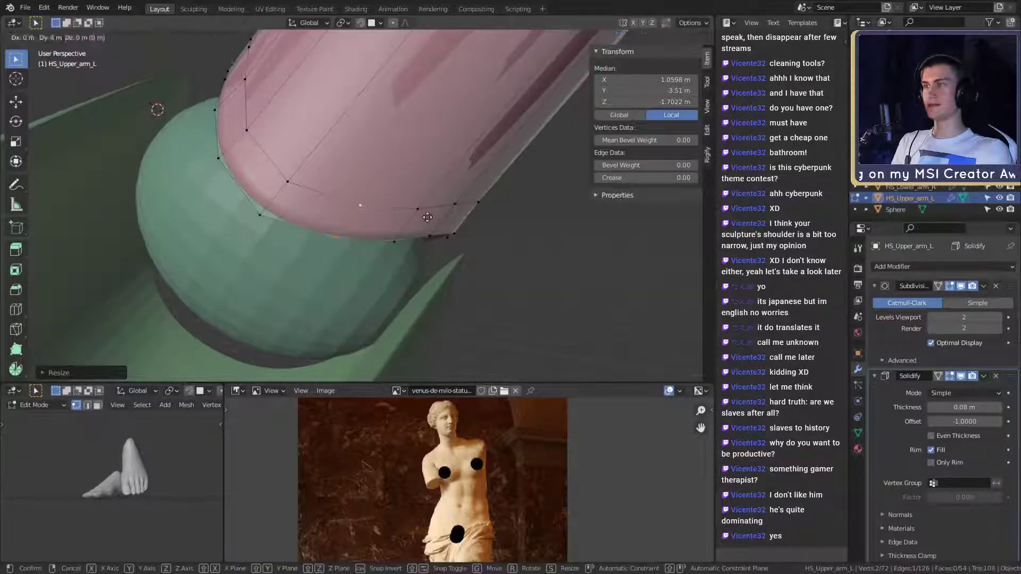
left_click(427, 218)
Rotate and move the short edge at the notch's top, to median local X about 0.332 m and Y about -2.999 m
middle_click_drag(427, 219, 363, 192)
middle_click_drag(317, 169, 435, 213)
key("g")
key("r")
left_click(433, 219)
key("g")
left_click(436, 220)
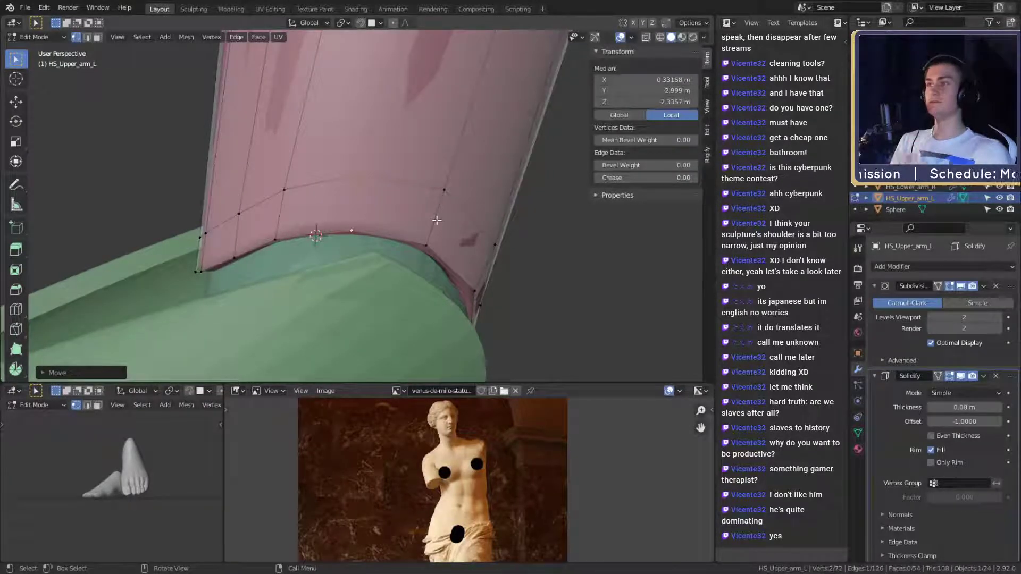
middle_click_drag(360, 221, 347, 189)
left_click(435, 221)
Check the arm in Object Mode and rotate the short edge beside the notch near local X -0.565 m and Y -3.297 m
key("Tab")
left_click(498, 241)
middle_click_drag(498, 241, 306, 218)
left_click(414, 225)
key("Tab")
mouse_move(329, 171)
middle_mouse_down()
mouse_move(313, 186)
mouse_move(345, 193)
mouse_move(319, 181)
middle_mouse_up()
left_click(309, 188)
left_click(344, 181)
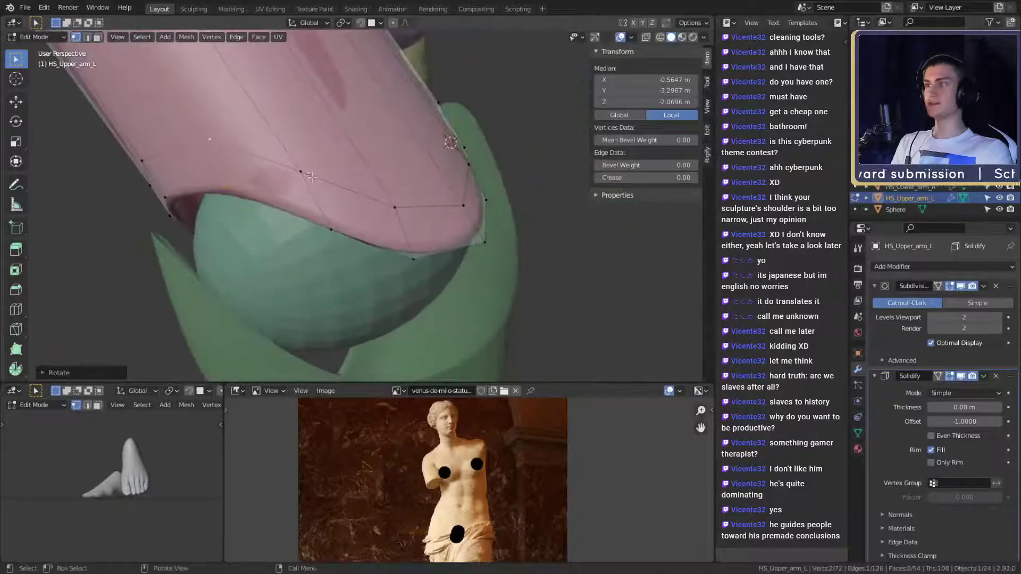
Rotate and move the short edge at the upper arm's outer rim near local X -0.735 m and Y -3.803 m
middle_click_drag(330, 228, 487, 276)
left_click(470, 269)
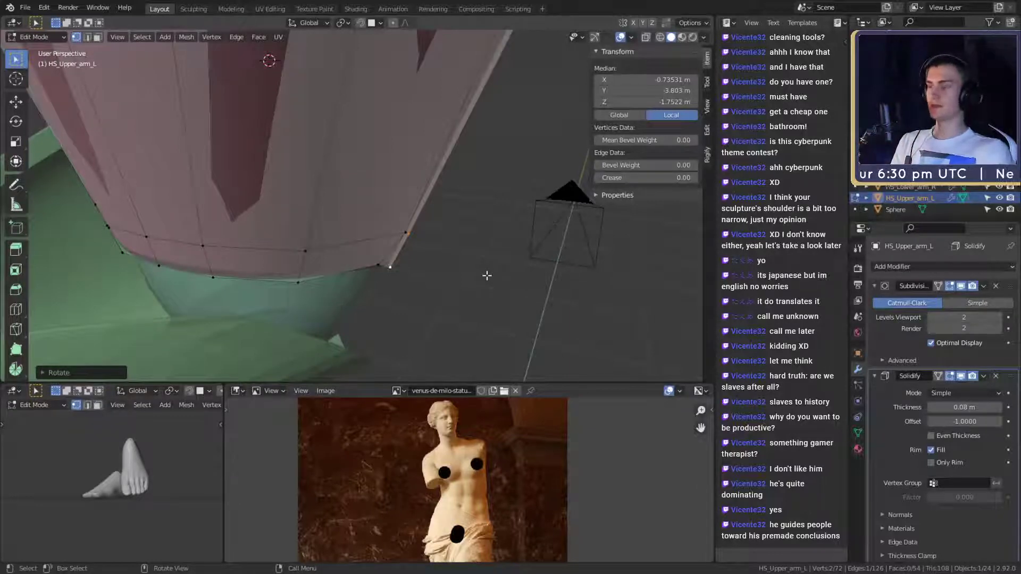
middle_click_drag(484, 281, 519, 262)
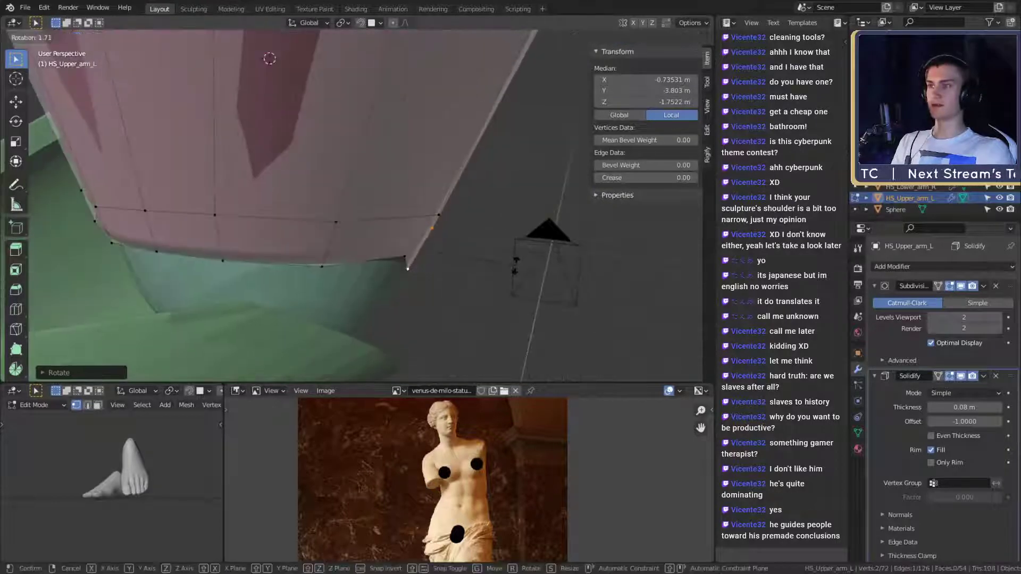
left_click(410, 264, "shift")
middle_click_drag(453, 252, 493, 255)
key("r")
left_click(504, 244)
key("g")
left_click(506, 247)
Move the adjoining rim face near local X -0.657 m and Y -3.553 m, and check the arm in Object Mode
middle_click_drag(507, 247, 414, 276)
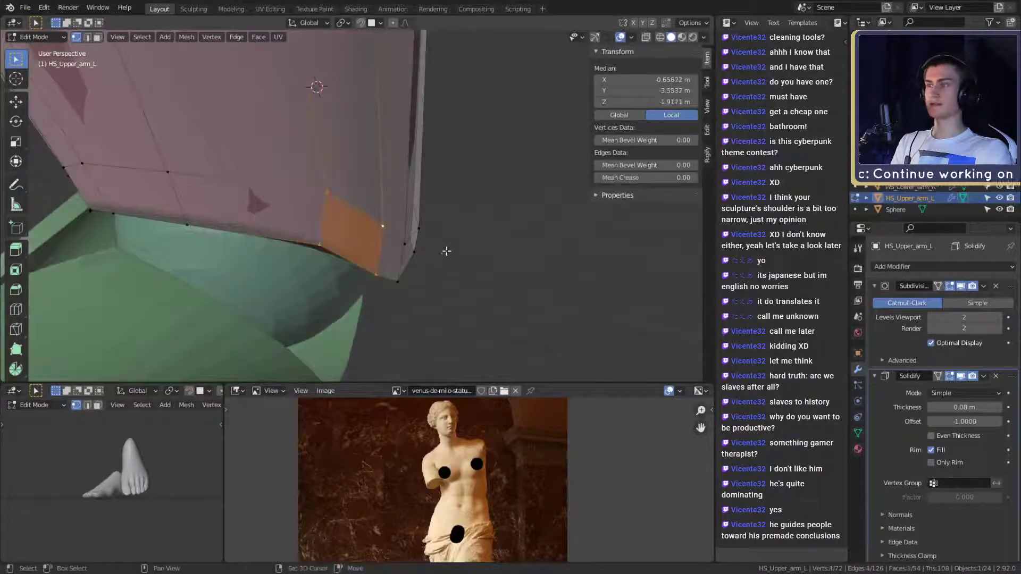
mouse_move(434, 246)
middle_mouse_down()
mouse_move(353, 213)
mouse_move(495, 221)
mouse_move(436, 252)
middle_mouse_up()
key("g")
left_click(383, 224)
scroll(383, 225, "down", 3)
key("Tab")
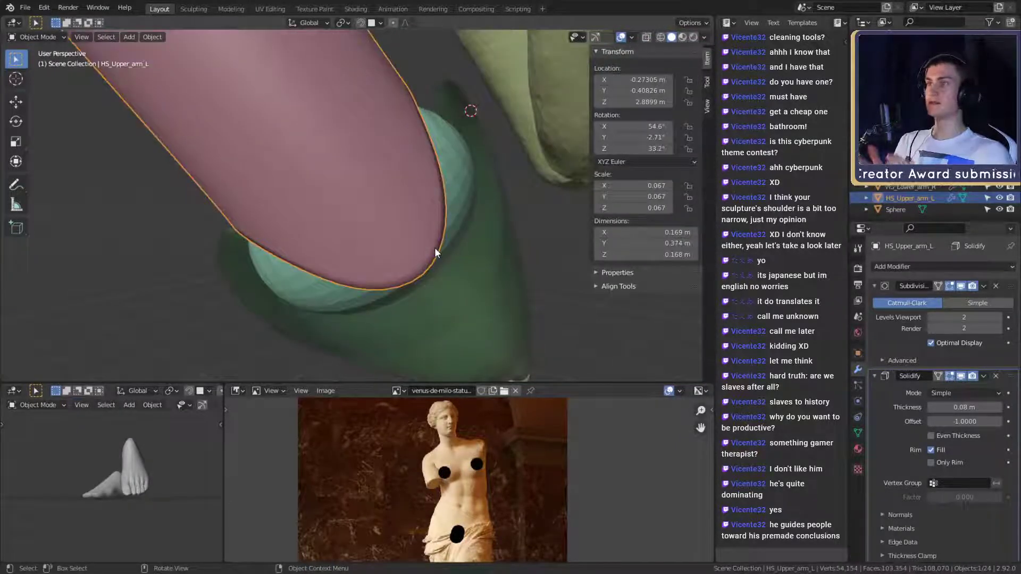
middle_click_drag(435, 247, 372, 212)
left_click(471, 236)
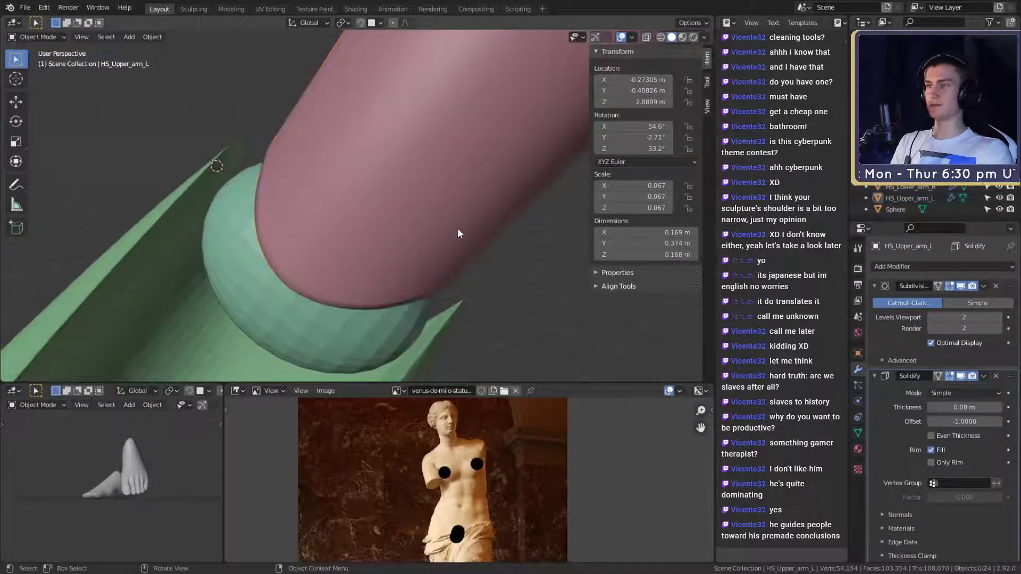
Slide the upper arm's rim vertices beside the notch along their edges to even out the curve around the sphere
middle_click_drag(451, 227, 438, 211)
scroll(412, 203, "up", 1)
key("Tab")
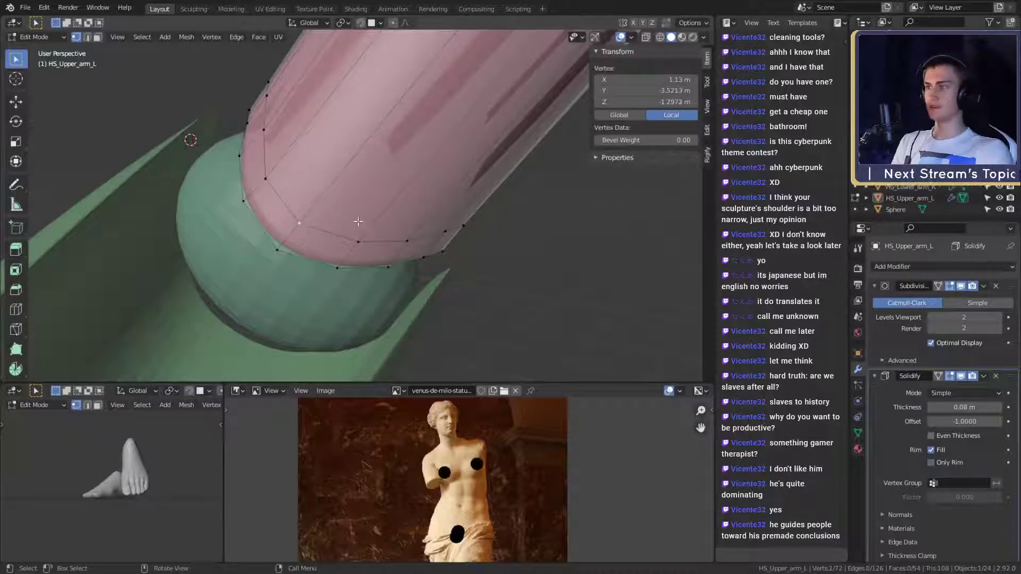
left_click(379, 201)
mouse_move(379, 200)
middle_mouse_down()
mouse_move(319, 186)
mouse_move(367, 211)
mouse_move(324, 220)
mouse_move(369, 205)
mouse_move(381, 216)
middle_mouse_up()
left_click(307, 215)
key("g")
key("g")
left_click(367, 202)
key("g")
key("g")
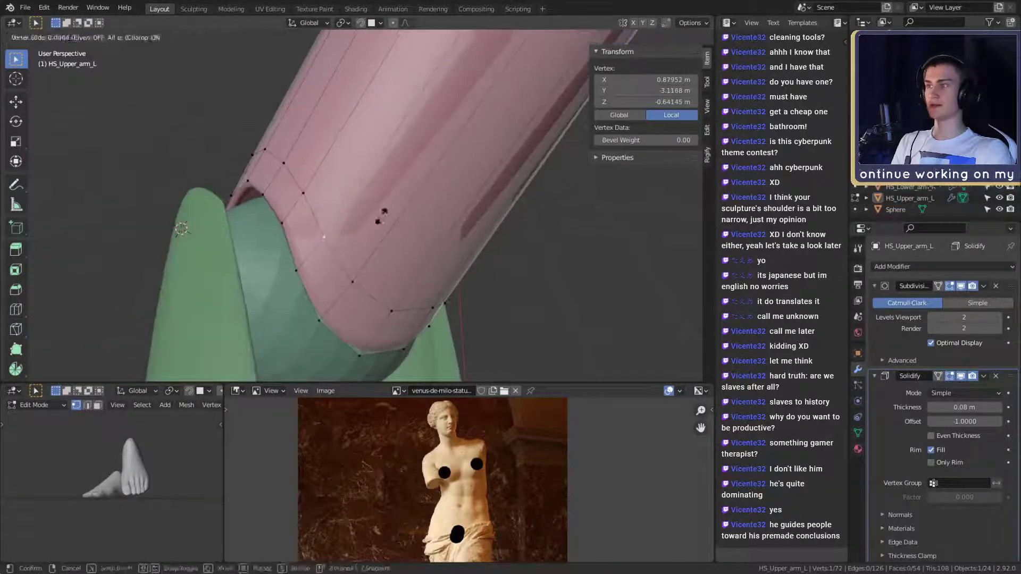
middle_click_drag(414, 247, 315, 280)
left_click(373, 224)
Slide further vertices along the notch's side, including the rim vertex near local X 1.05 m and Y -3.54 m
left_click(332, 223)
key("g")
key("g")
left_click(281, 207)
key("g")
key("g")
left_click(345, 232)
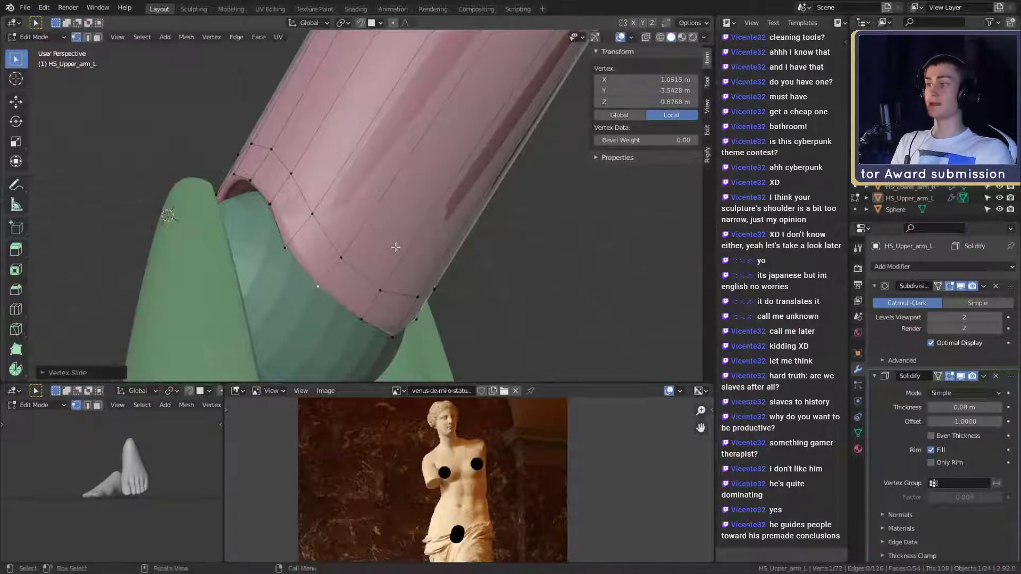
Examine the upper arm's outer rim around the elbow sphere in both Edit and Object Mode
middle_click_drag(395, 248, 408, 276)
left_click(326, 296)
middle_click_drag(345, 285, 318, 264)
key("Tab")
key("Tab")
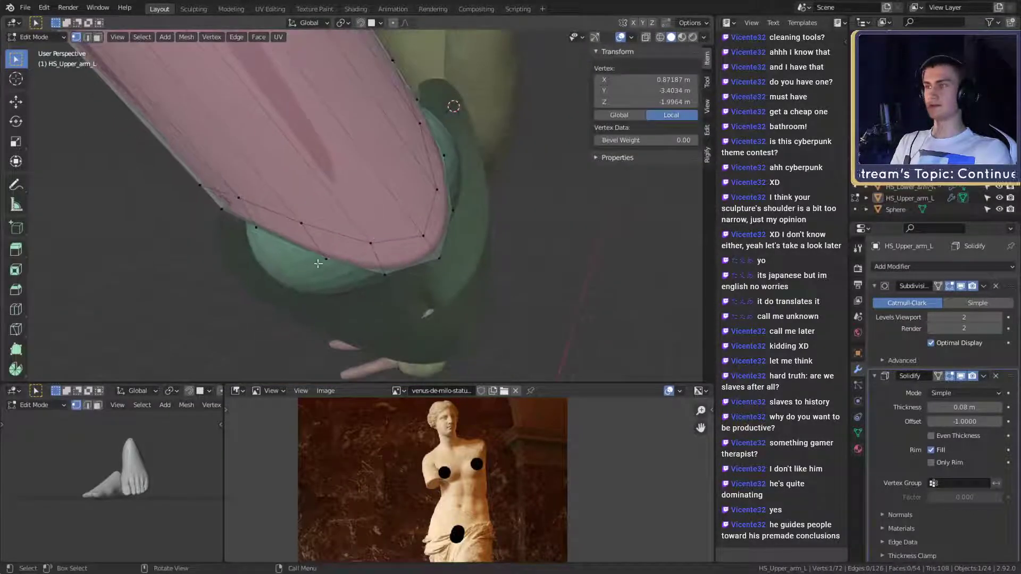
middle_click_drag(298, 223, 355, 243, "shift")
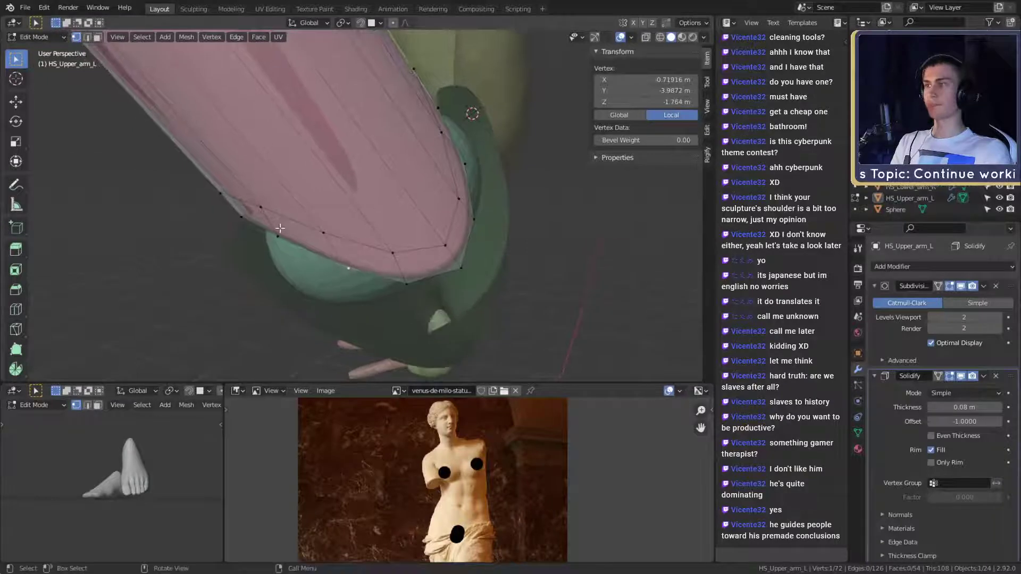
middle_click_drag(271, 210, 237, 283)
left_click(238, 194, "shift")
key("Tab")
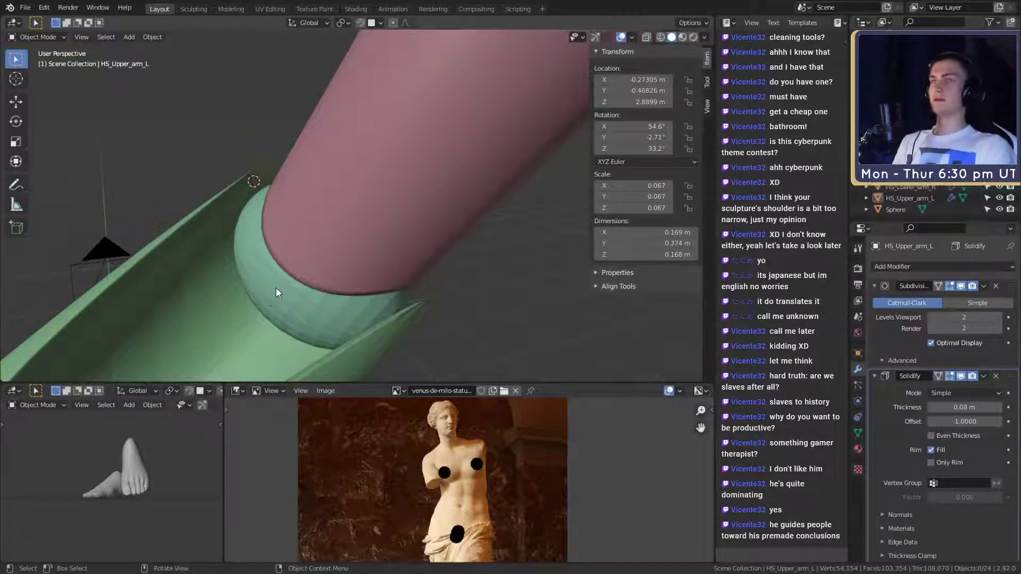
Move the four-face strip along the upper arm's outer rim to fit the sphere, and check it in Object Mode
middle_click_drag(275, 288, 434, 272)
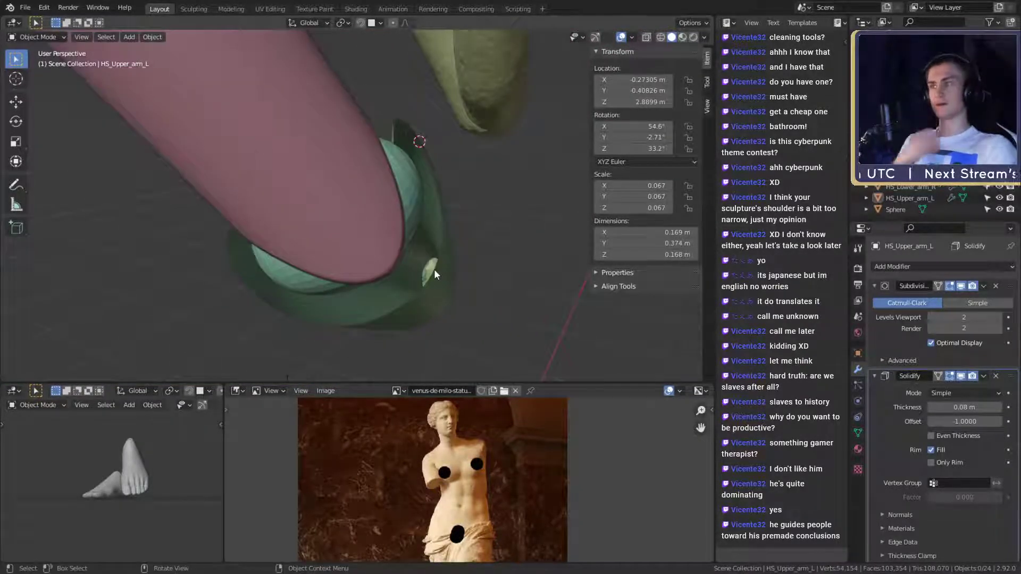
middle_click_drag(353, 250, 430, 253)
left_click(358, 237)
key("Tab")
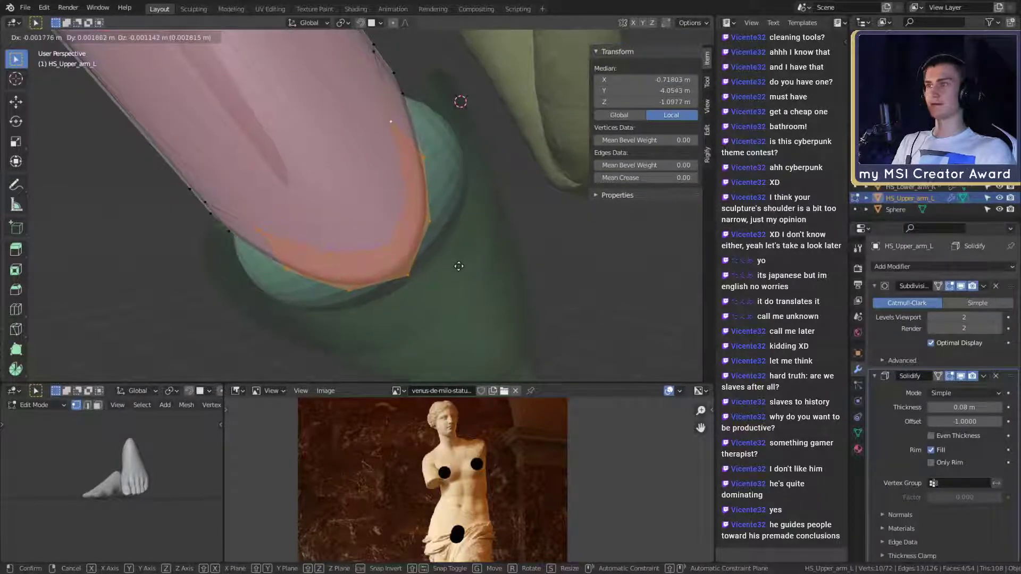
mouse_move(456, 252)
middle_mouse_down()
mouse_move(444, 285)
mouse_move(337, 244)
mouse_move(430, 229)
mouse_move(472, 202)
mouse_move(455, 222)
mouse_move(414, 206)
mouse_move(391, 249)
mouse_move(448, 186)
mouse_move(424, 249)
mouse_move(424, 225)
mouse_move(437, 230)
mouse_move(429, 211)
mouse_move(408, 270)
mouse_move(267, 256)
mouse_move(387, 273)
mouse_move(324, 324)
mouse_move(346, 287)
mouse_move(394, 255)
mouse_move(335, 344)
mouse_move(372, 315)
mouse_move(329, 234)
mouse_move(376, 215)
mouse_move(366, 245)
mouse_move(338, 238)
mouse_move(343, 255)
mouse_move(475, 257)
middle_mouse_up()
key("Tab")
Move the face beside the notch near local X -0.527 m and Y -3.432 m, and check the notch in Object Mode
middle_click_drag(439, 200, 378, 184)
key("Tab")
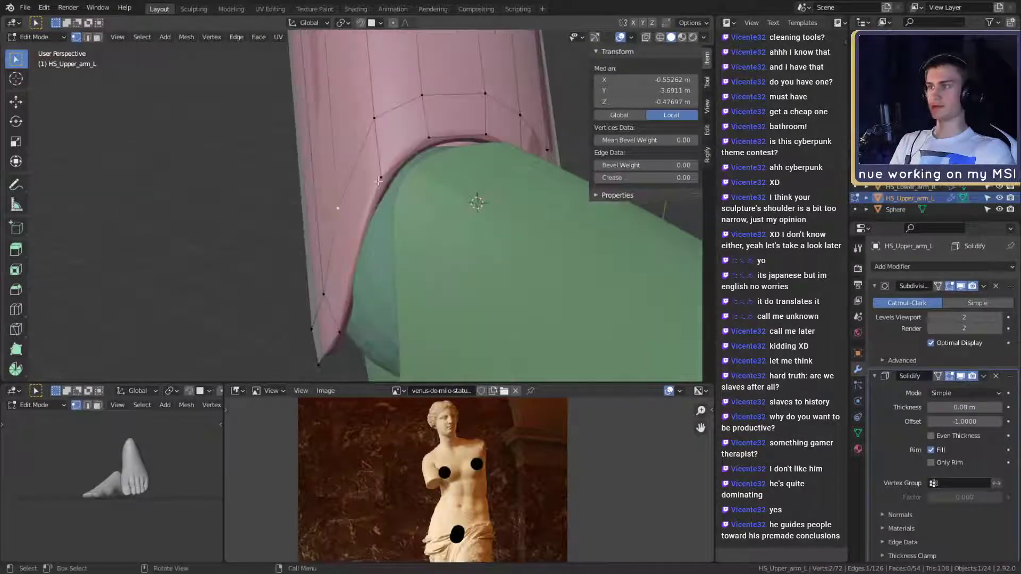
left_click(350, 261, "shift")
middle_click_drag(351, 261, 456, 259)
key("Tab")
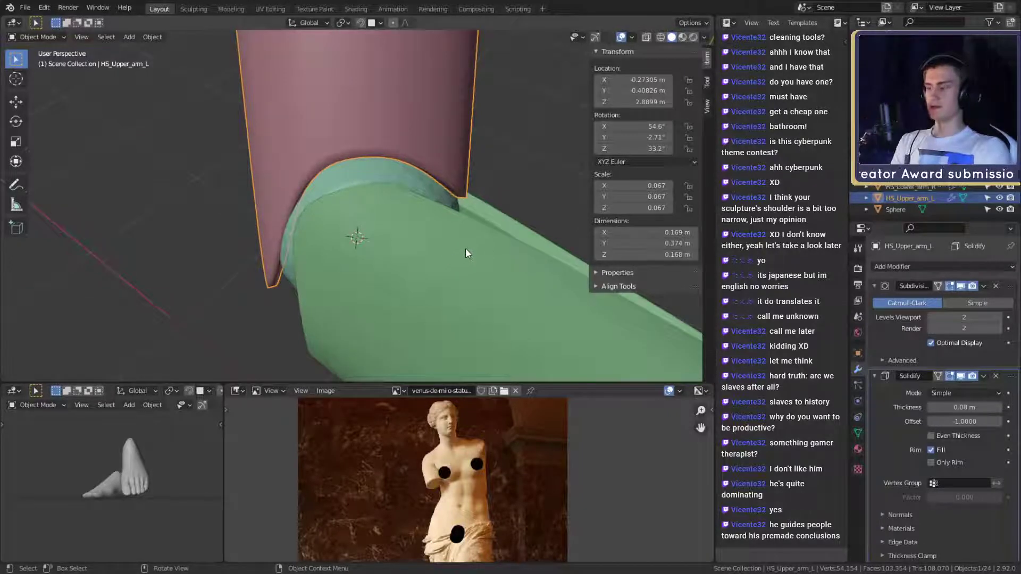
middle_click_drag(281, 248, 371, 233)
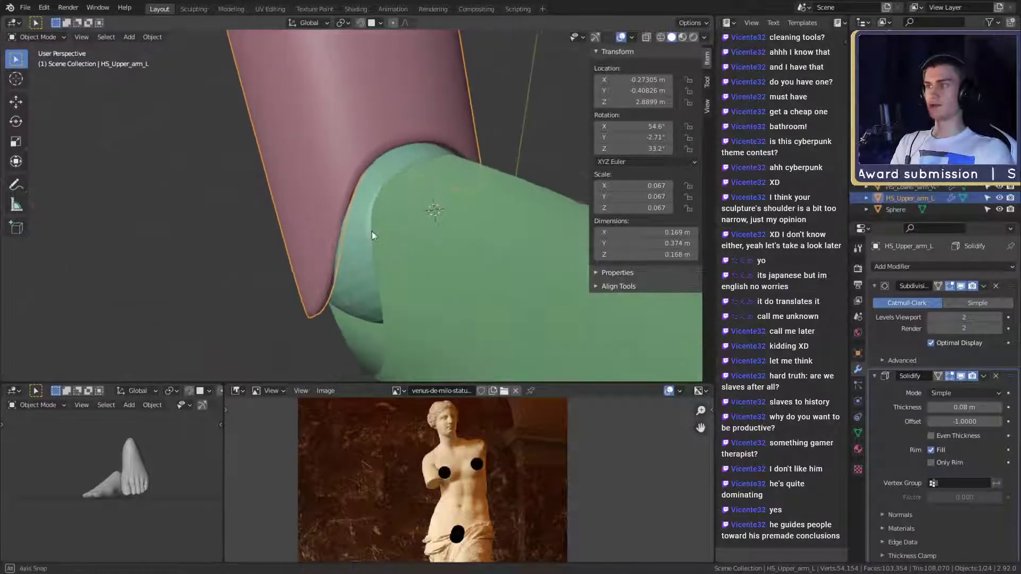
middle_click_drag(374, 186, 395, 235)
key("Tab")
scroll(355, 222, "up", 4)
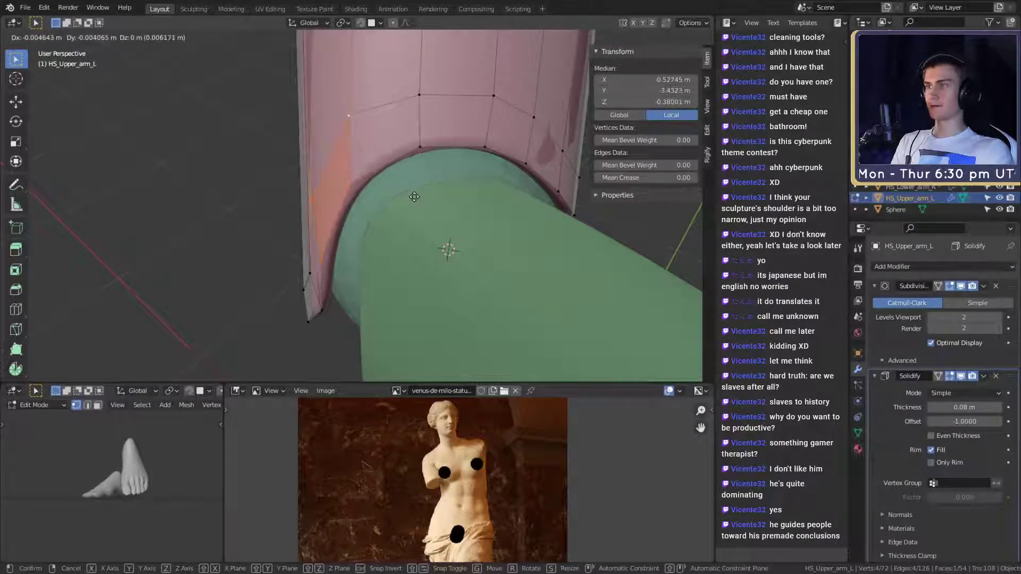
middle_click_drag(392, 212, 348, 200)
middle_click_drag(417, 204, 346, 278)
key("Tab")
Scale the elbow sphere down slightly along the global Y axis and check its fit between the two arm parts
middle_click_drag(445, 299, 539, 258)
left_click(373, 246)
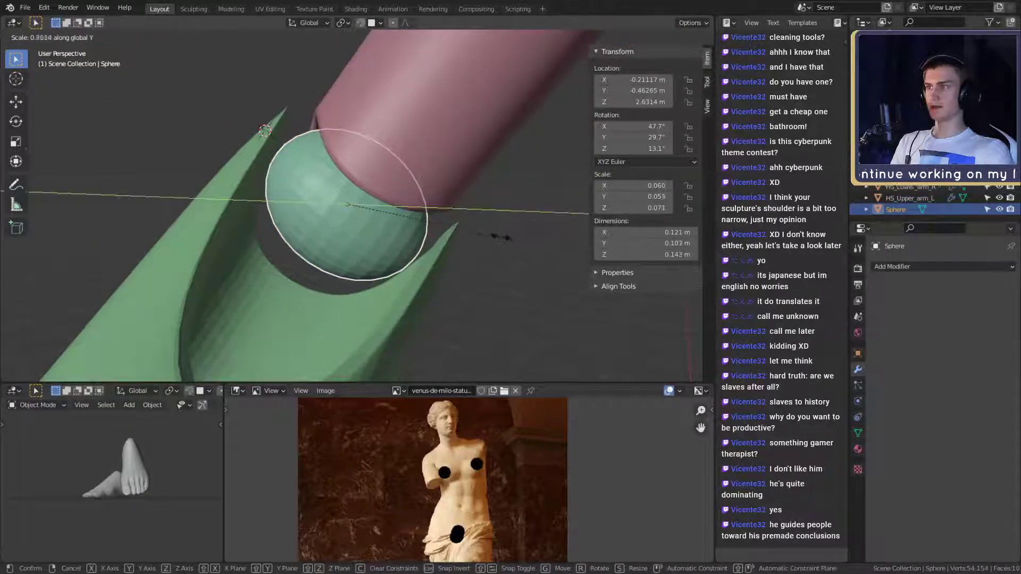
key("Escape")
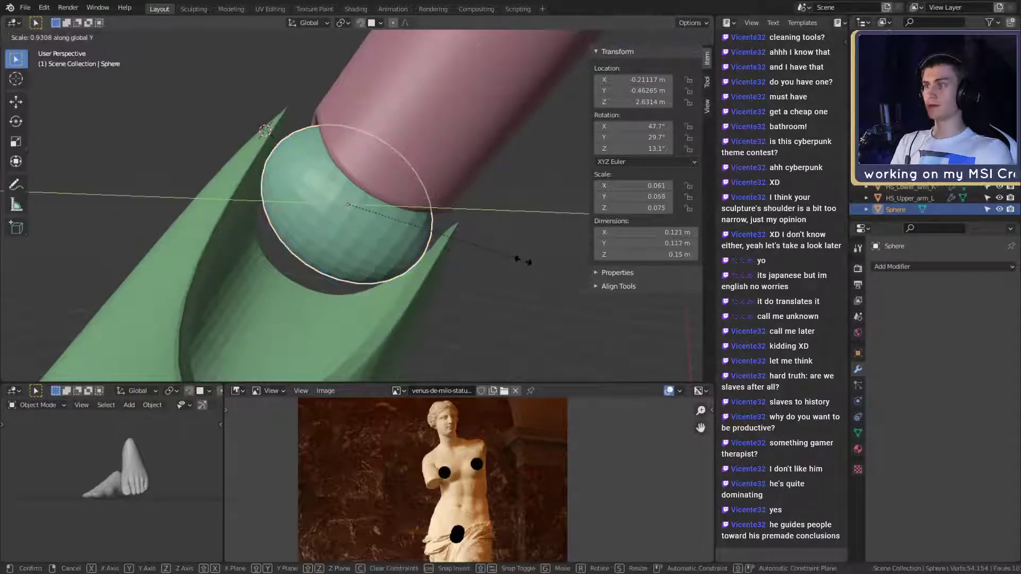
left_click(492, 248)
left_click(423, 289)
middle_click_drag(491, 249, 313, 301)
left_click(475, 185)
middle_click_drag(474, 185, 215, 225)
left_click(391, 239)
key("s")
left_click(429, 203)
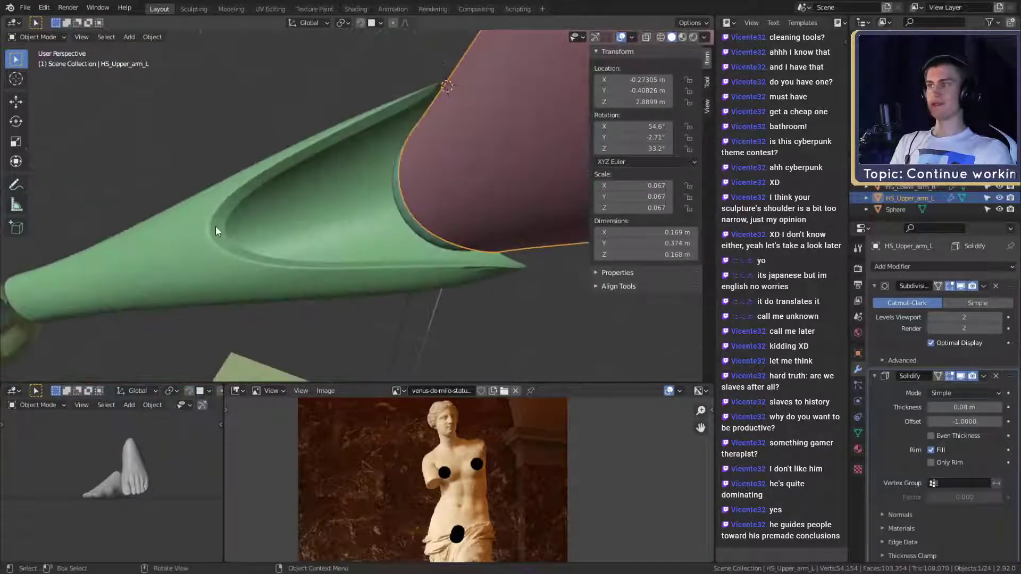
Delete the rim faces around the forearm's open elbow end on HS_Lower_arm_R and return to Object Mode
left_click(242, 239)
scroll(304, 225, "up", 1)
key("Tab")
middle_click_drag(305, 226, 460, 97)
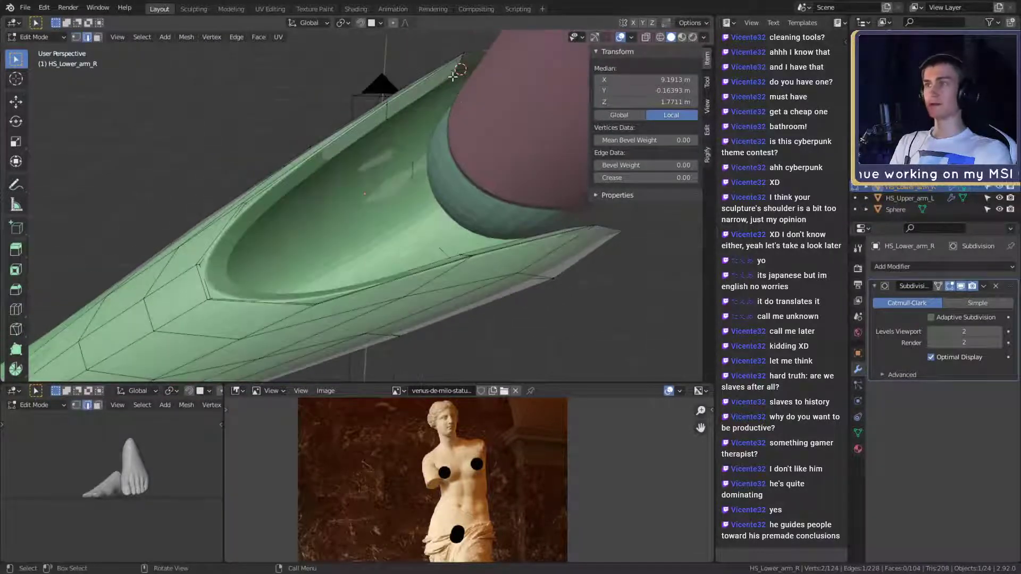
middle_click_drag(417, 152, 405, 109)
middle_click_drag(400, 114, 398, 166)
left_click(330, 158, "ctrl")
key("x")
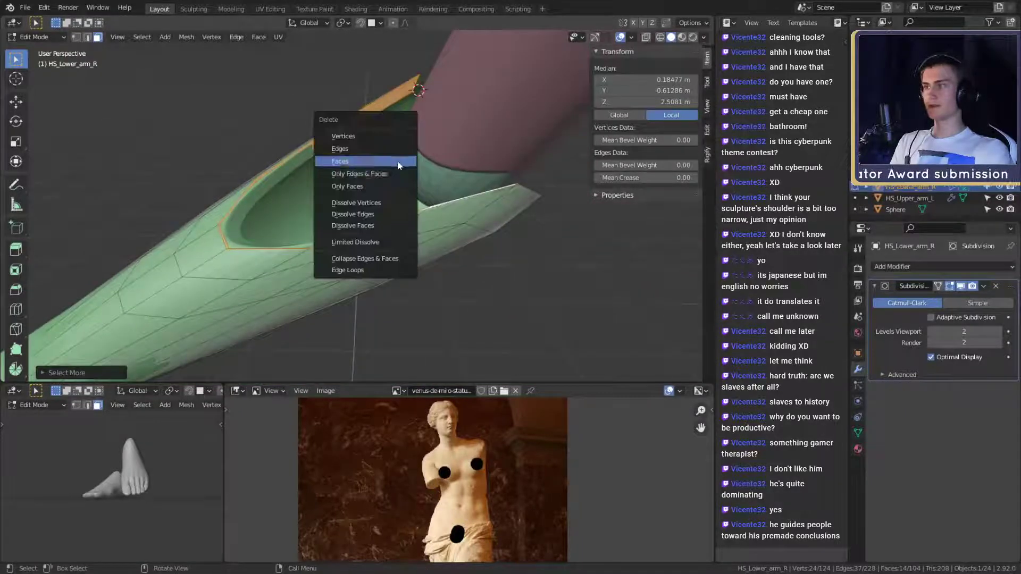
left_click(354, 160)
key("Tab")
Add a Solidify modifier to the lower arm with a thickness of 0.17 m and an offset of 1
middle_click_drag(359, 175, 375, 265)
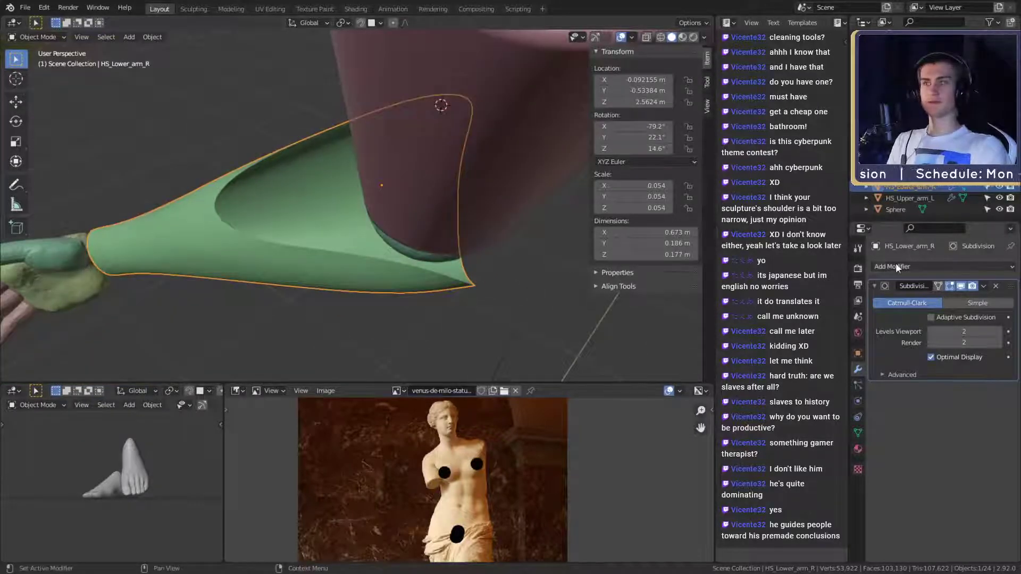
left_click(896, 266)
left_click(790, 462)
mouse_move(473, 252)
middle_mouse_down()
mouse_move(500, 255)
mouse_move(436, 216)
mouse_move(485, 298)
mouse_move(401, 212)
mouse_move(417, 262)
mouse_move(422, 241)
mouse_move(404, 232)
mouse_move(471, 260)
middle_mouse_up()
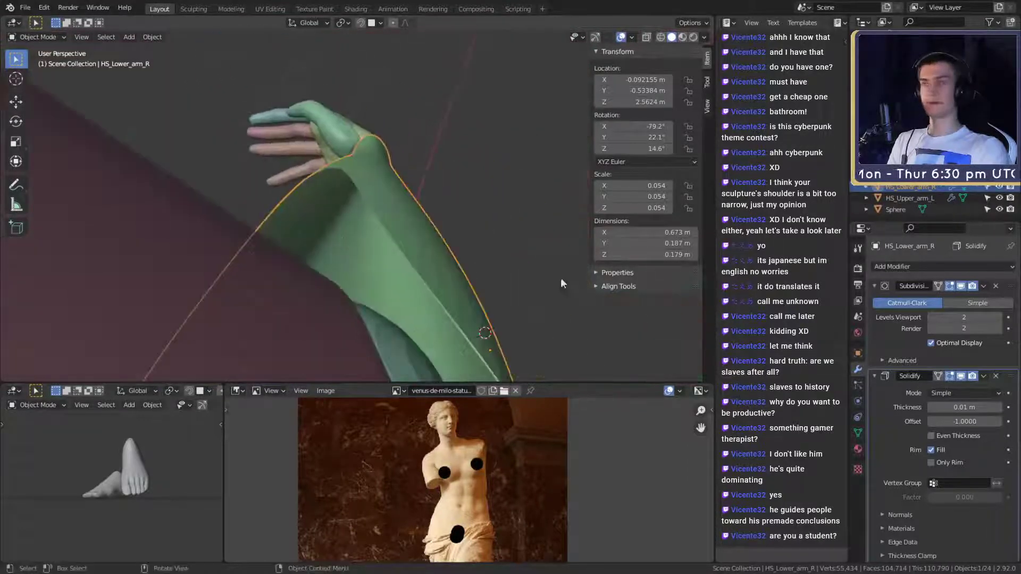
left_click_drag(950, 424, 973, 424)
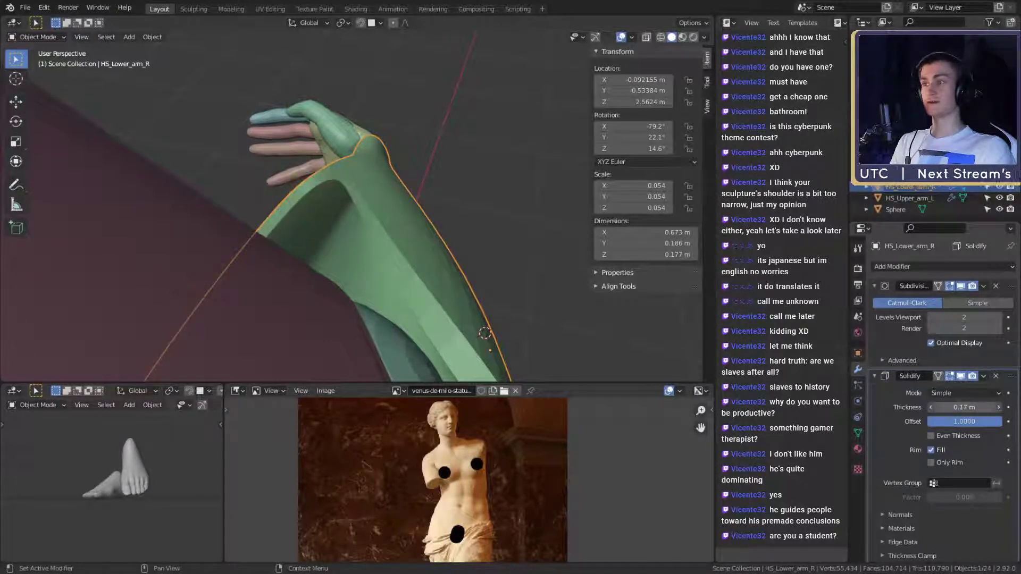
middle_click_drag(404, 325, 390, 296)
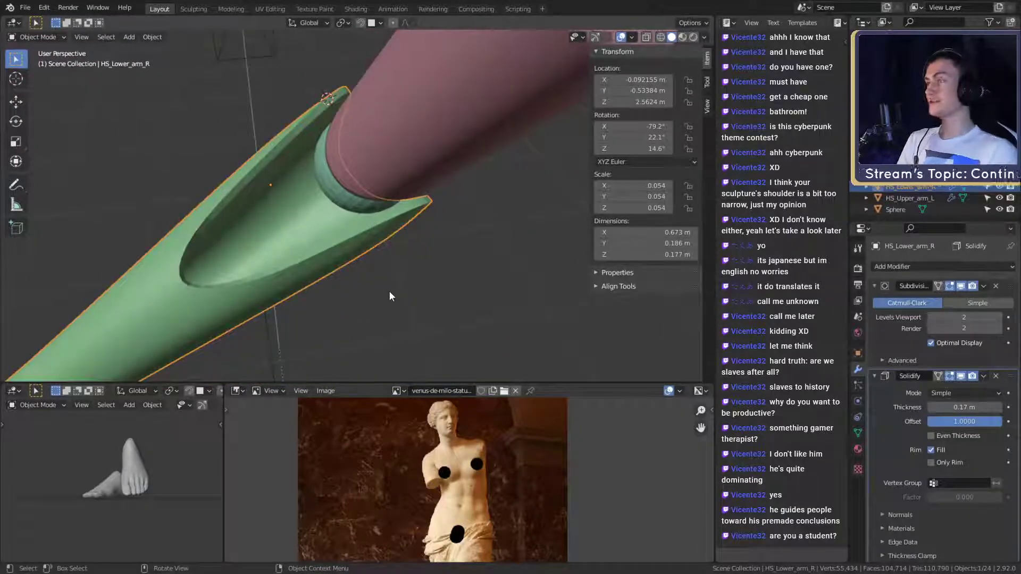
middle_click_drag(371, 274, 349, 254)
right_click(452, 261)
left_click(424, 260)
Try to give the edge loop around the lower arm's opening a crease of 1
key("Tab")
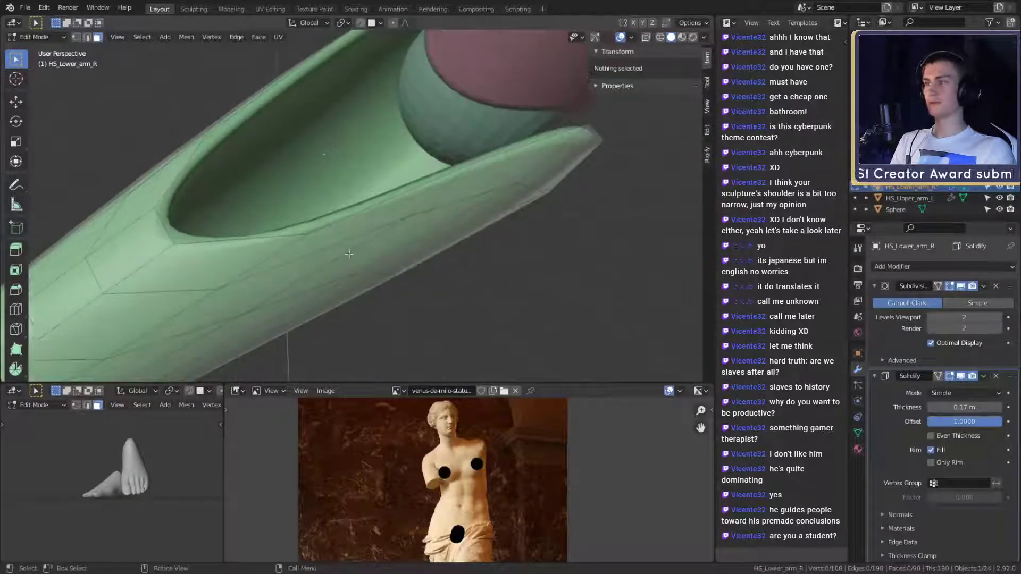
key("2")
left_click(375, 205, "alt")
middle_click_drag(375, 206, 304, 225)
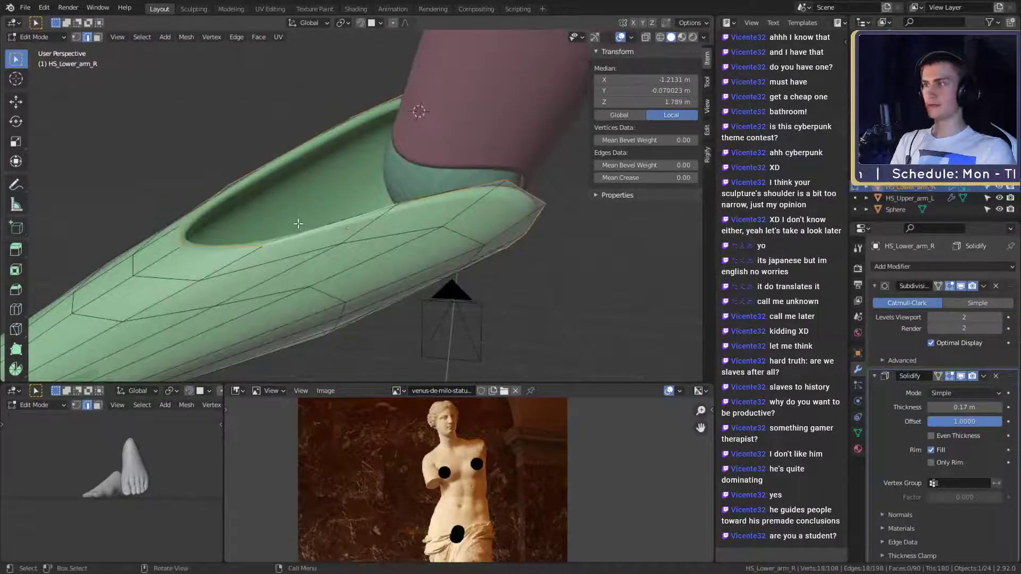
scroll(298, 224, "up", 3)
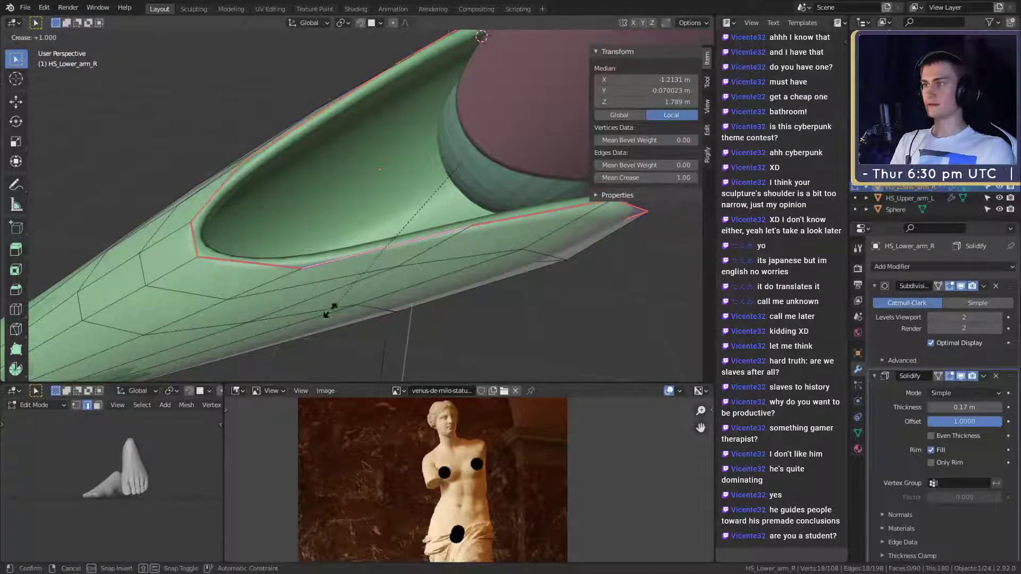
left_click(398, 184)
Insert an edge loop close to the rim of the lower arm's opening and return to Object Mode
middle_click_drag(398, 184, 304, 236)
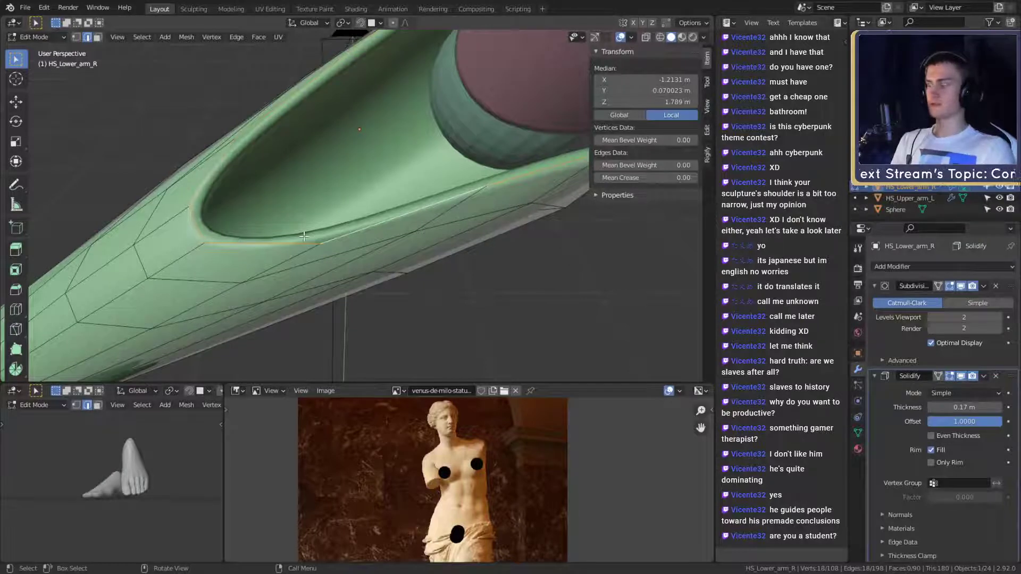
left_click(202, 243)
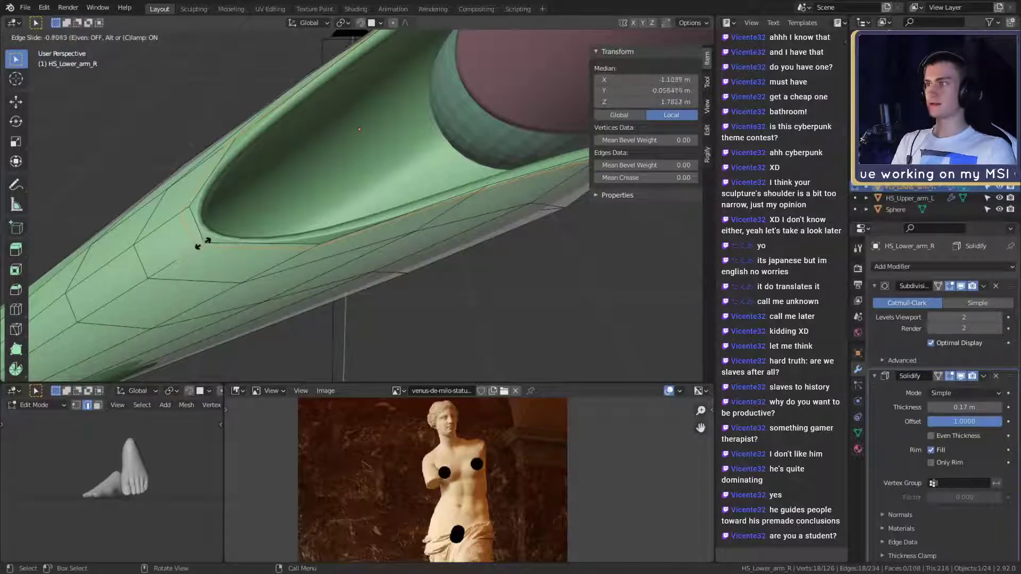
middle_click_drag(202, 244, 403, 254)
key("Tab")
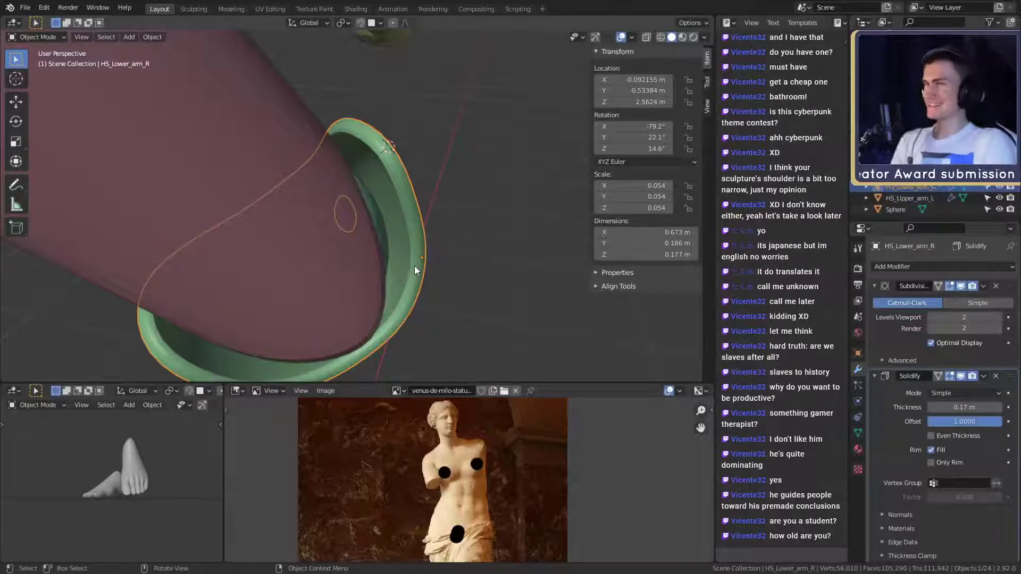
Set the lower arm's Solidify thickness to 0.234 m and inspect the rim around the elbow
mouse_move(414, 266)
middle_mouse_down()
mouse_move(481, 225)
mouse_move(417, 228)
mouse_move(425, 269)
middle_mouse_up()
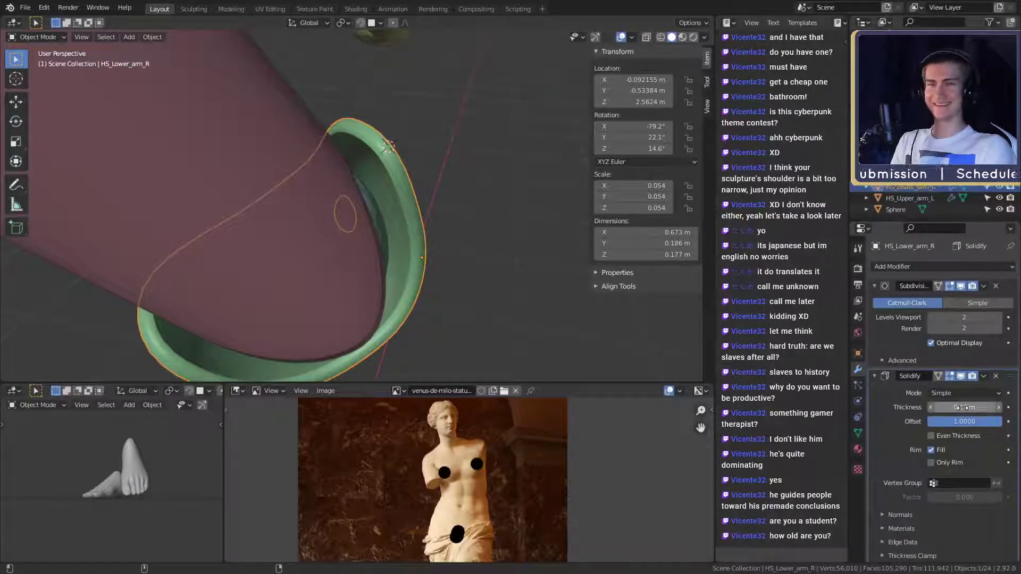
middle_click_drag(426, 266, 458, 327)
left_click(377, 263)
middle_click_drag(377, 264, 426, 283)
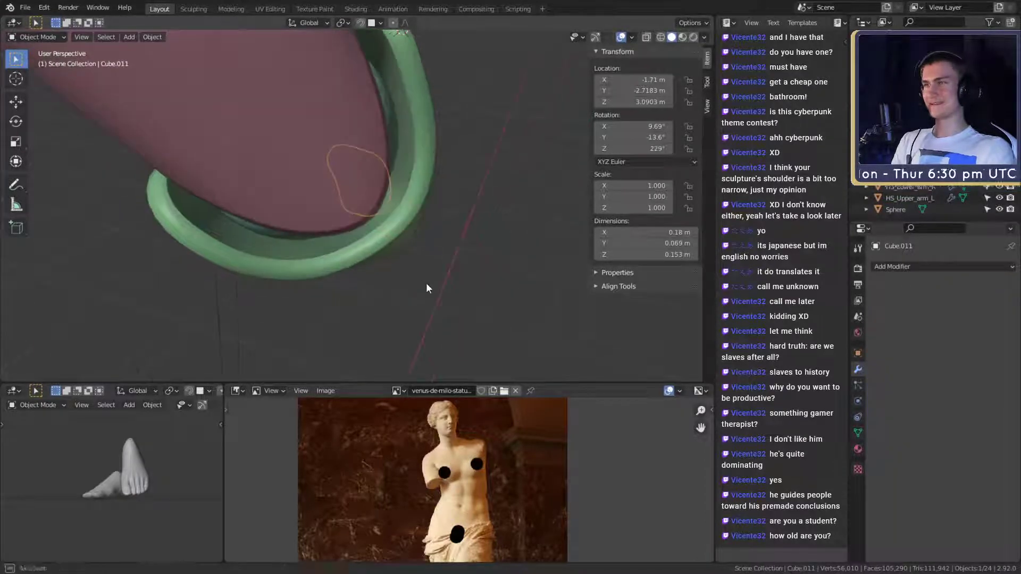
left_click(389, 251)
middle_click_drag(388, 251, 384, 212)
Enter Edit Mode on the lower arm and slightly move the edges along its opening rim beside the elbow
key("Tab")
scroll(385, 213, "up", 2)
left_click(314, 130)
middle_click_drag(314, 129, 431, 258)
key("g")
left_click(367, 163)
scroll(445, 279, "down", 5)
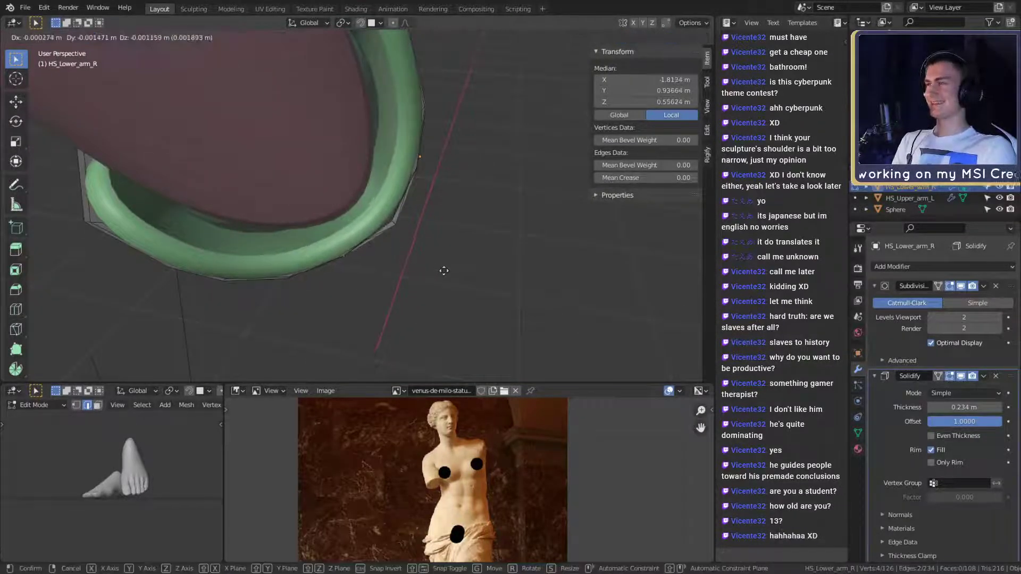
left_click(444, 271)
Nudge a single vertex on the lower arm's outer contour and select the vertices at the pointed tip of its opening rim
middle_click_drag(444, 271, 382, 279)
middle_click_drag(328, 235, 460, 252)
left_click(381, 222)
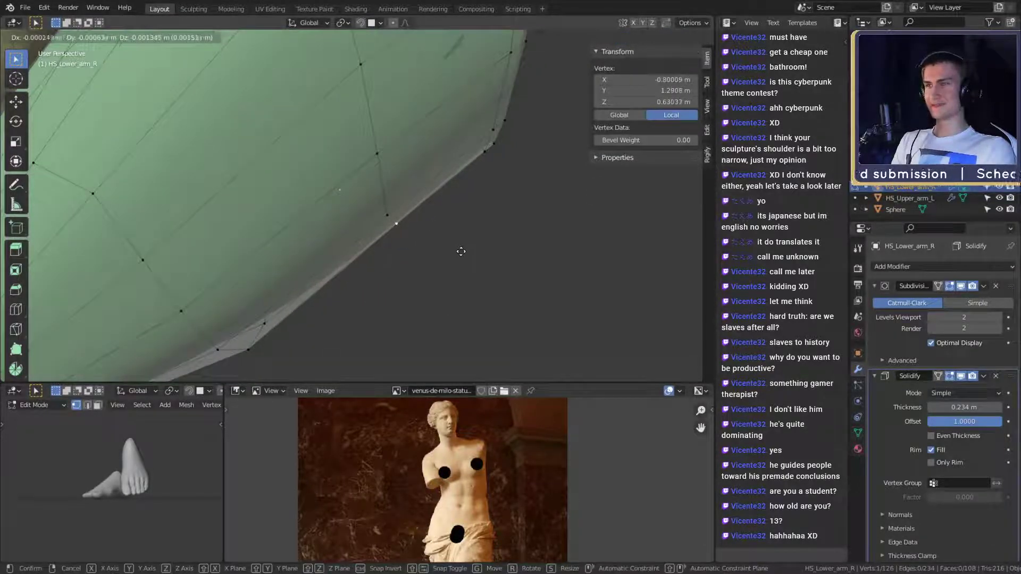
left_click(460, 251)
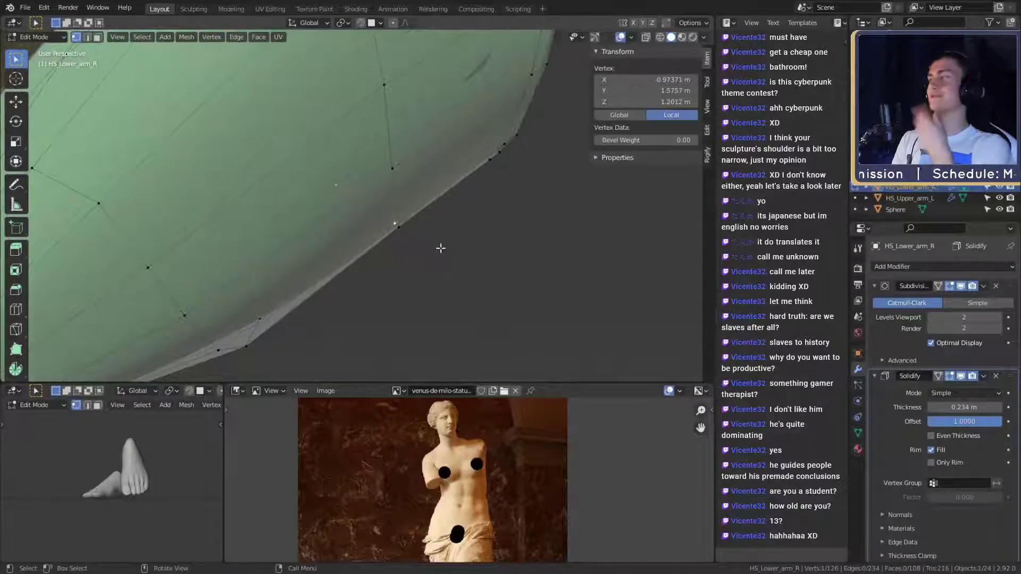
middle_click_drag(451, 223, 423, 171)
key("Tab")
key("Tab")
left_click(463, 84)
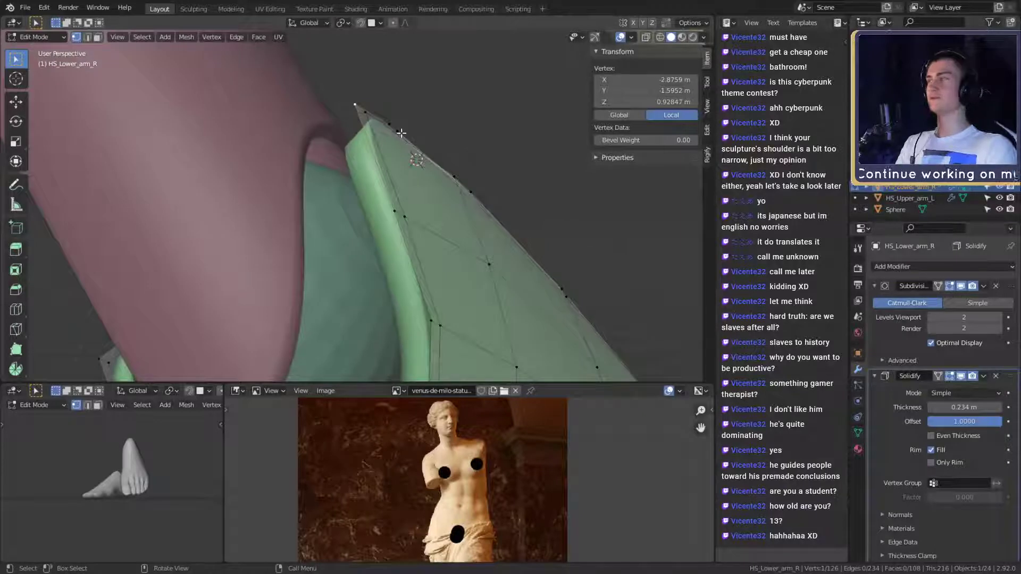
left_click(371, 119, "shift")
middle_click_drag(371, 119, 391, 223)
Switch to editing the upper arm and move vertex pairs along its open shoulder-end rim to even out the outline
key("Tab")
key("Tab")
left_click(363, 158)
left_click(366, 124, "shift")
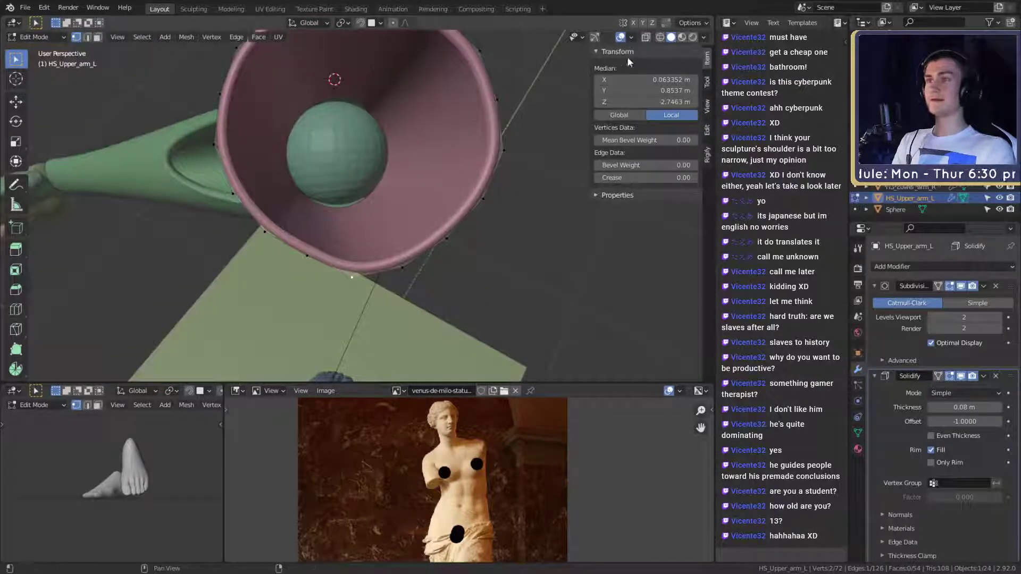
middle_click_drag(455, 193, 474, 232)
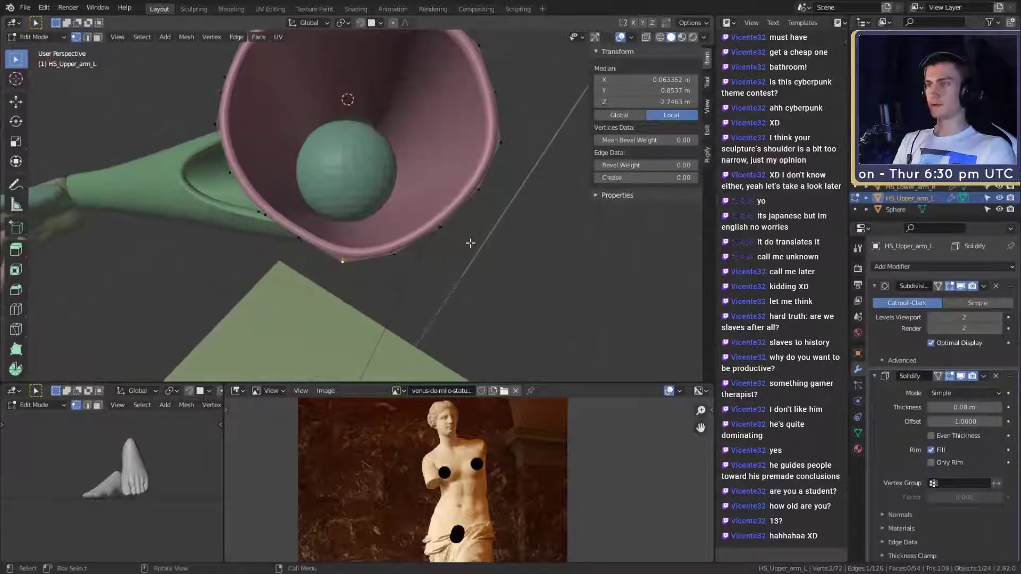
left_click(469, 239)
middle_click_drag(468, 239, 437, 260)
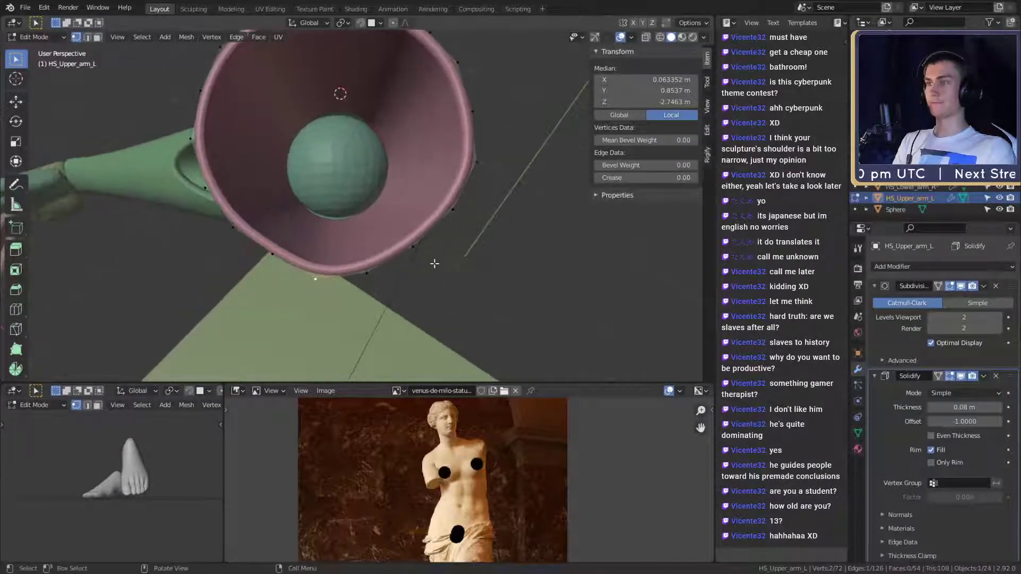
middle_click_drag(358, 280, 414, 261)
middle_click_drag(314, 249, 397, 233)
left_click(307, 170, "shift")
key("g")
left_click(400, 229)
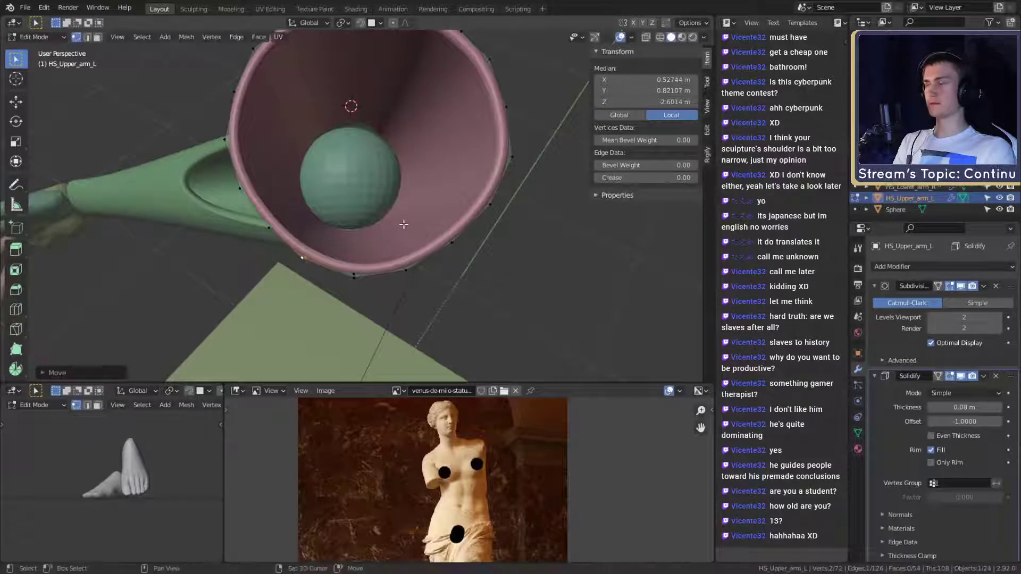
Slide the upper arm's edge loop closer to the open shoulder-end rim and return to Object Mode
scroll(400, 213, "down", 3)
mouse_move(400, 212)
middle_mouse_down()
mouse_move(489, 208)
mouse_move(345, 220)
mouse_move(358, 269)
mouse_move(387, 210)
mouse_move(388, 170)
mouse_move(408, 201)
middle_mouse_up()
key("Tab")
key("Tab")
left_click(408, 201, "alt")
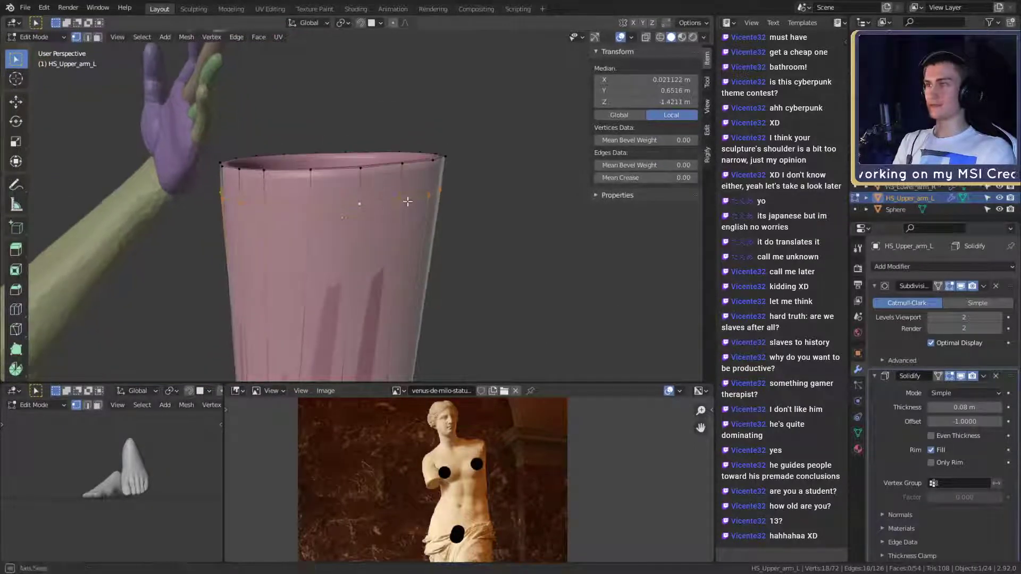
key("g")
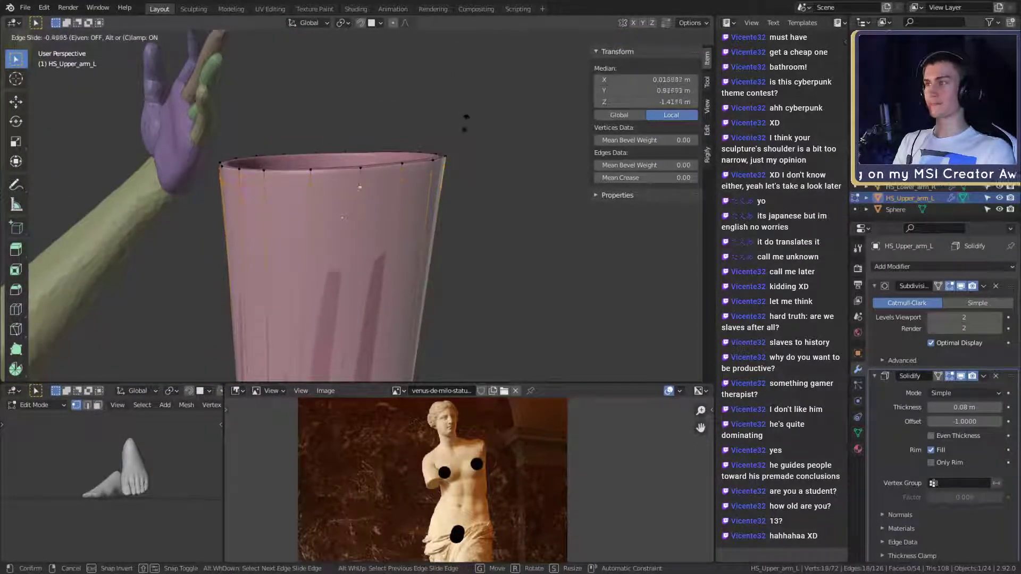
left_click(465, 112)
scroll(431, 283, "down", 4)
middle_click_drag(430, 283, 430, 236)
key("Tab")
left_click(410, 212)
scroll(456, 254, "down", 2)
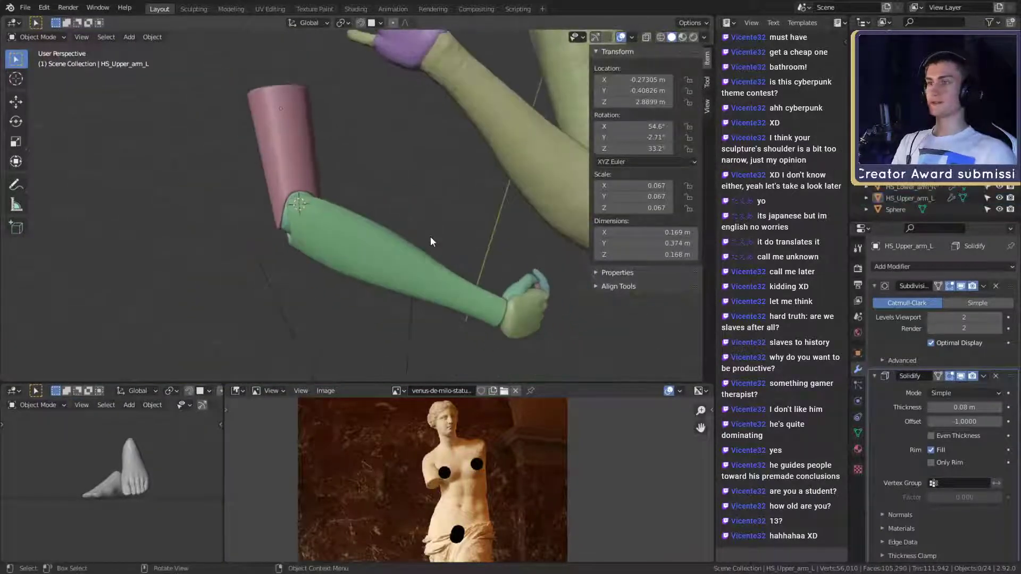
Shade the elbow sphere smooth
scroll(429, 236, "up", 6)
middle_click_drag(325, 184, 384, 215)
left_click(324, 260)
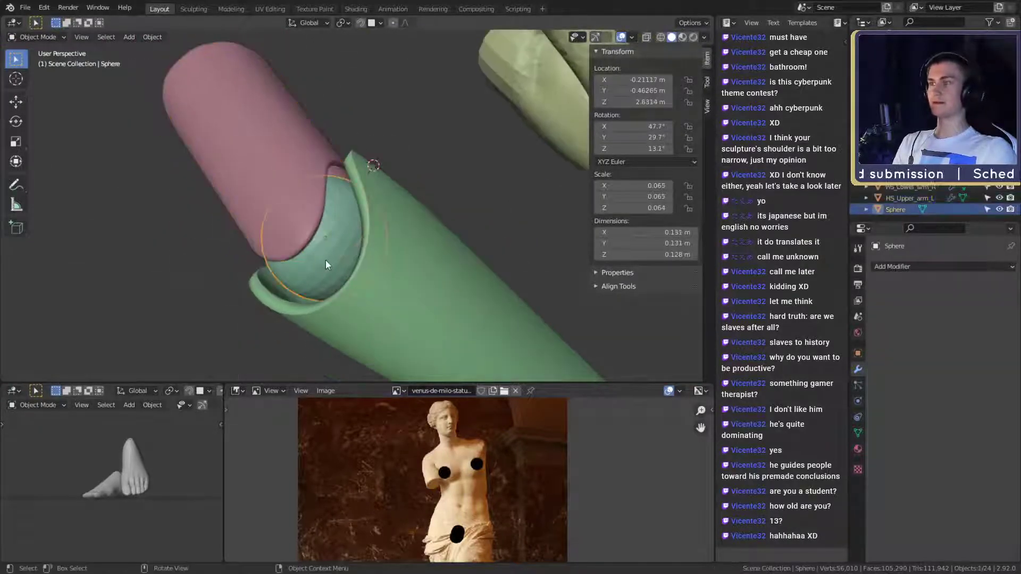
right_click(333, 249)
left_click(298, 250)
middle_click_drag(309, 251, 425, 210)
left_click(457, 209)
Examine the elbow joint from several sides, checking the gaps between the upper arm, the sphere and the lower arm's rim
scroll(459, 223, "down", 6)
middle_click_drag(461, 266, 373, 263)
middle_click_drag(394, 259, 308, 240)
scroll(340, 241, "up", 4)
middle_click_drag(372, 237, 401, 238)
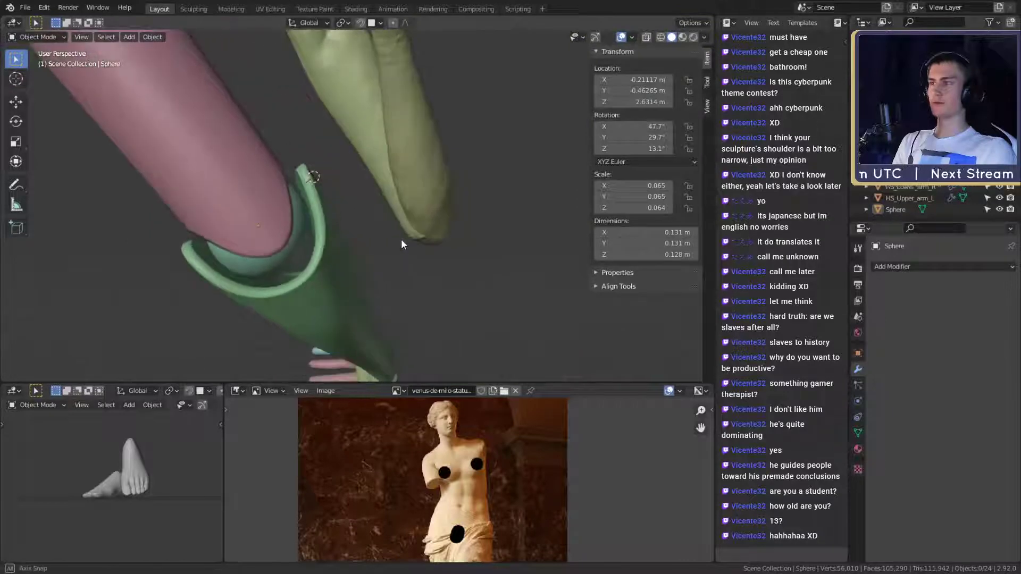
middle_click_drag(391, 314, 384, 270)
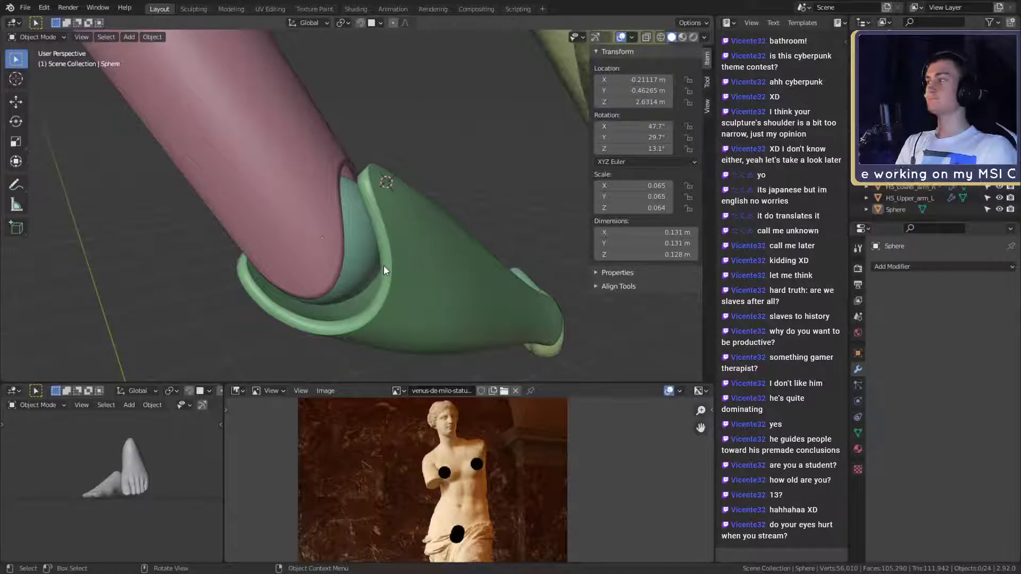
scroll(384, 265, "down", 3)
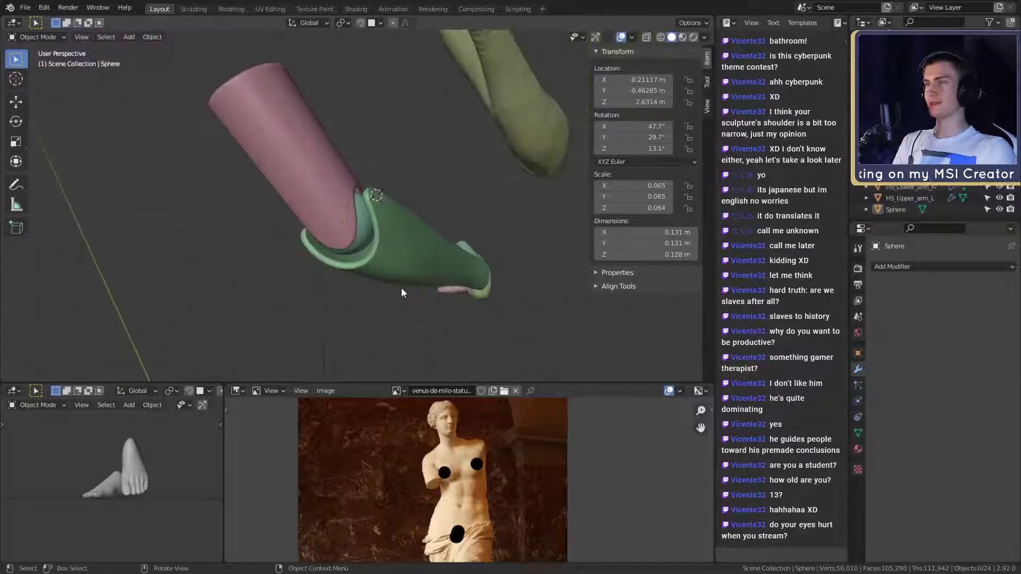
mouse_move(400, 280)
middle_mouse_down()
mouse_move(407, 299)
mouse_move(387, 294)
mouse_move(393, 285)
middle_mouse_up()
scroll(404, 275, "up", 2)
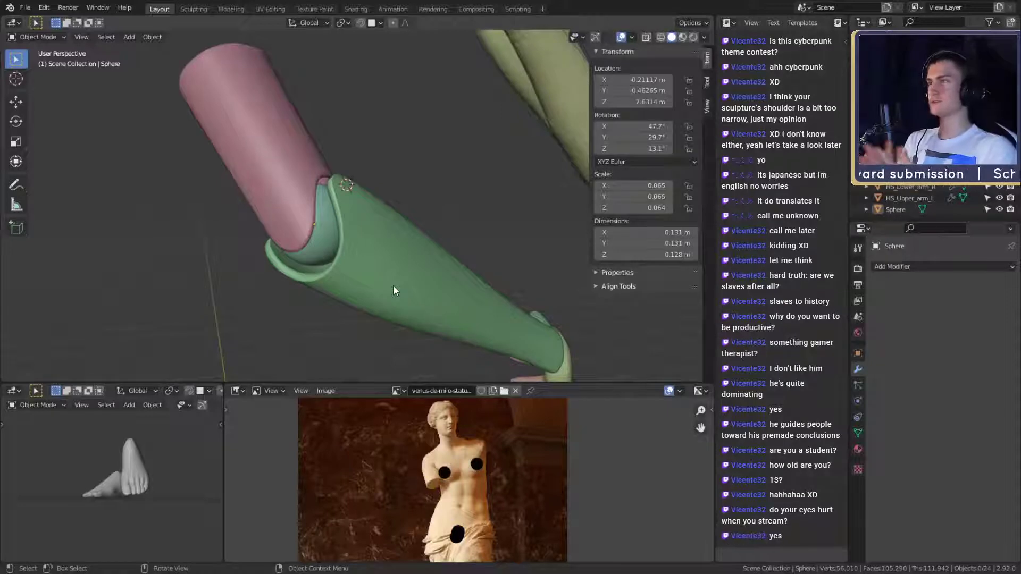
mouse_move(392, 260)
middle_mouse_down()
mouse_move(411, 272)
mouse_move(450, 270)
mouse_move(431, 258)
mouse_move(399, 262)
middle_mouse_up()
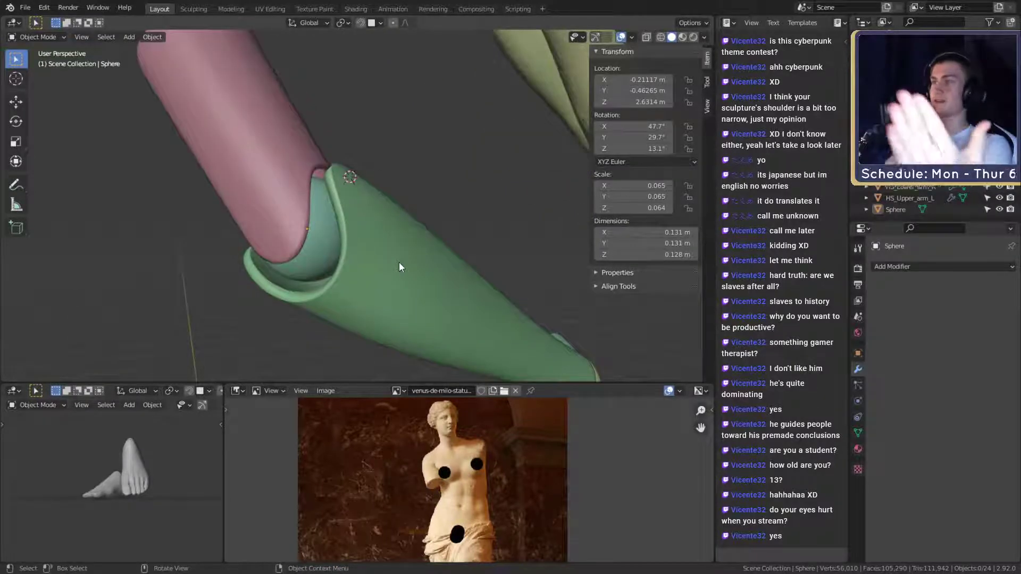
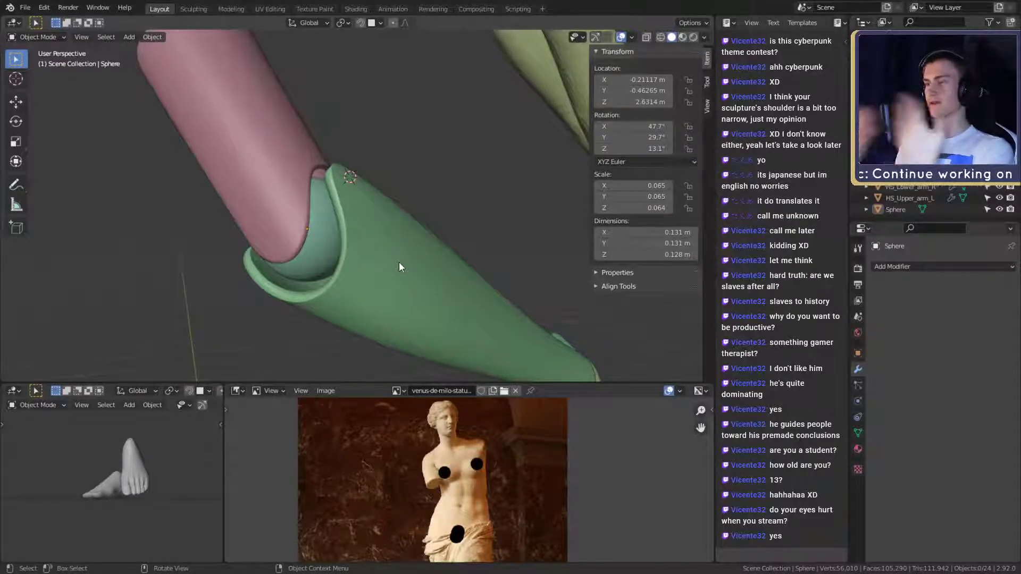
middle_click_drag(351, 188, 431, 220)
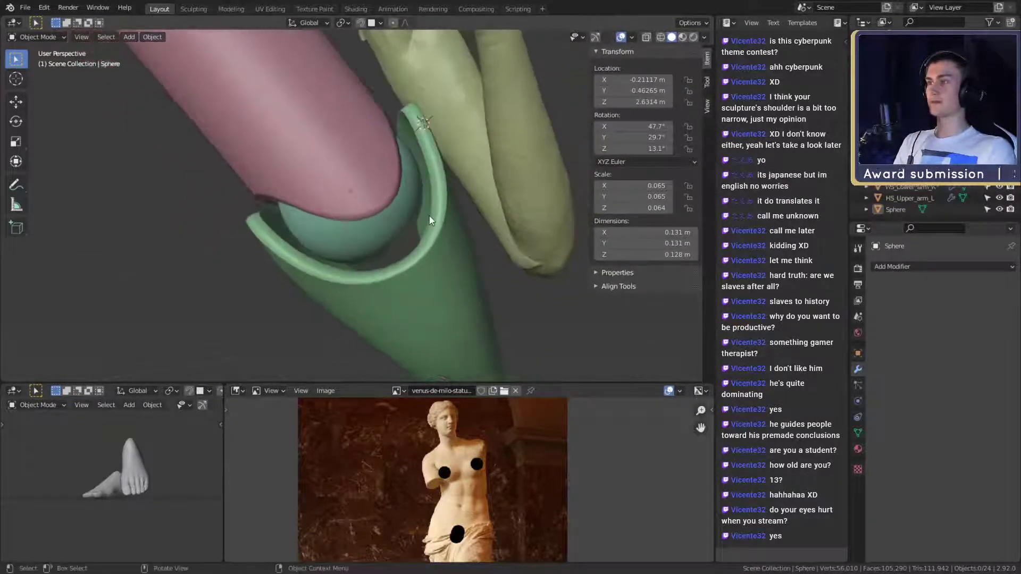
left_click(495, 252)
middle_click_drag(496, 254, 451, 251)
left_click(502, 266)
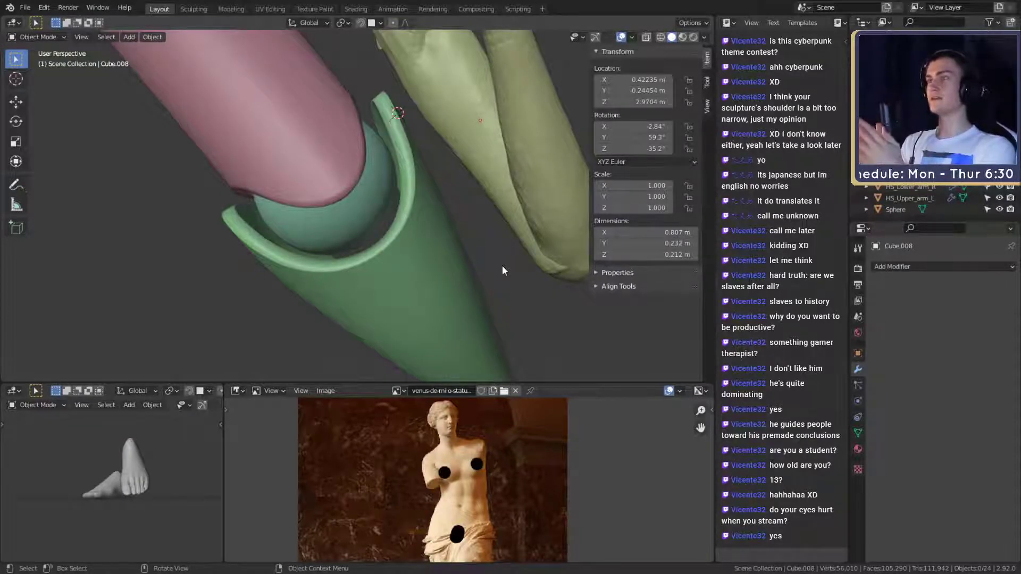
middle_click_drag(465, 244, 406, 250)
key("shift+a")
mouse_move(405, 251)
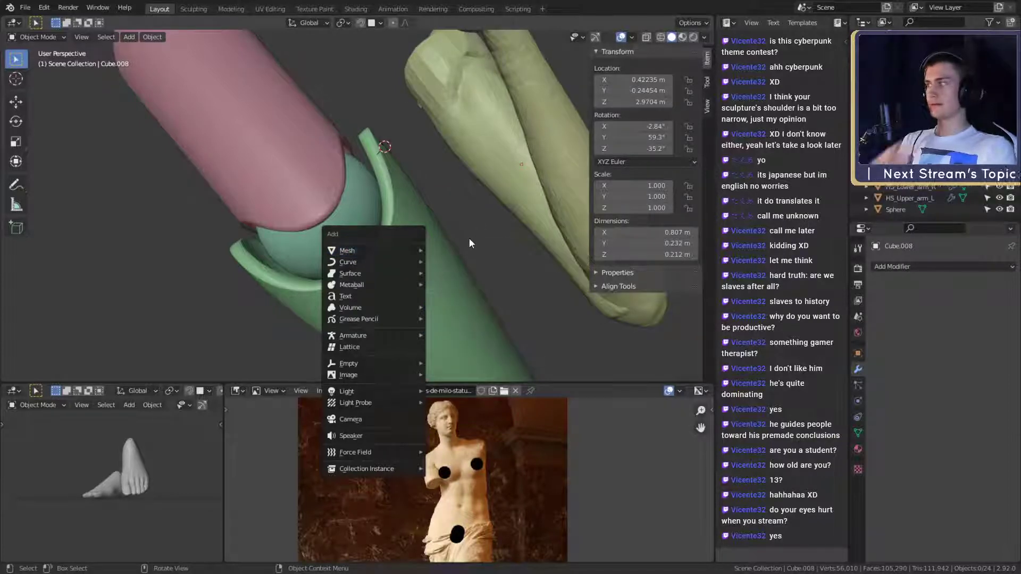
middle_click_drag(480, 258, 439, 303)
Add a mesh cylinder at the elbow and scale it down uniformly to about 0.142 m
left_click(409, 260)
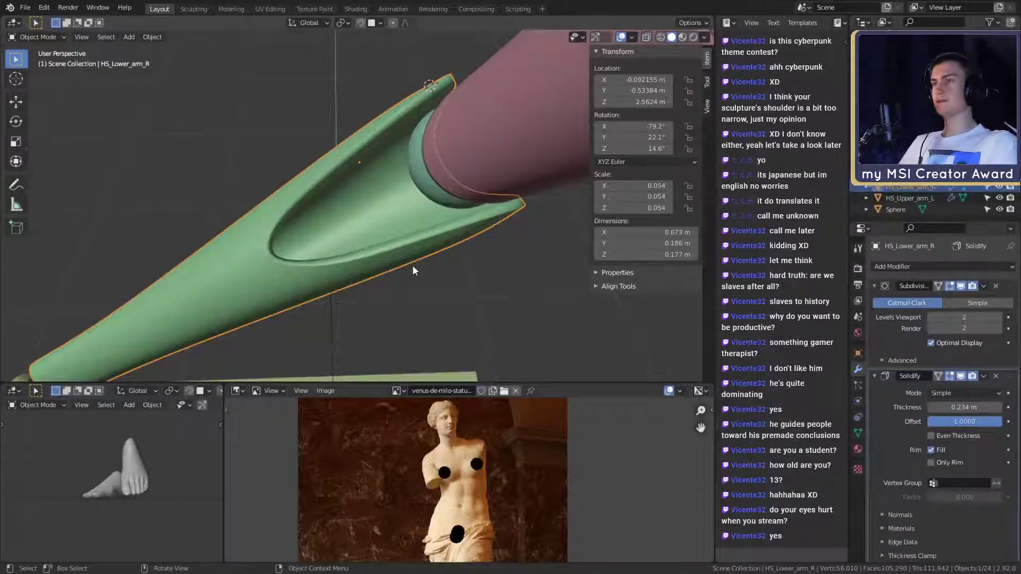
mouse_move(405, 256)
middle_mouse_down()
mouse_move(394, 260)
mouse_move(401, 248)
middle_mouse_up()
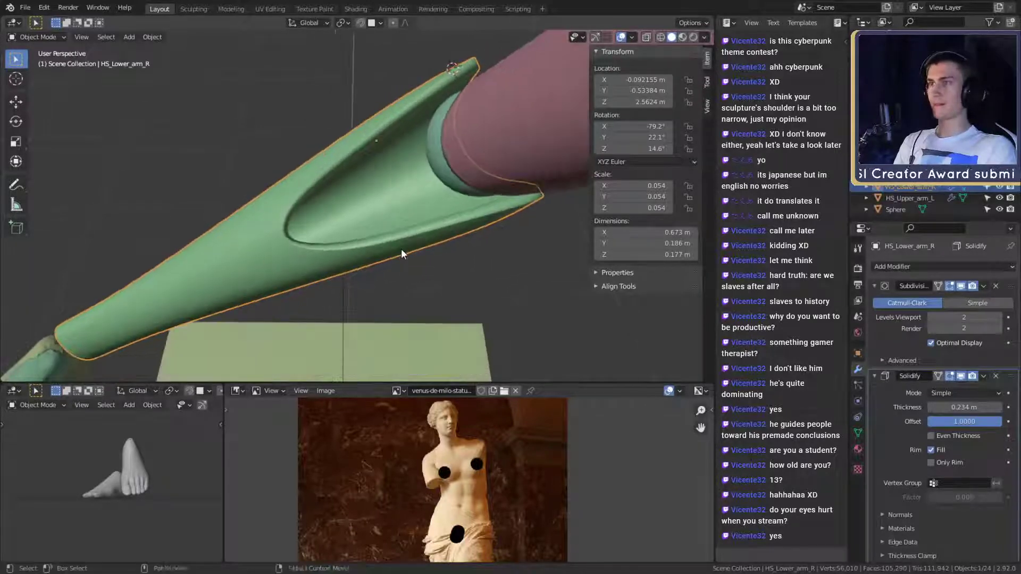
key("shift+a")
mouse_move(365, 248)
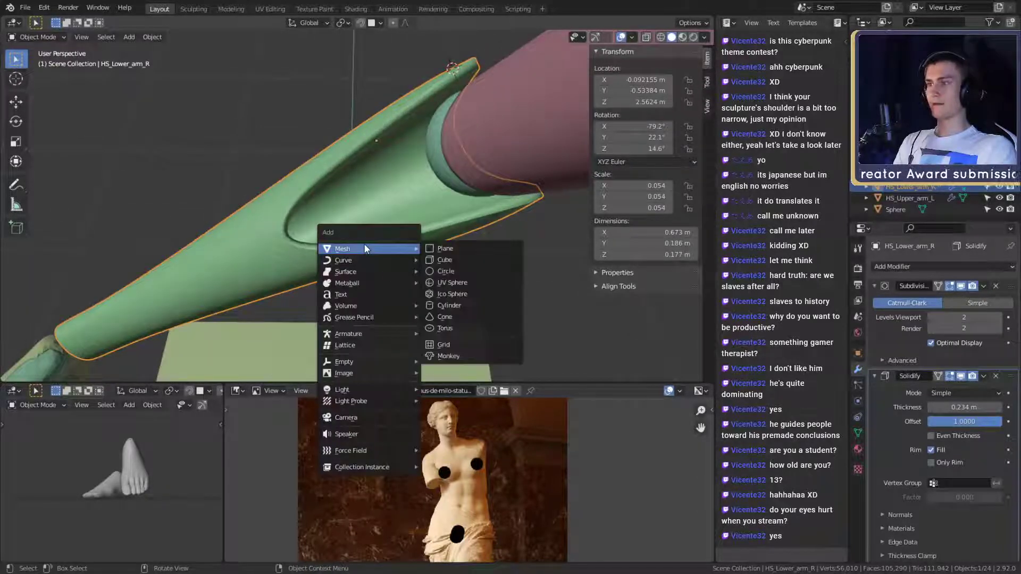
left_click(446, 306)
scroll(368, 279, "down", 8)
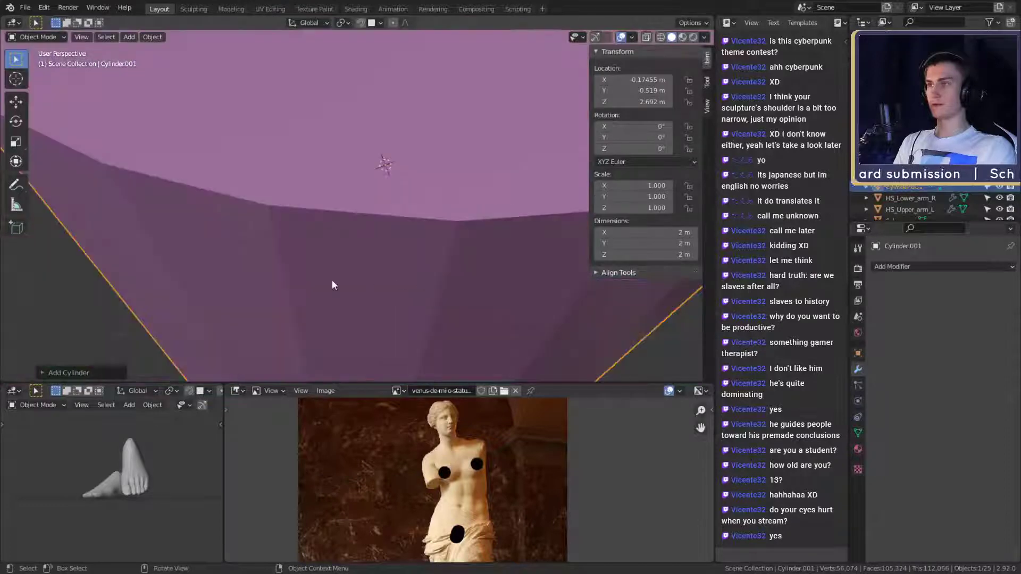
key("s")
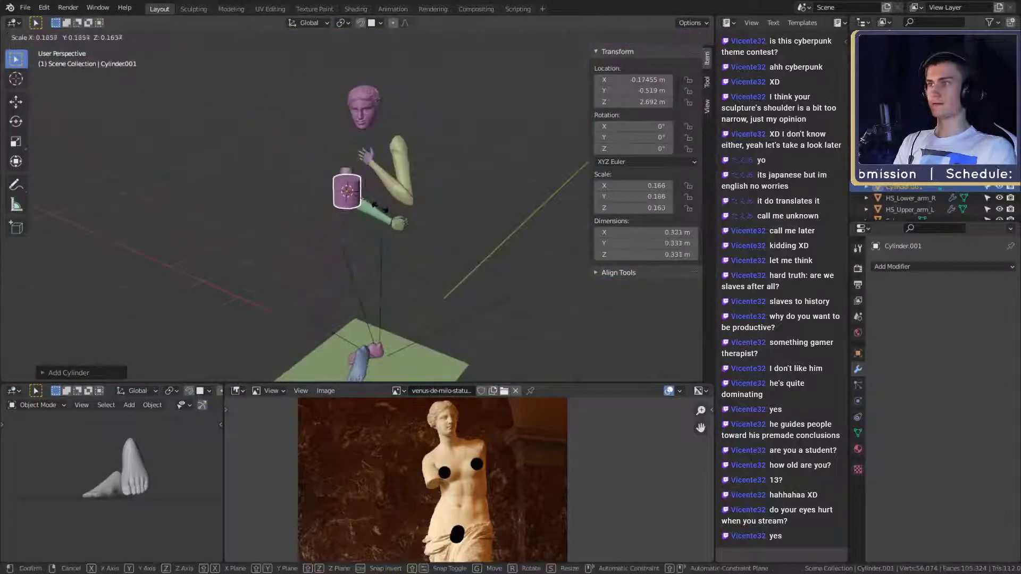
left_click(355, 200)
key("KP_Decimal")
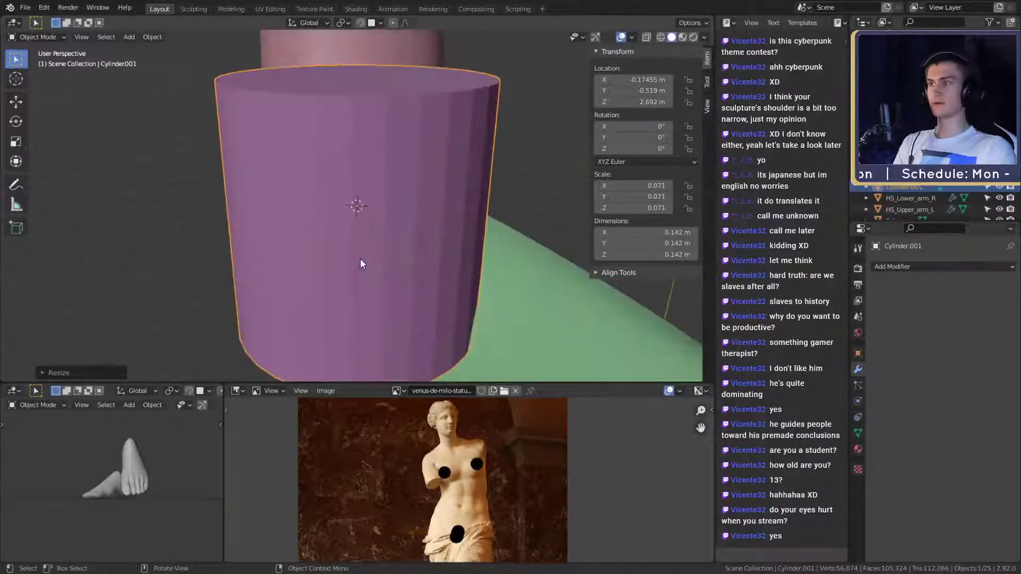
scroll(365, 257, "down", 3)
Shade the new cylinder smooth
right_click(365, 211)
left_click(334, 205)
mouse_move(341, 207)
middle_mouse_down()
mouse_move(398, 231)
mouse_move(435, 229)
mouse_move(451, 251)
mouse_move(422, 249)
mouse_move(438, 215)
mouse_move(502, 265)
mouse_move(517, 156)
middle_mouse_up()
right_click(377, 238)
left_click(372, 246)
Inset the cylinder's top and bottom faces close to their outer edges and return to Object Mode
key("Tab")
left_click(438, 215)
key("i")
left_click(520, 271)
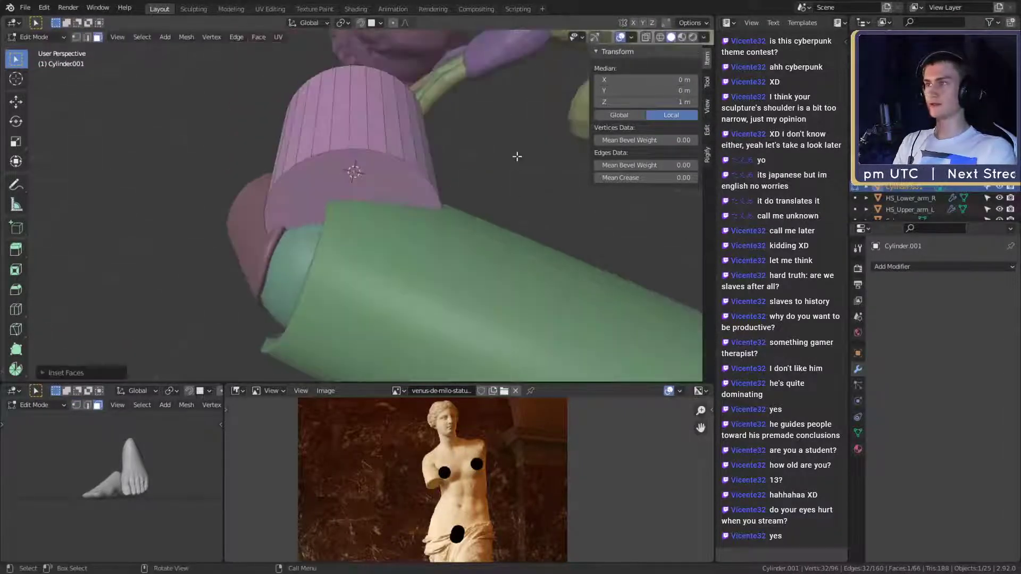
left_click(371, 188)
key("i")
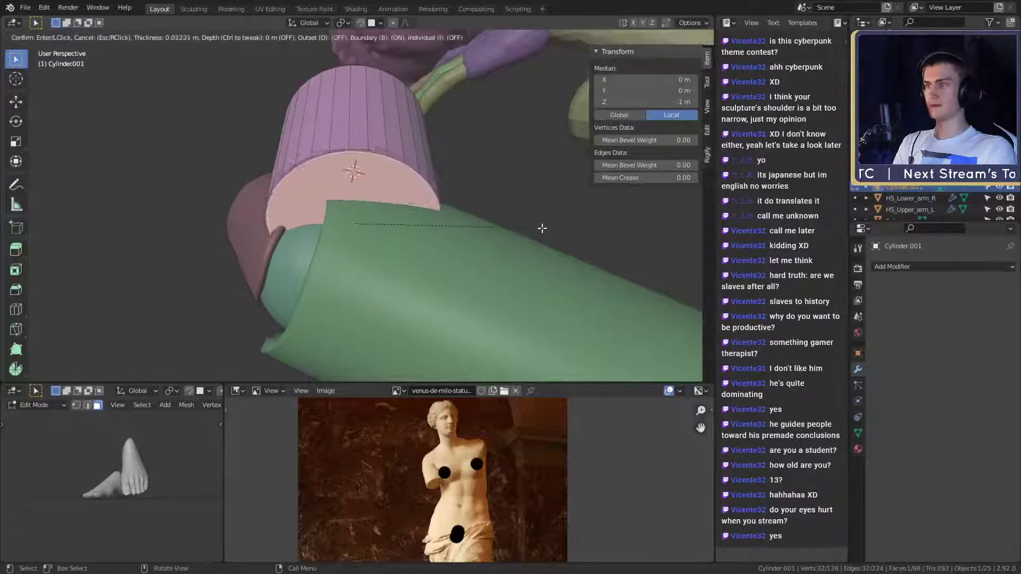
left_click(524, 221)
middle_click_drag(519, 213, 541, 263)
key("Tab")
Scale the cylinder in X and Y only to a rod about 0.022 m thick and move it into the lower arm's opening
key("s")
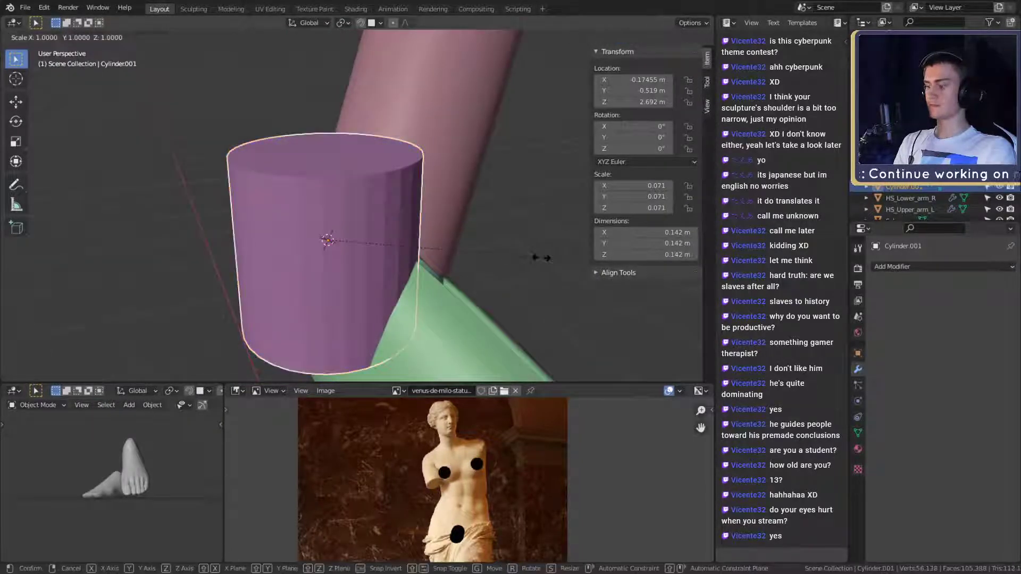
key("shift+z")
left_click(343, 234)
middle_click_drag(343, 234, 449, 186)
key("g")
left_click(369, 243)
middle_click_drag(369, 243, 391, 297)
Tilt the rod with a trackball rotation followed by a view rotation toward the lower arm's direction
key("r")
key("r")
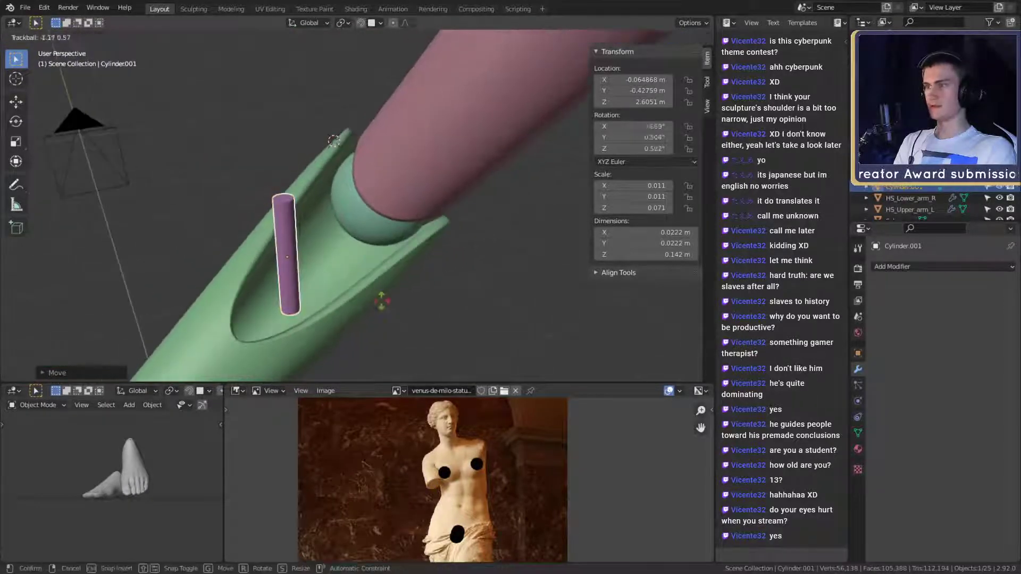
left_click(388, 246)
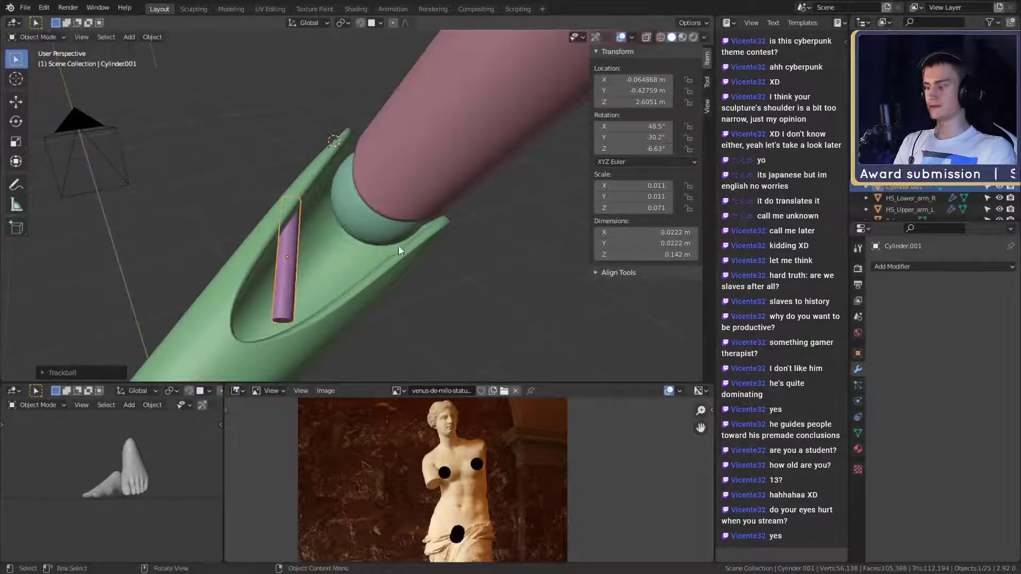
middle_click_drag(388, 247, 407, 268)
key("r")
left_click(356, 326)
middle_click_drag(356, 326, 433, 233)
Alternately move and rotate the rod to lie centred along the lower arm's length, at a rotation of about 37.6°, -60.3°, -29.4°
key("g")
left_click(395, 305)
key("r")
left_click(434, 278)
key("g")
left_click(470, 271)
key("r")
left_click(468, 275)
key("g")
left_click(462, 274)
key("r")
left_click(411, 300)
Stretch the rod along its local Z axis to about 0.519 m and slide it lengthwise to end at the elbow sphere
key("s")
key("z")
key("z")
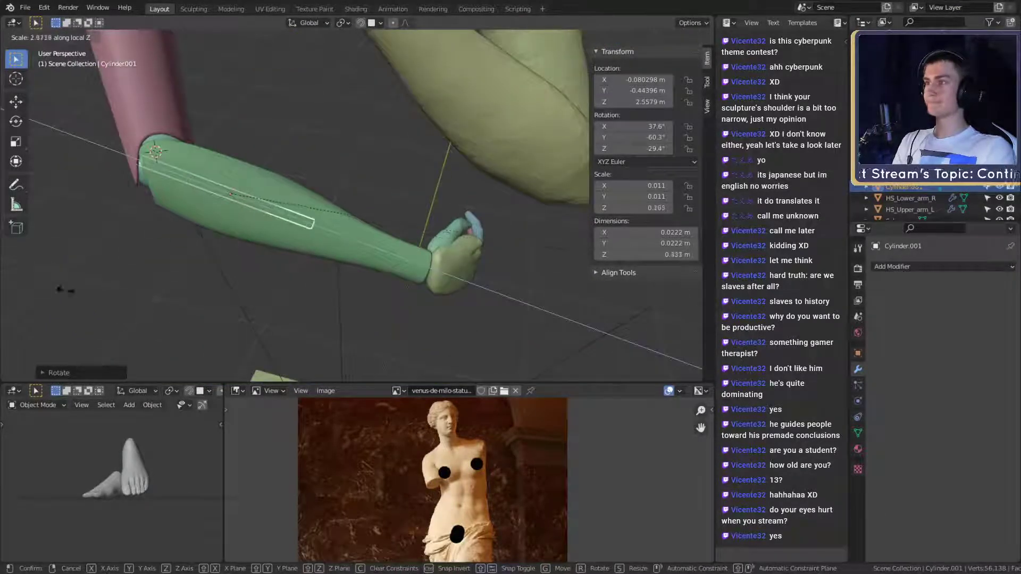
left_click(273, 290)
key("g")
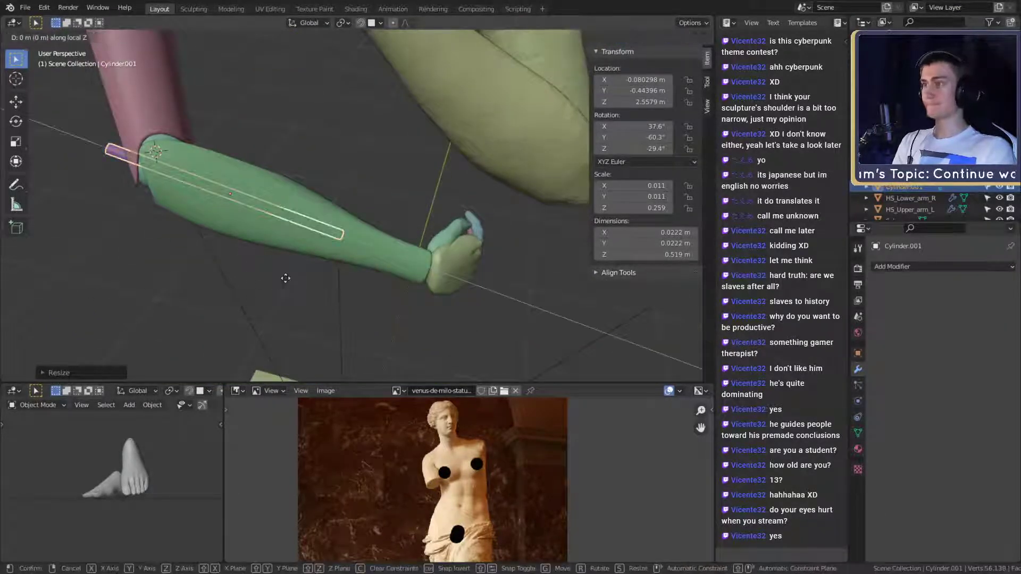
left_click(328, 280)
Delete the thin rod cylinder inside the lower arm
middle_click_drag(328, 281, 379, 260)
left_click(364, 209)
scroll(365, 209, "up", 4)
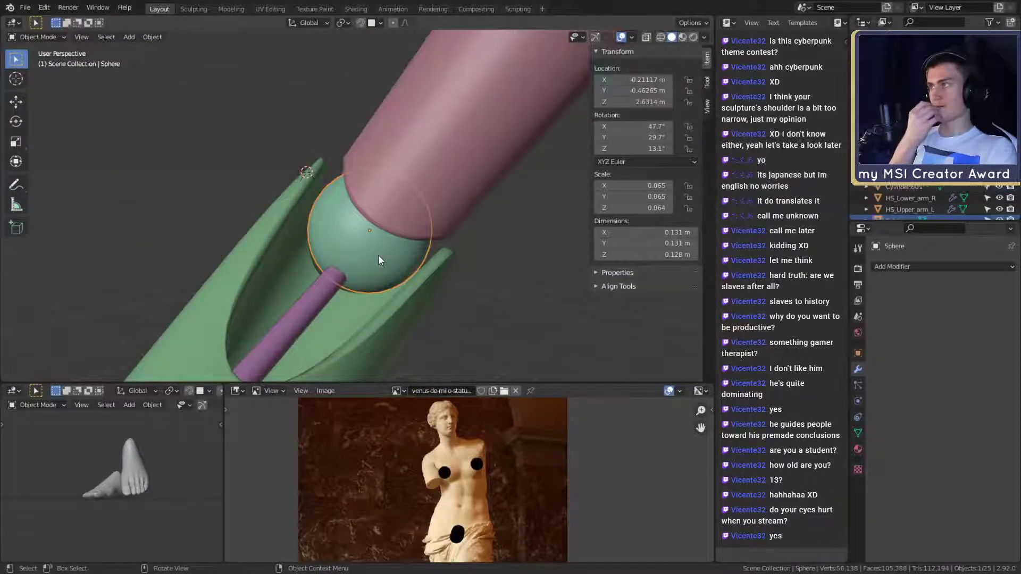
left_click(324, 287)
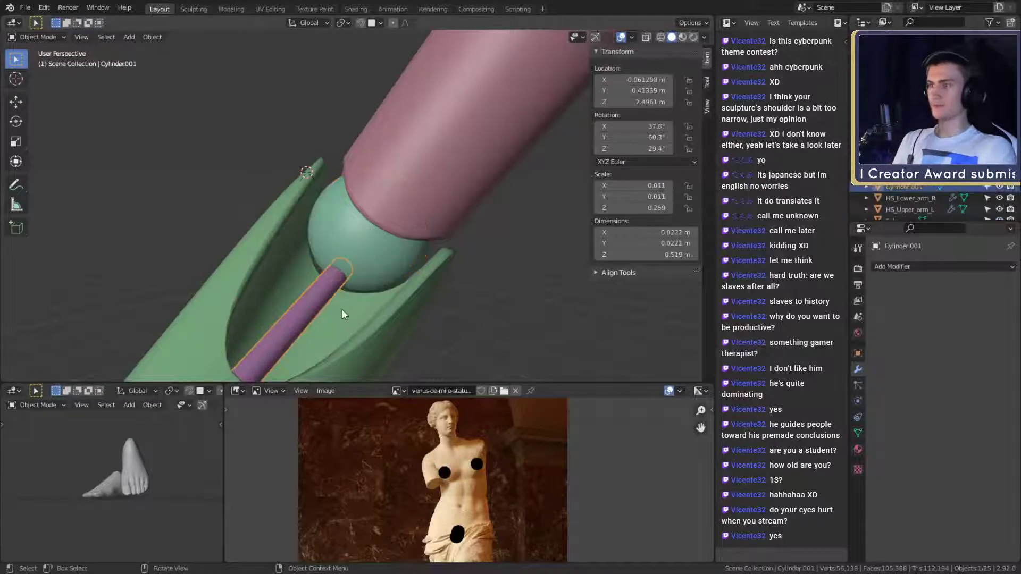
key("Delete")
Snap the 3D cursor to the elbow sphere and add a cylinder mesh there
left_click(368, 259)
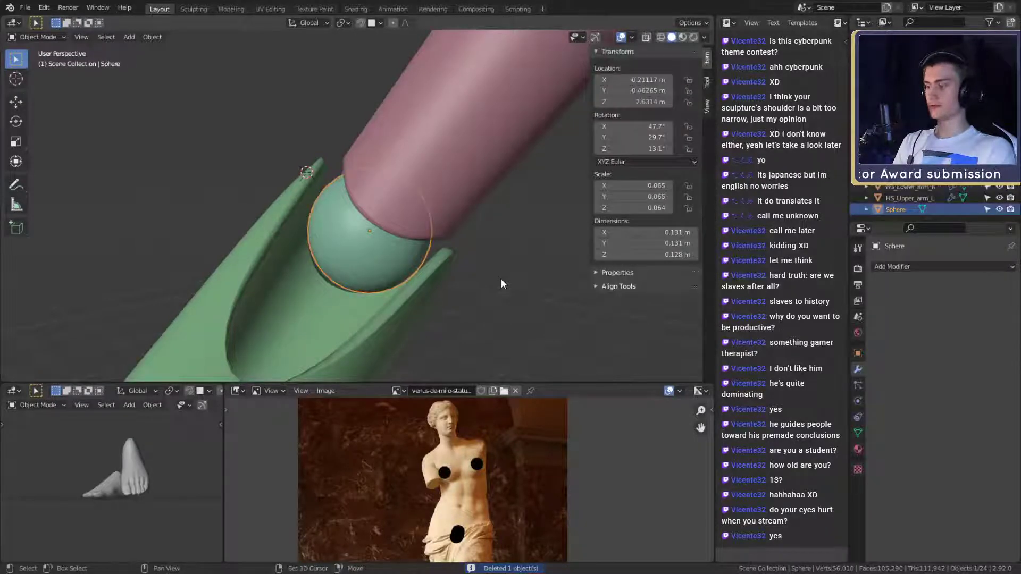
key("shift+s")
left_click(493, 347)
middle_click_drag(449, 270, 349, 292)
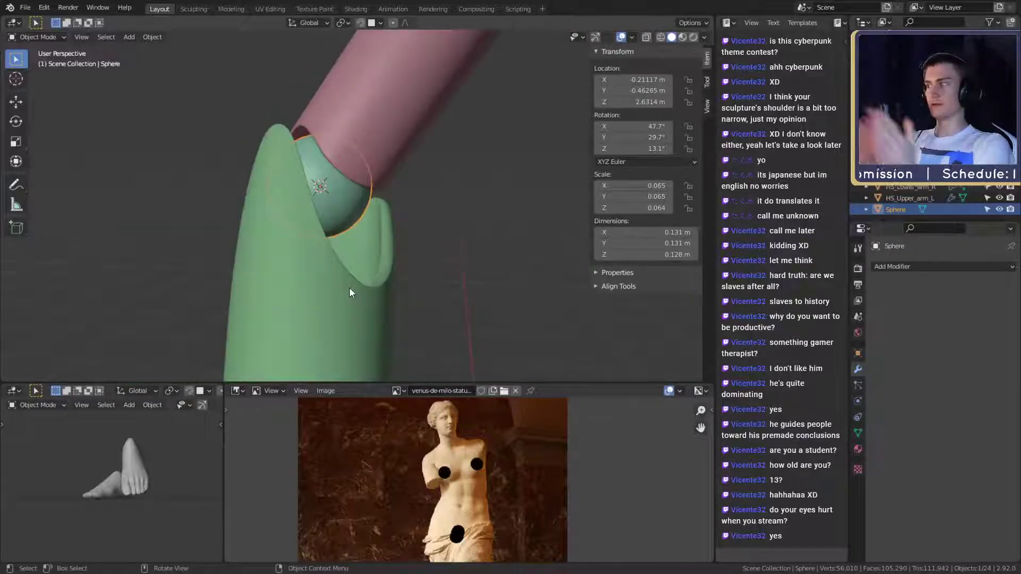
middle_click_drag(347, 279, 319, 243)
key("shift+a")
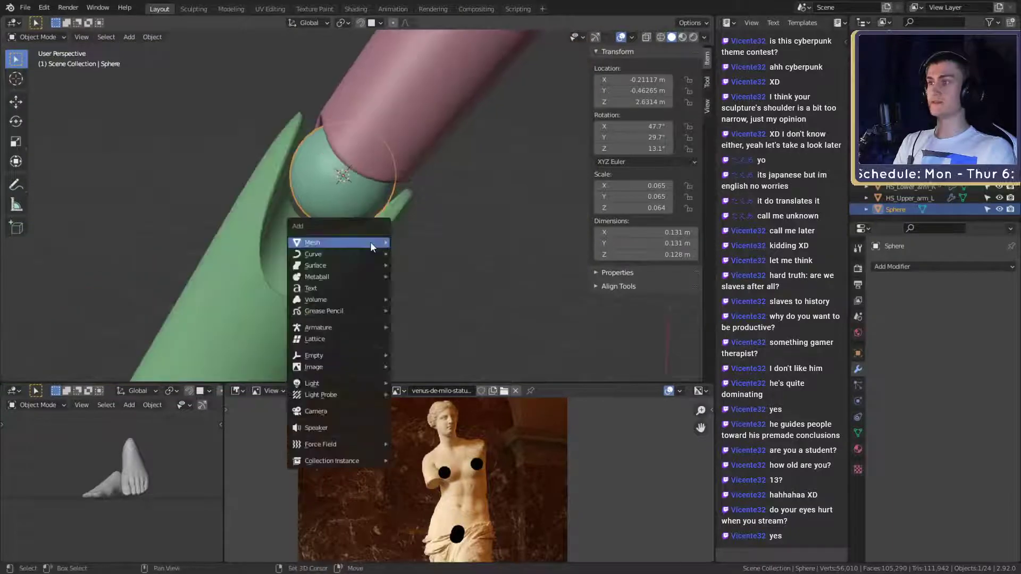
mouse_move(324, 242)
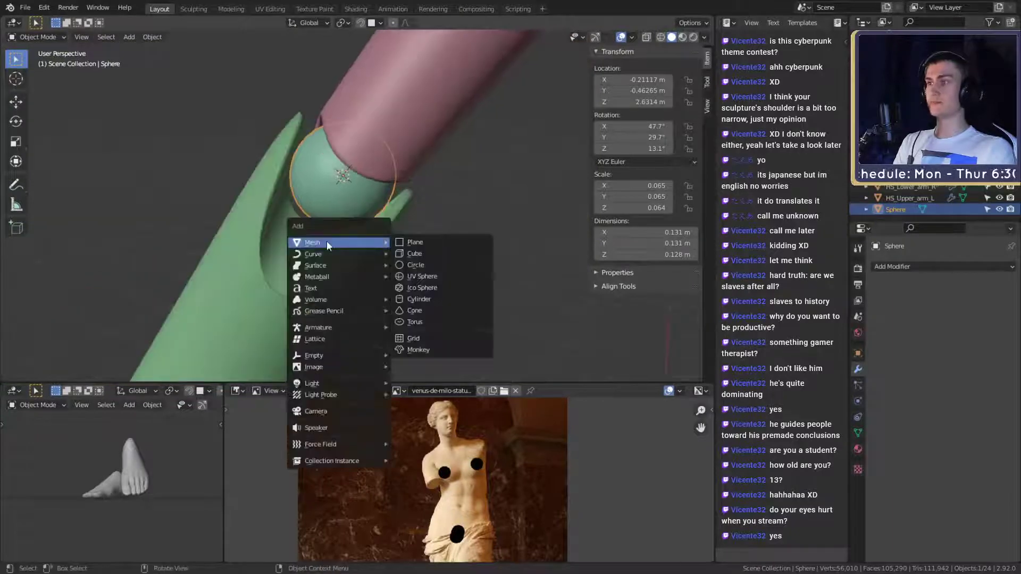
left_click(419, 300)
key("s")
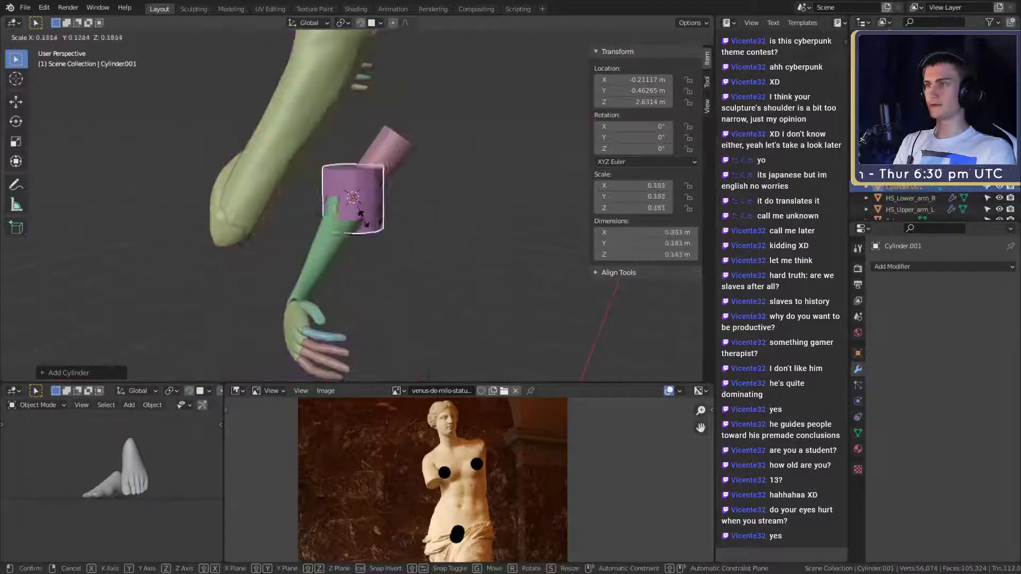
left_click(366, 218)
scroll(387, 234, "up", 4)
key("Tab")
key("g")
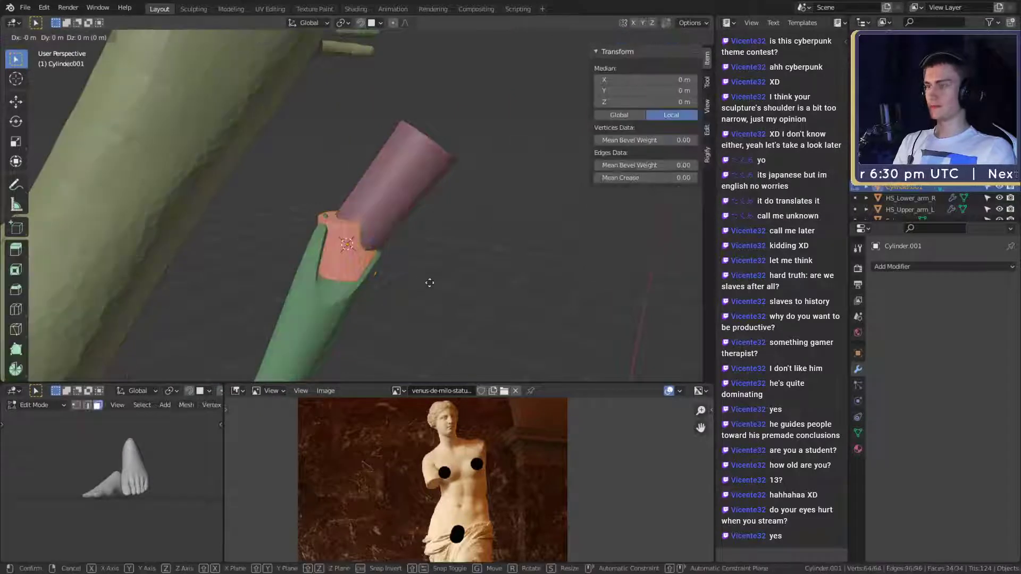
key("z")
key("1")
right_click(430, 282)
right_click(429, 282)
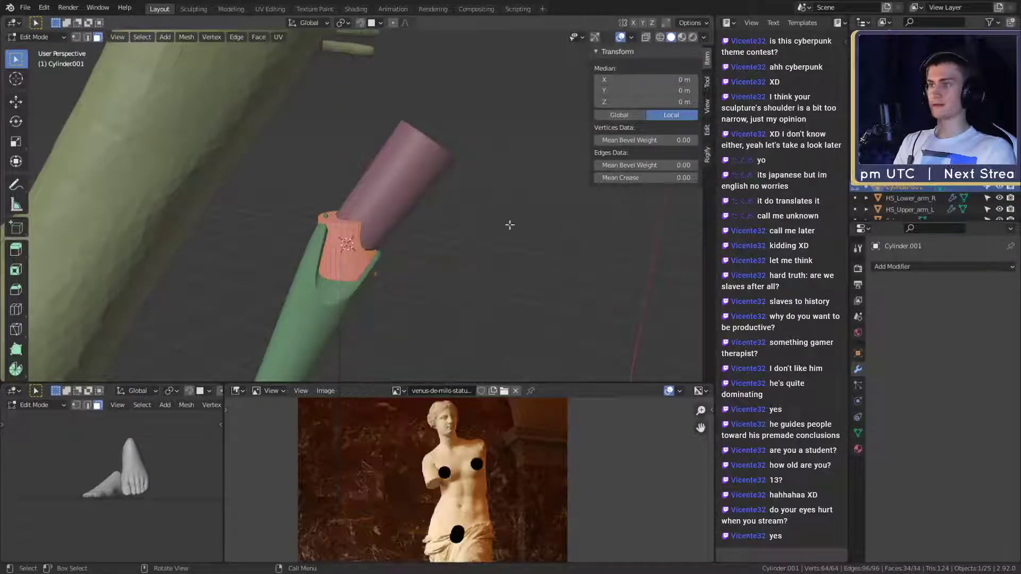
key("Tab")
key("Tab")
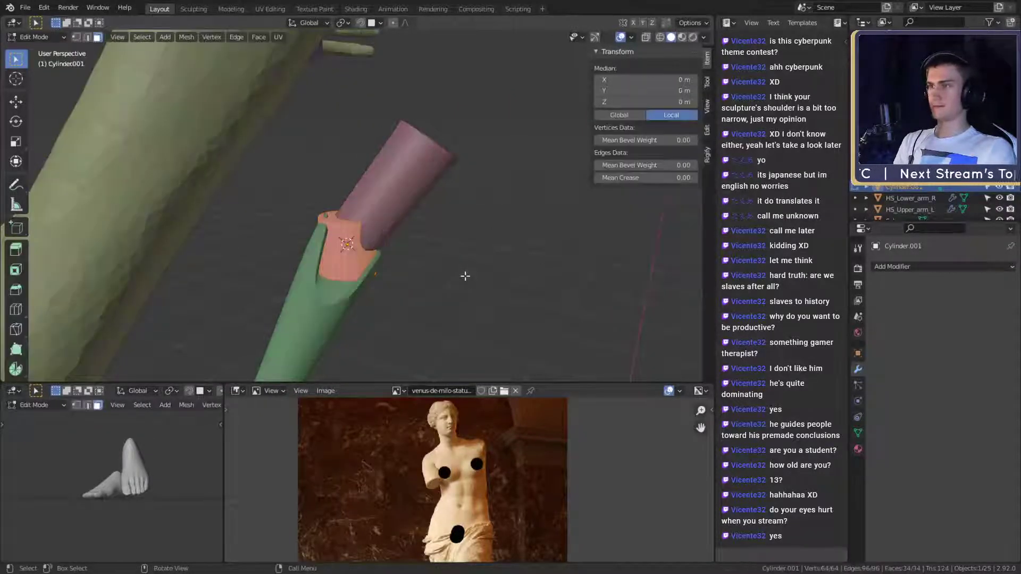
key("ctrl+z")
key("ctrl+z")
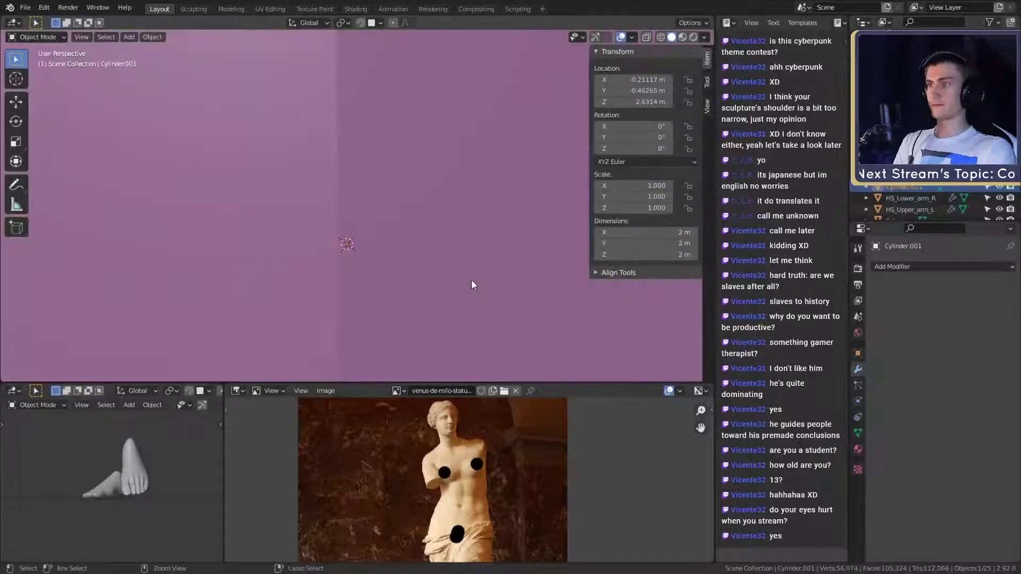
Move the cylinder's whole mesh 1 m along Z in Edit Mode to put its origin at the base
key("Tab")
key("g")
key("z")
key("1")
key("Escape")
type("gz")
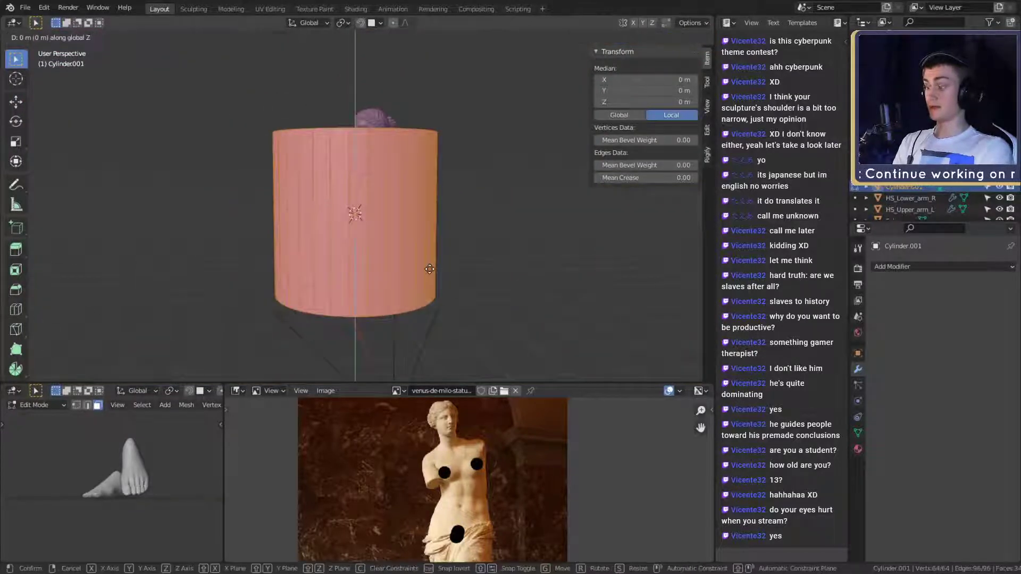
type("1")
key("Return")
key("Tab")
scroll(454, 228, "up", 4)
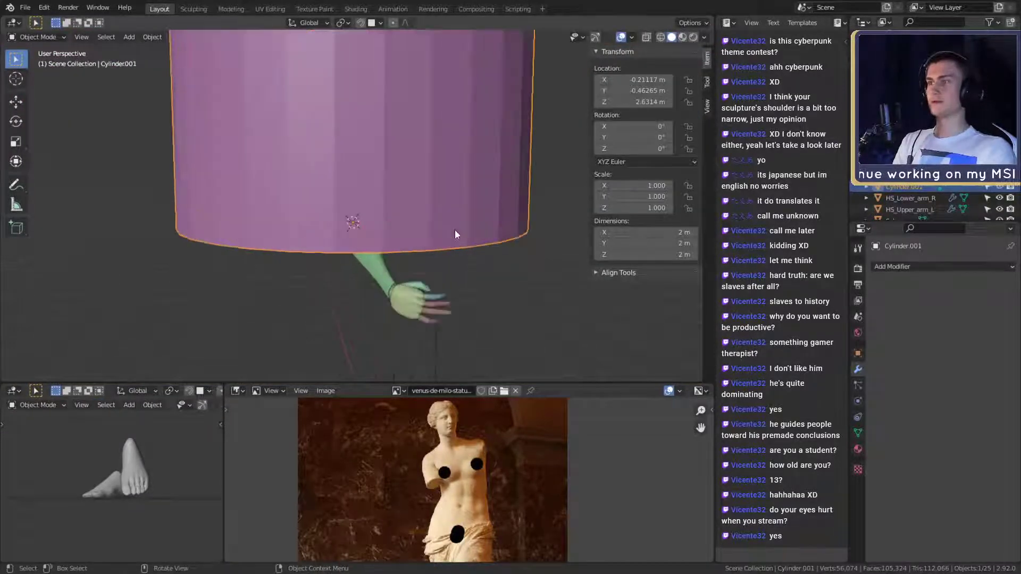
Scale the cylinder uniformly down to about 0.041 at the elbow sphere
key("s")
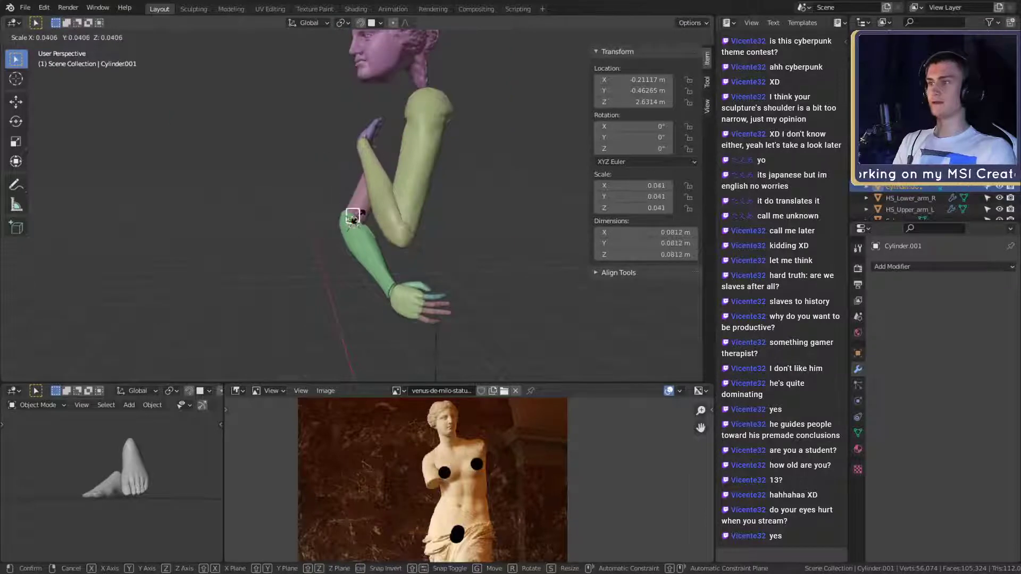
left_click(358, 217)
scroll(403, 291, "up", 8)
middle_click_drag(391, 254, 380, 235)
scroll(354, 250, "down", 3)
scroll(427, 279, "up", 4)
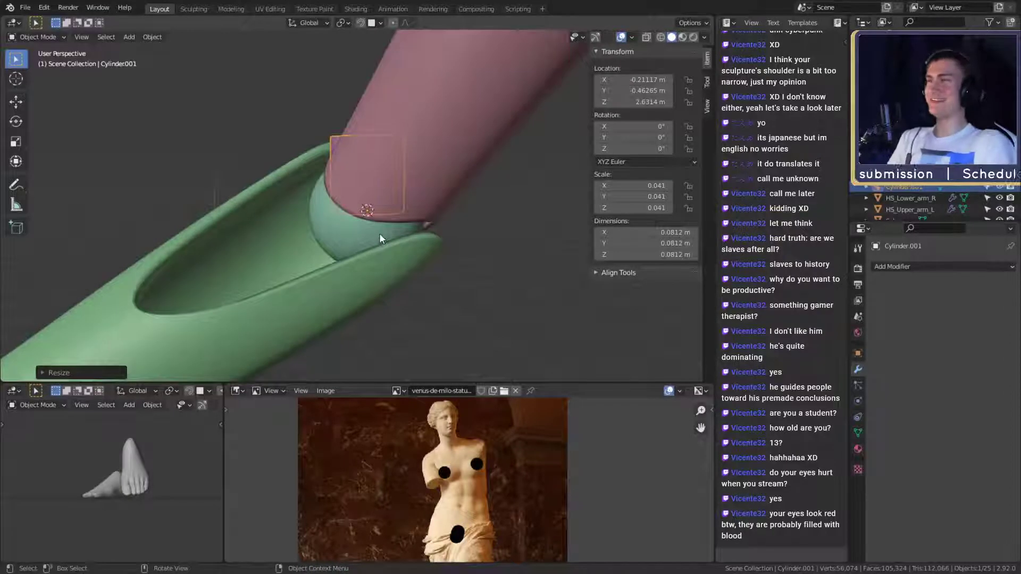
Thin the cylinder in X and Y to about 0.042 m and stretch it along Z to about 0.383 m
scroll(379, 234, "down", 4)
middle_click_drag(378, 235, 394, 262)
key("s")
key("shift+z")
left_click(405, 274)
key("s")
key("z")
left_click(612, 297)
Rotate the rod with a trackball rotation toward the lower arm's direction, at about -146°, 49°, -128°
middle_click_drag(519, 300, 404, 229)
scroll(413, 219, "up", 3)
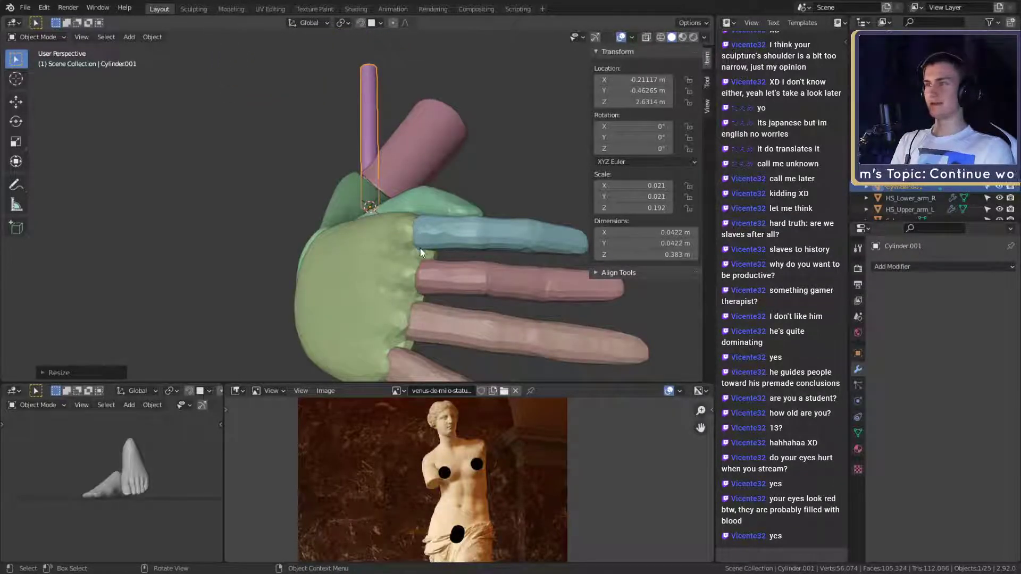
middle_click_drag(420, 249, 425, 259)
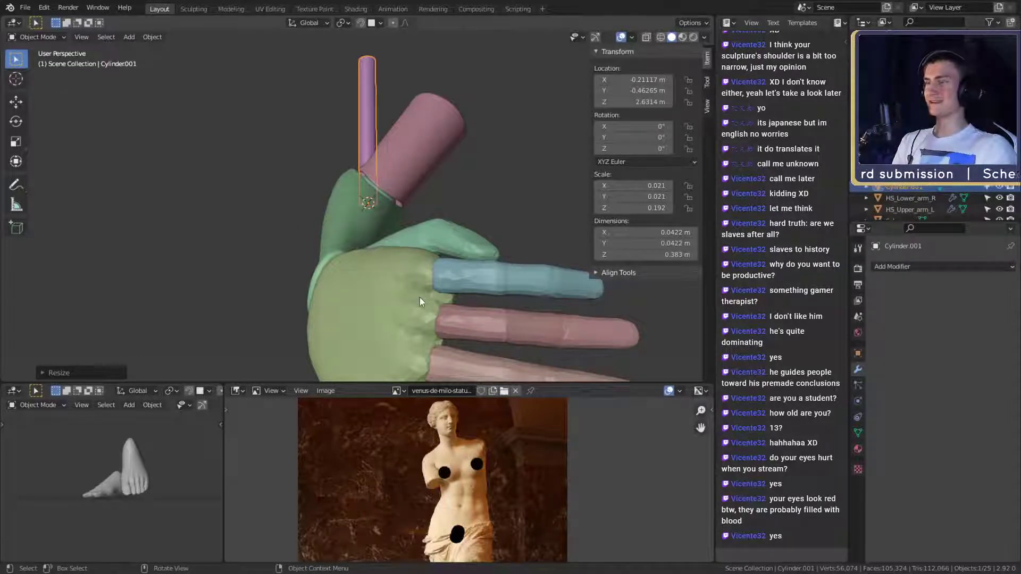
middle_click_drag(418, 289, 416, 237)
key("r")
key("r")
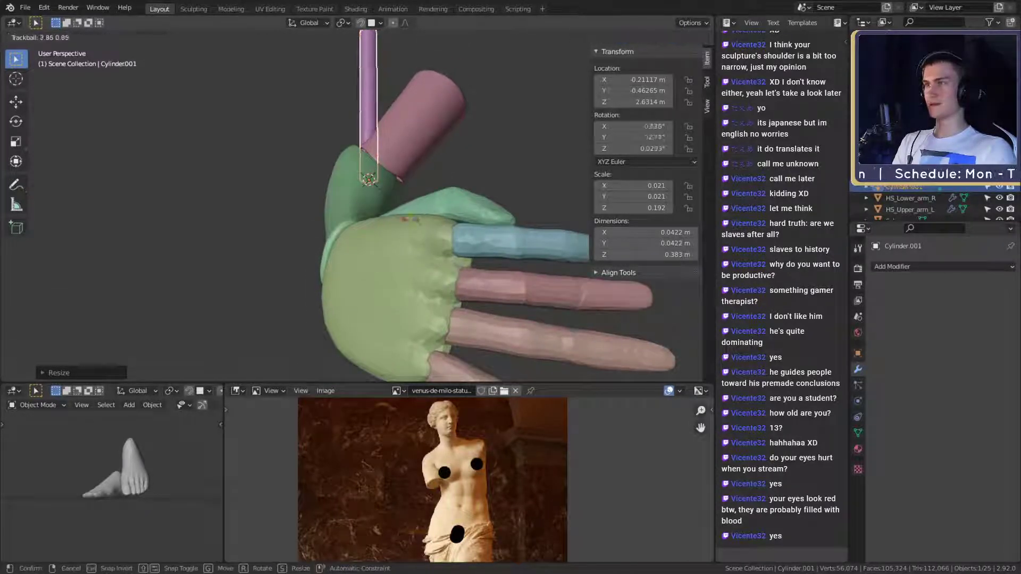
left_click(411, 340)
Stretch the rod along its local Z axis to about 0.69 m
middle_click_drag(411, 340, 452, 286)
key("s")
key("z")
key("z")
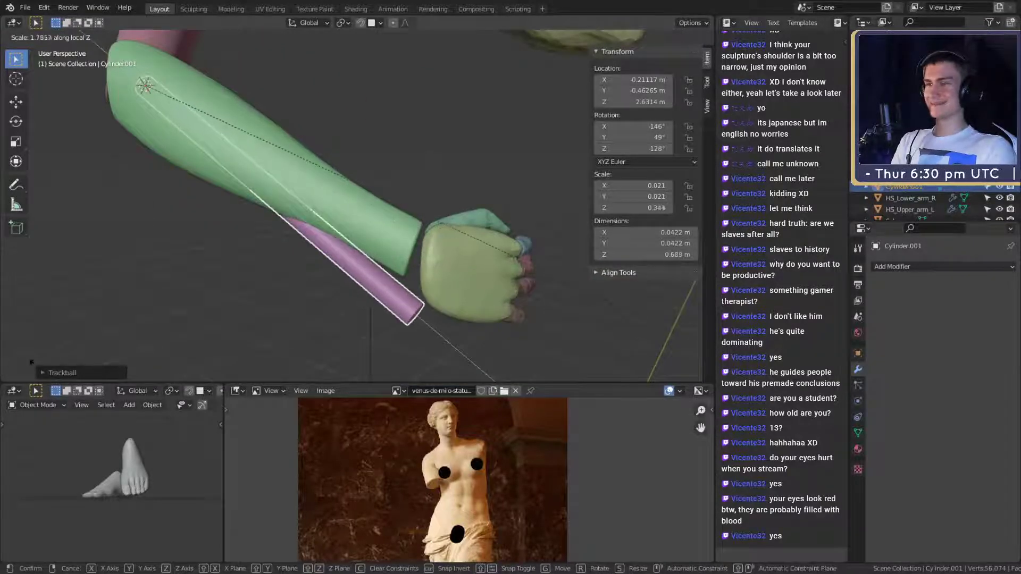
left_click(510, 260)
Refine the rod's direction with a trackball rotation to about -139°, 54.3°, -119°, pointing it through the wrist
middle_click_drag(188, 306, 368, 269)
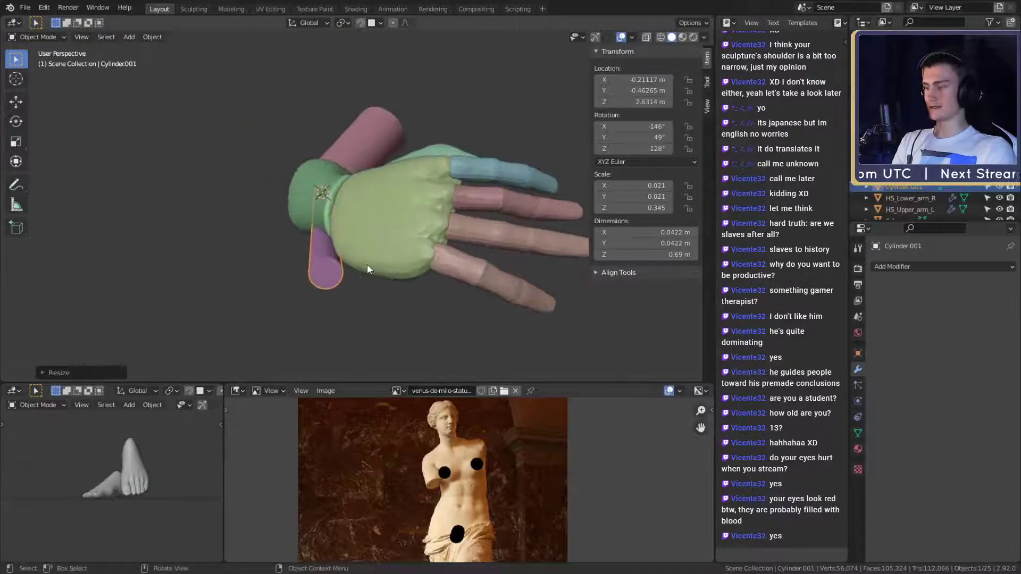
key("r")
key("r")
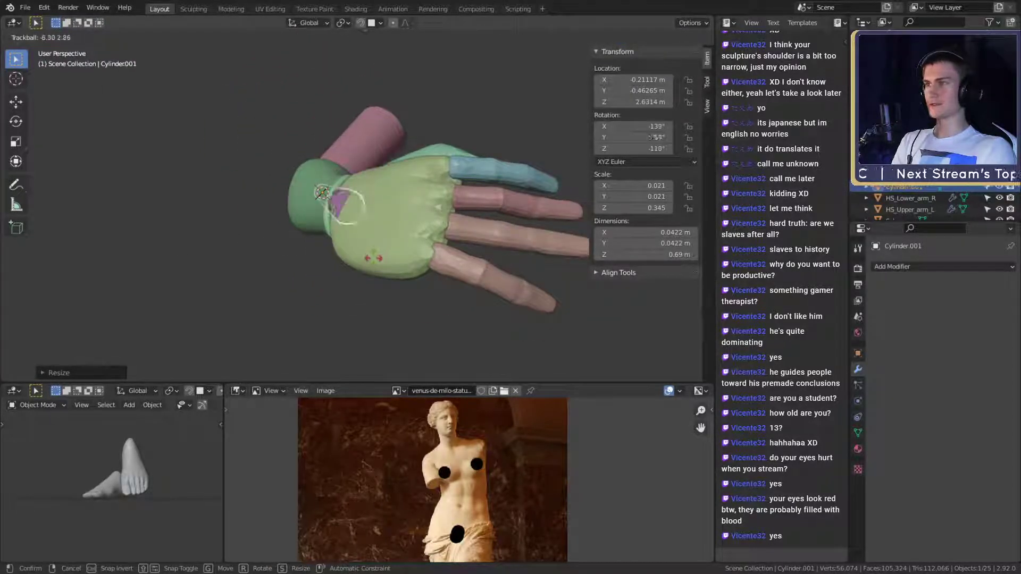
left_click(374, 258)
scroll(356, 245, "up", 4)
middle_click_drag(356, 246, 541, 268)
key("s")
key("z")
right_click(453, 182)
Slide the rod back along its local Z axis out of the hand, to about -0.263, -0.476, 2.657 m
middle_click_drag(454, 183, 510, 276)
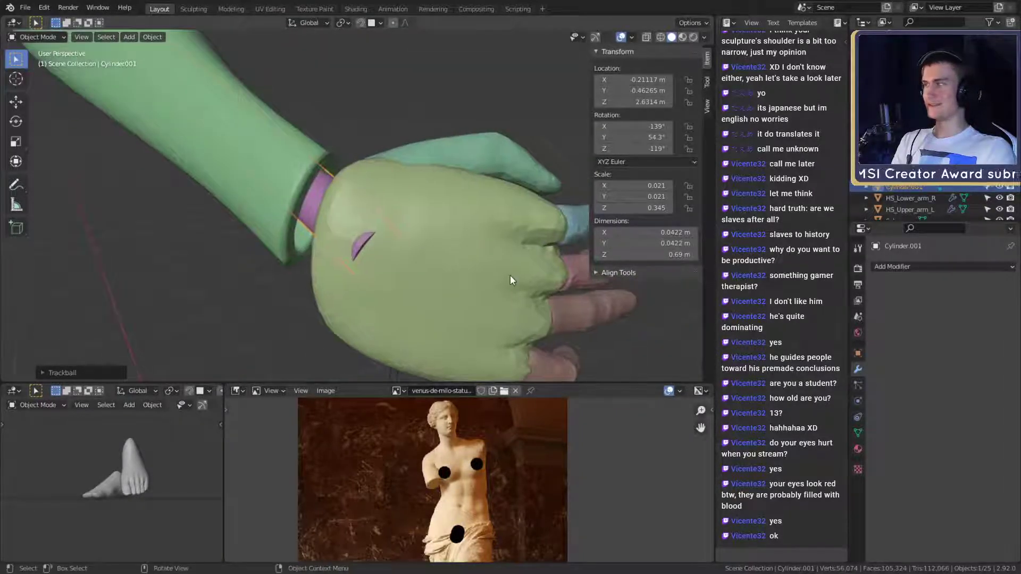
key("g")
key("z")
key("z")
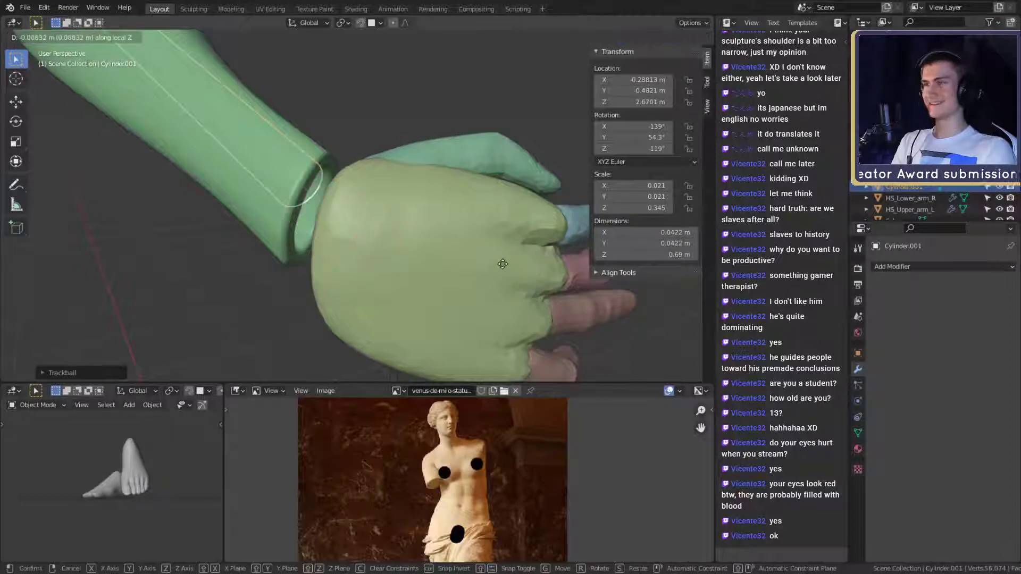
left_click(442, 267)
Examine how the rod sits inside the lower arm between the elbow sphere and the wrist
middle_click_drag(442, 267, 203, 292)
scroll(418, 298, "down", 5)
scroll(367, 239, "down", 3)
scroll(370, 247, "up", 4)
left_click(324, 239)
left_click(350, 200)
scroll(276, 250, "up", 4)
middle_click_drag(277, 250, 385, 203)
scroll(315, 228, "down", 3)
scroll(385, 203, "up", 5)
Scale down the rod's end face at the wrist in Edit Mode to taper the rod
key("Tab")
mouse_move(404, 243)
middle_mouse_down()
mouse_move(383, 234)
mouse_move(396, 253)
middle_mouse_up()
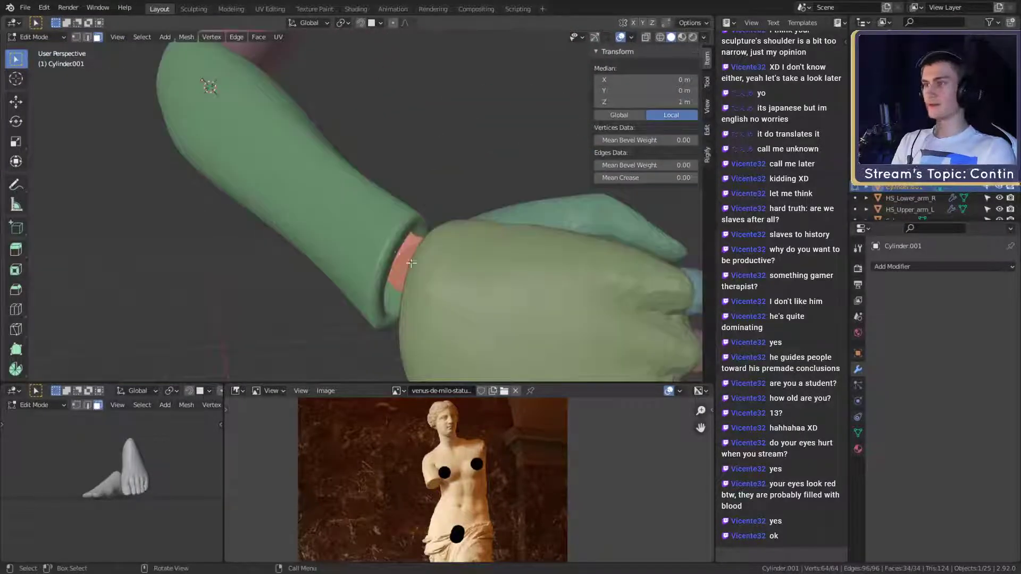
left_click(407, 261)
key("s")
left_click(479, 285)
mouse_move(479, 285)
middle_mouse_down()
mouse_move(498, 271)
mouse_move(490, 285)
mouse_move(474, 255)
mouse_move(489, 276)
middle_mouse_up()
key("s")
left_click(508, 283)
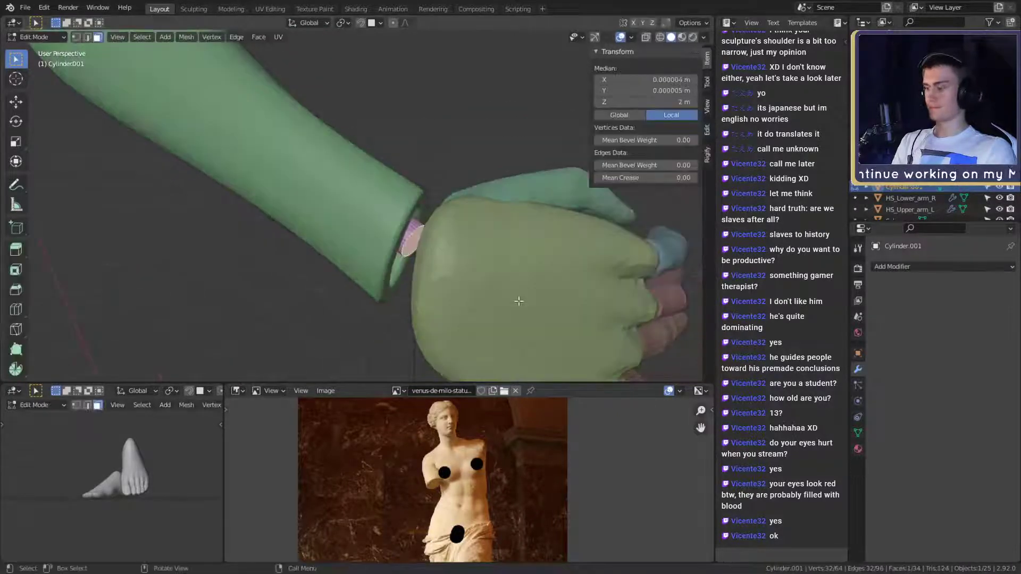
Move the wrist-end face outward along the local Z axis to make the rod about 0.727 m long
key("g")
key("z")
key("z")
left_click(549, 334)
key("Tab")
Select the elbow sphere together with the rod, leaving the rod as the active object
scroll(528, 327, "down", 5)
middle_click_drag(492, 269, 343, 262)
scroll(356, 291, "up", 4)
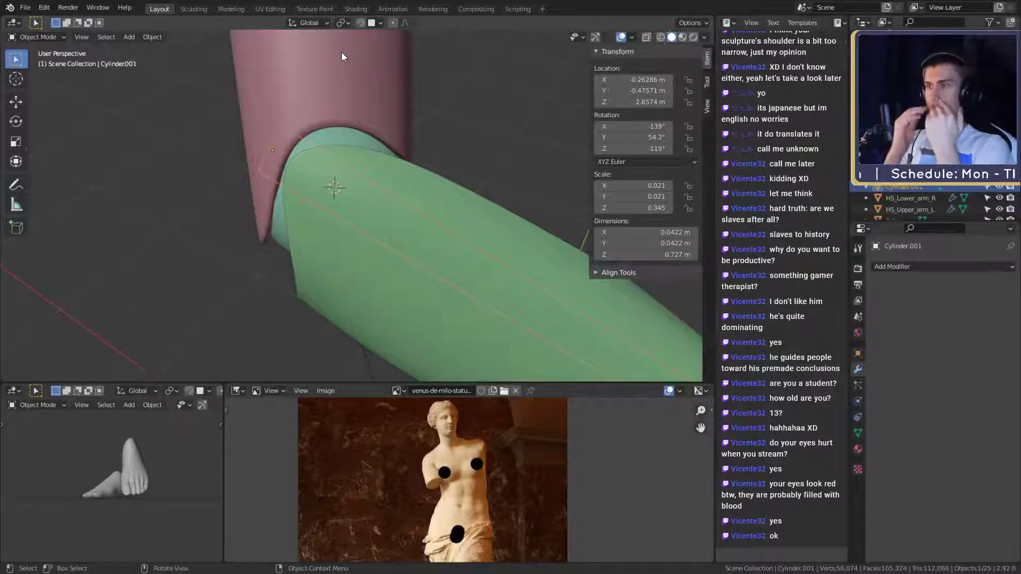
middle_click_drag(353, 154, 529, 274)
scroll(528, 274, "up", 3)
middle_click_drag(405, 244, 513, 216)
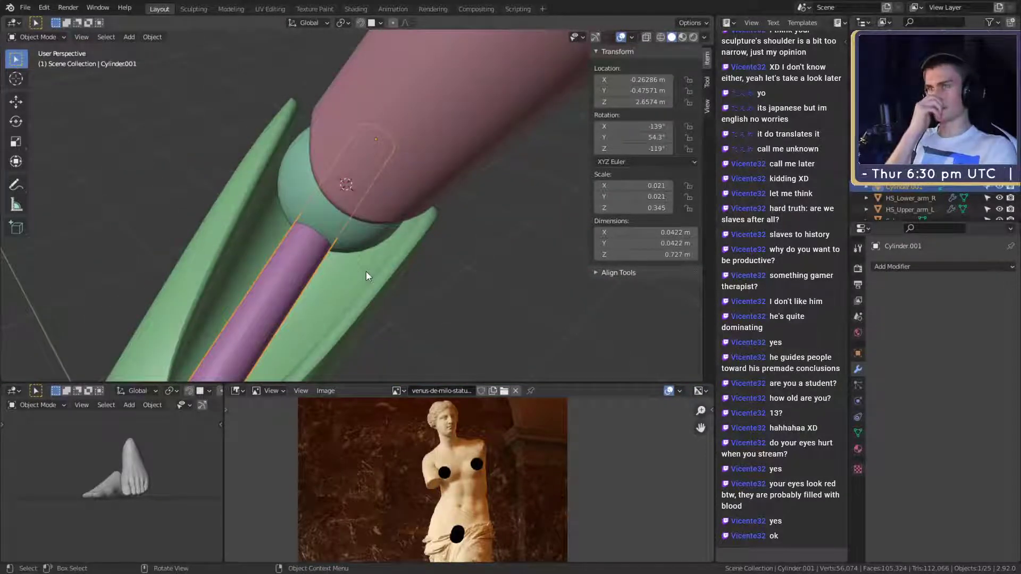
left_click(360, 246, "shift")
mouse_move(401, 257)
middle_mouse_down()
mouse_move(409, 238)
mouse_move(385, 270)
mouse_move(406, 256)
middle_mouse_up()
left_click(340, 247, "shift")
left_click(340, 247, "shift")
left_click(271, 269, "shift")
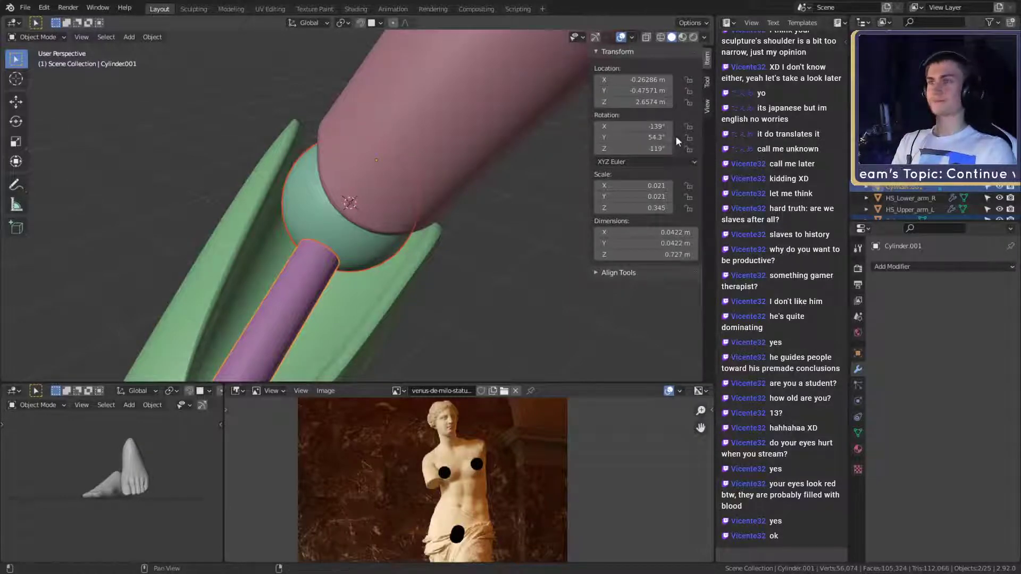
Try to align the sphere's X location to the rod with the Align Tools
mouse_move(452, 225)
middle_mouse_down()
mouse_move(398, 253)
mouse_move(411, 244)
mouse_move(326, 222)
mouse_move(455, 230)
mouse_move(438, 235)
mouse_move(431, 223)
middle_mouse_up()
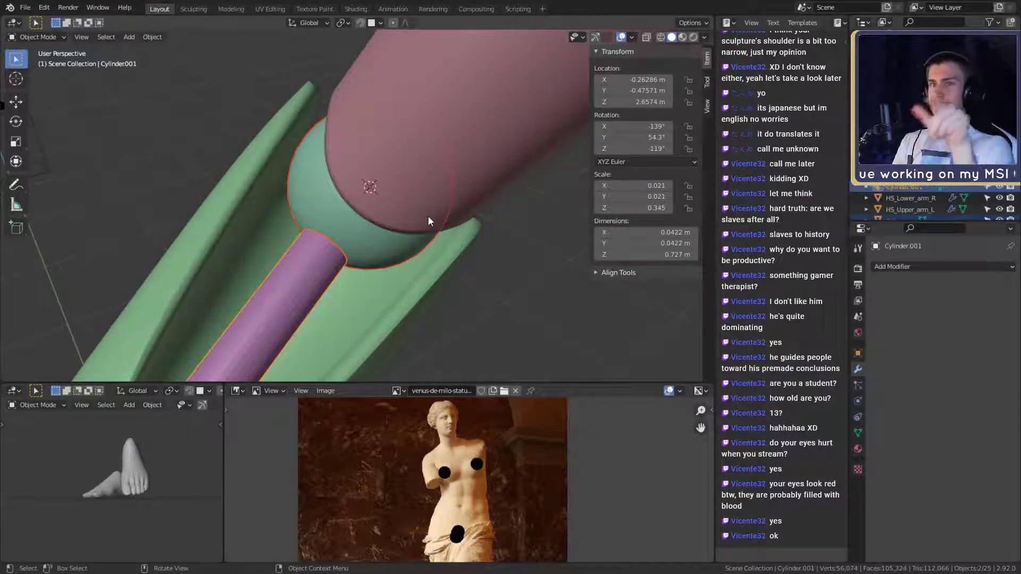
mouse_move(429, 219)
middle_mouse_down()
mouse_move(427, 235)
mouse_move(365, 235)
mouse_move(394, 236)
mouse_move(384, 202)
mouse_move(436, 183)
mouse_move(410, 216)
middle_mouse_up()
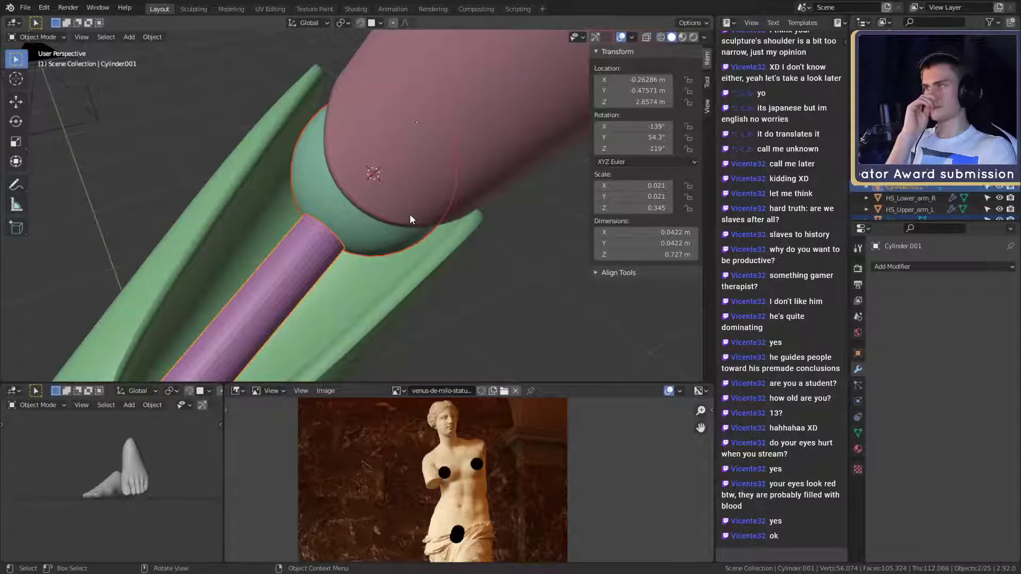
middle_click_drag(410, 218, 386, 234)
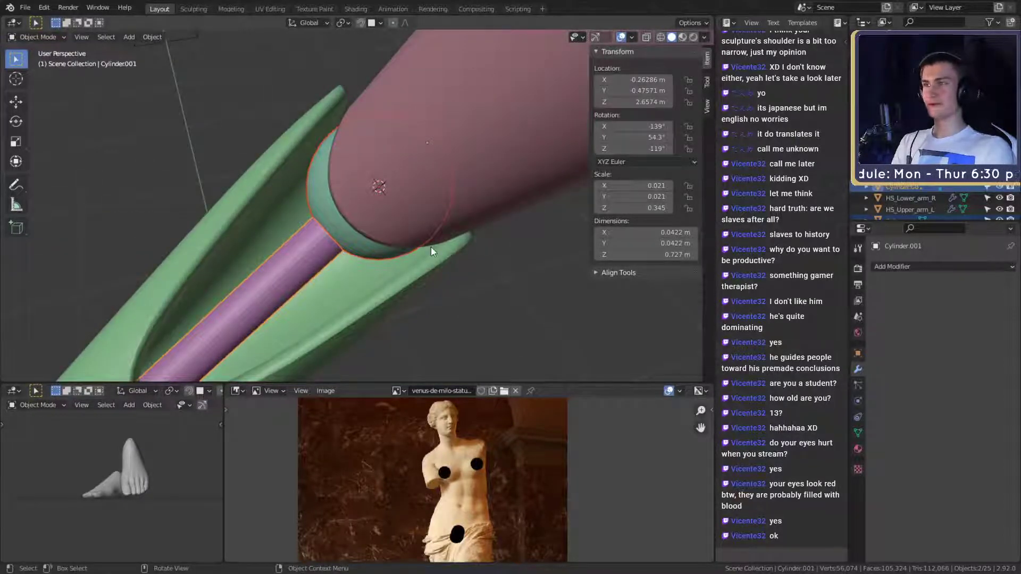
left_click(708, 106)
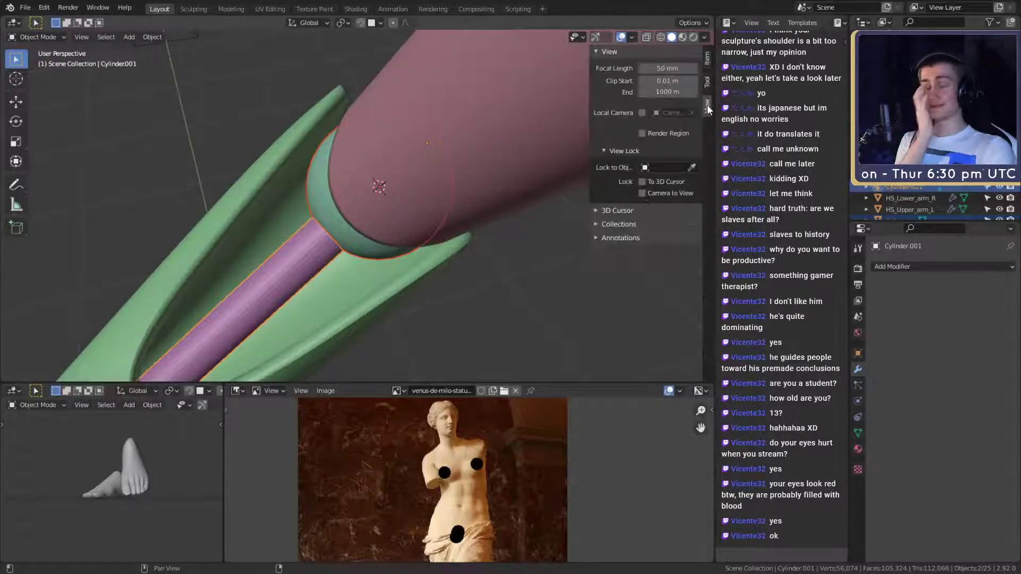
left_click(708, 59)
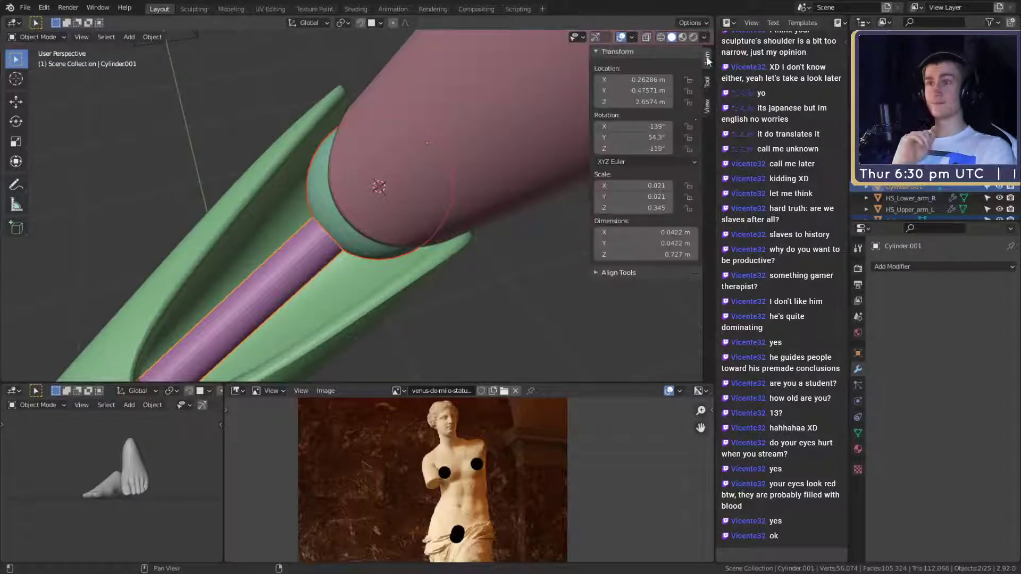
left_click(601, 271)
scroll(648, 307, "down", 4)
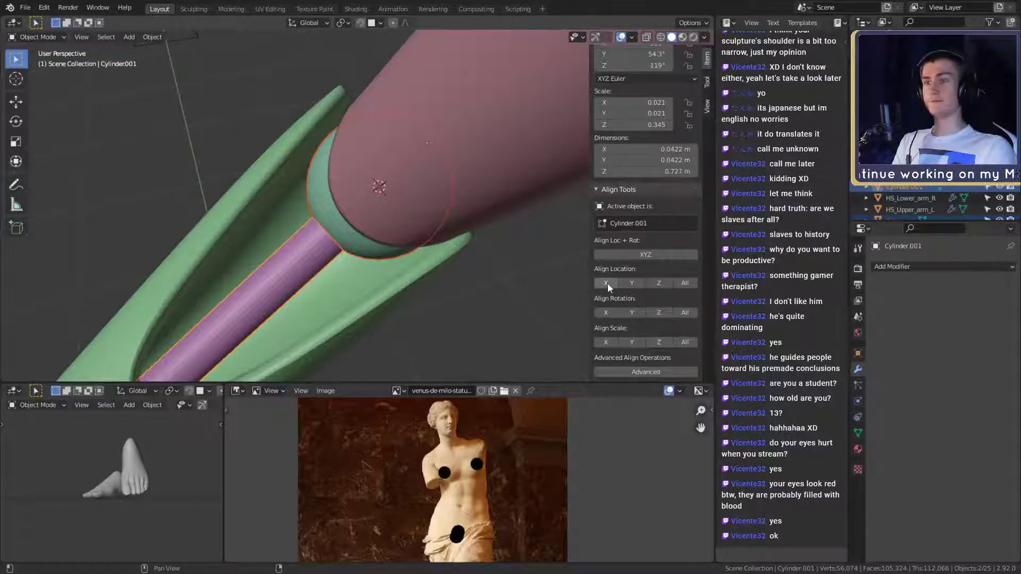
left_click(607, 283)
left_click(436, 263)
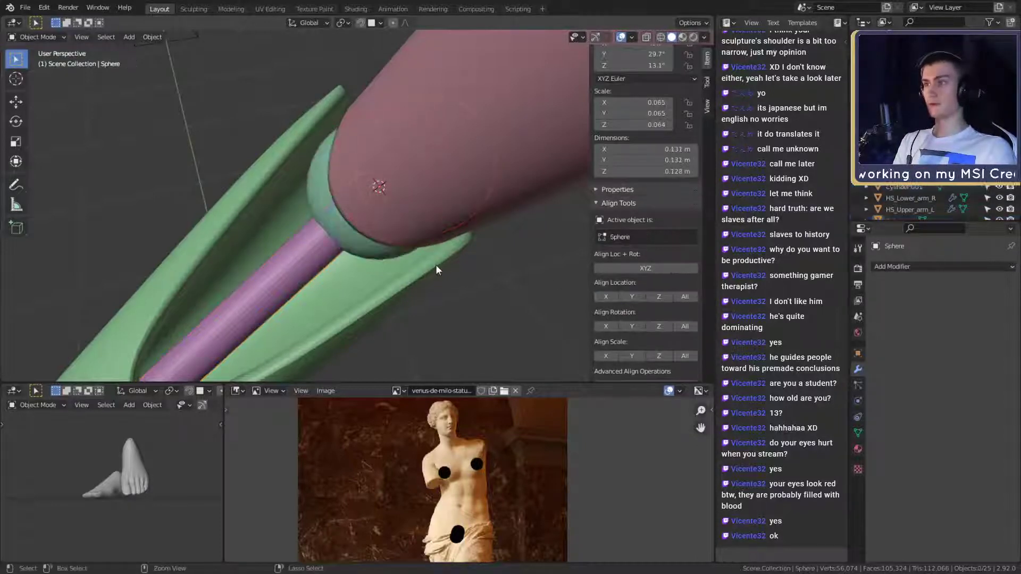
Align the rod's X and Z location to the elbow sphere with the Align Tools, keeping the sphere as the active object
middle_click_drag(372, 255, 365, 222)
left_click(338, 225)
left_click(375, 219, "shift")
left_click(606, 296)
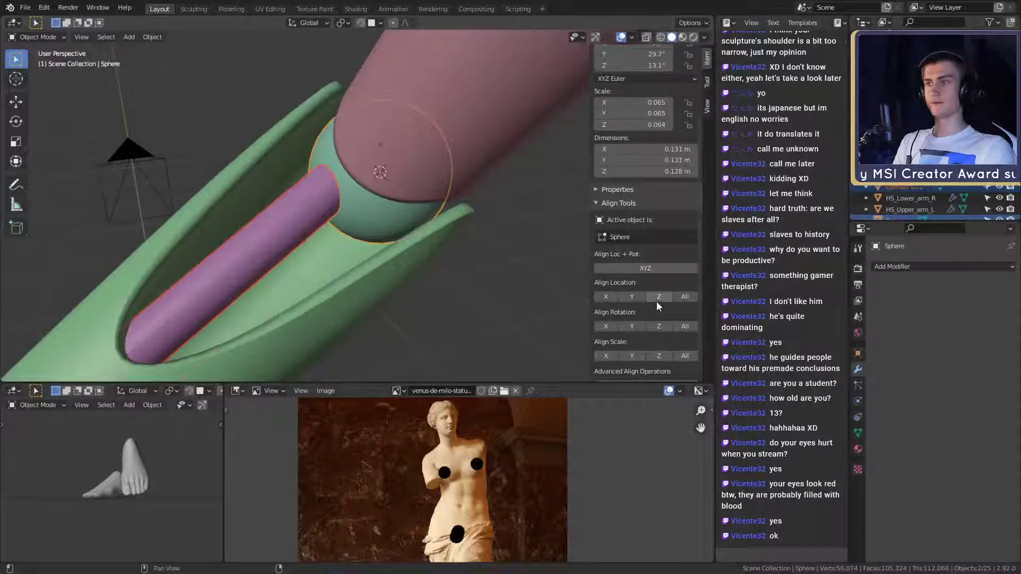
left_click(657, 301)
Move the rod's wrist-end face along its local Z axis in Edit Mode to make the rod about 0.634 m long
middle_click_drag(474, 228, 415, 233)
scroll(273, 272, "down", 3)
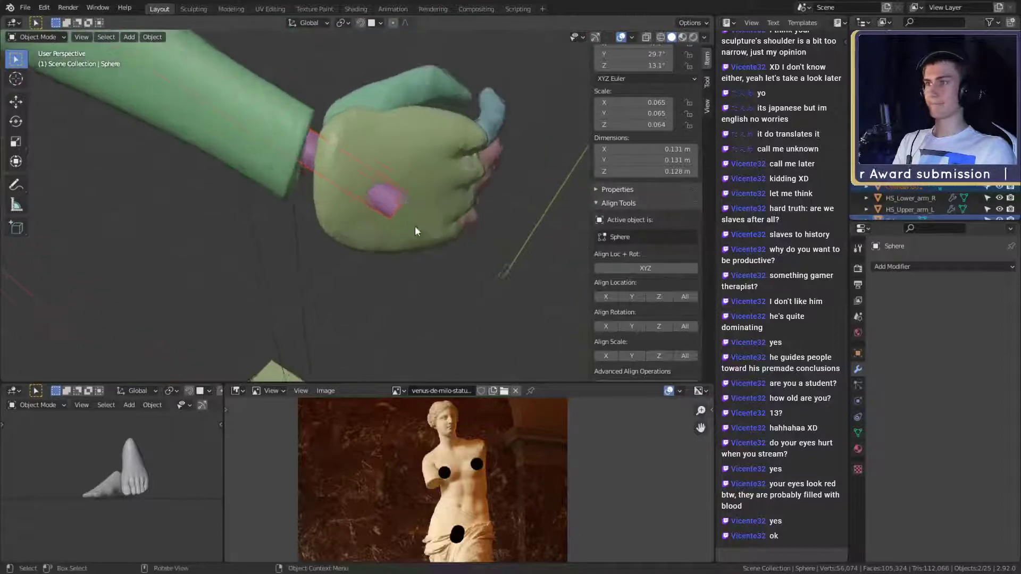
scroll(415, 233, "up", 2)
key("Tab")
middle_click_drag(421, 244, 426, 187)
key("g")
key("z")
key("z")
left_click(436, 224)
key("Tab")
Hide the palm of the hand and trackball-rotate the rod to about 41°, 126°, 60.3° so it runs through the forearm's wrist opening
left_click(394, 254)
key("h")
scroll(399, 224, "up", 5)
left_click(333, 181)
key("r")
key("r")
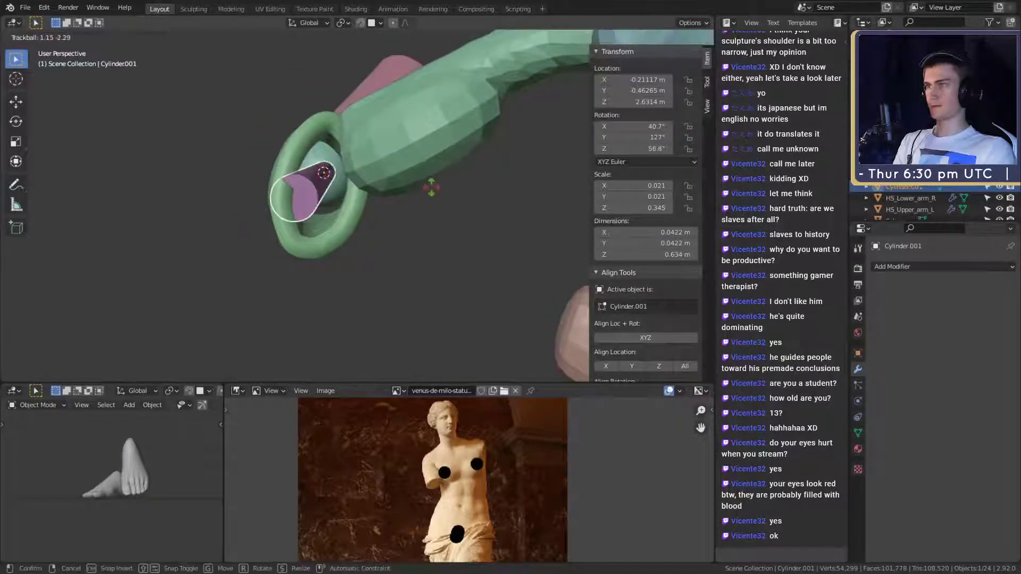
left_click(474, 168)
Scale up the rod's wrist-end face in Edit Mode to about 0.08 m across
middle_click_drag(471, 168, 449, 180)
key("Tab")
left_click(341, 184)
key("s")
left_click(505, 255)
key("alt+z")
scroll(372, 225, "down", 4)
key("Tab")
left_click(450, 187)
Examine how the widened rod sits inside the lower arm's wrist opening from several angles
middle_click_drag(438, 219, 341, 239)
scroll(370, 219, "up", 4)
middle_click_drag(161, 292, 385, 219, "shift")
scroll(391, 186, "up", 2)
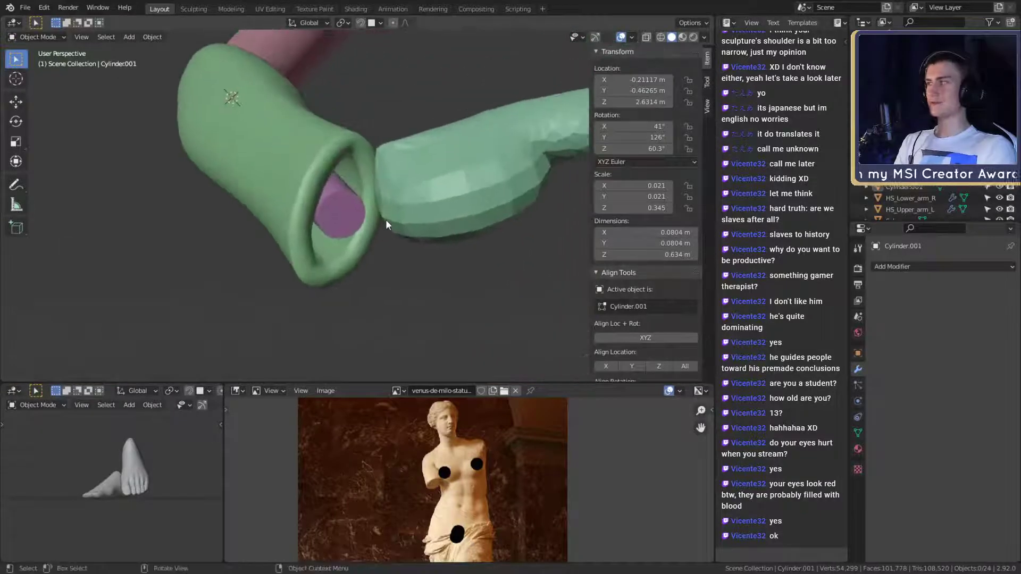
middle_click_drag(328, 165, 329, 184)
left_click(273, 139)
middle_click_drag(273, 139, 358, 187)
scroll(349, 193, "up", 2)
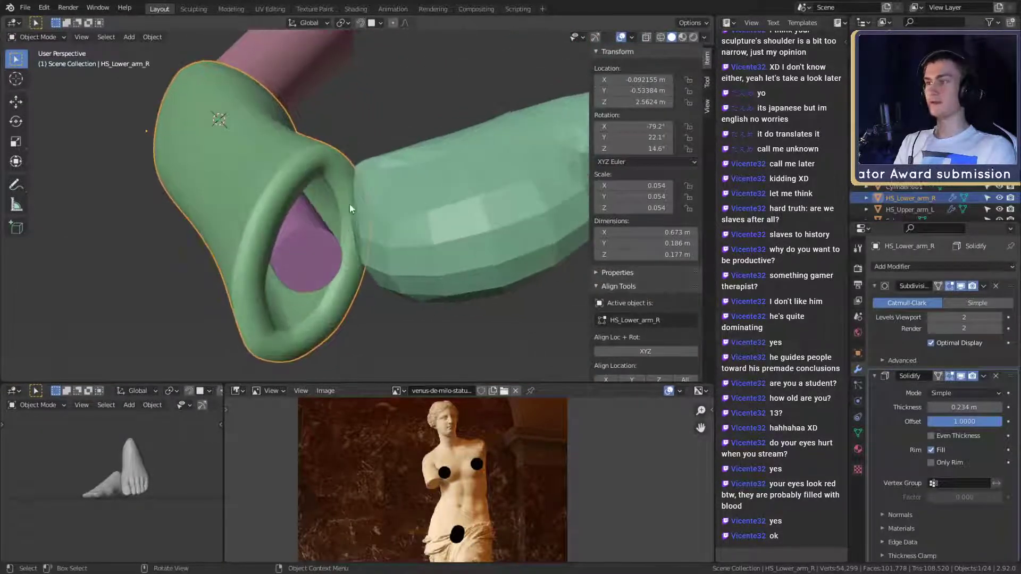
middle_click_drag(348, 276, 346, 170)
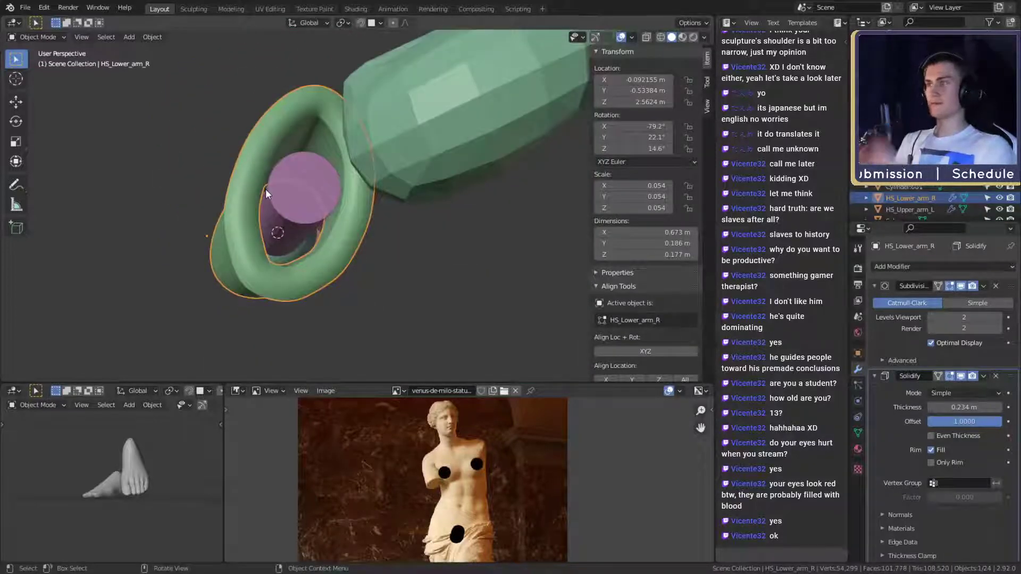
middle_click_drag(266, 189, 342, 214)
scroll(278, 166, "up", 3)
Unhide the palm of the hand
middle_click_drag(548, 324, 397, 229, "shift")
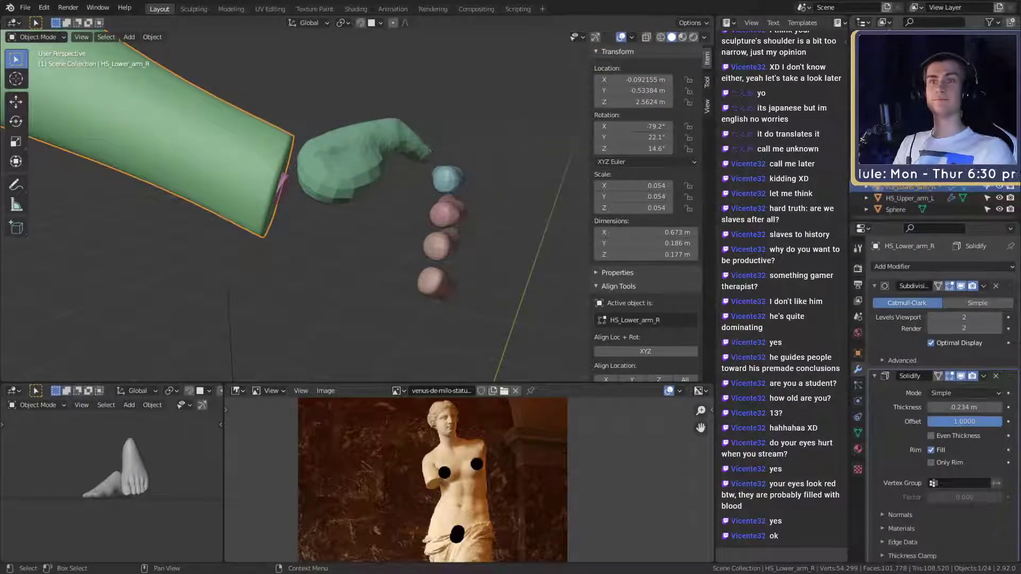
left_click(1000, 164)
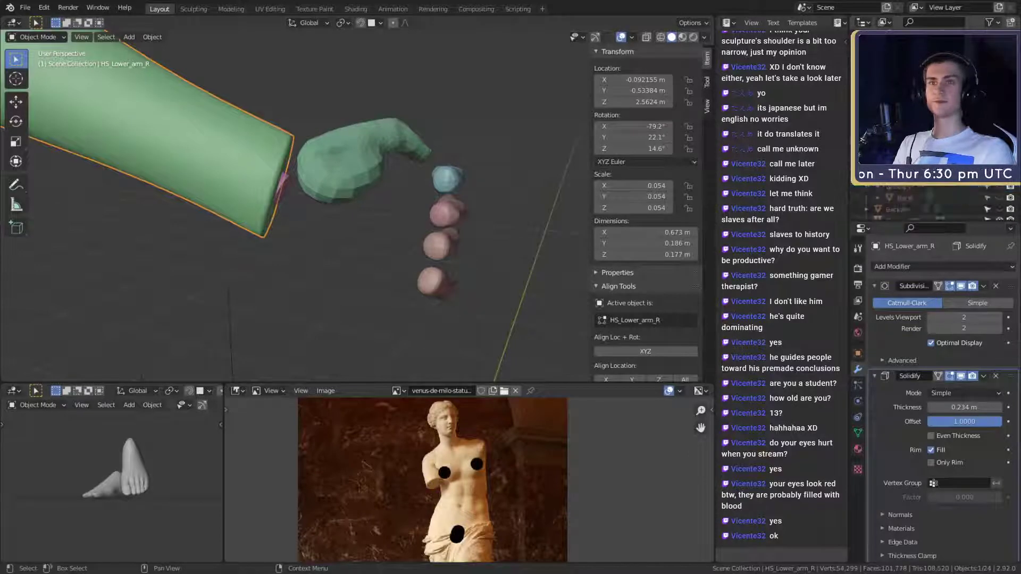
left_click(999, 176)
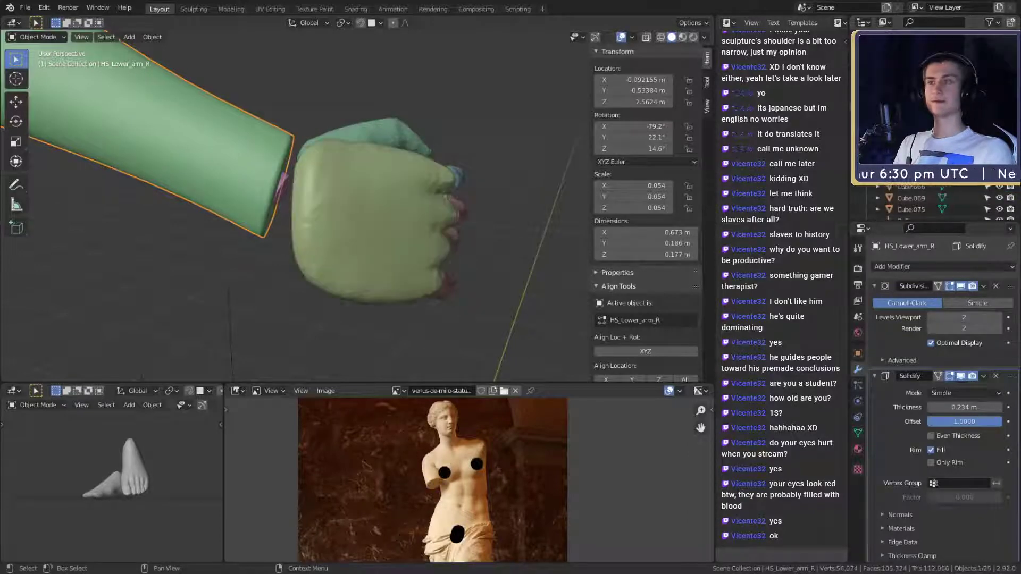
Inspect the rod's fit from the elbow to the wrist with the palm shown, and select the rod
middle_click_drag(372, 204, 393, 212)
scroll(392, 212, "down", 5)
middle_click_drag(210, 112, 312, 223, "shift")
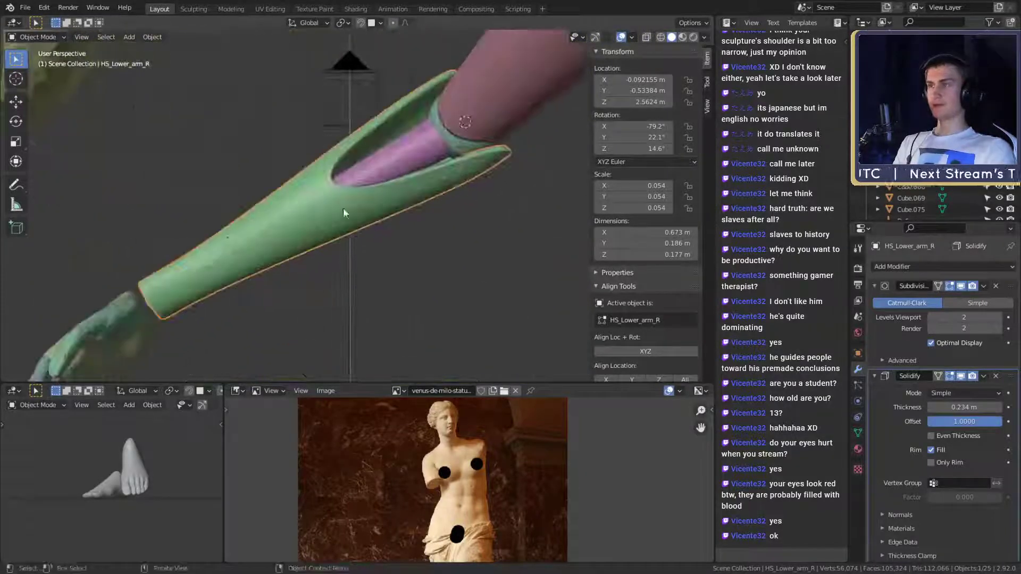
scroll(340, 285, "up", 6)
scroll(392, 250, "down", 4)
middle_click_drag(377, 209, 353, 198)
left_click(355, 161)
right_click(354, 161)
left_click(319, 150)
middle_click_drag(319, 150, 364, 202)
scroll(350, 213, "up", 3)
scroll(349, 200, "down", 2)
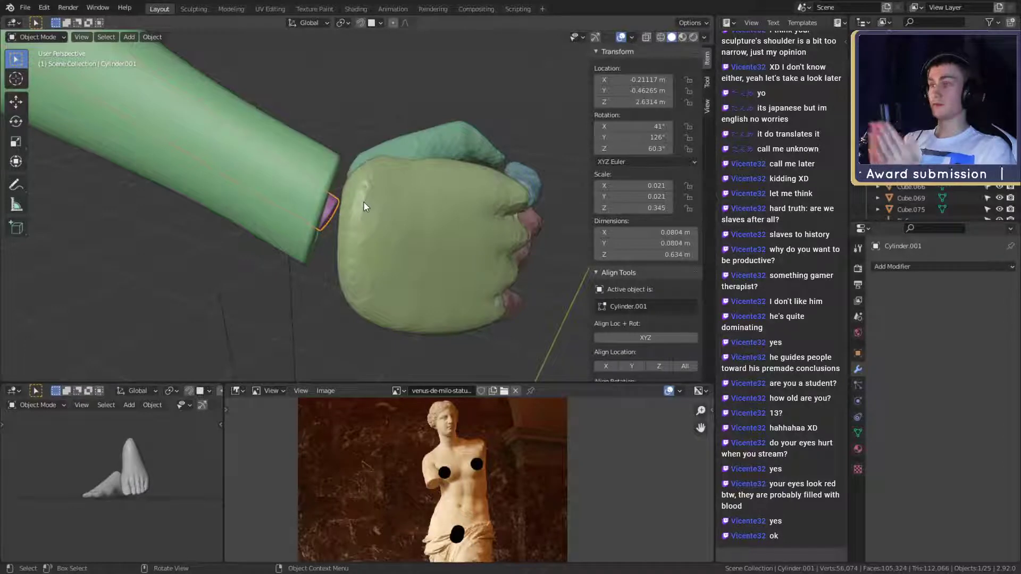
Try adding a UV sphere at the 3D cursor
middle_click_drag(365, 199, 375, 214)
key("shift+a")
mouse_move(375, 214)
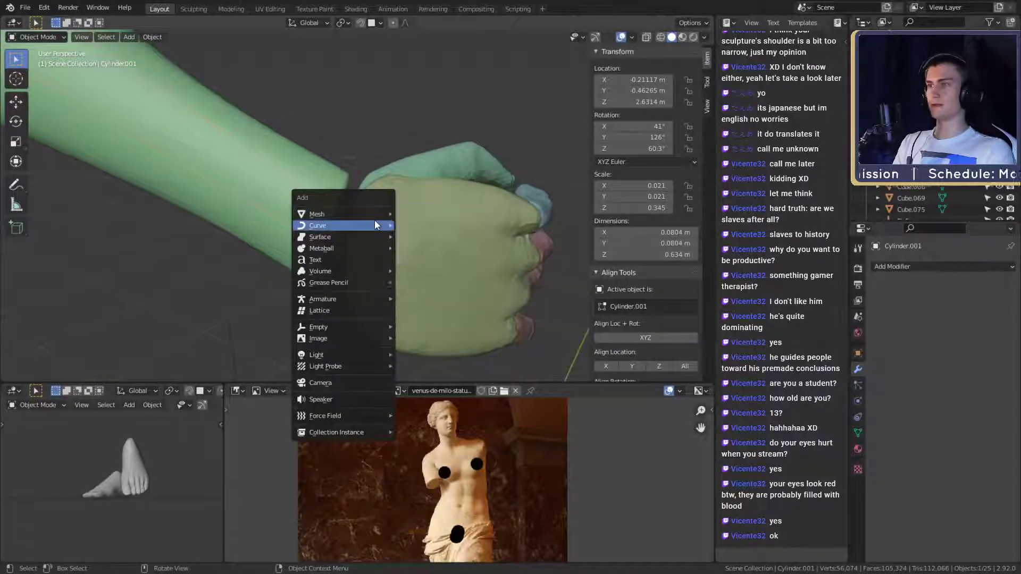
mouse_move(327, 212)
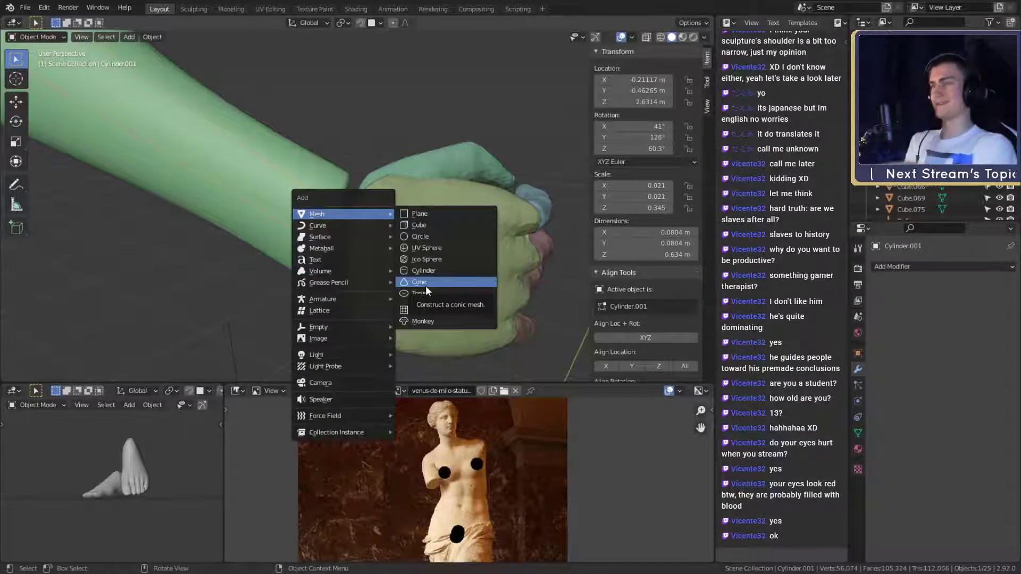
key("shift+a")
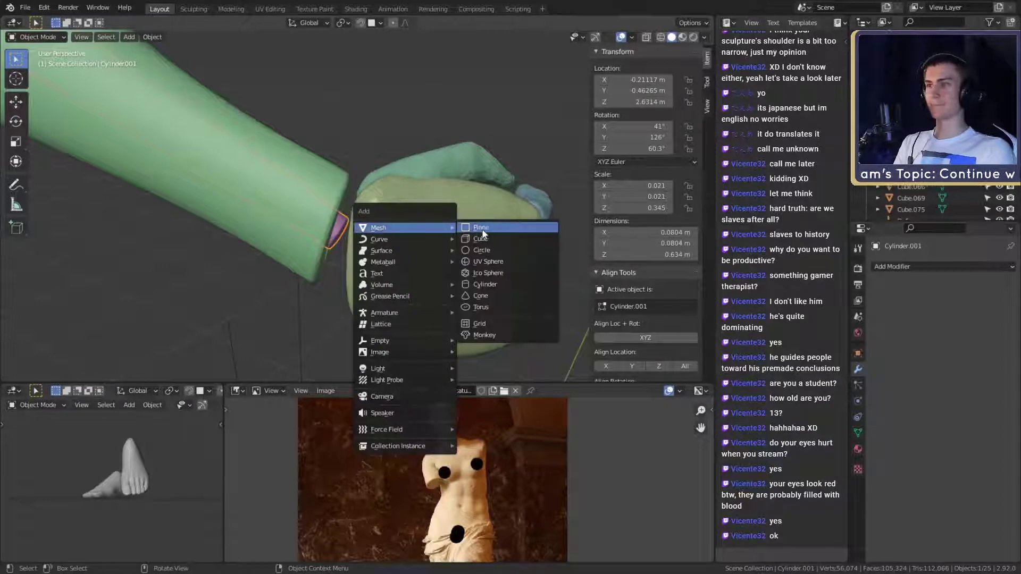
left_click(487, 260)
scroll(473, 255, "down", 6)
scroll(474, 258, "up", 5)
key("Delete")
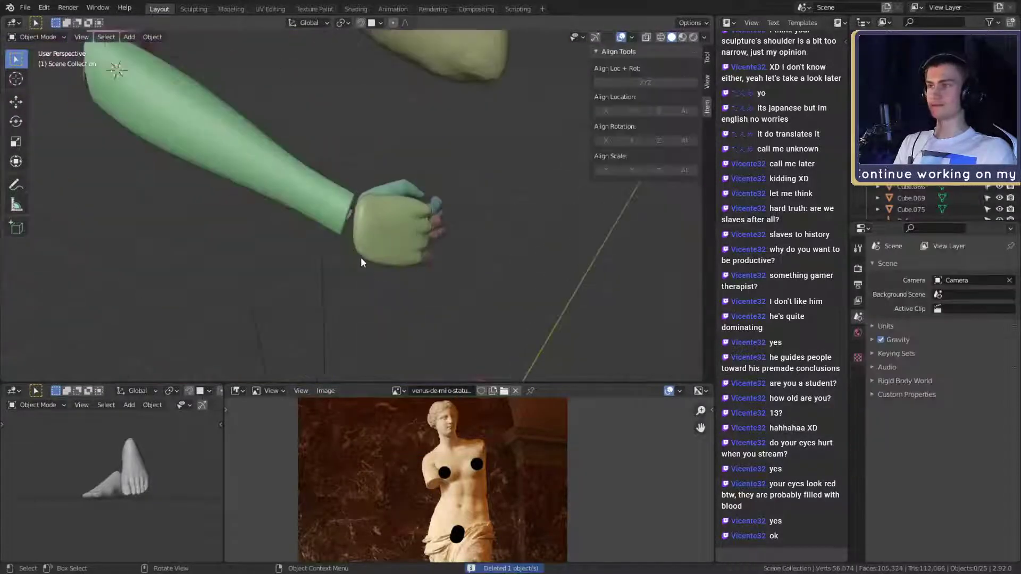
scroll(372, 239, "up", 3)
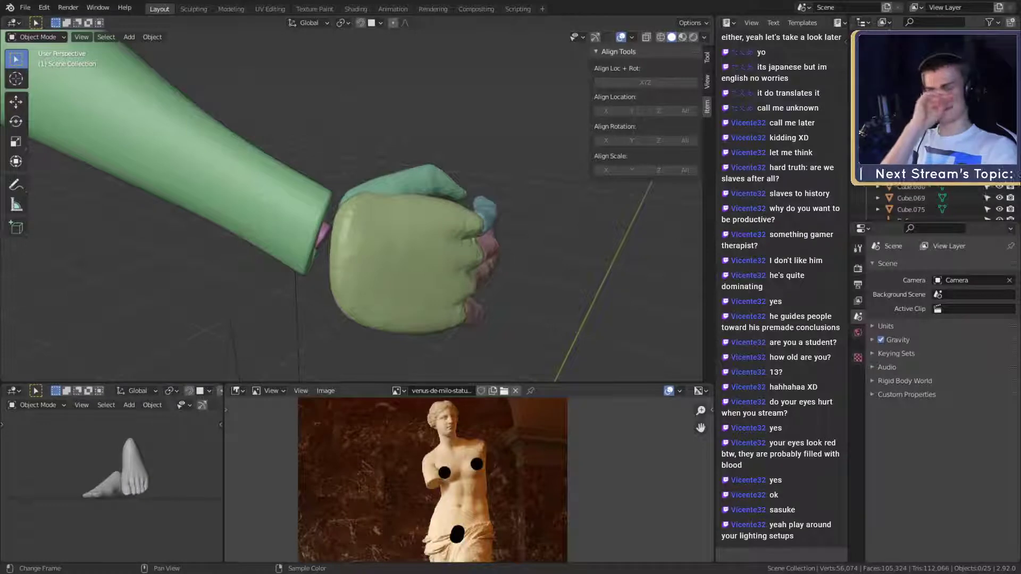
Place the 3D cursor in the gap between the right forearm's wrist end and the palm
scroll(397, 276, "down", 3)
middle_click_drag(397, 276, 334, 234)
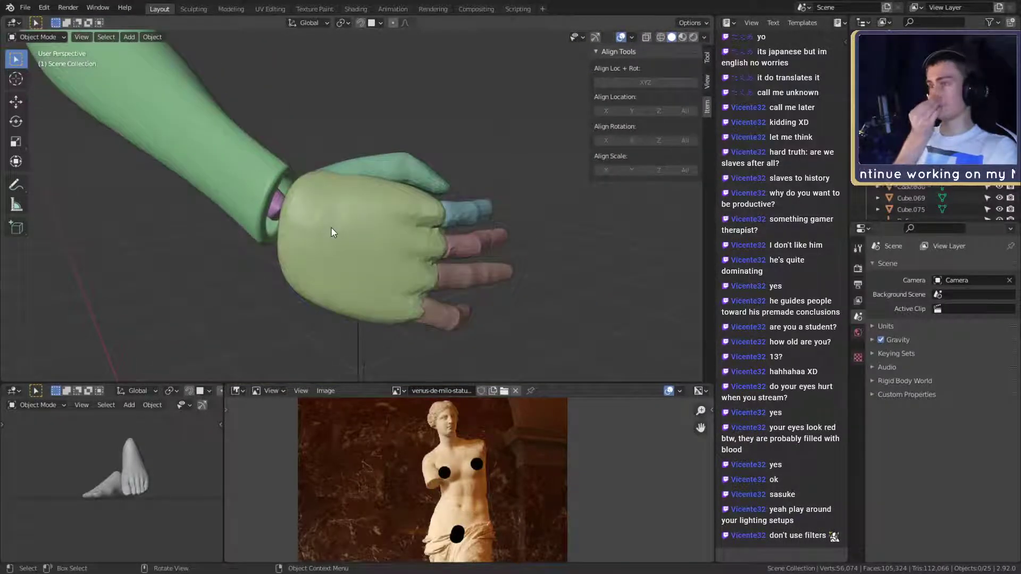
middle_click_drag(331, 227, 381, 268)
scroll(391, 249, "up", 3)
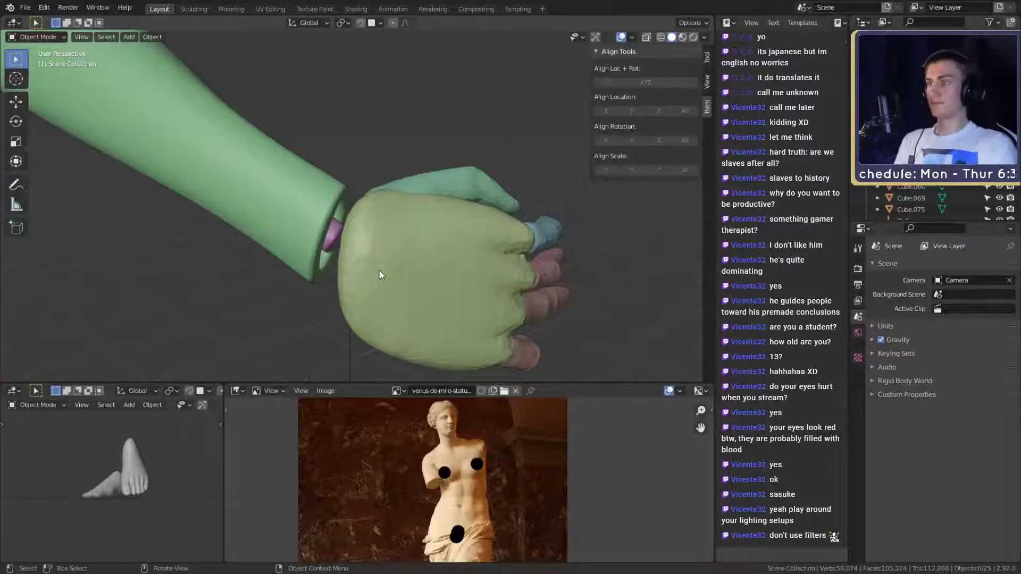
middle_click_drag(376, 272, 402, 258)
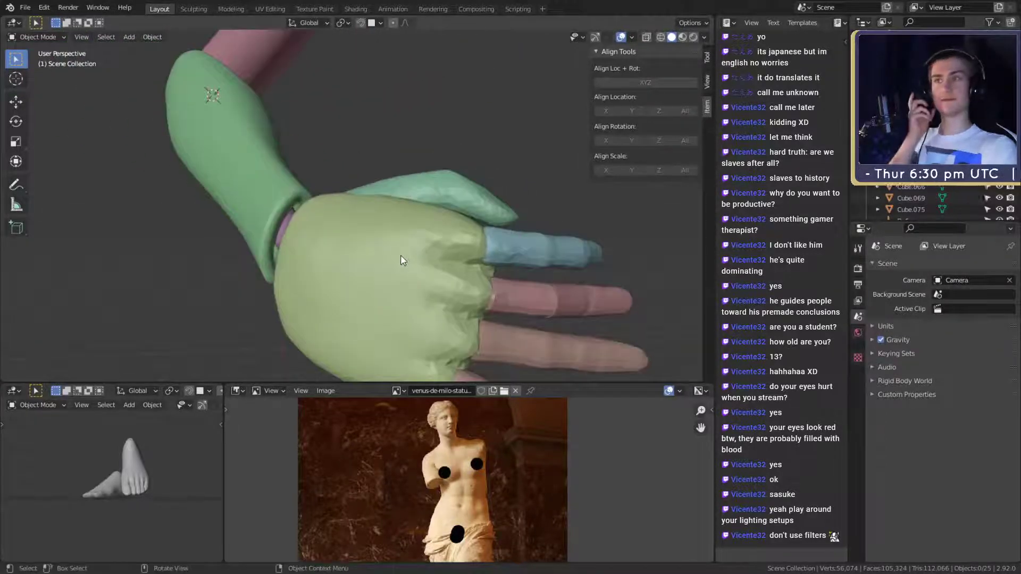
middle_click_drag(385, 271, 416, 245)
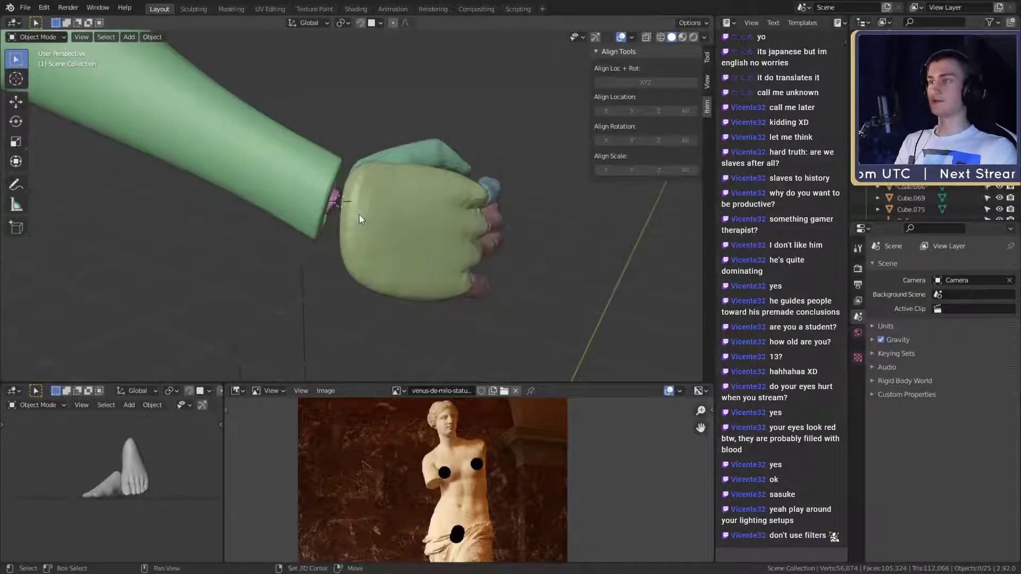
middle_click_drag(358, 213, 314, 234)
Add a UV sphere at the wrist and scale it to about 0.094 m across
key("shift+a")
mouse_move(315, 236)
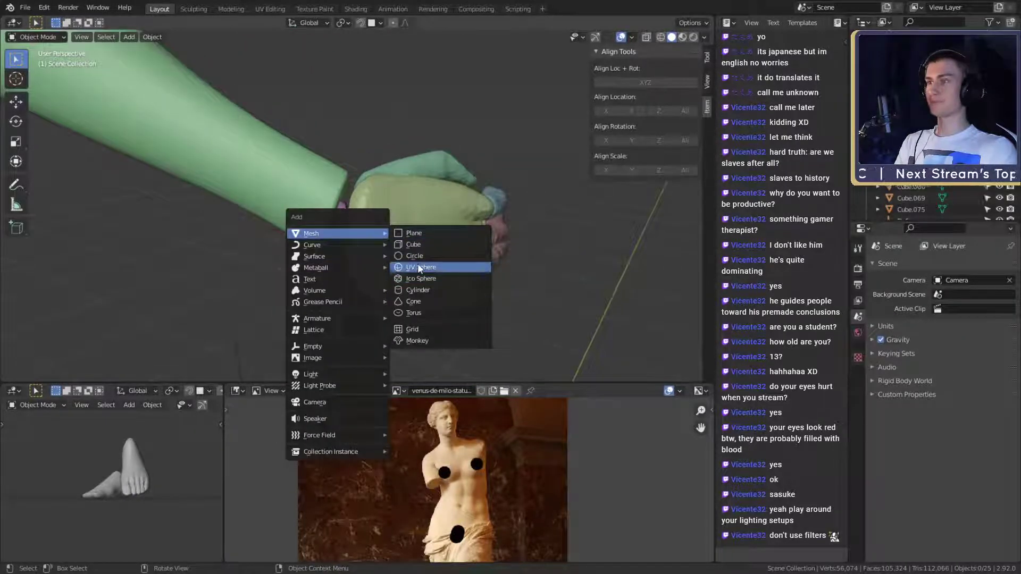
left_click(417, 267)
scroll(423, 266, "down", 5)
scroll(421, 259, "up", 3)
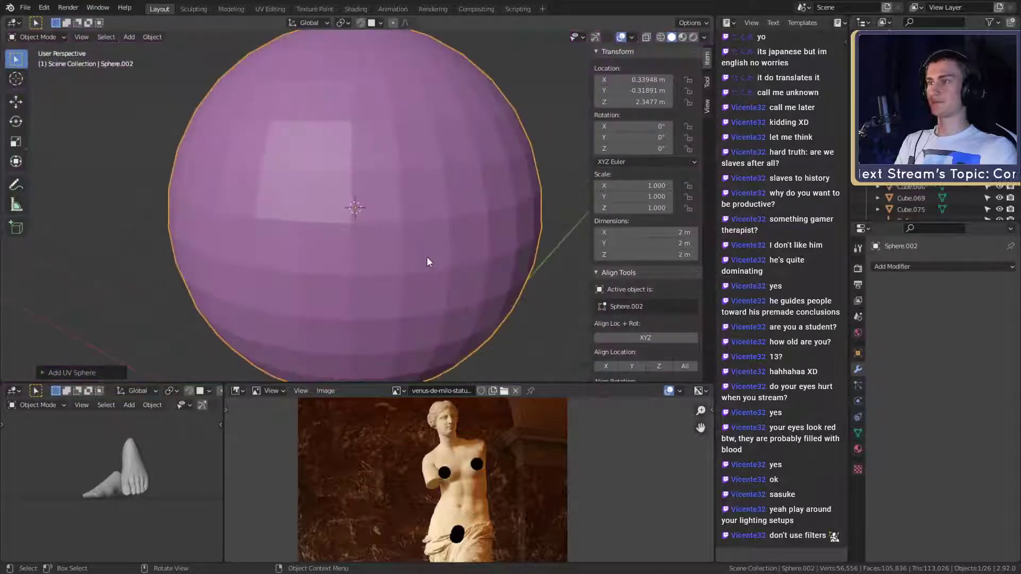
key("s")
left_click(368, 219)
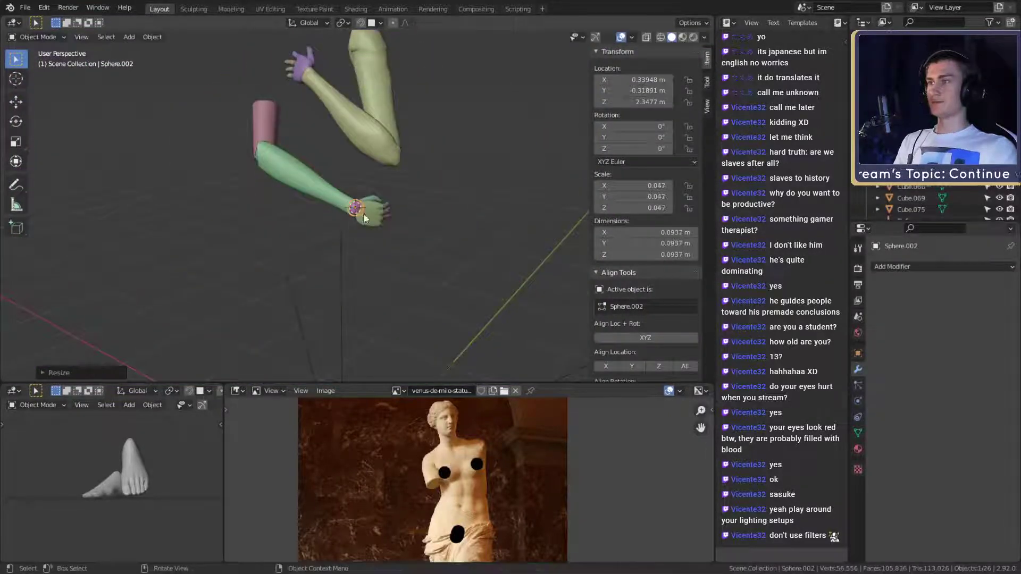
Shrink the wrist sphere to about 0.053 m wide and stretch it along Z to about 0.075 m
key("KP_Decimal")
middle_click_drag(389, 276, 465, 289)
scroll(407, 260, "up", 3)
key("s")
left_click(421, 262)
middle_click_drag(421, 260, 472, 247)
key("s")
key("z")
left_click(513, 243)
Move and rotate the stretched sphere to fit between the forearm opening and the palm
key("g")
left_click(336, 255)
key("r")
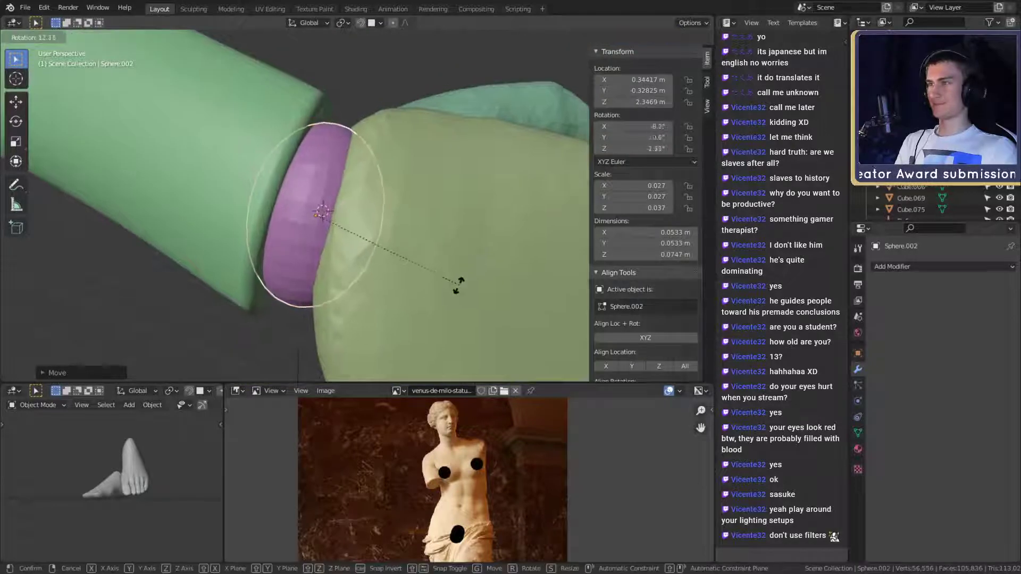
left_click(452, 284)
middle_click_drag(451, 283, 368, 235)
key("g")
left_click(531, 221)
Delete the large palm object of the right hand
scroll(388, 239, "down", 3)
left_click(408, 254)
key("x")
left_click(420, 275)
Try a slight rotation of the stretched wrist sphere and delete the sphere
scroll(419, 271, "up", 3)
left_click(369, 234)
key("r")
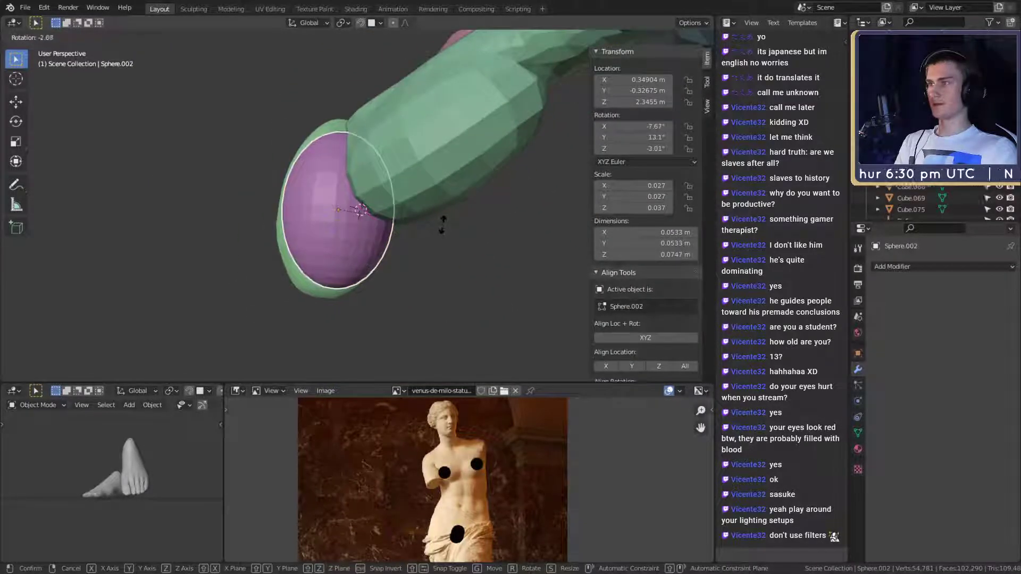
left_click(367, 212)
middle_click_drag(433, 216, 530, 252)
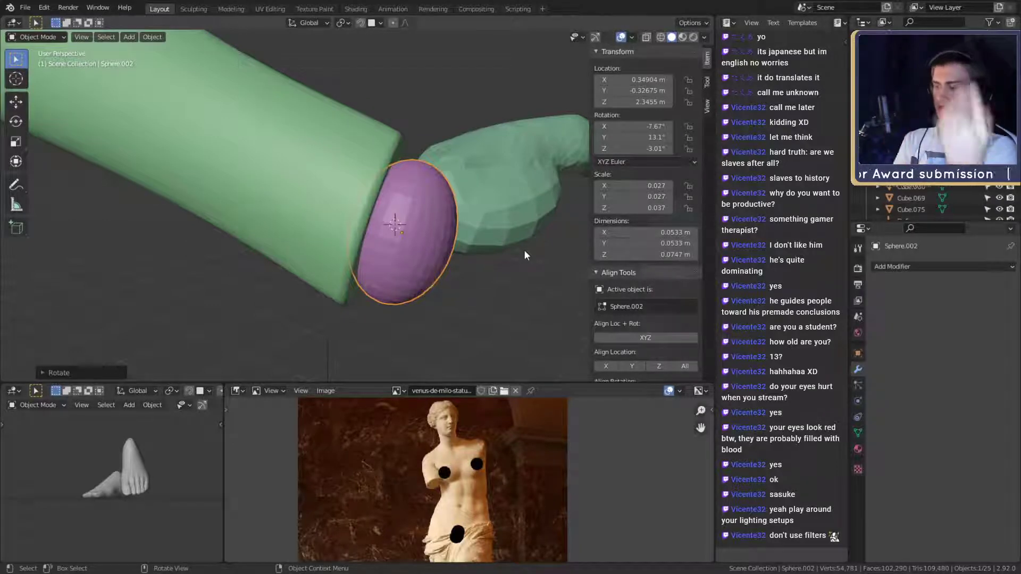
scroll(524, 251, "down", 4)
middle_click_drag(496, 239, 423, 249, "shift")
key("Delete")
Add a new UV sphere at the wrist and scale it uniformly to about 0.048 m across
middle_click_drag(345, 286, 321, 263)
key("shift+a")
mouse_move(321, 263)
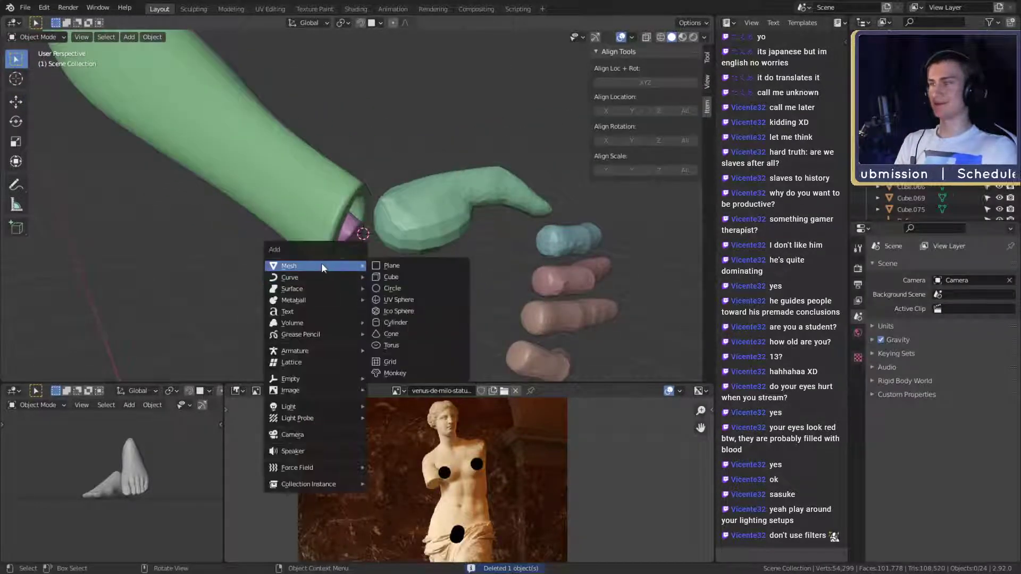
left_click(407, 300)
key("KP_Decimal")
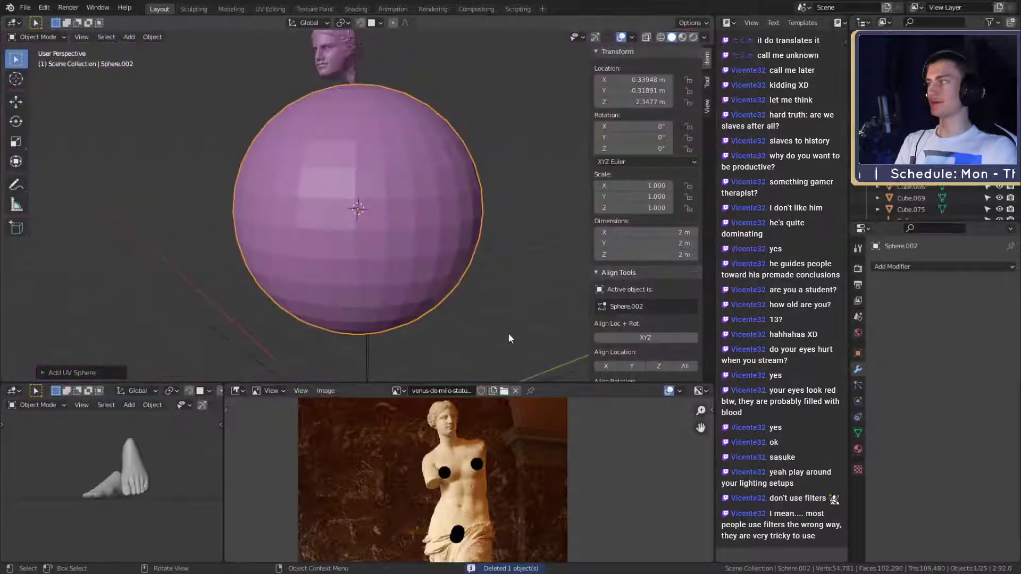
key("s")
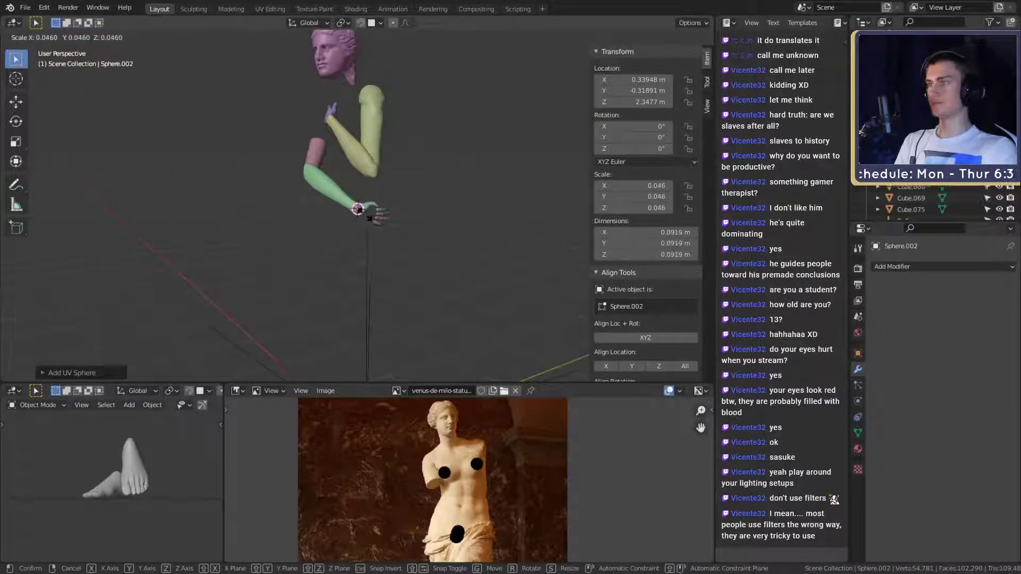
left_click(365, 218)
key("KP_Decimal")
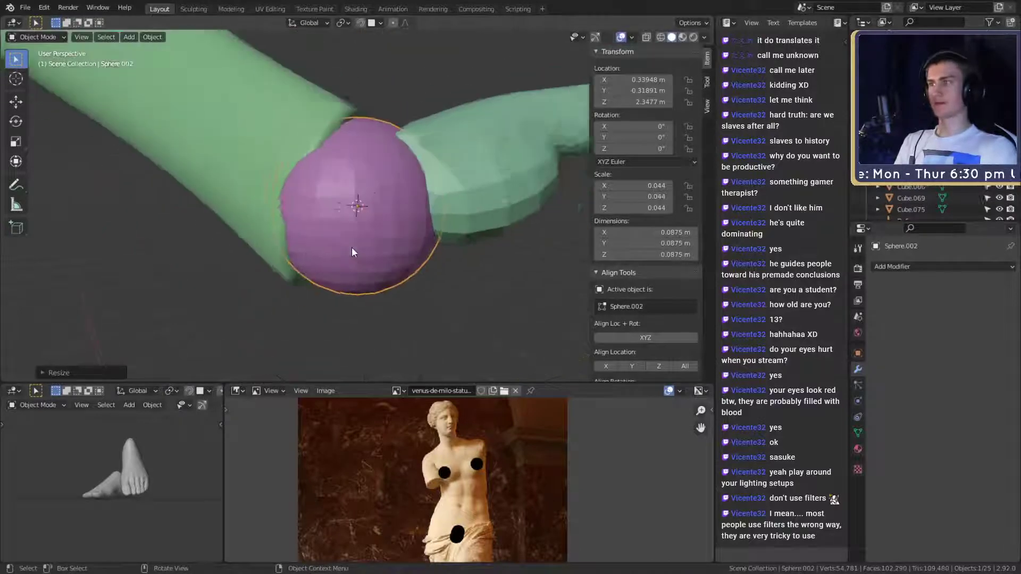
key("s")
left_click(430, 254)
Move the new sphere against the forearm's wrist opening and shade it smooth
middle_click_drag(429, 254, 458, 247)
key("g")
left_click(397, 298)
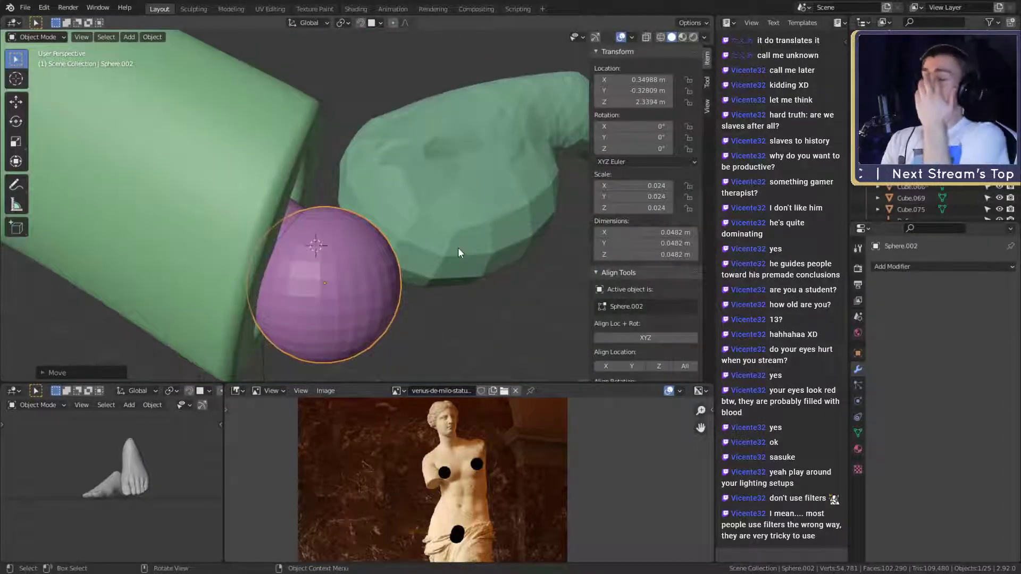
right_click(396, 274)
left_click(364, 280)
Switch the wrist sphere back to flat shading
scroll(414, 272, "down", 3)
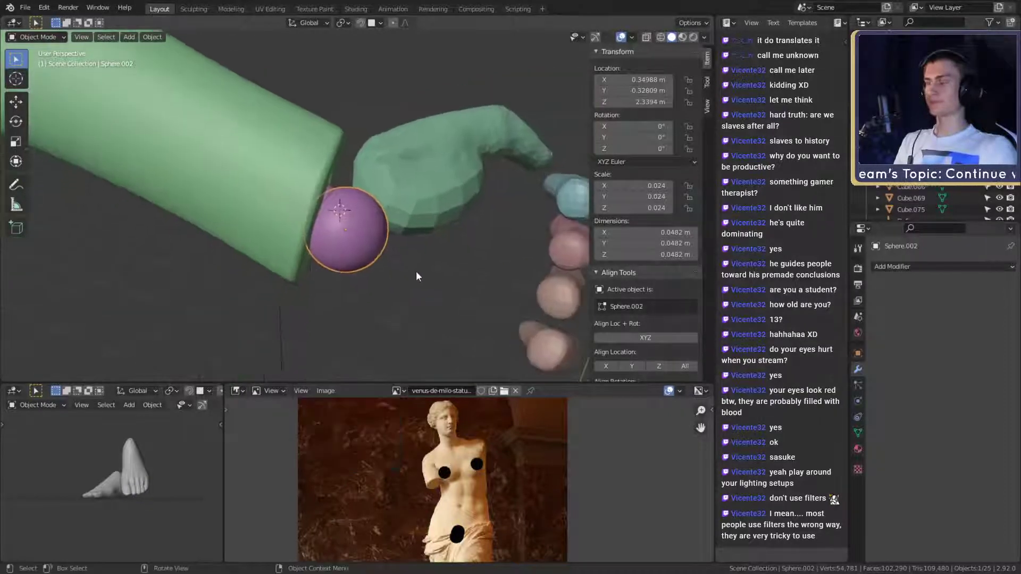
scroll(418, 270, "up", 2)
middle_click_drag(444, 267, 402, 278)
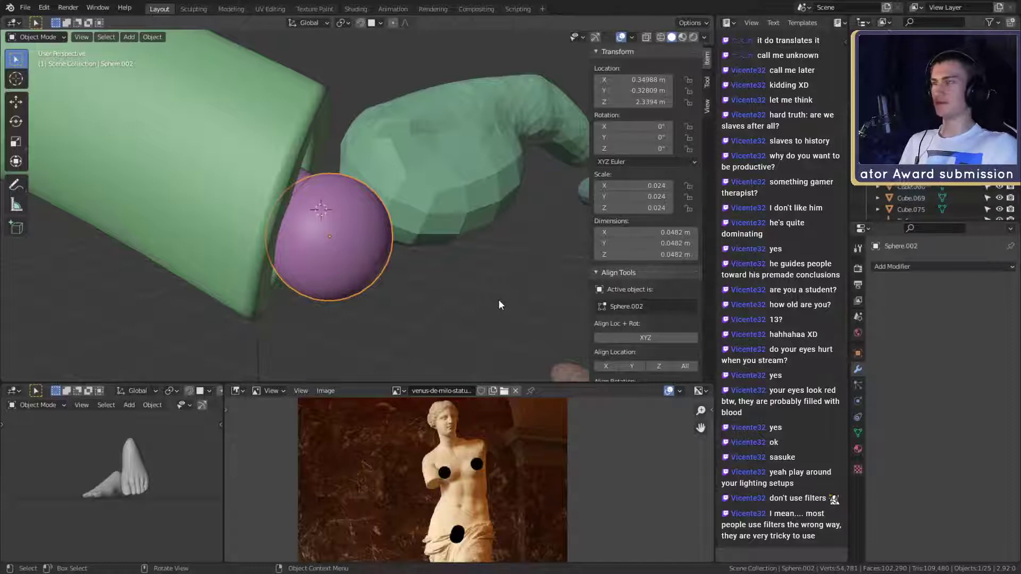
left_click(391, 274)
left_click(394, 258)
mouse_move(447, 239)
middle_mouse_down()
mouse_move(465, 247)
mouse_move(434, 287)
mouse_move(391, 290)
mouse_move(427, 204)
mouse_move(427, 238)
mouse_move(438, 230)
middle_mouse_up()
scroll(383, 281, "up", 2)
right_click(375, 279)
left_click(347, 290)
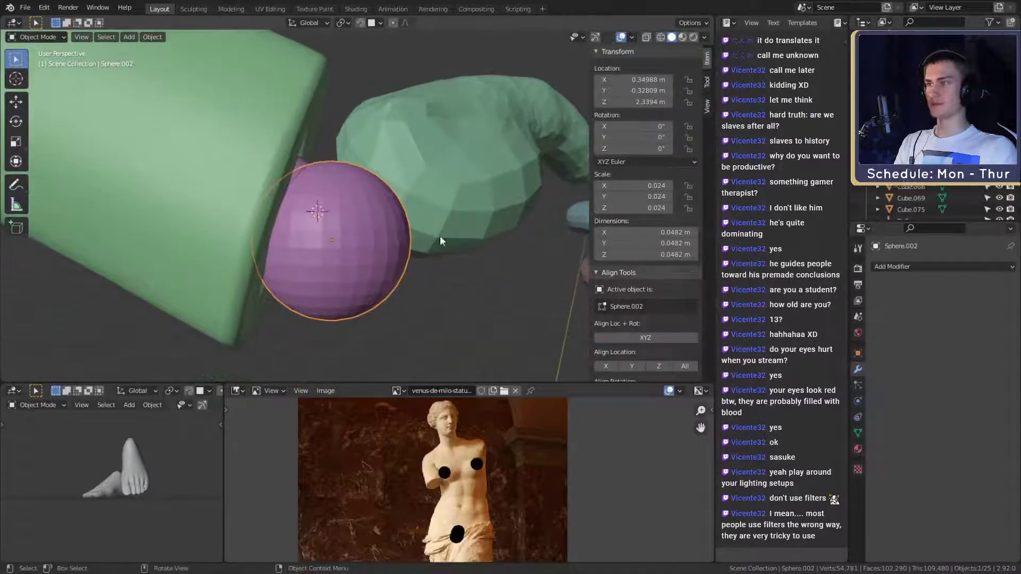
Rotate the wrist sphere by about -61° in the view and shade it smooth
key("r")
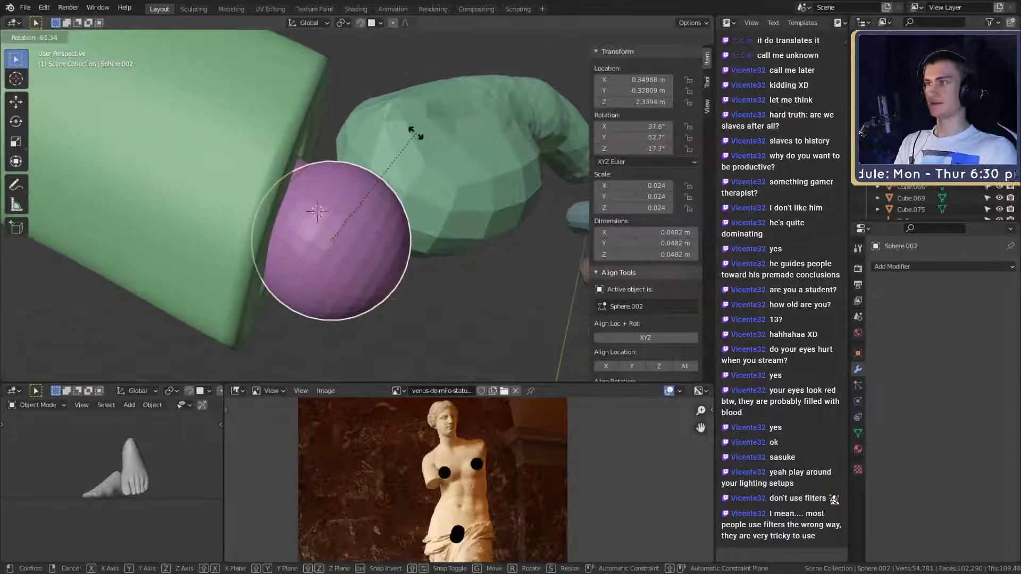
left_click(416, 133)
right_click(362, 241)
left_click(332, 233)
Center the wrist sphere in the forearm's end opening, using X-ray display to check its placement
mouse_move(397, 261)
middle_mouse_down()
mouse_move(442, 255)
mouse_move(479, 201)
mouse_move(456, 215)
mouse_move(455, 251)
mouse_move(458, 240)
mouse_move(369, 215)
mouse_move(500, 240)
mouse_move(417, 228)
mouse_move(464, 221)
mouse_move(457, 206)
mouse_move(381, 270)
mouse_move(471, 225)
mouse_move(466, 216)
mouse_move(380, 209)
mouse_move(440, 236)
mouse_move(448, 260)
mouse_move(435, 225)
mouse_move(417, 213)
mouse_move(394, 221)
mouse_move(351, 211)
mouse_move(337, 238)
middle_mouse_up()
key("alt+z")
scroll(465, 226, "down", 1, "alt")
scroll(465, 226, "down", 2)
scroll(456, 215, "up", 1)
key("g")
left_click(465, 246)
key("alt+z")
key("alt+z")
key("g")
left_click(472, 226)
key("alt+z")
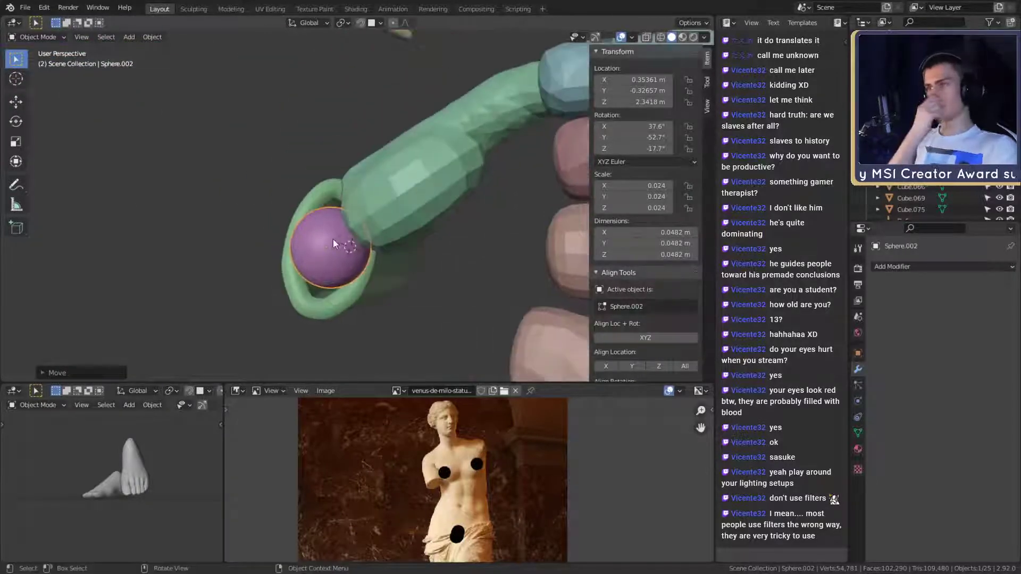
Enlarge the wrist sphere to about 0.062 m across
left_click(338, 240)
left_click(301, 270)
middle_click_drag(301, 270, 387, 254)
key("s")
left_click(412, 274)
scroll(394, 263, "up", 3)
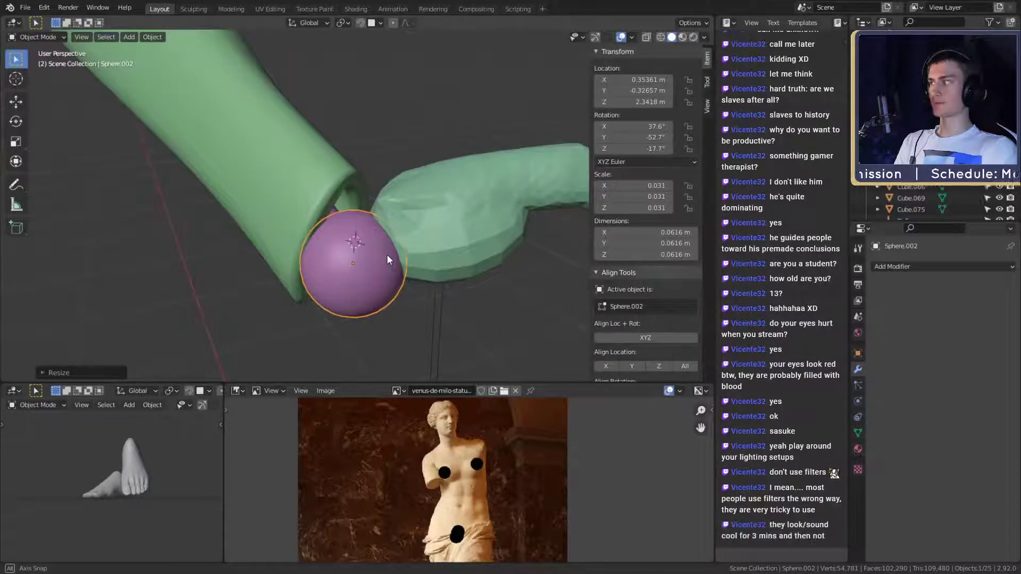
Open the HS_Lower_arm_R mesh for editing and select an edge at its wrist rim beside the sphere
mouse_move(387, 254)
middle_mouse_down()
mouse_move(391, 280)
mouse_move(379, 229)
mouse_move(373, 251)
mouse_move(346, 245)
mouse_move(403, 250)
mouse_move(338, 224)
mouse_move(469, 314)
mouse_move(338, 242)
mouse_move(360, 256)
middle_mouse_up()
scroll(403, 250, "up", 3)
scroll(387, 266, "down", 5)
scroll(353, 254, "up", 2)
left_click(367, 179)
middle_click_drag(367, 178, 435, 256)
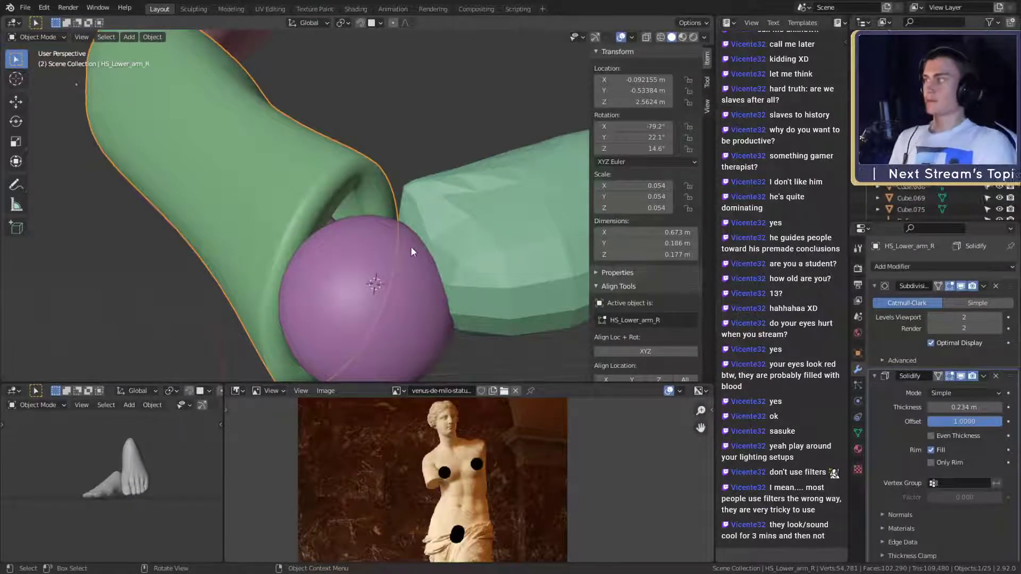
middle_click_drag(379, 241, 320, 243)
key("Tab")
middle_click_drag(307, 208, 390, 267)
left_click(335, 241)
middle_click_drag(335, 241, 397, 154)
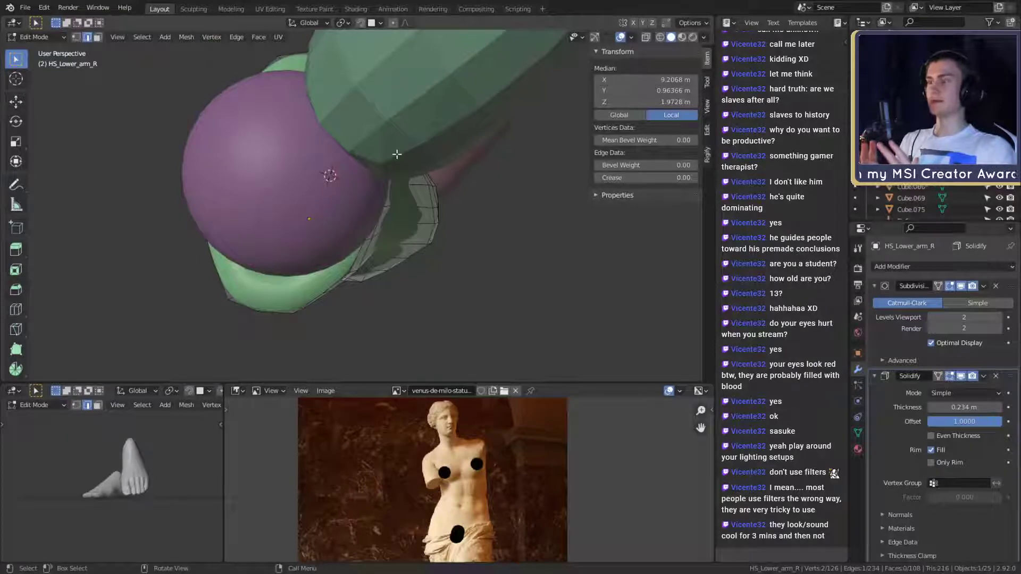
mouse_move(401, 174)
middle_mouse_down()
mouse_move(429, 216)
mouse_move(411, 189)
middle_mouse_up()
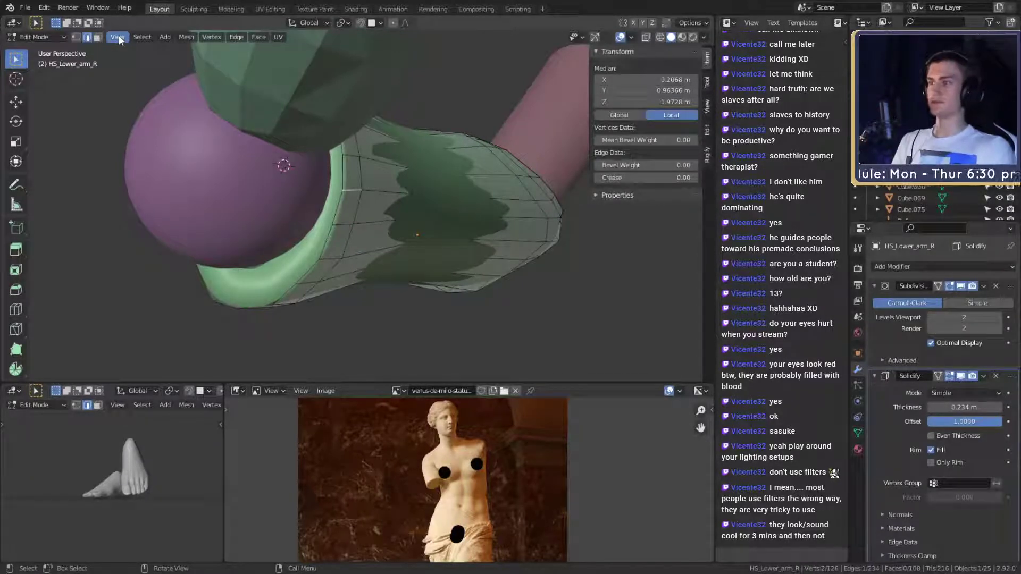
middle_click_drag(314, 171, 437, 219)
scroll(396, 208, "up", 5)
scroll(396, 208, "down", 5)
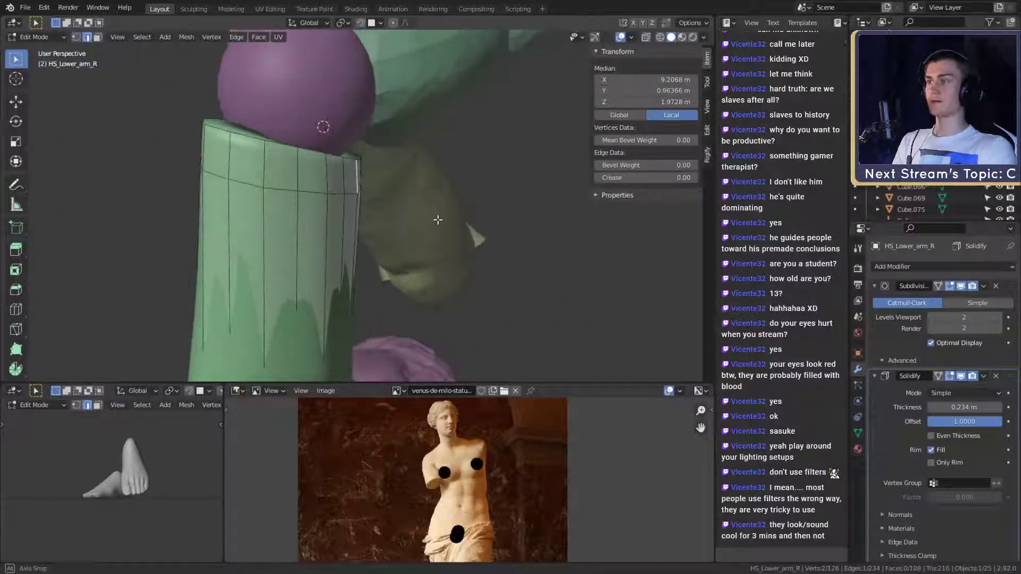
key("g")
left_click(429, 140)
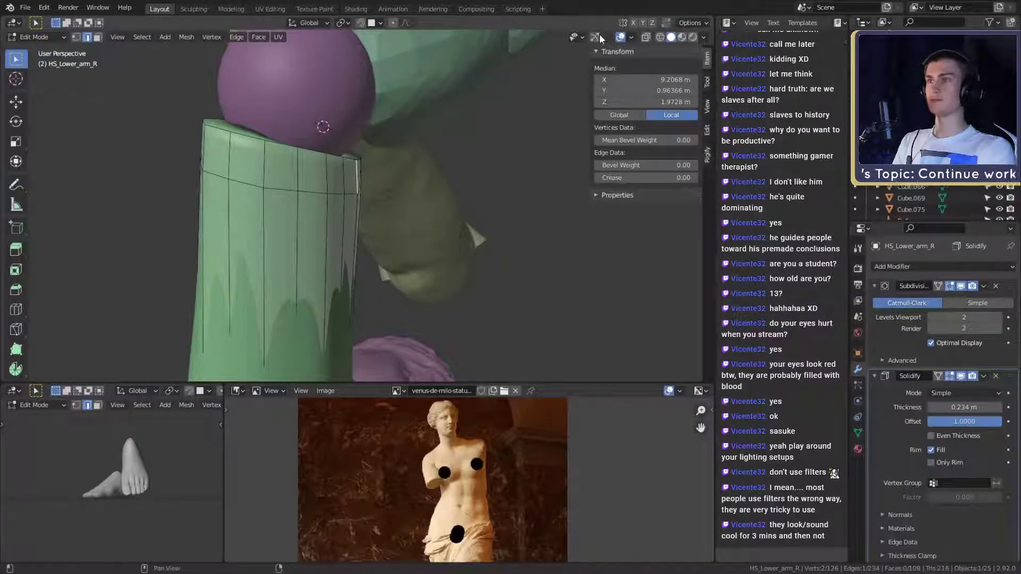
middle_click_drag(435, 177, 449, 185)
key("g")
right_click(458, 193)
Move the selected wrist rim edge outward with proportional editing at size 0.05 and rotate it
key("g")
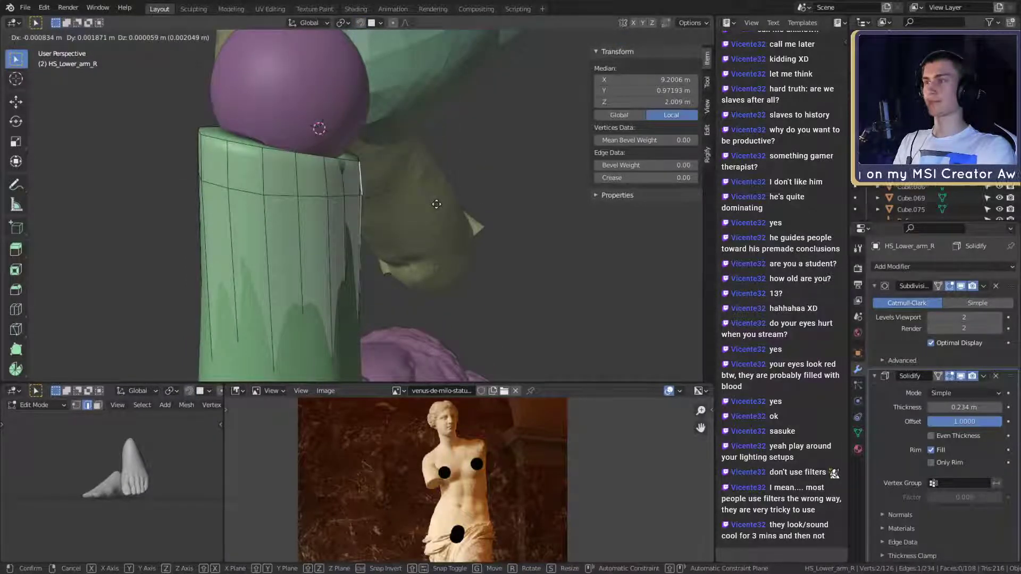
key("o")
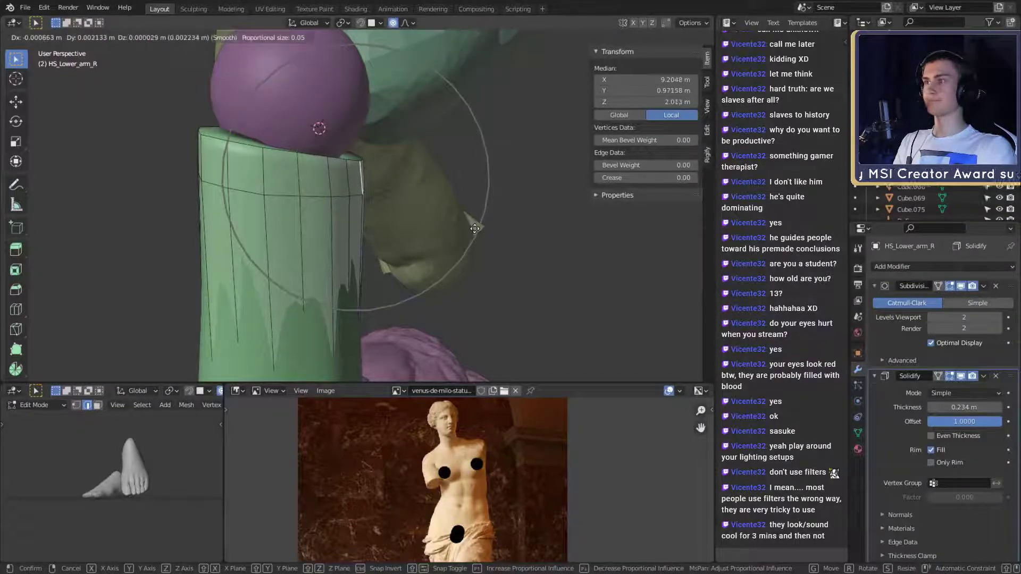
left_click(476, 220)
middle_click_drag(472, 189, 459, 156)
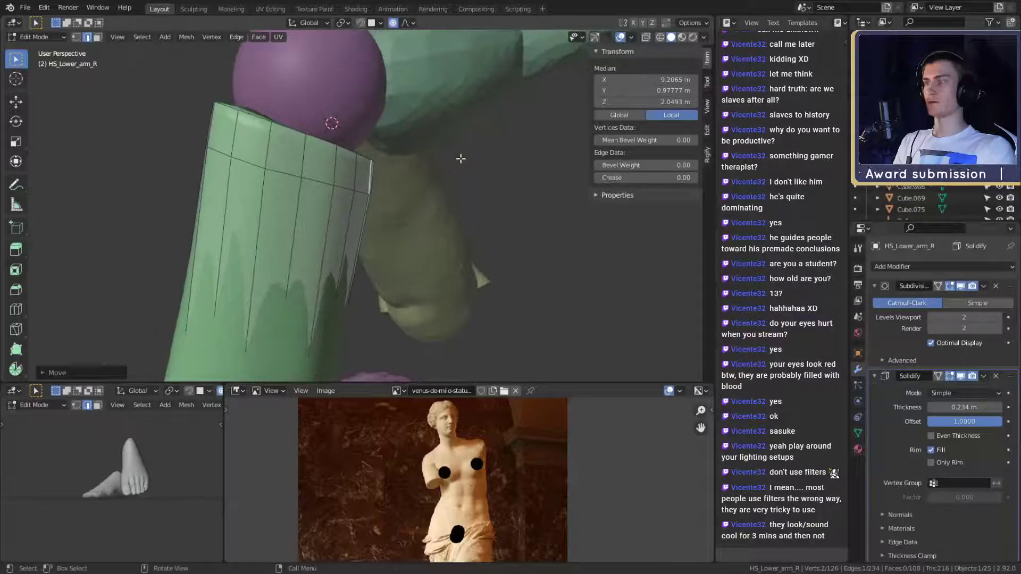
key("g")
key("r")
left_click(488, 210)
Nudge the wrist rim further with proportional moves so the forearm opening follows the sphere
mouse_move(489, 211)
middle_mouse_down()
mouse_move(410, 174)
mouse_move(451, 167)
mouse_move(467, 183)
middle_mouse_up()
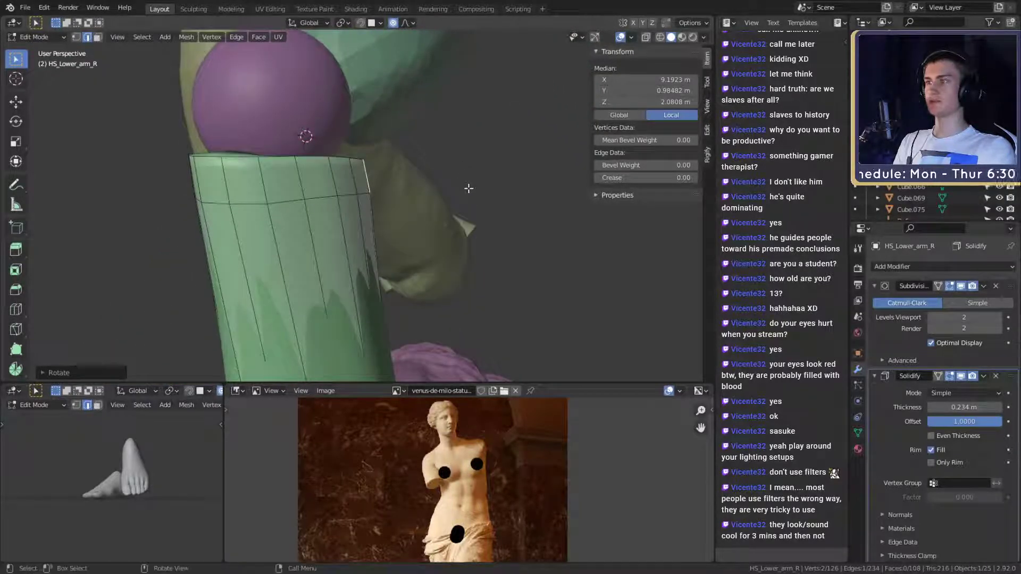
key("g")
scroll(469, 188, "up", 1)
left_click(471, 189)
middle_click_drag(469, 186, 376, 230)
key("g")
left_click(349, 212)
Adjust the rim edge near the thumb base with proportional moves at size 0.04
middle_click_drag(367, 177, 417, 160)
key("g")
left_click(407, 169)
key("g")
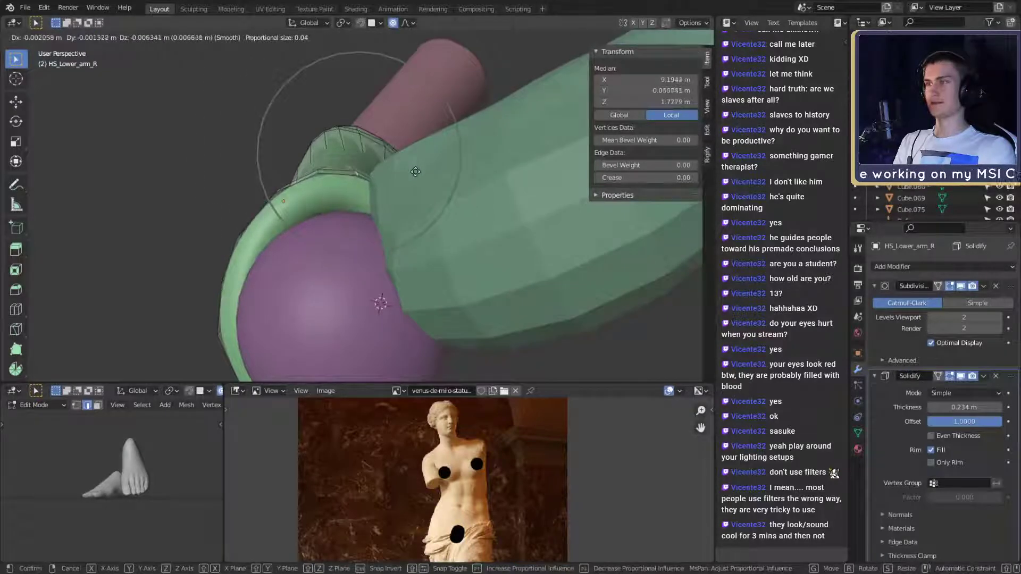
left_click(416, 172)
Select further edges on the wrist rim, move them to even out the opening, and finish editing the mesh
middle_click_drag(415, 172, 162, 251)
left_click(328, 162, "shift")
left_click(389, 155)
key("g")
left_click(391, 152)
key("g")
left_click(432, 158)
scroll(310, 250, "down", 3)
middle_click_drag(310, 232, 459, 204)
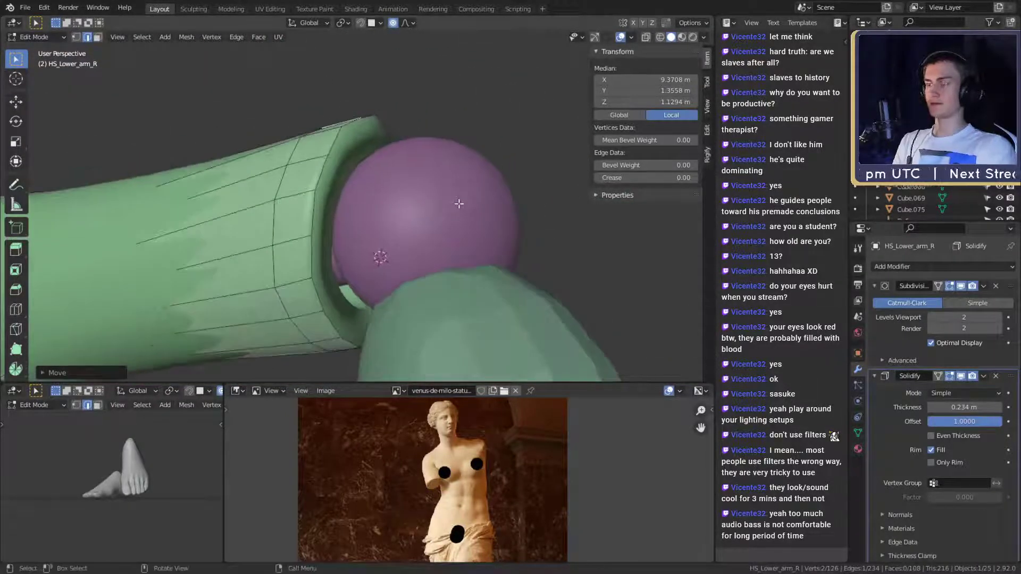
scroll(459, 204, "down", 8)
key("Tab")
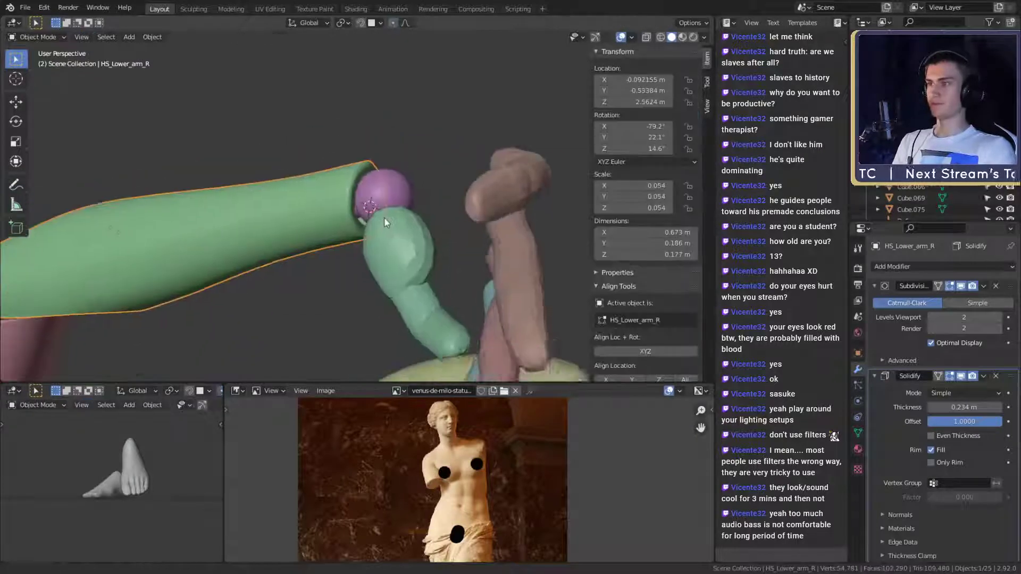
Edit the lower arm mesh again, refine its wrist end with small proportional moves, and return to Object Mode
middle_click_drag(358, 231, 375, 260)
scroll(379, 257, "up", 6)
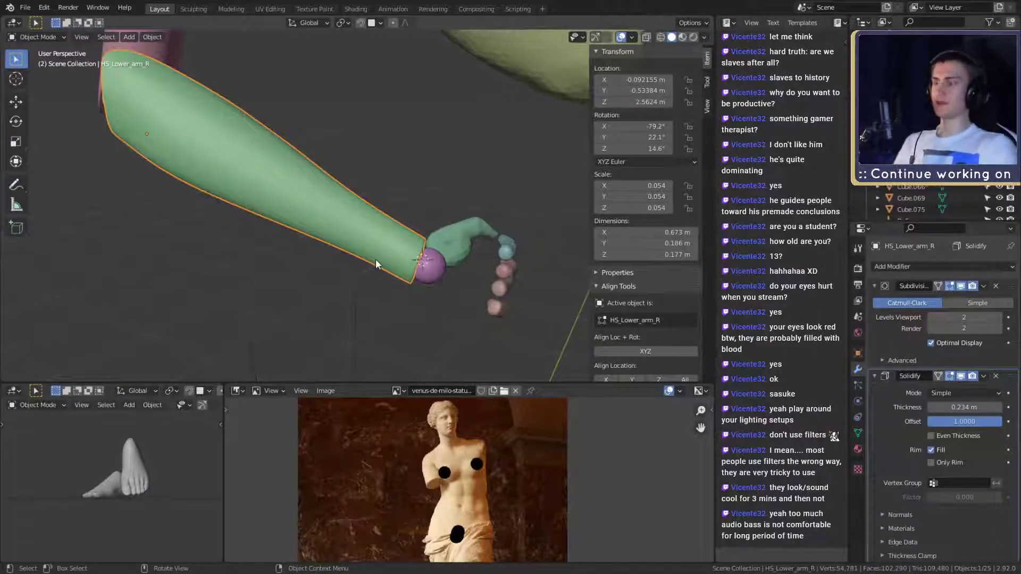
scroll(315, 152, "up", 5)
middle_click_drag(341, 221, 375, 198)
key("Tab")
middle_click_drag(314, 185, 418, 225)
key("g")
left_click(393, 177)
left_click(410, 173)
key("g")
left_click(409, 175)
scroll(409, 173, "down", 4)
key("Tab")
Enlarge the purple wrist sphere to a diameter of about 0.067 m
scroll(402, 213, "up", 8)
left_click(327, 246)
key("g")
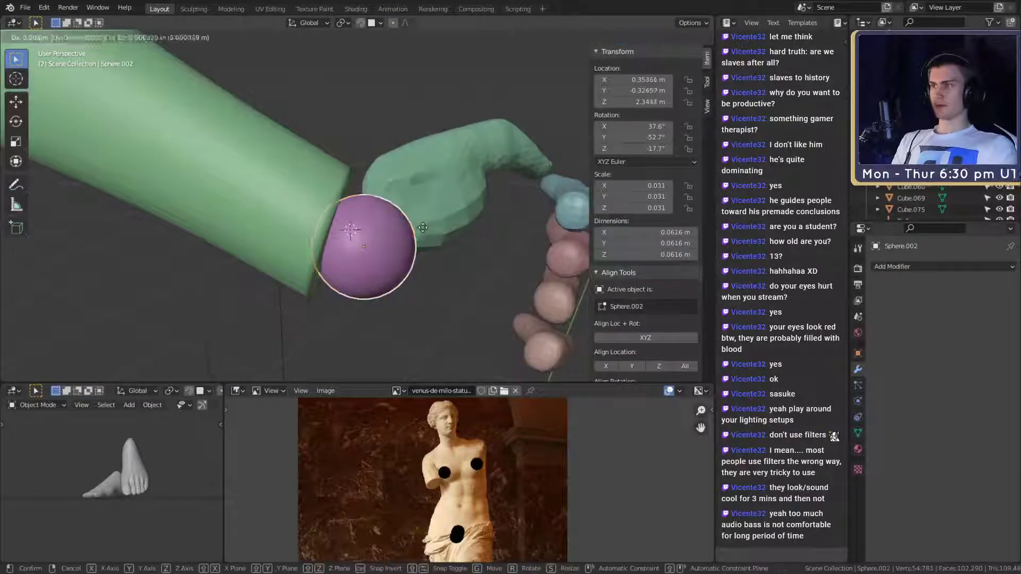
key("Escape")
key("s")
left_click(448, 229)
middle_click_drag(448, 229, 403, 220)
scroll(446, 213, "down", 3)
scroll(442, 210, "up", 3)
scroll(402, 261, "down", 5)
middle_click_drag(402, 261, 375, 209)
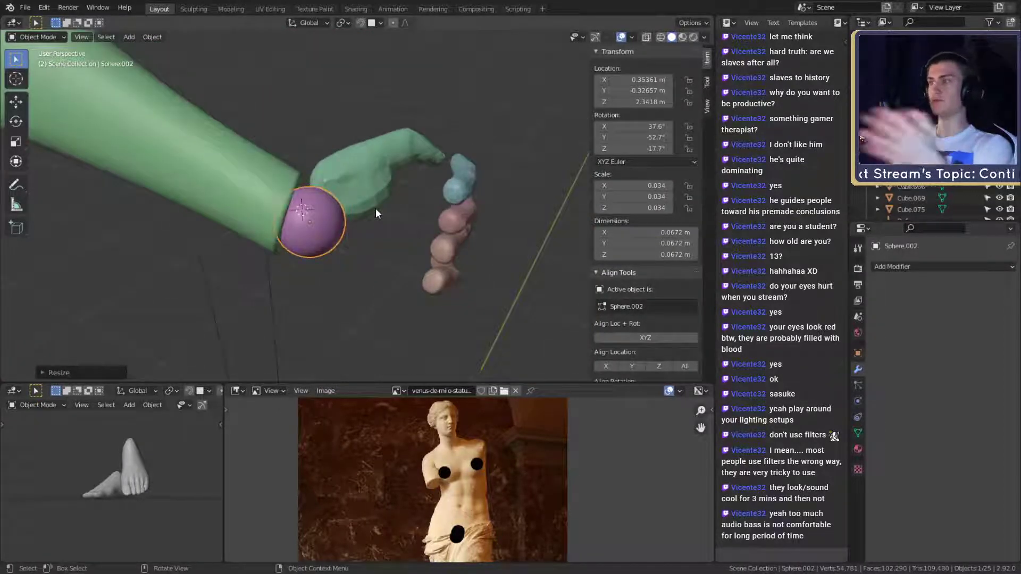
Select the edge loops at the lower arm's wrist end, rotate them to suit the larger sphere, and return to Object Mode
middle_click_drag(376, 208, 495, 233)
middle_click_drag(329, 247, 319, 192)
scroll(408, 158, "up", 3)
middle_click_drag(254, 242, 456, 246, "shift")
scroll(399, 200, "up", 3)
left_click(358, 233)
key("Tab")
left_click(307, 232, "alt")
left_click(328, 222, "alt+shift")
key("r")
left_click(422, 218)
key("Tab")
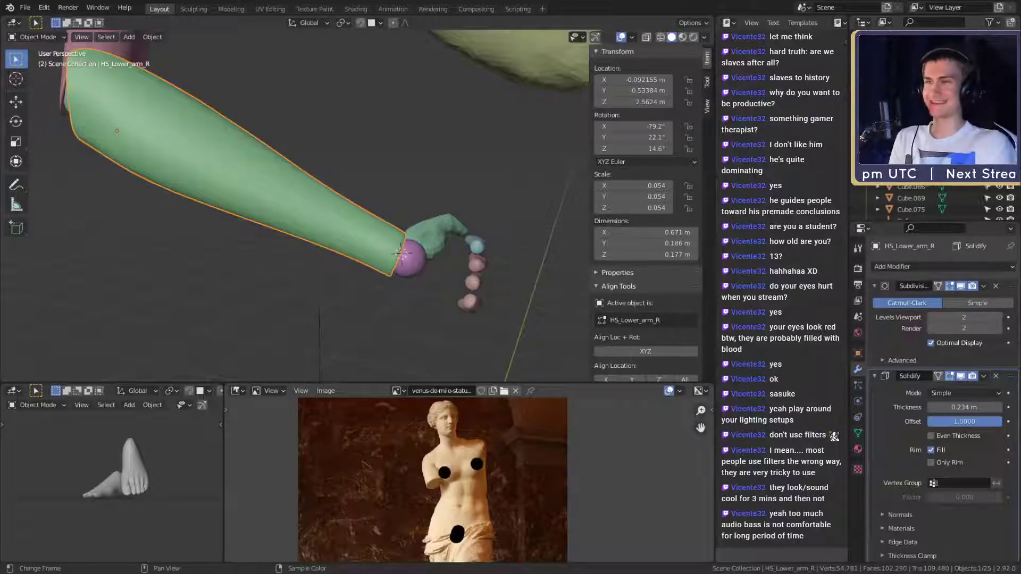
Edit the lower arm mesh and slide a single edge near its wrist rim along the surface
scroll(363, 244, "up", 2)
middle_click_drag(363, 243, 497, 198)
scroll(435, 192, "up", 2)
key("Tab")
left_click(314, 201)
key("g")
left_click(511, 194)
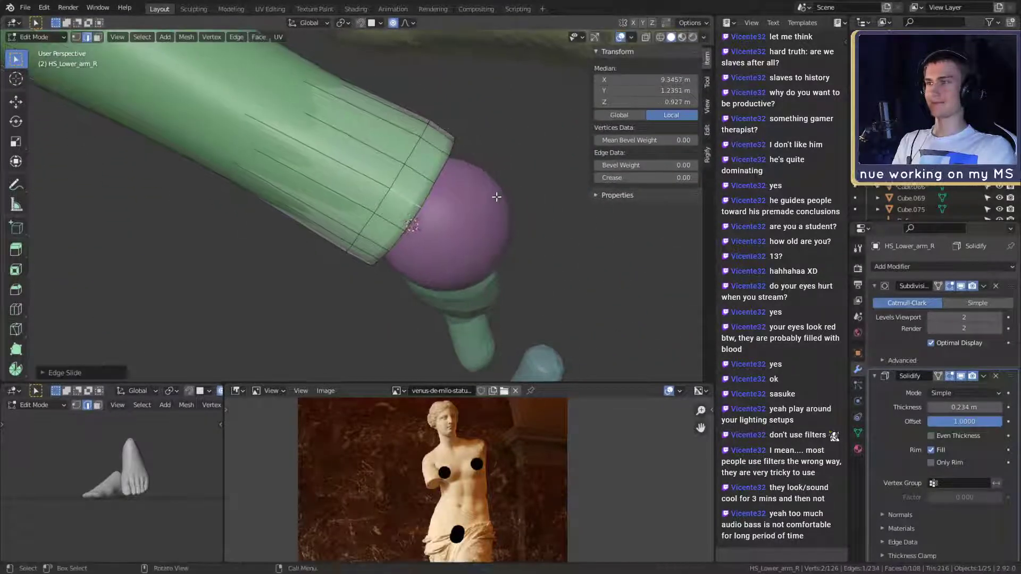
Rotate and nudge the selected wrist edge with proportional editing at size 0.04, and leave Edit Mode
key("r")
left_click(501, 206)
key("g")
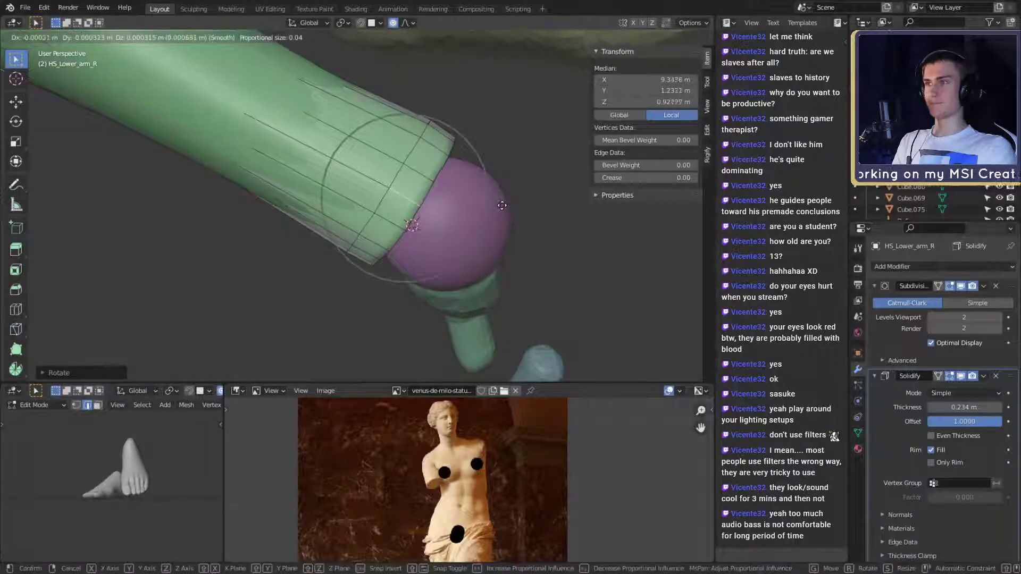
left_click(502, 205)
middle_click_drag(502, 205, 436, 206)
key("Tab")
scroll(396, 223, "up", 4)
scroll(362, 155, "down", 2)
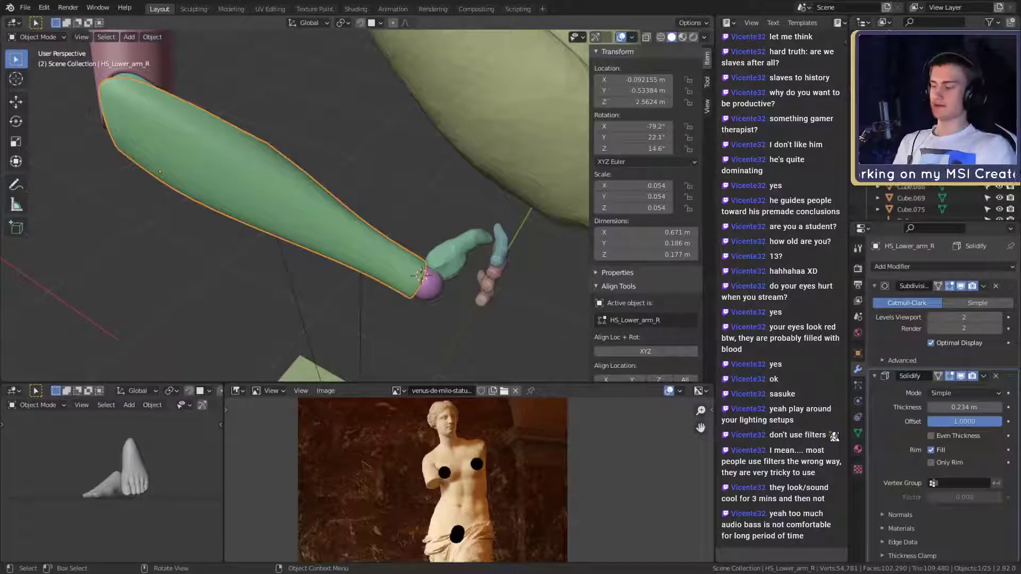
Select an edge beside the lower arm's elbow opening and rotate it with proportional editing turned off
middle_click_drag(329, 171, 600, 245)
key("Tab")
middle_click_drag(437, 114, 414, 198)
left_click(372, 193)
scroll(413, 175, "down", 2)
scroll(377, 196, "up", 5)
left_click(368, 185)
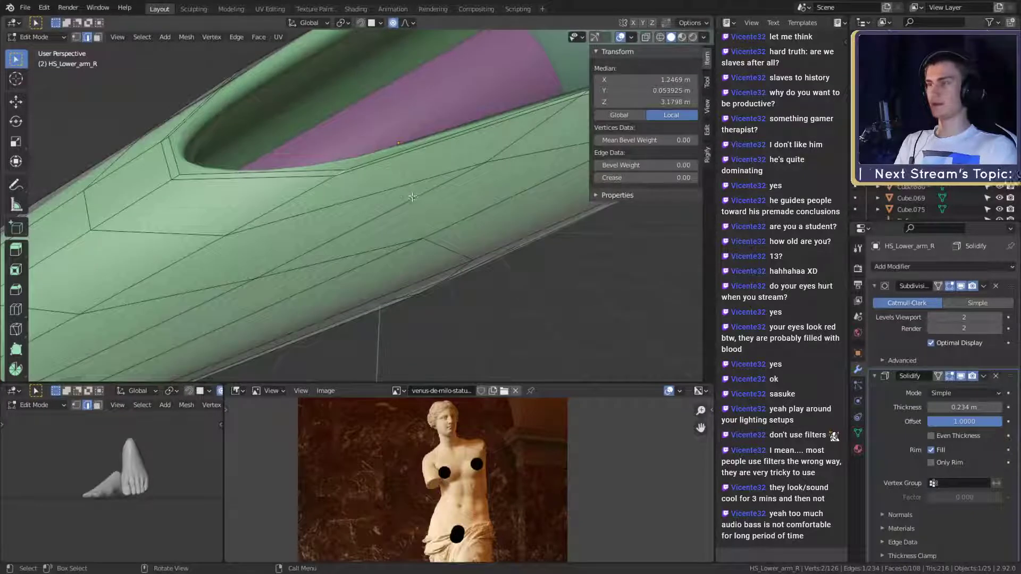
key("r")
left_click(372, 162)
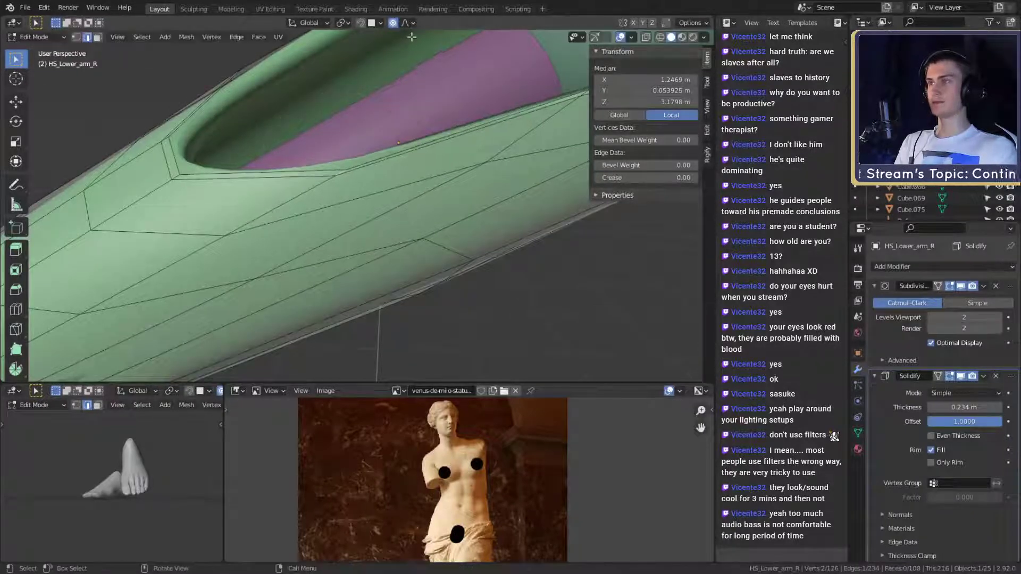
key("r")
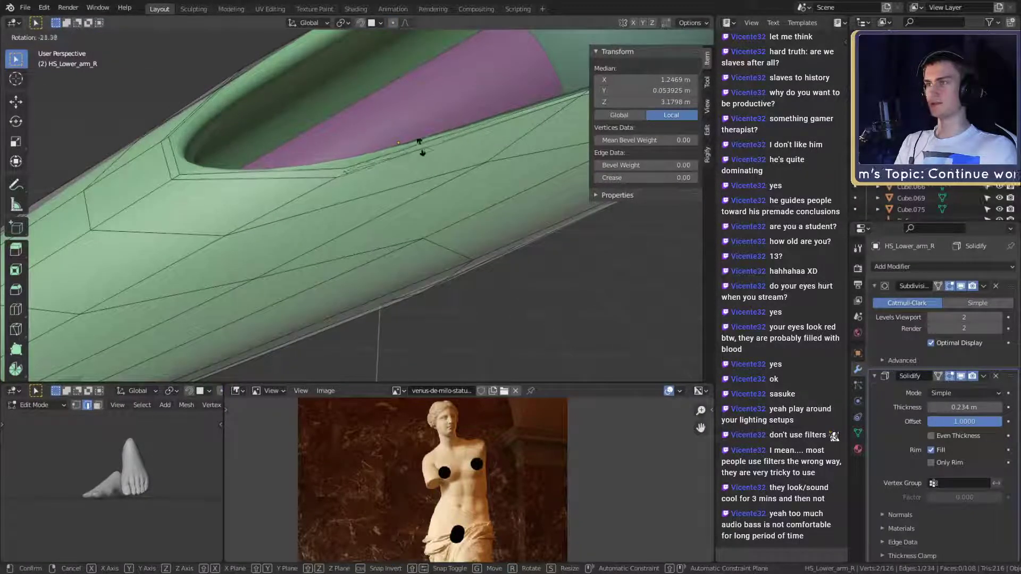
left_click(366, 140)
Leave Edit Mode and examine how the lower arm's elbow opening fits around the upper arm from several angles
middle_click_drag(366, 140, 530, 234)
middle_click_drag(429, 216, 478, 214)
key("Tab")
key("Tab")
scroll(481, 174, "down", 4)
key("Tab")
scroll(343, 207, "up", 3)
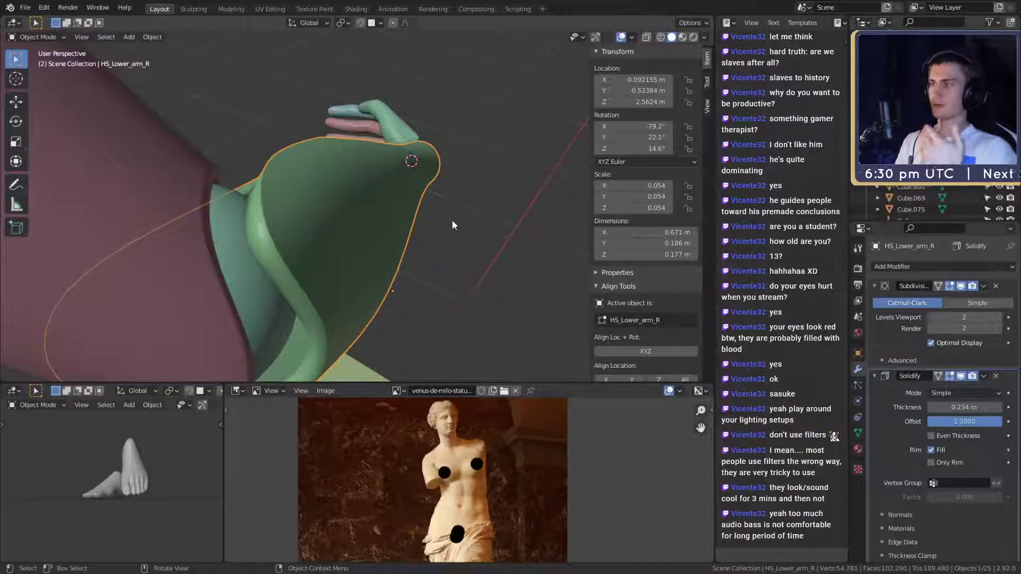
middle_click_drag(452, 220, 432, 237)
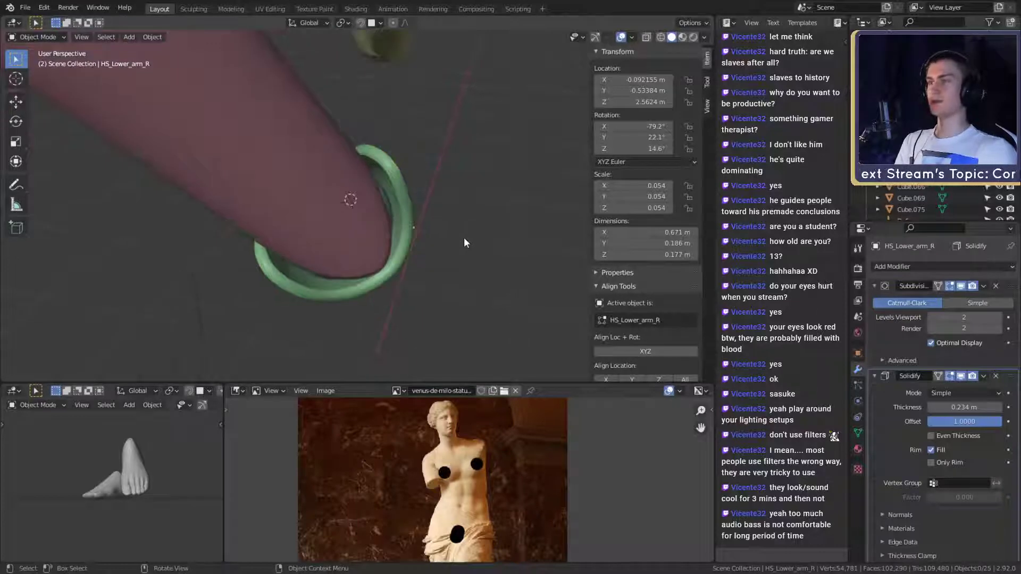
middle_click_drag(467, 188, 348, 202)
scroll(440, 230, "up", 2)
scroll(390, 218, "up", 1)
scroll(391, 219, "up", 2)
Inspect the edges at the upper arm's elbow end in Edit Mode and return to Object Mode
left_click(257, 143)
middle_click_drag(257, 142, 396, 271)
key("Tab")
left_click(339, 242)
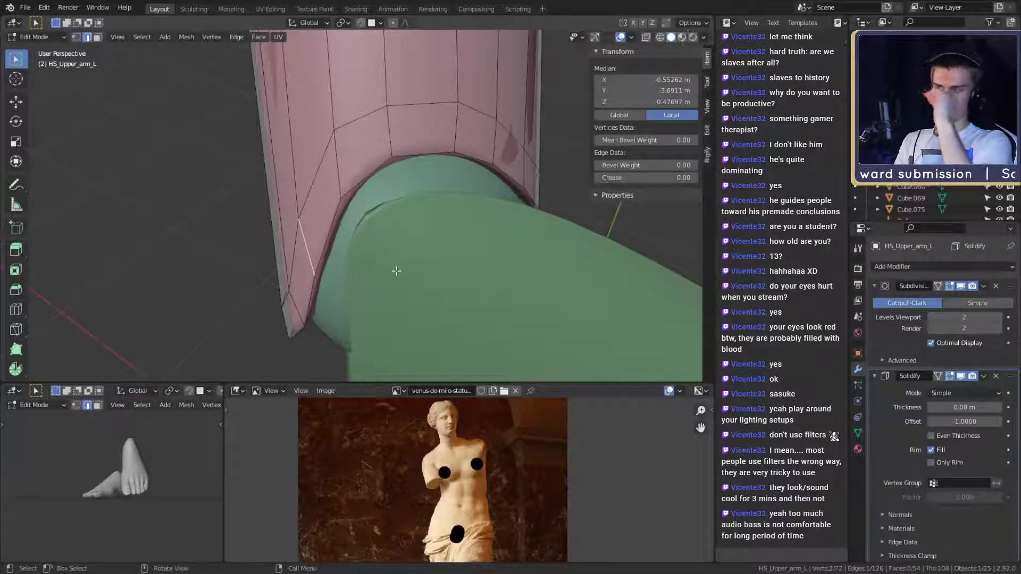
middle_click_drag(396, 271, 314, 200)
key("Tab")
Save the project file with the current arm changes
scroll(392, 180, "down", 5)
scroll(319, 216, "down", 3)
scroll(362, 159, "up", 2)
left_click(25, 8)
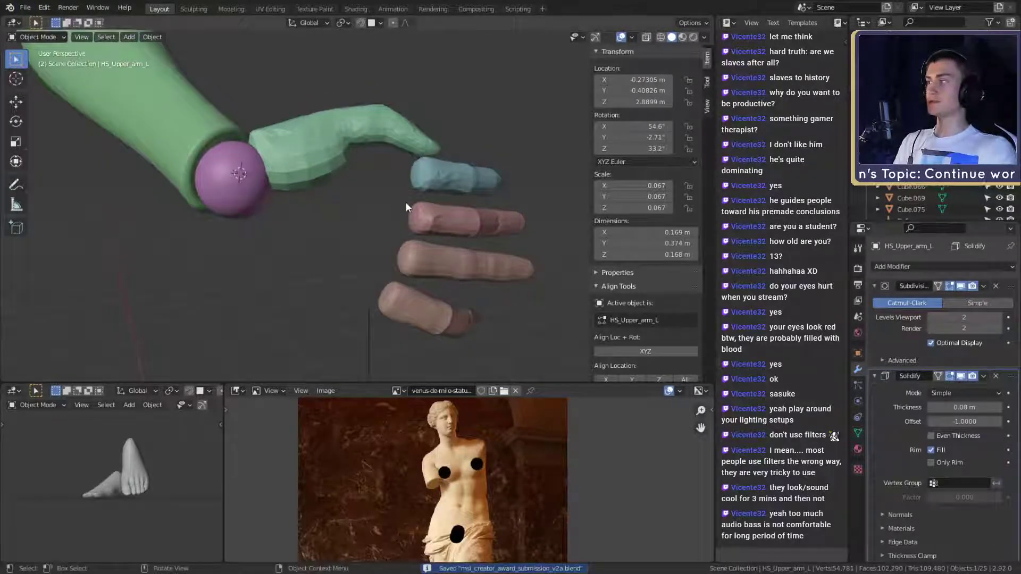
middle_click_drag(395, 201, 395, 234)
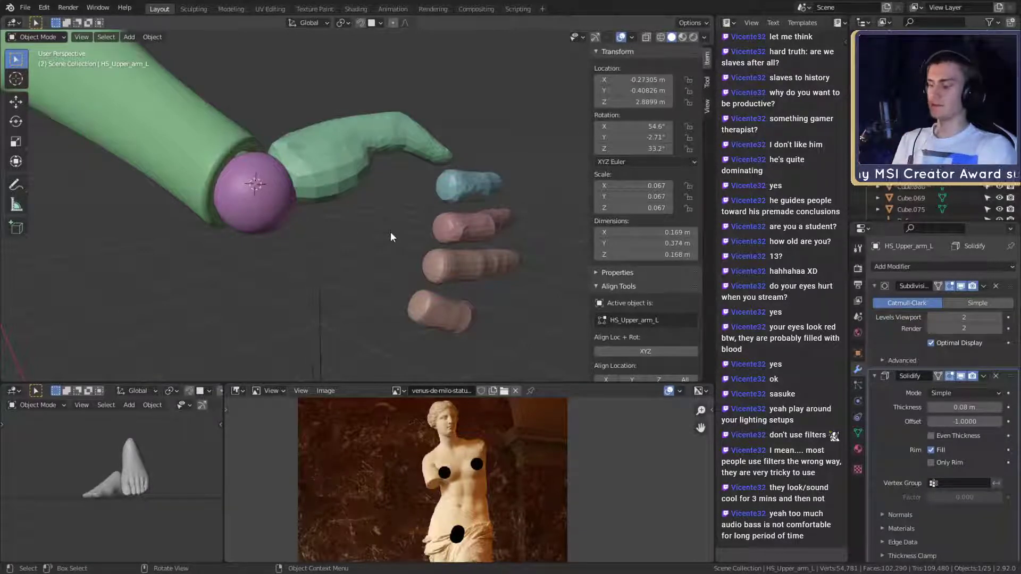
middle_click_drag(378, 218, 356, 225)
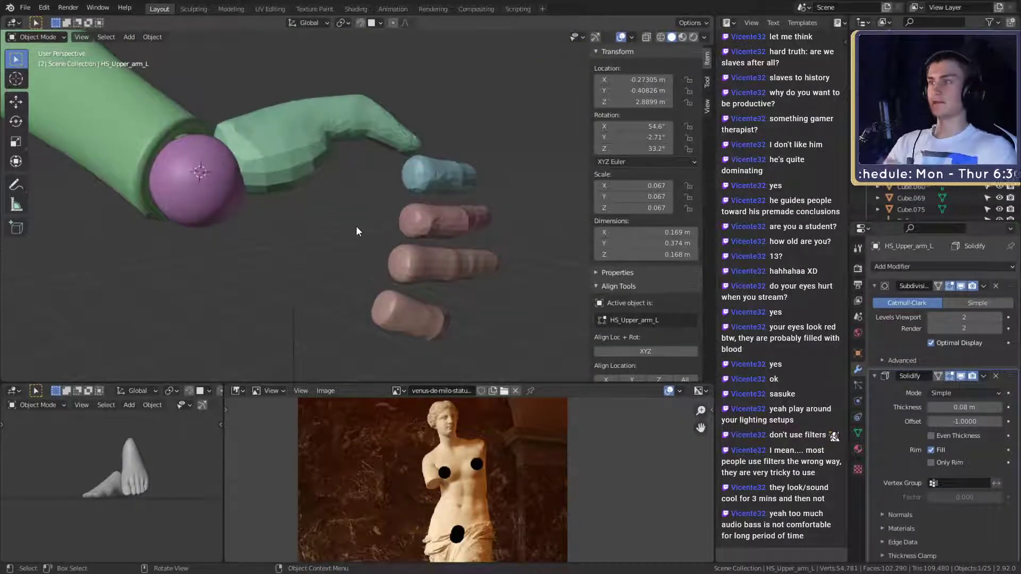
scroll(359, 221, "down", 1)
scroll(359, 221, "up", 1)
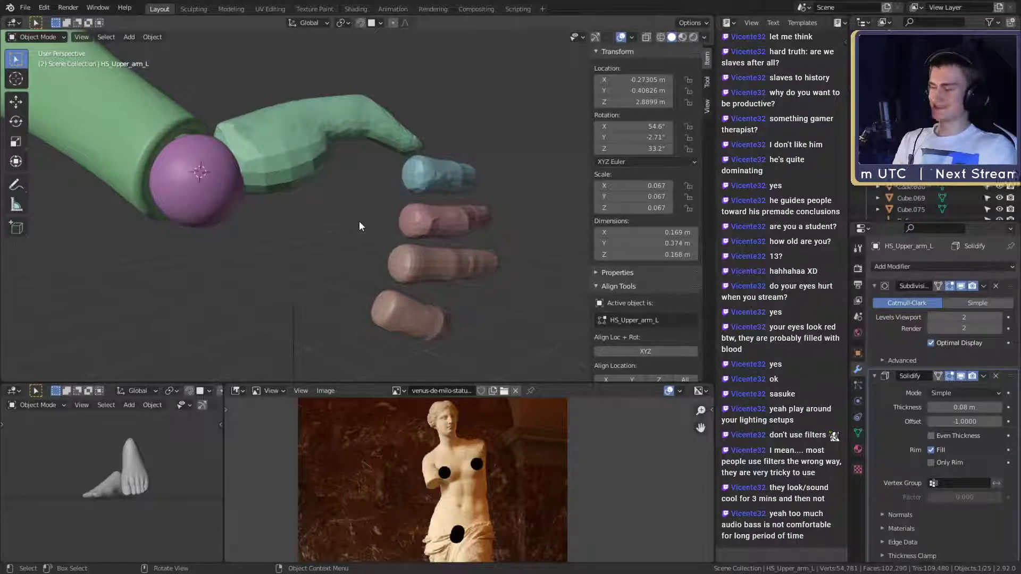
middle_click_drag(355, 209, 384, 221)
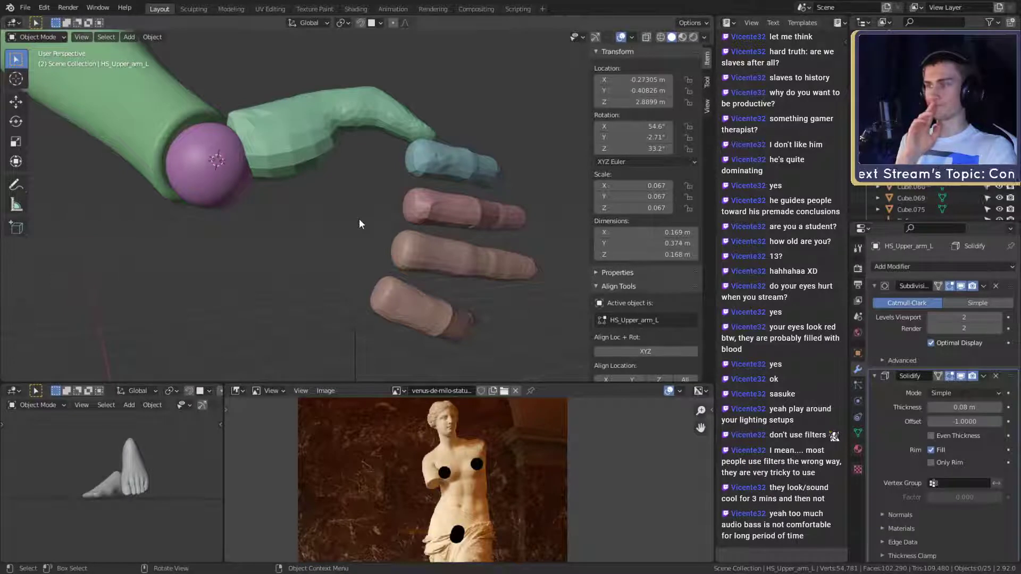
Replace the Venus de Milo reference with the armored David statue image and examine its raised hand and wrist
scroll(442, 493, "down", 8)
scroll(442, 493, "up", 6)
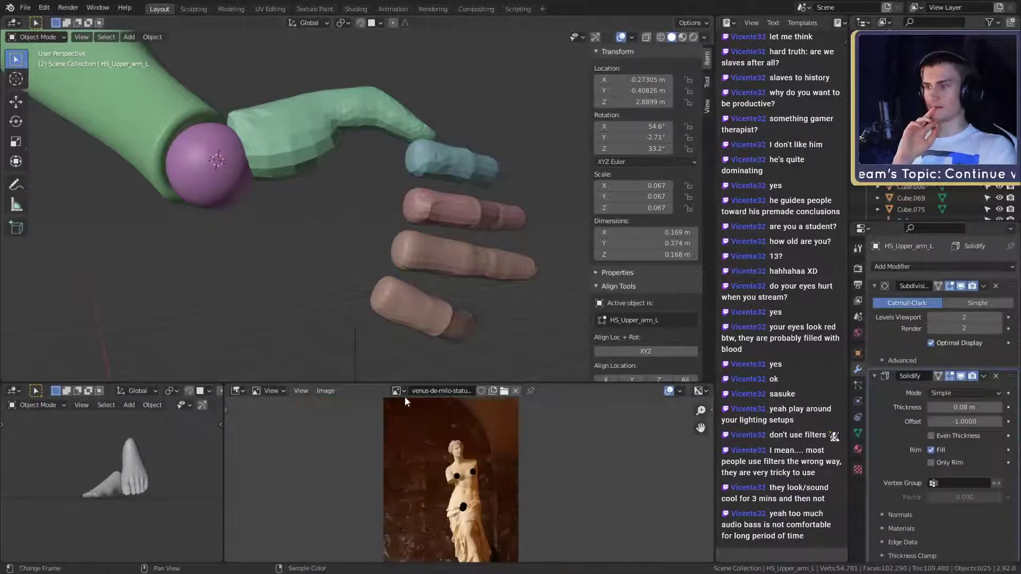
left_click(396, 391)
left_click(430, 430)
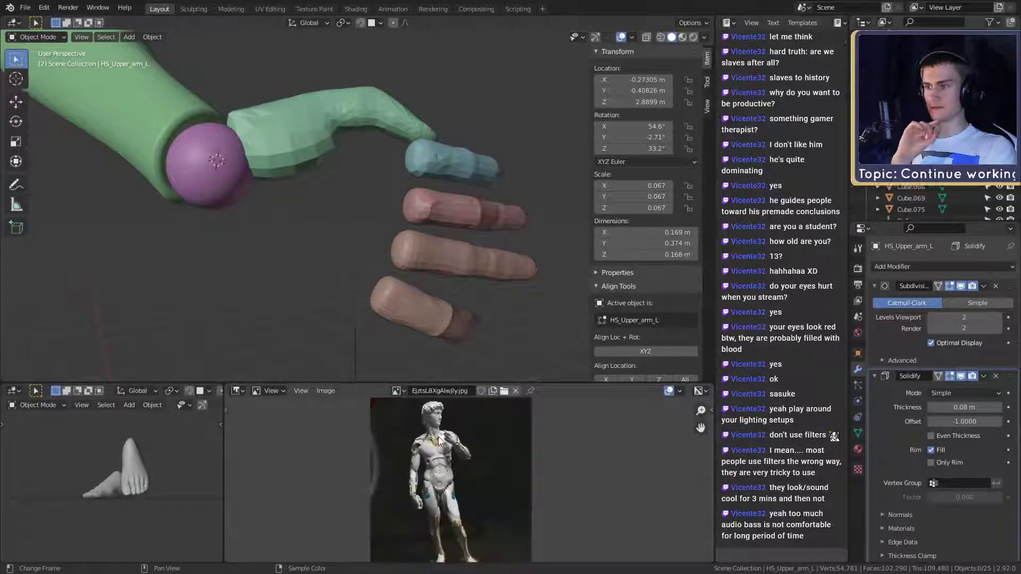
scroll(440, 468, "up", 6)
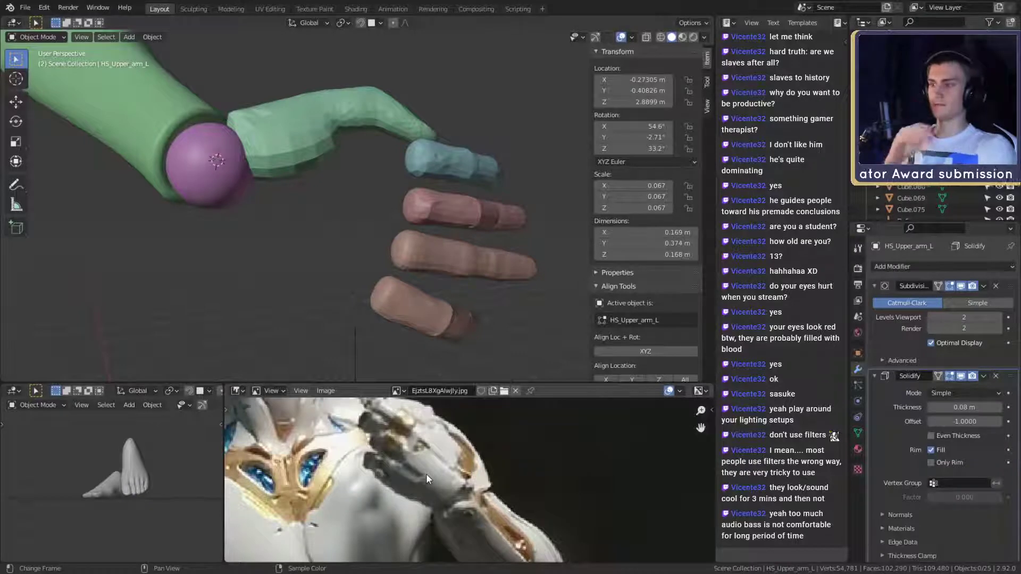
scroll(426, 474, "down", 4)
Show the uyhp2dyqdjm51.jpg reference, and replace it with the Cyberpunk 2077 art image of mechanical arms
left_click(399, 393)
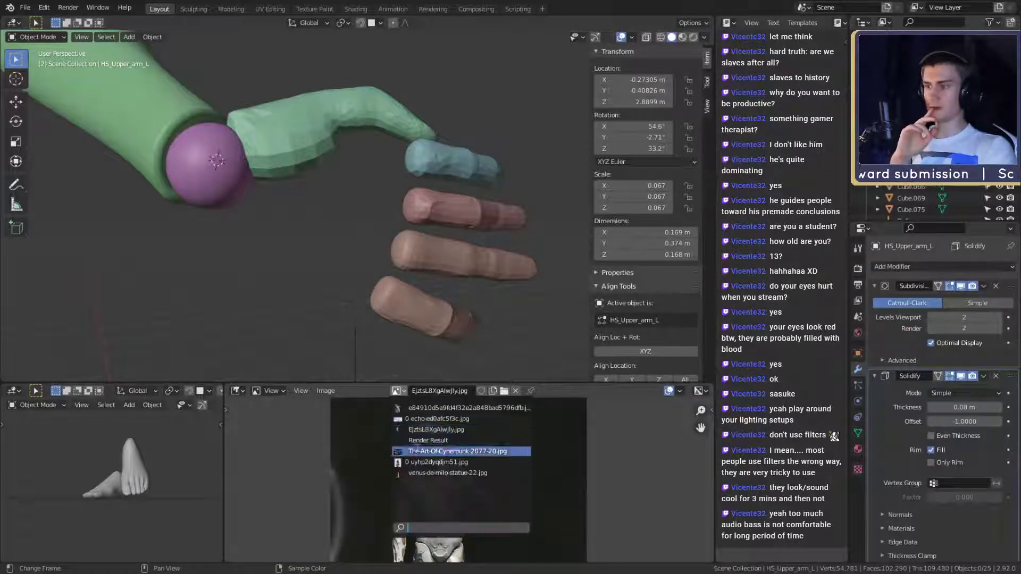
left_click(420, 462)
left_click(393, 393)
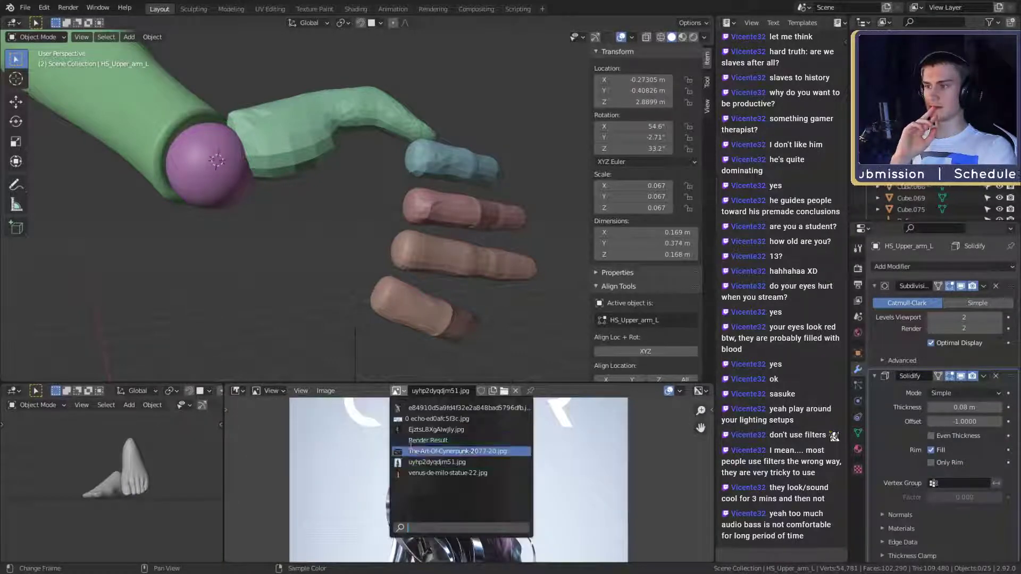
left_click(425, 449)
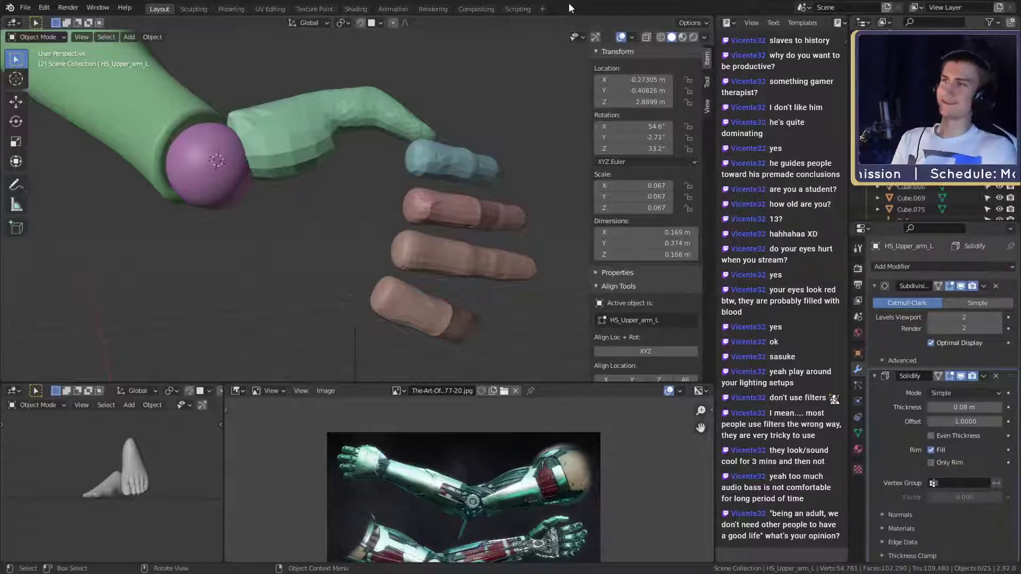
middle_click_drag(343, 266, 388, 301)
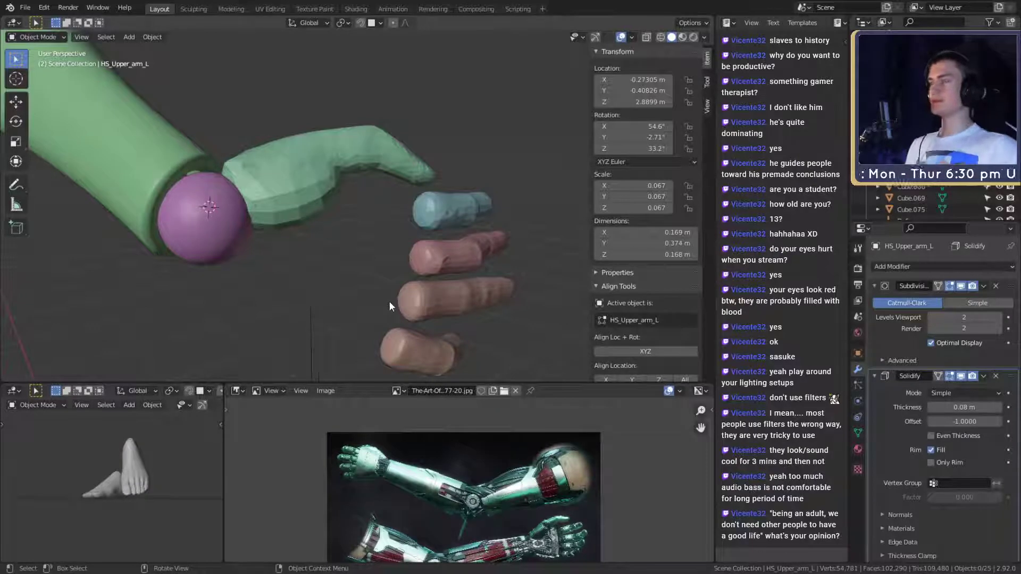
middle_click_drag(385, 301, 393, 267)
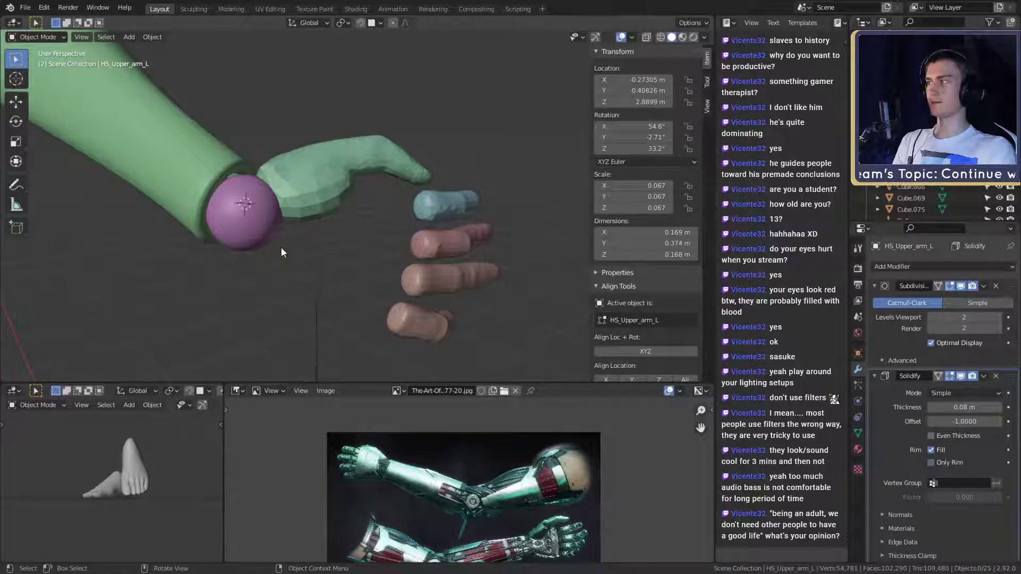
middle_click_drag(281, 248, 373, 266)
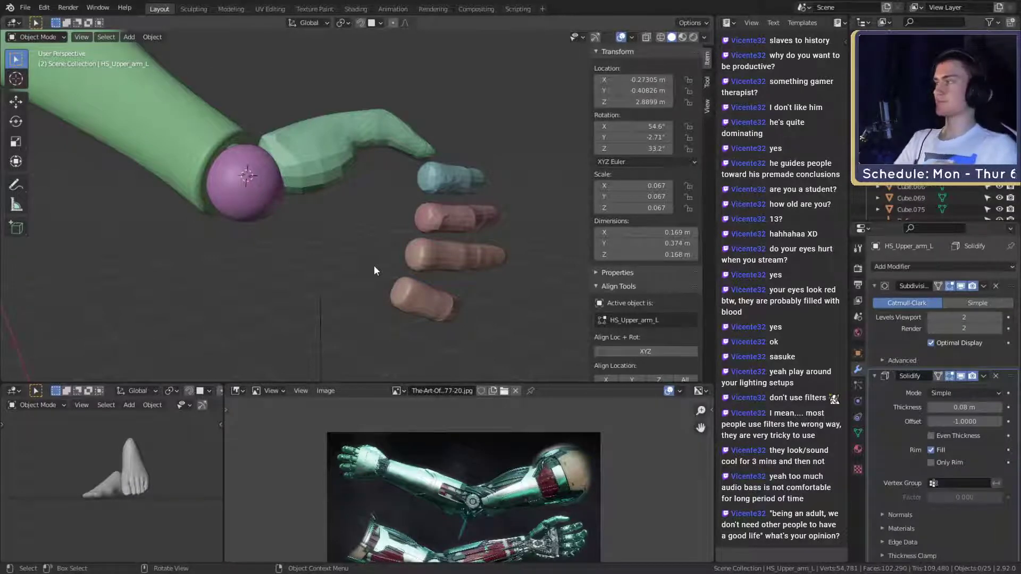
middle_click_drag(375, 266, 399, 249)
scroll(399, 250, "up", 2)
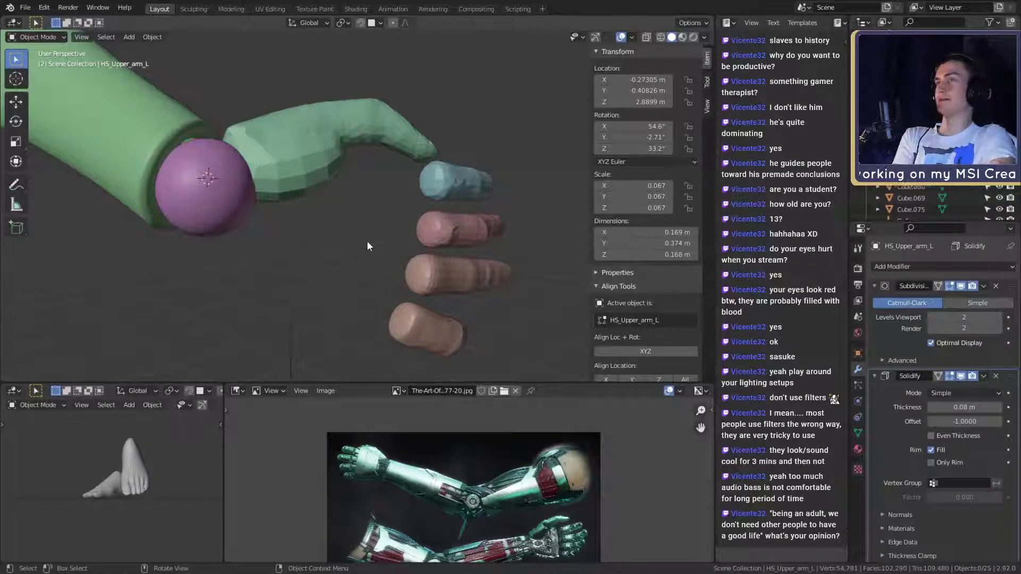
mouse_move(367, 240)
middle_mouse_down()
mouse_move(355, 243)
mouse_move(406, 260)
mouse_move(385, 231)
mouse_move(374, 234)
mouse_move(388, 244)
mouse_move(379, 254)
mouse_move(430, 279)
mouse_move(423, 240)
mouse_move(326, 246)
mouse_move(378, 235)
mouse_move(363, 231)
mouse_move(395, 240)
mouse_move(362, 234)
mouse_move(372, 254)
mouse_move(385, 225)
mouse_move(364, 237)
mouse_move(380, 227)
middle_mouse_up()
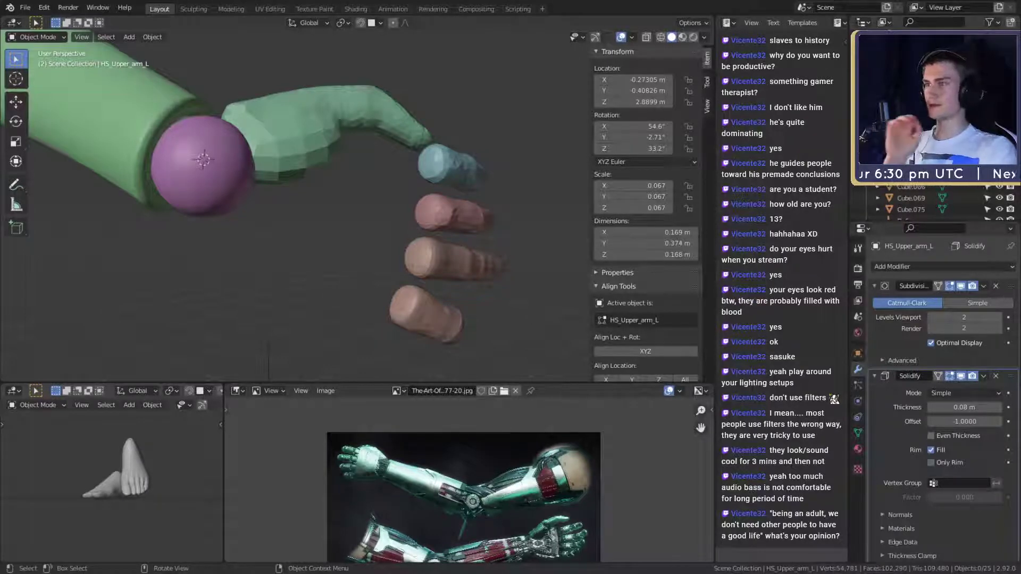
middle_click_drag(494, 142, 431, 272)
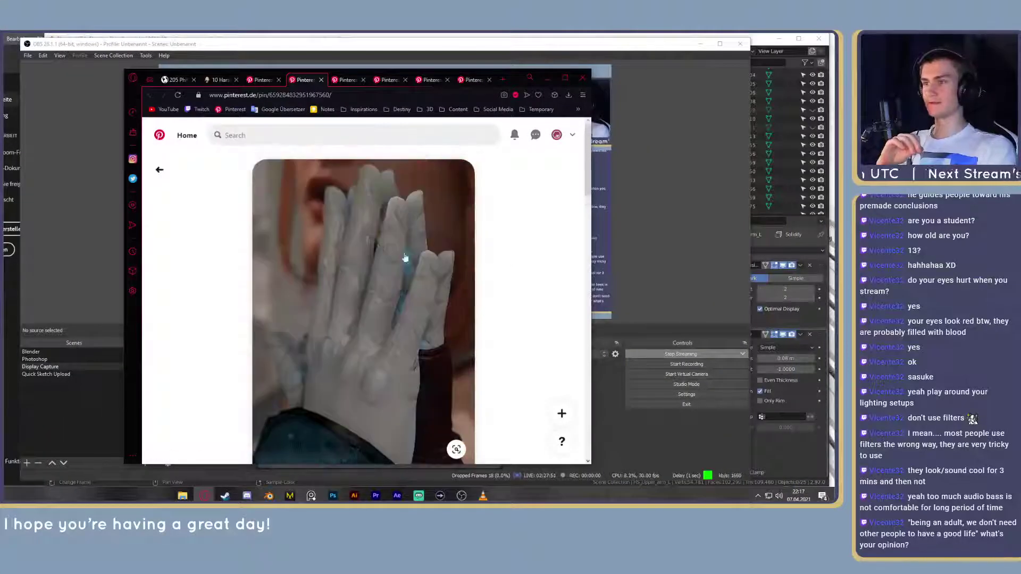
Compare the open Pinterest pins of pale segmented hands, ornate body armor and black robotic fingers as joint references
left_click(349, 81)
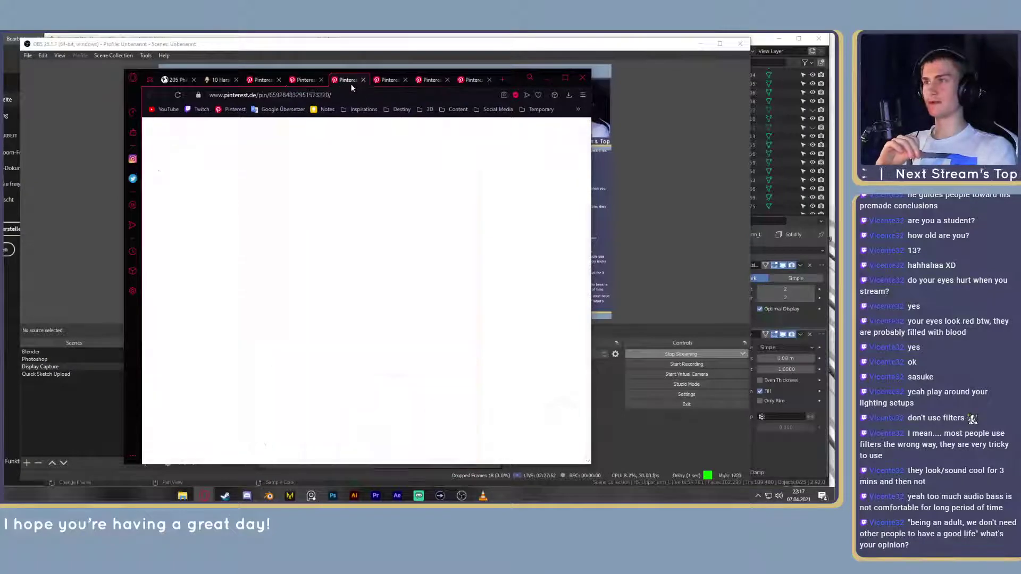
left_click(385, 81)
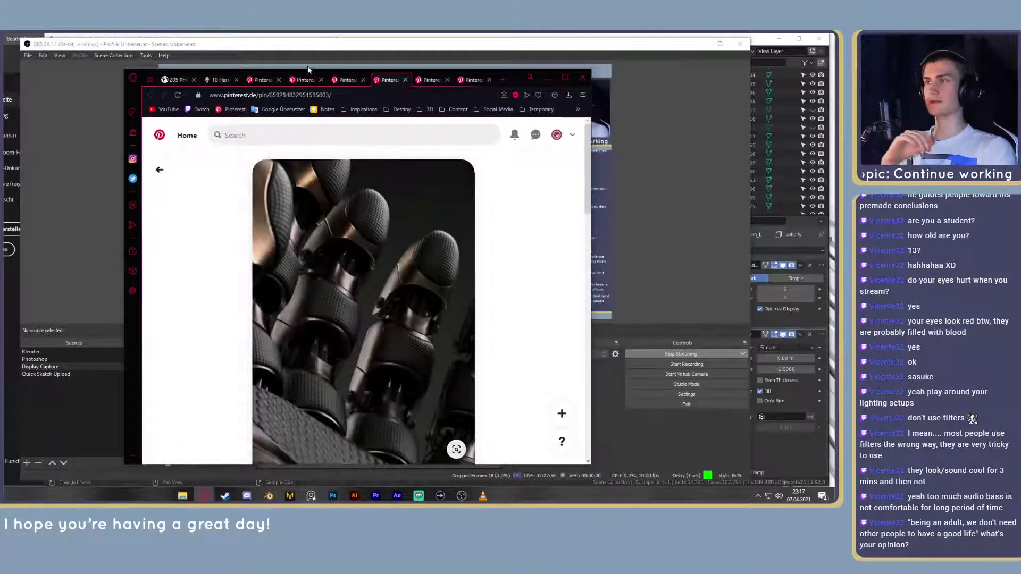
left_click(303, 80)
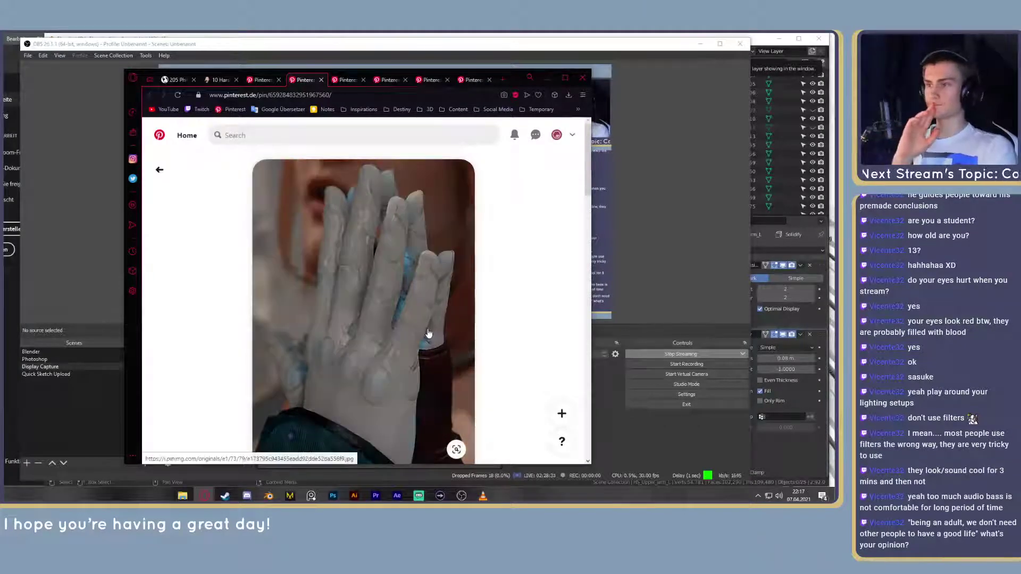
left_click(348, 80)
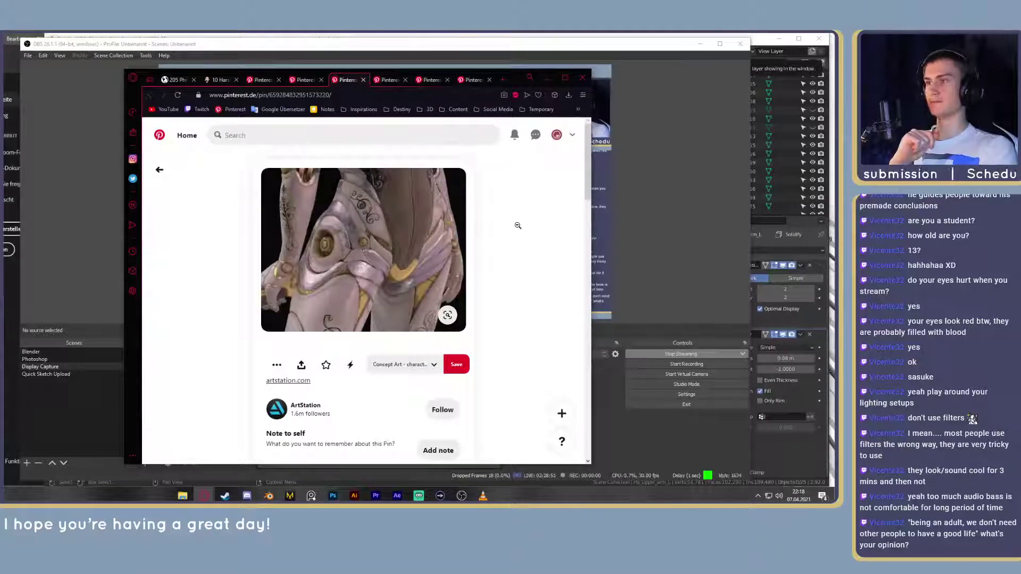
left_click(391, 80)
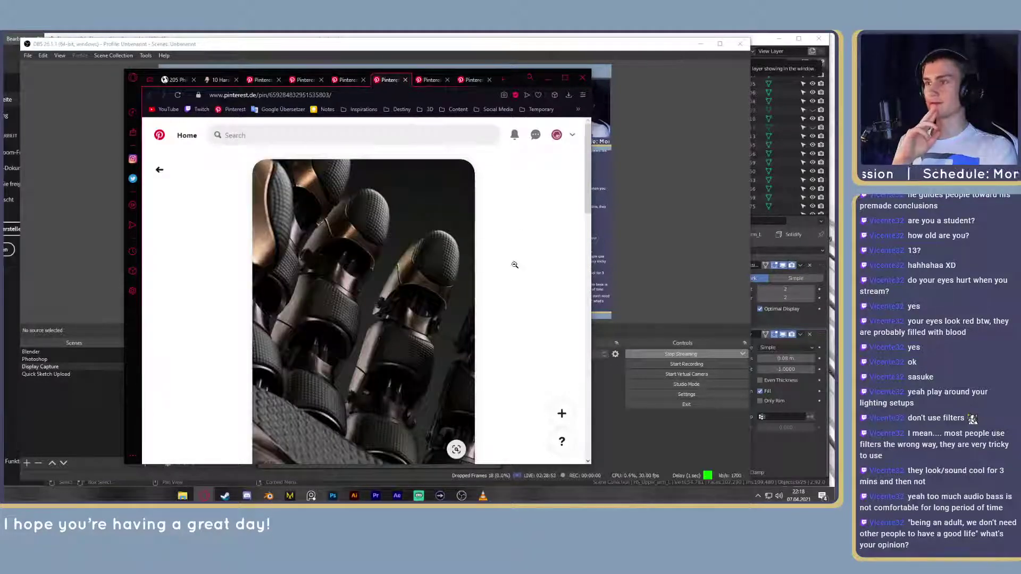
scroll(520, 258, "down", 3)
scroll(508, 306, "up", 1)
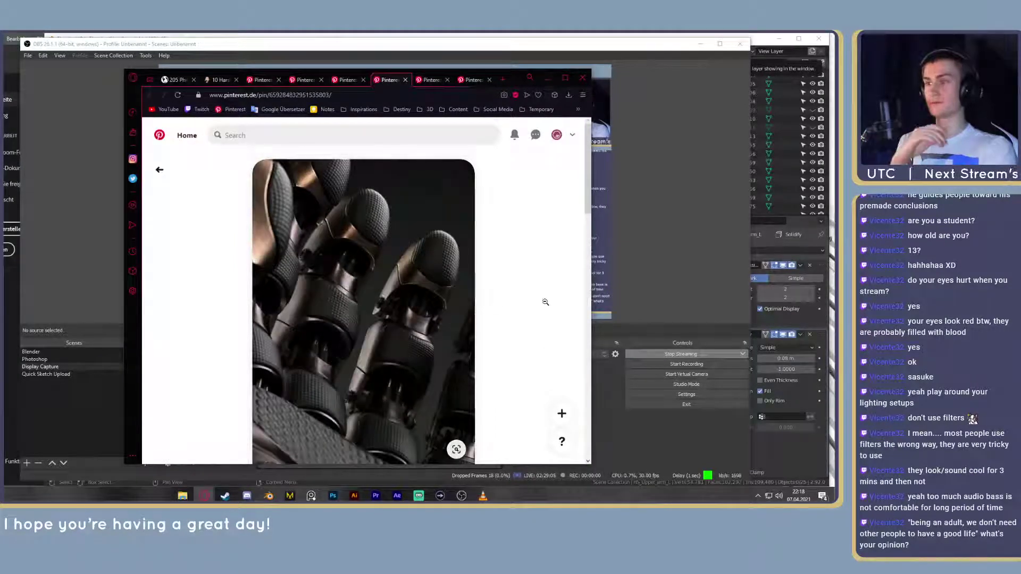
Compare the remaining Pinterest pins of black, armored and pale segmented hands as joint references
key("ctrl+Tab")
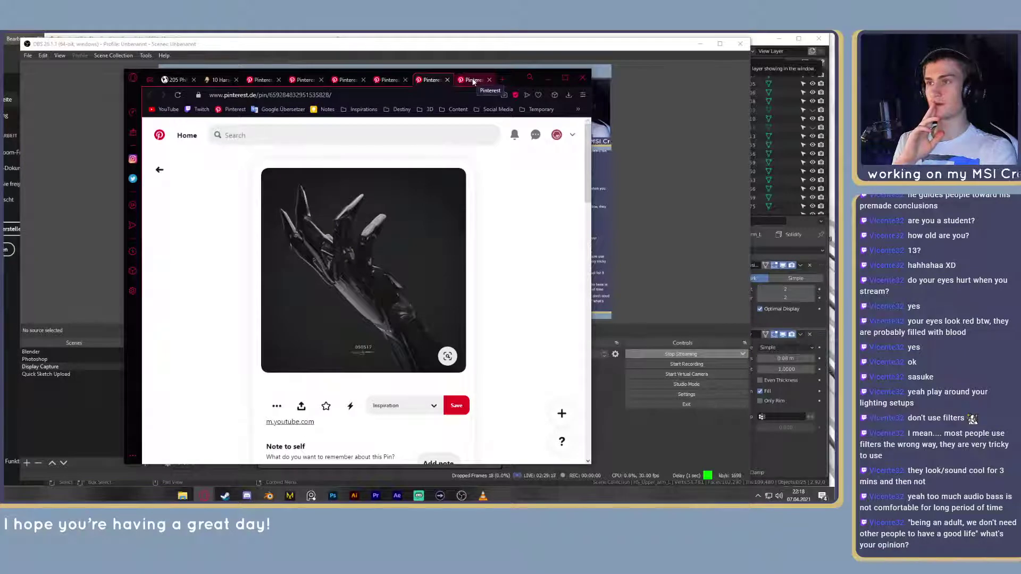
left_click(473, 80)
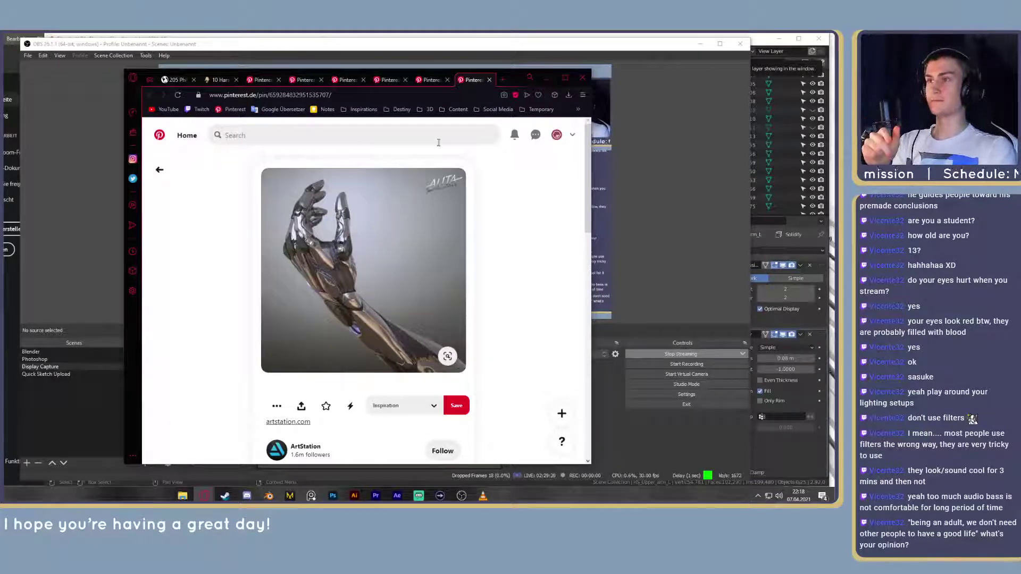
left_click(263, 79)
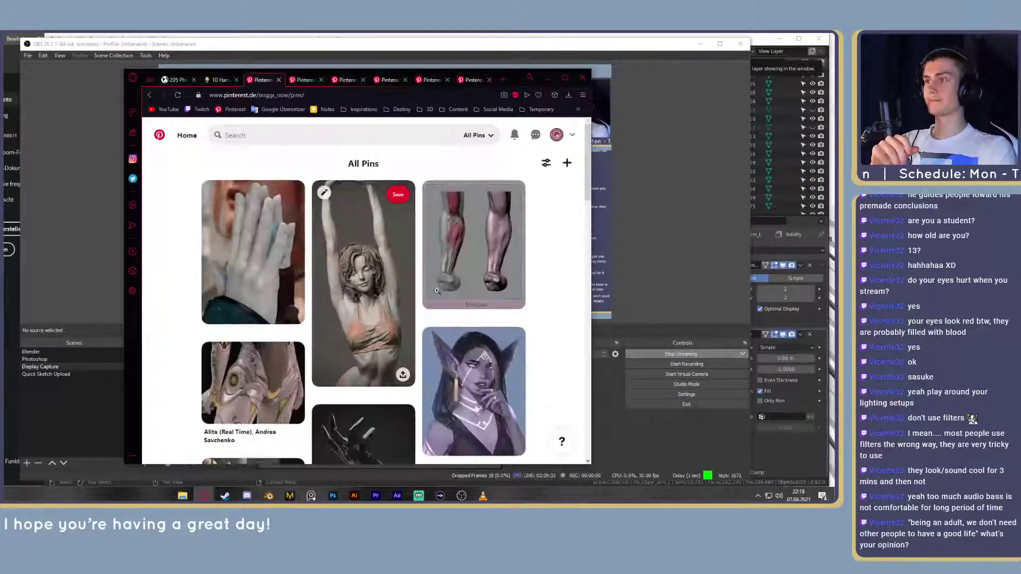
left_click(304, 80)
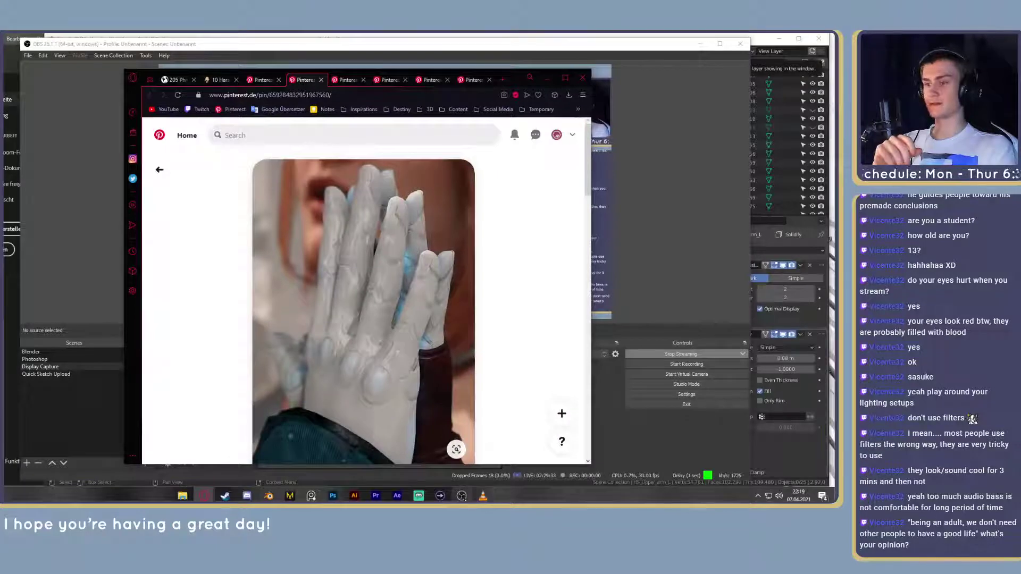
Switch to OBS and activate the Blender scene
left_click(463, 464)
left_click(40, 354)
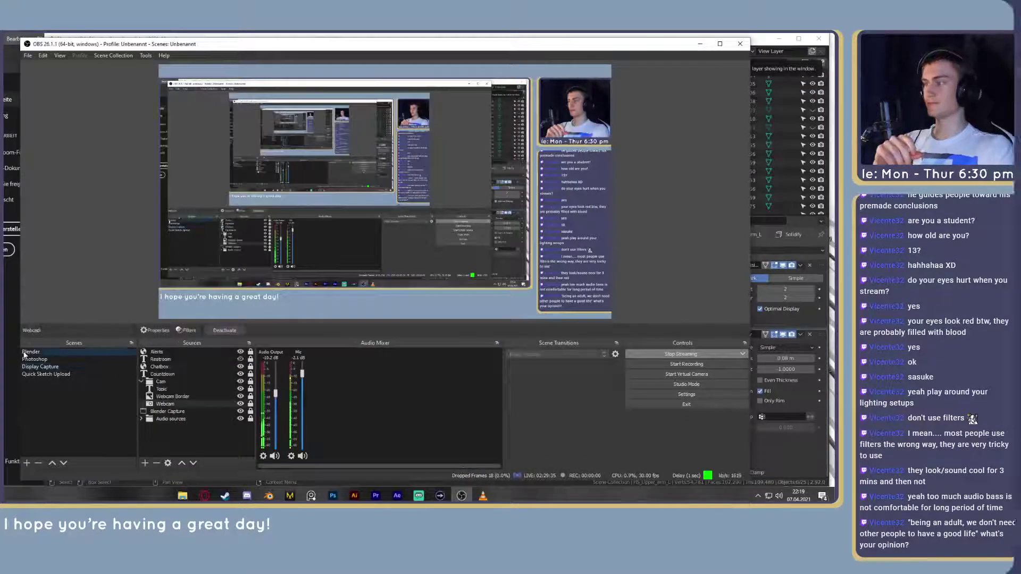
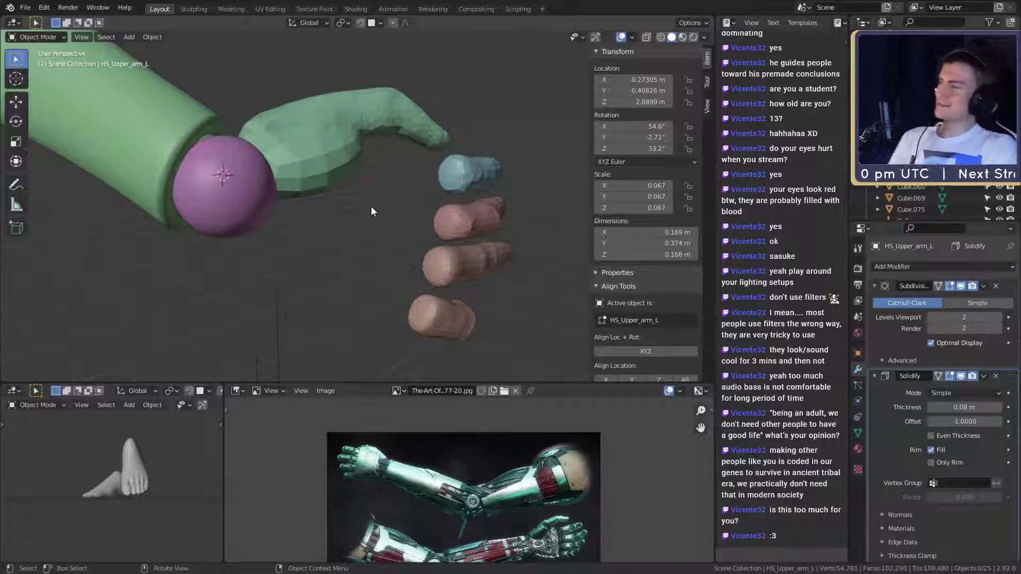
Examine the gap between the spherical wrist joint, the thumb piece and the separate fingers in Blender
middle_click_drag(372, 221, 426, 192)
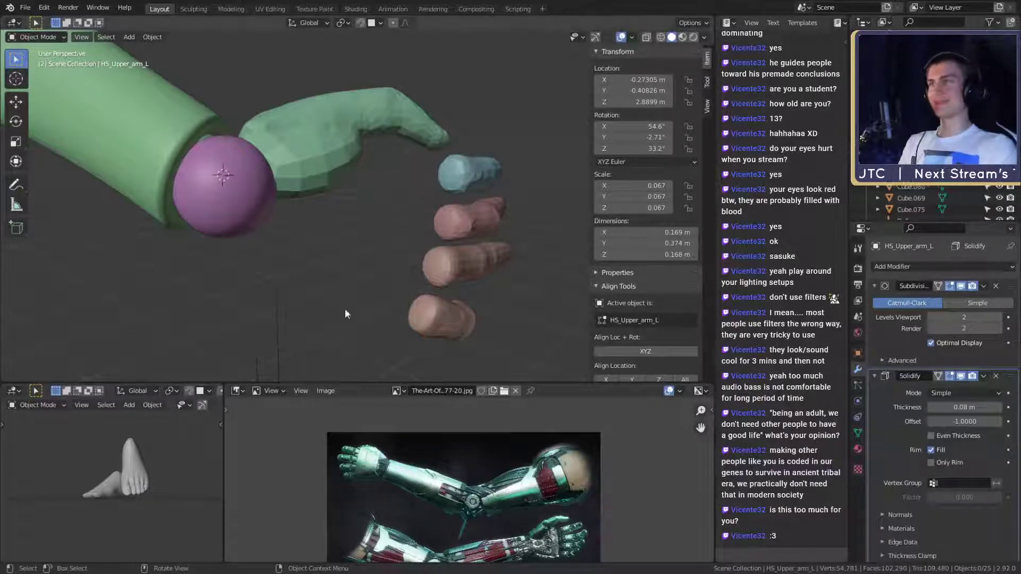
scroll(340, 243, "down", 8)
scroll(351, 247, "up", 4)
scroll(387, 263, "up", 4)
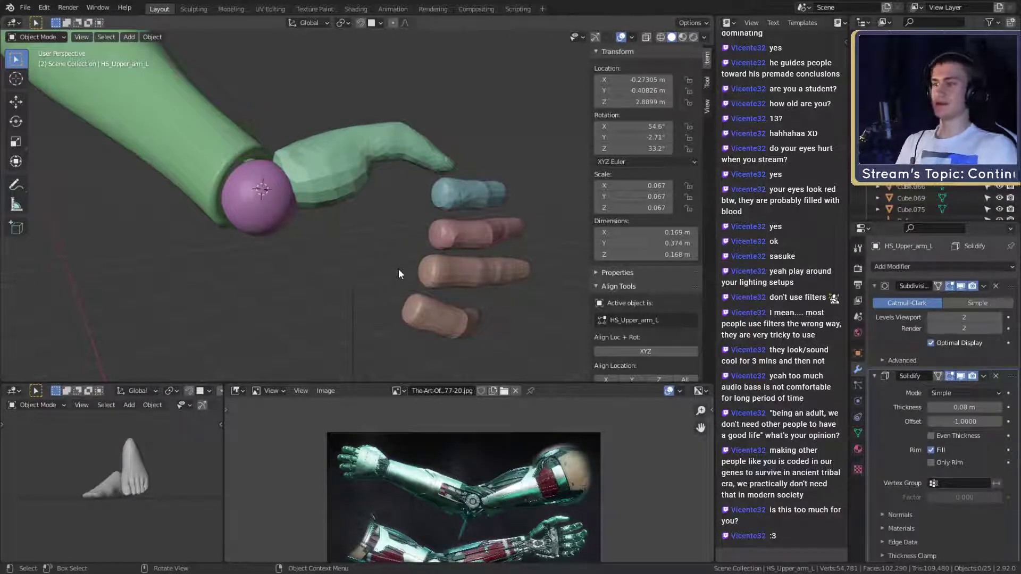
scroll(393, 269, "down", 3)
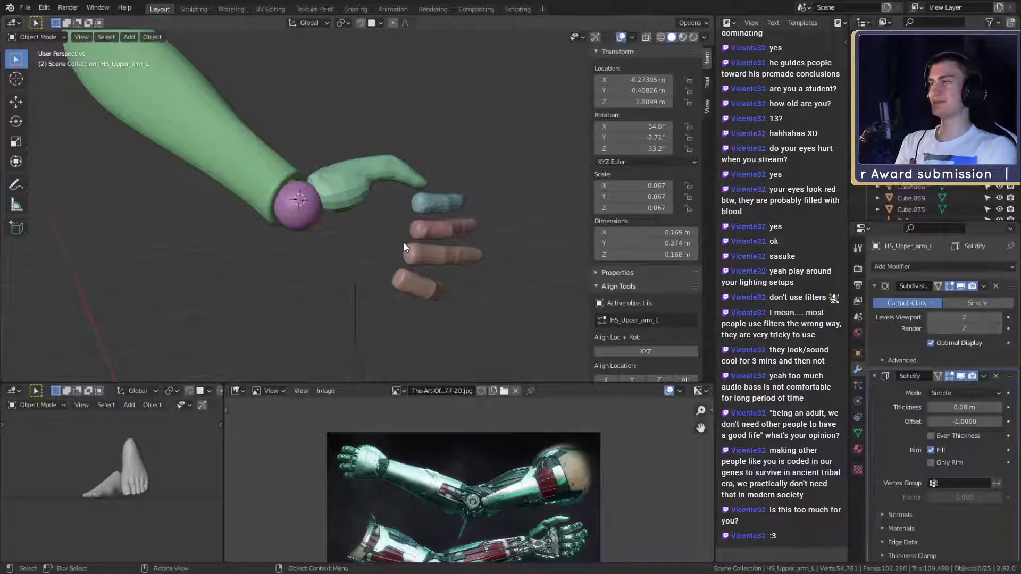
scroll(405, 241, "up", 2)
middle_click_drag(406, 241, 371, 235)
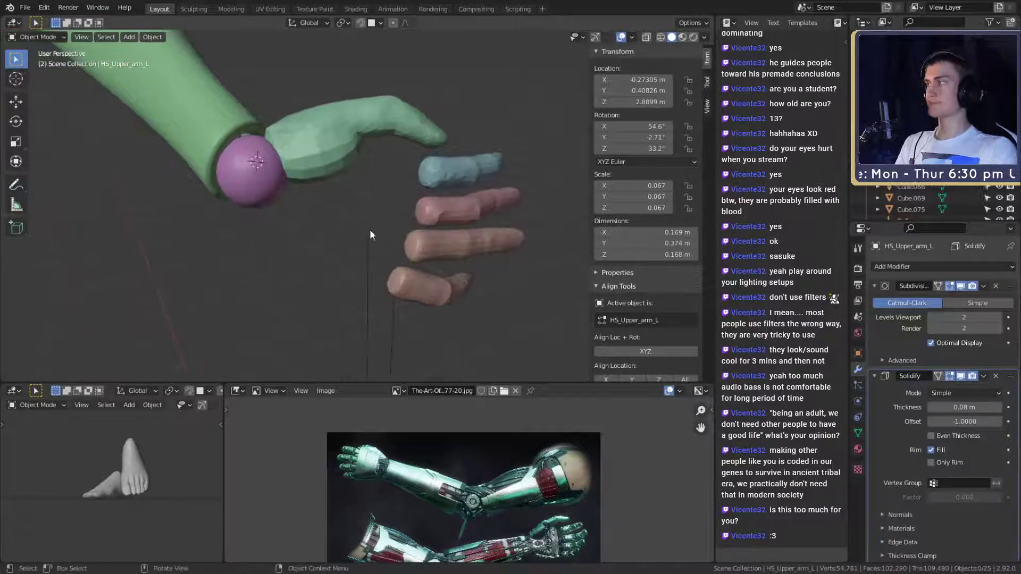
key("z")
left_click(426, 210)
middle_click_drag(390, 217, 341, 231)
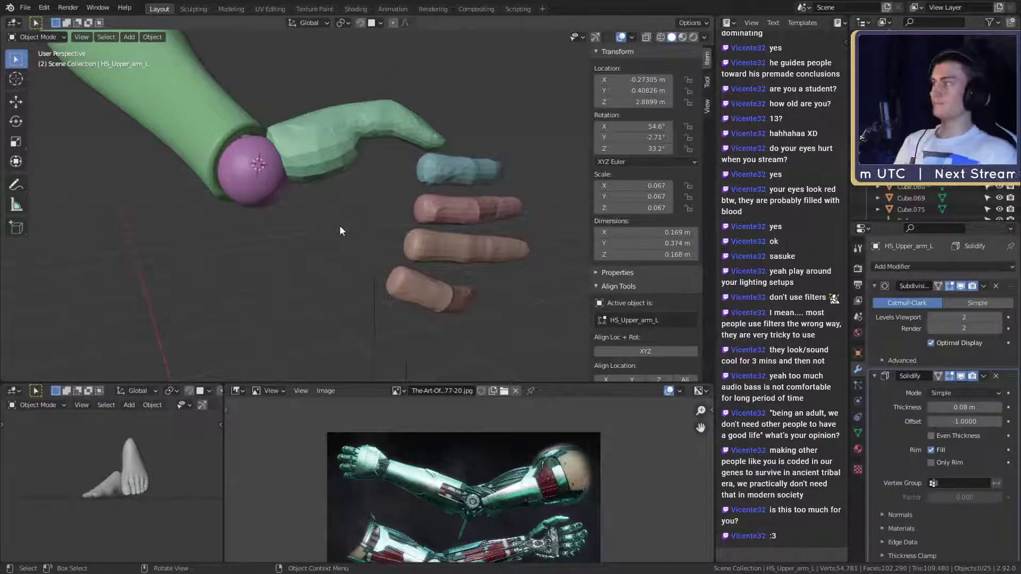
middle_click_drag(282, 155, 368, 225)
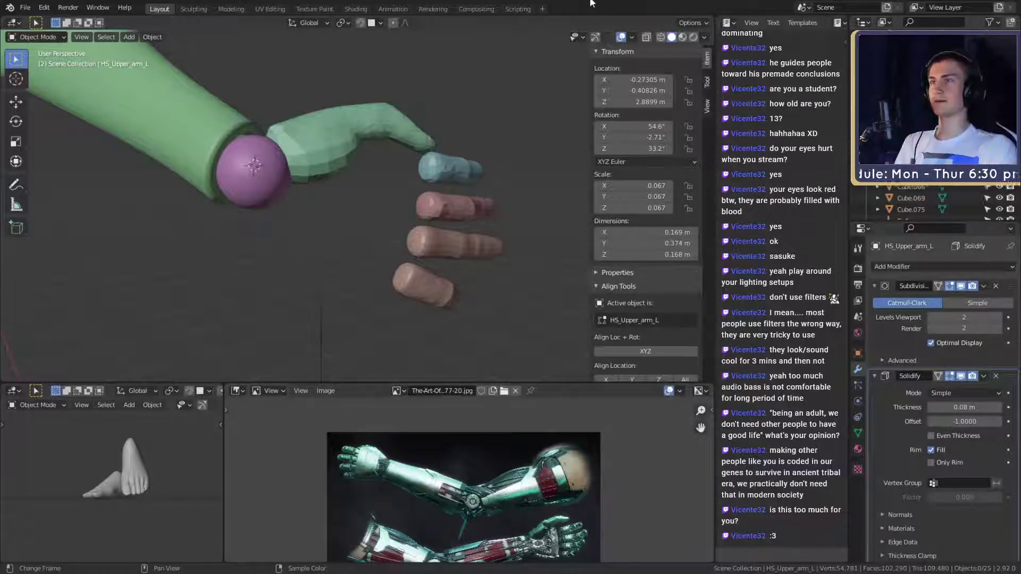
scroll(367, 204, "down", 2)
middle_click_drag(346, 255, 403, 267)
Add a cube at the wrist joint and scale it down to about 0.098 m per side
key("shift+a")
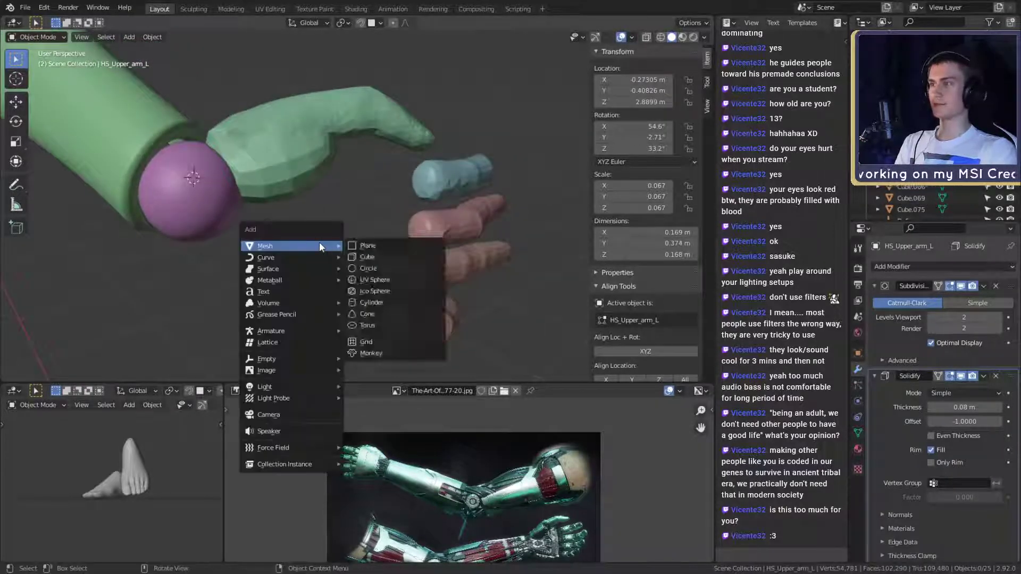
left_click(375, 257)
middle_click_drag(368, 234, 389, 248)
scroll(389, 248, "down", 5)
key("s")
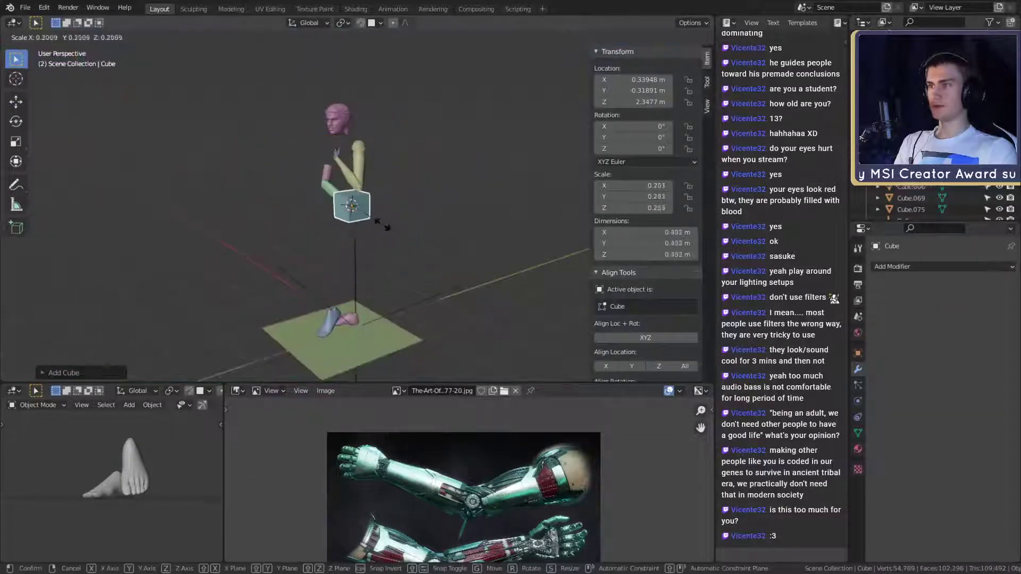
left_click(361, 213)
scroll(371, 248, "up", 8)
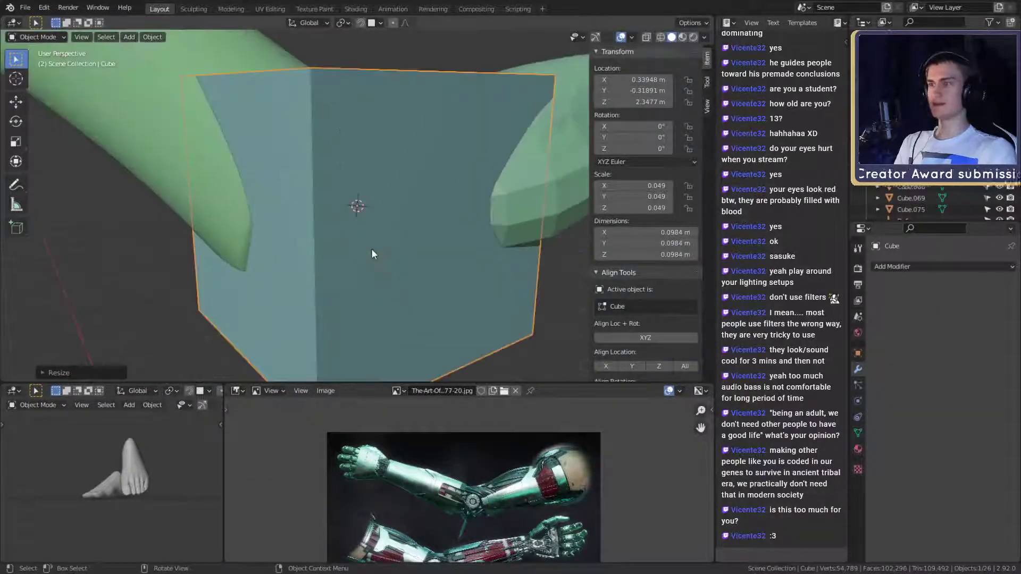
middle_click_drag(418, 250, 379, 239)
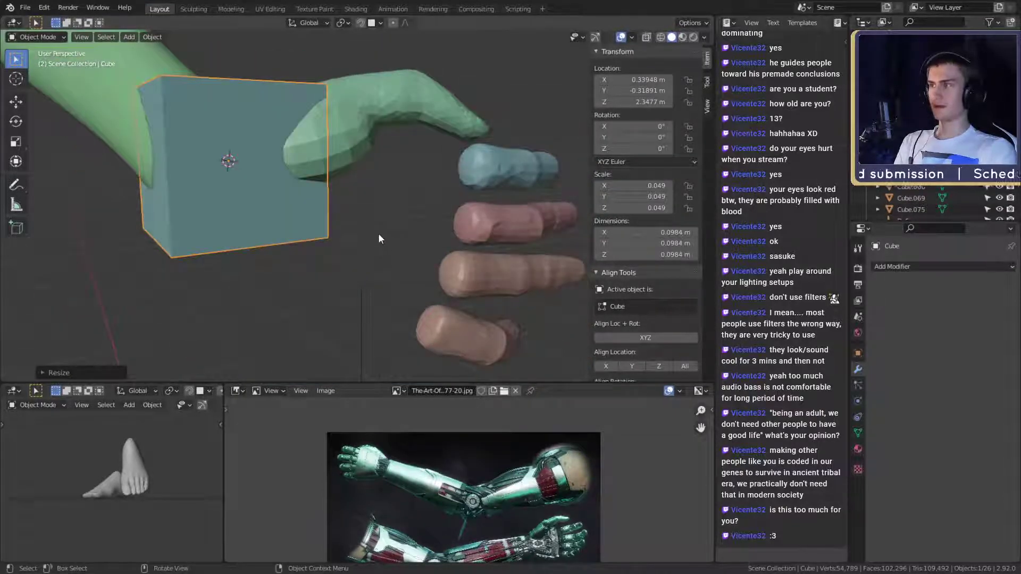
key("r")
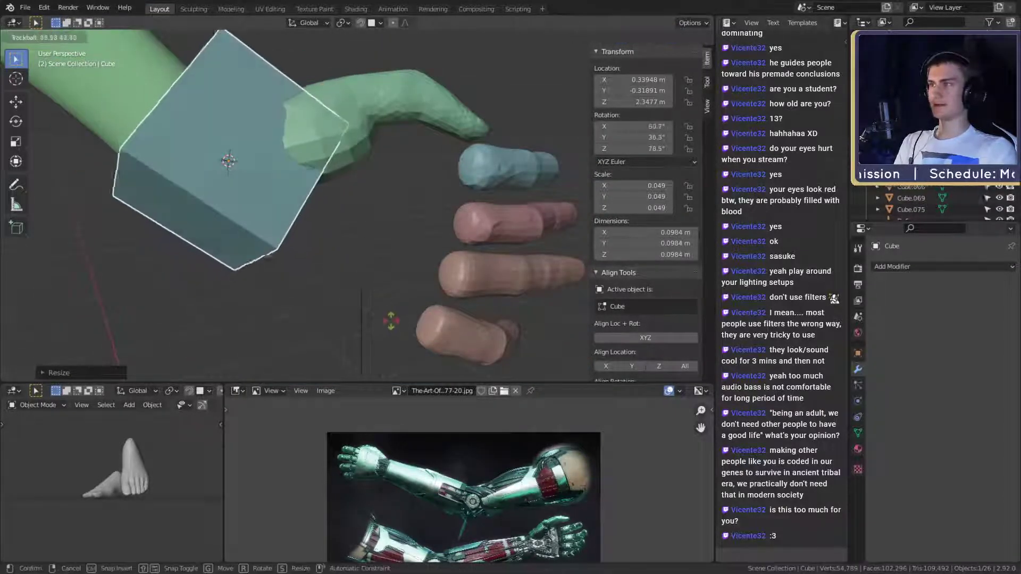
right_click(376, 333)
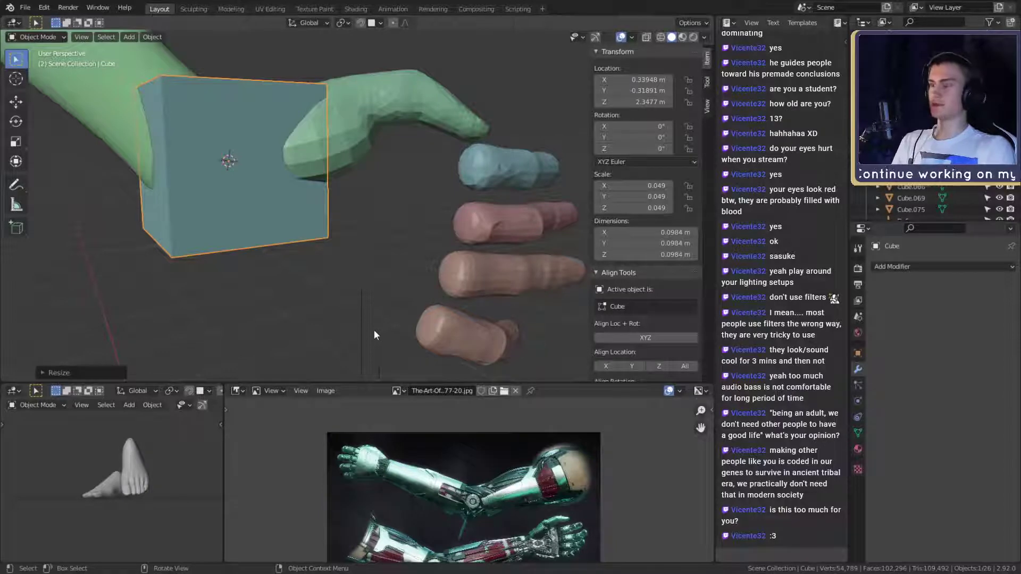
Move the cube into the palm gap beside the wrist sphere and rotate it roughly in line with the hand
middle_click_drag(359, 323, 340, 259)
key("g")
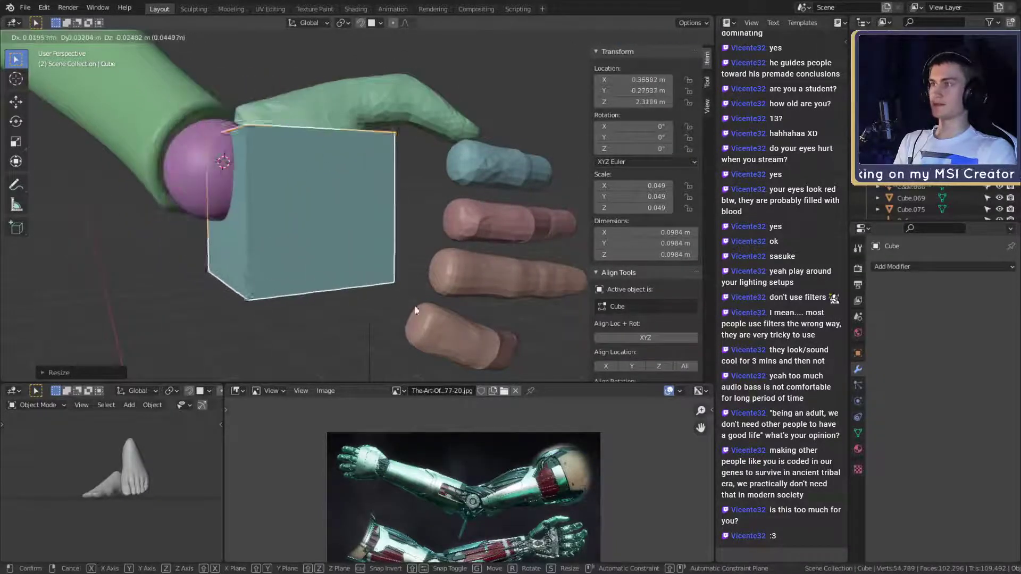
left_click(399, 296)
key("r")
key("r")
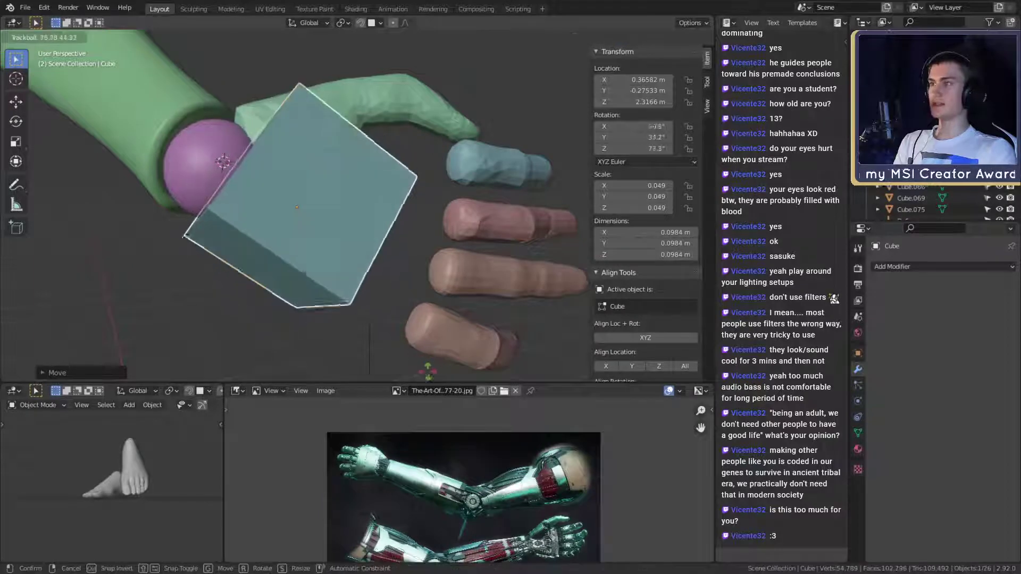
left_click(360, 306)
middle_click_drag(355, 303, 359, 306)
key("r")
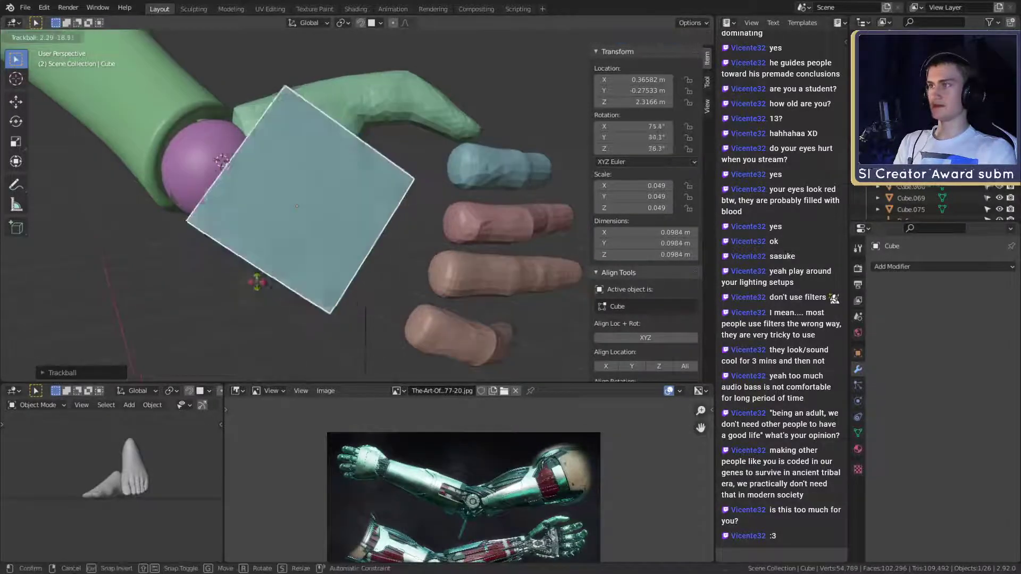
left_click(248, 291)
middle_click_drag(247, 292, 383, 260)
key("r")
left_click(377, 258)
key("g")
left_click(420, 286)
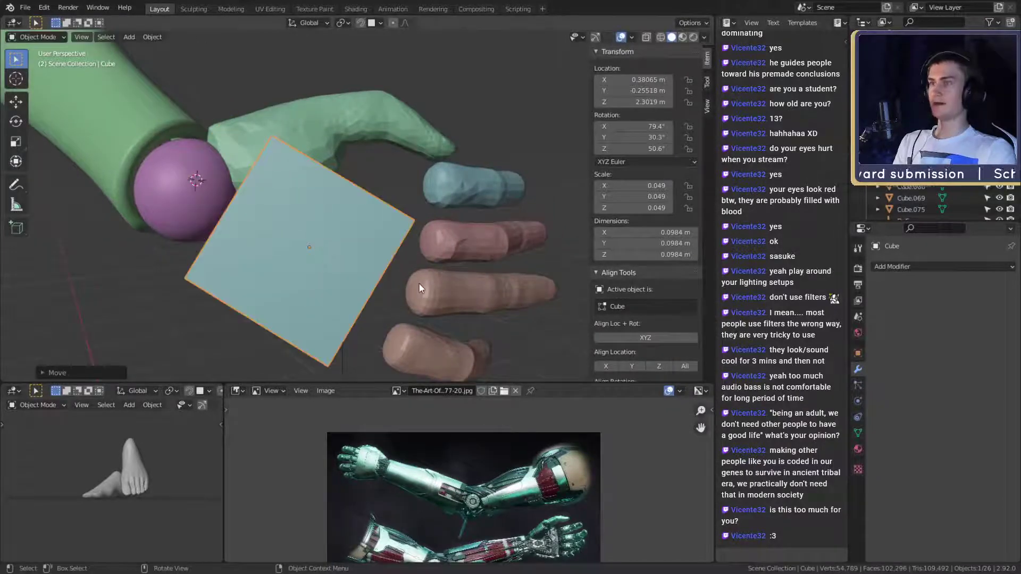
Refine the cube's alignment with the hand to a rotation of about 81.5°, 14.3°, 53.4°
key("r")
left_click(423, 251)
middle_click_drag(424, 251, 388, 234)
middle_click_drag(471, 242, 464, 216)
key("r")
left_click(474, 223)
key("g")
left_click(487, 228)
key("r")
left_click(494, 214)
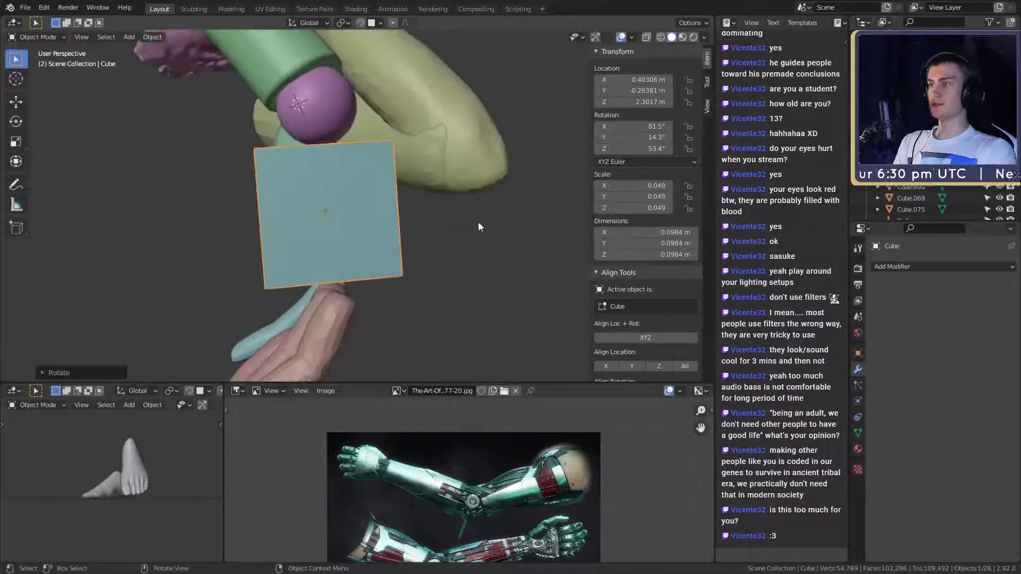
Flatten the cube along its local Z axis to a scale of about 0.02 to form a palm block
key("s")
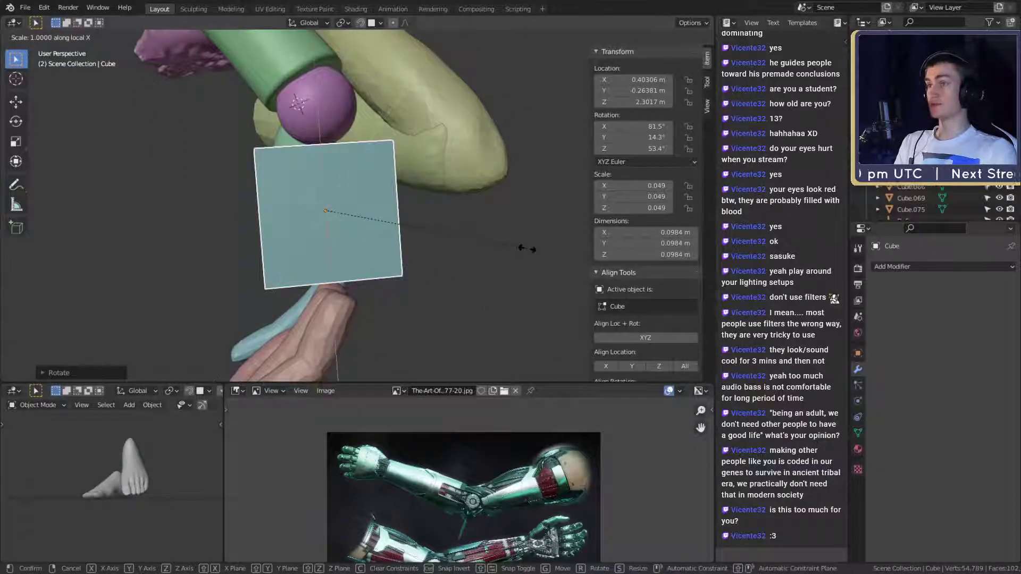
key("z")
key("z")
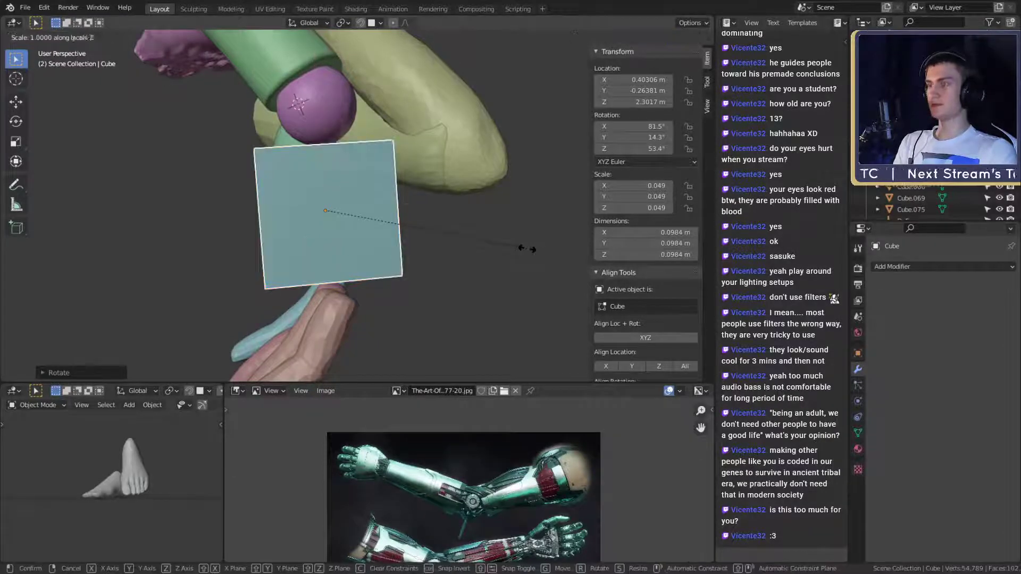
left_click(397, 222)
middle_click_drag(397, 222, 494, 189)
Move the palm block's finger-side edges so that side slants along the bases of the four fingers
key("Tab")
left_click(353, 270)
key("g")
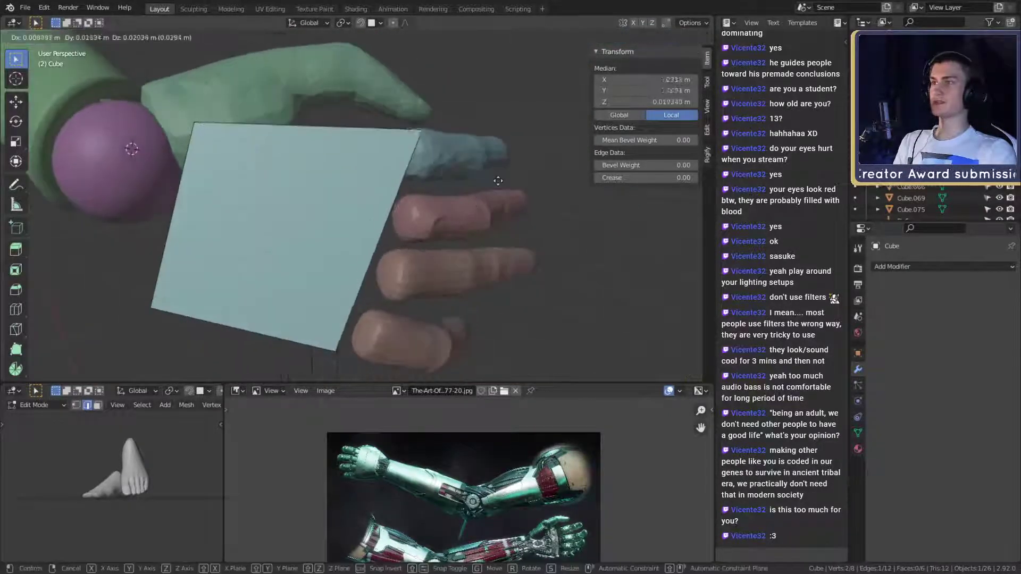
left_click(499, 223)
middle_click_drag(499, 224, 412, 286)
left_click(434, 283)
key("g")
left_click(416, 283)
middle_click_drag(362, 319, 324, 240)
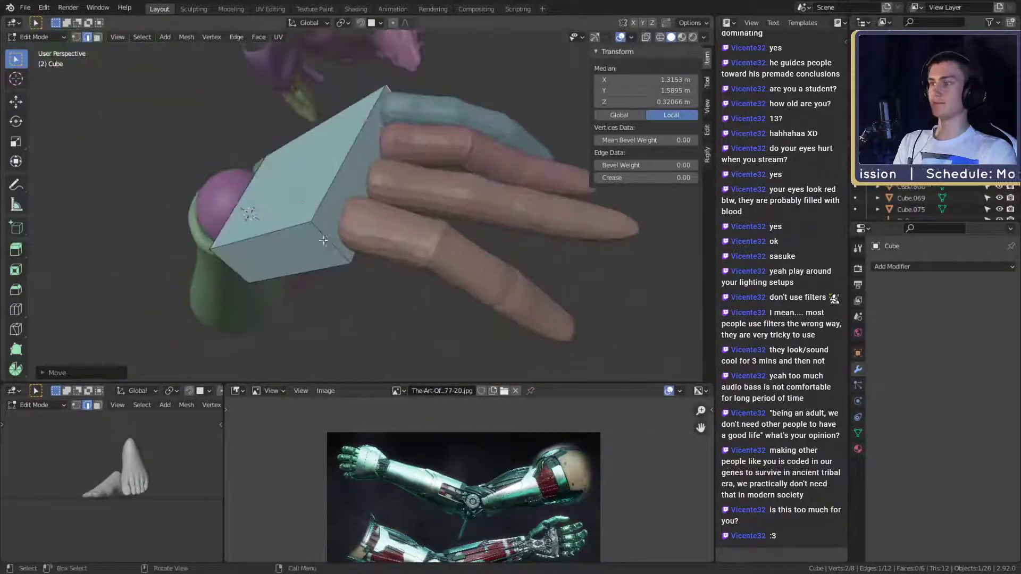
middle_click_drag(385, 231, 376, 267)
key("g")
left_click(439, 255)
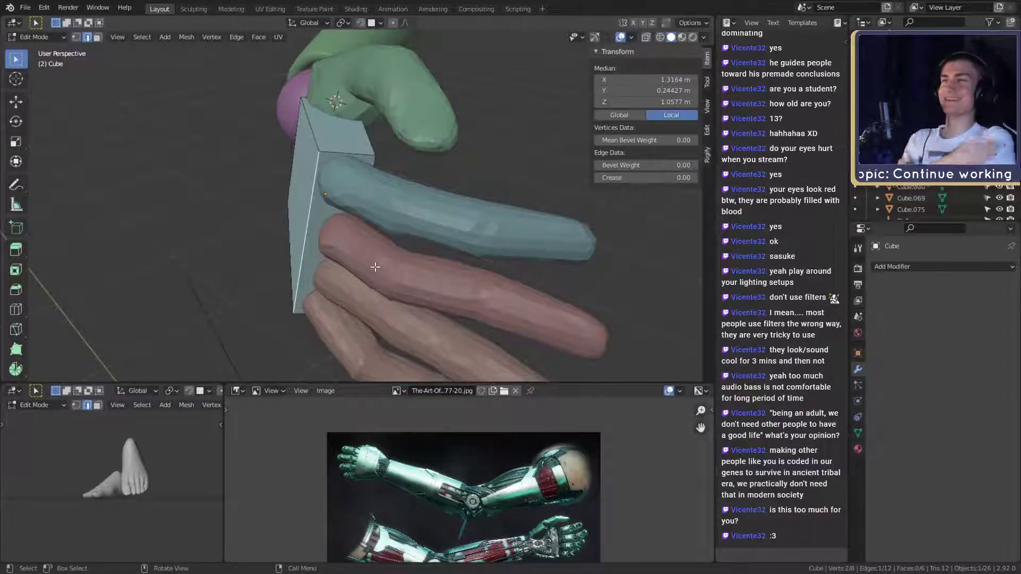
Shift the palm block's wrist-side face slightly along its local Z axis
middle_click_drag(375, 261, 436, 252)
key("3")
left_click(368, 237)
key("g")
key("Escape")
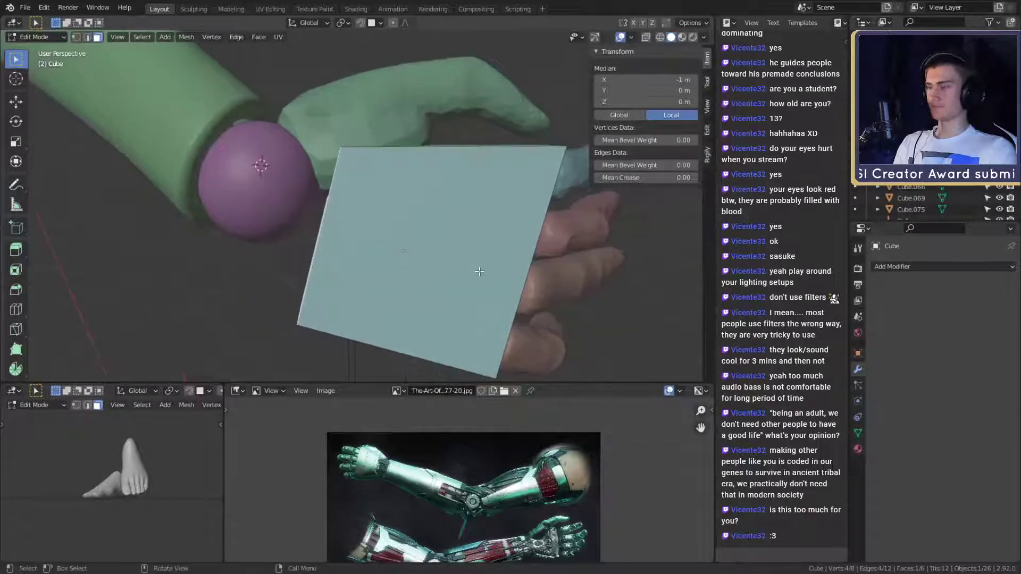
key("g")
key("z")
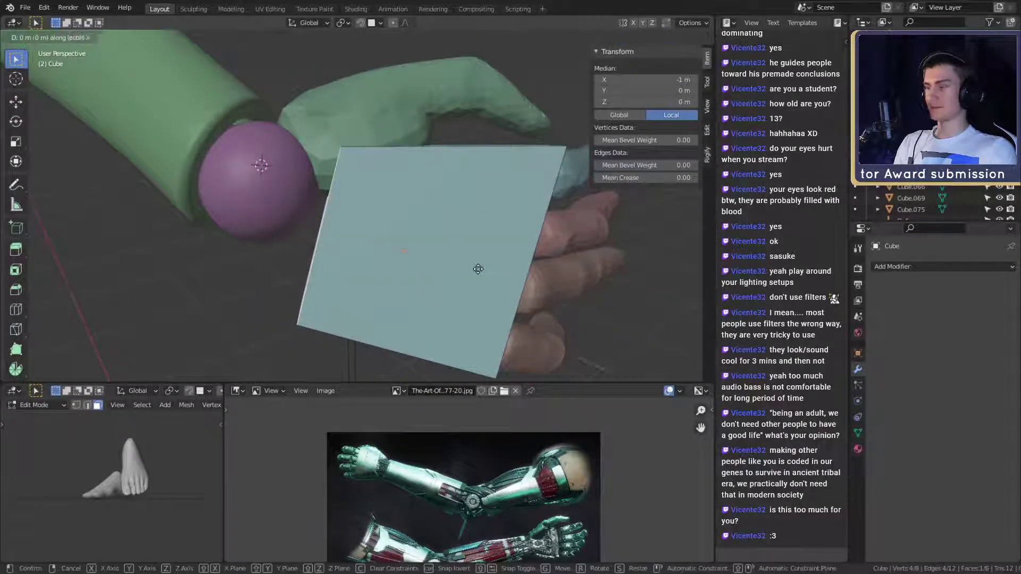
left_click(470, 267)
middle_click_drag(469, 267, 362, 218)
left_click(376, 220)
key("2")
left_click(394, 209)
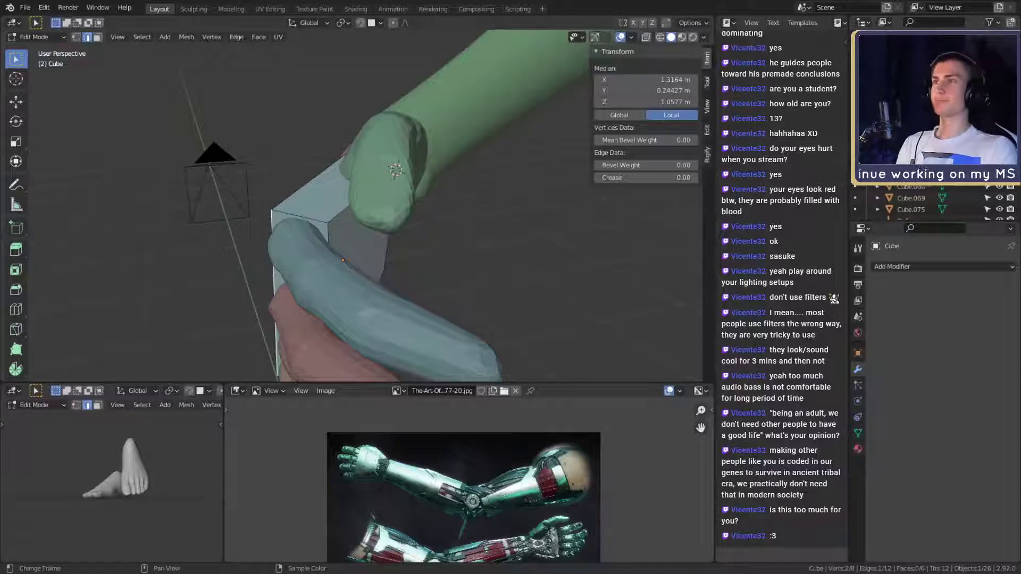
middle_click_drag(389, 232, 429, 238)
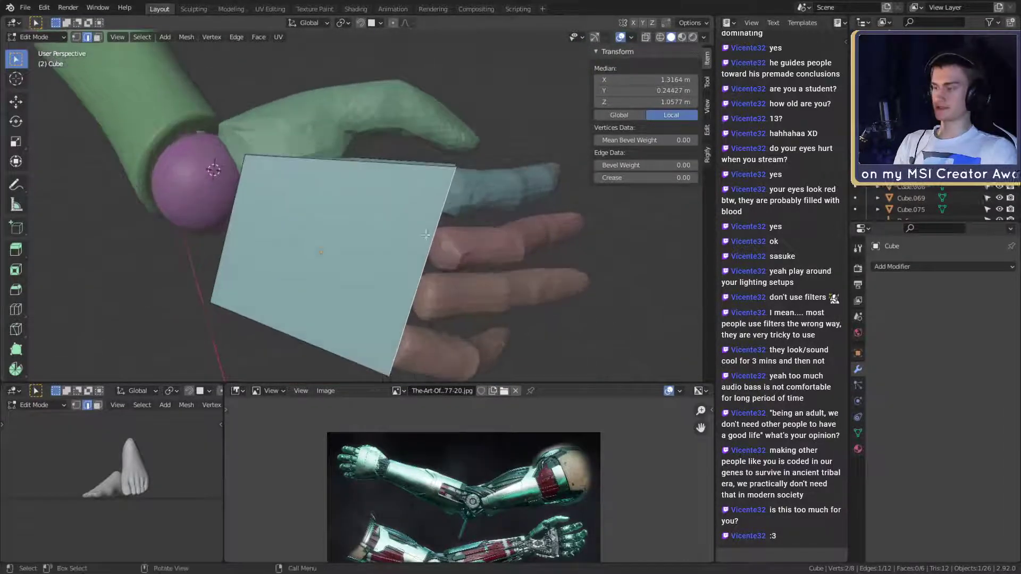
Cut a centered edge loop across the middle of the palm block and slide an edge on its thumb side
left_click(357, 176)
right_click(357, 176)
middle_click_drag(357, 175, 370, 280)
left_click(350, 192)
key("g")
key("g")
left_click(432, 224)
Slide the palm block's little-finger-side edges so its outline tapers toward the wrist sphere
left_click(369, 246)
left_click(329, 254, "shift")
key("g")
key("g")
left_click(338, 276)
left_click(315, 301)
middle_click_drag(318, 298, 359, 280)
left_click(343, 270)
key("g")
key("g")
left_click(330, 274)
key("g")
key("g")
Reposition the palm block's thumb-side edges to fit its outline against the thumb and wrist sphere
middle_click_drag(367, 272, 240, 240)
key("g")
left_click(482, 246)
left_click(287, 169)
left_click(366, 146)
middle_click_drag(366, 146, 386, 124)
left_click(336, 166)
key("g")
key("g")
left_click(390, 165)
left_click(339, 155)
key("g")
key("z")
left_click(388, 168)
scroll(388, 168, "down", 4)
key("Tab")
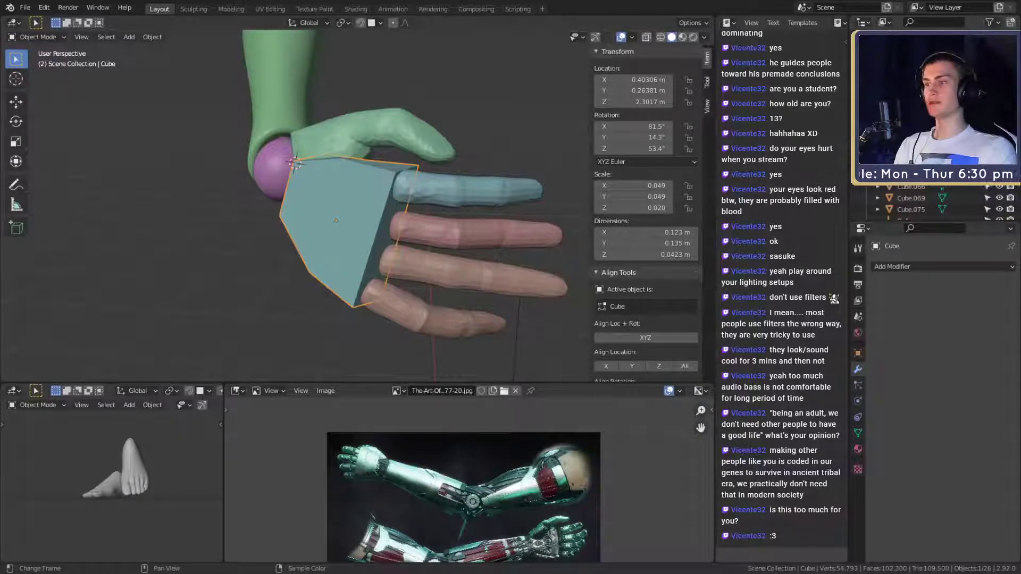
Slide the little-finger-side geometry of the middle cut to refine the palm block's outline
middle_click_drag(308, 260, 403, 225)
key("Tab")
middle_click_drag(308, 272, 331, 273)
left_click(331, 250, "shift")
key("g")
key("g")
left_click(347, 257)
Cut a centered edge loop around the palm block's side faces and scale it up to about 1.05
left_click(307, 174)
right_click(307, 174)
middle_click_drag(307, 173, 458, 261)
key("s")
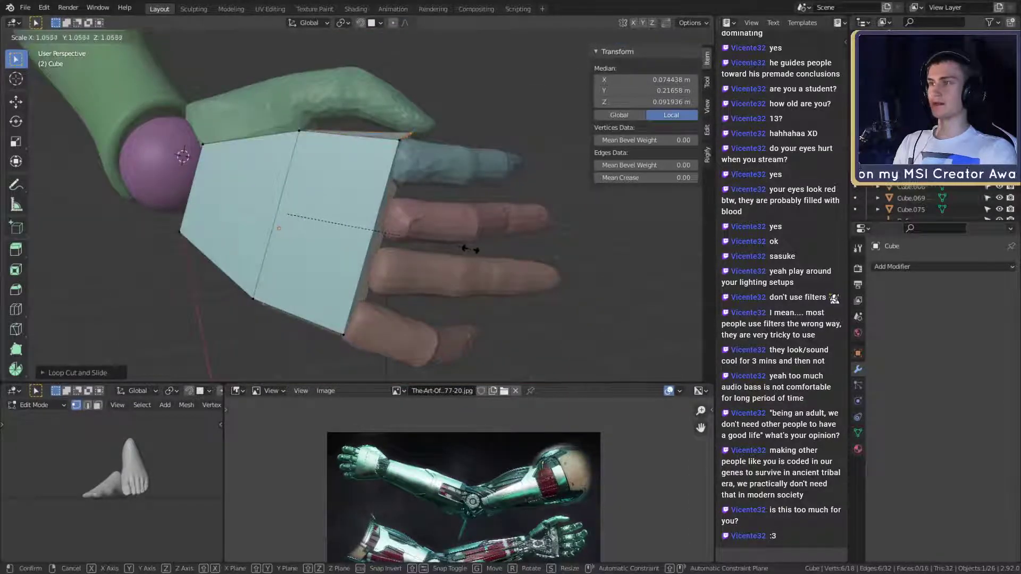
left_click(475, 250)
middle_click_drag(475, 250, 401, 259)
key("Tab")
scroll(451, 237, "up", 4)
Add three evenly spaced loop cuts running lengthwise across the palm block from wrist end to finger end
key("Tab")
middle_click_drag(373, 171, 473, 211)
middle_click_drag(443, 285, 419, 217)
key("ctrl+r")
scroll(353, 213, "up", 1)
right_click(373, 214)
key("ctrl+r")
scroll(351, 198, "up", 2)
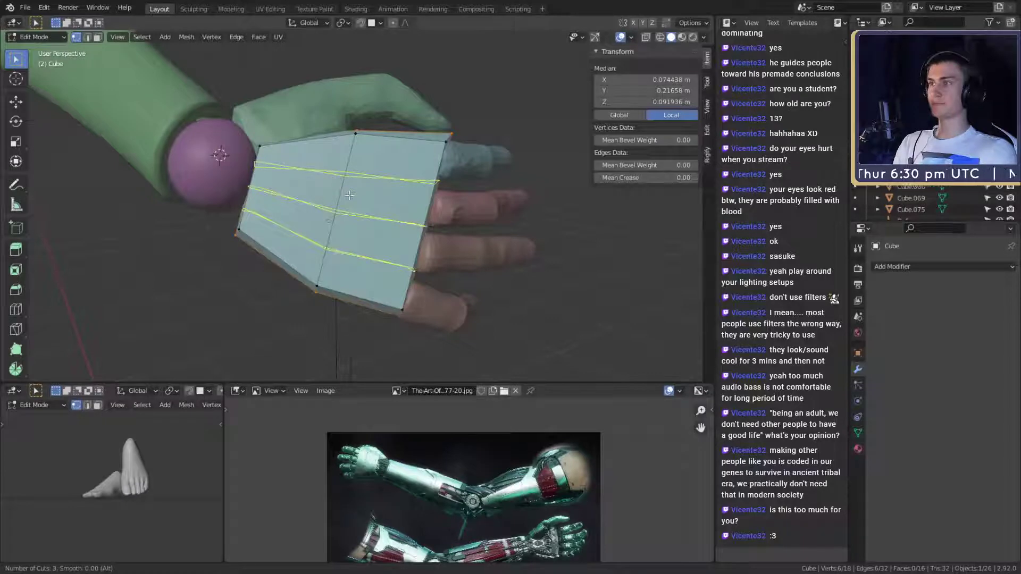
left_click(349, 195)
right_click(349, 196)
Select the eight faces of the palm block's wrist end, rotate them slightly and move them against the wrist sphere
middle_click_drag(353, 198, 366, 227)
scroll(377, 218, "up", 2)
key("alt+z")
scroll(397, 227, "down", 1)
left_click(375, 185)
left_click(339, 176, "shift")
left_click(336, 202, "shift")
left_click(306, 198, "shift")
left_click(343, 233, "shift")
left_click(307, 234, "shift")
left_click(329, 240, "shift")
left_click(301, 254, "shift")
scroll(351, 244, "down", 2)
middle_click_drag(441, 232, 410, 246)
scroll(393, 236, "up", 1)
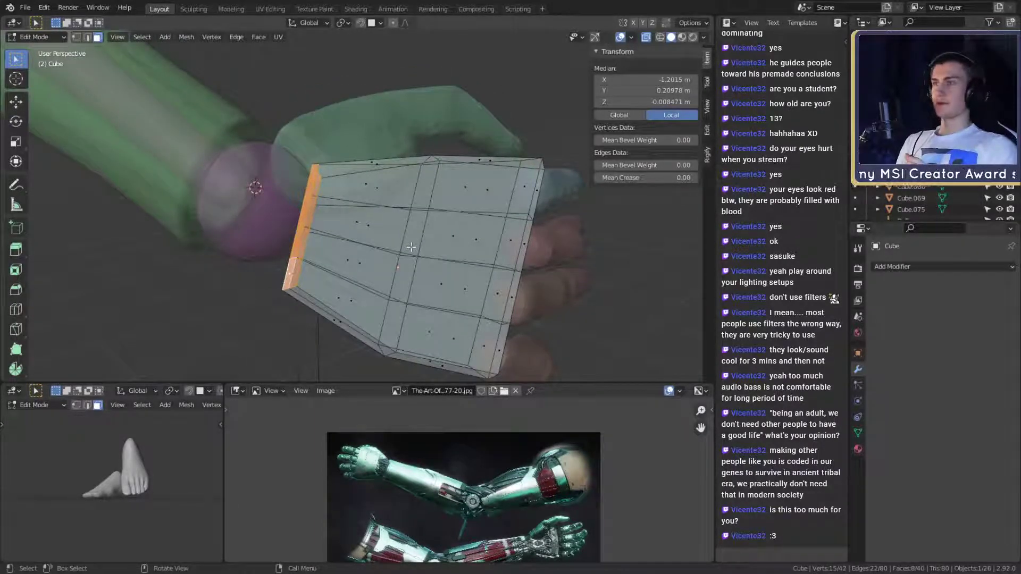
scroll(410, 243, "up", 4)
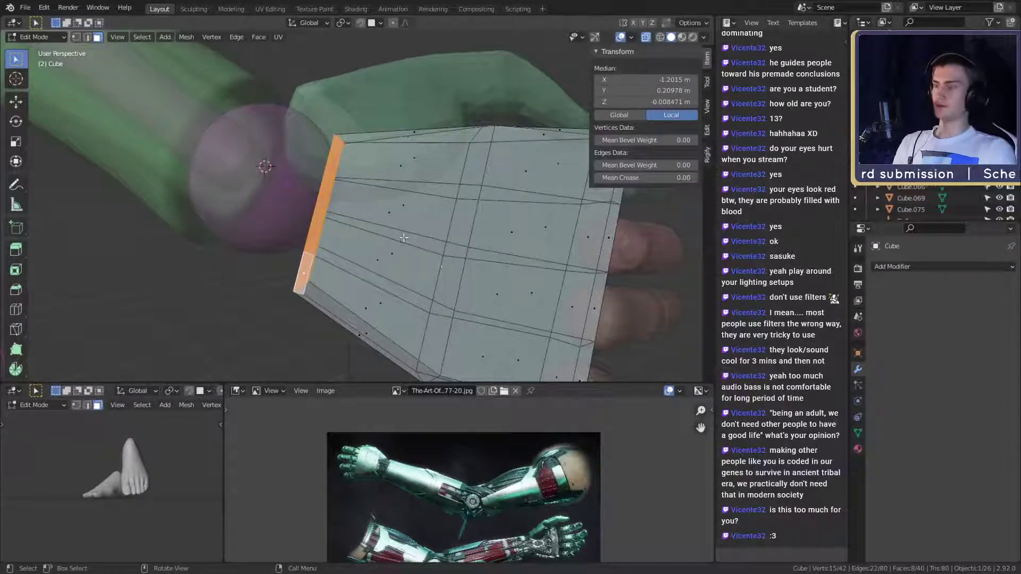
scroll(408, 241, "down", 5)
scroll(408, 255, "up", 3)
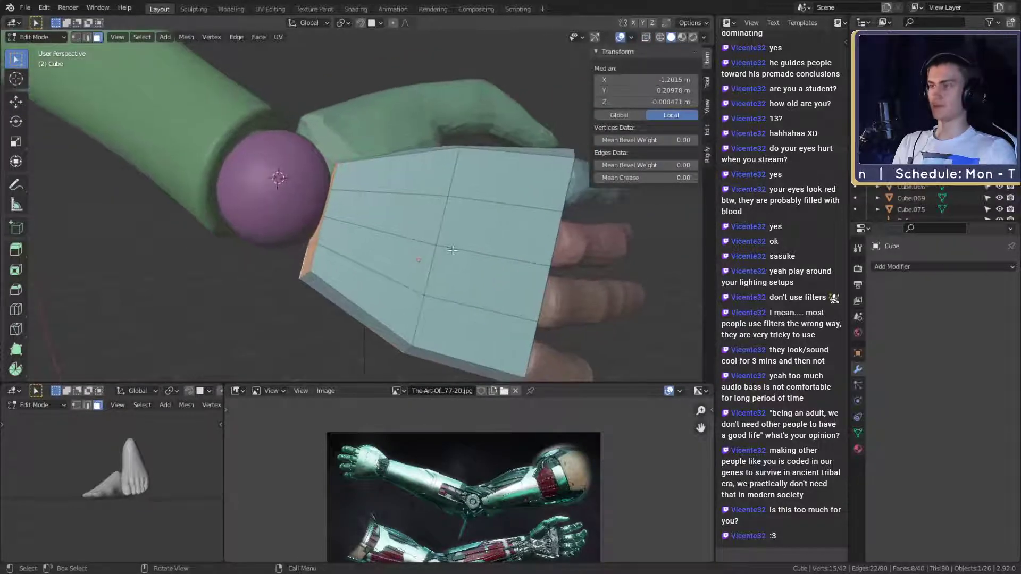
key("r")
left_click(453, 251)
middle_click_drag(453, 251, 380, 176, "shift")
key("g")
left_click(461, 208)
Slide and move individual vertices on the palm block's finger end to fit the outline against the finger bases
left_click(367, 198)
left_click(354, 237, "ctrl")
middle_click_drag(367, 212, 501, 248)
key("1")
left_click(374, 191)
key("g")
key("g")
left_click(461, 226)
key("g")
key("g")
left_click(477, 213)
left_click(372, 205)
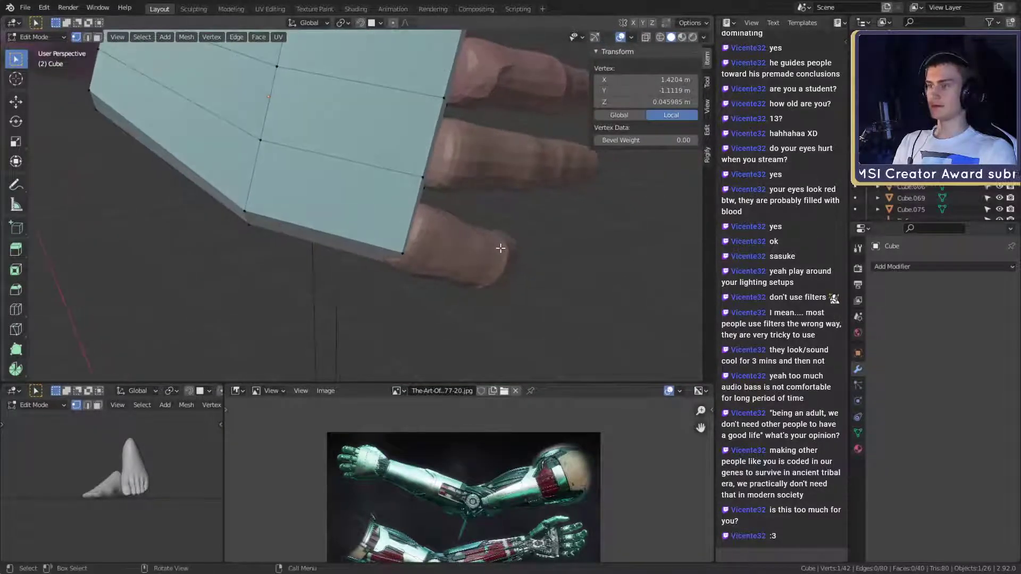
key("g")
left_click(496, 260)
Select the five-vertex row along the finger end's far edge, then move and rotate it to fit the finger bases
middle_click_drag(500, 258, 364, 209)
left_click(375, 251)
middle_click_drag(393, 252, 347, 262)
middle_click_drag(327, 227, 370, 142)
left_click(361, 150)
left_click(322, 301)
left_click(348, 203, "shift")
left_click(365, 163, "shift")
scroll(394, 234, "down", 3)
left_click(365, 125, "shift")
middle_click_drag(351, 267, 413, 277)
left_click(318, 299, "shift")
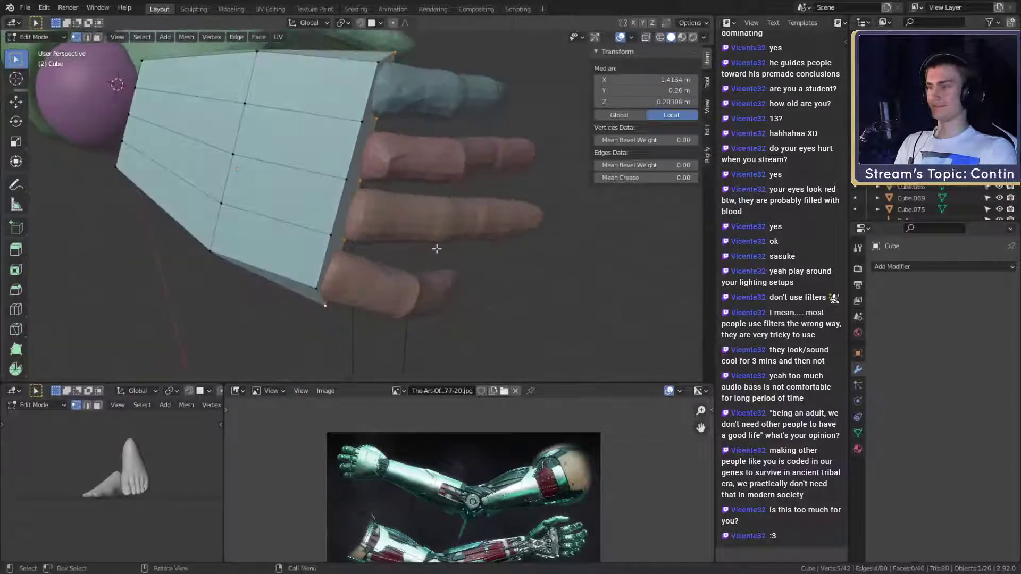
key("g")
left_click(442, 251)
key("r")
left_click(446, 249)
key("g")
left_click(432, 222)
middle_click_drag(431, 221, 349, 276)
key("Tab")
middle_click_drag(376, 205, 330, 340)
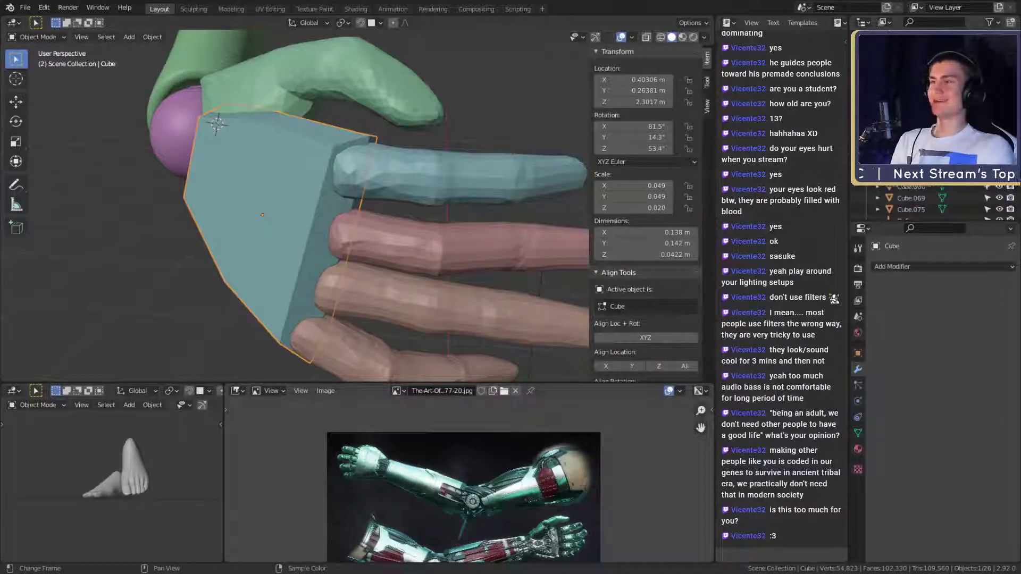
scroll(421, 225, "down", 4)
middle_click_drag(421, 225, 443, 267)
scroll(439, 280, "up", 4)
middle_click_drag(448, 316, 440, 282)
Slide a single vertex at the palm block's wrist end along its edge to refine the outline
key("Tab")
middle_click_drag(392, 259, 248, 285)
key("alt+z")
key("alt+z")
scroll(419, 266, "down", 1)
left_click(462, 271)
key("shift+v")
key("alt+z")
scroll(256, 288, "down", 2)
scroll(256, 288, "up", 1)
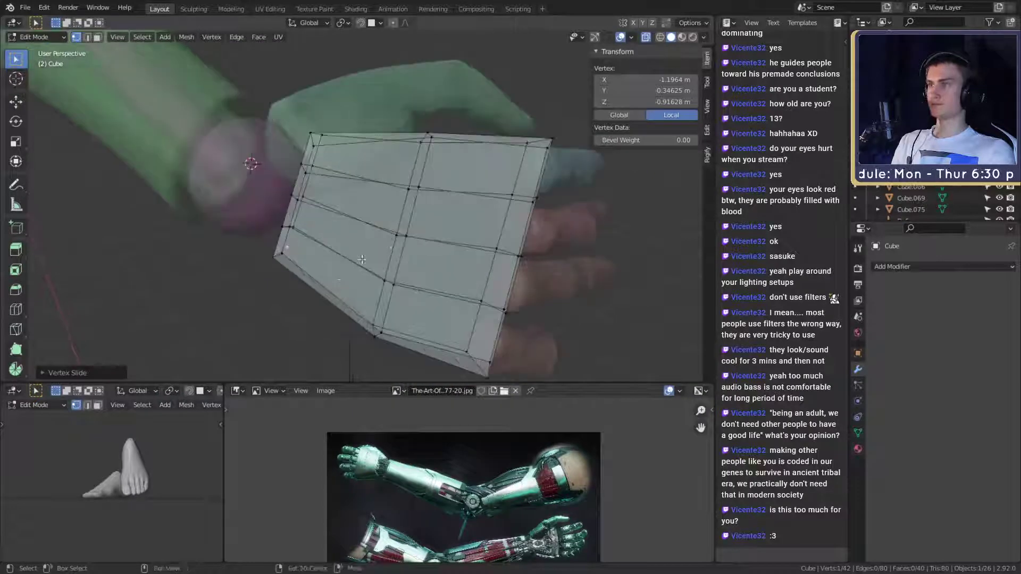
key("alt+z")
mouse_move(355, 261)
middle_mouse_down()
mouse_move(410, 265)
mouse_move(444, 285)
mouse_move(397, 267)
mouse_move(497, 280)
mouse_move(417, 254)
middle_mouse_up()
Select the palm block's eight wrist-end faces again and shift them closer to the wrist sphere
key("Tab")
scroll(444, 285, "up", 2)
key("Tab")
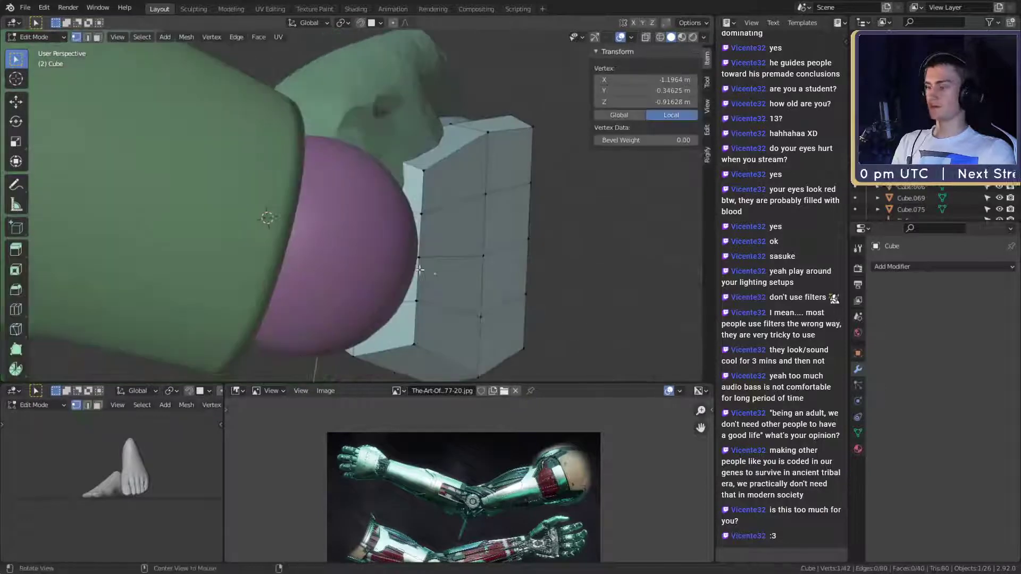
key("alt+z")
key("3")
left_click(409, 207)
left_click(340, 318, "ctrl")
middle_click_drag(340, 319, 401, 269)
key("alt+z")
key("g")
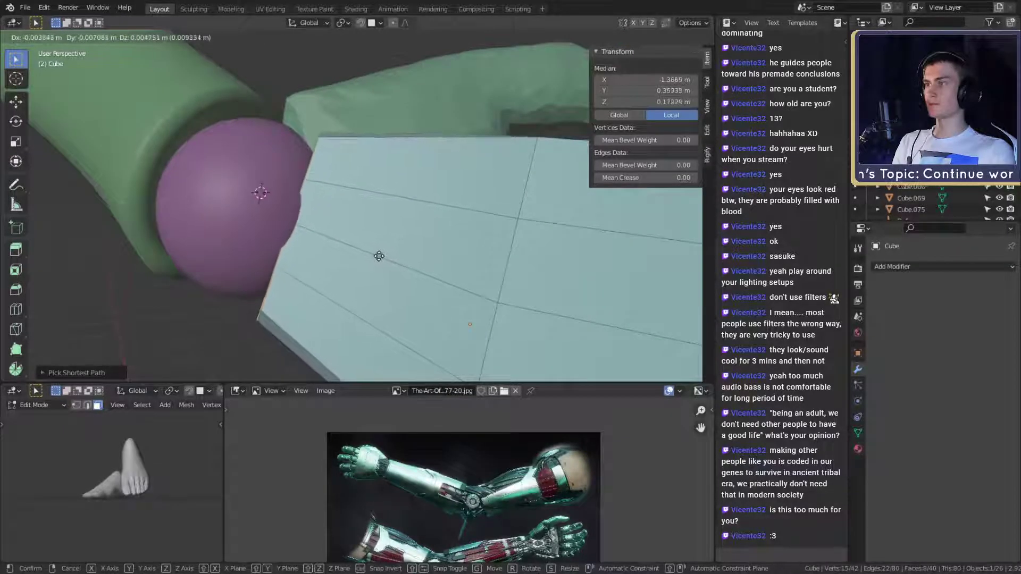
left_click(378, 256)
middle_click_drag(379, 256, 453, 241)
key("g")
left_click(490, 224)
Move the selected wrist-end edges on one broad side to refine the palm block's thickness near the sphere
left_click(300, 228, "shift")
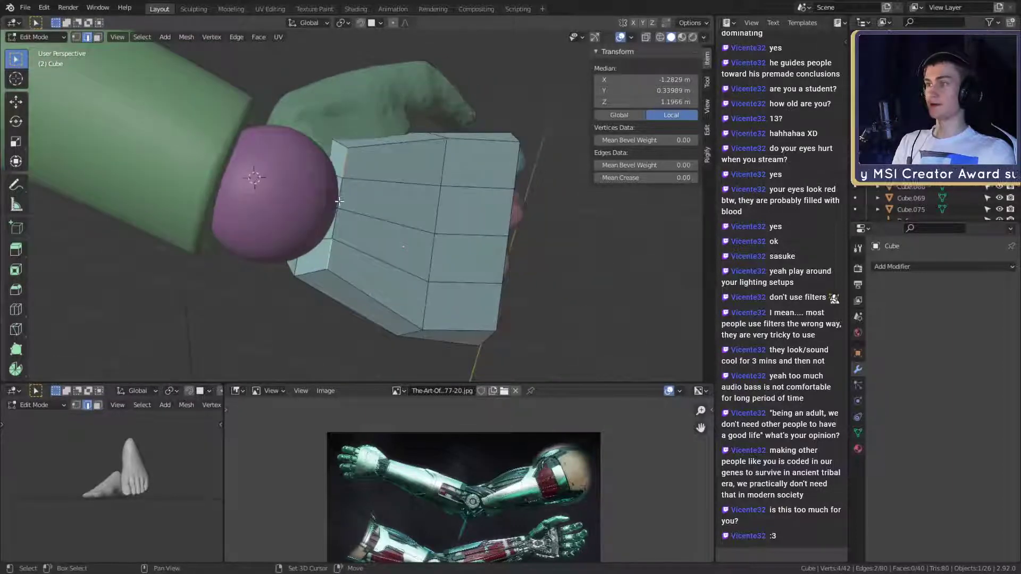
middle_click_drag(391, 231, 376, 138)
key("g")
left_click(502, 251)
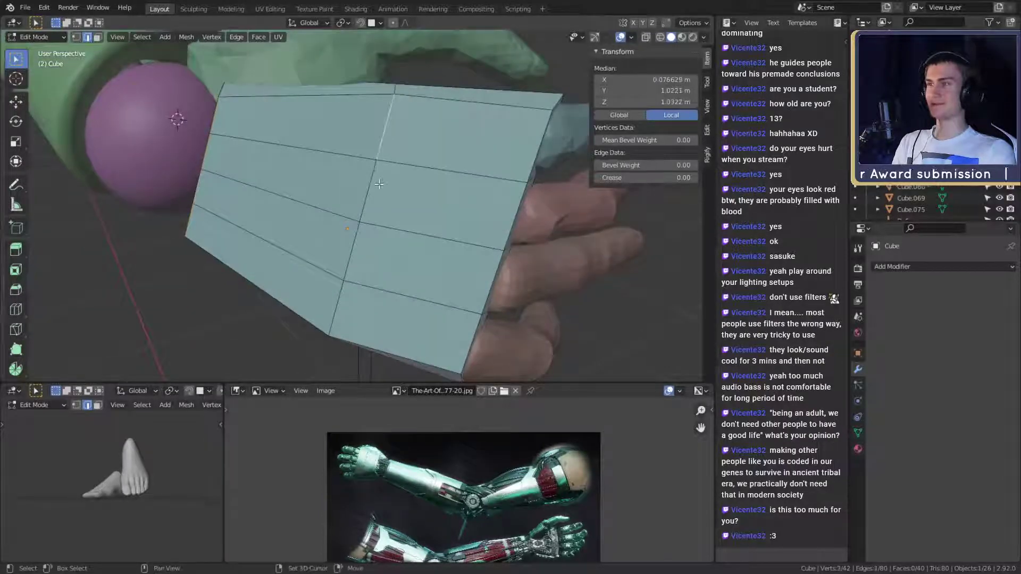
Move the middle cut's edges on the palm block's broad face to bulge it, and rotate them slightly
left_click(340, 288, "shift")
middle_click_drag(340, 289, 378, 235)
key("g")
left_click(360, 212)
left_click(323, 300, "shift")
middle_click_drag(323, 300, 398, 241)
key("g")
left_click(376, 256)
key("r")
left_click(376, 254)
Slide the middle cut's thumb-side vertex along its edge and reposition it under the thumb
scroll(394, 263, "up", 3)
left_click(391, 197)
key("shift+v")
left_click(448, 246)
scroll(446, 258, "down", 5)
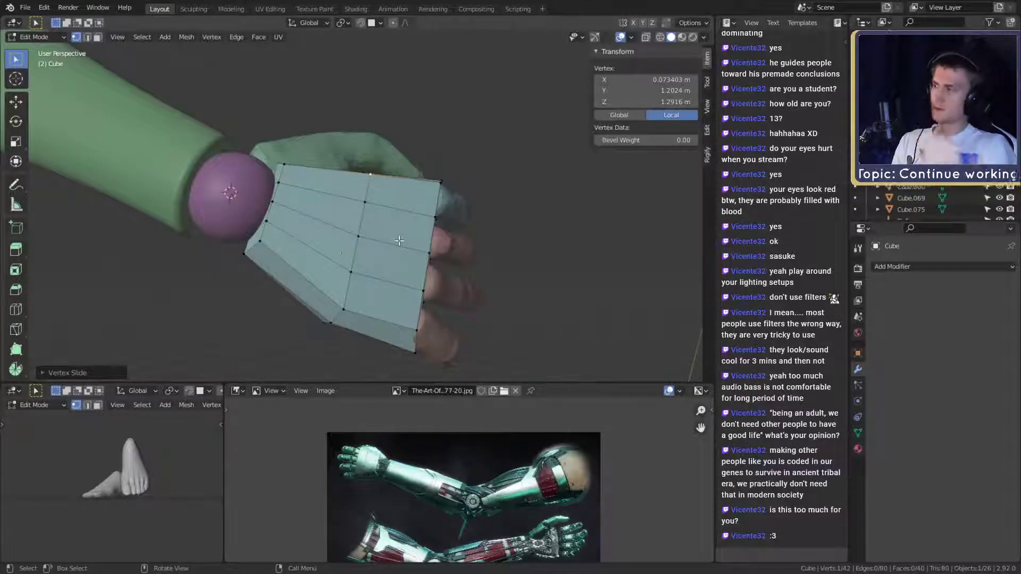
scroll(399, 240, "up", 3)
middle_click_drag(399, 240, 344, 243)
key("g")
left_click(297, 234)
Move and slide individual vertices across the palm block to even out its cuts and outline
left_click(343, 236)
key("g")
left_click(377, 259)
left_click(400, 254)
key("g")
left_click(287, 239)
key("g")
key("g")
middle_click_drag(355, 207, 417, 229)
left_click(351, 224)
key("g")
key("g")
left_click(342, 228)
left_click(355, 234)
key("g")
left_click(387, 227)
left_click(319, 224)
middle_click_drag(322, 223, 369, 260)
key("g")
key("g")
left_click(402, 217)
Add a Subdivision Surface modifier with viewport level 2 to the palm block
key("Tab")
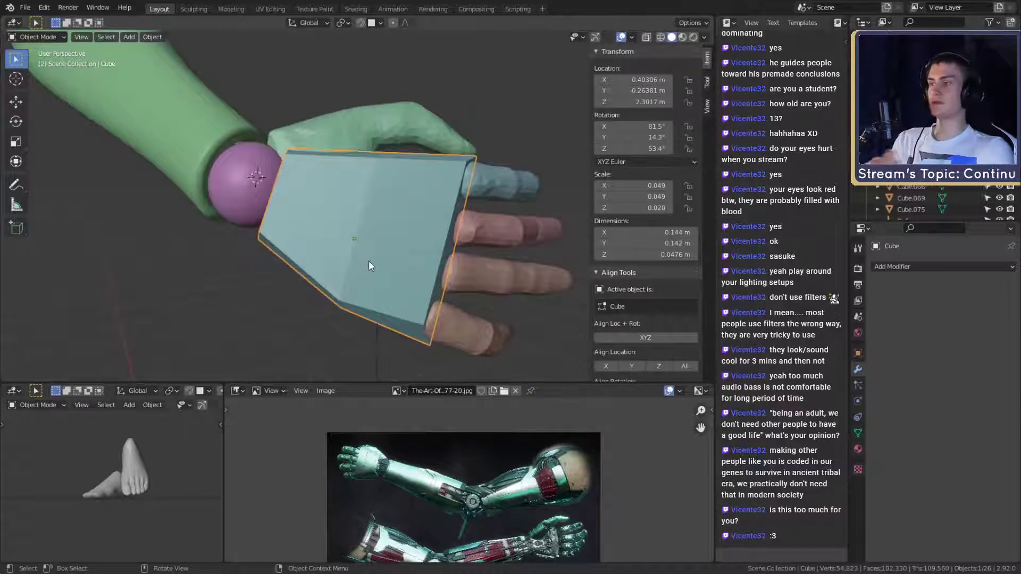
key("ctrl+1")
middle_click_drag(385, 265, 451, 230)
Move the wrist-end edges at the little-finger-side corner outward to reshape the smoothed palm
key("Tab")
left_click(340, 174, "shift")
middle_click_drag(366, 196, 484, 241)
key("g")
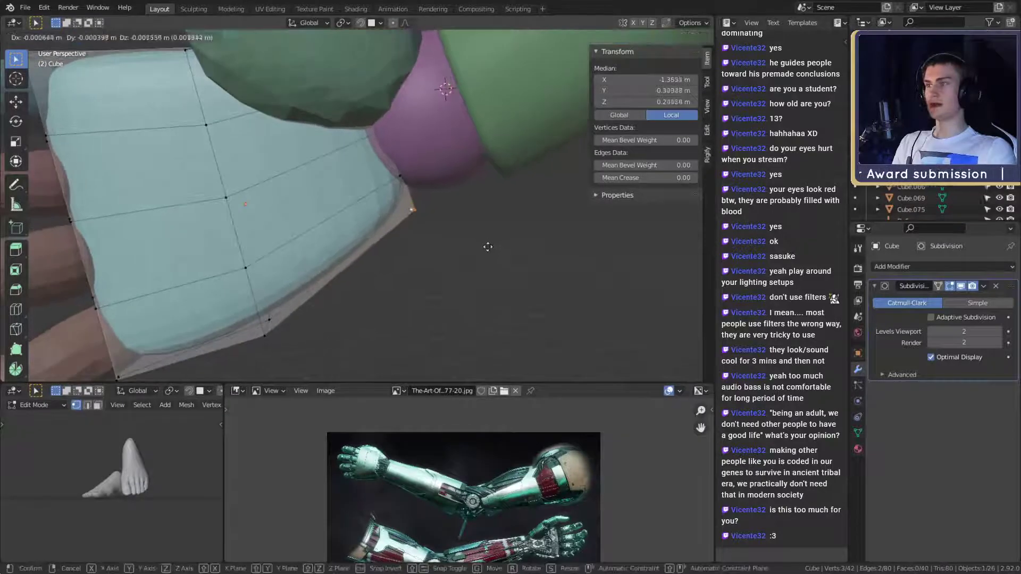
left_click(509, 277)
middle_click_drag(482, 246, 436, 241)
scroll(448, 250, "up", 3)
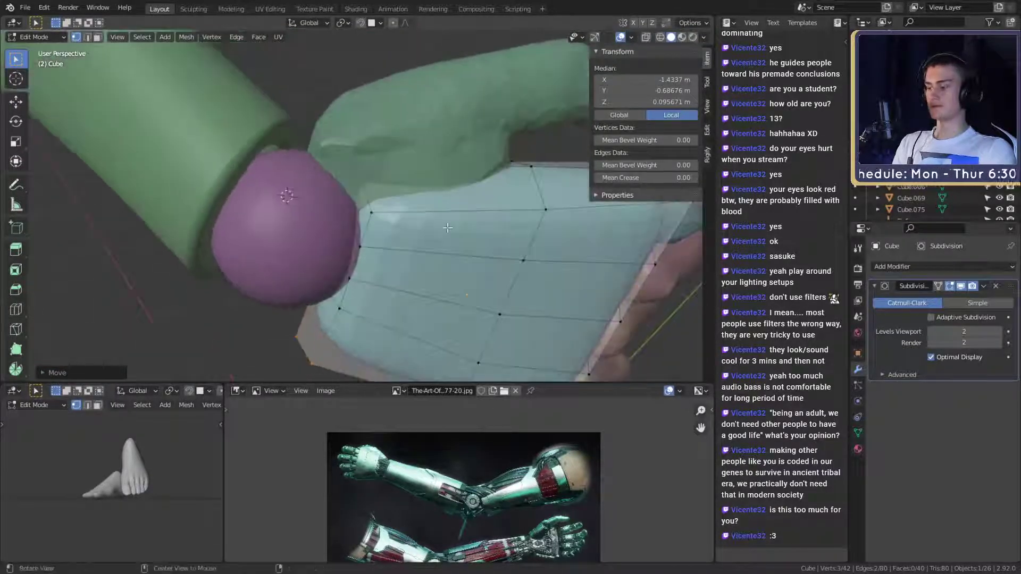
Slide the wrist-end edge vertices on the thumb side of the palm block along their edges to even their spacing
key("alt+z")
left_click(372, 206)
left_click(368, 155, "shift")
middle_click_drag(368, 156, 447, 195)
left_click(436, 210)
middle_click_drag(371, 238, 402, 206)
left_click(298, 251, "ctrl")
key("g")
key("g")
left_click(338, 173)
key("g")
key("g")
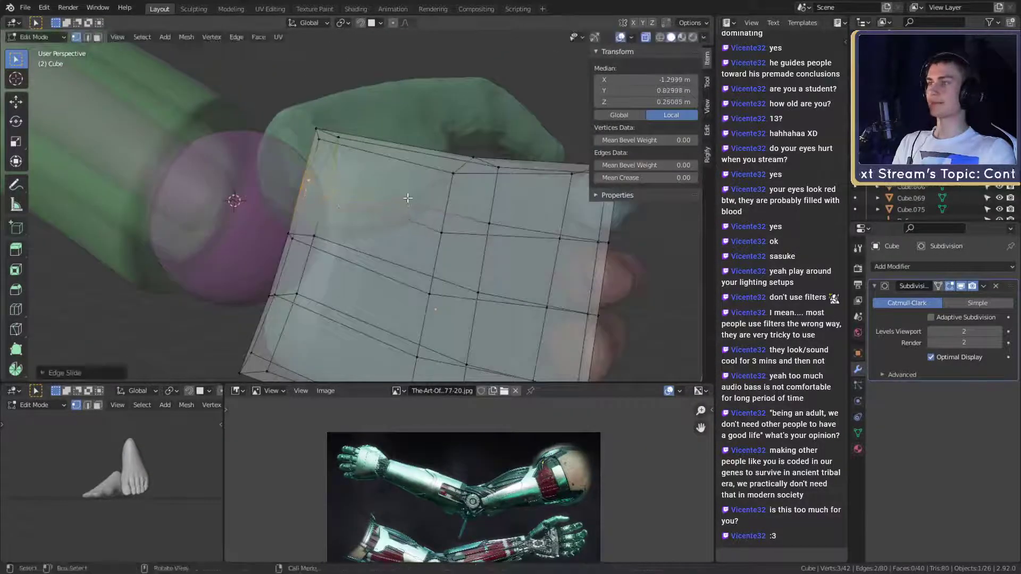
left_click(407, 199)
Slide the middle cut's outer vertices along the thumb side and little-finger side of the palm block
scroll(406, 213, "down", 3)
left_click_drag(398, 257, 446, 236, "alt")
key("Tab")
middle_click_drag(446, 236, 331, 309)
key("Tab")
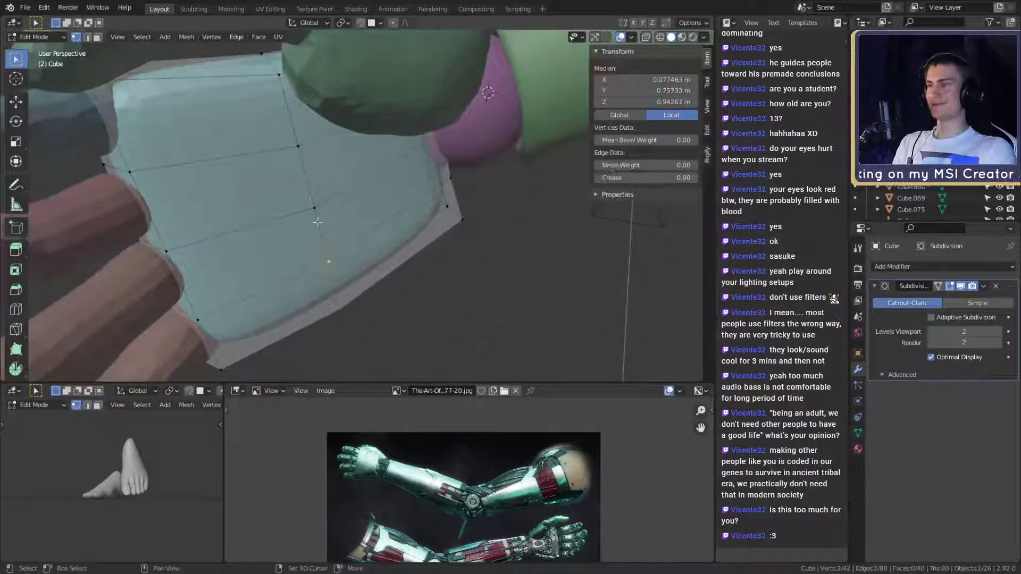
left_click(288, 96, "alt")
middle_click_drag(297, 106, 479, 231)
middle_click_drag(355, 213, 429, 209)
left_click(376, 206)
key("g")
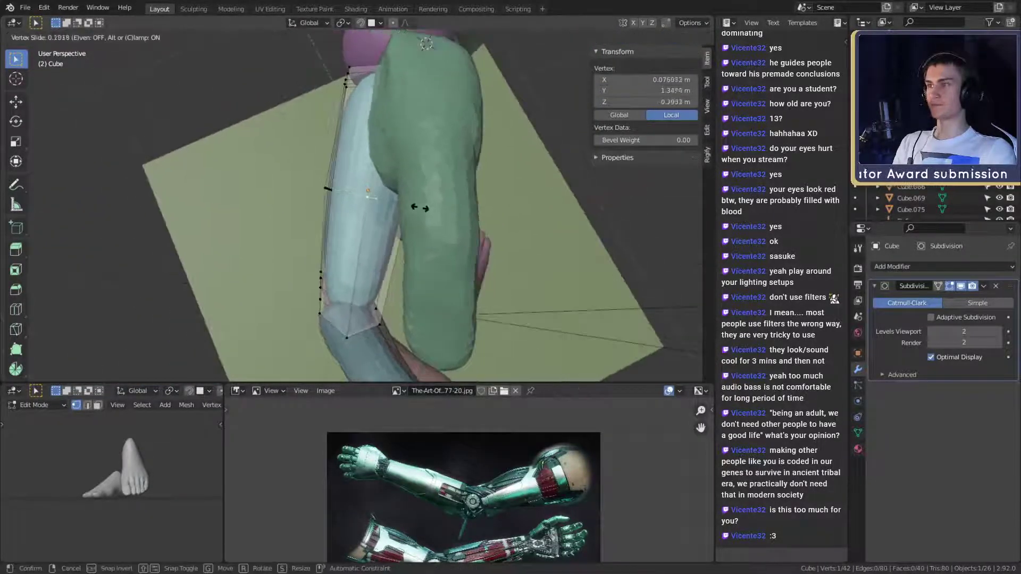
middle_click_drag(344, 233, 446, 166)
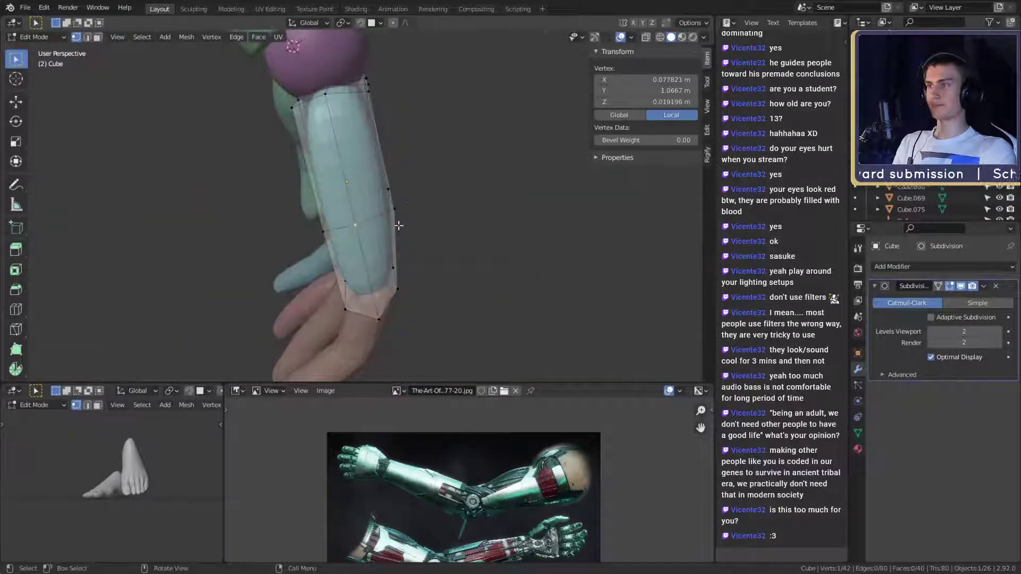
middle_click_drag(389, 227, 405, 207)
key("shift+v")
middle_click_drag(413, 149, 432, 214)
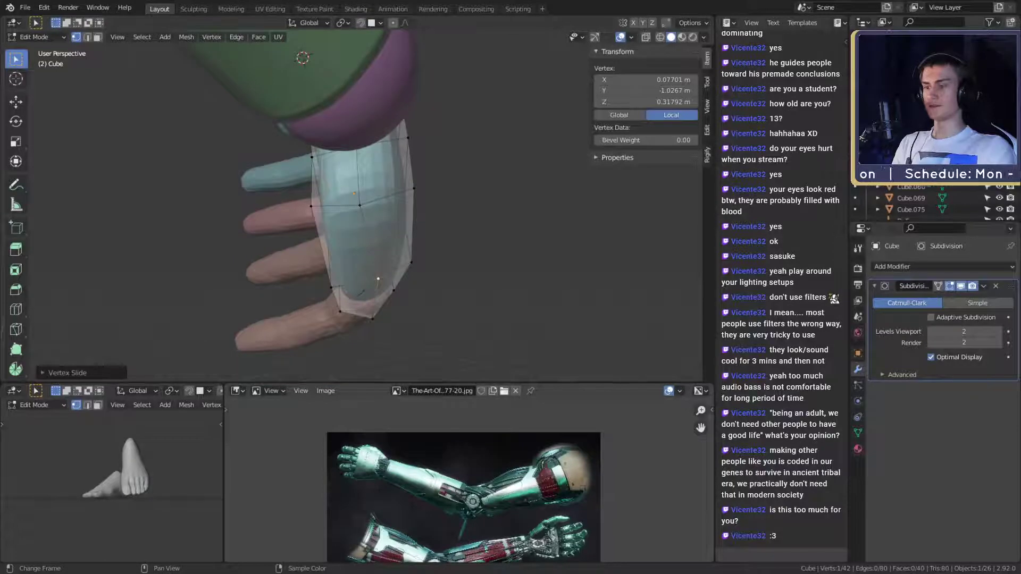
Select the middle cut's vertices on the inner palm surface and move them to reshape the palm's thickness
middle_click_drag(479, 201, 369, 218)
left_click(332, 216)
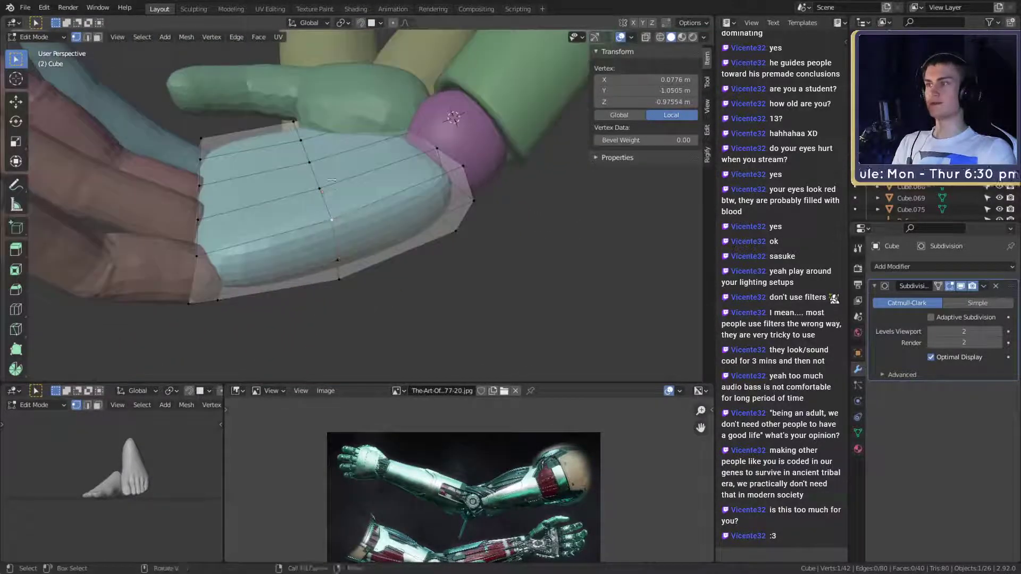
middle_click_drag(317, 185, 355, 198)
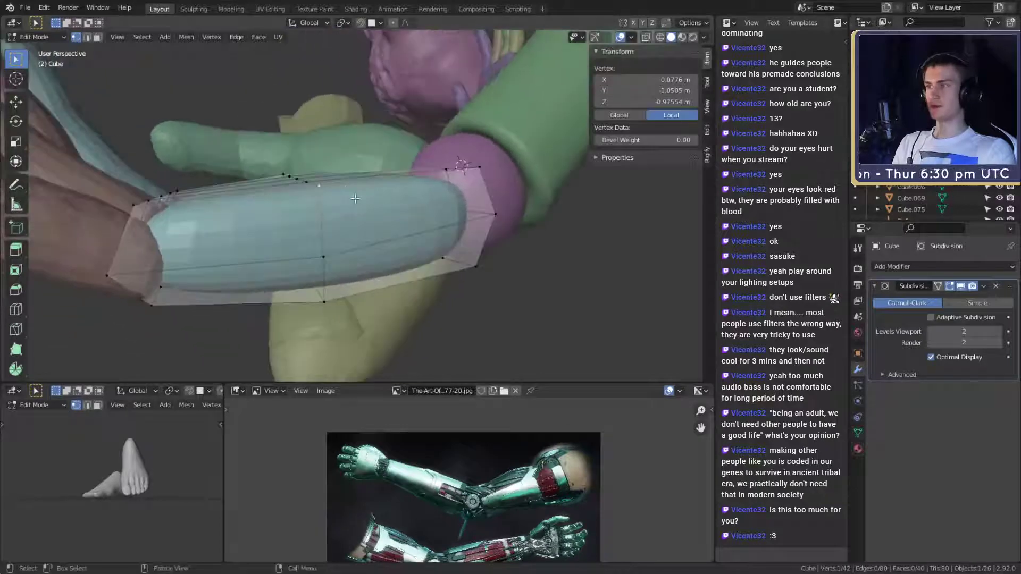
middle_click_drag(364, 232, 474, 197)
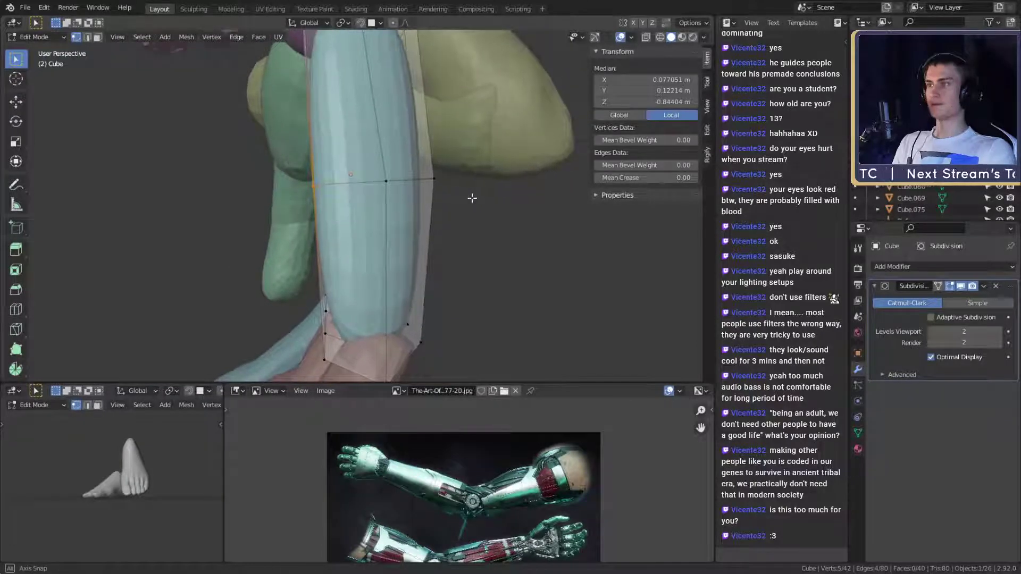
left_click(501, 196)
Reposition the palm block's thumb-side corner vertex at the base of the index finger
middle_click_drag(500, 197, 313, 176)
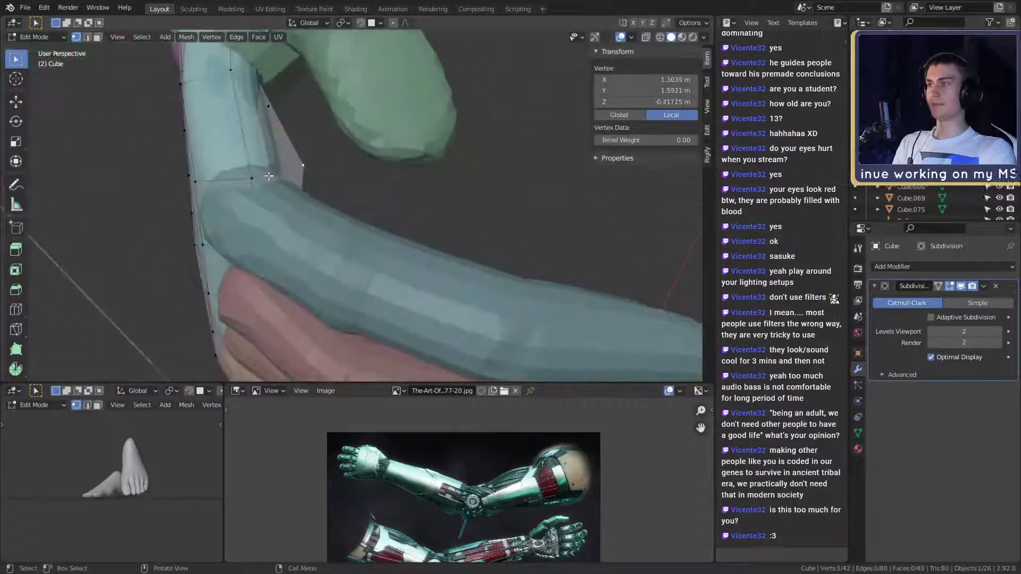
middle_click_drag(212, 174, 427, 192)
mouse_move(382, 168)
middle_mouse_down()
mouse_move(422, 203)
mouse_move(399, 218)
mouse_move(456, 251)
mouse_move(422, 221)
mouse_move(422, 245)
mouse_move(483, 261)
mouse_move(477, 152)
mouse_move(488, 161)
mouse_move(381, 187)
middle_mouse_up()
key("Tab")
key("Tab")
Add a crosswise loop cut to the palm block between the middle cut and the wrist end
left_click(350, 142)
middle_click_drag(350, 141, 435, 224)
scroll(392, 162, "up", 5)
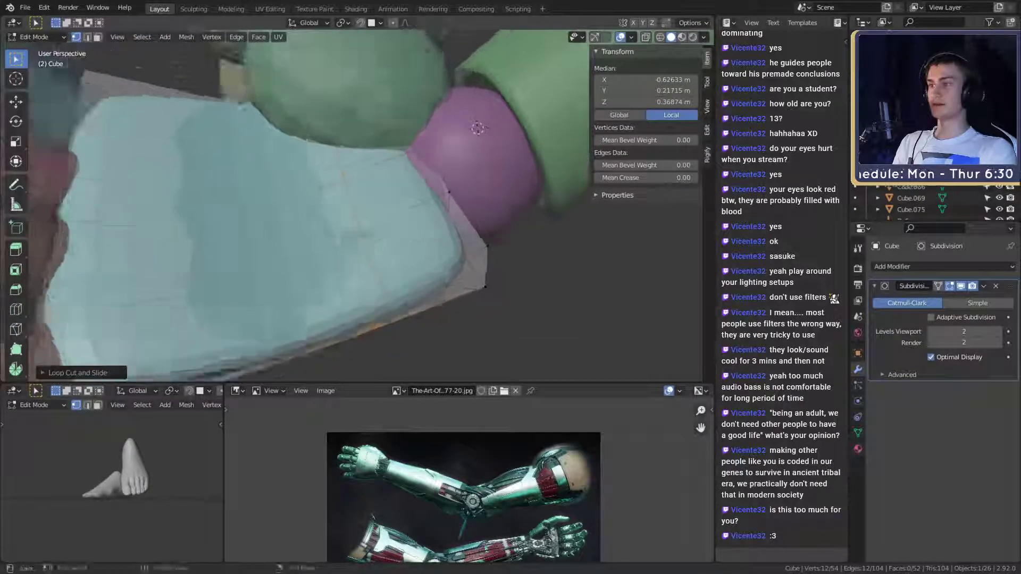
Rotate and move an edge of the new cut on the inner palm surface
left_click(387, 200)
middle_click_drag(387, 200, 462, 207)
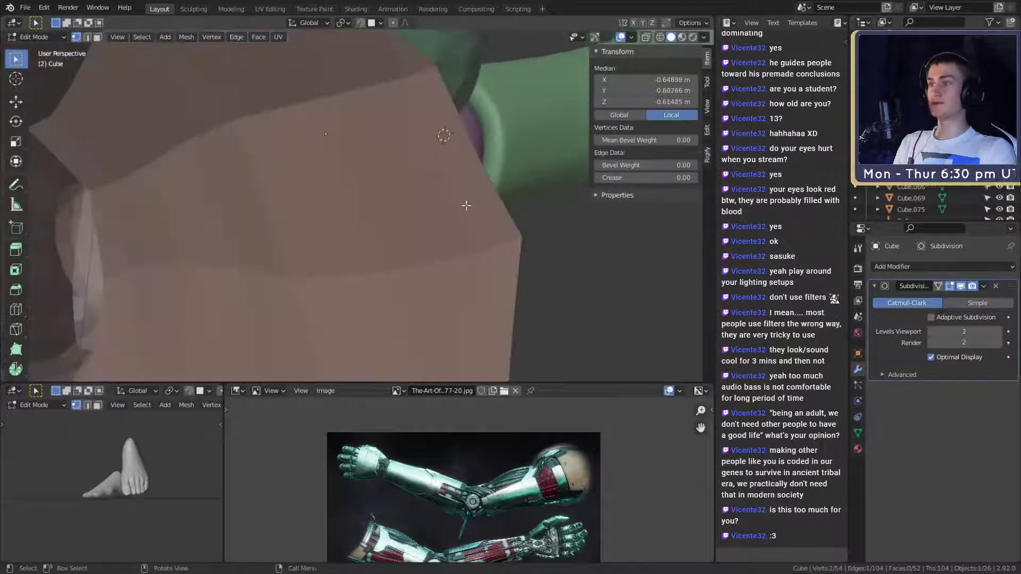
scroll(470, 204, "down", 6)
middle_click_drag(369, 182, 429, 238)
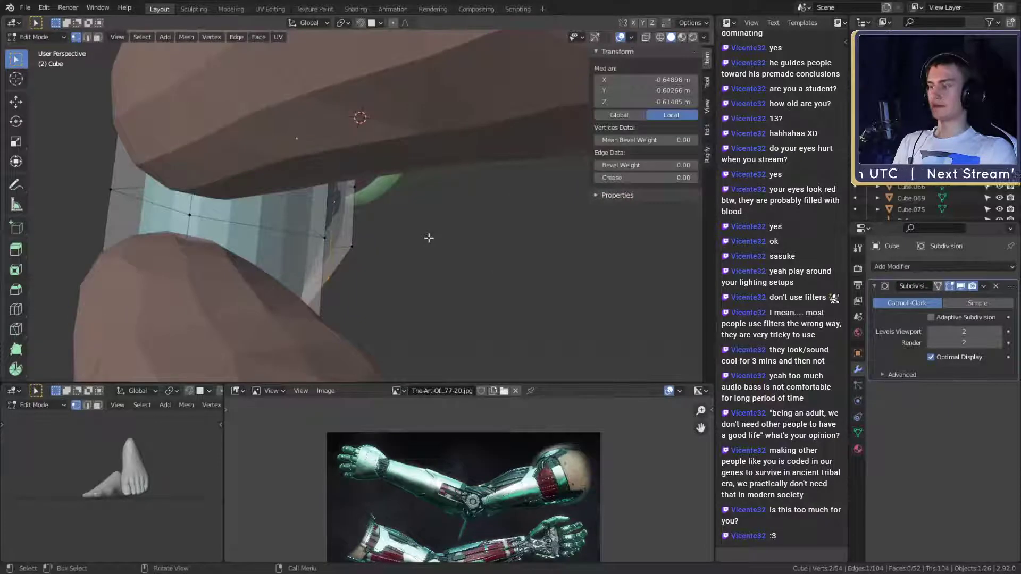
key("r")
left_click(437, 261)
key("g")
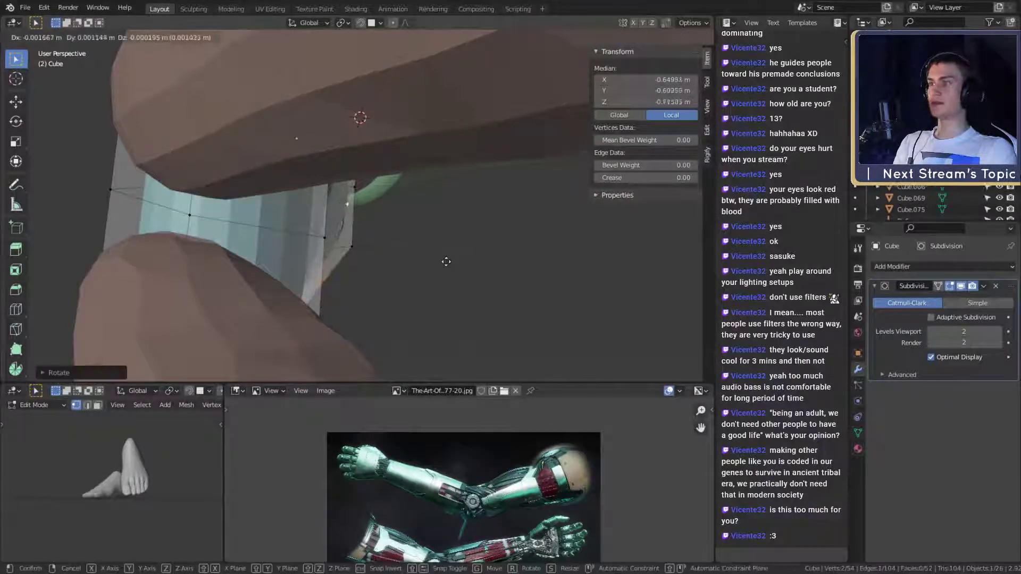
left_click(469, 263)
Move vertices one by one around the wrist half of the palm block to refine its smoothed outline
middle_click_drag(458, 248, 445, 201)
left_click(318, 176)
key("g")
left_click(457, 201)
key("alt+z")
key("g")
left_click(470, 191)
middle_click_drag(383, 158, 365, 212)
key("g")
left_click(463, 172)
Examine in Object Mode how the smoothed palm fits against the wrist joint, thumb and fingers
key("Tab")
scroll(364, 210, "down", 3)
scroll(347, 167, "up", 2)
middle_click_drag(347, 167, 372, 272, "shift")
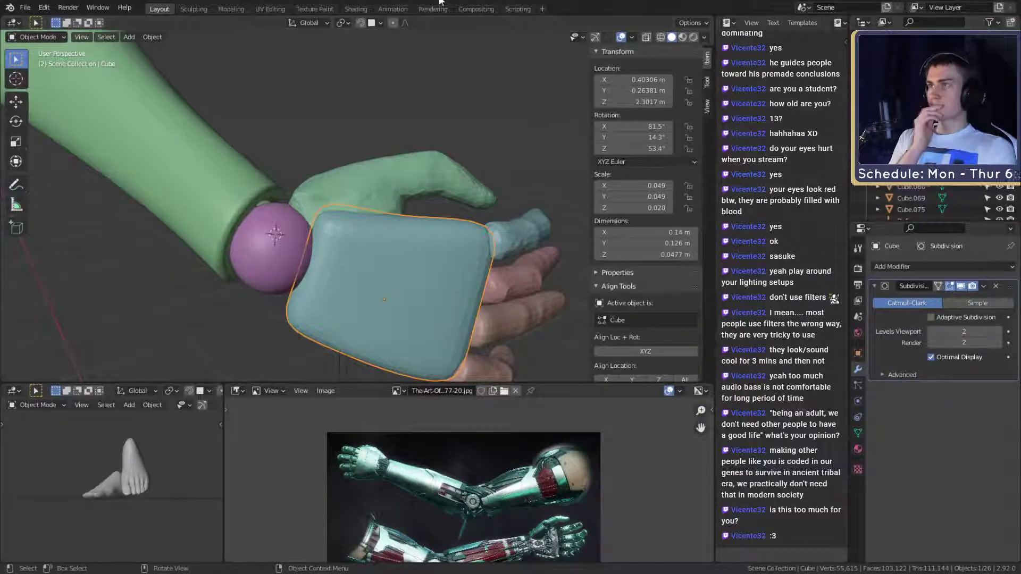
scroll(391, 205, "down", 3)
scroll(379, 279, "up", 3)
middle_click_drag(378, 279, 369, 248)
scroll(370, 248, "up", 2)
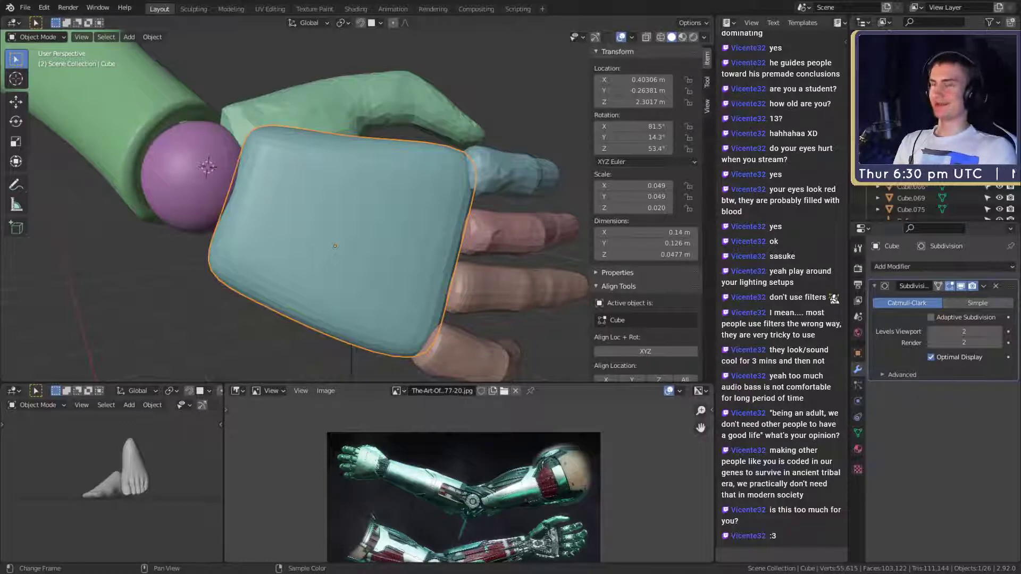
middle_click_drag(421, 234, 369, 232)
Select the row of wrist-end vertices on the back of the hand and scale it
key("Tab")
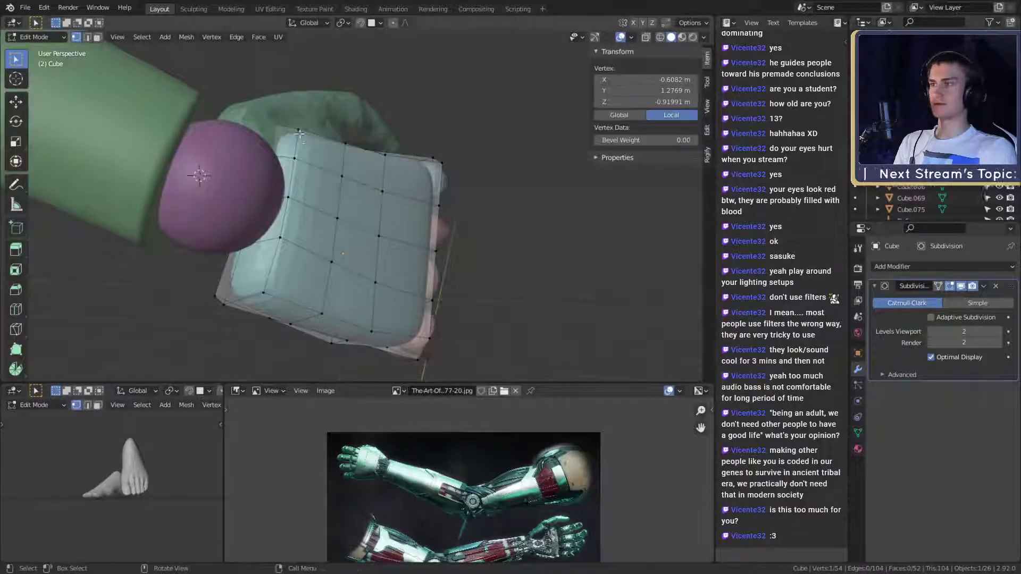
left_click(296, 158, "shift")
left_click(281, 239, "shift")
middle_click_drag(280, 239, 315, 130)
key("s")
left_click(417, 234)
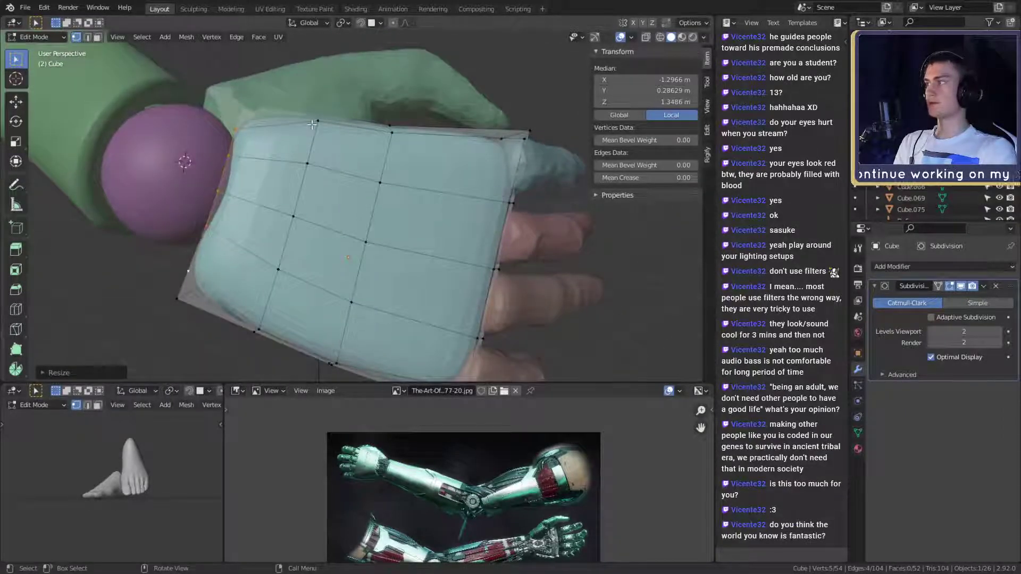
Select the back-of-hand vertices of the crosswise cut nearest the wrist and scale that row
left_click(313, 125)
middle_click_drag(280, 269, 324, 267)
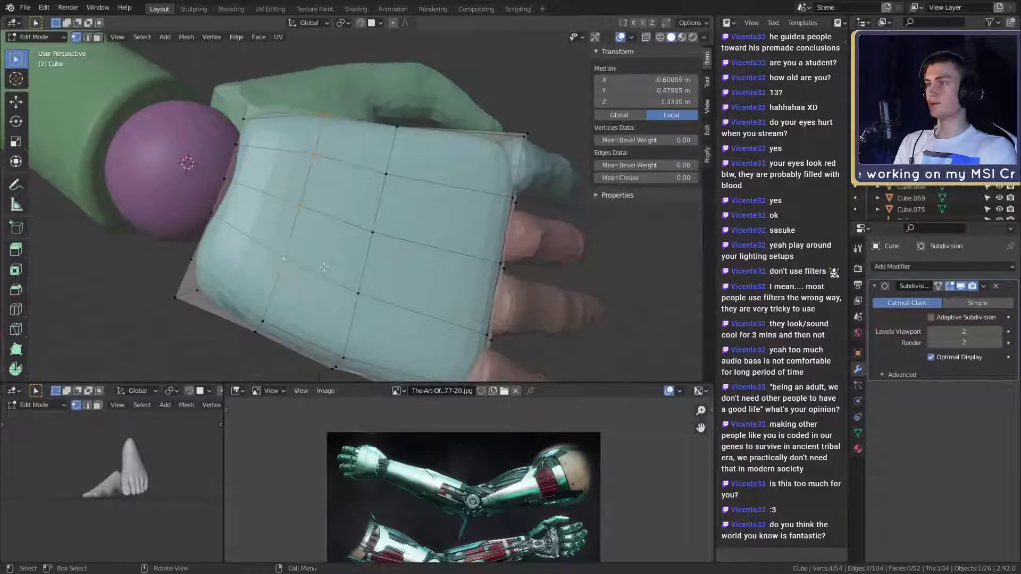
middle_click_drag(289, 319, 323, 289)
key("s")
left_click(411, 249)
middle_click_drag(412, 249, 479, 229)
key("Tab")
scroll(334, 242, "down", 3)
scroll(399, 226, "up", 3)
Select all the finger-end faces of the palm block and scale them up slightly to cover the finger bases
key("Tab")
key("Tab")
key("Tab")
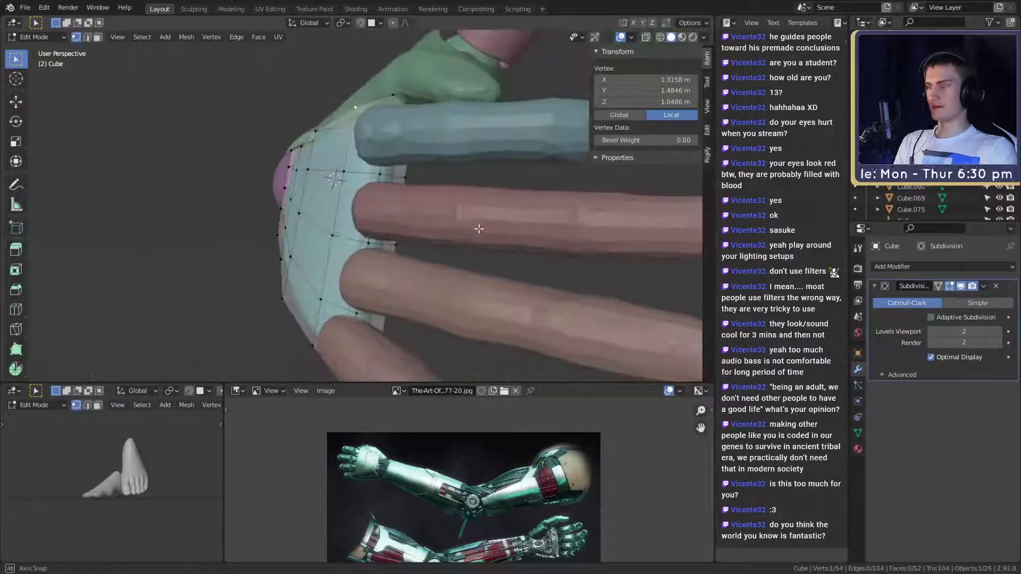
left_click(416, 166)
middle_click_drag(413, 203, 424, 219)
left_click(405, 131)
key("3")
left_click(398, 151)
left_click(346, 261, "ctrl+shift")
scroll(435, 276, "down", 3)
key("s")
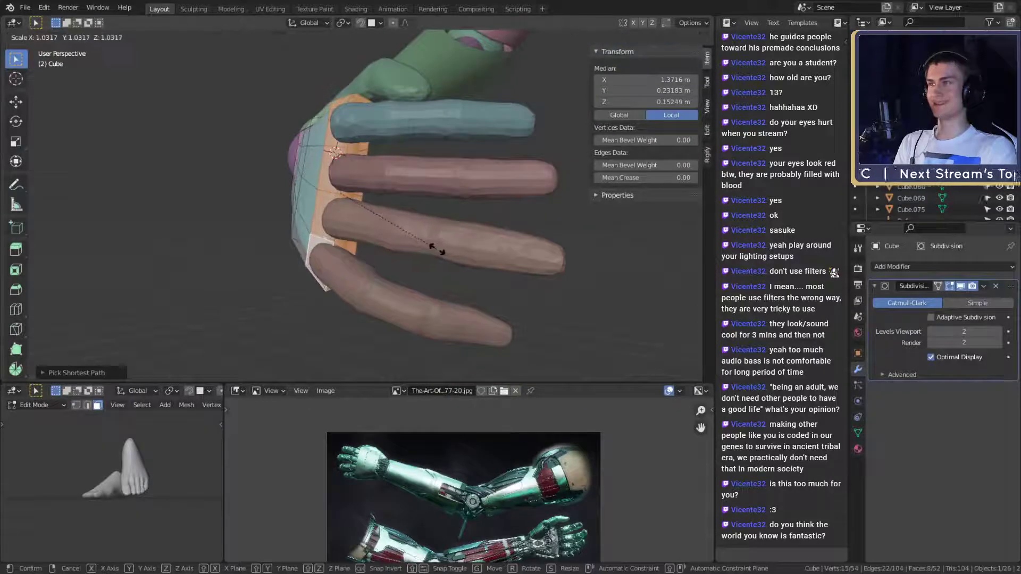
left_click(443, 249)
Examine the palm in Object Mode from the back of the hand and the thumb side
middle_click_drag(443, 249, 390, 289)
key("Tab")
scroll(502, 253, "down", 3)
scroll(419, 221, "up", 2)
scroll(335, 235, "up", 2)
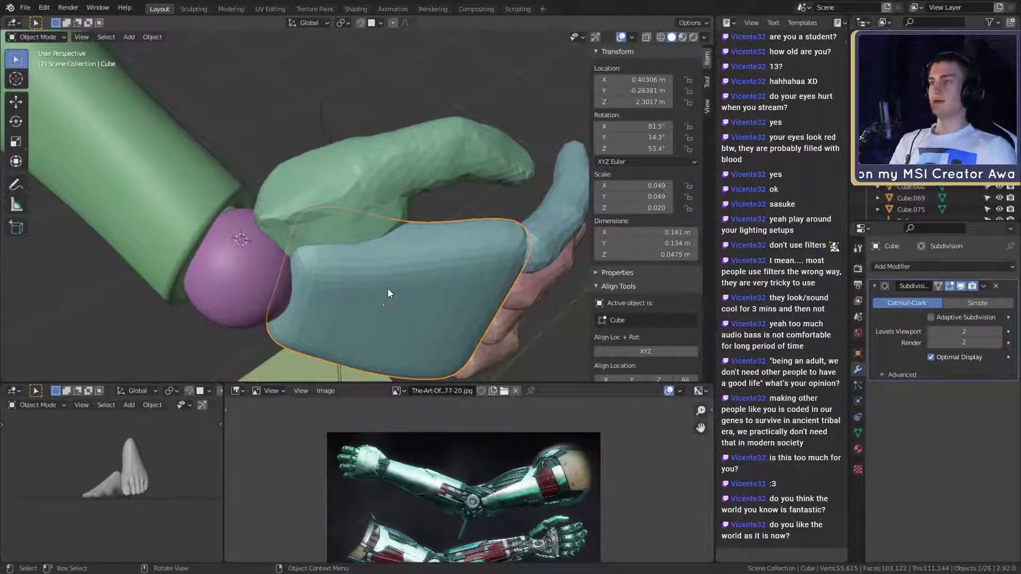
middle_click_drag(387, 288, 376, 254)
scroll(377, 254, "up", 2)
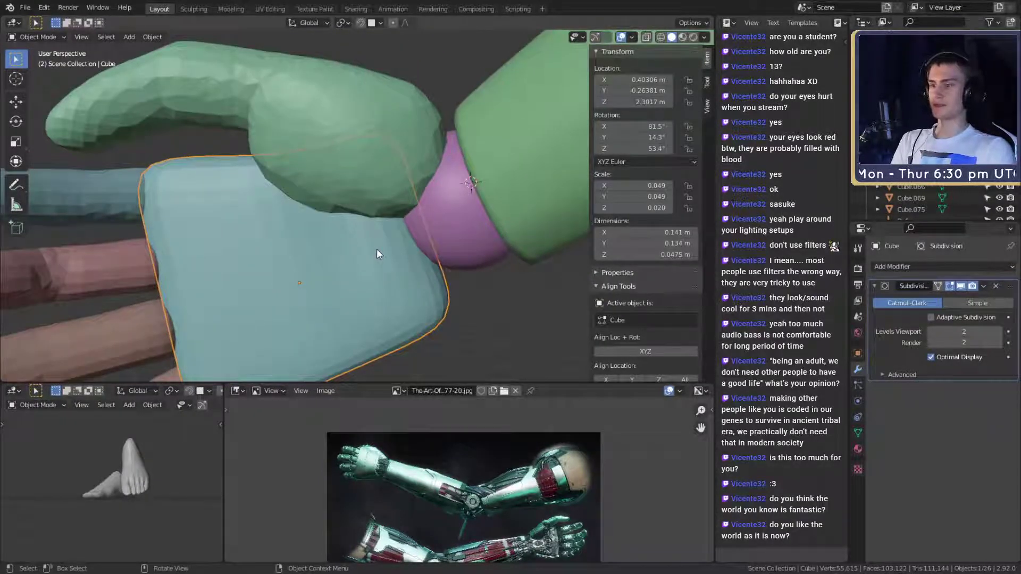
middle_click_drag(376, 249, 443, 226)
scroll(380, 248, "up", 2)
right_click(362, 243)
Move the middle vertices of the back-of-hand wrist edge individually to round the palm beside the wrist joint
key("Tab")
left_click(337, 209)
key("g")
left_click(495, 221)
key("g")
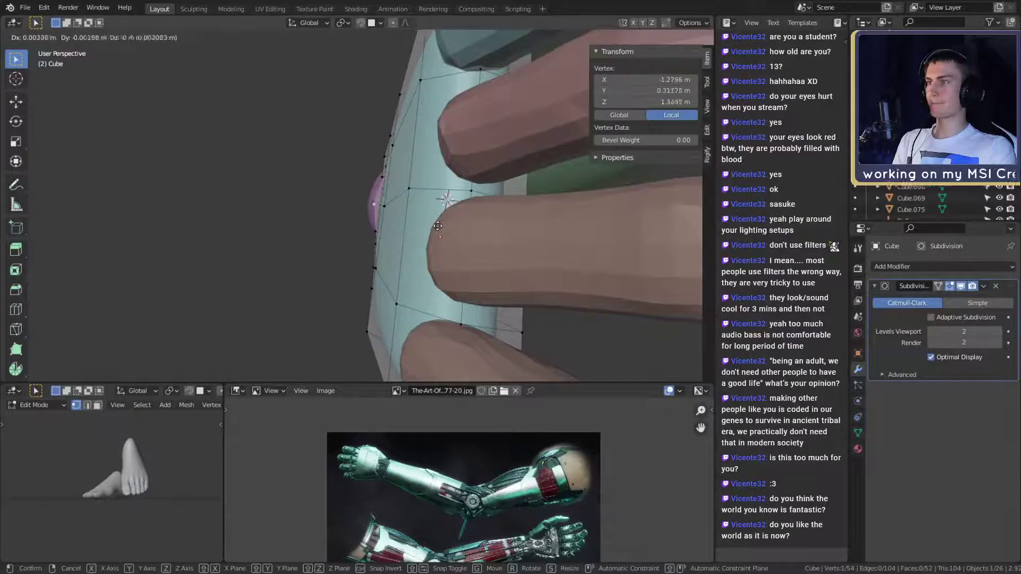
left_click(435, 227)
left_click(378, 176)
middle_click_drag(378, 175, 447, 161)
key("g")
left_click(404, 191)
key("g")
left_click(409, 215)
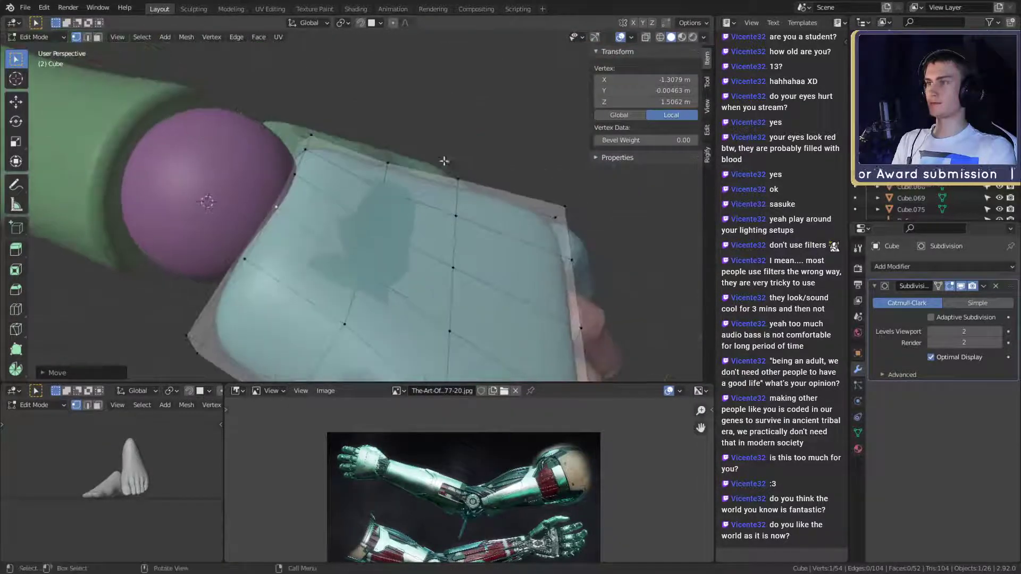
Select the inner back-of-hand vertices of the cut nearest the wrist and move them to round the surface
left_click(384, 190)
left_click(363, 261, "shift")
middle_click_drag(438, 246, 404, 245)
key("g")
left_click(496, 220)
scroll(494, 238, "down", 4)
key("Tab")
scroll(384, 283, "up", 3)
scroll(403, 245, "down", 3)
Select the crosswise middle edge loop around the palm, move it, and slide it along the block
key("Tab")
middle_click_drag(346, 267, 397, 255)
scroll(367, 223, "up", 1)
left_click(337, 212)
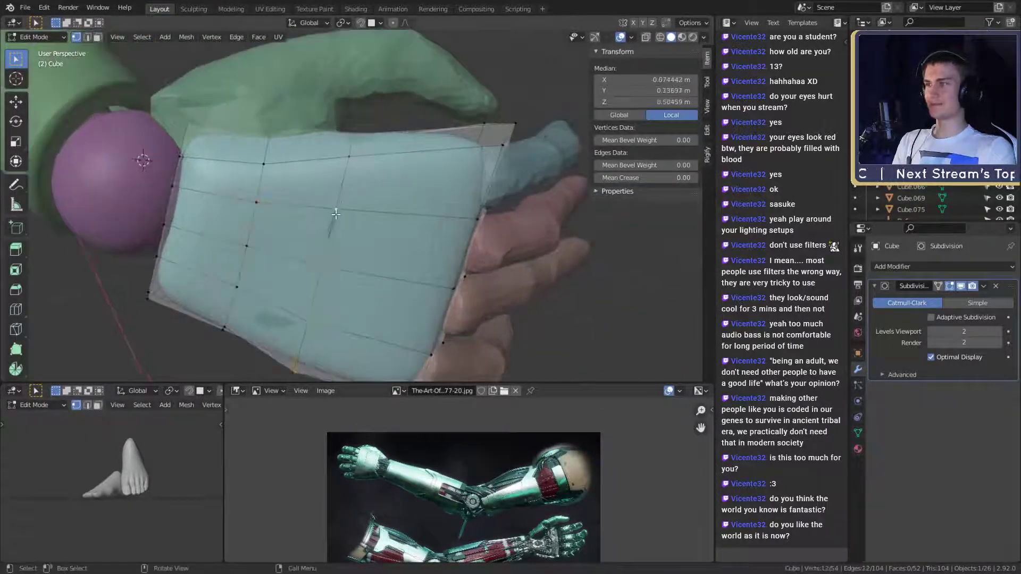
left_click(335, 219, "alt")
key("g")
left_click(462, 234)
key("g")
key("g")
left_click(452, 230)
Move the middle loop's inner back-of-hand vertices outward to bulge the back of the palm
middle_click_drag(452, 230, 361, 152)
left_click(330, 184, "shift")
left_click(315, 261, "shift")
middle_click_drag(361, 223, 345, 217)
middle_click_drag(412, 205, 525, 256)
key("g")
left_click(382, 199)
Frame the palm in Object Mode and examine its smoothed shape from several angles
scroll(383, 199, "down", 4)
key("g")
key("Escape")
key("Tab")
key("KP_Decimal")
middle_click_drag(470, 297, 411, 238)
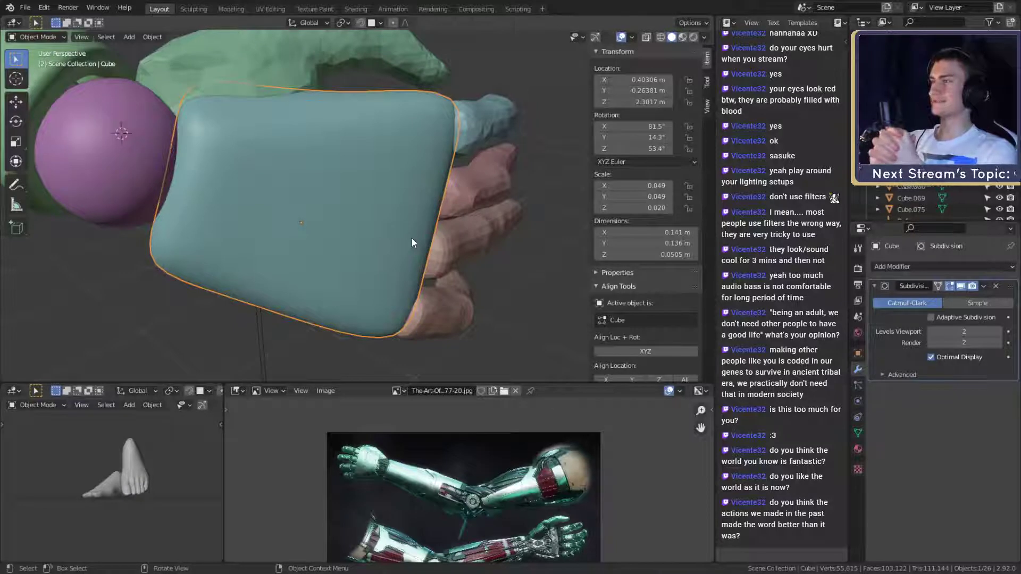
scroll(412, 241, "down", 3)
middle_click_drag(412, 240, 453, 200)
Select the five-vertex row at the palm's finger end on the back-of-hand edge and move it to adjust the knuckle profile
key("Tab")
middle_click_drag(477, 244, 477, 210)
left_click(402, 203)
left_click(414, 131, "ctrl")
key("g")
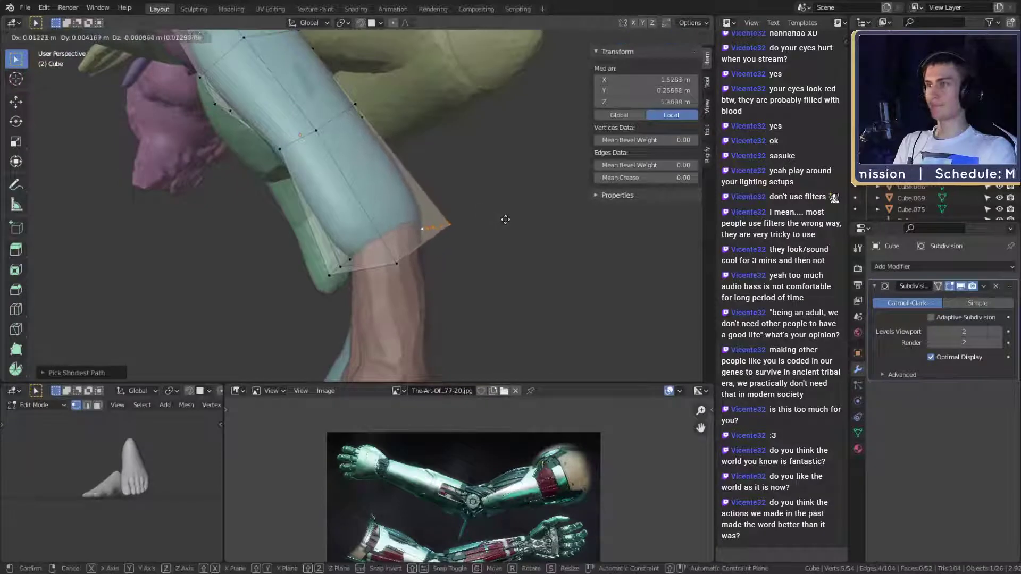
left_click(513, 221)
Select the path of vertices across the opposite edge of the palm's finger end and slide it along the surface
middle_click_drag(470, 190, 525, 274)
middle_click_drag(378, 268, 346, 213)
scroll(374, 269, "down", 4)
scroll(346, 213, "up", 4)
middle_click_drag(391, 343, 349, 299, "shift")
left_click(316, 335)
left_click(330, 281, "shift")
left_click(369, 100, "ctrl")
key("g")
key("g")
left_click(459, 195)
Move the selected finger-end vertex row to refine the shape of that end of the palm
middle_click_drag(460, 194, 393, 202)
key("g")
right_click(481, 176)
key("g")
left_click(439, 159)
Select the five-vertex row along the palm's wrist end and move it slightly to reshape the edge beside the spherical joint
left_click(316, 129, "ctrl")
left_click(447, 169)
left_click(324, 141, "ctrl")
middle_click_drag(325, 141, 437, 234)
key("g")
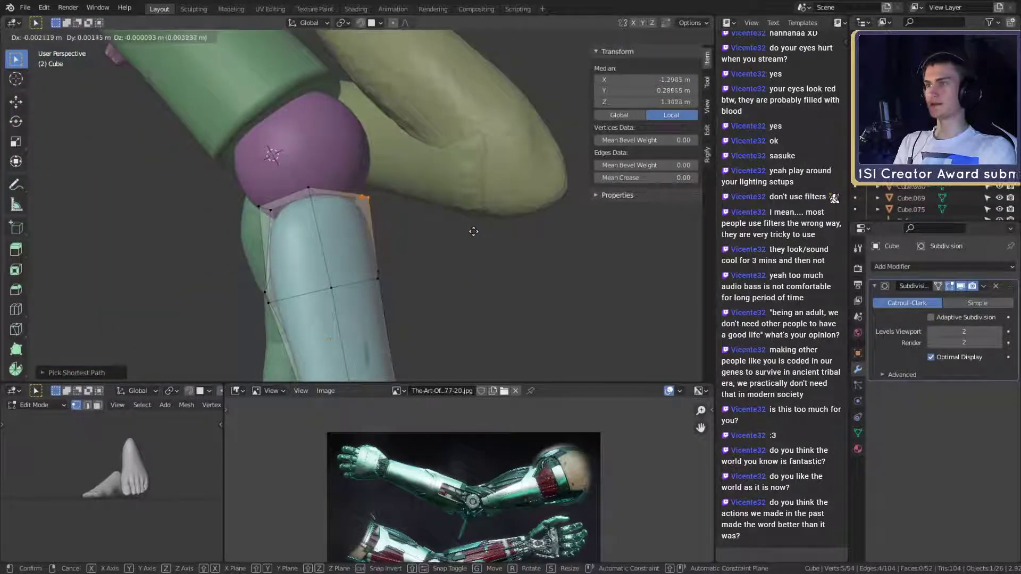
left_click(473, 232)
Examine the smoothed palm in Object Mode from both sides and zoom the arm reference image out
scroll(472, 231, "down", 2)
middle_click_drag(472, 234, 428, 243)
key("Tab")
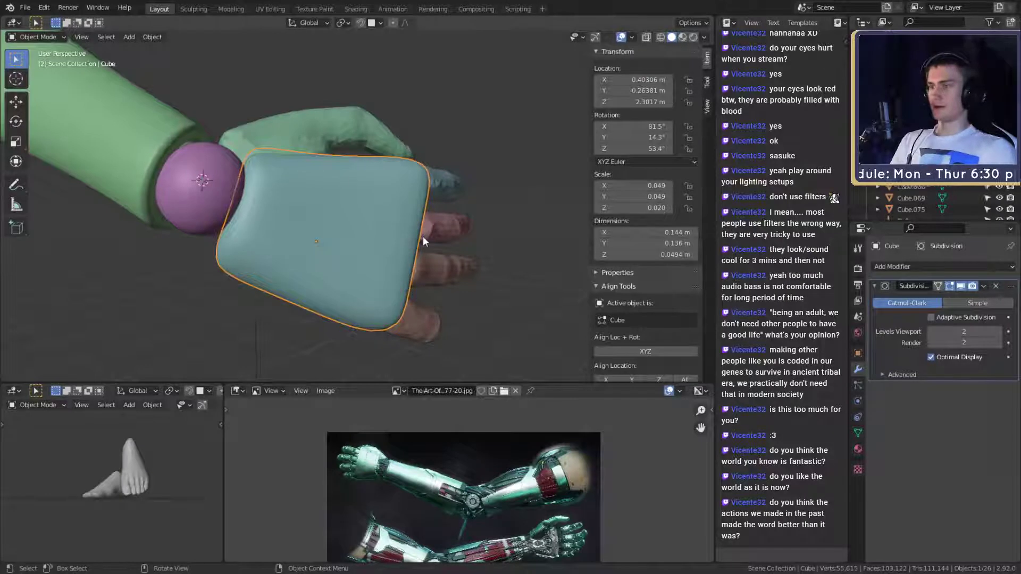
middle_click_drag(421, 234, 357, 255)
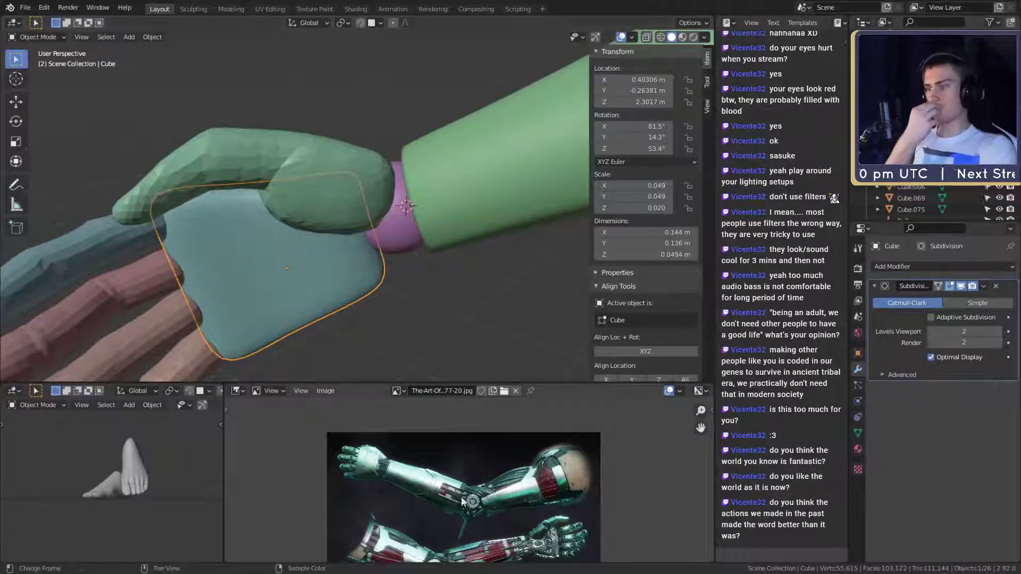
scroll(457, 479, "down", 5)
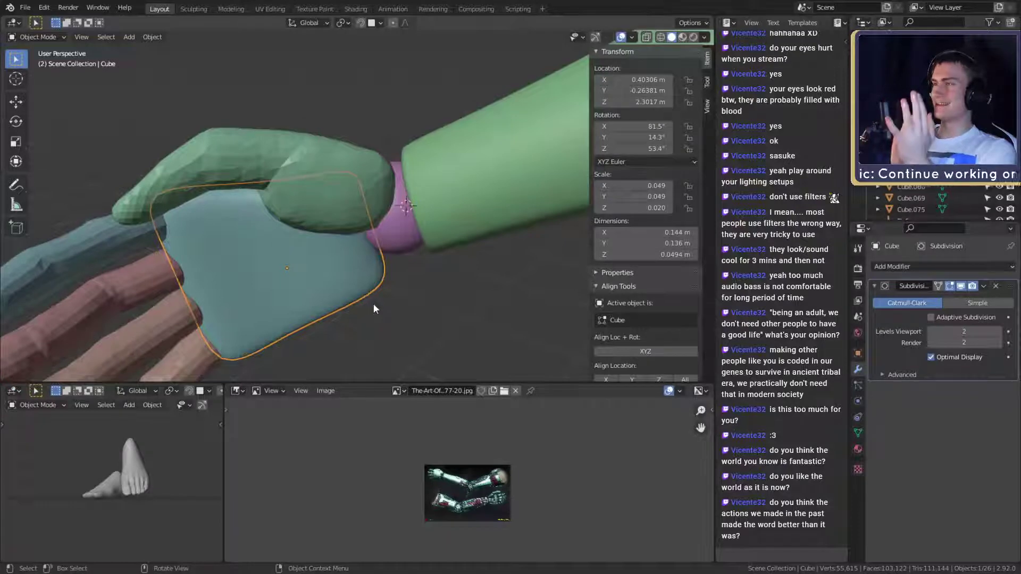
middle_click_drag(303, 286, 354, 257)
key("Tab")
key("Tab")
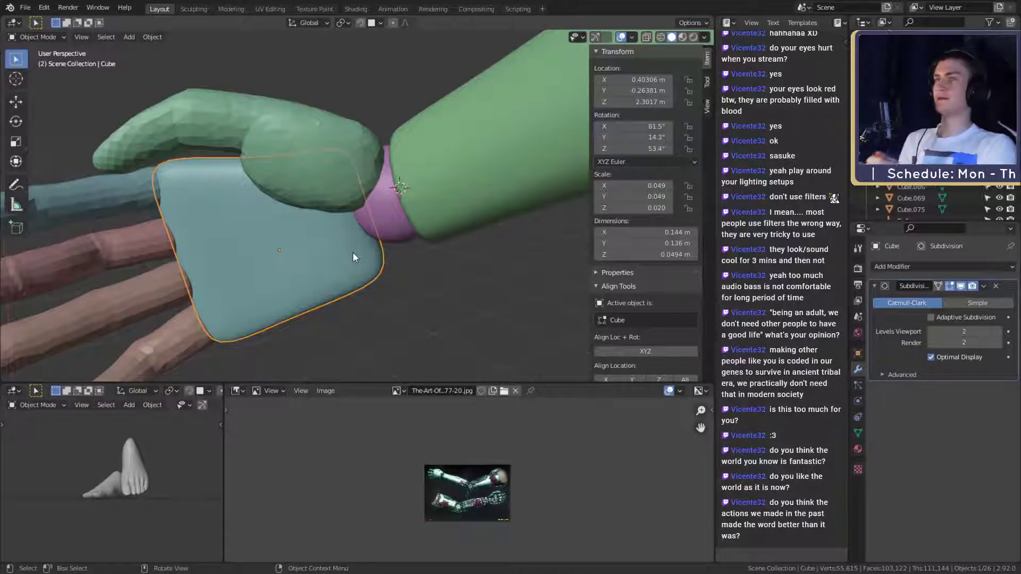
Select four adjoining faces on the palm's thumb side near the wrist, toggling X-ray to reach those behind the thumb
mouse_move(353, 255)
middle_mouse_down()
mouse_move(341, 227)
mouse_move(330, 284)
mouse_move(394, 225)
mouse_move(418, 288)
mouse_move(380, 234)
mouse_move(348, 217)
mouse_move(363, 202)
mouse_move(343, 220)
middle_mouse_up()
key("Tab")
key("alt+z")
key("alt+a")
left_click(374, 231)
left_click(346, 215, "shift")
key("alt+z")
scroll(363, 202, "up", 1)
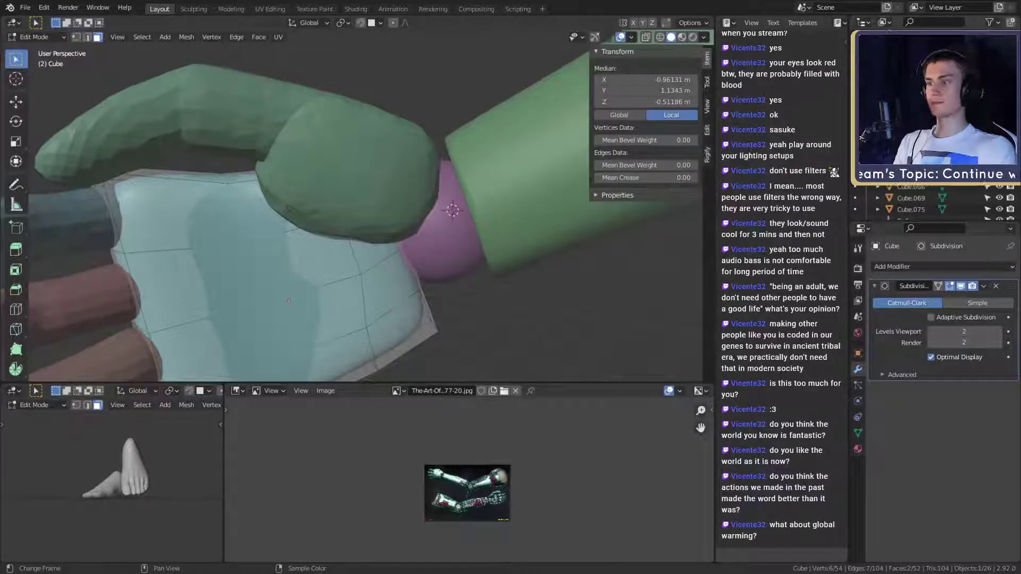
scroll(452, 186, "down", 2)
middle_click_drag(425, 218, 397, 240)
key("alt+z")
left_click(342, 136, "shift")
left_click(340, 136, "shift")
key("alt+z")
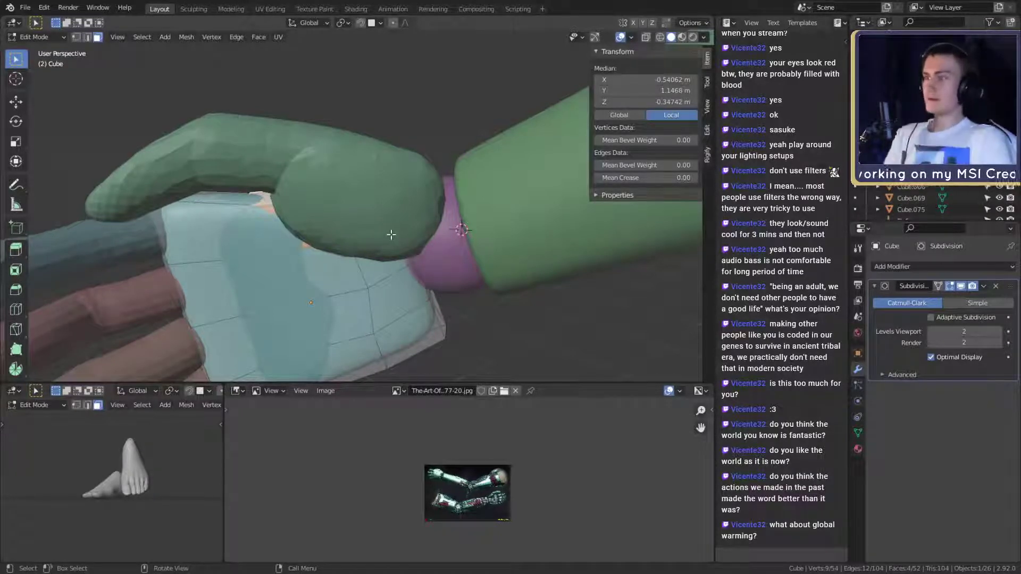
Add a fifth face beneath the thumb base to the selection and extrude the faces along their normals
key("alt+z")
scroll(391, 235, "down", 4)
scroll(391, 235, "up", 3)
middle_click_drag(391, 235, 506, 233)
left_click(343, 243, "shift")
scroll(346, 245, "down", 2)
key("alt+z")
scroll(483, 278, "up", 2)
scroll(500, 240, "down", 2)
middle_click_drag(470, 278, 462, 265, "shift")
middle_click_drag(419, 288, 445, 265)
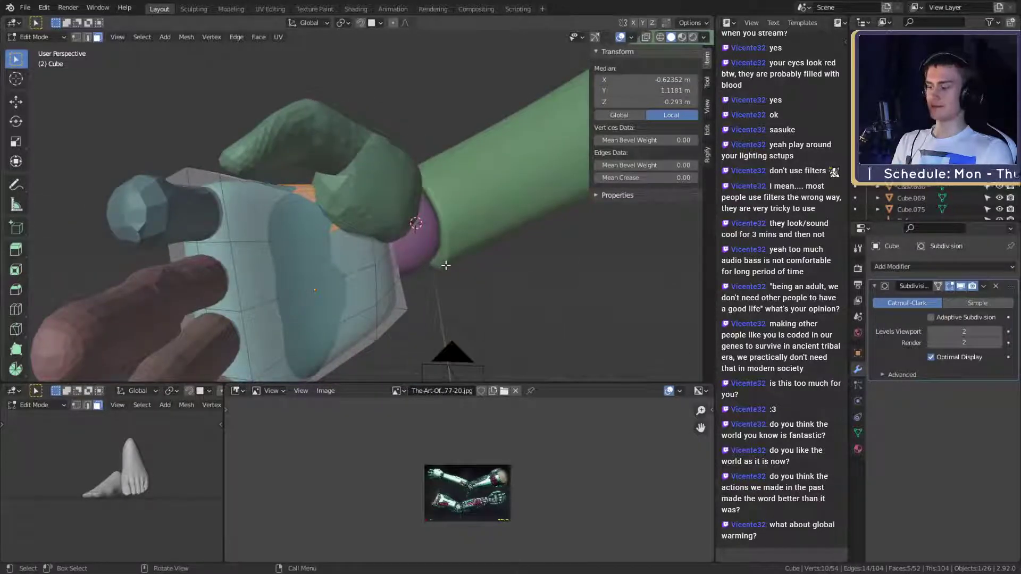
key("alt+e")
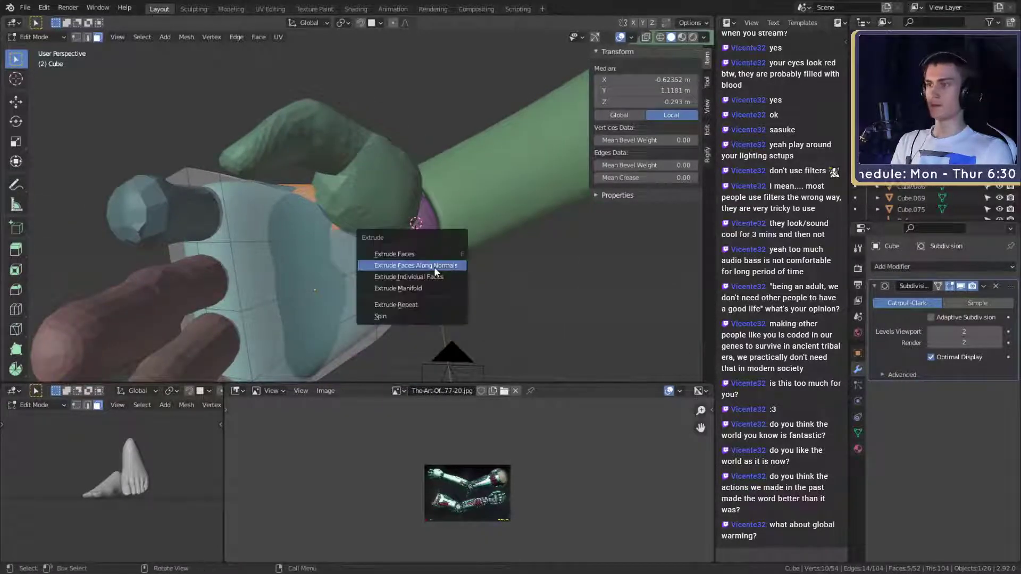
left_click(434, 267)
Scale the extruded faces and move them out toward the thumb to form the thumb mount
middle_click_drag(497, 115, 436, 185)
key("alt+z")
scroll(347, 258, "up", 2)
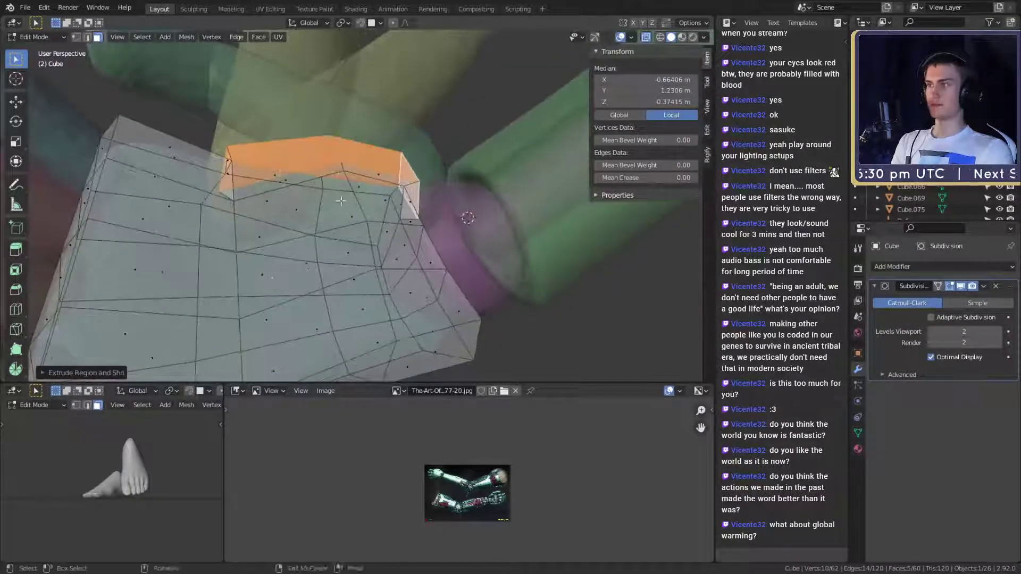
middle_click_drag(378, 196, 458, 236)
key("s")
left_click(458, 238)
key("g")
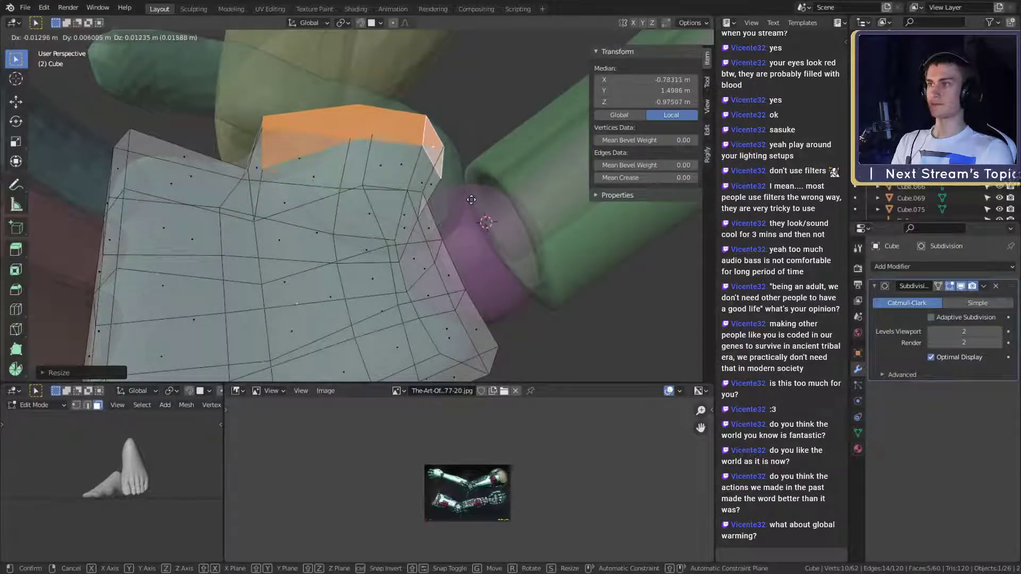
left_click(471, 200)
key("alt+z")
middle_click_drag(467, 221, 441, 289)
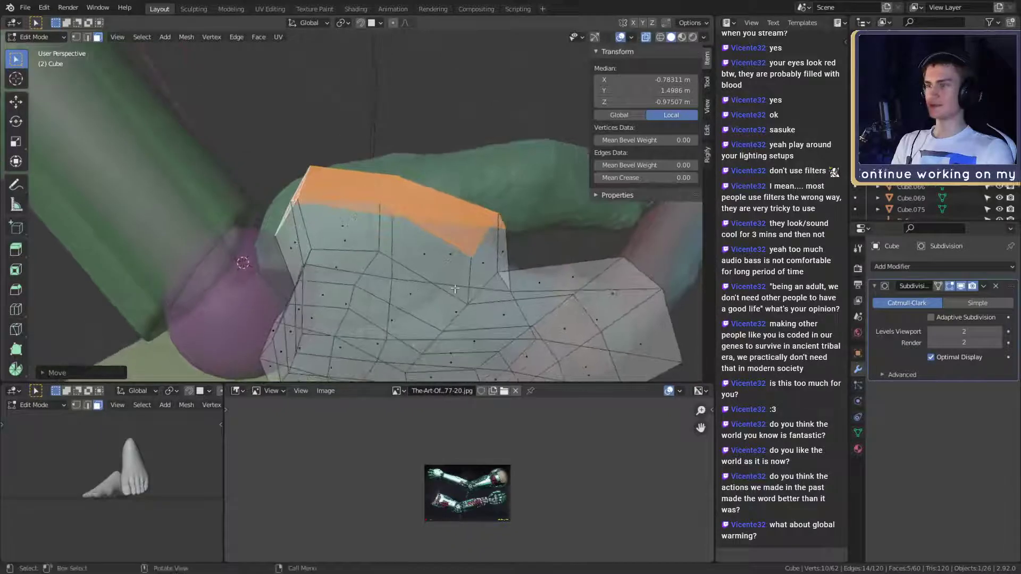
Select a single vertex on the extruded thumb mount and slide it along its edge
middle_click_drag(465, 250, 529, 230)
left_click(415, 207)
middle_click_drag(416, 208, 370, 241)
scroll(366, 269, "up", 2)
key("g")
left_click(428, 273)
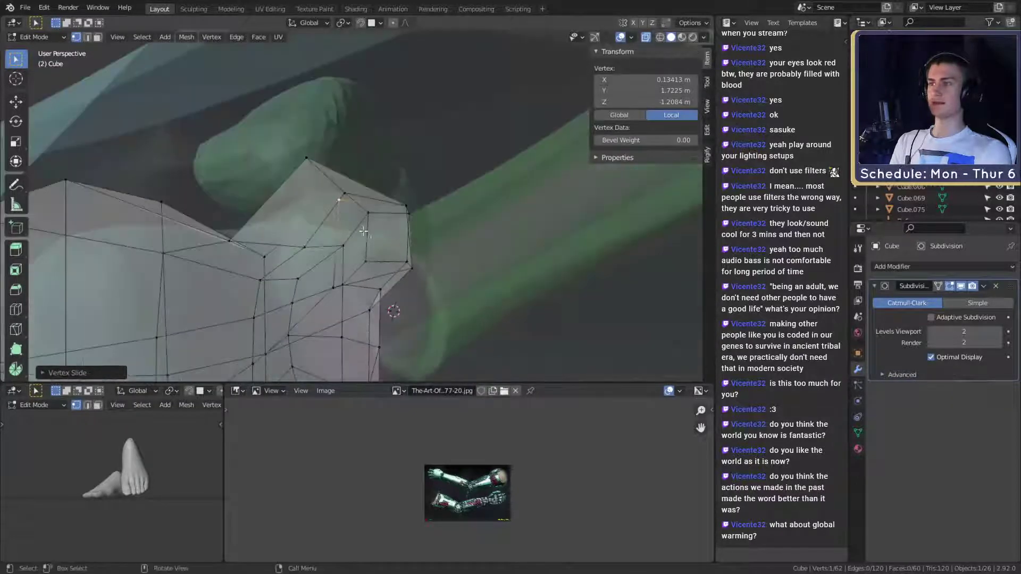
Move a two-vertex edge on the thumb mount, and reposition a single outer vertex to round the form
left_click(336, 197, "shift")
middle_click_drag(336, 197, 327, 290)
key("g")
left_click(495, 244)
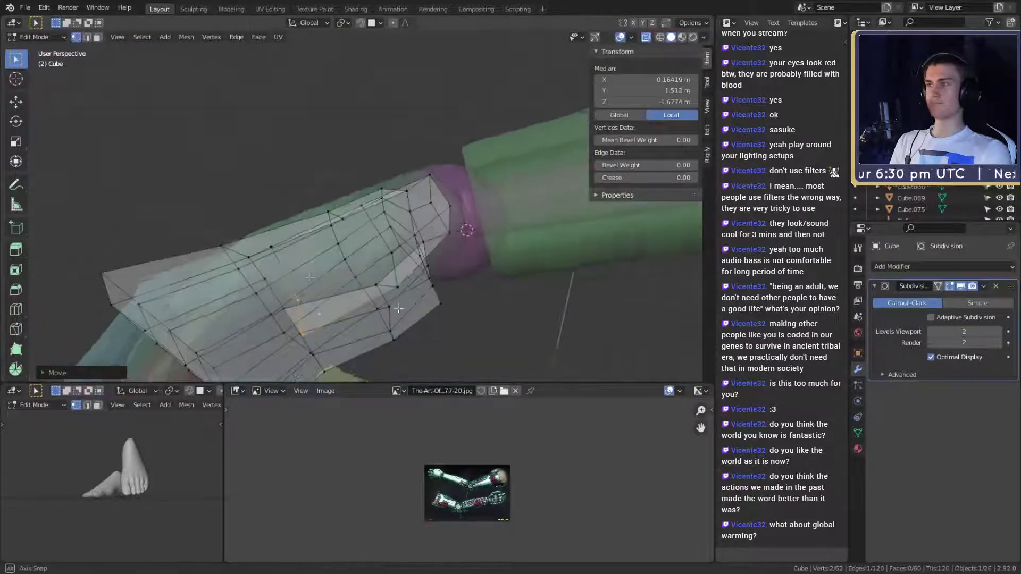
left_click(278, 259)
middle_click_drag(278, 259, 447, 298)
key("g")
left_click(436, 274)
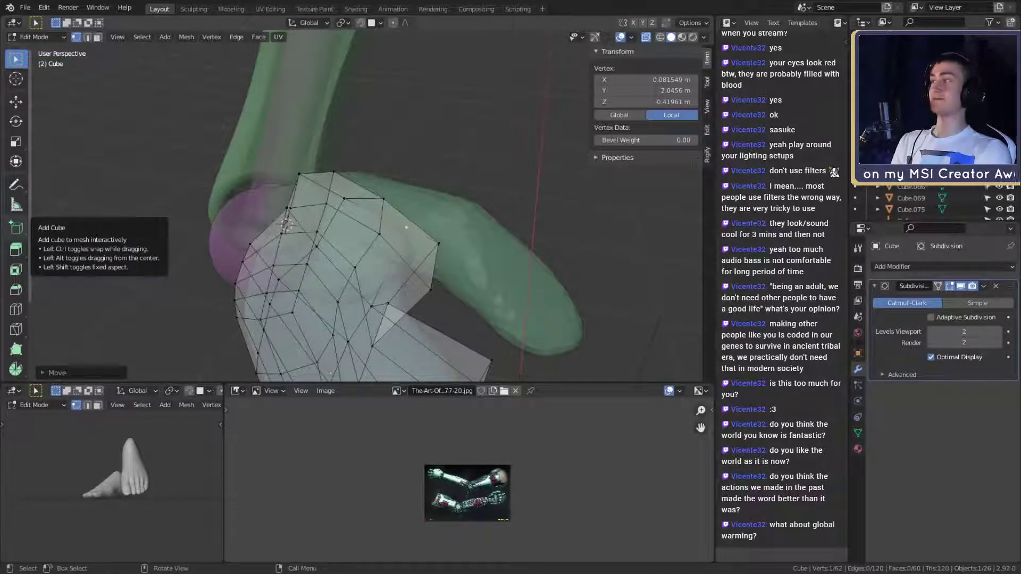
Add a second vertex to the selection on the thumb mount's outer face and move the pair to fit the thumb base
middle_click_drag(319, 239, 402, 271)
middle_click_drag(343, 243, 438, 255)
left_click(326, 213, "shift")
key("g")
left_click(372, 195)
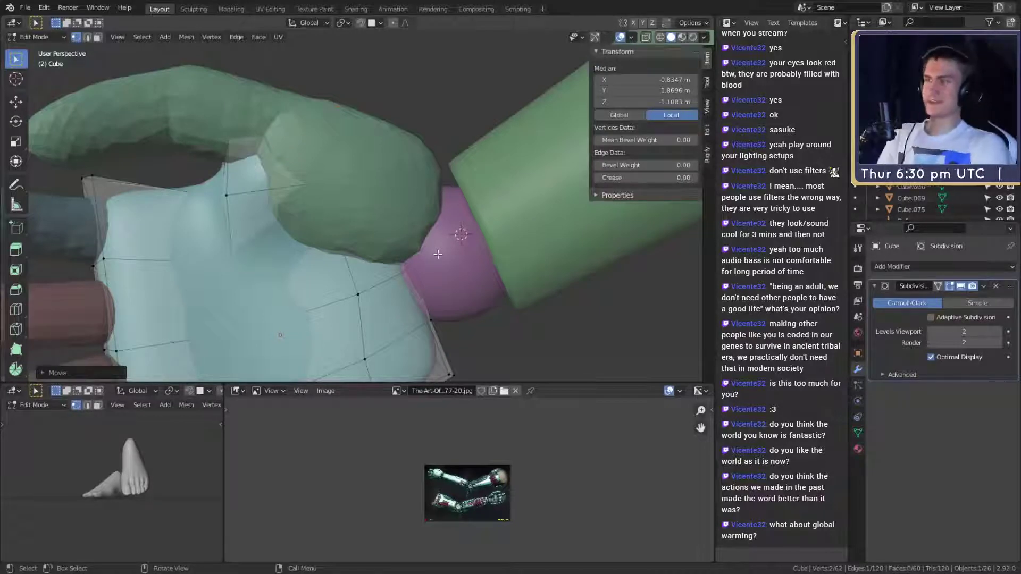
Move the two-vertex edge where the thumb mount meets the wrist end, adjusting it from two viewing angles
middle_click_drag(438, 255, 488, 227)
left_click(399, 193)
key("g")
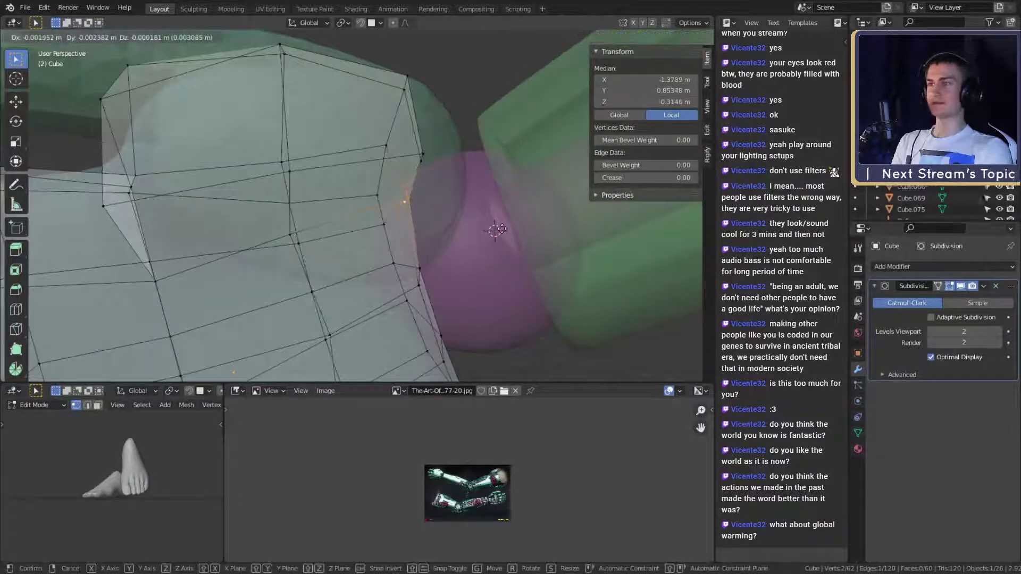
left_click(503, 229)
middle_click_drag(484, 230, 374, 271)
key("g")
left_click(419, 229)
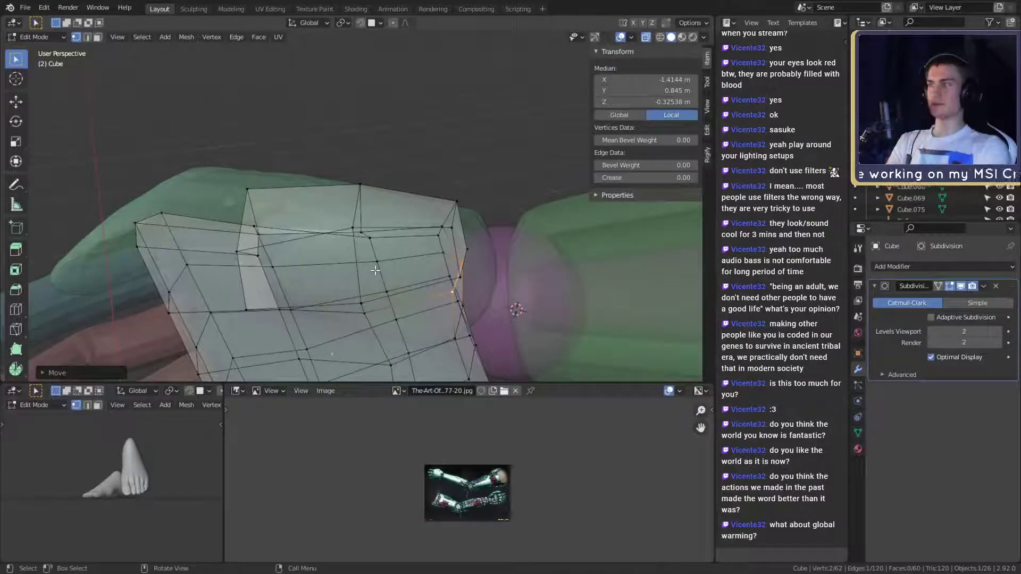
Select the next vertices on the thumb mount and move them to even out its contour
middle_click_drag(373, 271, 473, 287)
left_click(295, 179)
left_click(295, 179, "shift")
key("g")
left_click(373, 171)
Select three vertices along the thumb mount's base and reposition them to smooth the transition into the palm
key("alt+z")
left_click(465, 237)
left_click(249, 229, "shift")
middle_click_drag(248, 236, 414, 224)
left_click(354, 259, "shift")
middle_click_drag(354, 259, 469, 256)
key("g")
left_click(434, 236)
key("r")
left_click(438, 283)
Reposition individual vertices on the palm side and wrist end to smooth the surface below the thumb mount
middle_click_drag(456, 293, 405, 223)
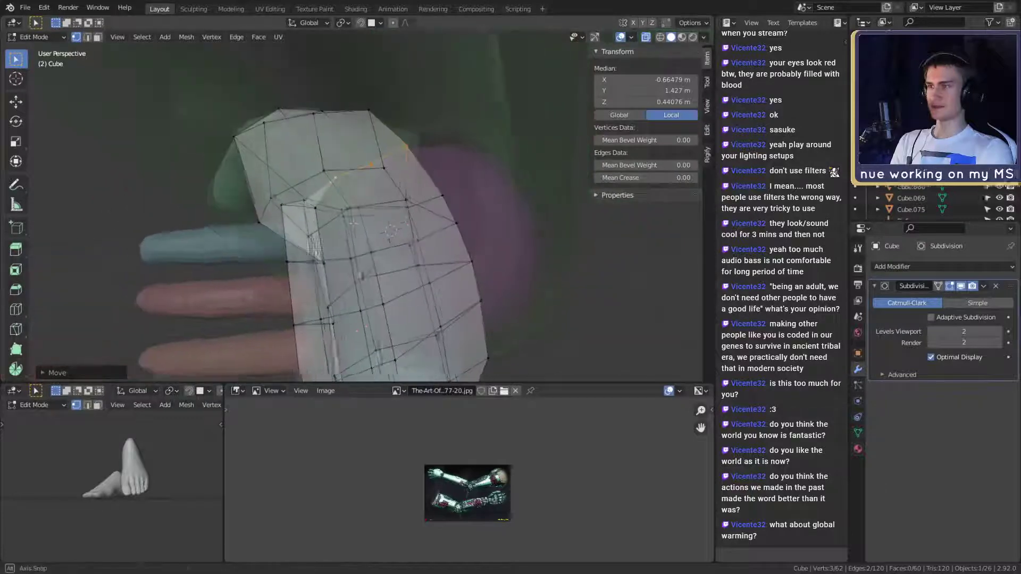
left_click(347, 210)
mouse_move(348, 210)
middle_mouse_down()
mouse_move(363, 262)
mouse_move(421, 250)
mouse_move(434, 260)
mouse_move(393, 269)
mouse_move(432, 291)
mouse_move(343, 257)
mouse_move(426, 234)
mouse_move(421, 241)
mouse_move(378, 250)
mouse_move(422, 210)
mouse_move(482, 223)
mouse_move(354, 220)
middle_mouse_up()
left_click(333, 268)
left_click(442, 238)
key("alt+z")
left_click(422, 210)
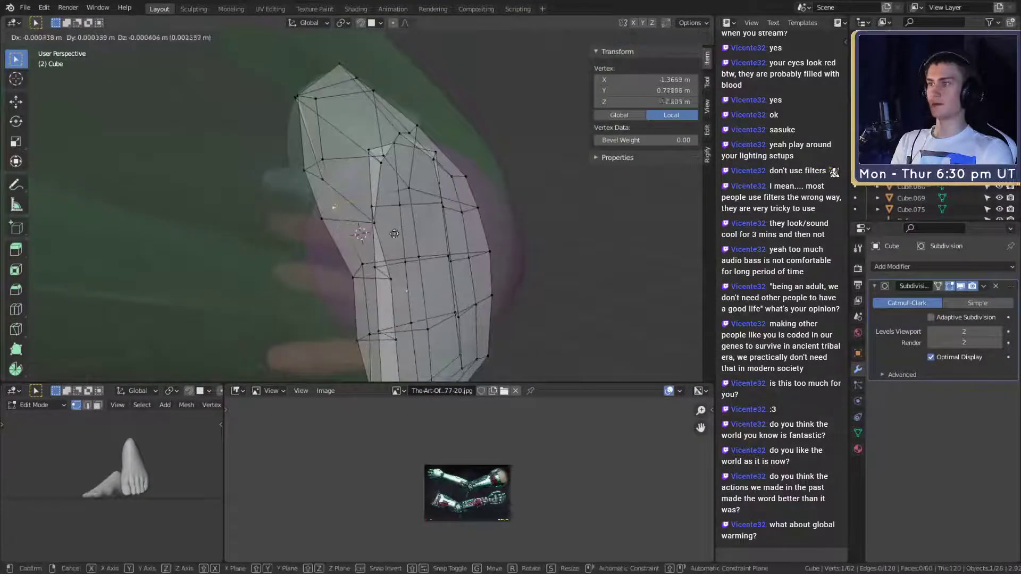
middle_click_drag(403, 234, 469, 233)
middle_click_drag(395, 234, 437, 285)
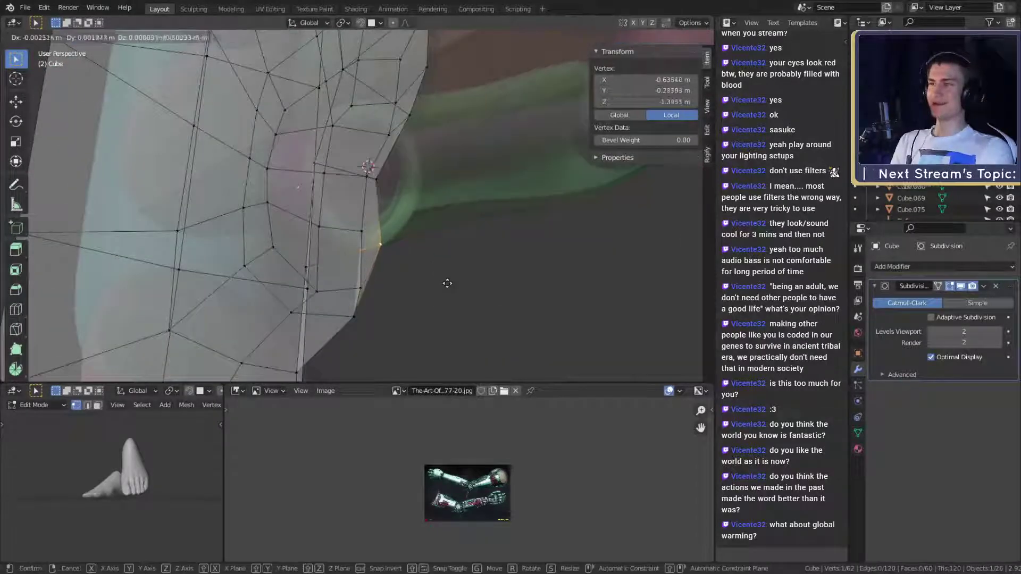
middle_click_drag(468, 235, 212, 234)
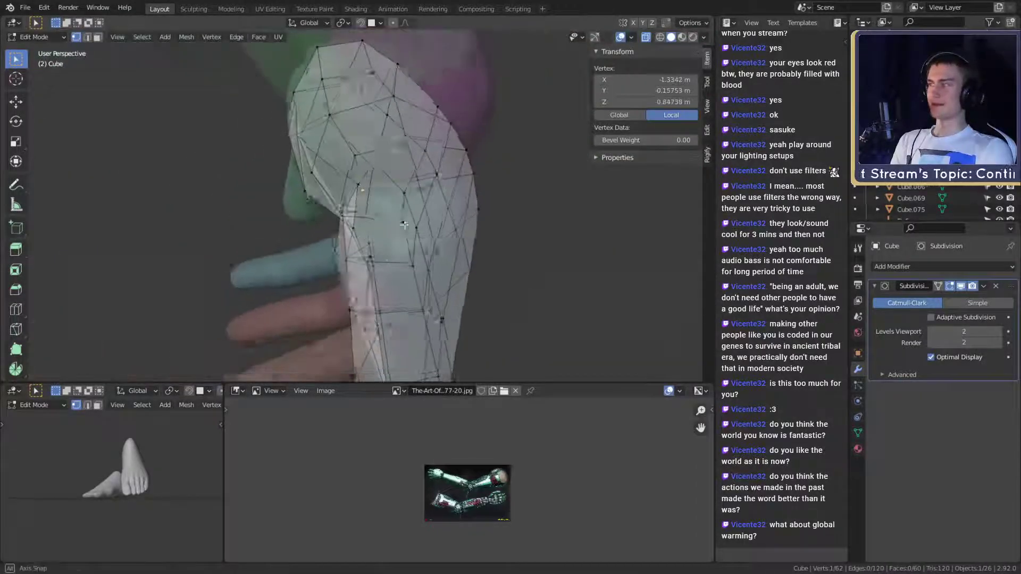
Select three vertices running across the palm's wrist end and move them to refine its curve around the joint
middle_click_drag(408, 248, 352, 251)
middle_click_drag(325, 219, 402, 313)
left_click(384, 247)
left_click(375, 248)
key("g")
left_click(377, 249)
left_click(349, 254)
left_click(306, 259)
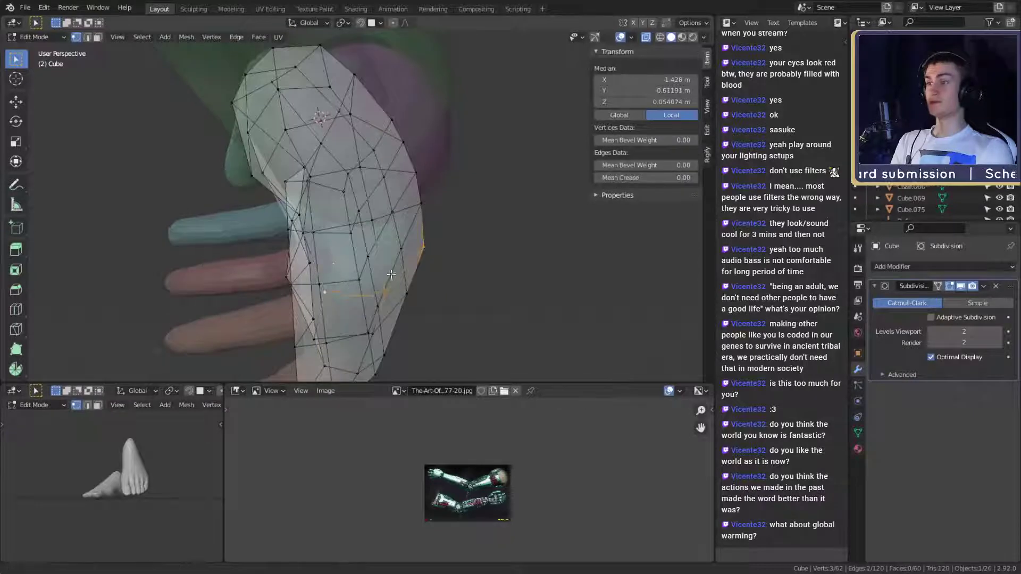
middle_click_drag(363, 281, 463, 303)
key("g")
left_click(463, 275)
Select two adjacent faces on the outer side of the palm's thumb mount and move them
left_click_drag(462, 275, 351, 232, "alt")
key("Tab")
key("Tab")
left_click_drag(396, 263, 366, 286, "alt")
key("3")
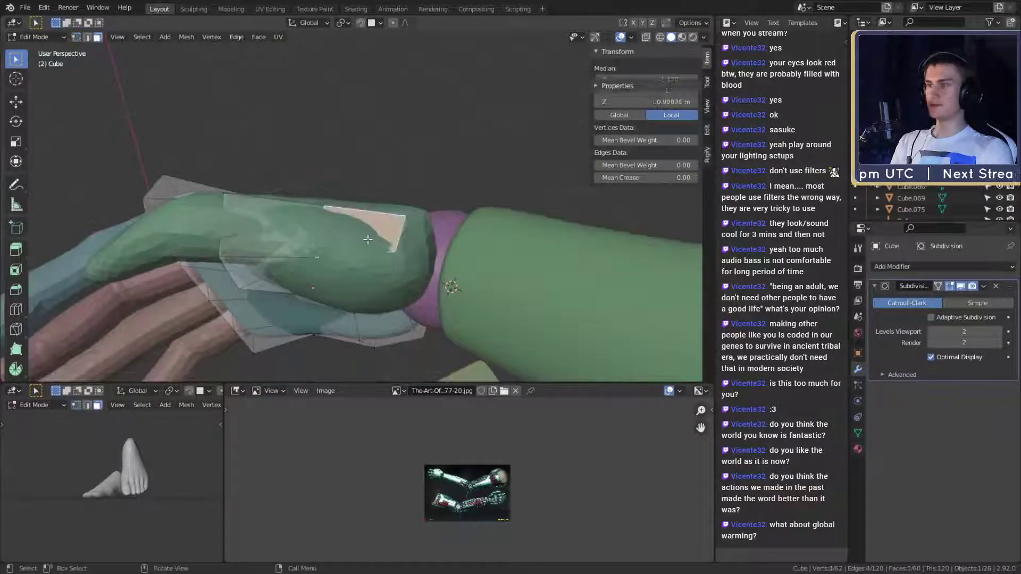
left_click(284, 229)
left_click(351, 229, "shift")
middle_click_drag(352, 229, 394, 175)
middle_click_drag(404, 197, 408, 204)
key("g")
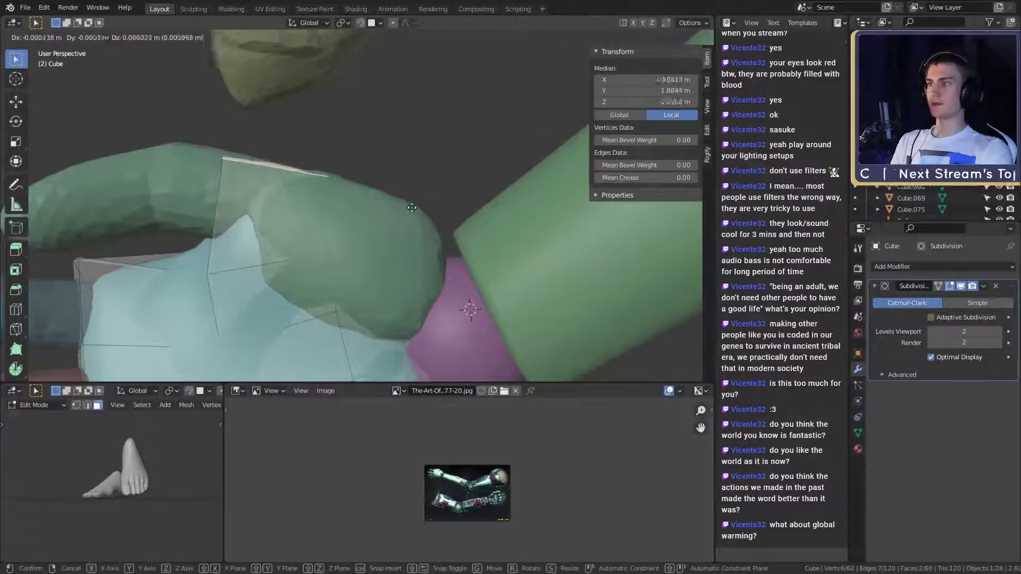
left_click(422, 207)
Rotate the two selected thumb mount faces and reposition them to follow the thumb's contour
key("r")
left_click(426, 204)
key("g")
left_click(429, 199)
Add a loop cut through the thumb mount, select one of its edges and turn on X-ray display
middle_click_drag(408, 214, 341, 266)
key("ctrl+r")
key("Escape")
key("ctrl+r")
key("Escape")
key("ctrl+r")
left_click(447, 248)
left_click(447, 247)
left_click(339, 198)
middle_click_drag(340, 202, 427, 214)
key("alt+z")
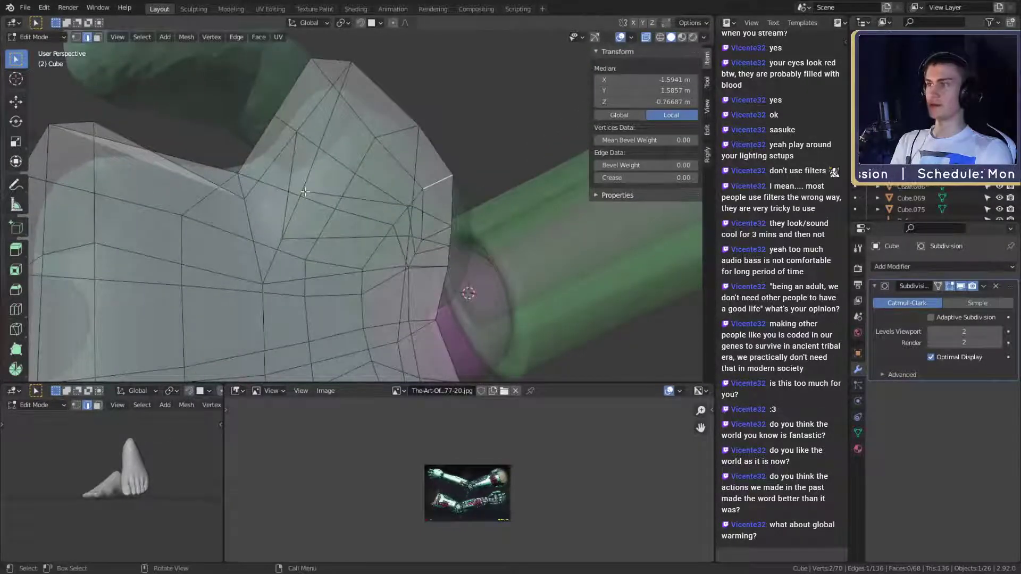
Slide and move individual vertices around the thumb mount's base to even out the spacing after the loop cut
key("1")
middle_click_drag(305, 190, 436, 250)
left_click(335, 265)
key("g")
key("g")
left_click(335, 265)
key("g")
left_click(504, 243)
middle_click_drag(505, 243, 442, 264)
key("g")
left_click(481, 261)
Turn off X-ray display and slide single vertices along their edges across the thumb mount
key("alt+z")
left_click(396, 239)
key("g")
key("g")
left_click(362, 185)
key("g")
key("g")
left_click(308, 213)
left_click(366, 159)
key("g")
key("g")
left_click(370, 175)
Select three vertices running along the thumb mount and move them together to smooth its surface
left_click(414, 243)
left_click(325, 219, "shift")
left_click(263, 197, "shift")
middle_click_drag(346, 221, 391, 278)
key("g")
left_click(370, 238)
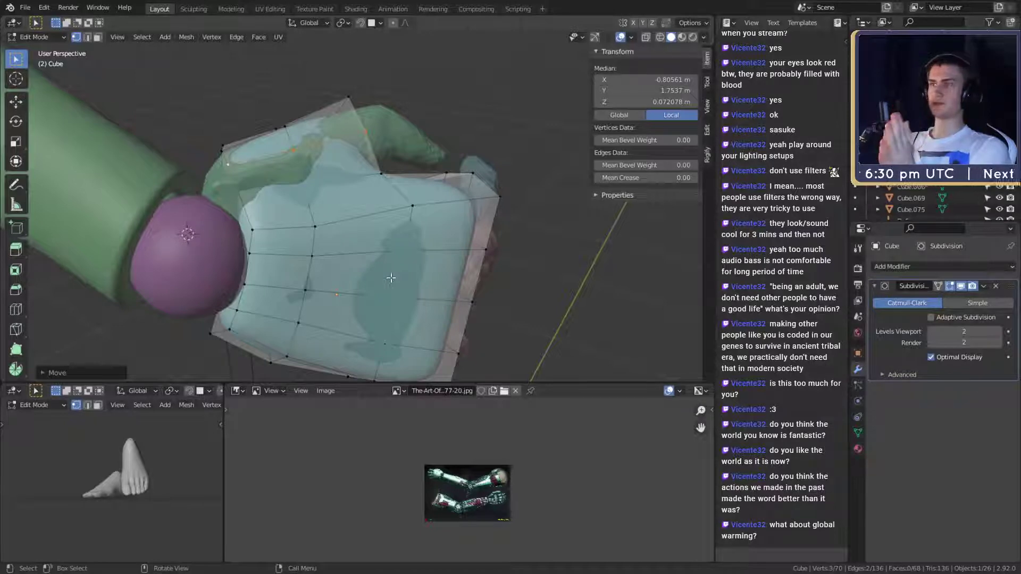
Leave mesh editing and delete the original green thumb mesh
middle_click_drag(426, 244, 371, 255)
key("Tab")
scroll(470, 302, "up", 4)
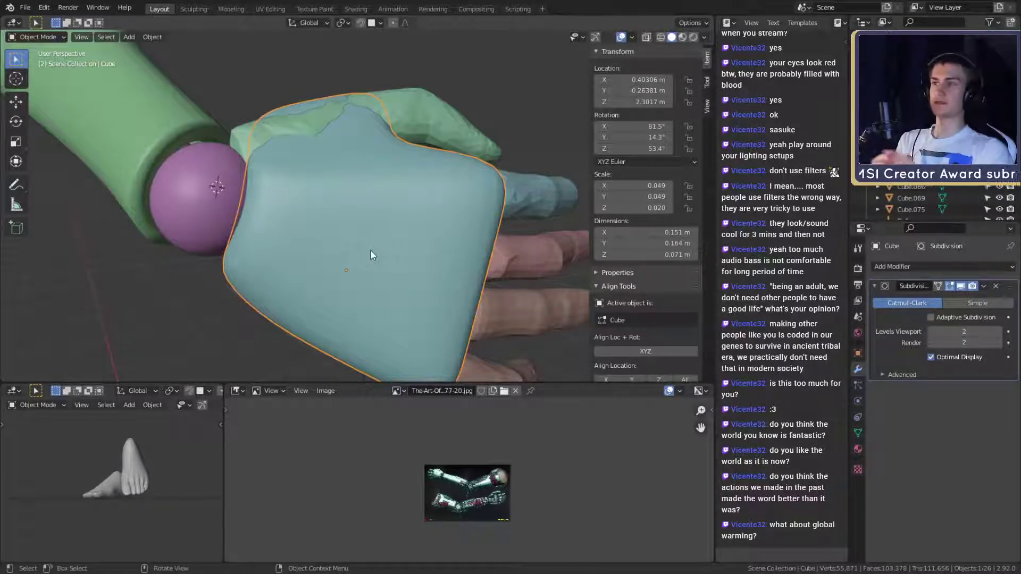
scroll(368, 252, "down", 3)
mouse_move(367, 250)
middle_mouse_down()
mouse_move(351, 202)
mouse_move(368, 267)
mouse_move(280, 229)
mouse_move(398, 254)
mouse_move(376, 239)
middle_mouse_up()
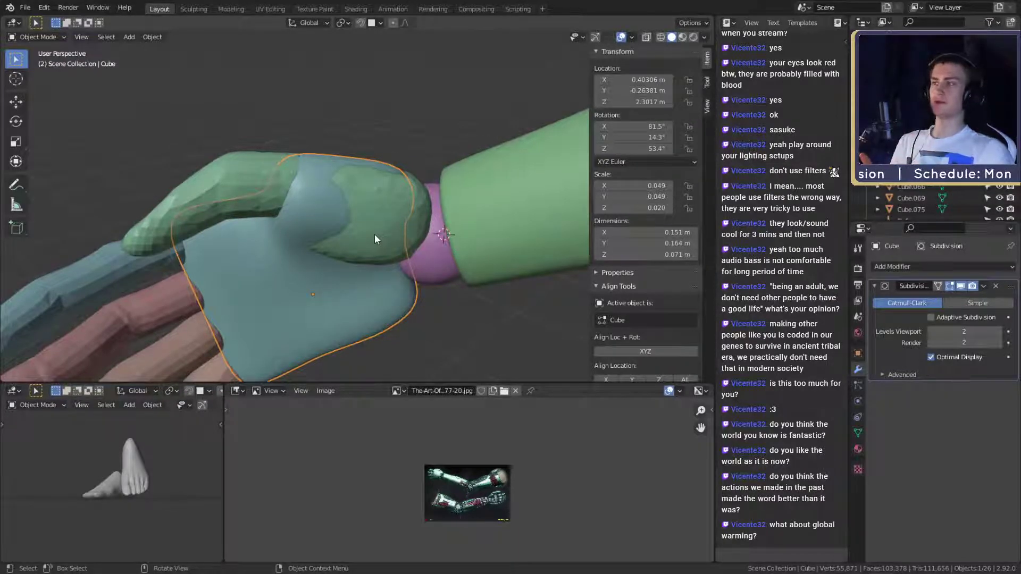
middle_click_drag(344, 249, 420, 251)
middle_click_drag(379, 202, 411, 148)
left_click(410, 149)
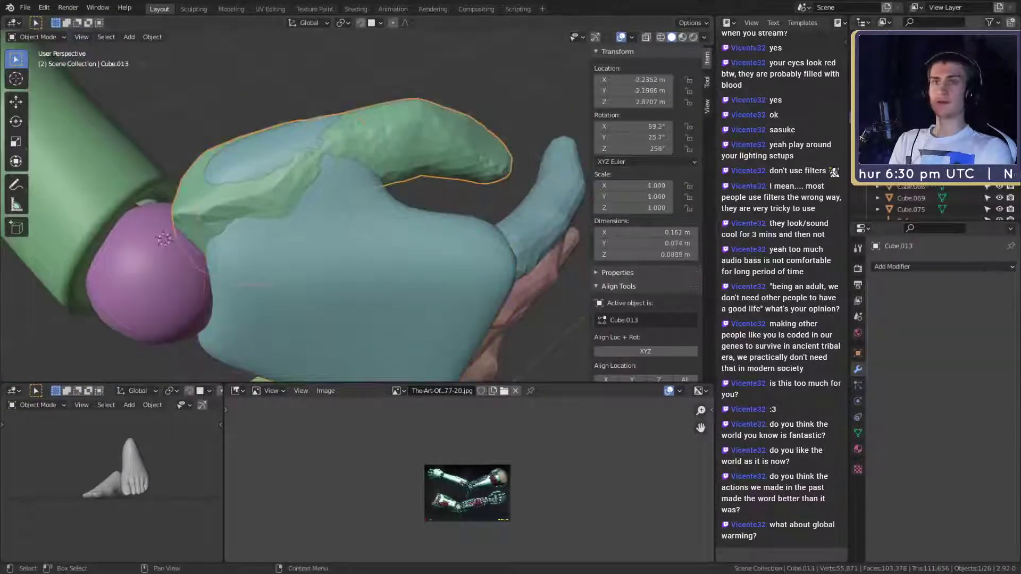
key("Delete")
middle_click_drag(455, 228, 390, 269)
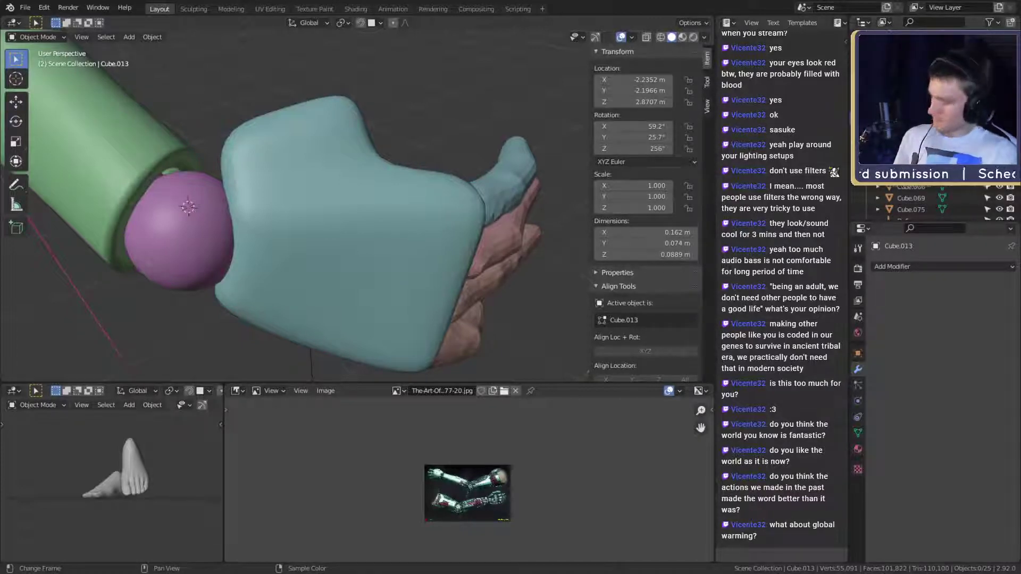
Select the palm, enter its mesh editing and try an extra loop cut near the wrist end
scroll(386, 259, "down", 5)
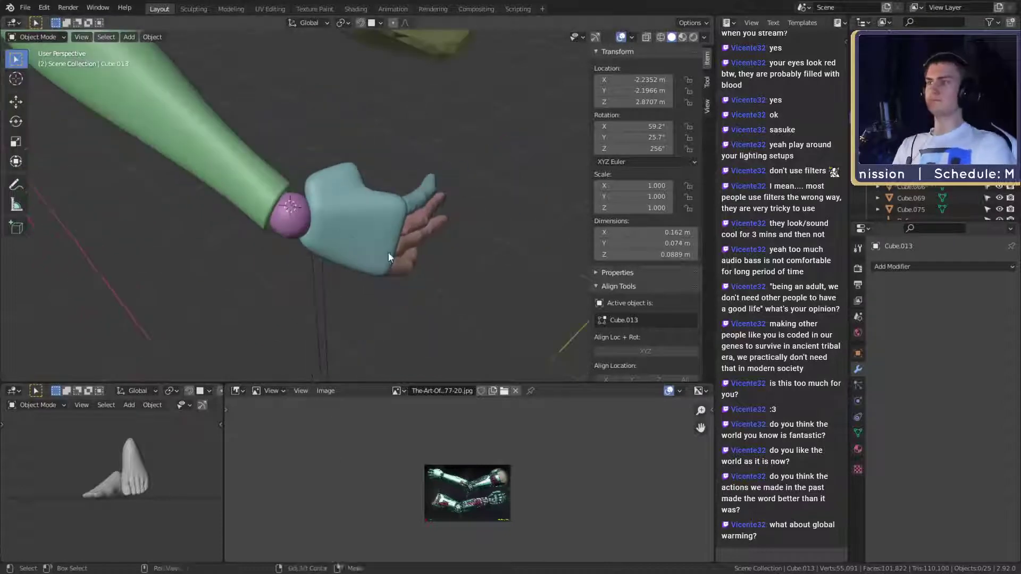
scroll(385, 255, "up", 3)
middle_click_drag(381, 216, 359, 222)
left_click(352, 211)
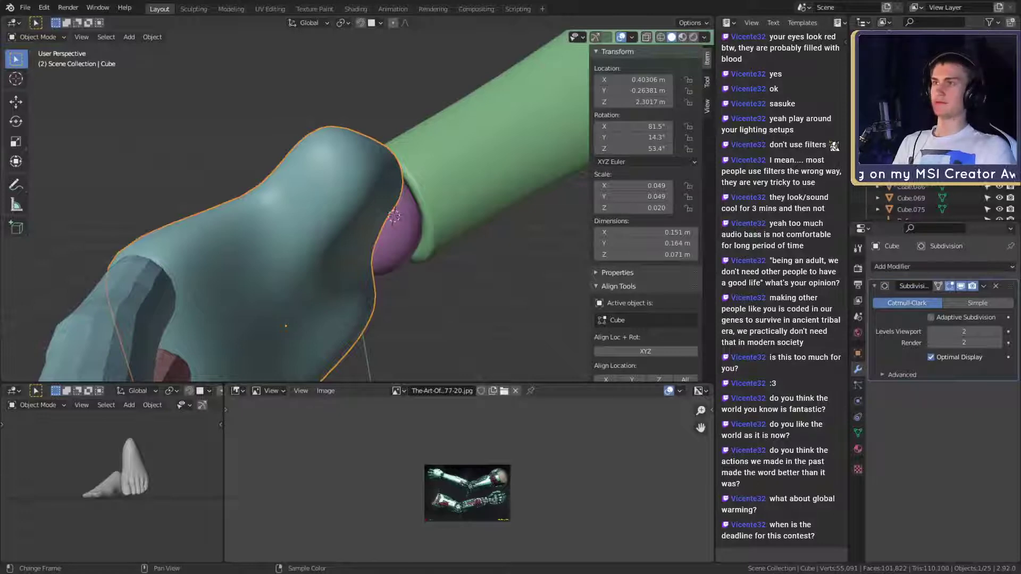
scroll(363, 233, "down", 3)
scroll(424, 264, "up", 2)
middle_click_drag(463, 280, 363, 203)
scroll(375, 250, "up", 1)
key("Tab")
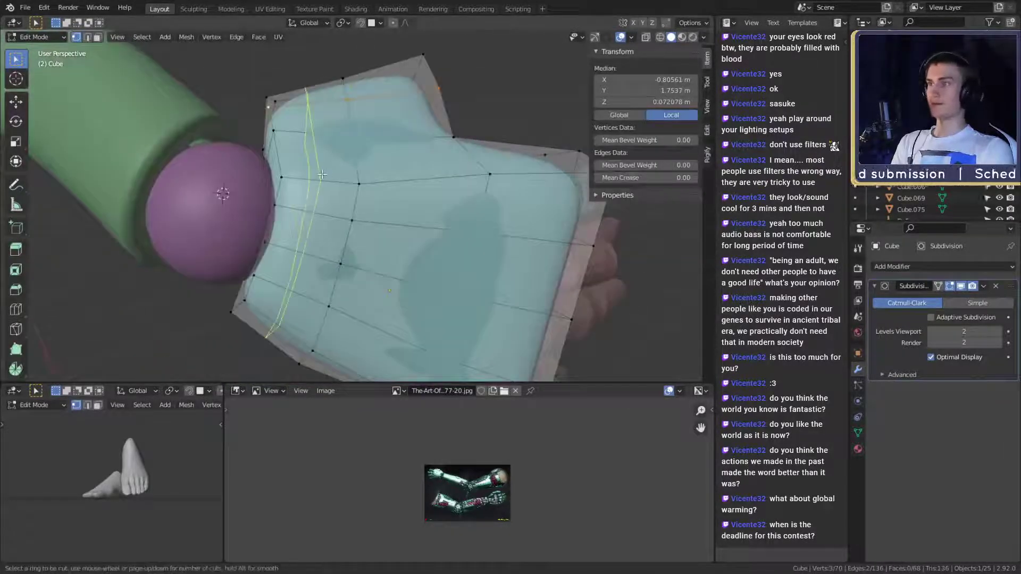
Move two individual vertices of the palm beside the wrist joint to refine its curve
middle_click_drag(330, 200, 373, 167)
scroll(453, 229, "up", 3)
left_click(420, 156)
key("g")
left_click(316, 179)
left_click(429, 198)
key("g")
left_click(489, 212)
Reposition another palm vertex near the thumb mount and slide it along its edge
left_click(376, 232)
left_click(403, 195)
key("g")
left_click(467, 155)
key("shift+v")
left_click(395, 179)
Adjust the selected palm vertex once more, comparing the wrist end with the smoothed result in Object Mode
key("Tab")
scroll(446, 258, "up", 3)
key("Tab")
middle_click_drag(310, 234, 431, 243)
key("g")
left_click(431, 179)
key("Tab")
key("Tab")
left_click(324, 165)
left_click(290, 170)
key("Tab")
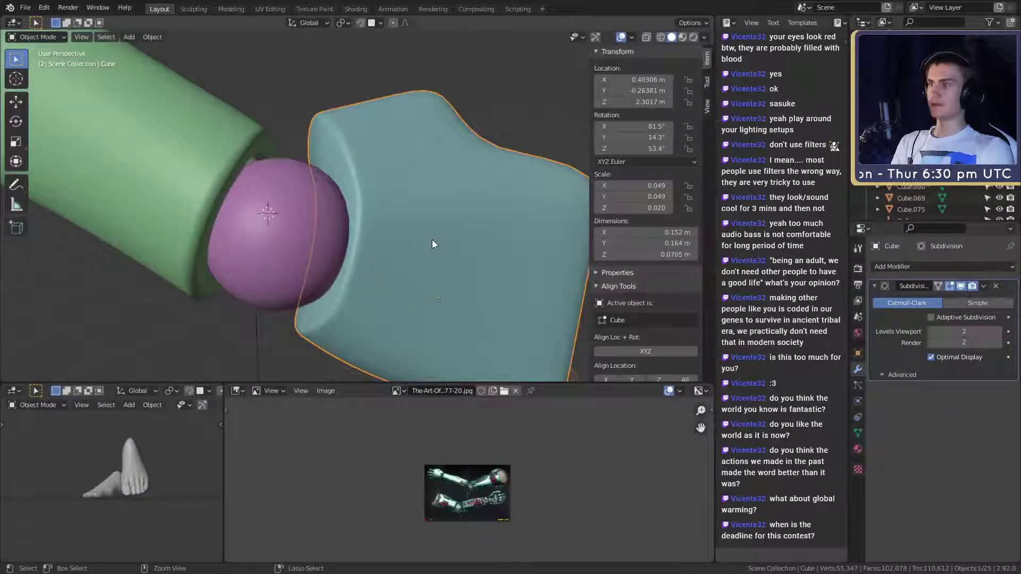
Slide a vertex on the inner side of the palm's wrist end along its edge
key("Tab")
scroll(436, 242, "down", 4)
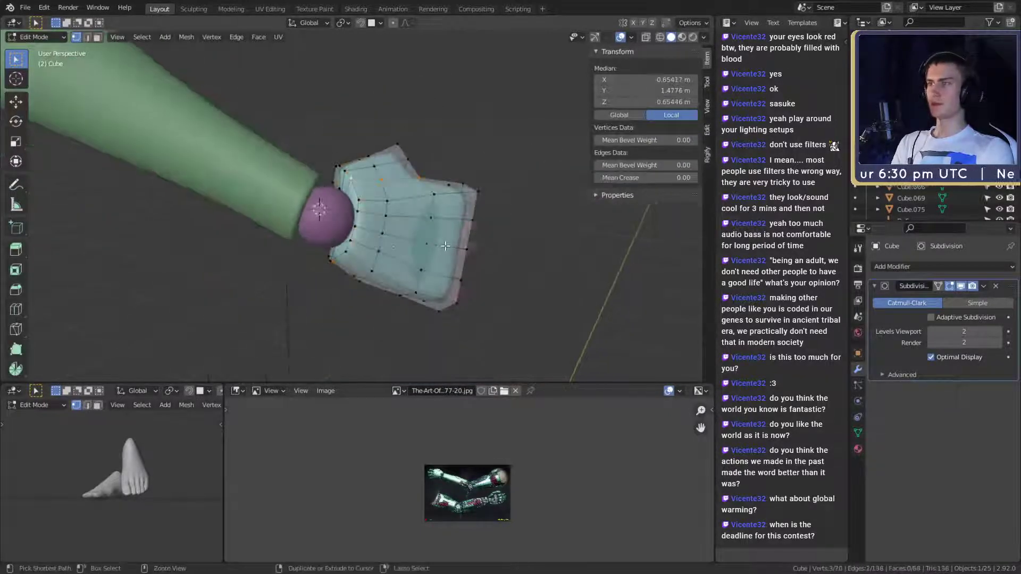
scroll(445, 246, "up", 2)
middle_click_drag(445, 246, 306, 211)
key("Tab")
key("Tab")
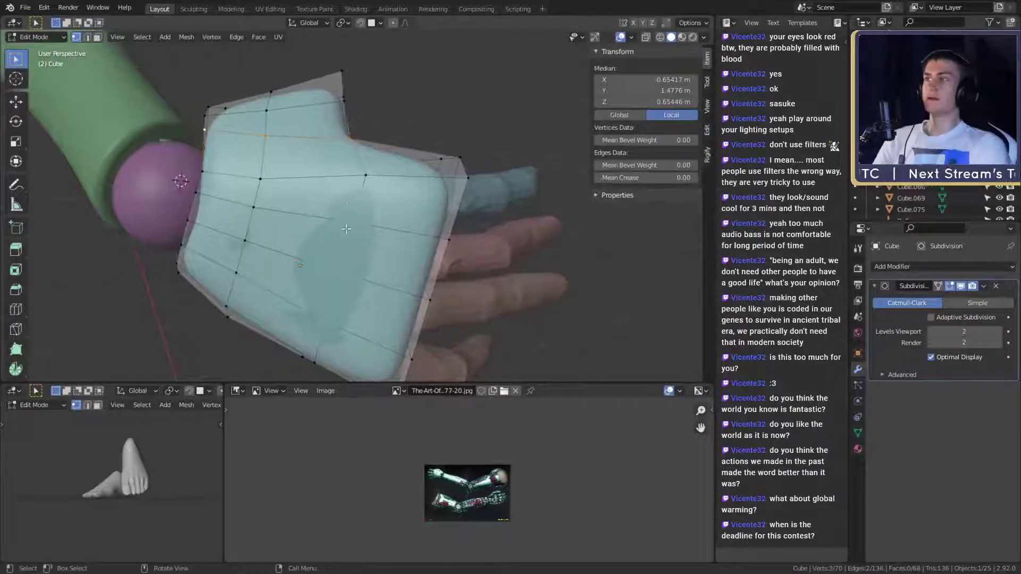
middle_click_drag(340, 291, 306, 208)
middle_click_drag(274, 154, 432, 260)
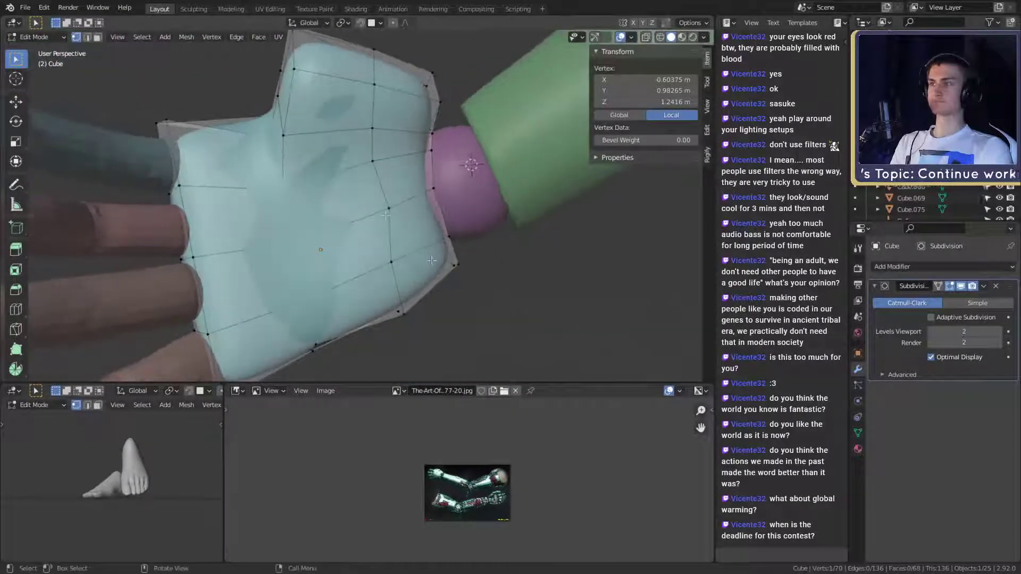
left_click(451, 233)
key("g")
key("g")
left_click(447, 229)
Slide another single palm vertex along its edge to even out the mesh flow
middle_click_drag(255, 223, 468, 264)
scroll(468, 264, "up", 3)
middle_click_drag(406, 187, 424, 211)
left_click(316, 158)
middle_click_drag(319, 162, 420, 217)
key("g")
key("g")
left_click(418, 228)
Move individual vertices along the palm's outer side between wrist and fingers to refine its outline
left_click(281, 211)
key("g")
middle_click_drag(286, 208, 385, 196)
left_click(342, 210)
left_click(349, 184)
left_click(388, 200)
left_click(407, 200)
key("g")
left_click(436, 212)
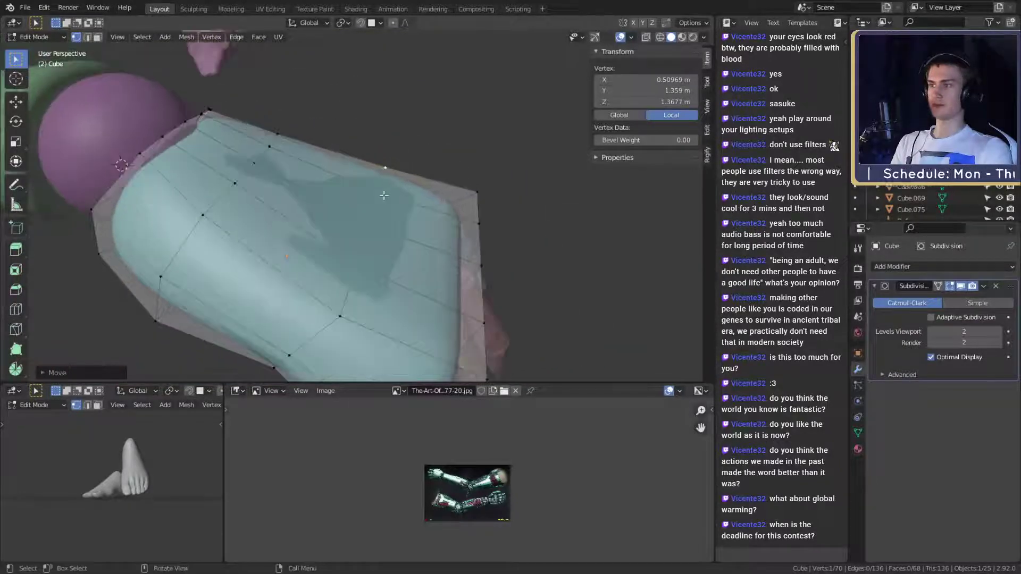
Return to Object Mode and undo the deletion of the original thumb
left_click(361, 268, "ctrl")
middle_click_drag(361, 269, 400, 290)
key("Tab")
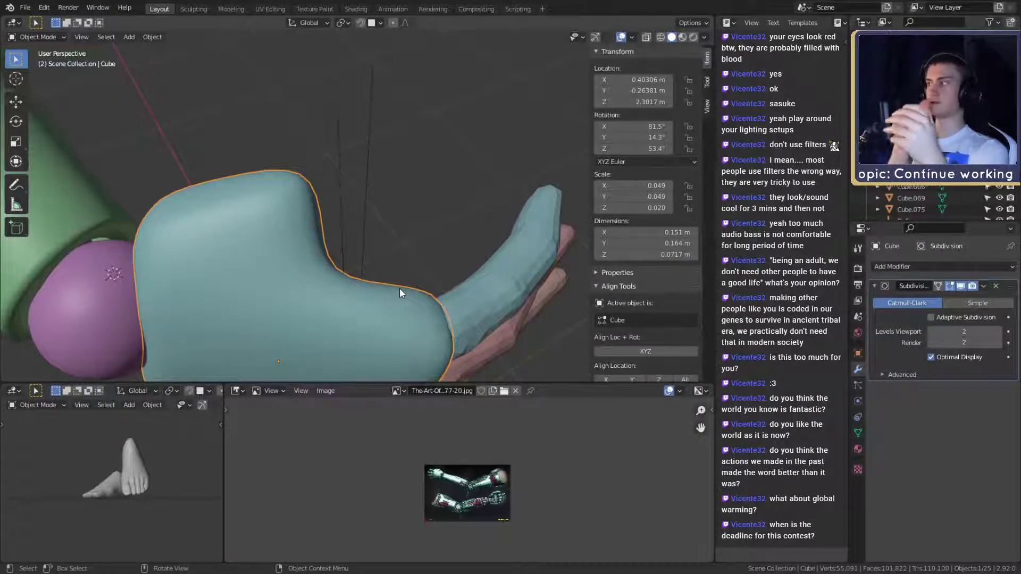
middle_click_drag(377, 277, 335, 281)
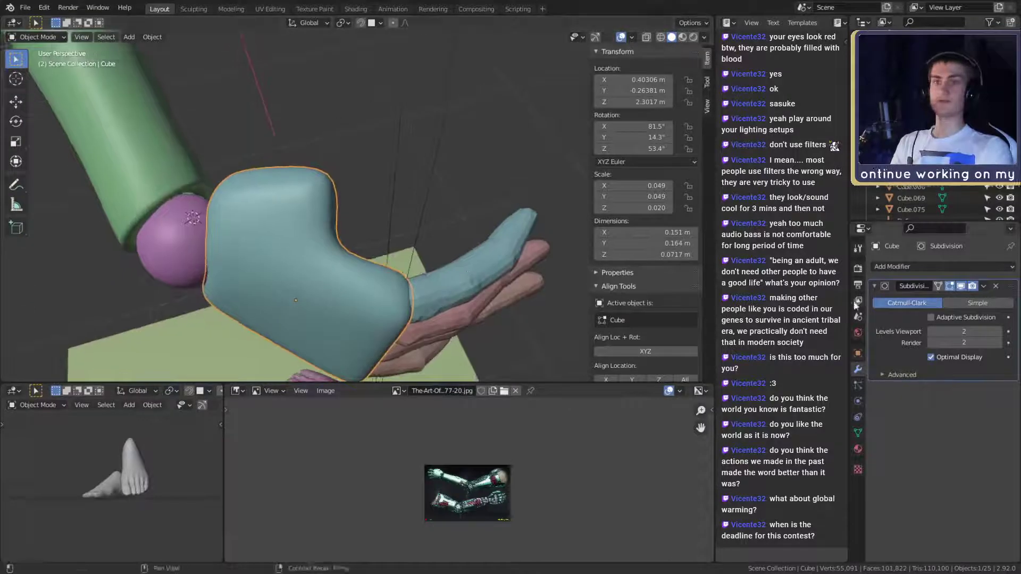
middle_click_drag(460, 209, 466, 206)
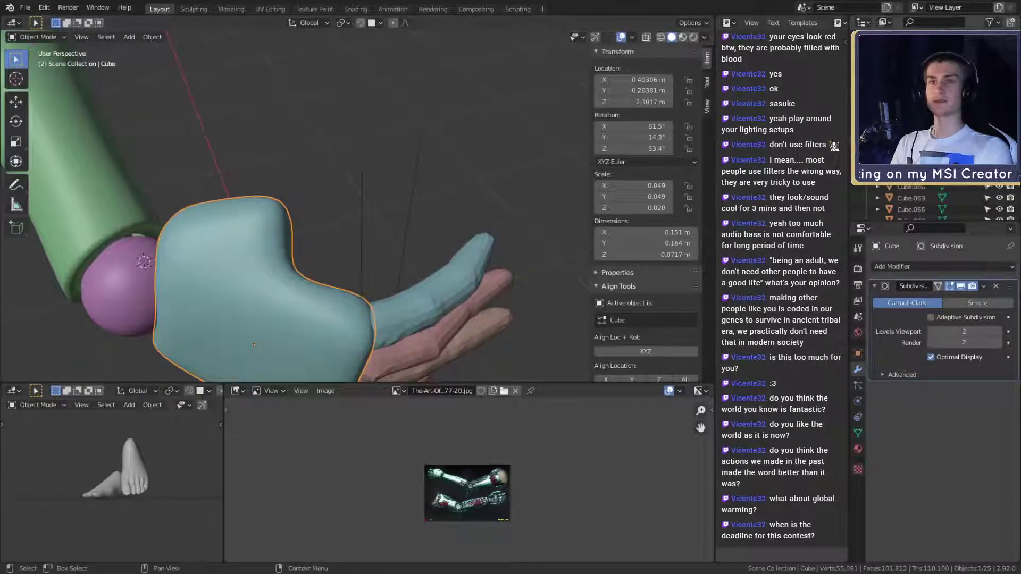
key("ctrl+z")
middle_click_drag(377, 272, 253, 209)
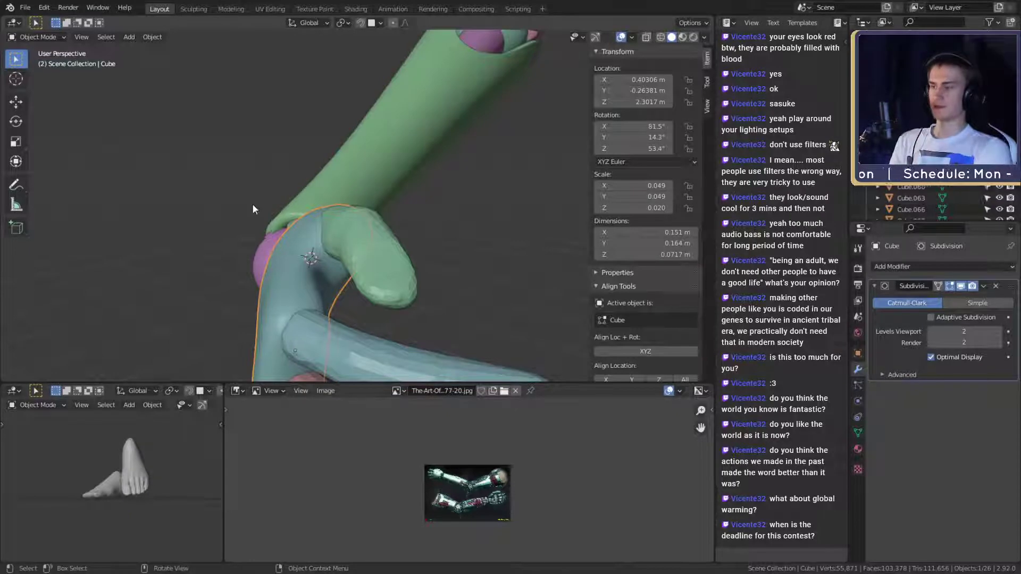
middle_click_drag(416, 286, 375, 260)
Select the four faces at the thumb mount's finger-facing end, then move and scale them to fit the thumb
key("shift+a")
middle_click_drag(451, 208, 310, 206)
key("Tab")
key("3")
left_click(324, 232)
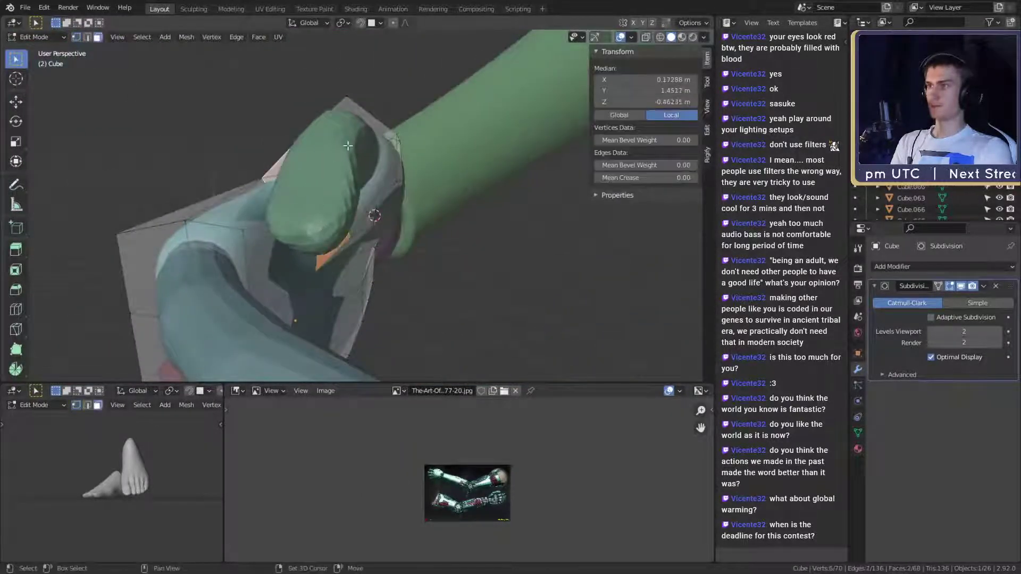
middle_click_drag(387, 197, 496, 279)
key("g")
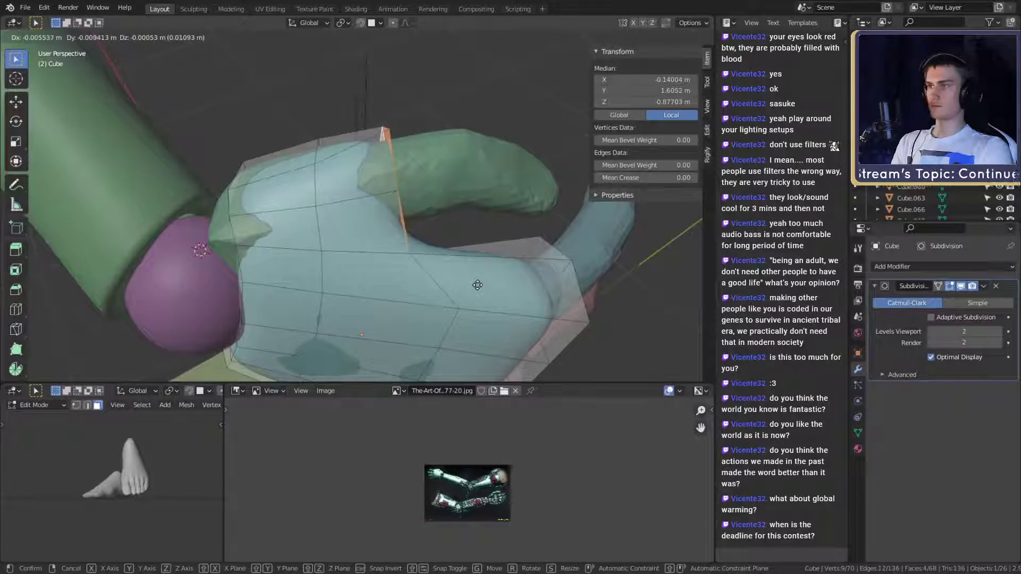
left_click(477, 285)
key("s")
left_click(490, 273)
left_click(490, 273)
middle_click_drag(490, 273, 407, 229)
Select a single vertex on top of the thumb mount and move it to smooth the mount's contour
key("1")
left_click(357, 175)
key("g")
left_click(396, 199)
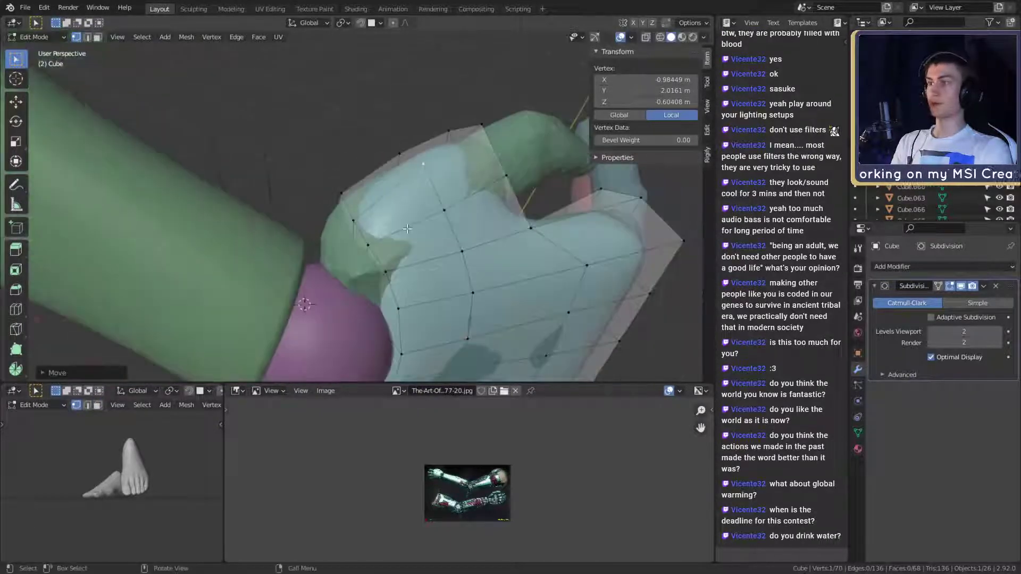
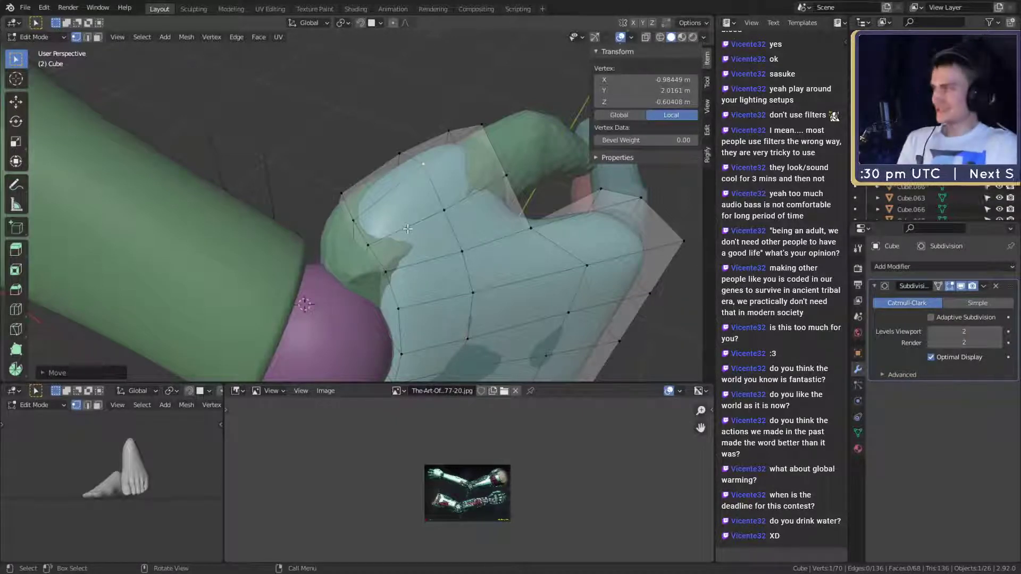
mouse_move(471, 271)
middle_mouse_down()
mouse_move(446, 254)
mouse_move(403, 269)
mouse_move(513, 256)
mouse_move(453, 270)
middle_mouse_up()
key("Tab")
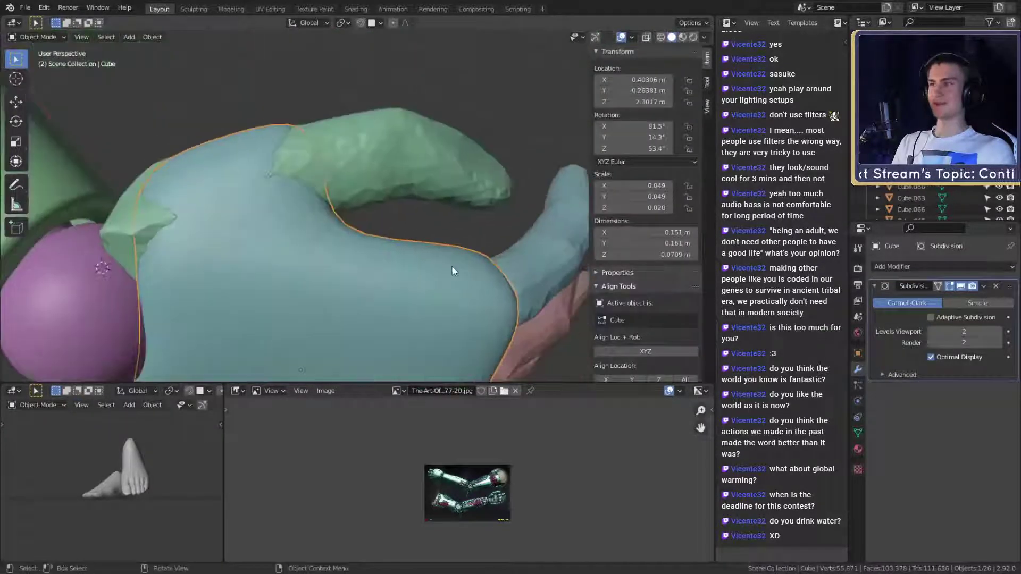
middle_click_drag(419, 214, 397, 221)
key("shift+a")
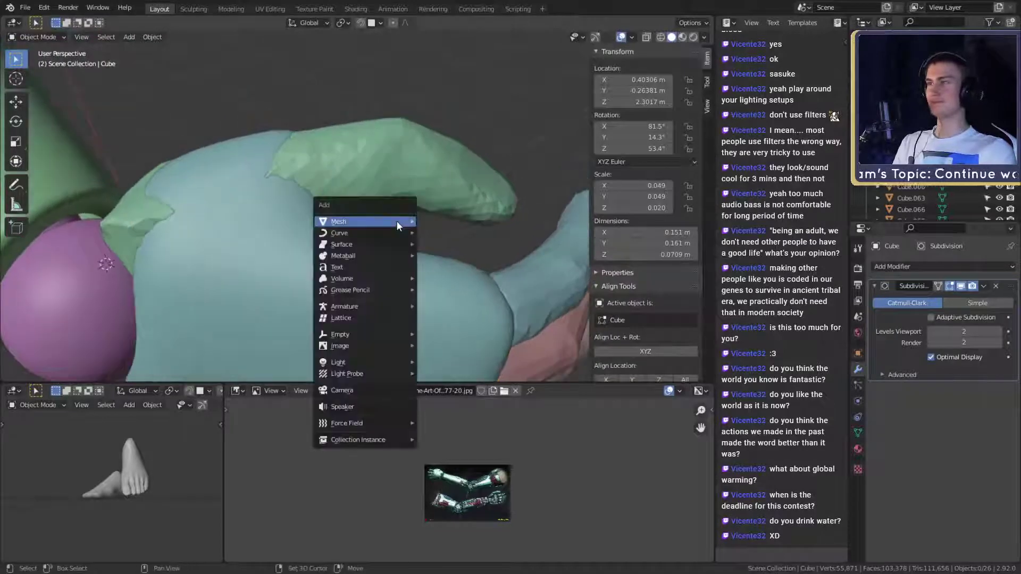
Move two individual vertices around the palm's thumb mount to refine its contour, ending in Object Mode
mouse_move(351, 220)
middle_click_drag(502, 198, 327, 195)
key("Tab")
left_click(333, 147)
middle_click_drag(332, 149, 447, 223)
key("g")
left_click(361, 177)
left_click(312, 200)
middle_click_drag(315, 202, 435, 262)
key("g")
left_click(503, 156)
key("Tab")
Place the 3D cursor at the base of the thumb and add a cylinder mesh there
key("shift+a")
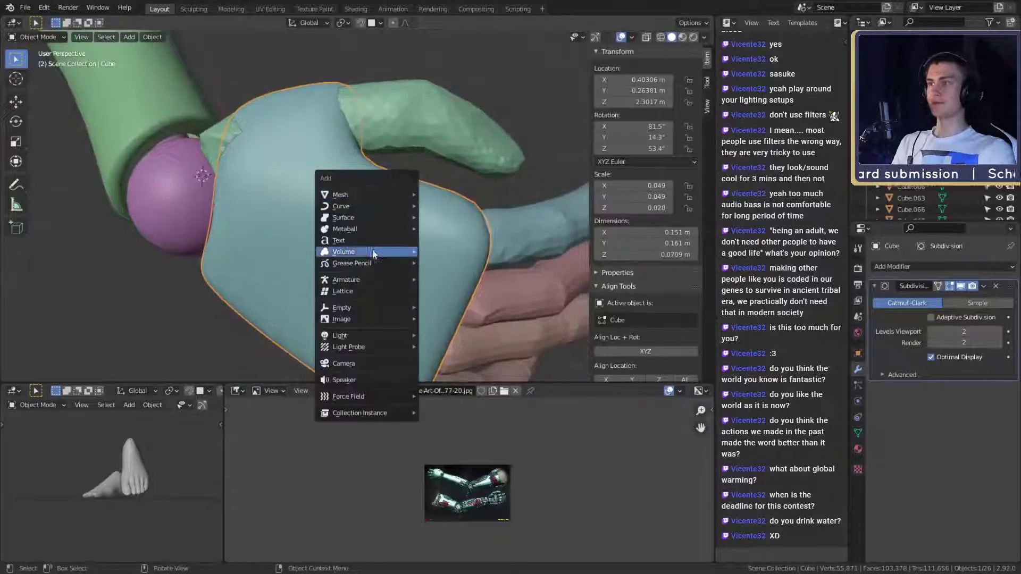
middle_click_drag(476, 129, 461, 184, "shift")
right_click(369, 172, "shift")
key("shift+a")
mouse_move(395, 206)
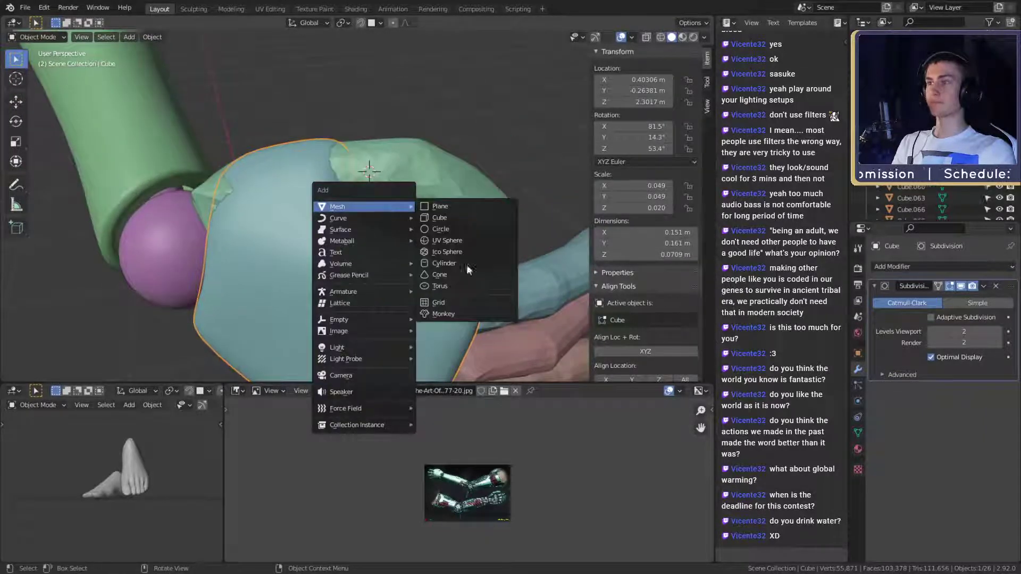
left_click(453, 263)
Scale the new cylinder down uniformly to about 0.03 m so it roughly matches the thumb's thickness
scroll(471, 251, "down", 3)
scroll(470, 251, "down", 6)
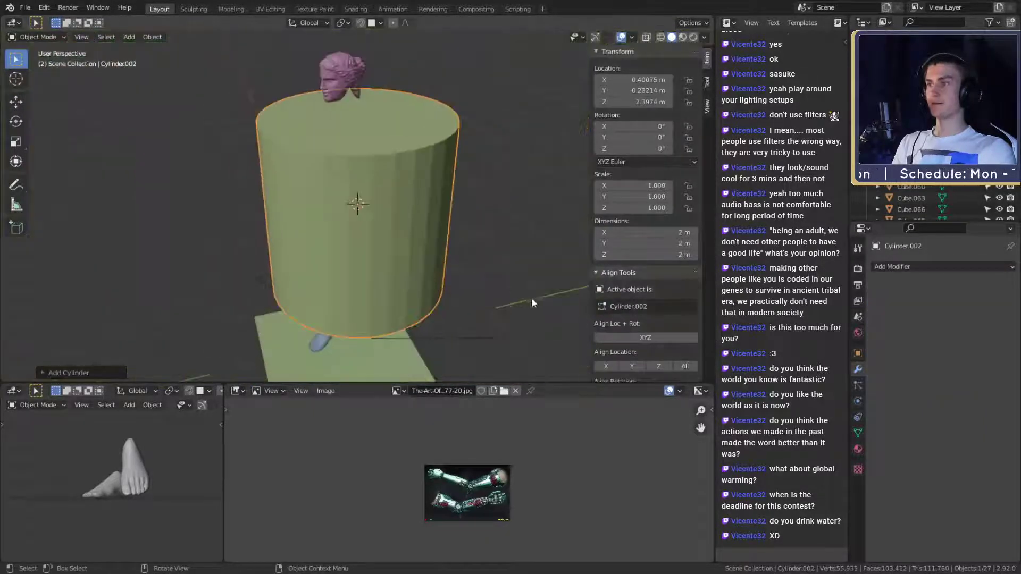
key("s")
left_click(385, 219)
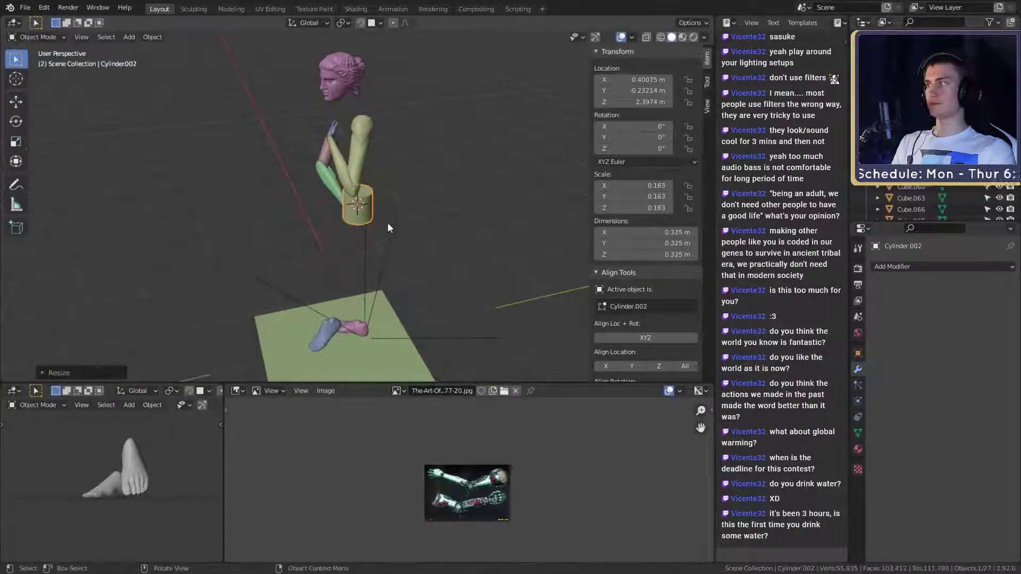
scroll(409, 244, "up", 5)
scroll(417, 250, "down", 4)
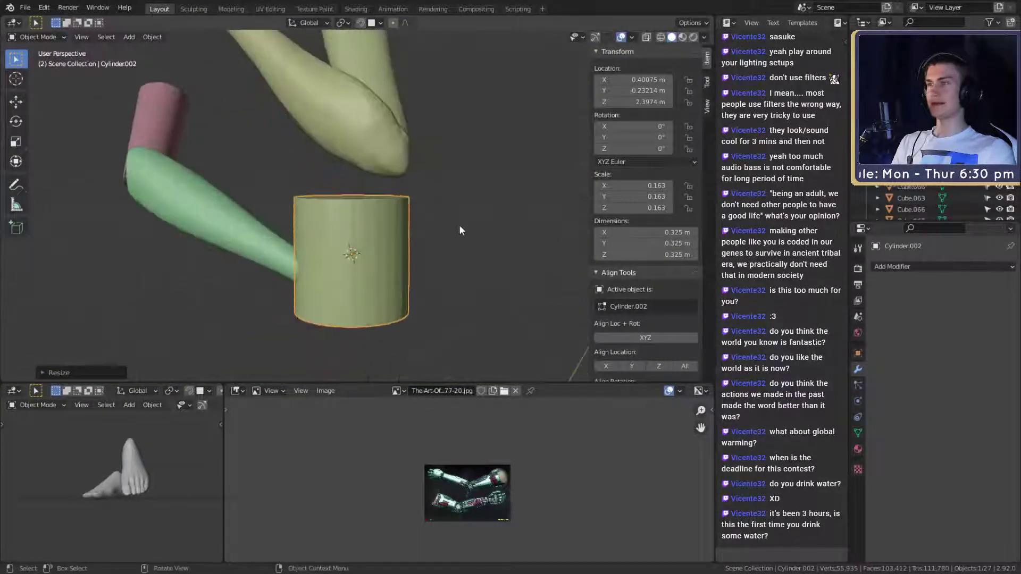
key("s")
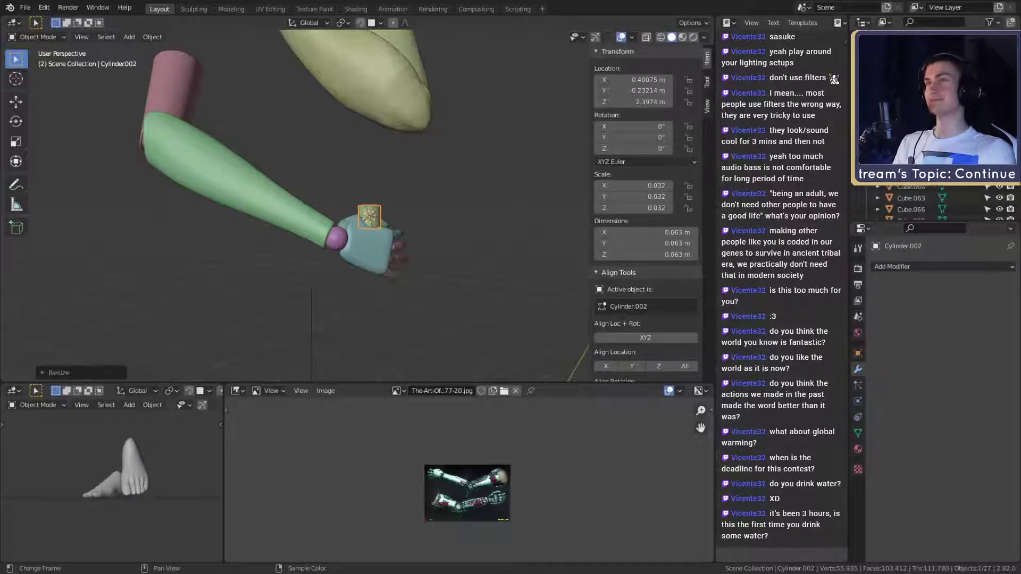
scroll(406, 296, "up", 10)
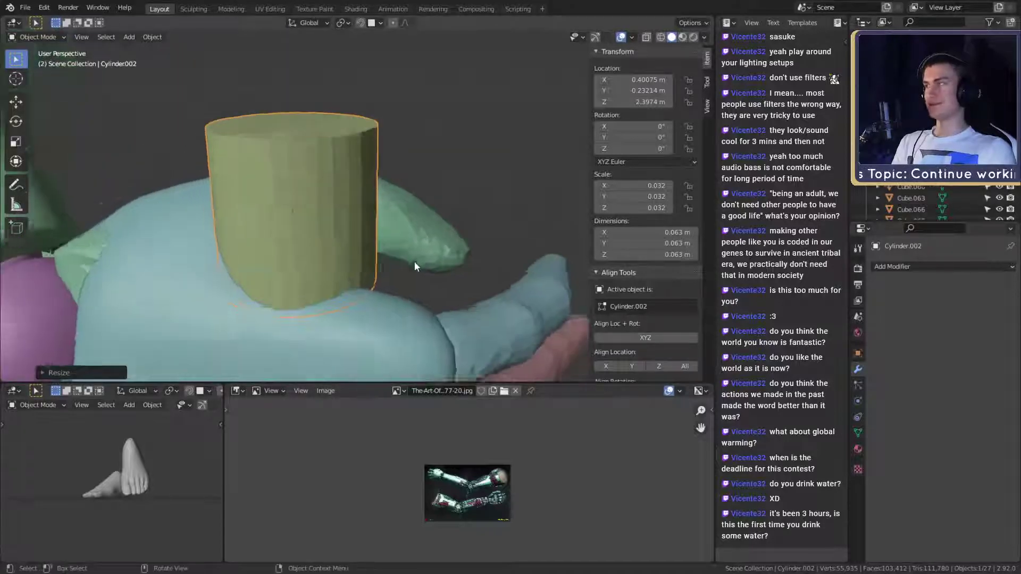
scroll(414, 258, "down", 5)
scroll(412, 248, "up", 1)
key("s")
left_click(425, 264)
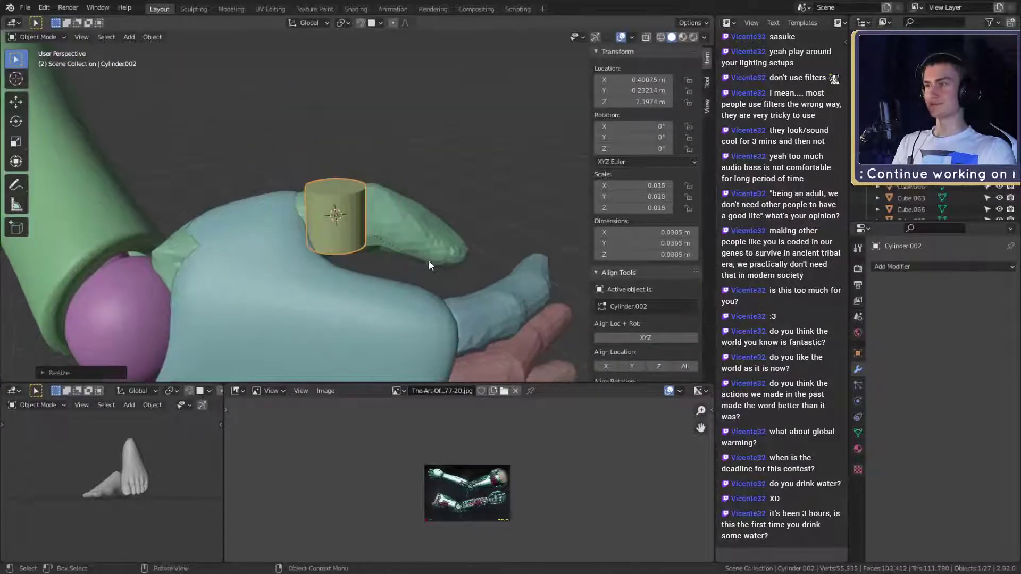
Rotate the cylinder freely and move it so its axis follows the thumb's first segment
middle_click_drag(459, 264, 410, 240)
key("r")
key("r")
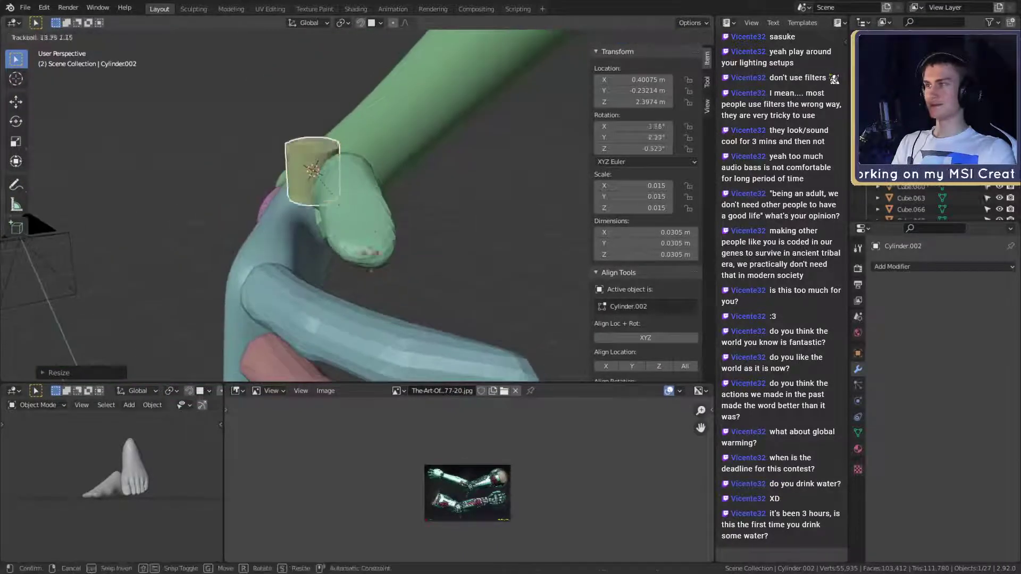
left_click(380, 320)
middle_click_drag(378, 297, 268, 203)
key("g")
left_click(400, 259)
key("r")
left_click(511, 237)
key("g")
left_click(513, 234)
Check the cylinder with X-ray shading and move it to sit centred inside the thumb's first segment
scroll(387, 231, "up", 2)
left_click(398, 235)
key("Tab")
middle_click_drag(351, 253, 460, 296)
key("alt+z")
key("Tab")
left_click(367, 187)
key("Tab")
key("Tab")
key("alt+z")
scroll(410, 256, "up", 3)
key("g")
left_click(380, 237)
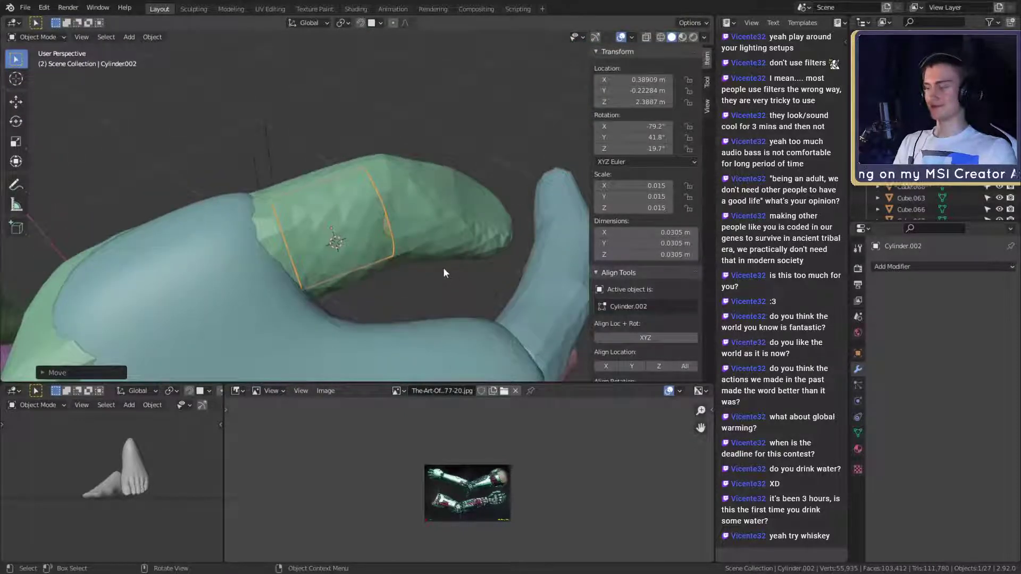
Scale the cylinder to about 0.037 m in diameter and about 0.041 m long along its local Z axis
key("g")
key("shift+z")
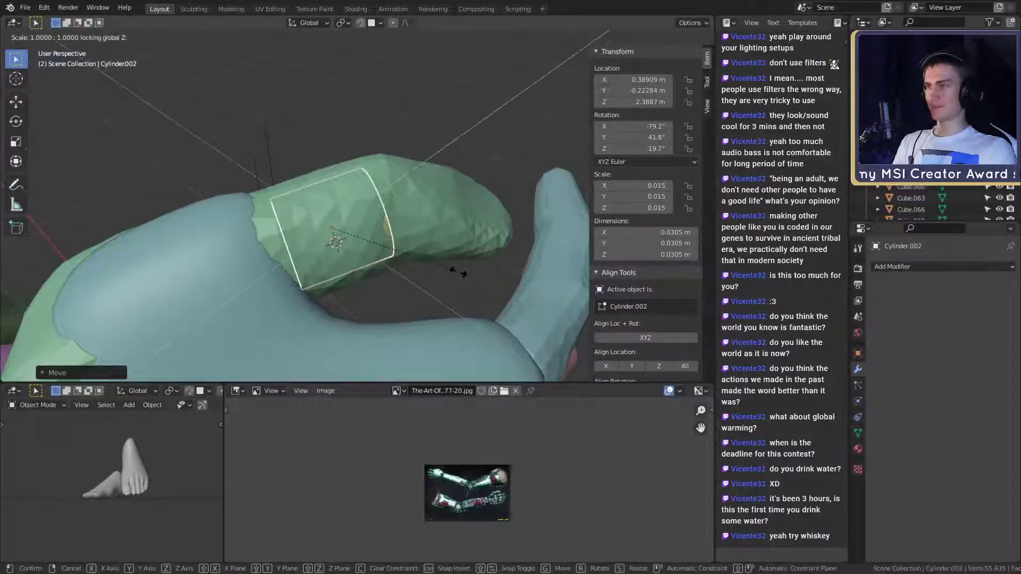
left_click(477, 269)
middle_click_drag(476, 269, 448, 263)
key("s")
key("z")
key("z")
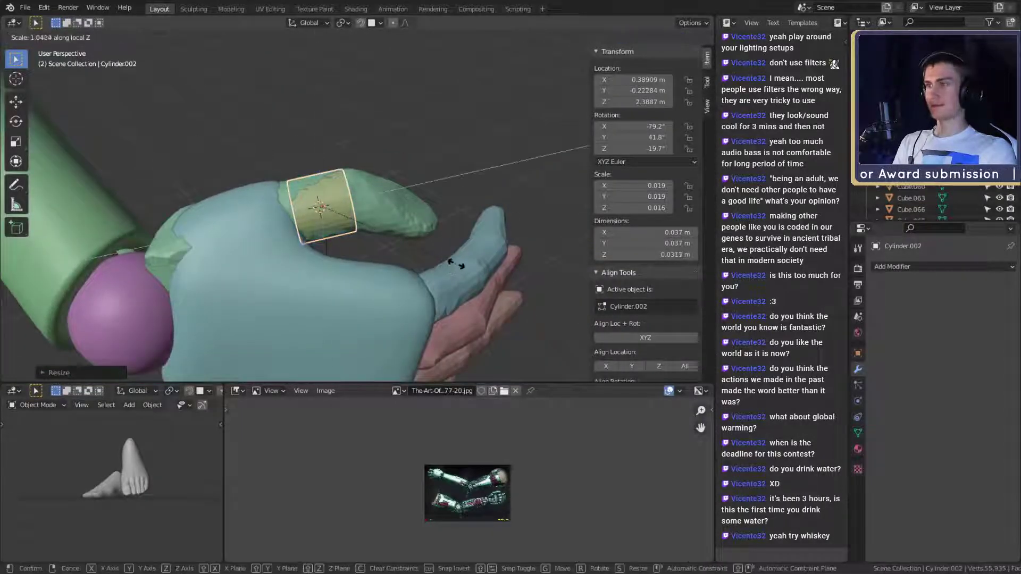
left_click(505, 260)
Fine-tune the cylinder's position and rotation so it lines up between the thumb mount and the thumb joint
scroll(455, 238, "up", 2)
middle_click_drag(455, 238, 391, 229)
key("g")
left_click(429, 254)
key("r")
left_click(442, 258)
key("g")
left_click(407, 248)
Select the cylinder's end face in Edit Mode and scale it to follow the thumb's taper
key("Tab")
key("3")
left_click(350, 207)
middle_click_drag(481, 223, 420, 262)
key("s")
left_click(463, 224)
key("Tab")
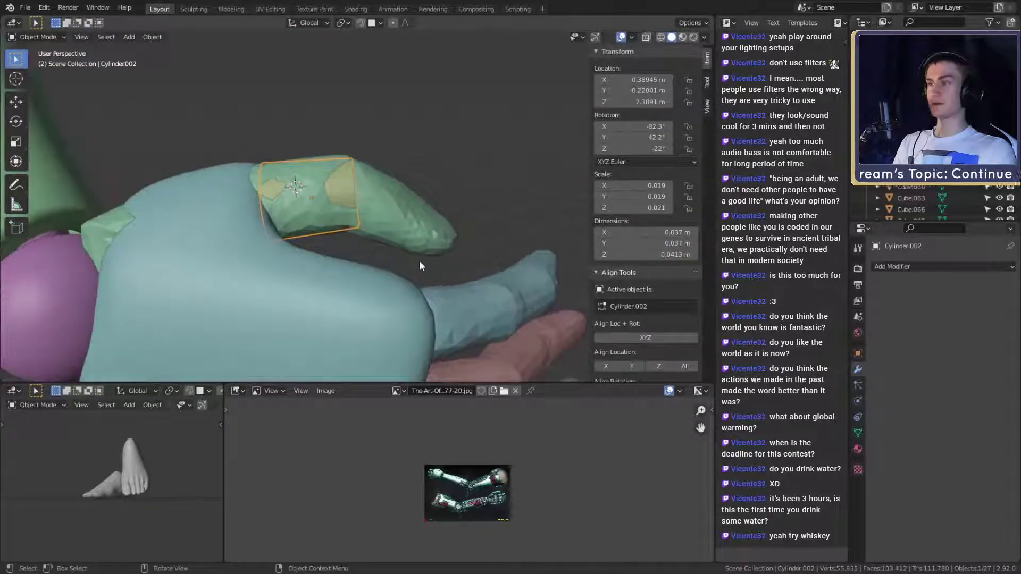
Deselect the cylinder and examine its fit inside the original thumb from different angles
scroll(419, 240, "up", 3)
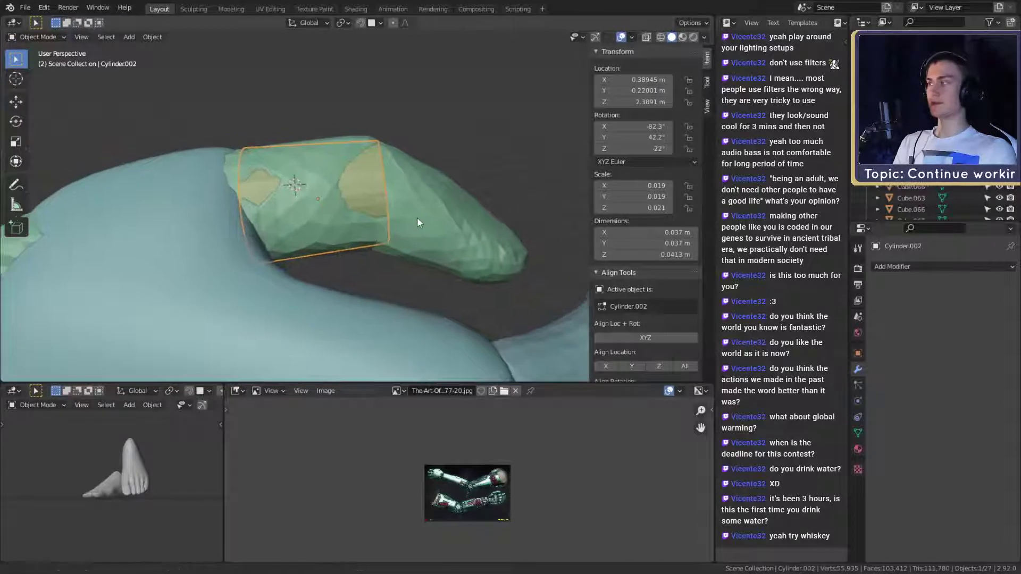
key("Tab")
middle_click_drag(433, 247, 473, 142)
key("Tab")
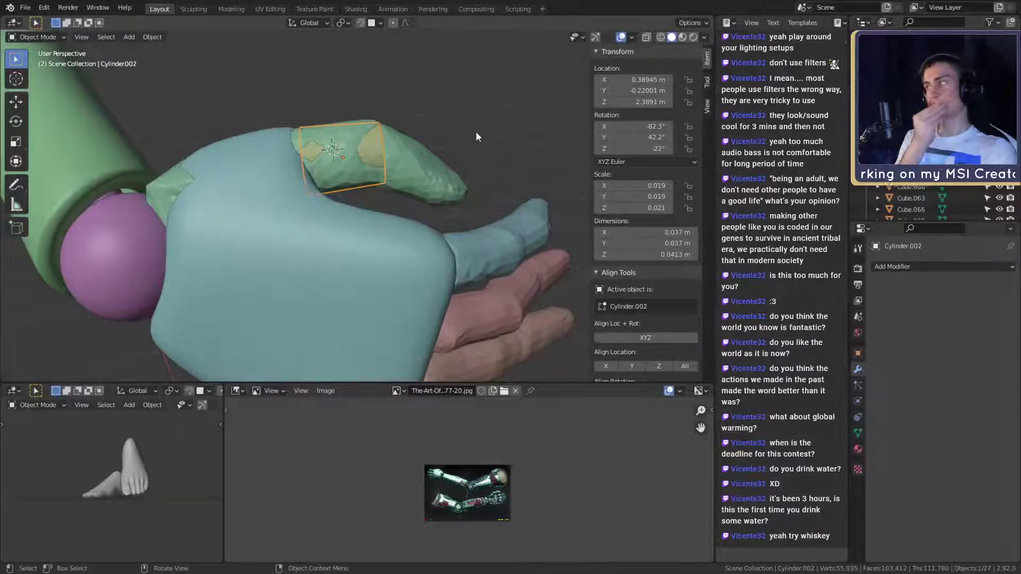
left_click(476, 137)
middle_click_drag(471, 192, 448, 226)
scroll(448, 223, "up", 5)
scroll(447, 221, "down", 5)
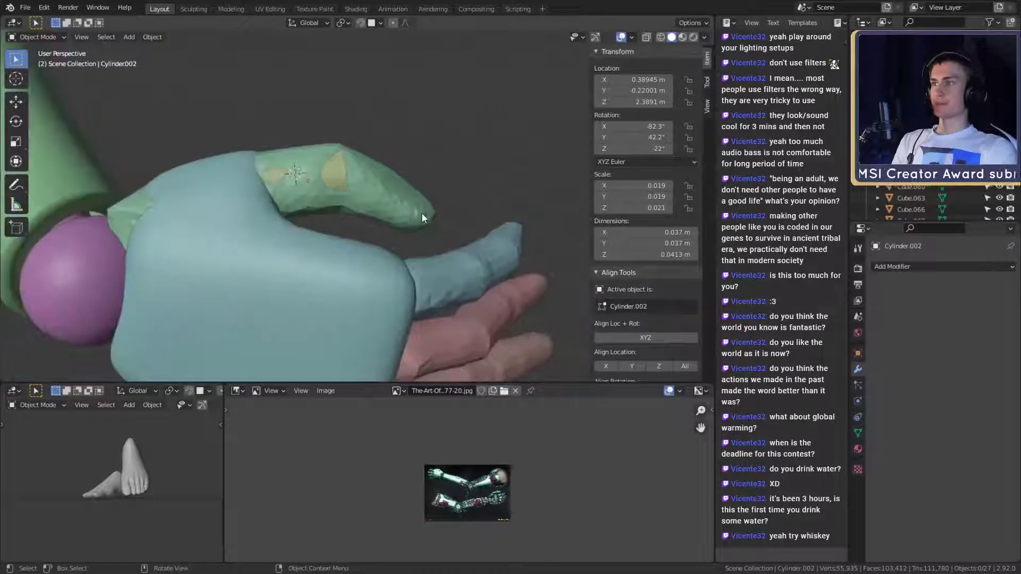
Add a cube at the thumb and scale it down to about 0.023 m
key("shift+a")
mouse_move(385, 212)
left_click(470, 224)
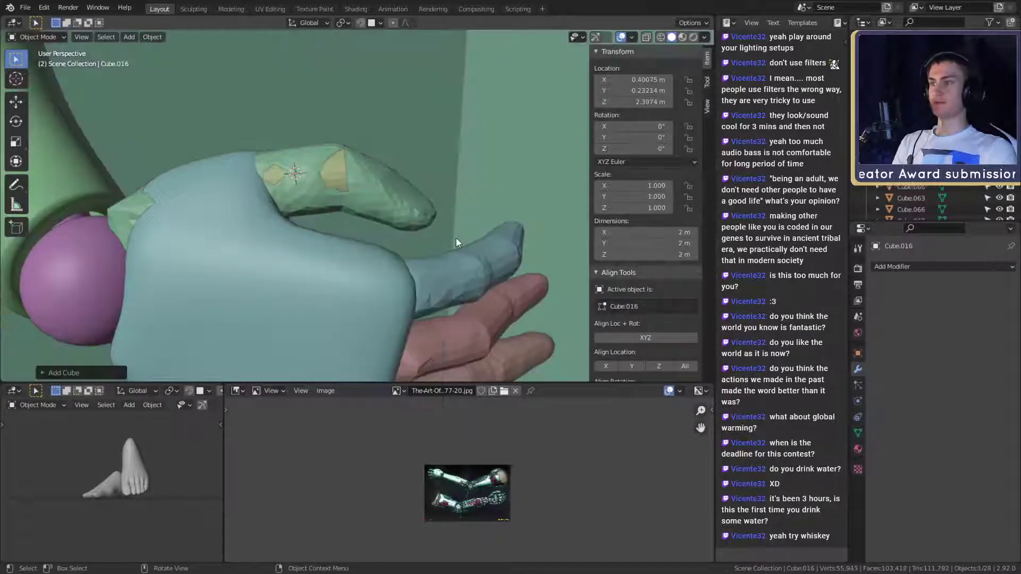
scroll(463, 244, "down", 13)
key("s")
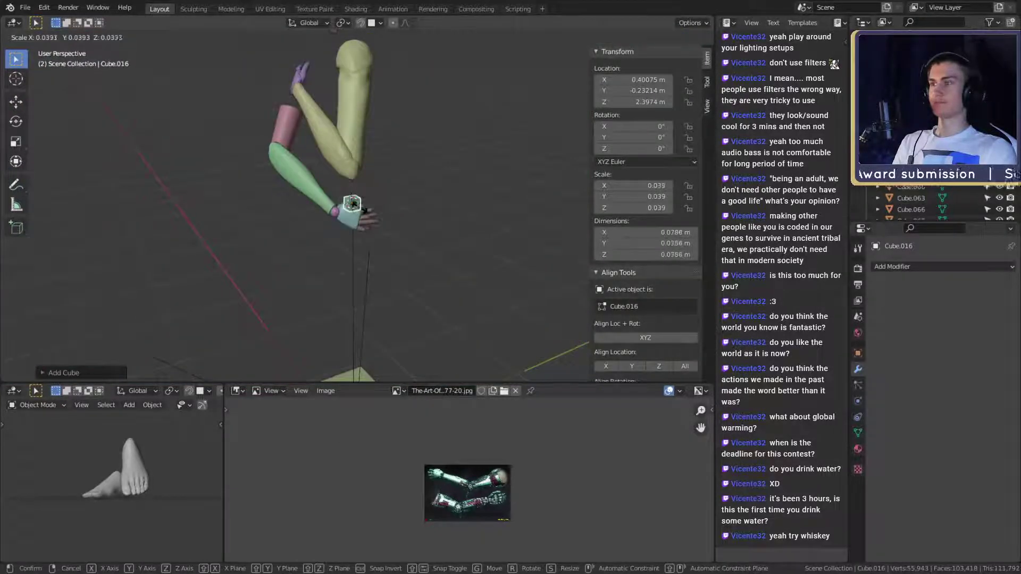
left_click(377, 270)
scroll(376, 270, "up", 12)
middle_click_drag(376, 270, 350, 246)
key("s")
left_click(402, 248)
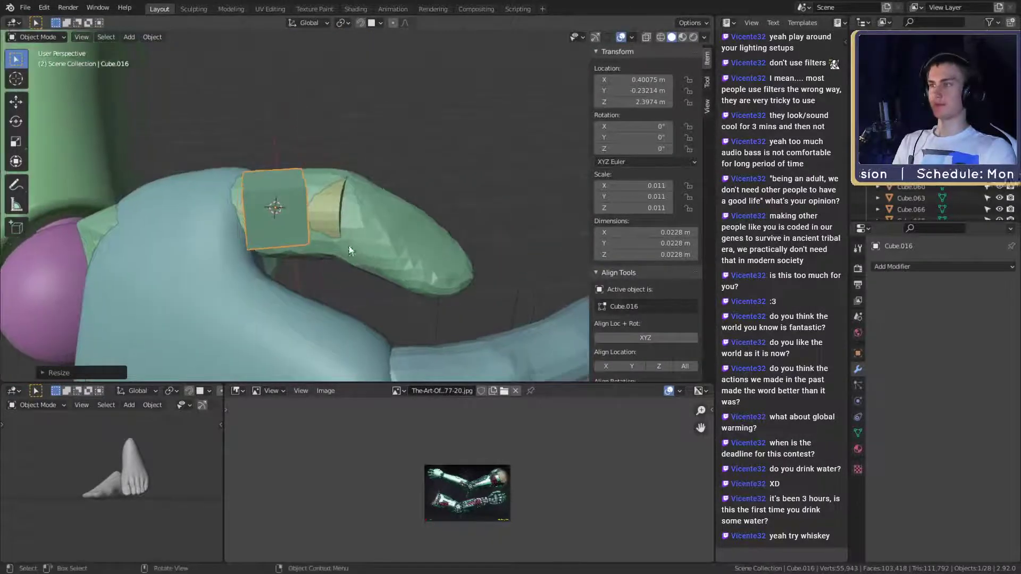
Move the cube to the thumb's outer segment and give it a level 2 Subdivision modifier
key("g")
left_click(459, 262)
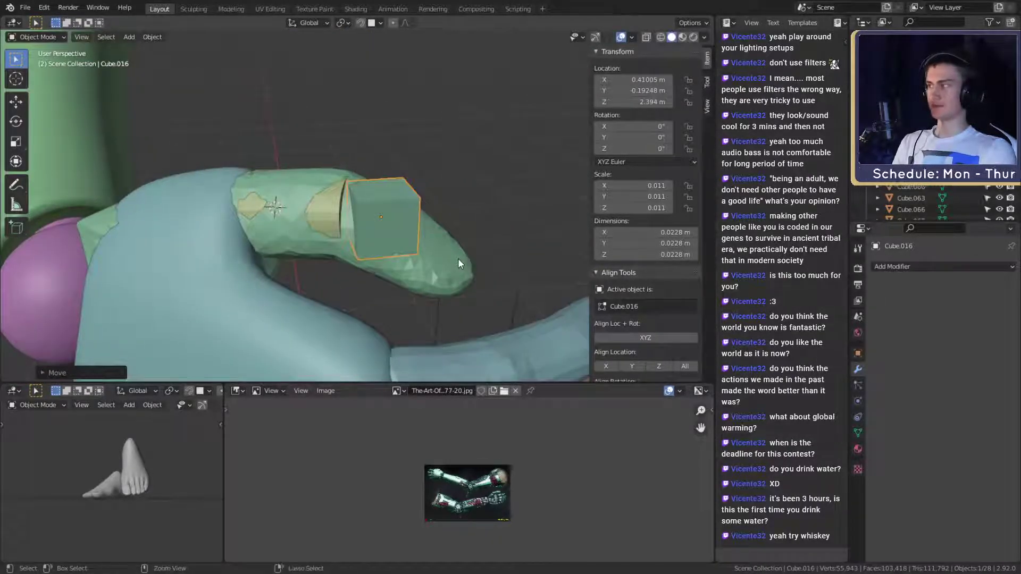
key("ctrl+2")
middle_click_drag(457, 257, 348, 240)
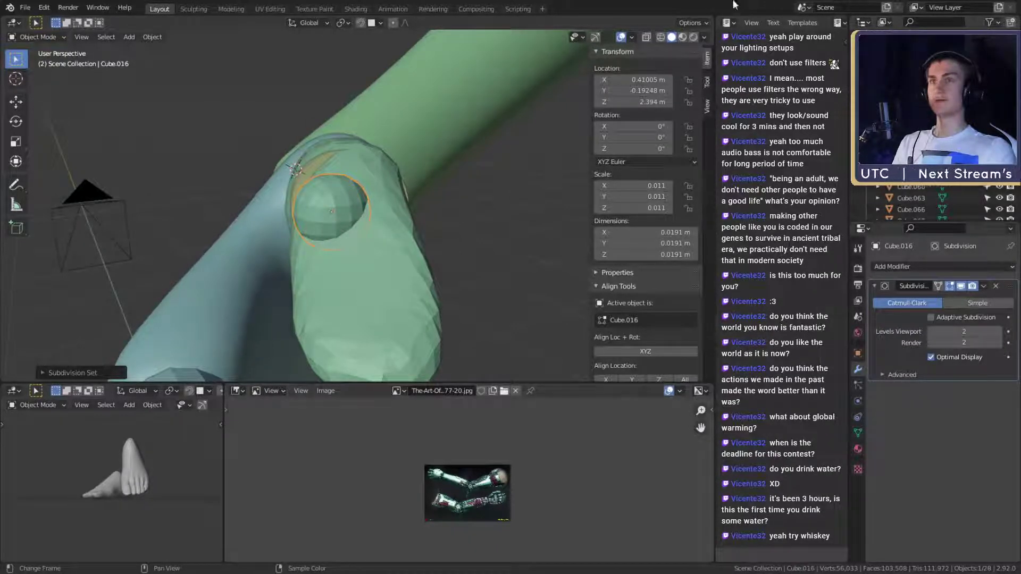
middle_click_drag(382, 139, 410, 292)
Rotate the subdivided cube slightly and move it into free space above the thumb
right_click(302, 202)
key("g")
left_click(385, 224)
key("r")
left_click(371, 325)
middle_click_drag(371, 324, 458, 222)
key("g")
left_click(491, 197)
key("g")
left_click(461, 167)
middle_click_drag(462, 167, 395, 205)
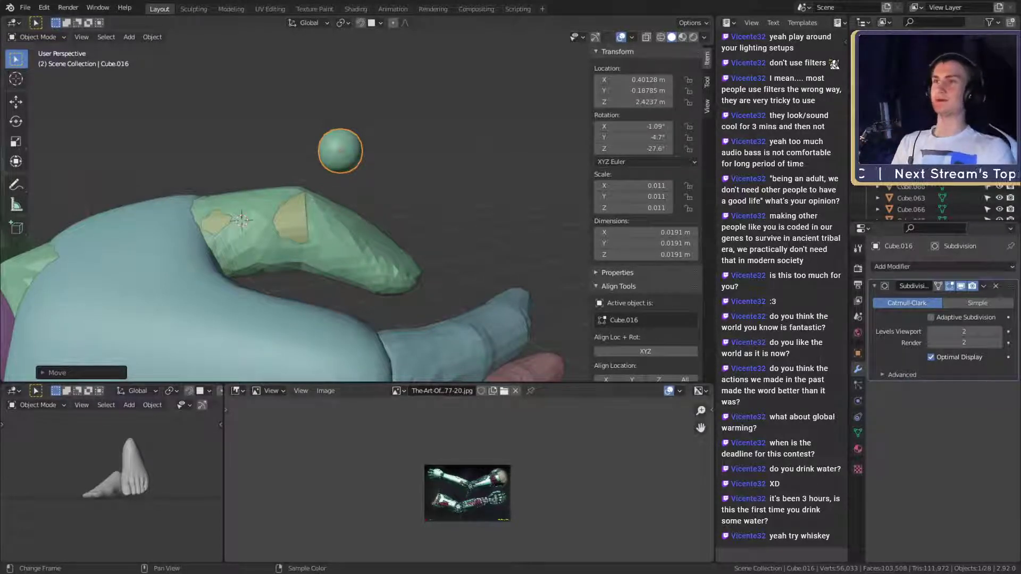
Select the cube's fingertip-facing face and extrude it outward to elongate the piece
middle_click_drag(415, 197, 300, 242)
key("Tab")
left_click(323, 179)
middle_click_drag(325, 180, 428, 194)
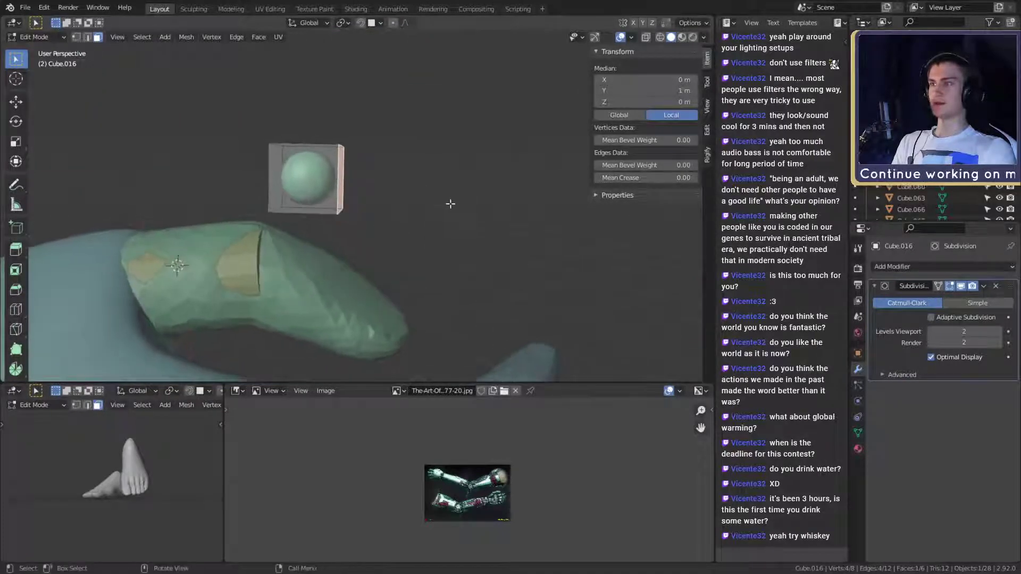
key("e")
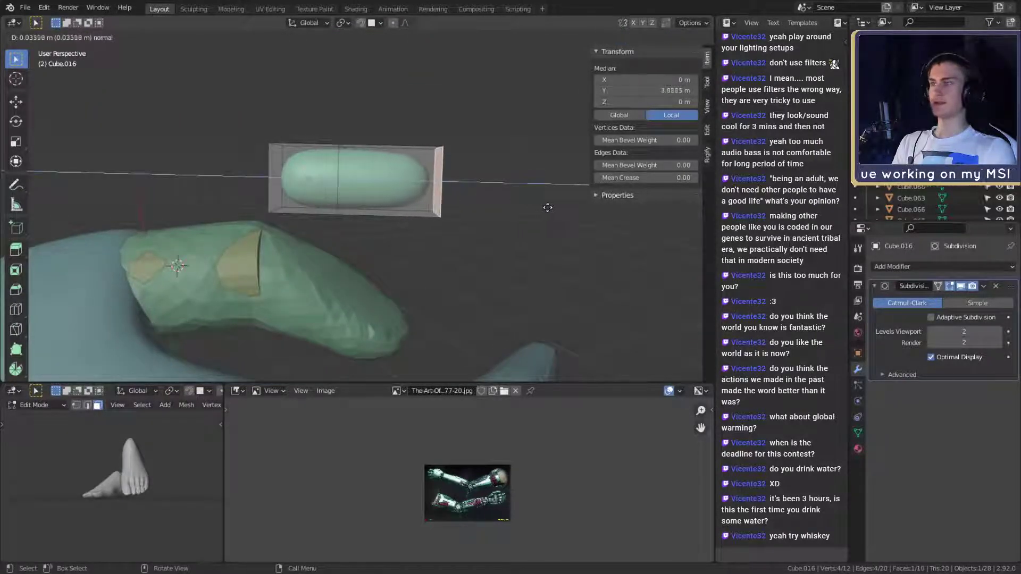
left_click(560, 208)
Edge-slide the upper edge of the extruded end to slope the top toward the tip
middle_click_drag(453, 194, 408, 208)
scroll(430, 208, "up", 1)
key("2")
middle_click_drag(483, 202, 507, 183)
left_click(436, 169)
key("g")
key("g")
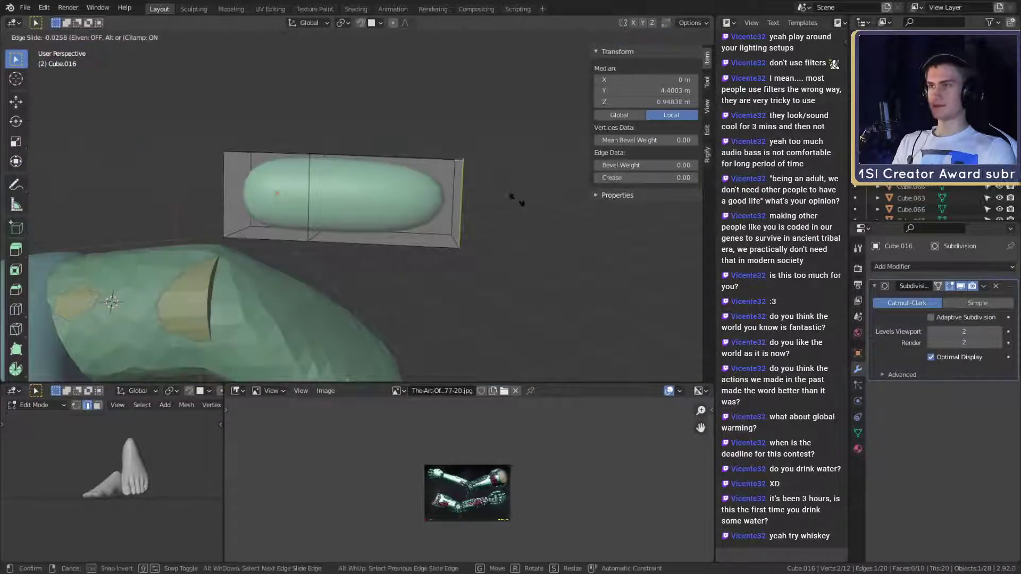
left_click(497, 295)
Slide the piece's edge loops along its length to reshape the thicker base end
middle_click_drag(496, 290, 397, 224)
key("alt+a")
left_click(348, 233, "alt")
key("g")
key("g")
left_click(366, 233)
key("g")
key("g")
left_click(397, 231)
key("g")
key("g")
right_click(398, 223)
Move the face at the piece's thick base end along its local Y axis
key("g")
key("y")
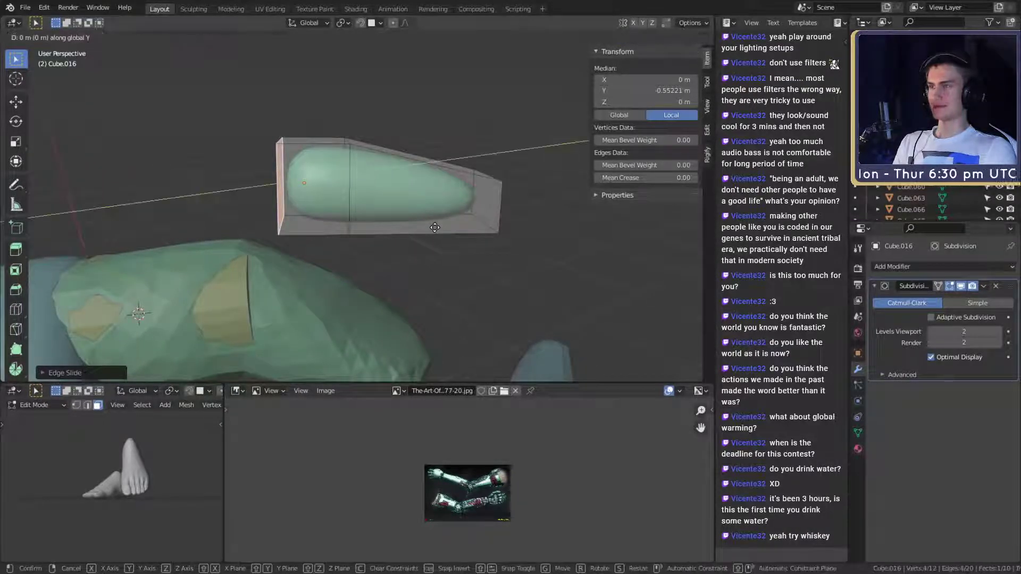
right_click(436, 228)
middle_click_drag(436, 228, 479, 207)
key("g")
key("y")
key("y")
left_click(470, 231)
Edge-slide further edges of the elongated piece to narrow it toward the tip and return to Object Mode
key("2")
left_click(372, 173)
key("g")
key("g")
left_click(524, 193)
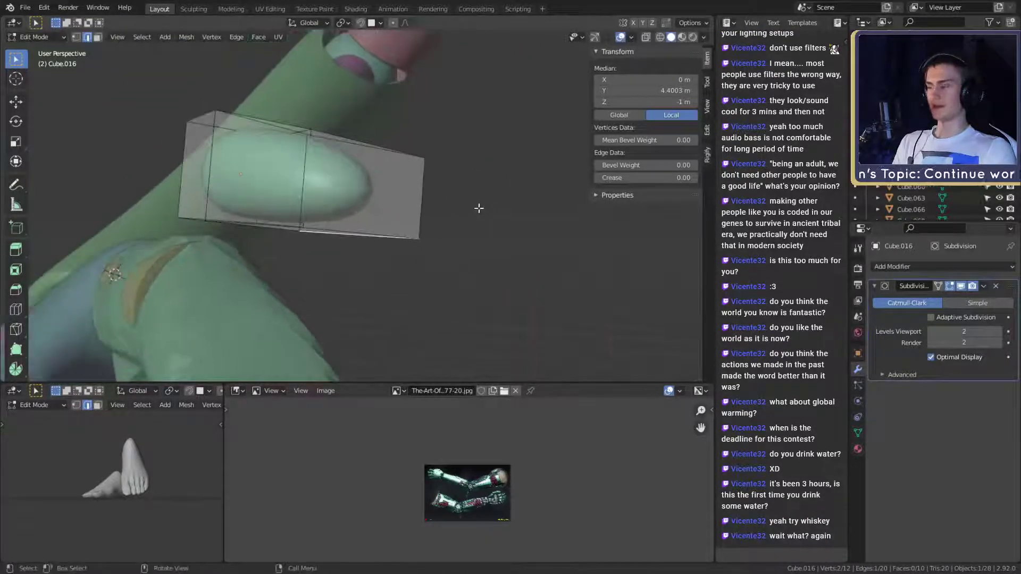
key("g")
key("g")
left_click(474, 154)
middle_click_drag(473, 154, 457, 238)
middle_click_drag(479, 258, 462, 287)
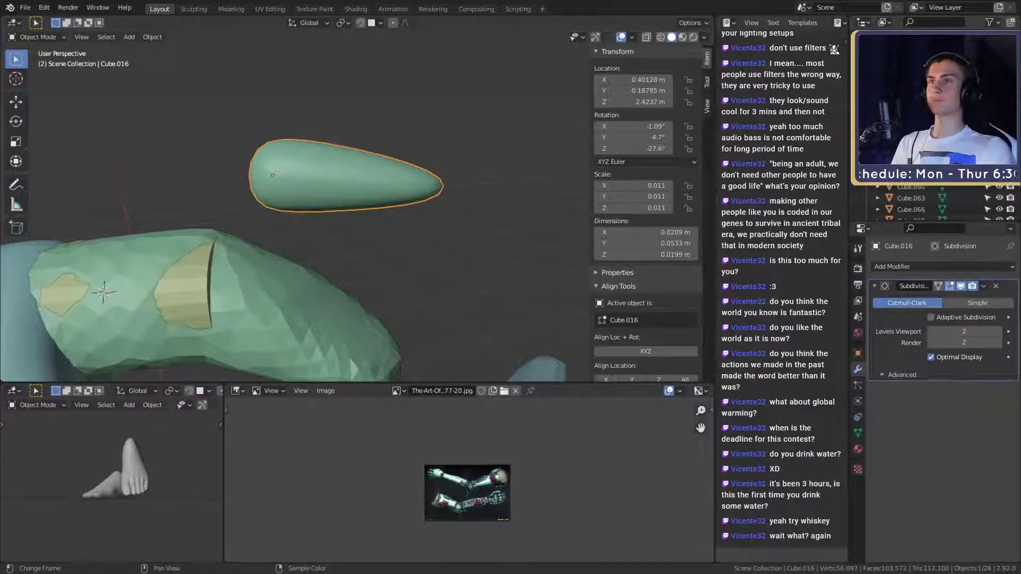
Try to edge-slide the lower tip edge of the tapered fingertip piece back toward its base, and undo the slide
scroll(364, 256, "down", 1)
scroll(364, 262, "up", 1)
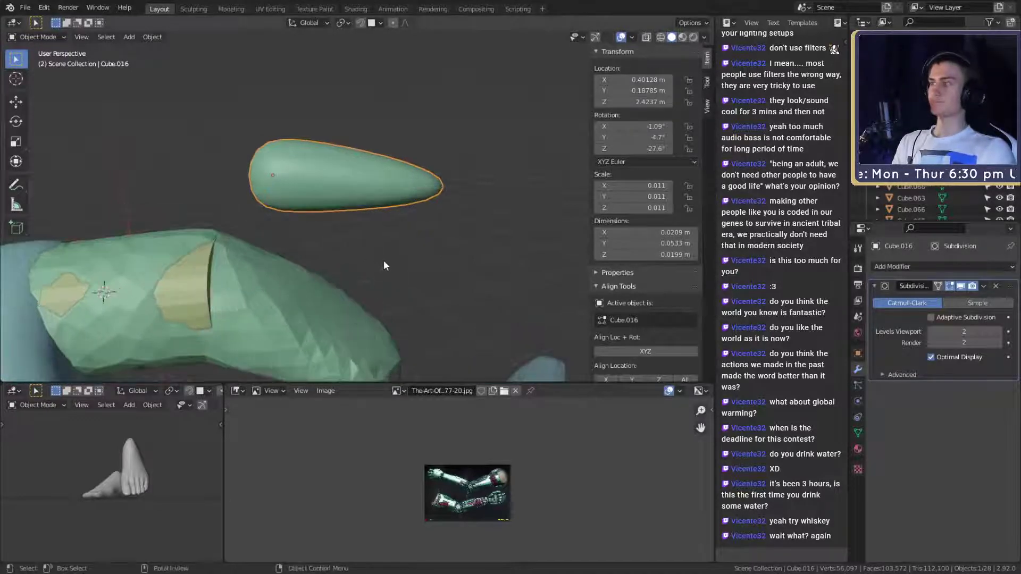
scroll(346, 268, "up", 3)
scroll(372, 266, "down", 3)
scroll(407, 261, "up", 1)
middle_click_drag(420, 246, 472, 265)
scroll(515, 248, "down", 2)
key("Tab")
key("g")
key("g")
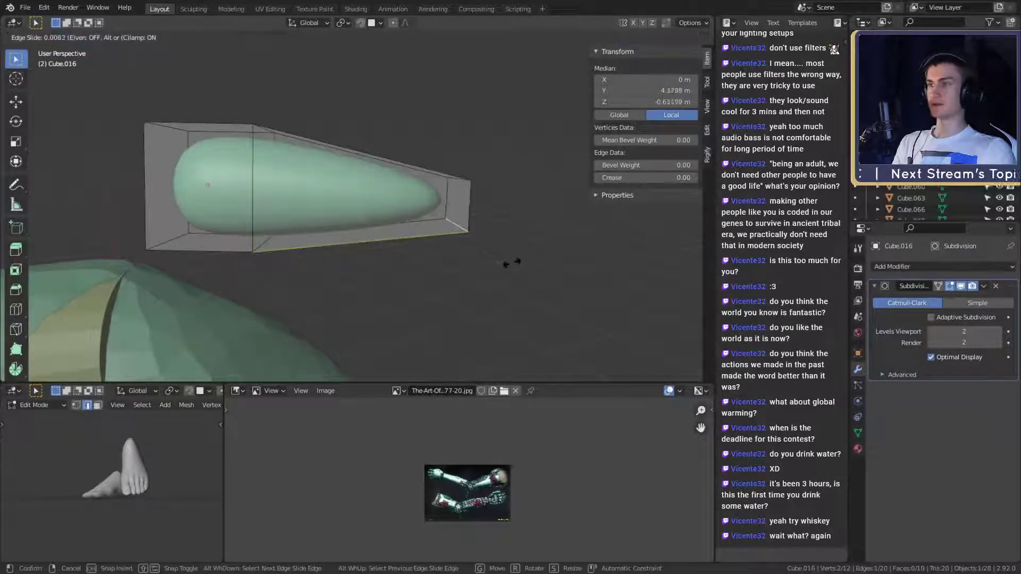
left_click(493, 258)
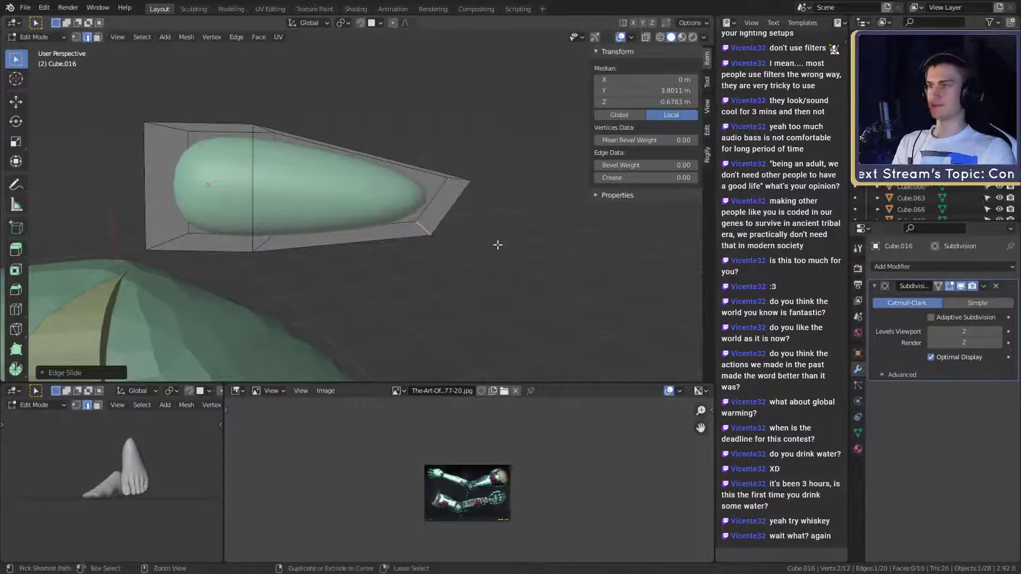
key("ctrl+z")
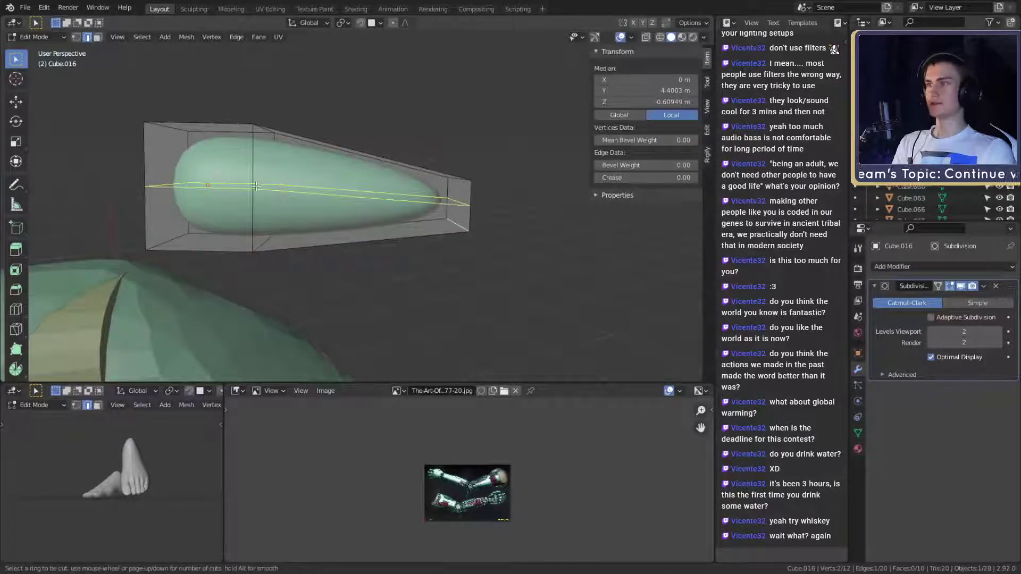
Add a lengthwise loop cut at mid-height around the fingertip piece and edge-slide its lower tip edge back toward the base
double_click(257, 186)
middle_click_drag(257, 185, 364, 219)
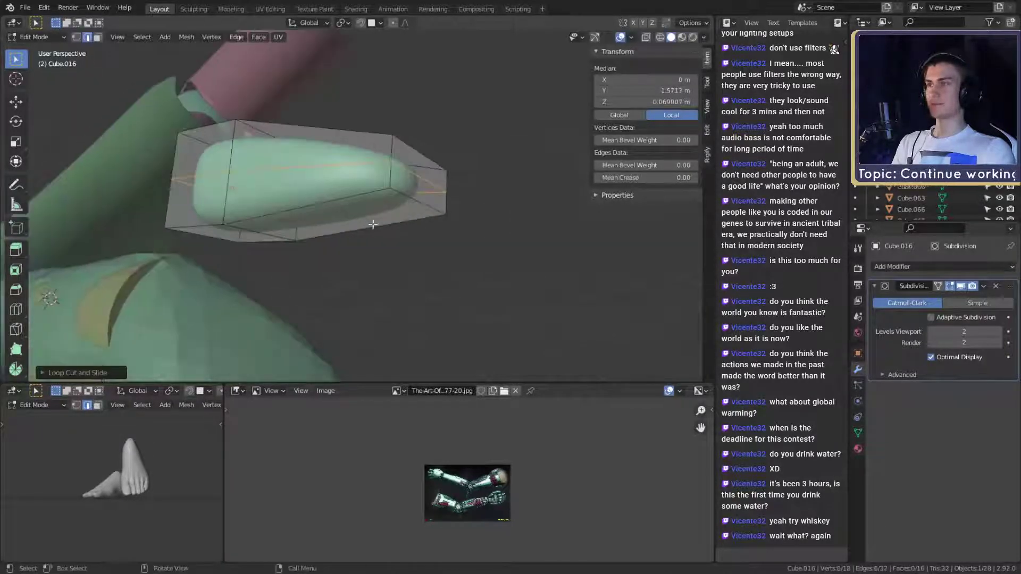
left_click(427, 204)
middle_click_drag(427, 203, 476, 213)
key("g")
key("g")
left_click(537, 261)
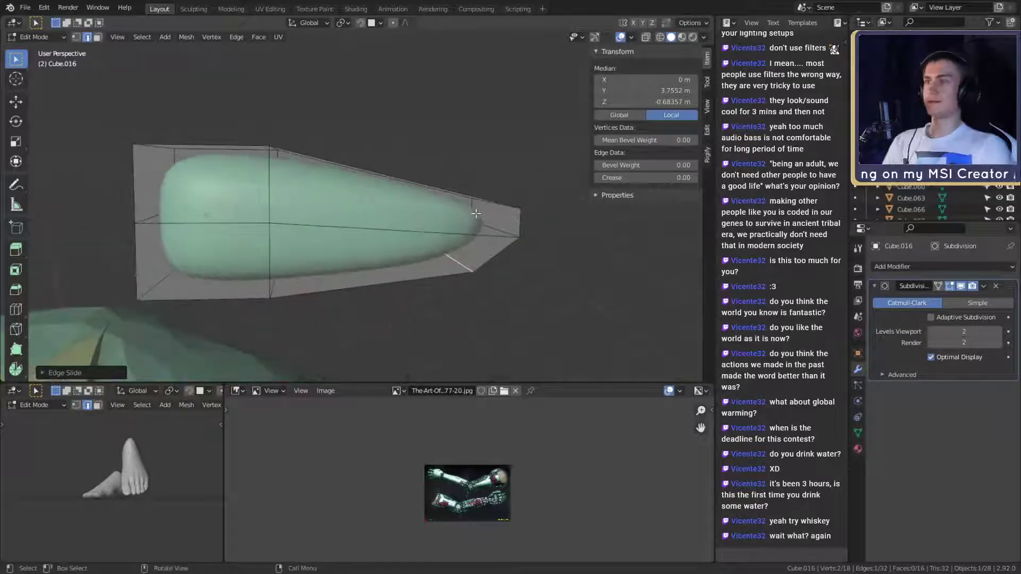
Add a centred crosswise loop cut around the long tapering section of the fingertip piece
left_click(358, 192)
right_click(357, 192)
middle_click_drag(358, 192, 271, 270)
Select the upper lengthwise edges on both sides of the piece and scale them inward along local X
left_click(374, 258)
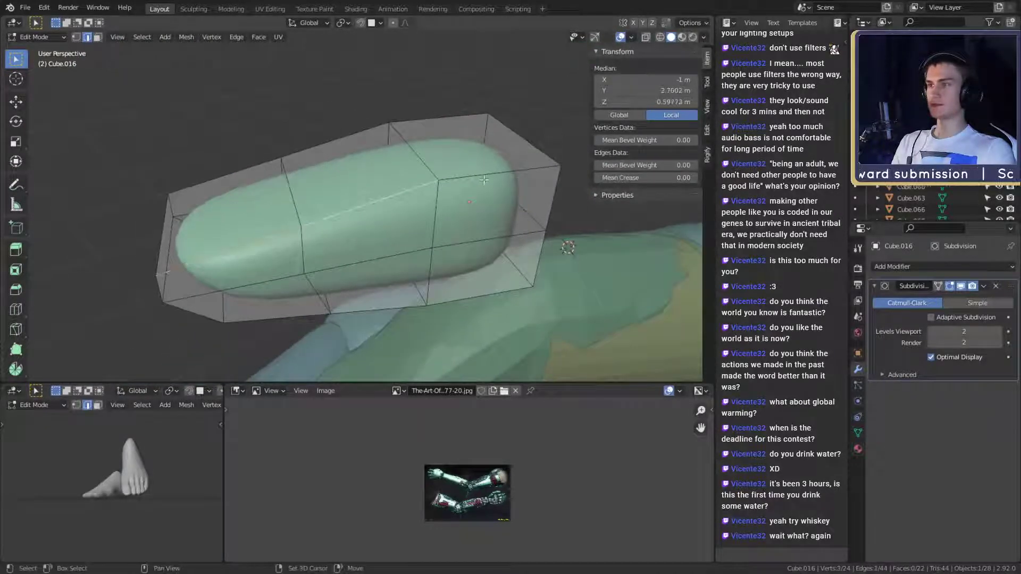
left_click(484, 179)
middle_click_drag(483, 180, 410, 140)
left_click(195, 238, "shift")
middle_click_drag(343, 261, 363, 222)
key("s")
key("x")
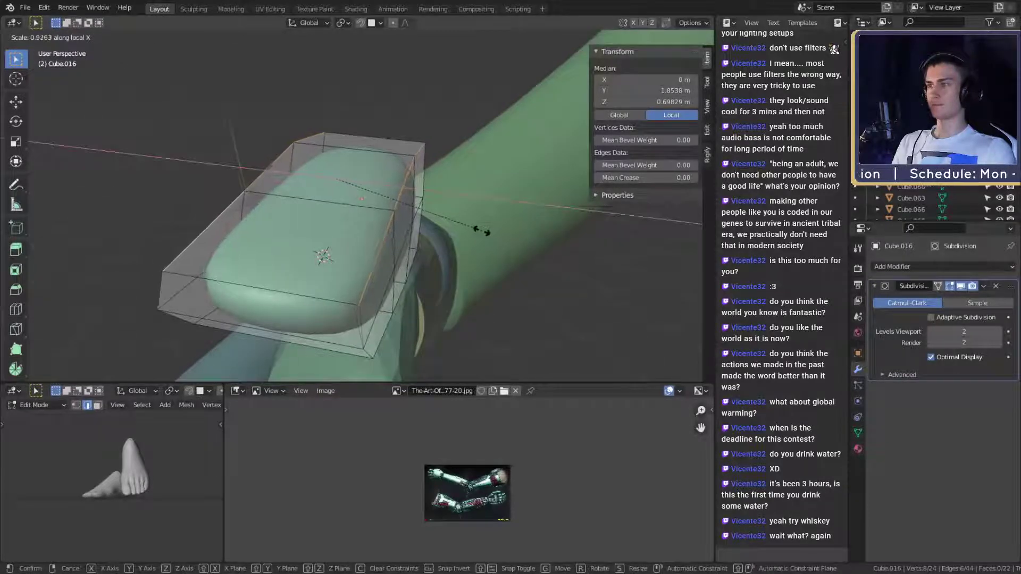
left_click(472, 229)
Select the lower lengthwise edges on both sides of the piece and scale them to about 0.62 along local X
middle_click_drag(472, 229, 420, 203)
left_click(388, 274)
middle_click_drag(388, 274, 345, 236)
left_click(488, 282, "ctrl")
middle_click_drag(487, 282, 555, 232)
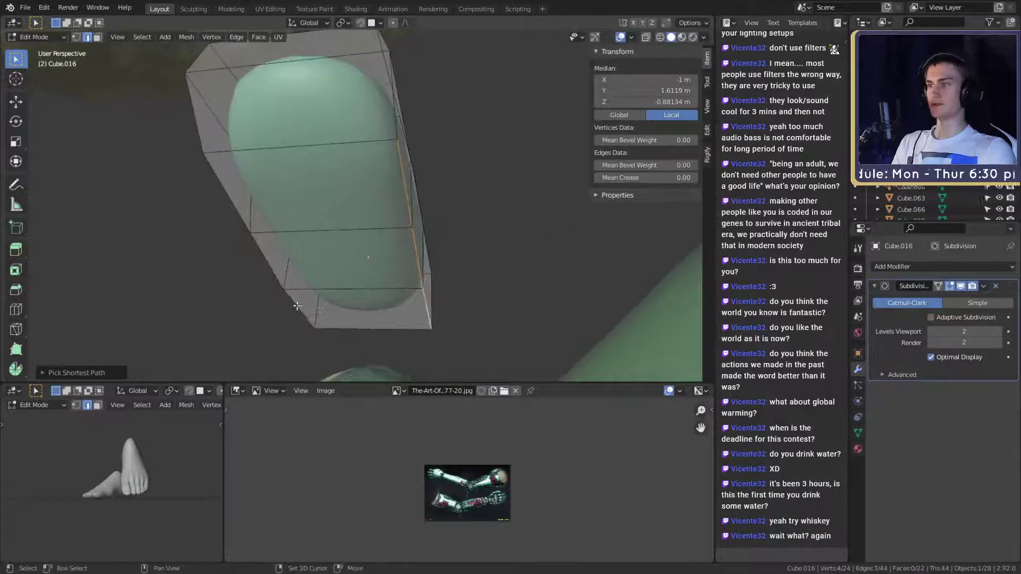
middle_click_drag(297, 168, 417, 246)
key("s")
key("x")
key("x")
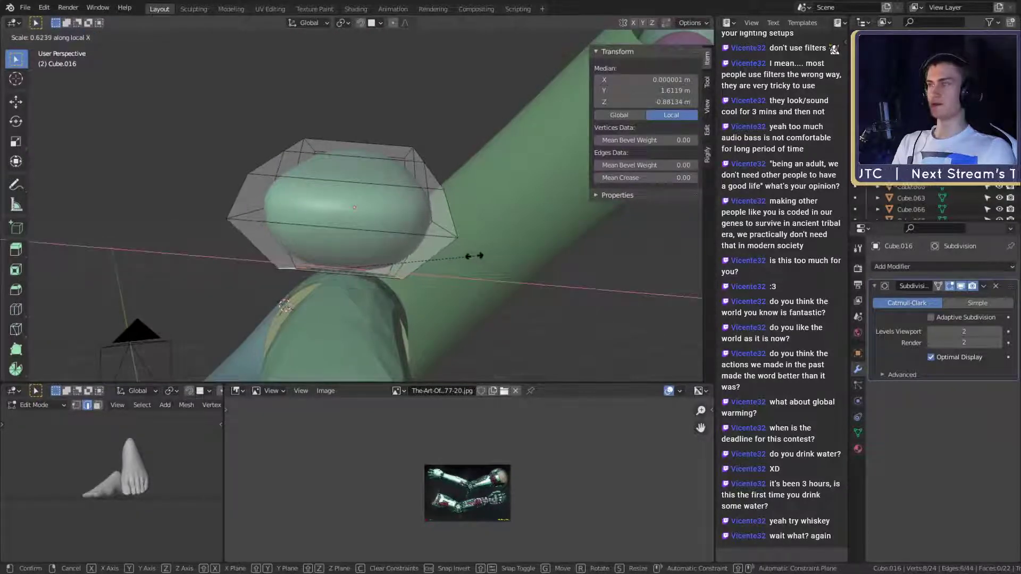
left_click(474, 255)
middle_click_drag(475, 256, 398, 257)
Add a lengthwise loop cut along the middle of the piece's width, dividing its top and underside
key("Tab")
key("Tab")
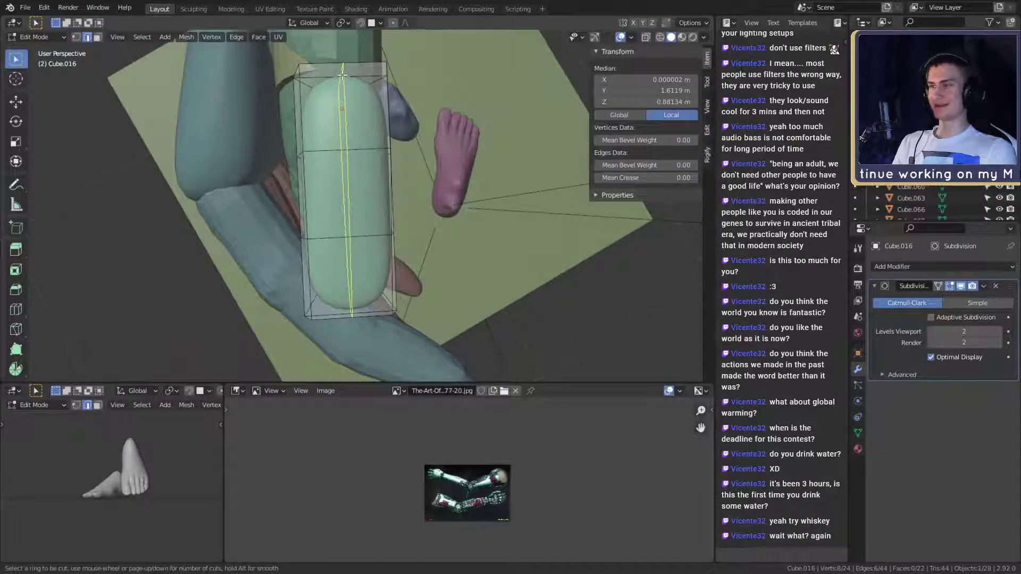
left_click(343, 74)
middle_click_drag(343, 74, 402, 183)
Move the centre vertices of the tip outward to give the fingertip a rounder end
key("1")
left_click(361, 200)
left_click(367, 171, "shift")
middle_click_drag(408, 167, 465, 234)
key("g")
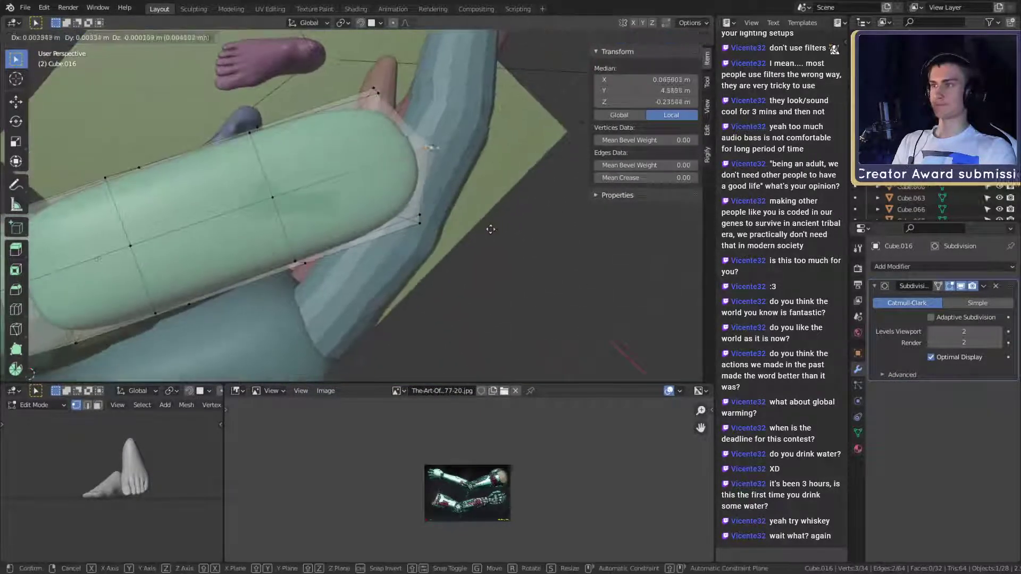
left_click(519, 217)
mouse_move(519, 217)
middle_mouse_down()
mouse_move(452, 218)
mouse_move(378, 130)
mouse_move(333, 203)
mouse_move(412, 234)
mouse_move(412, 210)
mouse_move(395, 208)
mouse_move(392, 239)
mouse_move(433, 254)
mouse_move(317, 267)
mouse_move(433, 217)
mouse_move(386, 206)
mouse_move(416, 224)
mouse_move(570, 194)
mouse_move(570, 210)
mouse_move(532, 204)
middle_mouse_up()
key("Tab")
key("Tab")
Select the upper side vertices around the piece's thick base section and scale them inward along local X
left_click(419, 165)
middle_click_drag(420, 165, 412, 219)
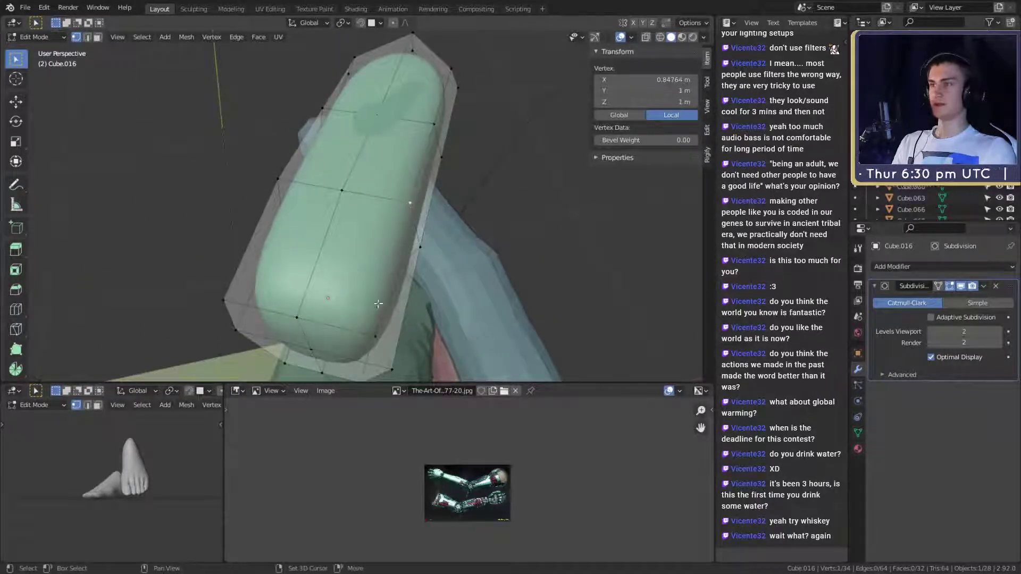
left_click(376, 336, "shift")
left_click(281, 182, "shift")
middle_click_drag(281, 181, 512, 209)
key("s")
key("x")
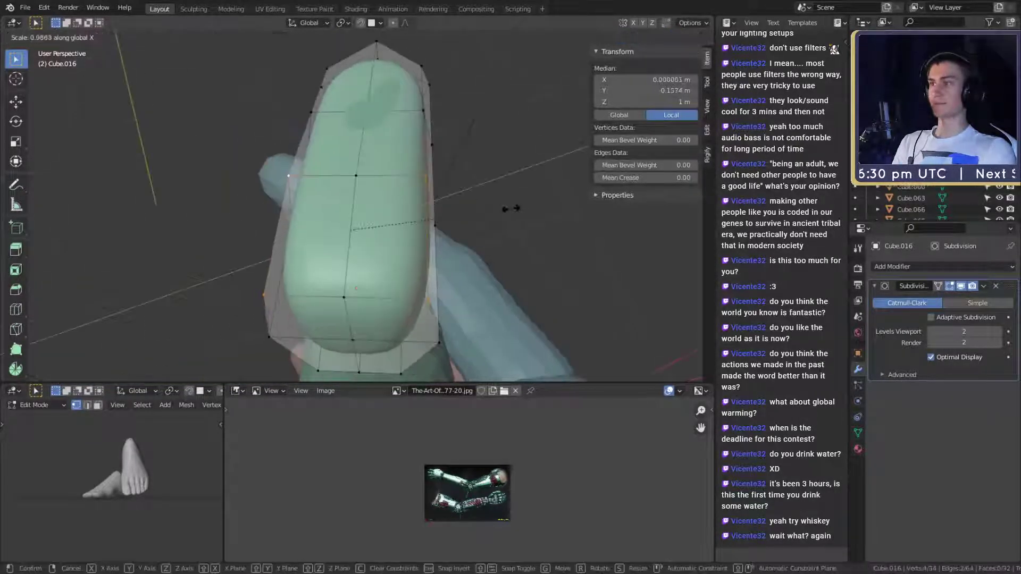
key("x")
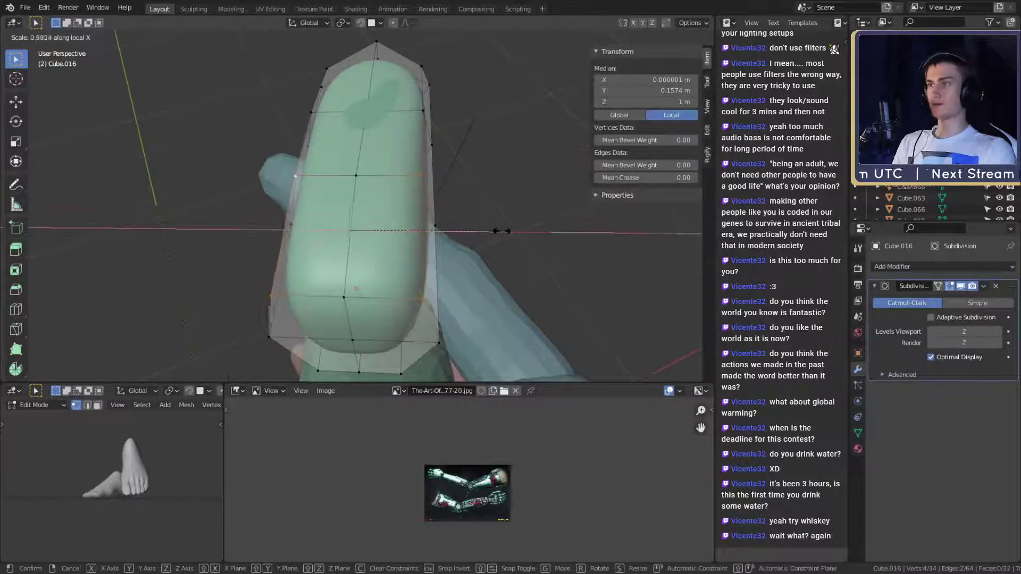
left_click(472, 230)
Scale the same upper side vertices once more along X and return to Object Mode
middle_click_drag(472, 231, 485, 204)
key("s")
key("x")
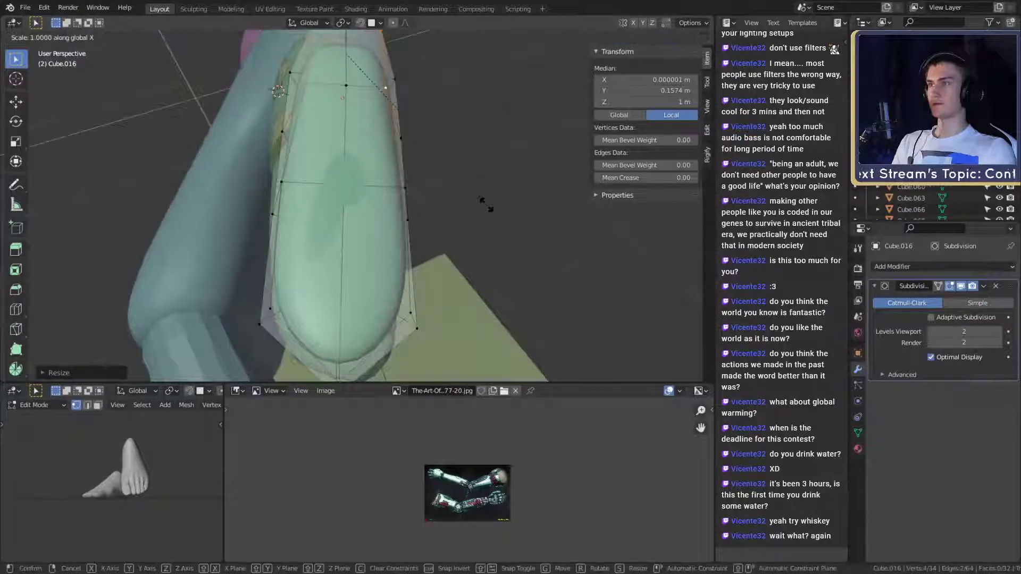
left_click(470, 199)
key("Tab")
middle_click_drag(427, 214, 452, 234)
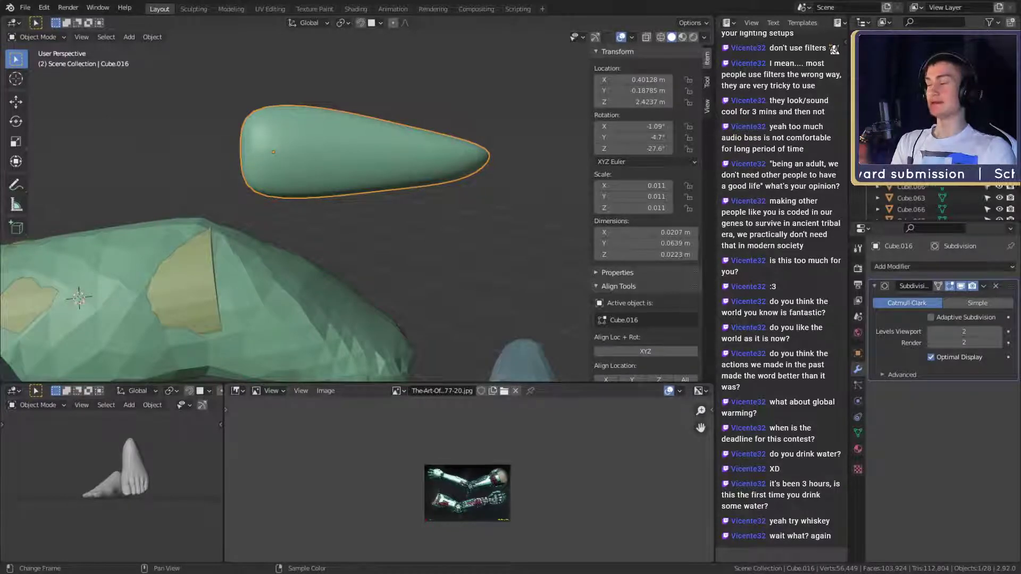
Select the mid-height side vertices of the base section and scale them outward along local X to bulge the sides
middle_click_drag(425, 224, 348, 193)
key("Tab")
left_click(343, 186)
left_click(245, 232, "shift")
middle_click_drag(248, 230, 456, 218)
left_click(509, 217, "shift")
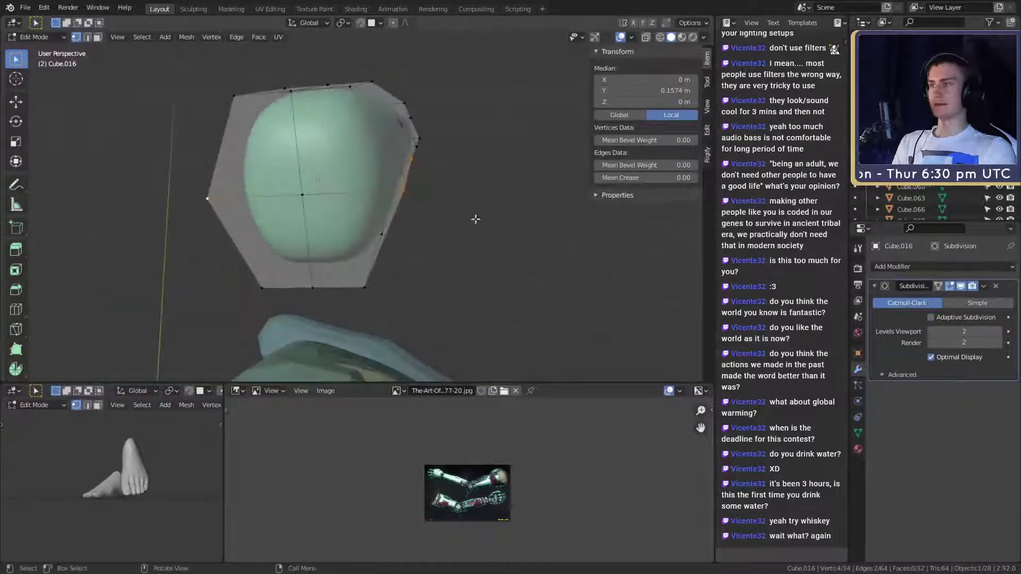
key("s")
key("x")
key("x")
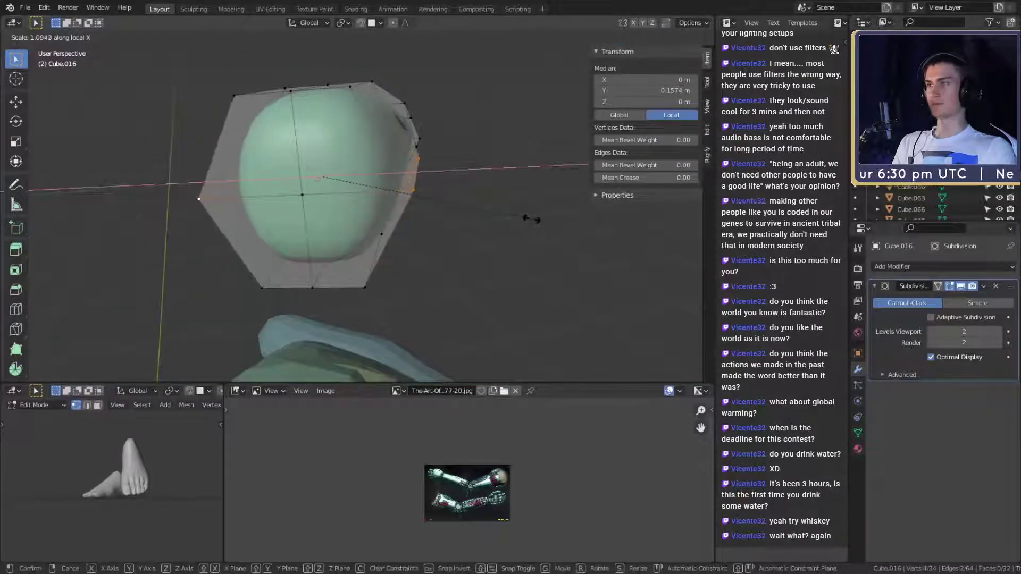
left_click(541, 219)
Scale another pair of the piece's vertices along local X and return to Object Mode
middle_click_drag(515, 223, 327, 215)
left_click(348, 221)
left_click(380, 200, "shift")
key("s")
key("x")
key("x")
left_click(499, 235)
key("Tab")
scroll(461, 238, "down", 4)
scroll(326, 215, "up", 5)
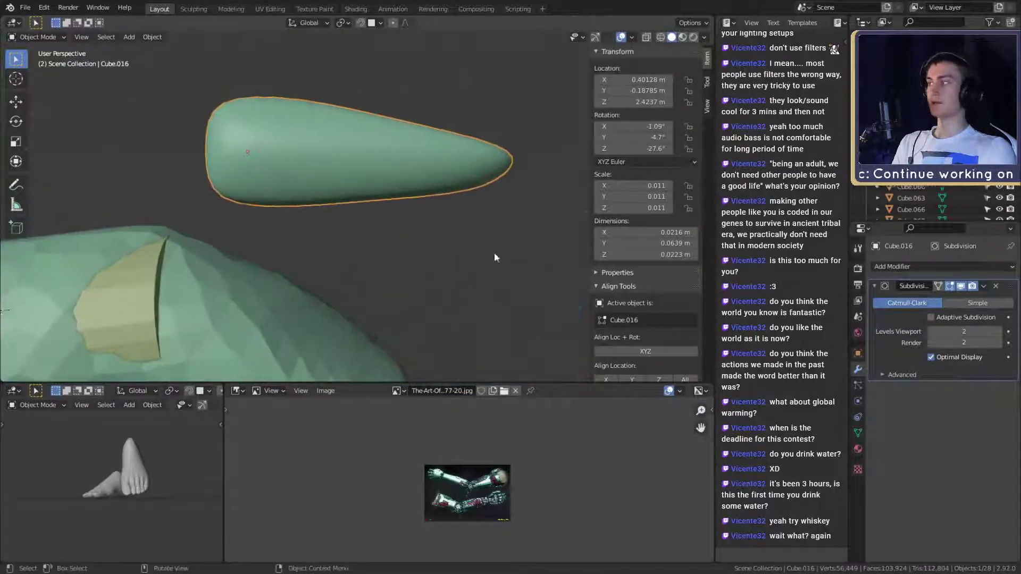
Shorten the fingertip piece along its local Y axis to a scale of 0.010
key("s")
key("x")
left_click(514, 253)
scroll(458, 217, "down", 3)
middle_click_drag(458, 217, 484, 288)
key("s")
key("y")
key("y")
left_click(462, 273)
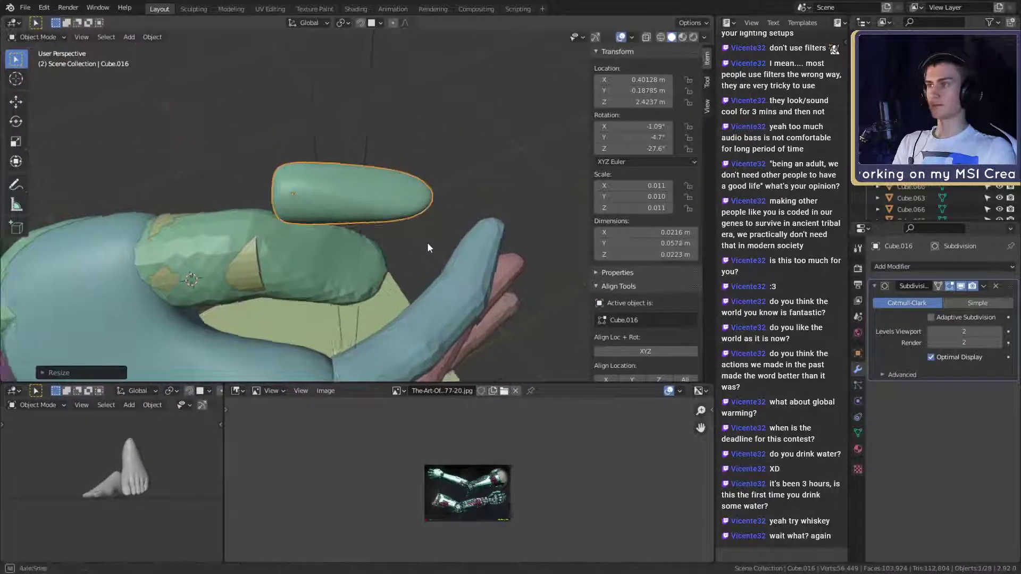
Widen the fingertip piece along its local X axis to a scale of 0.013
middle_click_drag(433, 241, 479, 250)
key("s")
key("x")
key("x")
left_click(510, 257)
Move the fingertip piece down onto the thumb's end and enlarge its cross-section to scales of 0.016 in X and 0.014 in Z
middle_click_drag(351, 265, 461, 144)
key("g")
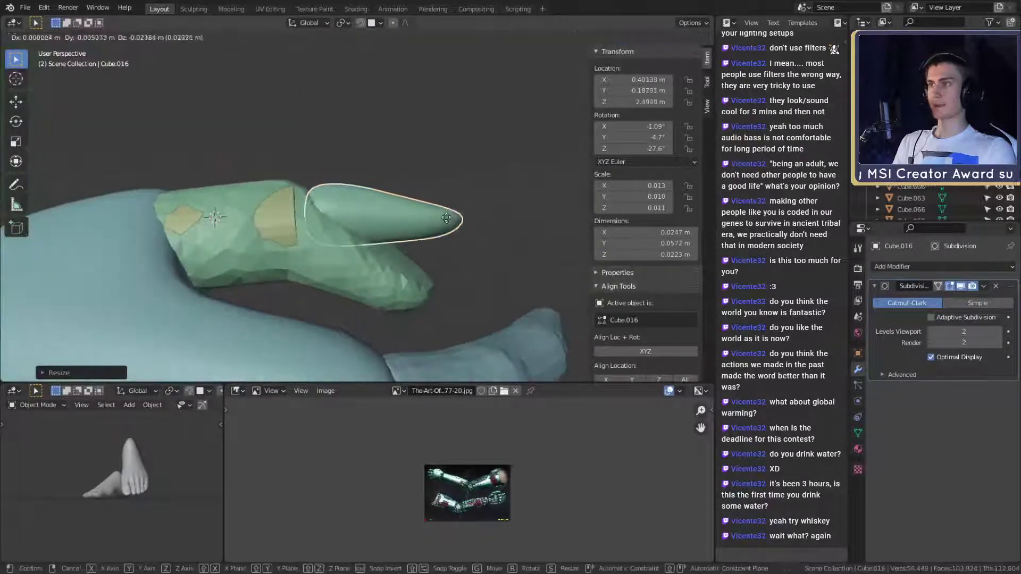
left_click(467, 230)
middle_click_drag(467, 230, 495, 272)
key("s")
key("shift+y")
key("shift+y")
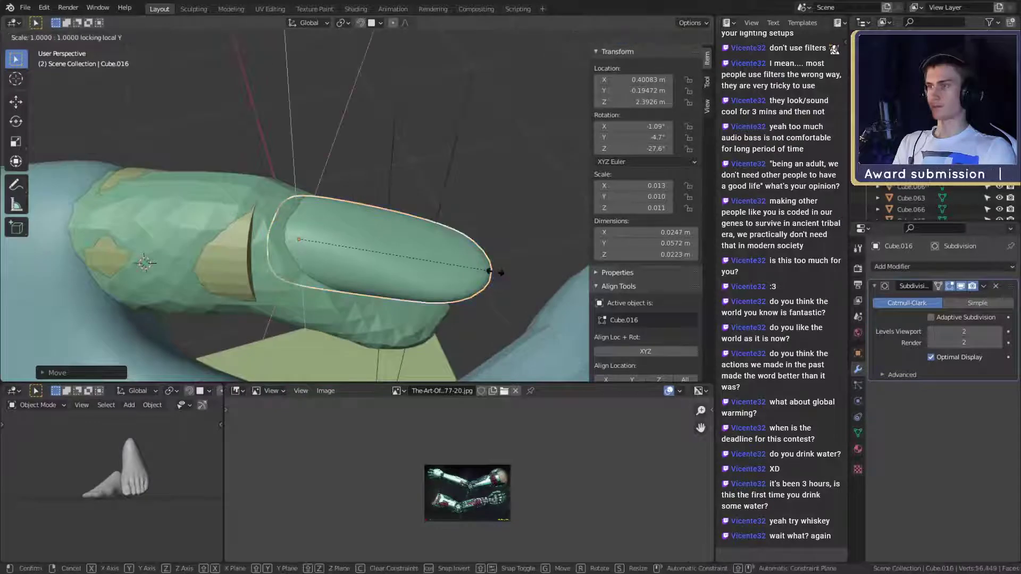
left_click(543, 272)
Rotate the fingertip piece to about -26° in X and move it to line up with the end of the thumb blockout
middle_click_drag(547, 274, 538, 188)
key("r")
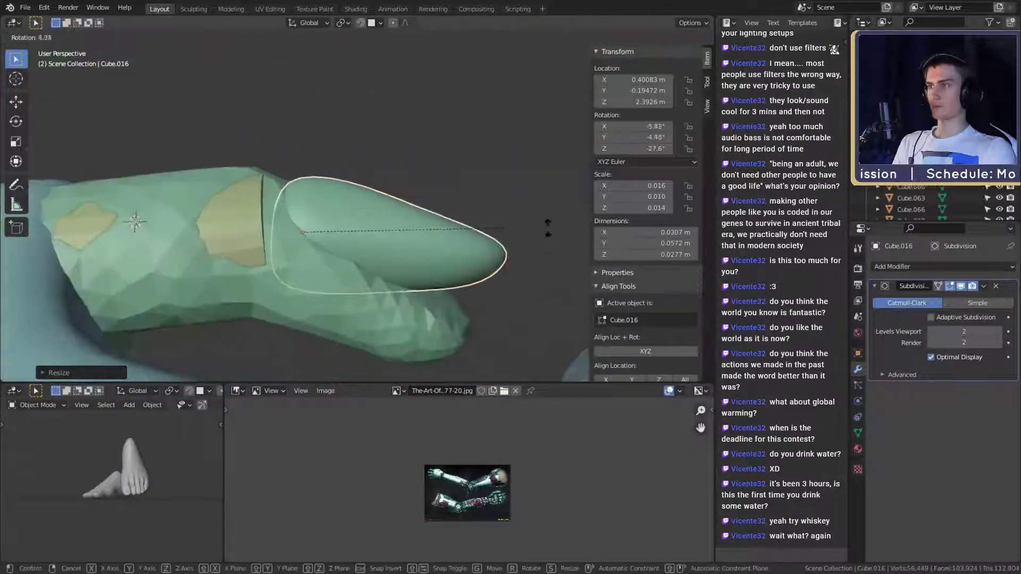
left_click(524, 311)
key("g")
left_click(520, 301)
middle_click_drag(519, 298, 415, 213)
key("g")
left_click(482, 200)
key("g")
left_click(526, 194)
scroll(526, 195, "down", 6)
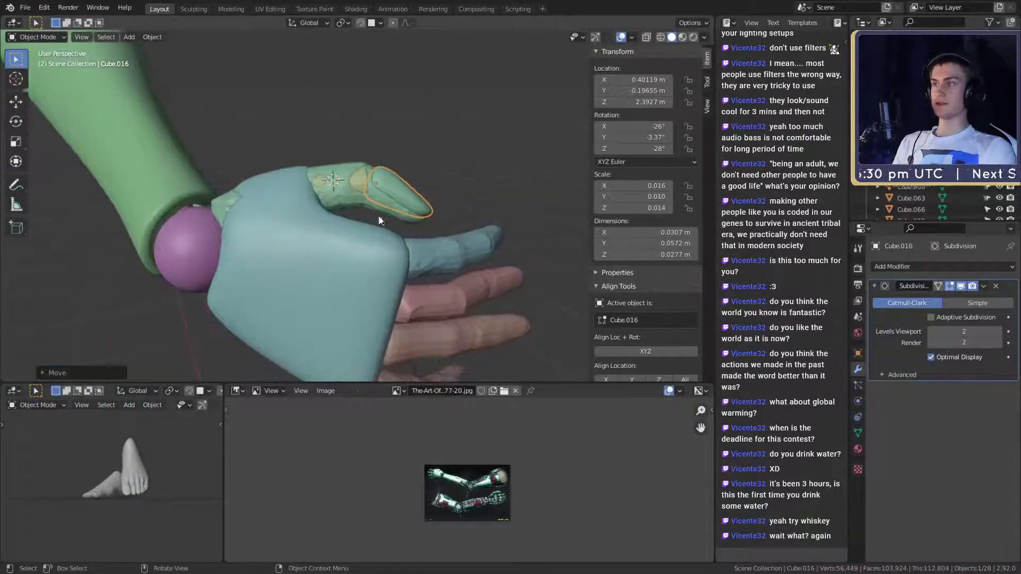
Hide the original faceted green thumb mesh that overlaps the new thumb parts
left_click(345, 211)
middle_click_drag(378, 168, 448, 206)
scroll(433, 244, "down", 5)
middle_click_drag(433, 243, 309, 187)
scroll(390, 238, "up", 5)
scroll(338, 192, "up", 4)
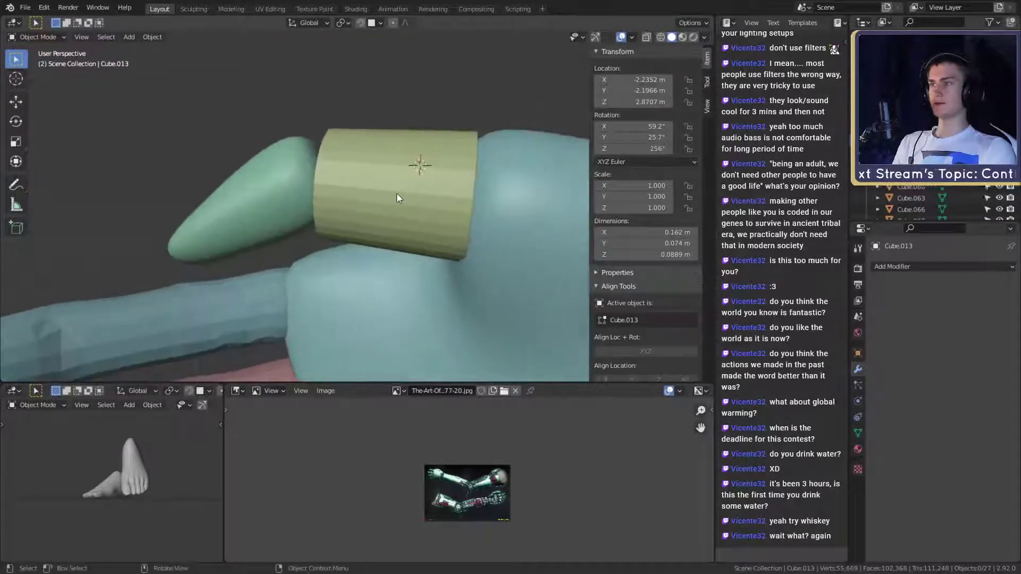
Apply smooth shading to the cylindrical thumb segment
left_click(396, 193)
right_click(397, 193)
left_click(396, 194)
middle_click_drag(386, 195, 419, 216)
key("Tab")
scroll(409, 218, "up", 2)
key("Tab")
scroll(410, 219, "down", 7)
scroll(498, 215, "up", 3)
Nudge the fingertip piece slightly to adjust its fit against the cylindrical thumb segment
left_click(440, 216)
key("g")
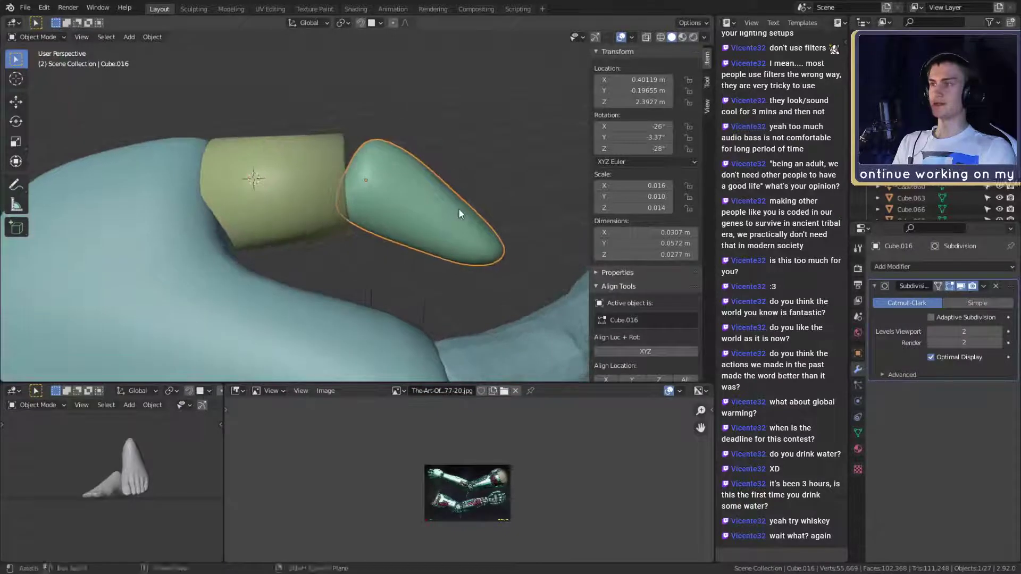
left_click(465, 211)
Examine the new thumb's proportions against the palm, forearm and other fingers from several angles
scroll(465, 211, "down", 6)
middle_click_drag(386, 258, 484, 215)
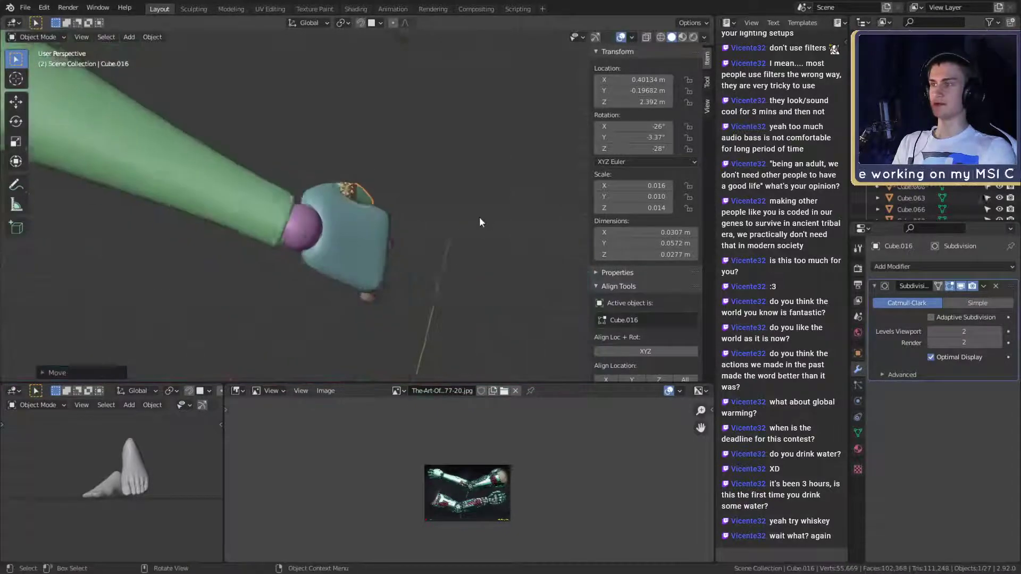
scroll(484, 216, "down", 2)
middle_click_drag(234, 167, 448, 293, "shift")
middle_click_drag(298, 224, 349, 210, "shift")
left_click(404, 200)
scroll(324, 237, "down", 3)
scroll(466, 264, "up", 2)
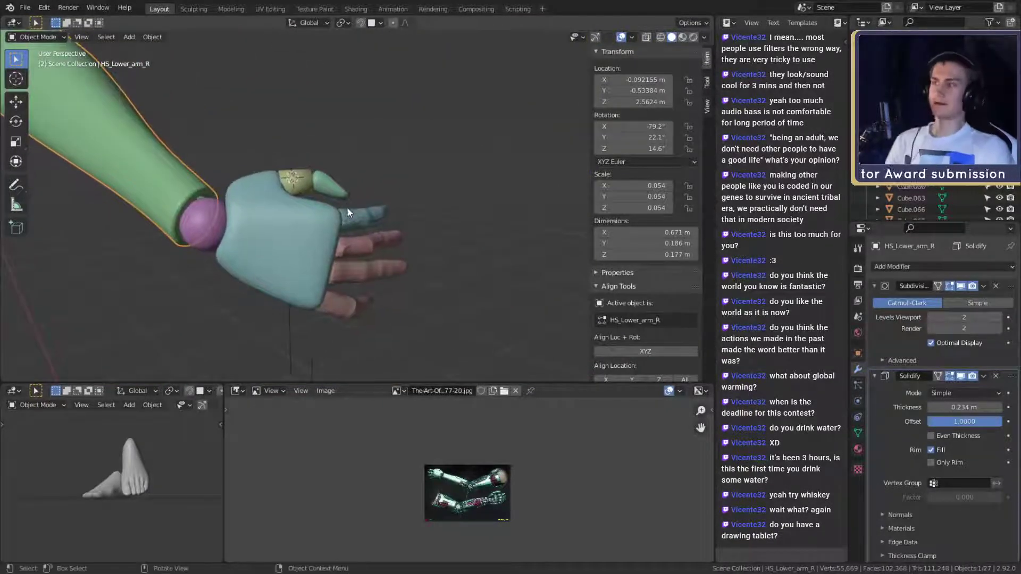
scroll(347, 202, "up", 5)
scroll(353, 200, "down", 5)
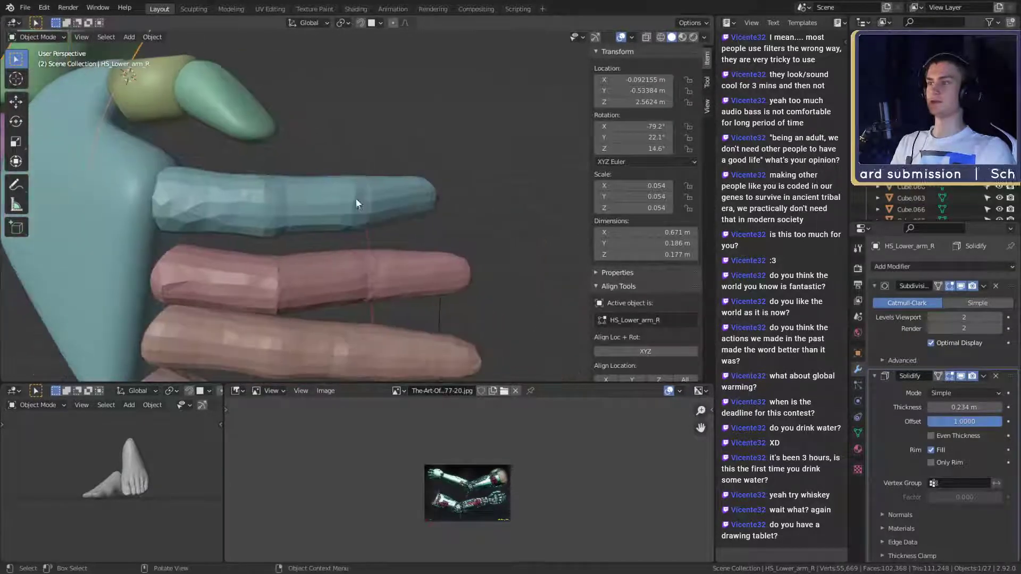
Select the index finger mesh and examine its shape and segments beside the new thumb
left_click(340, 199)
scroll(340, 200, "up", 2)
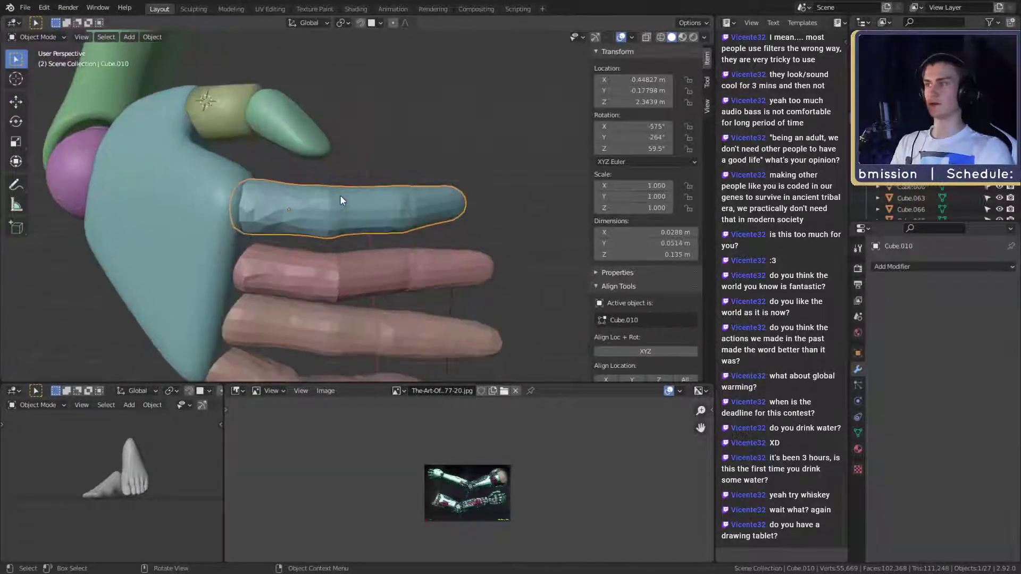
middle_click_drag(326, 235, 379, 219)
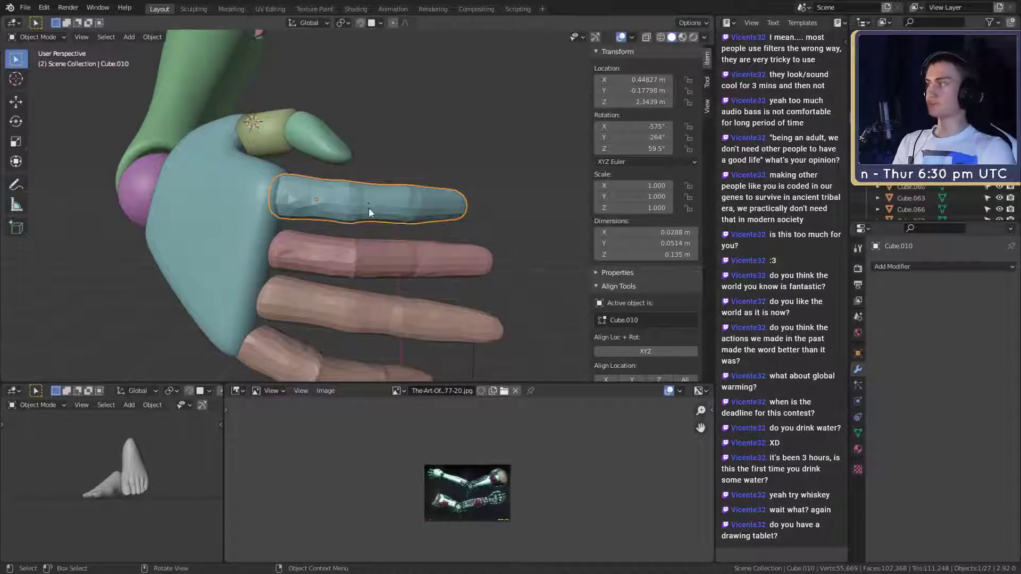
scroll(373, 207, "up", 2)
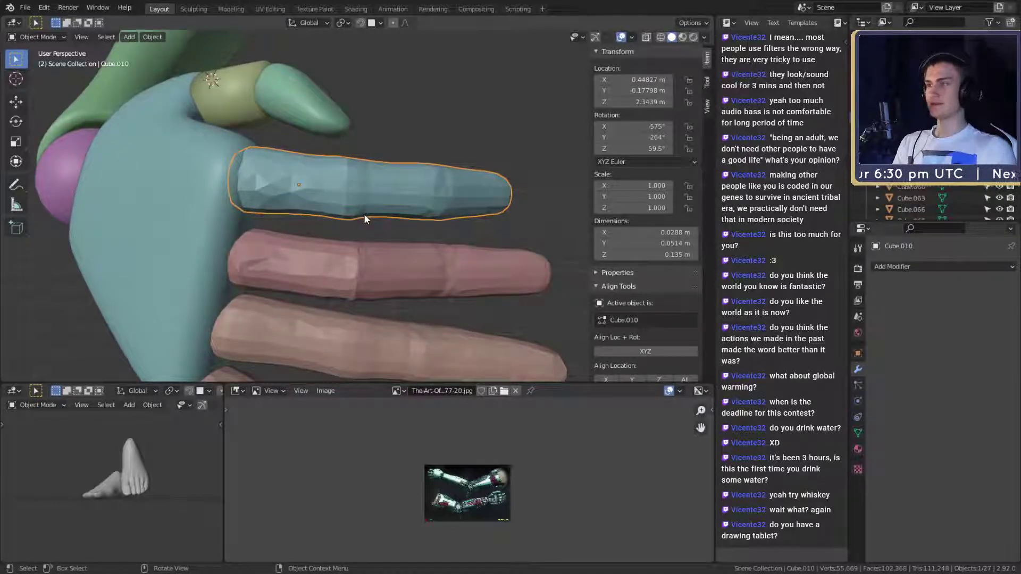
scroll(343, 198, "down", 3)
scroll(343, 201, "up", 3)
middle_click_drag(343, 201, 450, 237)
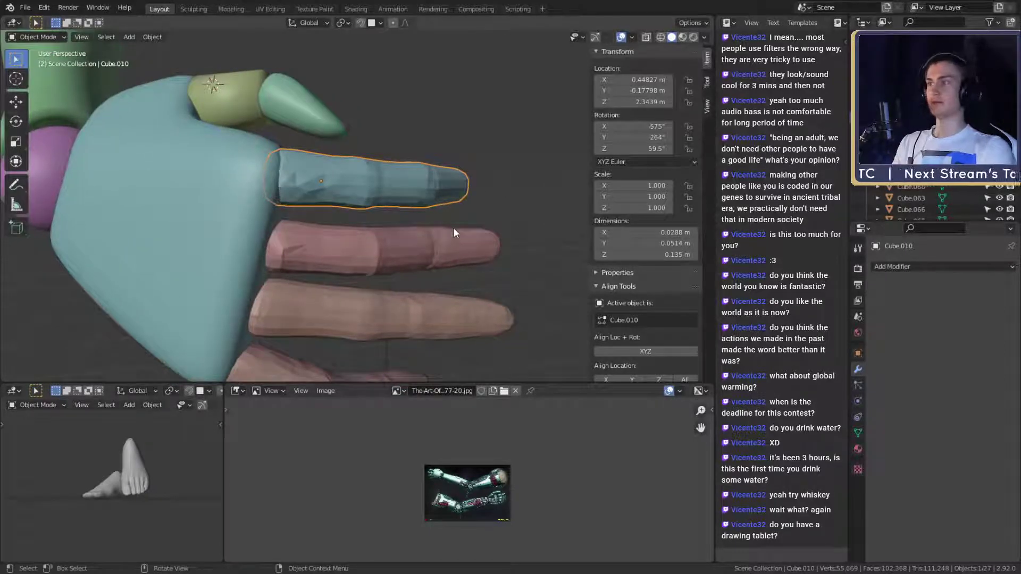
middle_click_drag(345, 242, 387, 218)
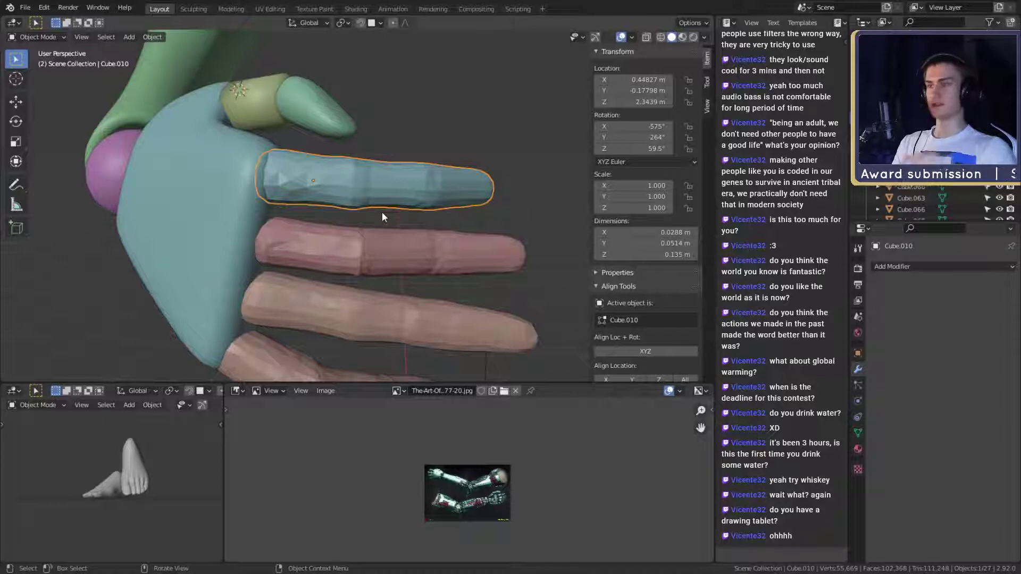
Place the 3D cursor on the base of the index finger and add a cylinder mesh there
middle_click_drag(382, 212, 344, 231)
left_click(304, 137)
scroll(353, 210, "up", 2)
left_click(424, 154)
middle_click_drag(423, 155, 399, 211)
key("shift+a")
mouse_move(327, 195)
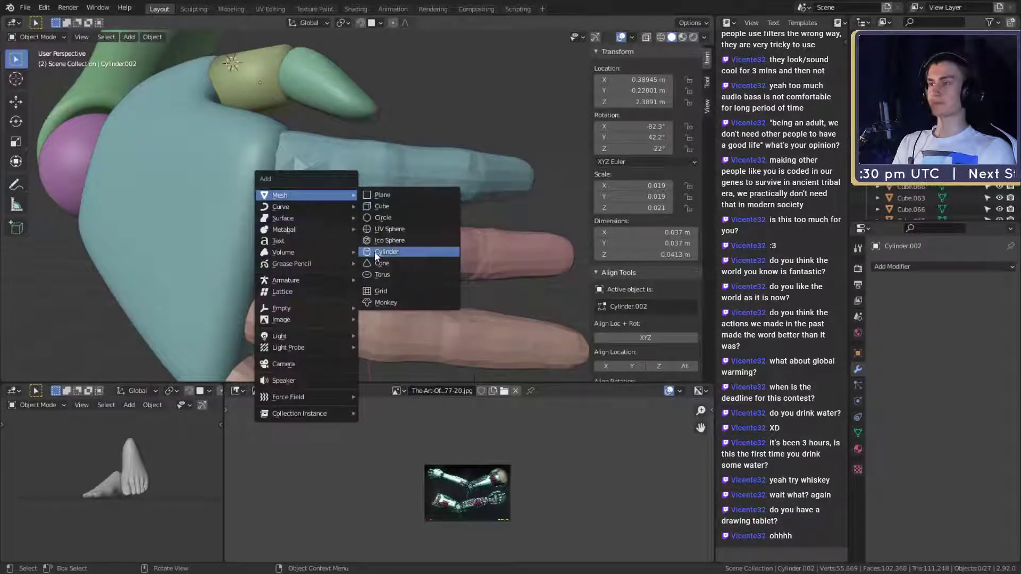
key("Escape")
right_click(336, 167, "shift")
key("shift+a")
mouse_move(334, 199)
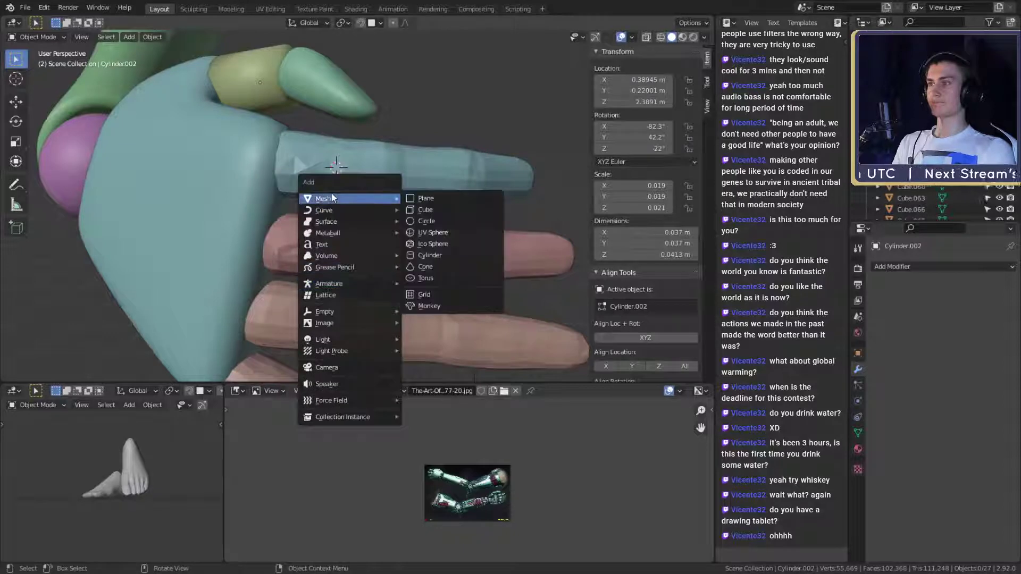
left_click(430, 255)
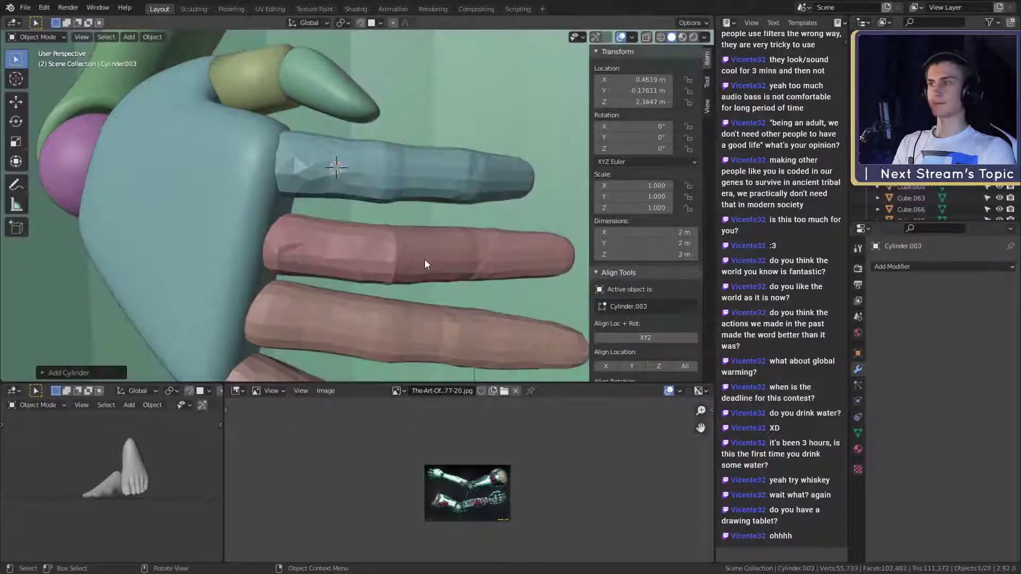
Scale the new cylinder down to about 0.025 m, close to the index finger's thickness
key("KP_Decimal")
key("s")
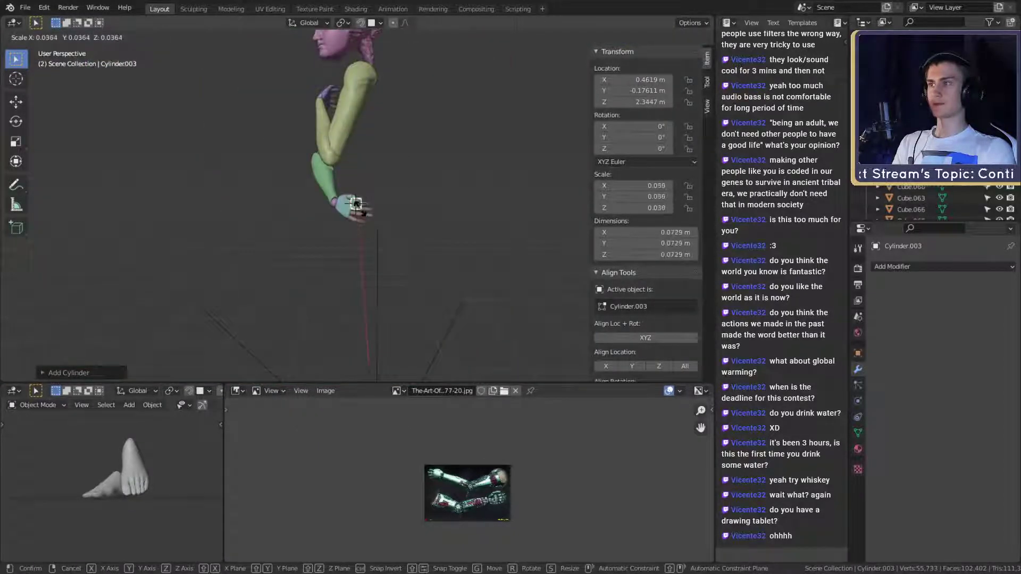
left_click(369, 250)
key("KP_Decimal")
scroll(372, 250, "up", 2)
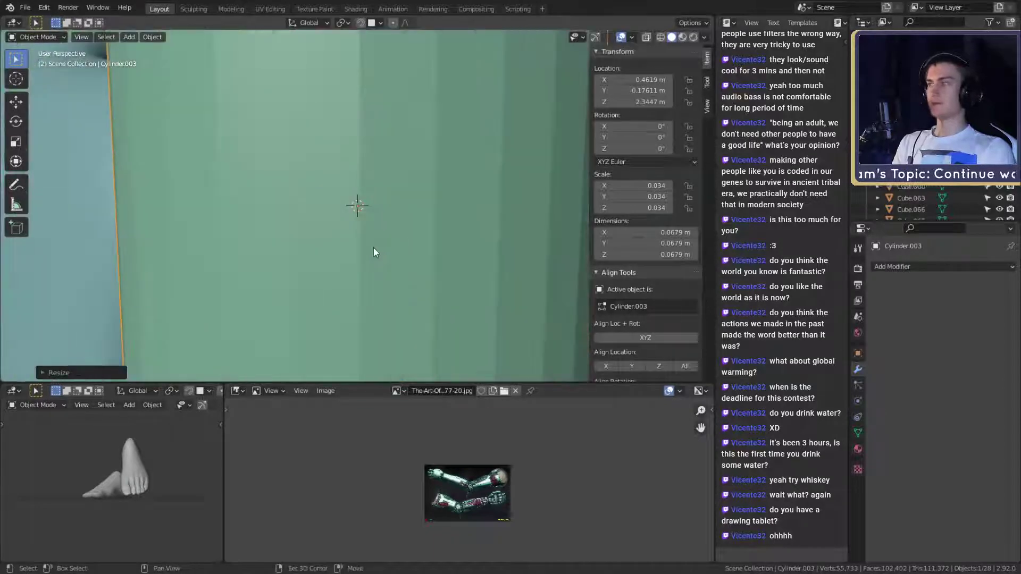
scroll(374, 247, "down", 3)
middle_click_drag(378, 253, 492, 274)
key("s")
left_click(386, 254)
middle_click_drag(386, 254, 435, 239)
scroll(430, 254, "up", 2)
Rotate the cylinder so its axis runs along the index finger's base segment
key("r")
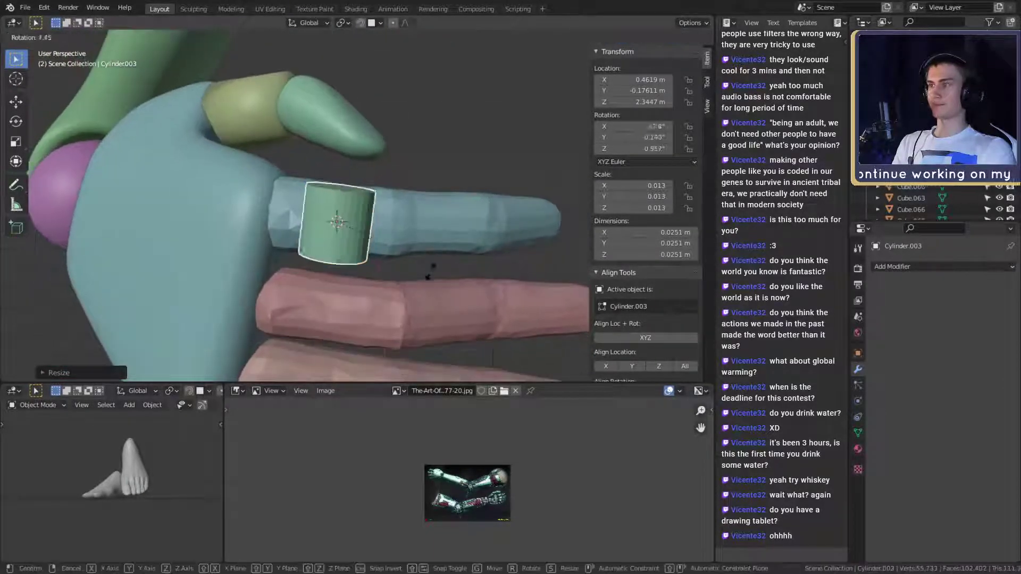
left_click(280, 320)
key("r")
left_click(302, 316)
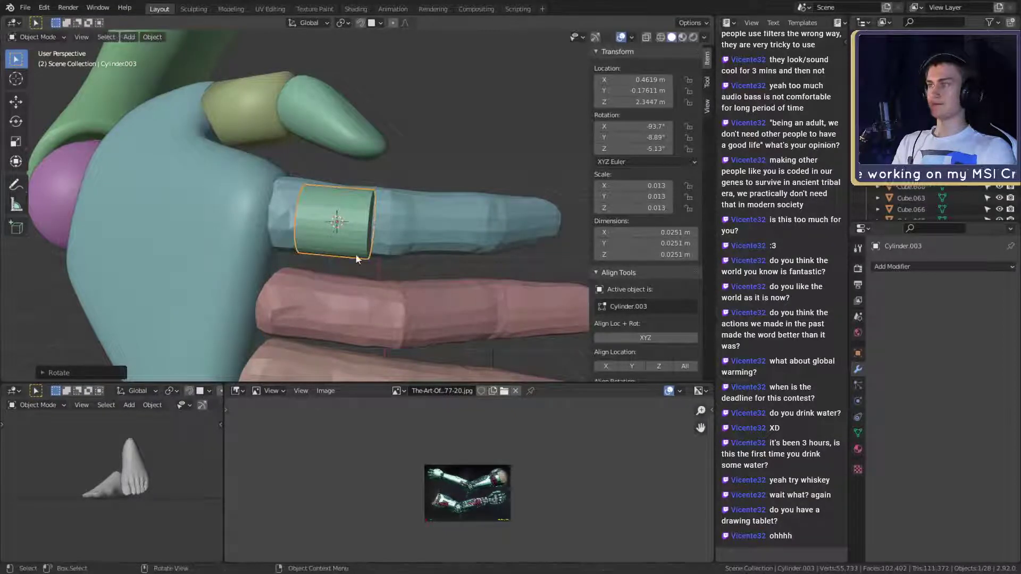
scroll(394, 234, "up", 3)
middle_click_drag(428, 226, 418, 255)
key("r")
left_click(427, 211)
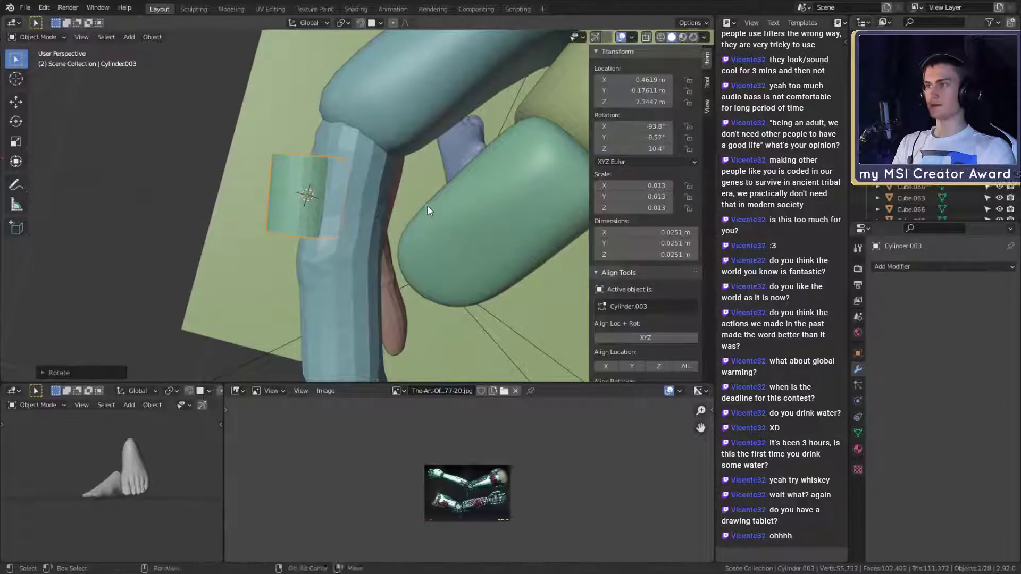
Move the cylinder onto the index finger's base segment and adjust its rotation to match the finger's direction
middle_click_drag(426, 212, 442, 215)
key("g")
left_click(484, 226)
key("r")
left_click(416, 264)
middle_click_drag(416, 264, 487, 217)
key("g")
left_click(408, 302)
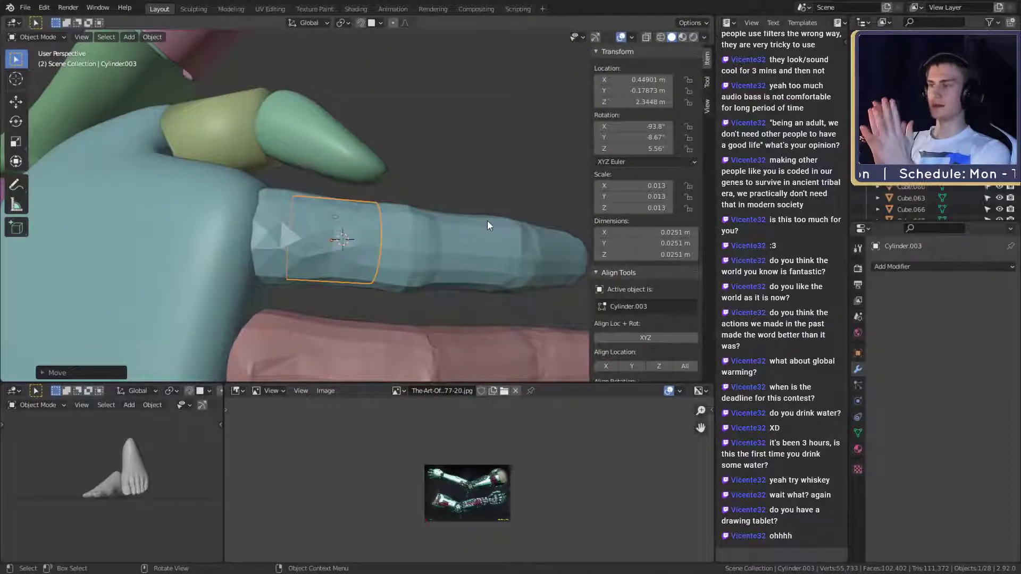
Lengthen the cylinder along its local Z axis to about 0.035 m and tilt it slightly to follow the finger
scroll(366, 212, "down", 6)
scroll(366, 212, "up", 6)
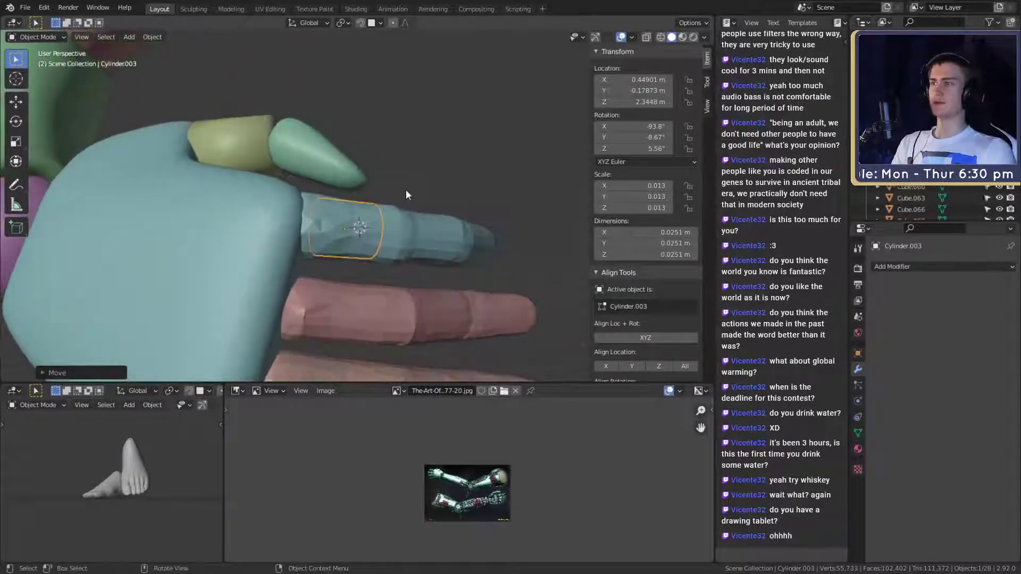
scroll(404, 202, "down", 5)
middle_click_drag(400, 233, 453, 227)
scroll(322, 184, "up", 4)
key("s")
key("z")
left_click(489, 228)
middle_click_drag(490, 230, 441, 272)
key("r")
left_click(462, 206)
Try to scale the cylinder in every direction except its local Y axis
key("s")
key("shift+y")
key("shift+y")
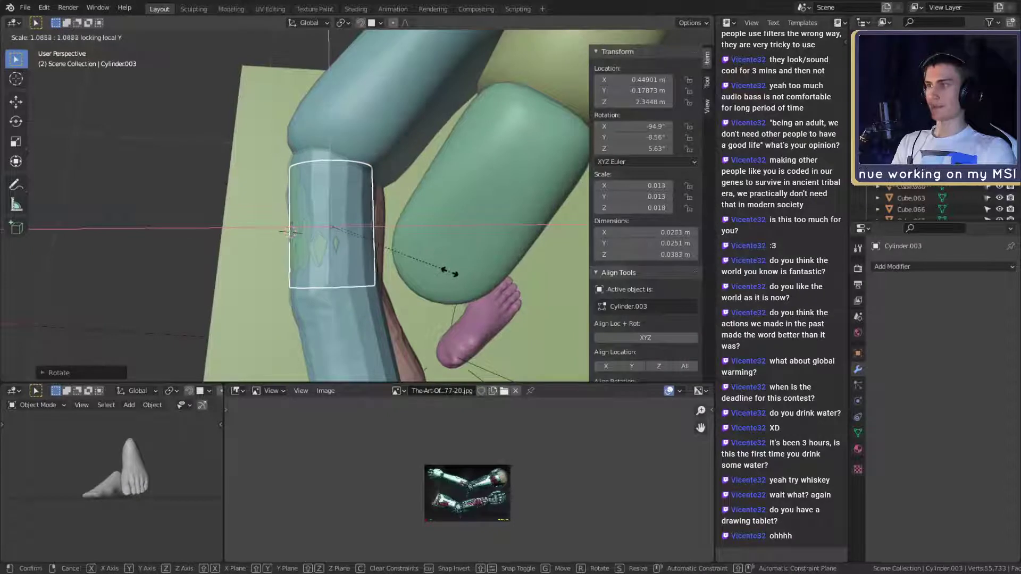
left_click(461, 273)
middle_click_drag(461, 270, 471, 184)
key("ctrl+z")
Thicken the cylinder to about 0.029 m in diameter, leaving its local Z length locked
middle_click_drag(393, 192, 442, 237)
key("s")
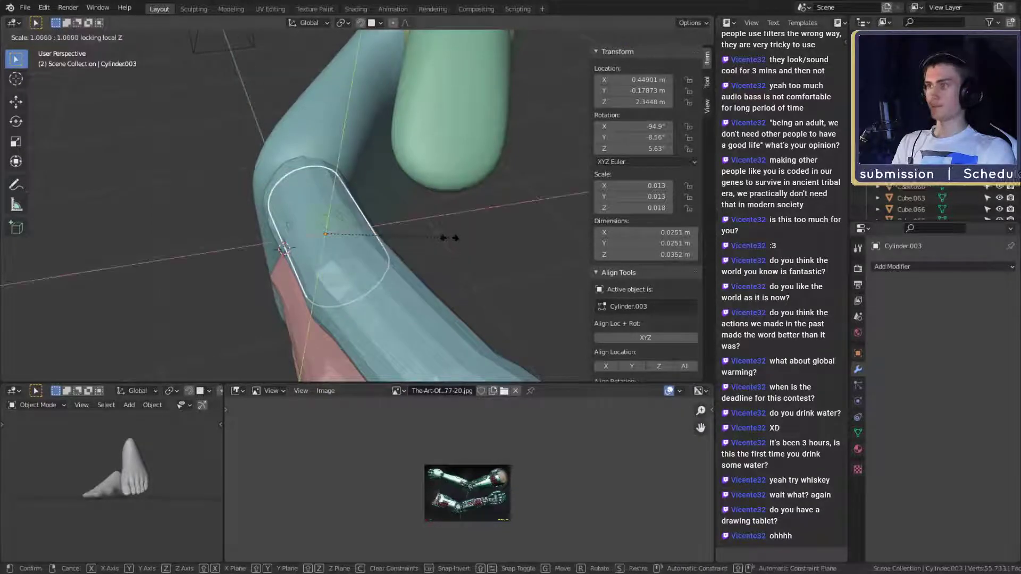
left_click(460, 236)
middle_click_drag(367, 269, 384, 204)
Duplicate the cylinder onto the index finger's middle segment and rotate the copy about its local Y axis to follow the bend
key("shift+d")
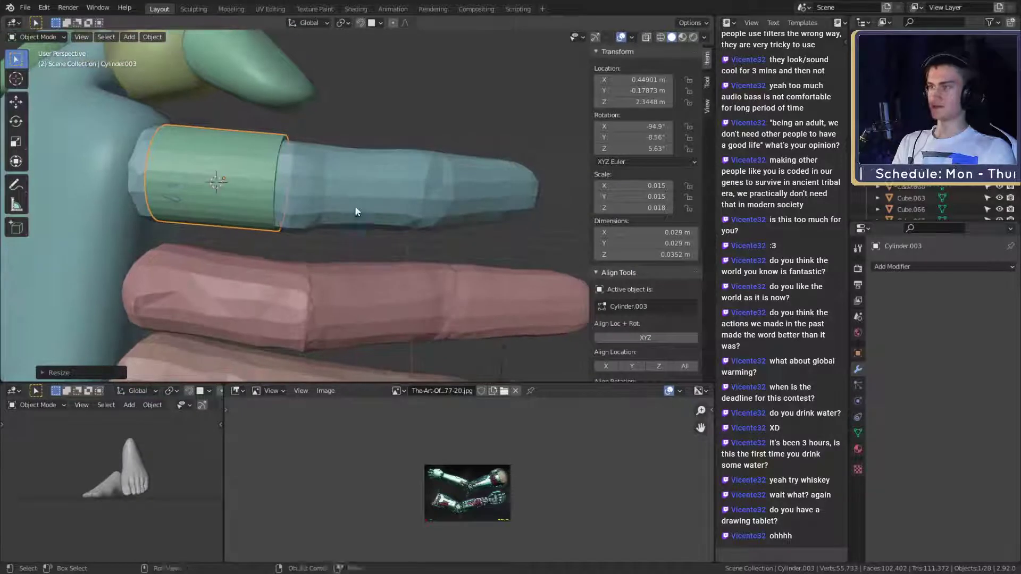
left_click(456, 198)
middle_click_drag(456, 199, 465, 276)
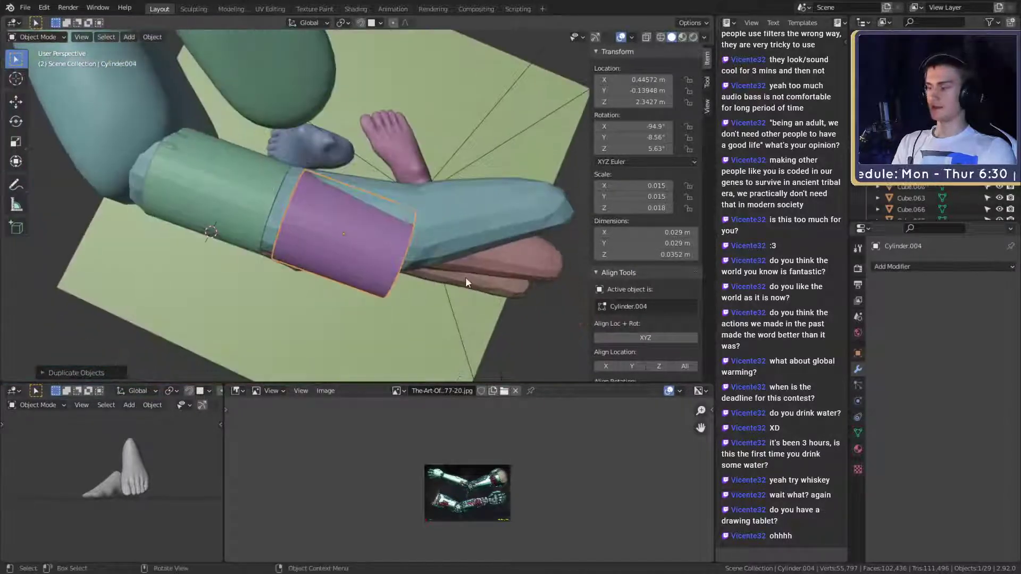
key("r")
key("x")
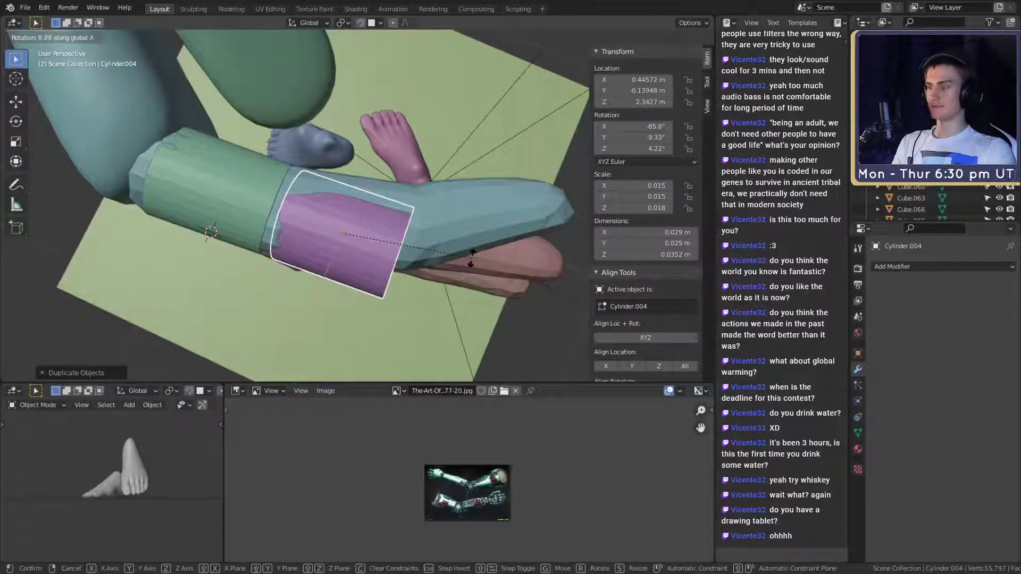
key("y")
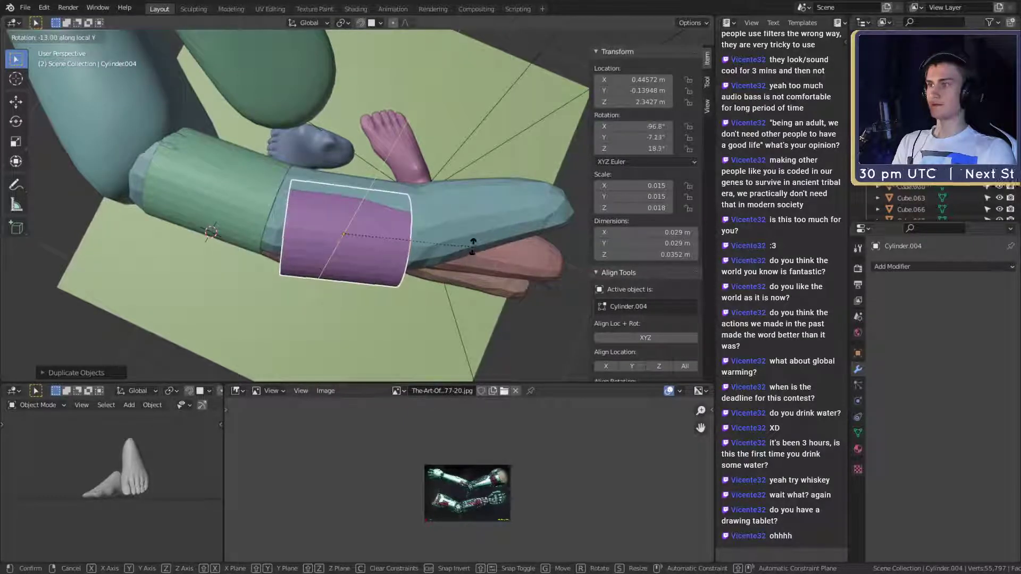
left_click(471, 246)
middle_click_drag(470, 246, 435, 189)
Move and rotate the duplicated cylinder until it wraps the index finger's middle segment, leaving a gap to the base cylinder
key("g")
left_click(460, 237)
key("r")
left_click(466, 214)
key("g")
left_click(450, 216)
key("g")
left_click(437, 189)
middle_click_drag(370, 175, 421, 172)
key("g")
left_click(414, 183)
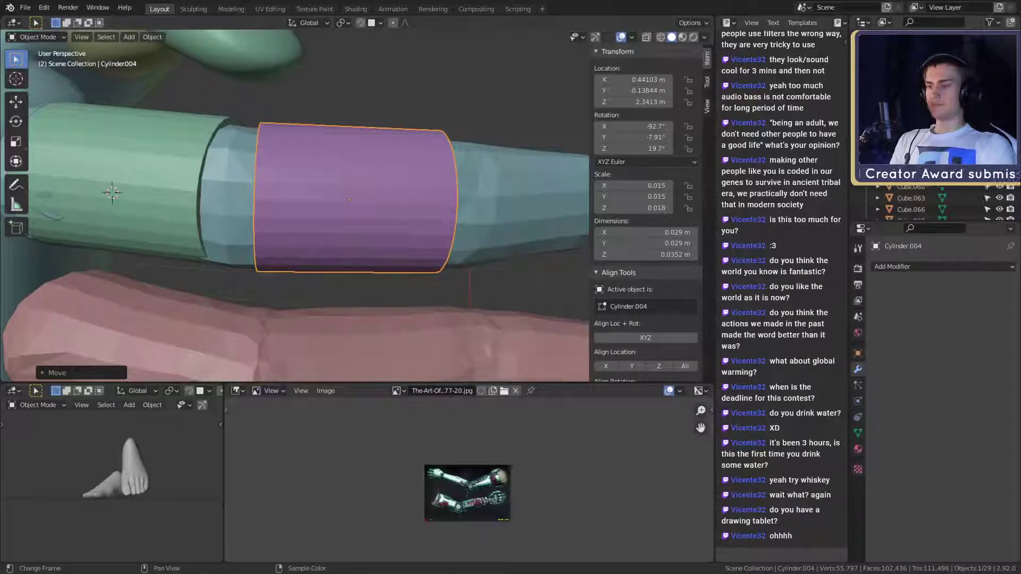
Resize an end face of the middle cylinder so it follows the finger's taper
scroll(375, 203, "down", 3)
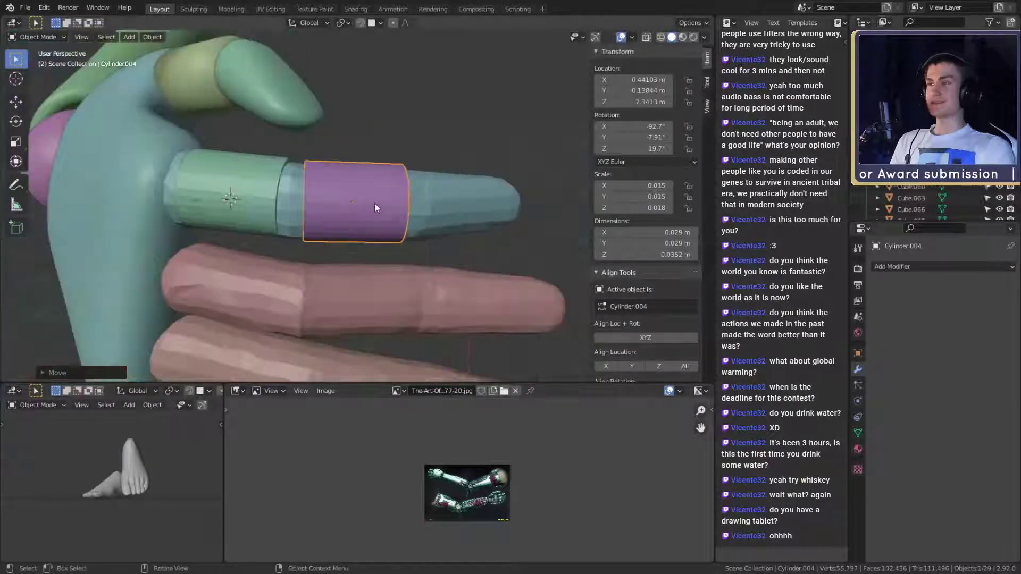
scroll(375, 203, "up", 2)
mouse_move(385, 240)
middle_mouse_down()
mouse_move(376, 245)
mouse_move(392, 253)
middle_mouse_up()
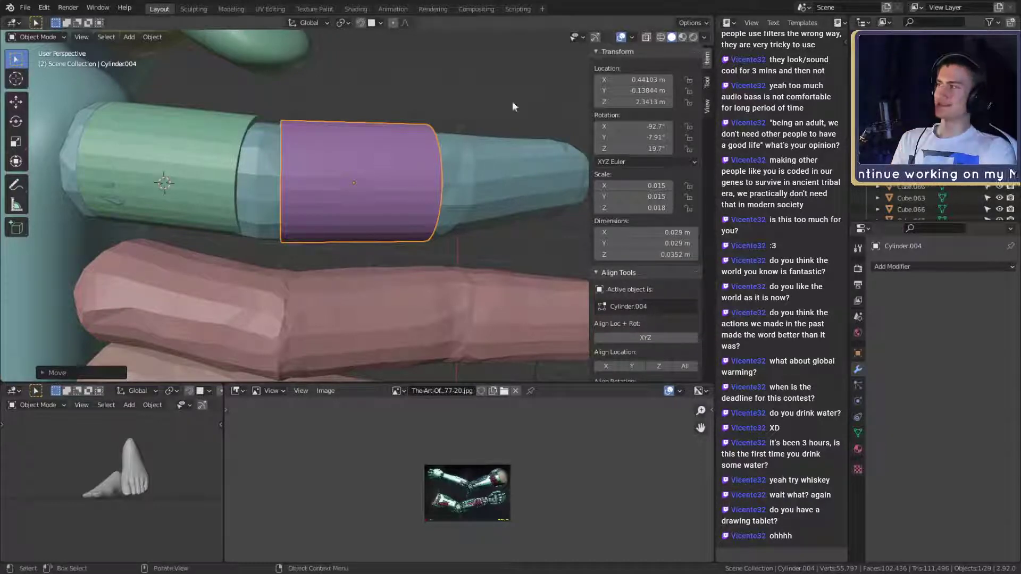
middle_click_drag(367, 287, 371, 248)
key("Tab")
key("3")
left_click(325, 242)
key("s")
left_click(440, 244)
key("Tab")
middle_click_drag(439, 243, 365, 238)
Fine-tune the rotation and position of the cylinder segment along the index finger
key("Tab")
key("Tab")
left_click(290, 233)
middle_click_drag(290, 233, 364, 244)
key("r")
left_click(417, 225)
key("g")
left_click(418, 228)
Duplicate the thumb's fingertip piece, move the copy toward the index fingertip and rotate it with the trackball rotation
scroll(319, 222, "down", 4)
middle_click_drag(269, 141, 337, 151)
left_click(293, 154)
key("shift+d")
left_click(513, 254)
middle_click_drag(512, 253, 403, 259)
key("r")
key("r")
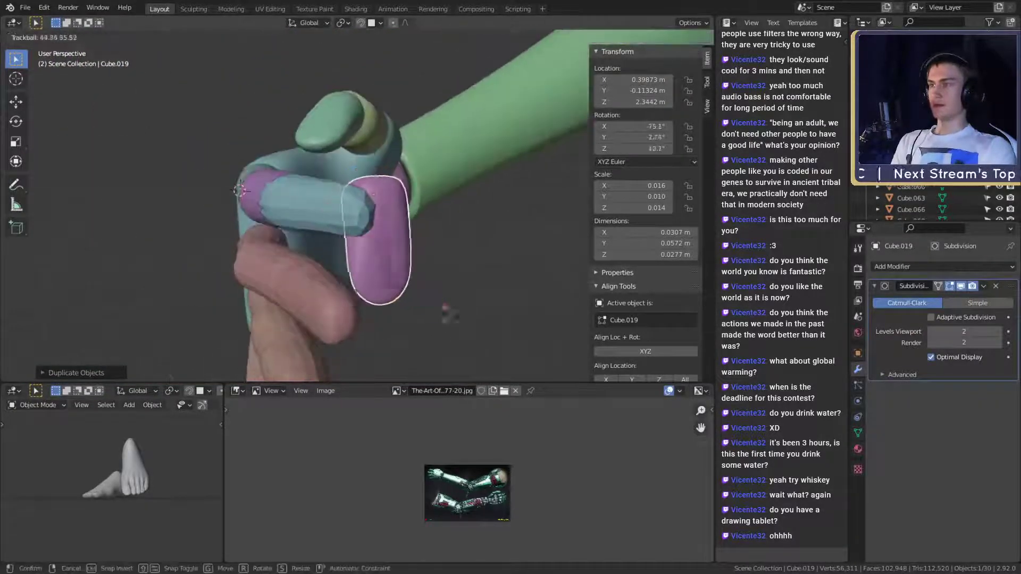
left_click(477, 262)
middle_click_drag(478, 262, 386, 260)
Turn the duplicated tip piece toward the index finger's direction and move it onto the last segment
scroll(387, 260, "up", 3)
key("r")
left_click(287, 267)
middle_click_drag(287, 267, 472, 276)
scroll(464, 212, "down", 2)
key("r")
left_click(440, 138)
key("r")
left_click(437, 183)
key("g")
left_click(407, 305)
Refine the tip piece's rotation from several angles so it lines up with the index finger's last segment
middle_click_drag(407, 304, 446, 265)
key("r")
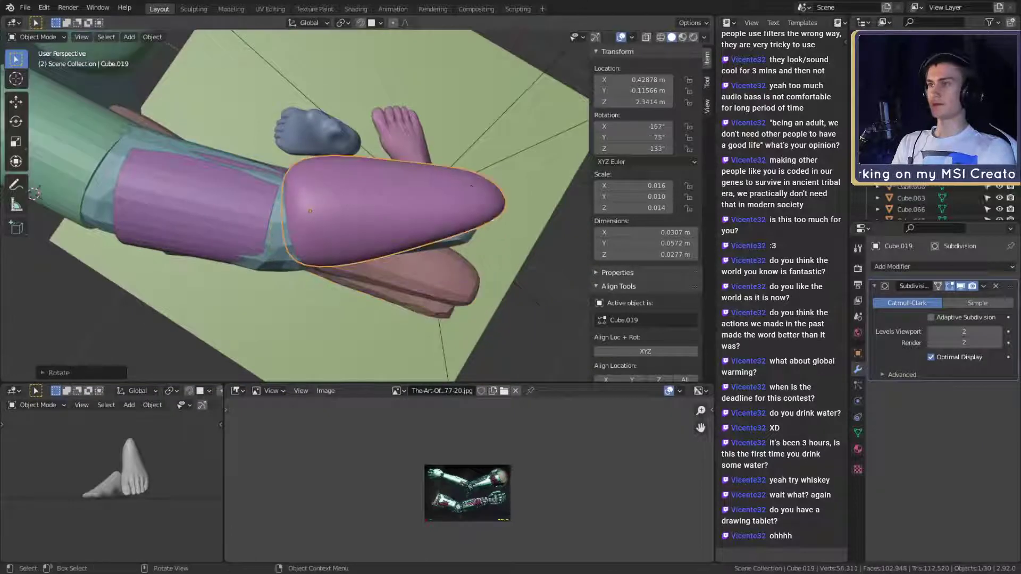
left_click(468, 206)
middle_click_drag(468, 207, 350, 181)
key("r")
left_click(400, 225)
middle_click_drag(400, 224, 455, 234)
Scale the tip piece down to about 0.048 m long and narrow it along local X to about 0.022 m
key("s")
left_click(449, 201)
key("s")
key("x")
key("x")
left_click(480, 195)
Rotate and move the resized tip piece so it follows the end of the index finger
key("r")
left_click(398, 245)
key("r")
left_click(462, 227)
key("g")
left_click(458, 236)
Scale the tip piece's thickness with local Y locked, and nudge its position and rotation over the fingertip
key("s")
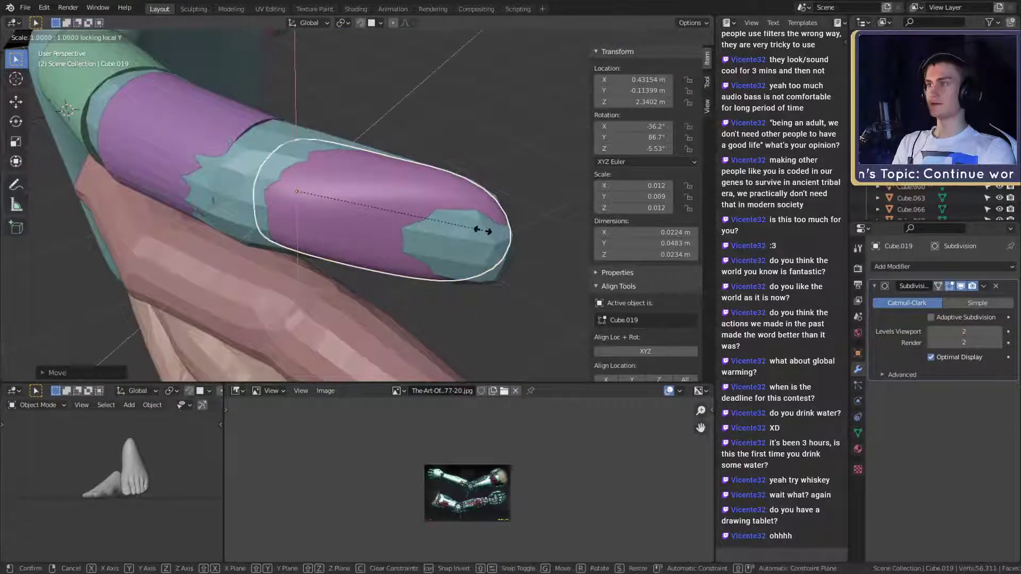
left_click(503, 229)
middle_click_drag(502, 228, 335, 235)
key("g")
left_click(458, 212)
key("r")
left_click(456, 222)
Examine the tip piece's mesh and its fit around the index fingertip
key("Tab")
scroll(380, 215, "down", 2)
scroll(378, 217, "up", 3)
scroll(379, 217, "down", 2)
key("Tab")
left_click(336, 235)
scroll(341, 236, "up", 2)
middle_click_drag(437, 232, 403, 210)
Finish scaling the index fingertip piece and scale its end faces along global Z by about 0.89
left_click(402, 182)
scroll(448, 189, "up", 2)
key("Tab")
left_click(281, 189)
key("s")
key("z")
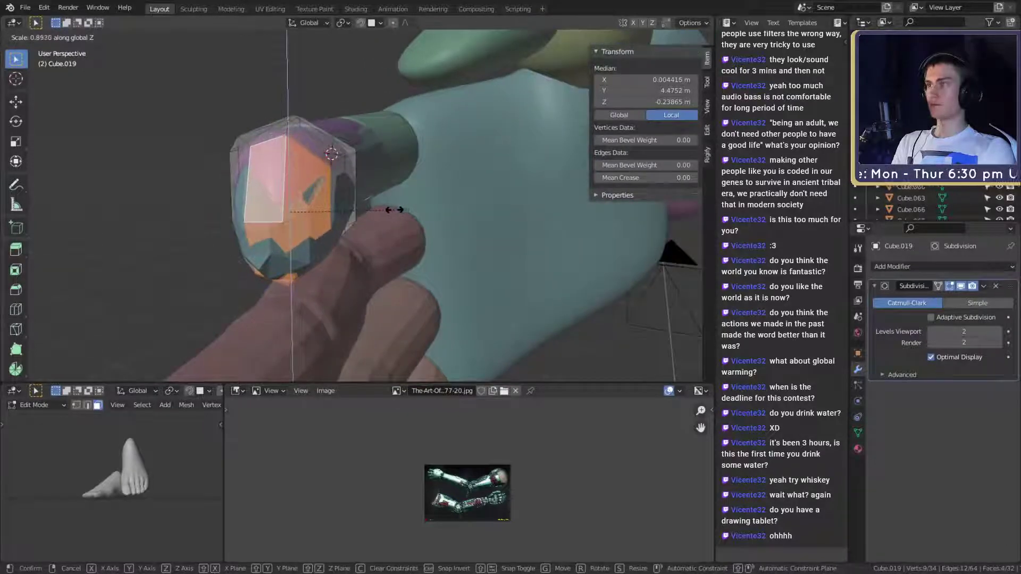
left_click(394, 209)
key("Tab")
key("KP_Decimal")
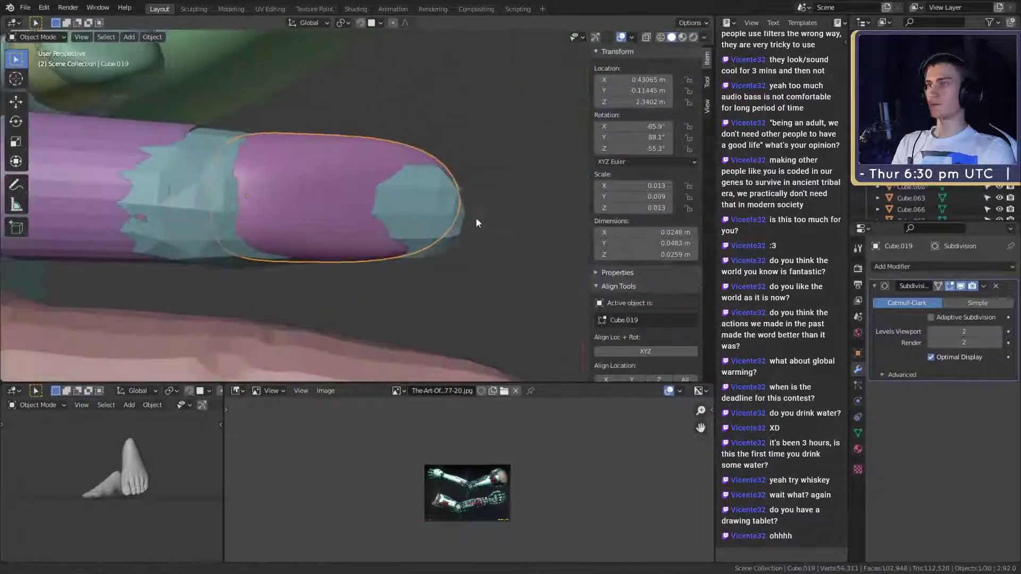
Narrow the fingertip's front edge loop along global Z by about 0.94 and its end faces by about 0.97
key("Tab")
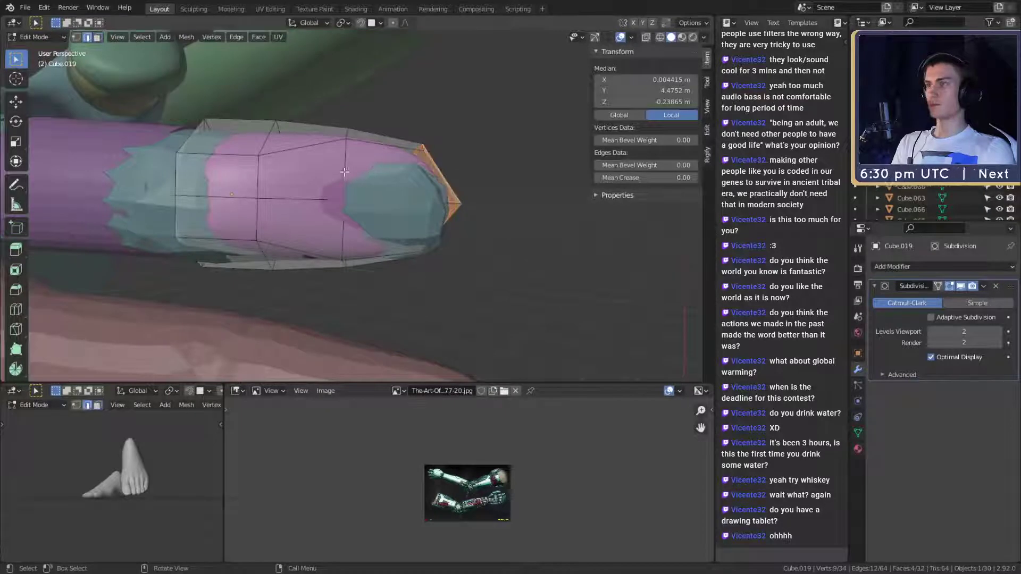
key("s")
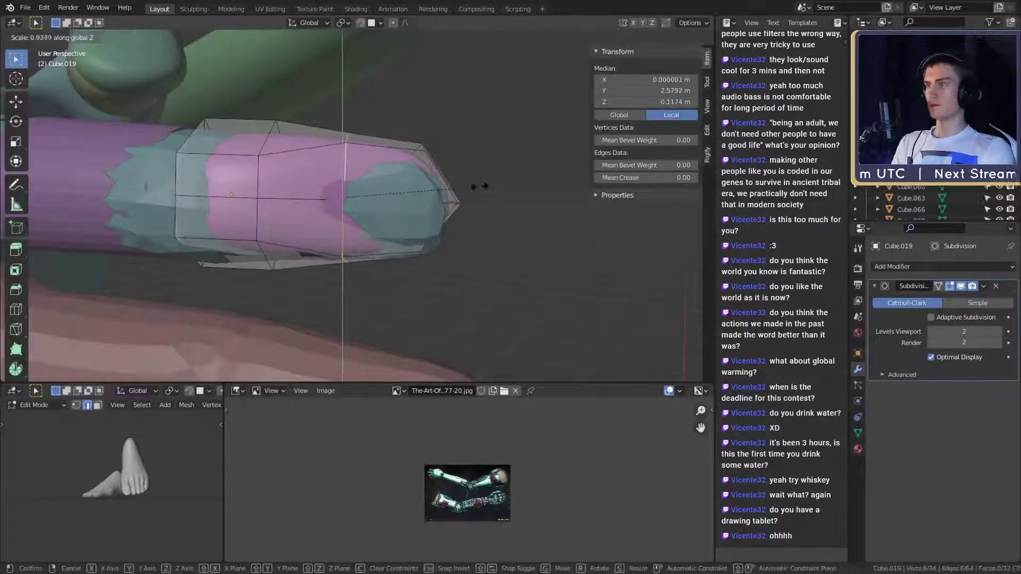
left_click(478, 186)
middle_click_drag(477, 186, 308, 222)
key("3")
left_click(359, 186)
left_click(349, 184, "shift")
key("s")
key("z")
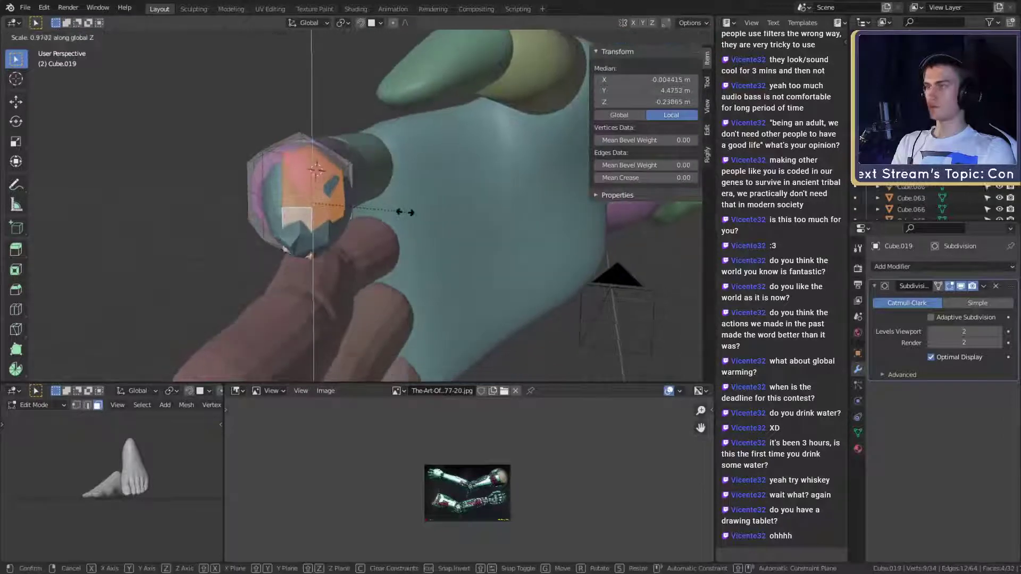
left_click(399, 213)
key("Tab")
Move and rotate the tip piece to align it with the end of the sculpted index finger
scroll(396, 213, "down", 1)
middle_click_drag(397, 213, 468, 262)
scroll(479, 216, "up", 2)
key("g")
left_click(415, 273)
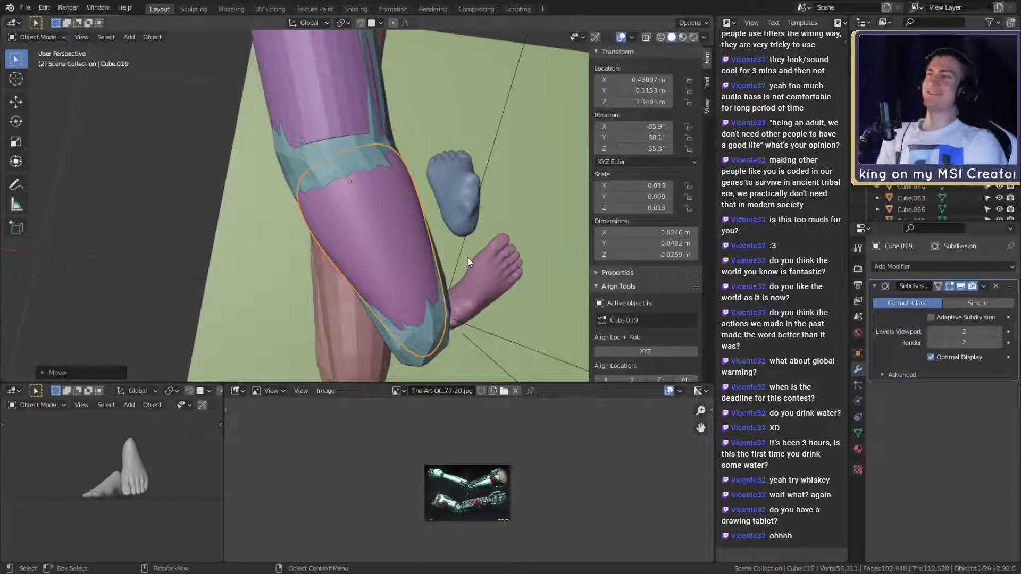
middle_click_drag(471, 237, 500, 236)
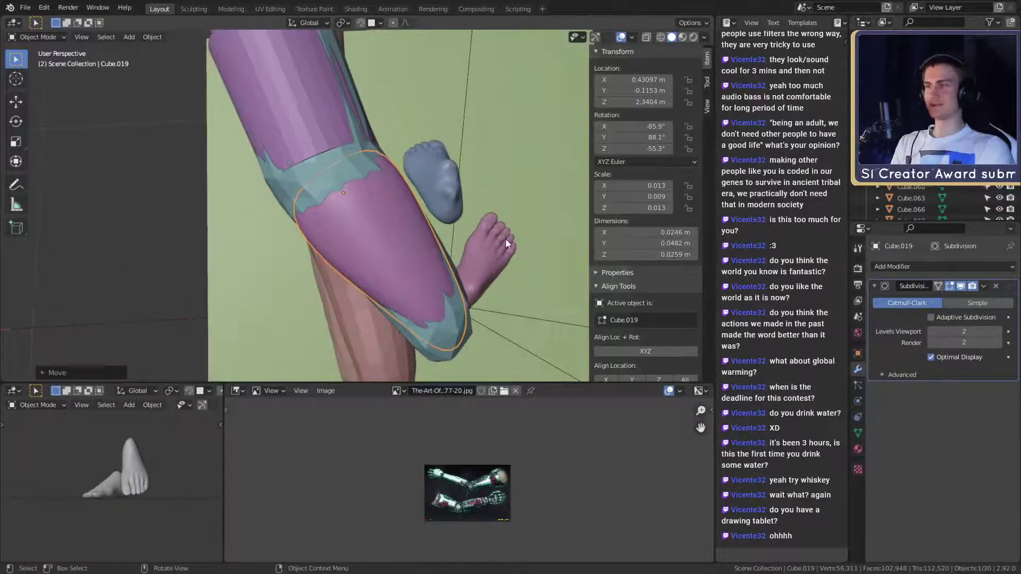
key("r")
left_click(504, 242)
Delete the old sculpted index finger mesh underneath the new segments
middle_click_drag(434, 282, 465, 242)
scroll(437, 277, "up", 2)
scroll(435, 274, "down", 3)
scroll(402, 262, "up", 4)
left_click(471, 222)
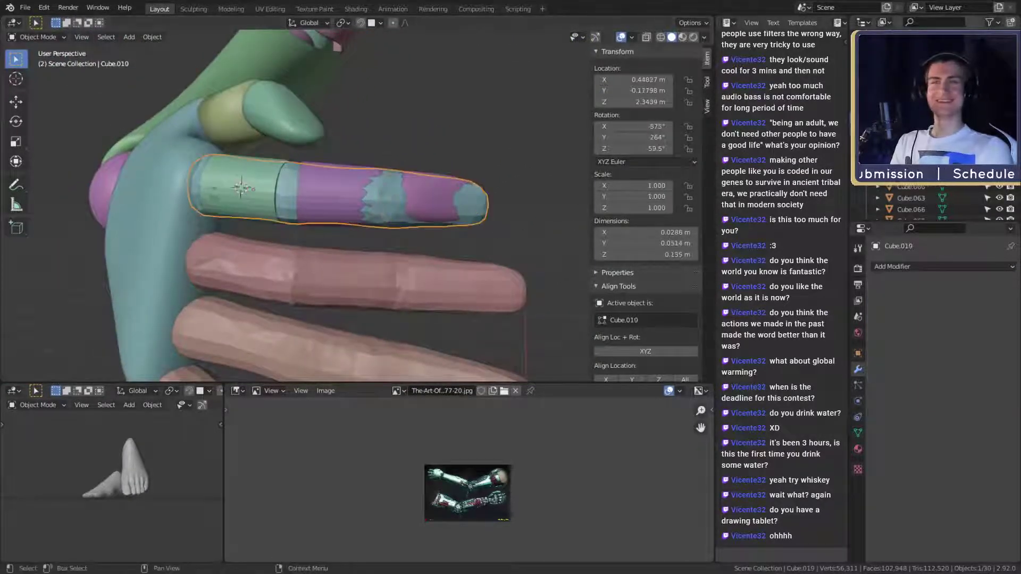
key("Delete")
Examine the three index finger segments and the spacing between them from several angles
scroll(467, 282, "down", 2)
scroll(466, 285, "up", 3)
middle_click_drag(467, 285, 474, 194)
scroll(462, 240, "up", 2)
left_click(378, 223)
scroll(429, 212, "down", 3)
scroll(383, 278, "up", 2)
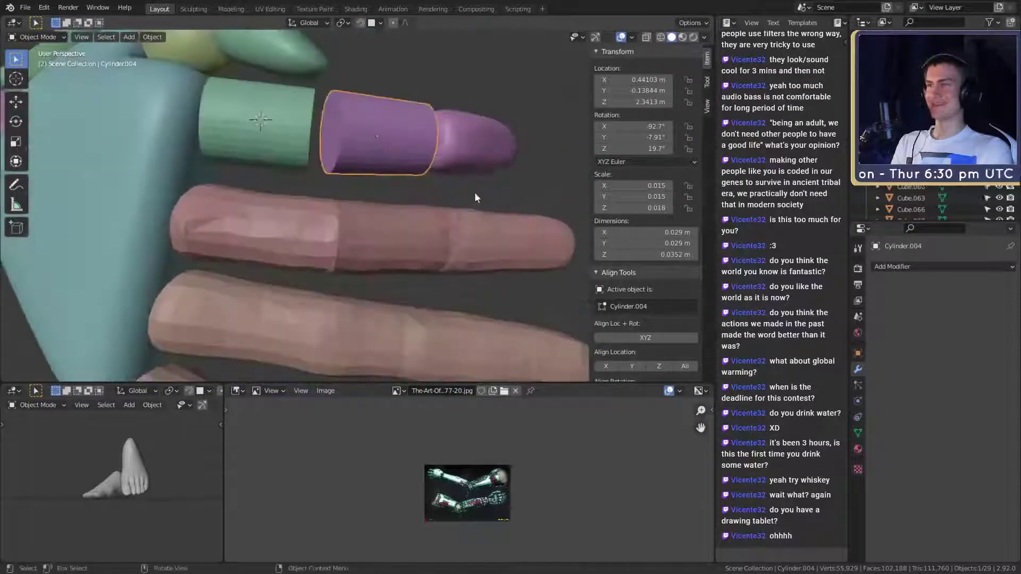
scroll(371, 227, "down", 3)
scroll(372, 222, "up", 6)
middle_click_drag(388, 222, 420, 245)
right_click(342, 212)
left_click(341, 210)
middle_click_drag(337, 210, 418, 242)
left_click(331, 215)
middle_click_drag(331, 215, 491, 149)
left_click(490, 149, "shift")
left_click(370, 151, "shift")
left_click(324, 168, "shift")
middle_click_drag(325, 170, 443, 207)
left_click(443, 209)
Extend the index finger's middle cylinder to about 0.0365 m by moving its palm-side end face along local Z
scroll(395, 171, "up", 3)
middle_click_drag(394, 171, 443, 214)
left_click(434, 213)
key("Tab")
left_click(386, 200)
key("g")
key("z")
key("z")
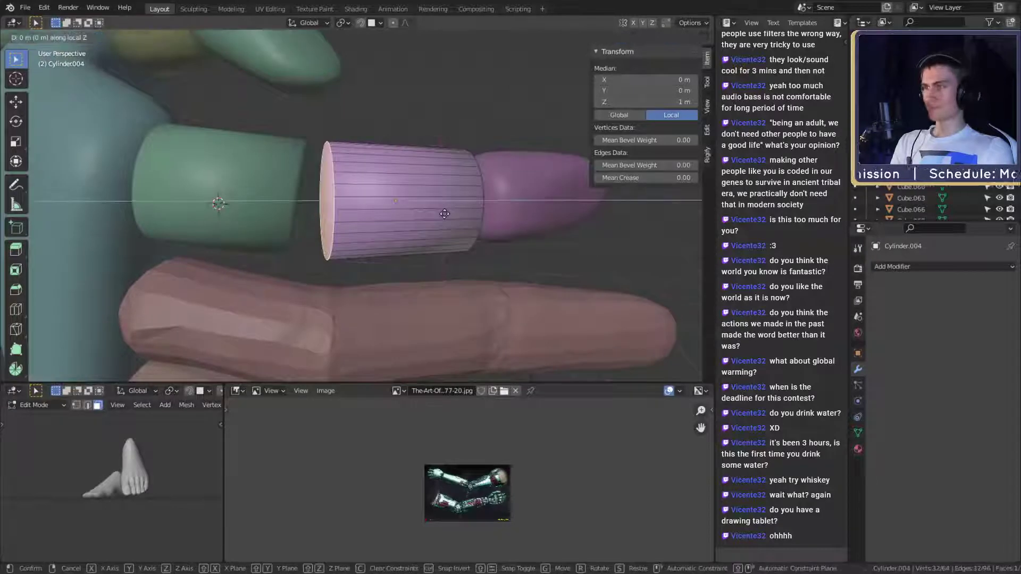
left_click(439, 214)
key("Tab")
mouse_move(440, 214)
middle_mouse_down()
mouse_move(401, 257)
mouse_move(424, 197)
mouse_move(429, 208)
middle_mouse_up()
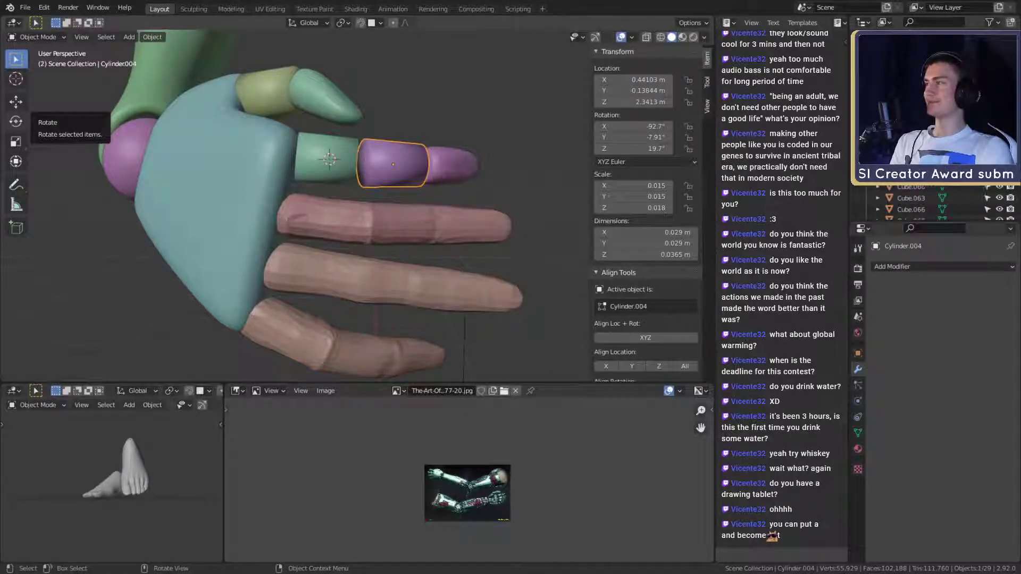
Duplicate the three index finger segments and place the copies over the sculpted middle finger
scroll(324, 186, "down", 3)
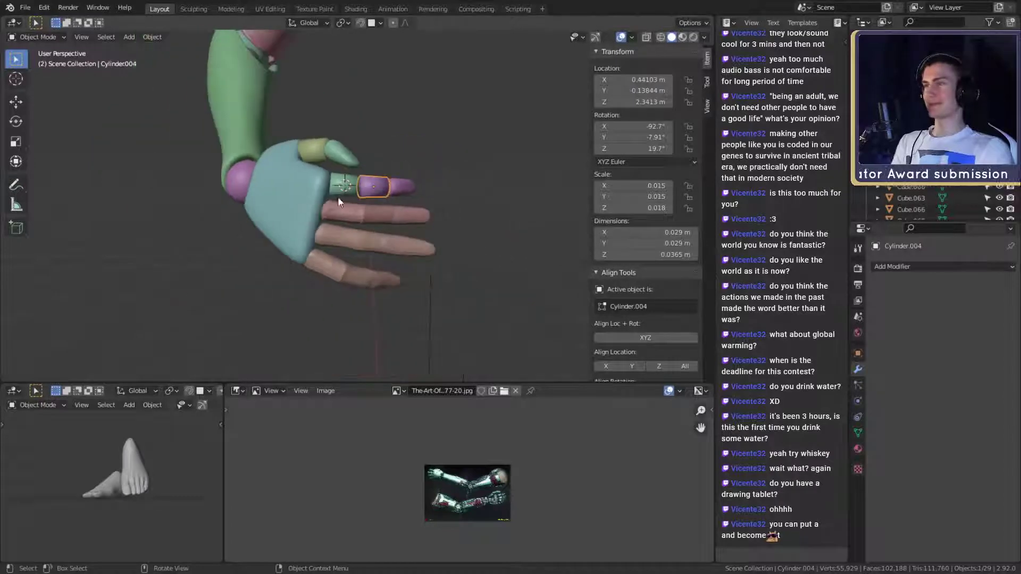
scroll(410, 243, "up", 4)
middle_click_drag(426, 238, 385, 282)
scroll(409, 231, "up", 1)
middle_click_drag(409, 236, 393, 176)
left_click(442, 154)
left_click(378, 170, "shift")
left_click(299, 162, "shift")
middle_click_drag(359, 212, 410, 180)
key("shift+d")
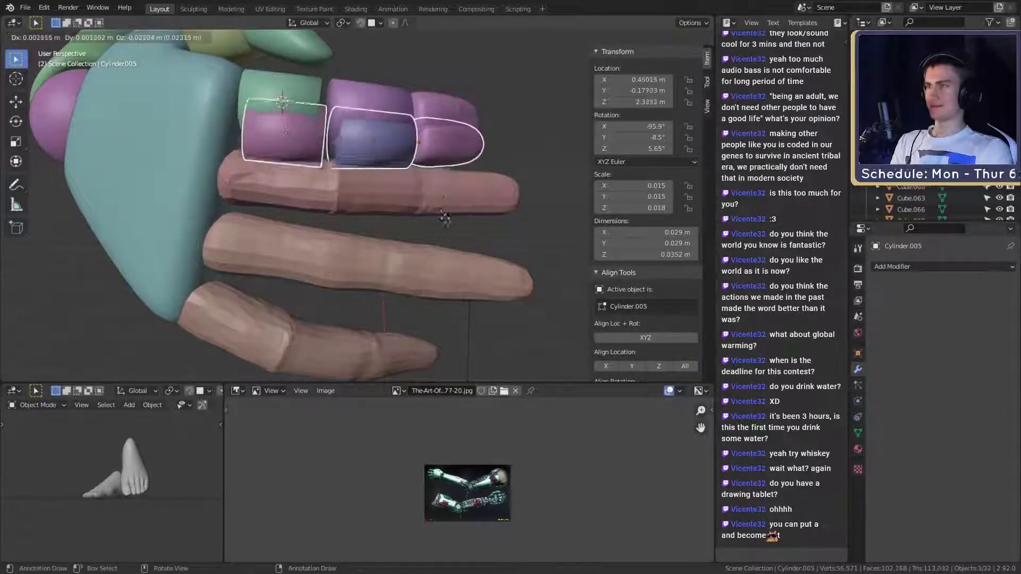
left_click(445, 266)
Rotate and move the copied middle and tip segments to follow the bend of the middle finger
middle_click_drag(444, 266, 505, 152)
left_click(341, 269)
key("r")
left_click(428, 278)
left_click(355, 141)
middle_click_drag(356, 142, 517, 256)
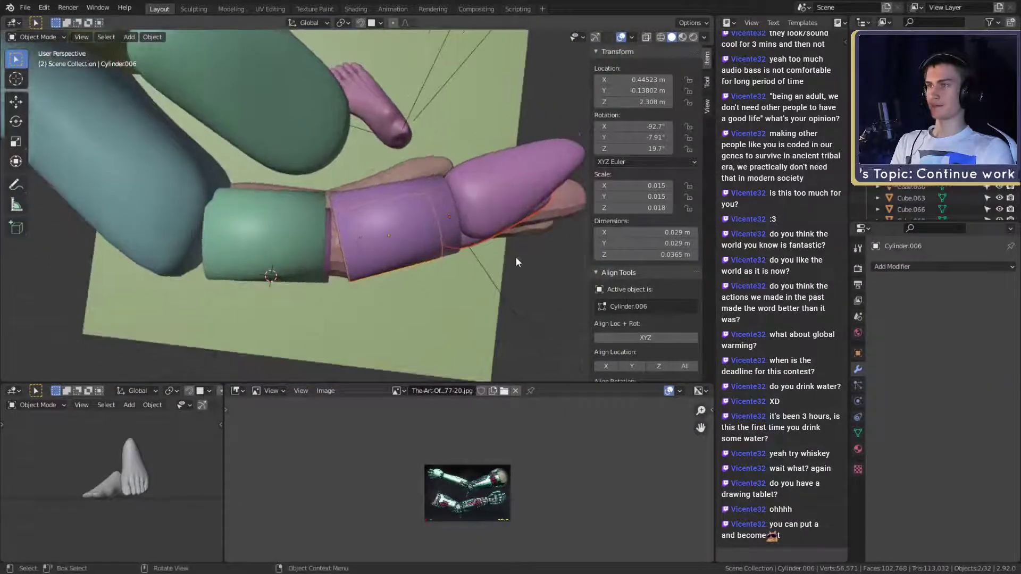
key("r")
left_click(512, 265)
key("g")
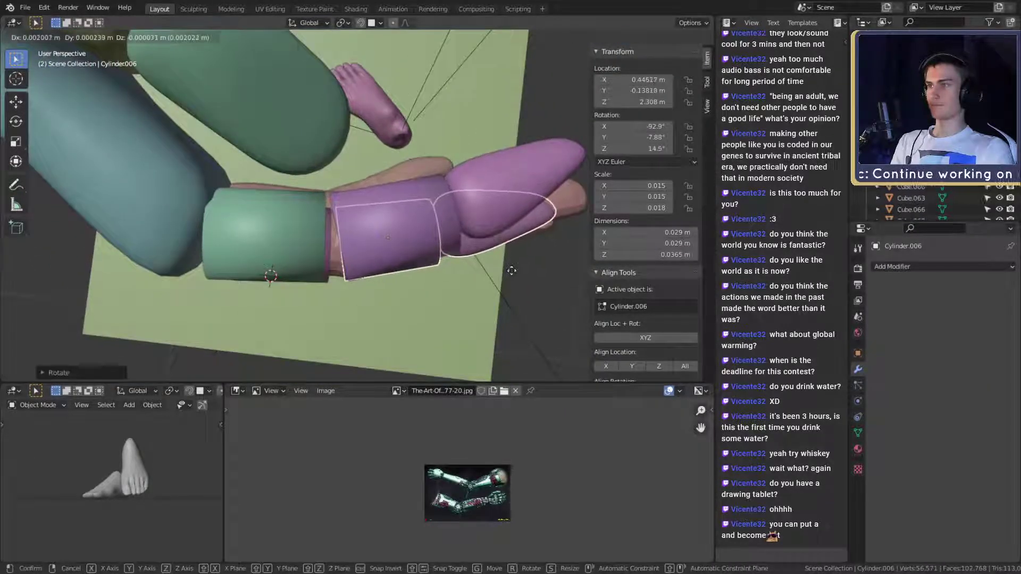
left_click(512, 272)
Stretch all three middle finger segments along global Y, making the base segment about 0.0386 m long
middle_click_drag(512, 272, 498, 200)
left_click(250, 112, "shift")
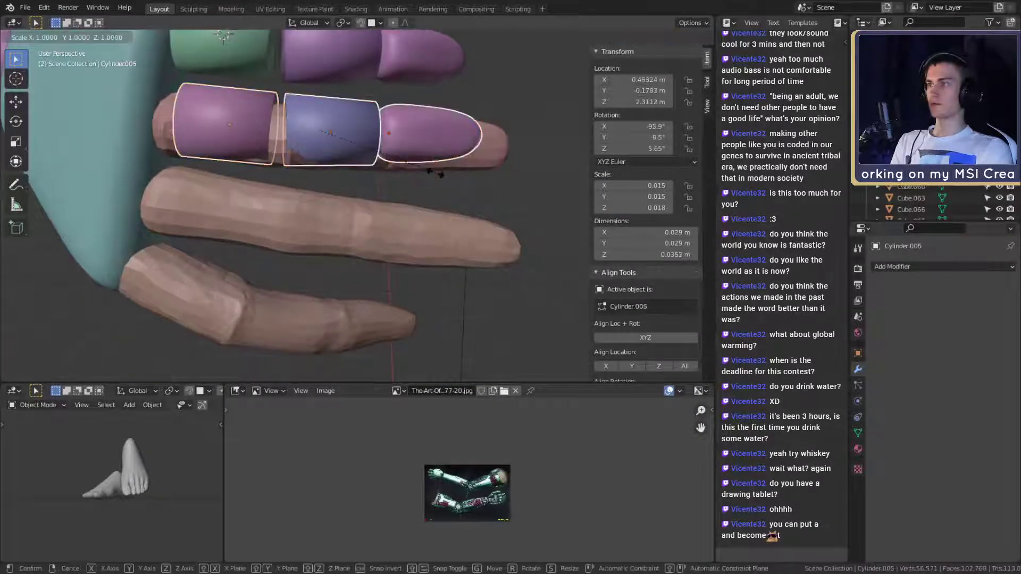
key("s")
right_click(455, 182)
key("s")
key("y")
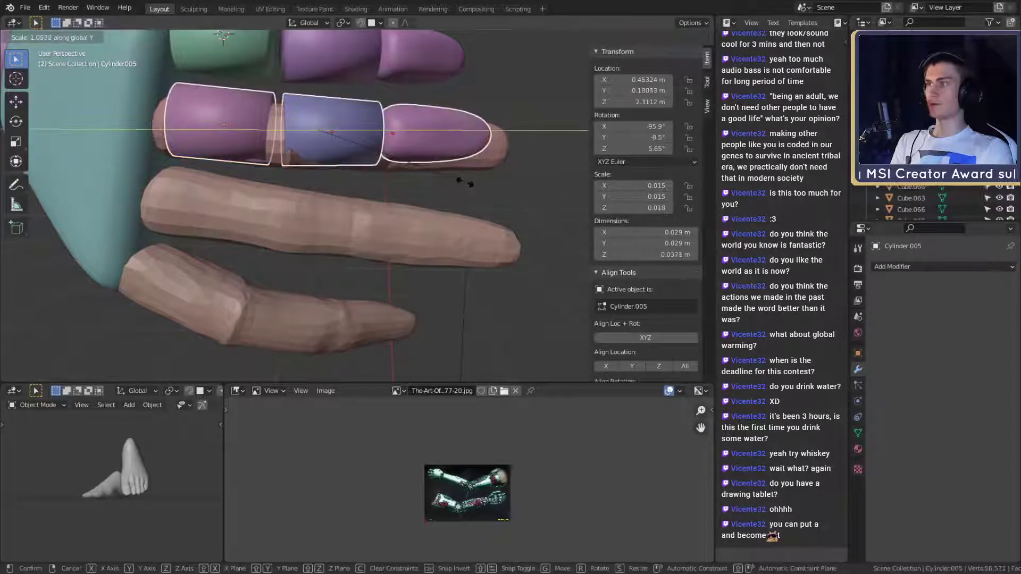
left_click(470, 183)
Move and rotate the three segments together to line them up with the sculpted middle finger
middle_click_drag(470, 182, 468, 181)
key("g")
left_click(480, 175)
key("r")
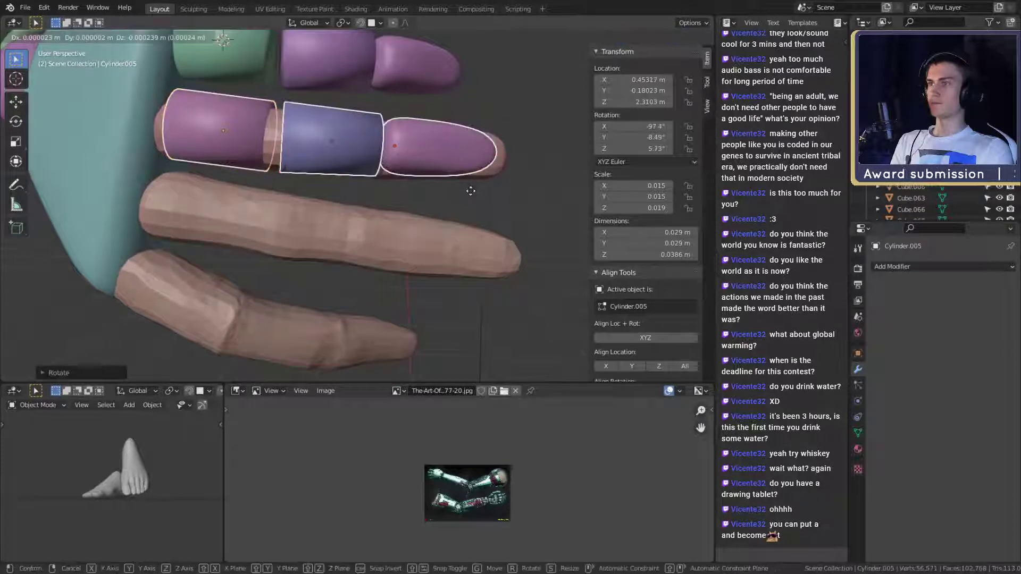
left_click(469, 190)
middle_click_drag(468, 190, 389, 222)
key("r")
left_click(393, 214)
key("g")
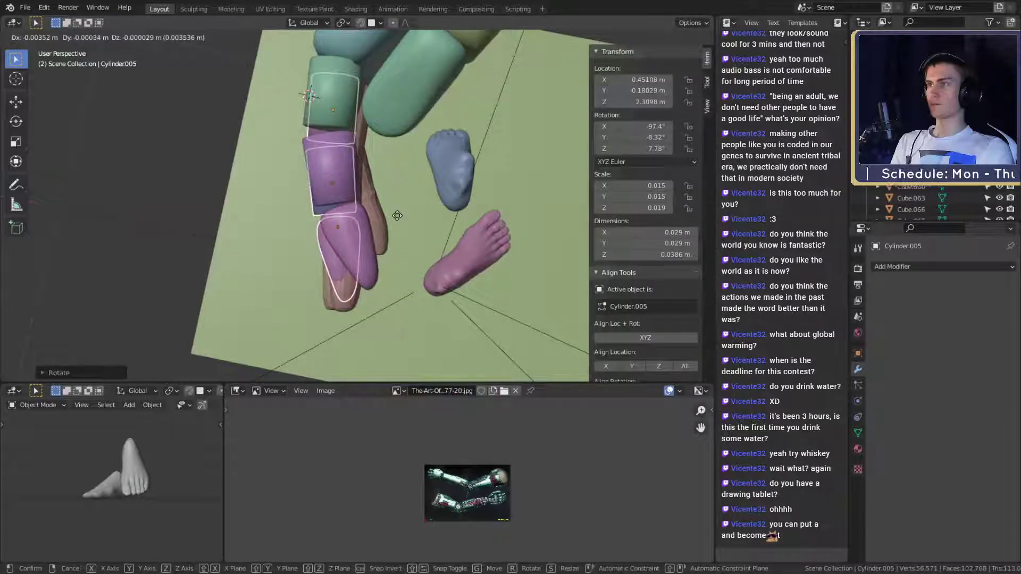
left_click(397, 215)
Lengthen the middle finger segments along global Y, the base to about 0.0396 m, and readjust their position and rotation
middle_click_drag(398, 215, 369, 170)
key("s")
key("y")
left_click(453, 185)
key("g")
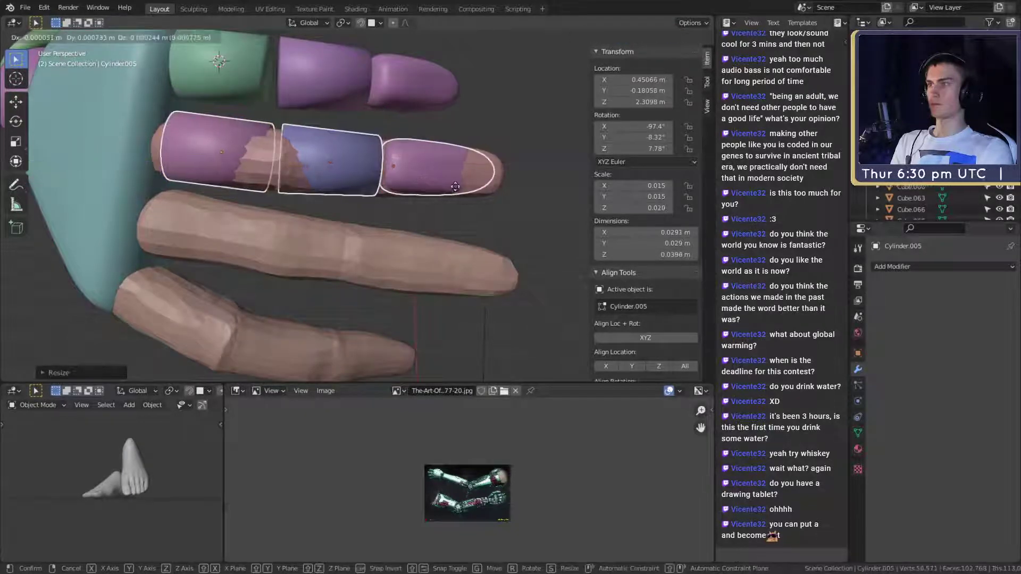
left_click(456, 186)
middle_click_drag(455, 186, 367, 263)
key("r")
left_click(426, 230)
Delete the old sculpted middle finger mesh
middle_click_drag(425, 230, 419, 204)
scroll(353, 260, "up", 5)
left_click(507, 137)
key("Delete")
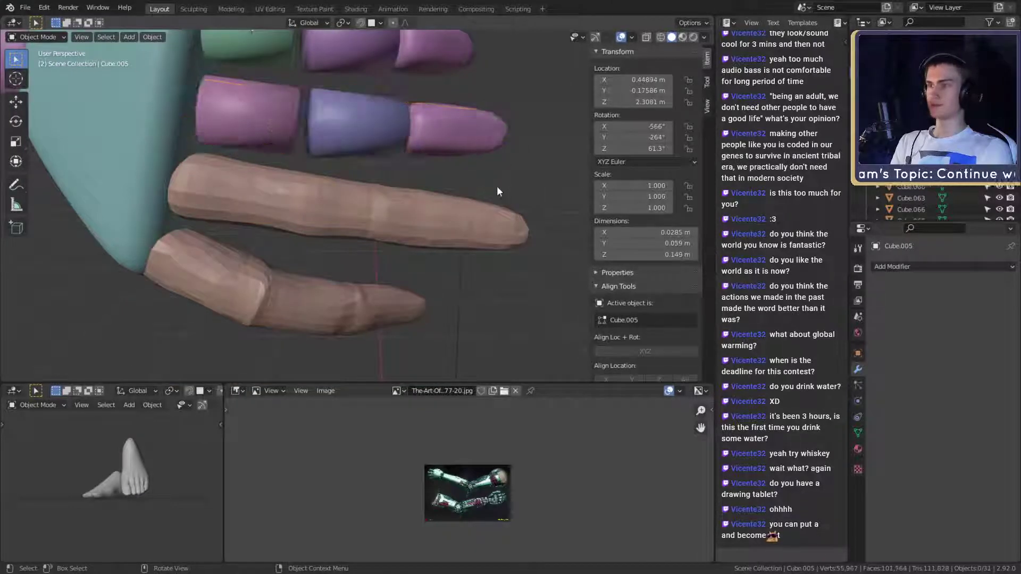
Duplicate the three middle finger segments and place the copies over the sculpted ring finger
scroll(500, 185, "down", 3)
middle_click_drag(479, 189, 470, 228, "shift")
scroll(447, 240, "down", 4)
scroll(421, 250, "up", 4)
middle_click_drag(421, 250, 427, 201)
scroll(330, 190, "up", 2)
scroll(394, 218, "down", 5)
middle_click_drag(346, 249, 403, 176, "shift")
scroll(372, 226, "up", 3)
left_click(403, 176)
left_click(330, 169, "shift")
middle_click_drag(288, 174, 417, 191)
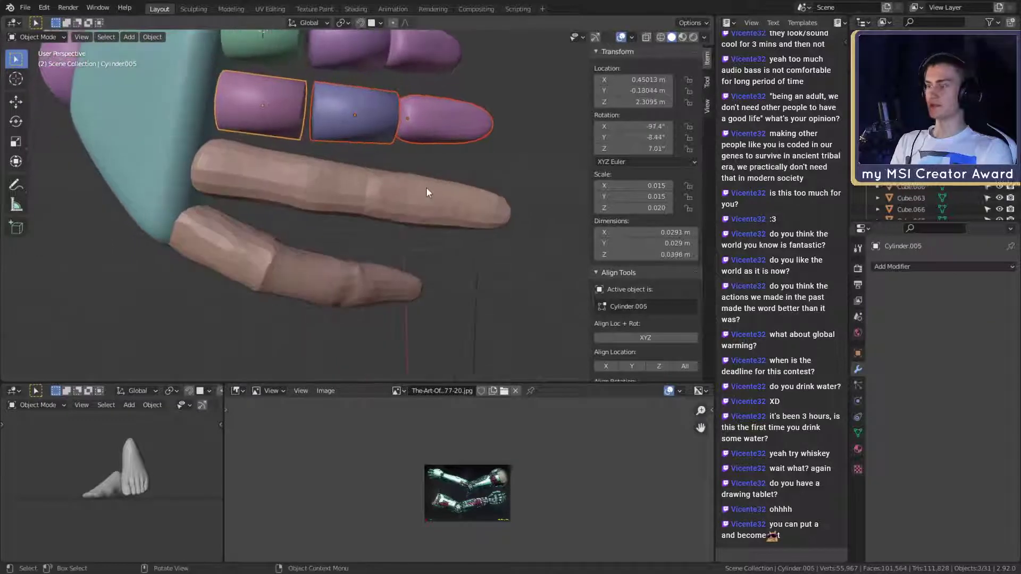
key("shift+d")
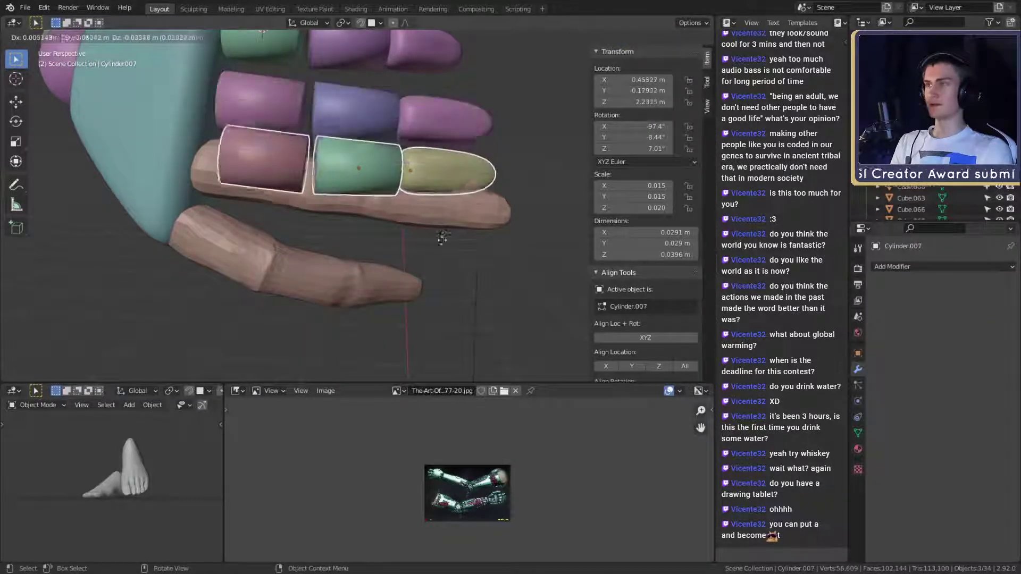
left_click(465, 250)
Rotate and move the copied segments to follow the direction of the sculpted ring finger
key("r")
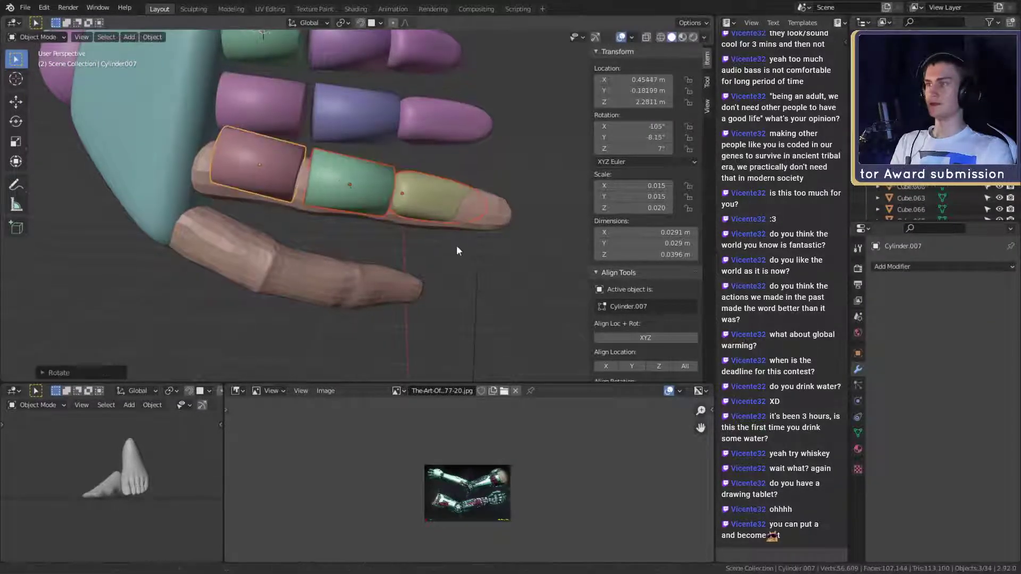
key("g")
left_click(474, 242)
mouse_move(474, 244)
middle_mouse_down()
mouse_move(383, 254)
mouse_move(382, 228)
mouse_move(497, 251)
mouse_move(449, 238)
mouse_move(472, 247)
middle_mouse_up()
key("g")
left_click(405, 231)
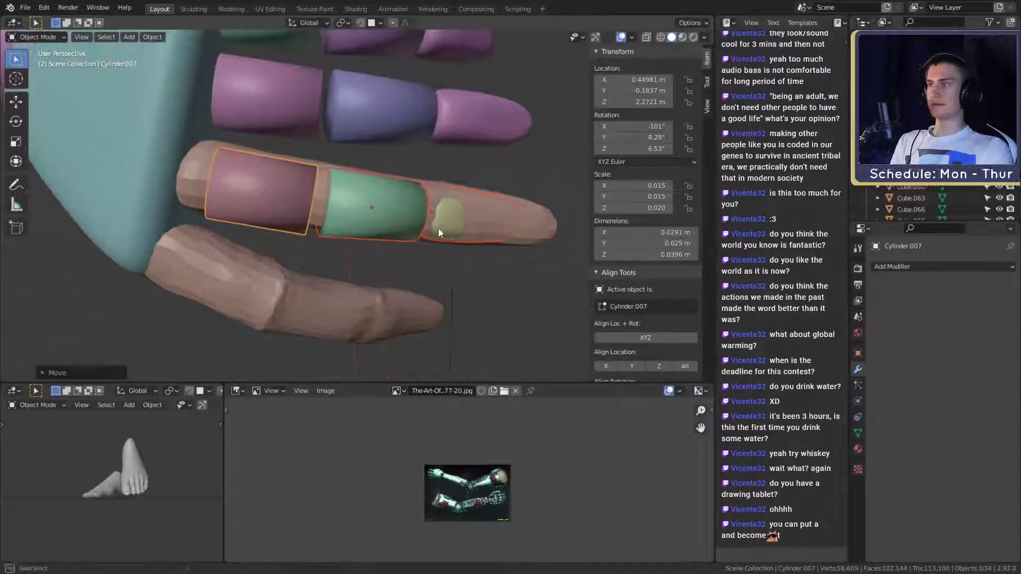
Shorten the three ring finger segments slightly along global Y, the base segment to about 0.0376 m
key("s")
right_click(480, 249)
middle_click_drag(479, 249, 516, 265)
key("s")
key("y")
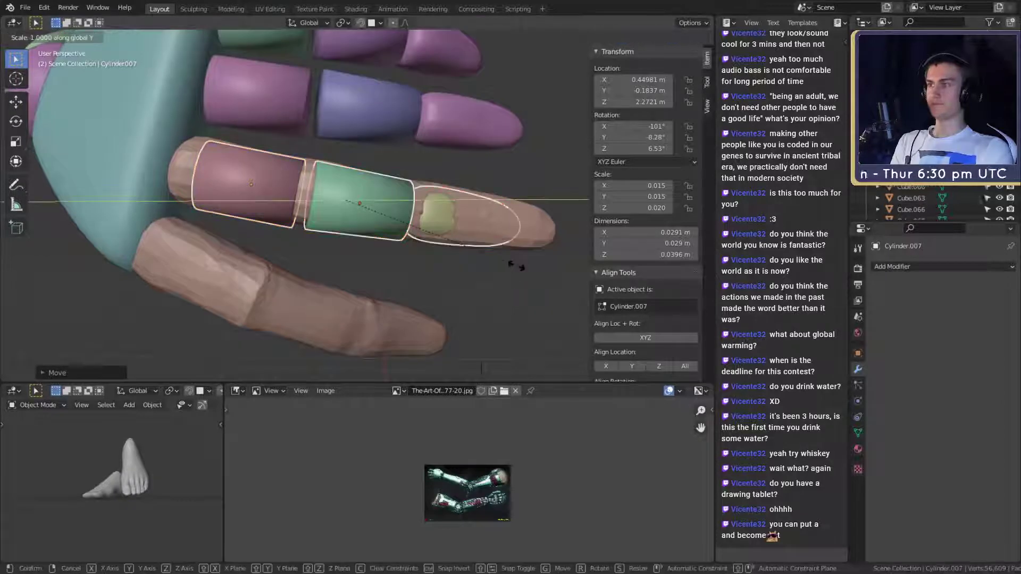
right_click(516, 265)
key("s")
key("y")
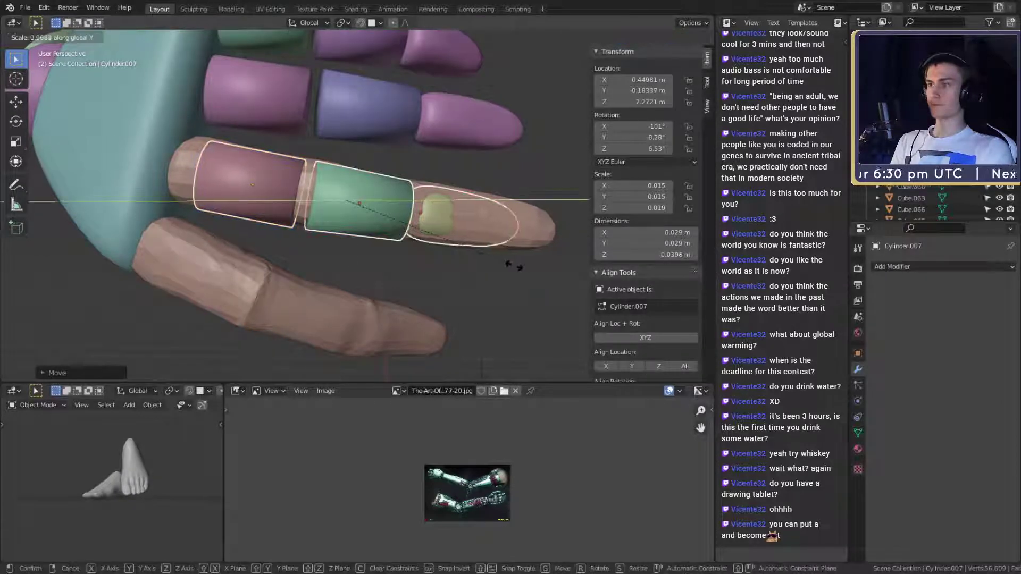
left_click(504, 263)
Rotate and move the three ring finger segments to line up with the sculpted ring finger
middle_click_drag(503, 263, 426, 199)
key("g")
left_click(495, 260)
key("r")
left_click(453, 284)
key("r")
left_click(468, 220)
key("g")
left_click(467, 226)
Examine from several angles how the ring finger segments fit over the sculpted finger and beside the neighbouring fingers
scroll(468, 230, "down", 3)
middle_click_drag(413, 264, 396, 245)
scroll(401, 245, "up", 8)
scroll(391, 223, "down", 2)
scroll(393, 224, "up", 2)
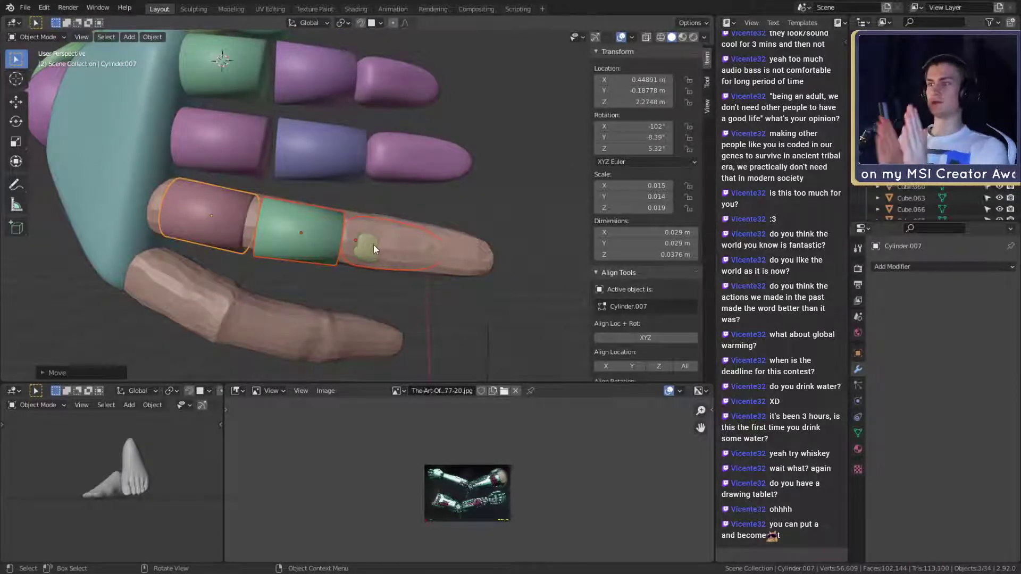
scroll(371, 242, "down", 3)
middle_click_drag(371, 242, 405, 226)
scroll(410, 258, "up", 3)
scroll(404, 226, "up", 4)
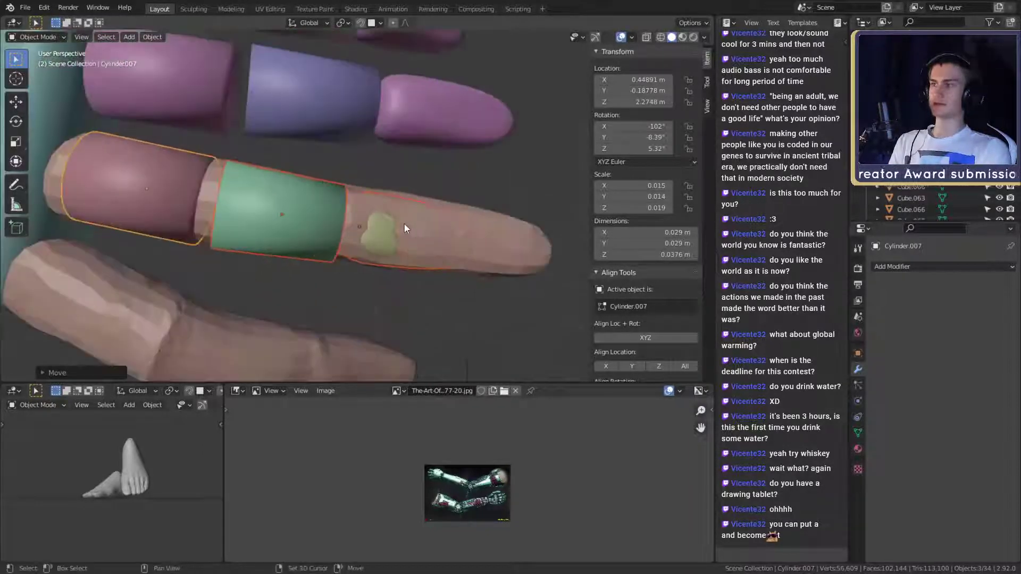
scroll(402, 233, "down", 4)
scroll(402, 238, "up", 2)
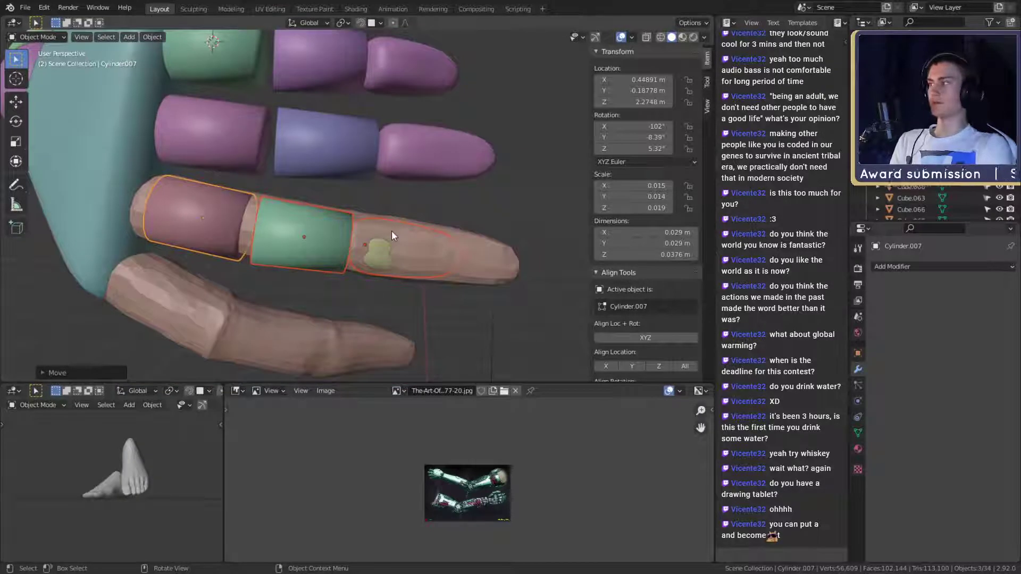
middle_click_drag(391, 233, 448, 214)
scroll(408, 204, "down", 1)
scroll(407, 201, "up", 3)
Delete the old sculpted ring finger mesh
left_click(507, 207)
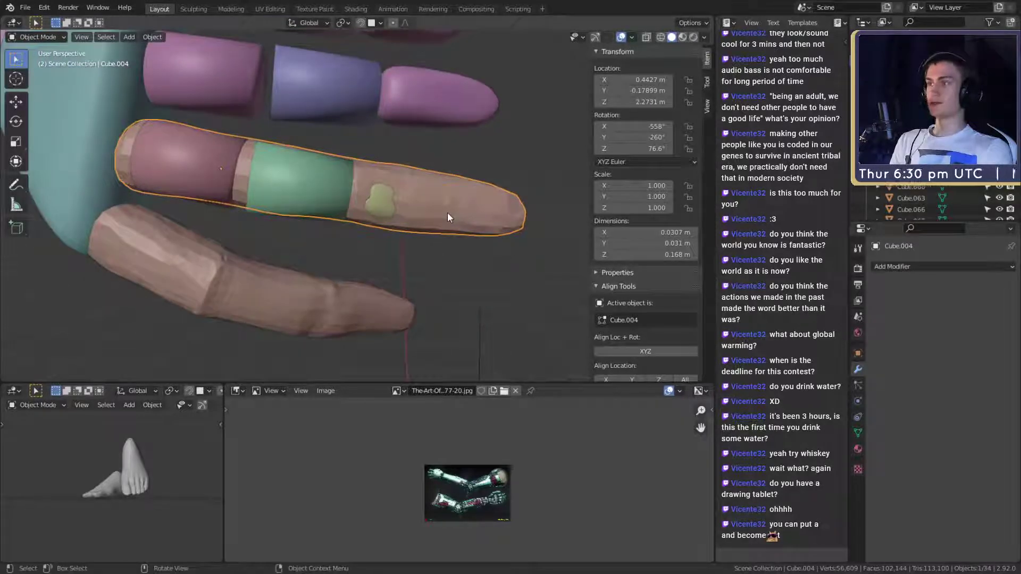
key("Delete")
scroll(449, 215, "down", 5)
scroll(455, 224, "up", 5)
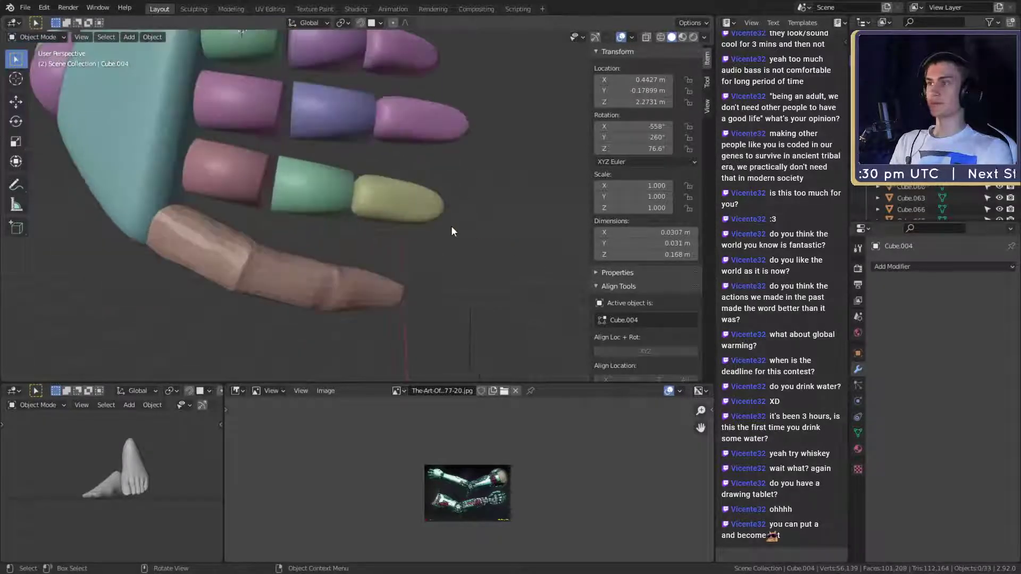
Duplicate the three ring finger segments and place the copies over the sculpted little finger
left_click(404, 204)
left_click(310, 190, "shift")
left_click(242, 185, "shift")
middle_click_drag(315, 223, 364, 190, "shift")
key("shift+d")
left_click(343, 263)
Rotate, scale down and reposition the copied segments to fit the sculpted little finger, the base segment about 0.0355 m long
middle_click_drag(343, 263, 402, 274)
key("r")
left_click(400, 285)
key("g")
left_click(394, 300)
key("s")
left_click(481, 296)
middle_click_drag(480, 296, 445, 212)
key("g")
left_click(415, 302)
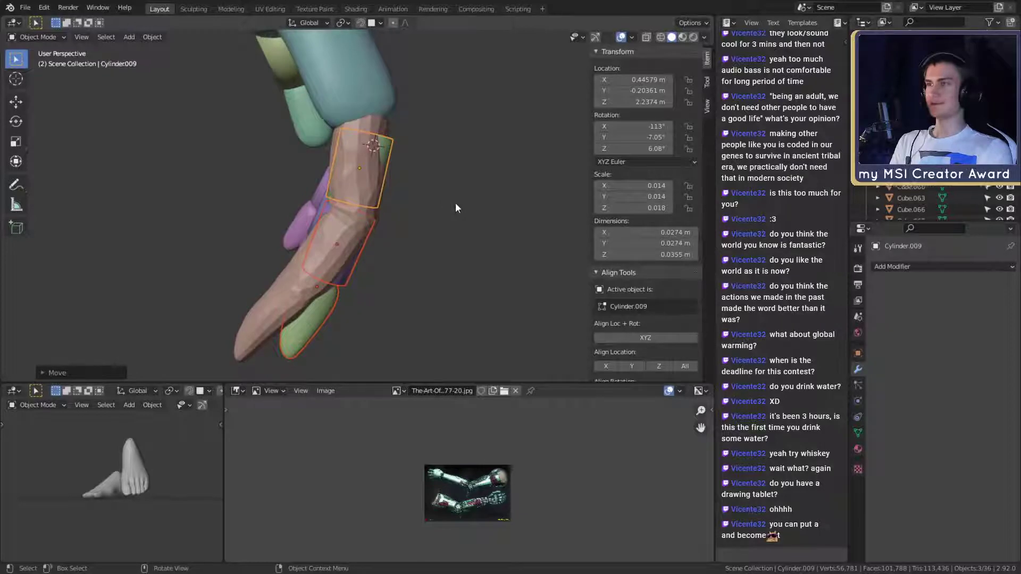
Set the transform pivot to the 3D Cursor, place the cursor at the little finger's base, and rotate and shift all three segments
left_click(343, 23)
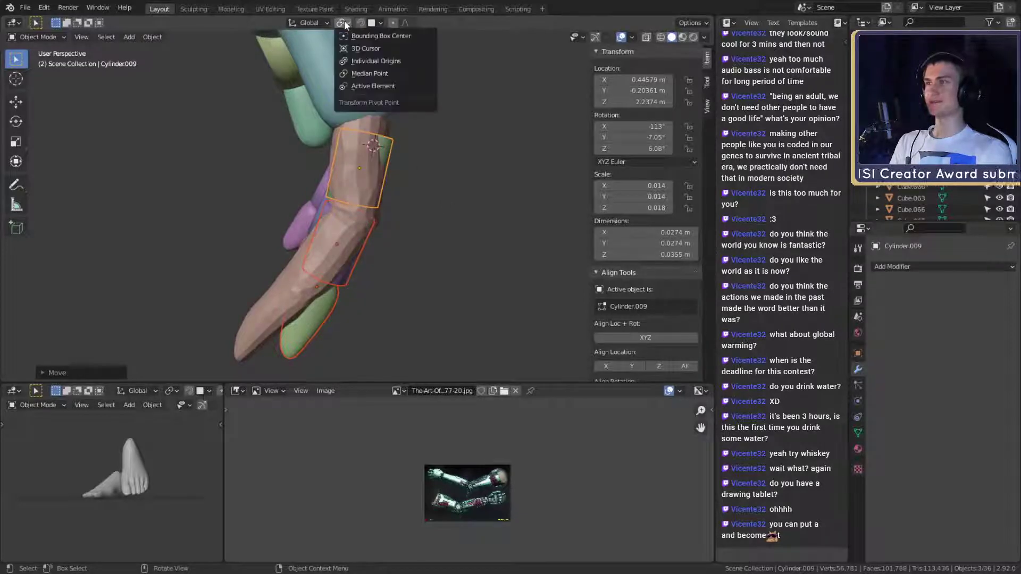
left_click(365, 49)
right_click(361, 144, "shift")
key("r")
left_click(434, 162)
key("g")
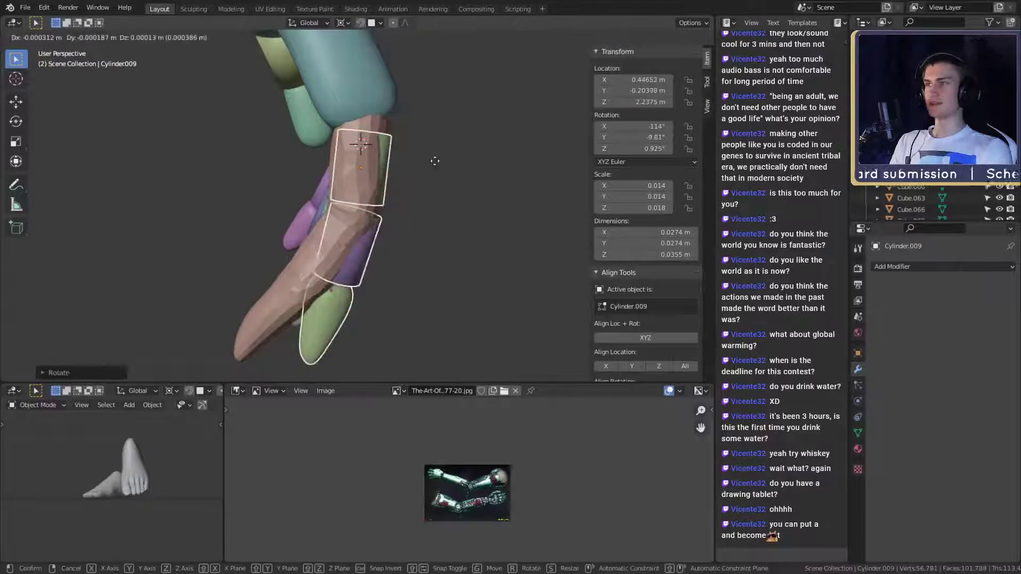
left_click(431, 160)
Bend the little finger's middle and tip segments about 19° around a 3D cursor placed at the first joint, and refine their angle
middle_click_drag(424, 174, 426, 227)
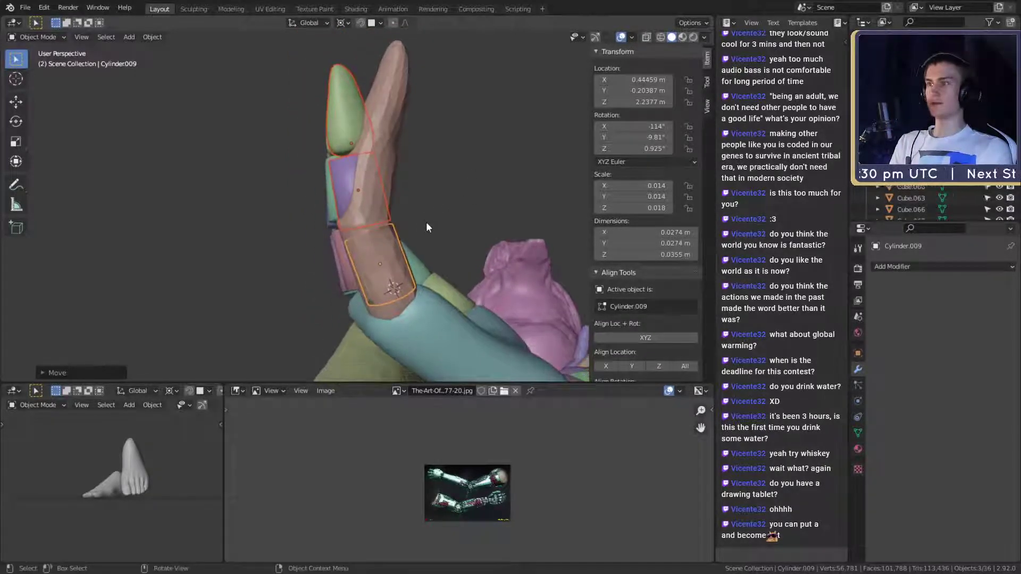
right_click(363, 219, "shift")
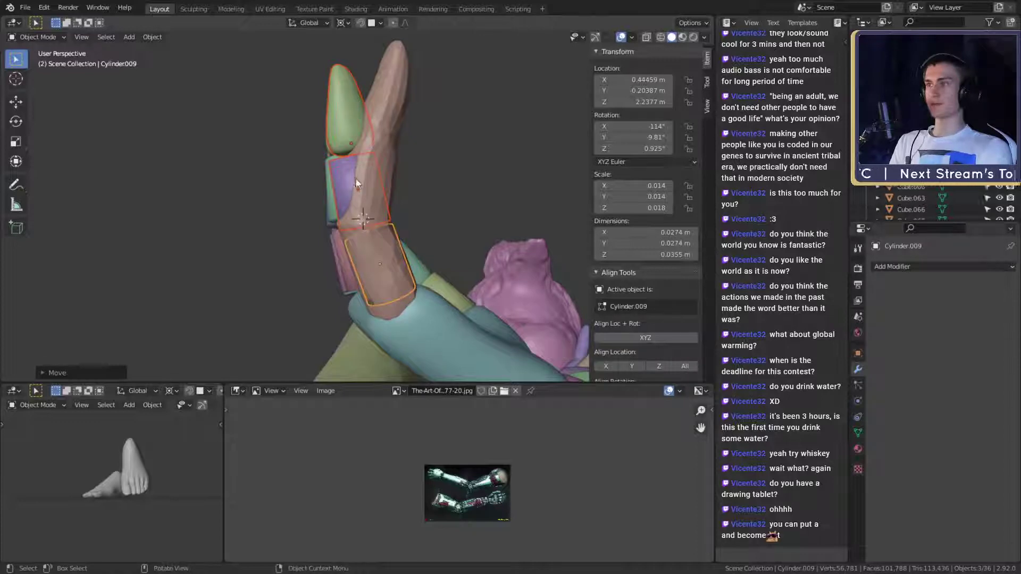
left_click(358, 173)
left_click(350, 121, "shift")
left_click(340, 165, "shift")
left_click(358, 144, "shift")
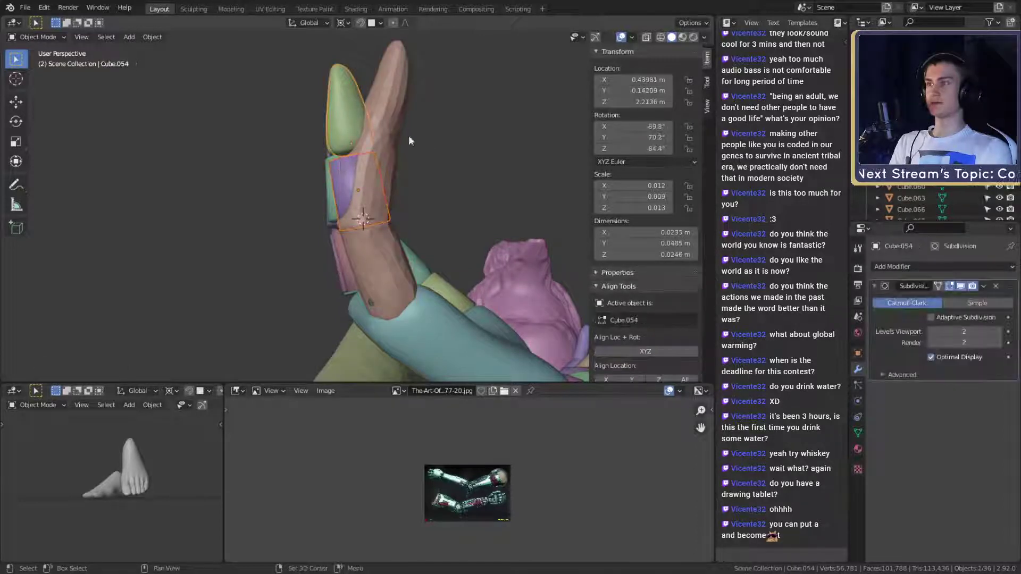
key("r")
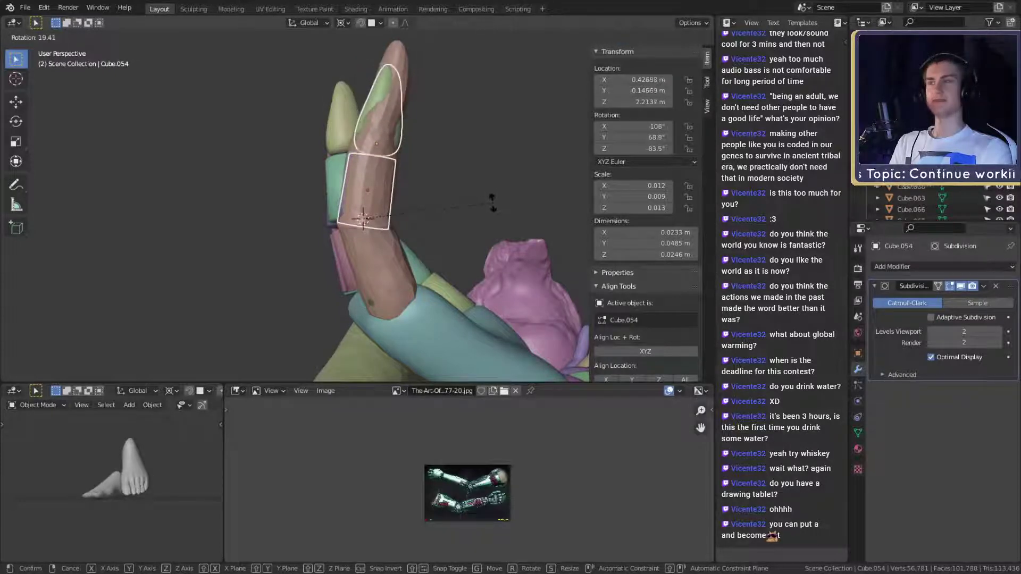
left_click(491, 204)
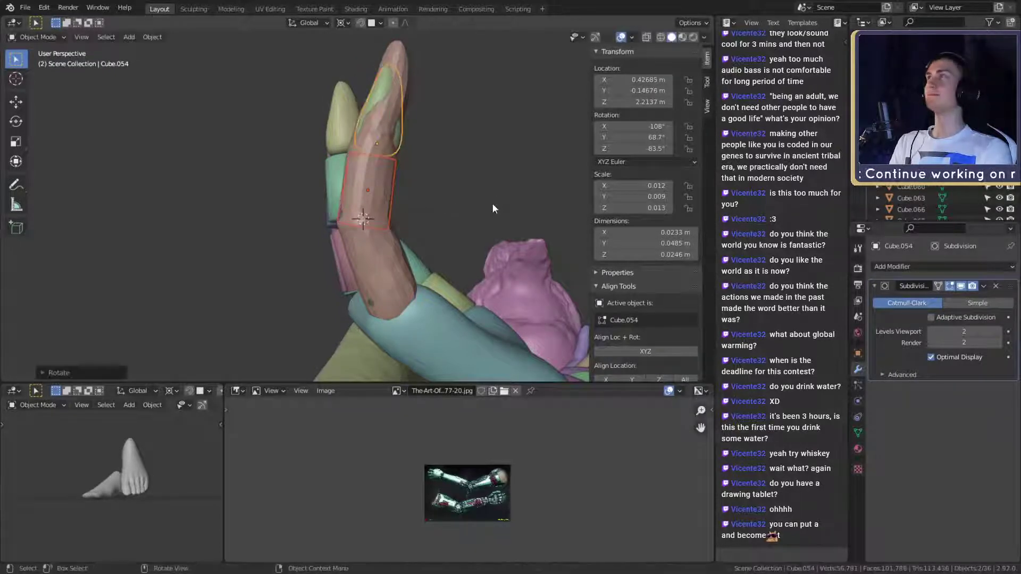
middle_click_drag(492, 203, 440, 241)
key("r")
left_click(460, 215)
Add the base segment to the selection and rotate the whole little finger slightly around its base
left_click(310, 190, "shift")
middle_click_drag(309, 190, 385, 205)
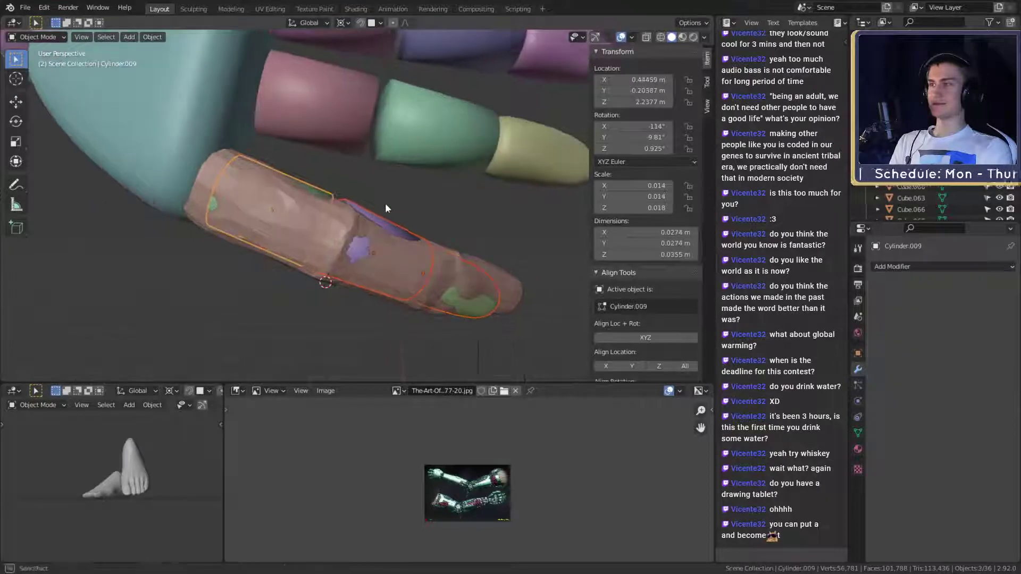
middle_click_drag(300, 203, 422, 202)
key("r")
left_click(456, 201)
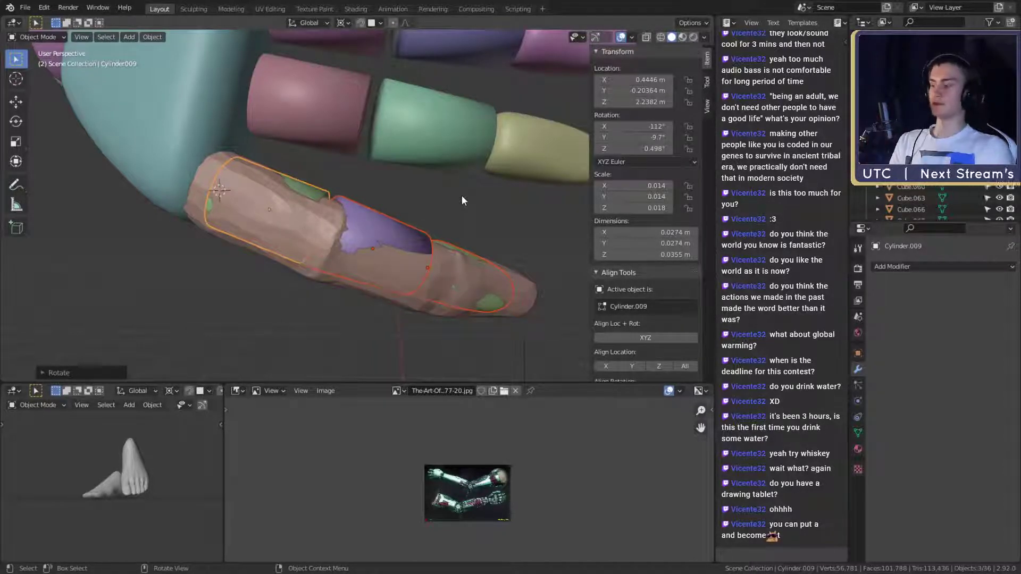
Delete the old sculpted little finger mesh and save the file
middle_click_drag(426, 193, 383, 192)
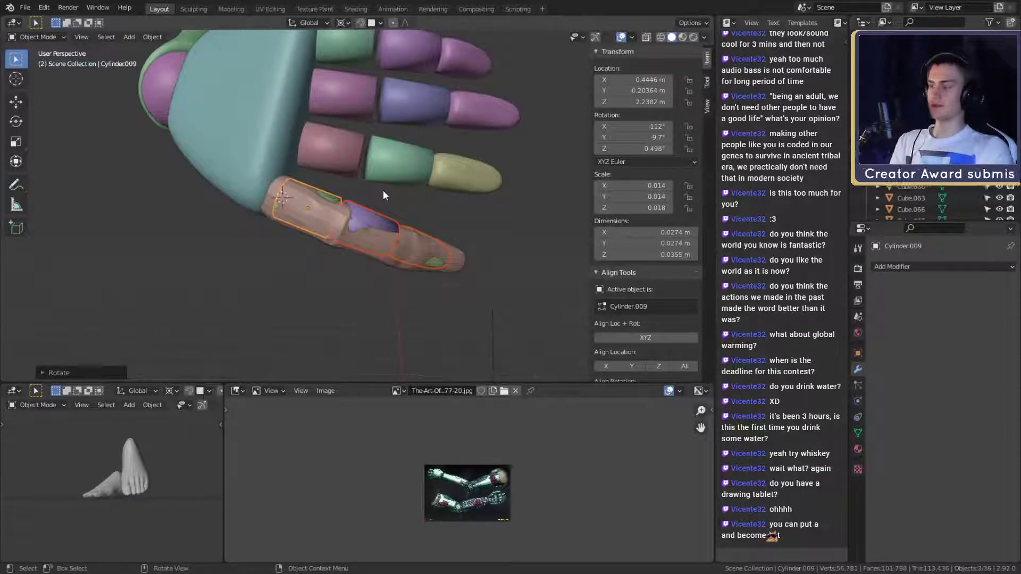
scroll(383, 196, "up", 3)
middle_click_drag(390, 219, 461, 238)
scroll(342, 219, "down", 3)
left_click(435, 246)
key("Delete")
scroll(465, 235, "down", 4)
scroll(405, 231, "up", 3)
scroll(410, 226, "up", 3)
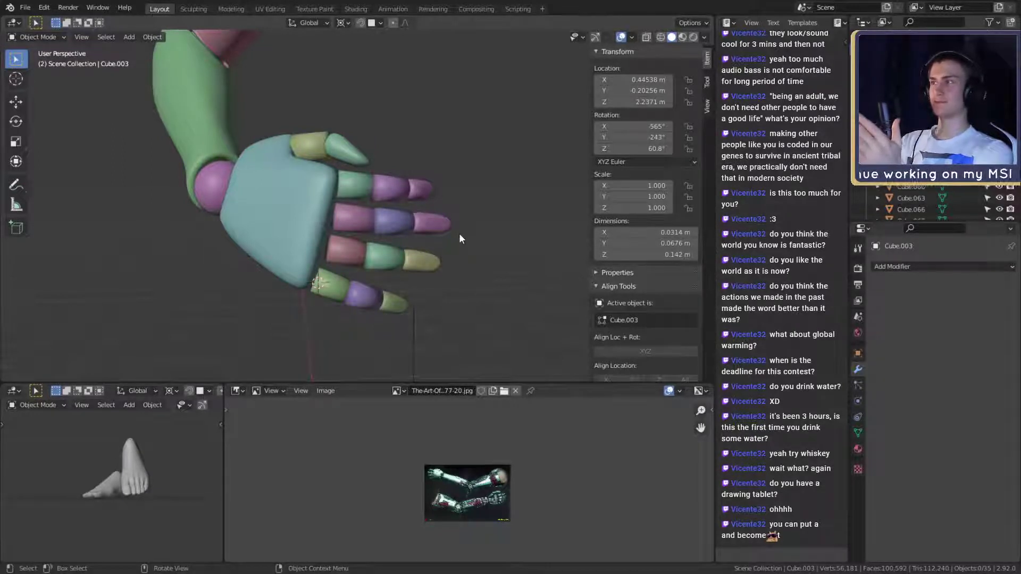
left_click(25, 7)
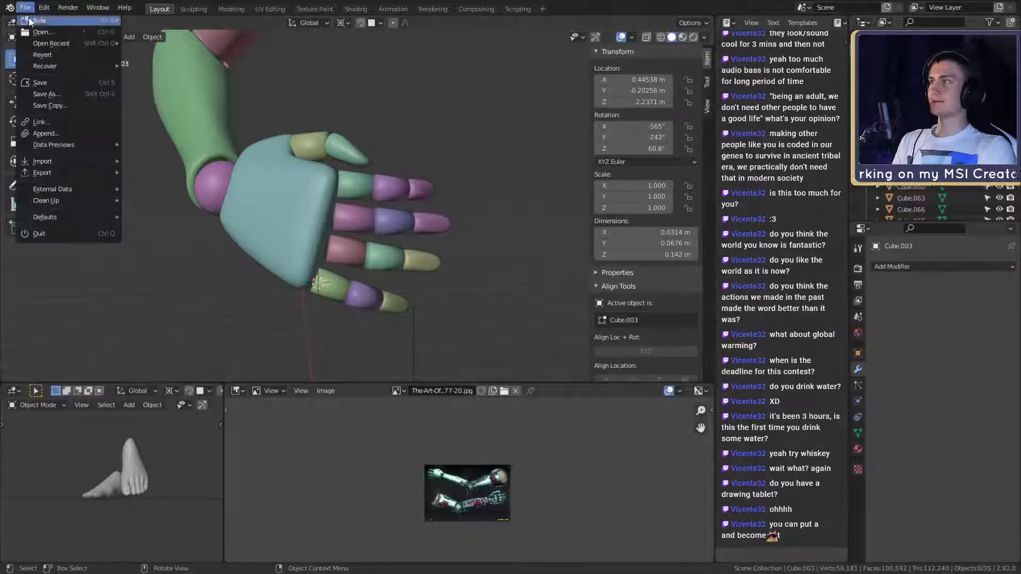
left_click(40, 82)
Select the three little finger segments and rotate and move them relative to the palm
middle_click_drag(324, 212, 400, 254)
left_click(375, 283)
left_click(334, 272, "shift")
left_click(285, 258, "shift")
key("r")
left_click(421, 269)
key("g")
left_click(425, 264)
scroll(426, 263, "up", 10)
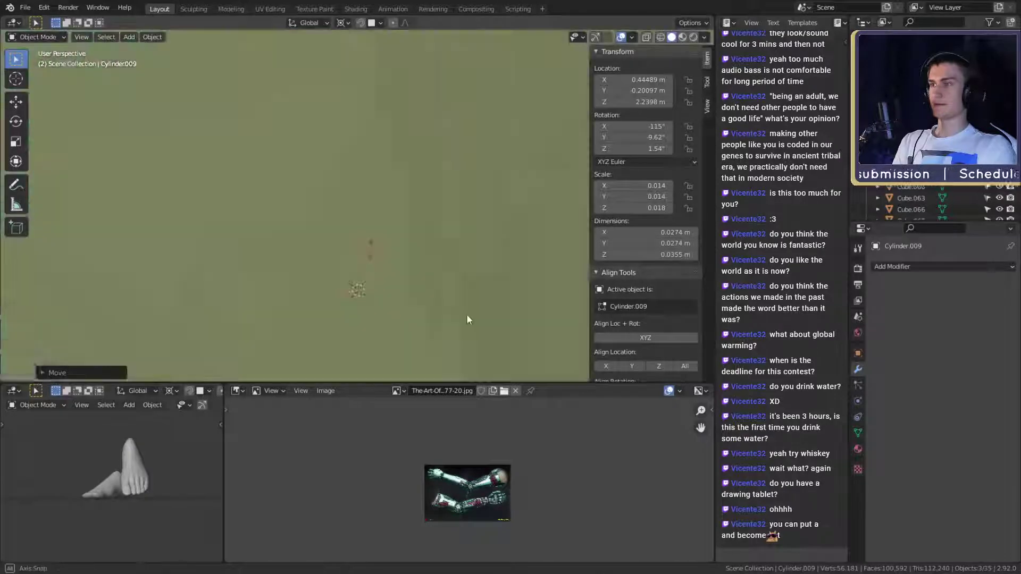
scroll(333, 225, "down", 10)
Fine-tune the whole little finger's rotation and position once more
middle_click_drag(333, 225, 461, 272)
key("r")
left_click(457, 270)
key("g")
left_click(458, 271)
Rotate the little finger's middle and tip segments around a 3D cursor placed at their joint with the base segment
middle_click_drag(458, 269, 416, 239)
scroll(410, 206, "up", 2)
left_click(320, 241)
left_click(384, 255, "shift")
right_click(287, 223, "shift")
key("r")
left_click(385, 220)
Scale down the little finger's middle and tip segments around the first joint, the middle segment to about 0.0345 m long
scroll(386, 218, "down", 5)
key("Tab")
middle_click_drag(387, 202, 420, 245)
scroll(400, 230, "down", 2)
scroll(399, 229, "up", 4)
key("Tab")
scroll(423, 253, "up", 2)
scroll(408, 231, "up", 2)
key("s")
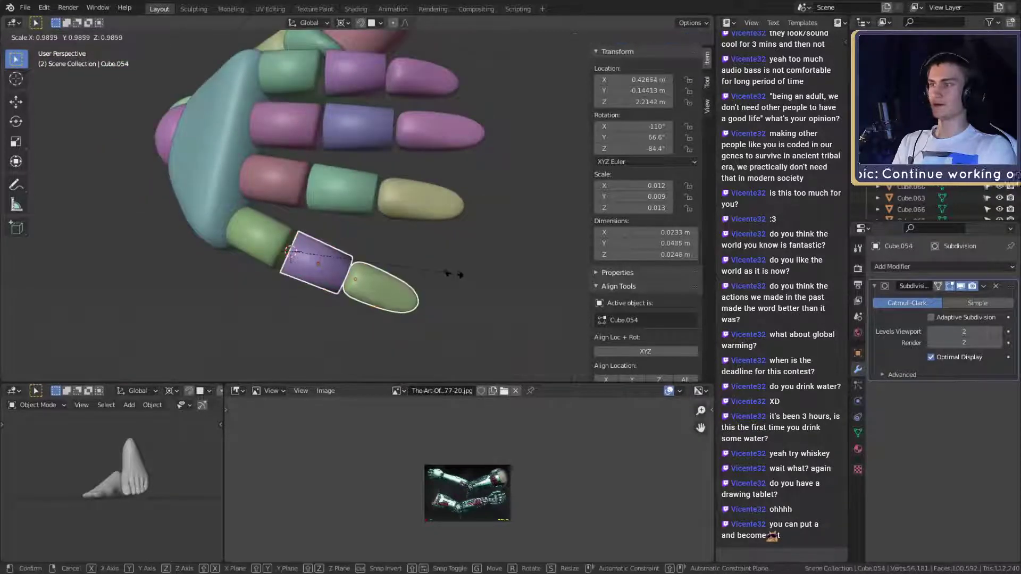
left_click(445, 276)
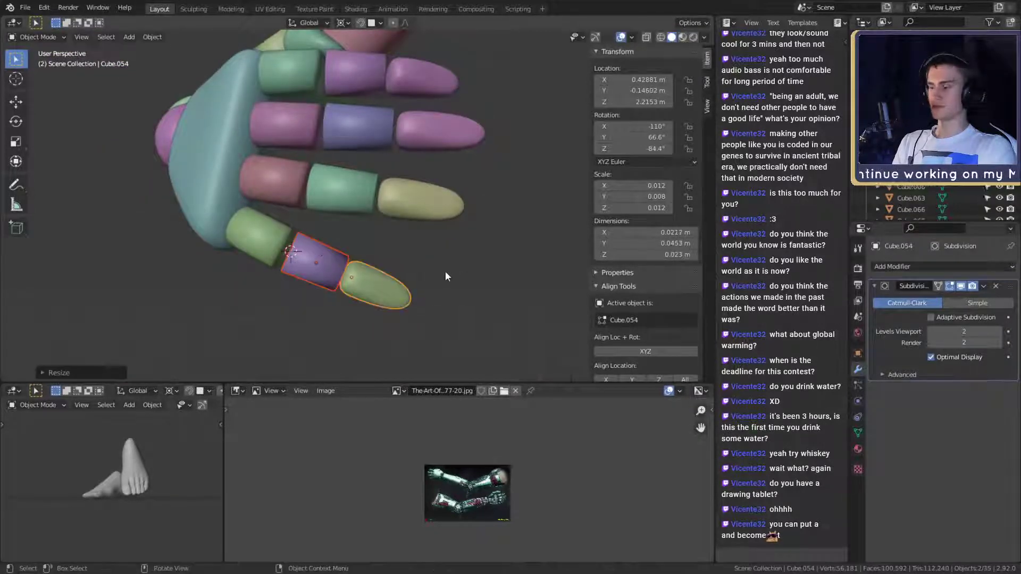
key("ctrl+z")
key("ctrl+shift+z")
key("s")
right_click(443, 293)
Scale down only the little finger's tip segment around a 3D cursor placed at its joint with the middle segment
middle_click_drag(444, 293, 418, 289)
right_click(351, 276, "shift")
key("s")
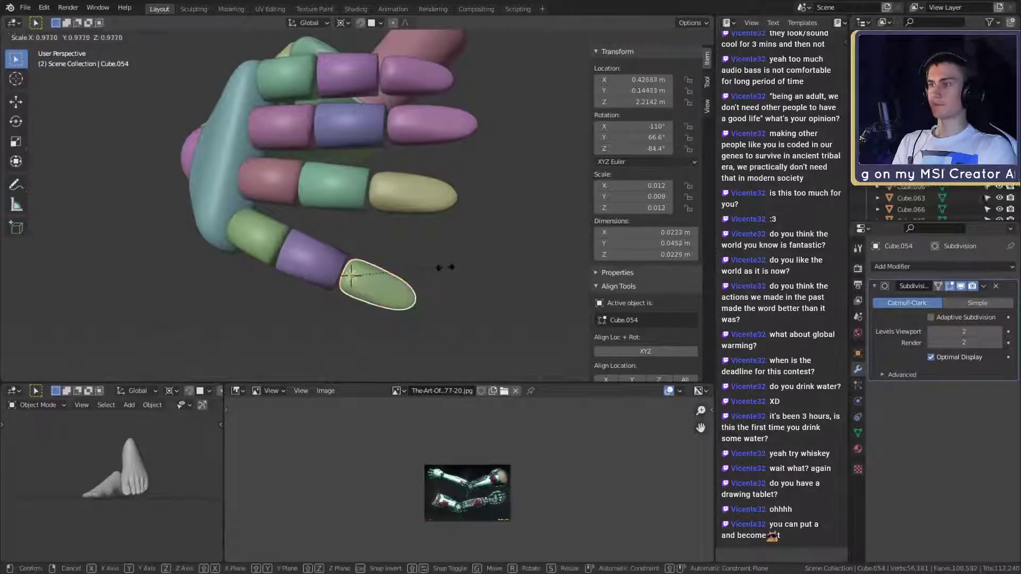
left_click(377, 272)
right_click(289, 249, "shift")
middle_click_drag(329, 249, 364, 253)
key("s")
right_click(404, 258)
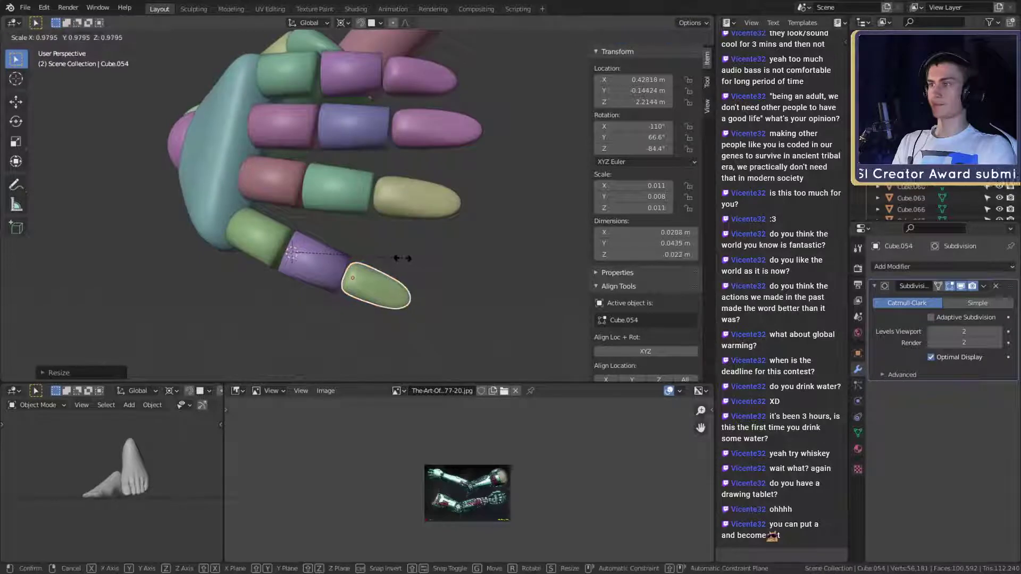
Inspect the complete hand with the new fingers, then compare both arms from a distance
left_click(332, 261, "shift")
key("Tab")
middle_click_drag(429, 256, 464, 281)
scroll(435, 225, "down", 2)
key("Tab")
middle_click_drag(435, 226, 468, 268)
scroll(479, 269, "down", 2)
scroll(419, 264, "up", 2)
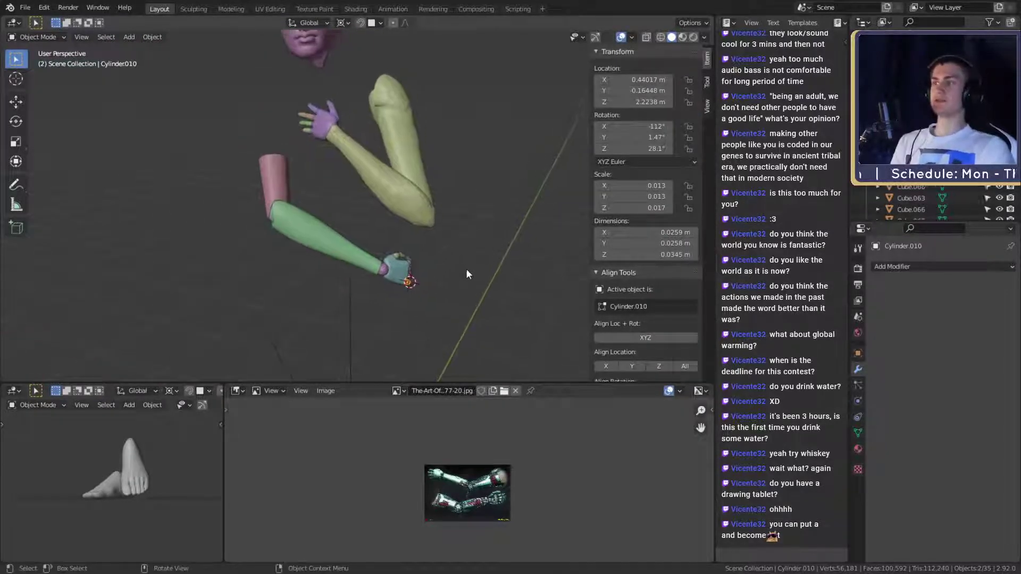
Examine the elbow joint between the robotic upper arm and forearm from several angles
scroll(468, 268, "up", 3)
scroll(428, 225, "up", 2)
middle_click_drag(429, 225, 318, 230)
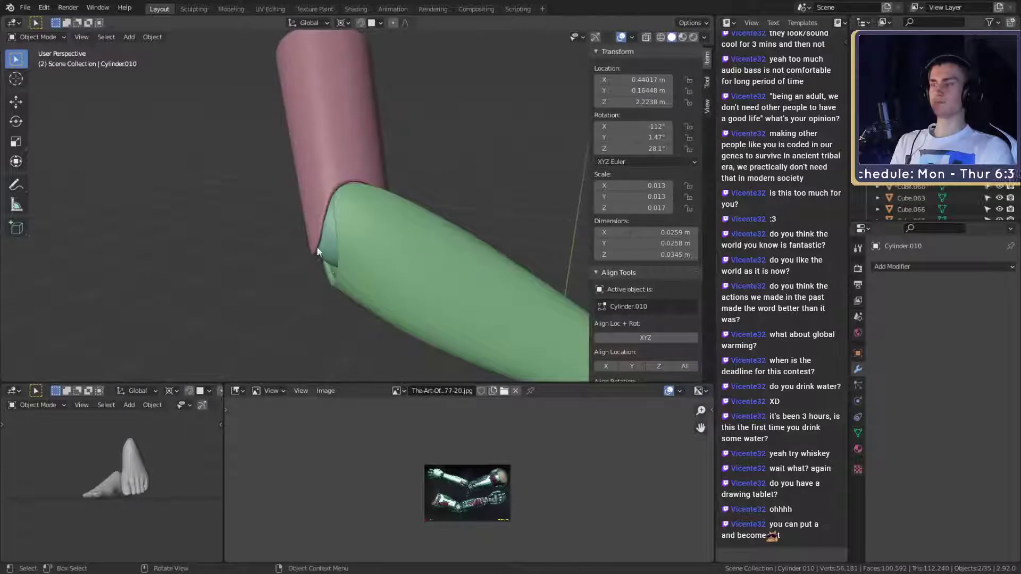
scroll(377, 259, "up", 2)
scroll(378, 258, "down", 2)
middle_click_drag(377, 258, 340, 291)
scroll(312, 269, "up", 1)
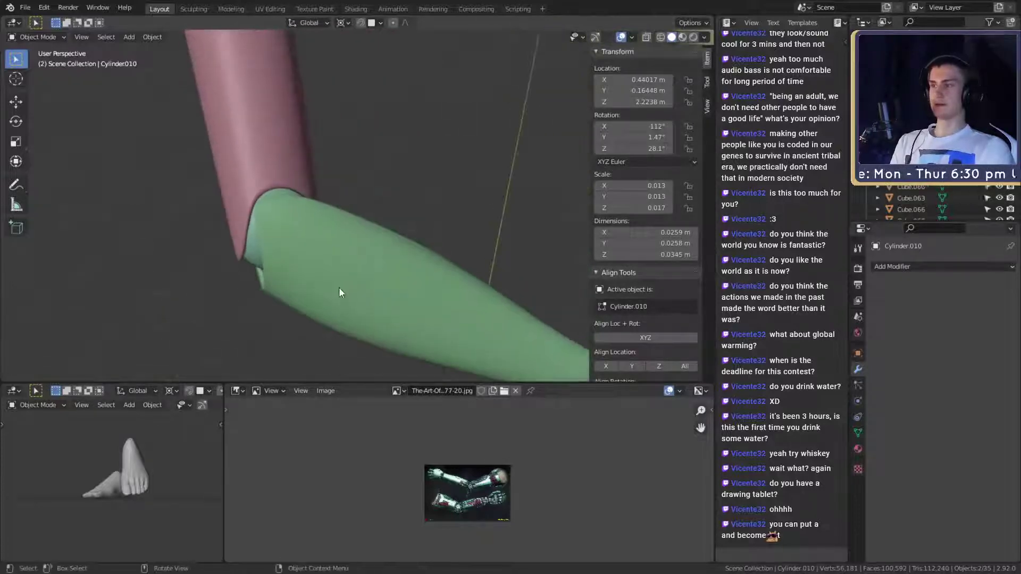
Save the file
scroll(339, 292, "down", 3)
scroll(429, 288, "down", 2)
middle_click_drag(429, 288, 375, 264)
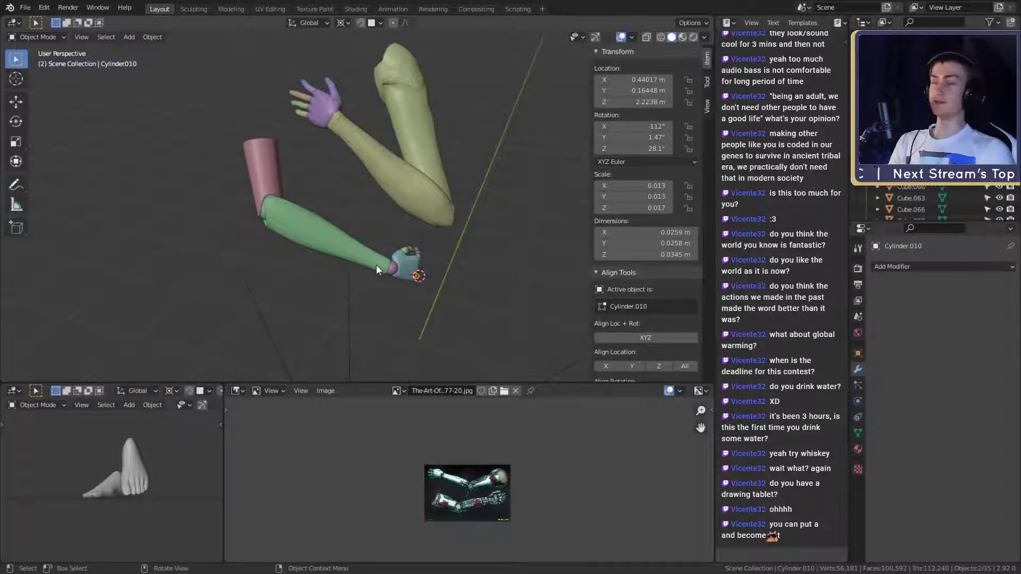
left_click(25, 7)
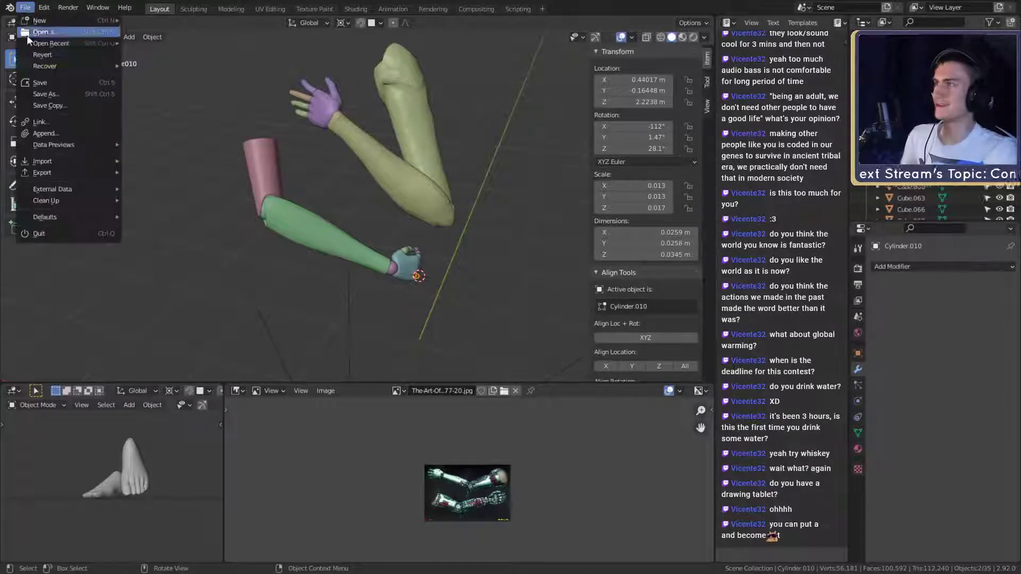
left_click(40, 85)
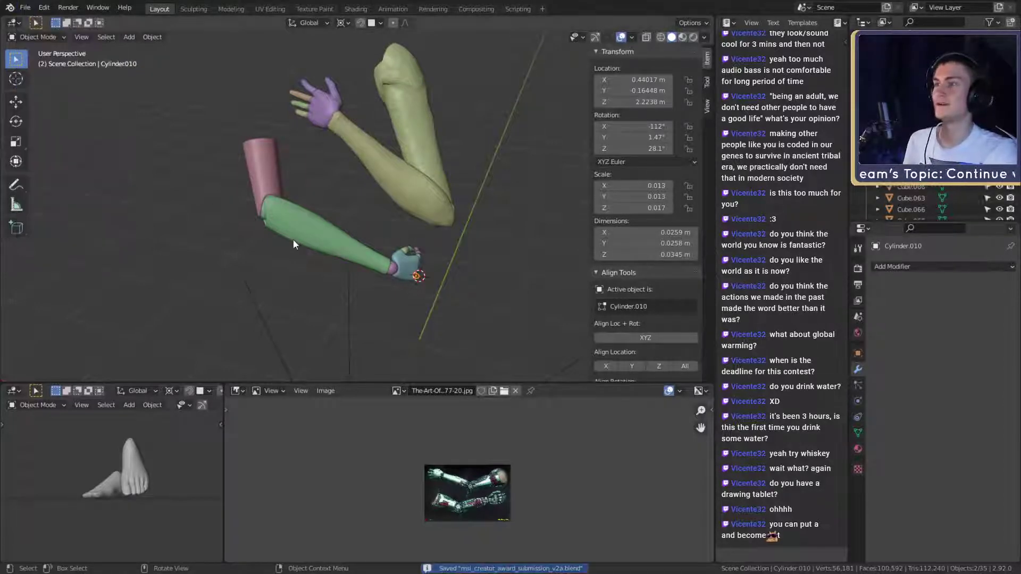
Examine the upper arm, the wrist ball joint and the segmented fingers of the robotic arm
scroll(429, 251, "up", 5)
middle_click_drag(473, 257, 393, 282)
left_click(223, 272)
left_click(296, 202)
scroll(404, 268, "up", 3)
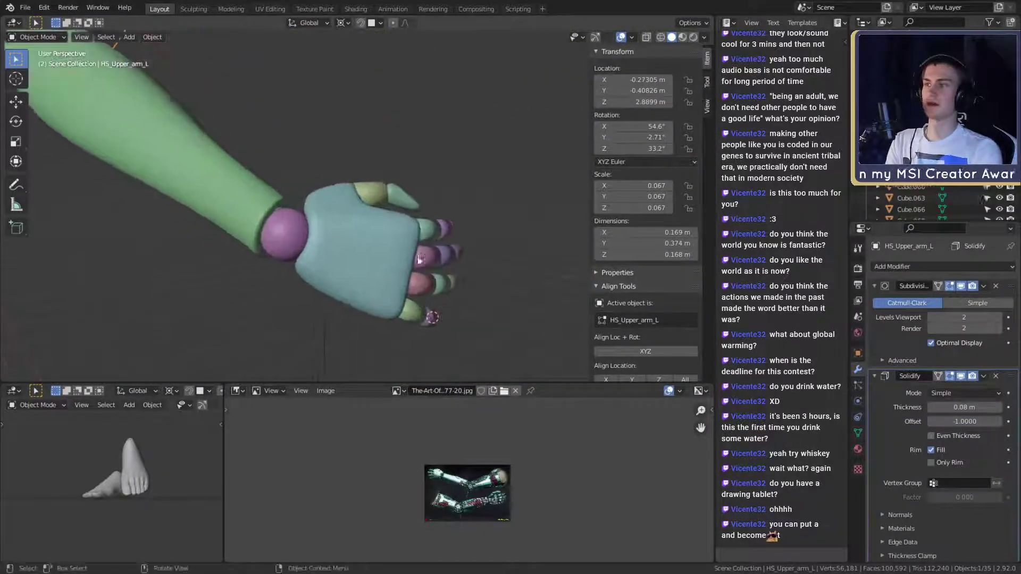
left_click(312, 237)
left_click(300, 227)
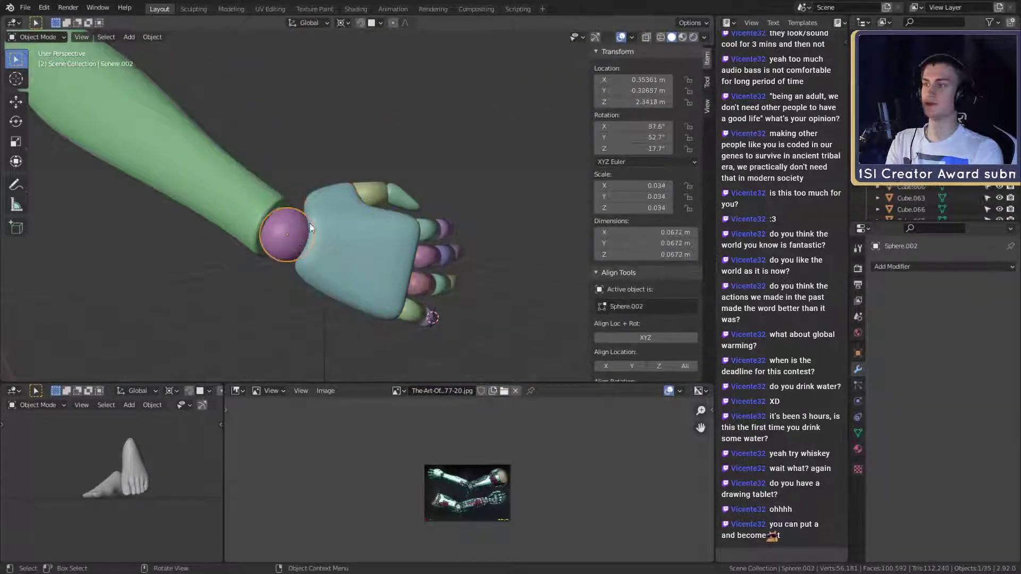
middle_click_drag(287, 254, 410, 252)
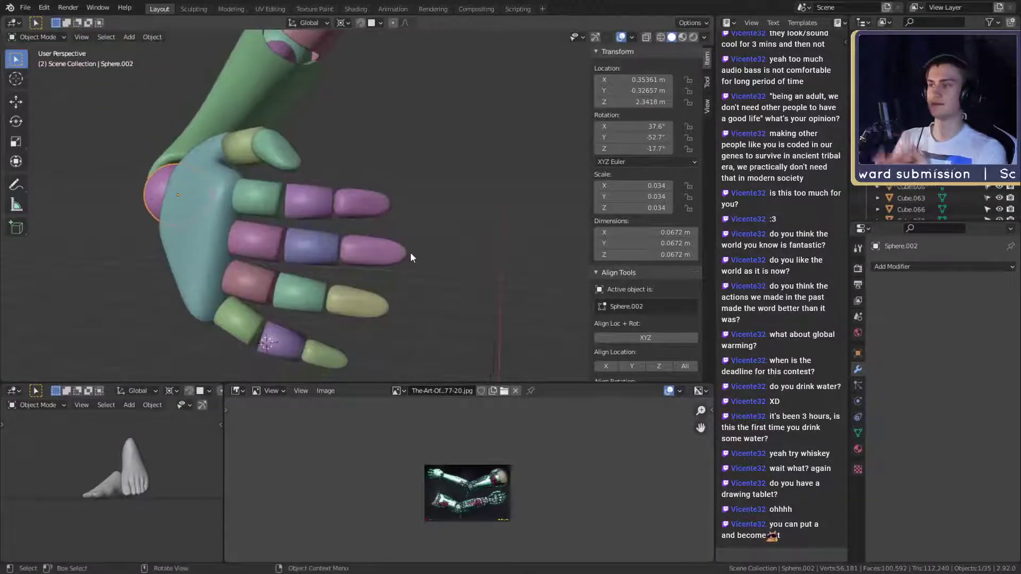
scroll(406, 243, "down", 8)
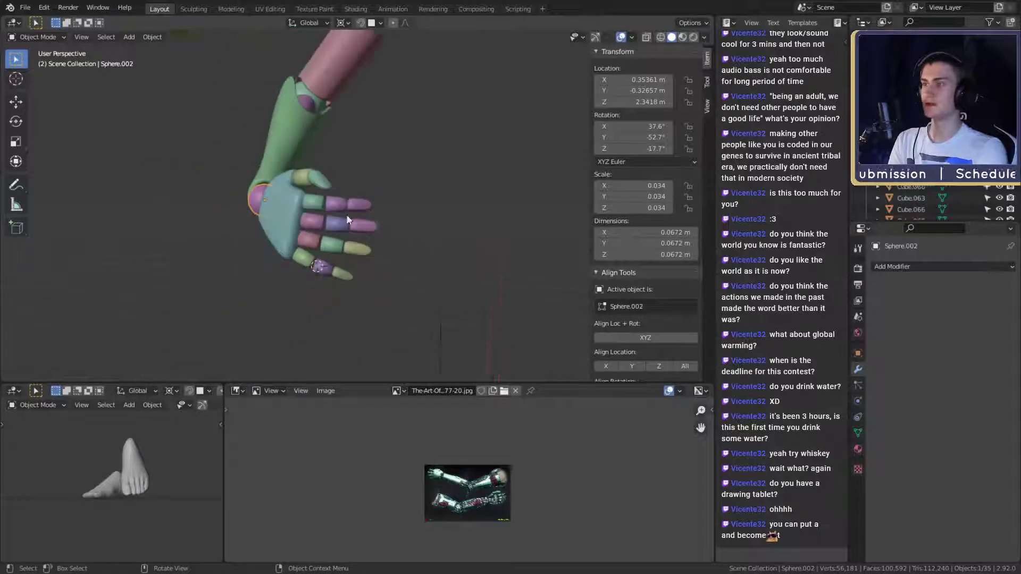
Save the current version of the scene file
middle_click_drag(430, 258, 461, 271)
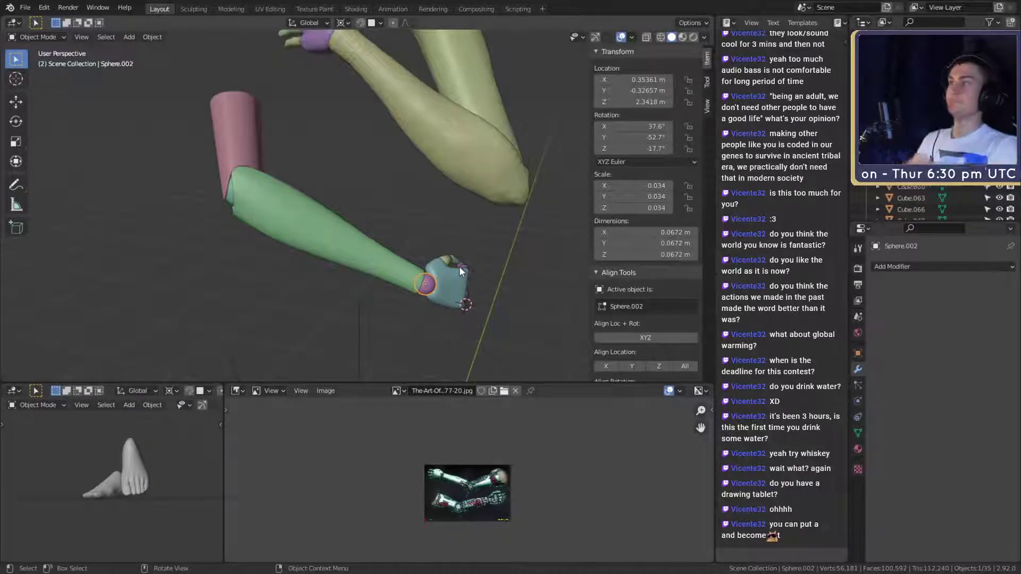
left_click(25, 7)
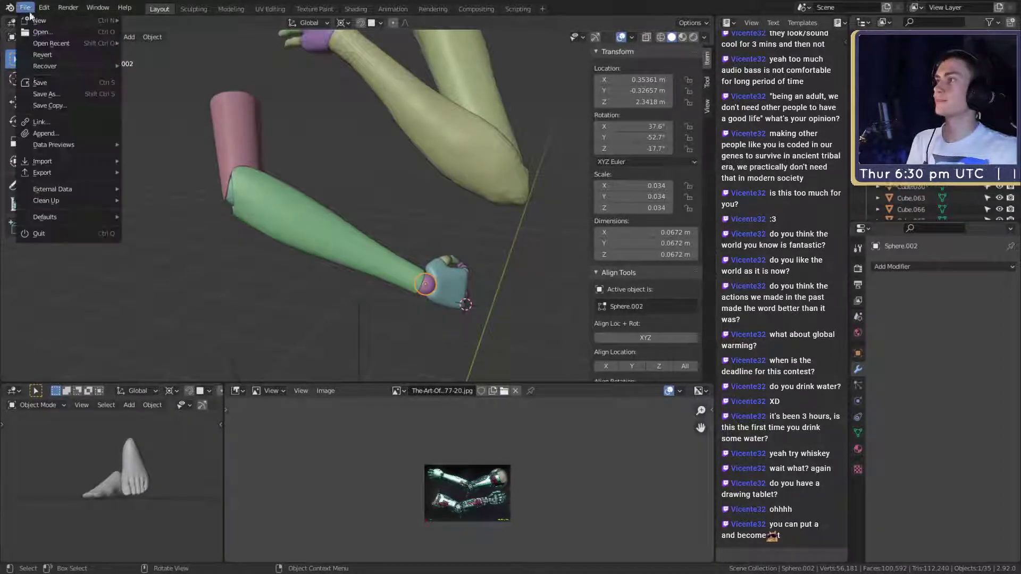
left_click(33, 83)
Switch the reference image from the Cyberpunk arms to the echo robot JPG and show it enlarged
scroll(470, 468, "up", 2)
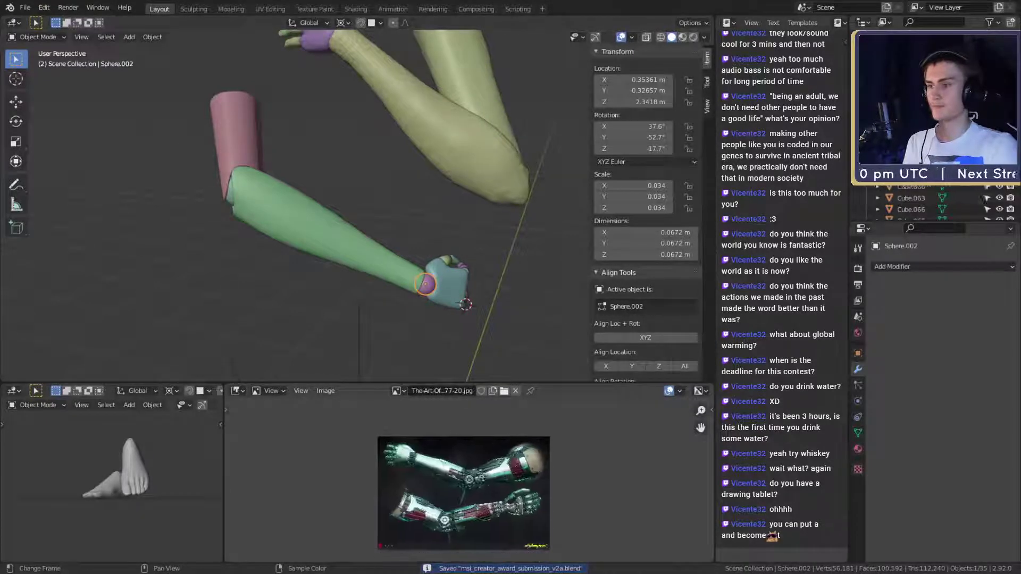
left_click(399, 390)
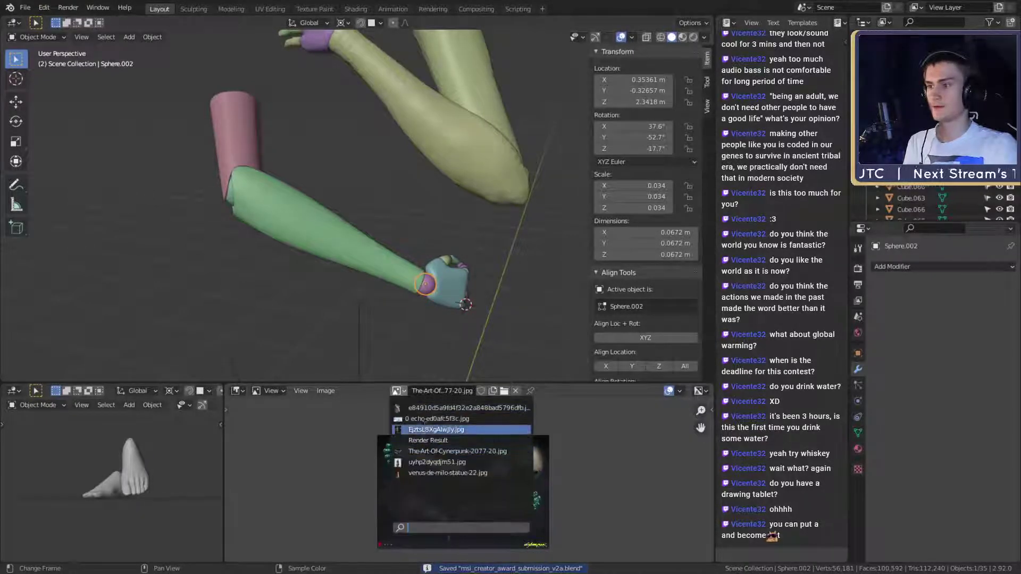
left_click(425, 418)
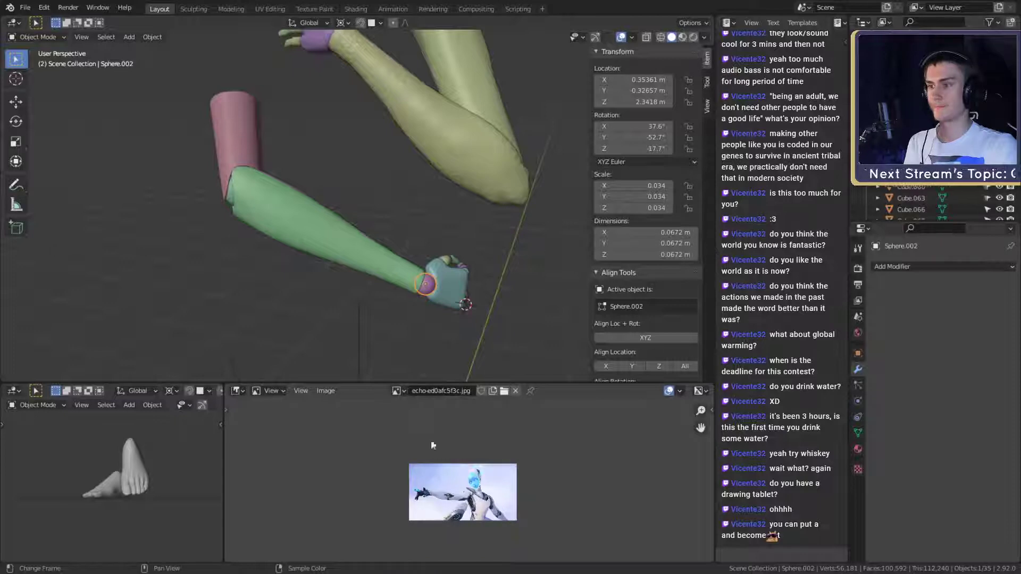
scroll(419, 423, "up", 4)
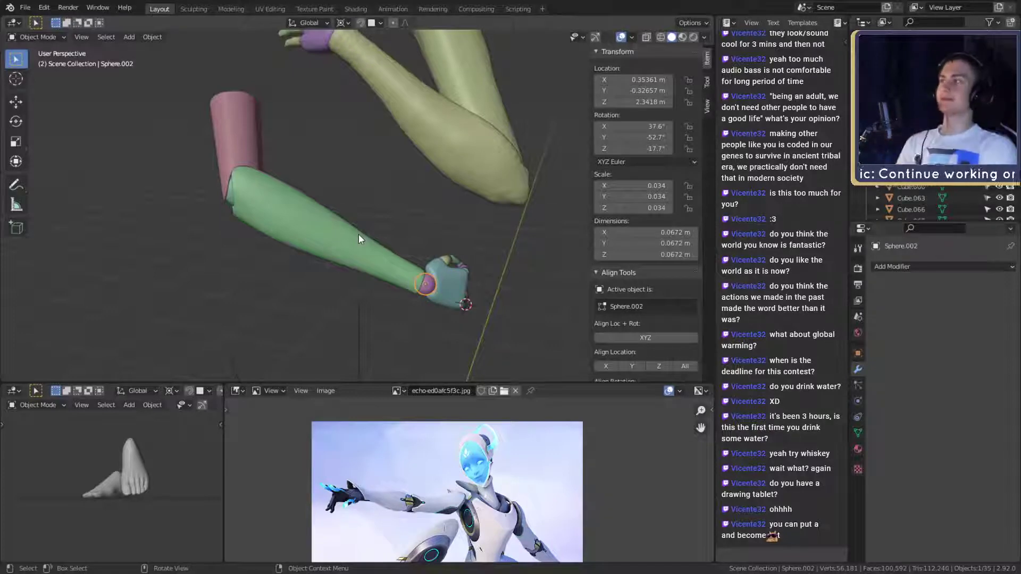
Deselect the wrist ball joint and save the file
middle_click_drag(356, 238, 373, 270)
scroll(358, 257, "up", 3)
scroll(381, 276, "down", 2)
scroll(317, 263, "up", 2)
left_click(312, 171)
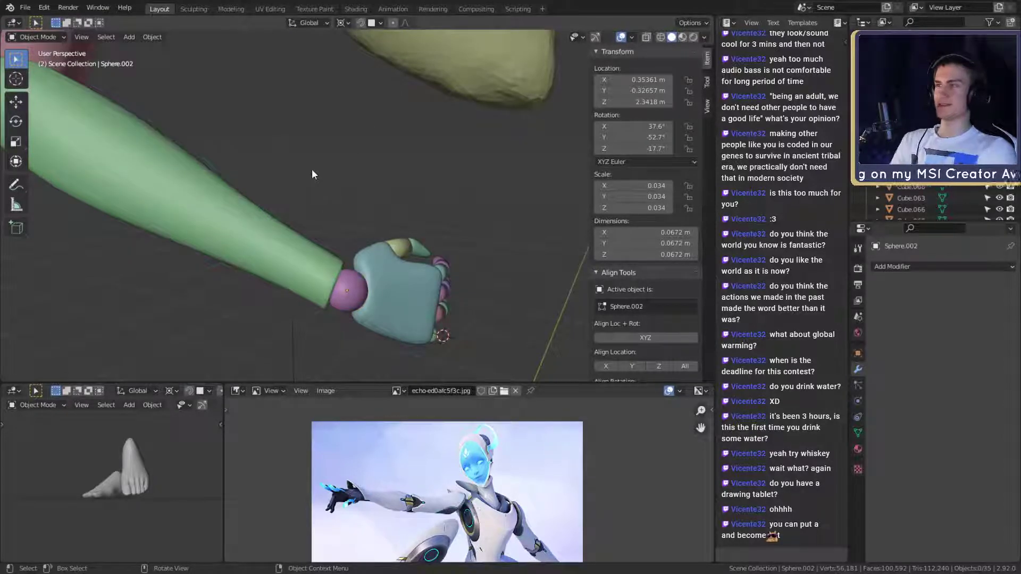
scroll(311, 168, "down", 3)
scroll(310, 174, "up", 2)
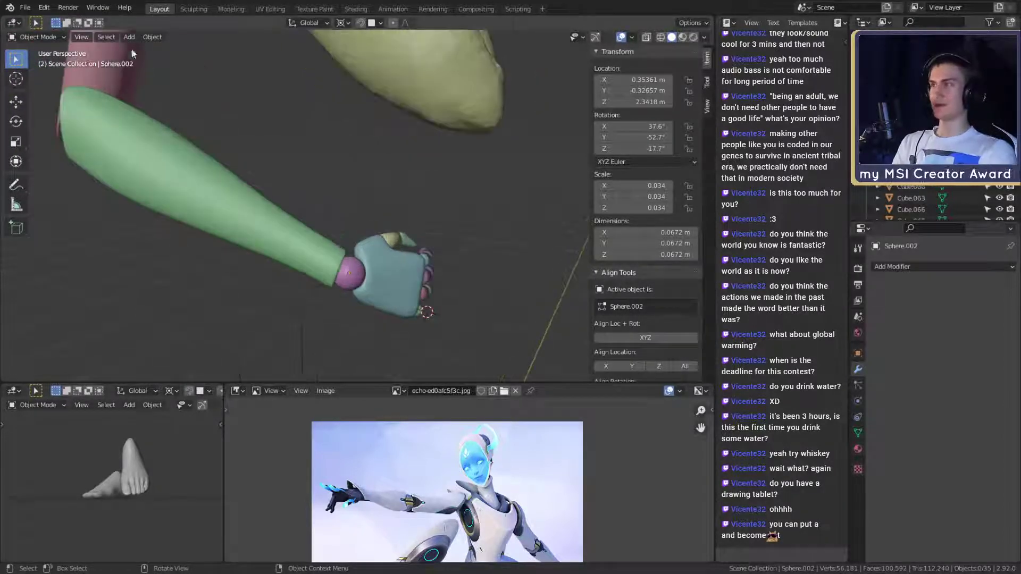
left_click(25, 7)
left_click(46, 87)
Examine the elbow socket up close and the whole robotic arm with its hand from a distance
middle_click_drag(208, 153, 378, 209)
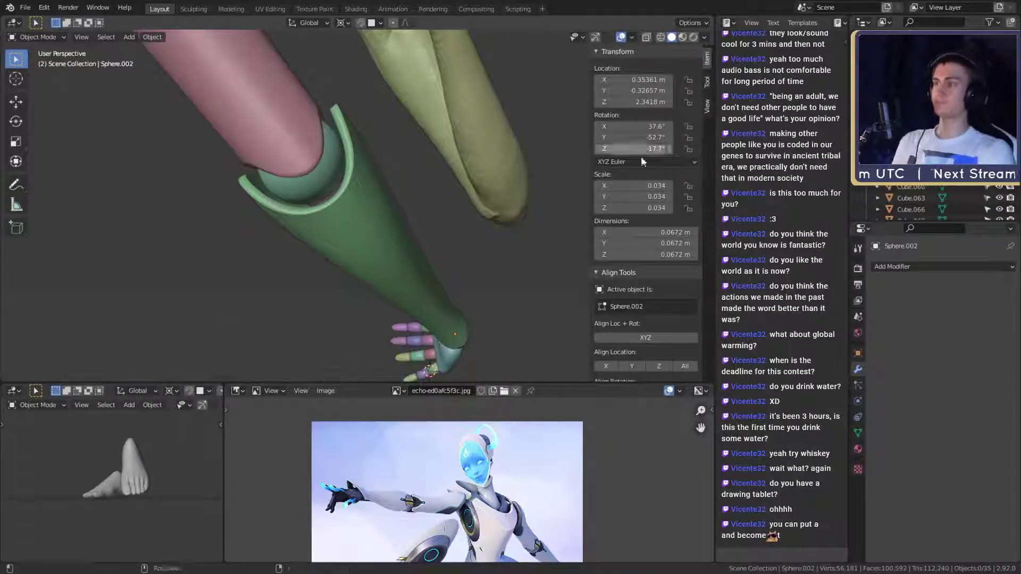
scroll(398, 213, "down", 6)
middle_click_drag(398, 213, 386, 253)
scroll(413, 263, "up", 2)
scroll(397, 222, "up", 3)
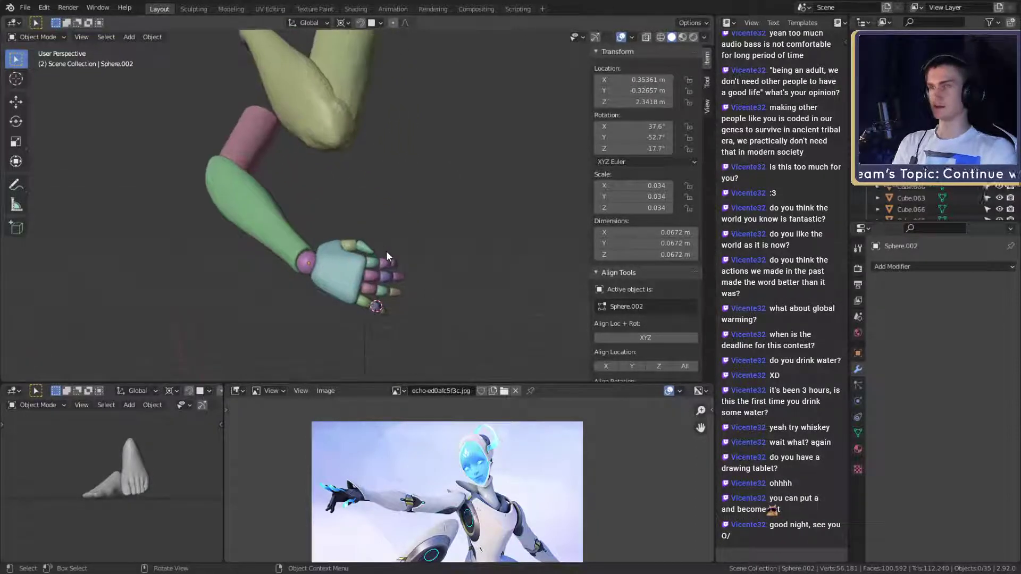